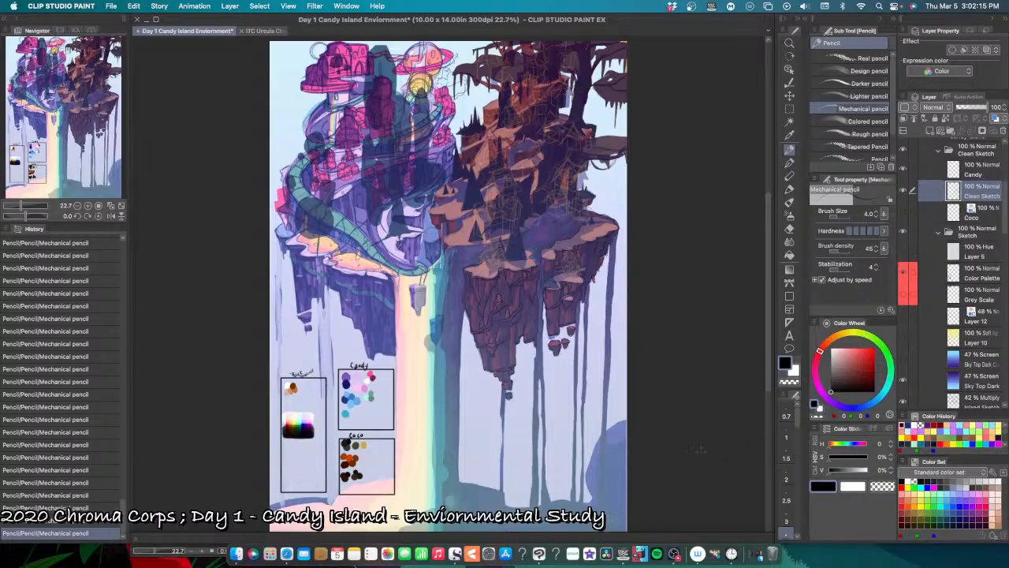
# Step: Examine the clean line art on the dark island's rocky underside, and show the Sketch folder again beneath it
pyautogui.scroll(1, 694, 454)
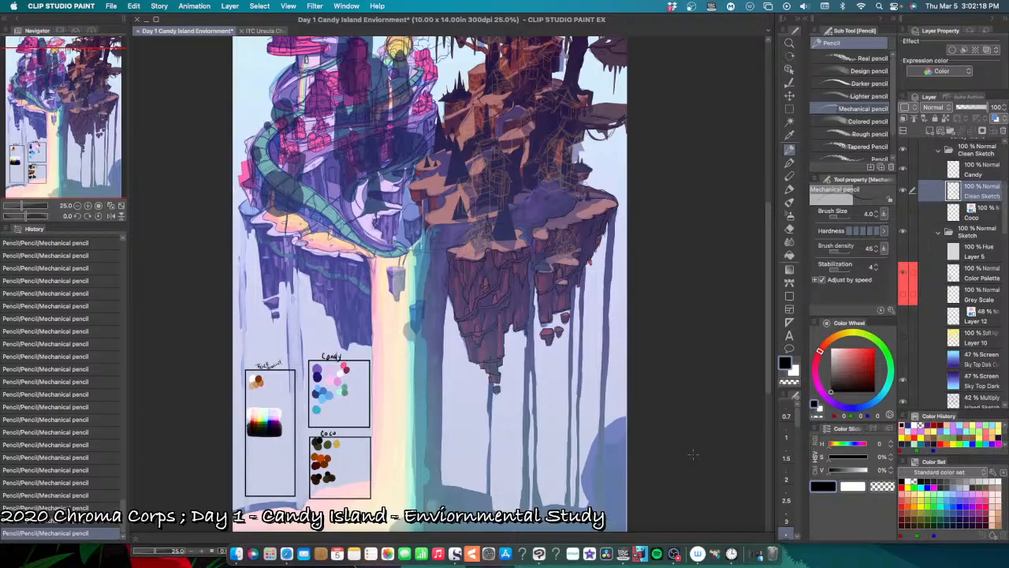
pyautogui.scroll(1, 694, 454)
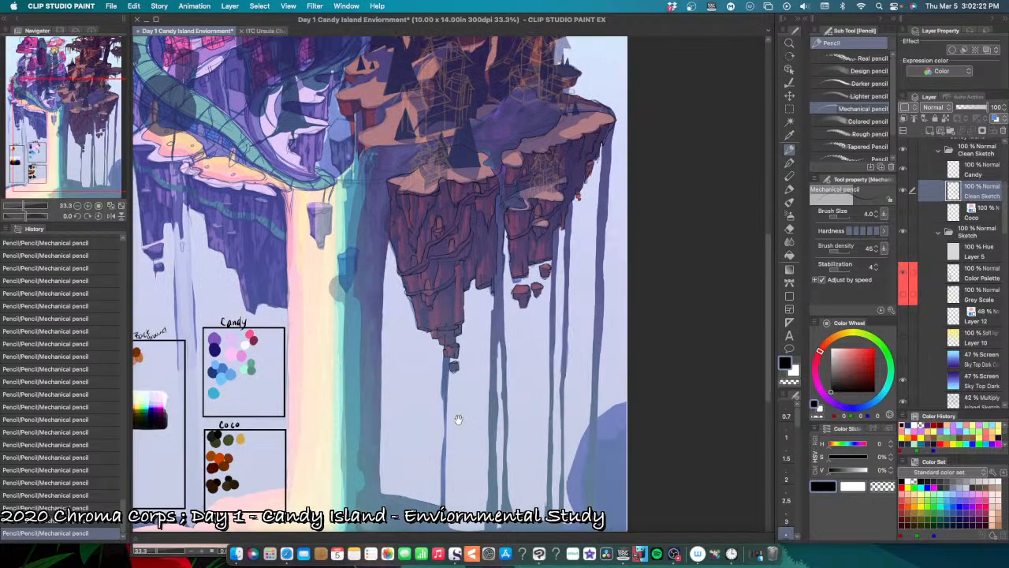
pyautogui.moveTo(457, 421); pyautogui.dragTo(550, 466)
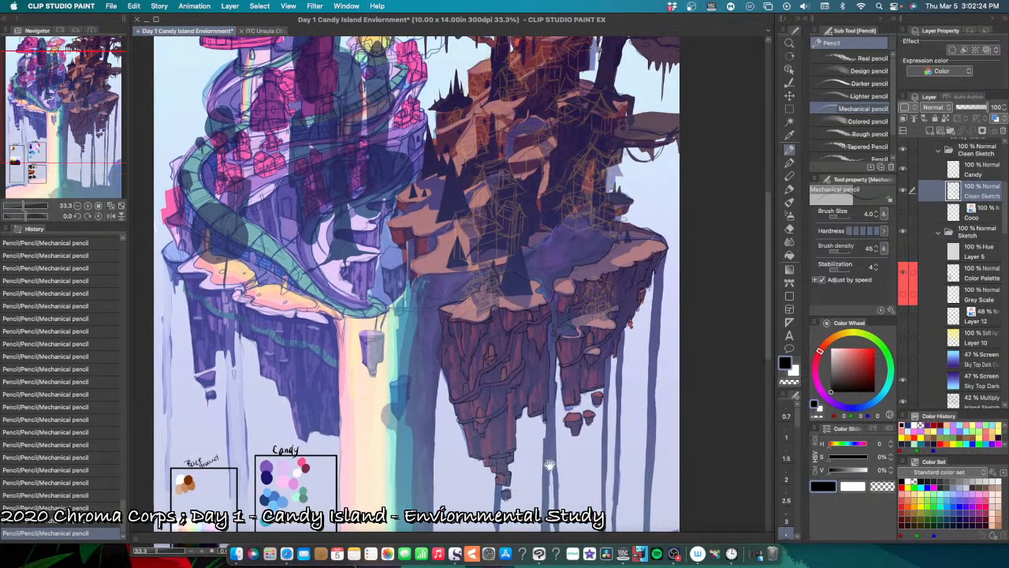
pyautogui.scroll(1, 550, 465)
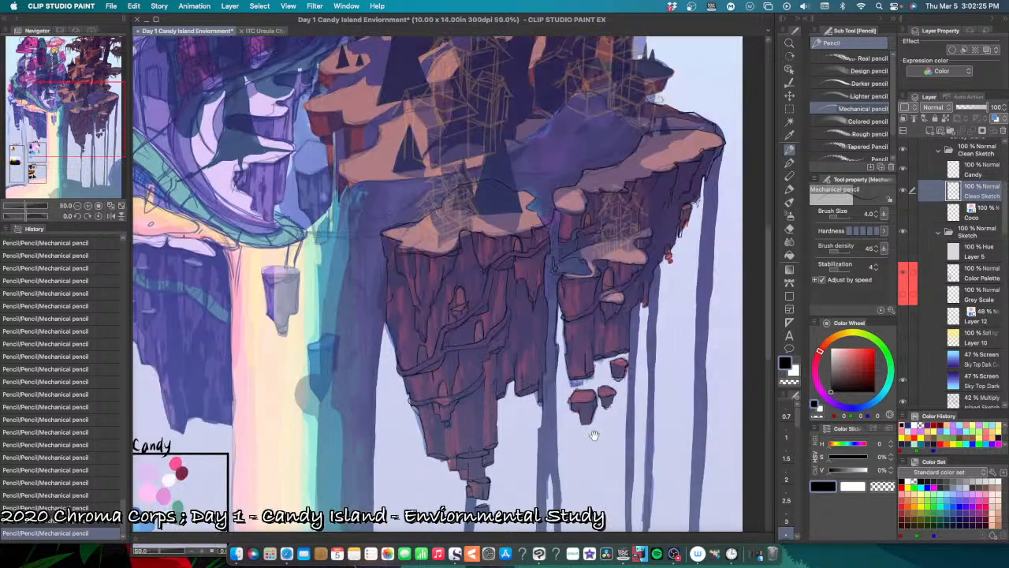
pyautogui.moveTo(598, 432); pyautogui.dragTo(519, 458)
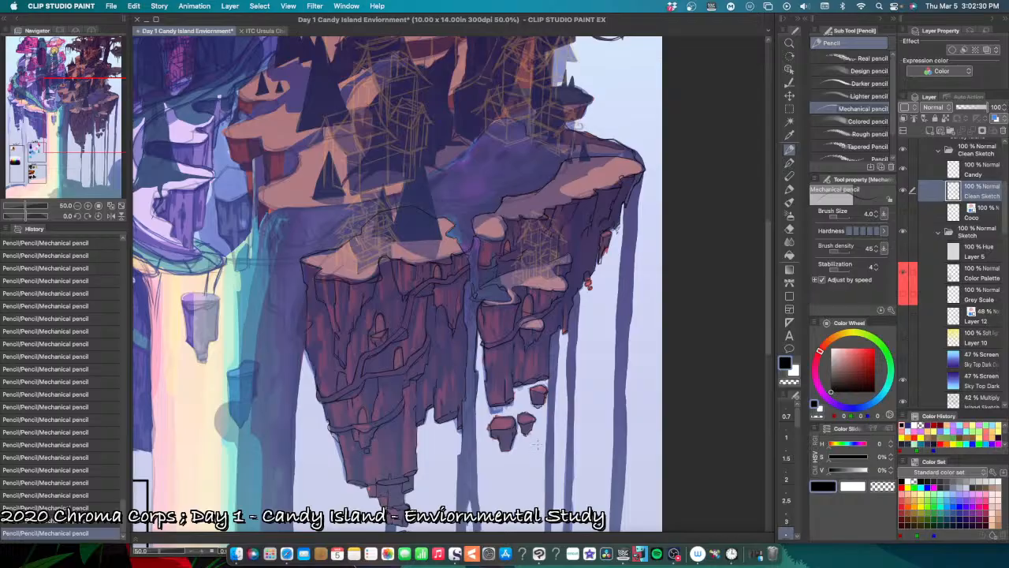
pyautogui.moveTo(509, 487); pyautogui.dragTo(524, 472)
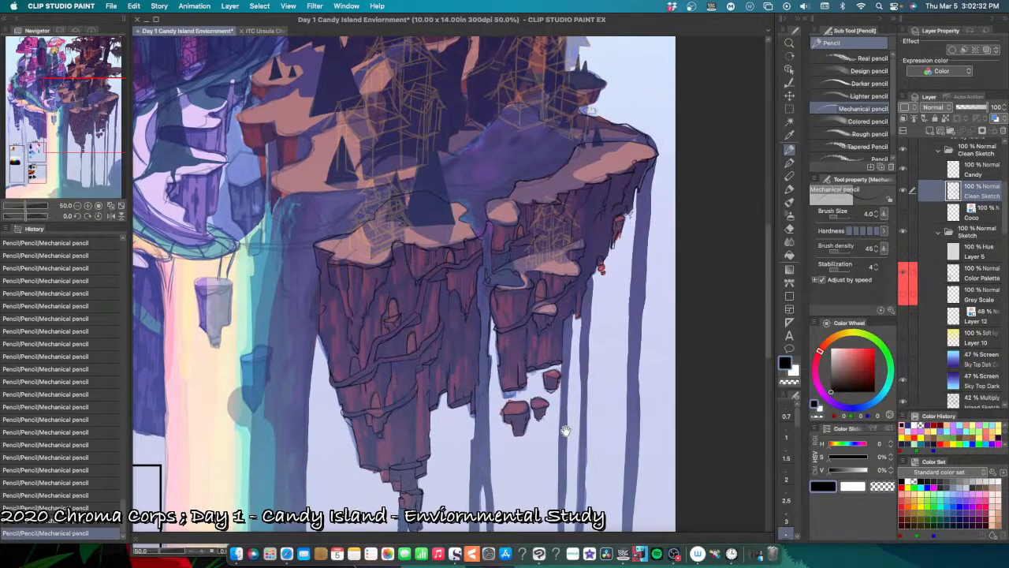
pyautogui.scroll(-1, 565, 431)
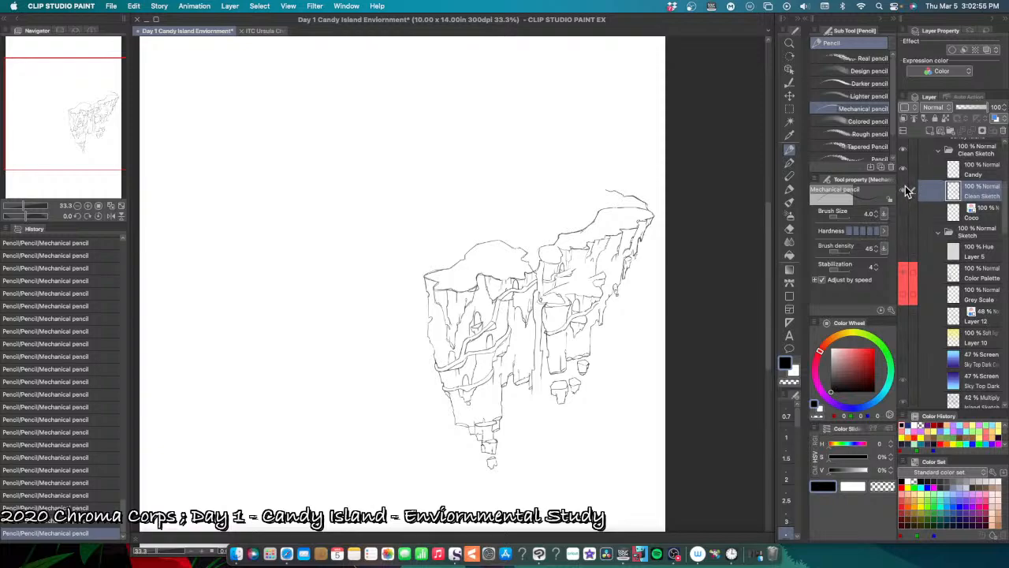
pyautogui.click(904, 232)
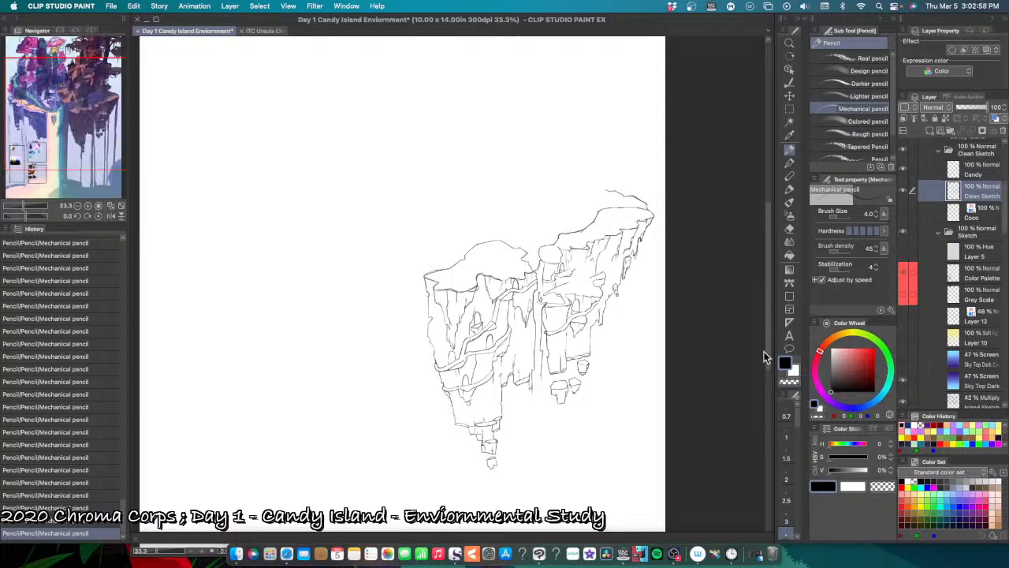
# Step: Inspect the dark island's hanging rock columns, overhanging right edge and small floating boulders against the coloured sketch
pyautogui.scroll(1, 540, 429)
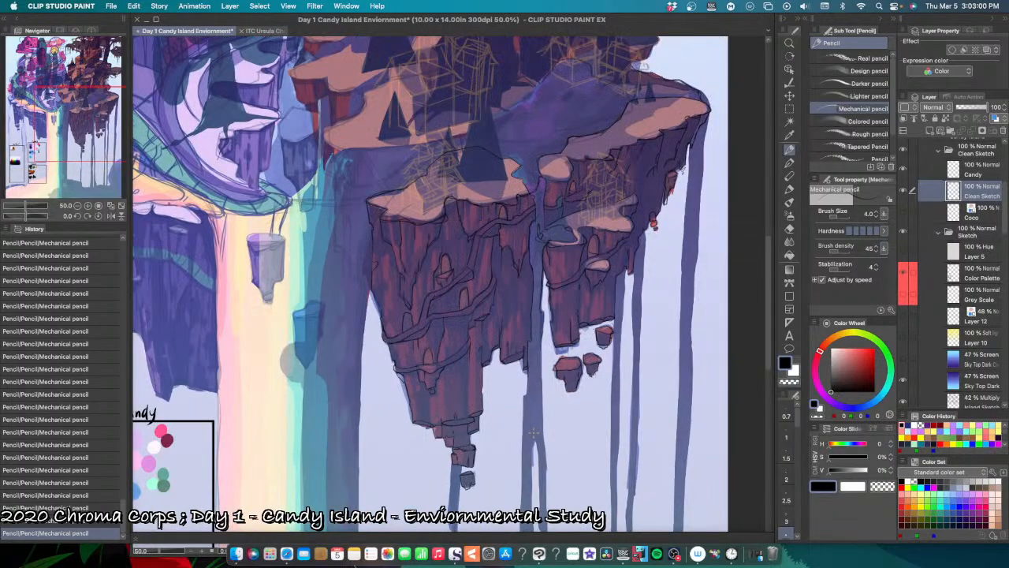
pyautogui.scroll(1, 533, 433)
pyautogui.moveTo(494, 433); pyautogui.dragTo(520, 456)
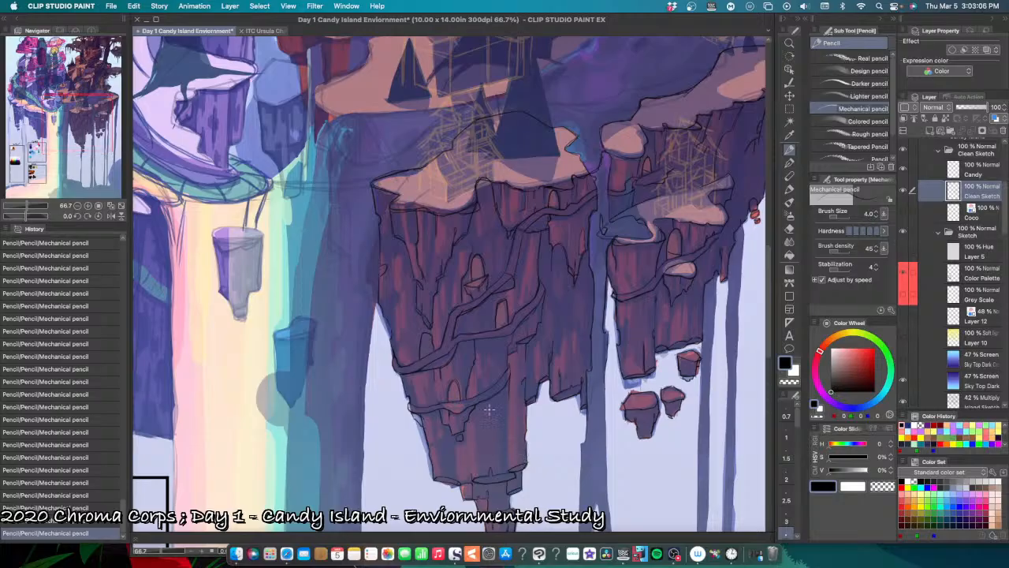
pyautogui.moveTo(591, 411); pyautogui.dragTo(504, 455)
pyautogui.moveTo(597, 387); pyautogui.dragTo(543, 456)
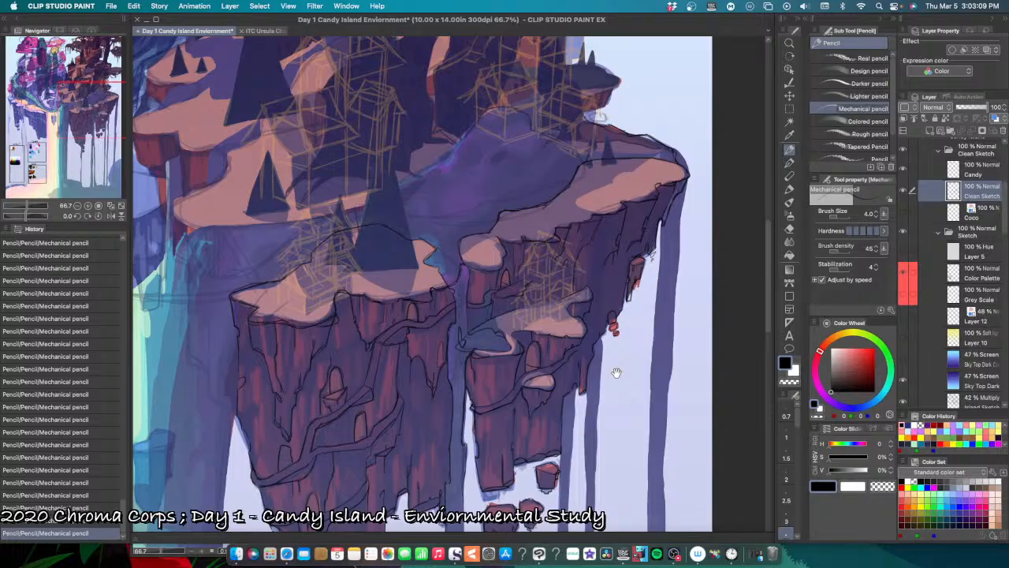
pyautogui.moveTo(617, 372); pyautogui.dragTo(604, 383)
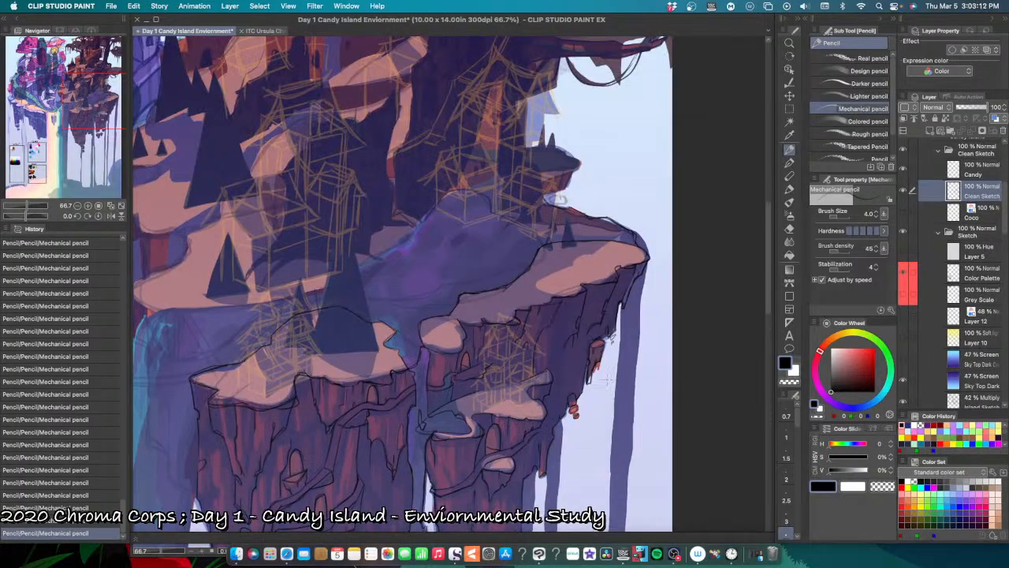
pyautogui.scroll(-2, 607, 381)
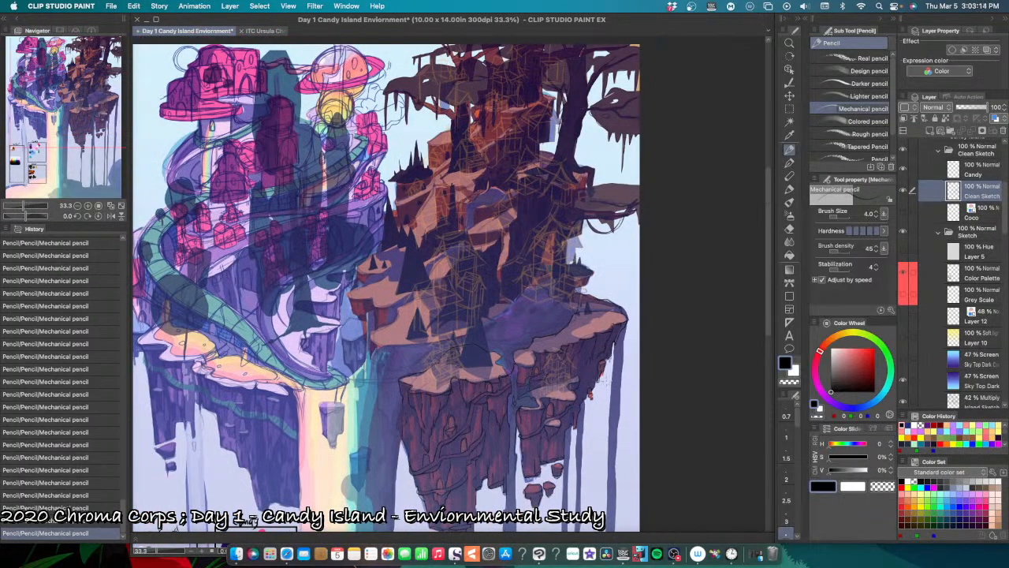
pyautogui.scroll(1, 607, 374)
pyautogui.scroll(1, 599, 382)
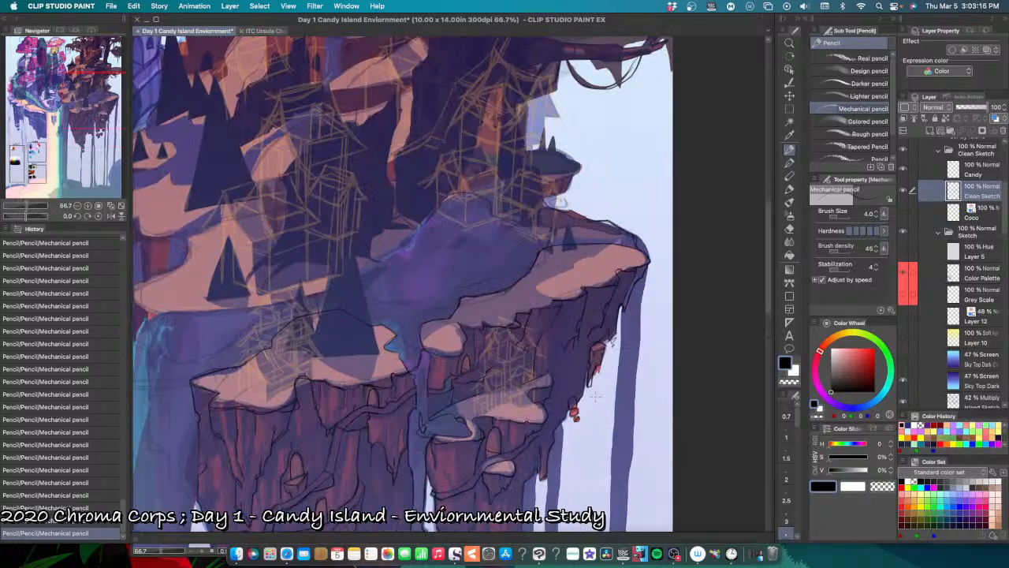
pyautogui.scroll(-5, 586, 429)
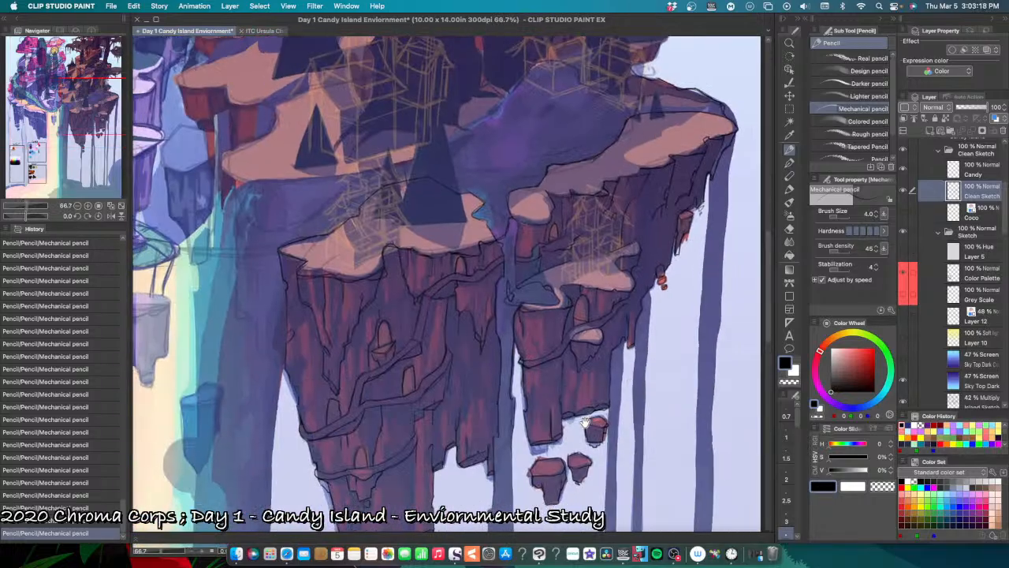
pyautogui.hscroll(-5, 585, 422)
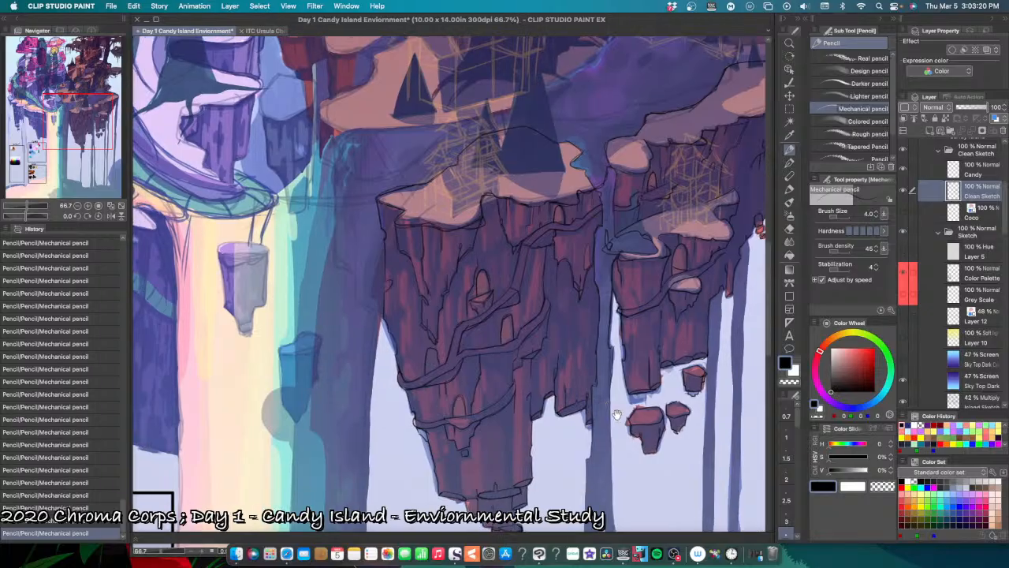
pyautogui.hscroll(-2, 617, 414)
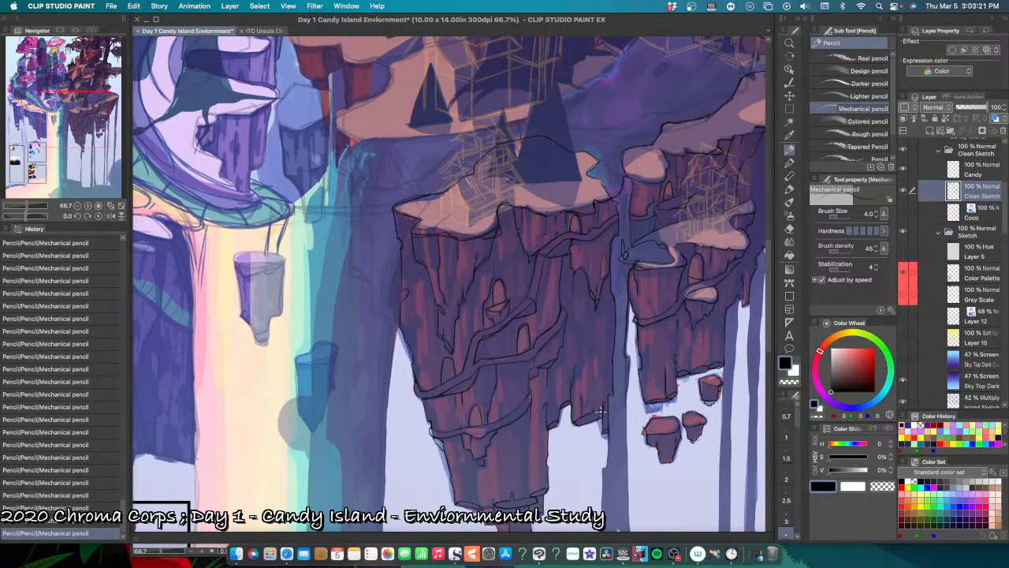
# Step: Pencil short lines beneath the winding ledge on the larger hanging rock column, undoing and redoing strokes to compare them
pyautogui.scroll(2, 513, 425)
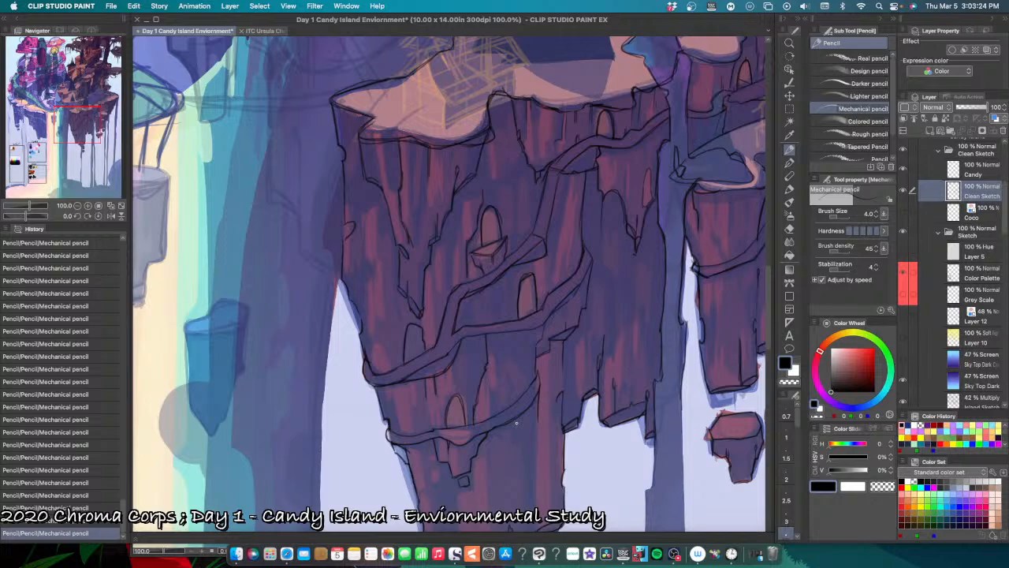
pyautogui.scroll(2, 495, 268)
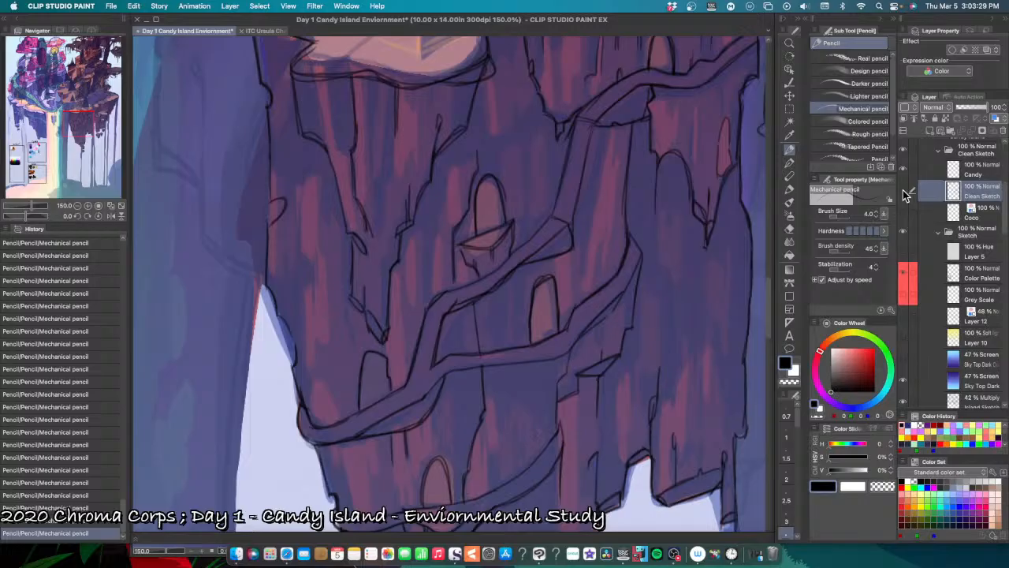
pyautogui.moveTo(575, 411); pyautogui.dragTo(651, 348)
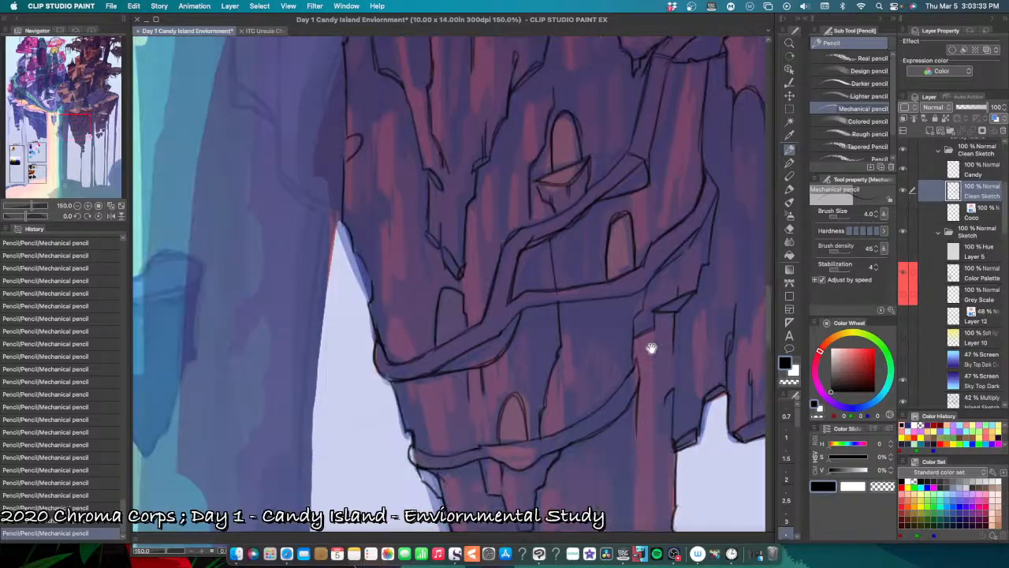
pyautogui.scroll(1, 651, 348)
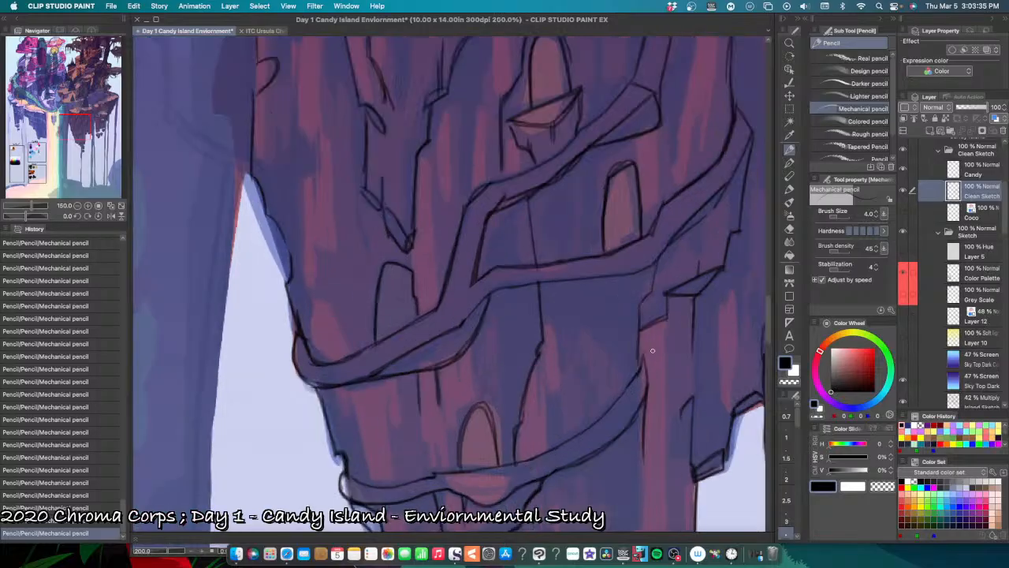
pyautogui.moveTo(653, 351); pyautogui.dragTo(593, 330)
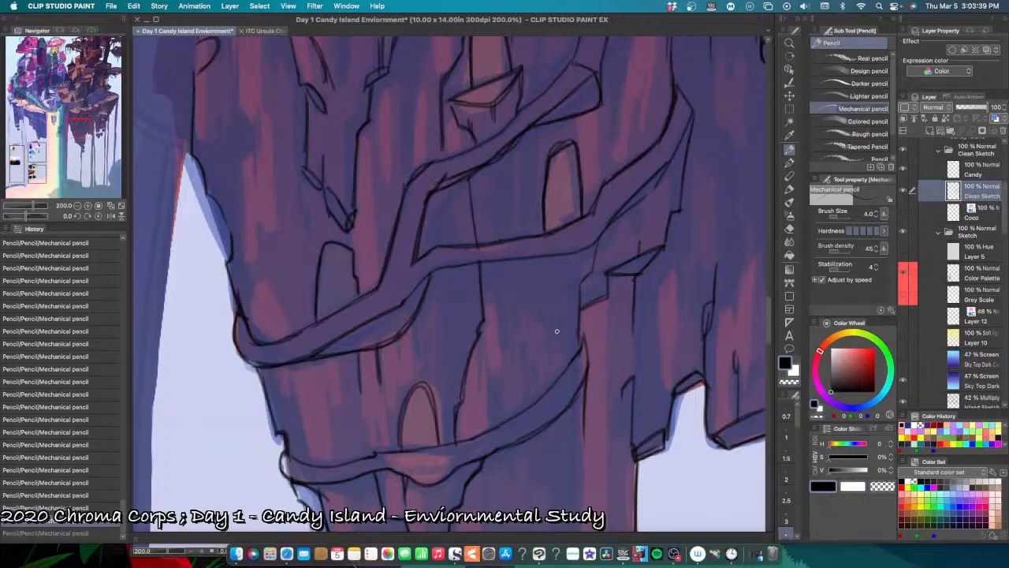
pyautogui.scroll(-1, 553, 360)
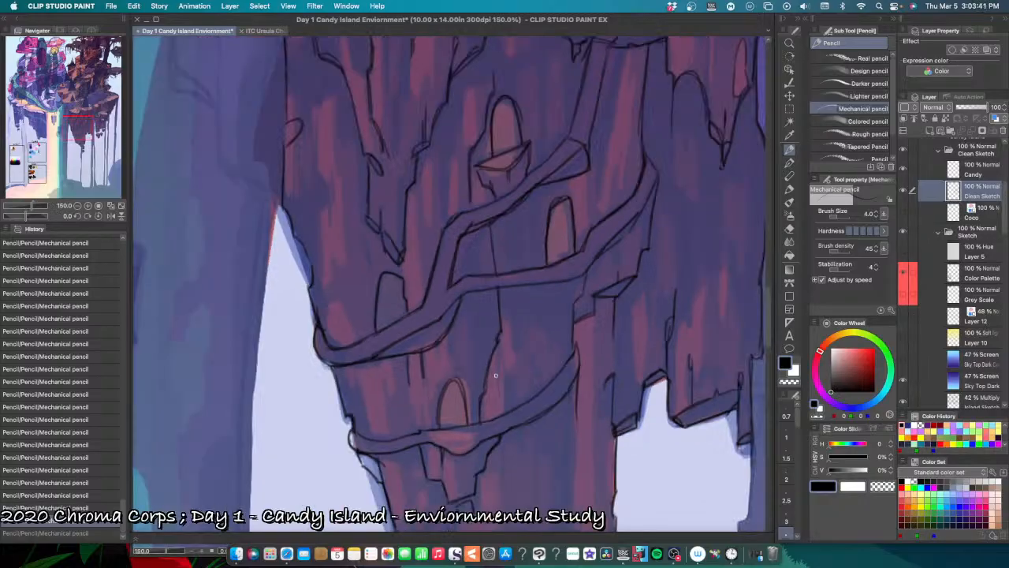
pyautogui.moveTo(496, 376); pyautogui.dragTo(529, 401)
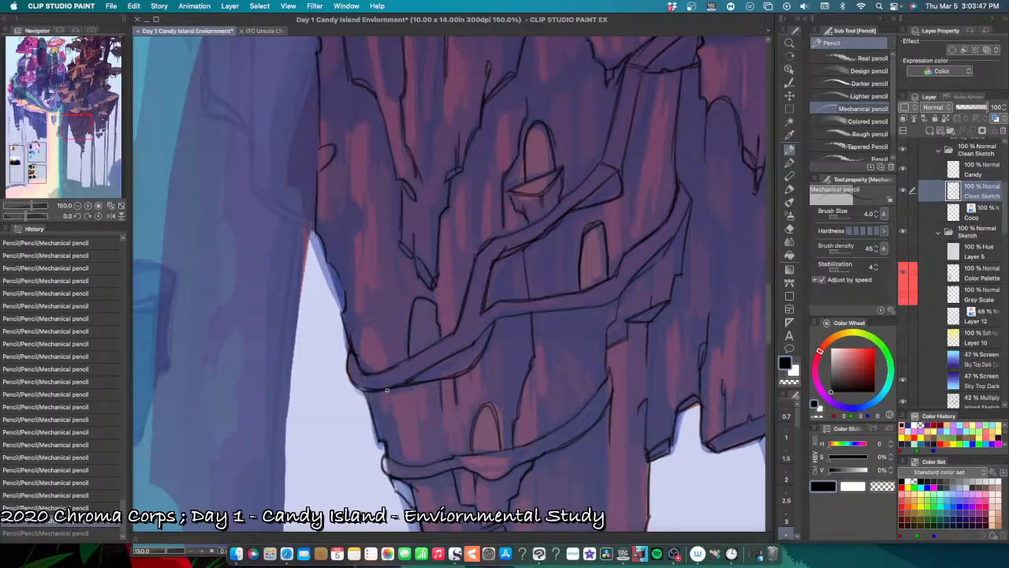
pyautogui.moveTo(387, 389); pyautogui.dragTo(411, 389)
pyautogui.moveTo(424, 384); pyautogui.dragTo(399, 387)
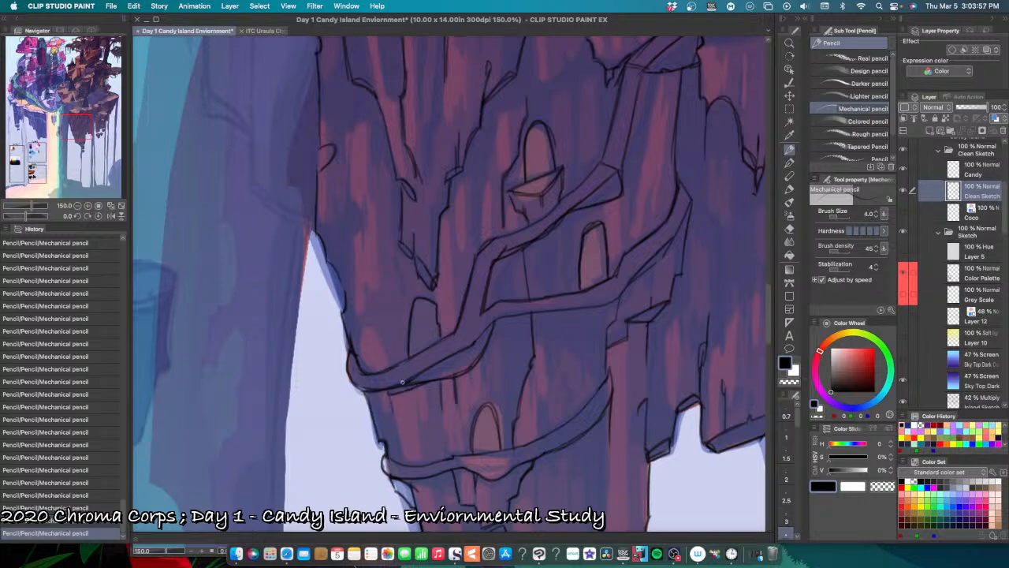
pyautogui.press('super+z')
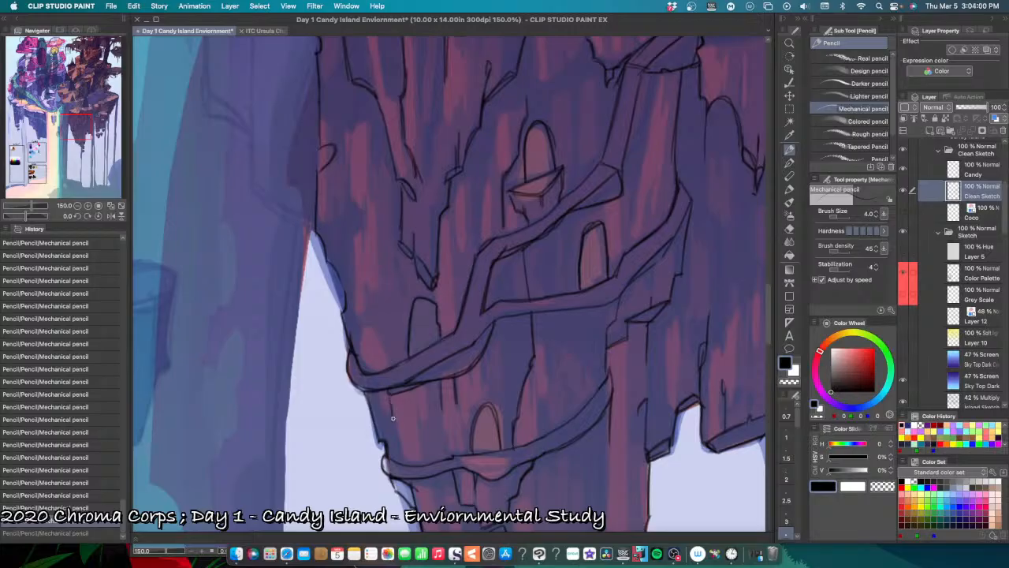
pyautogui.press('super+y')
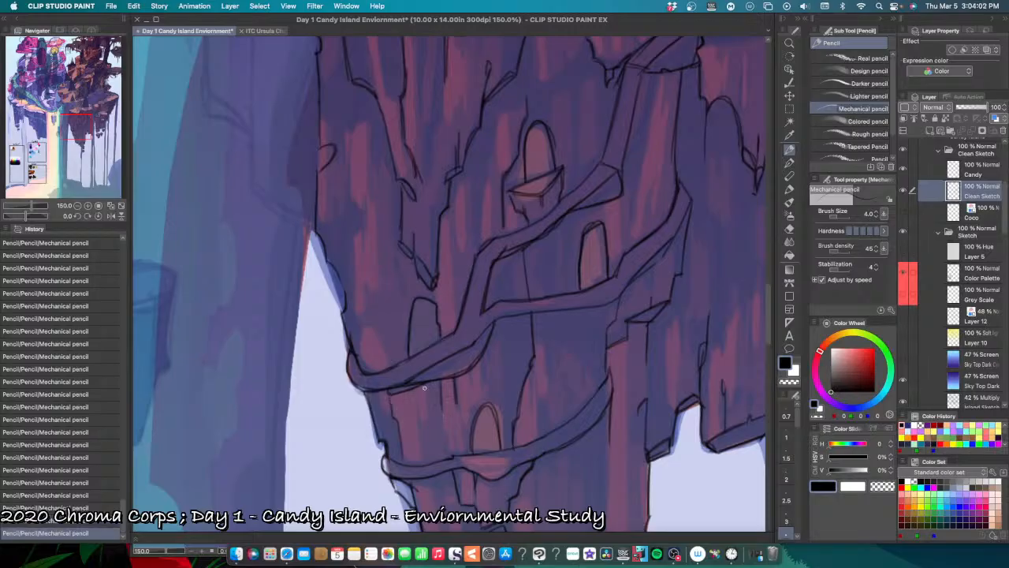
pyautogui.press('super+z')
# Step: Try short vertical crack strokes on the rock face directly below the winding ledge with the Mechanical pencil
pyautogui.press('super+z')
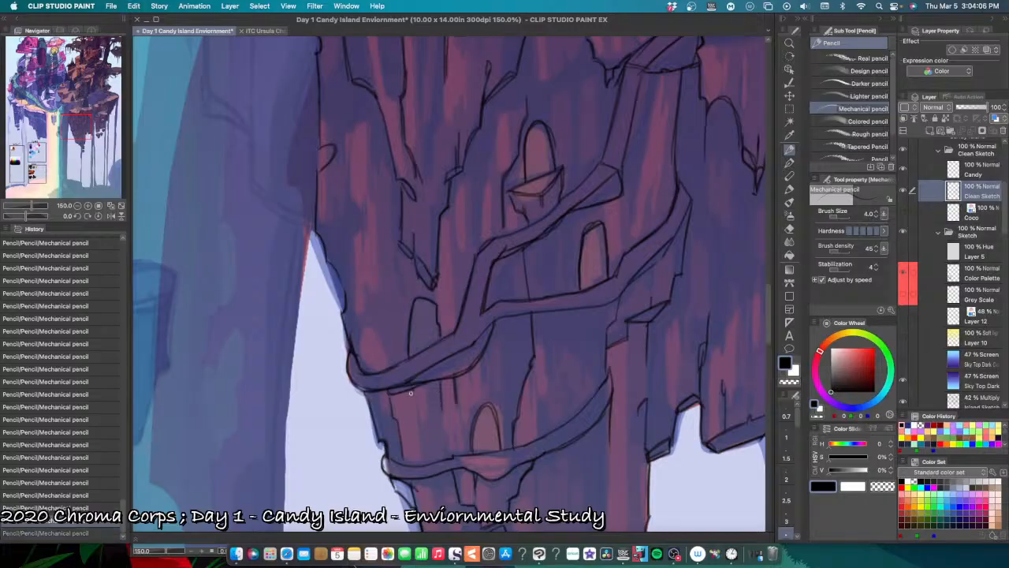
pyautogui.moveTo(412, 395); pyautogui.dragTo(414, 405)
pyautogui.press('super+z')
pyautogui.press('super+y')
pyautogui.moveTo(413, 386); pyautogui.dragTo(415, 411)
pyautogui.press('super+z')
# Step: Compare the rock face with and without the last pencil stroke below the ledge, and leave it undone
pyautogui.scroll(-3, 414, 461)
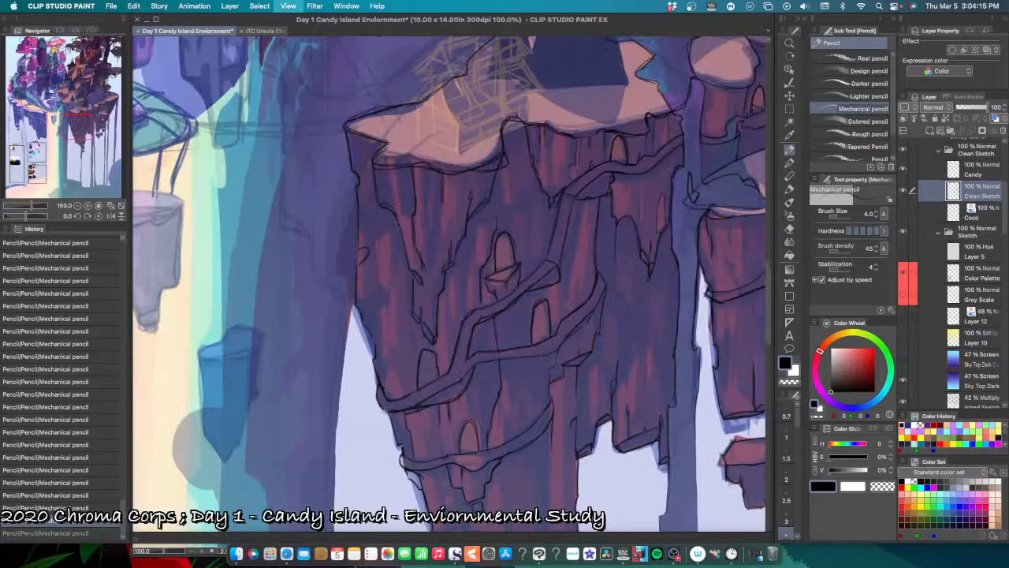
pyautogui.scroll(3, 403, 446)
pyautogui.press('super+shift+z')
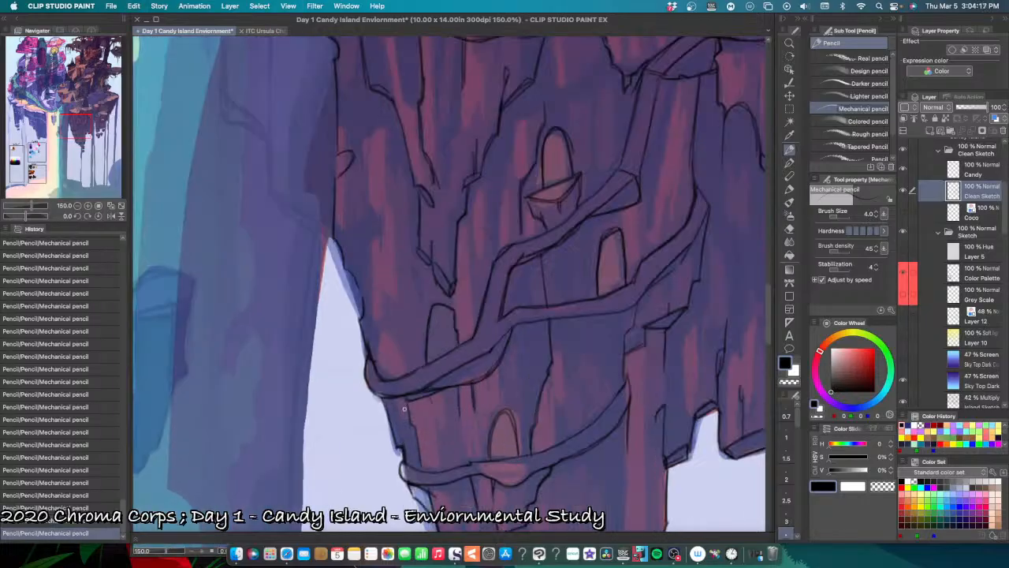
pyautogui.press('super+z')
pyautogui.press('super+shift+z')
pyautogui.press('super+z')
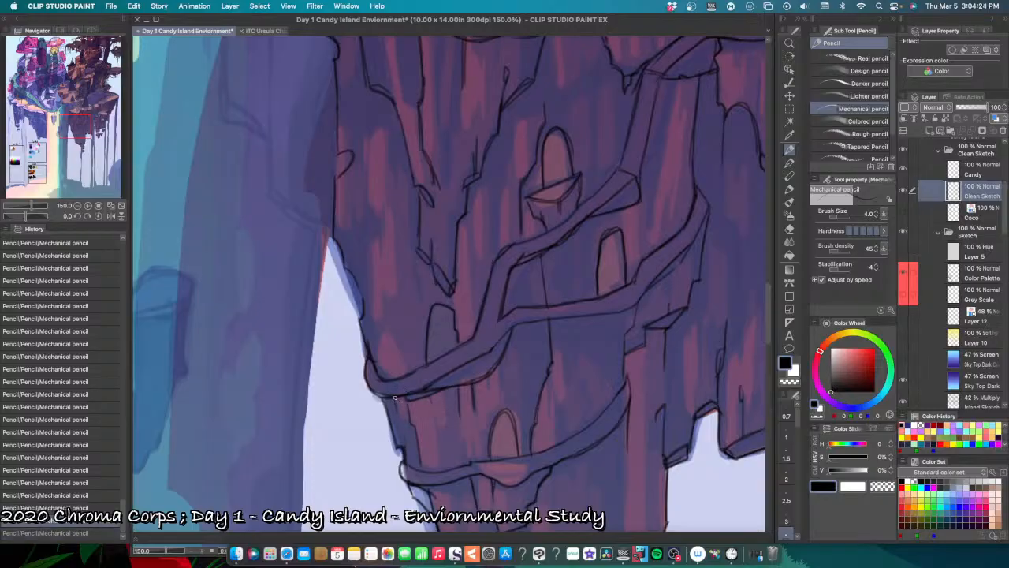
pyautogui.press('super+shift+z')
pyautogui.press('super+z')
pyautogui.press('super+shift+z')
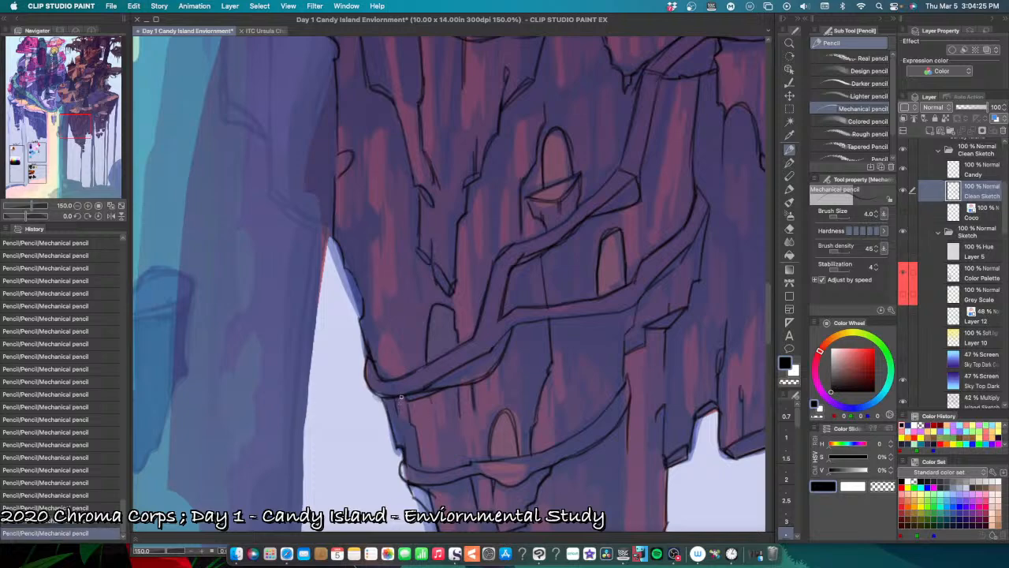
pyautogui.press('super+z')
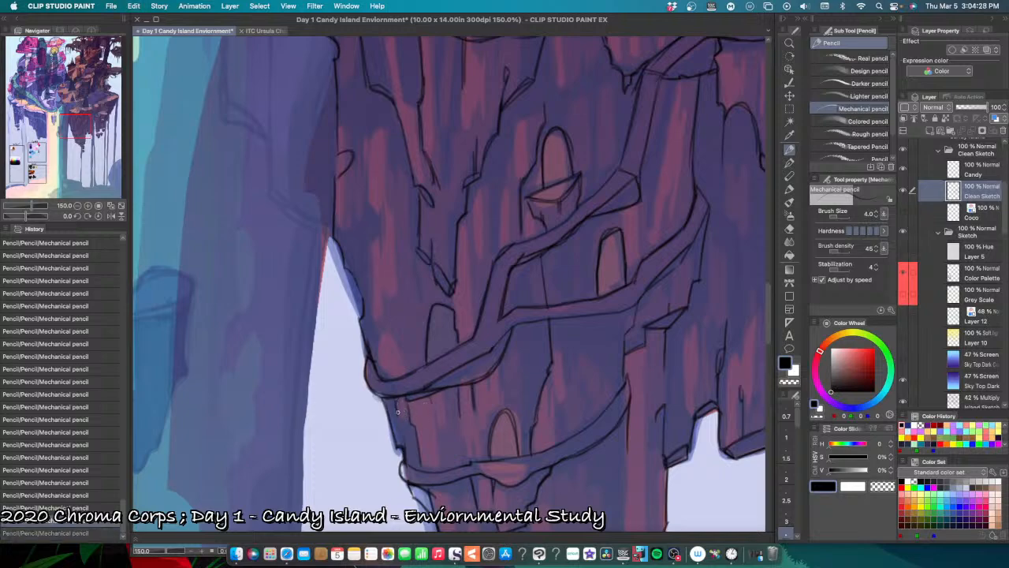
pyautogui.press('super+shift+z')
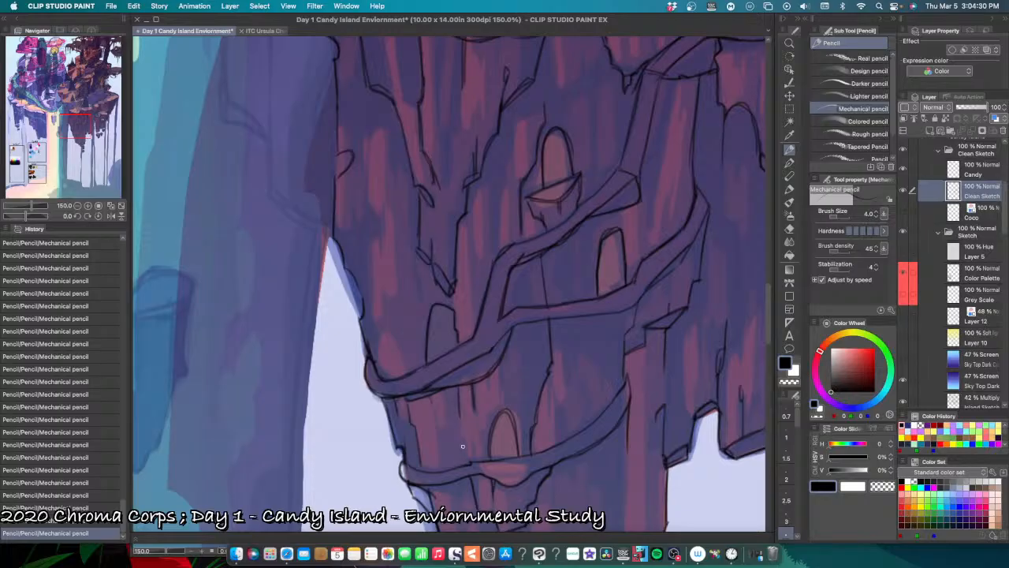
pyautogui.press('super+z')
# Step: Try a tiny pencil stroke on the lower ledge beside the arched doorway, and undo the latest strokes
pyautogui.moveTo(471, 462)
pyautogui.mouseDown()
pyautogui.moveTo(470, 440)
pyautogui.moveTo(469, 458)
pyautogui.mouseUp()
pyautogui.press('super+z')
pyautogui.press('super+z')
pyautogui.press('super+z')
pyautogui.scroll(-3, 510, 455)
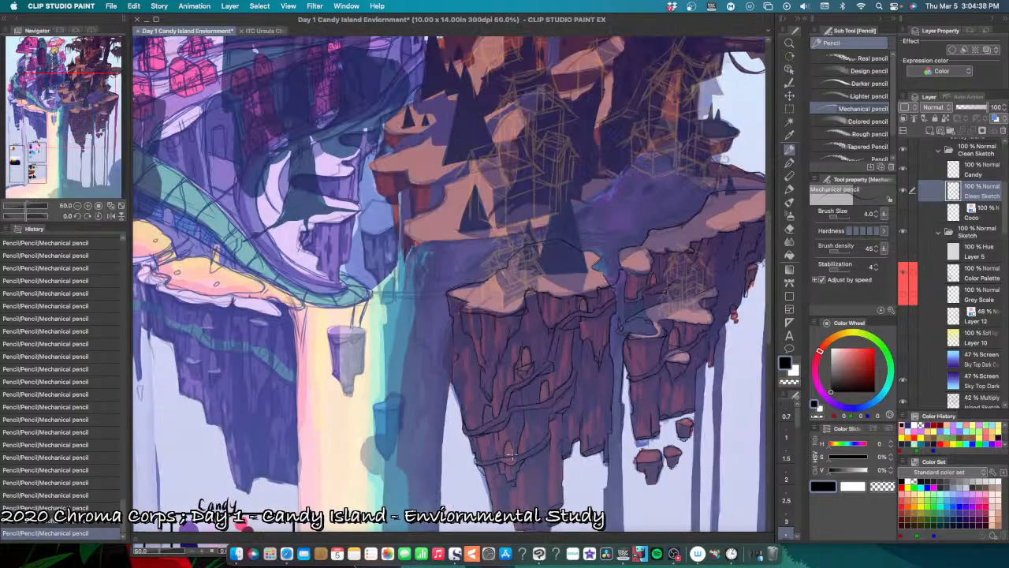
# Step: Examine the whole illustration to judge the hanging rocks' line art against the rest of the composition
pyautogui.scroll(-2, 511, 455)
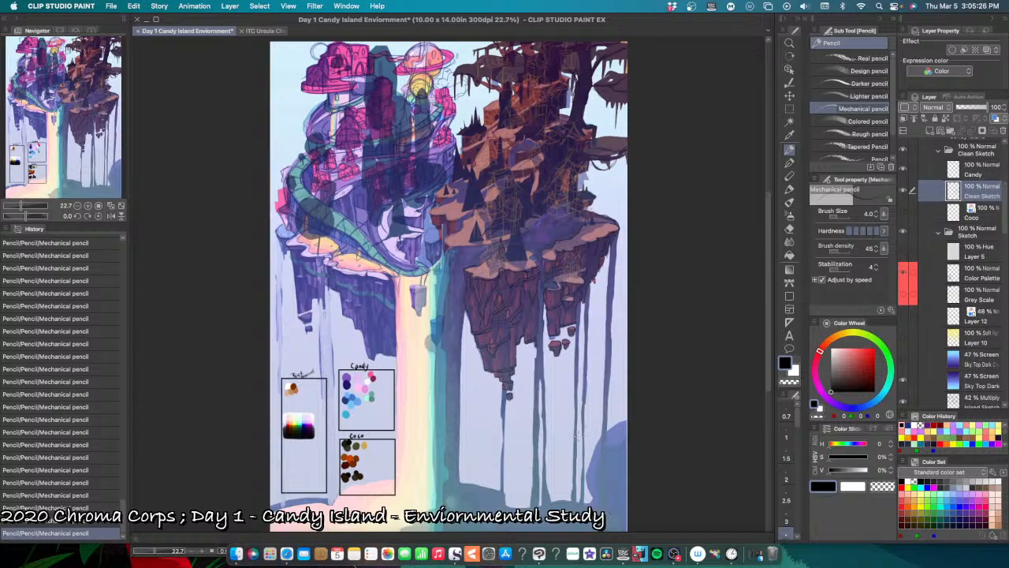
pyautogui.scroll(1, 576, 436)
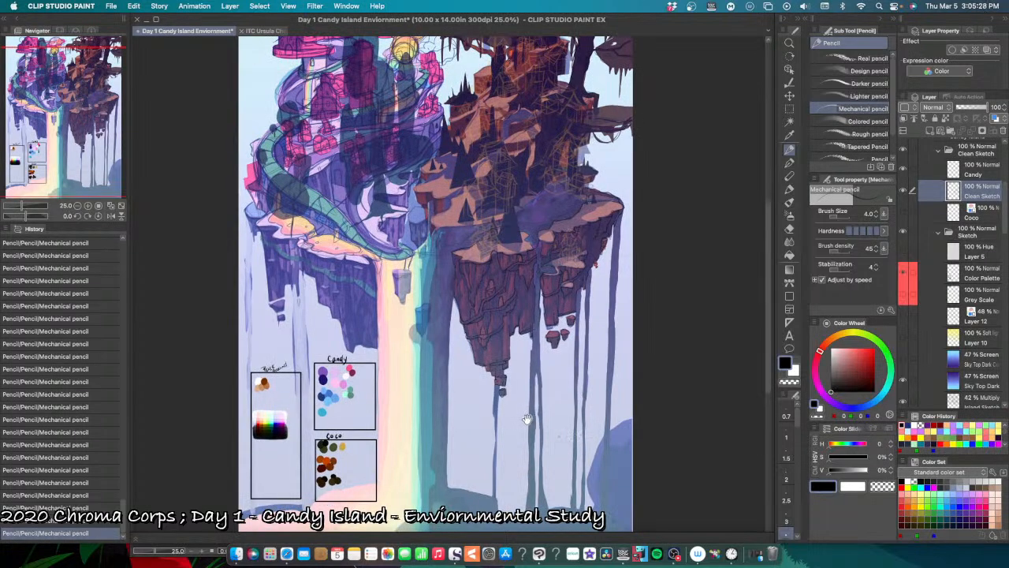
pyautogui.moveTo(534, 448); pyautogui.dragTo(555, 467)
pyautogui.scroll(-3, 557, 466)
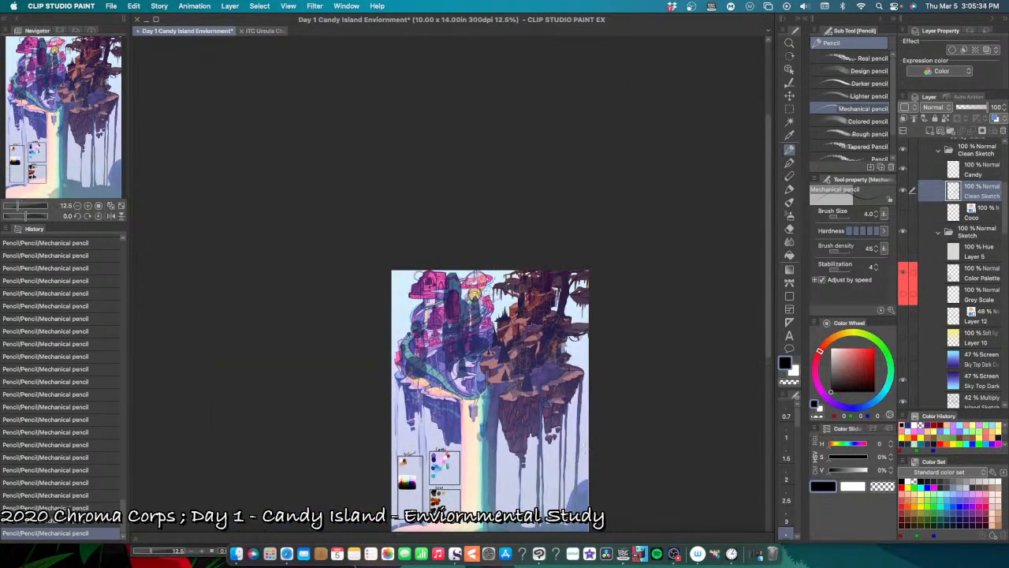
pyautogui.scroll(2, 541, 505)
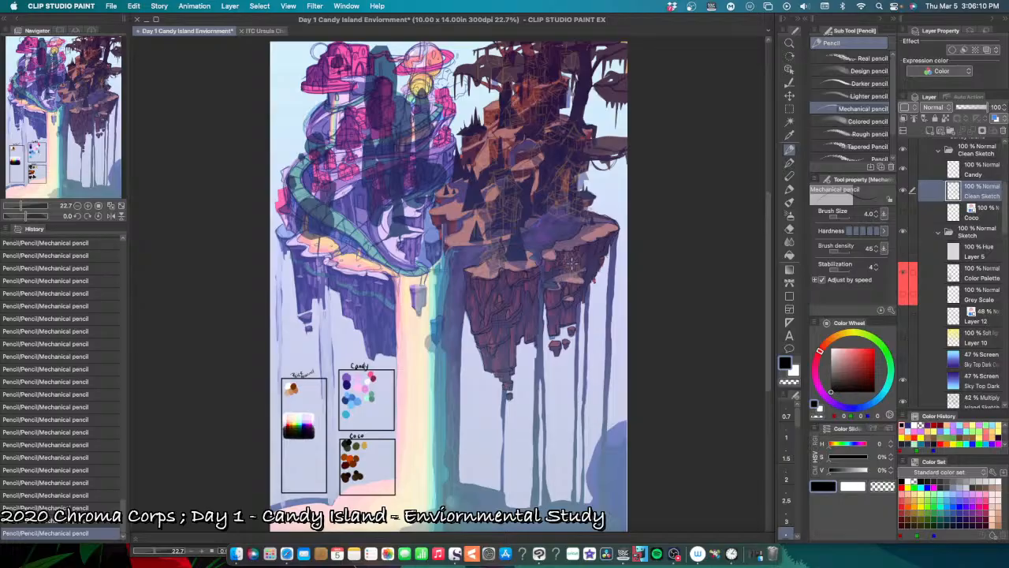
pyautogui.moveTo(575, 262); pyautogui.dragTo(571, 341)
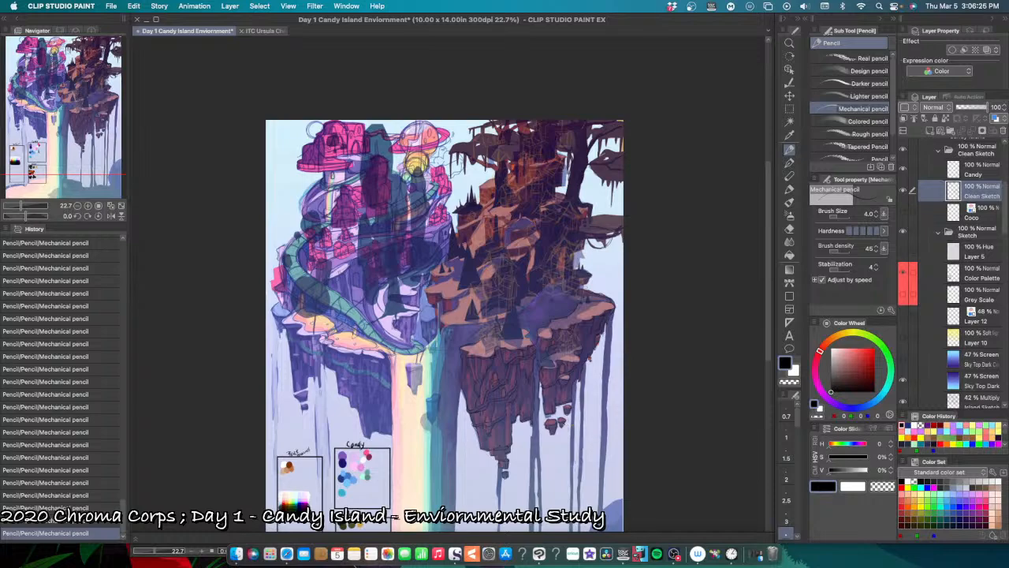
pyautogui.moveTo(530, 487); pyautogui.dragTo(583, 434)
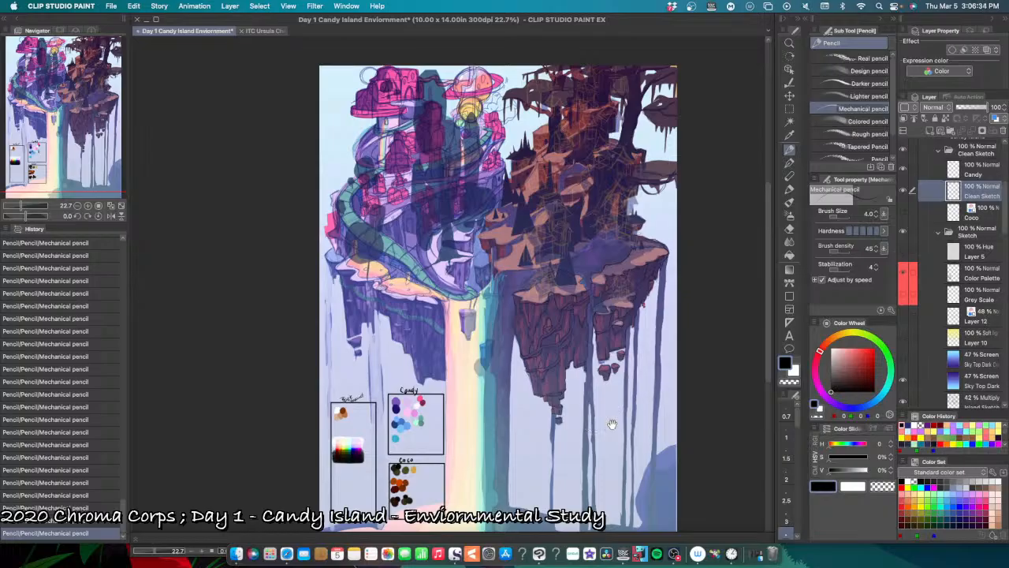
pyautogui.moveTo(608, 421); pyautogui.dragTo(586, 430)
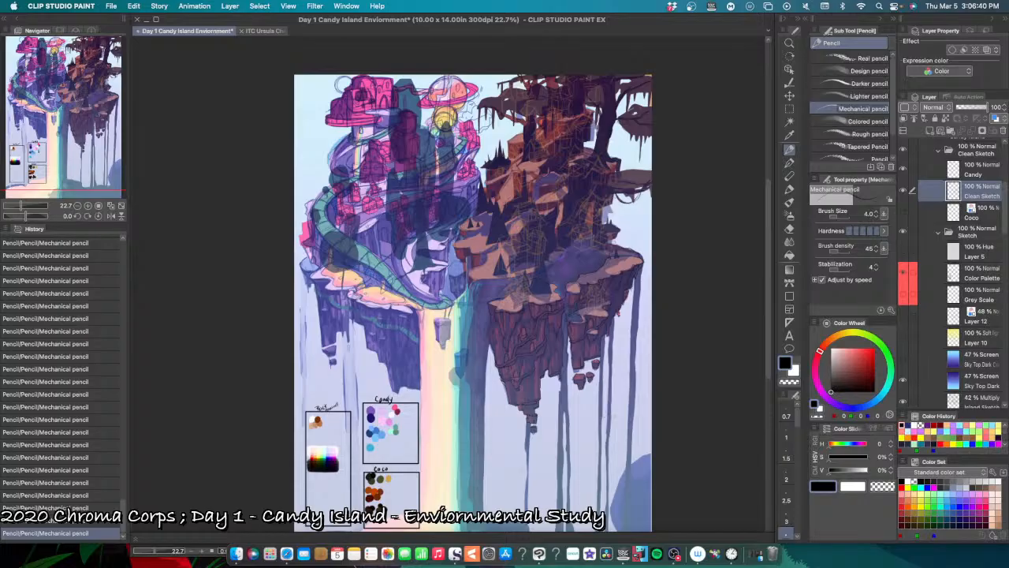
pyautogui.moveTo(623, 407); pyautogui.dragTo(609, 446)
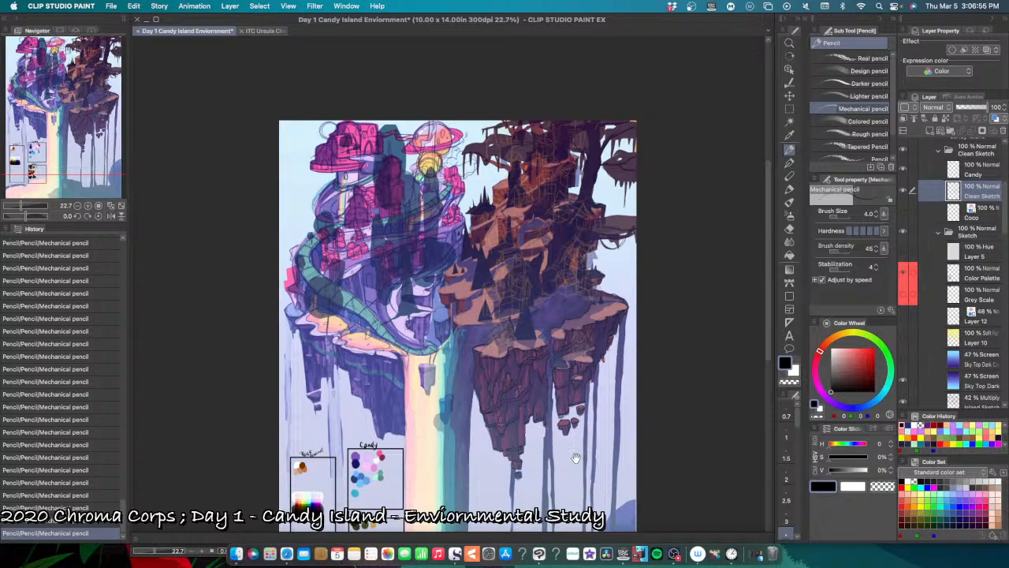
pyautogui.moveTo(576, 461)
pyautogui.mouseDown()
pyautogui.moveTo(586, 395)
pyautogui.moveTo(581, 461)
pyautogui.mouseUp()
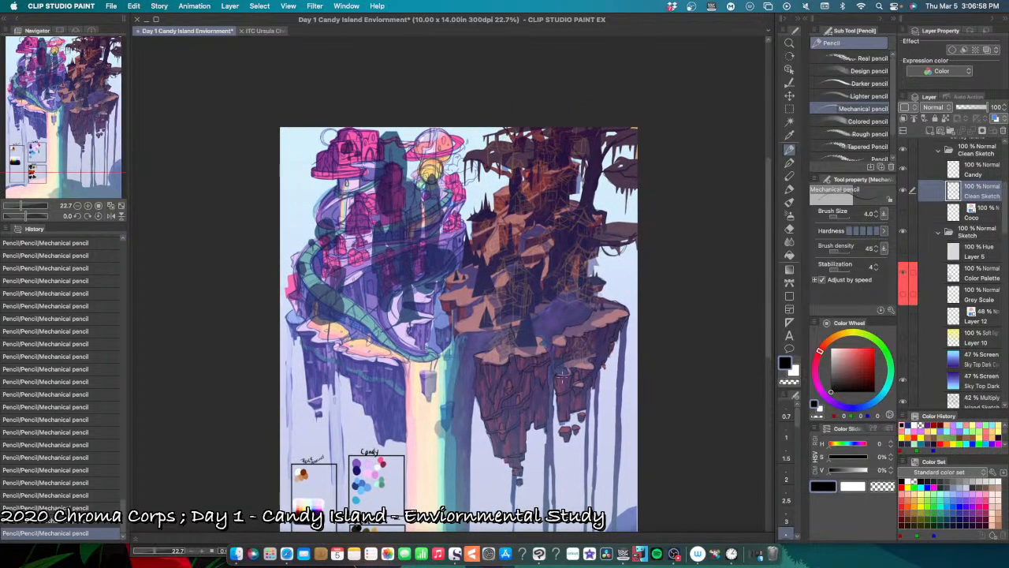
# Step: Examine the dark island's ledges and the smaller hanging rock column up close and from a middle distance
pyautogui.press('super+plus')
pyautogui.press('super+plus')
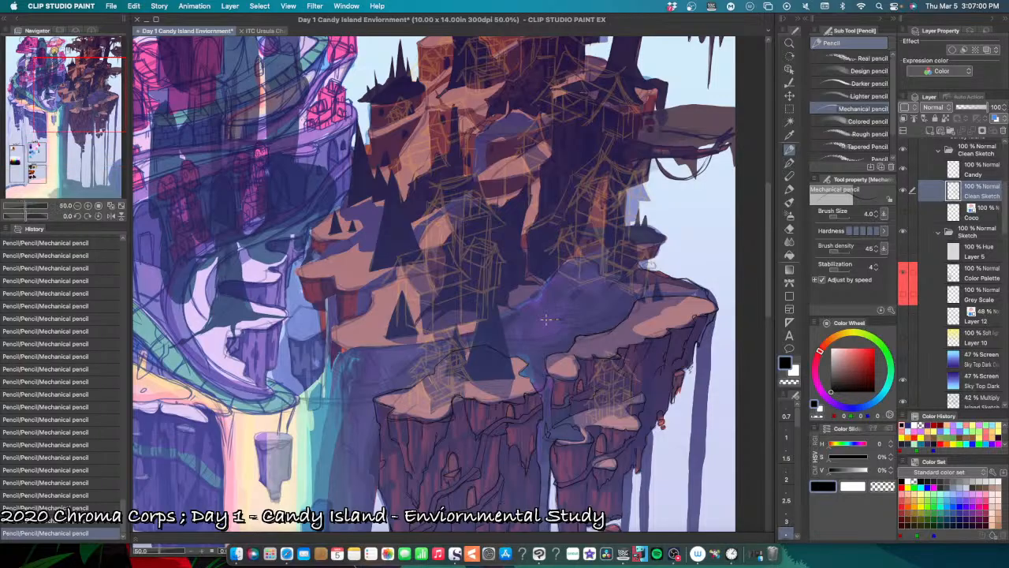
pyautogui.press('super+plus')
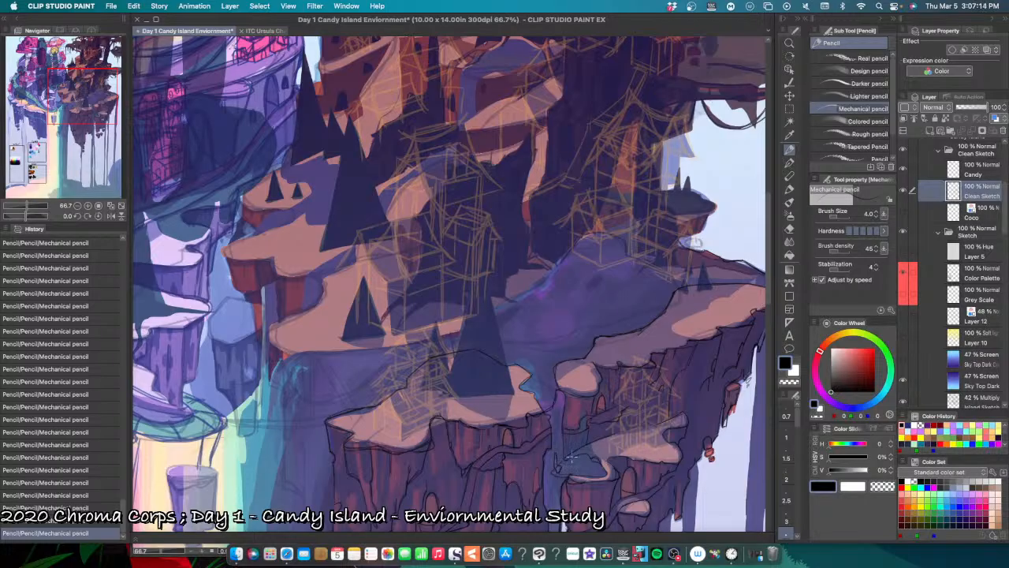
pyautogui.scroll(-1, 582, 455)
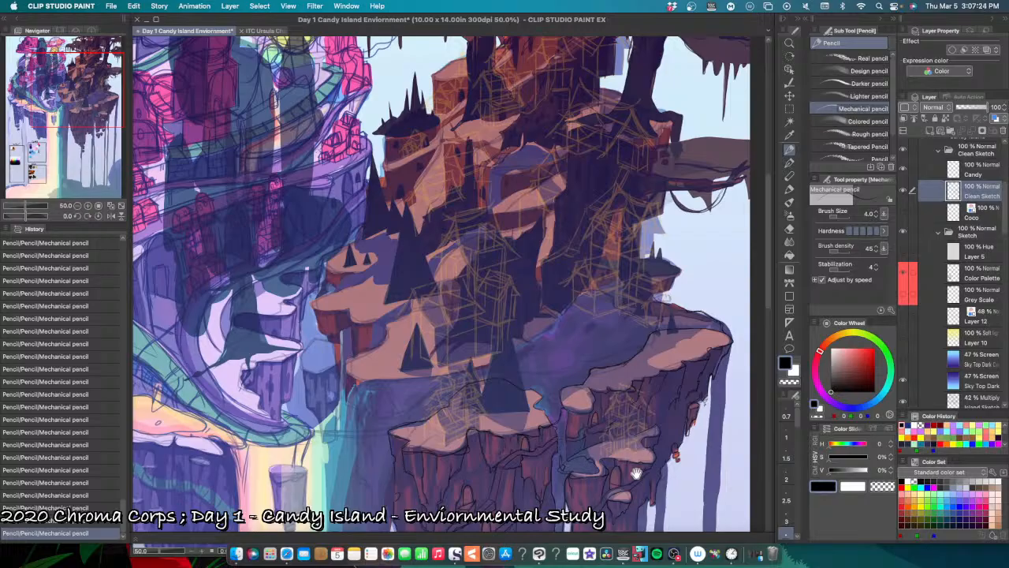
pyautogui.moveTo(636, 473); pyautogui.dragTo(636, 417)
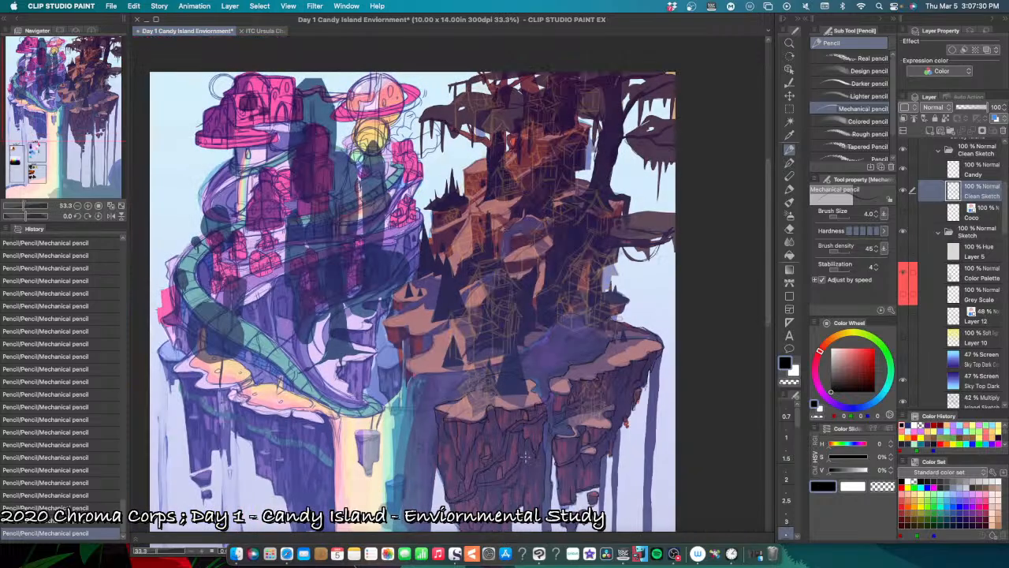
pyautogui.scroll(-1, 524, 456)
pyautogui.scroll(1, 582, 442)
pyautogui.scroll(1, 576, 442)
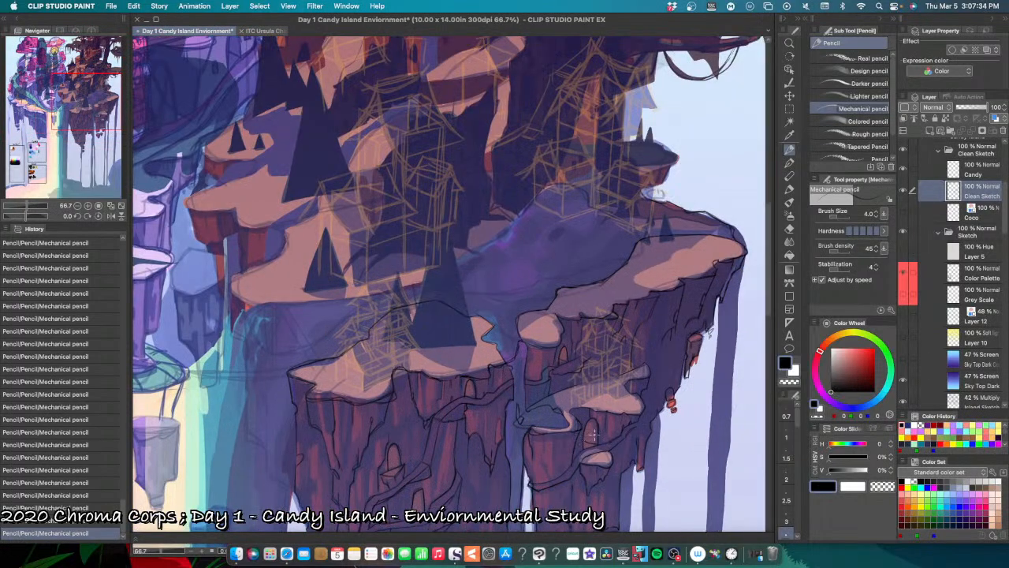
pyautogui.moveTo(671, 409); pyautogui.dragTo(605, 459)
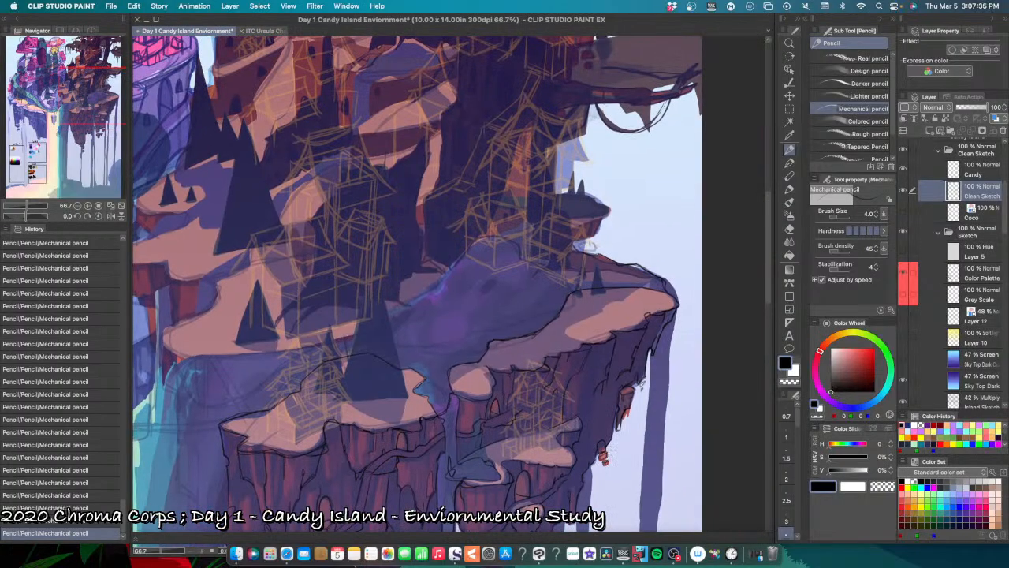
pyautogui.scroll(1, 611, 438)
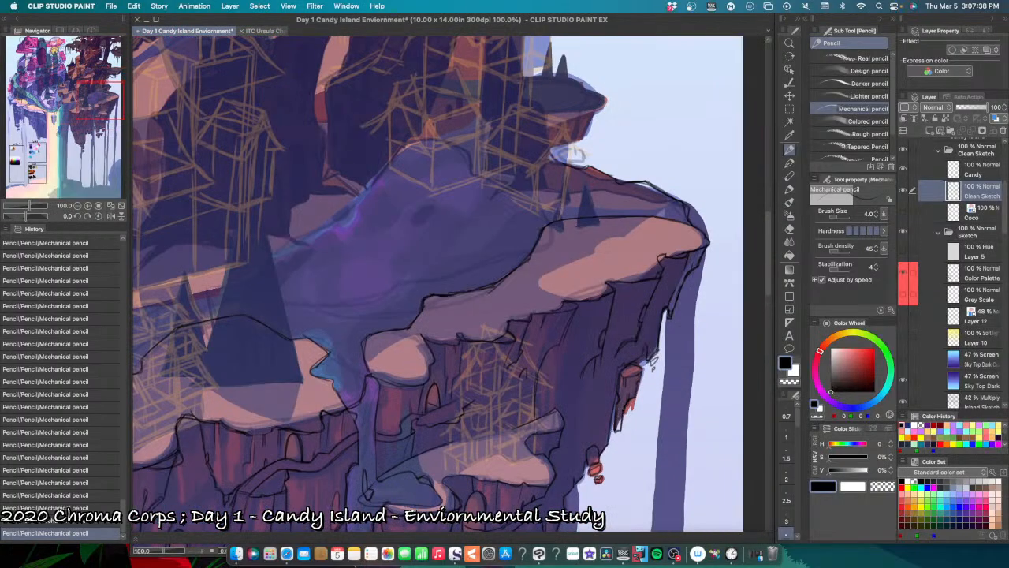
pyautogui.scroll(-1, 615, 438)
pyautogui.scroll(-1, 615, 439)
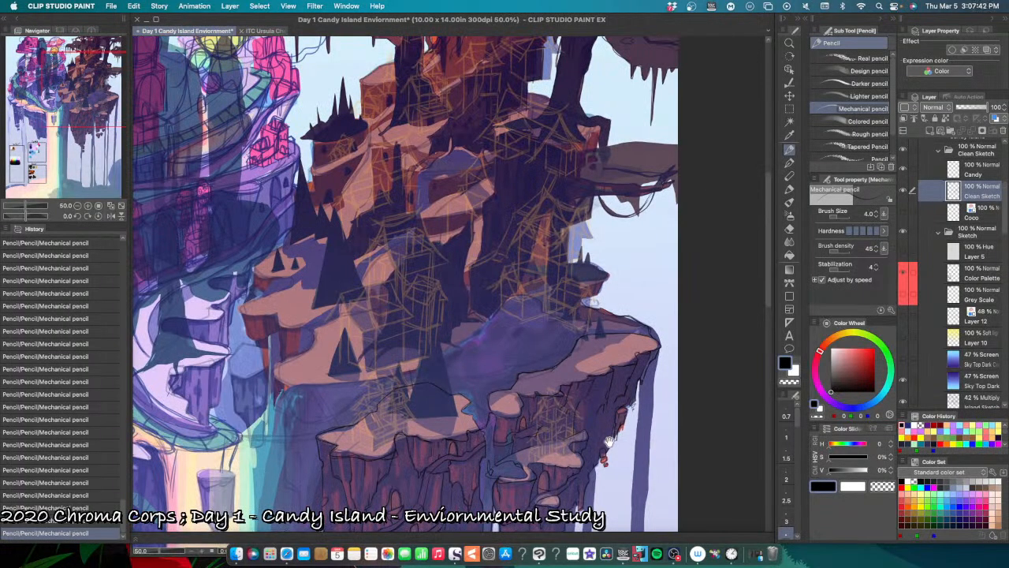
pyautogui.moveTo(612, 440); pyautogui.dragTo(550, 459)
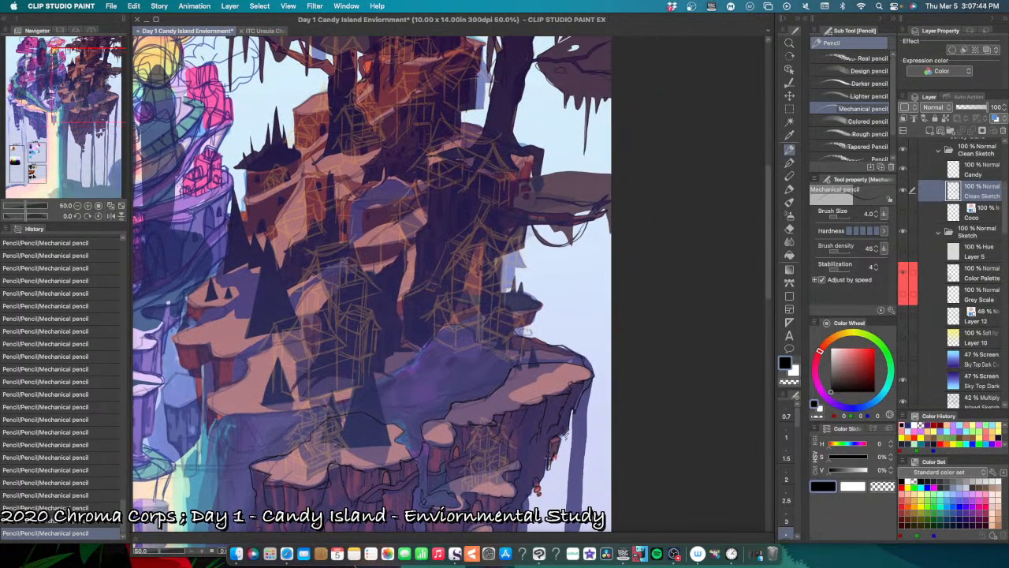
# Step: Pencil the outer cliff edge beneath the tip of the dark island's upper ledge, undoing and redrawing the stroke once
pyautogui.scroll(2, 550, 461)
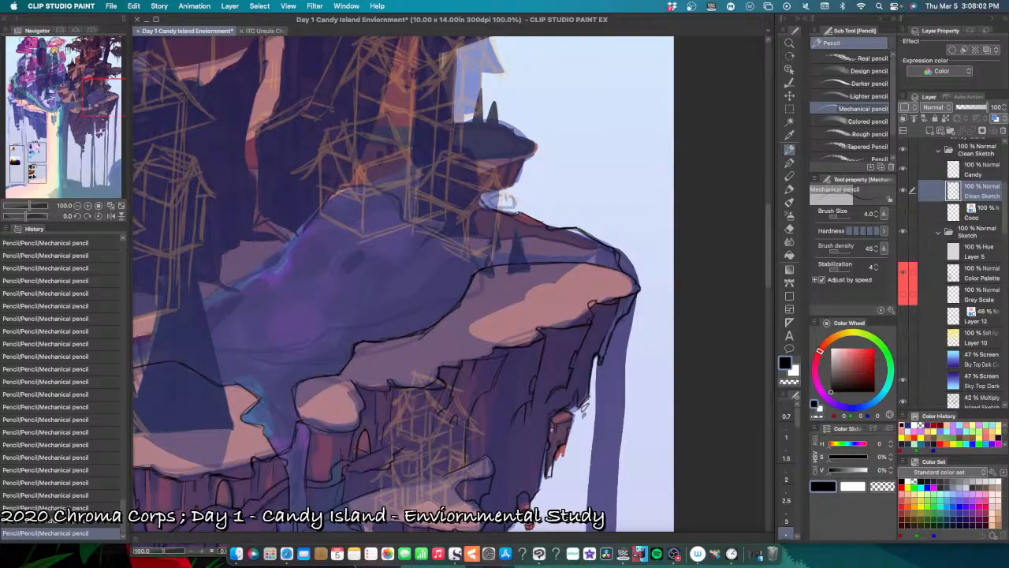
pyautogui.scroll(3, 554, 436)
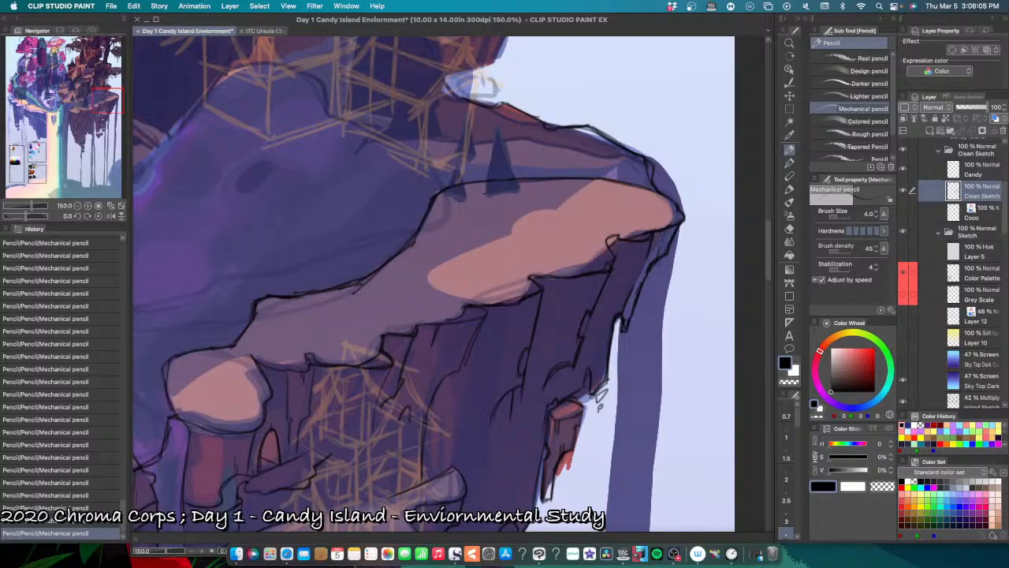
pyautogui.press('super+z')
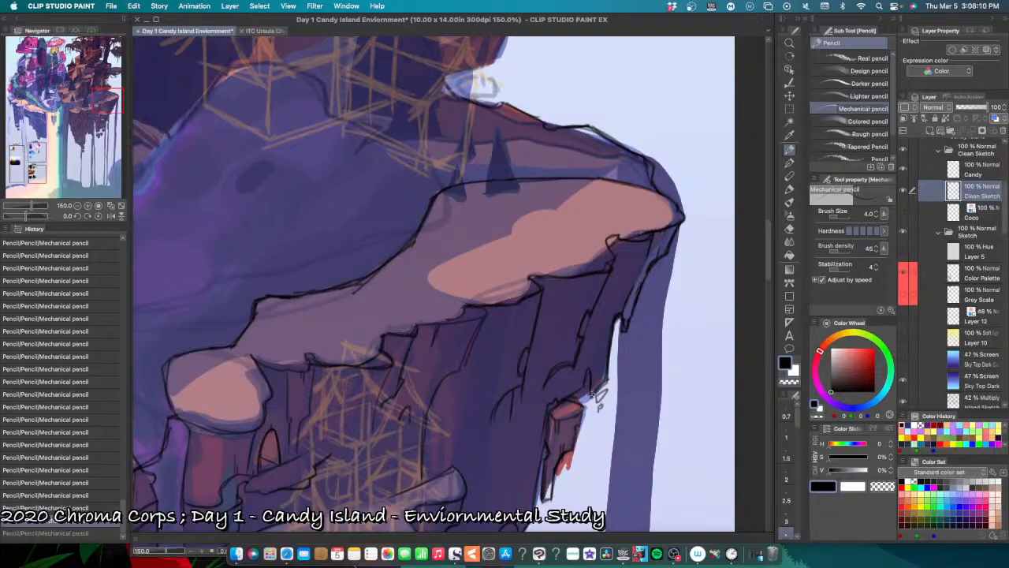
pyautogui.press('super+y')
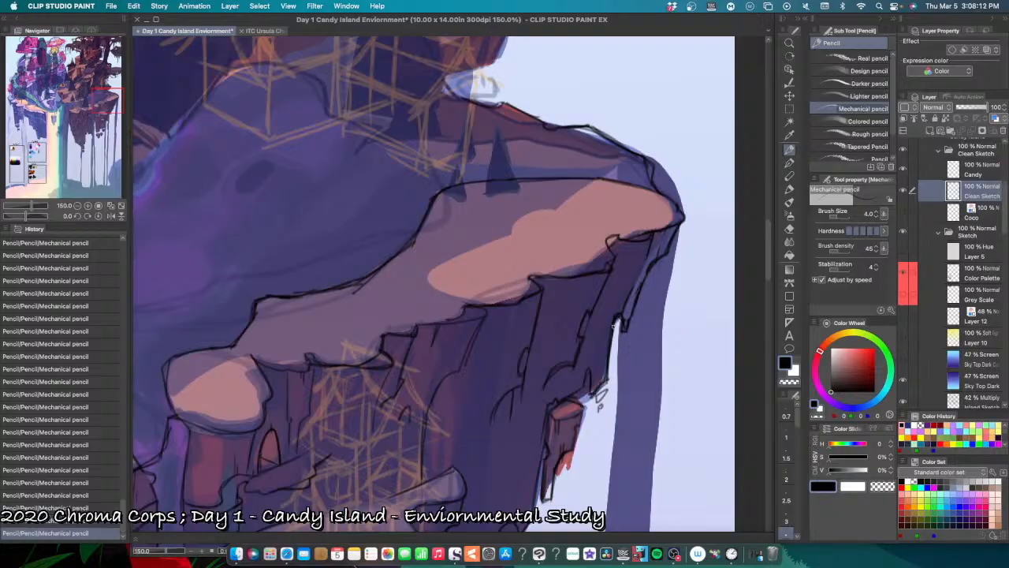
pyautogui.moveTo(614, 323); pyautogui.dragTo(607, 386)
pyautogui.press('super+z')
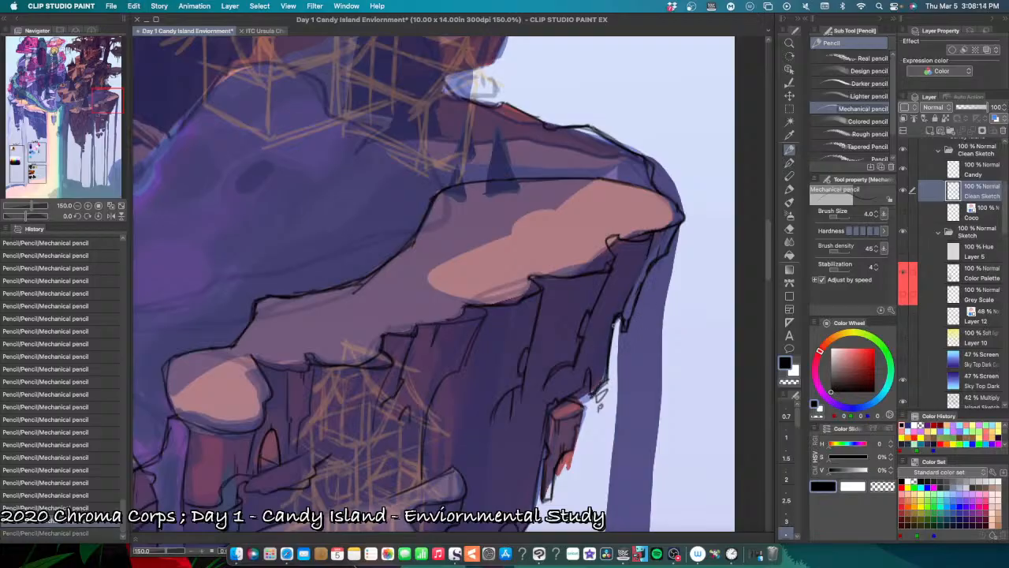
pyautogui.moveTo(616, 319); pyautogui.dragTo(606, 384)
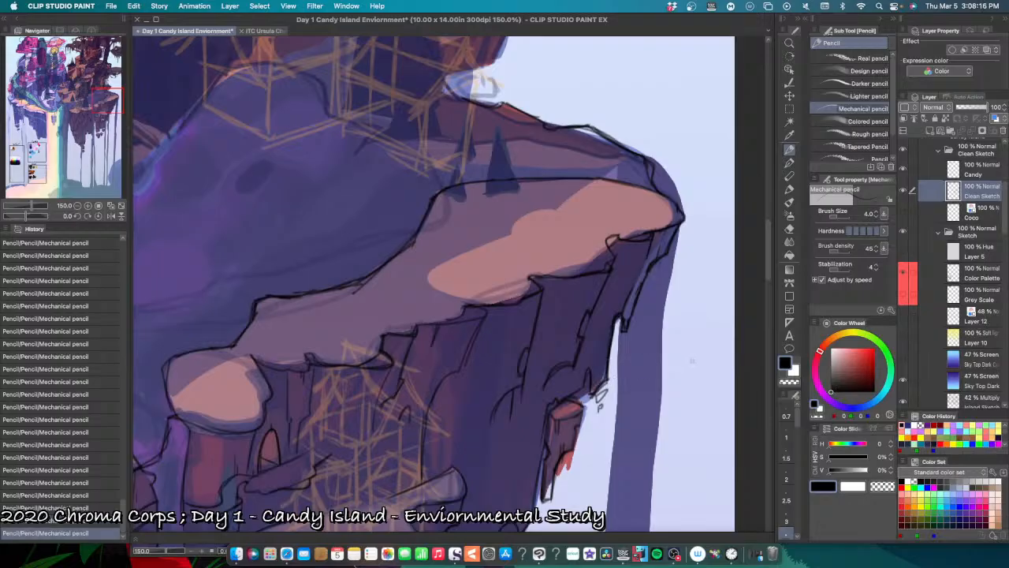
# Step: Examine the line art from the upper ledge across to the snow-capped top of the larger hanging rock column
pyautogui.moveTo(692, 365); pyautogui.dragTo(678, 434)
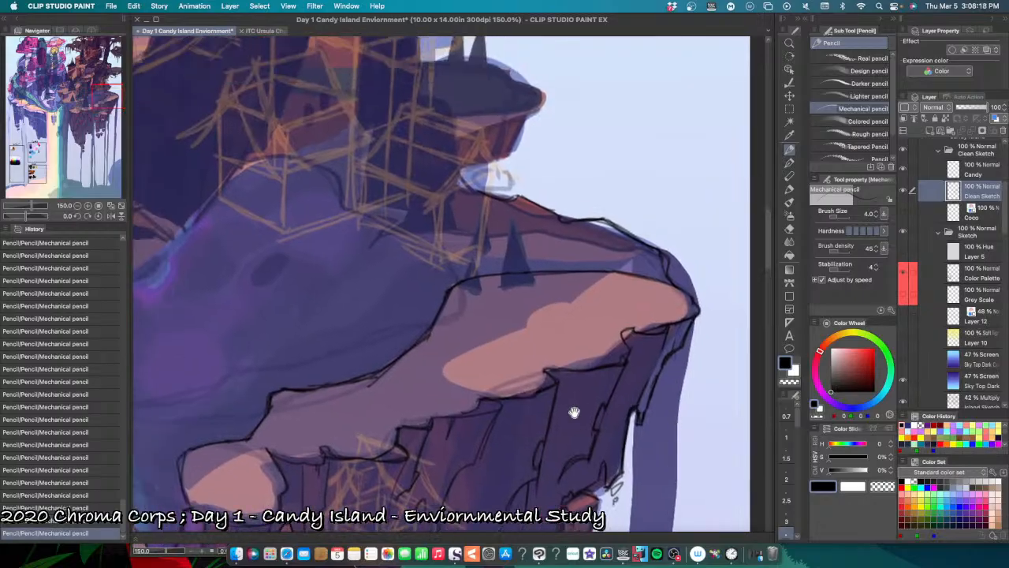
pyautogui.moveTo(569, 412); pyautogui.dragTo(594, 468)
pyautogui.moveTo(642, 399); pyautogui.dragTo(572, 399)
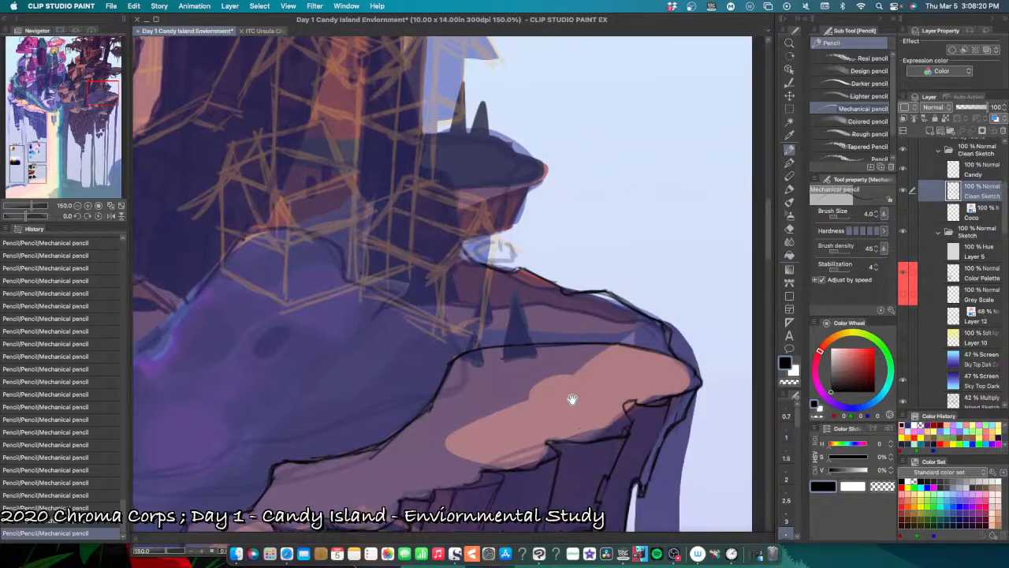
pyautogui.scroll(-1, 637, 387)
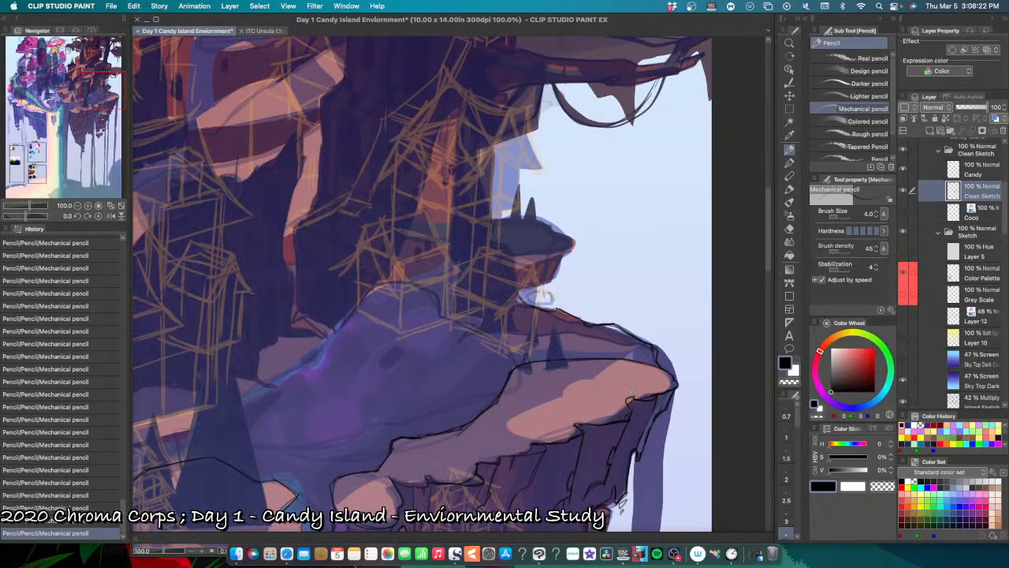
pyautogui.scroll(-1, 543, 297)
pyautogui.moveTo(533, 466)
pyautogui.mouseDown()
pyautogui.moveTo(635, 389)
pyautogui.moveTo(612, 422)
pyautogui.moveTo(676, 401)
pyautogui.moveTo(619, 428)
pyautogui.mouseUp()
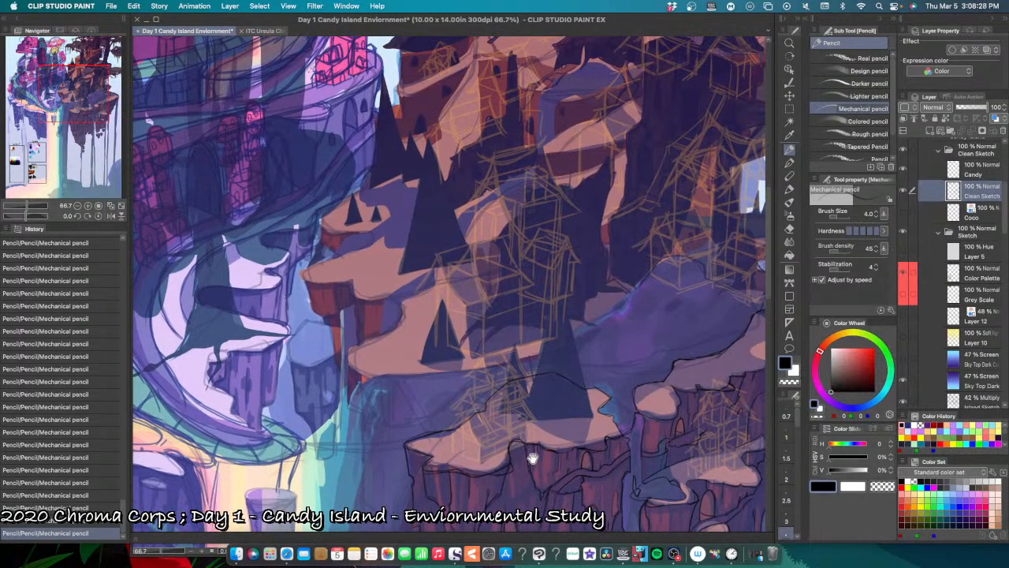
pyautogui.scroll(1, 538, 457)
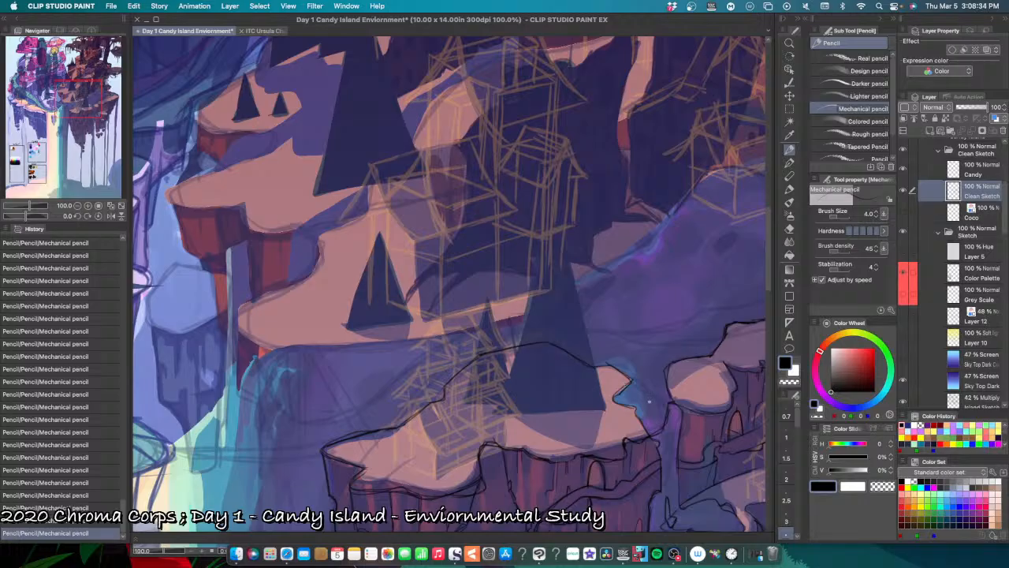
pyautogui.moveTo(678, 418)
pyautogui.mouseDown()
pyautogui.moveTo(536, 442)
pyautogui.moveTo(574, 434)
pyautogui.mouseUp()
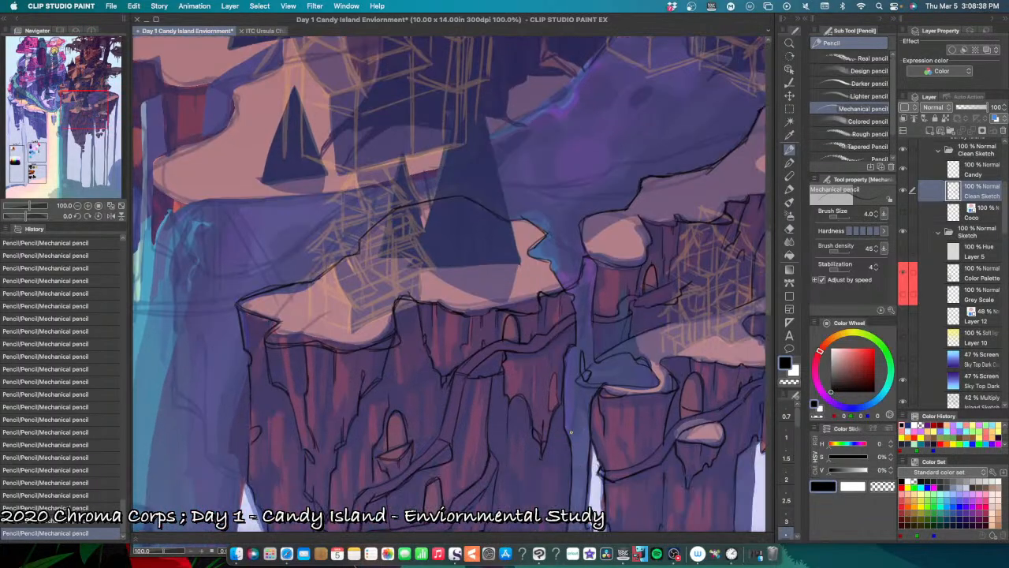
# Step: Try a tiny pencil stroke on the rock face directly under the winding ledge, and undo the latest strokes
pyautogui.scroll(2, 571, 432)
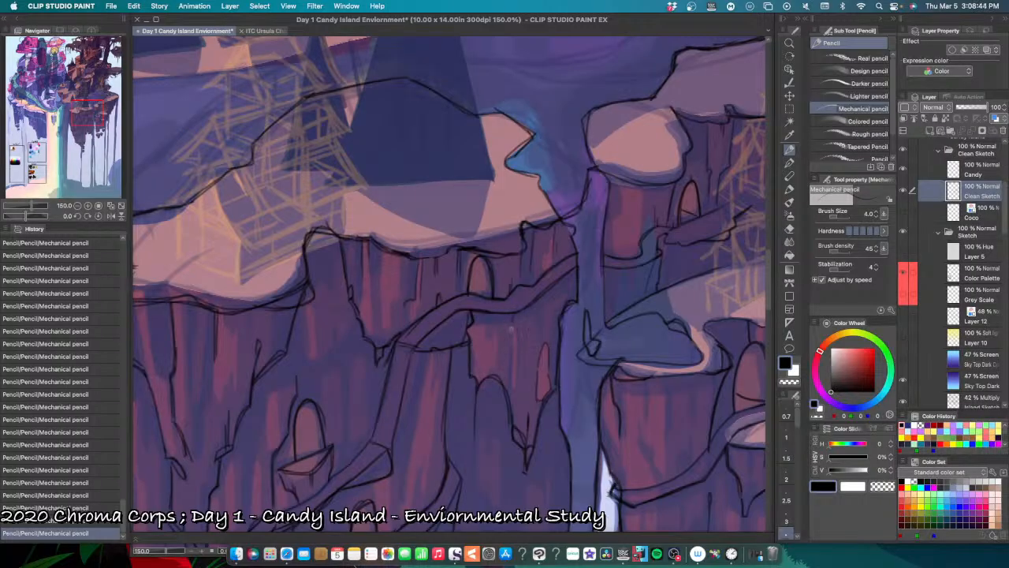
pyautogui.press('super+z')
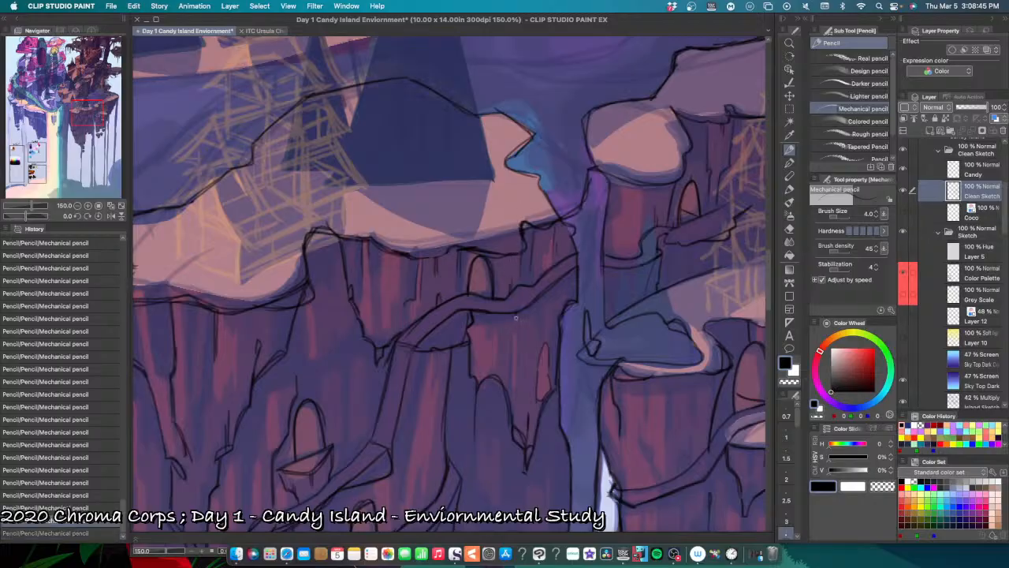
pyautogui.moveTo(516, 313); pyautogui.dragTo(518, 324)
pyautogui.press('super+z')
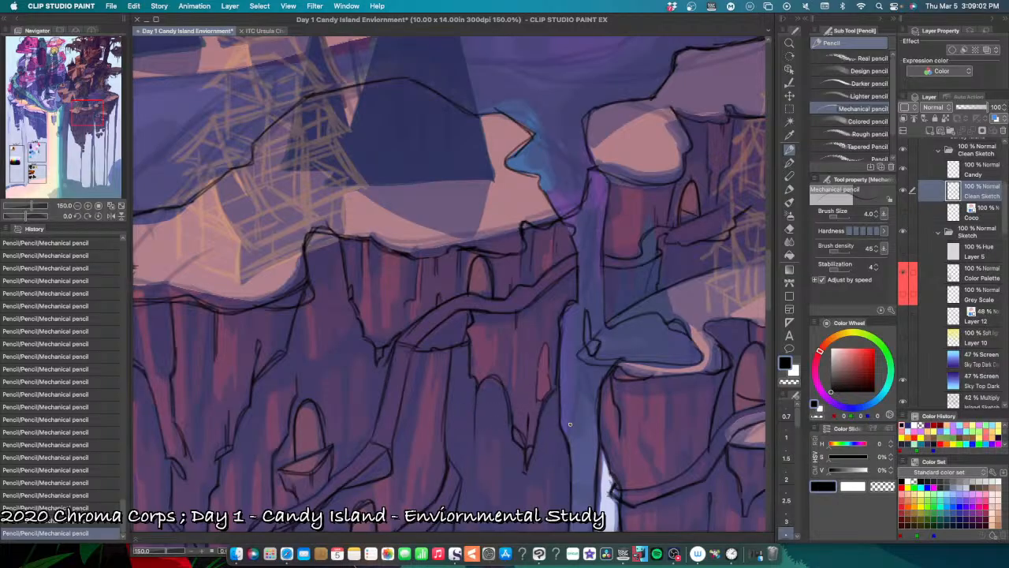
# Step: Set the drawing colour to the recently used dark blue (H 230, S 76%, V 48%)
pyautogui.scroll(-2, 570, 425)
pyautogui.scroll(1, 579, 416)
pyautogui.press('x')
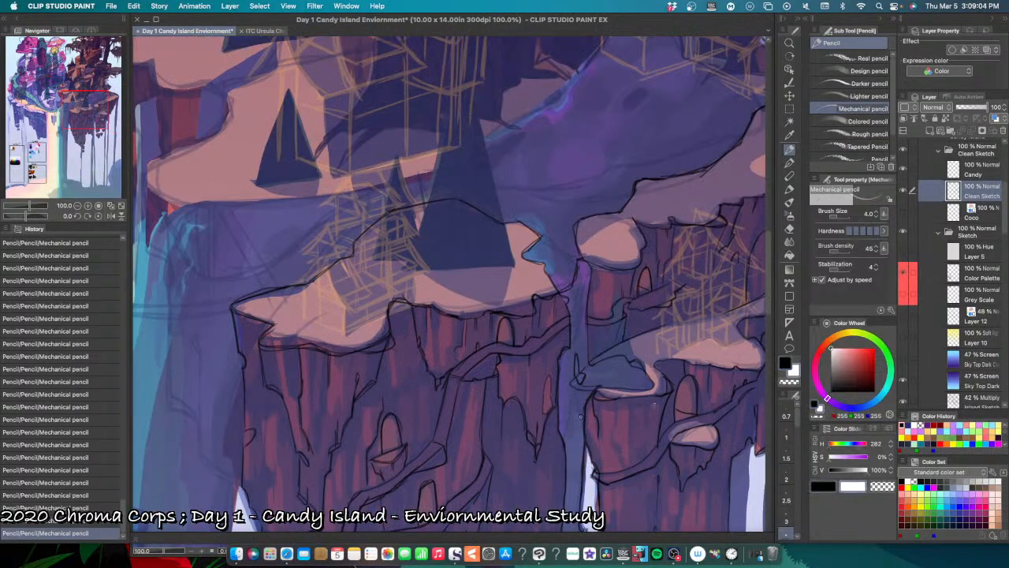
pyautogui.press('c')
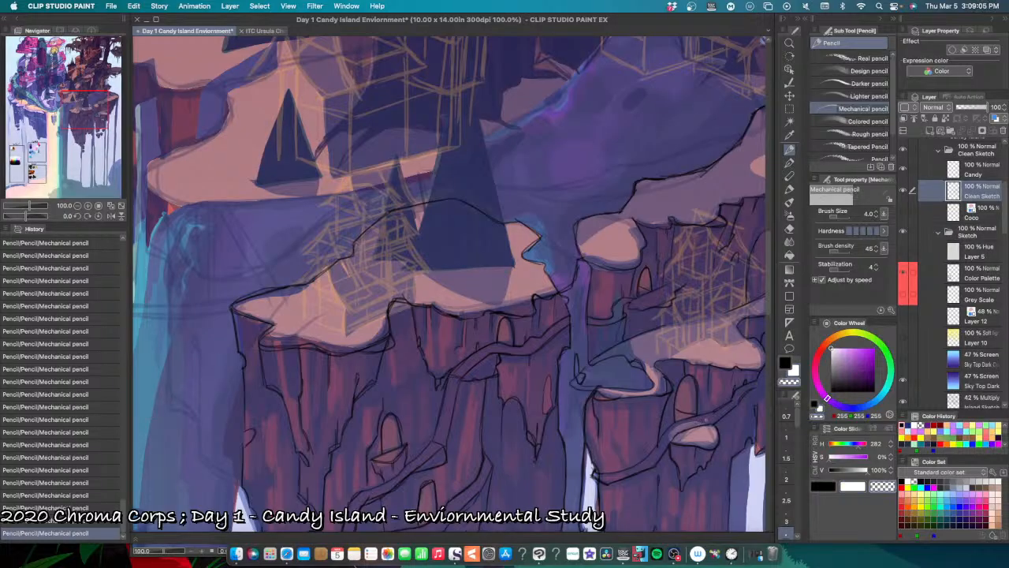
pyautogui.click(908, 425)
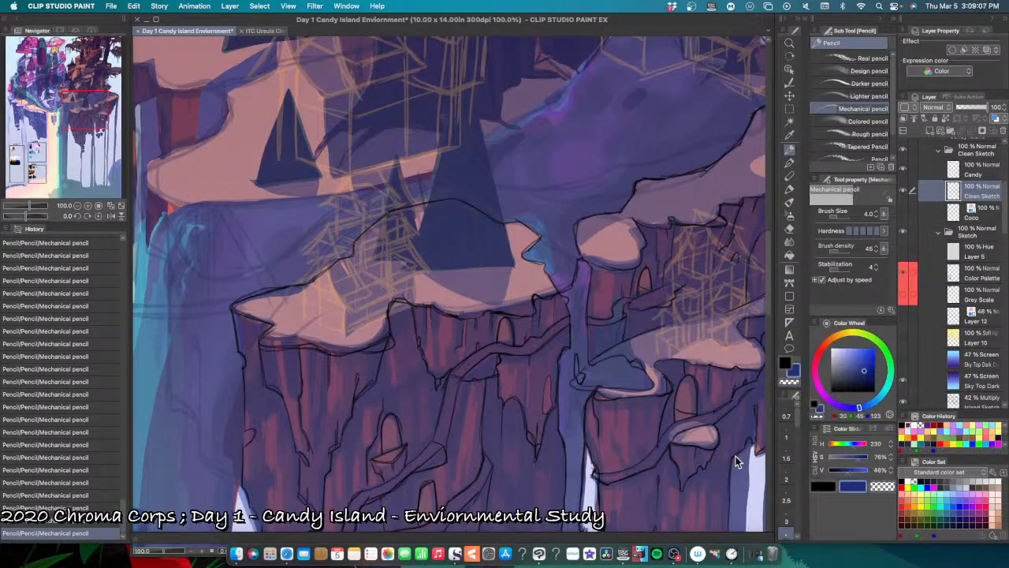
pyautogui.click(915, 426)
pyautogui.press('x')
pyautogui.click(908, 425)
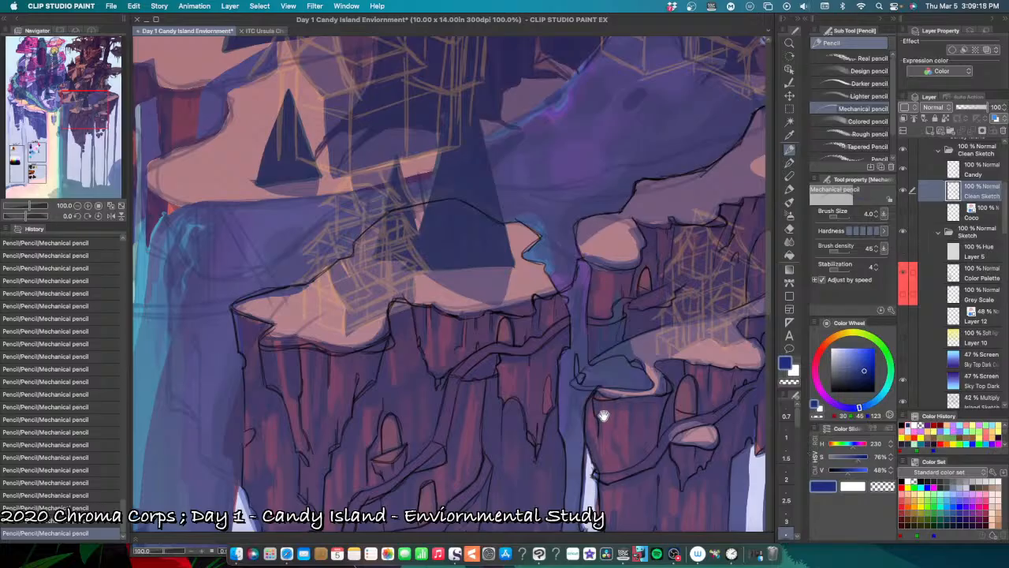
# Step: Try a dark blue pencil stroke around the rounded snow cap, and undo it
pyautogui.moveTo(602, 422)
pyautogui.mouseDown()
pyautogui.moveTo(581, 429)
pyautogui.moveTo(568, 451)
pyautogui.mouseUp()
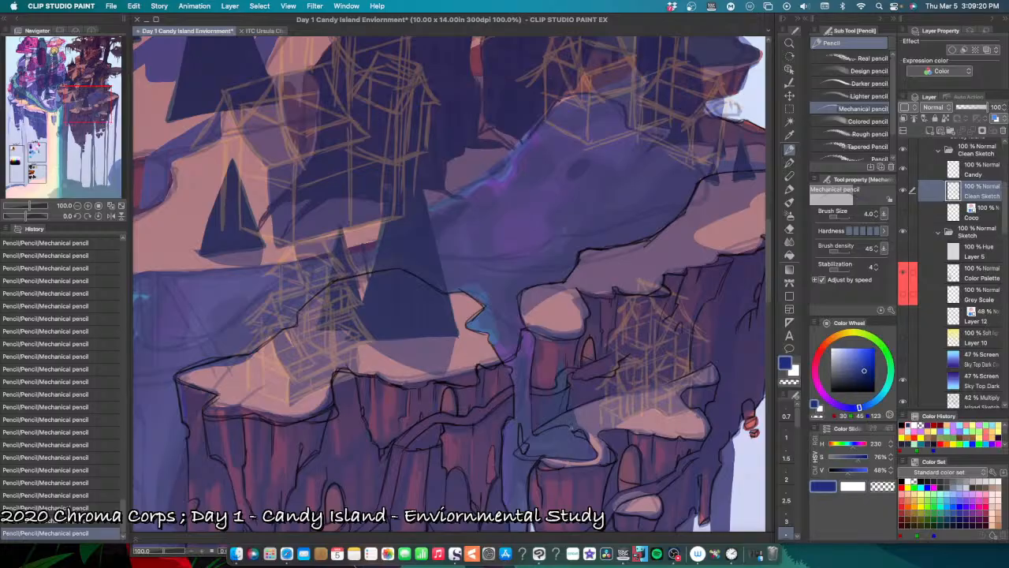
pyautogui.scroll(1, 573, 411)
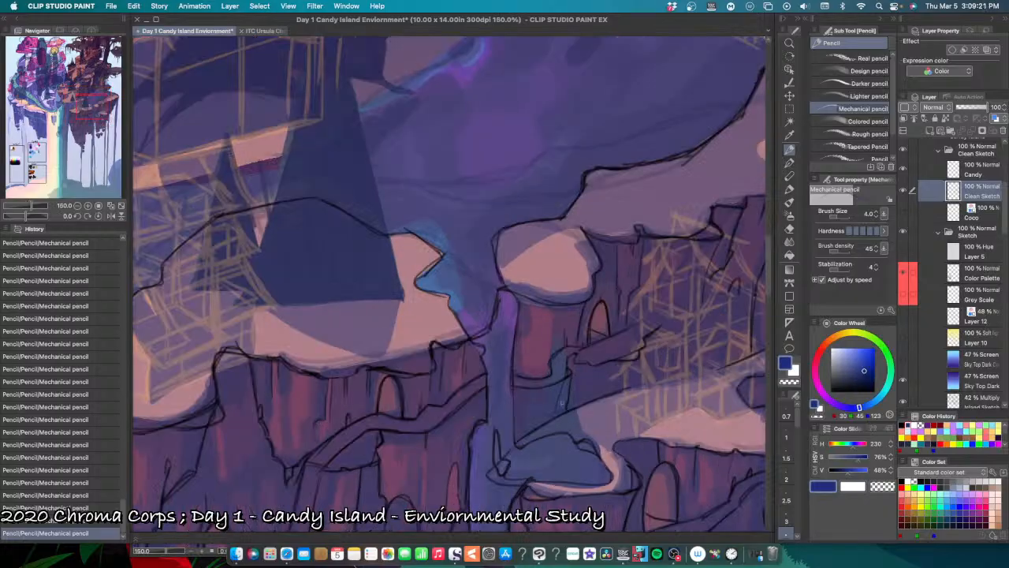
pyautogui.scroll(1, 600, 410)
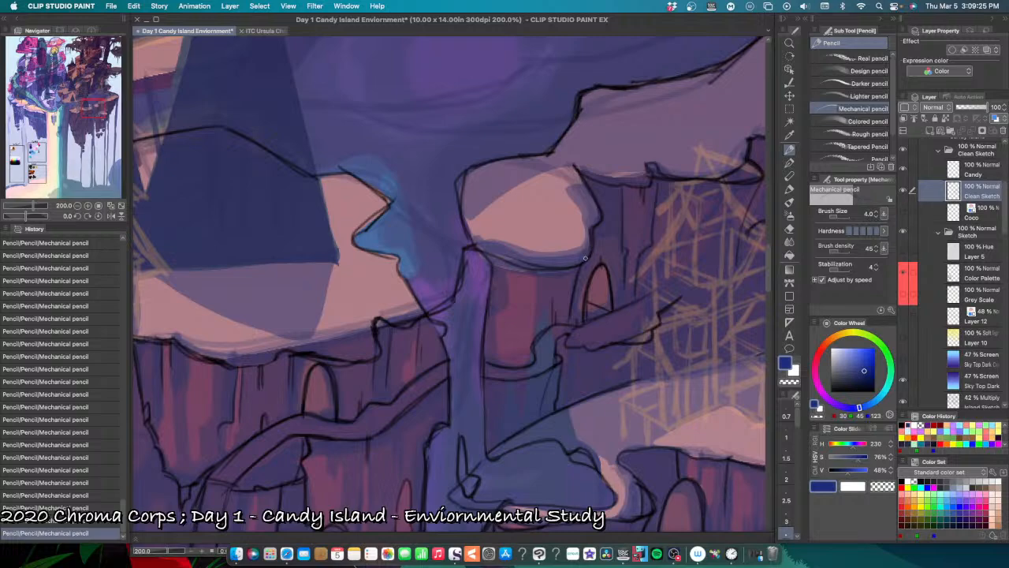
pyautogui.press('super+z')
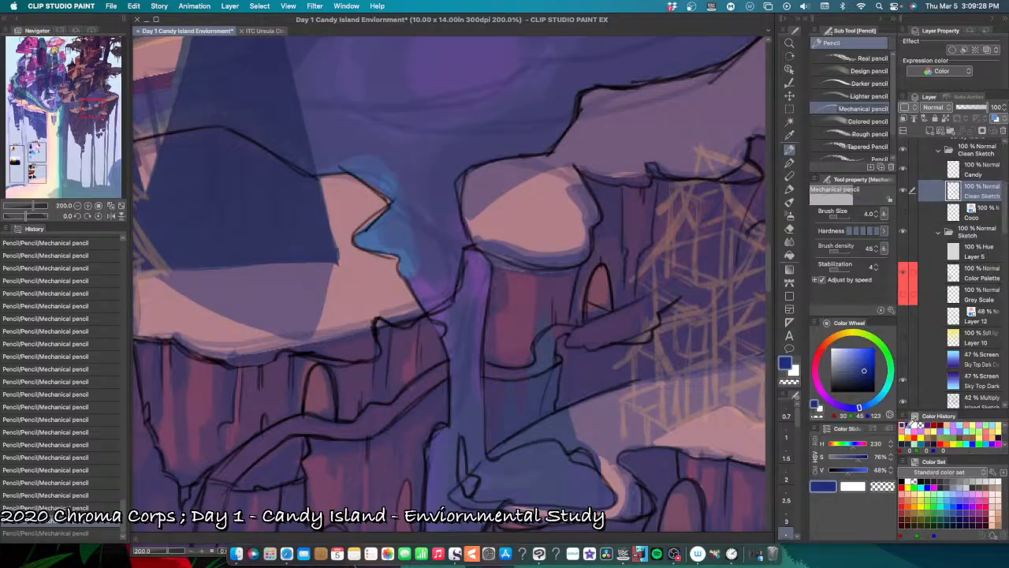
# Step: Set the drawing colour to black and pencil the rock edge below the small ledge beside the arched doorway, undoing stray strokes
pyautogui.click(912, 423)
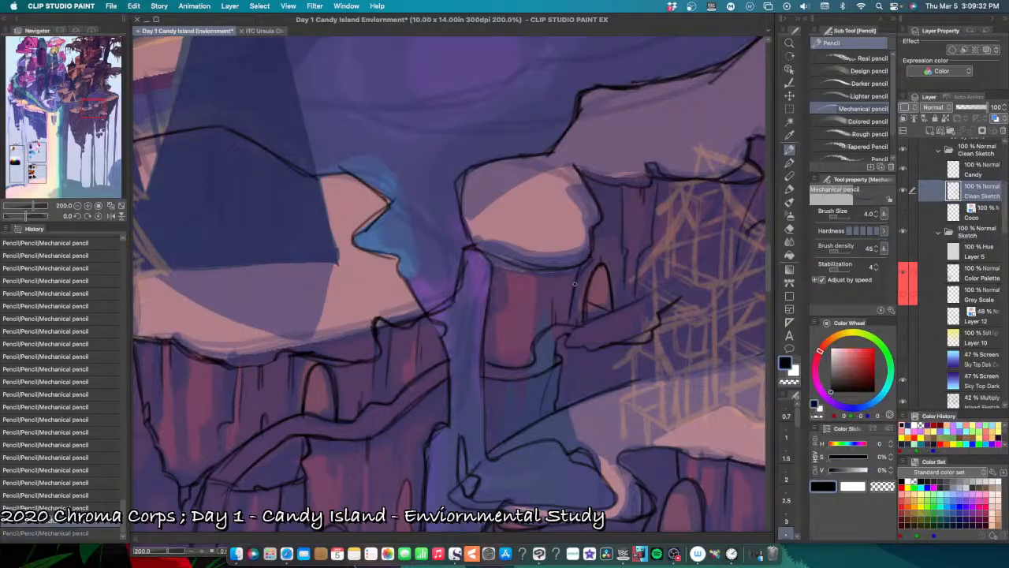
pyautogui.moveTo(575, 283); pyautogui.dragTo(568, 325)
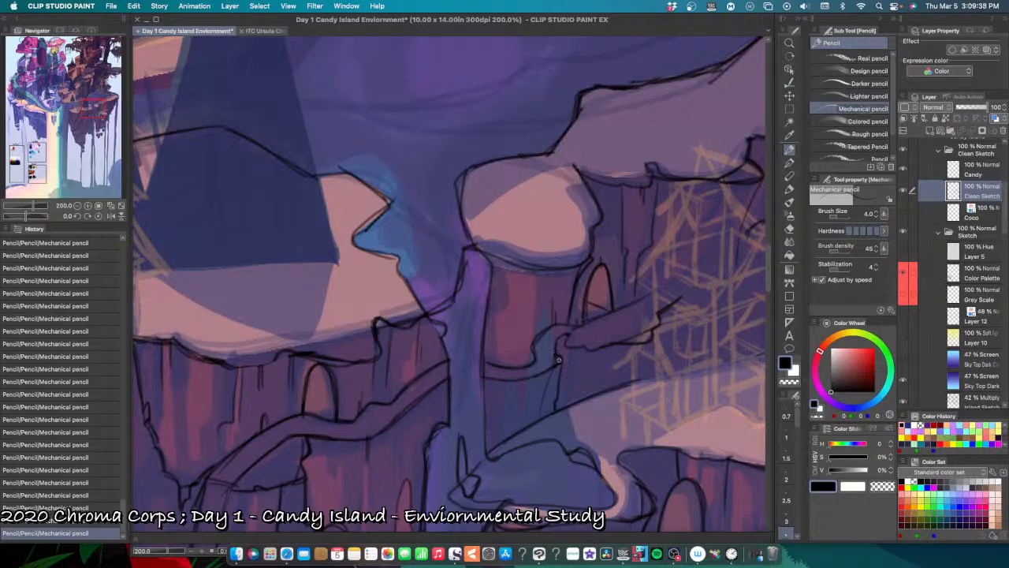
pyautogui.press('super+z')
pyautogui.press('super+z')
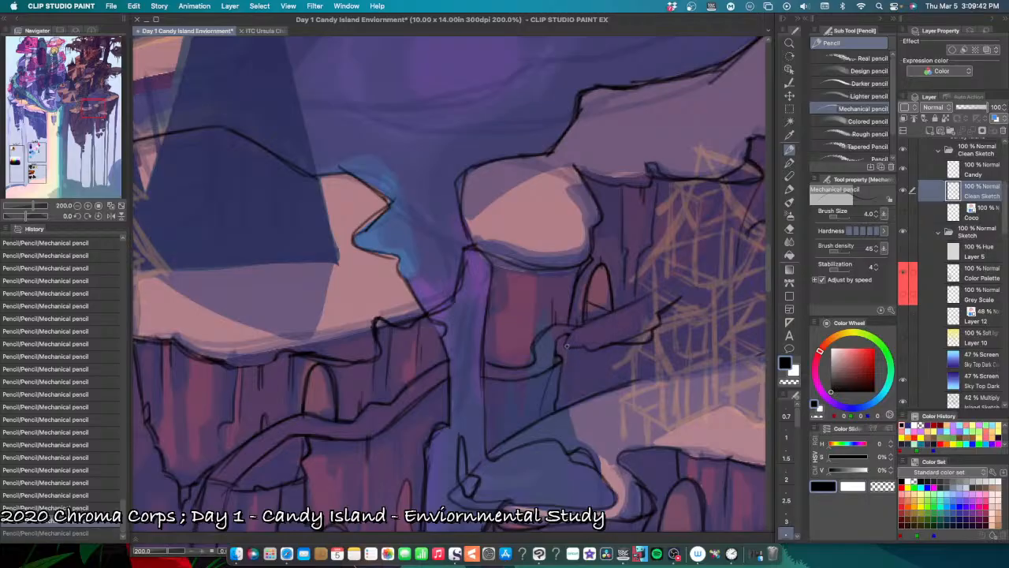
pyautogui.moveTo(567, 347); pyautogui.dragTo(573, 393)
pyautogui.press('super+z')
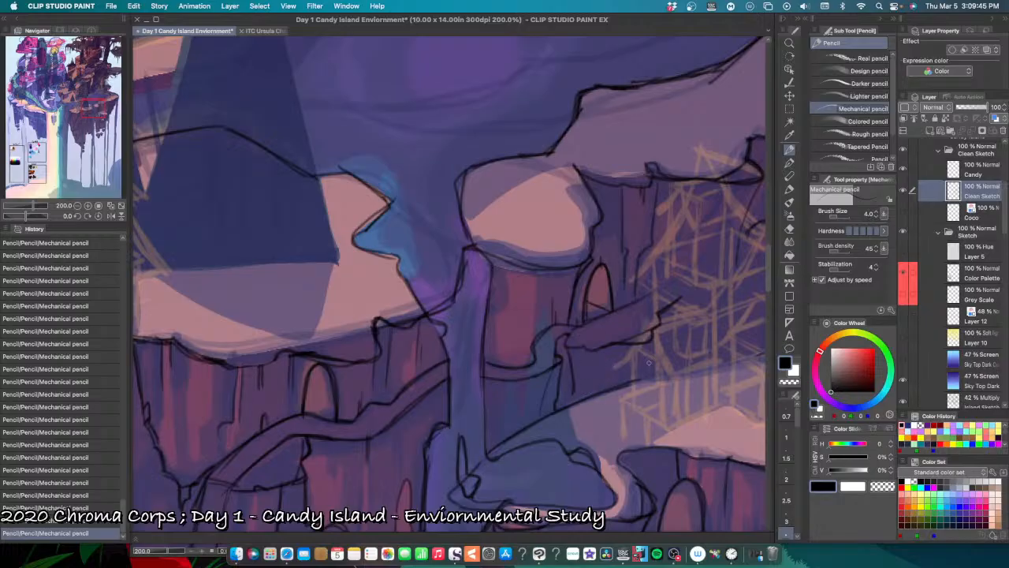
pyautogui.moveTo(647, 352); pyautogui.dragTo(645, 378)
pyautogui.press('super+z')
# Step: Pencil the winding path's upper edge from the arched doorway's ledge across the yellow building sketch to the cliff, retrying strokes
pyautogui.moveTo(725, 300); pyautogui.dragTo(558, 336)
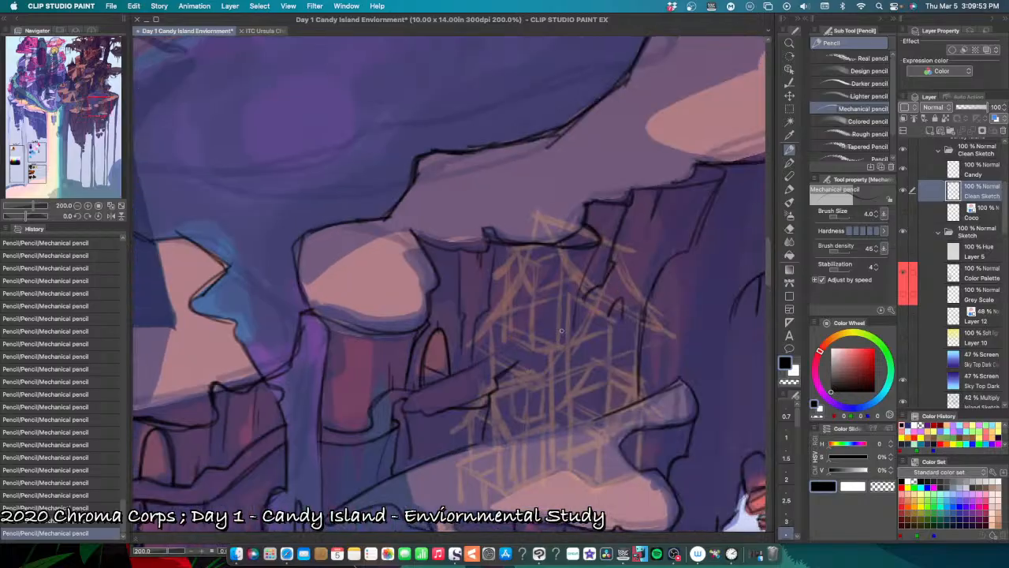
pyautogui.scroll(-1, 561, 331)
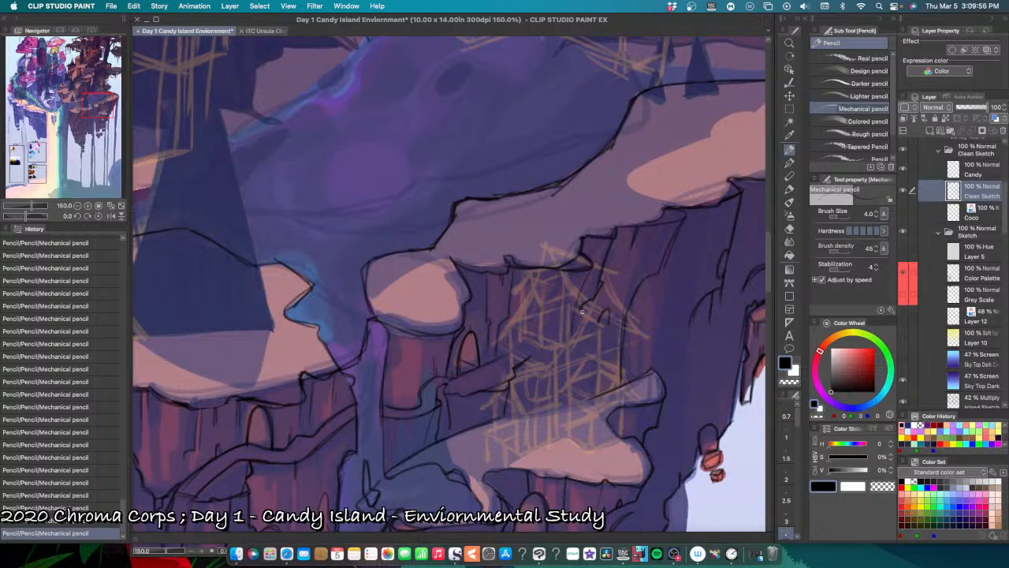
pyautogui.moveTo(579, 311); pyautogui.dragTo(541, 338)
pyautogui.press('super+z')
pyautogui.moveTo(581, 309)
pyautogui.mouseDown()
pyautogui.moveTo(508, 354)
pyautogui.moveTo(531, 324)
pyautogui.moveTo(539, 357)
pyautogui.moveTo(526, 359)
pyautogui.moveTo(564, 333)
pyautogui.moveTo(527, 360)
pyautogui.moveTo(580, 335)
pyautogui.mouseUp()
pyautogui.press('super+z')
pyautogui.press('super+z')
pyautogui.press('super+z')
pyautogui.press('super+z')
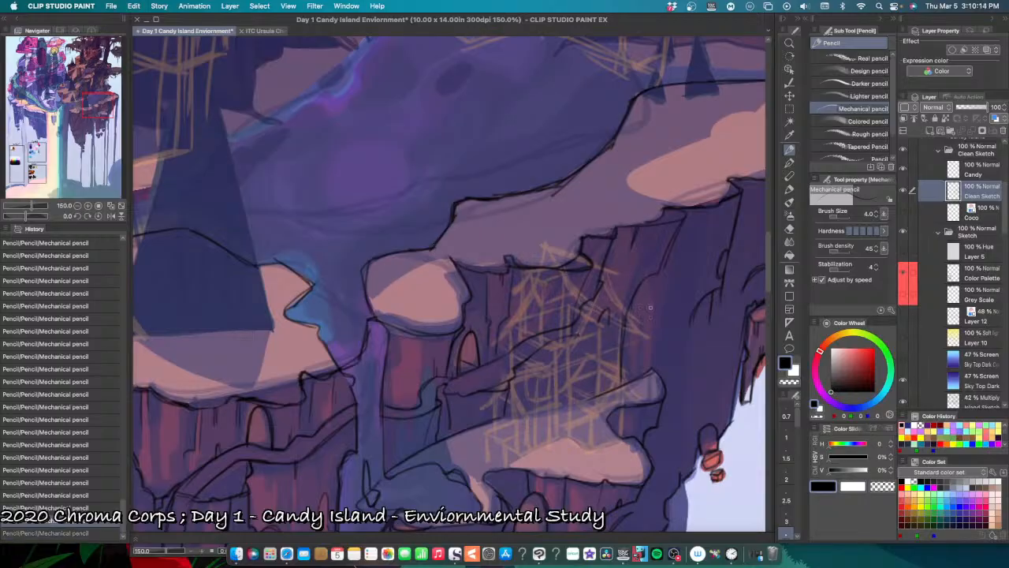
# Step: Pencil short crack lines under the upper snow ledge and the winding path's lower edge across the building sketch, undoing unwanted strokes
pyautogui.moveTo(681, 311); pyautogui.dragTo(607, 299)
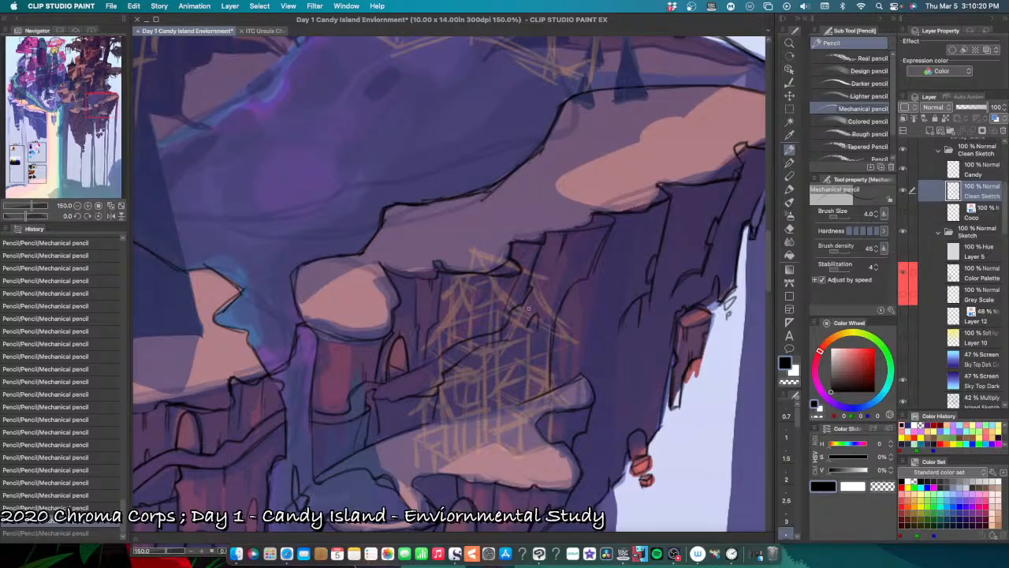
pyautogui.moveTo(538, 254)
pyautogui.mouseDown()
pyautogui.moveTo(496, 312)
pyautogui.moveTo(419, 369)
pyautogui.moveTo(508, 286)
pyautogui.moveTo(530, 242)
pyautogui.moveTo(577, 225)
pyautogui.moveTo(549, 287)
pyautogui.mouseUp()
pyautogui.press('super+z')
pyautogui.press('super+z')
pyautogui.moveTo(475, 349); pyautogui.dragTo(509, 337)
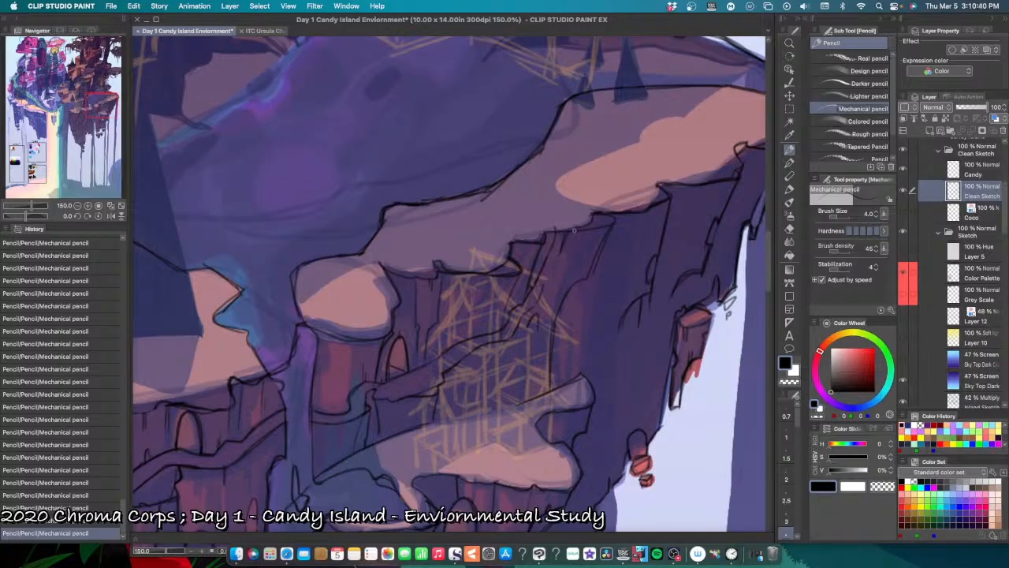
# Step: Pencil a long slanting rock line from the upper snow ledge's underside down to the end of the winding path, retrying the stroke
pyautogui.moveTo(574, 232); pyautogui.dragTo(563, 255)
pyautogui.press('super+z')
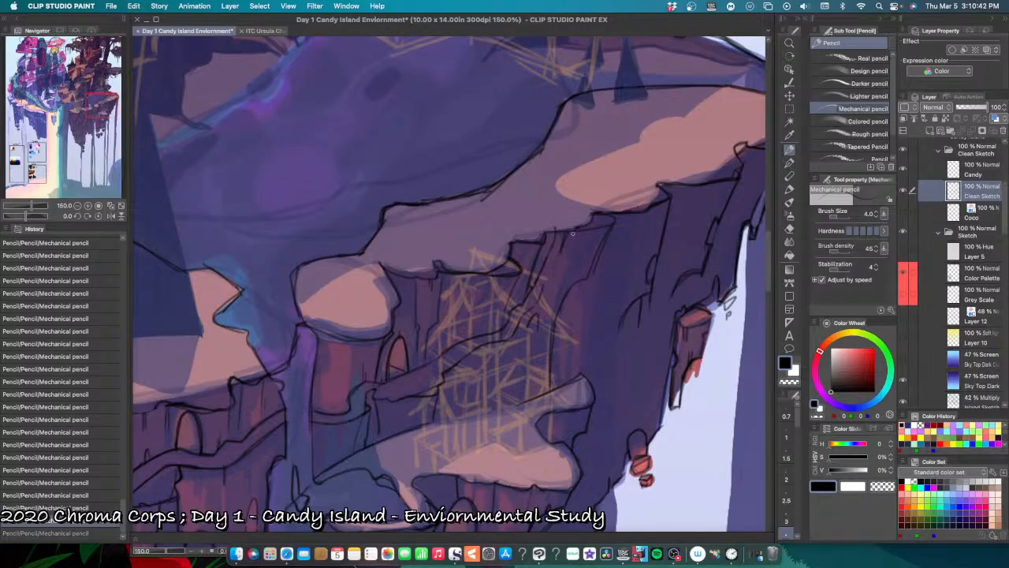
pyautogui.press('super+y')
pyautogui.press('super+z')
pyautogui.press('super+z')
pyautogui.moveTo(570, 234); pyautogui.dragTo(536, 307)
pyautogui.press('super+z')
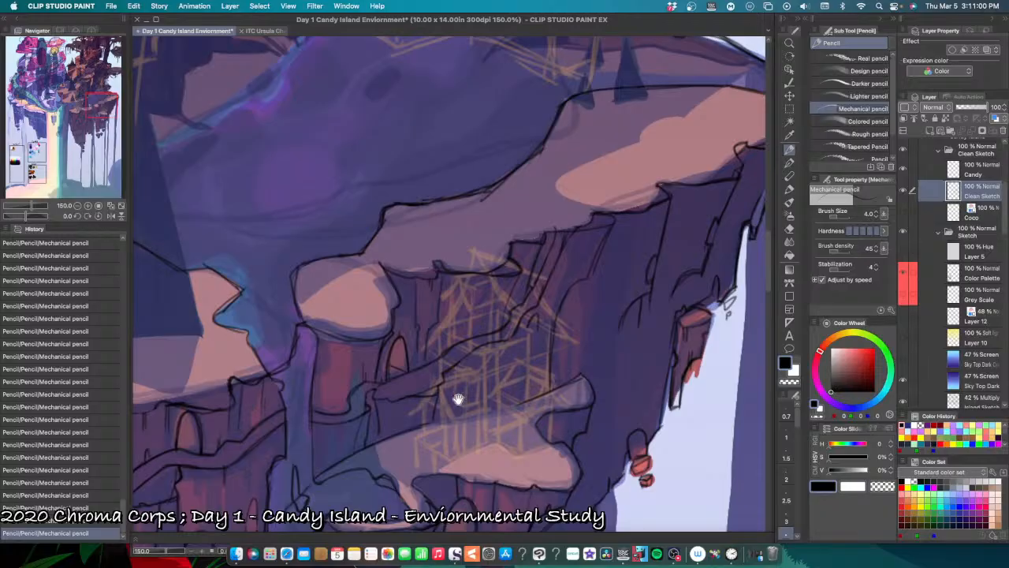
# Step: Pencil the lower snow ledge's back edge across the base of the yellow building sketch, undoing and redrawing the stroke
pyautogui.moveTo(457, 400); pyautogui.dragTo(551, 324)
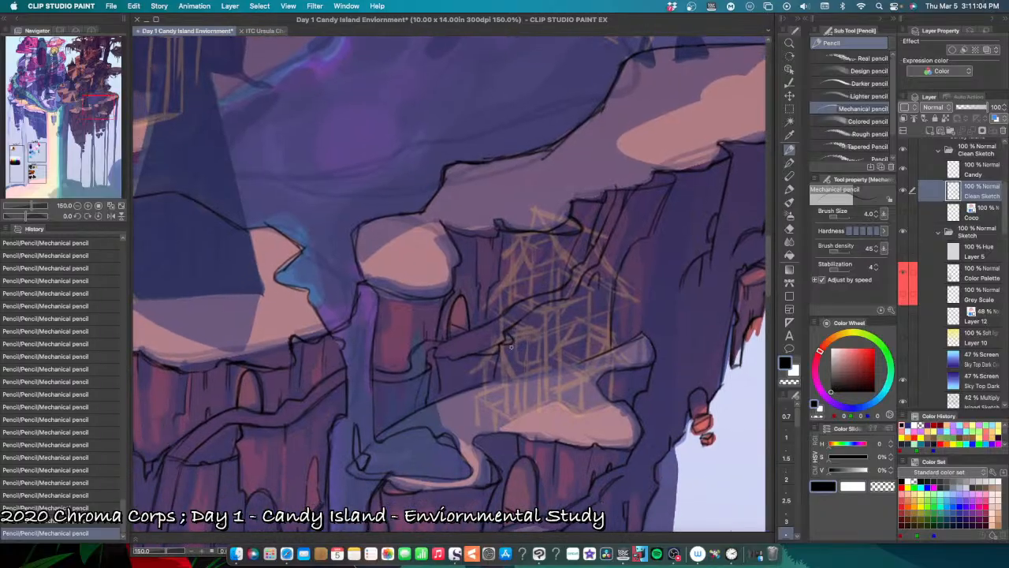
pyautogui.moveTo(513, 342)
pyautogui.mouseDown()
pyautogui.moveTo(496, 394)
pyautogui.moveTo(487, 382)
pyautogui.moveTo(562, 364)
pyautogui.mouseUp()
pyautogui.press('super+z')
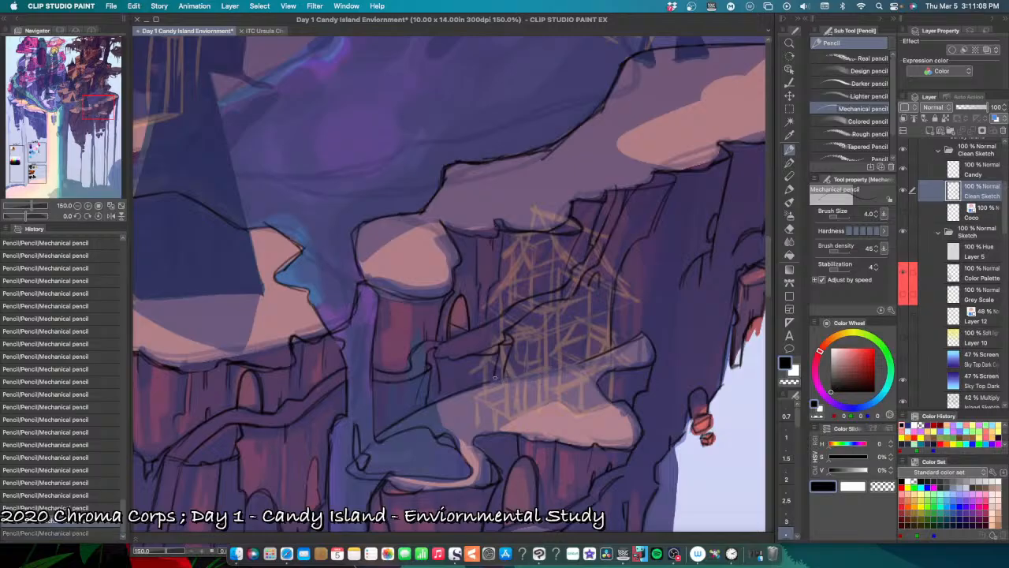
pyautogui.moveTo(486, 385); pyautogui.dragTo(582, 361)
pyautogui.moveTo(581, 363); pyautogui.dragTo(480, 387)
pyautogui.press('super+z')
pyautogui.moveTo(568, 364); pyautogui.dragTo(486, 386)
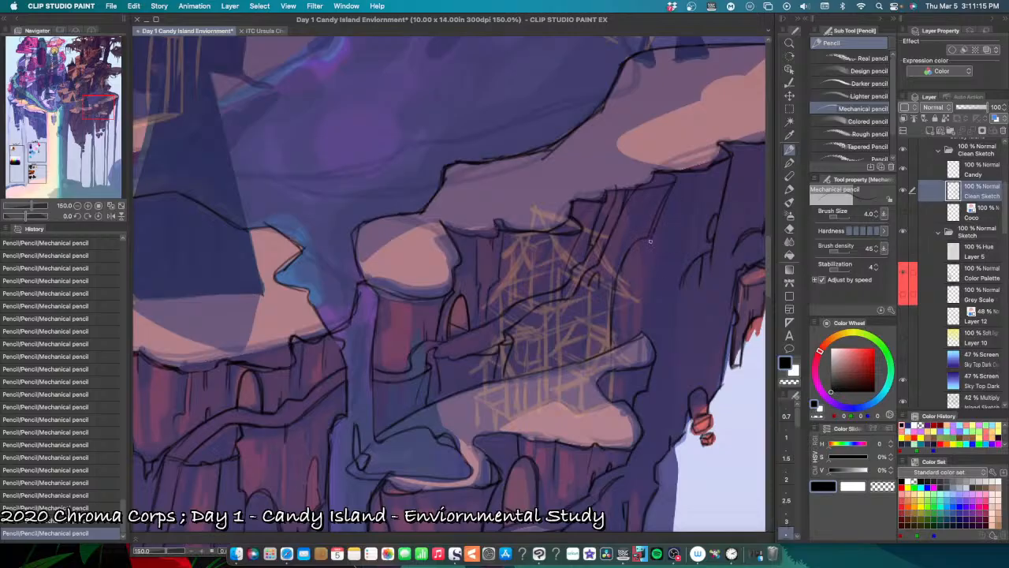
# Step: Refine the jagged side edge of the rock column beneath the upper snow ledge, undoing the stray strokes further down
pyautogui.press('super+z')
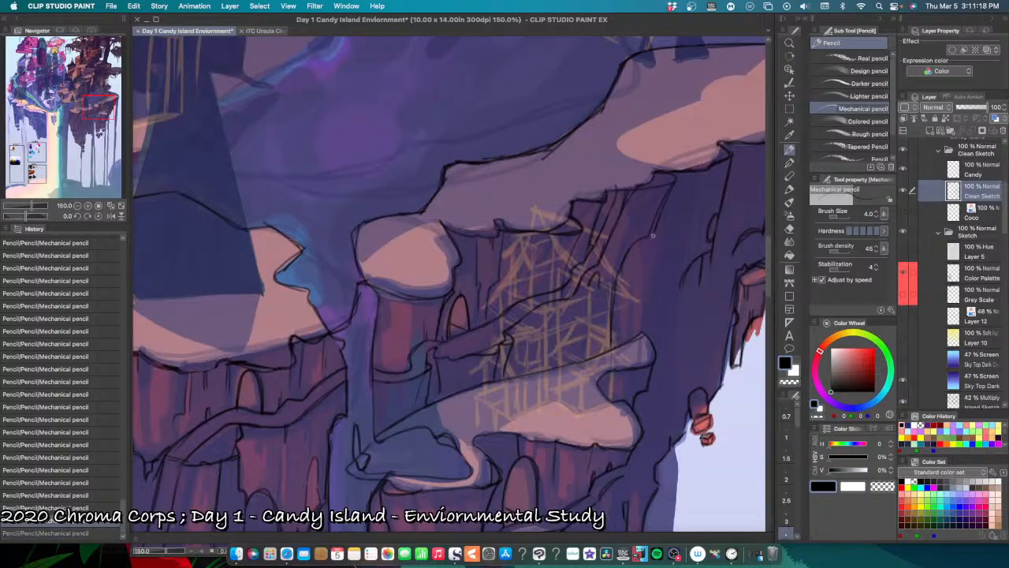
pyautogui.press('super+y')
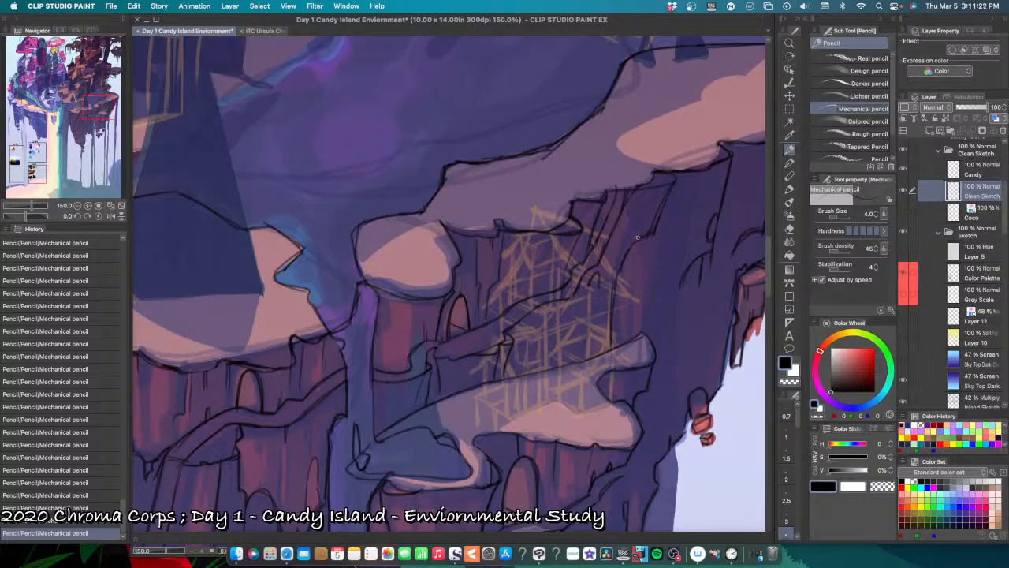
pyautogui.moveTo(619, 268); pyautogui.dragTo(599, 323)
pyautogui.press('super+z')
pyautogui.press('super+z')
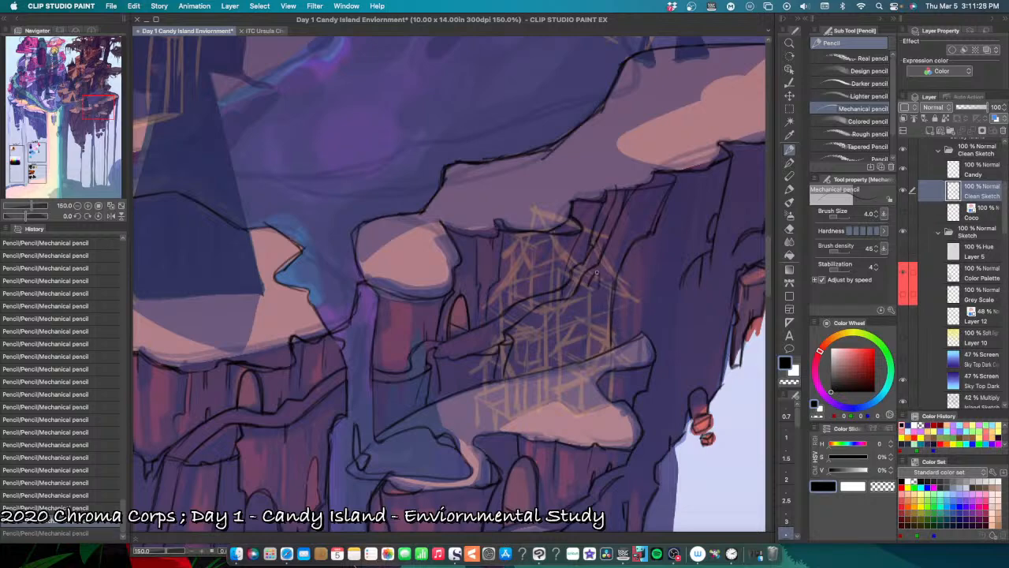
# Step: Pencil short vertical crack lines on the dark cliff face beneath the upper snow ledge, undoing and retrying strokes
pyautogui.scroll(5, 665, 266)
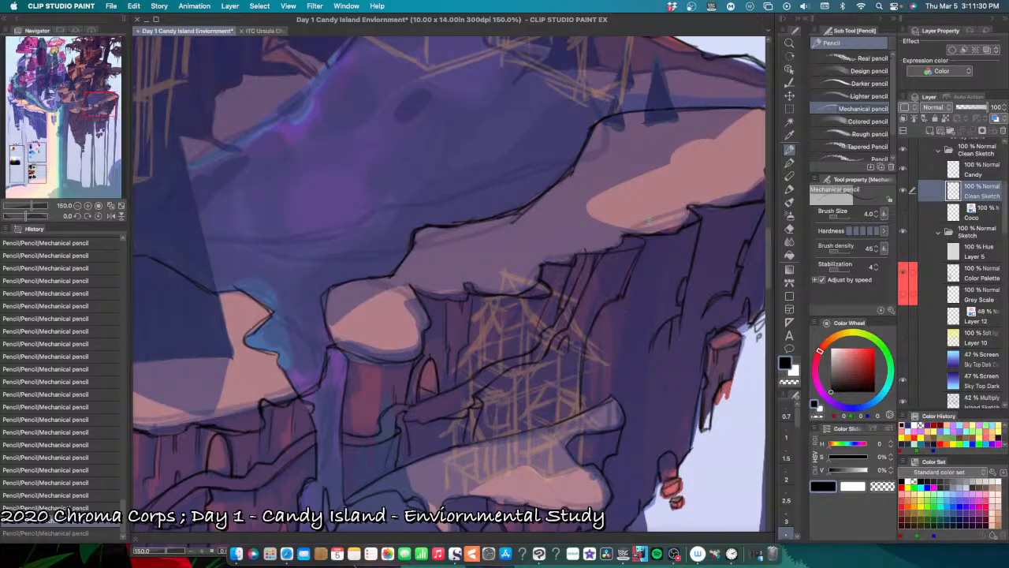
pyautogui.moveTo(664, 256); pyautogui.dragTo(683, 239)
pyautogui.press('super+z')
pyautogui.press('super+z')
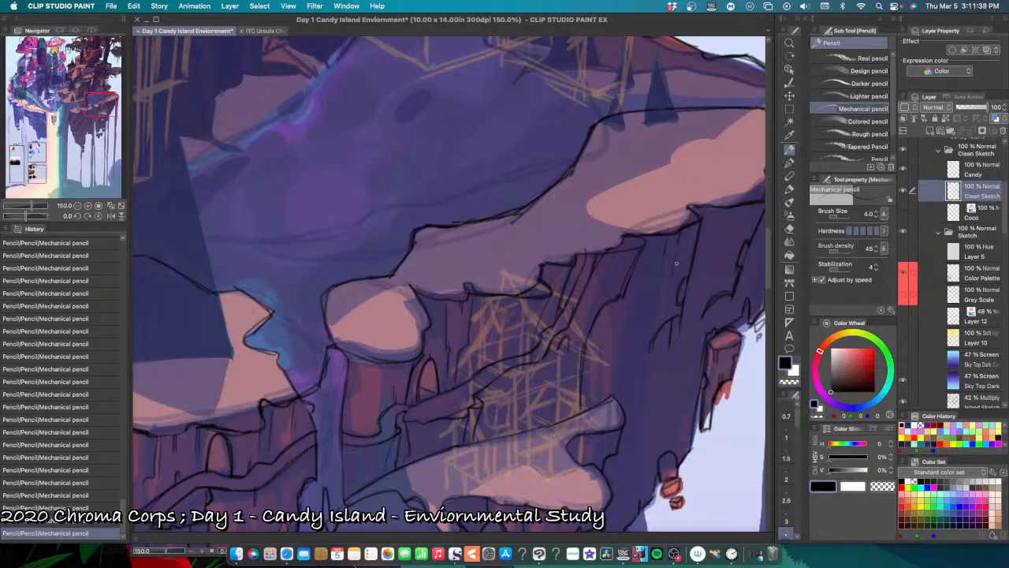
pyautogui.press('super+z')
pyautogui.moveTo(675, 253); pyautogui.dragTo(676, 261)
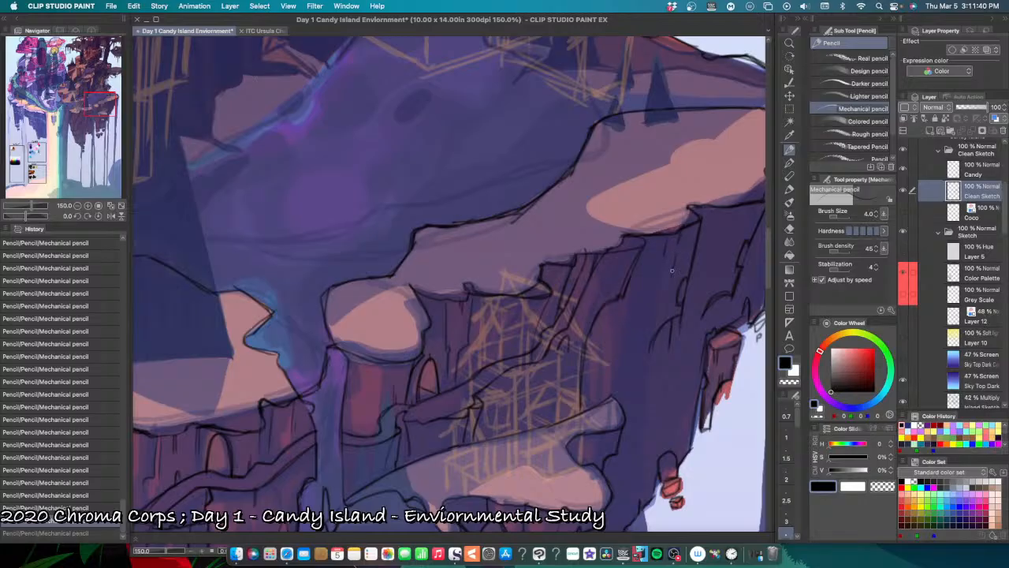
pyautogui.press('super+z')
# Step: Try pencil strokes on the dark cliff wall beside the lower snow ledge's tip, undoing and restoring them to compare
pyautogui.moveTo(670, 372)
pyautogui.mouseDown()
pyautogui.moveTo(623, 347)
pyautogui.moveTo(628, 327)
pyautogui.mouseUp()
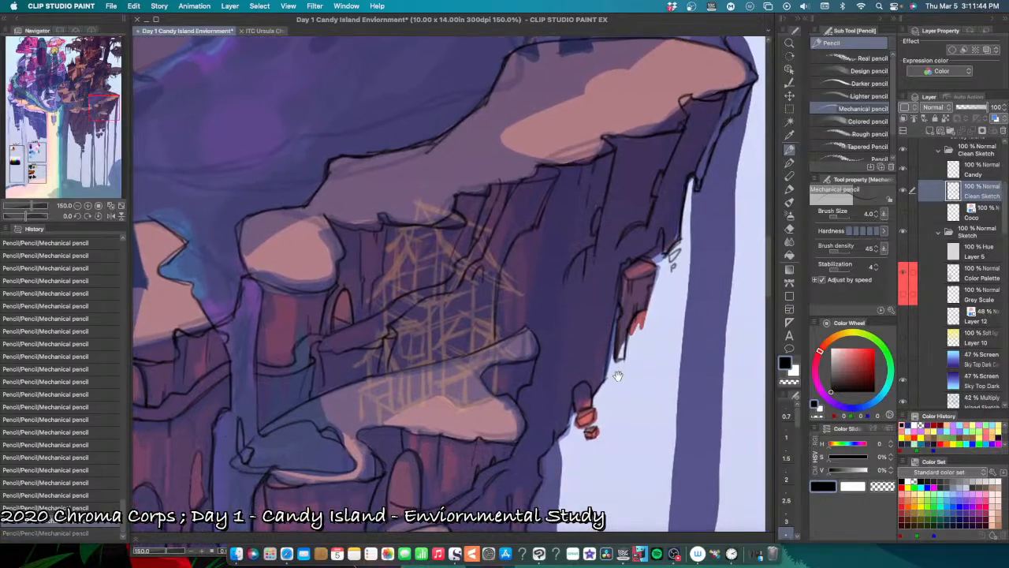
pyautogui.moveTo(618, 376); pyautogui.dragTo(599, 343)
pyautogui.moveTo(544, 327); pyautogui.dragTo(543, 386)
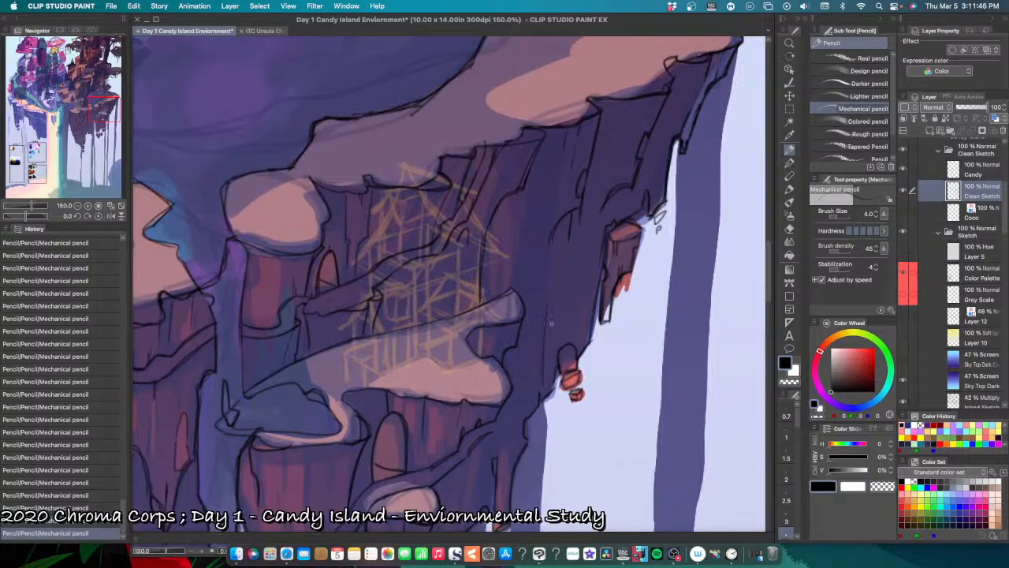
pyautogui.press('super+z')
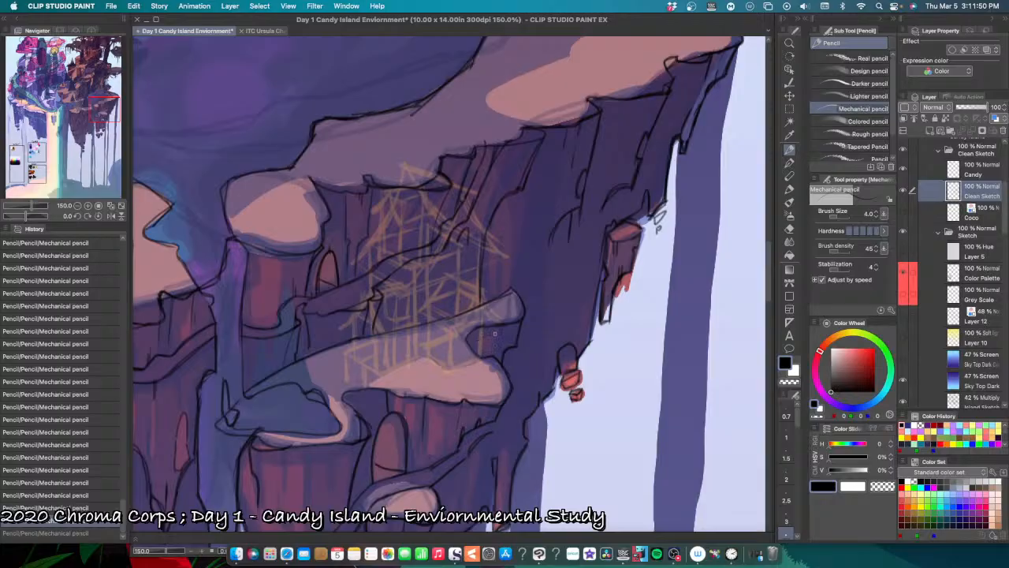
pyautogui.press('super+shift+z')
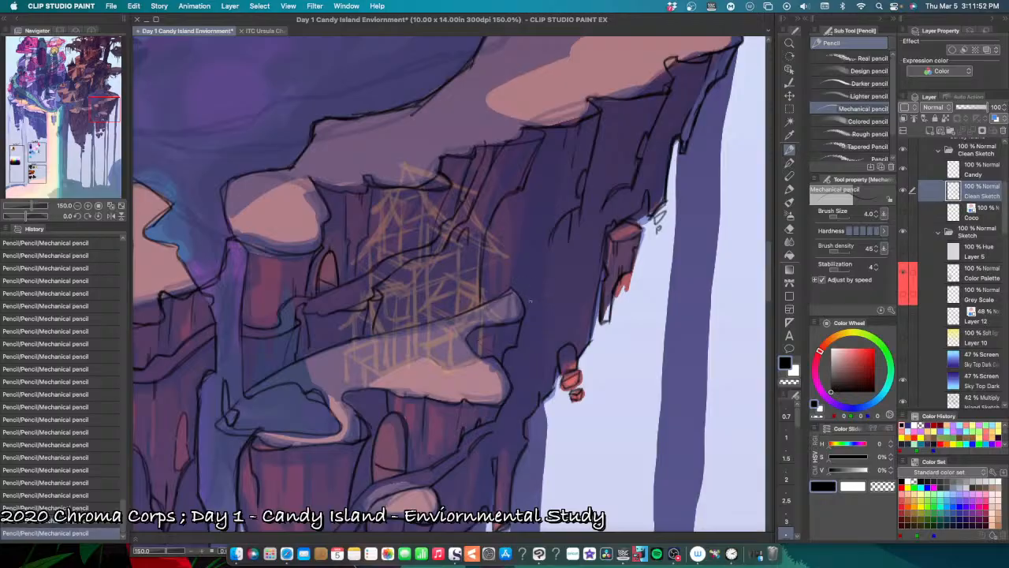
pyautogui.press('super+z')
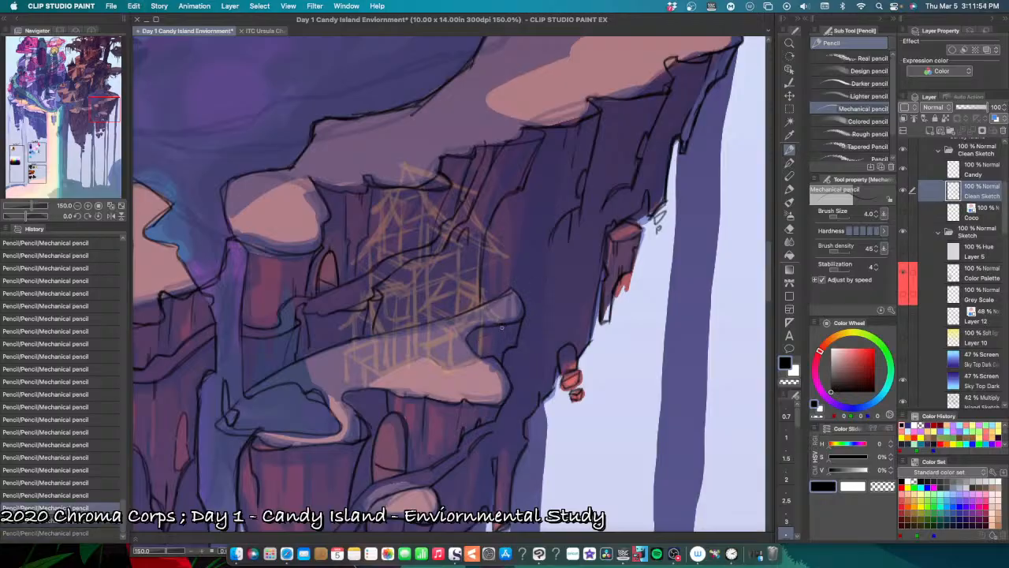
pyautogui.press('super+shift+z')
pyautogui.press('super+z')
pyautogui.press('super+shift+z')
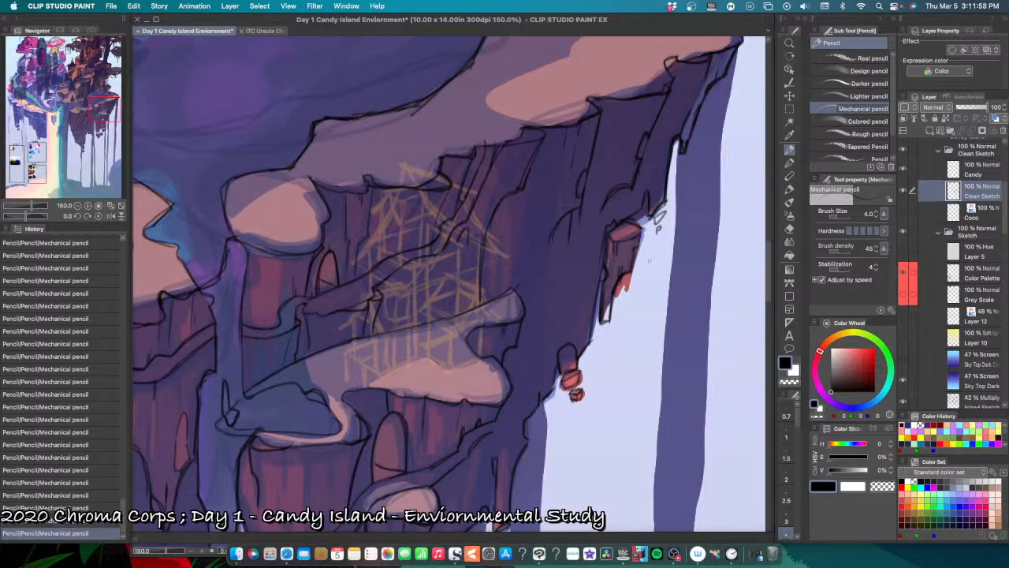
pyautogui.press('super+z')
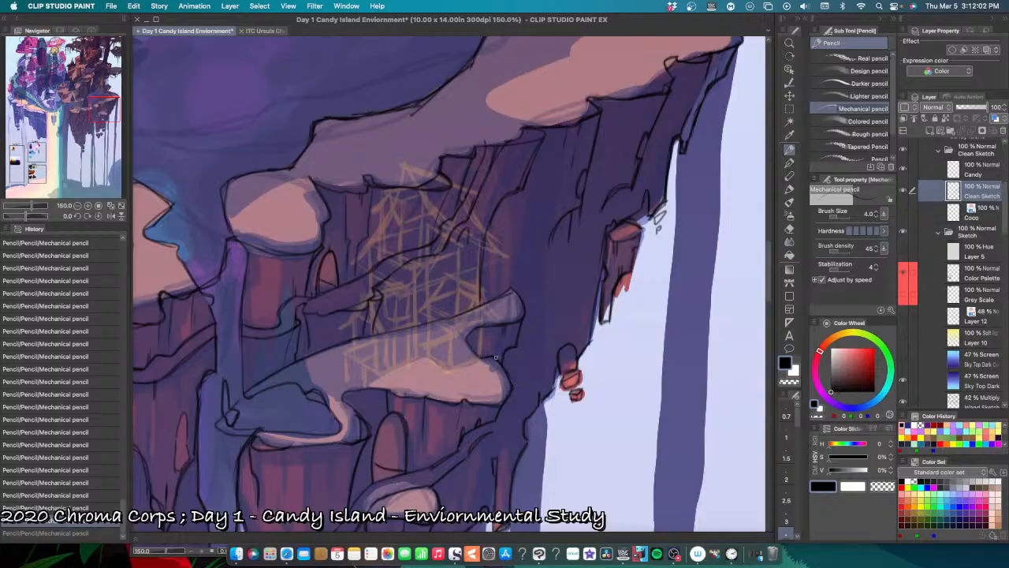
# Step: Try pencil strokes along the notch in the lower snow ledge's outer edge, undoing each attempt
pyautogui.moveTo(464, 338)
pyautogui.mouseDown()
pyautogui.moveTo(480, 359)
pyautogui.moveTo(475, 333)
pyautogui.mouseUp()
pyautogui.press('super+z')
pyautogui.press('super+z')
pyautogui.press('super+z')
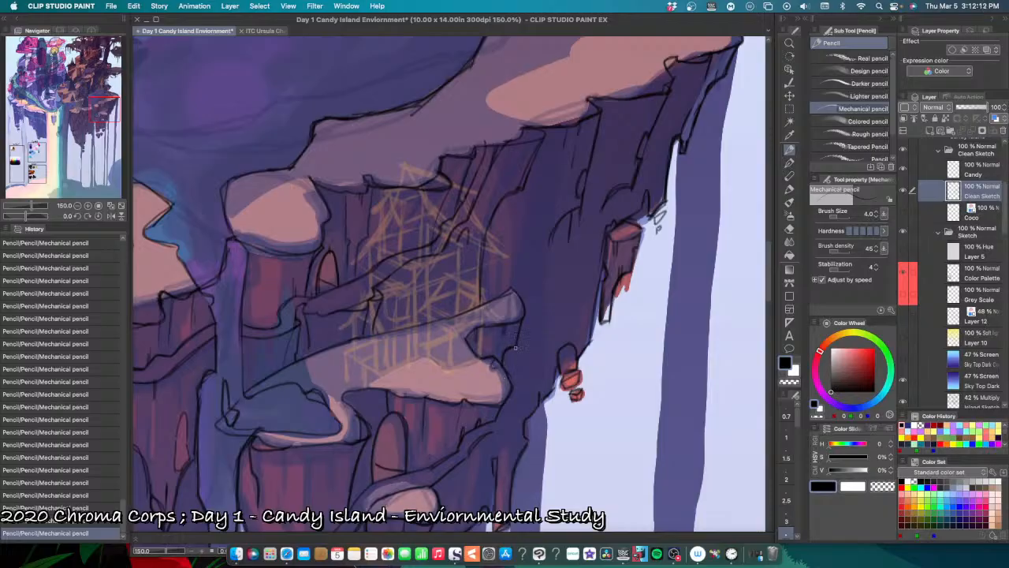
pyautogui.press('super+z')
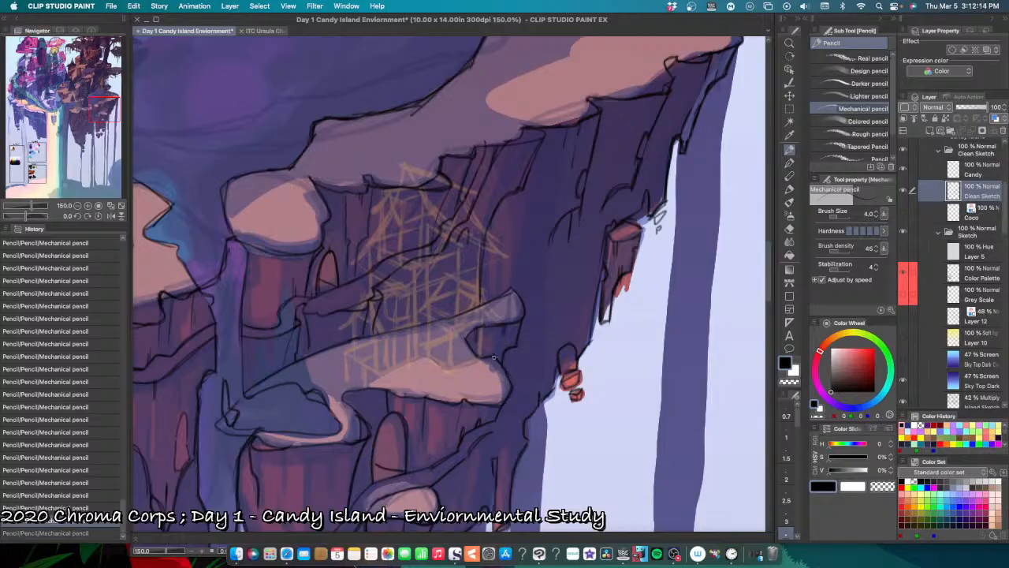
pyautogui.moveTo(494, 357); pyautogui.dragTo(505, 364)
pyautogui.press('super+z')
# Step: Pencil short crack lines beneath the lower snow ledge above the arched doorway and erase the stray line at the rock column's rim
pyautogui.scroll(-5, 518, 403)
pyautogui.hscroll(-3, 518, 402)
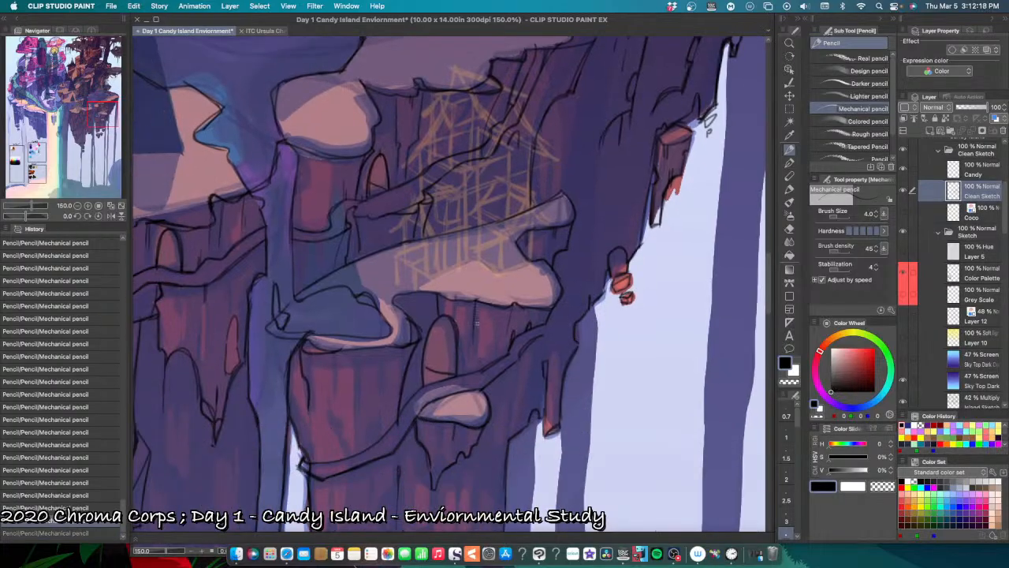
pyautogui.moveTo(456, 316); pyautogui.dragTo(454, 298)
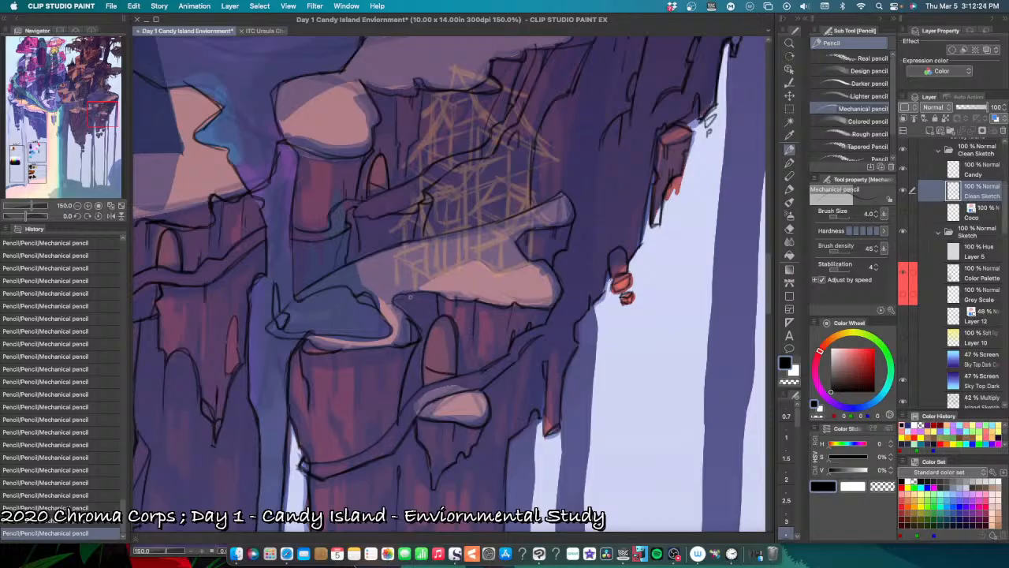
pyautogui.press('super+z')
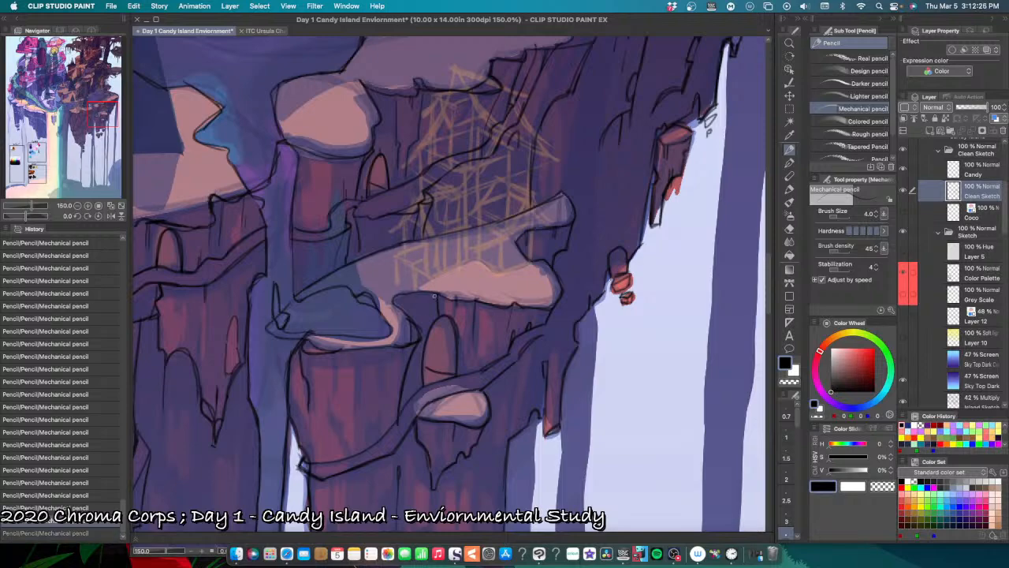
pyautogui.press('super+shift+z')
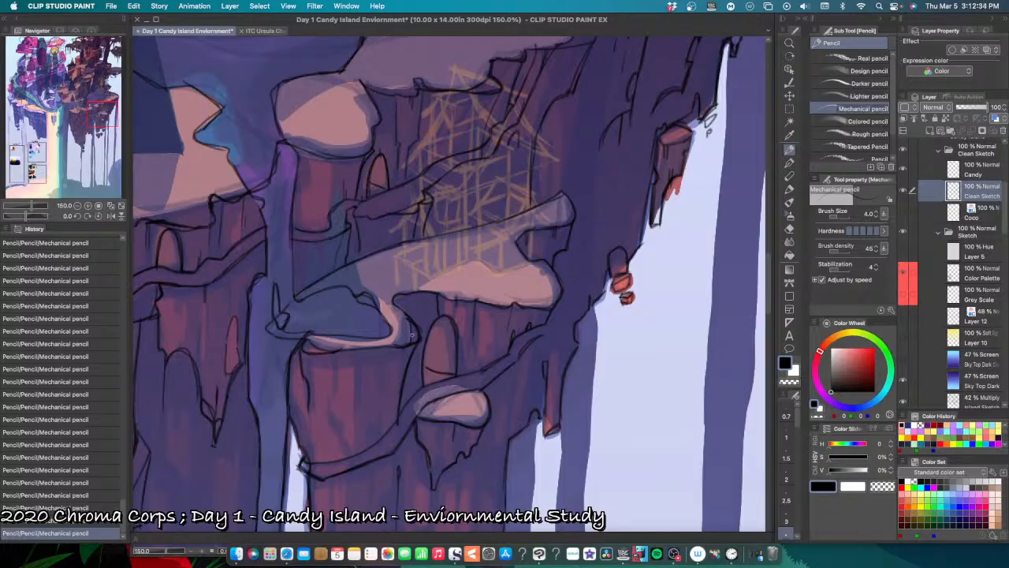
pyautogui.press('e')
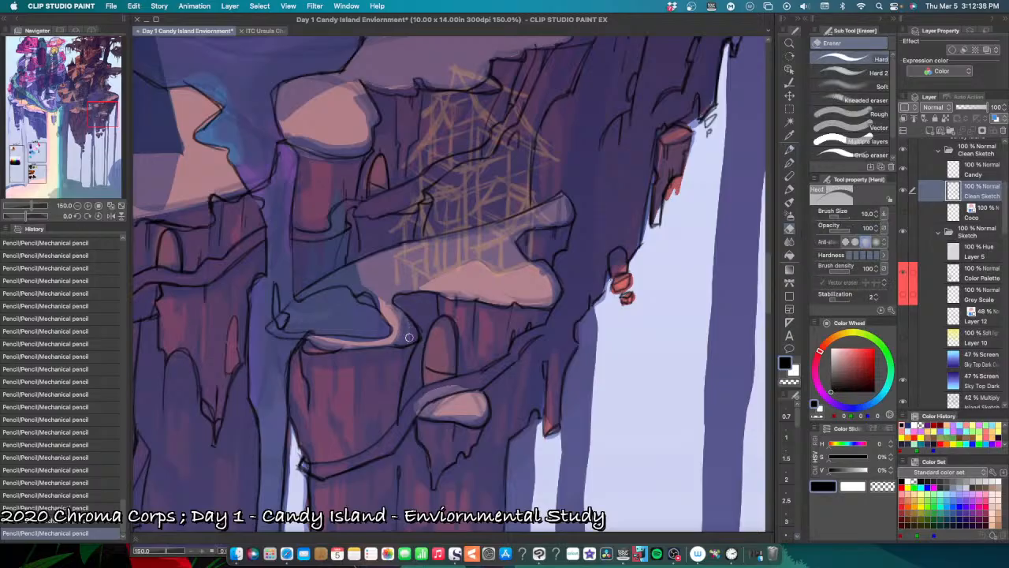
pyautogui.moveTo(398, 335); pyautogui.dragTo(406, 341)
# Step: Pencil jagged rock edges along the path beneath the lower snow ledge and short crack lines under the ledge's upper tip
pyautogui.press('p')
pyautogui.press('p')
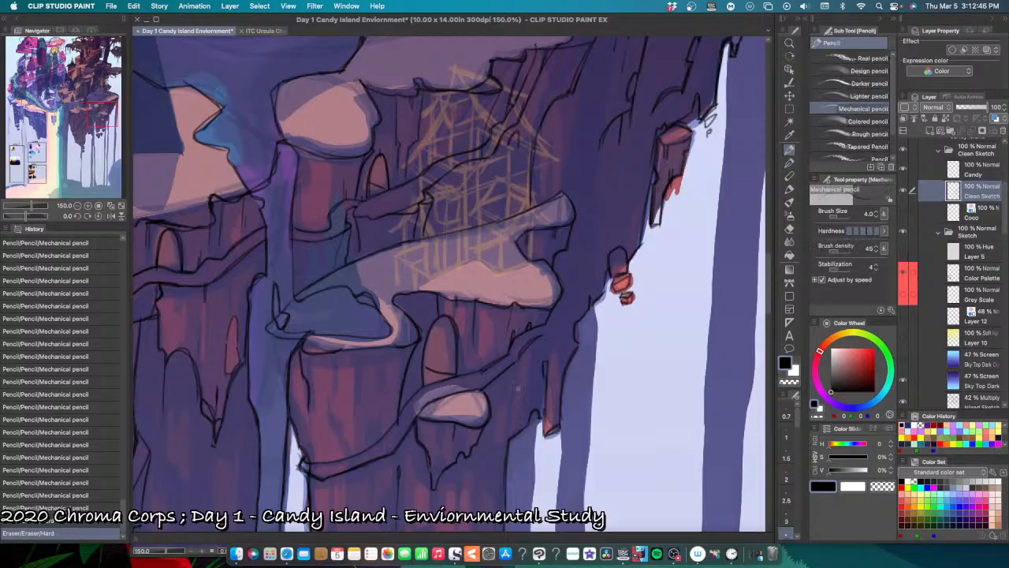
pyautogui.moveTo(495, 382); pyautogui.dragTo(486, 399)
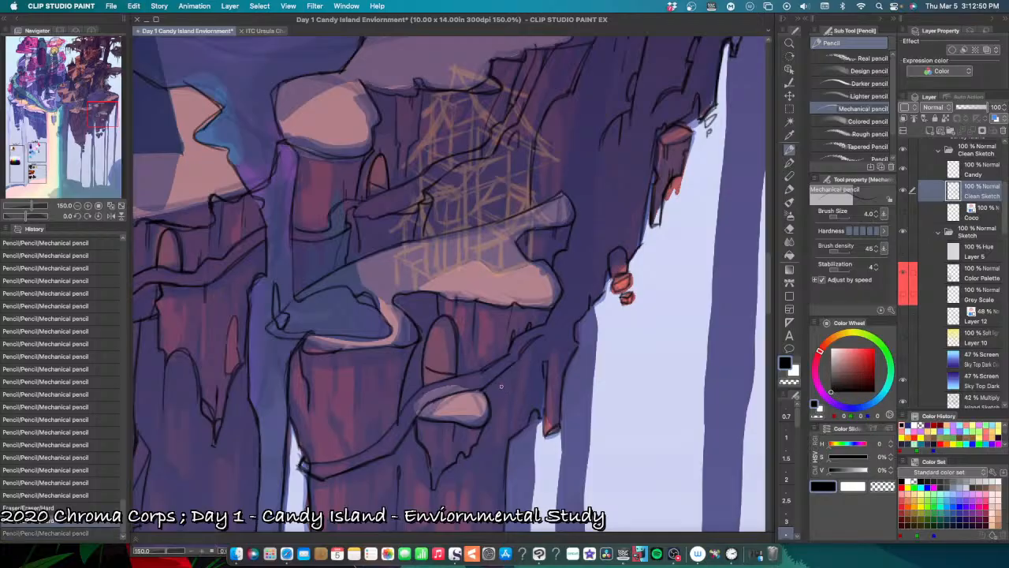
pyautogui.moveTo(514, 406); pyautogui.dragTo(486, 469)
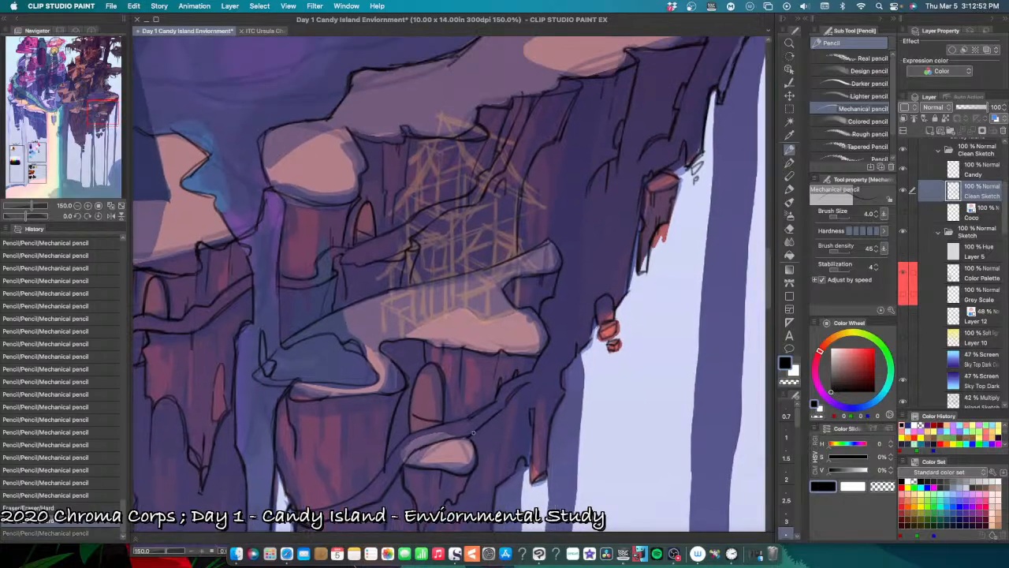
pyautogui.moveTo(478, 429)
pyautogui.mouseDown()
pyautogui.moveTo(455, 439)
pyautogui.moveTo(484, 424)
pyautogui.moveTo(473, 472)
pyautogui.mouseUp()
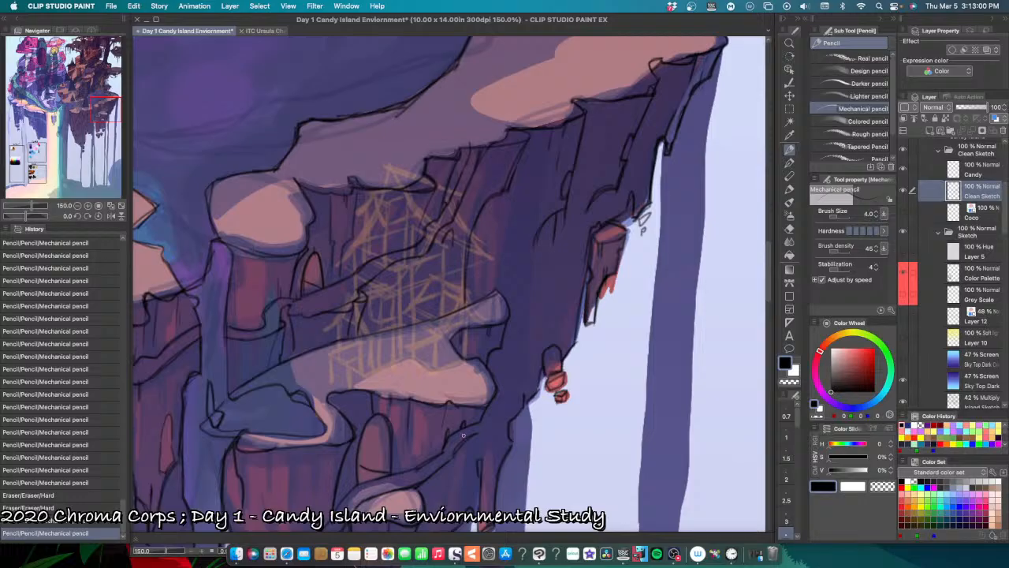
pyautogui.moveTo(467, 425)
pyautogui.mouseDown()
pyautogui.moveTo(459, 445)
pyautogui.moveTo(466, 435)
pyautogui.mouseUp()
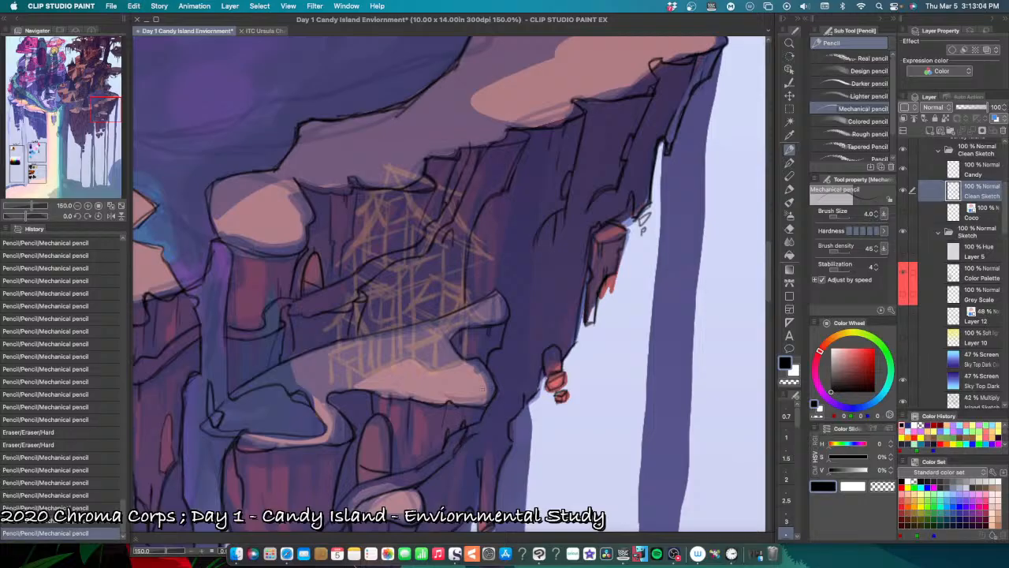
pyautogui.moveTo(471, 337)
pyautogui.mouseDown()
pyautogui.moveTo(485, 323)
pyautogui.moveTo(496, 329)
pyautogui.moveTo(473, 357)
pyautogui.moveTo(476, 347)
pyautogui.mouseUp()
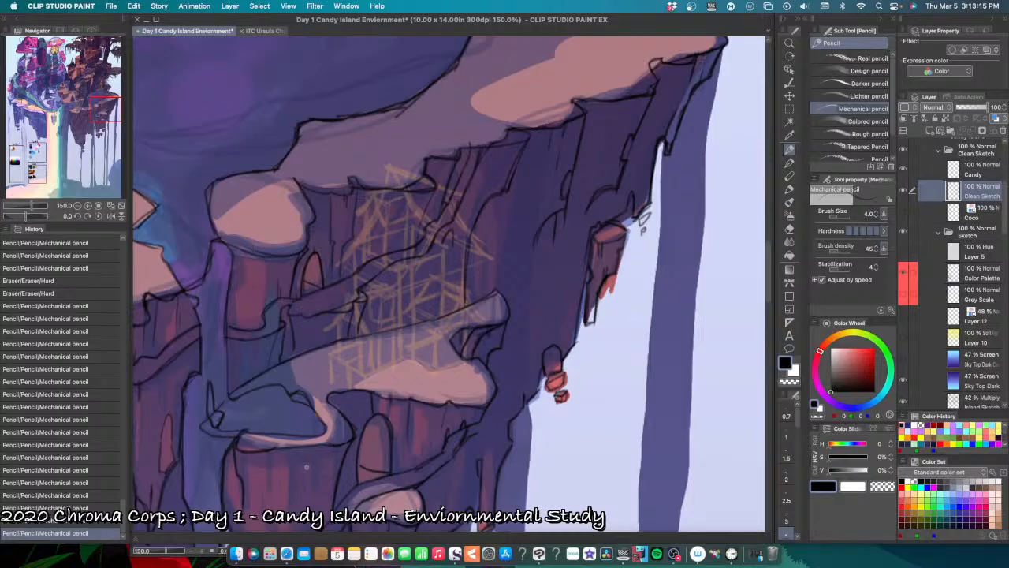
# Step: Try short vertical pencil lines beneath the upper winding path beside the small arched doorway, undoing and redrawing them
pyautogui.moveTo(342, 450); pyautogui.dragTo(444, 416)
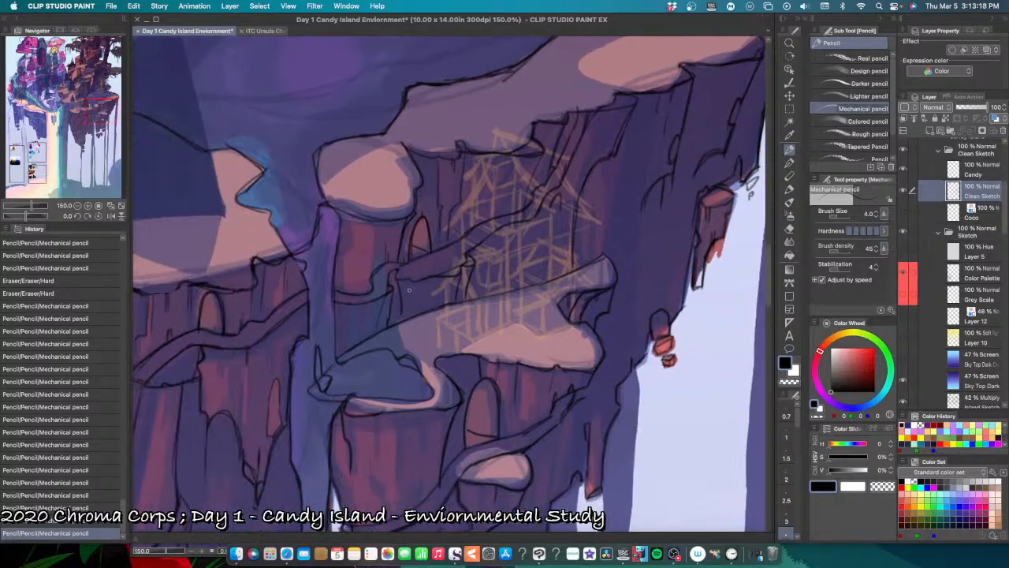
pyautogui.moveTo(409, 280); pyautogui.dragTo(398, 320)
pyautogui.hotkey('ctrl', 'z')
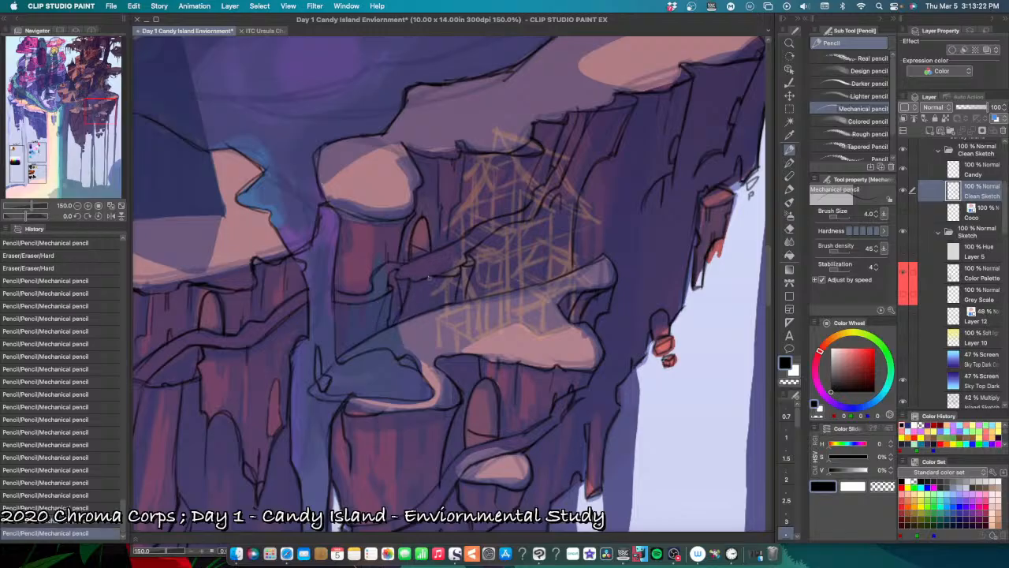
pyautogui.moveTo(428, 277); pyautogui.dragTo(414, 295)
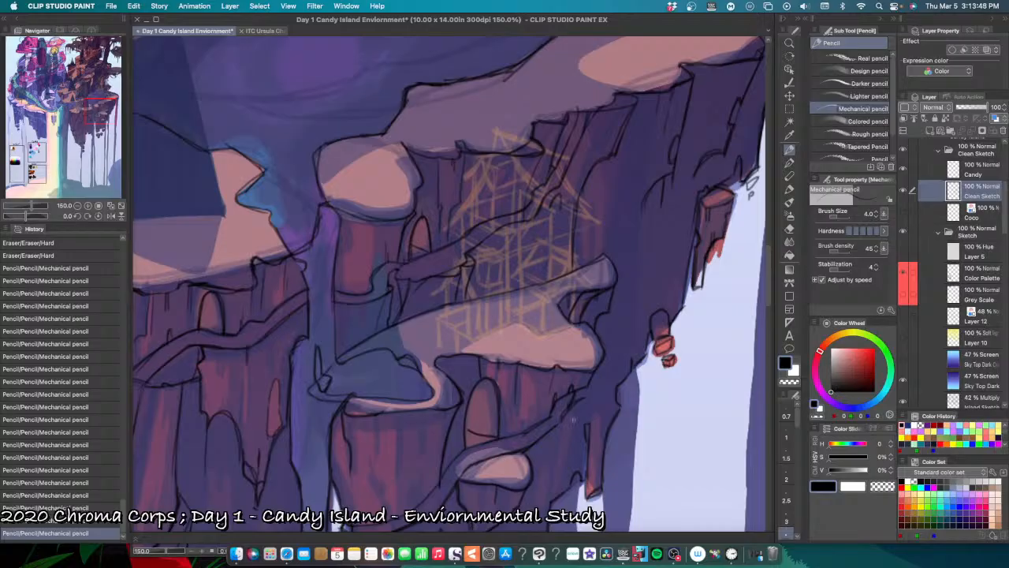
pyautogui.moveTo(511, 438); pyautogui.dragTo(542, 470)
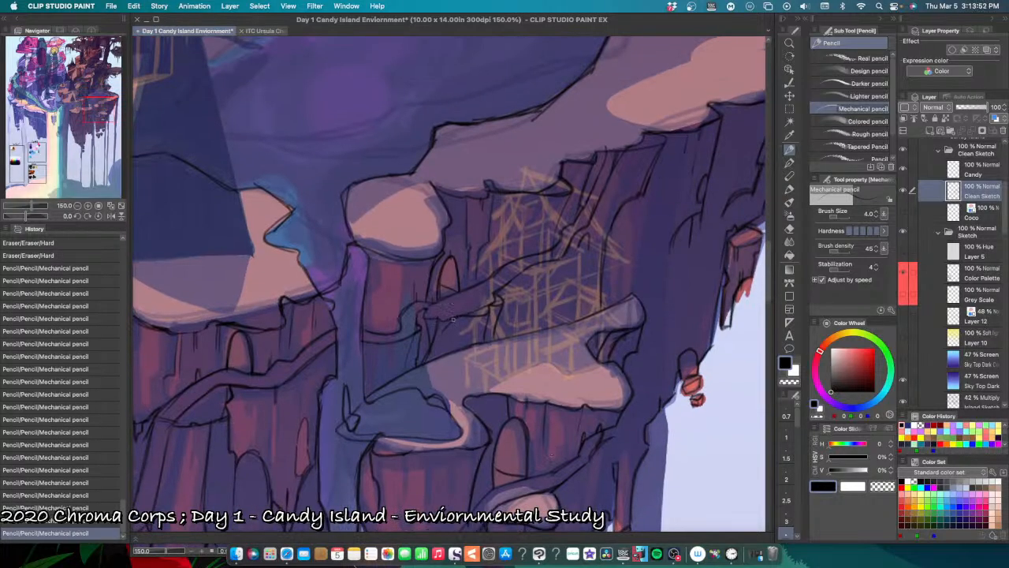
pyautogui.moveTo(454, 319); pyautogui.dragTo(437, 324)
pyautogui.press('super+z')
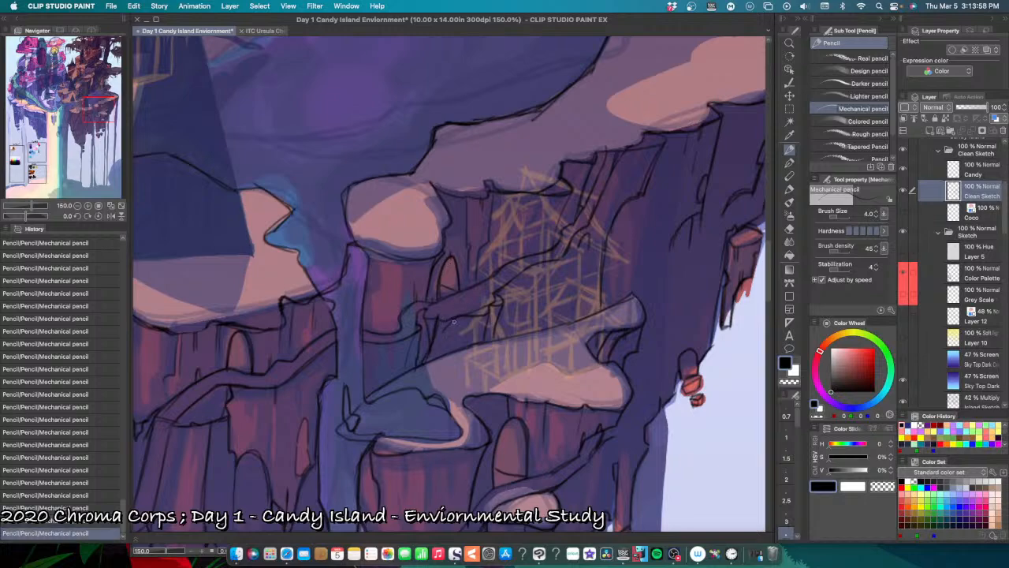
# Step: Undo the recent pencil strokes beneath the upper winding path, restoring some of them to compare
pyautogui.moveTo(452, 318); pyautogui.dragTo(439, 357)
pyautogui.press('super+z')
pyautogui.press('super+z')
pyautogui.press('super+z')
pyautogui.press('super+z')
pyautogui.press('super+z')
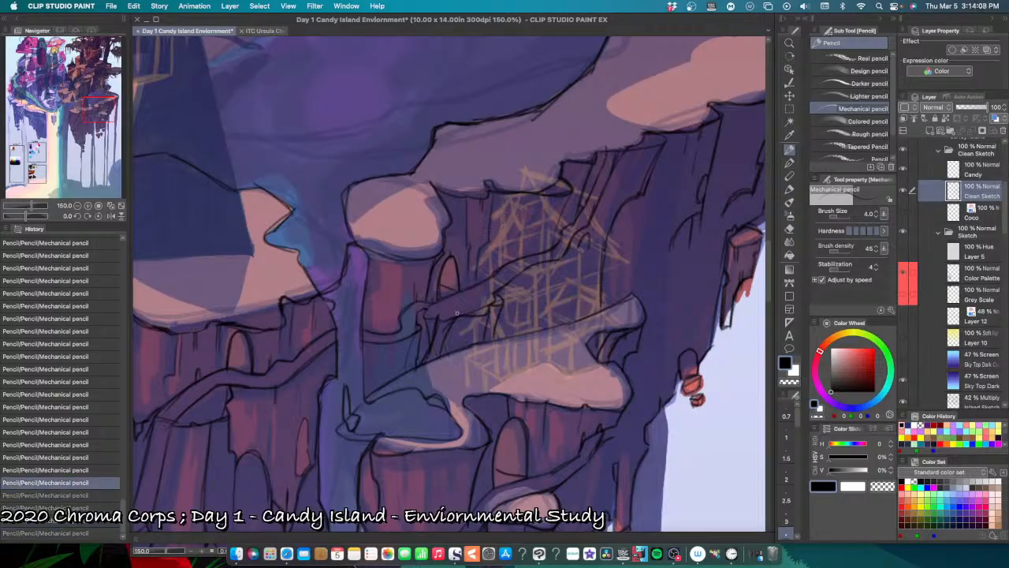
pyautogui.press('super+z')
pyautogui.press('super+z')
pyautogui.press('super+z')
pyautogui.press('super+z')
pyautogui.press('super+z')
pyautogui.press('super+z')
pyautogui.press('super+z')
pyautogui.press('super+z')
pyautogui.press('super+z')
pyautogui.press('super+z')
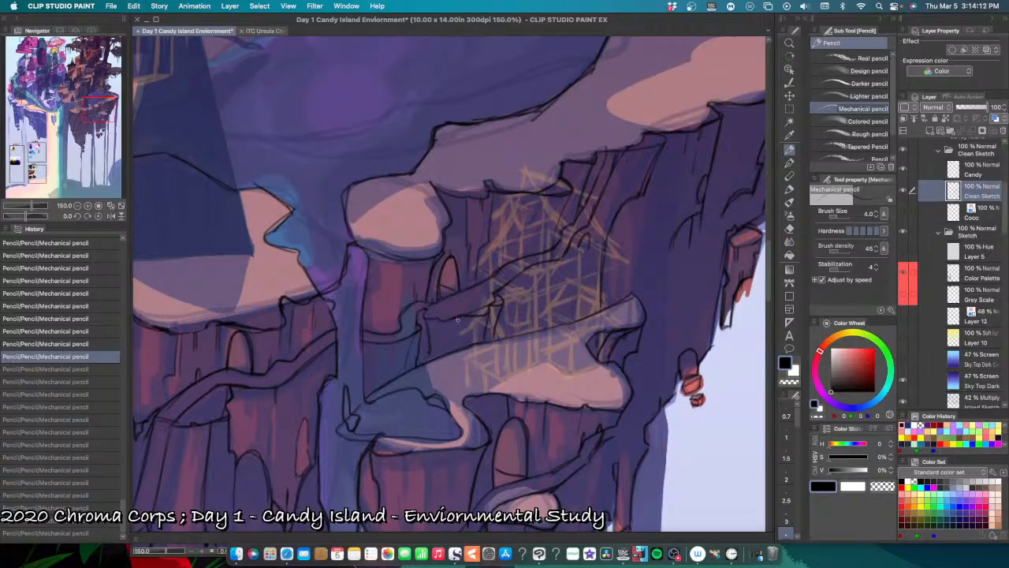
pyautogui.press('super+y')
pyautogui.press('super+y')
pyautogui.press('super+z')
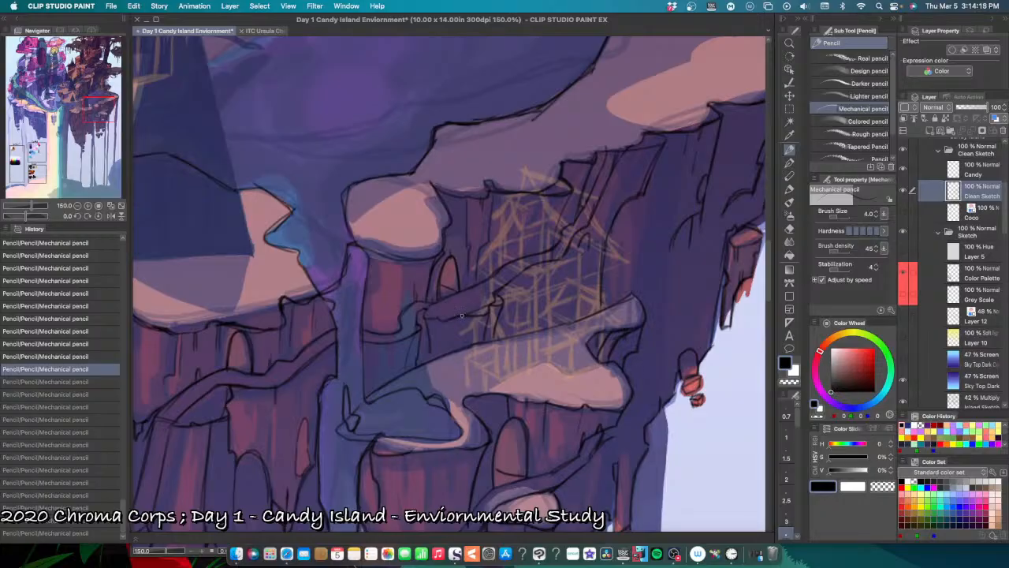
# Step: Pencil slanted rock lines from the upper path's underside down to the lower snow ledge, undoing and retrying strokes
pyautogui.moveTo(459, 316); pyautogui.dragTo(451, 325)
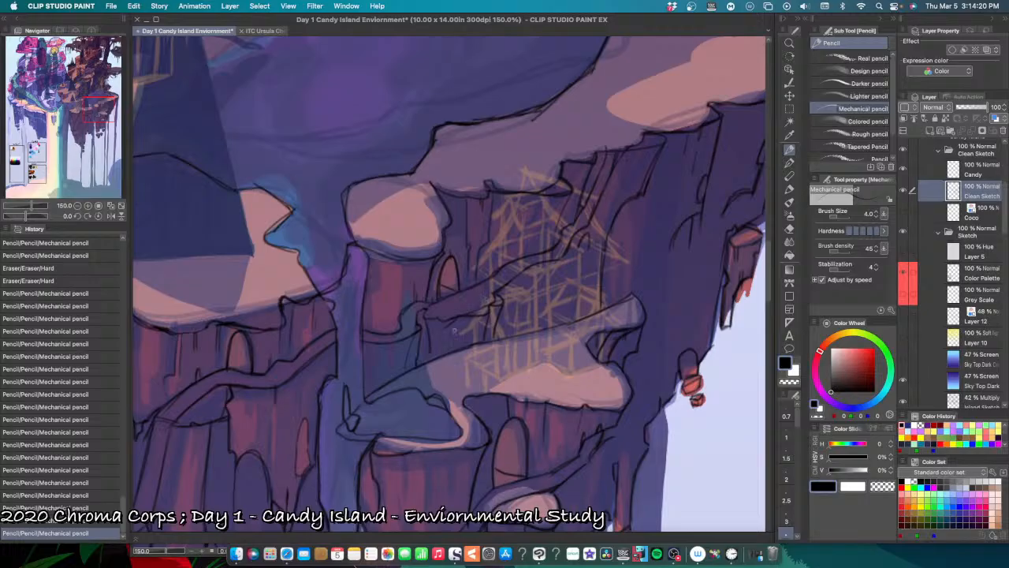
pyautogui.press('super+z')
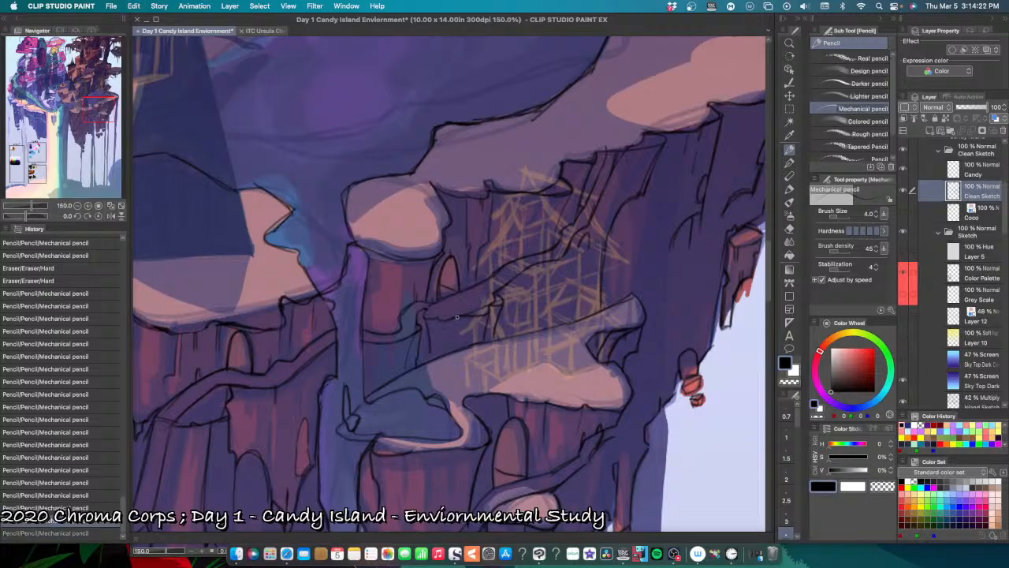
pyautogui.moveTo(458, 317)
pyautogui.mouseDown()
pyautogui.moveTo(421, 377)
pyautogui.moveTo(434, 326)
pyautogui.moveTo(423, 348)
pyautogui.mouseUp()
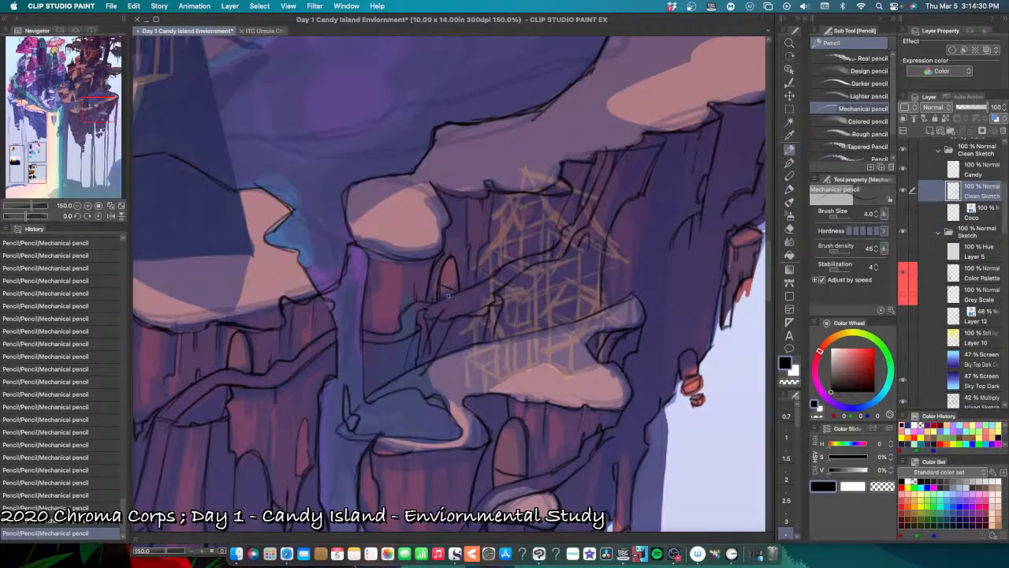
pyautogui.press('super+z')
pyautogui.press('super+z')
pyautogui.moveTo(438, 314); pyautogui.dragTo(436, 320)
# Step: Erase the stray pencil marks along the upper path's underside and where the slanted rock lines meet the lower snow ledge
pyautogui.press('e')
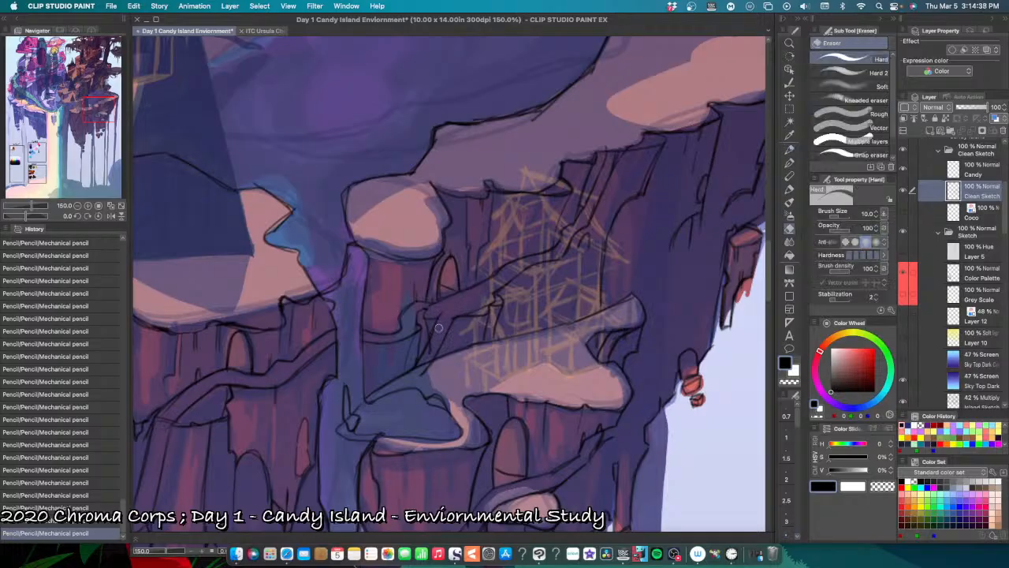
pyautogui.moveTo(451, 308)
pyautogui.mouseDown()
pyautogui.moveTo(432, 354)
pyautogui.moveTo(446, 319)
pyautogui.mouseUp()
pyautogui.moveTo(418, 378)
pyautogui.mouseDown()
pyautogui.moveTo(432, 347)
pyautogui.moveTo(422, 372)
pyautogui.mouseUp()
pyautogui.moveTo(429, 366)
pyautogui.mouseDown()
pyautogui.moveTo(421, 374)
pyautogui.moveTo(435, 370)
pyautogui.mouseUp()
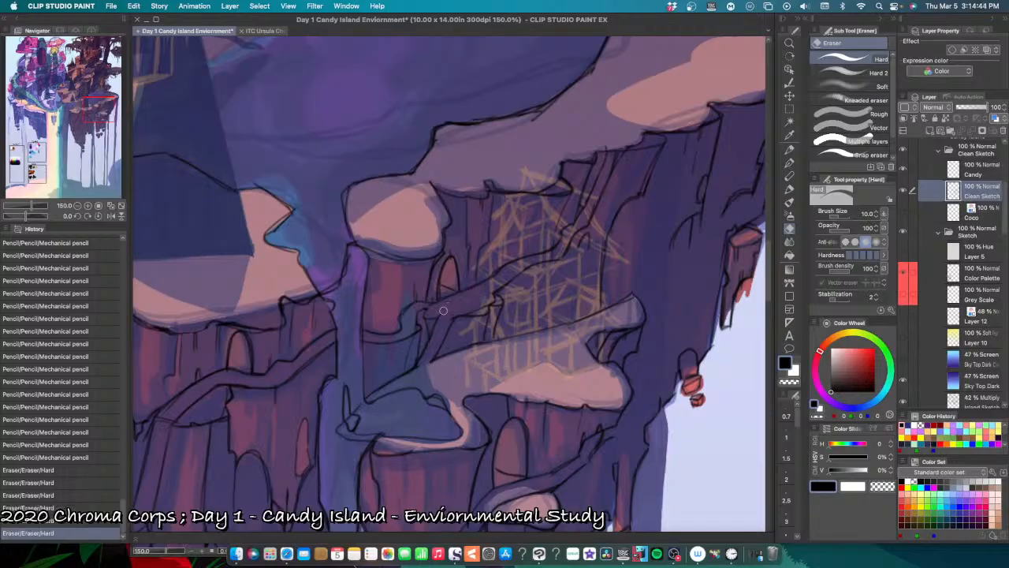
pyautogui.moveTo(490, 302); pyautogui.dragTo(494, 296)
pyautogui.moveTo(467, 309); pyautogui.dragTo(498, 294)
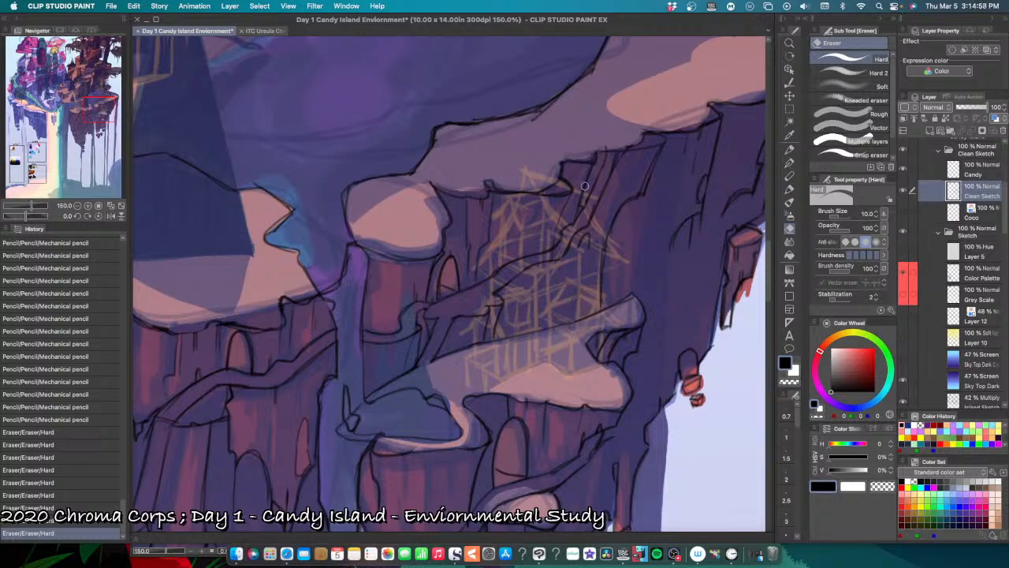
# Step: Pencil short crack lines on the dark cliff wall between the upper snow ledge and the lower ledge's tip
pyautogui.press('p')
pyautogui.moveTo(566, 193); pyautogui.dragTo(558, 223)
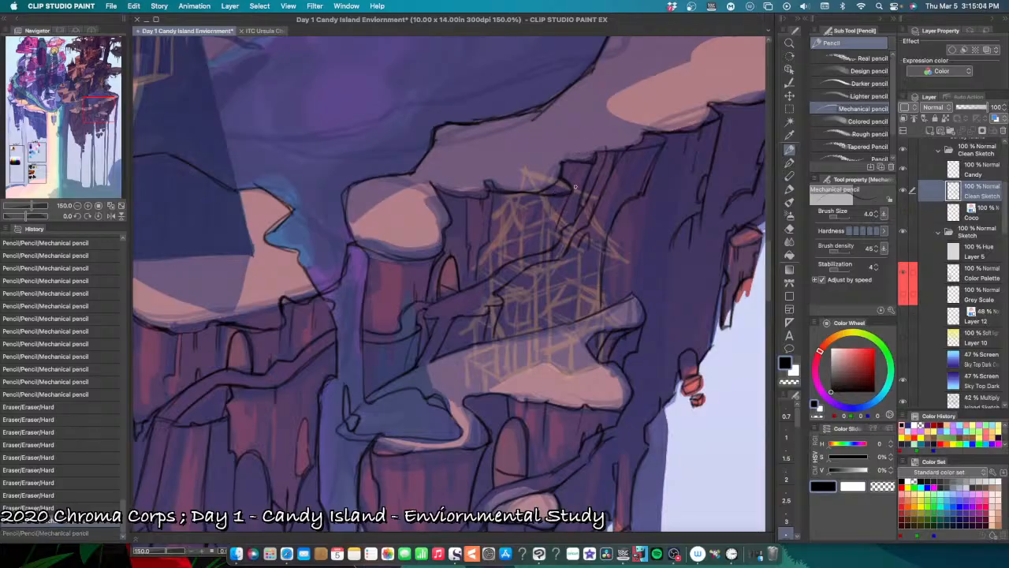
pyautogui.moveTo(604, 207); pyautogui.dragTo(491, 239)
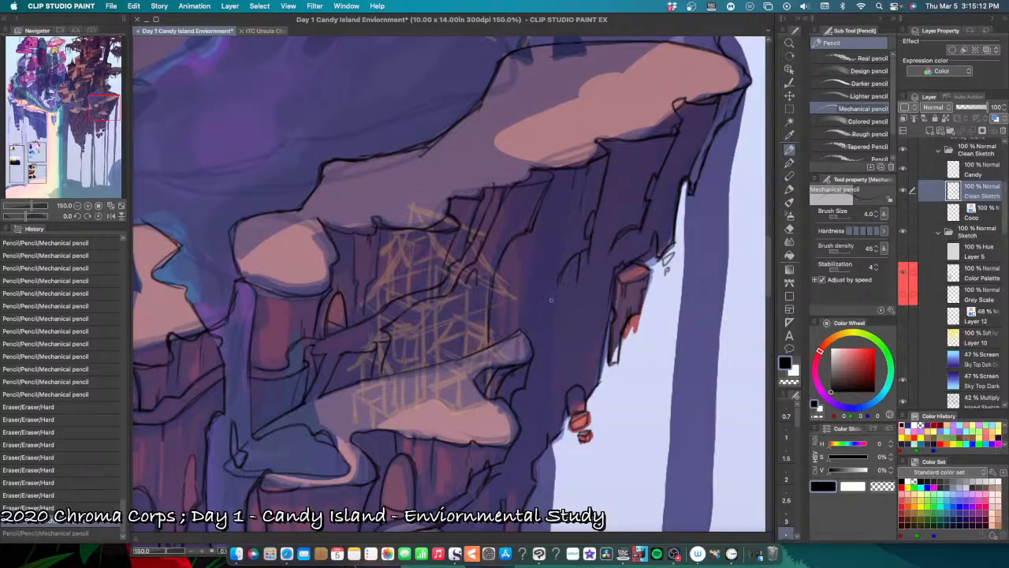
pyautogui.moveTo(537, 317)
pyautogui.mouseDown()
pyautogui.moveTo(558, 294)
pyautogui.moveTo(579, 287)
pyautogui.moveTo(583, 319)
pyautogui.moveTo(552, 339)
pyautogui.mouseUp()
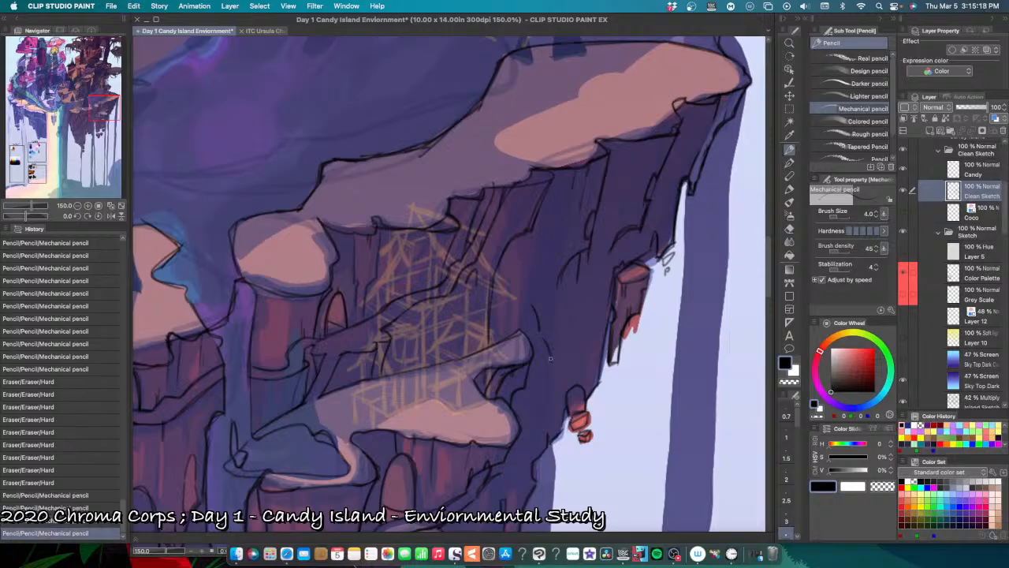
pyautogui.moveTo(566, 273); pyautogui.dragTo(568, 292)
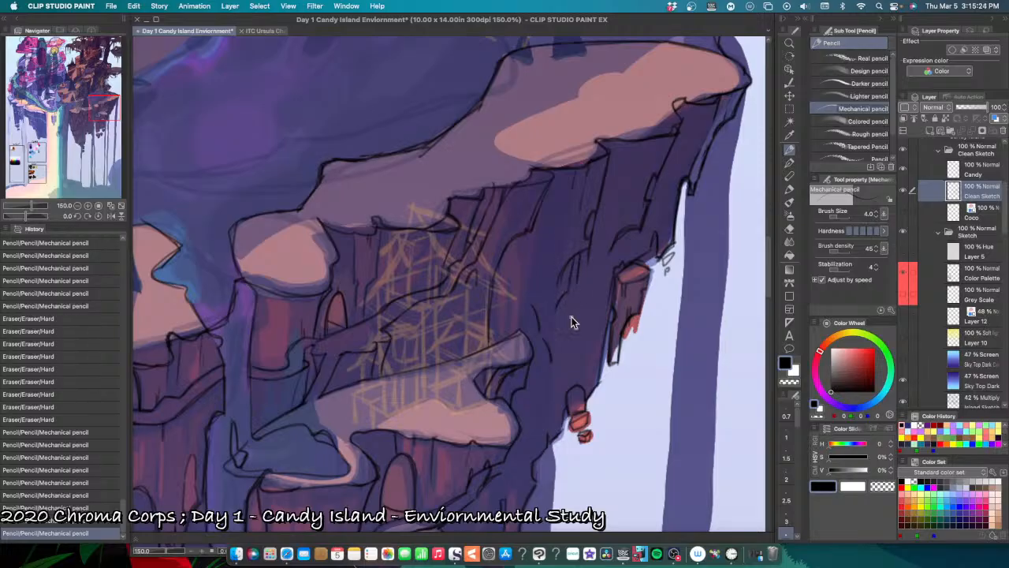
# Step: Pencil small cracks and curved chips on the outer cliff face beneath the upper snow ledge's tip, undoing and retrying strokes
pyautogui.scroll(-5, 570, 319)
pyautogui.scroll(4, 573, 318)
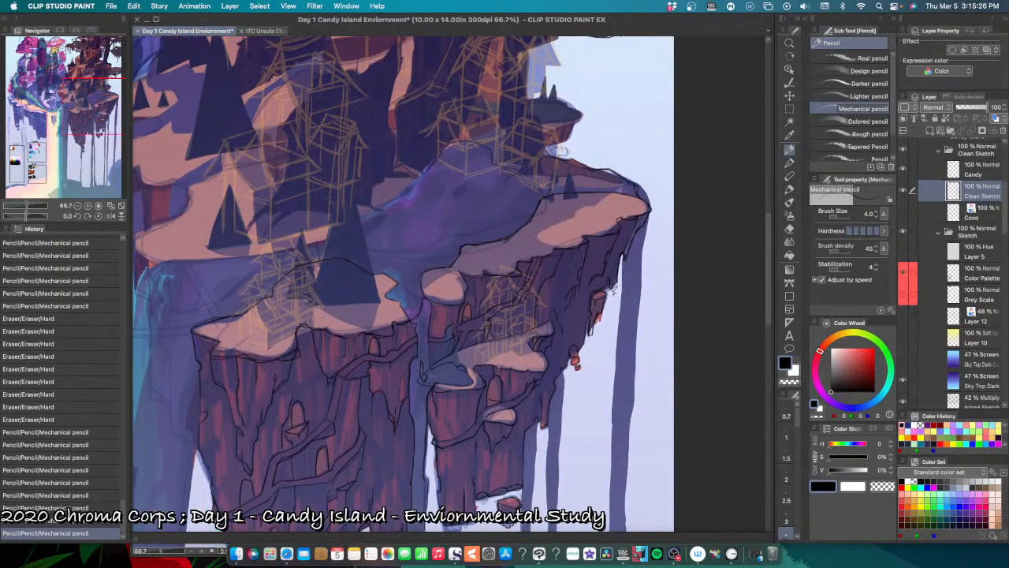
pyautogui.scroll(2, 586, 306)
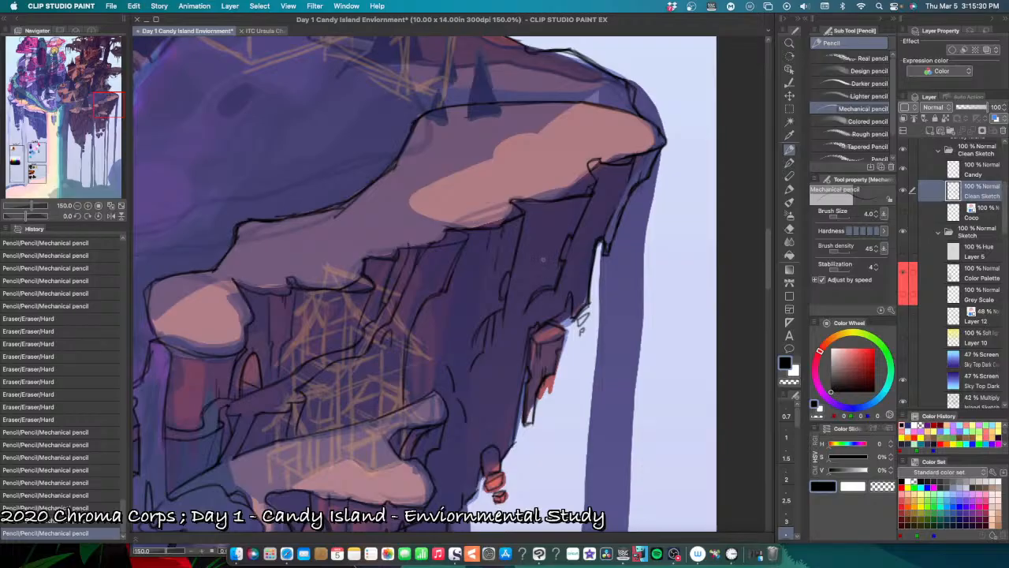
pyautogui.moveTo(540, 276)
pyautogui.mouseDown()
pyautogui.moveTo(548, 250)
pyautogui.moveTo(537, 290)
pyautogui.moveTo(555, 255)
pyautogui.moveTo(531, 294)
pyautogui.moveTo(537, 263)
pyautogui.moveTo(529, 295)
pyautogui.moveTo(537, 263)
pyautogui.moveTo(525, 318)
pyautogui.mouseUp()
pyautogui.press('super+z')
pyautogui.press('super+z')
pyautogui.press('super+z')
pyautogui.press('super+z')
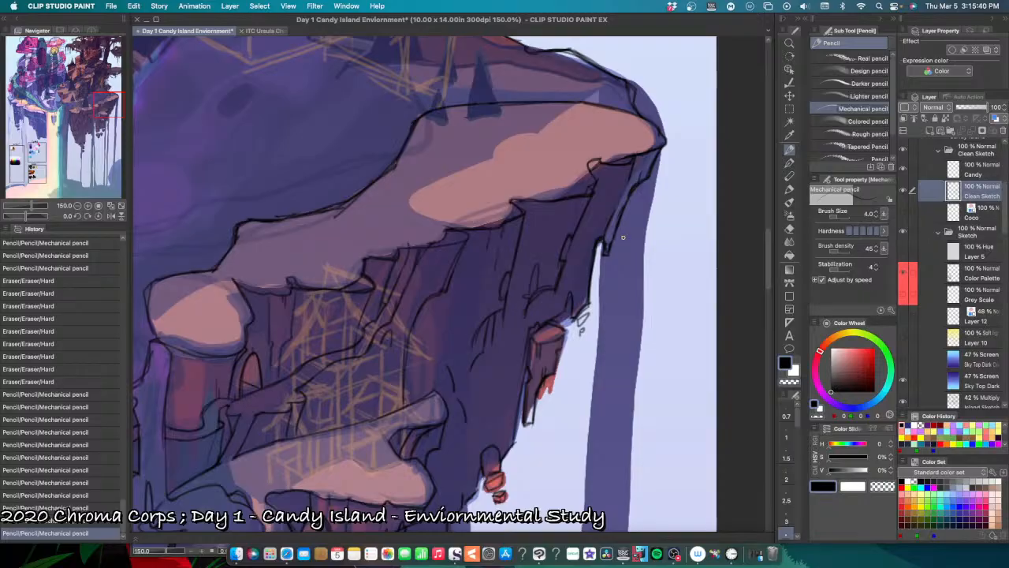
pyautogui.moveTo(588, 276); pyautogui.dragTo(586, 284)
pyautogui.press('super+z')
pyautogui.press('super+z')
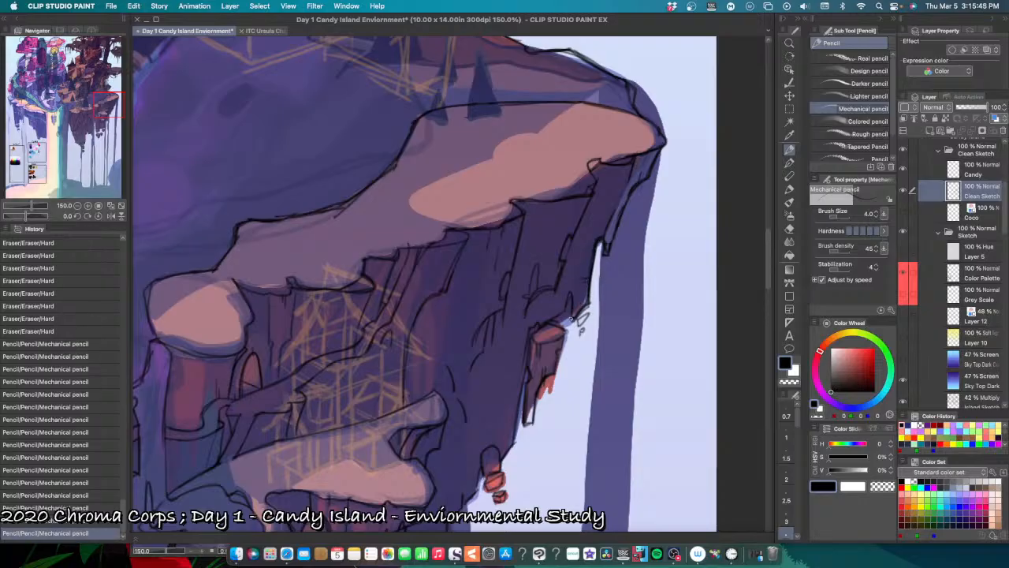
# Step: Pencil small broken chips off the cliff's outer edge beside the lower red rocks, undoing a misplaced stroke
pyautogui.moveTo(570, 289); pyautogui.dragTo(575, 297)
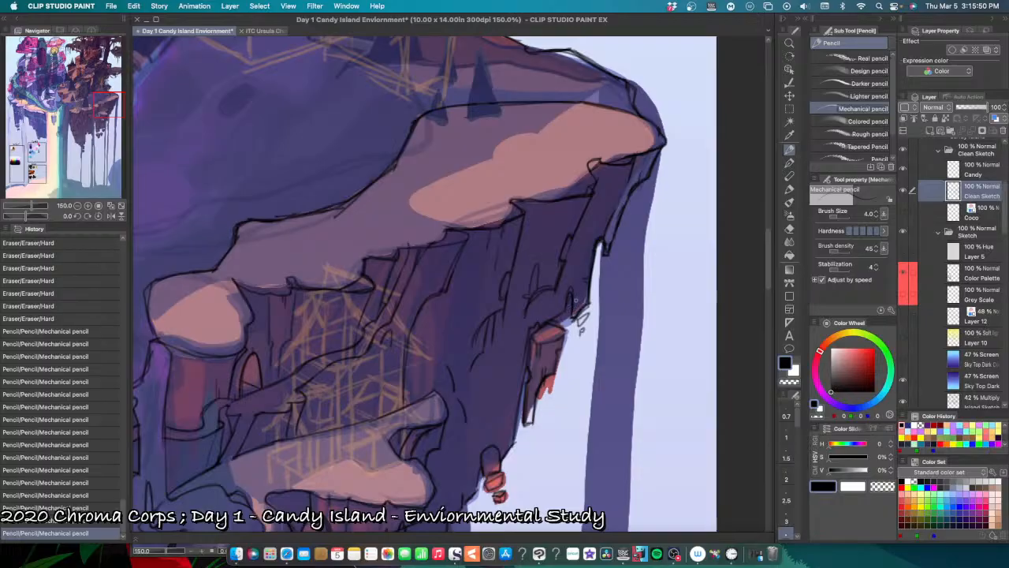
pyautogui.press('super+z')
pyautogui.moveTo(550, 381); pyautogui.dragTo(596, 323)
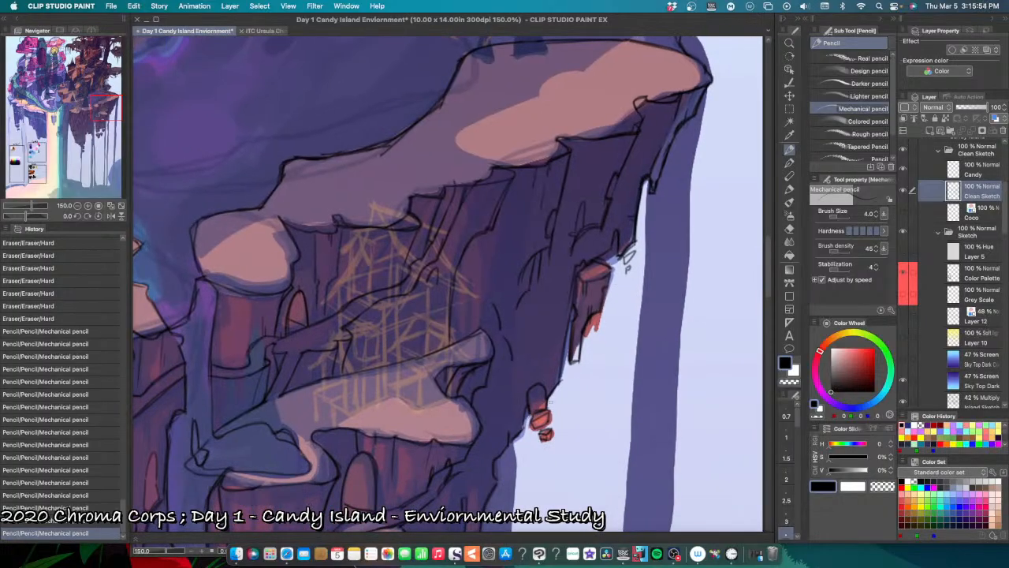
pyautogui.moveTo(559, 387); pyautogui.dragTo(553, 395)
pyautogui.moveTo(558, 391); pyautogui.dragTo(551, 400)
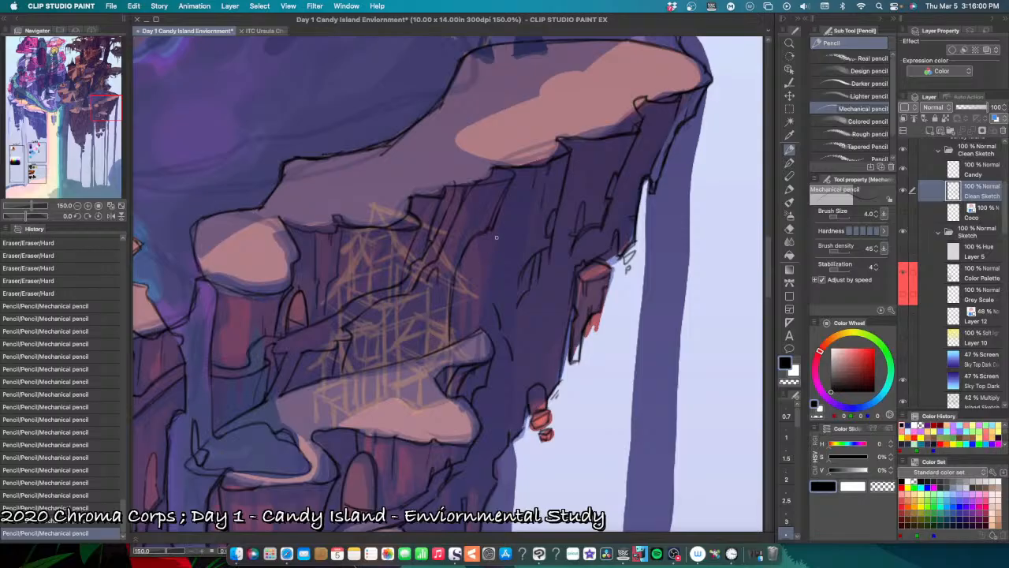
# Step: Pencil a thin vertical crack down the dark cliff wall between the upper snow ledge and the lower ledge's tip, undoing and retrying strokes
pyautogui.moveTo(496, 237); pyautogui.dragTo(491, 251)
pyautogui.press('super+z')
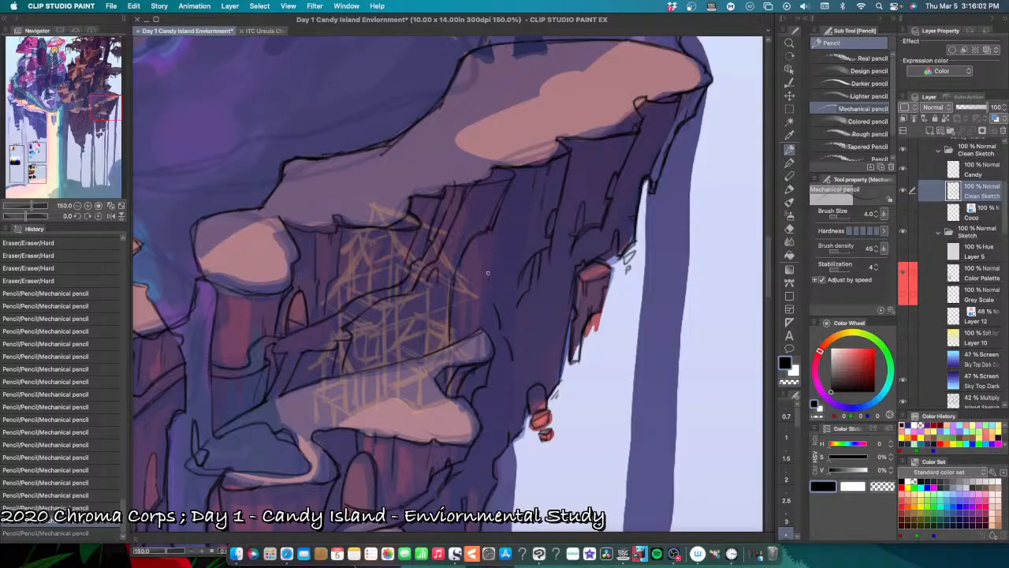
pyautogui.moveTo(489, 297); pyautogui.dragTo(489, 302)
pyautogui.press('super+z')
pyautogui.moveTo(490, 265); pyautogui.dragTo(491, 302)
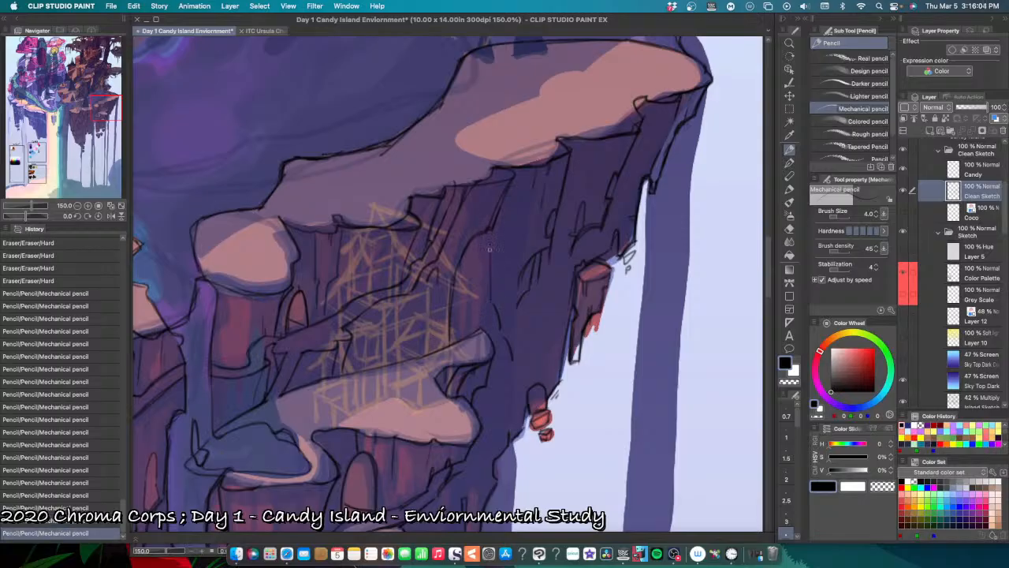
pyautogui.moveTo(490, 247)
pyautogui.mouseDown()
pyautogui.moveTo(489, 272)
pyautogui.moveTo(507, 239)
pyautogui.moveTo(497, 306)
pyautogui.moveTo(489, 245)
pyautogui.moveTo(488, 301)
pyautogui.mouseUp()
pyautogui.press('super+z')
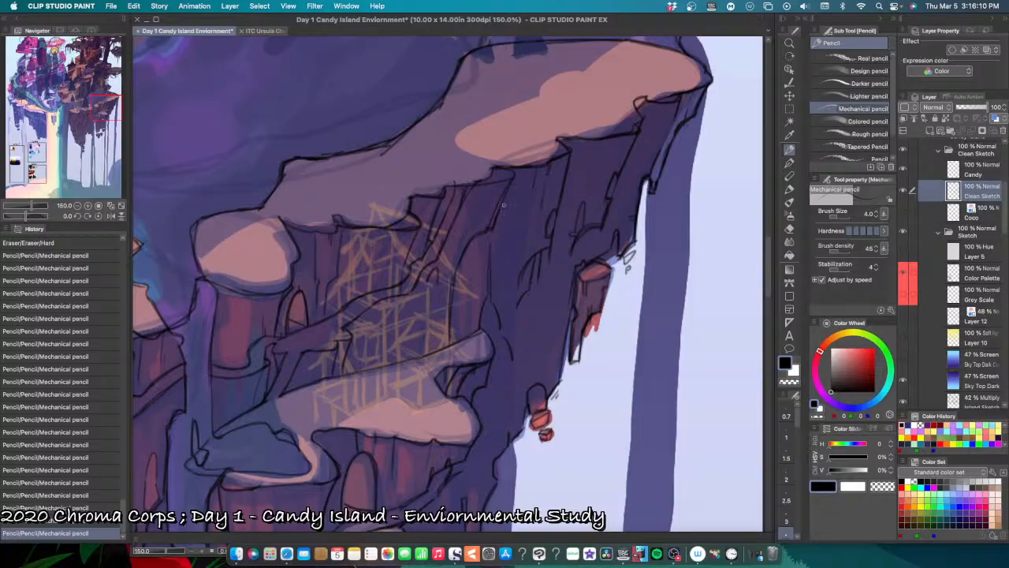
# Step: Pencil a longer broken lower end on the hanging rock pillar below the pond and erase the old bottom line crossing it
pyautogui.scroll(-4, 520, 240)
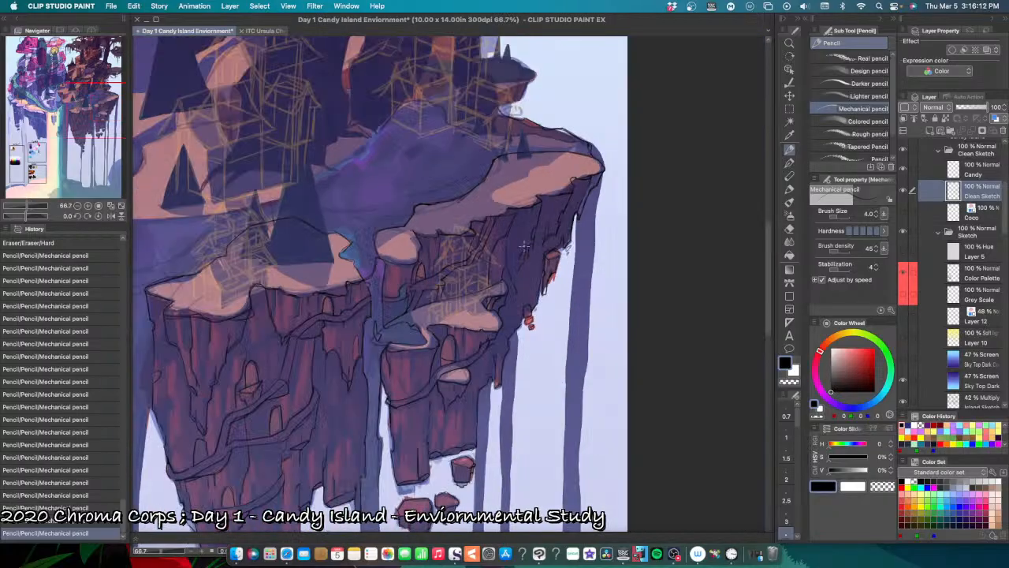
pyautogui.moveTo(480, 351); pyautogui.dragTo(543, 275)
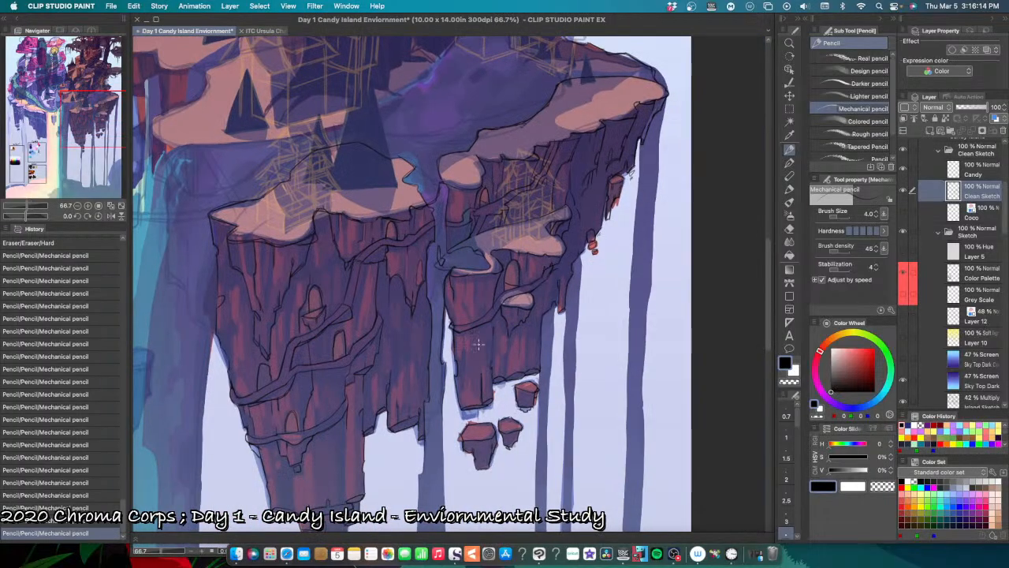
pyautogui.moveTo(482, 374)
pyautogui.mouseDown()
pyautogui.moveTo(481, 400)
pyautogui.moveTo(462, 402)
pyautogui.moveTo(463, 417)
pyautogui.mouseUp()
pyautogui.scroll(4, 487, 410)
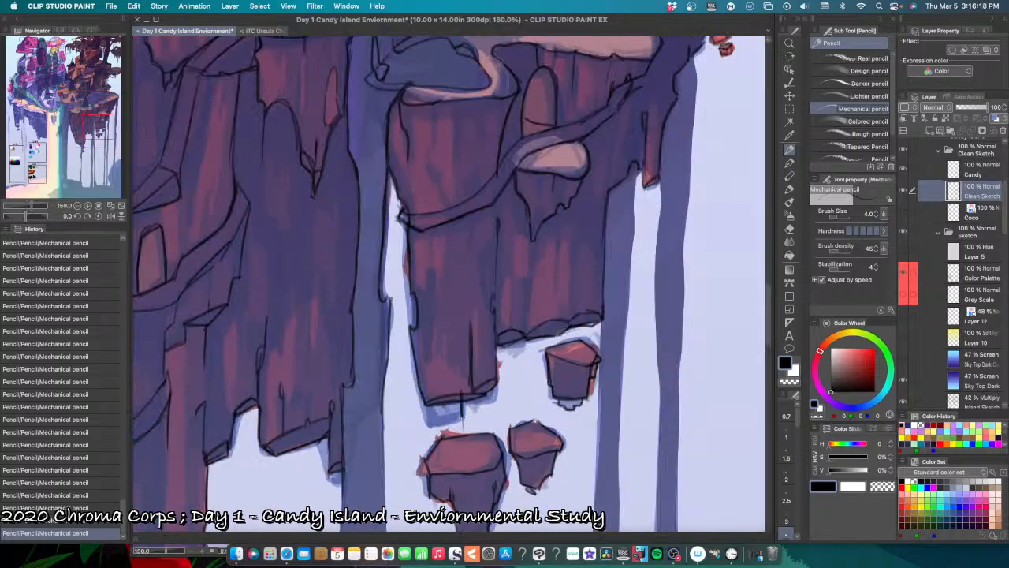
pyautogui.moveTo(421, 388)
pyautogui.mouseDown()
pyautogui.moveTo(441, 425)
pyautogui.moveTo(461, 418)
pyautogui.moveTo(432, 426)
pyautogui.moveTo(422, 398)
pyautogui.moveTo(428, 421)
pyautogui.mouseUp()
pyautogui.moveTo(417, 381); pyautogui.dragTo(427, 424)
pyautogui.moveTo(429, 420); pyautogui.dragTo(463, 412)
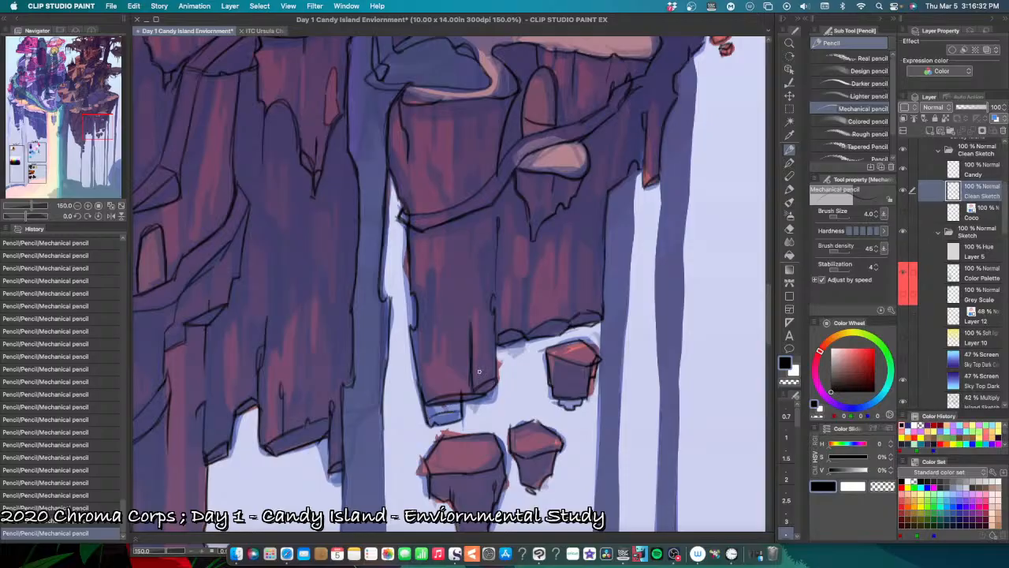
pyautogui.press('super+z')
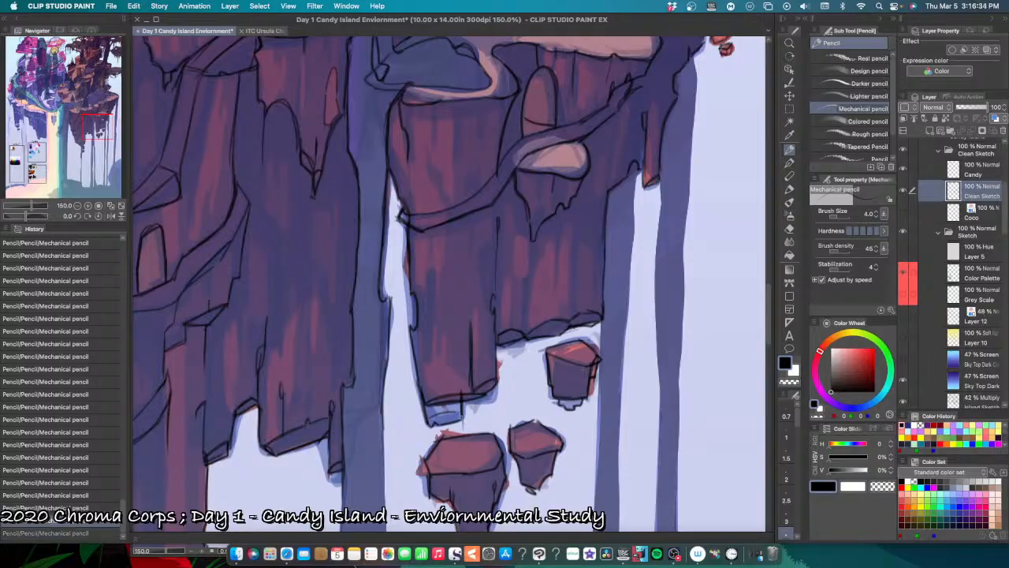
pyautogui.moveTo(431, 420); pyautogui.dragTo(459, 411)
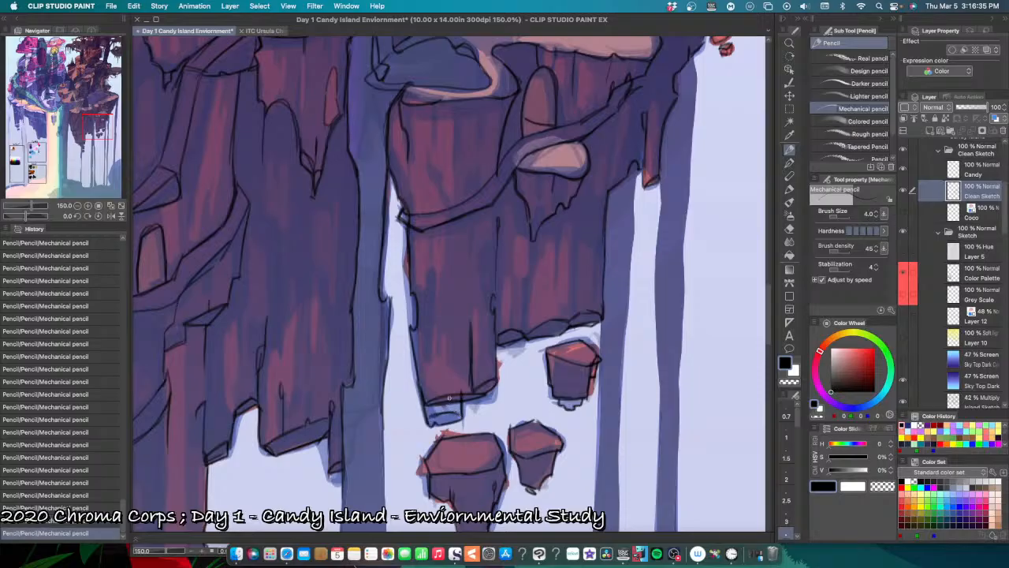
pyautogui.press('e')
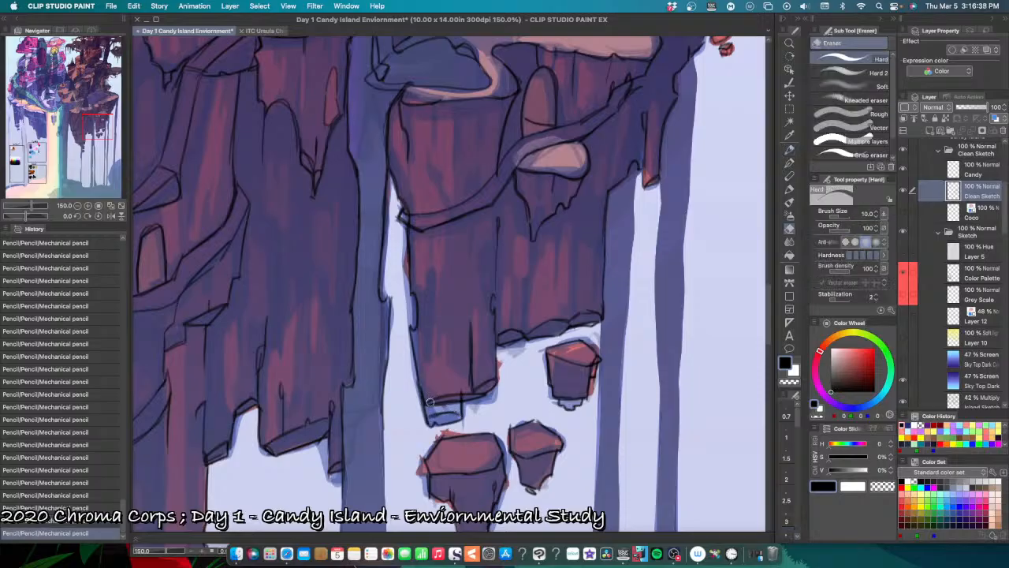
pyautogui.moveTo(441, 392); pyautogui.dragTo(457, 399)
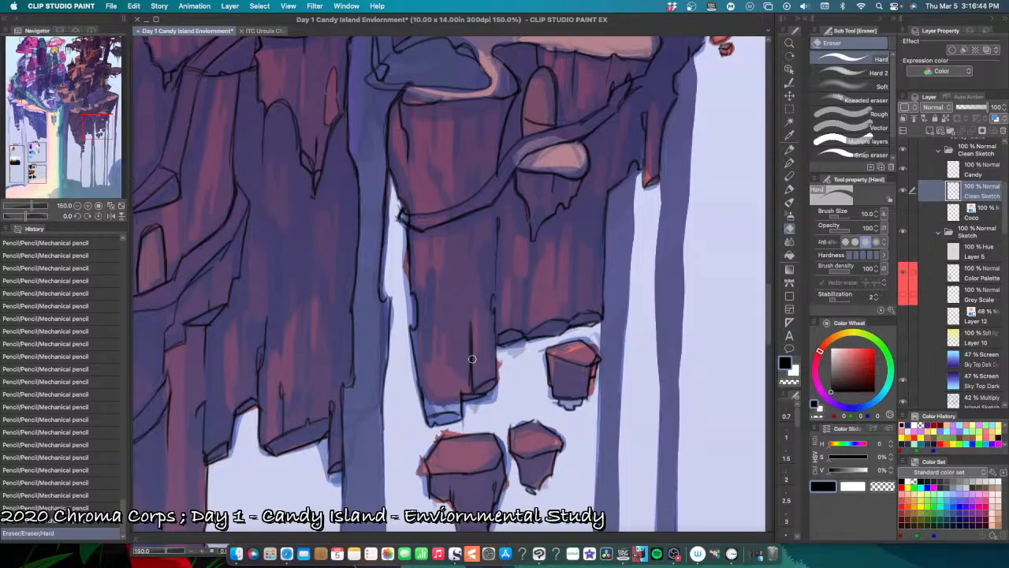
# Step: Pencil short lines on the hanging pillar along the winding path's underside and side edge, undoing and retrying strokes
pyautogui.press('p')
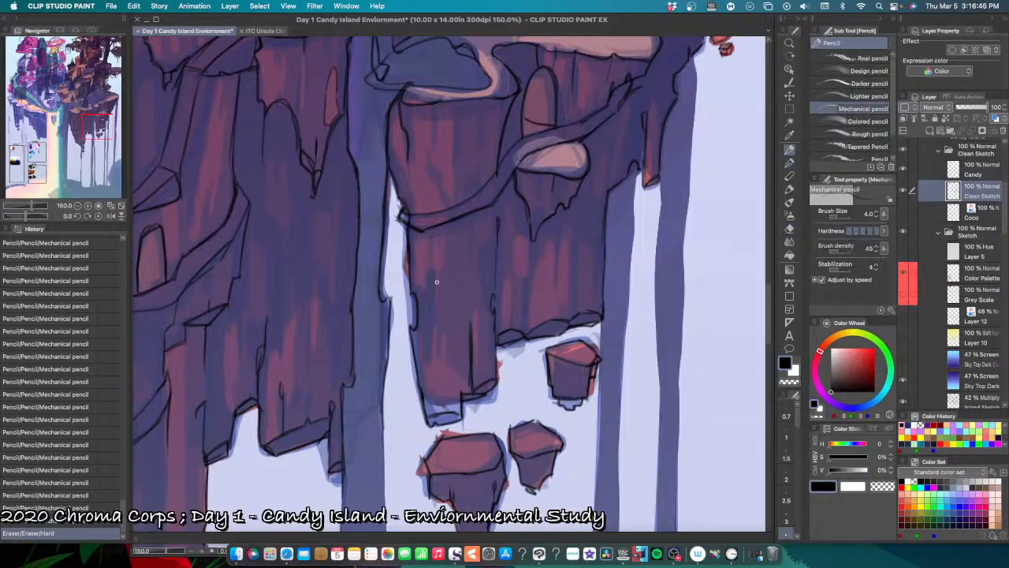
pyautogui.moveTo(428, 269); pyautogui.dragTo(429, 276)
pyautogui.press('super+z')
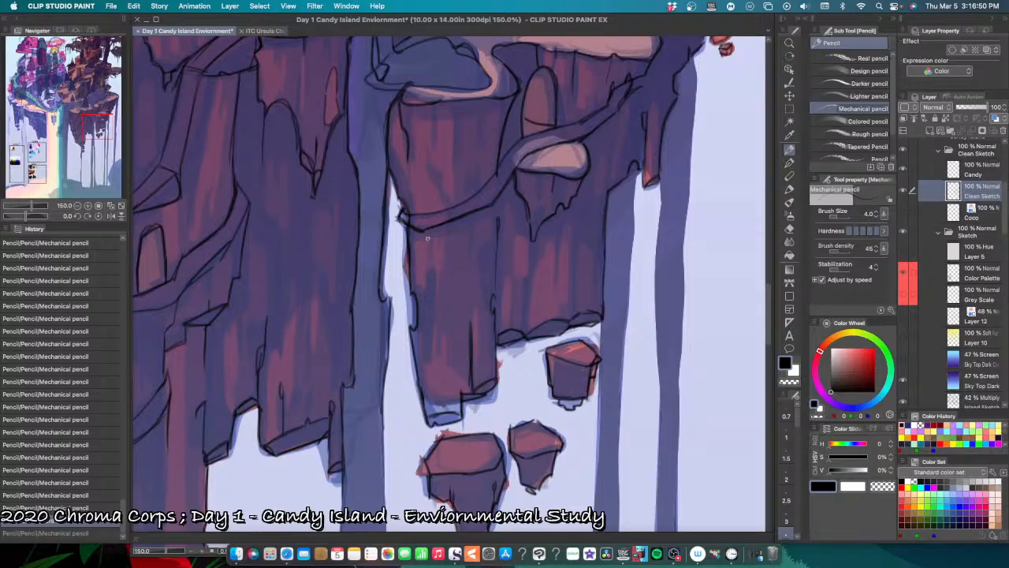
pyautogui.moveTo(402, 226); pyautogui.dragTo(461, 211)
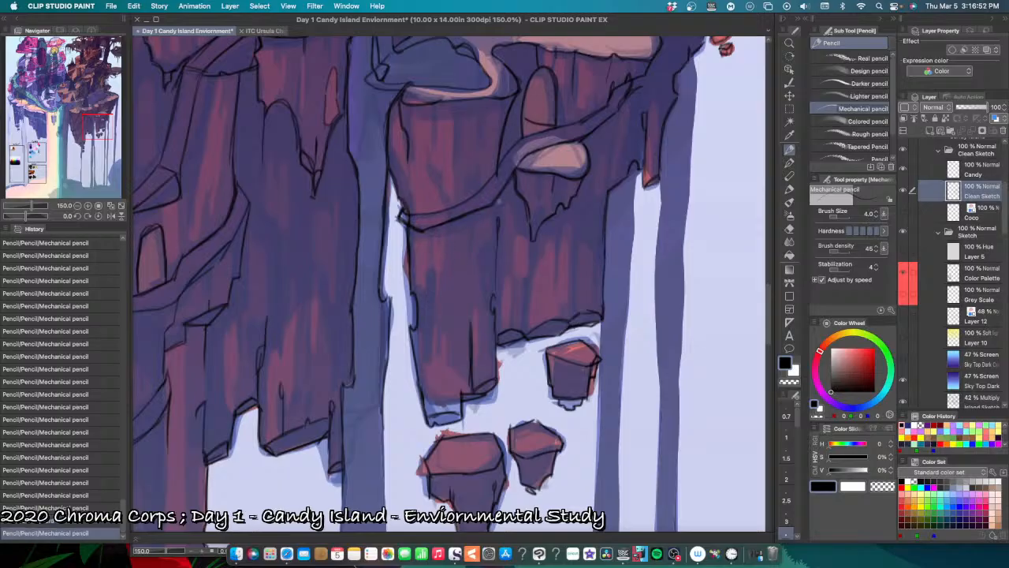
pyautogui.scroll(3, 479, 253)
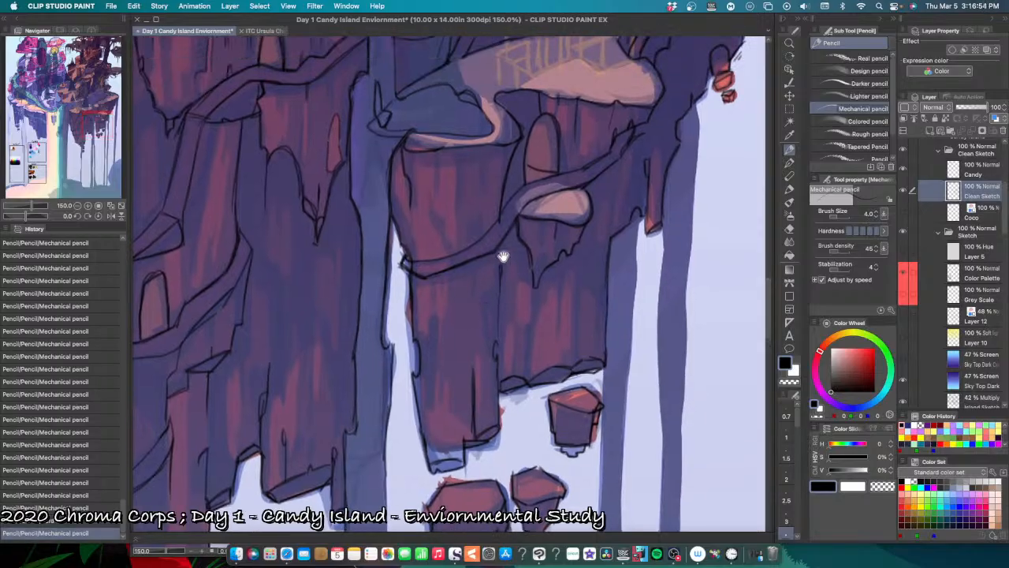
pyautogui.moveTo(501, 257); pyautogui.dragTo(503, 241)
pyautogui.moveTo(531, 211); pyautogui.dragTo(541, 196)
pyautogui.press('super+z')
pyautogui.moveTo(504, 238)
pyautogui.mouseDown()
pyautogui.moveTo(527, 293)
pyautogui.moveTo(519, 282)
pyautogui.moveTo(516, 323)
pyautogui.moveTo(527, 325)
pyautogui.moveTo(532, 285)
pyautogui.moveTo(529, 311)
pyautogui.mouseUp()
pyautogui.press('super+z')
pyautogui.press('super+z')
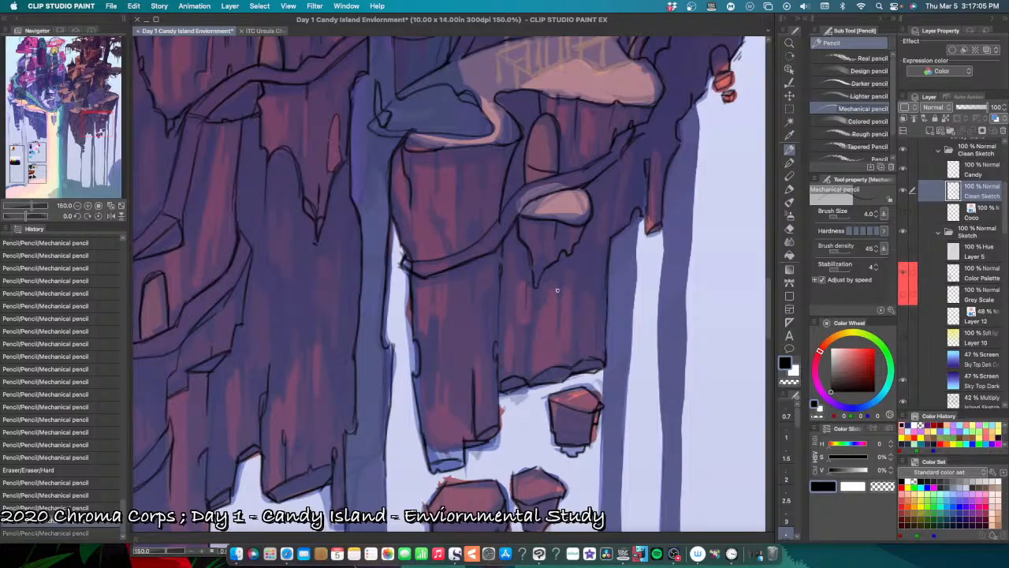
# Step: Pencil short cracks on the rock face between the winding path's outer end and the thin hanging red rock, undoing and retrying strokes
pyautogui.moveTo(642, 276)
pyautogui.mouseDown()
pyautogui.moveTo(536, 314)
pyautogui.moveTo(533, 337)
pyautogui.mouseUp()
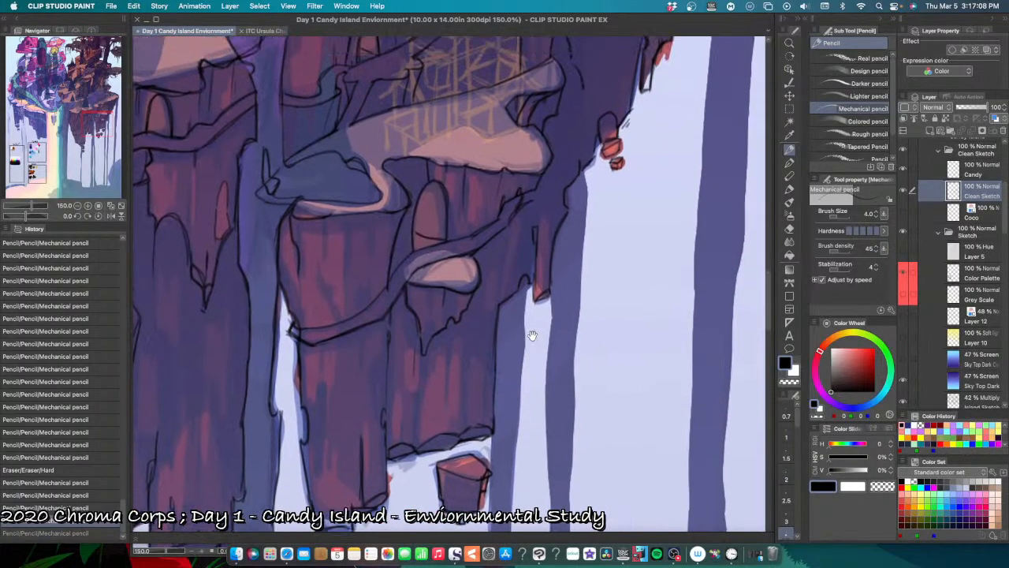
pyautogui.moveTo(541, 262); pyautogui.dragTo(541, 313)
pyautogui.moveTo(509, 270); pyautogui.dragTo(505, 309)
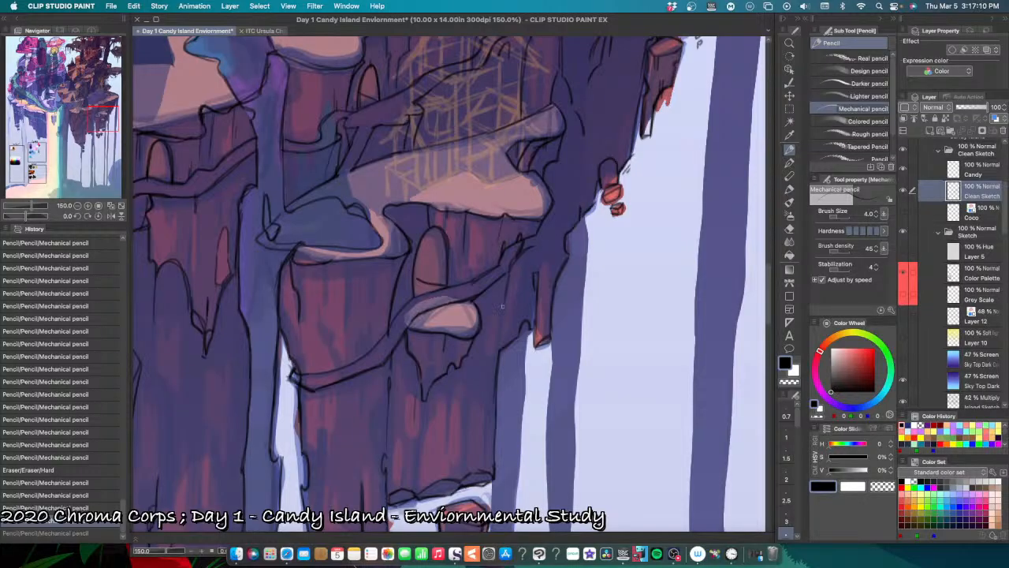
pyautogui.press('super+z')
pyautogui.moveTo(510, 271)
pyautogui.mouseDown()
pyautogui.moveTo(505, 322)
pyautogui.moveTo(510, 283)
pyautogui.mouseUp()
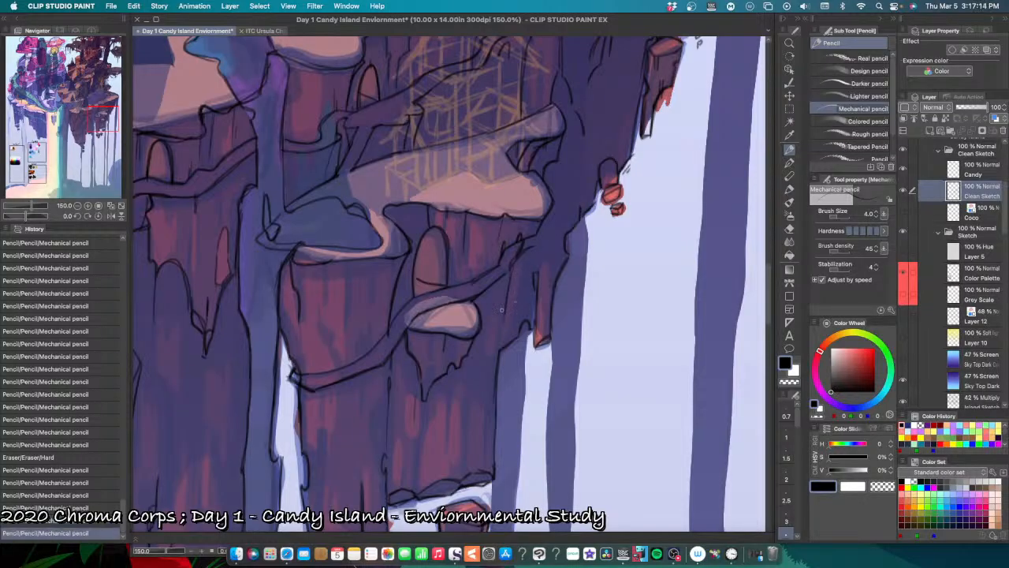
pyautogui.moveTo(500, 334); pyautogui.dragTo(499, 341)
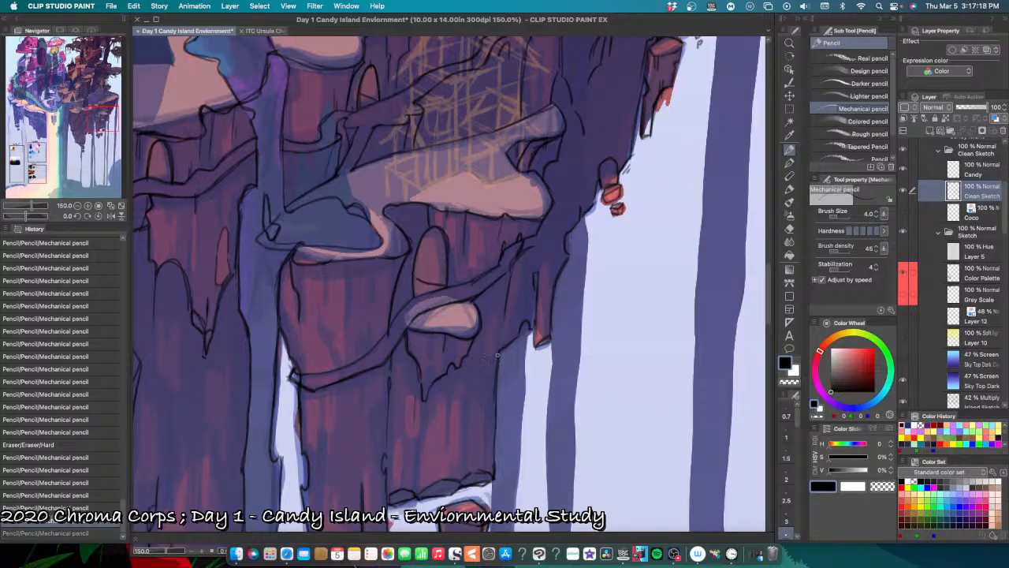
pyautogui.moveTo(497, 362)
pyautogui.mouseDown()
pyautogui.moveTo(503, 339)
pyautogui.moveTo(500, 350)
pyautogui.mouseUp()
pyautogui.press('super+z')
pyautogui.press('super+z')
pyautogui.press('super+z')
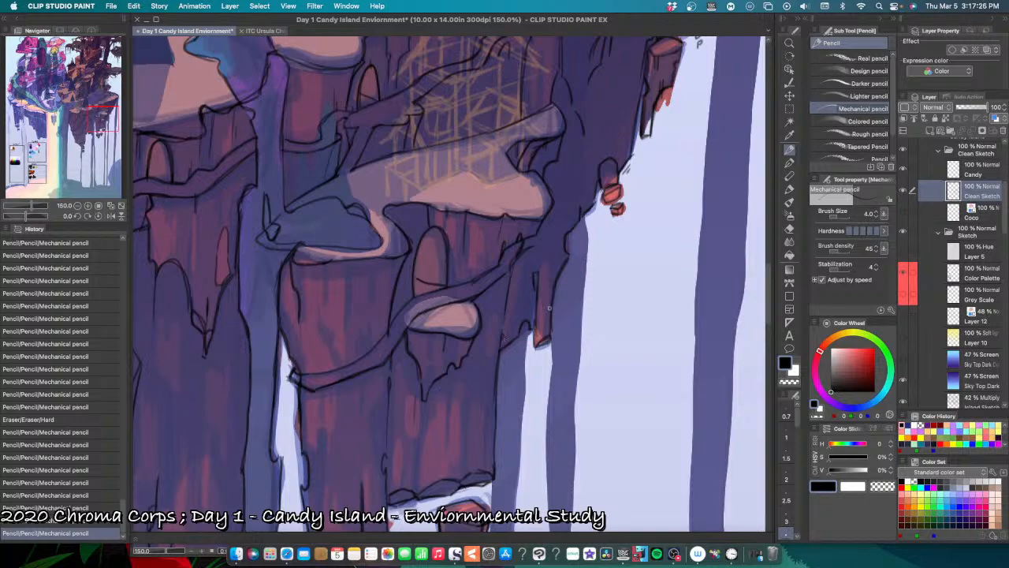
# Step: Pencil crack lines on the dark cliff wall between the lower snow ledge's tip and the small red rocks, undoing misplaced strokes
pyautogui.scroll(5, 573, 288)
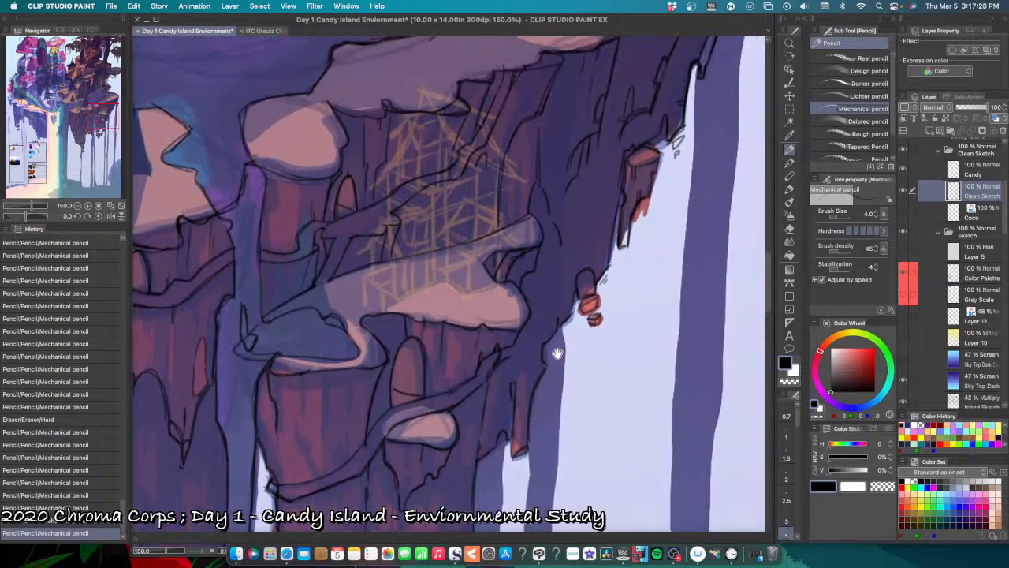
pyautogui.moveTo(525, 337)
pyautogui.mouseDown()
pyautogui.moveTo(518, 372)
pyautogui.moveTo(526, 343)
pyautogui.mouseUp()
pyautogui.press('super+z')
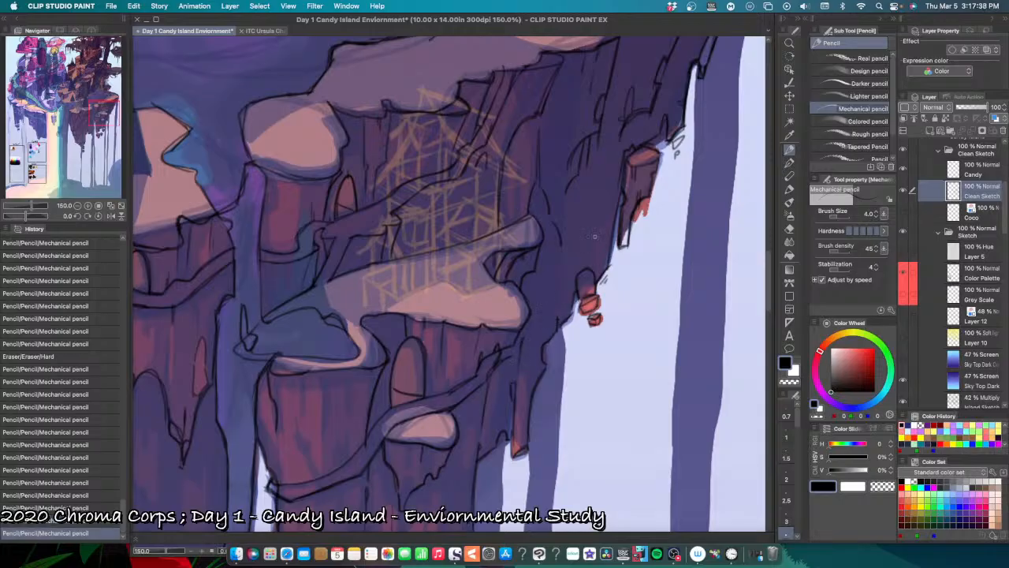
pyautogui.moveTo(559, 314); pyautogui.dragTo(564, 266)
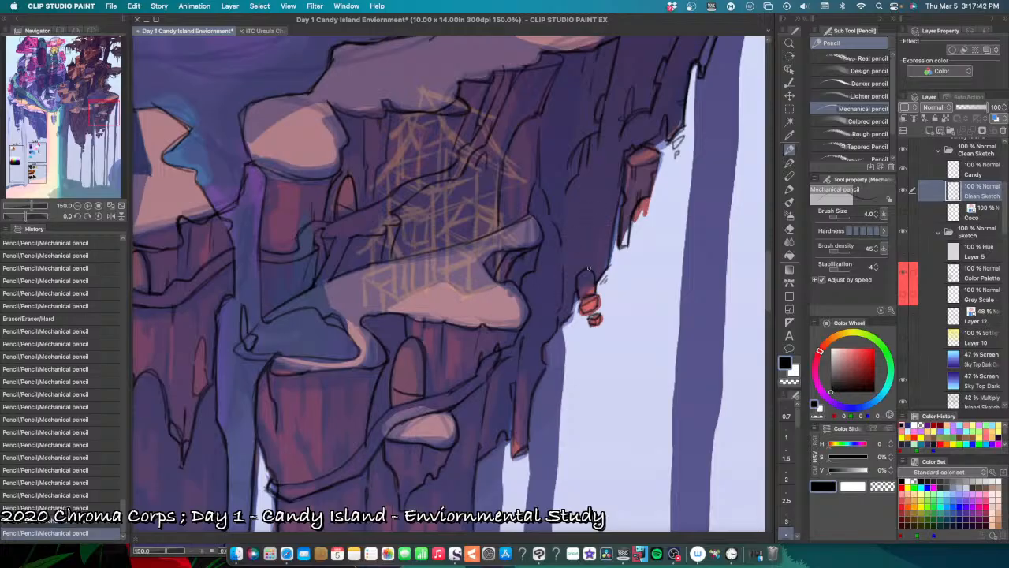
pyautogui.scroll(5, 588, 268)
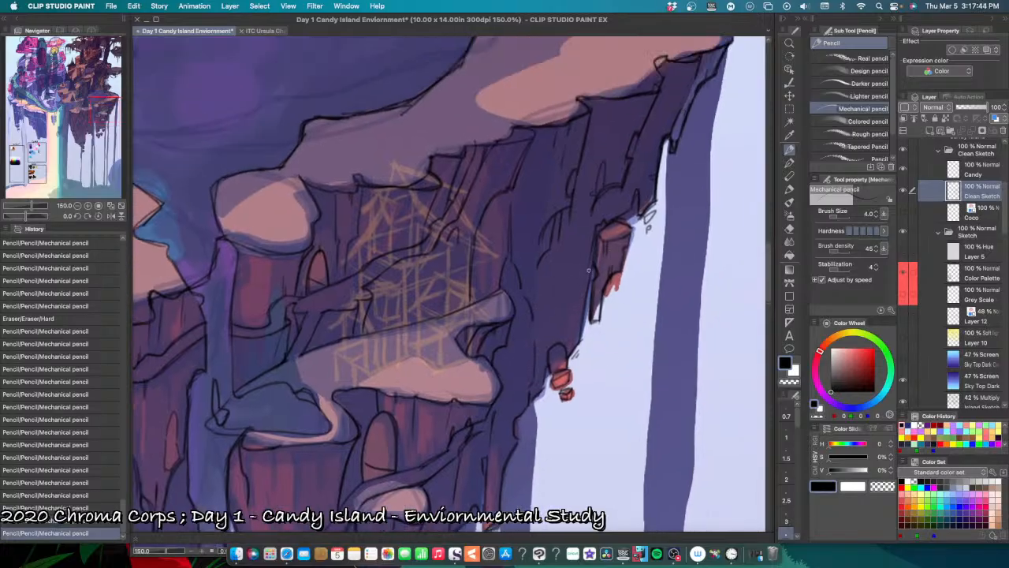
pyautogui.moveTo(589, 270); pyautogui.dragTo(568, 324)
pyautogui.press('super+z')
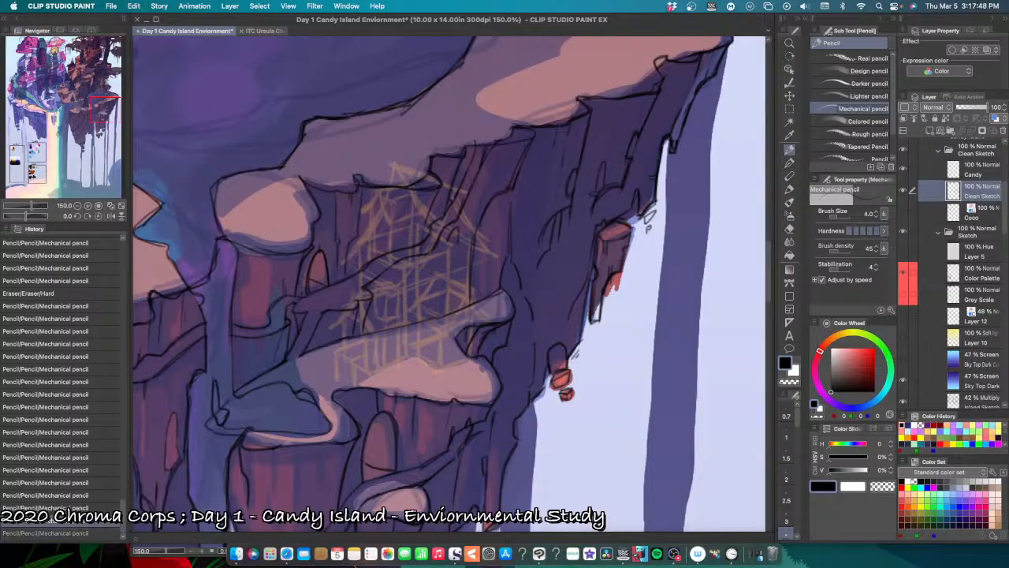
# Step: Pencil the underside of the snowy rim around the pond pillar's top and its side edge, undoing and retrying strokes
pyautogui.press('super+minus')
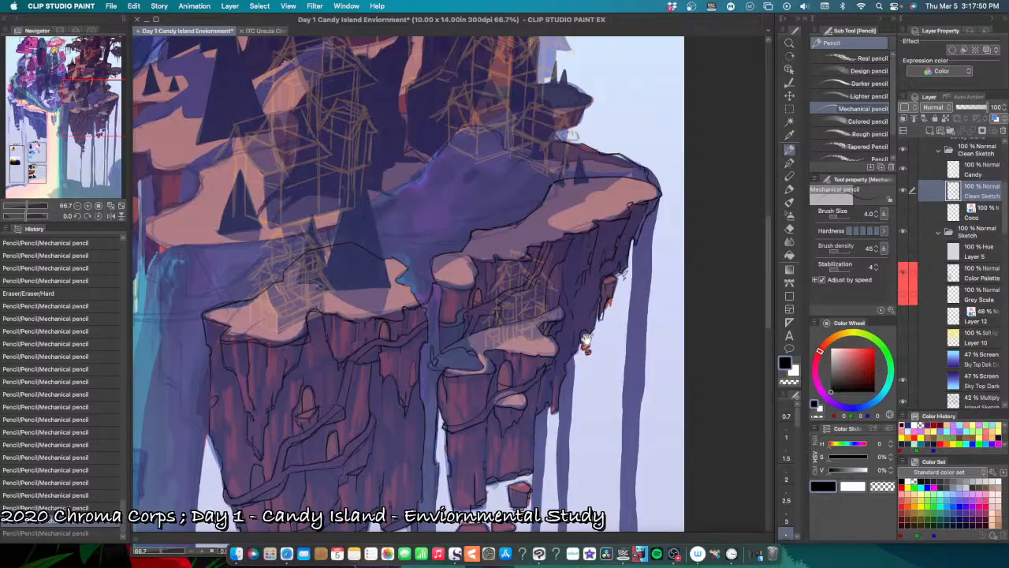
pyautogui.moveTo(588, 336); pyautogui.dragTo(629, 278)
pyautogui.moveTo(584, 317); pyautogui.dragTo(619, 279)
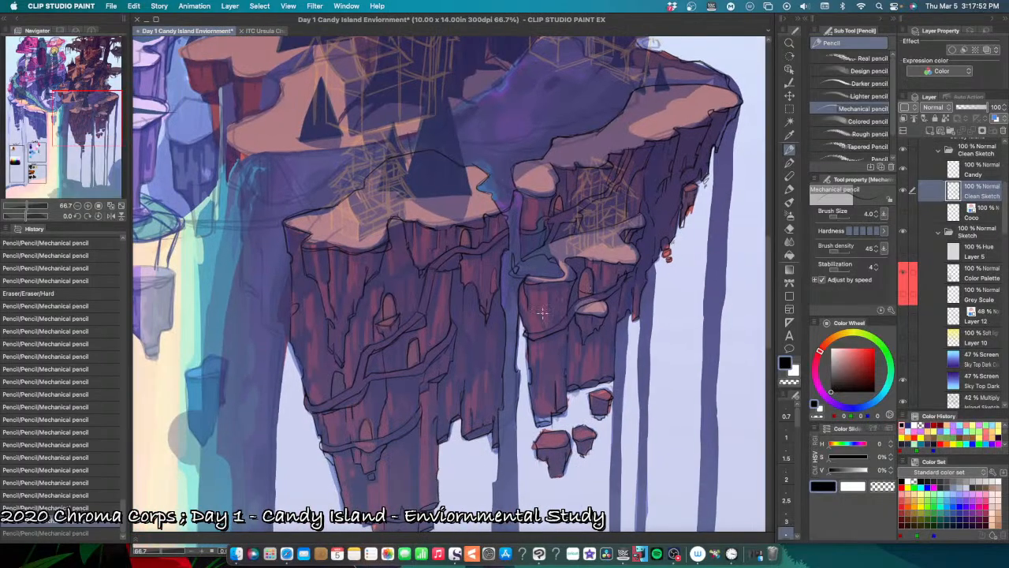
pyautogui.scroll(5, 552, 303)
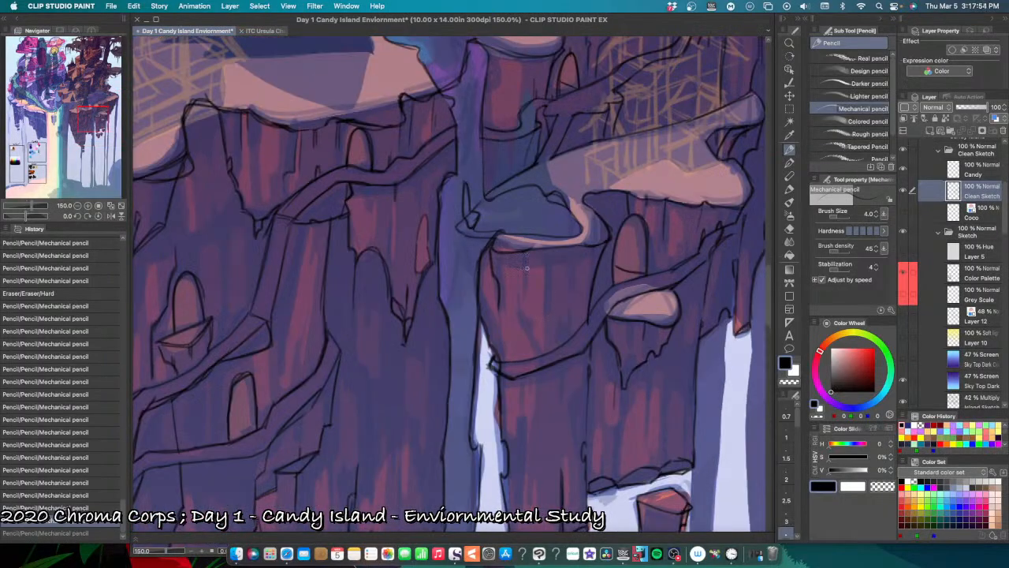
pyautogui.moveTo(524, 252); pyautogui.dragTo(589, 247)
pyautogui.press('super+z')
pyautogui.press('super+z')
pyautogui.press('super+z')
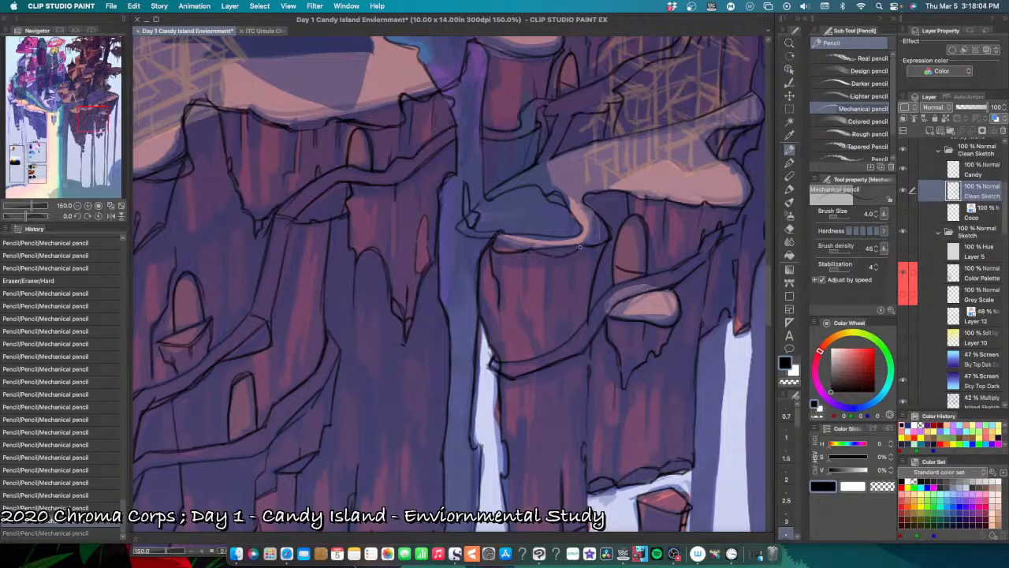
pyautogui.press('super+y')
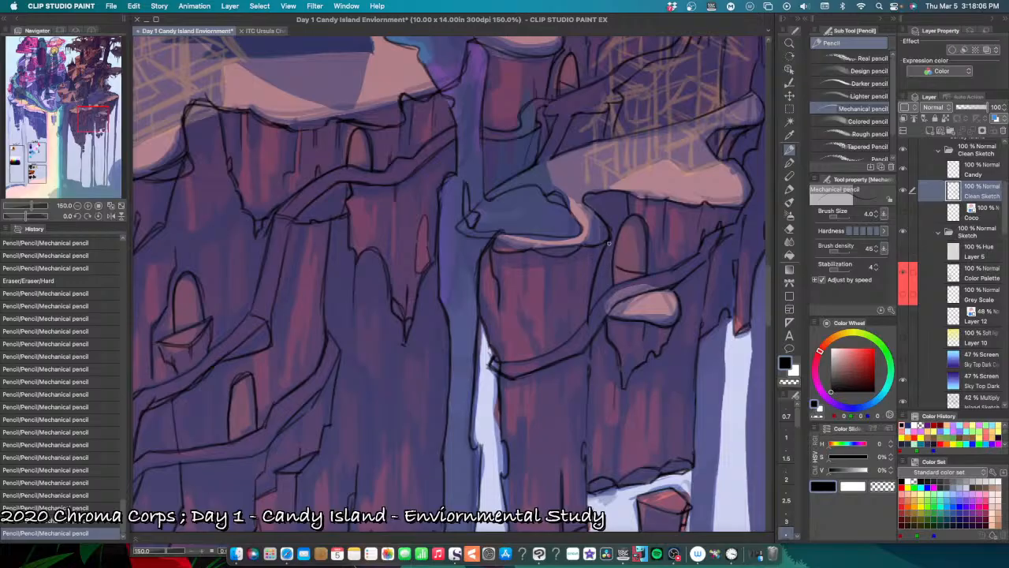
pyautogui.moveTo(612, 238); pyautogui.dragTo(590, 290)
pyautogui.press('super+z')
pyautogui.press('super+z')
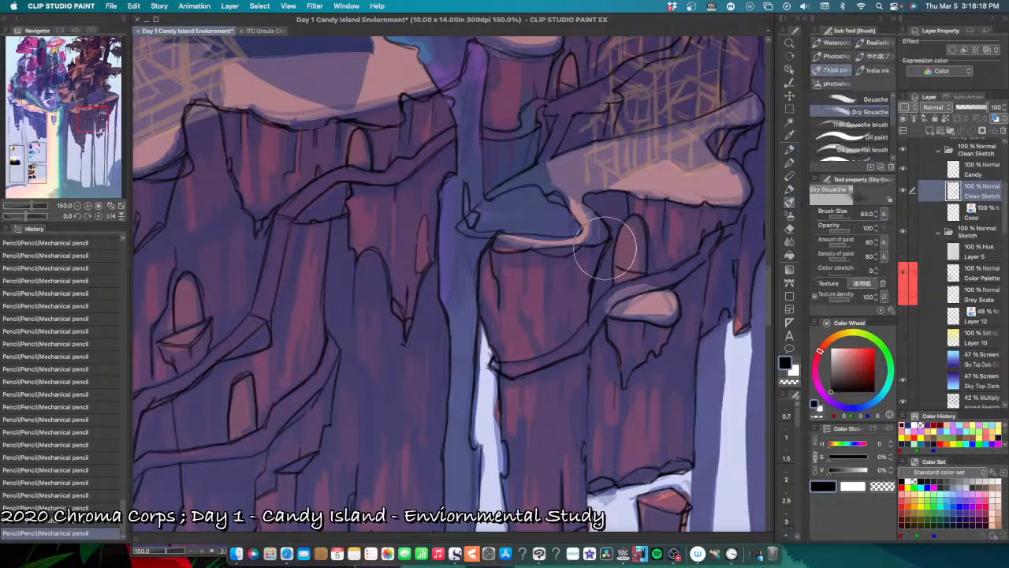
# Step: Erase the pond pillar's side edge between the rim and the winding path, and pencil it again as a rougher contour
pyautogui.press('e')
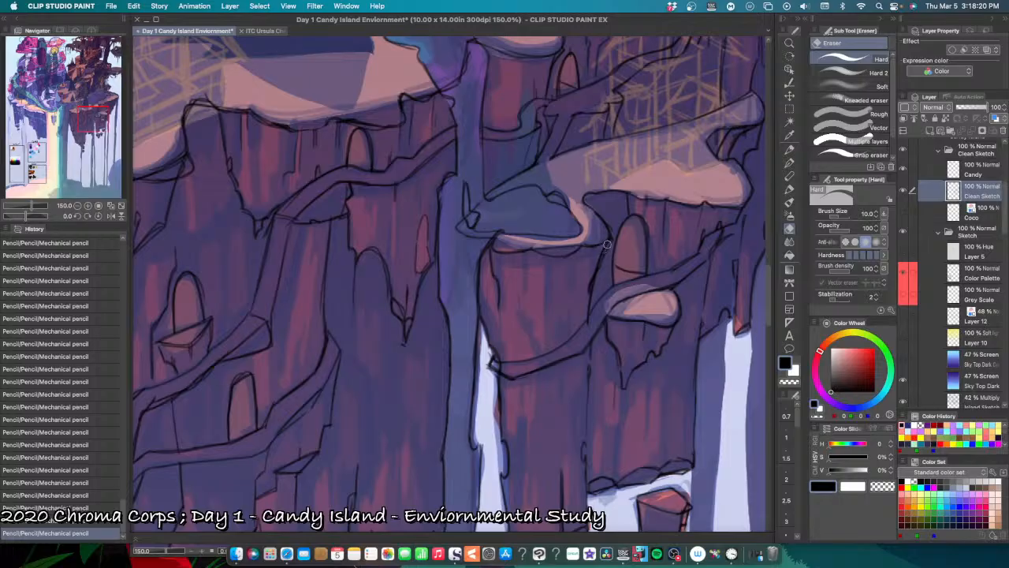
pyautogui.moveTo(604, 248)
pyautogui.mouseDown()
pyautogui.moveTo(599, 262)
pyautogui.moveTo(613, 247)
pyautogui.moveTo(596, 291)
pyautogui.mouseUp()
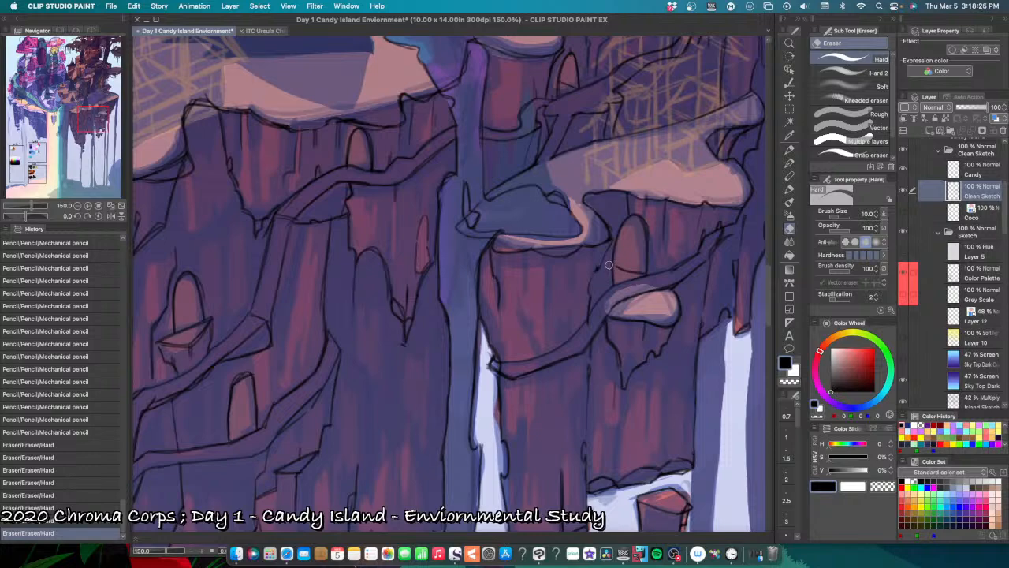
pyautogui.press('p')
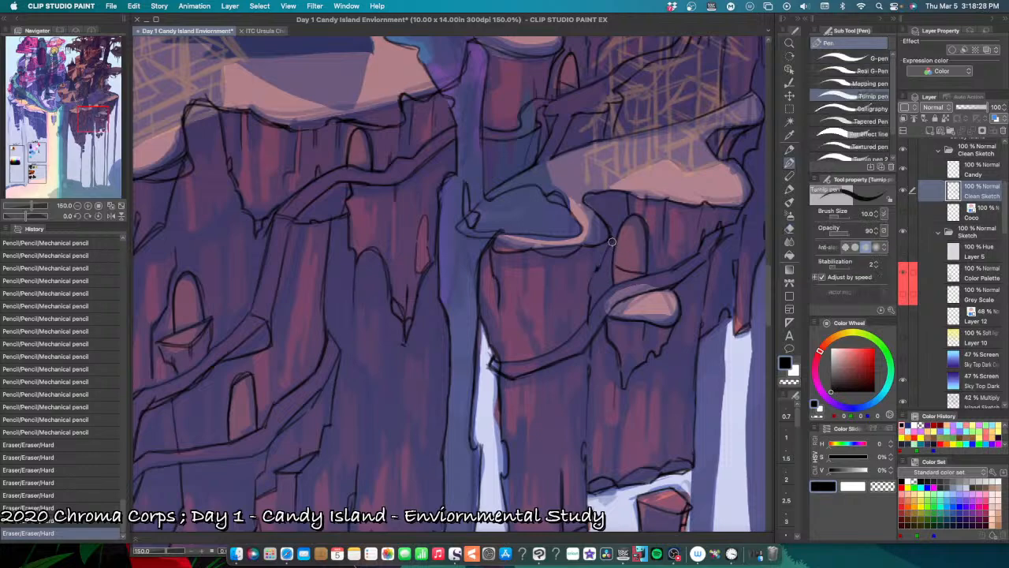
pyautogui.moveTo(613, 240)
pyautogui.mouseDown()
pyautogui.moveTo(589, 287)
pyautogui.moveTo(587, 321)
pyautogui.mouseUp()
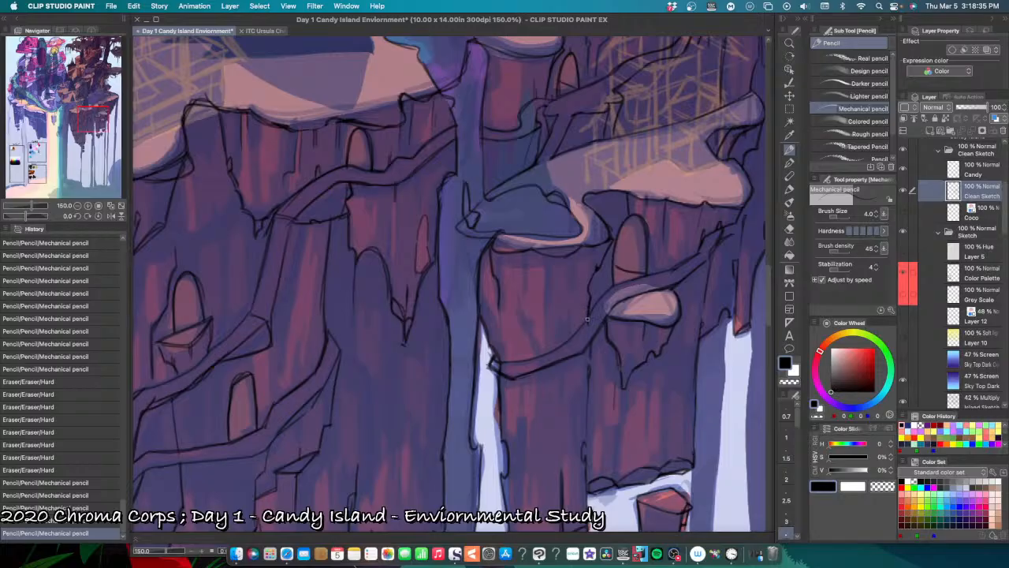
# Step: Try a long vertical crack and short strokes on the pond pillar's face, undoing and erasing them
pyautogui.moveTo(541, 272); pyautogui.dragTo(540, 313)
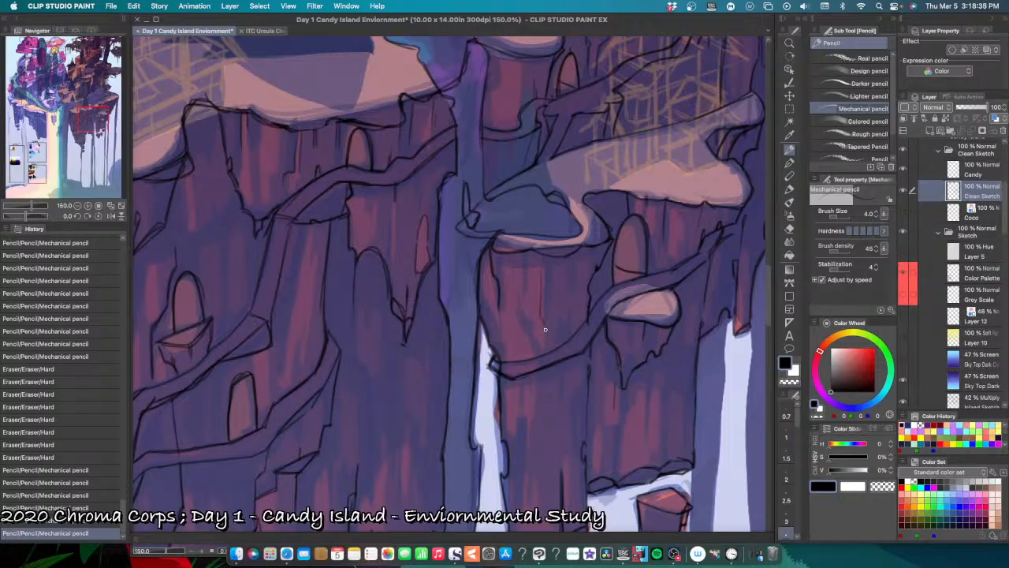
pyautogui.press('super+z')
pyautogui.moveTo(545, 265); pyautogui.dragTo(545, 349)
pyautogui.press('super+z')
pyautogui.press('super+z')
pyautogui.press('super+z')
pyautogui.press('super+z')
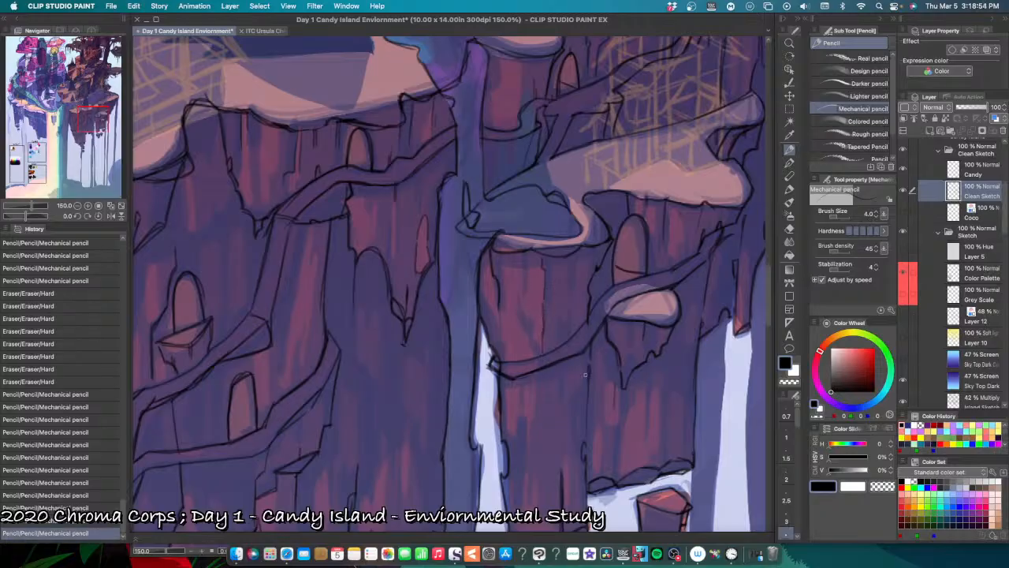
pyautogui.moveTo(536, 388); pyautogui.dragTo(532, 439)
pyautogui.press('super+z')
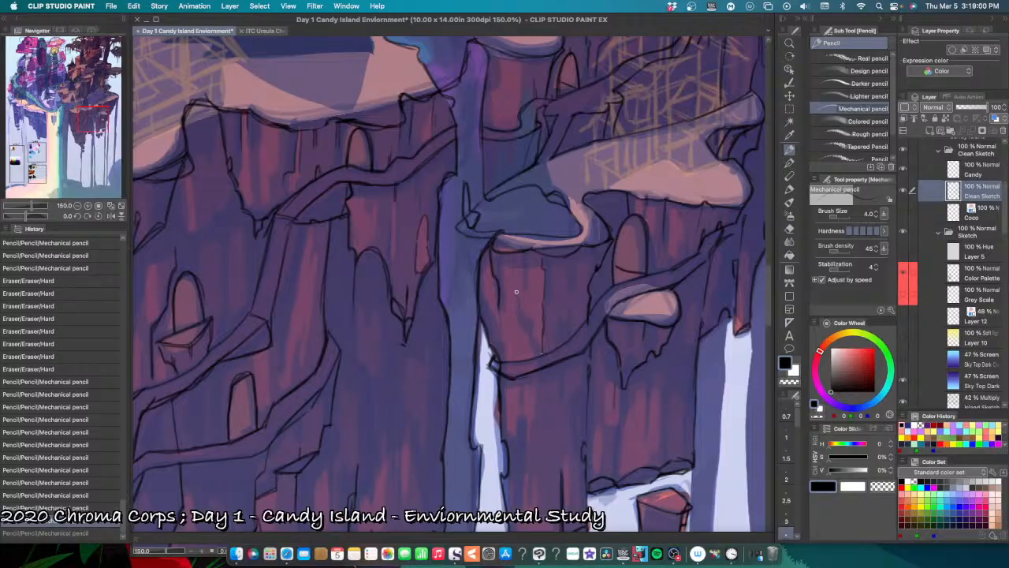
pyautogui.moveTo(516, 289); pyautogui.dragTo(523, 317)
pyautogui.press('super+z')
pyautogui.press('e')
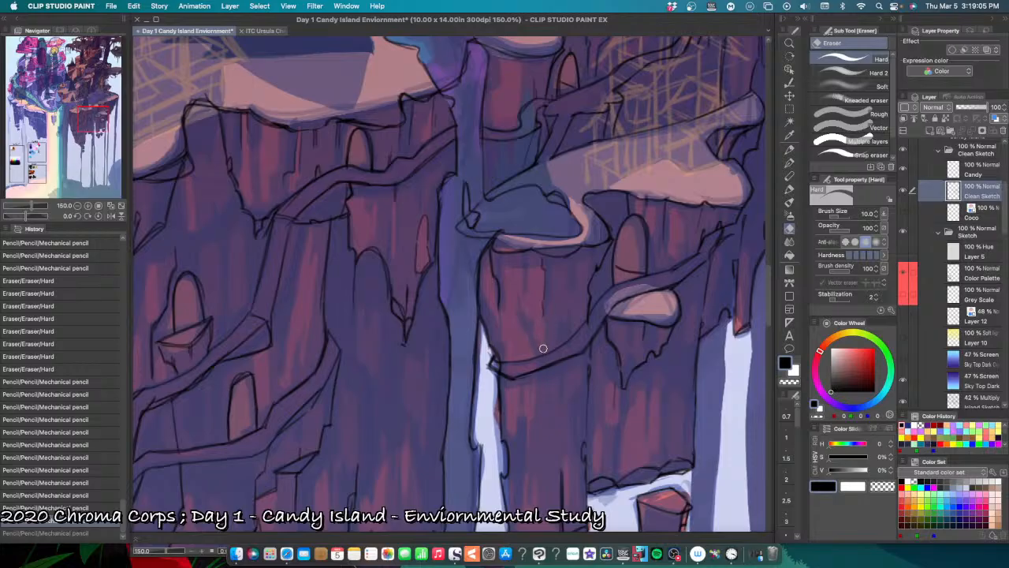
pyautogui.click(542, 281)
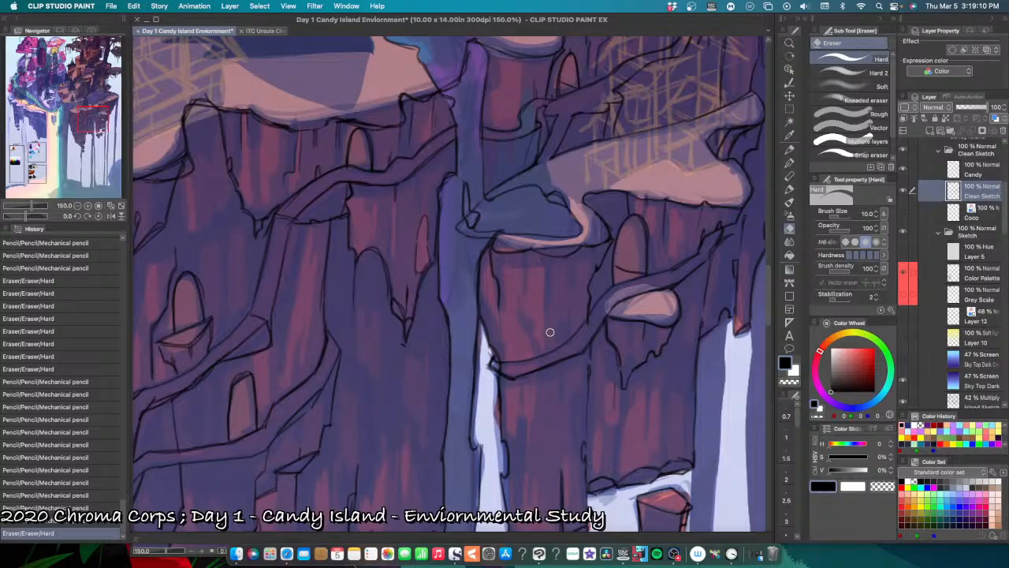
# Step: Pencil short lines on the pond pillar's face between the rim and the winding path, undoing misplaced strokes
pyautogui.press('p')
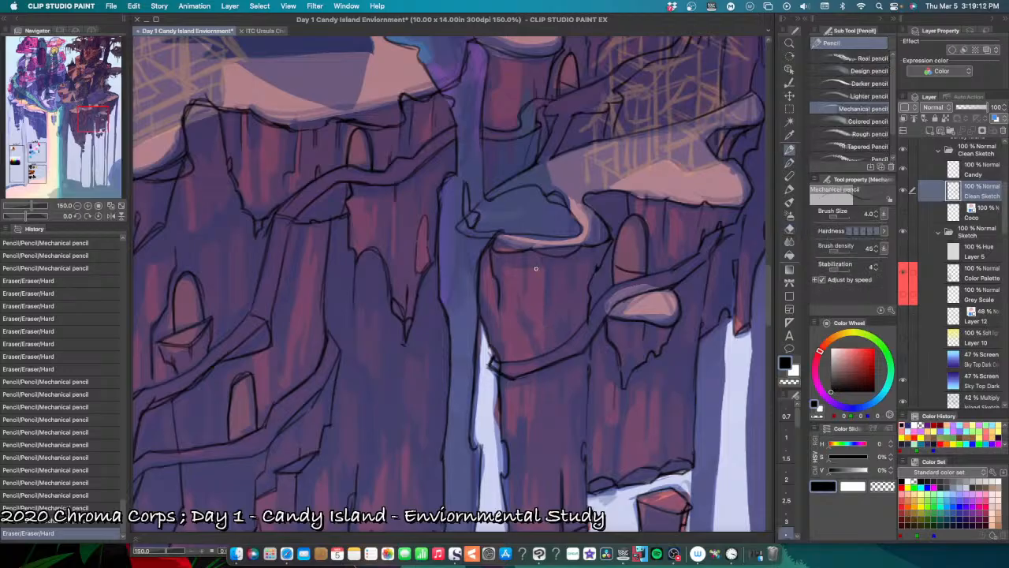
pyautogui.moveTo(503, 342)
pyautogui.mouseDown()
pyautogui.moveTo(571, 306)
pyautogui.moveTo(578, 352)
pyautogui.mouseUp()
pyautogui.press('super+z')
pyautogui.press('super+z')
pyautogui.moveTo(575, 289); pyautogui.dragTo(536, 264)
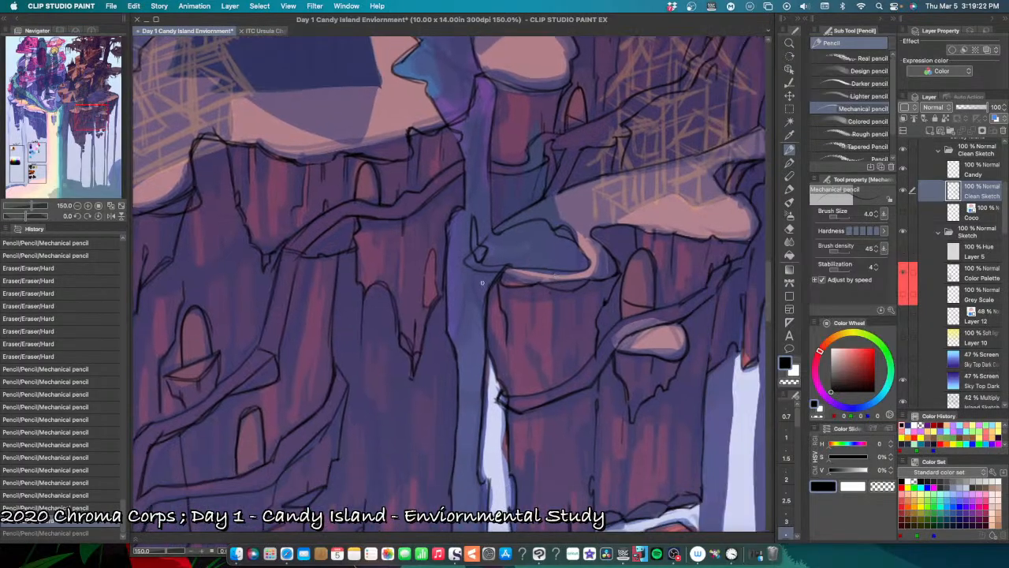
# Step: Pencil the jagged rock edge running down from the pond's pointed tip beside the waterfall, undoing and retrying strokes
pyautogui.moveTo(463, 264); pyautogui.dragTo(481, 306)
pyautogui.press('super+z')
pyautogui.press('super+z')
pyautogui.press('super+z')
pyautogui.press('super+z')
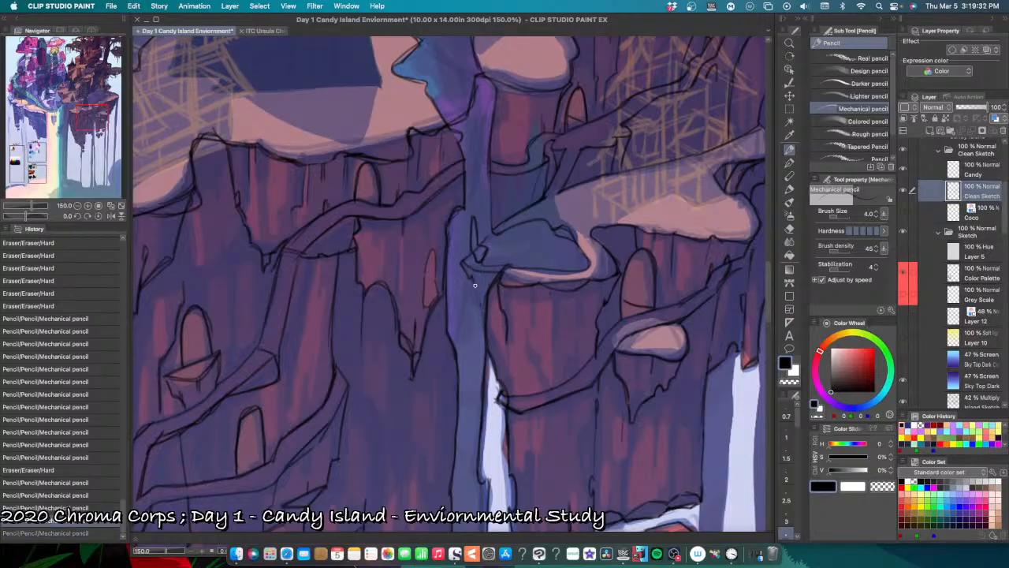
pyautogui.moveTo(475, 285); pyautogui.dragTo(482, 316)
pyautogui.moveTo(482, 320); pyautogui.dragTo(483, 314)
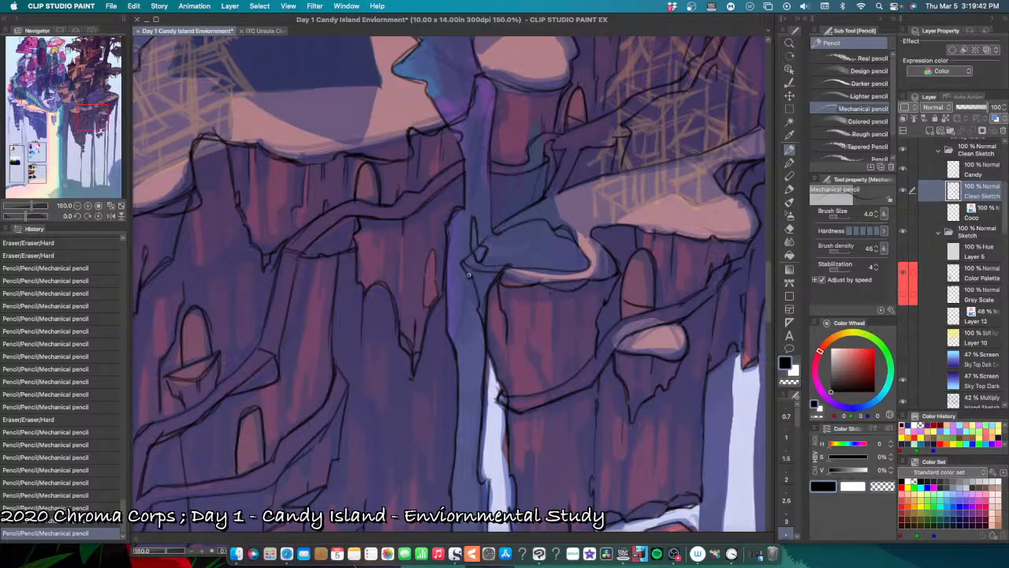
# Step: Retrace the pond's pointed tip and the underside of its rim around the pillar's top, undoing misplaced strokes
pyautogui.moveTo(463, 266); pyautogui.dragTo(491, 210)
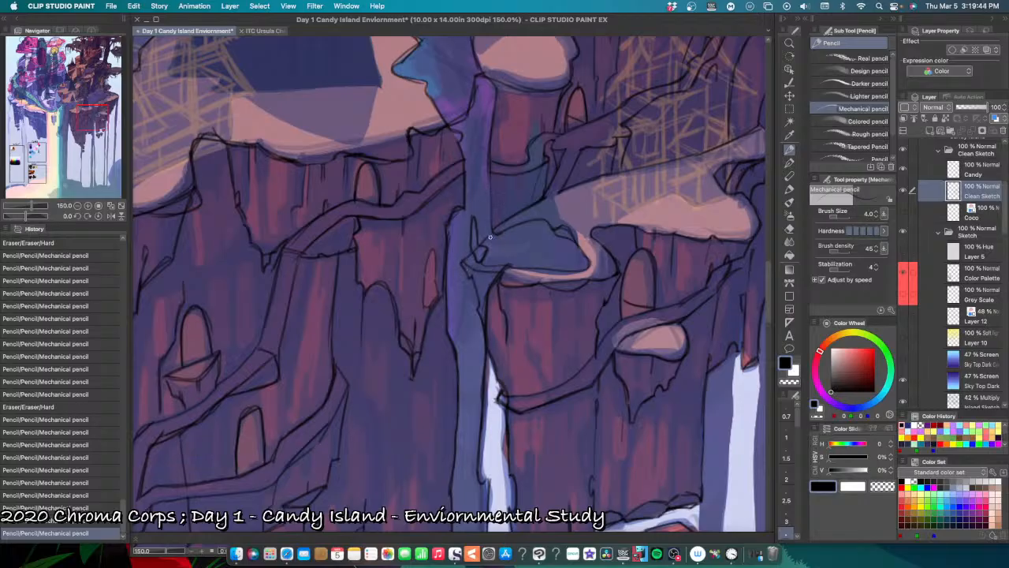
pyautogui.moveTo(478, 246)
pyautogui.mouseDown()
pyautogui.moveTo(500, 224)
pyautogui.moveTo(462, 262)
pyautogui.mouseUp()
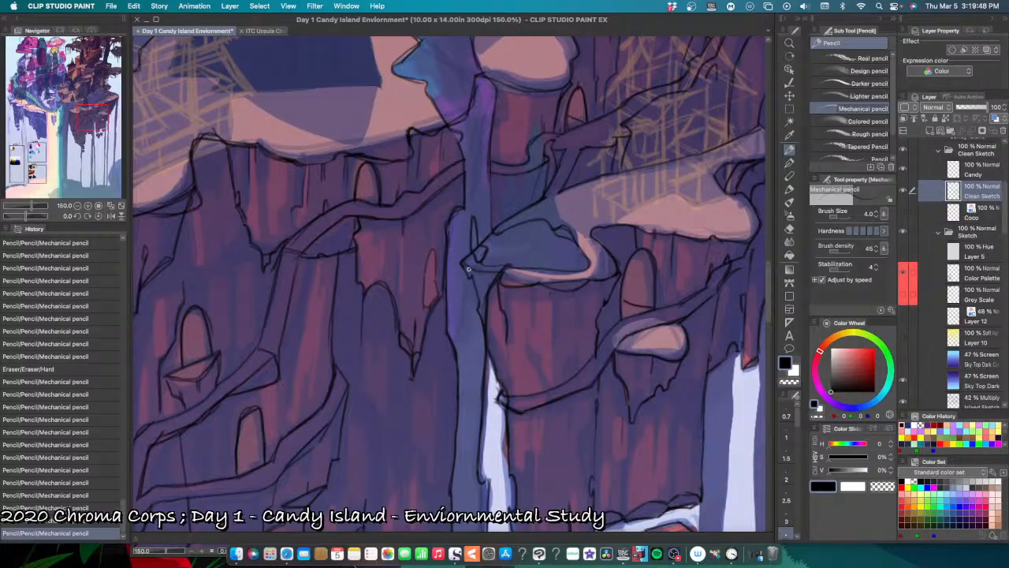
pyautogui.moveTo(468, 269)
pyautogui.mouseDown()
pyautogui.moveTo(516, 259)
pyautogui.moveTo(498, 283)
pyautogui.moveTo(522, 285)
pyautogui.mouseUp()
pyautogui.moveTo(523, 283)
pyautogui.mouseDown()
pyautogui.moveTo(574, 293)
pyautogui.moveTo(585, 279)
pyautogui.moveTo(571, 292)
pyautogui.moveTo(580, 293)
pyautogui.moveTo(617, 278)
pyautogui.mouseUp()
pyautogui.press('super+z')
pyautogui.press('super+z')
pyautogui.press('super+z')
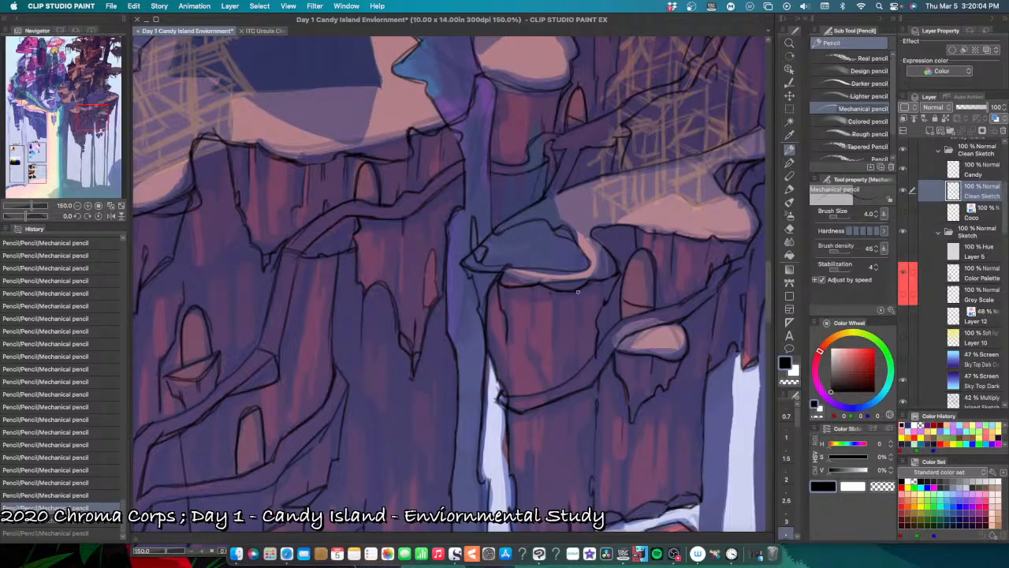
pyautogui.moveTo(578, 292)
pyautogui.mouseDown()
pyautogui.moveTo(617, 273)
pyautogui.moveTo(603, 296)
pyautogui.mouseUp()
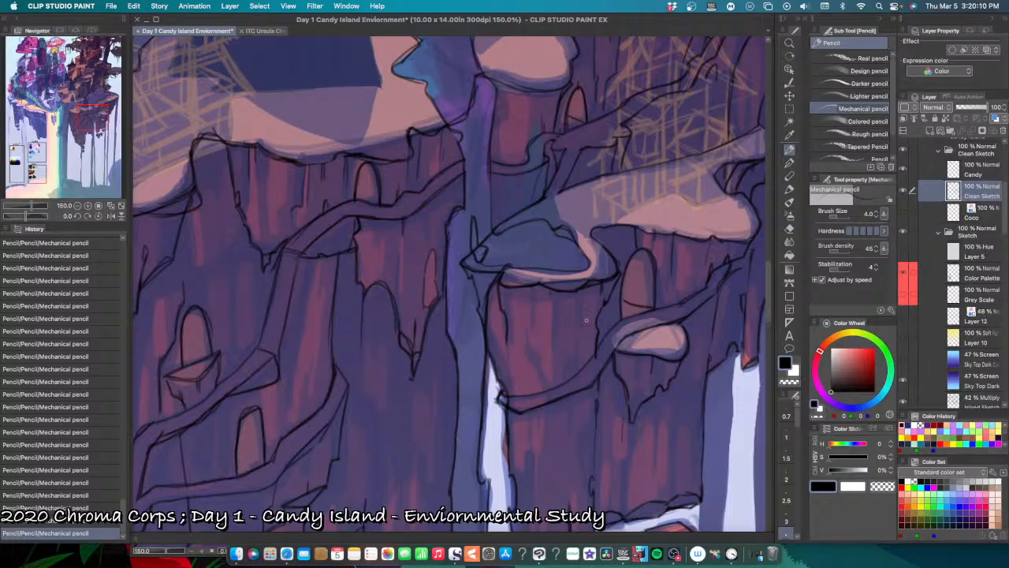
# Step: Hide the Sketch folder to check the clean line art of the whole island on its own, and show the folder again
pyautogui.scroll(-3, 575, 312)
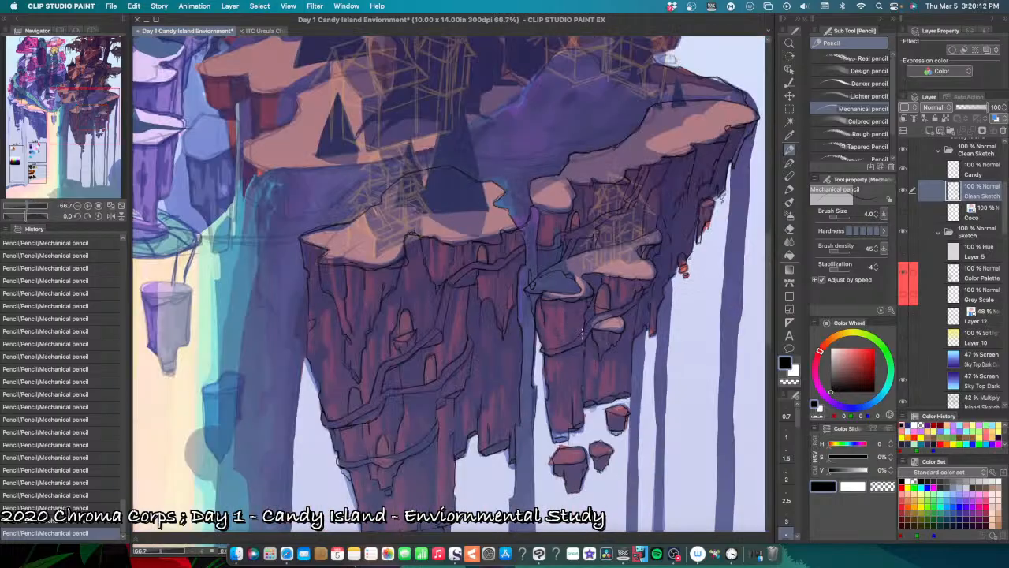
pyautogui.click(903, 233)
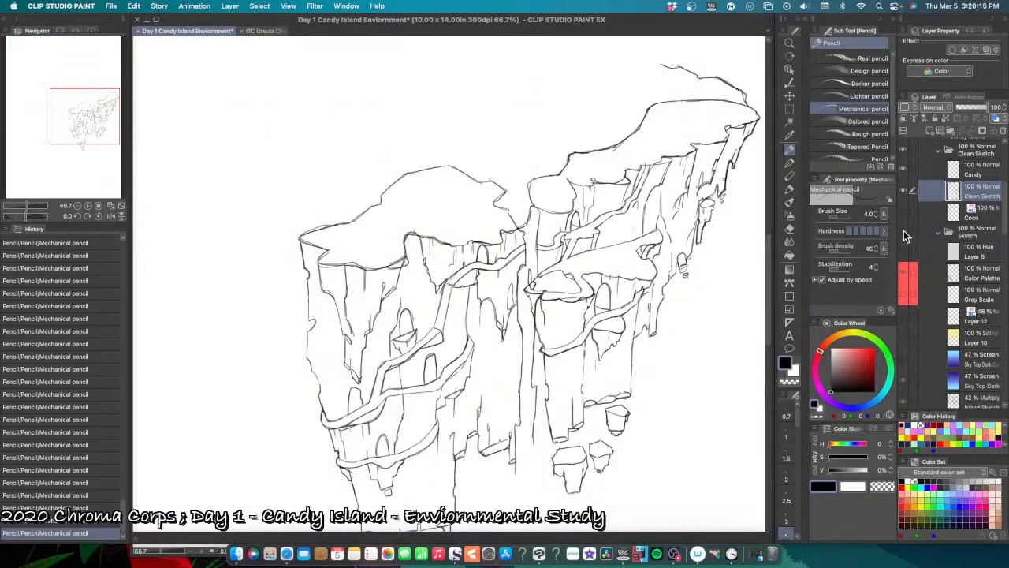
pyautogui.click(903, 230)
# Step: Pencil small detail strokes on the underside of the pond's pointed tip, undoing and retrying a stroke
pyautogui.scroll(2, 537, 277)
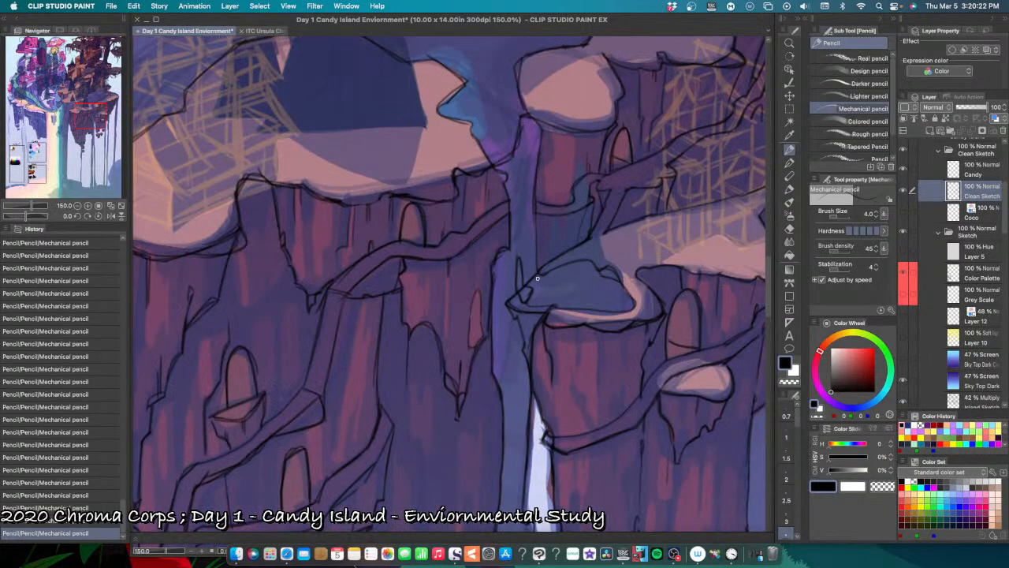
pyautogui.scroll(1, 537, 278)
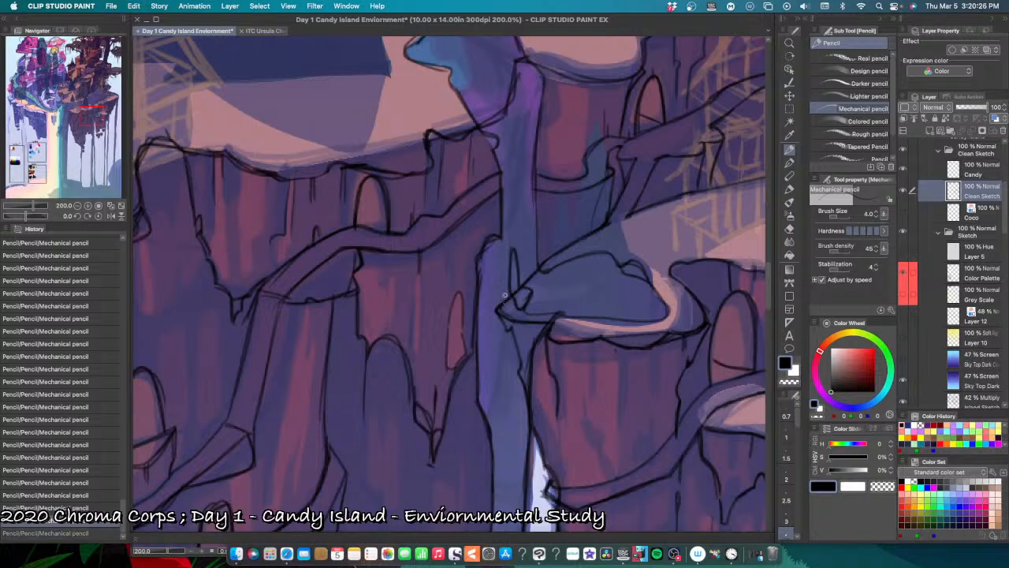
pyautogui.moveTo(518, 318); pyautogui.dragTo(515, 321)
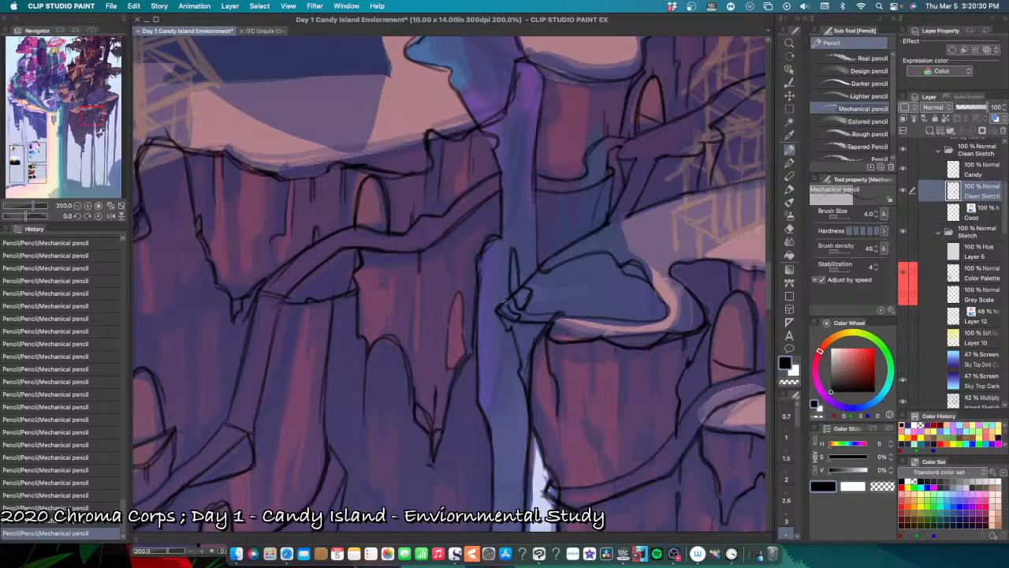
pyautogui.press('super+z')
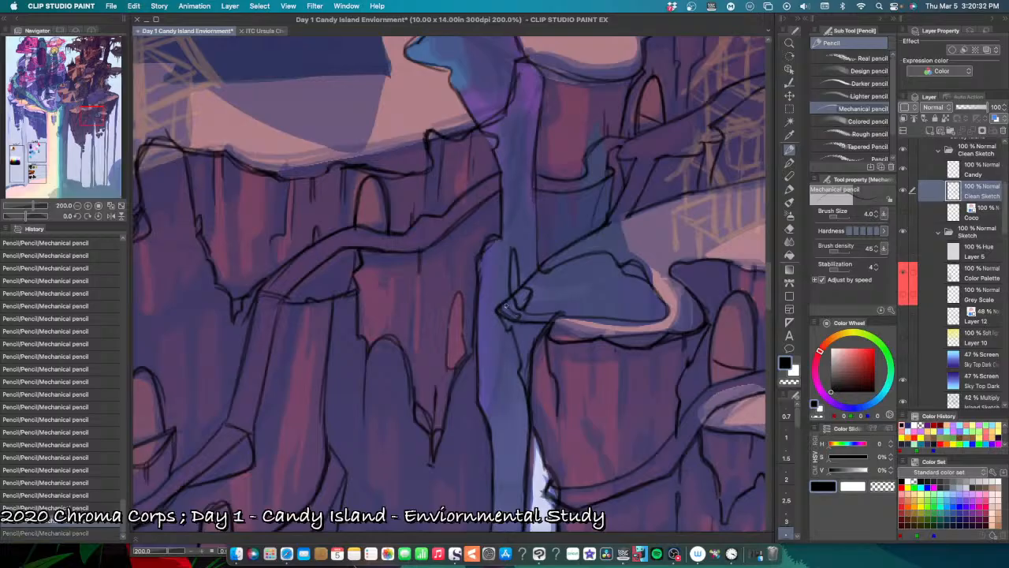
pyautogui.moveTo(522, 318); pyautogui.dragTo(509, 331)
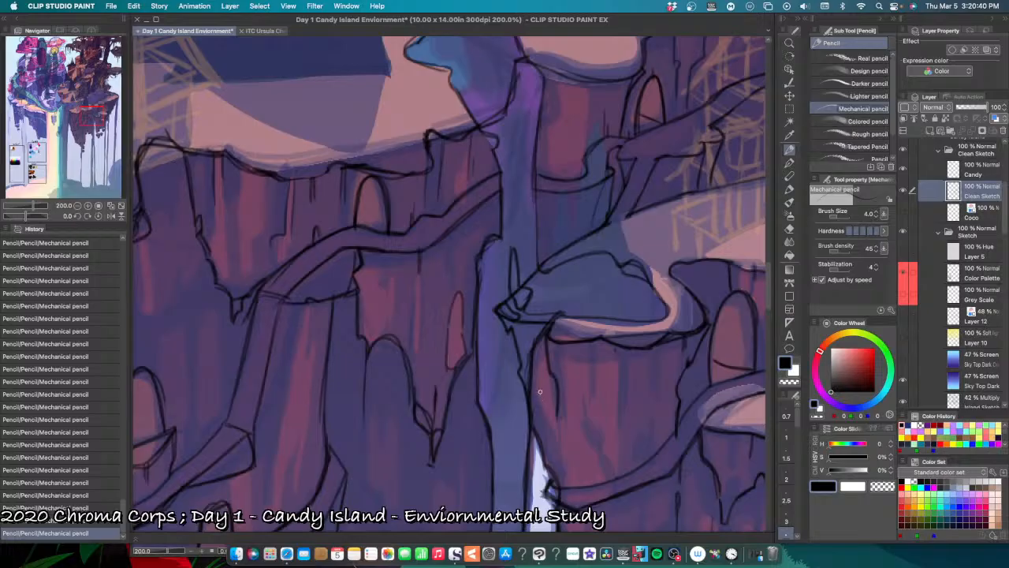
# Step: Erase the stray line where the small ledge below the round snow-capped pillar meets the path, and pencil the ledge's edge again
pyautogui.scroll(-1, 541, 380)
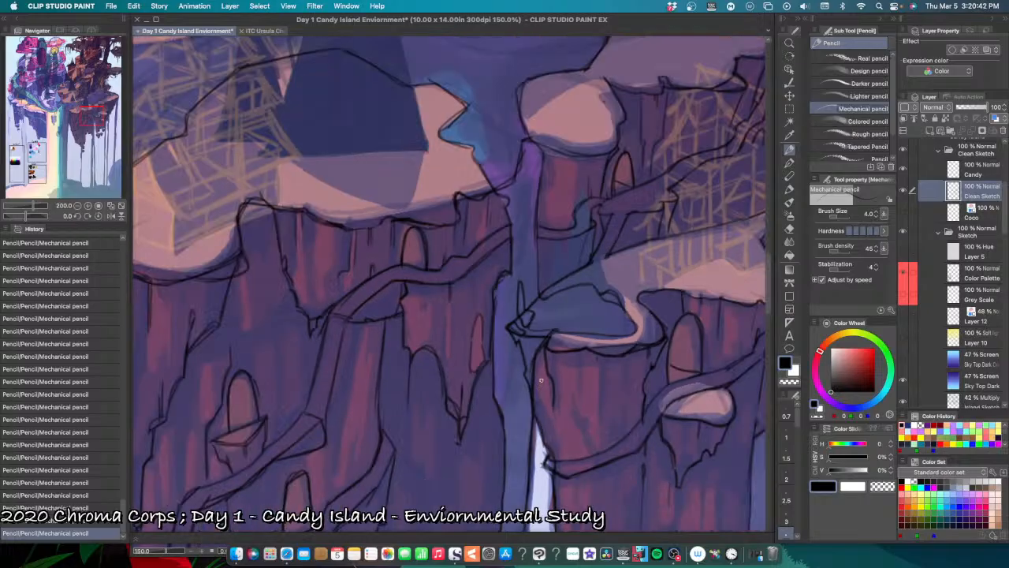
pyautogui.scroll(-1, 542, 378)
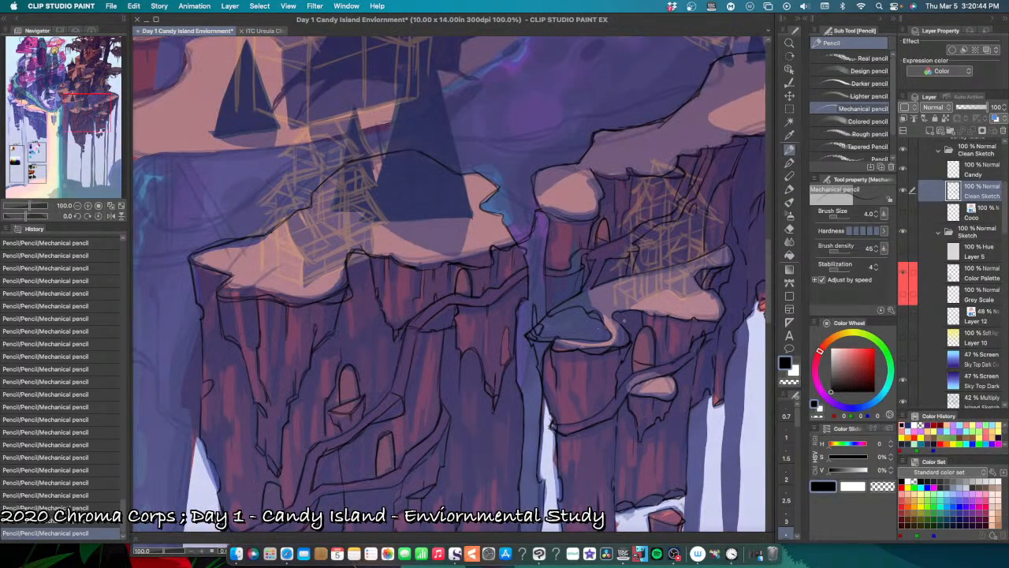
pyautogui.moveTo(638, 328)
pyautogui.mouseDown()
pyautogui.moveTo(604, 297)
pyautogui.moveTo(598, 310)
pyautogui.mouseUp()
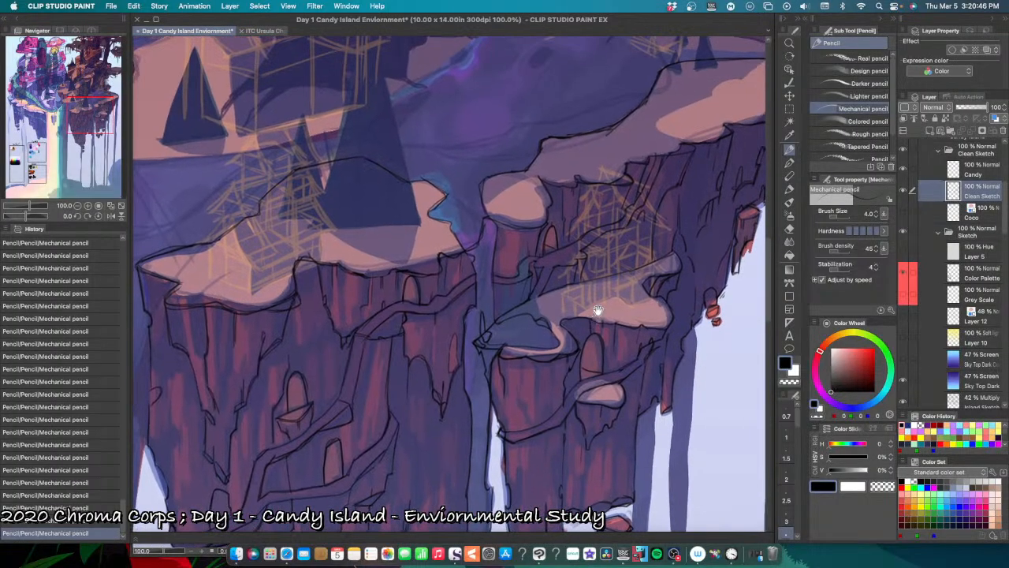
pyautogui.scroll(1, 542, 230)
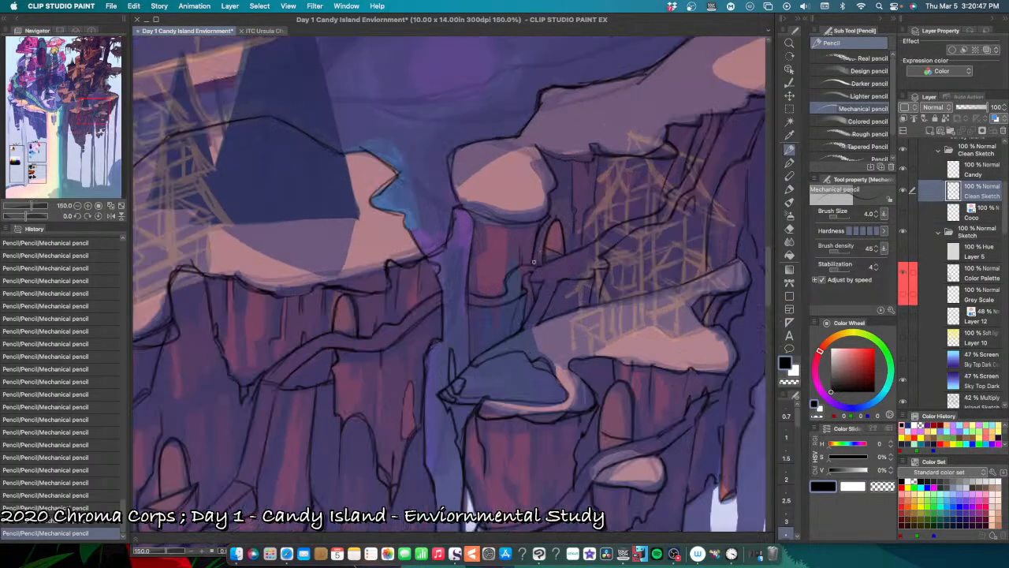
pyautogui.scroll(1, 523, 296)
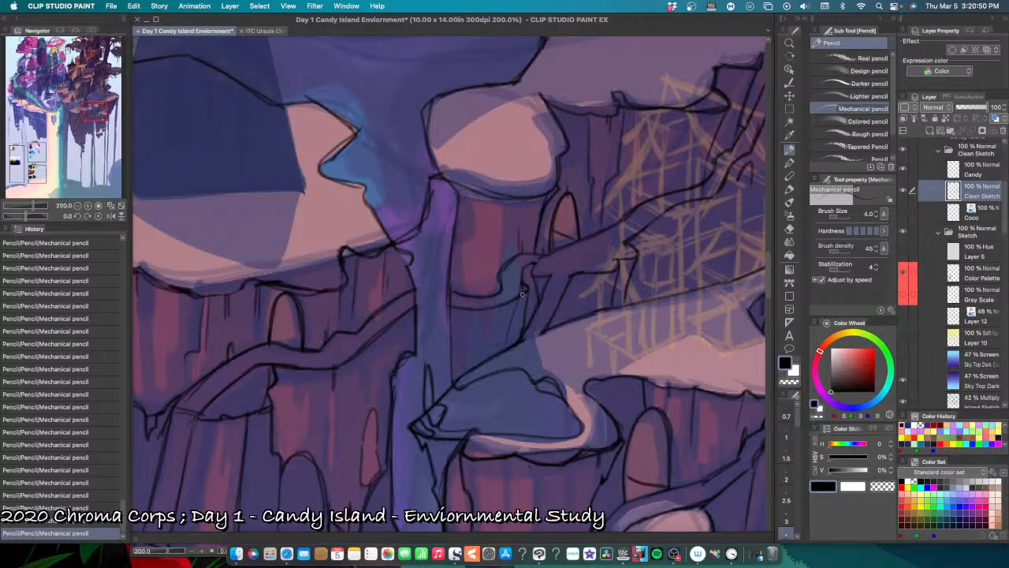
pyautogui.press('e')
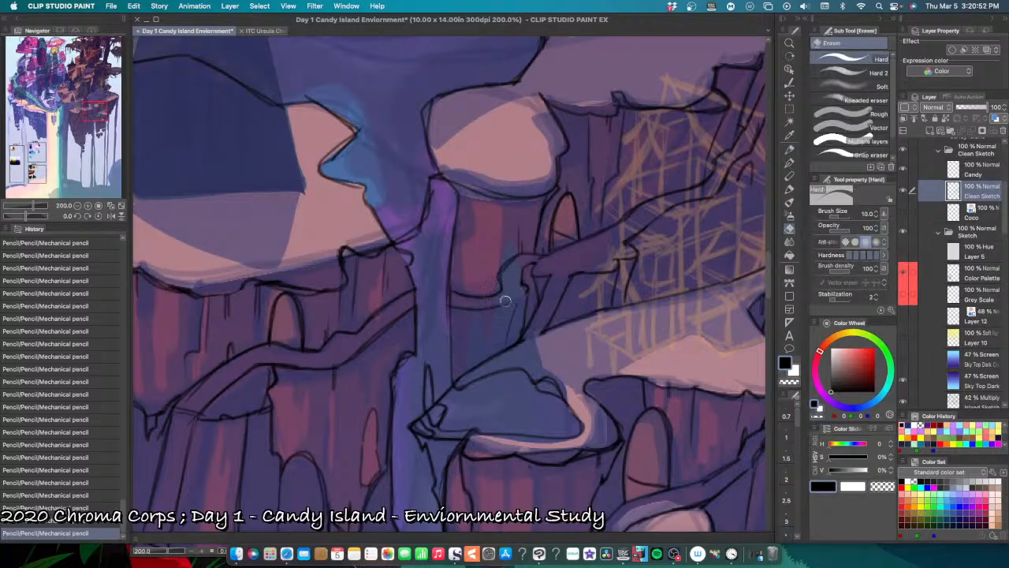
pyautogui.moveTo(518, 286); pyautogui.dragTo(535, 289)
pyautogui.press('p')
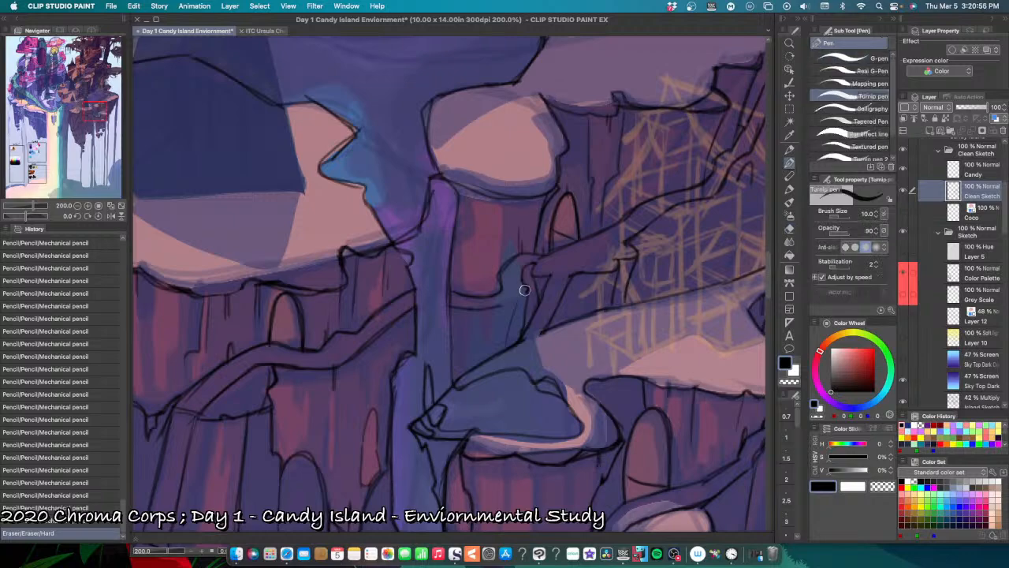
pyautogui.press('p')
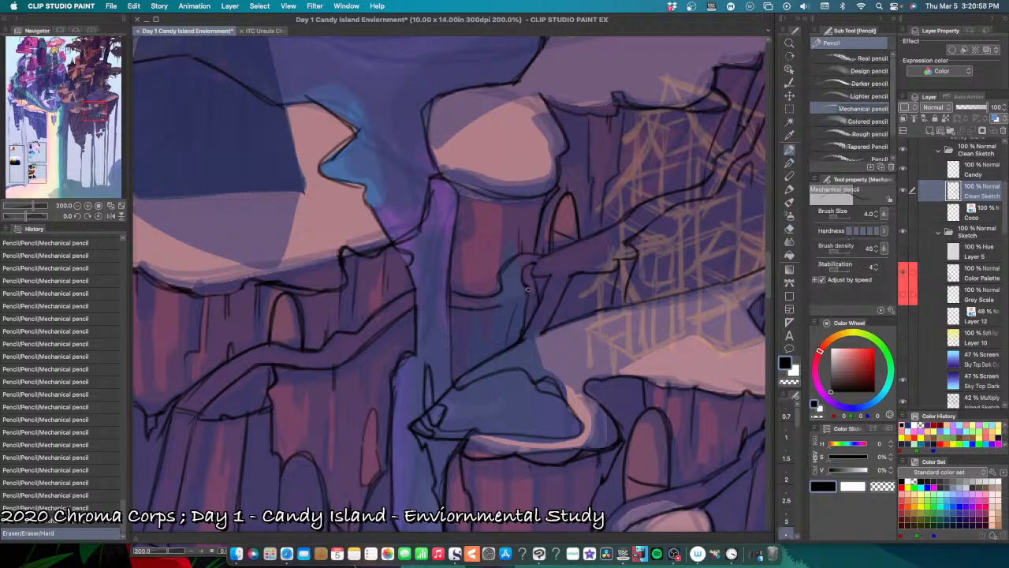
pyautogui.moveTo(512, 300); pyautogui.dragTo(524, 295)
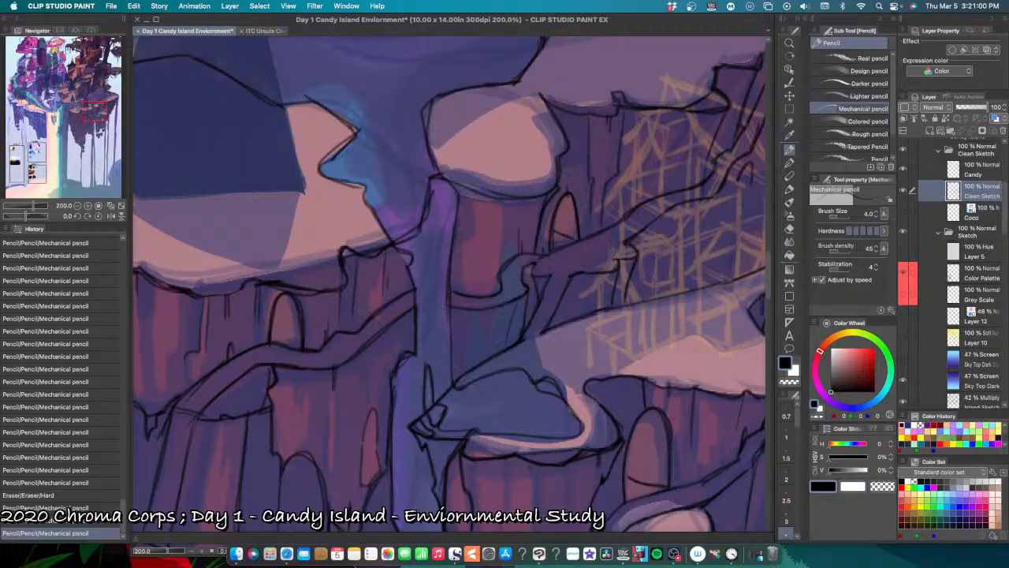
# Step: Pencil the ledge line at the base of the round snow-capped pillar beside the waterfall, undoing misplaced strokes
pyautogui.press('super+minus')
pyautogui.press('super+minus')
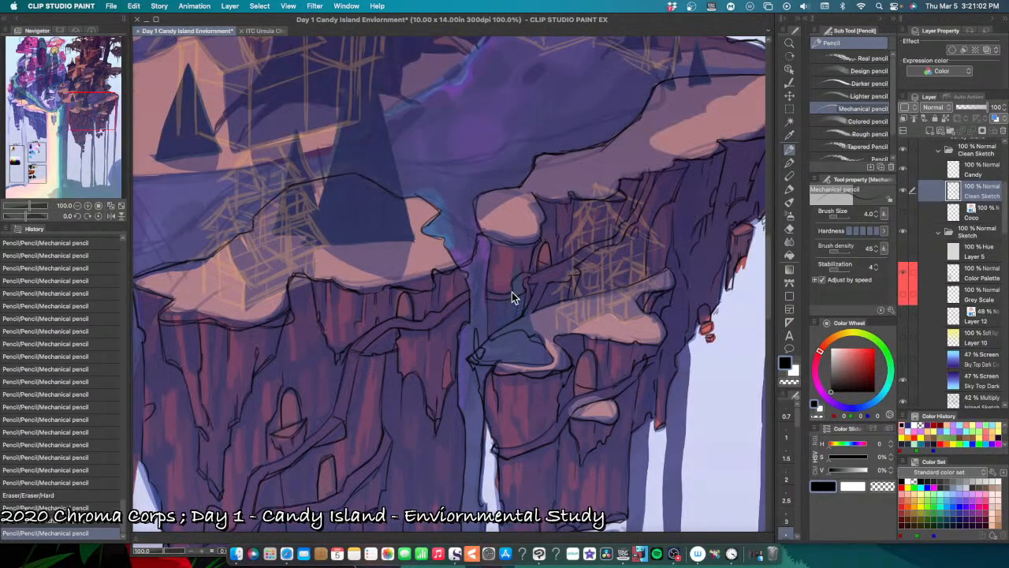
pyautogui.press('super+plus')
pyautogui.press('super+plus')
pyautogui.moveTo(471, 296); pyautogui.dragTo(484, 303)
pyautogui.press('super+z')
pyautogui.press('super+z')
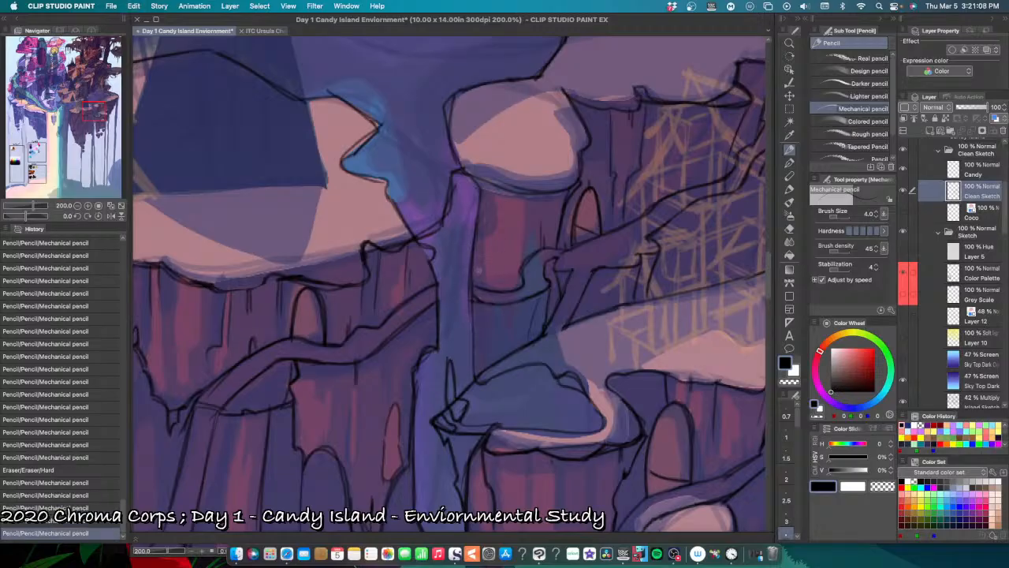
# Step: Undo the last pencil strokes and pencil vertical crack lines on the cliff face beneath the ledge beside the waterfall
pyautogui.press('super+z')
pyautogui.press('super+z')
pyautogui.moveTo(478, 298)
pyautogui.mouseDown()
pyautogui.moveTo(505, 320)
pyautogui.moveTo(490, 347)
pyautogui.mouseUp()
pyautogui.press('super+z')
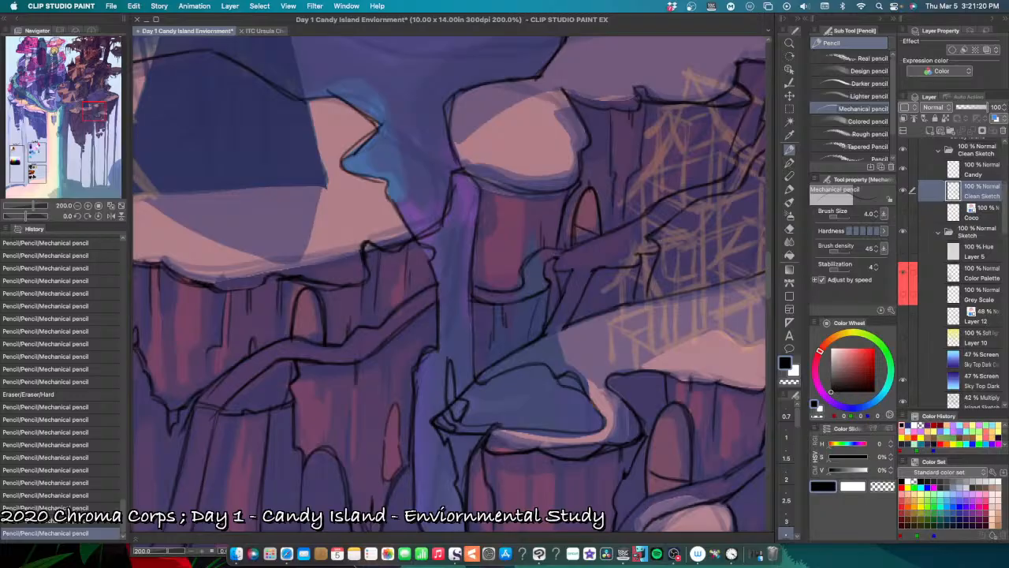
pyautogui.scroll(-1, 569, 327)
pyautogui.scroll(1, 529, 339)
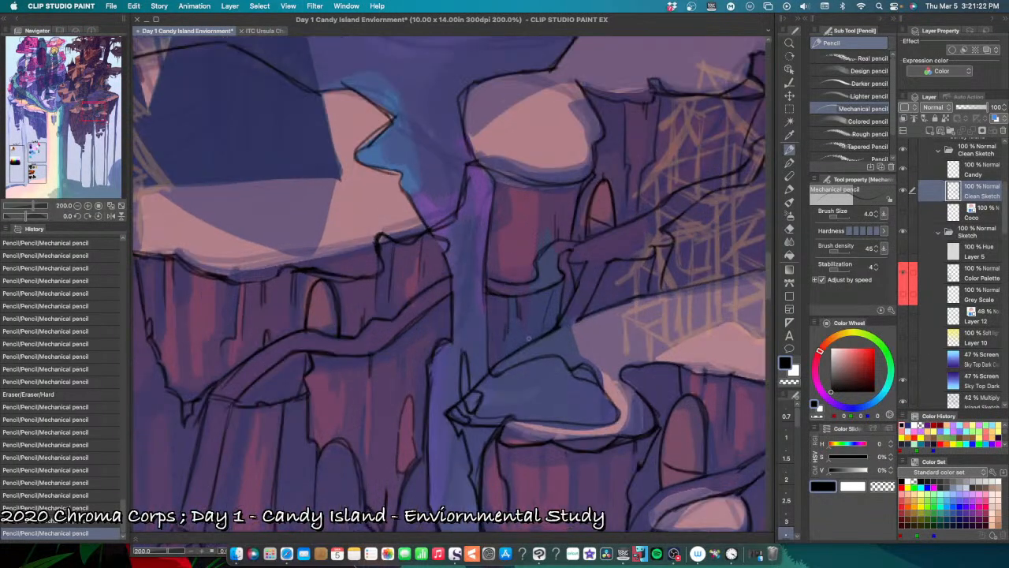
# Step: Add short pencil crack marks low on the cliff face between the waterfall and the path, just above the pond, undoing misplaced marks
pyautogui.click(525, 333)
pyautogui.press('super+z')
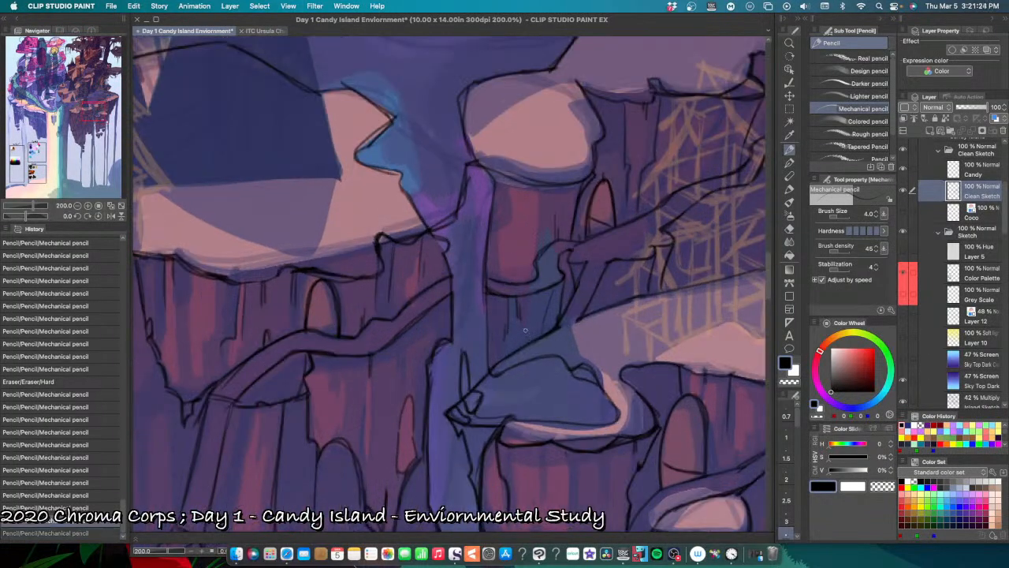
pyautogui.click(525, 330)
pyautogui.press('super+z')
pyautogui.click(531, 332)
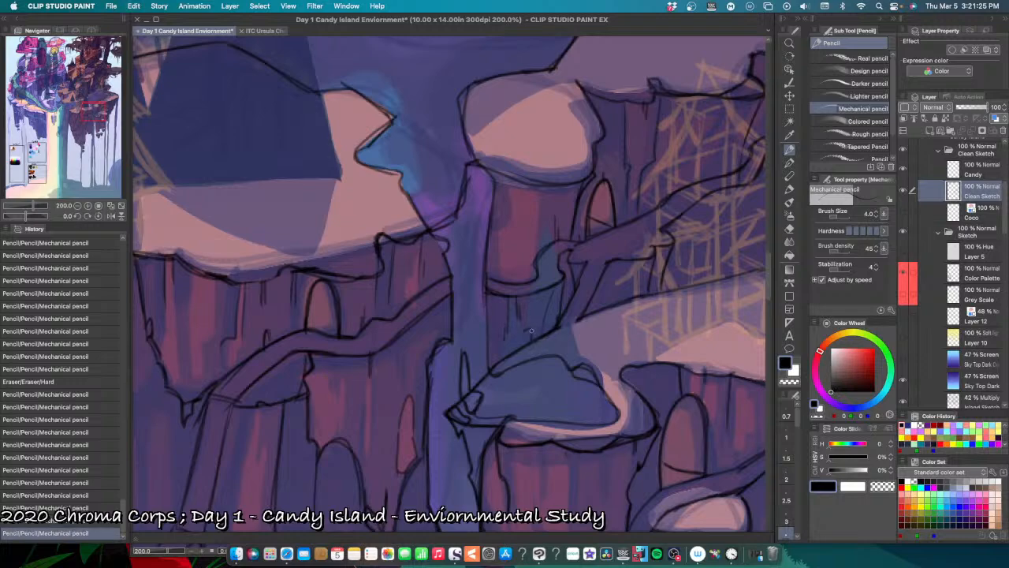
pyautogui.click(533, 336)
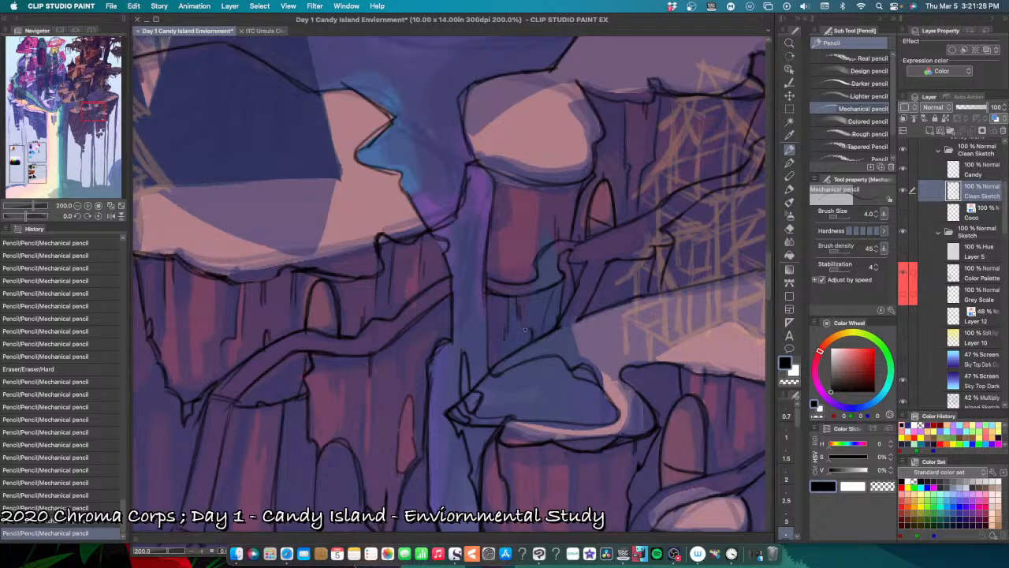
pyautogui.click(524, 328)
pyautogui.press('super+z')
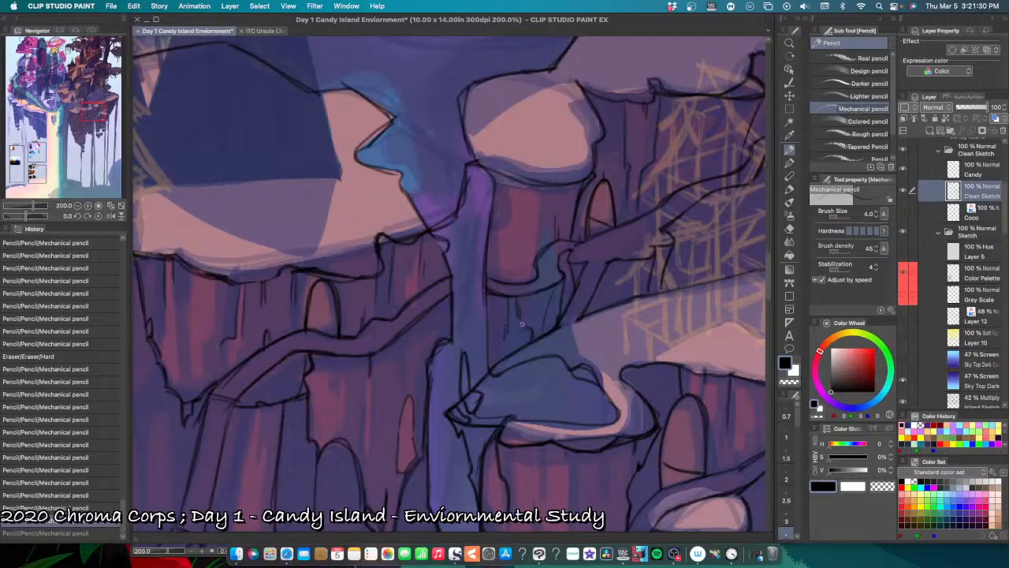
pyautogui.click(522, 322)
pyautogui.press('super+z')
pyautogui.click(525, 313)
pyautogui.press('super+z')
pyautogui.click(530, 337)
pyautogui.moveTo(499, 340); pyautogui.dragTo(500, 361)
pyautogui.press('super+z')
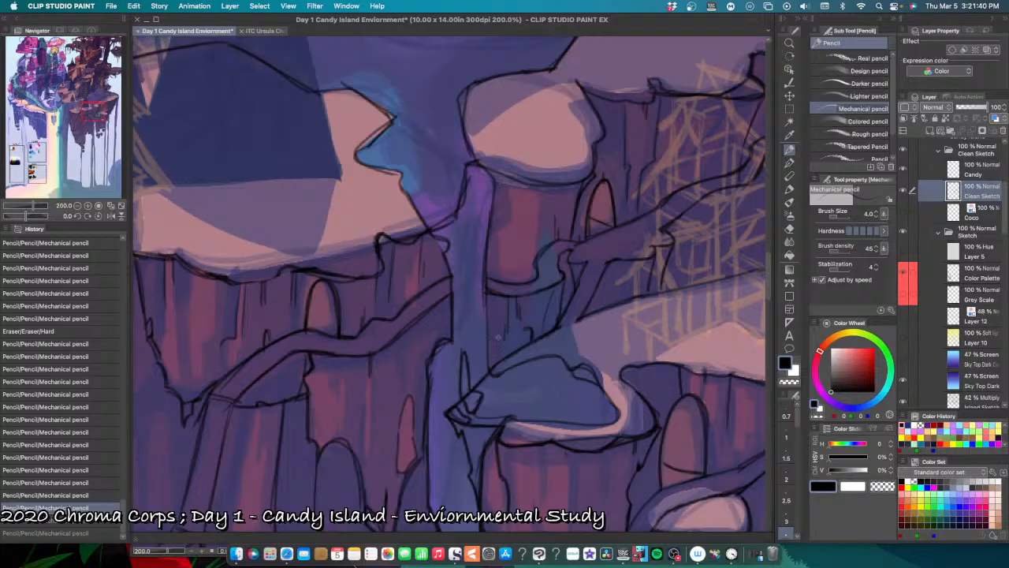
pyautogui.press('super+minus')
pyautogui.press('super+minus')
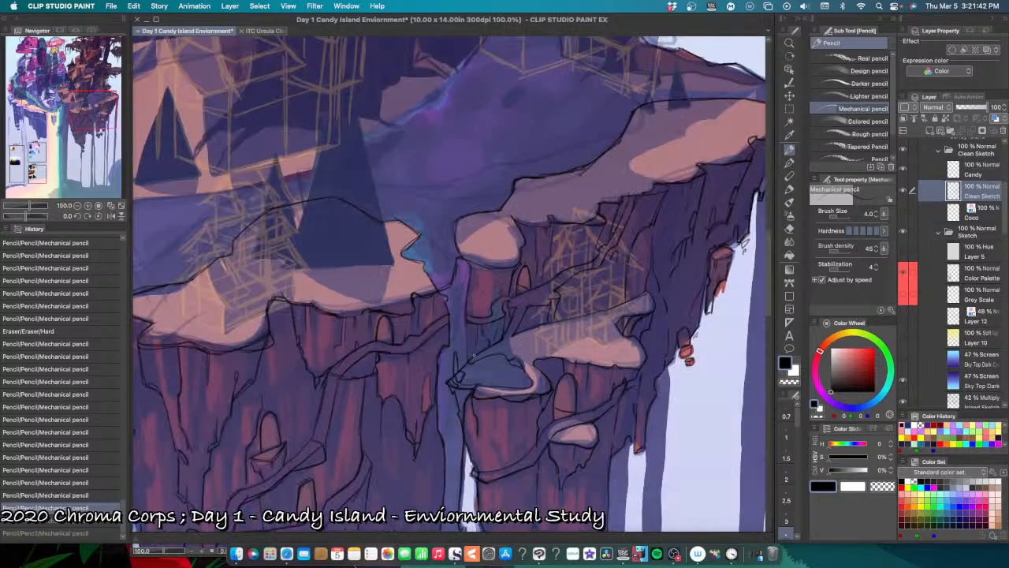
pyautogui.press('super+plus')
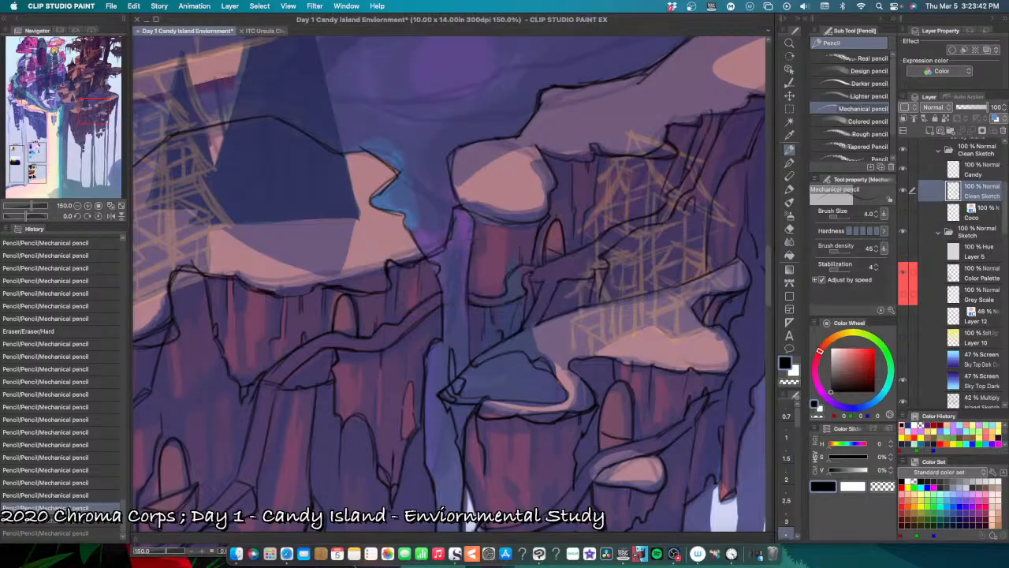
# Step: Pencil the rough inner crack line down the pond pillar's waterfall side, from the rim to the path, undoing misplaced strokes
pyautogui.moveTo(561, 458); pyautogui.dragTo(456, 428)
pyautogui.moveTo(461, 473); pyautogui.dragTo(510, 408)
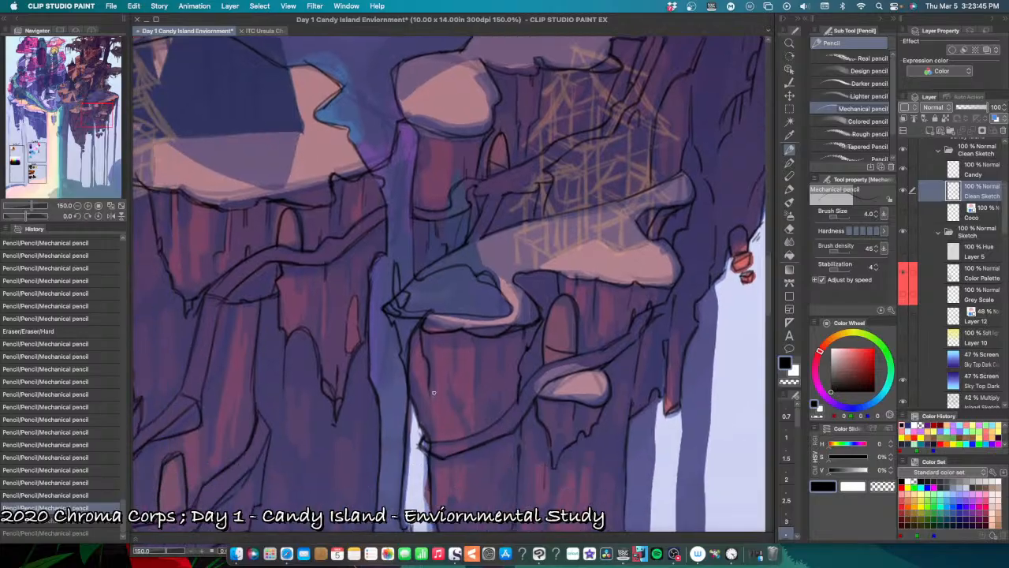
pyautogui.moveTo(409, 363); pyautogui.dragTo(419, 382)
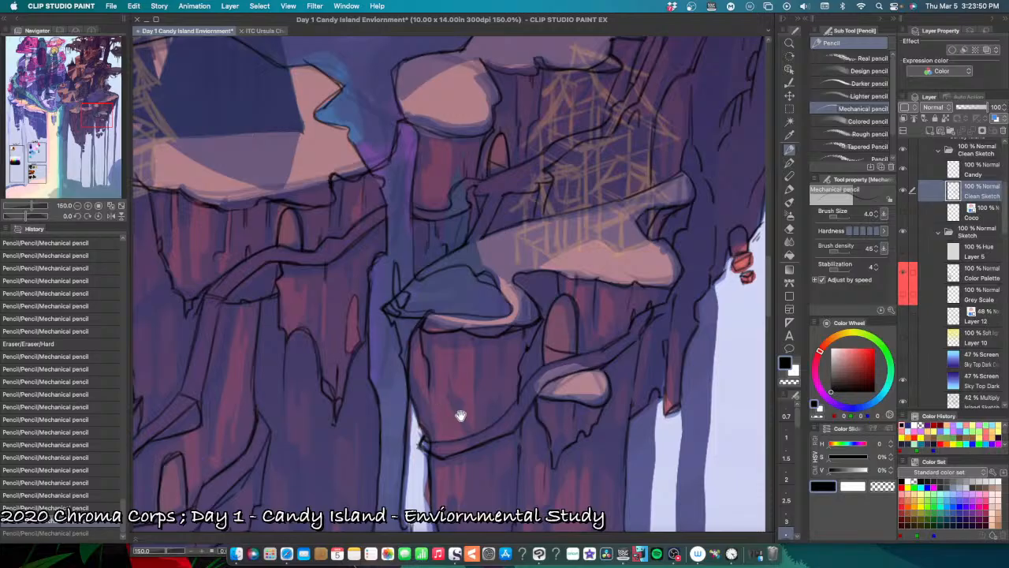
pyautogui.moveTo(460, 413); pyautogui.dragTo(453, 360)
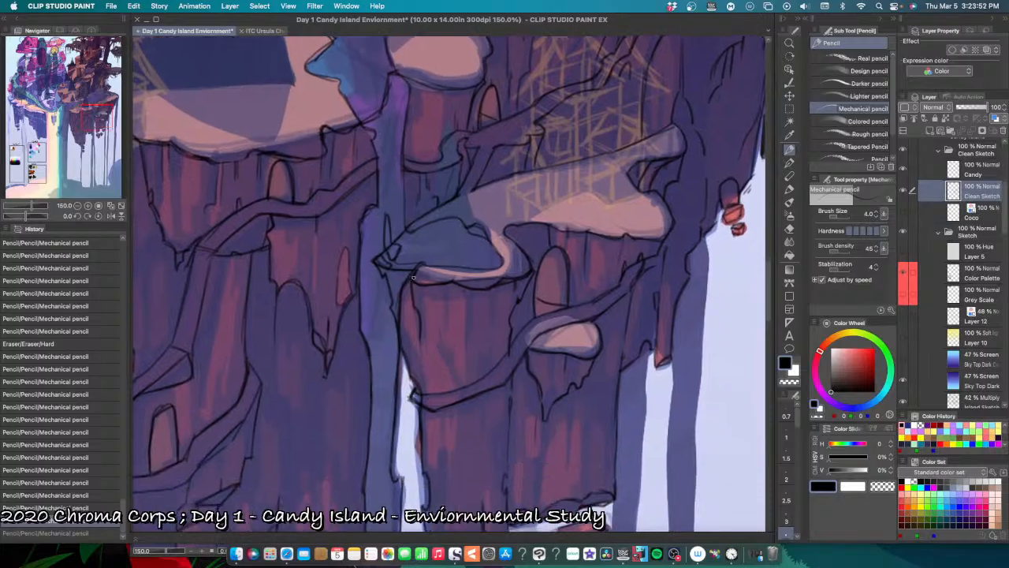
pyautogui.moveTo(413, 278); pyautogui.dragTo(429, 383)
pyautogui.press('super+z')
pyautogui.press('super+z')
pyautogui.press('super+z')
pyautogui.moveTo(420, 347)
pyautogui.mouseDown()
pyautogui.moveTo(424, 391)
pyautogui.moveTo(421, 348)
pyautogui.moveTo(427, 445)
pyautogui.mouseUp()
# Step: Pencil short crack marks in the middle of the pond pillar's face above the path, undoing misplaced marks
pyautogui.press('super+z')
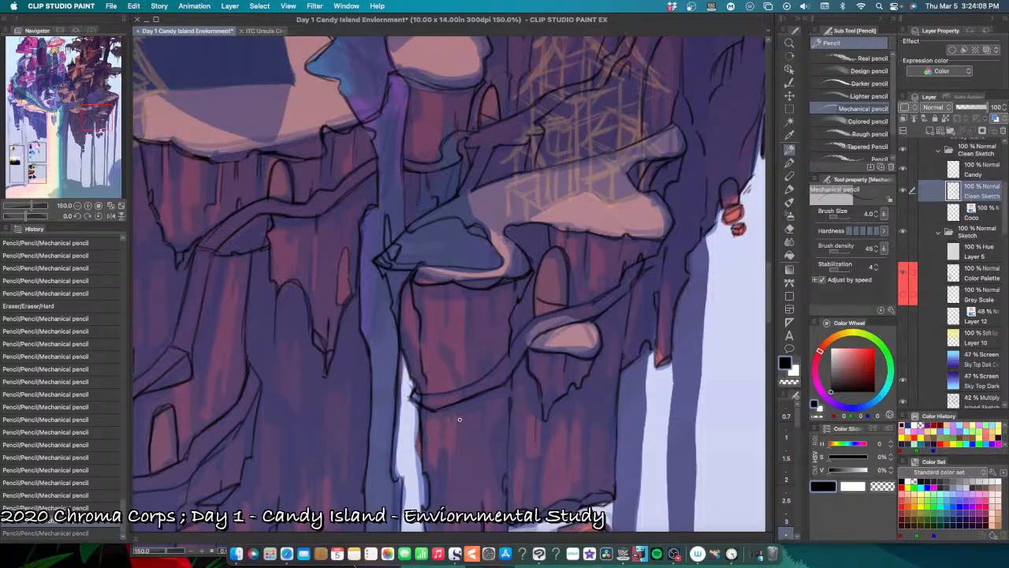
pyautogui.moveTo(459, 406); pyautogui.dragTo(456, 433)
pyautogui.press('super+z')
pyautogui.moveTo(463, 339); pyautogui.dragTo(464, 351)
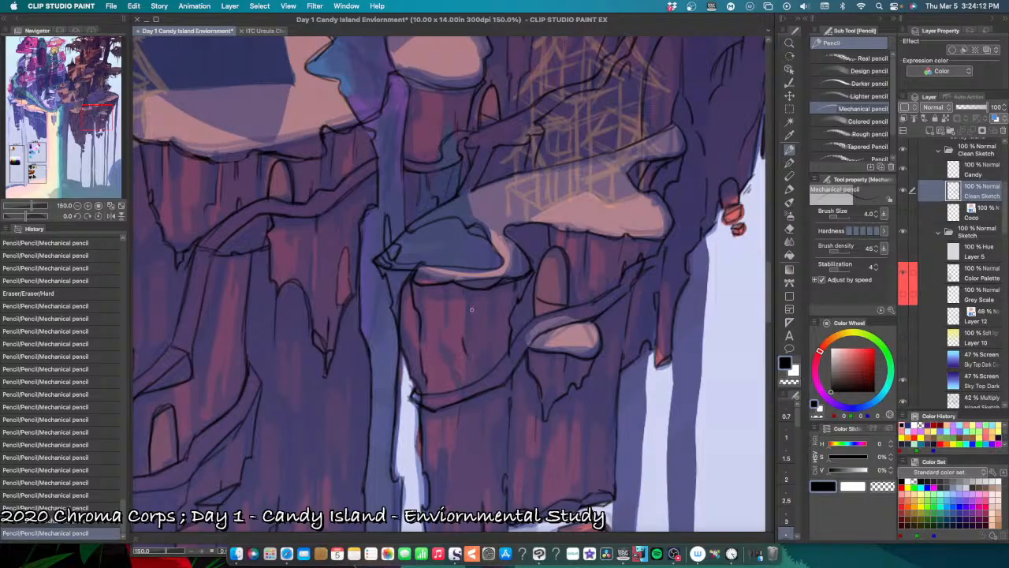
pyautogui.press('super+z')
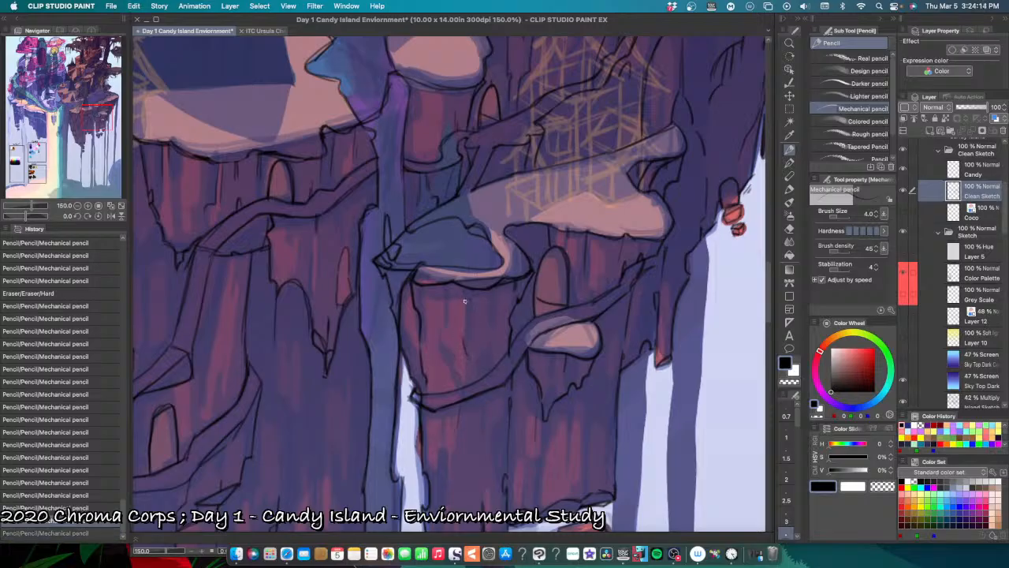
pyautogui.moveTo(468, 298); pyautogui.dragTo(466, 314)
pyautogui.press('super+z')
pyautogui.press('super+minus')
pyautogui.press('super+minus')
pyautogui.press('super+minus')
pyautogui.press('super+plus')
pyautogui.press('super+plus')
pyautogui.press('super+plus')
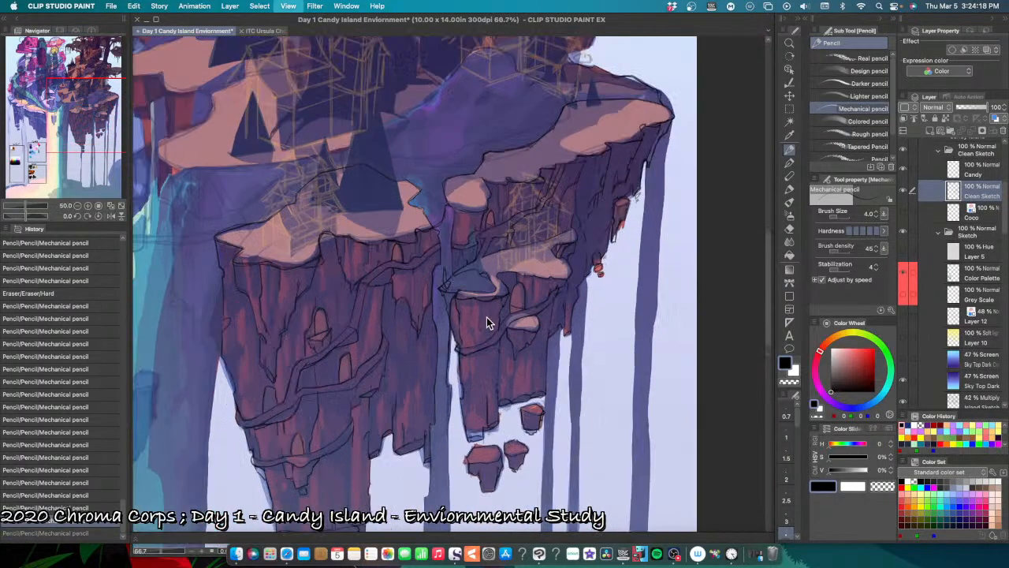
# Step: Pencil thin vertical crack lines running down from the pond pillar's rim, undoing the misplaced short strokes
pyautogui.moveTo(477, 290)
pyautogui.mouseDown()
pyautogui.moveTo(472, 327)
pyautogui.moveTo(492, 330)
pyautogui.moveTo(491, 350)
pyautogui.mouseUp()
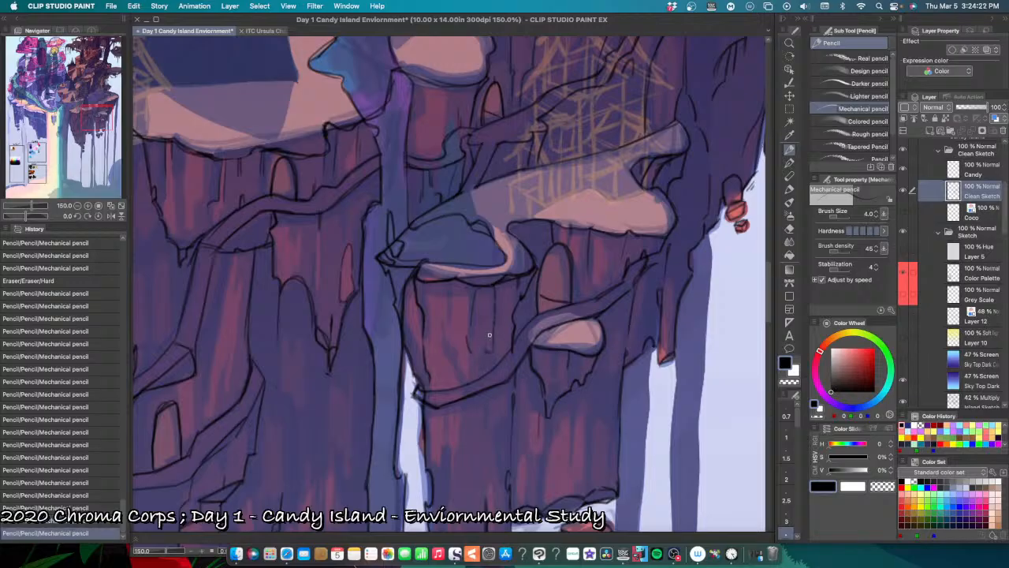
pyautogui.moveTo(477, 290); pyautogui.dragTo(477, 297)
pyautogui.moveTo(475, 286); pyautogui.dragTo(473, 301)
pyautogui.press('super+z')
pyautogui.press('super+z')
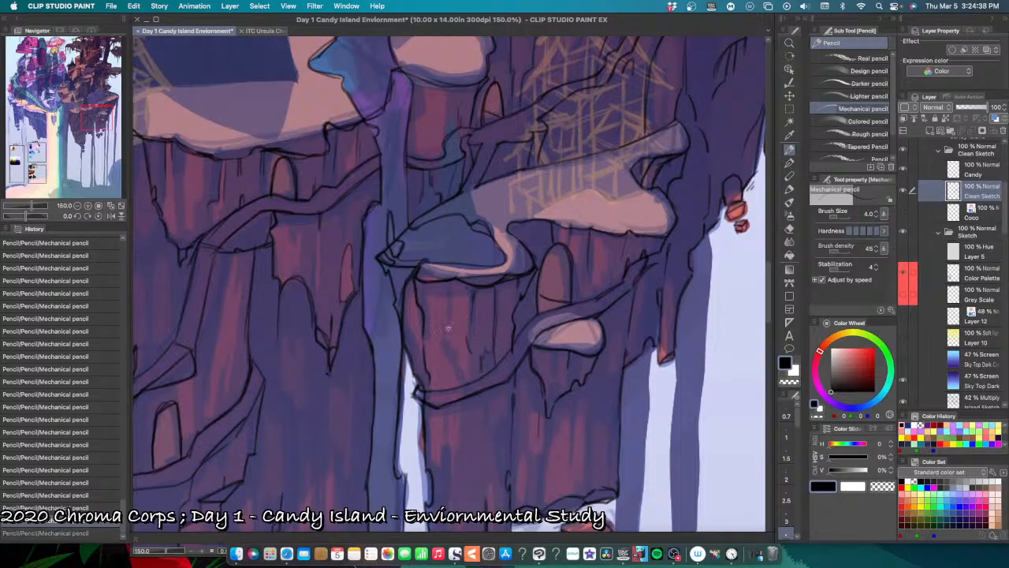
# Step: Pencil a small chipped-rock mark at the centre of the pond pillar's face, undoing misplaced marks
pyautogui.click(451, 343)
pyautogui.press('super+z')
pyautogui.click(448, 341)
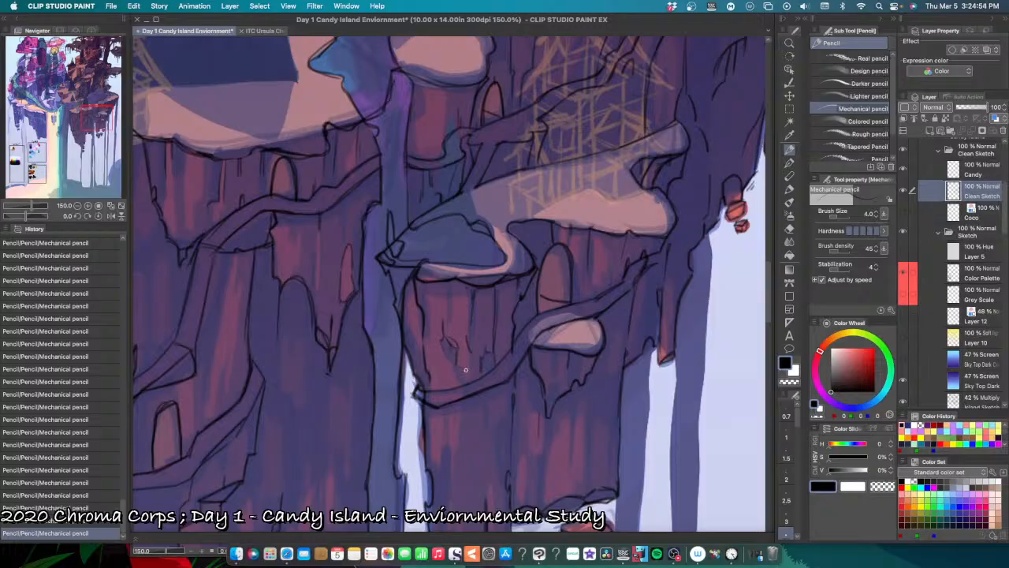
pyautogui.press('super+z')
pyautogui.scroll(-2, 480, 407)
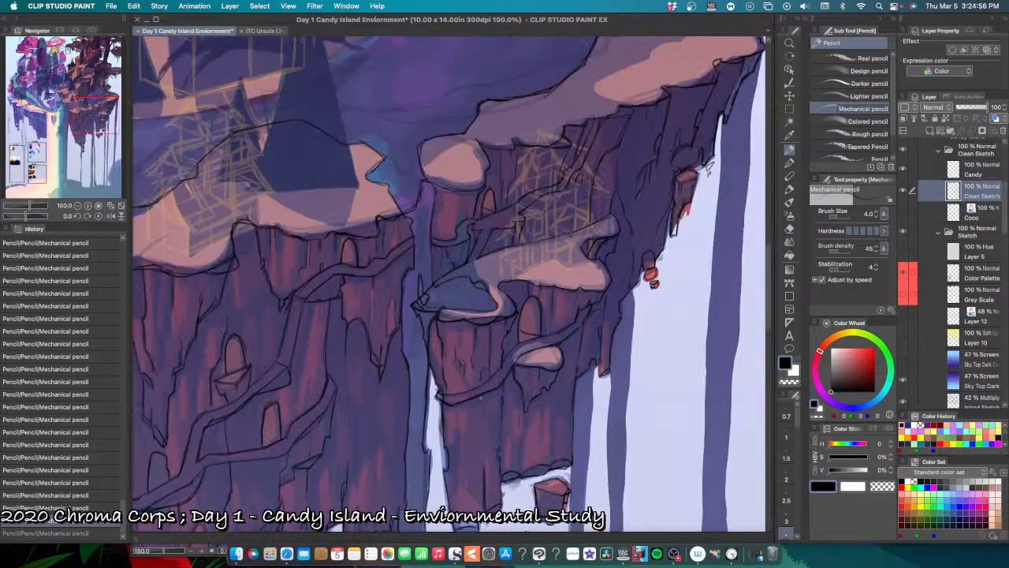
pyautogui.scroll(-1, 480, 398)
pyautogui.scroll(2, 473, 410)
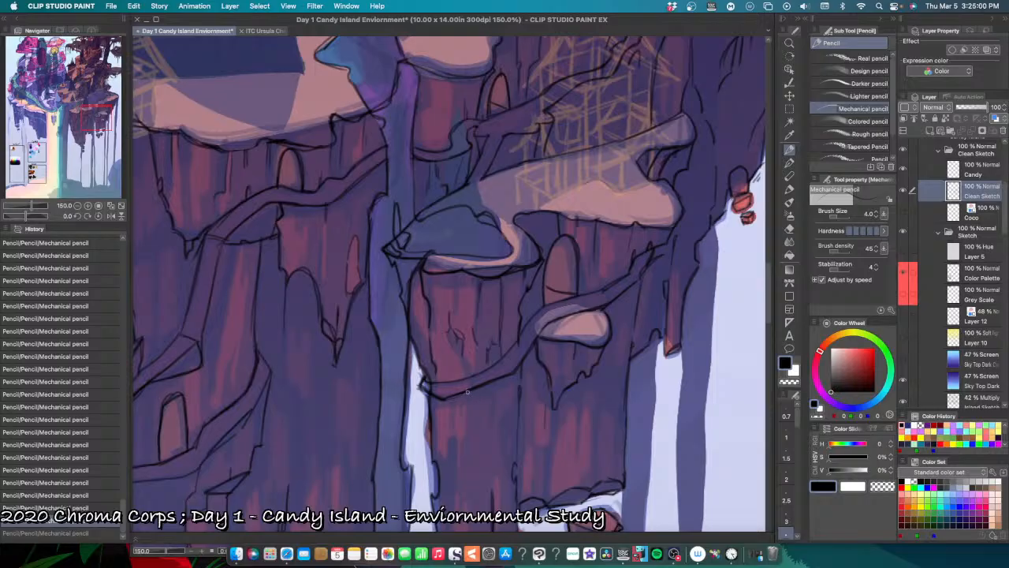
# Step: Pencil a small chipped-rock mark on the pond pillar just below the path and a long narrow crack near the pillar's foot
pyautogui.moveTo(468, 391); pyautogui.dragTo(470, 397)
pyautogui.moveTo(514, 417); pyautogui.dragTo(513, 344)
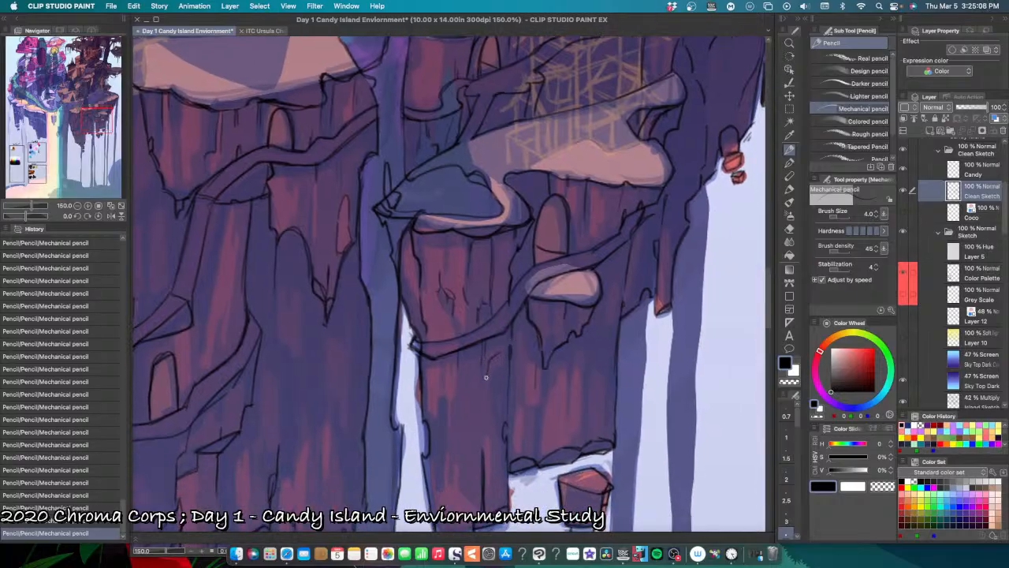
pyautogui.moveTo(499, 368)
pyautogui.mouseDown()
pyautogui.moveTo(488, 376)
pyautogui.moveTo(505, 366)
pyautogui.moveTo(495, 359)
pyautogui.moveTo(496, 371)
pyautogui.mouseUp()
pyautogui.press('super+z')
pyautogui.press('super+z')
pyautogui.moveTo(523, 337); pyautogui.dragTo(534, 260)
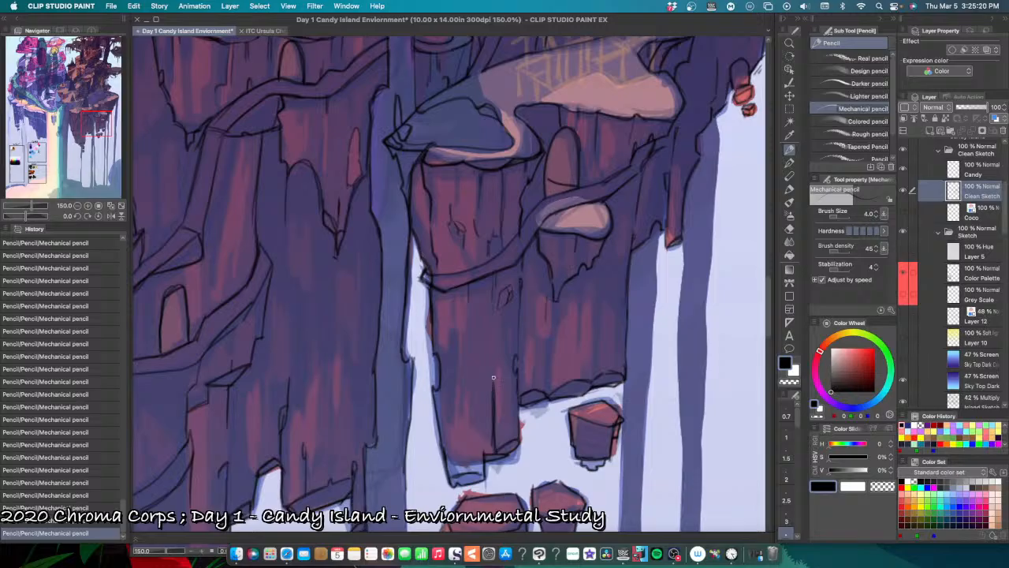
pyautogui.moveTo(494, 379)
pyautogui.mouseDown()
pyautogui.moveTo(497, 433)
pyautogui.moveTo(499, 438)
pyautogui.mouseUp()
pyautogui.scroll(2, 541, 355)
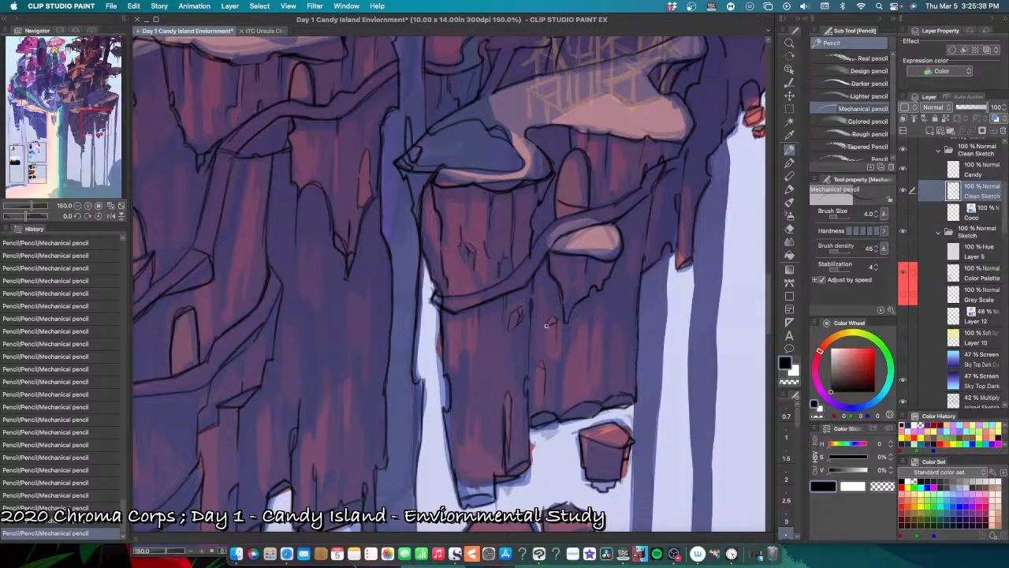
# Step: Pencil chipped-rock marks and vertical cracks on the rear pillar beneath the small snowy ledge, undoing misplaced strokes
pyautogui.moveTo(558, 323)
pyautogui.mouseDown()
pyautogui.moveTo(554, 337)
pyautogui.moveTo(562, 325)
pyautogui.mouseUp()
pyautogui.press('super+z')
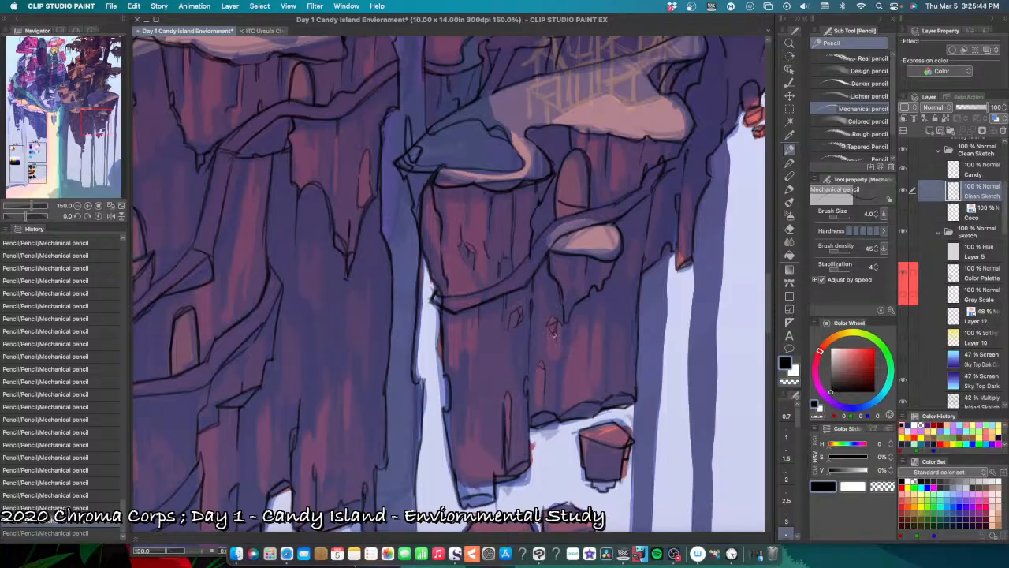
pyautogui.moveTo(561, 328); pyautogui.dragTo(559, 340)
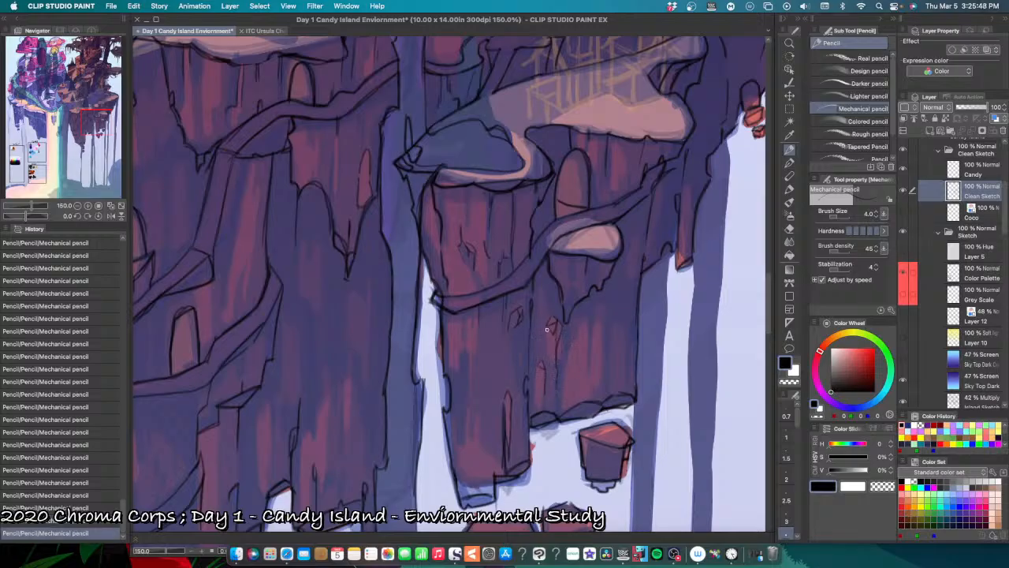
pyautogui.press('super+z')
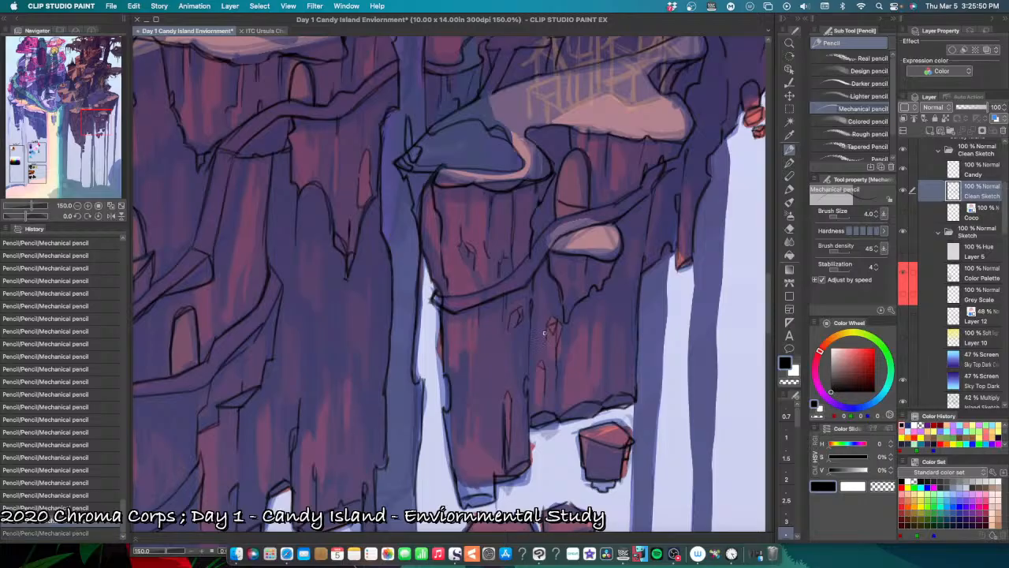
pyautogui.moveTo(544, 331); pyautogui.dragTo(546, 340)
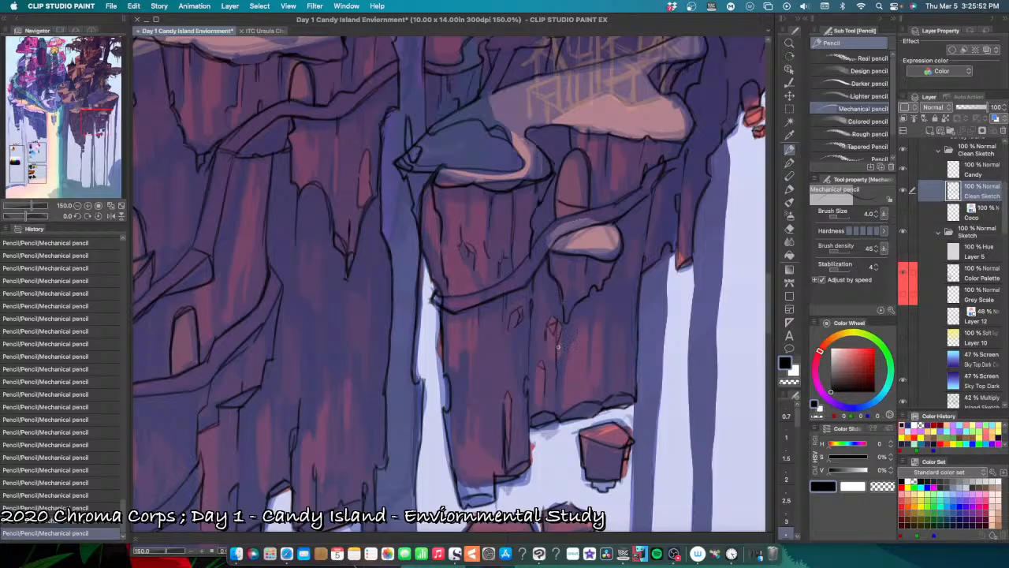
pyautogui.press('super+z')
pyautogui.moveTo(556, 344); pyautogui.dragTo(556, 394)
pyautogui.moveTo(592, 327); pyautogui.dragTo(592, 361)
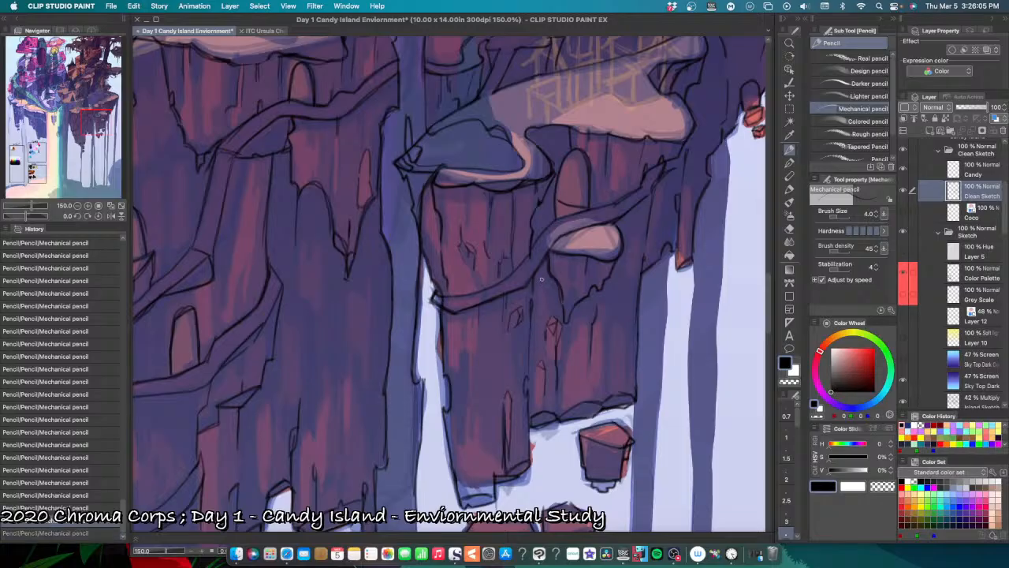
# Step: Pencil short crack lines between the path and the rock hanging under the small snowy ledge, undoing a misplaced stroke
pyautogui.moveTo(540, 281); pyautogui.dragTo(540, 293)
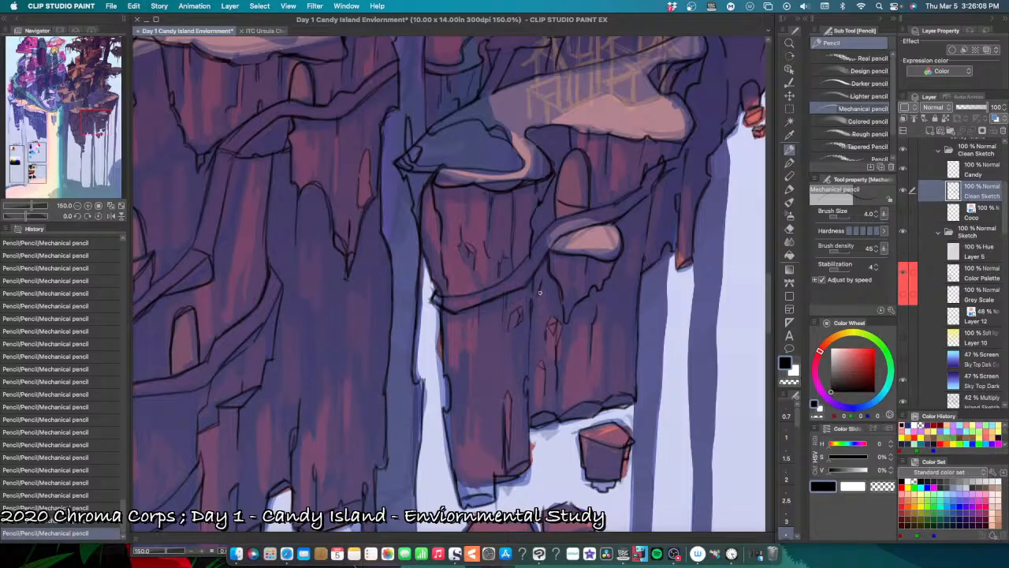
pyautogui.moveTo(537, 295); pyautogui.dragTo(536, 318)
pyautogui.press('super+z')
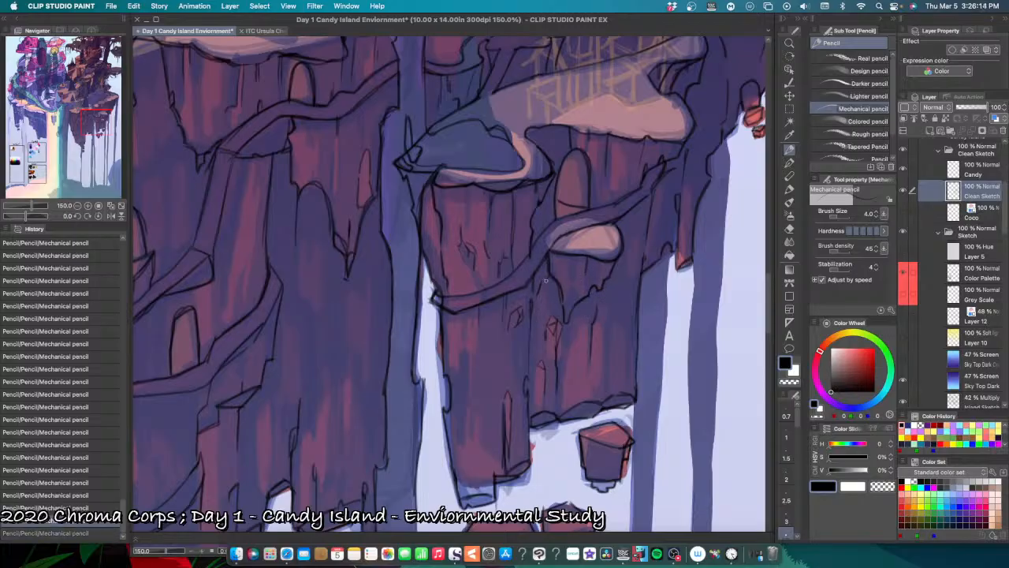
pyautogui.moveTo(544, 292); pyautogui.dragTo(546, 303)
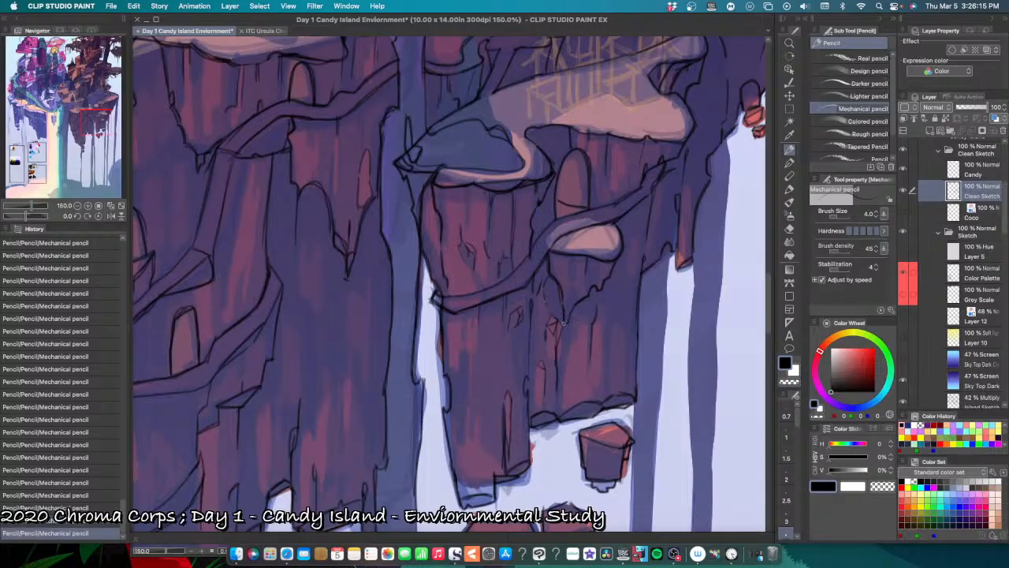
pyautogui.moveTo(554, 293); pyautogui.dragTo(551, 273)
pyautogui.scroll(-5, 600, 309)
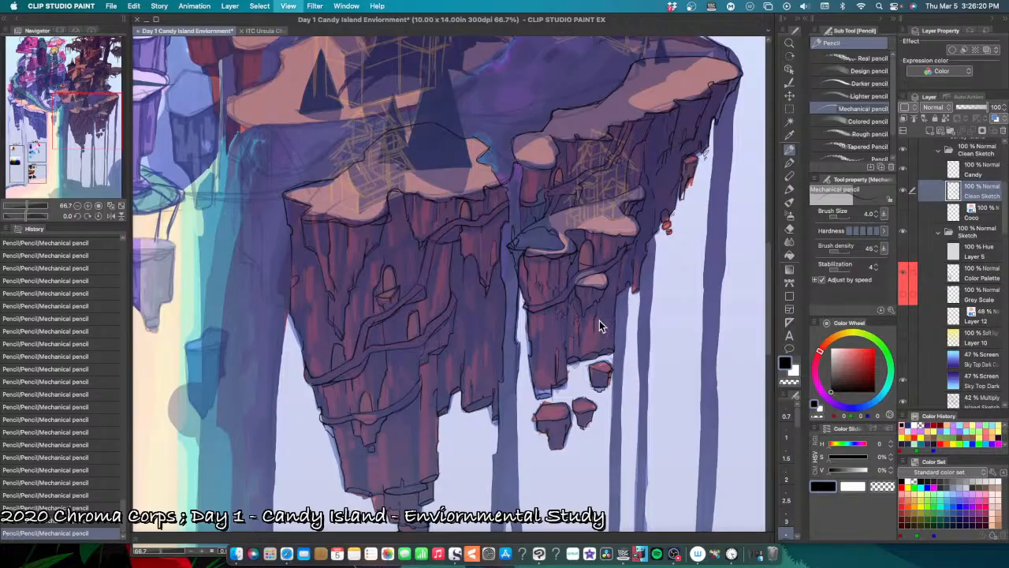
pyautogui.scroll(2, 597, 315)
pyautogui.scroll(2, 587, 294)
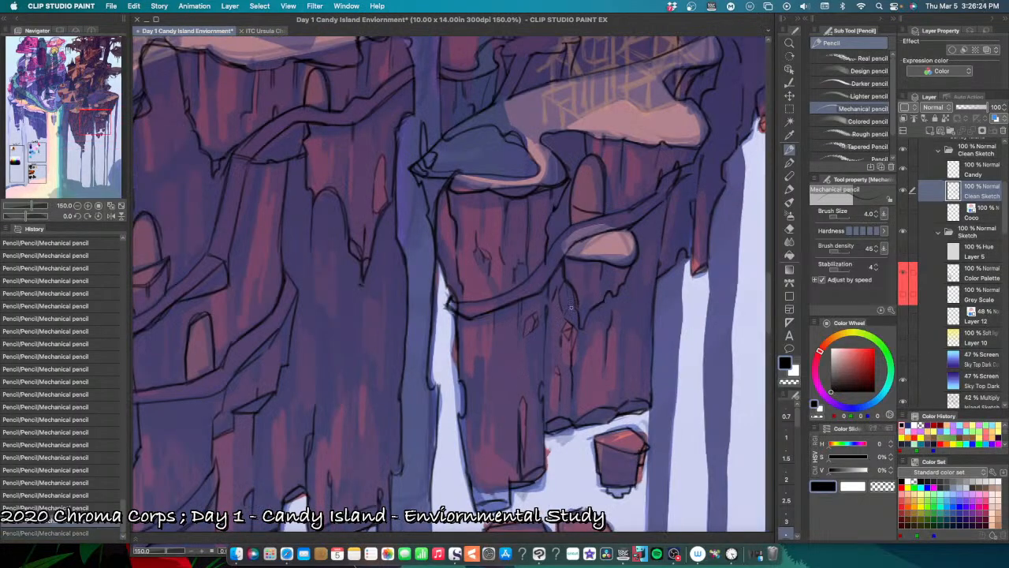
# Step: Rework the curved crack beside the rock hanging under the small snowy ledge, undoing and redoing strokes to compare them
pyautogui.moveTo(563, 302); pyautogui.dragTo(561, 298)
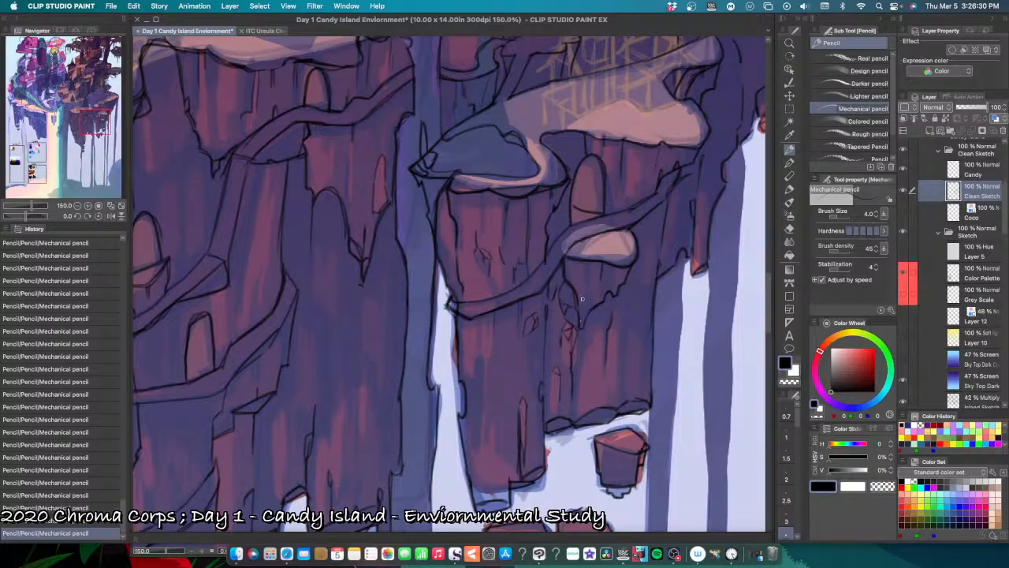
pyautogui.press('super+z')
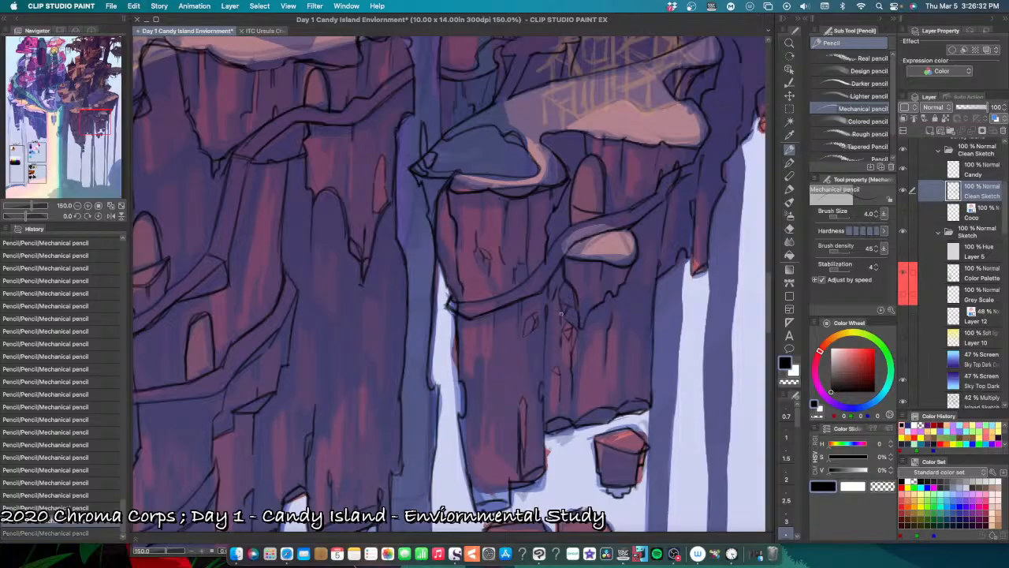
pyautogui.press('super+z')
pyautogui.press('super+y')
pyautogui.press('super+y')
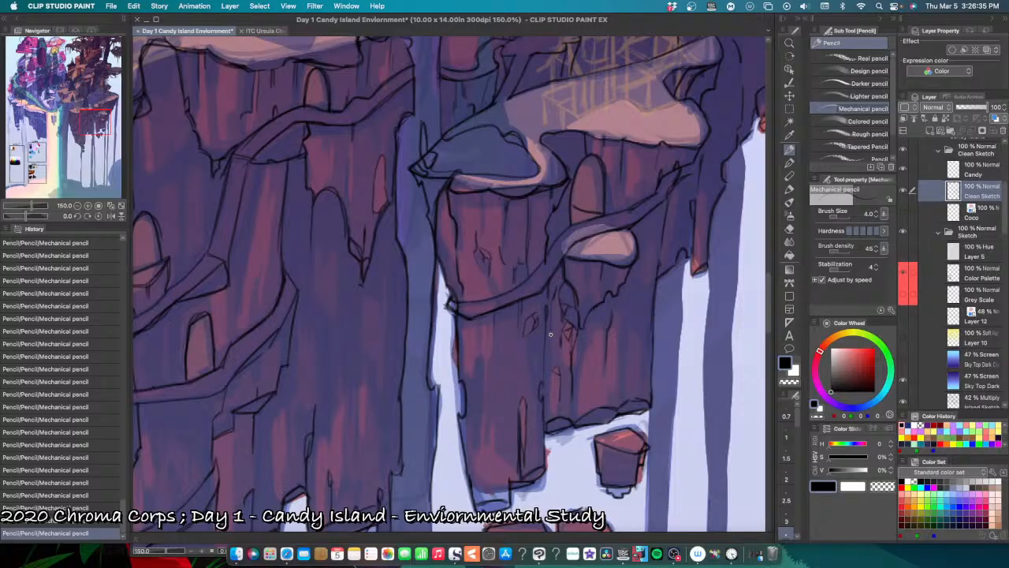
# Step: Pencil a crack line down the seam between the pond pillar and the rear pillar, just below the path
pyautogui.moveTo(554, 309); pyautogui.dragTo(551, 341)
pyautogui.press('super+minus')
pyautogui.press('super+minus')
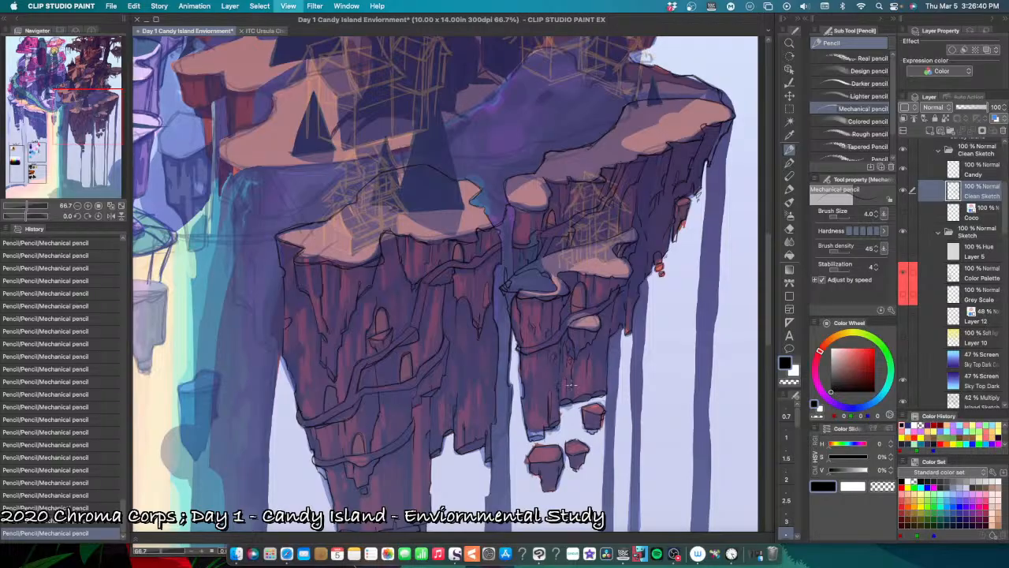
pyautogui.press('super+plus')
pyautogui.press('super+plus')
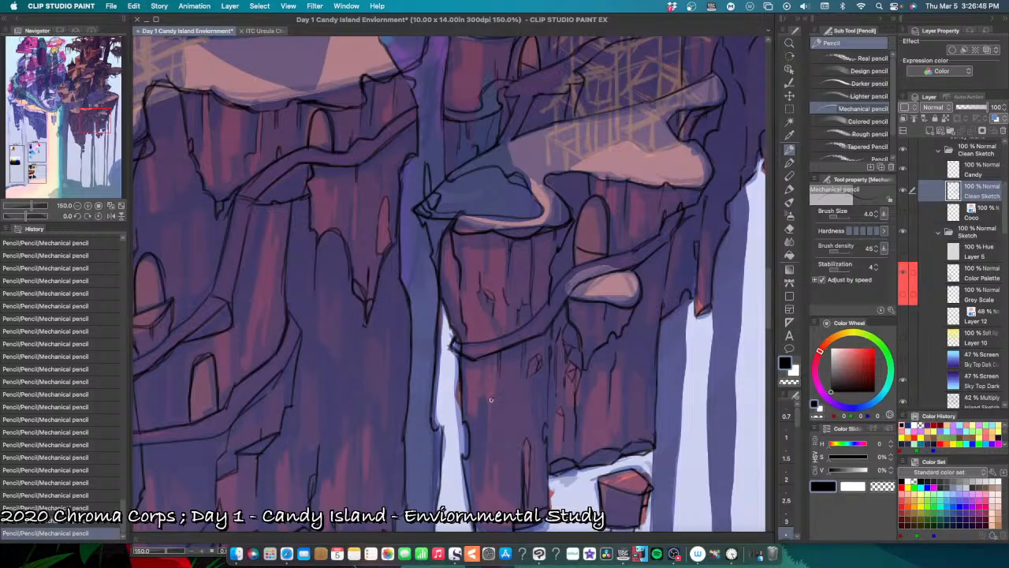
# Step: Undo the last marks and pencil a small crack on the pond pillar's face below the path, on the waterfall side
pyautogui.press('super+z')
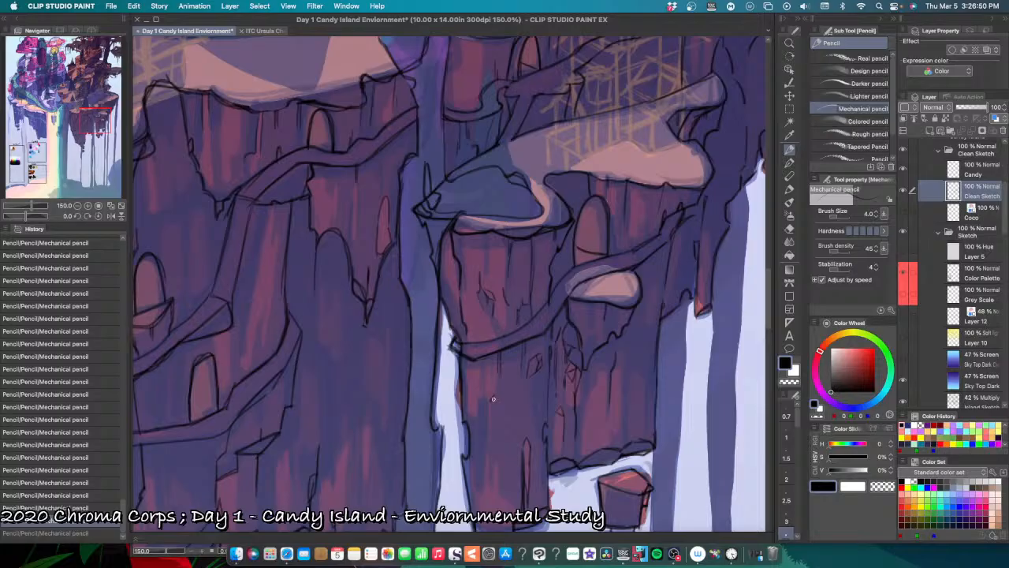
pyautogui.press('super+z')
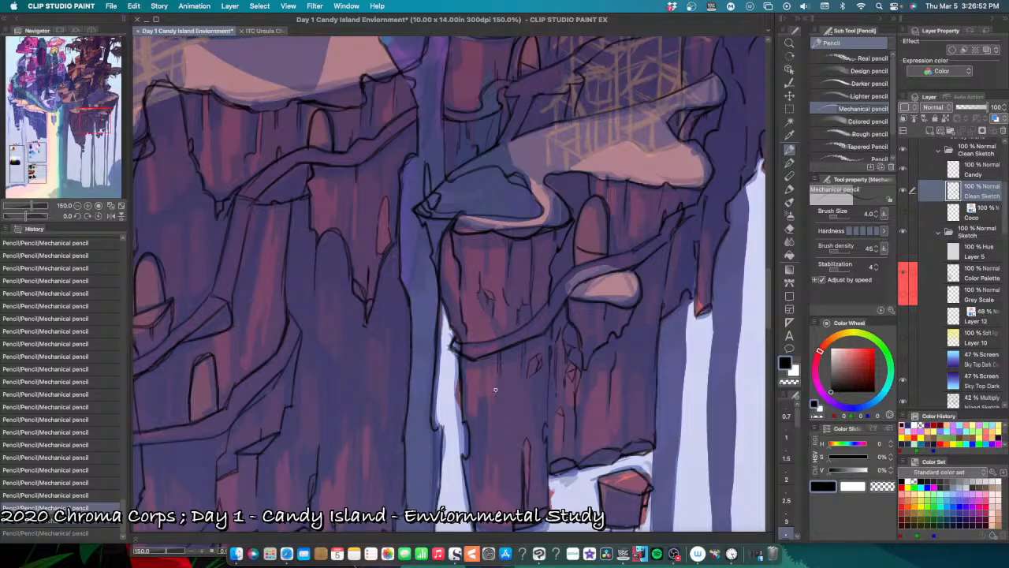
pyautogui.moveTo(496, 397)
pyautogui.mouseDown()
pyautogui.moveTo(489, 403)
pyautogui.moveTo(500, 377)
pyautogui.mouseUp()
pyautogui.press('super+z')
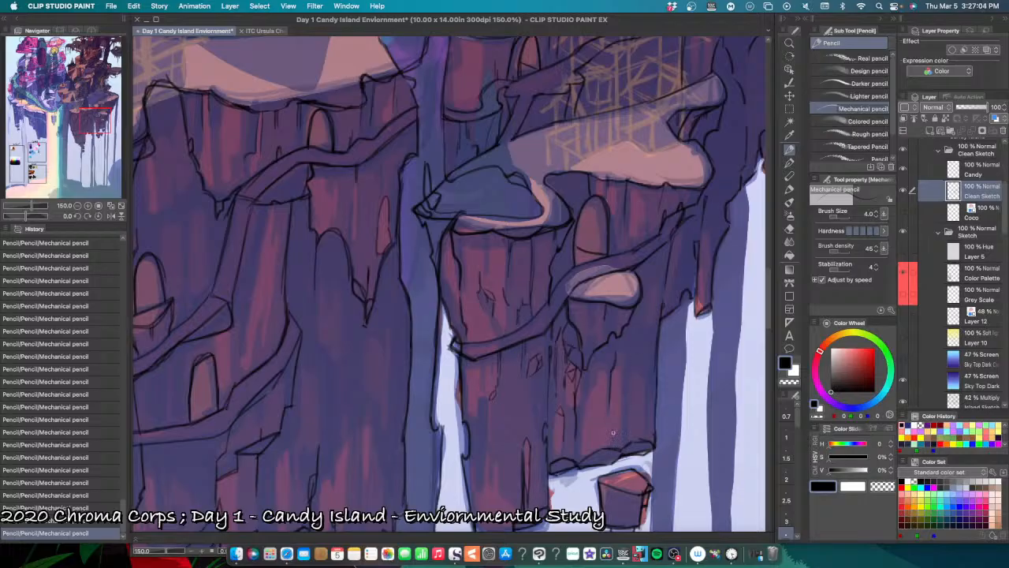
# Step: Pencil crack lines near the foot and along the outer edge of the rear pillar, undoing the misplaced marks
pyautogui.moveTo(614, 431); pyautogui.dragTo(620, 428)
pyautogui.press('super+z')
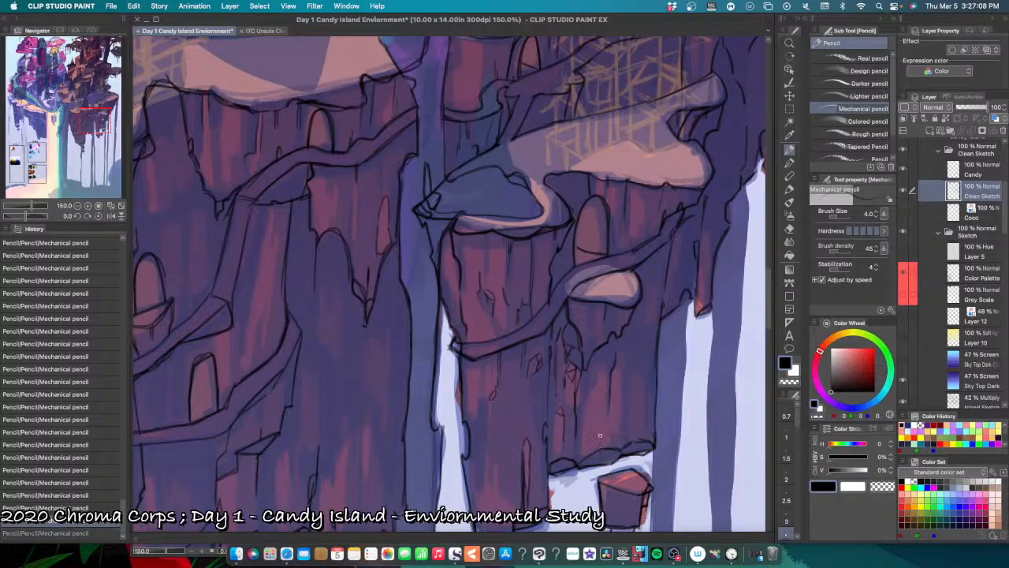
pyautogui.moveTo(600, 435); pyautogui.dragTo(601, 452)
pyautogui.press('super+z')
pyautogui.moveTo(647, 378); pyautogui.dragTo(644, 409)
pyautogui.moveTo(649, 371); pyautogui.dragTo(646, 407)
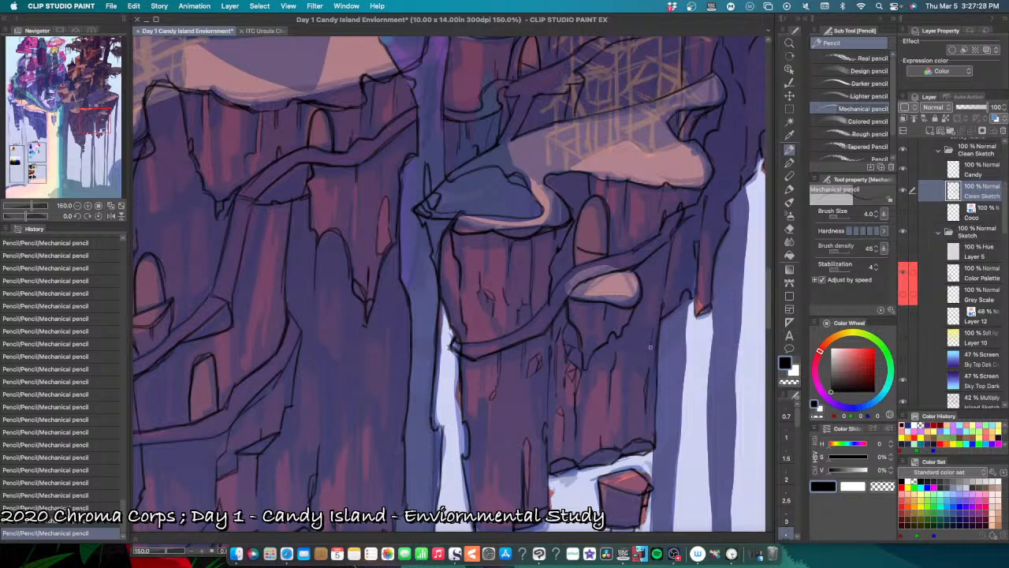
# Step: Pencil a faceted patch of broken rock at the foot of the pond pillar on the waterfall side, undoing the misplaced strokes
pyautogui.scroll(-1, 663, 399)
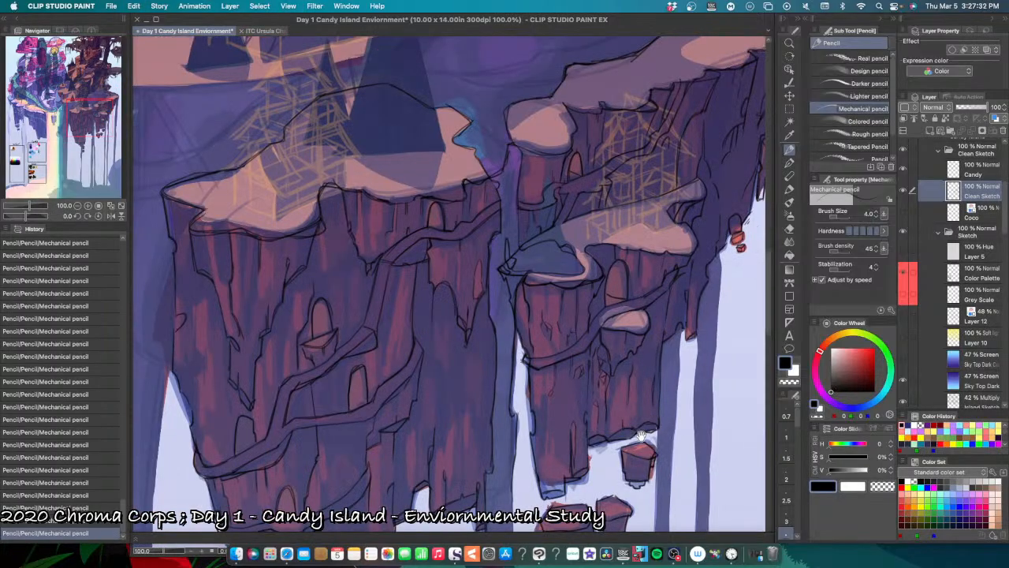
pyautogui.moveTo(660, 429); pyautogui.dragTo(664, 391)
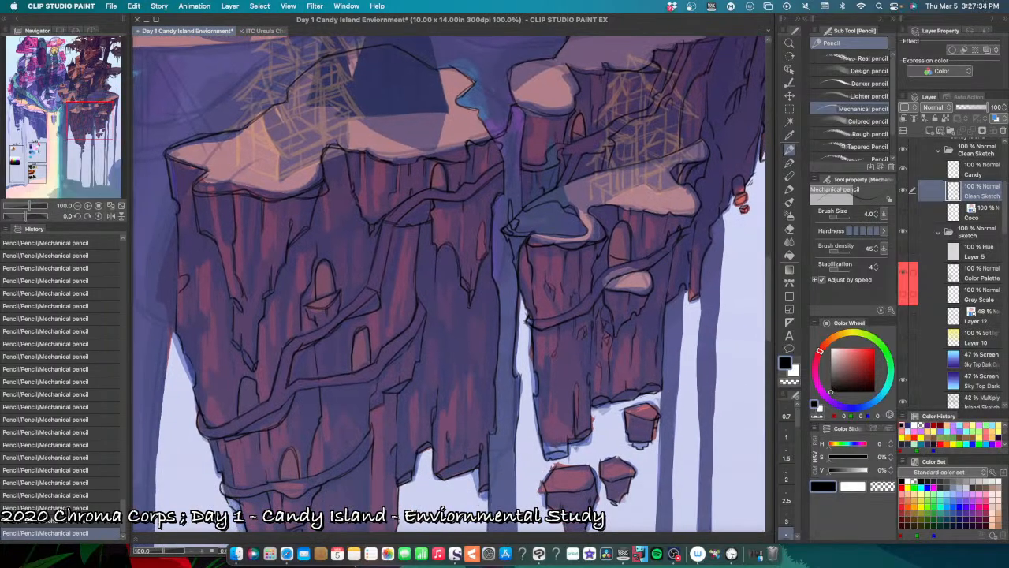
pyautogui.scroll(1, 571, 436)
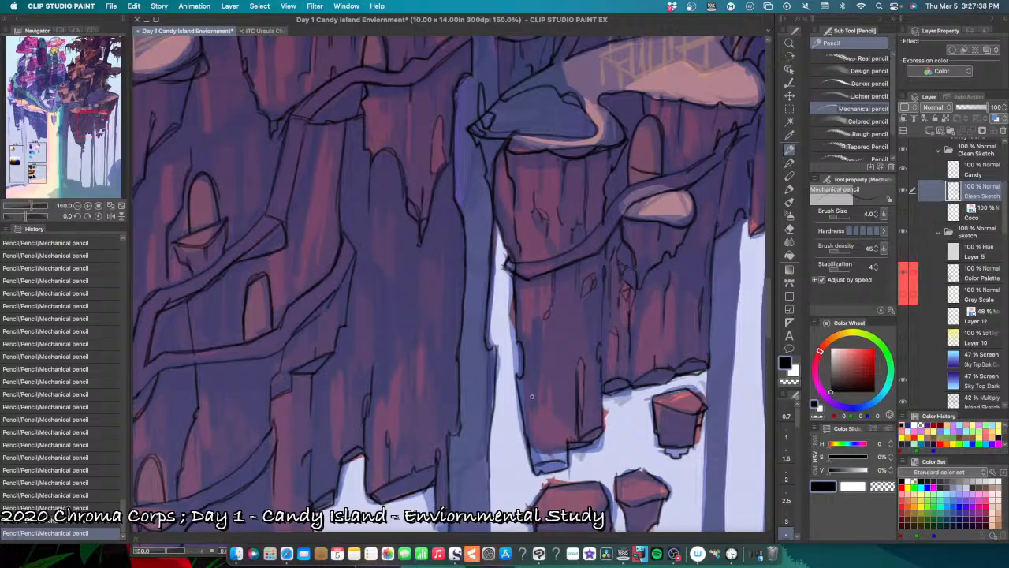
pyautogui.moveTo(525, 414)
pyautogui.mouseDown()
pyautogui.moveTo(537, 400)
pyautogui.moveTo(552, 407)
pyautogui.moveTo(576, 439)
pyautogui.moveTo(575, 424)
pyautogui.moveTo(575, 441)
pyautogui.mouseUp()
pyautogui.moveTo(540, 424); pyautogui.dragTo(532, 443)
pyautogui.press('super+z')
pyautogui.moveTo(533, 437)
pyautogui.mouseDown()
pyautogui.moveTo(545, 430)
pyautogui.moveTo(541, 438)
pyautogui.mouseUp()
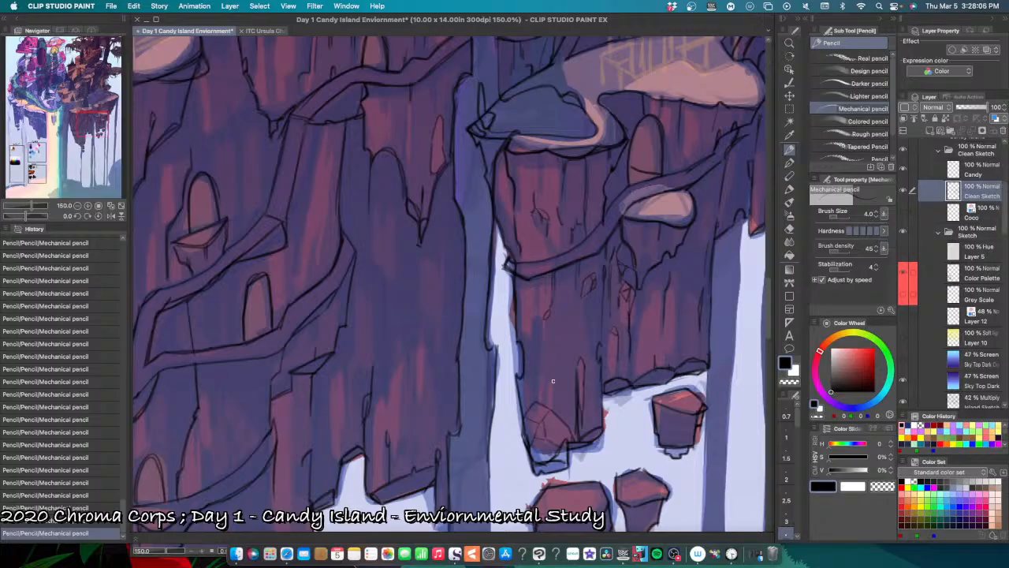
pyautogui.moveTo(563, 428)
pyautogui.mouseDown()
pyautogui.moveTo(575, 457)
pyautogui.moveTo(571, 440)
pyautogui.mouseUp()
pyautogui.press('super+z')
pyautogui.scroll(-3, 576, 422)
pyautogui.scroll(4, 577, 422)
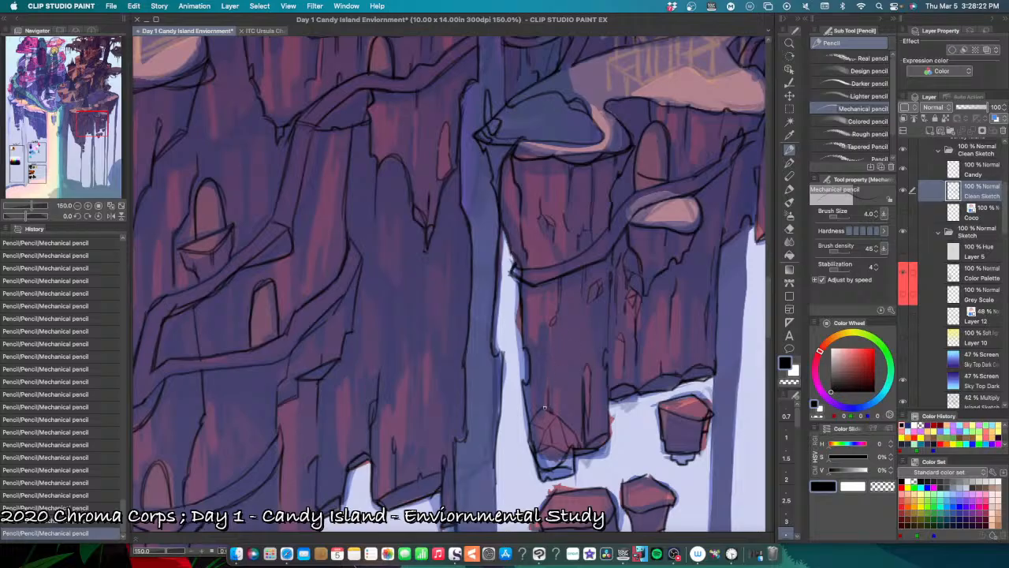
# Step: Pencil a vertical crack just above the faceted patch at the pond pillar's foot, undoing and redoing strokes to compare them
pyautogui.press('super+z')
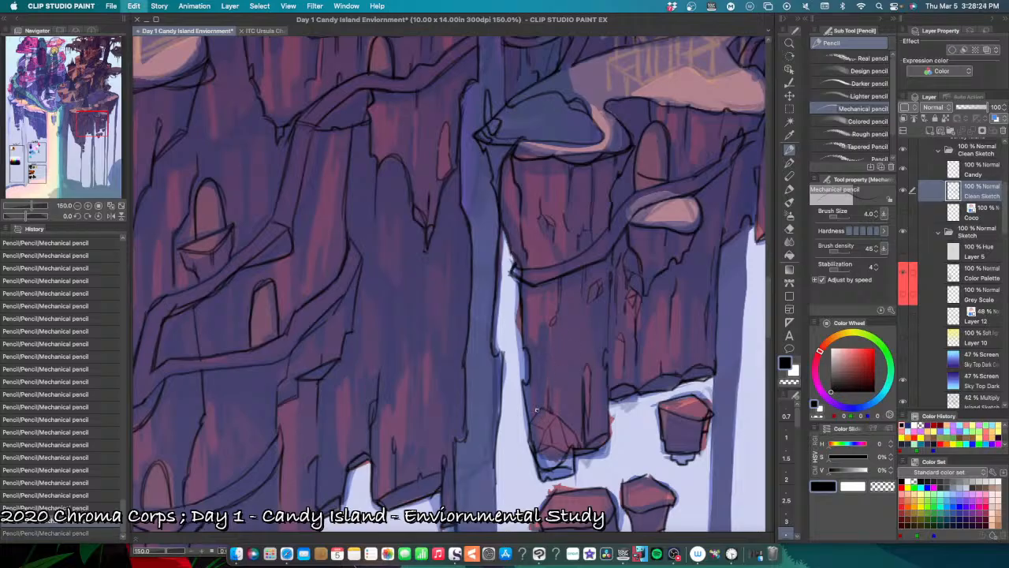
pyautogui.press('super+y')
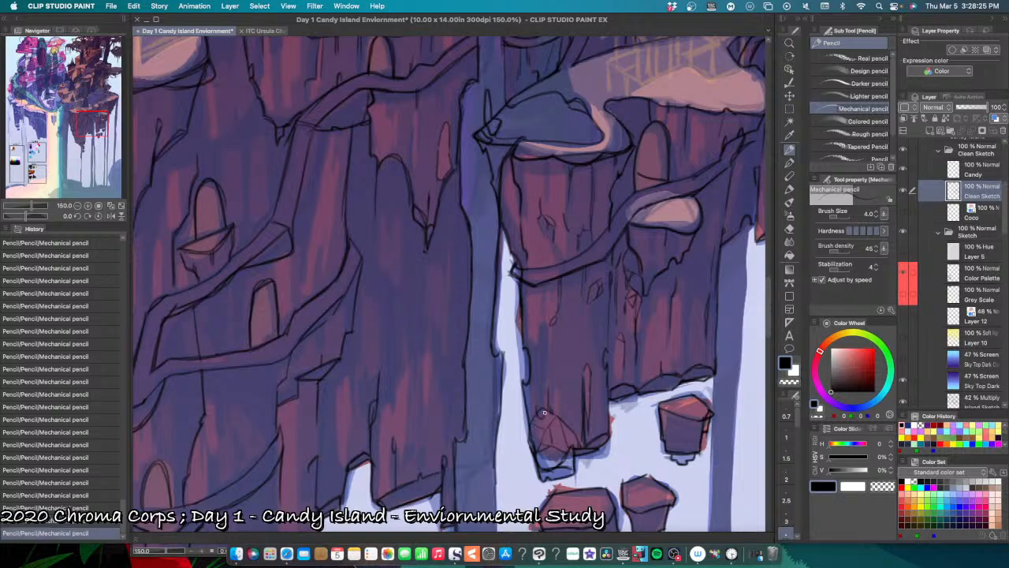
pyautogui.press('super+z')
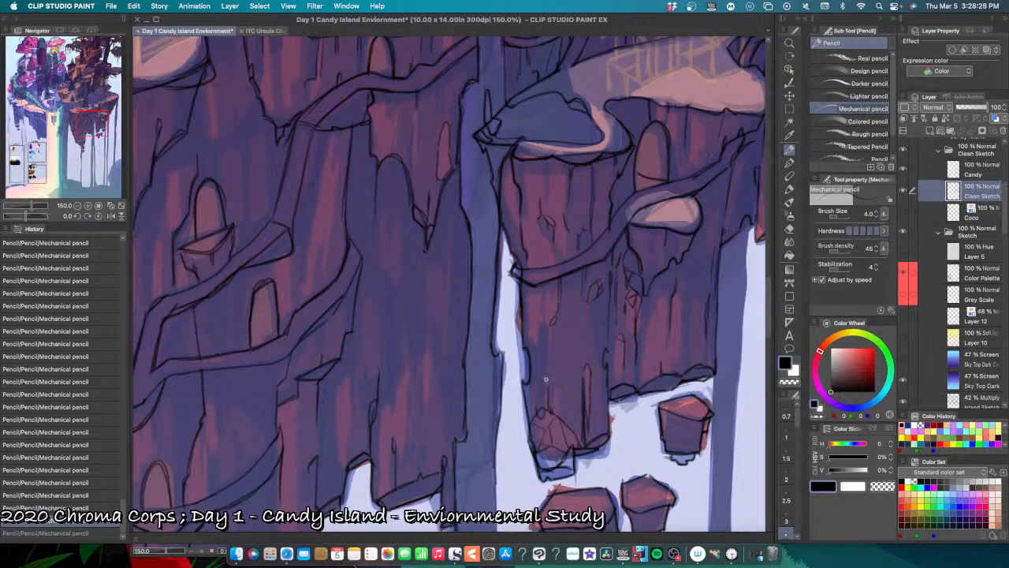
pyautogui.moveTo(545, 379); pyautogui.dragTo(544, 418)
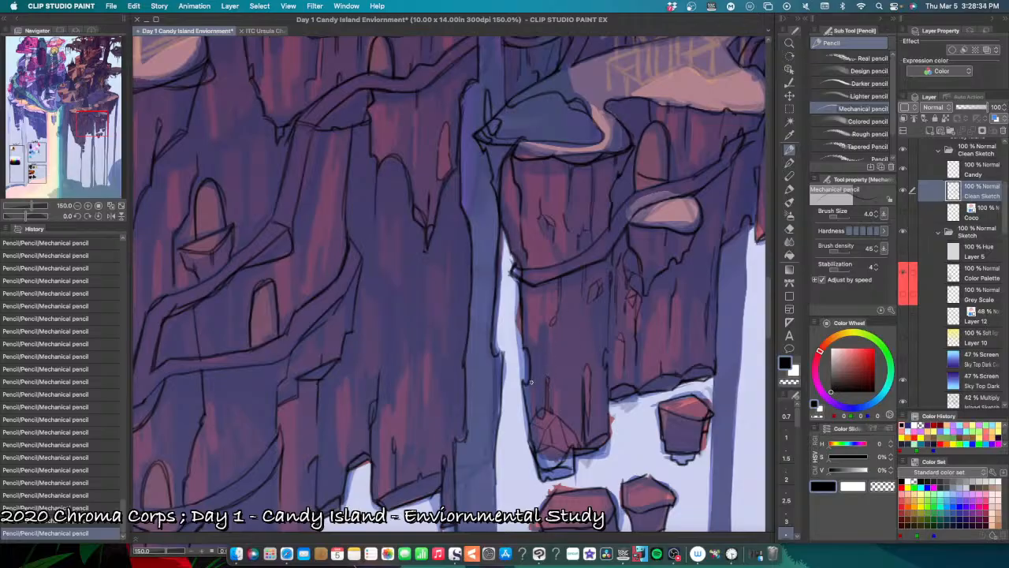
pyautogui.press('super+z')
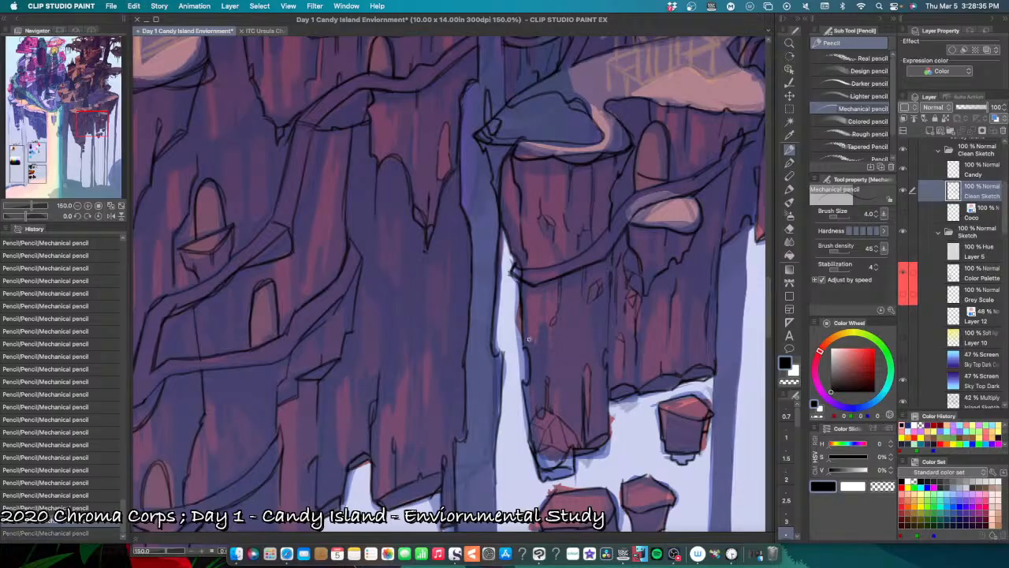
pyautogui.press('super+y')
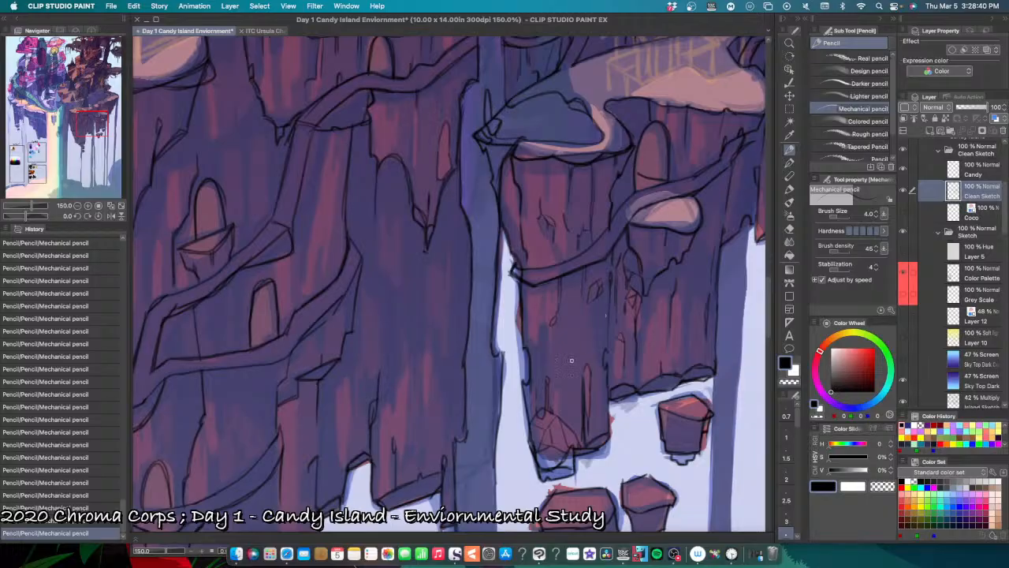
pyautogui.press('super+z')
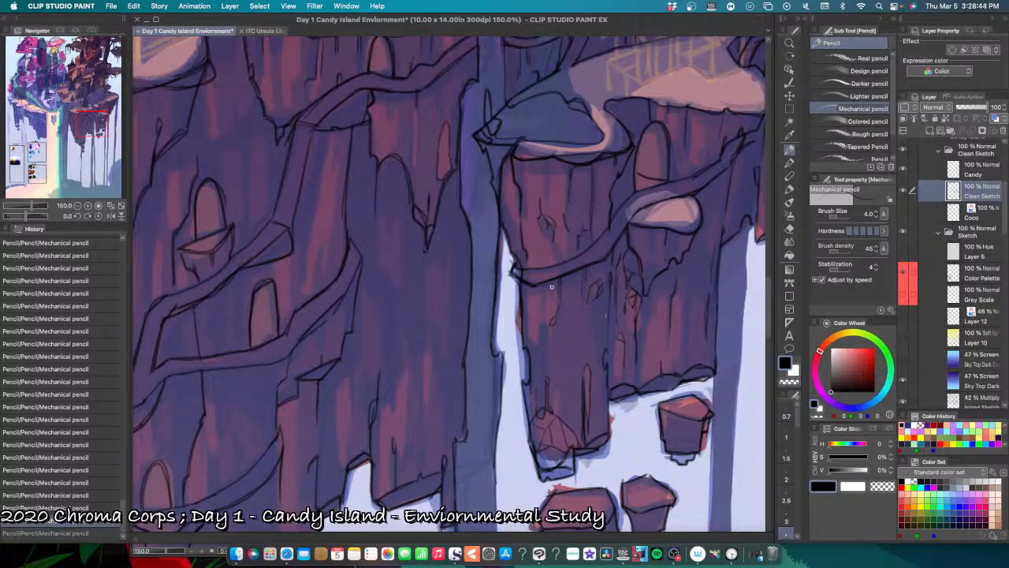
# Step: Pencil short crack marks on the pond pillar directly below the path, undoing the misplaced ones
pyautogui.moveTo(552, 286)
pyautogui.mouseDown()
pyautogui.moveTo(552, 300)
pyautogui.moveTo(541, 297)
pyautogui.mouseUp()
pyautogui.press('super+z')
pyautogui.press('super+z')
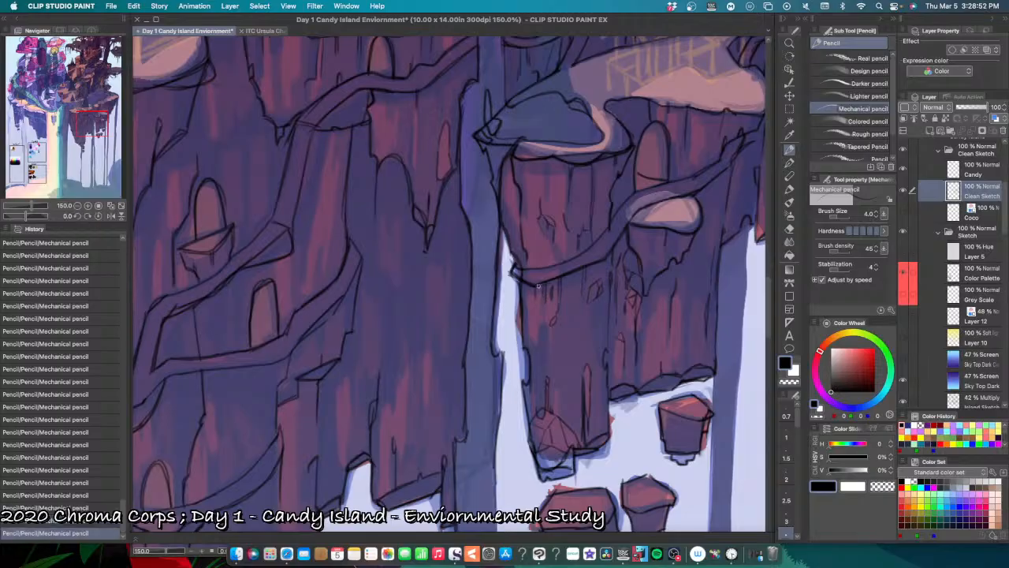
pyautogui.moveTo(512, 272); pyautogui.dragTo(517, 285)
pyautogui.press('super+z')
pyautogui.press('super+z')
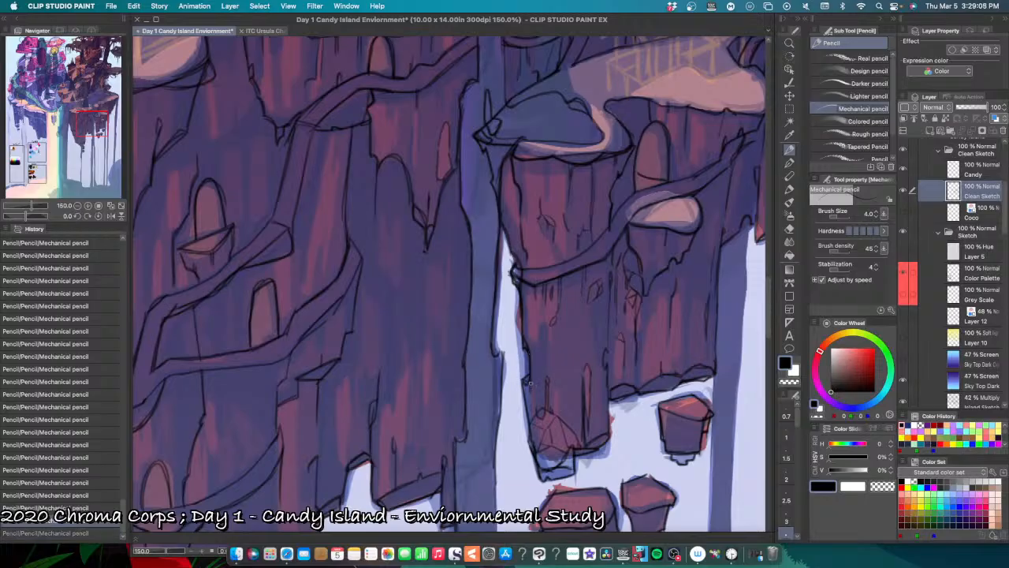
# Step: Touch up the pond pillar's waterfall-side edge and the bottom edge of the rear pillar with small pencil strokes
pyautogui.moveTo(527, 380); pyautogui.dragTo(533, 386)
pyautogui.press('super+minus')
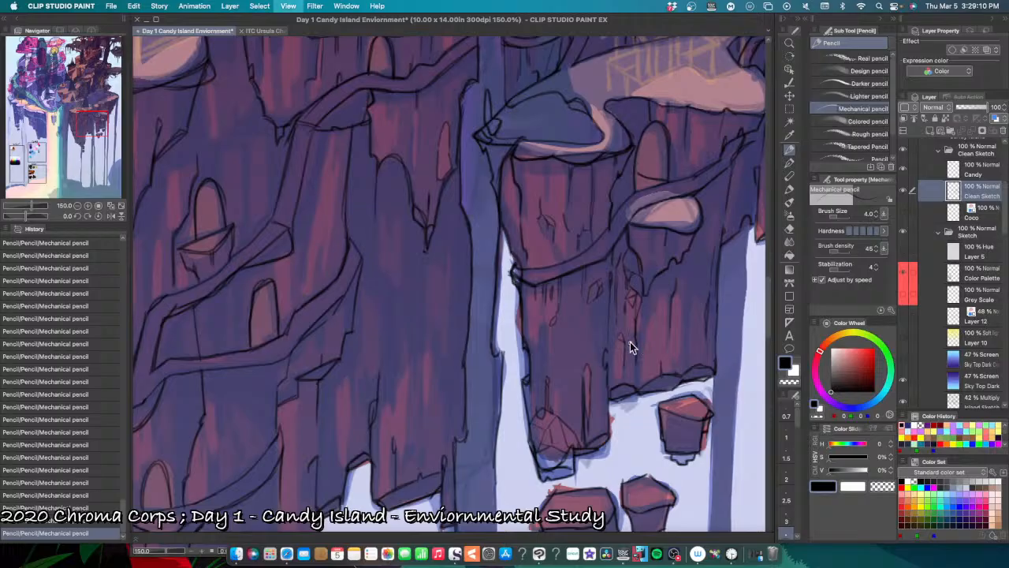
pyautogui.press('super+minus')
pyautogui.press('super+plus')
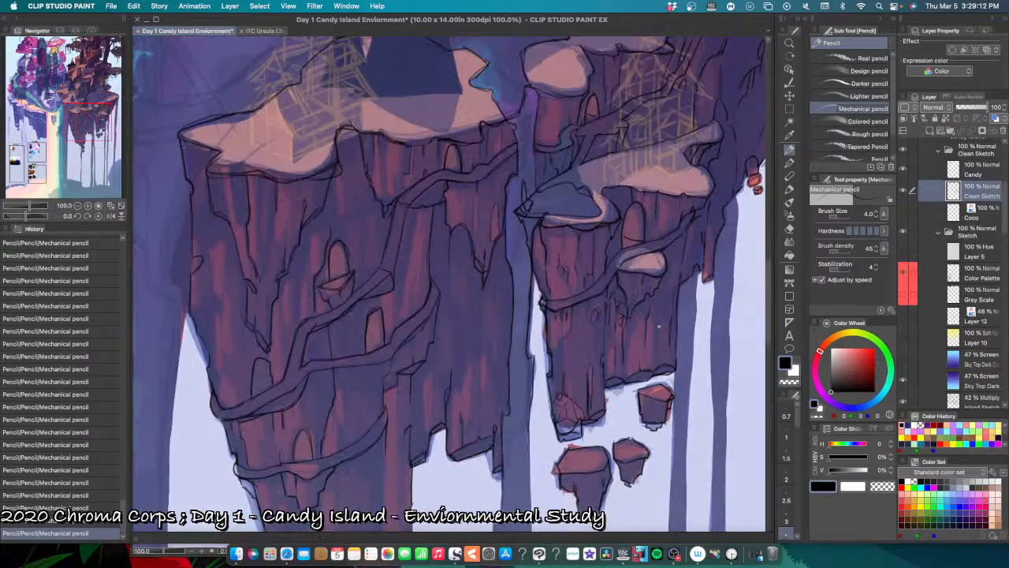
pyautogui.press('super+plus')
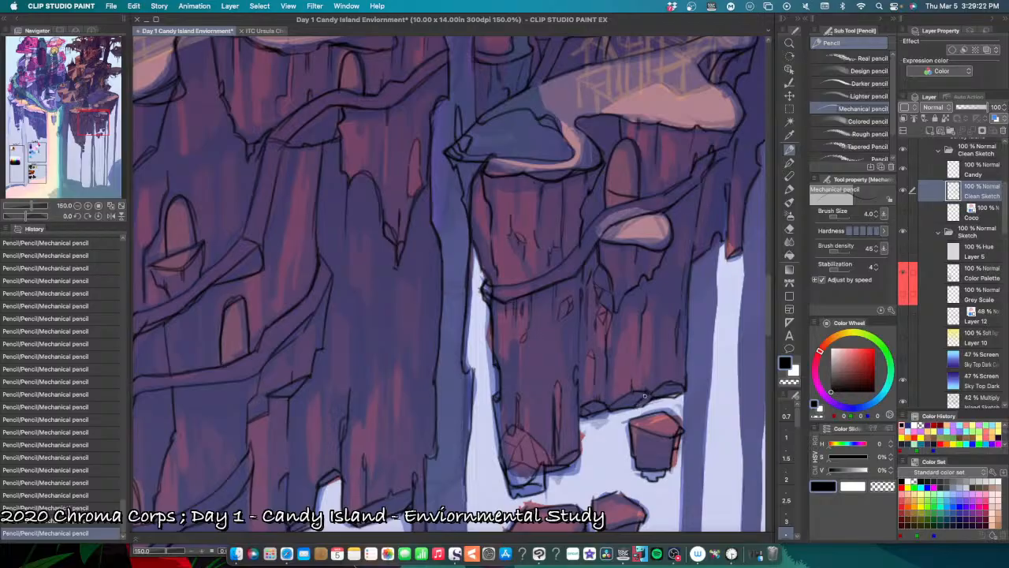
pyautogui.moveTo(636, 397); pyautogui.dragTo(652, 389)
# Step: Pencil the jagged lower edge of the rock hanging below the notch in the large front cliff's snowy ledge
pyautogui.press('super+minus')
pyautogui.press('super+minus')
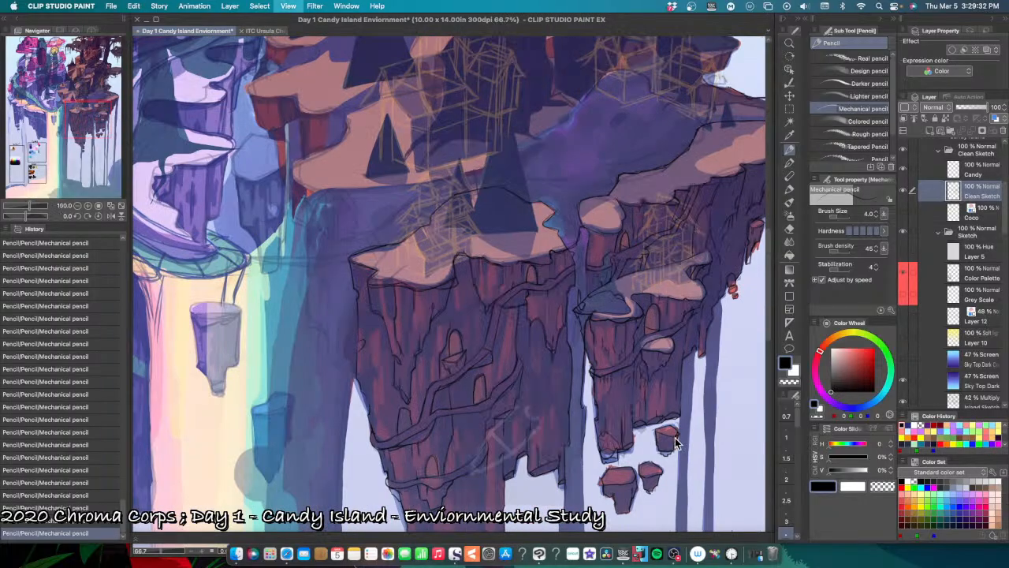
pyautogui.scroll(5, 648, 470)
pyautogui.hscroll(2, 649, 470)
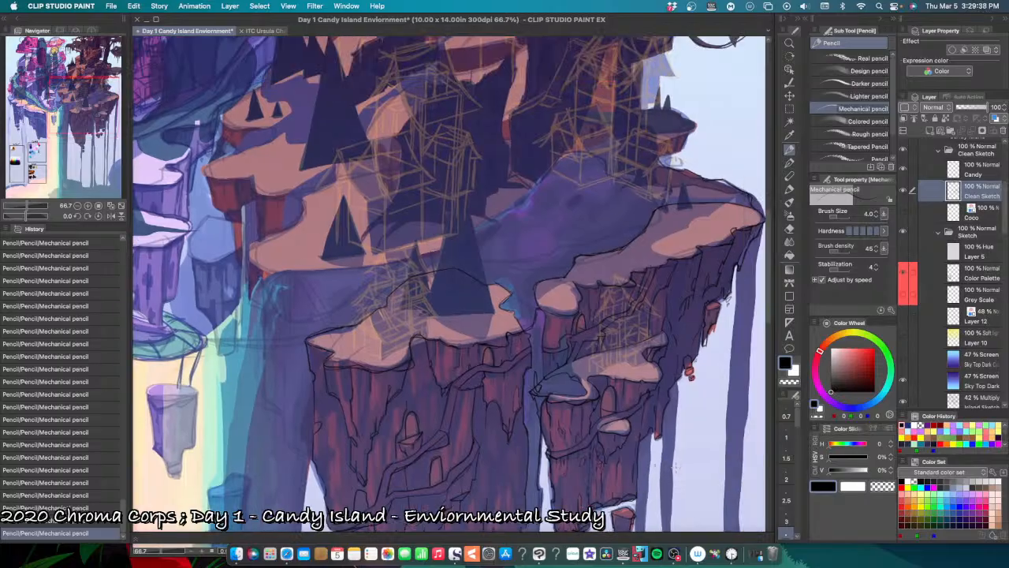
pyautogui.scroll(4, 417, 361)
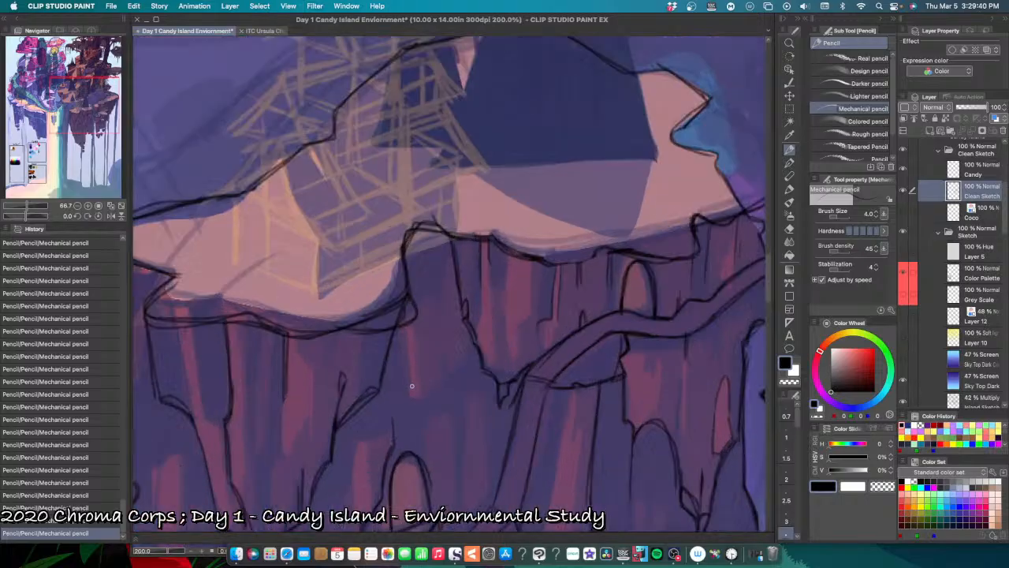
pyautogui.moveTo(399, 324)
pyautogui.mouseDown()
pyautogui.moveTo(405, 396)
pyautogui.moveTo(417, 403)
pyautogui.moveTo(407, 397)
pyautogui.moveTo(441, 382)
pyautogui.moveTo(442, 355)
pyautogui.moveTo(448, 376)
pyautogui.moveTo(461, 357)
pyautogui.moveTo(470, 320)
pyautogui.moveTo(457, 363)
pyautogui.moveTo(465, 339)
pyautogui.mouseUp()
pyautogui.press('super+z')
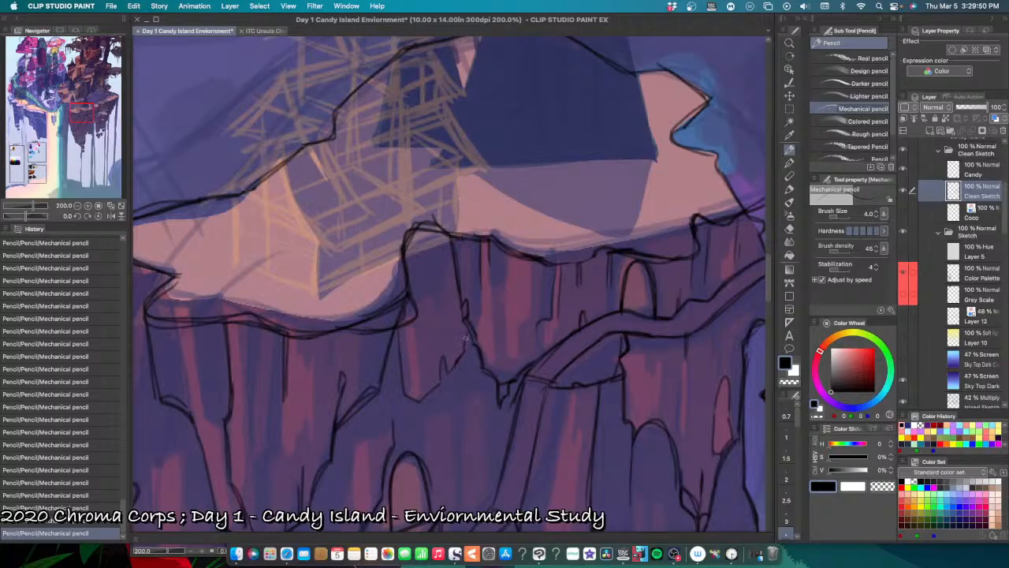
# Step: Pencil a blocky rock ledge with vertical sides above the front cliff's upper arched doorway, undoing and redoing strokes to compare them
pyautogui.moveTo(464, 428)
pyautogui.mouseDown()
pyautogui.moveTo(512, 341)
pyautogui.moveTo(437, 357)
pyautogui.moveTo(477, 361)
pyautogui.mouseUp()
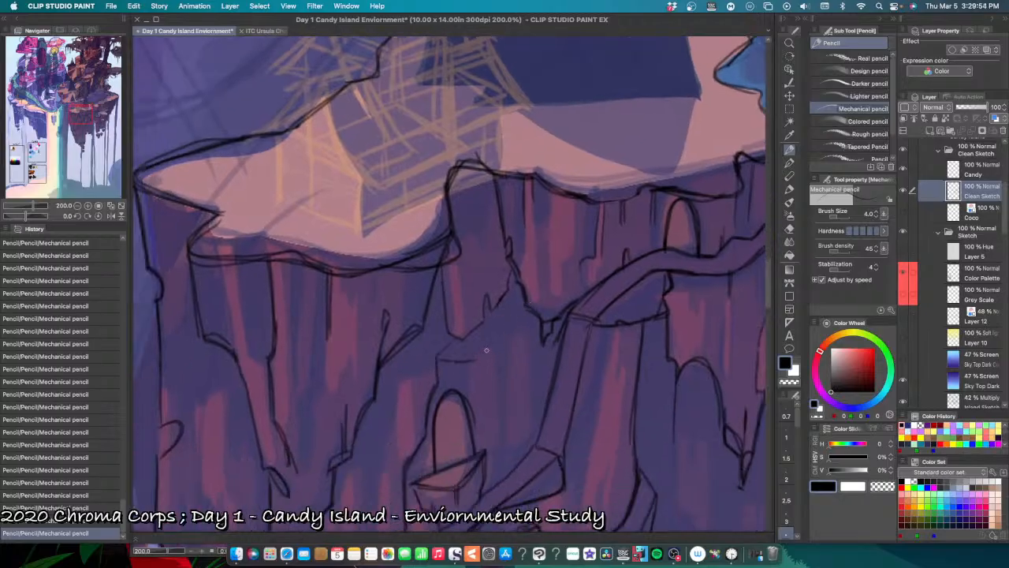
pyautogui.press('super+z')
pyautogui.moveTo(539, 318); pyautogui.dragTo(511, 342)
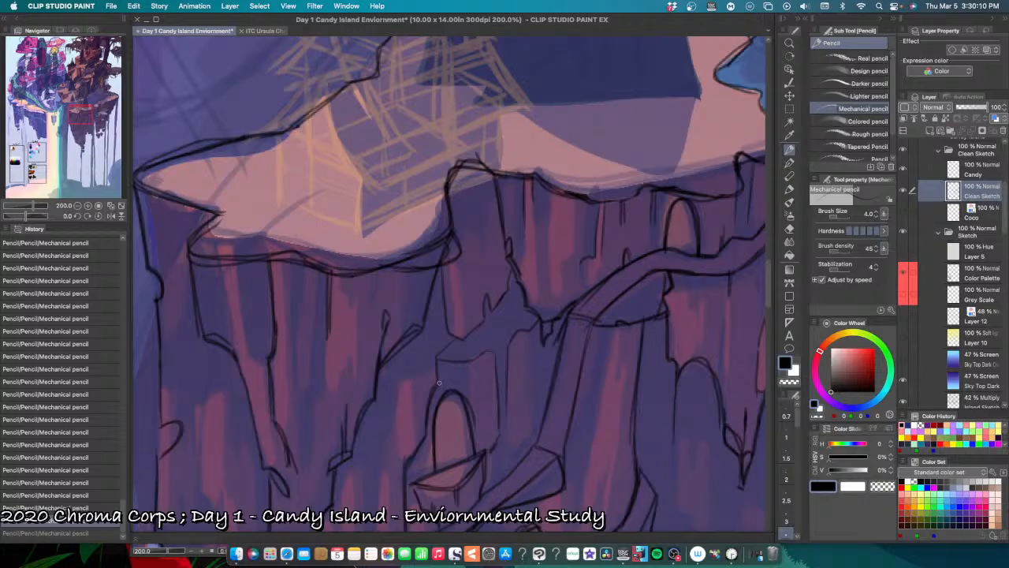
pyautogui.press('super+z')
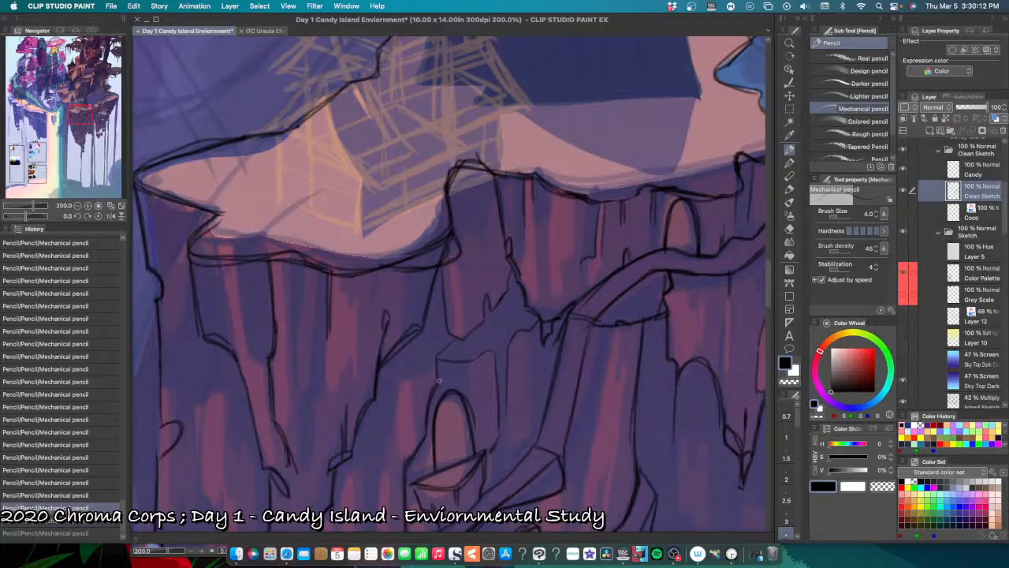
pyautogui.press('super+y')
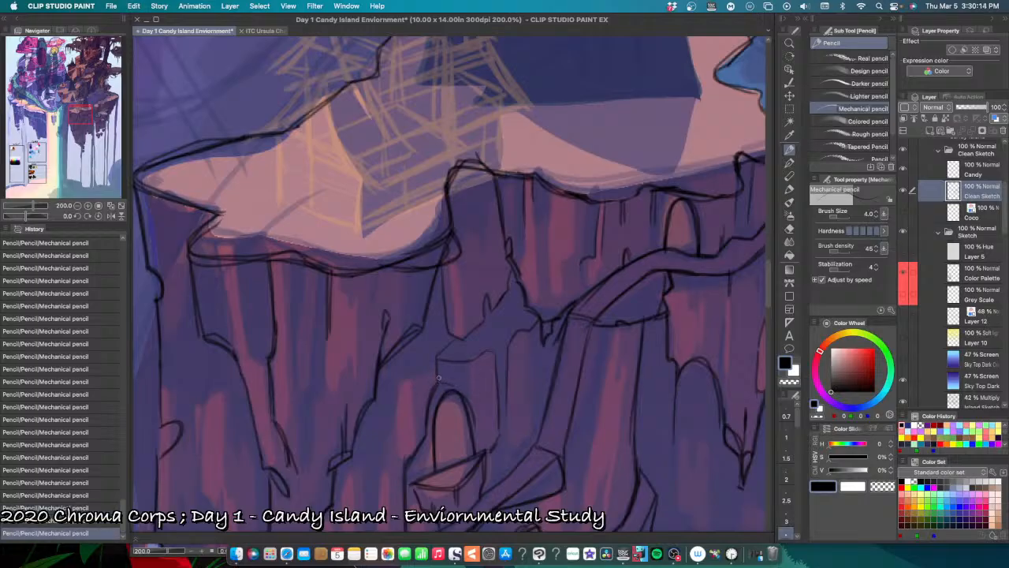
# Step: Pencil small cracks and edge marks around the rock block between the arched doorway and the path, undoing the misplaced ones
pyautogui.scroll(-4, 454, 369)
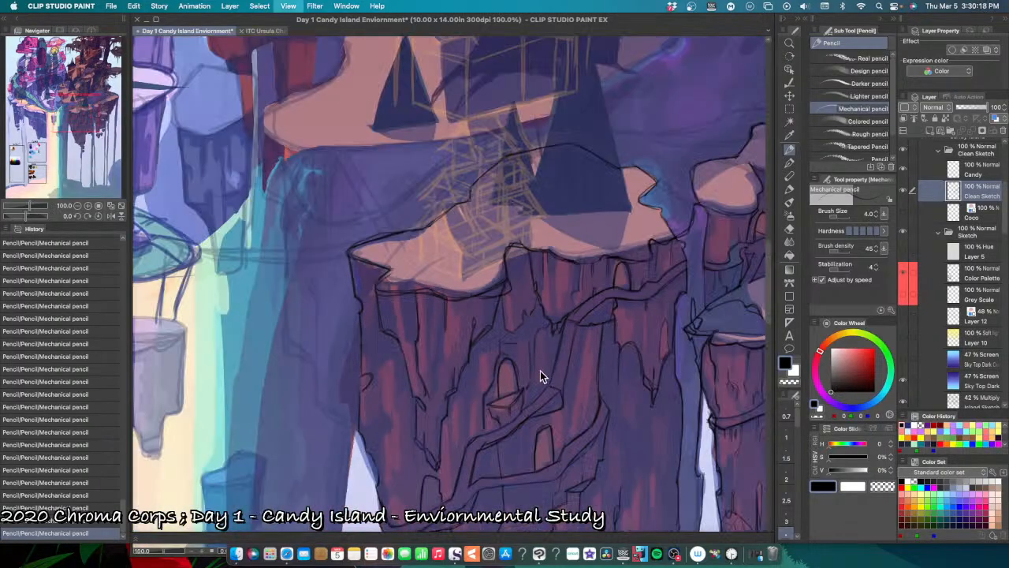
pyautogui.scroll(2, 541, 371)
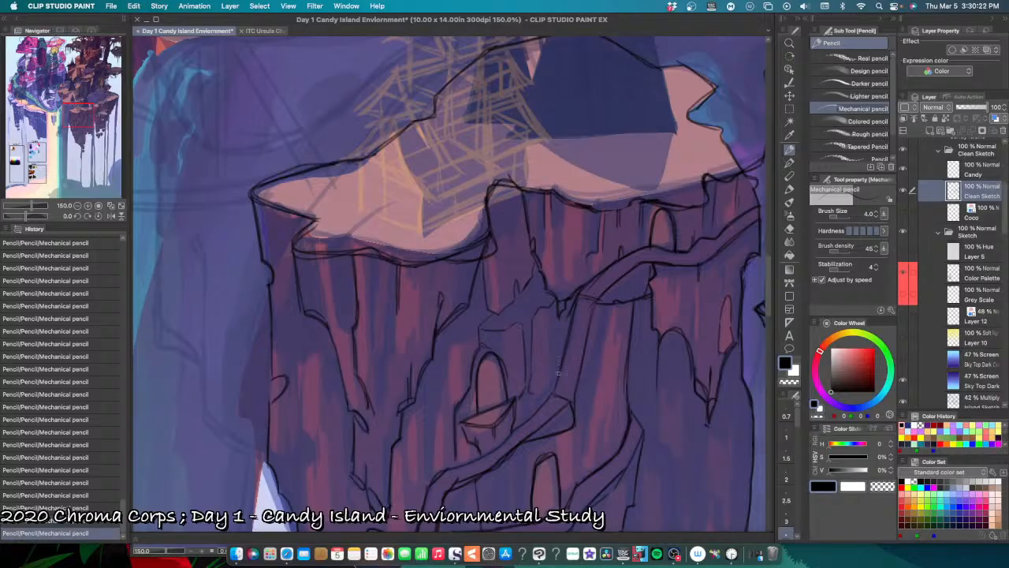
pyautogui.moveTo(518, 397); pyautogui.dragTo(516, 408)
pyautogui.hotkey('ctrl', 'z')
pyautogui.moveTo(539, 396); pyautogui.dragTo(550, 386)
pyautogui.moveTo(547, 307); pyautogui.dragTo(550, 331)
pyautogui.hotkey('ctrl', 'z')
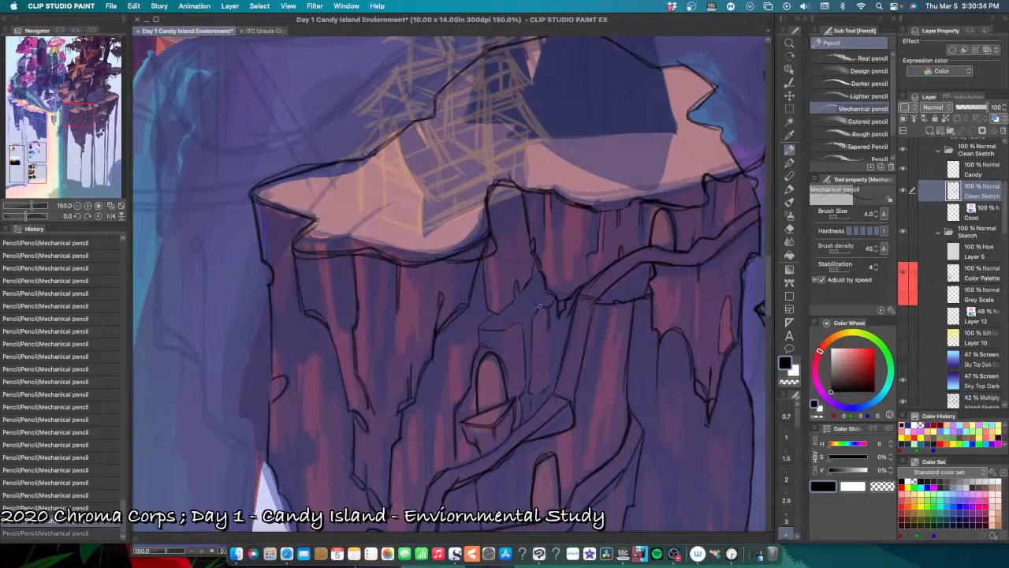
pyautogui.moveTo(537, 302); pyautogui.dragTo(549, 305)
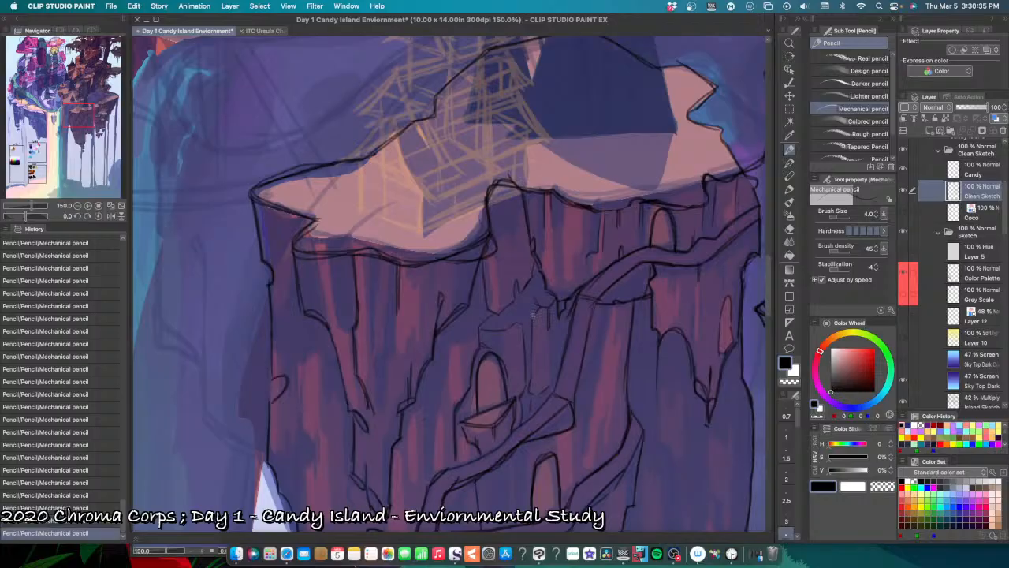
# Step: Rework the seam between the two hanging rocks at the notch under the large snowy ledge, undoing misplaced strokes
pyautogui.moveTo(525, 251); pyautogui.dragTo(469, 336)
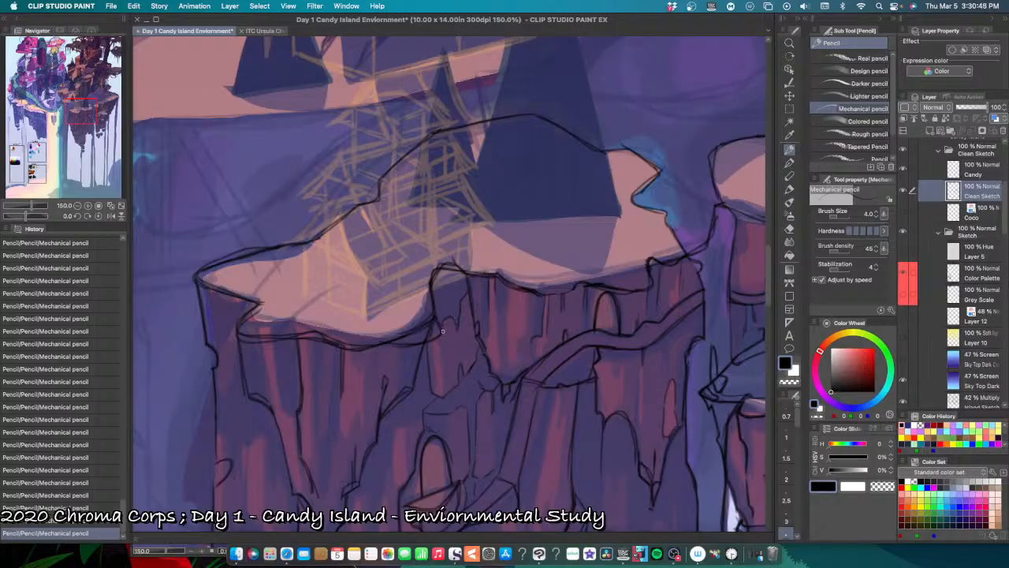
pyautogui.moveTo(440, 344); pyautogui.dragTo(433, 375)
pyautogui.press('super+z')
pyautogui.moveTo(441, 338); pyautogui.dragTo(414, 382)
pyautogui.press('super+z')
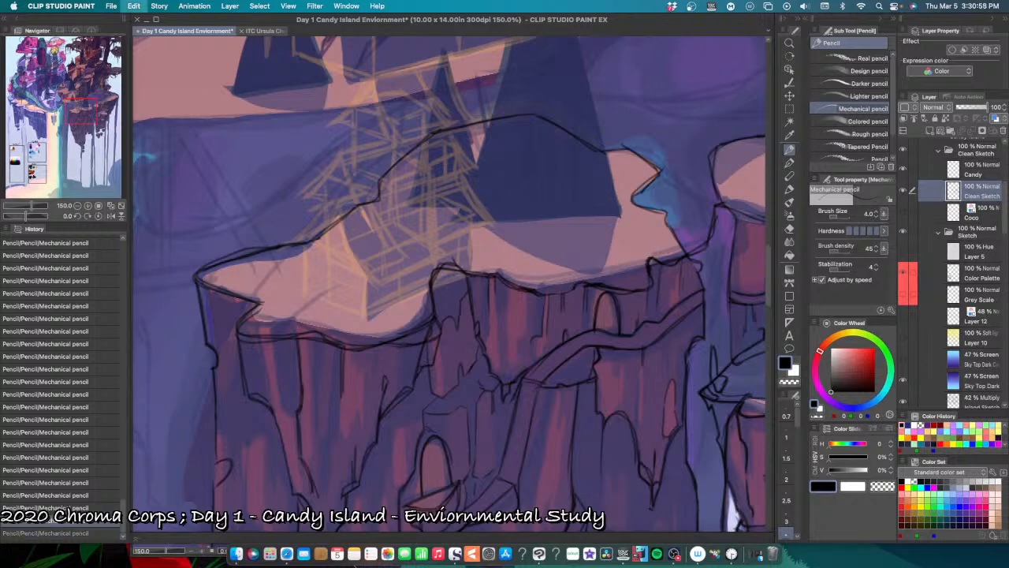
# Step: Pencil short vertical cracks on the hanging rock beneath the large snowy ledge's front lip, undoing the misplaced marks
pyautogui.moveTo(393, 345); pyautogui.dragTo(397, 355)
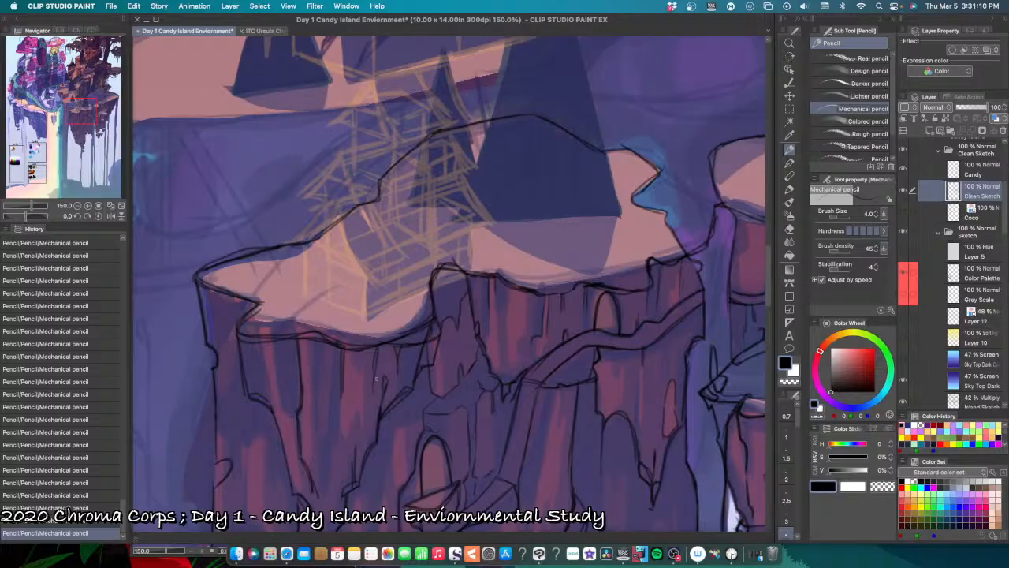
pyautogui.press('super+z')
pyautogui.moveTo(378, 382)
pyautogui.mouseDown()
pyautogui.moveTo(371, 397)
pyautogui.moveTo(372, 383)
pyautogui.mouseUp()
pyautogui.press('super+z')
pyautogui.press('super+z')
pyautogui.press('super+z')
# Step: Pencil a short vertical crack near the outer side of the hanging rock under the front snowy lip, undoing earlier attempts
pyautogui.scroll(-3, 371, 457)
pyautogui.hscroll(-2, 371, 457)
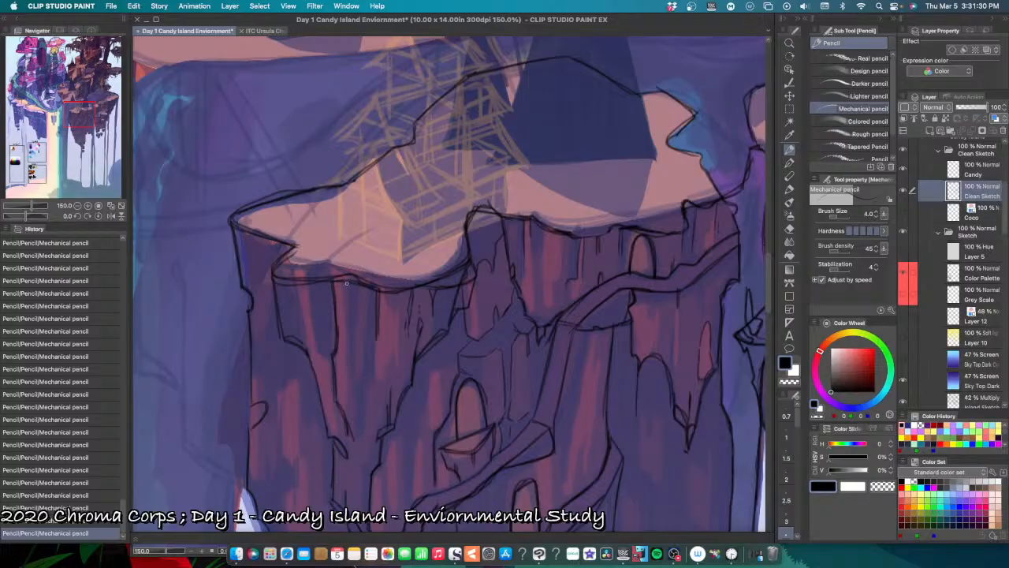
pyautogui.moveTo(349, 280); pyautogui.dragTo(347, 317)
pyautogui.hotkey('ctrl', 'z')
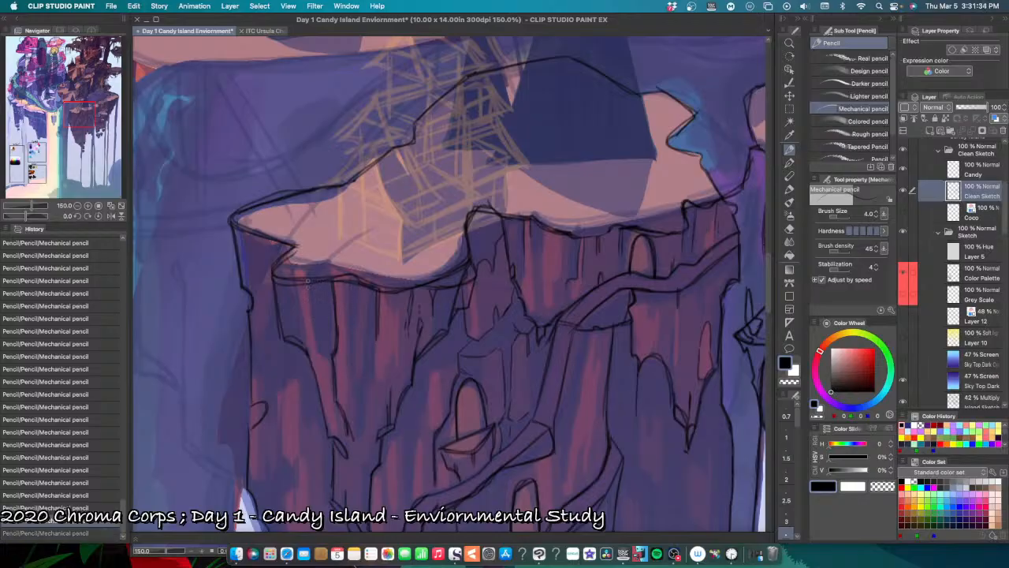
pyautogui.moveTo(307, 280); pyautogui.dragTo(312, 309)
pyautogui.hotkey('ctrl', 'z')
pyautogui.hotkey('ctrl', 'z')
pyautogui.moveTo(311, 306)
pyautogui.mouseDown()
pyautogui.moveTo(311, 279)
pyautogui.moveTo(314, 324)
pyautogui.mouseUp()
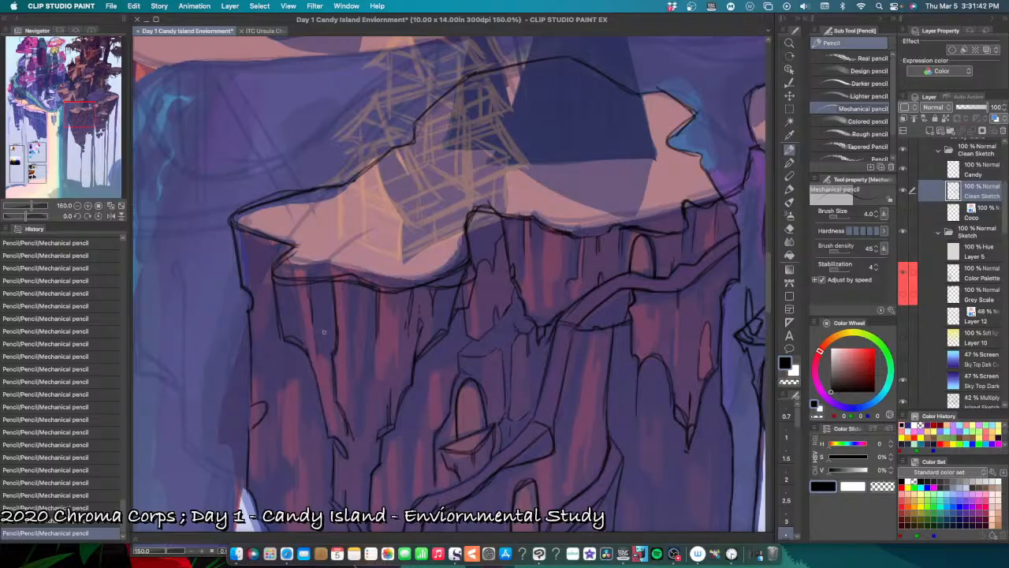
# Step: Close the lower end of the long recess in the front hanging rock with short pencil strokes, undoing misplaced ones
pyautogui.hotkey('ctrl', 'z')
pyautogui.moveTo(319, 354); pyautogui.dragTo(332, 357)
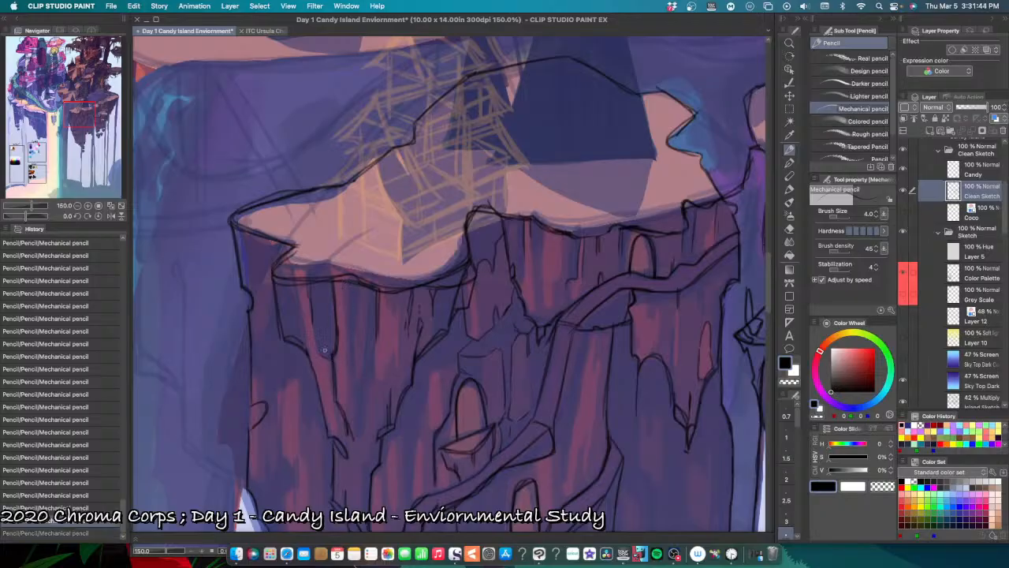
pyautogui.hotkey('ctrl', 'z')
pyautogui.moveTo(323, 344)
pyautogui.mouseDown()
pyautogui.moveTo(320, 355)
pyautogui.moveTo(330, 351)
pyautogui.mouseUp()
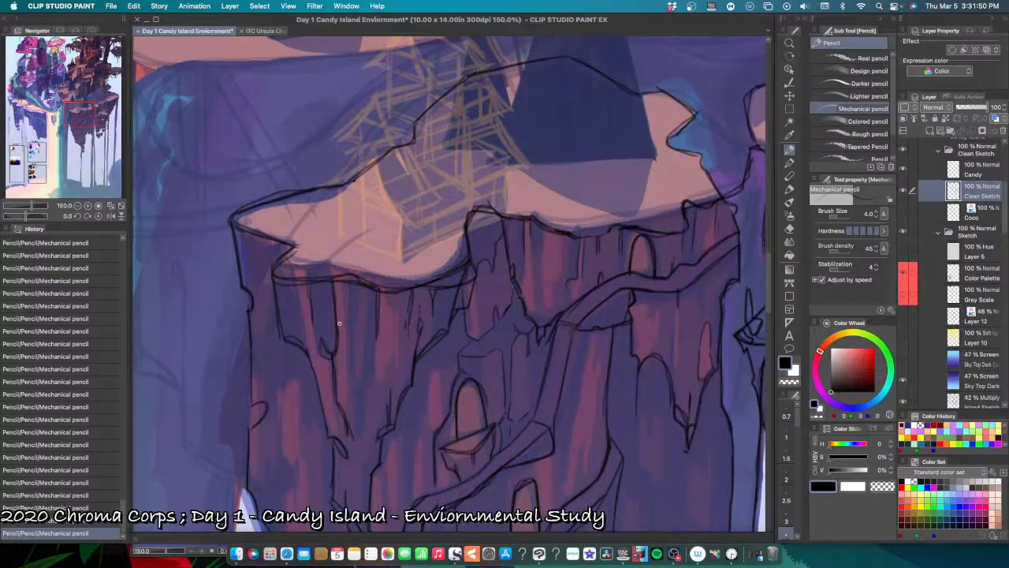
pyautogui.hotkey('ctrl', 'z')
pyautogui.moveTo(336, 309); pyautogui.dragTo(332, 327)
# Step: Undo the last mark and pencil a short vertical stroke along the front hanging rock's outer edge below the snowy lip
pyautogui.press('space')
pyautogui.moveTo(381, 393); pyautogui.dragTo(381, 338)
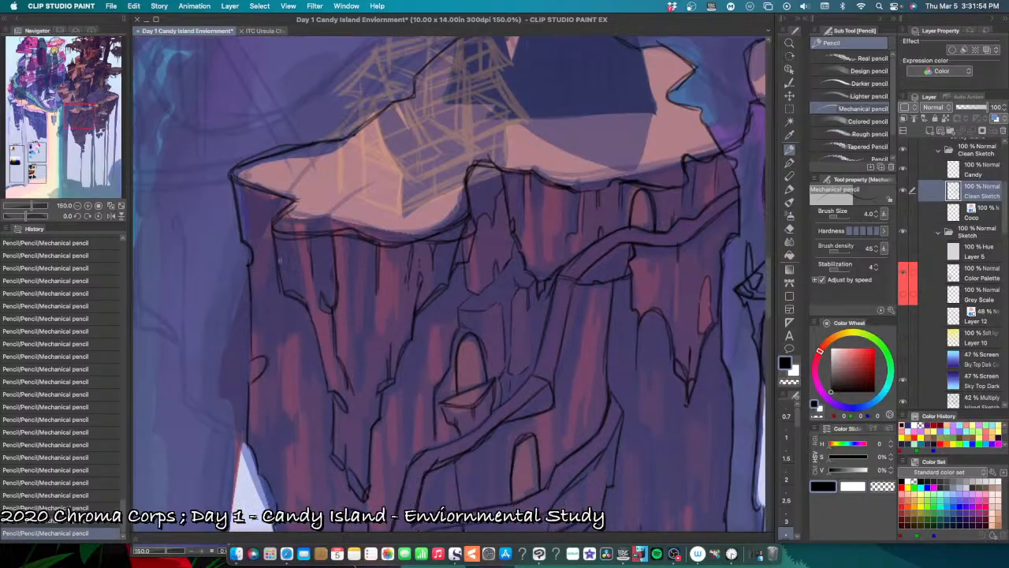
pyautogui.hotkey('ctrl', 'z')
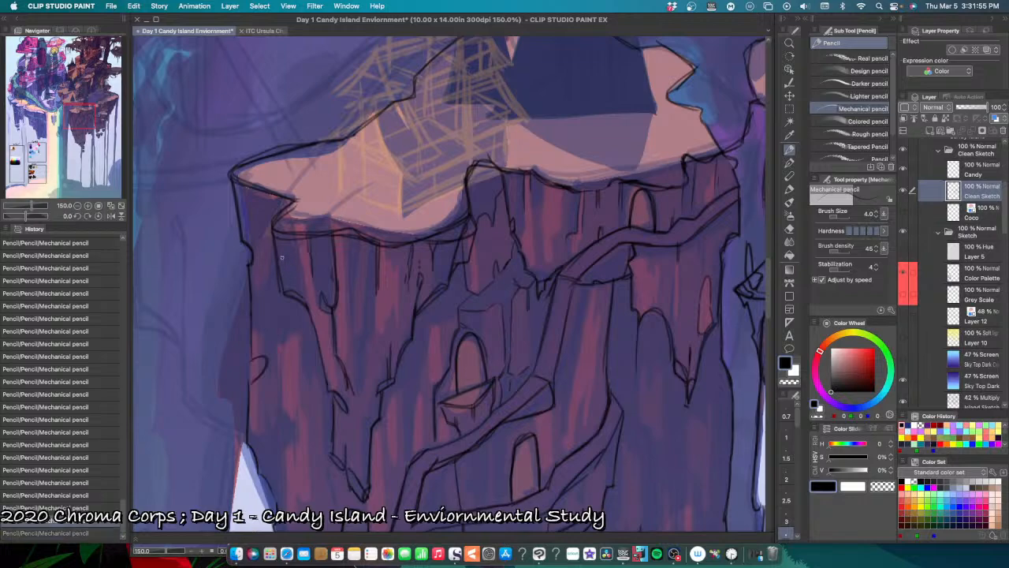
pyautogui.moveTo(283, 257); pyautogui.dragTo(283, 274)
# Step: Pencil a small chipped ledge on the outer cliff face beside the front hanging rock, undoing the misplaced strokes
pyautogui.moveTo(303, 381)
pyautogui.mouseDown()
pyautogui.moveTo(338, 310)
pyautogui.moveTo(322, 278)
pyautogui.moveTo(304, 284)
pyautogui.moveTo(328, 261)
pyautogui.moveTo(295, 291)
pyautogui.moveTo(309, 287)
pyautogui.moveTo(300, 352)
pyautogui.moveTo(300, 315)
pyautogui.mouseUp()
pyautogui.press('super+z')
pyautogui.press('super+z')
pyautogui.press('super+z')
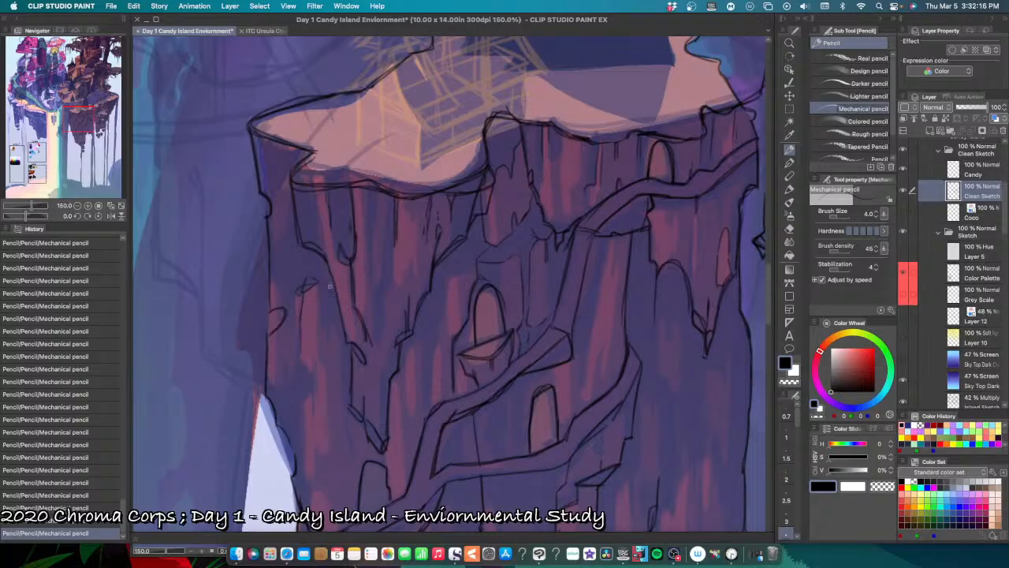
pyautogui.press('super+z')
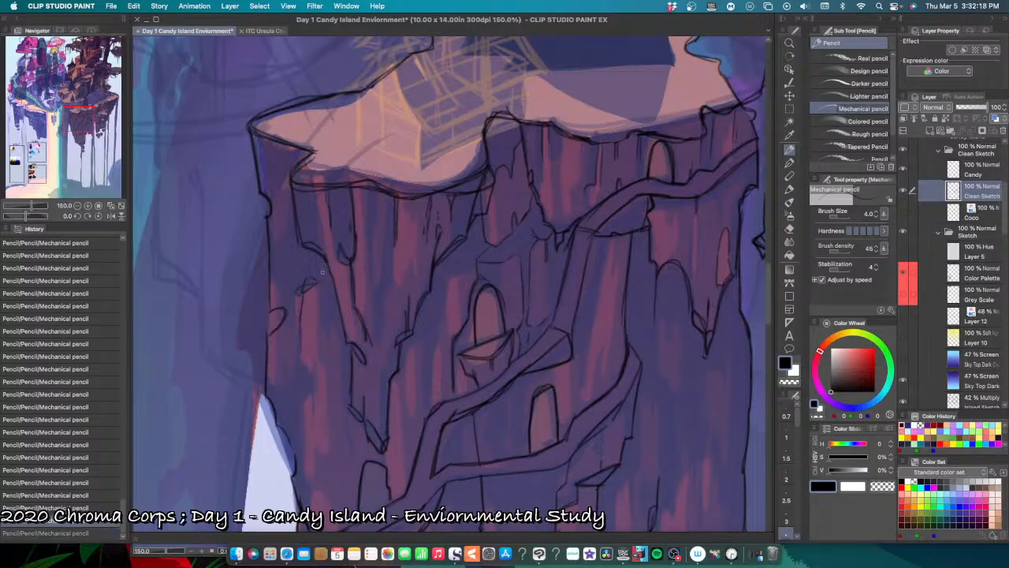
pyautogui.moveTo(304, 290)
pyautogui.mouseDown()
pyautogui.moveTo(317, 279)
pyautogui.moveTo(302, 285)
pyautogui.mouseUp()
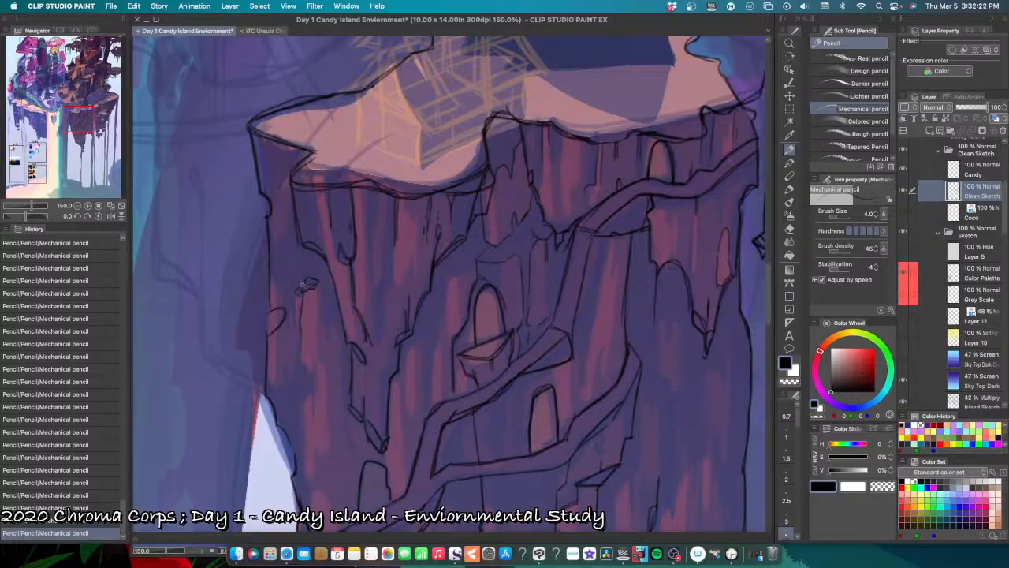
pyautogui.press('super+z')
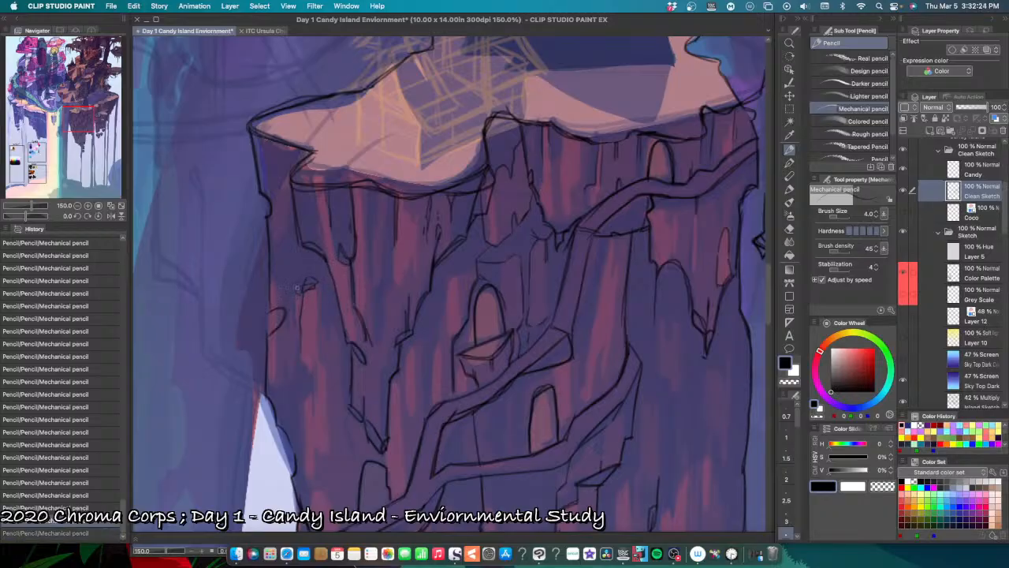
pyautogui.moveTo(297, 289); pyautogui.dragTo(298, 295)
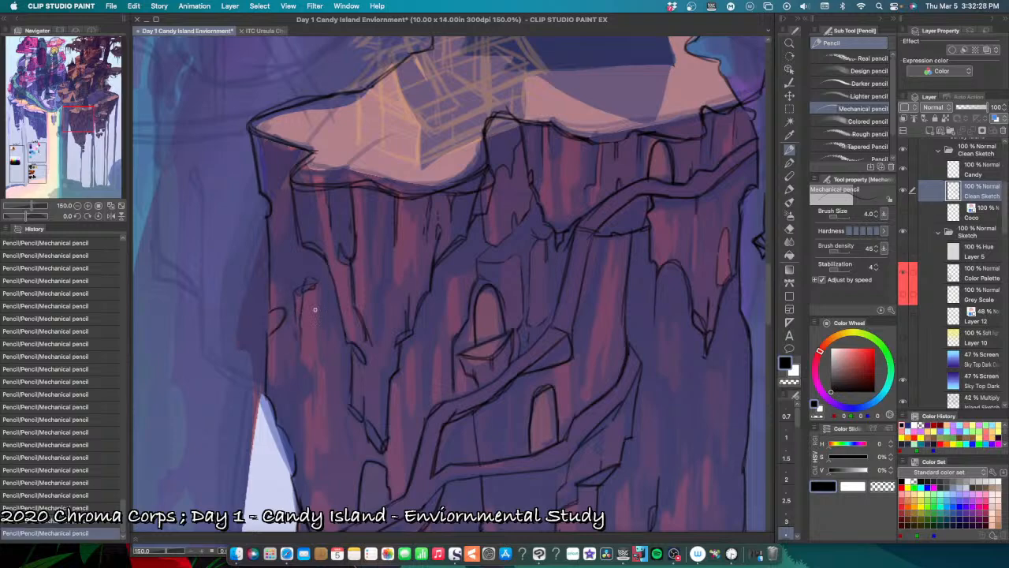
# Step: Pencil small chips and jagged cracks along the outer cliff edge just above the pale gap, undoing misplaced marks
pyautogui.scroll(-3, 293, 363)
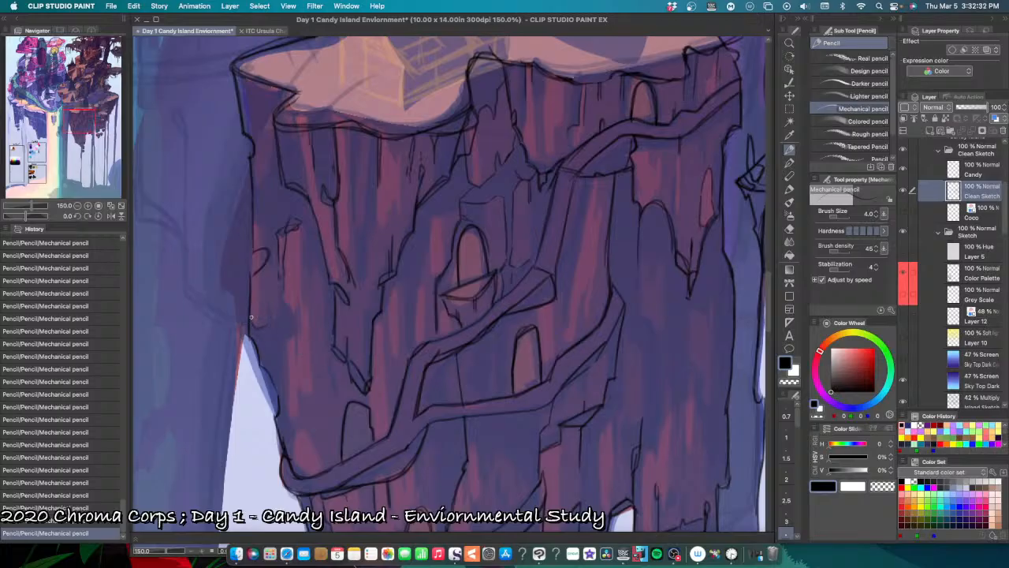
pyautogui.press('super+z')
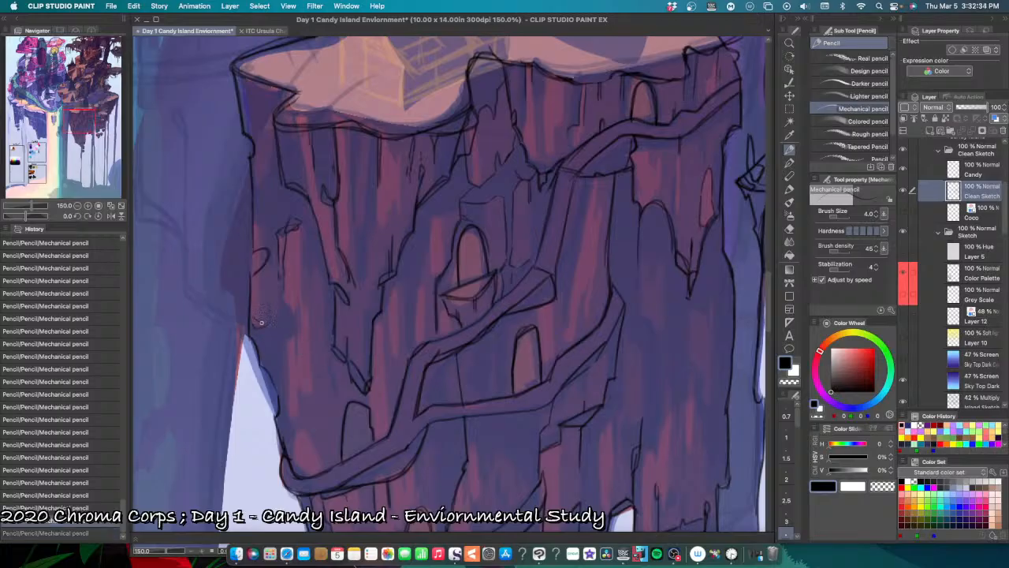
pyautogui.moveTo(261, 323); pyautogui.dragTo(265, 324)
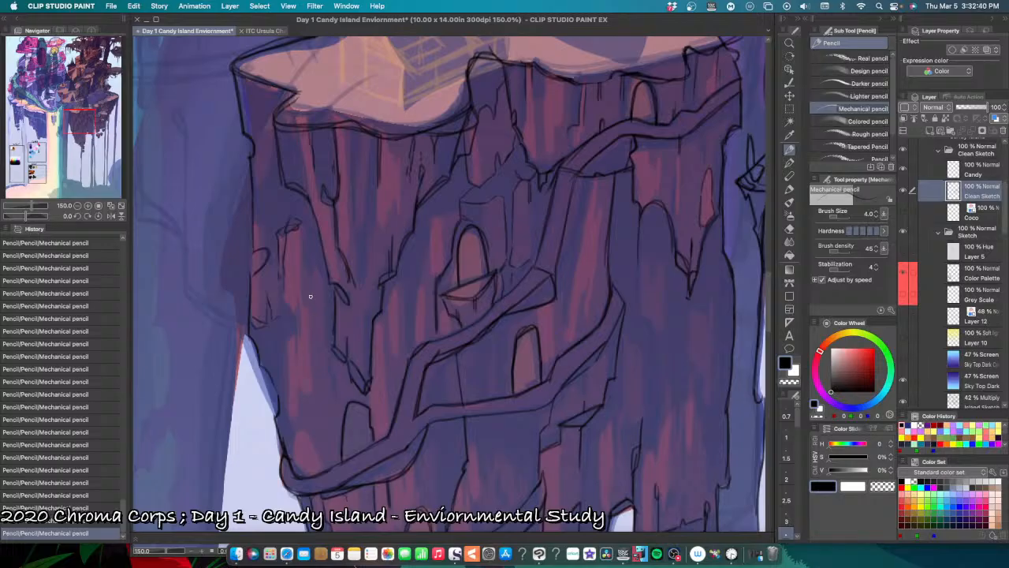
pyautogui.moveTo(334, 325); pyautogui.dragTo(303, 249)
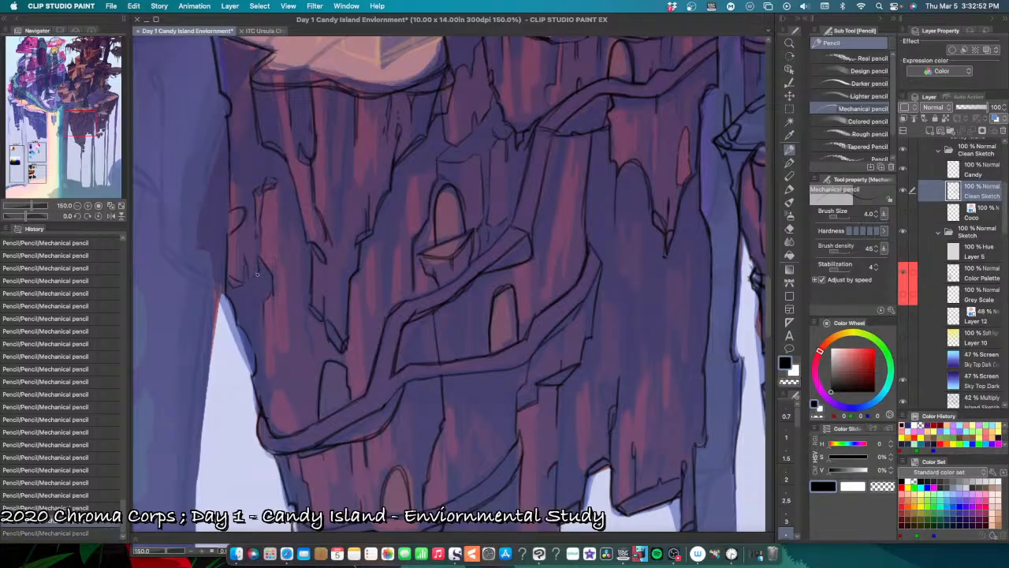
pyautogui.press('super+z')
pyautogui.press('super+z')
pyautogui.moveTo(255, 277); pyautogui.dragTo(262, 302)
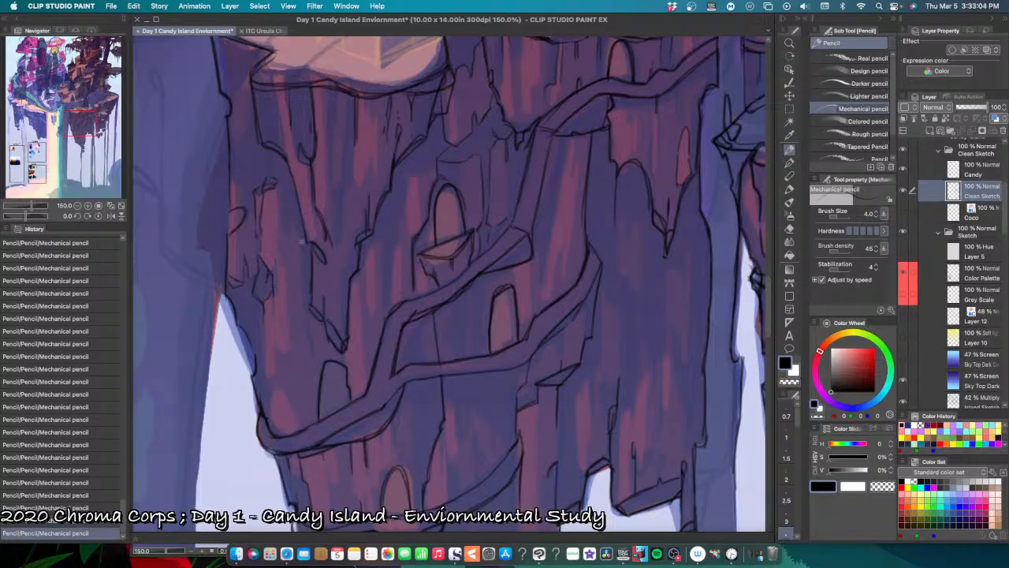
# Step: Pencil a broken vertical crack down the outer cliff below the chipped rock, undoing the stray stroke
pyautogui.press('super+minus')
pyautogui.press('super+minus')
pyautogui.press('super+minus')
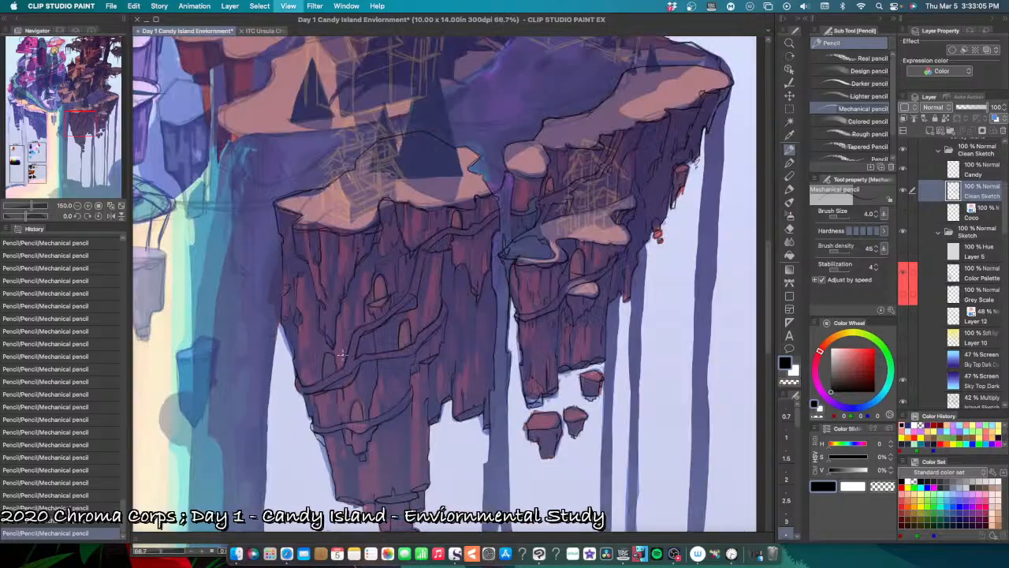
pyautogui.press('super+equal')
pyautogui.press('super+equal')
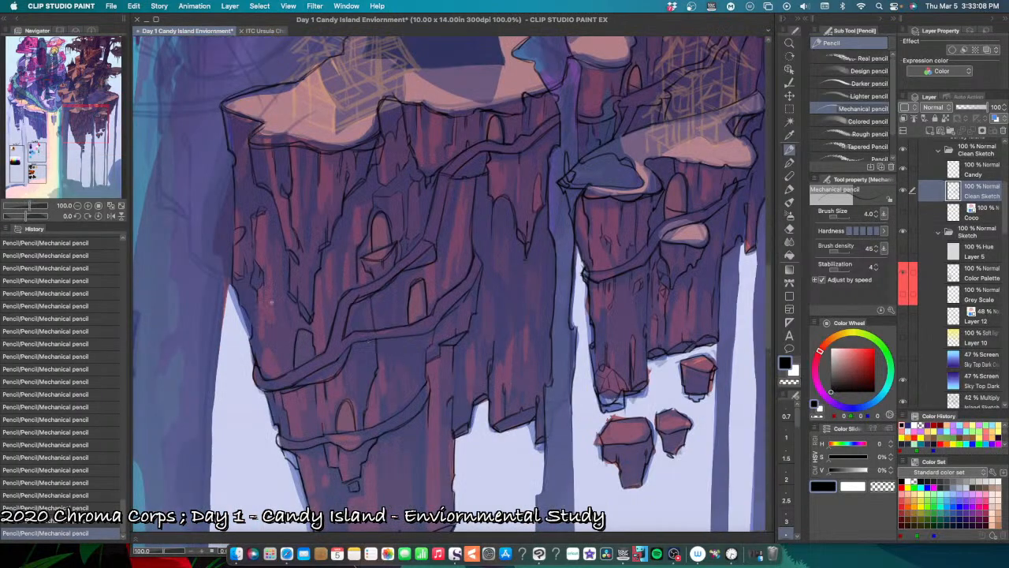
pyautogui.press('super+equal')
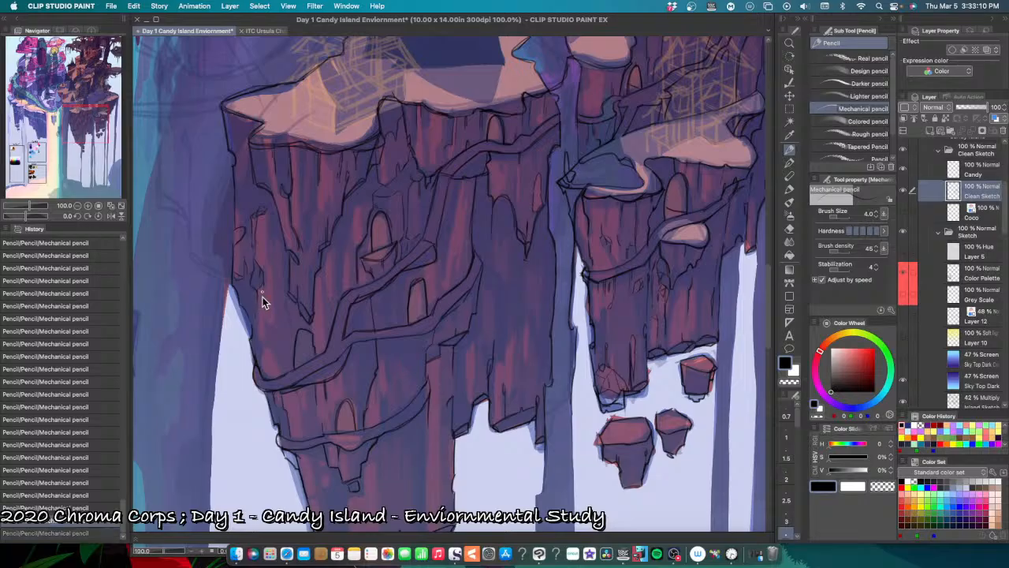
pyautogui.moveTo(256, 311)
pyautogui.mouseDown()
pyautogui.moveTo(254, 358)
pyautogui.moveTo(265, 359)
pyautogui.moveTo(265, 334)
pyautogui.moveTo(255, 345)
pyautogui.moveTo(237, 314)
pyautogui.moveTo(241, 327)
pyautogui.mouseUp()
pyautogui.press('super+z')
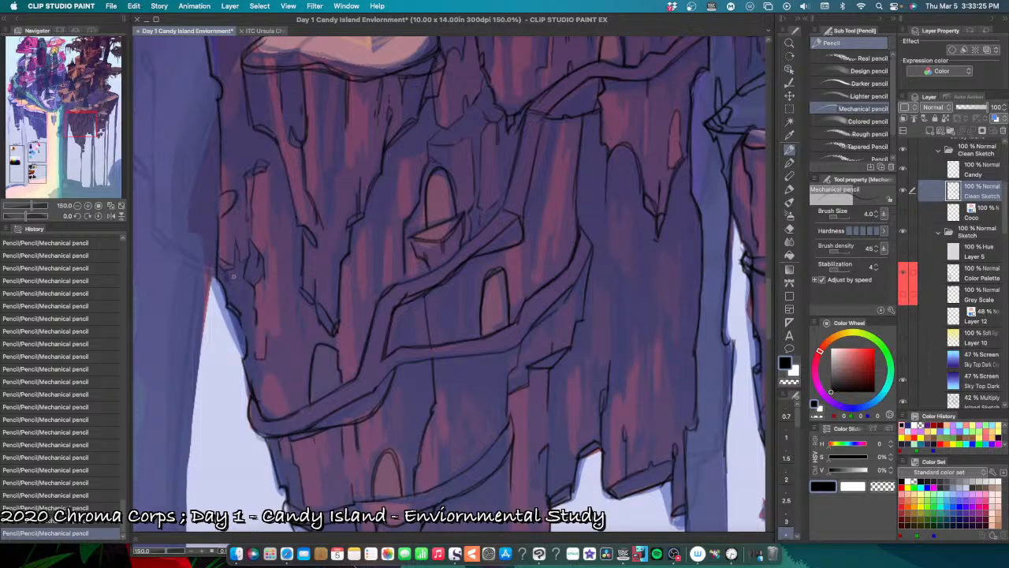
# Step: Rework the short cracks between the outer cliff edge and the chipped rock, undoing the misplaced strokes
pyautogui.press('super+z')
pyautogui.moveTo(229, 269)
pyautogui.mouseDown()
pyautogui.moveTo(239, 246)
pyautogui.moveTo(227, 282)
pyautogui.mouseUp()
pyautogui.press('super+z')
pyautogui.moveTo(237, 235); pyautogui.dragTo(235, 260)
pyautogui.press('super+z')
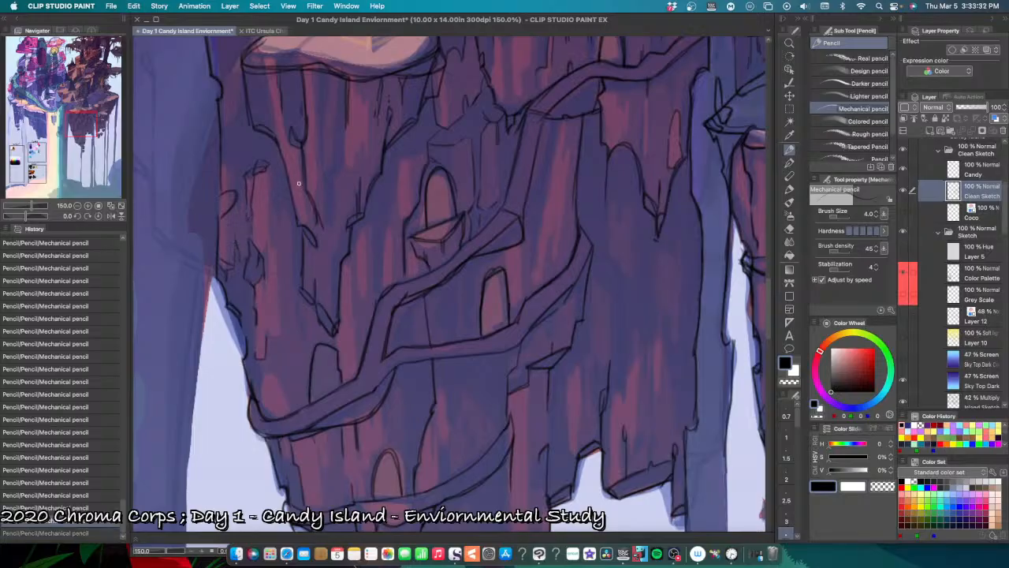
# Step: Pencil the jagged lower edge of the rock under the snowy ledge's outer tip, beside the front hanging rock
pyautogui.press('super+minus')
pyautogui.press('super+plus')
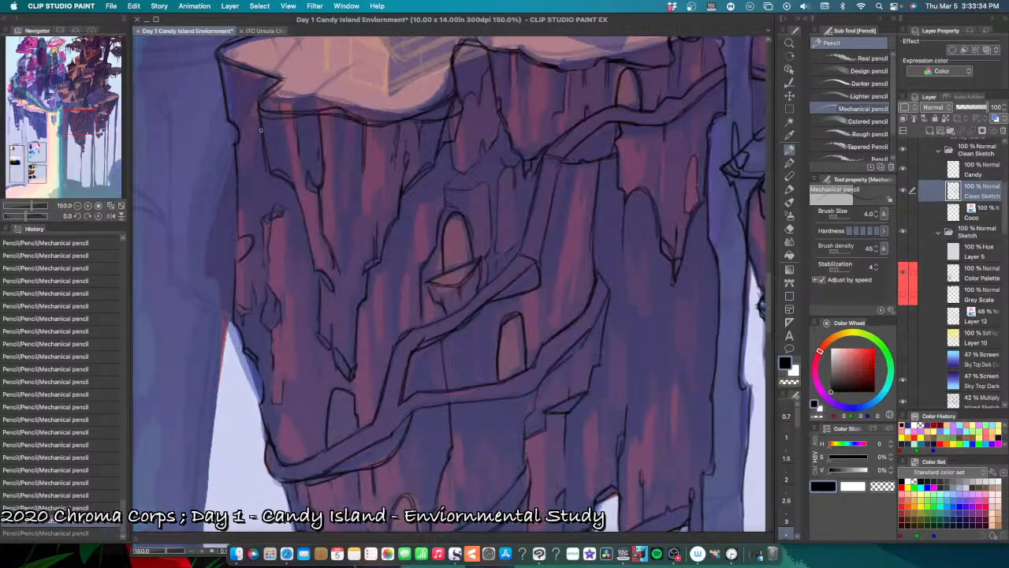
pyautogui.moveTo(262, 154)
pyautogui.mouseDown()
pyautogui.moveTo(267, 237)
pyautogui.moveTo(282, 191)
pyautogui.mouseUp()
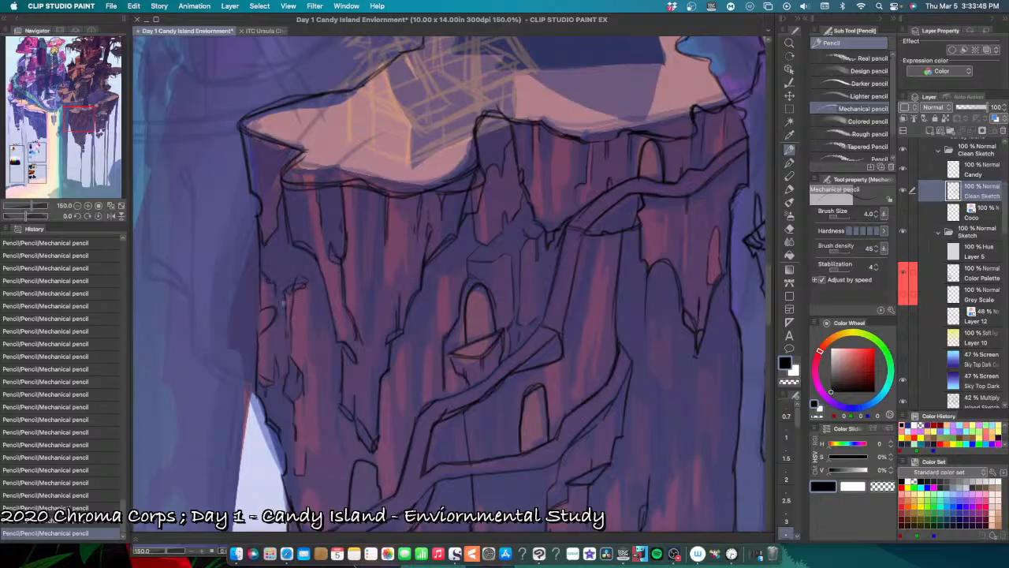
# Step: Pencil small cracks around the chipped ledge and down the cliff beside the front hanging rock, undoing misplaced strokes
pyautogui.press('super+z')
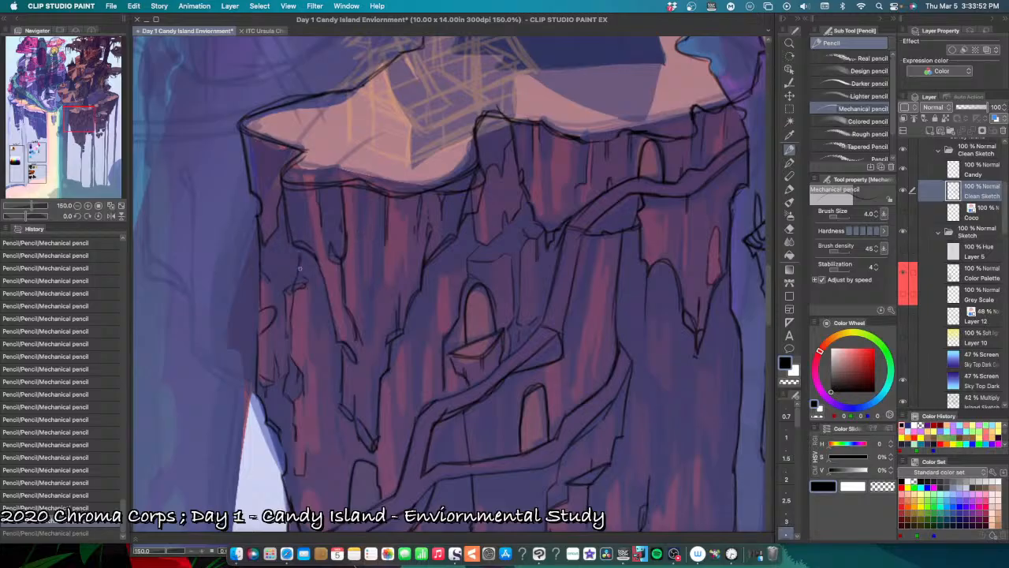
pyautogui.press('super+shift+z')
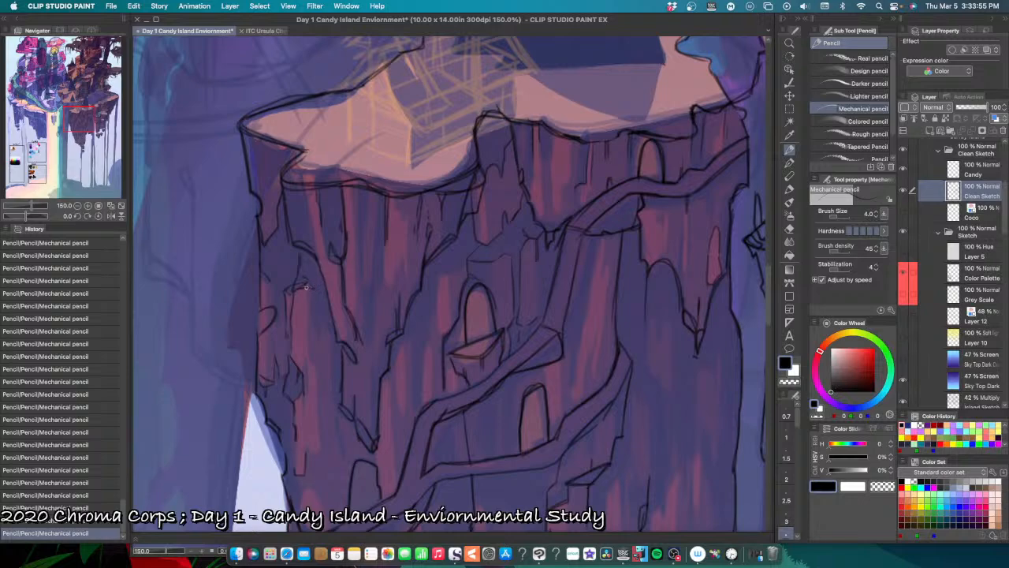
pyautogui.moveTo(315, 290)
pyautogui.mouseDown()
pyautogui.moveTo(311, 332)
pyautogui.moveTo(322, 244)
pyautogui.moveTo(309, 300)
pyautogui.moveTo(318, 343)
pyautogui.moveTo(311, 303)
pyautogui.moveTo(319, 347)
pyautogui.mouseUp()
pyautogui.press('super+z')
# Step: Pencil jagged notches and short inner cracks on the tapering tip of the front hanging rock above the lower path
pyautogui.moveTo(359, 346); pyautogui.dragTo(379, 271)
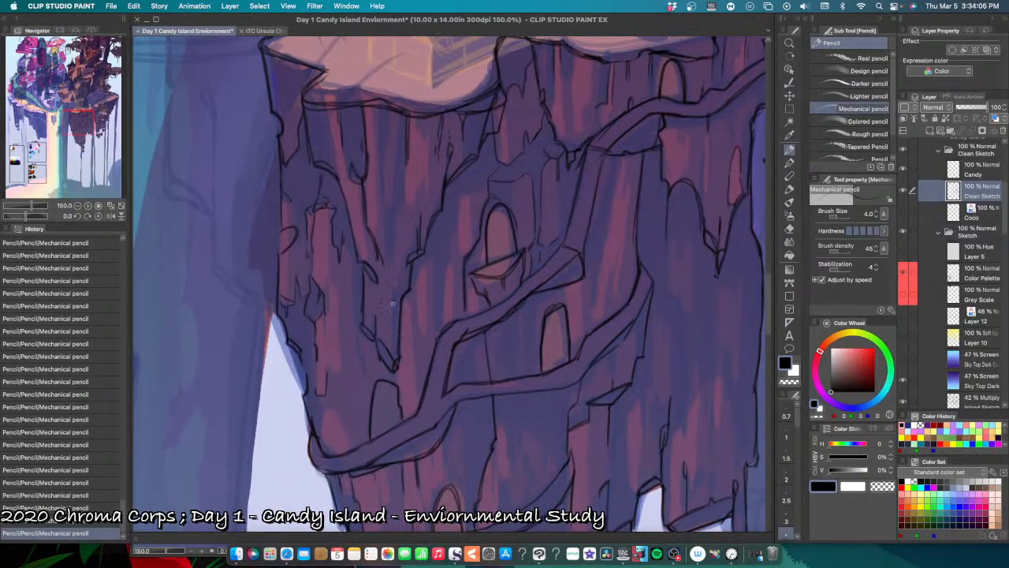
pyautogui.press('super+z')
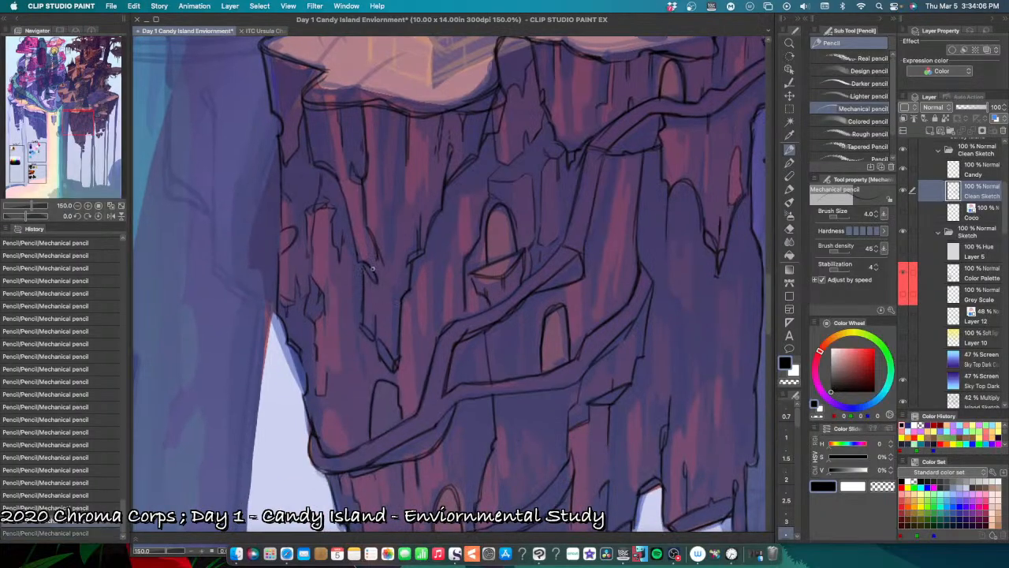
pyautogui.moveTo(364, 269); pyautogui.dragTo(361, 276)
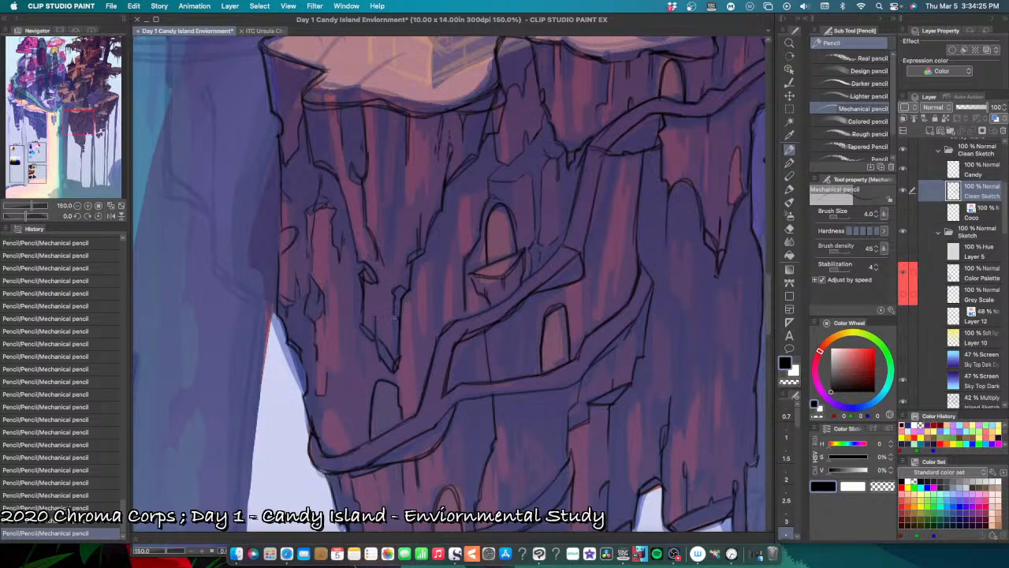
pyautogui.moveTo(396, 314); pyautogui.dragTo(394, 331)
pyautogui.press('super+minus')
pyautogui.scroll(2, 424, 333)
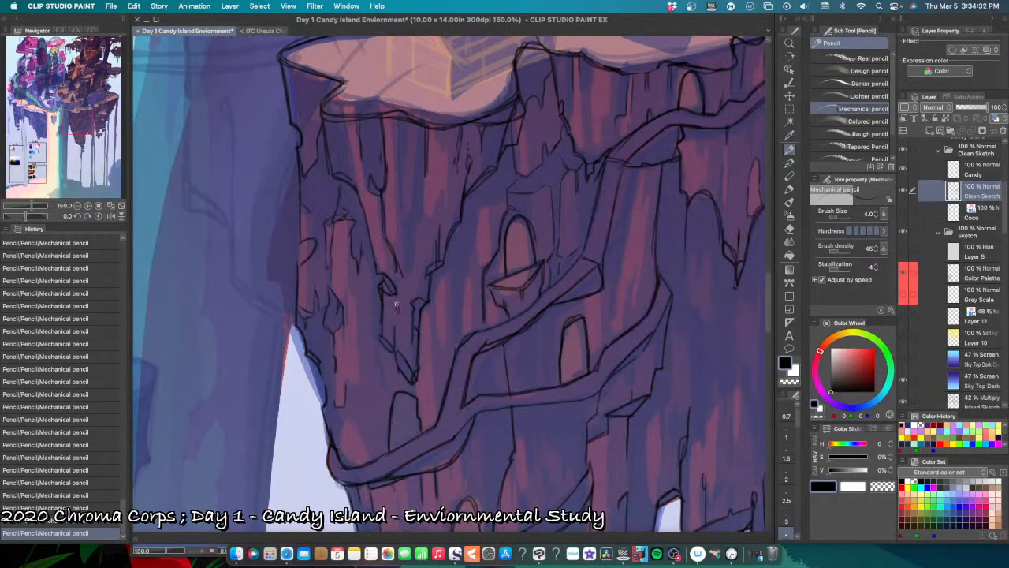
pyautogui.moveTo(397, 303)
pyautogui.mouseDown()
pyautogui.moveTo(399, 322)
pyautogui.moveTo(411, 324)
pyautogui.moveTo(400, 317)
pyautogui.mouseUp()
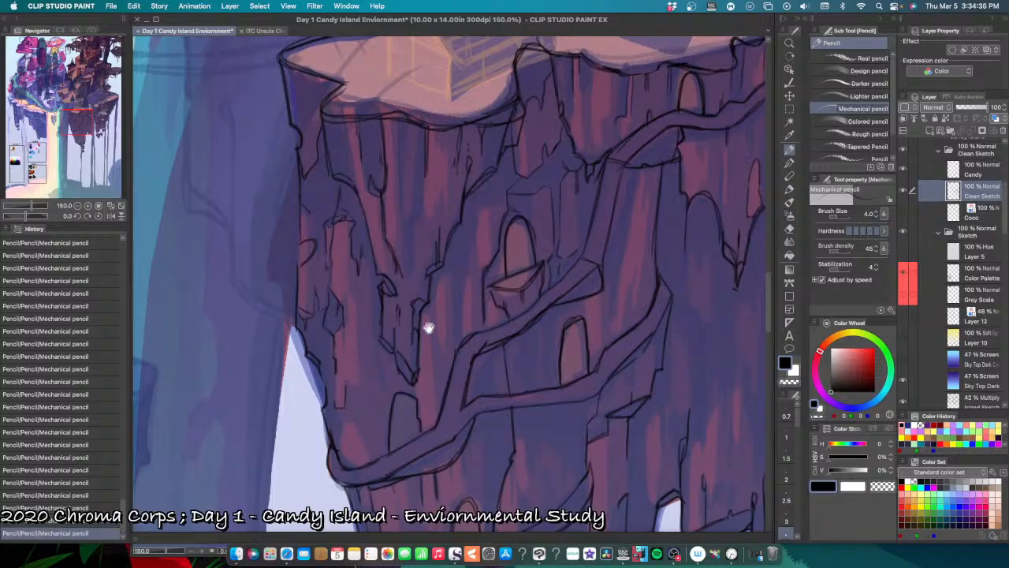
# Step: Rework a small chipped notch and crack in the middle of the front hanging rock, undoing and redoing strokes
pyautogui.scroll(3, 405, 329)
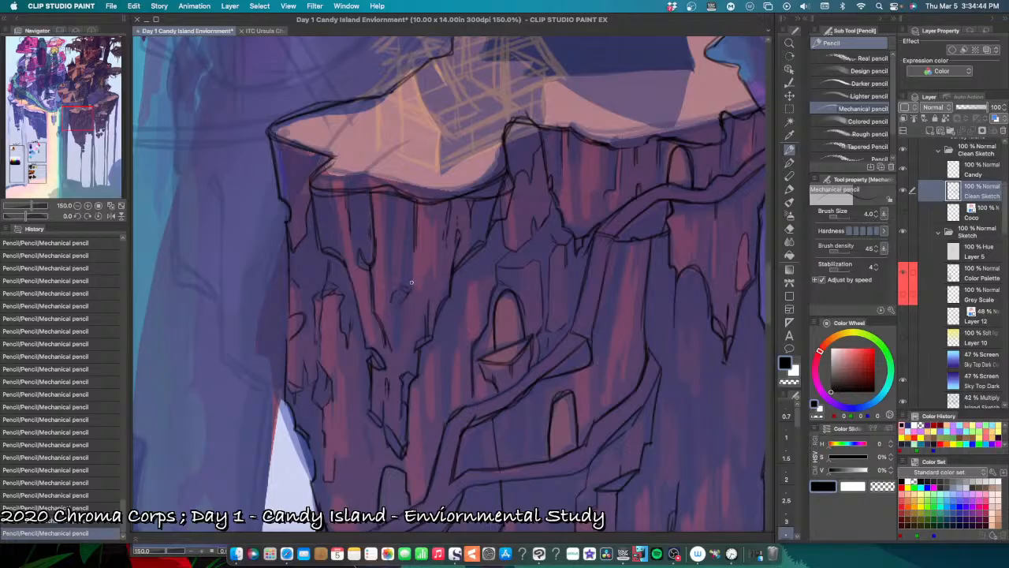
pyautogui.press('super+z')
pyautogui.press('super+z')
pyautogui.press('super+z')
pyautogui.press('super+z')
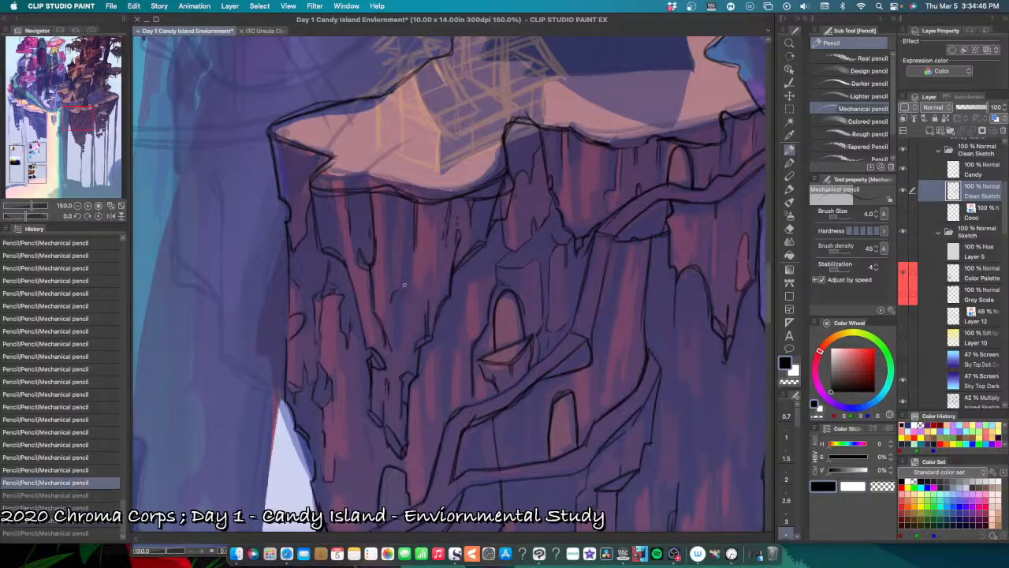
pyautogui.press('super+y')
pyautogui.press('super+y')
pyautogui.press('super+y')
pyautogui.press('super+y')
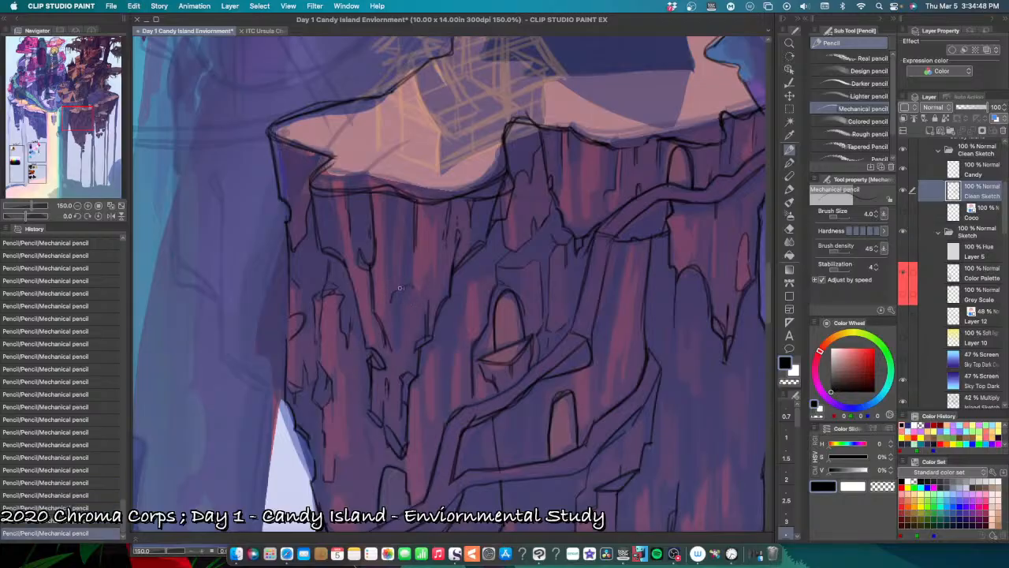
pyautogui.moveTo(410, 294)
pyautogui.mouseDown()
pyautogui.moveTo(392, 331)
pyautogui.moveTo(406, 306)
pyautogui.moveTo(403, 334)
pyautogui.moveTo(406, 287)
pyautogui.moveTo(400, 319)
pyautogui.moveTo(417, 301)
pyautogui.moveTo(403, 350)
pyautogui.mouseUp()
pyautogui.press('super+z')
pyautogui.press('super+z')
# Step: Pencil short inner cracks on the narrow upright rock at the snowy ledge's inner end, undoing and redoing misplaced strokes
pyautogui.scroll(-3, 430, 292)
pyautogui.scroll(-3, 433, 292)
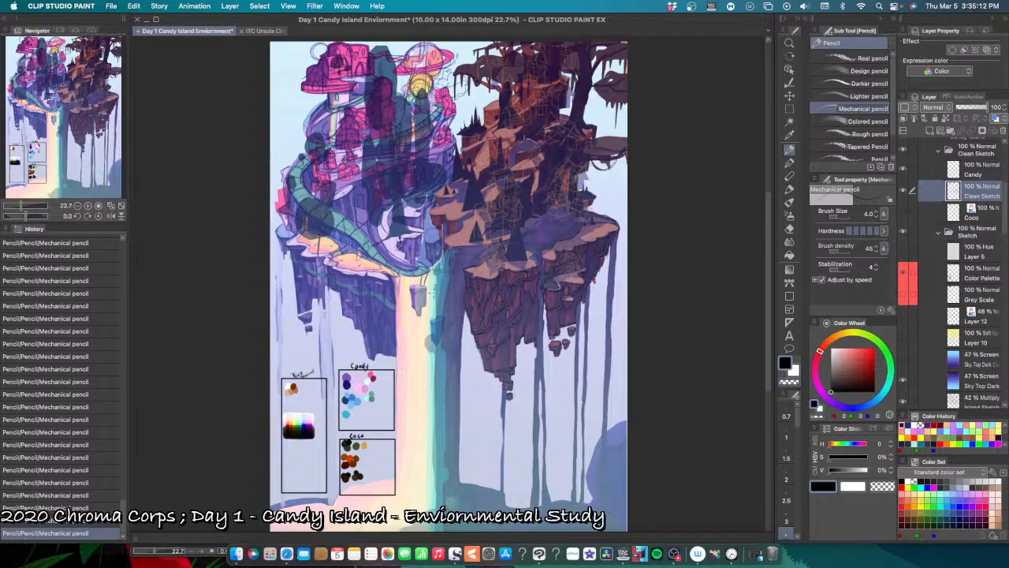
pyautogui.scroll(1, 432, 292)
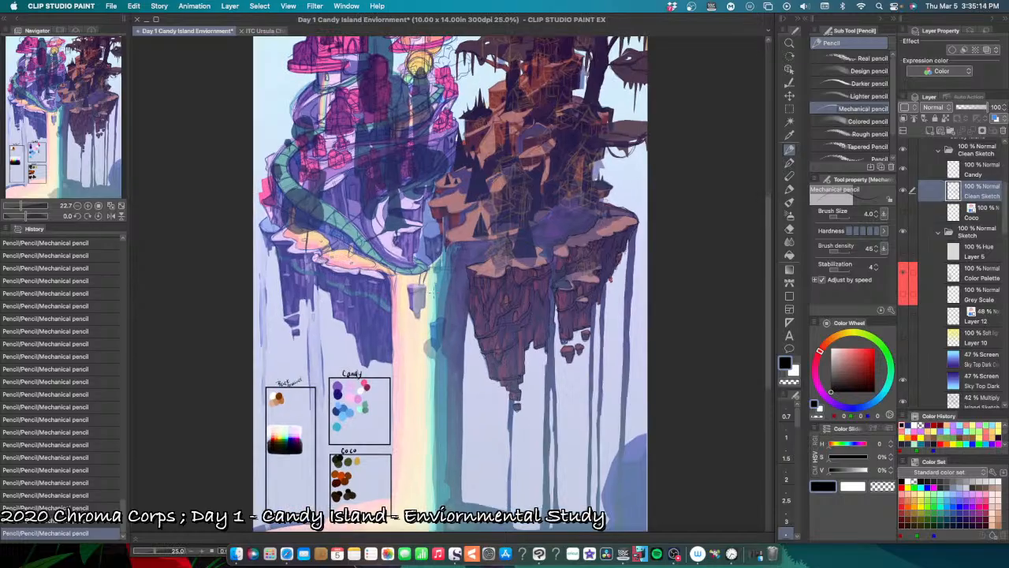
pyautogui.scroll(1, 432, 292)
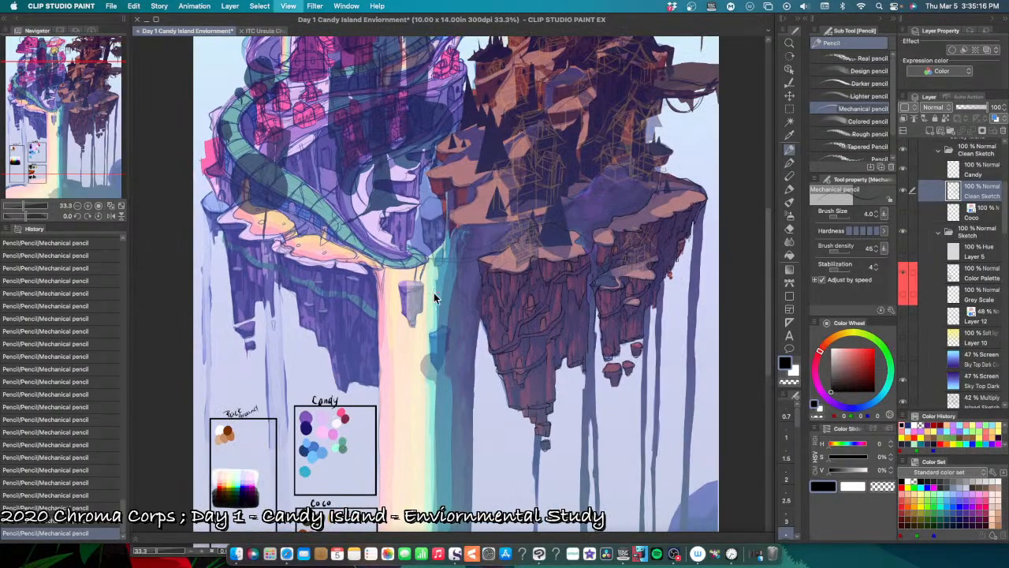
pyautogui.scroll(1, 432, 292)
pyautogui.moveTo(611, 424); pyautogui.dragTo(513, 431)
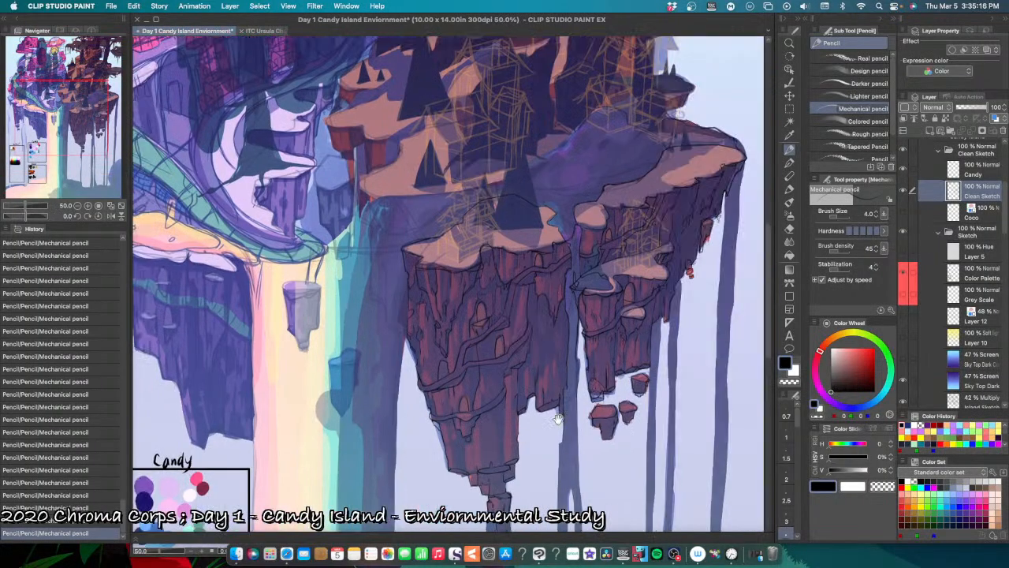
pyautogui.scroll(1, 440, 250)
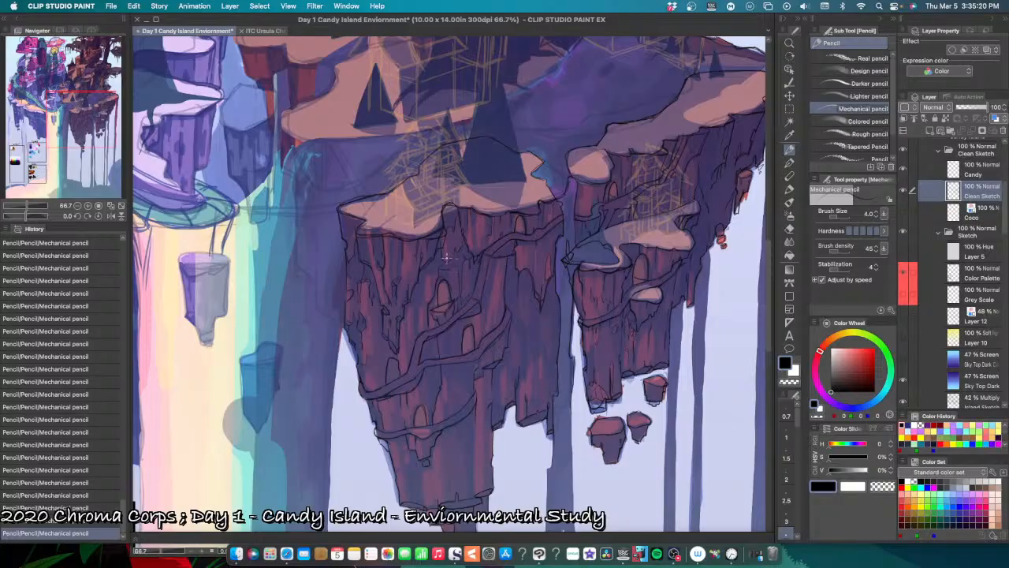
pyautogui.scroll(1, 440, 251)
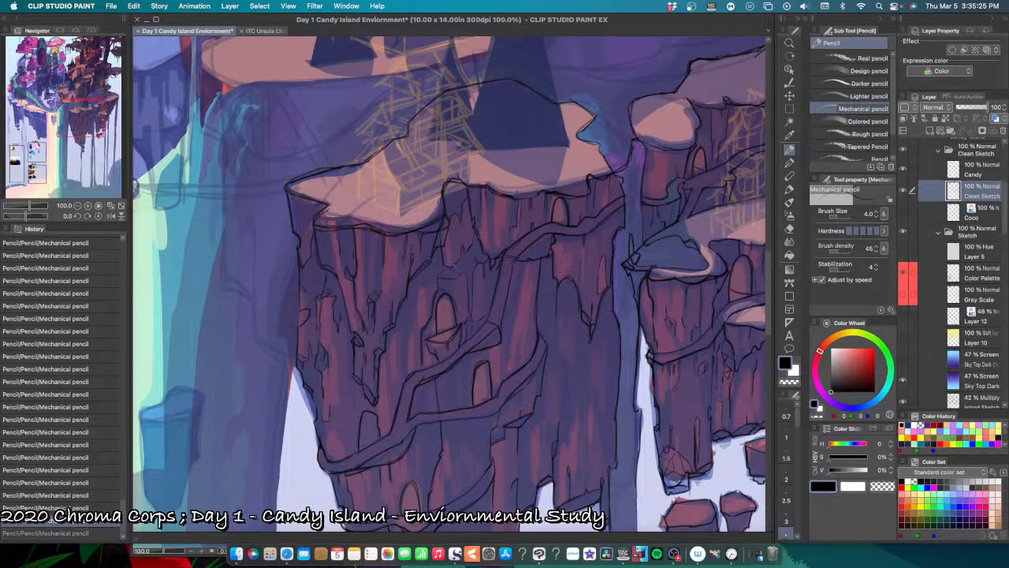
pyautogui.moveTo(479, 264); pyautogui.dragTo(462, 269)
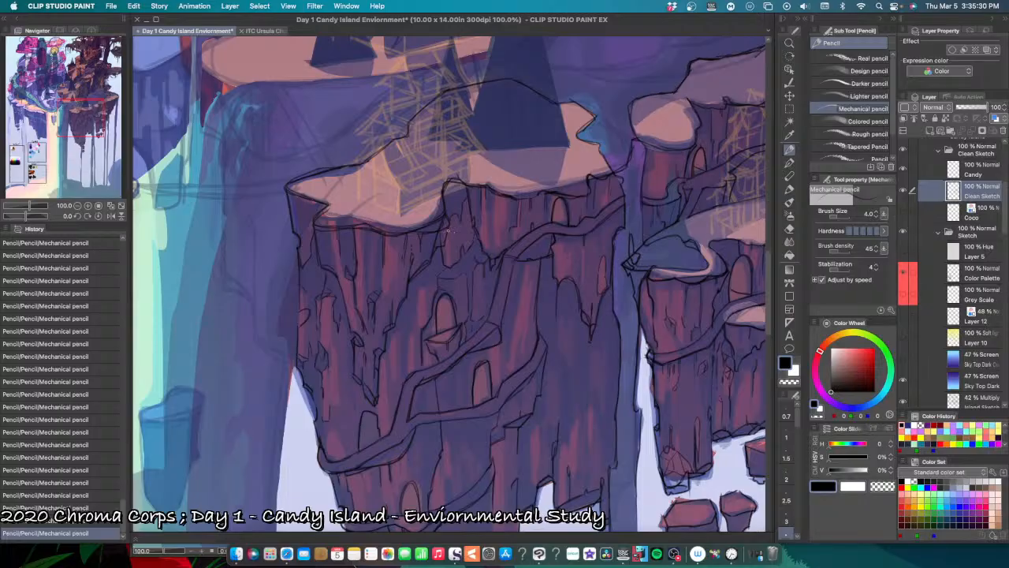
pyautogui.press('super+z')
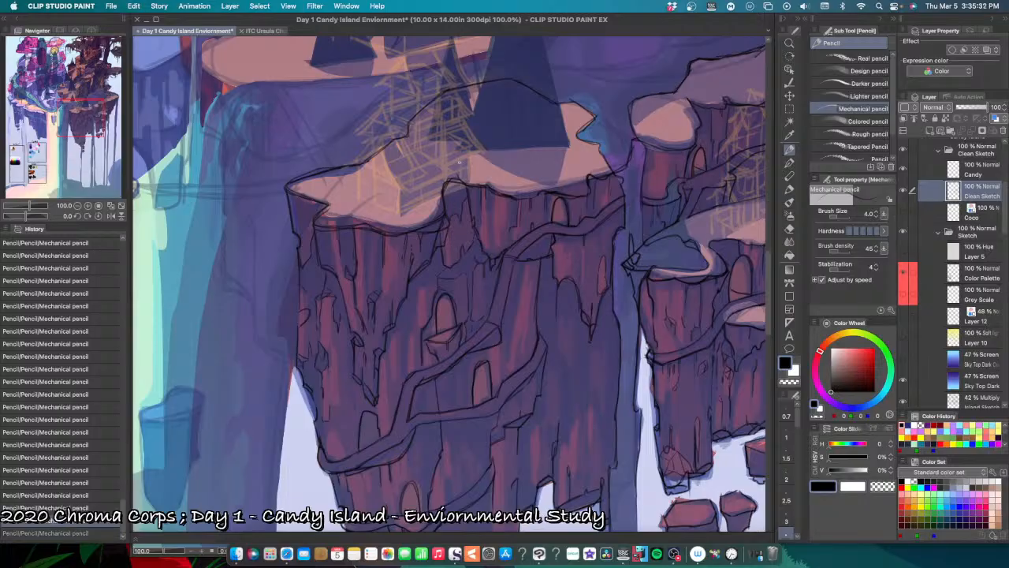
pyautogui.moveTo(445, 250); pyautogui.dragTo(446, 261)
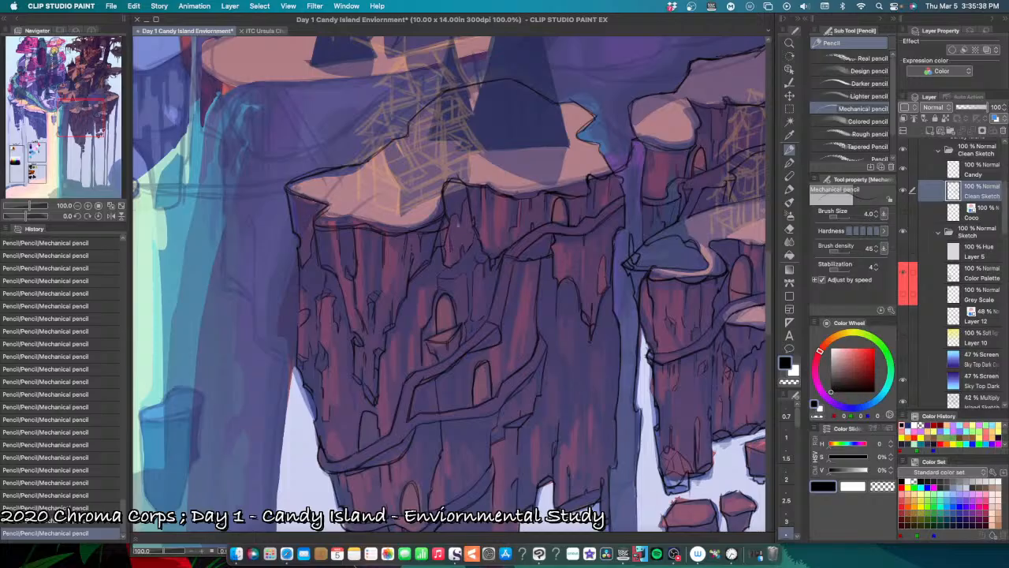
pyautogui.press('super+z')
pyautogui.moveTo(450, 246); pyautogui.dragTo(451, 261)
pyautogui.press('super+z')
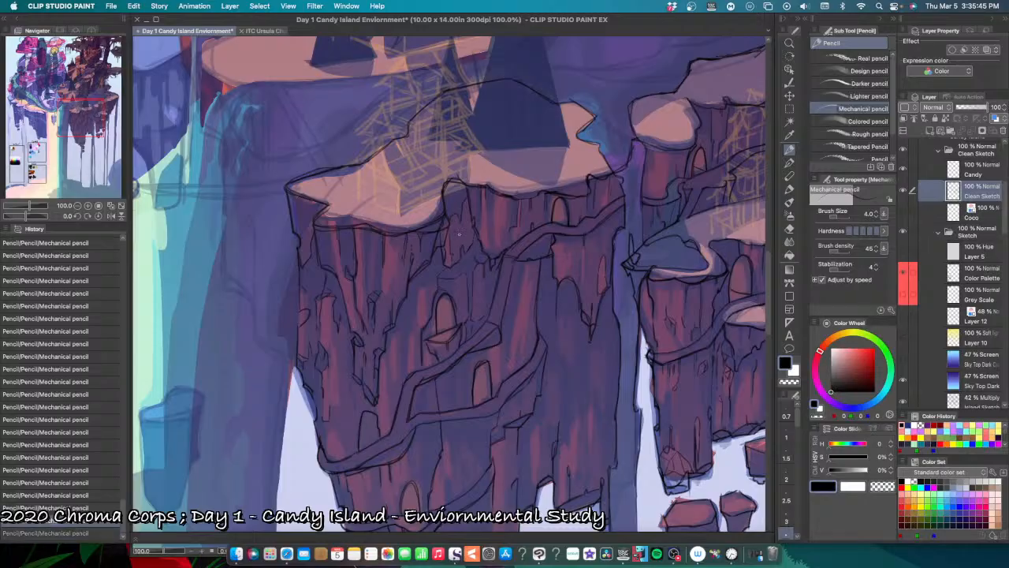
pyautogui.press('super+y')
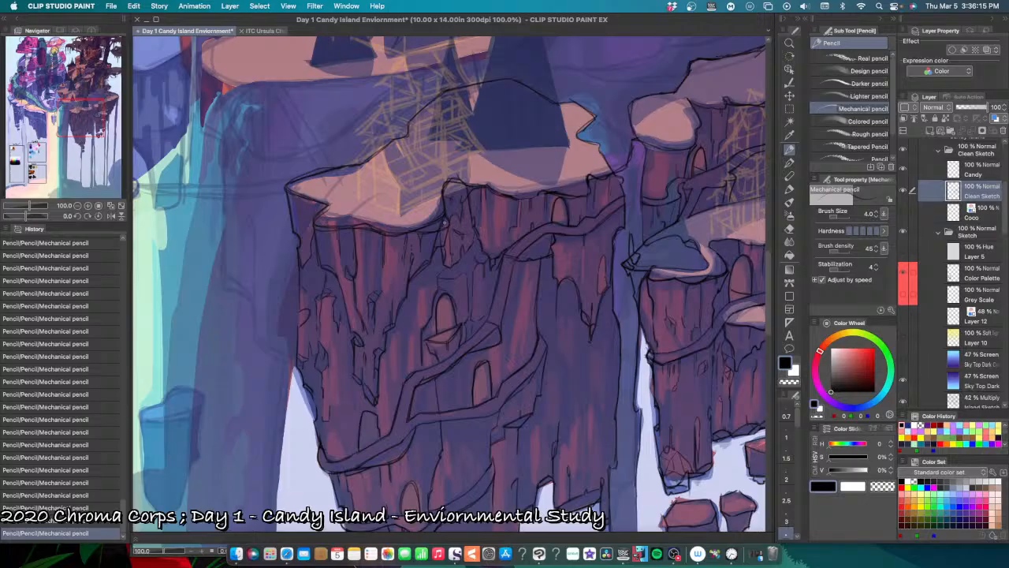
# Step: Erase the doubled, rough outline strokes along the underside of the front snowy ledge with the Hard eraser
pyautogui.press('e')
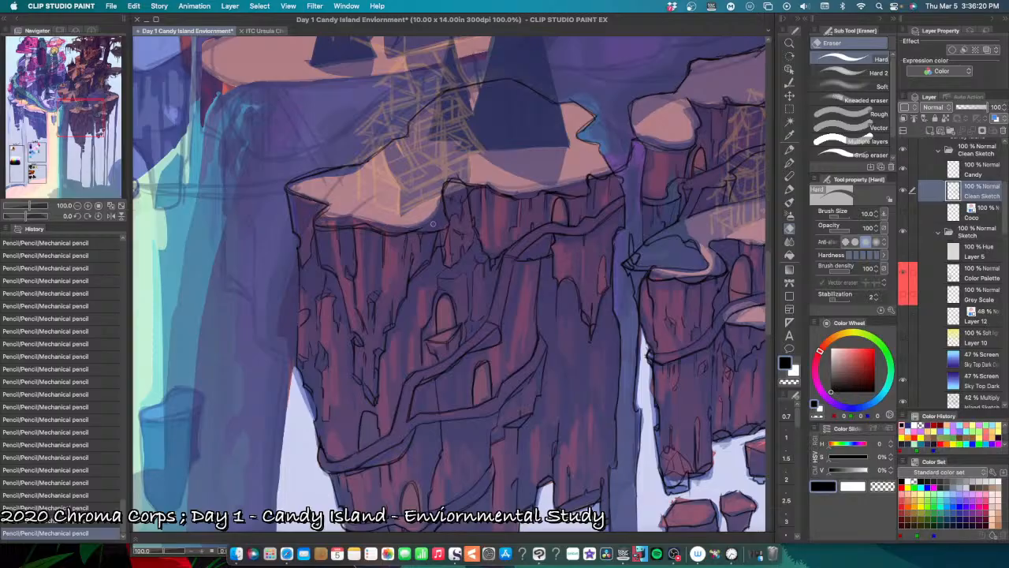
pyautogui.moveTo(410, 227); pyautogui.dragTo(426, 228)
pyautogui.moveTo(353, 222); pyautogui.dragTo(391, 231)
pyautogui.moveTo(382, 229)
pyautogui.mouseDown()
pyautogui.moveTo(392, 232)
pyautogui.moveTo(314, 225)
pyautogui.moveTo(357, 224)
pyautogui.moveTo(320, 210)
pyautogui.mouseUp()
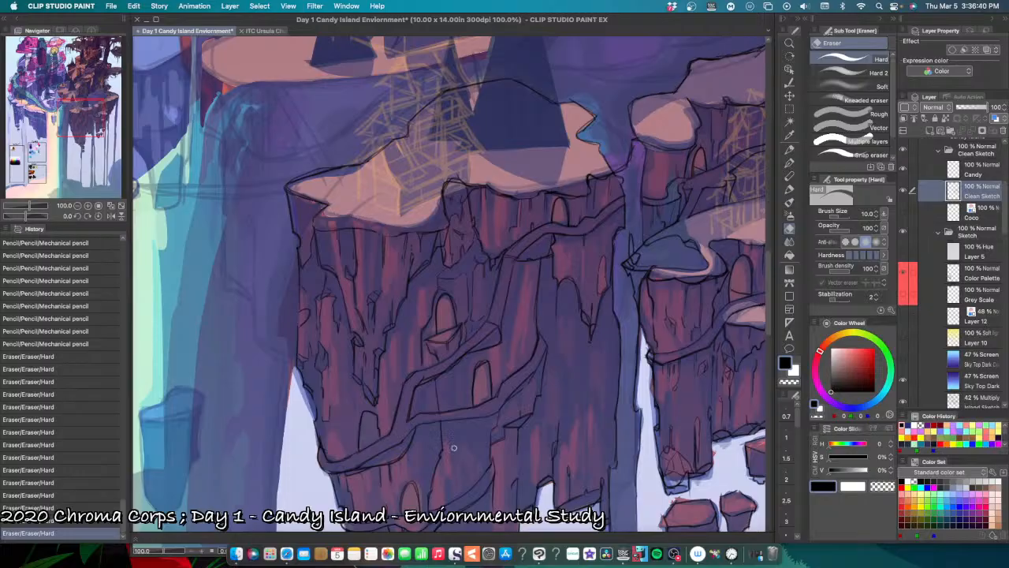
# Step: Pencil thin vertical cracks and jagged edges on the cliff between the front hanging rock and the upper arched doorway, undoing a misplaced stroke
pyautogui.scroll(1, 461, 453)
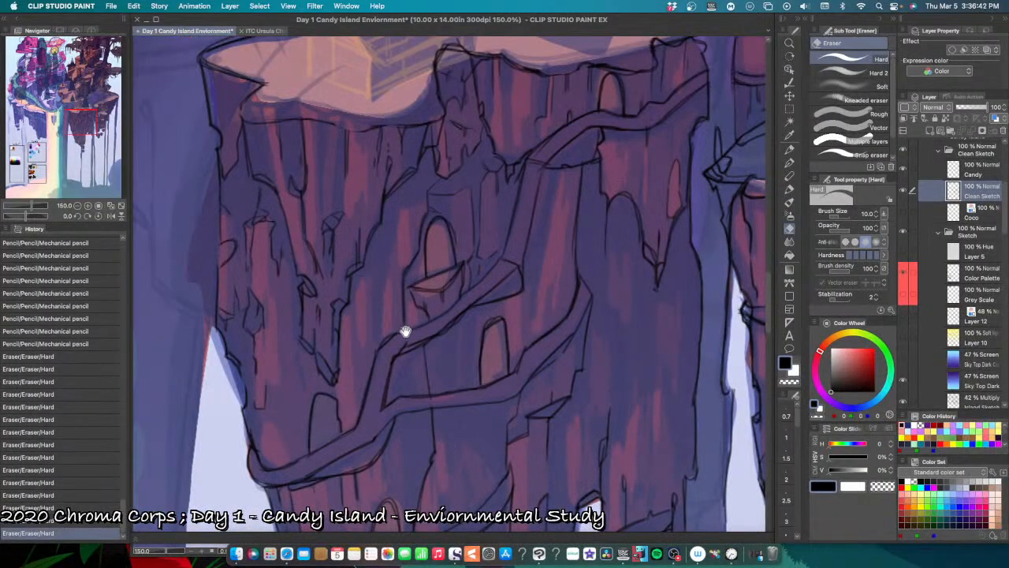
pyautogui.moveTo(406, 332); pyautogui.dragTo(433, 466)
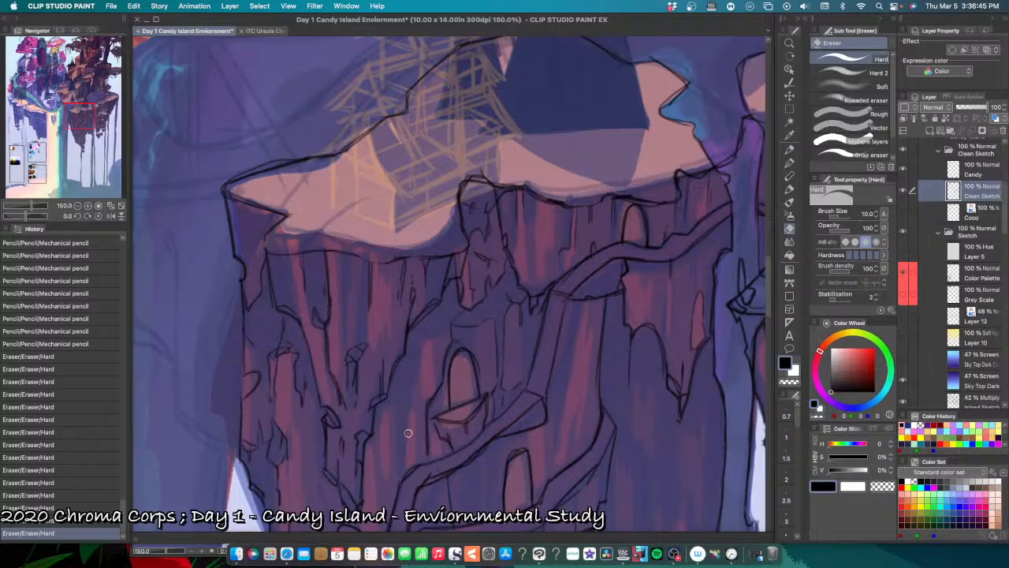
pyautogui.press('p')
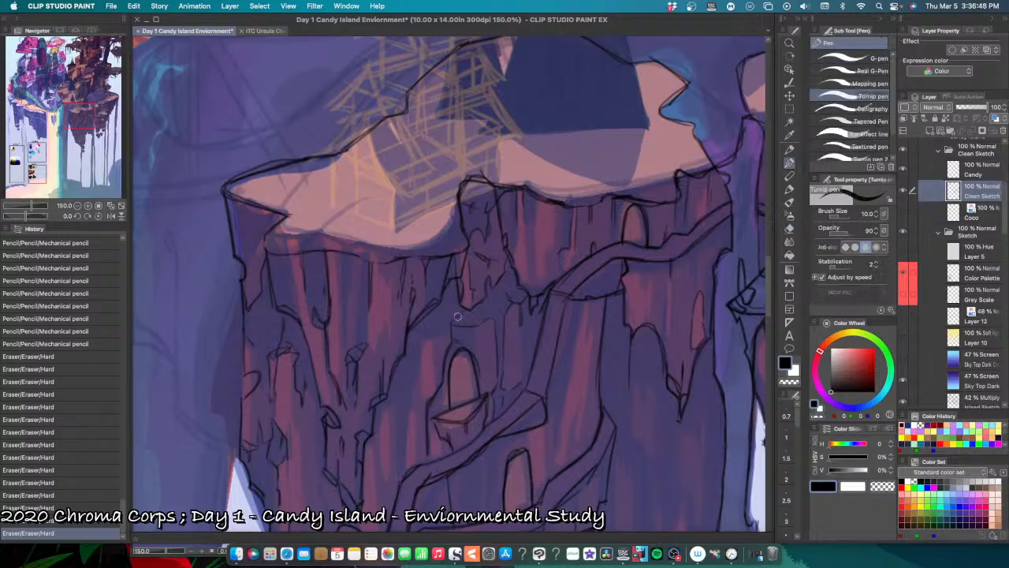
pyautogui.press('p')
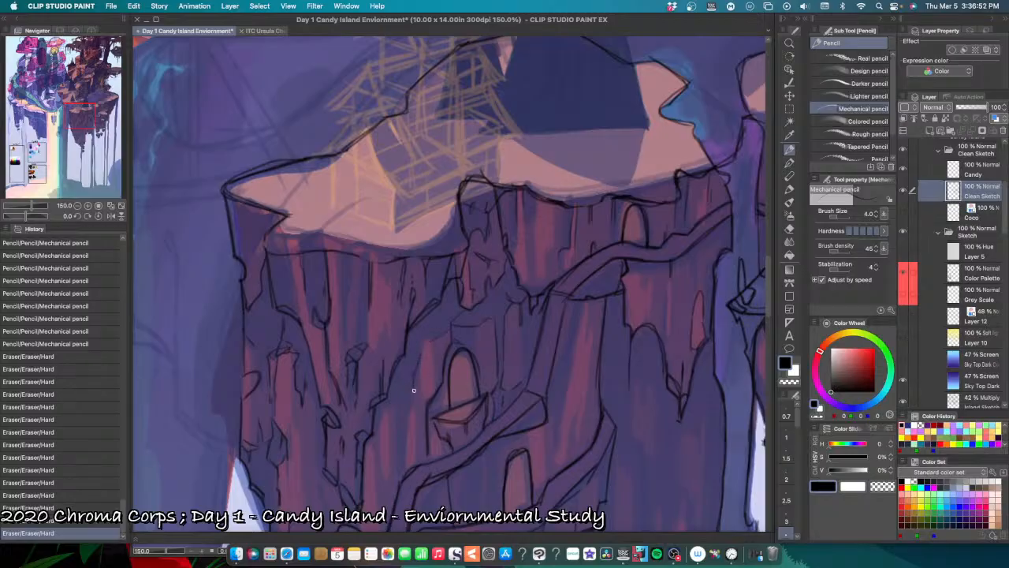
pyautogui.moveTo(403, 463); pyautogui.dragTo(404, 475)
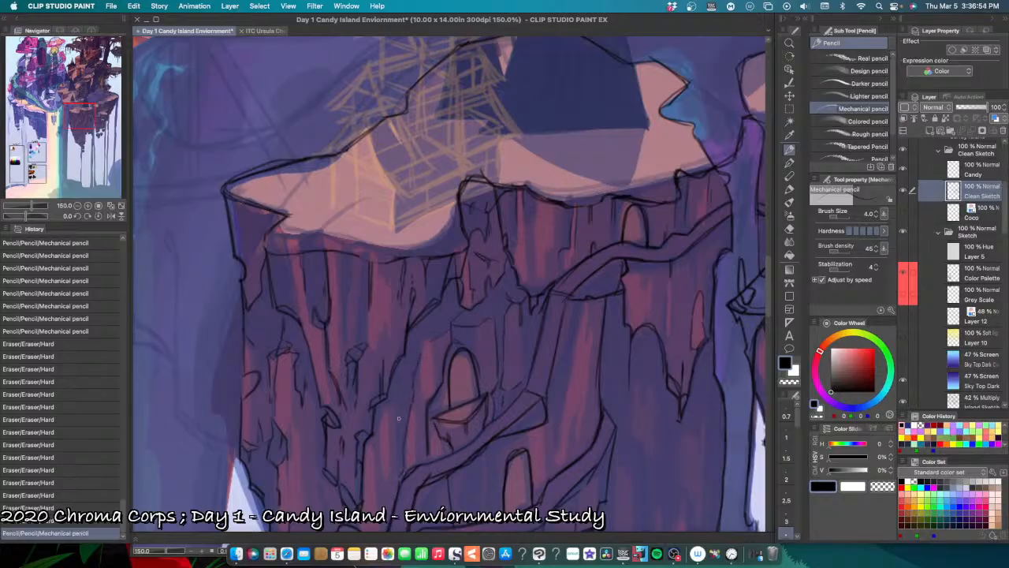
pyautogui.moveTo(383, 409)
pyautogui.mouseDown()
pyautogui.moveTo(379, 427)
pyautogui.moveTo(396, 407)
pyautogui.mouseUp()
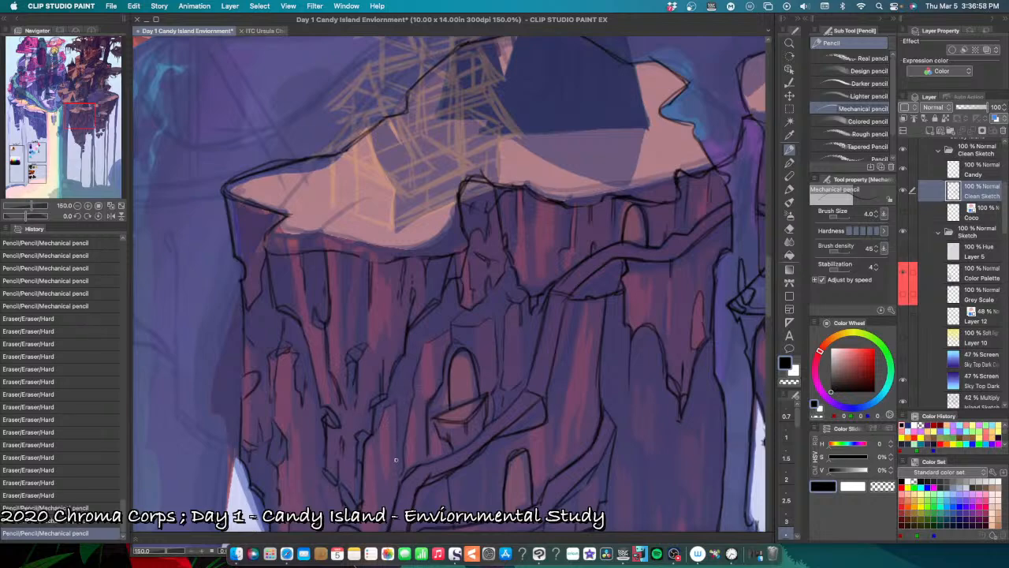
pyautogui.moveTo(399, 477); pyautogui.dragTo(399, 474)
pyautogui.moveTo(414, 380); pyautogui.dragTo(413, 388)
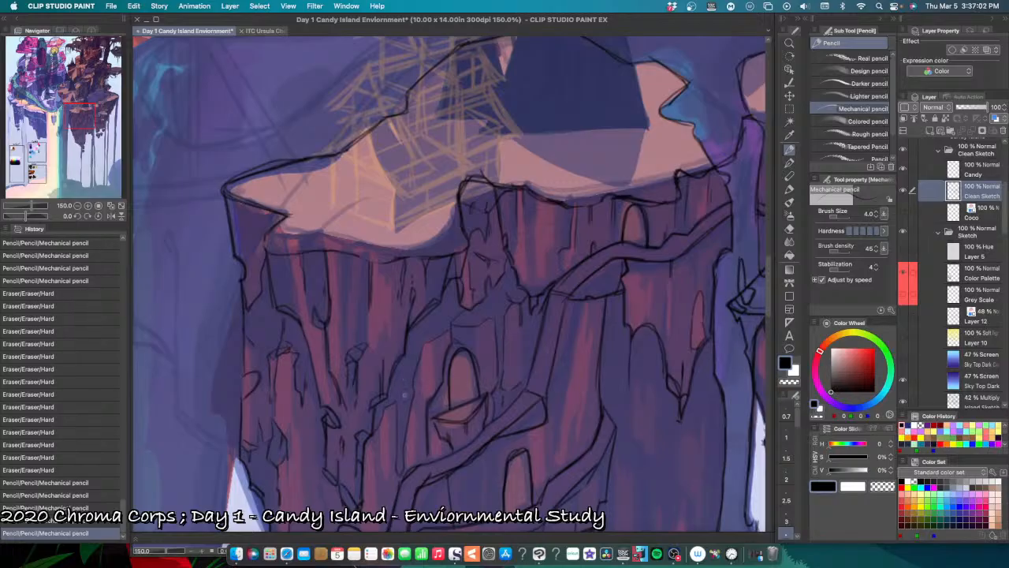
pyautogui.moveTo(403, 395)
pyautogui.mouseDown()
pyautogui.moveTo(412, 398)
pyautogui.moveTo(397, 401)
pyautogui.moveTo(409, 391)
pyautogui.mouseUp()
pyautogui.press('super+z')
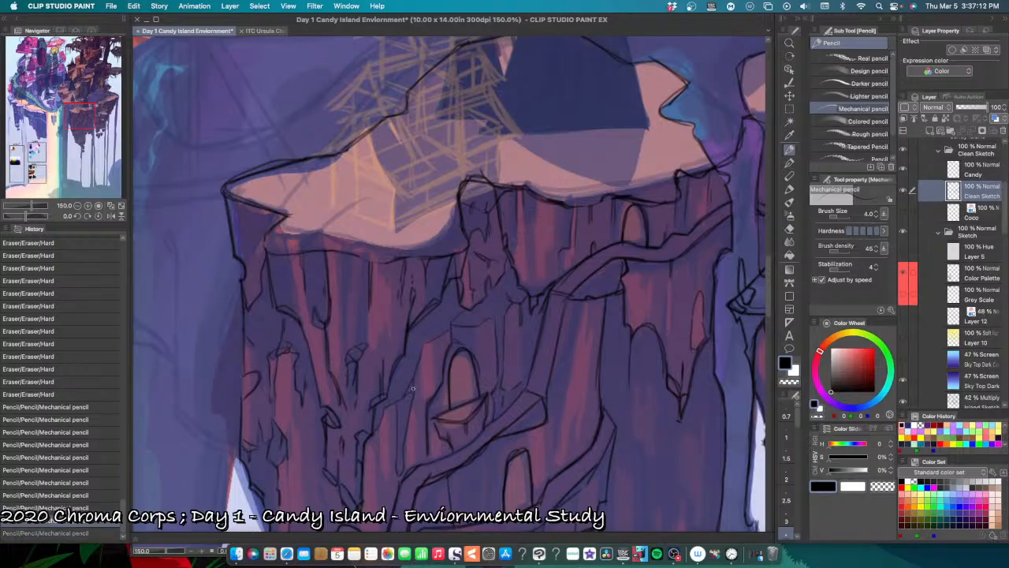
pyautogui.moveTo(413, 388); pyautogui.dragTo(410, 394)
pyautogui.moveTo(410, 393); pyautogui.dragTo(408, 413)
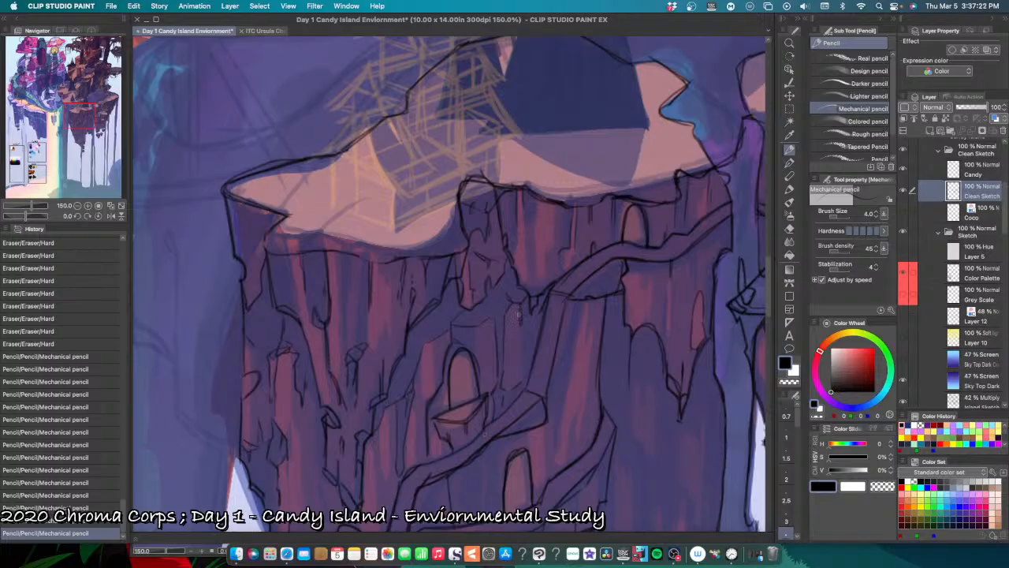
# Step: Outline the narrow raised rock slab beside the upper arched doorway in pencil, undoing misplaced strokes
pyautogui.moveTo(433, 351)
pyautogui.mouseDown()
pyautogui.moveTo(433, 341)
pyautogui.moveTo(434, 384)
pyautogui.moveTo(421, 393)
pyautogui.moveTo(429, 404)
pyautogui.moveTo(420, 392)
pyautogui.moveTo(437, 381)
pyautogui.moveTo(420, 372)
pyautogui.mouseUp()
pyautogui.press('super+z')
pyautogui.press('super+z')
pyautogui.press('super+z')
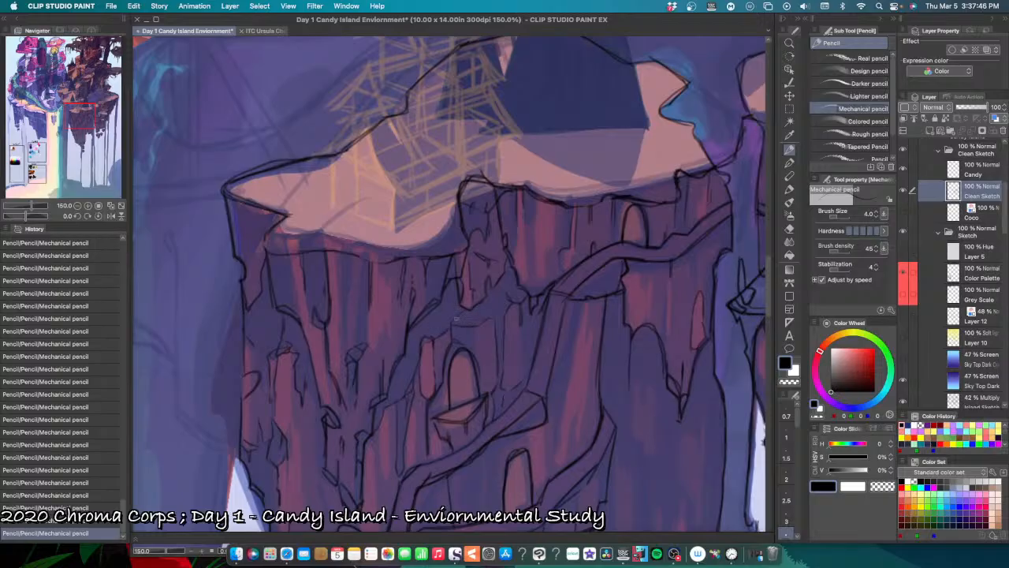
# Step: Pencil the top edge and short cracks of the rock block above the upper arched doorway, undoing and redoing strokes
pyautogui.press('super+z')
pyautogui.press('super+y')
pyautogui.press('super+z')
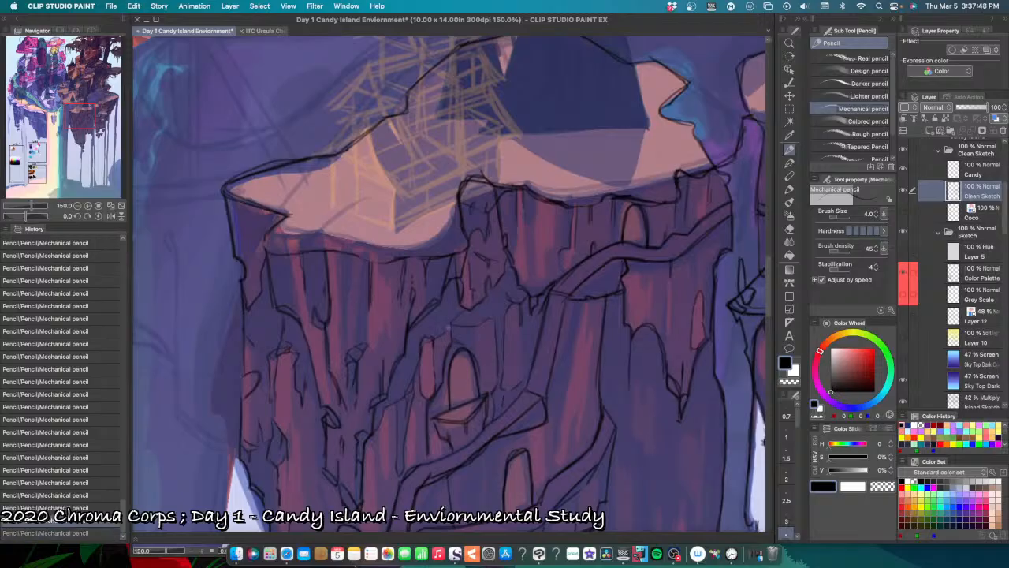
pyautogui.press('super+y')
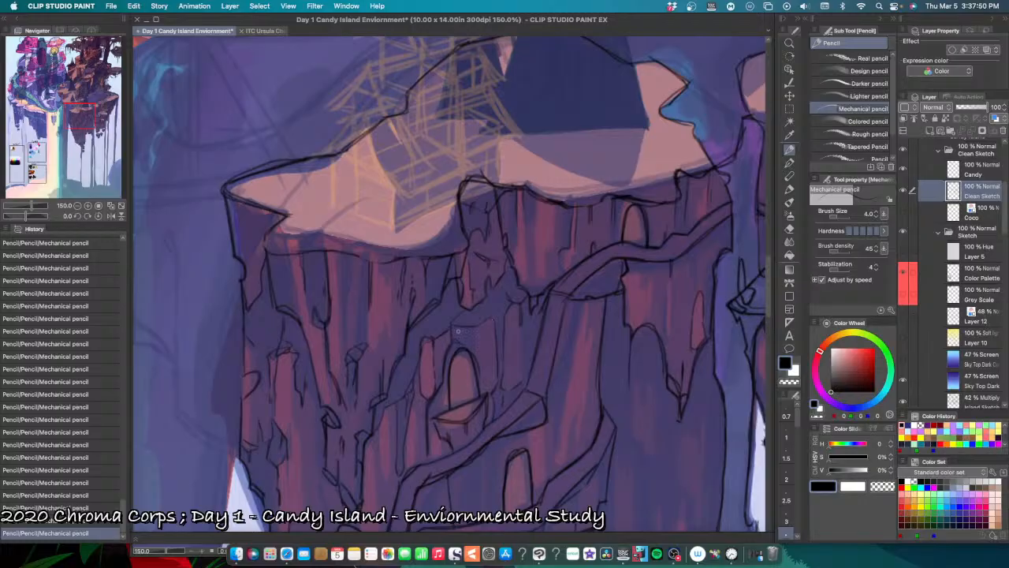
pyautogui.moveTo(453, 324); pyautogui.dragTo(479, 325)
pyautogui.moveTo(478, 336); pyautogui.dragTo(476, 354)
pyautogui.press('super+z')
# Step: Pencil the rock face beneath the snowy ledge's outer tip, adding its inner edge line and undoing misplaced strokes
pyautogui.scroll(-4, 566, 420)
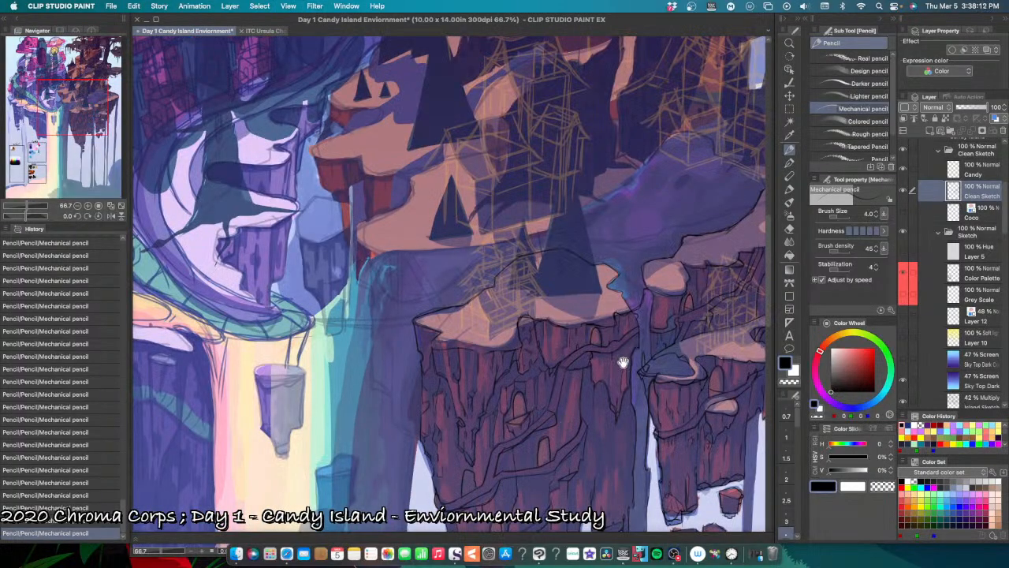
pyautogui.moveTo(645, 406); pyautogui.dragTo(689, 388)
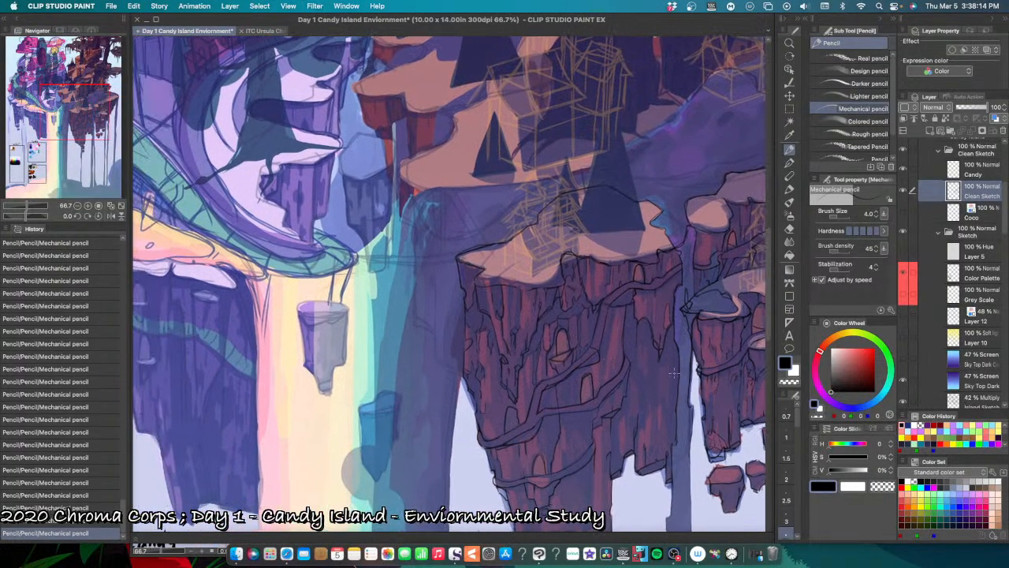
pyautogui.press('super+plus')
pyautogui.press('super+plus')
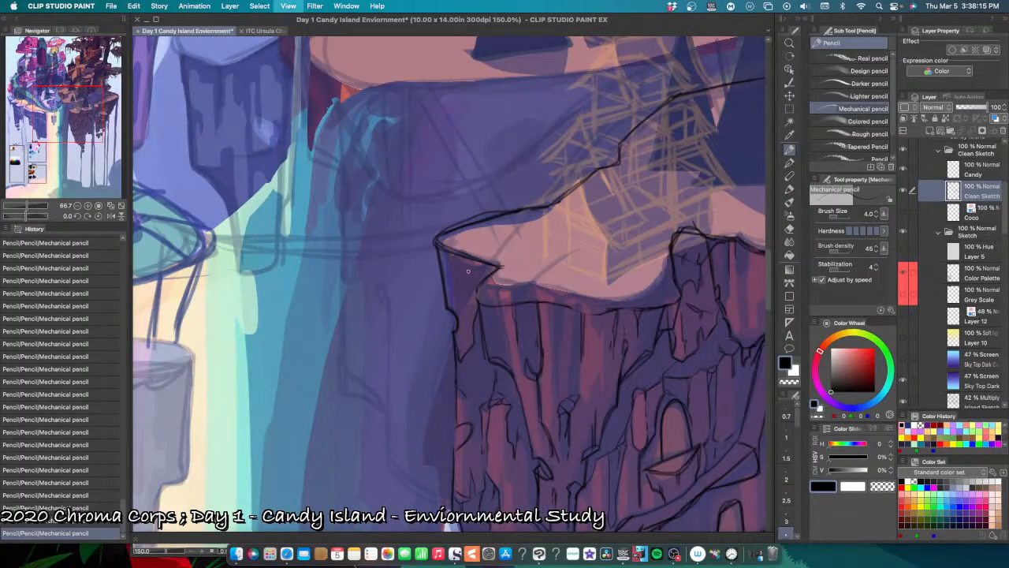
pyautogui.press('super+z')
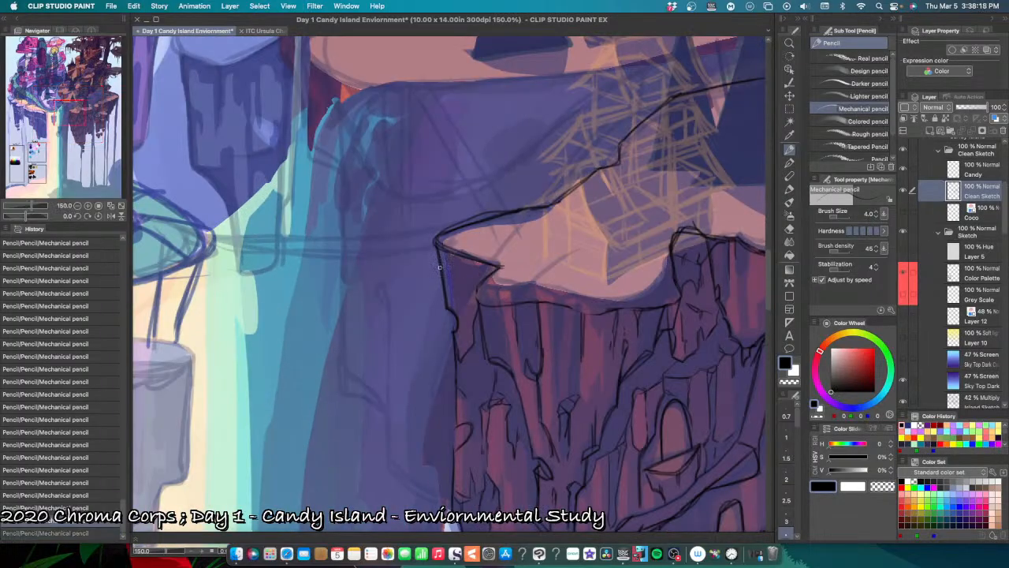
pyautogui.moveTo(445, 272)
pyautogui.mouseDown()
pyautogui.moveTo(455, 296)
pyautogui.moveTo(453, 285)
pyautogui.mouseUp()
pyautogui.press('super+z')
pyautogui.press('super+z')
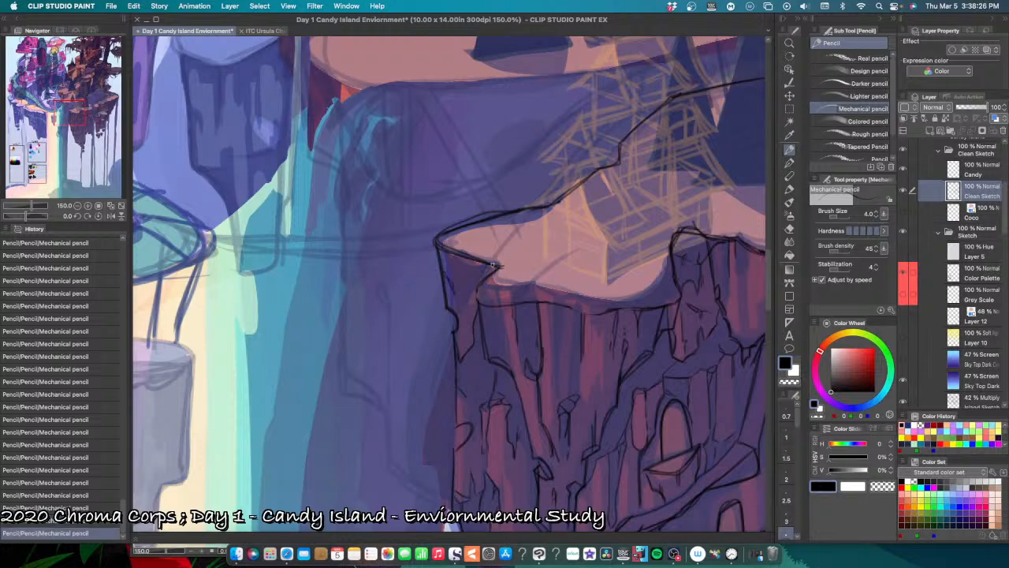
pyautogui.press('super+minus')
pyautogui.press('super+plus')
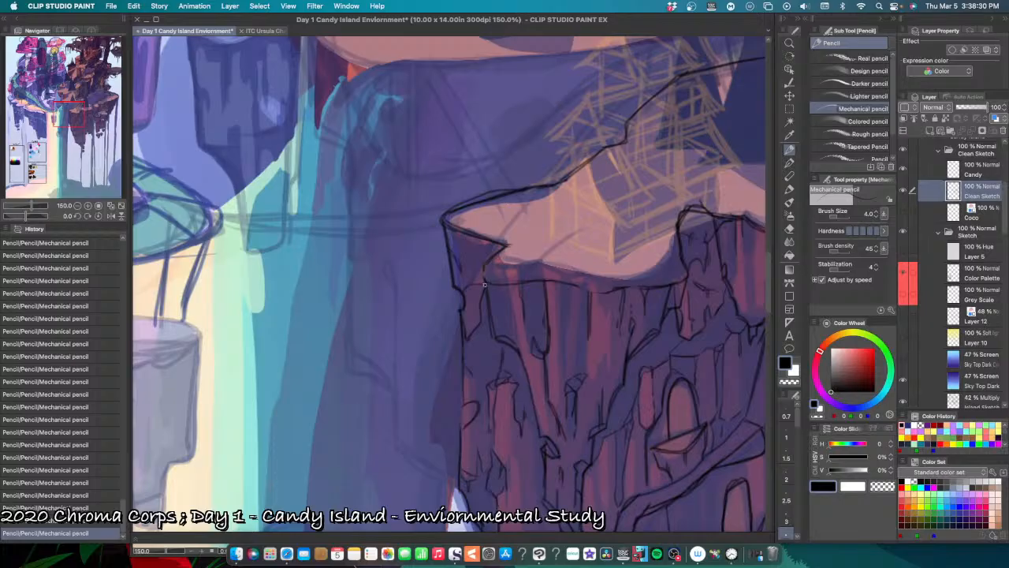
pyautogui.moveTo(496, 253); pyautogui.dragTo(484, 289)
pyautogui.press('super+minus')
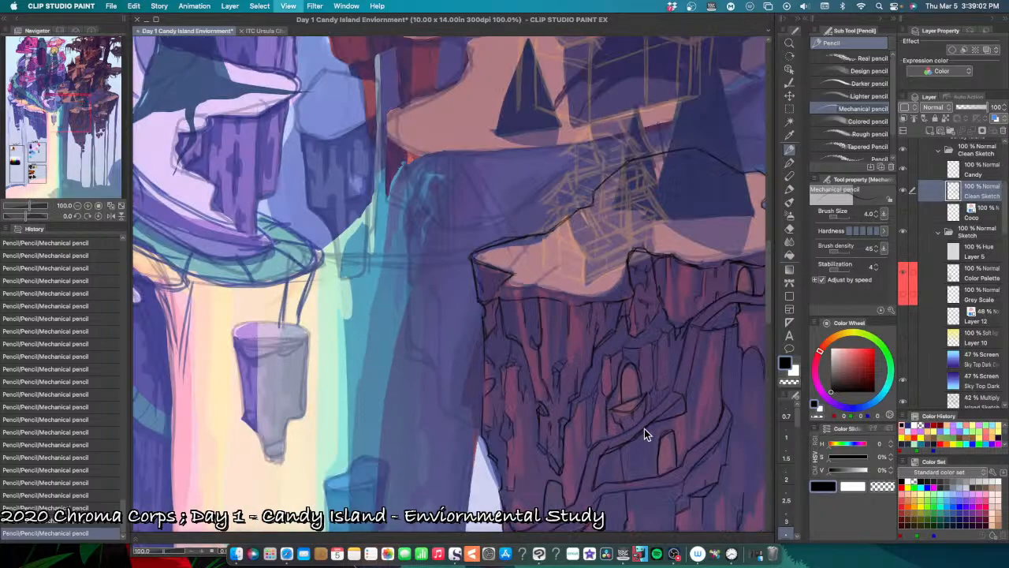
pyautogui.press('super+minus')
pyautogui.moveTo(672, 444); pyautogui.dragTo(615, 412)
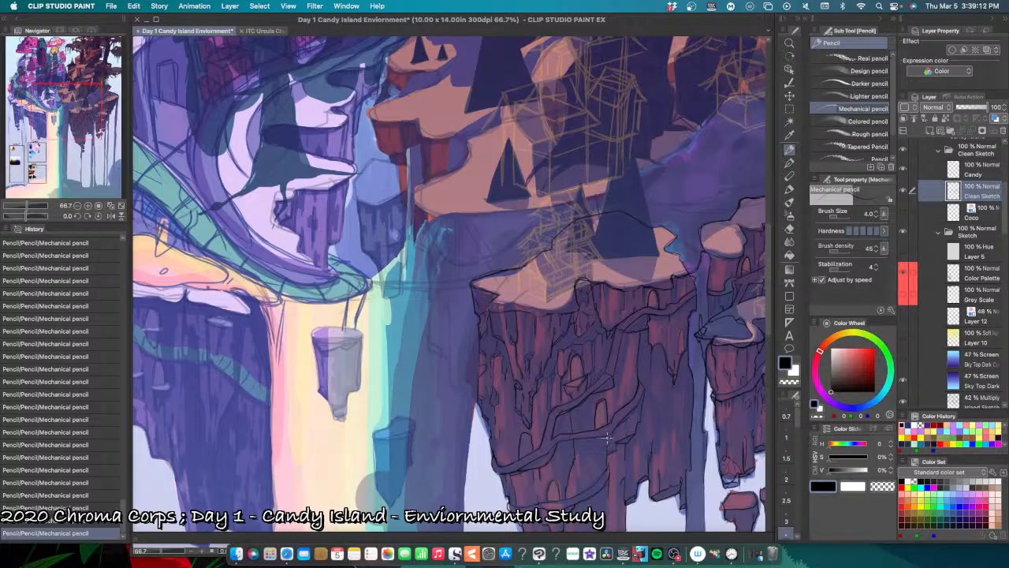
pyautogui.scroll(1, 608, 438)
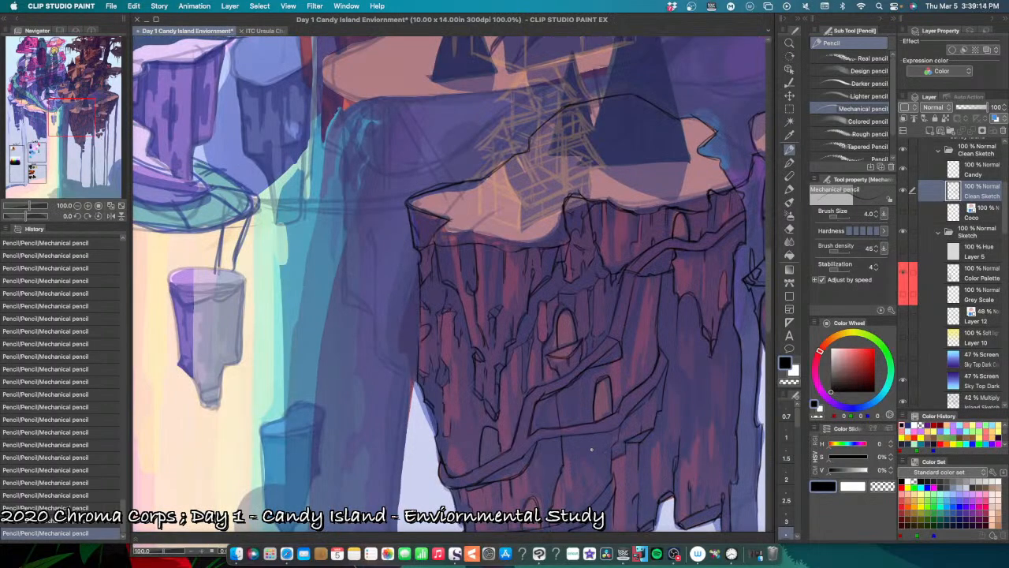
pyautogui.scroll(1, 590, 449)
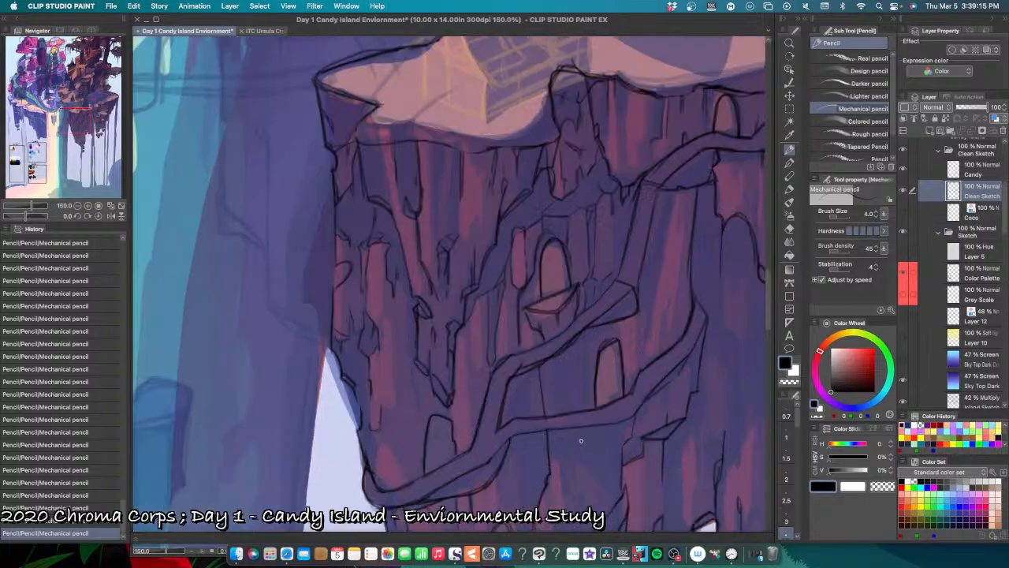
# Step: Pencil short vertical cracks in the rock around the lowest arched doorway, undoing misplaced strokes
pyautogui.moveTo(536, 473)
pyautogui.mouseDown()
pyautogui.moveTo(595, 410)
pyautogui.moveTo(582, 379)
pyautogui.mouseUp()
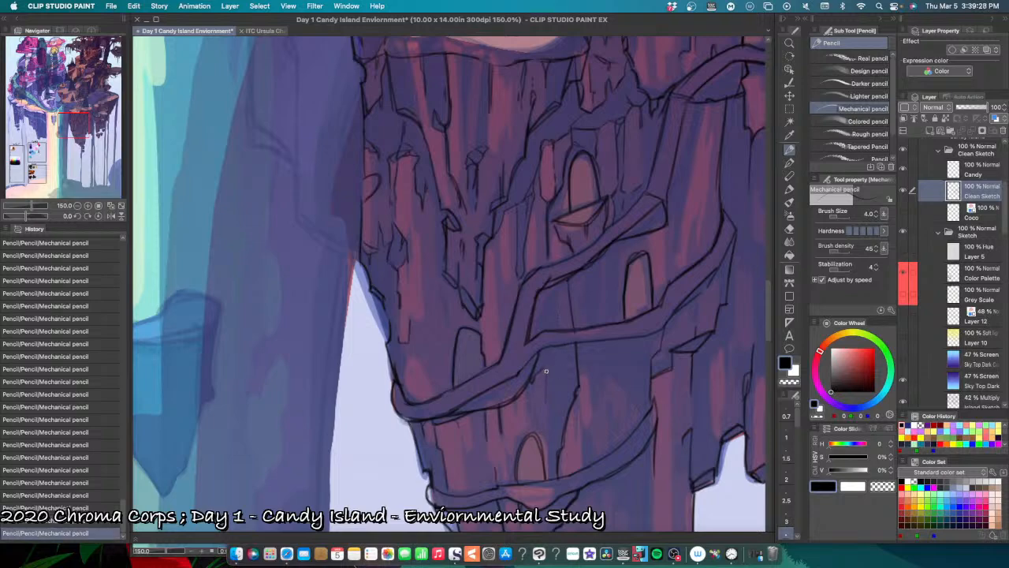
pyautogui.moveTo(545, 407); pyautogui.dragTo(547, 422)
pyautogui.moveTo(530, 433)
pyautogui.mouseDown()
pyautogui.moveTo(544, 479)
pyautogui.moveTo(535, 462)
pyautogui.moveTo(519, 480)
pyautogui.moveTo(527, 466)
pyautogui.mouseUp()
pyautogui.press('super+z')
pyautogui.press('super+z')
pyautogui.press('super+z')
pyautogui.press('super+z')
pyautogui.press('super+z')
# Step: Pencil a diagonal floor line and inner edge inside the lowest arched doorway, undoing misplaced strokes
pyautogui.press('super+z')
pyautogui.press('super+z')
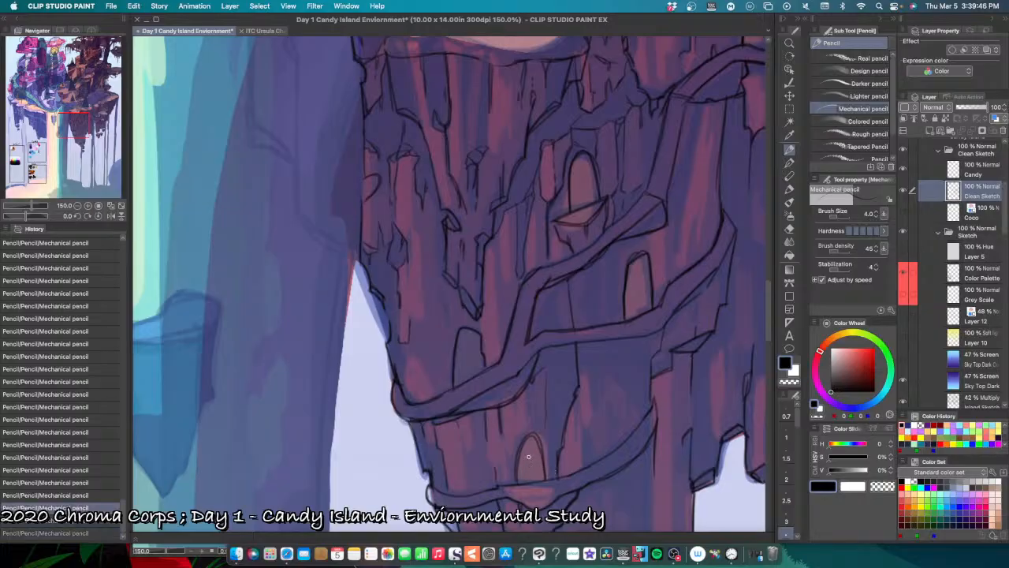
pyautogui.moveTo(530, 456)
pyautogui.mouseDown()
pyautogui.moveTo(544, 479)
pyautogui.moveTo(521, 463)
pyautogui.moveTo(572, 467)
pyautogui.moveTo(521, 479)
pyautogui.moveTo(541, 460)
pyautogui.mouseUp()
pyautogui.press('super+z')
pyautogui.press('super+z')
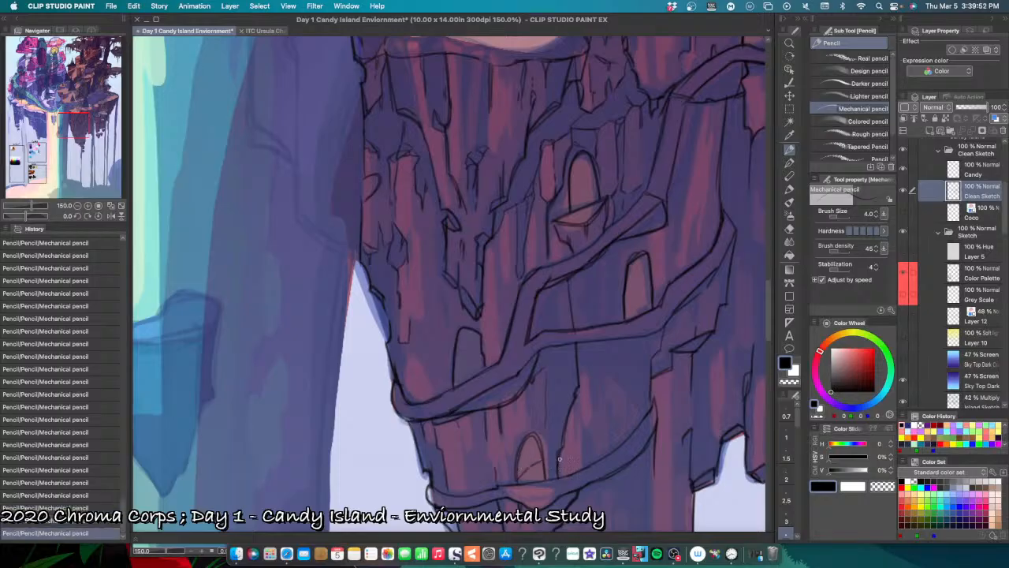
pyautogui.press('super+minus')
pyautogui.press('super+minus')
pyautogui.press('super+minus')
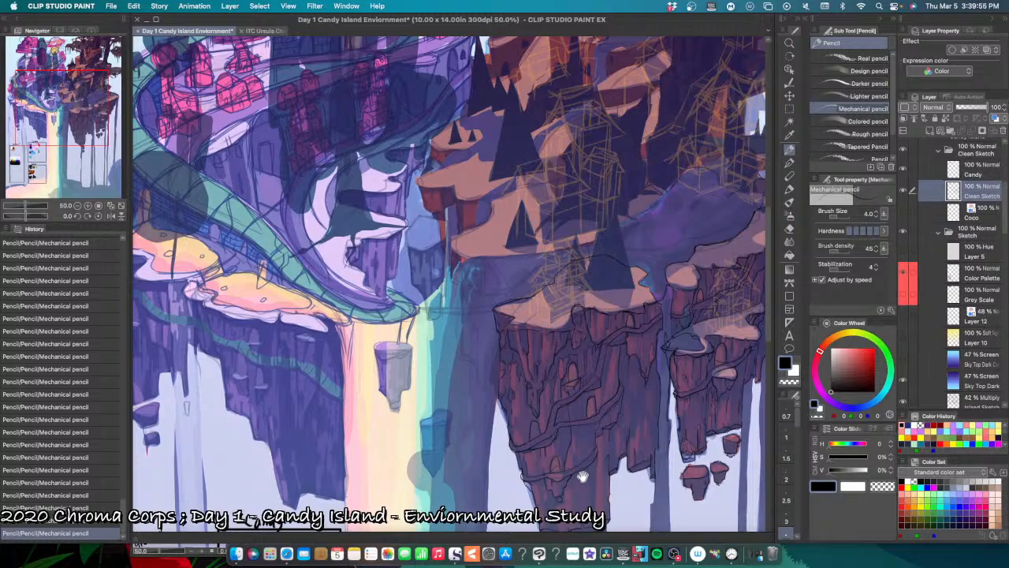
pyautogui.moveTo(582, 476); pyautogui.dragTo(542, 456)
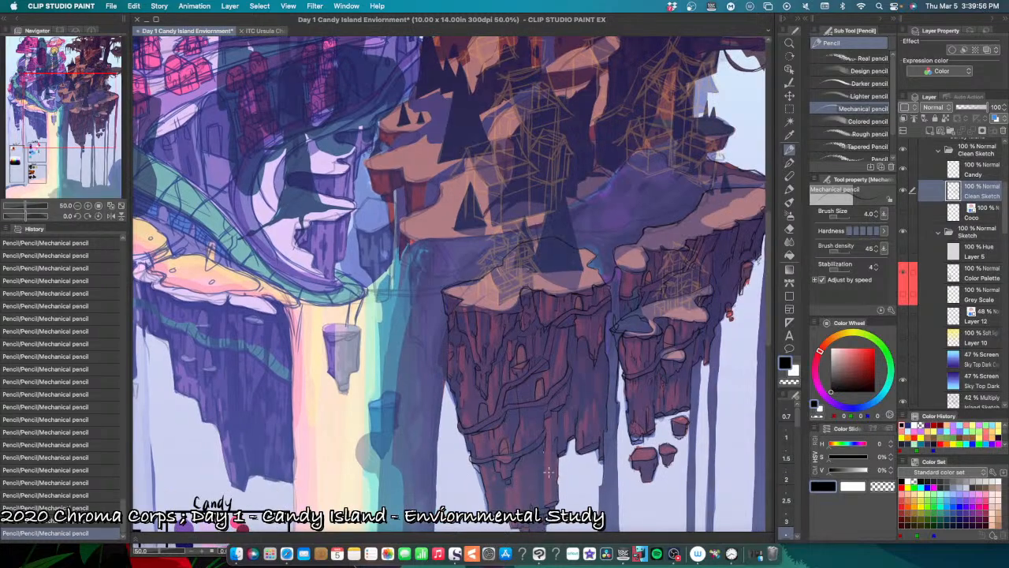
pyautogui.press('super+plus')
pyautogui.press('super+plus')
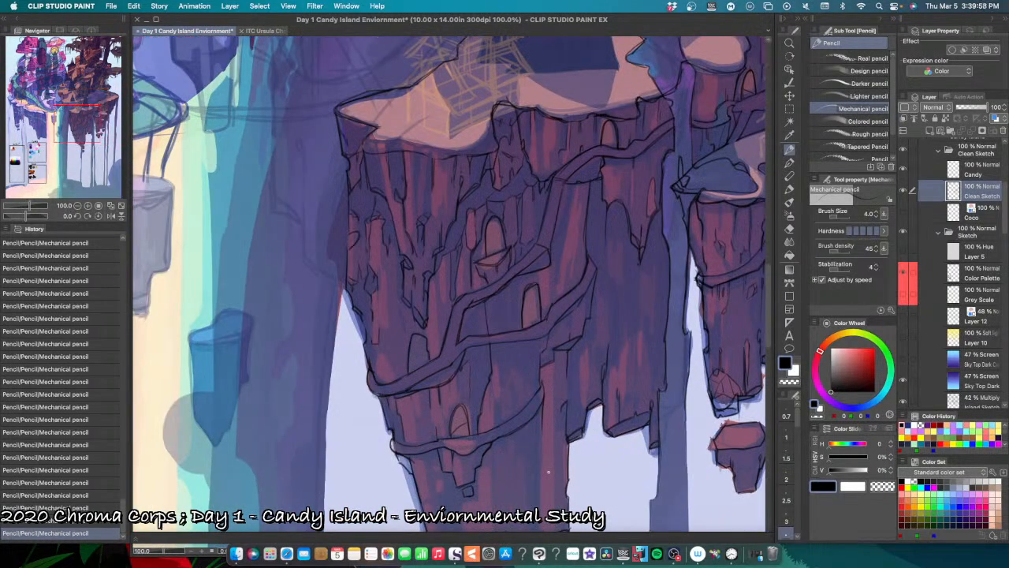
pyautogui.press('super+plus')
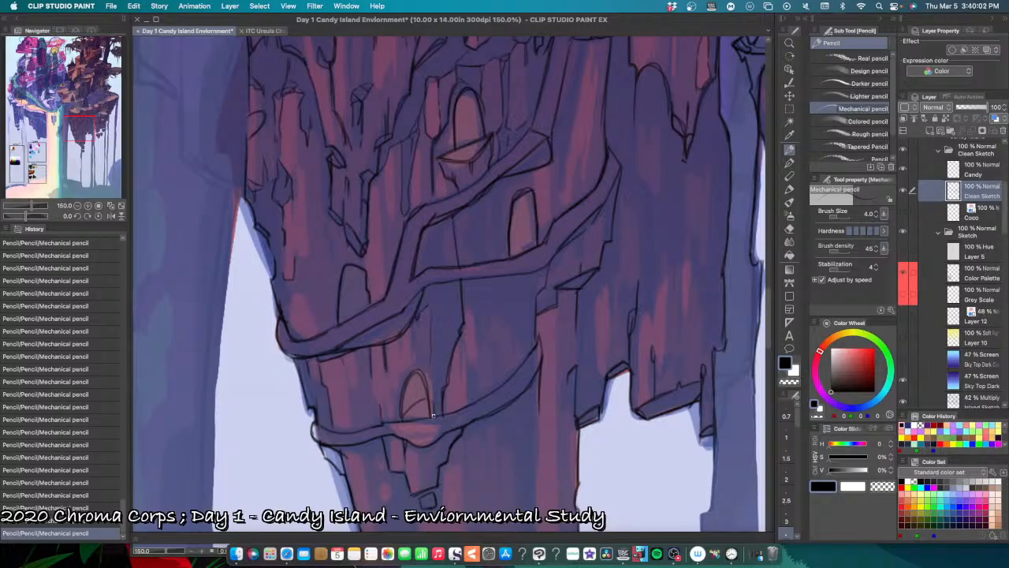
pyautogui.moveTo(405, 414); pyautogui.dragTo(430, 393)
# Step: Pencil a floor line across the small arched doorway at the cliff's outer side, undoing misplaced strokes
pyautogui.moveTo(480, 362); pyautogui.dragTo(473, 445)
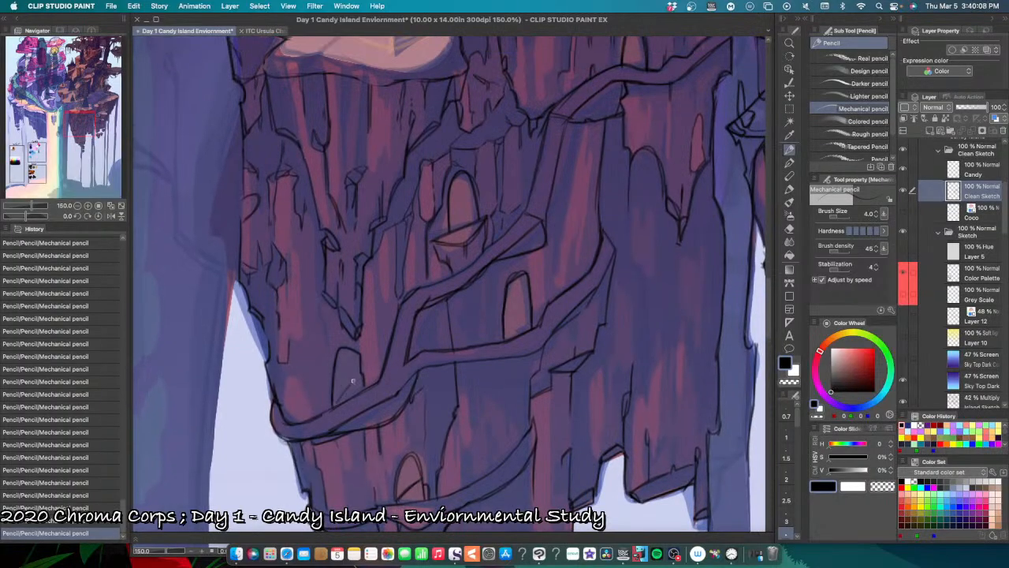
pyautogui.press('super+z')
pyautogui.moveTo(364, 385); pyautogui.dragTo(336, 383)
pyautogui.press('super+z')
pyautogui.press('super+z')
pyautogui.press('super+z')
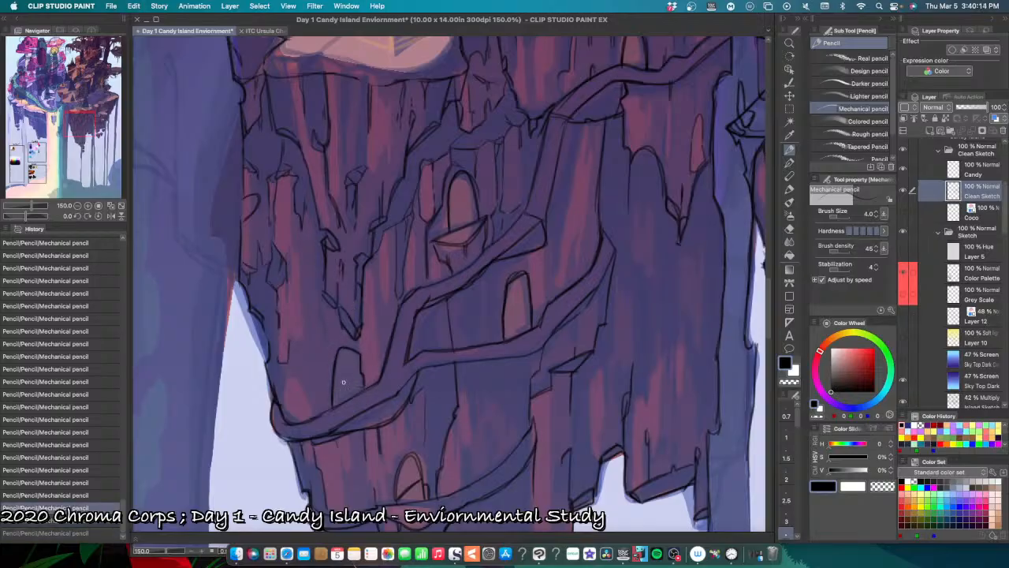
pyautogui.moveTo(336, 363)
pyautogui.mouseDown()
pyautogui.moveTo(343, 388)
pyautogui.moveTo(367, 384)
pyautogui.moveTo(331, 389)
pyautogui.moveTo(362, 388)
pyautogui.moveTo(364, 336)
pyautogui.moveTo(344, 353)
pyautogui.moveTo(348, 382)
pyautogui.moveTo(337, 383)
pyautogui.moveTo(362, 385)
pyautogui.moveTo(336, 380)
pyautogui.moveTo(360, 383)
pyautogui.moveTo(359, 355)
pyautogui.moveTo(337, 381)
pyautogui.moveTo(362, 388)
pyautogui.moveTo(329, 381)
pyautogui.moveTo(365, 385)
pyautogui.mouseUp()
pyautogui.press('super+z')
pyautogui.press('super+z')
pyautogui.press('super+z')
pyautogui.press('super+z')
pyautogui.press('super+z')
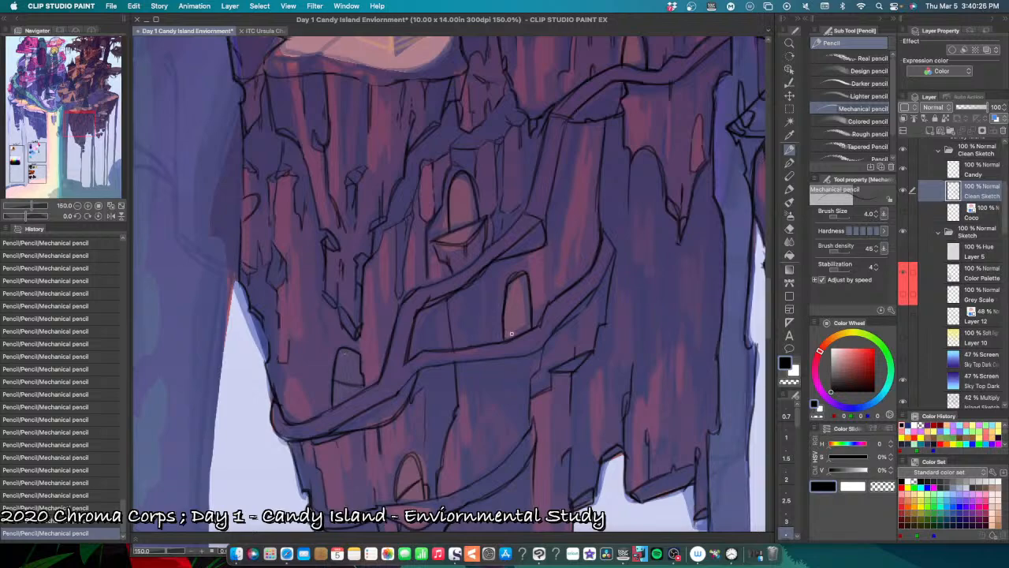
# Step: Try to pencil inner depth lines in the middle and upper arched doorways, undoing the strokes
pyautogui.moveTo(527, 299); pyautogui.dragTo(507, 335)
pyautogui.press('super+z')
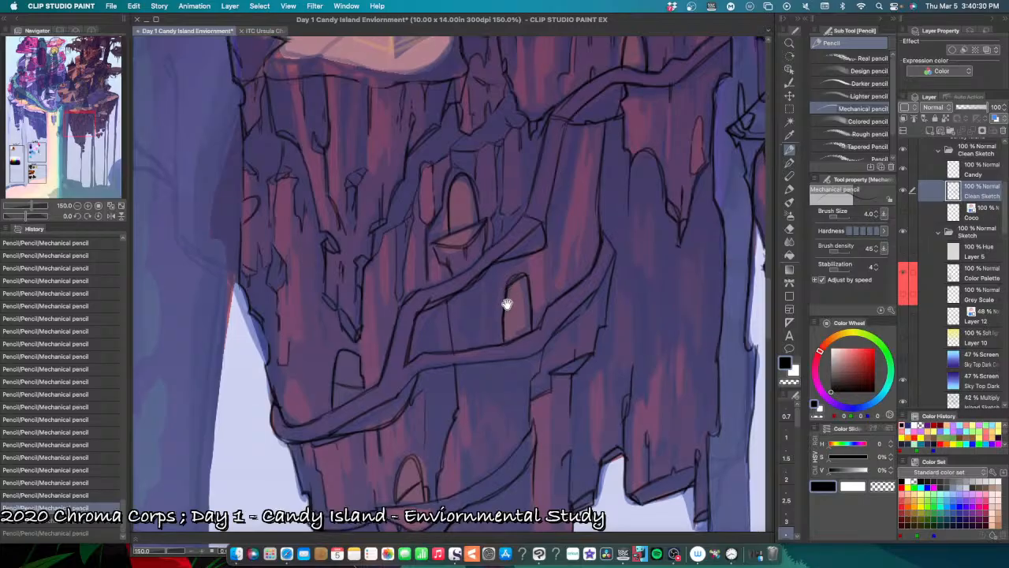
pyautogui.moveTo(490, 207); pyautogui.dragTo(478, 286)
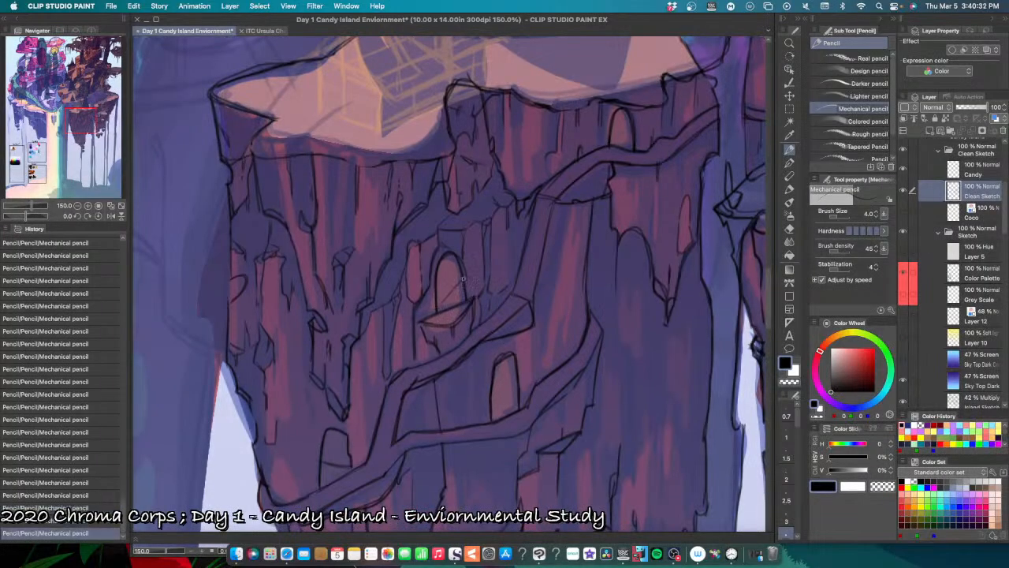
pyautogui.press('super+z')
pyautogui.press('super+z')
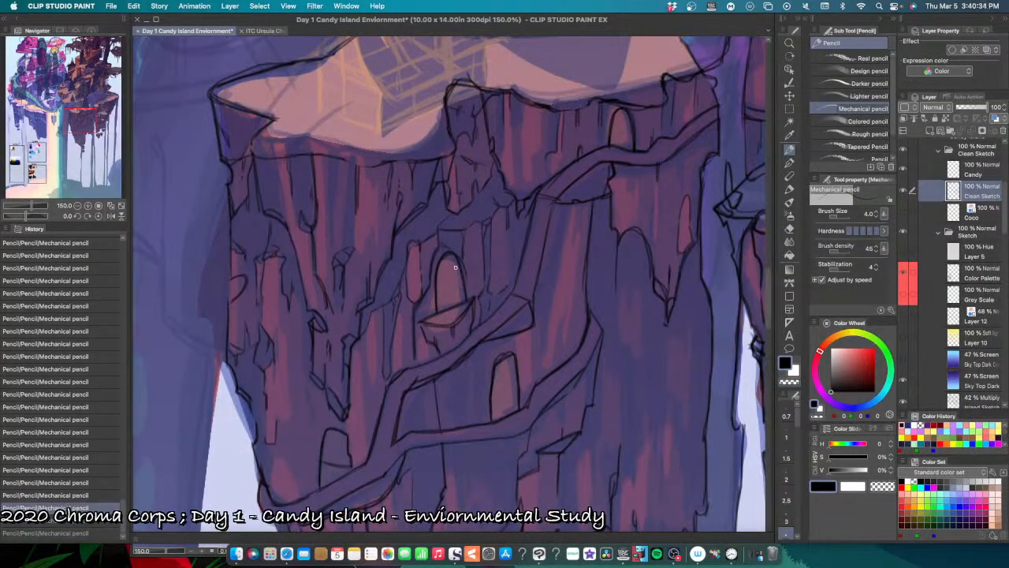
pyautogui.moveTo(455, 261)
pyautogui.mouseDown()
pyautogui.moveTo(437, 311)
pyautogui.moveTo(454, 258)
pyautogui.moveTo(438, 308)
pyautogui.moveTo(487, 225)
pyautogui.moveTo(438, 308)
pyautogui.moveTo(470, 300)
pyautogui.moveTo(438, 305)
pyautogui.moveTo(464, 276)
pyautogui.moveTo(437, 314)
pyautogui.moveTo(473, 254)
pyautogui.moveTo(438, 309)
pyautogui.moveTo(466, 276)
pyautogui.moveTo(439, 309)
pyautogui.mouseUp()
pyautogui.press('super+z')
pyautogui.press('super+z')
pyautogui.press('super+z')
pyautogui.press('super+z')
pyautogui.press('super+z')
pyautogui.press('super+z')
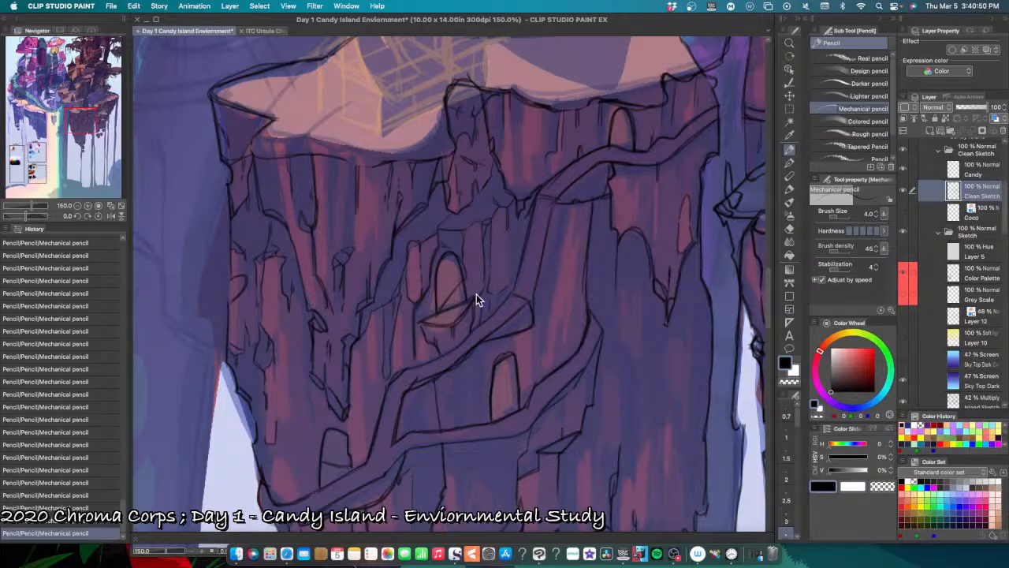
pyautogui.press('super+z')
pyautogui.press('super+z')
pyautogui.press('super+z')
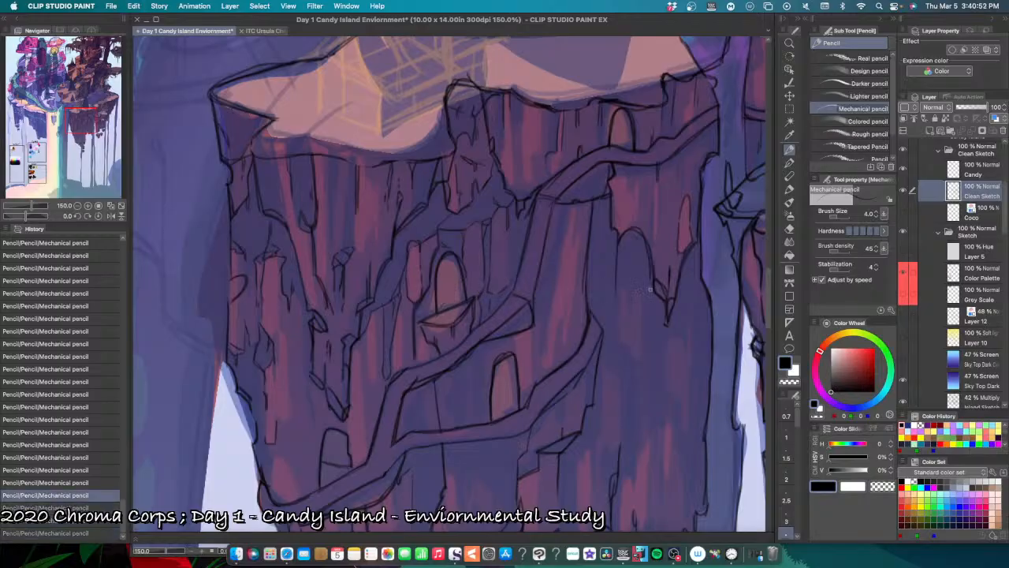
# Step: Pencil the lower edge of the narrow red facet on the pointed hanging rock, undoing a misplaced stroke
pyautogui.scroll(-2, 650, 289)
pyautogui.moveTo(651, 299); pyautogui.dragTo(602, 263)
pyautogui.scroll(1, 628, 229)
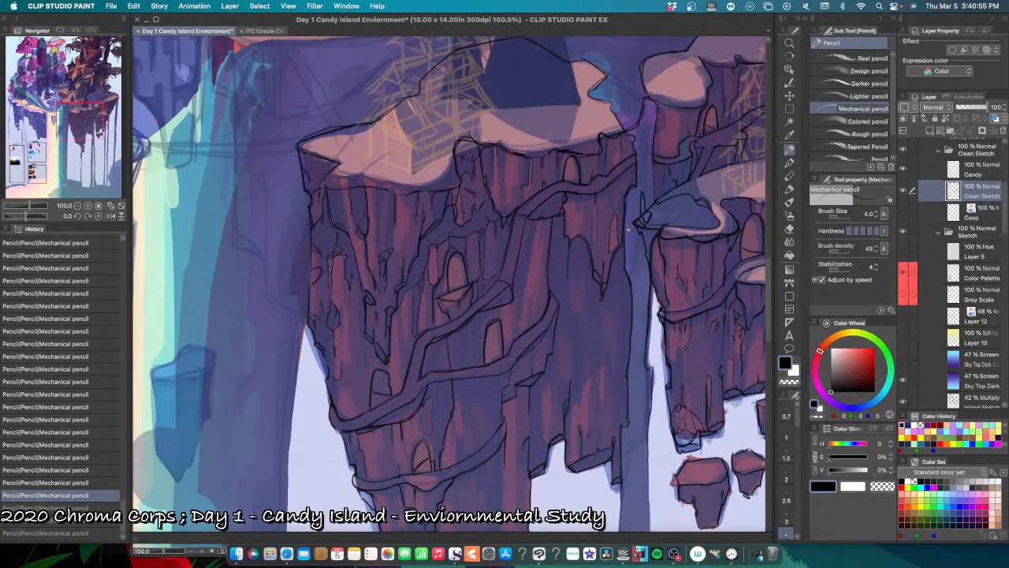
pyautogui.scroll(2, 628, 229)
pyautogui.moveTo(595, 270)
pyautogui.mouseDown()
pyautogui.moveTo(614, 239)
pyautogui.moveTo(593, 268)
pyautogui.moveTo(609, 268)
pyautogui.moveTo(596, 269)
pyautogui.moveTo(642, 229)
pyautogui.moveTo(613, 242)
pyautogui.moveTo(622, 251)
pyautogui.moveTo(605, 273)
pyautogui.mouseUp()
pyautogui.press('super+z')
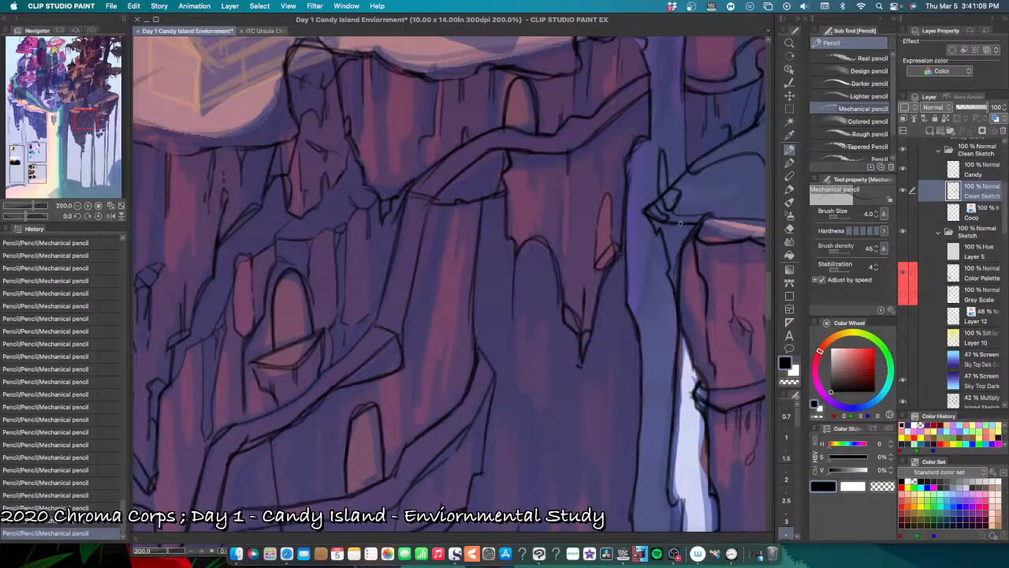
# Step: Pencil the shadow edge and small notch beneath the upper path on the pointed hanging rock, undoing and redoing strokes
pyautogui.scroll(5, 571, 299)
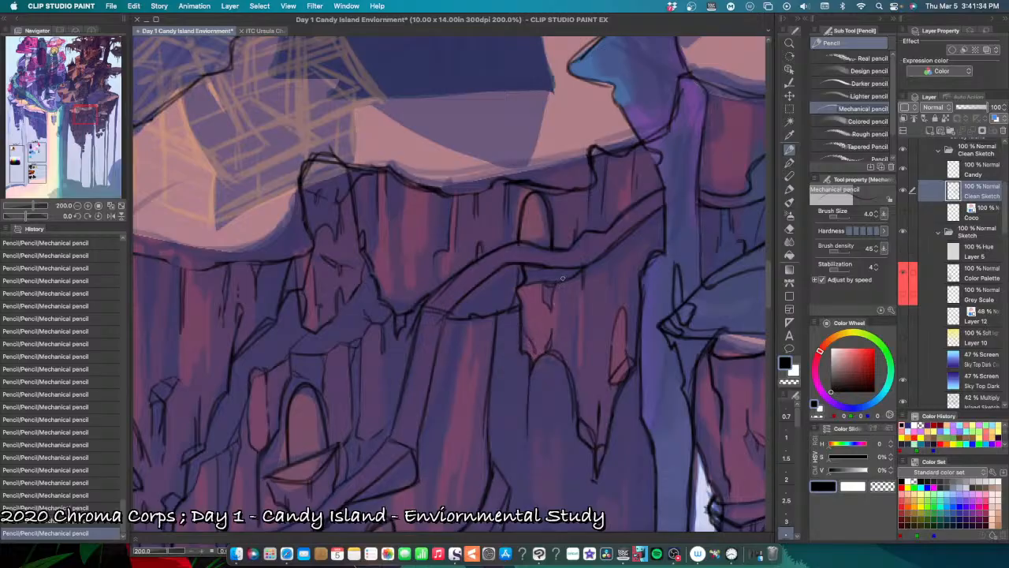
pyautogui.press('super+z')
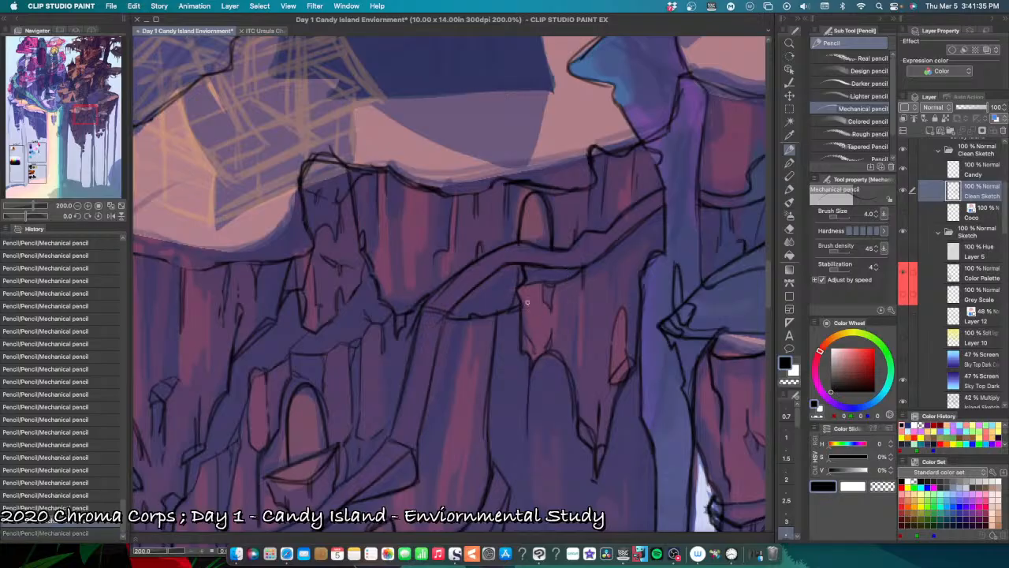
pyautogui.press('super+y')
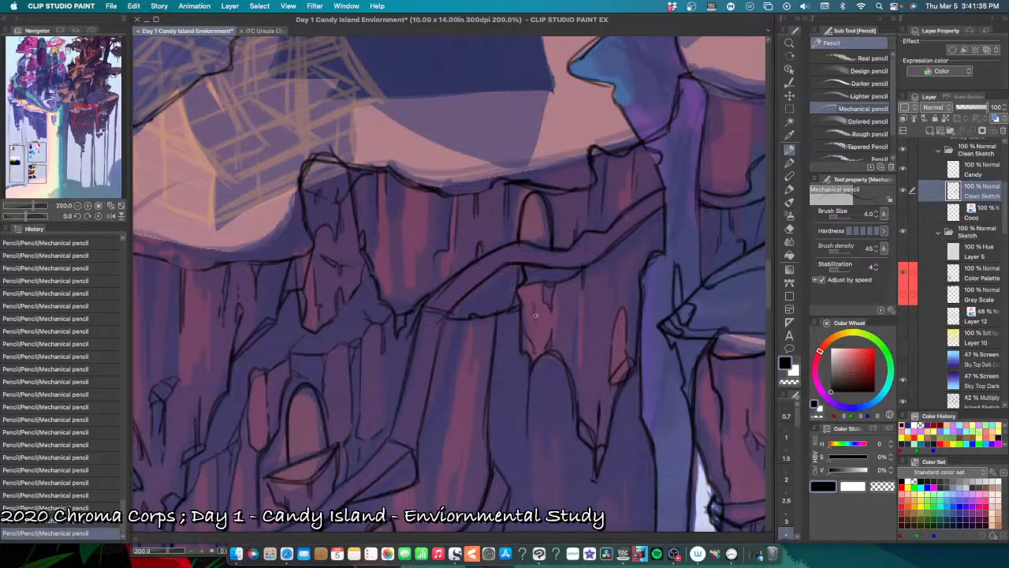
pyautogui.press('super+z')
pyautogui.press('super+z')
pyautogui.press('super+z')
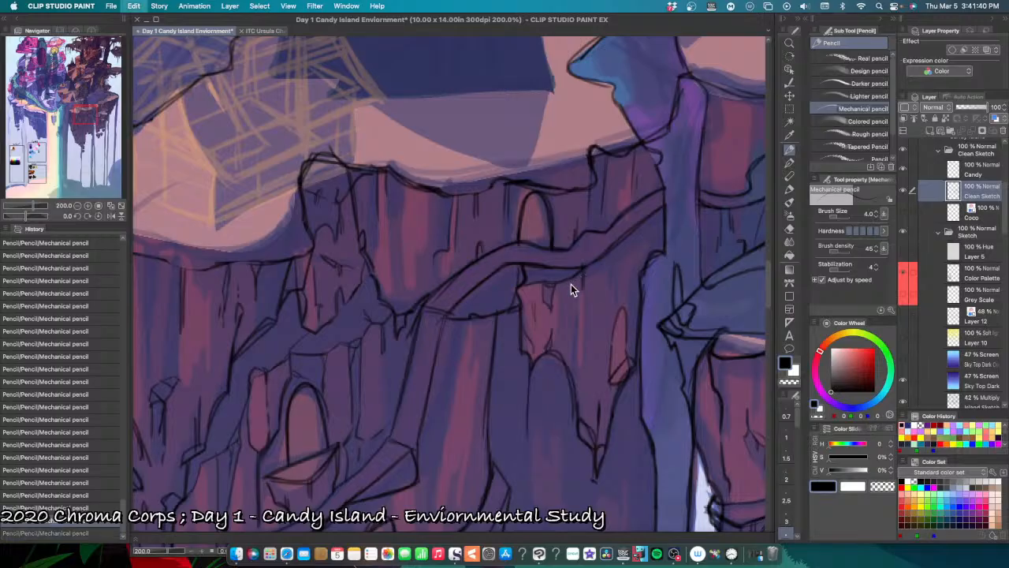
# Step: Pencil short cracks on the tall rock column just below the upper path, undoing misplaced strokes
pyautogui.moveTo(473, 349)
pyautogui.mouseDown()
pyautogui.moveTo(530, 315)
pyautogui.moveTo(562, 268)
pyautogui.moveTo(542, 282)
pyautogui.moveTo(536, 305)
pyautogui.moveTo(555, 263)
pyautogui.moveTo(539, 313)
pyautogui.mouseUp()
pyautogui.press('super+z')
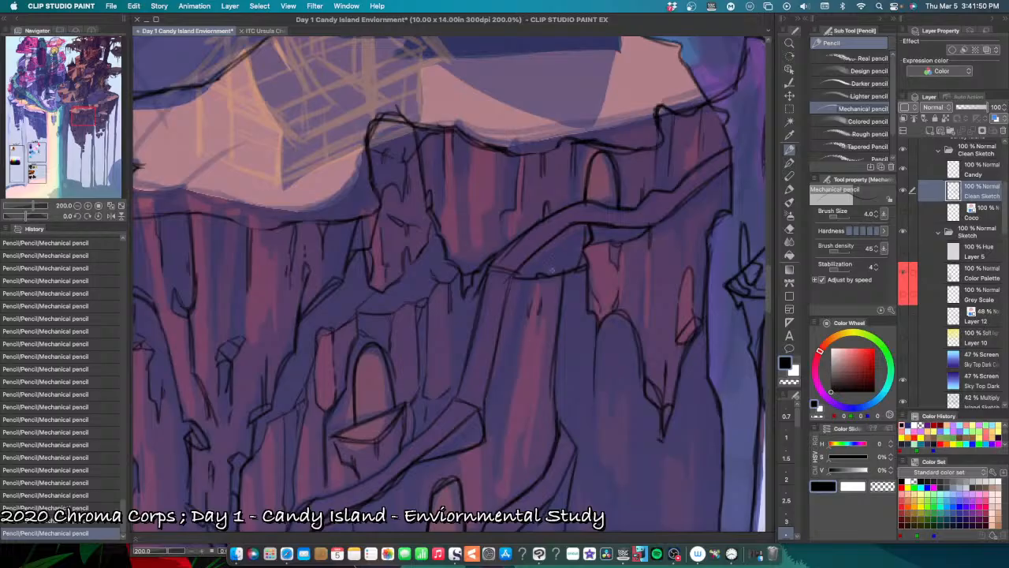
pyautogui.press('super+z')
pyautogui.moveTo(524, 350); pyautogui.dragTo(519, 369)
pyautogui.press('^')
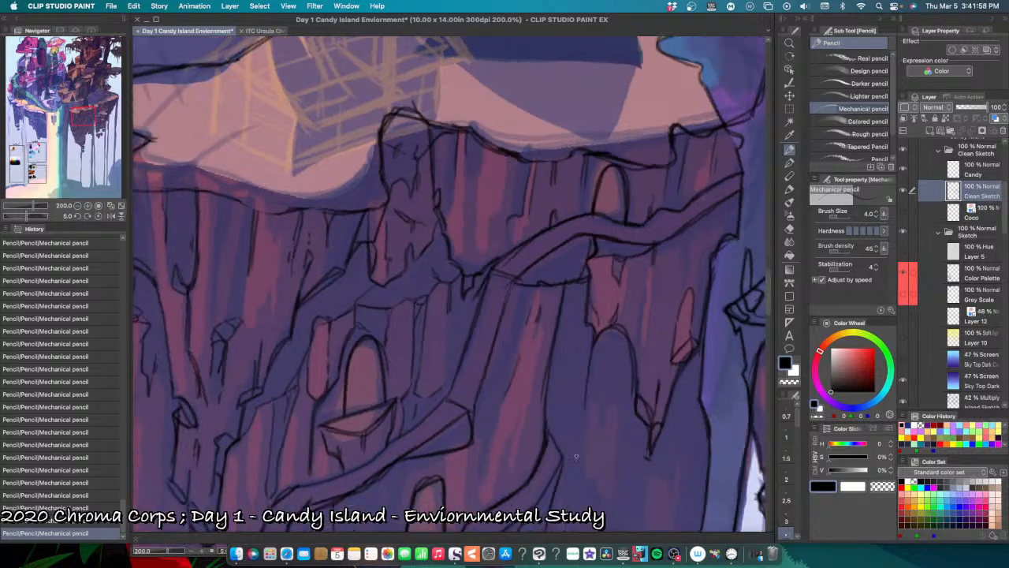
pyautogui.moveTo(538, 473); pyautogui.dragTo(542, 353)
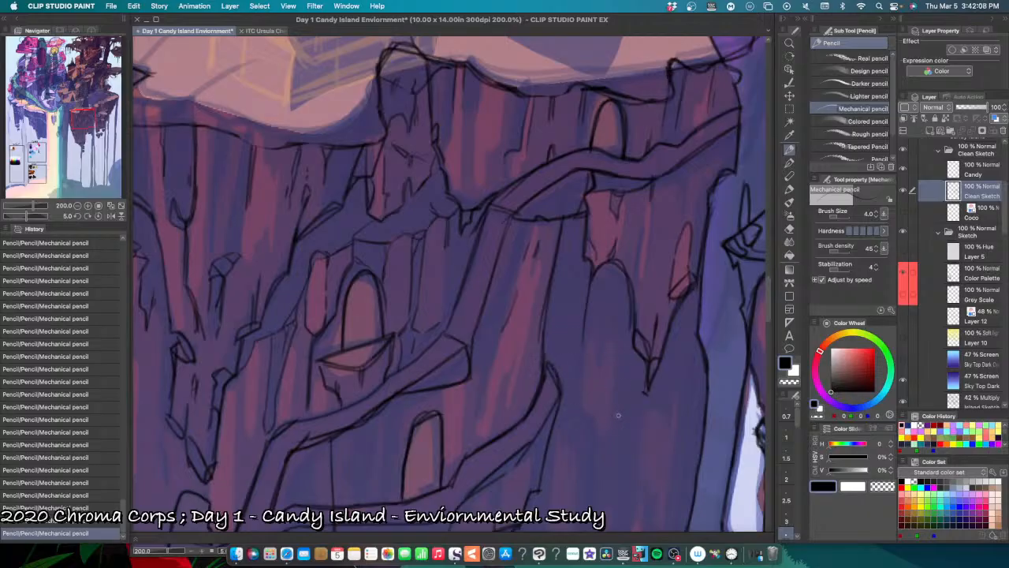
# Step: Examine the whole island, toggling the clean line-art layer and the Sketch folder off and on to compare them
pyautogui.press('super+0')
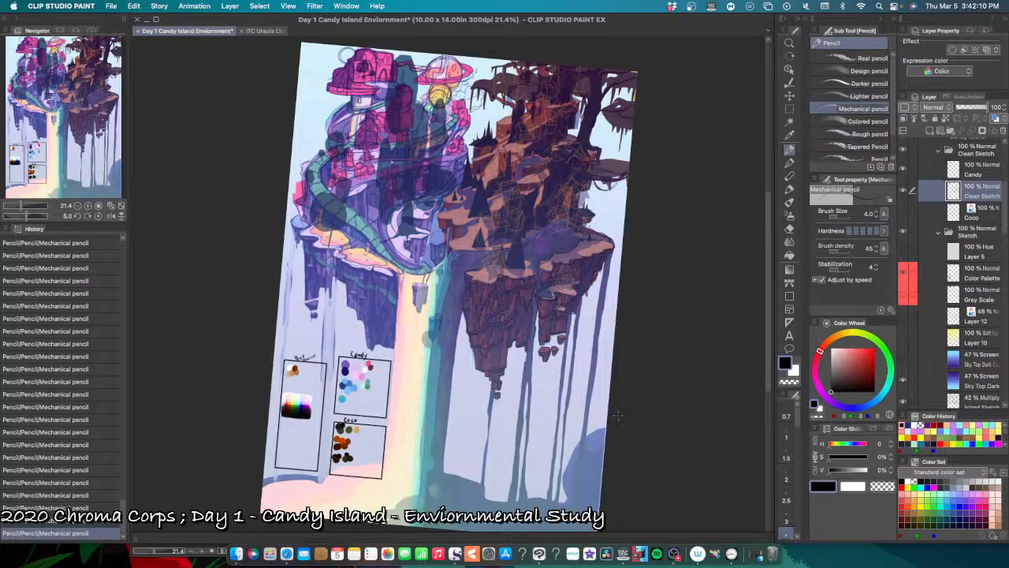
pyautogui.press('super+at')
pyautogui.scroll(1, 588, 413)
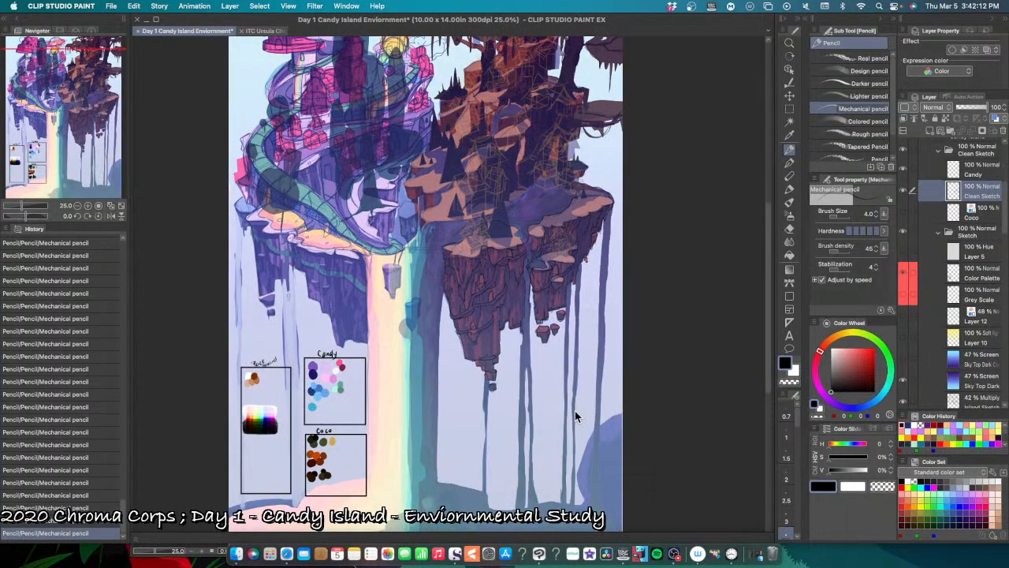
pyautogui.scroll(2, 574, 410)
pyautogui.scroll(5, 558, 402)
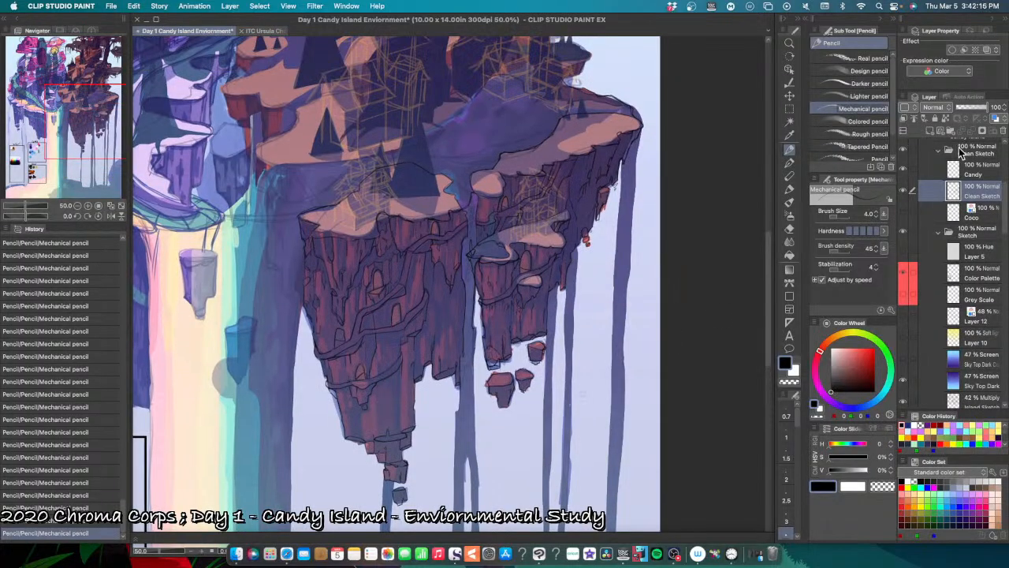
pyautogui.click(904, 190)
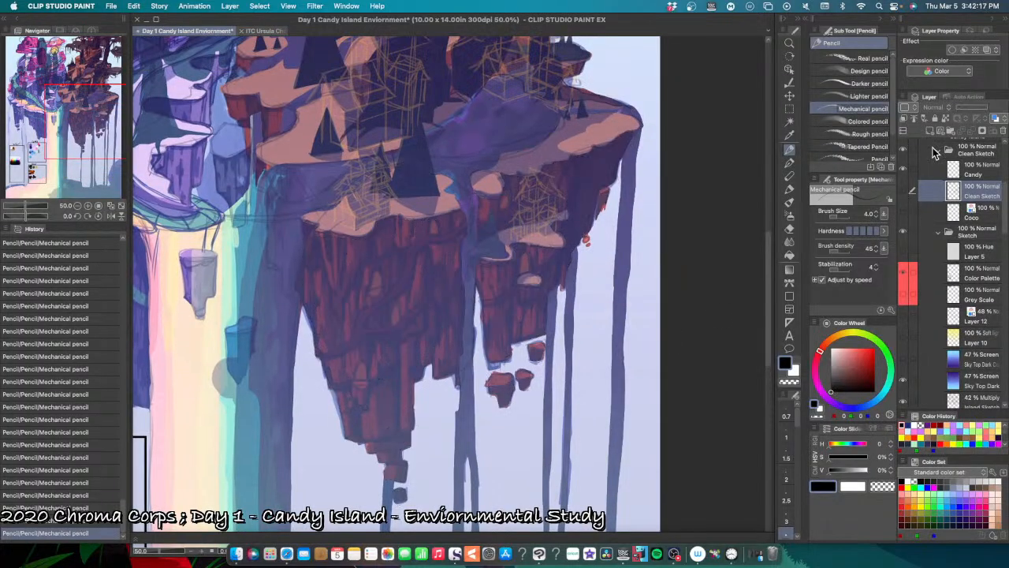
pyautogui.click(903, 190)
pyautogui.click(904, 232)
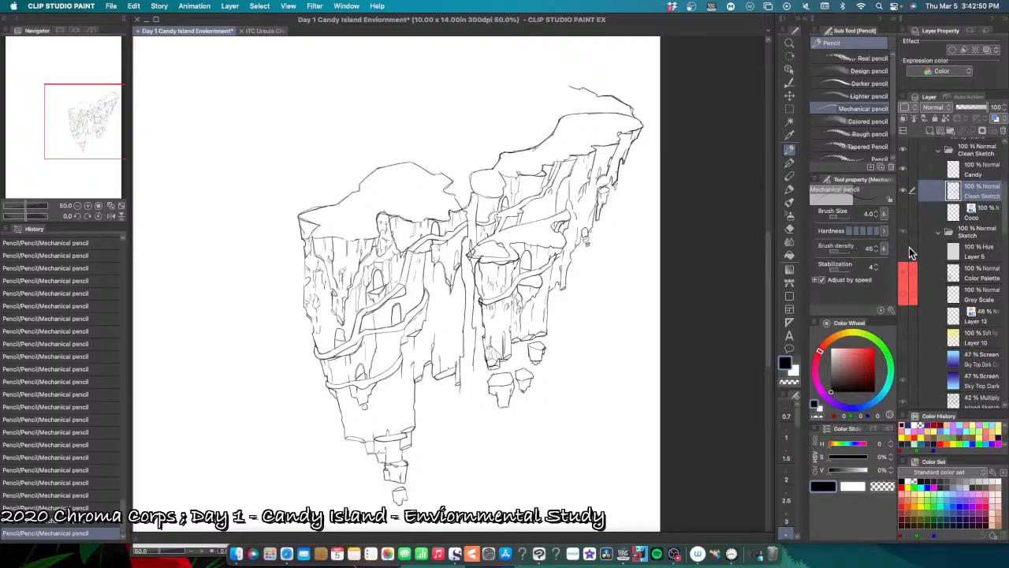
pyautogui.click(907, 253)
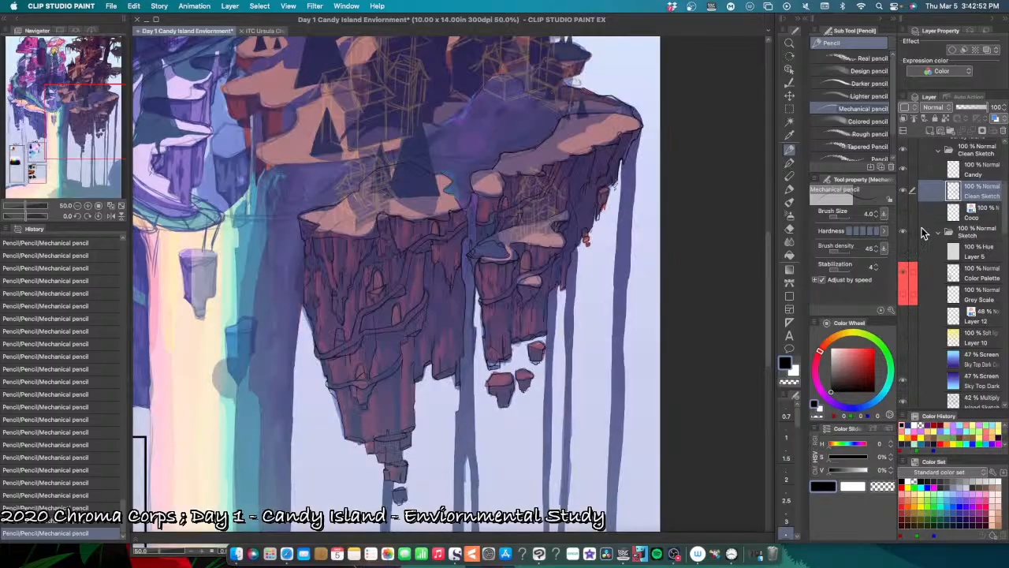
pyautogui.press('super+minus')
pyautogui.press('super+plus')
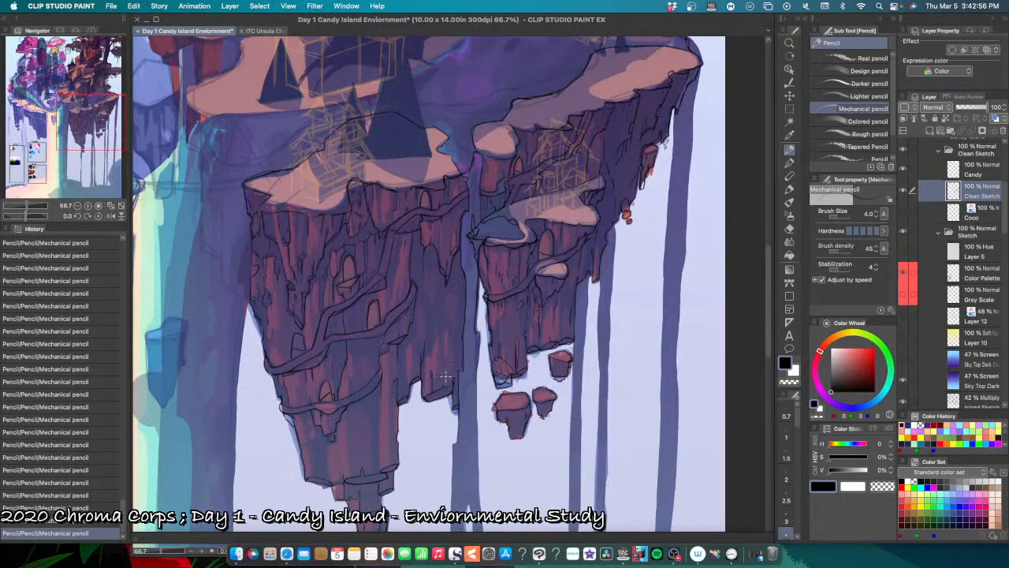
# Step: Pencil a jagged rock facet with cracks between the two lower winding paths, undoing a misplaced stroke
pyautogui.press('super+plus')
pyautogui.press('super+plus')
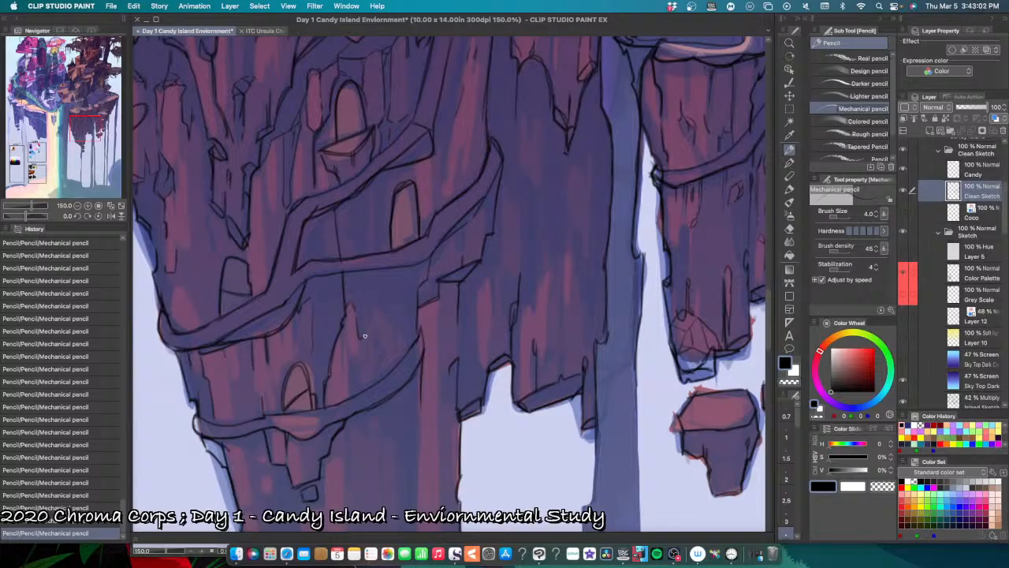
pyautogui.moveTo(366, 311)
pyautogui.mouseDown()
pyautogui.moveTo(406, 290)
pyautogui.moveTo(372, 308)
pyautogui.mouseUp()
pyautogui.press('super+z')
pyautogui.moveTo(348, 362)
pyautogui.mouseDown()
pyautogui.moveTo(364, 383)
pyautogui.moveTo(377, 369)
pyautogui.mouseUp()
pyautogui.moveTo(361, 342); pyautogui.dragTo(353, 351)
# Step: Pencil short vertical cracks beneath the winding paths beside the middle and lowest doorways, undoing misplaced strokes
pyautogui.moveTo(371, 178); pyautogui.dragTo(368, 211)
pyautogui.press('super+z')
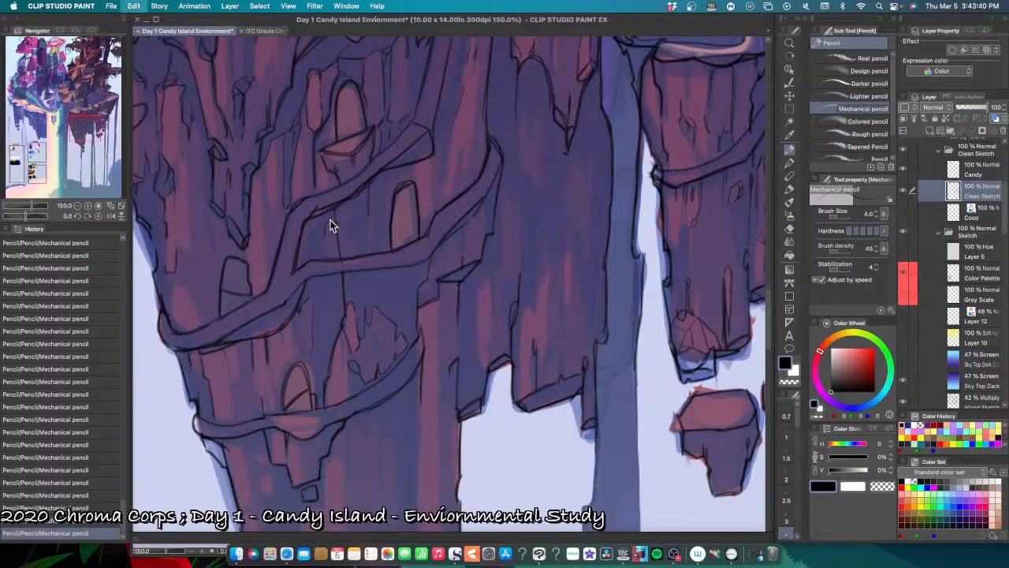
pyautogui.moveTo(324, 226); pyautogui.dragTo(325, 233)
pyautogui.moveTo(230, 367); pyautogui.dragTo(231, 389)
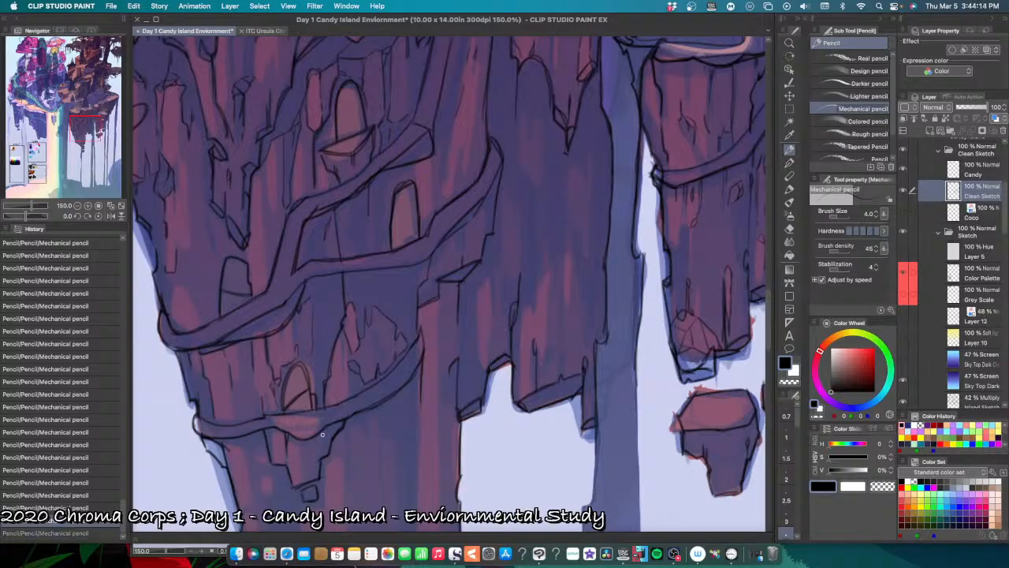
pyautogui.moveTo(329, 424); pyautogui.dragTo(332, 430)
pyautogui.press('super+z')
pyautogui.press('super+z')
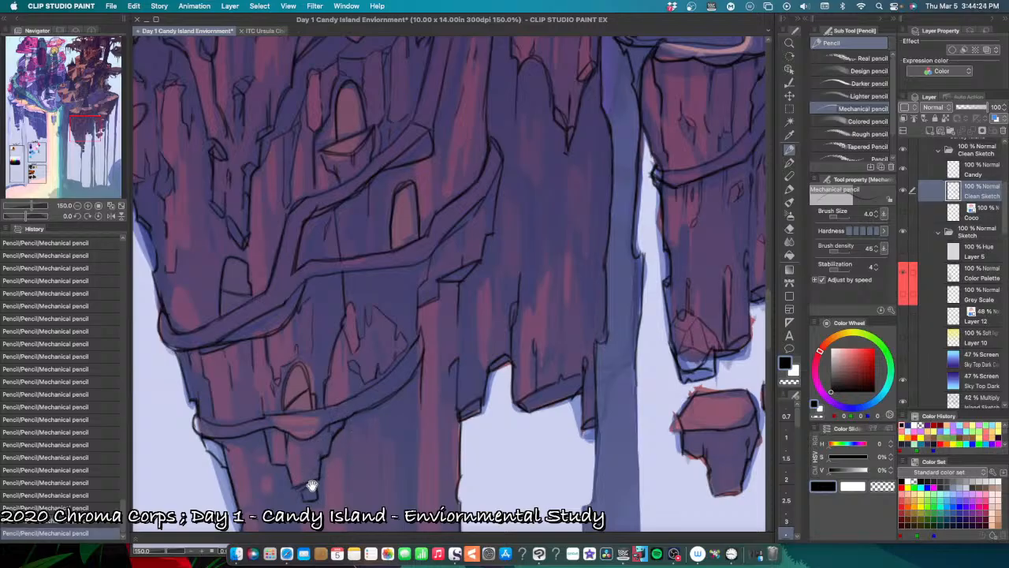
# Step: Pencil short cracks on the hanging rock beneath the lowest doorway, undoing two misplaced strokes
pyautogui.moveTo(313, 485); pyautogui.dragTo(347, 443)
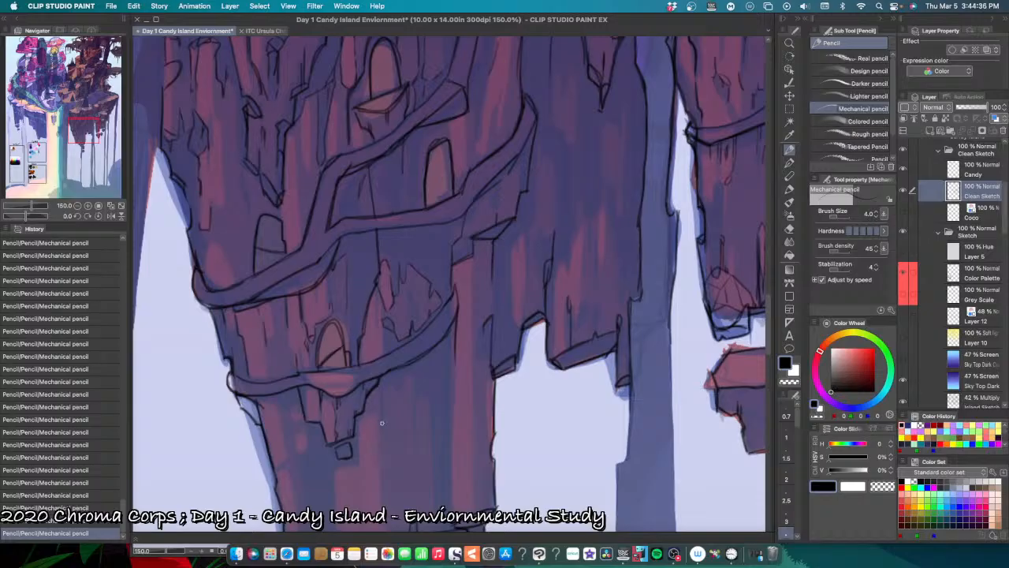
pyautogui.press('super+z')
pyautogui.press('super+z')
pyautogui.moveTo(348, 419); pyautogui.dragTo(355, 418)
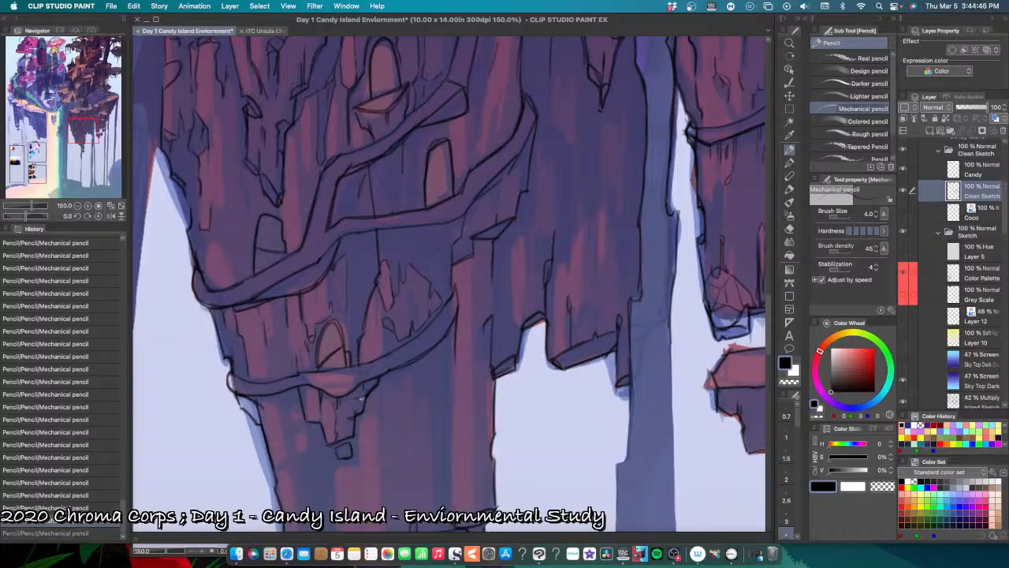
pyautogui.moveTo(360, 398); pyautogui.dragTo(366, 398)
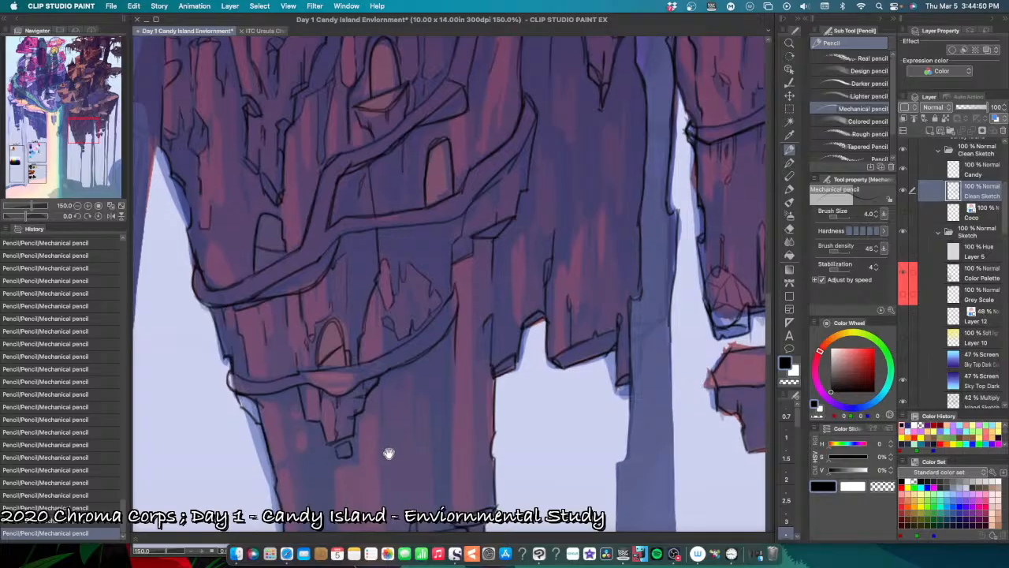
# Step: Pencil a small chipped facet on the cliff's left edge just below the lowest path, undoing a misplaced stroke
pyautogui.scroll(-2, 388, 449)
pyautogui.hscroll(2, 387, 448)
pyautogui.moveTo(209, 362); pyautogui.dragTo(214, 378)
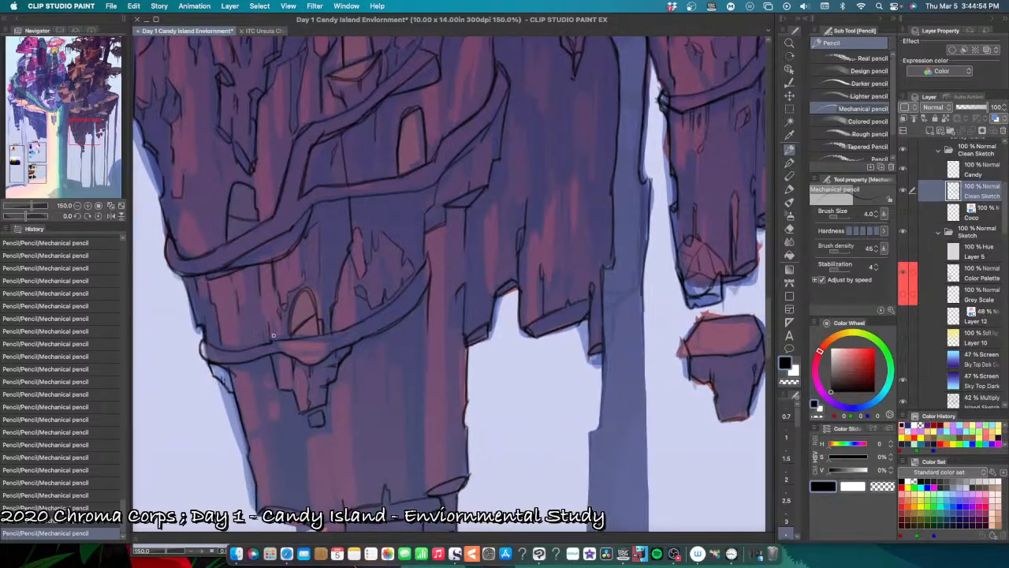
pyautogui.press('super+z')
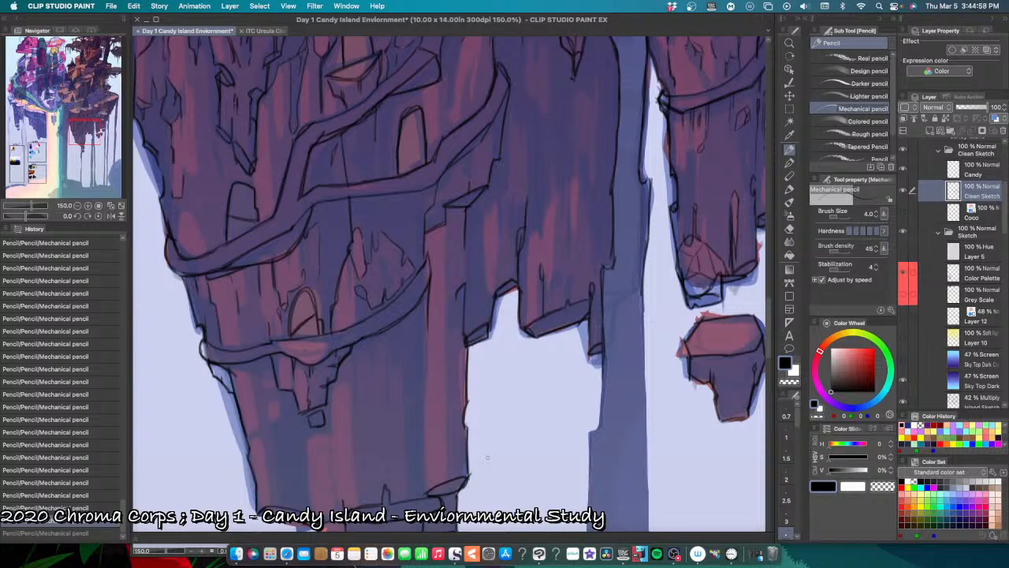
# Step: Pencil a narrow vertical crack on the small rock column below the cliff's bottom ledge, undoing misplaced strokes
pyautogui.scroll(-5, 471, 501)
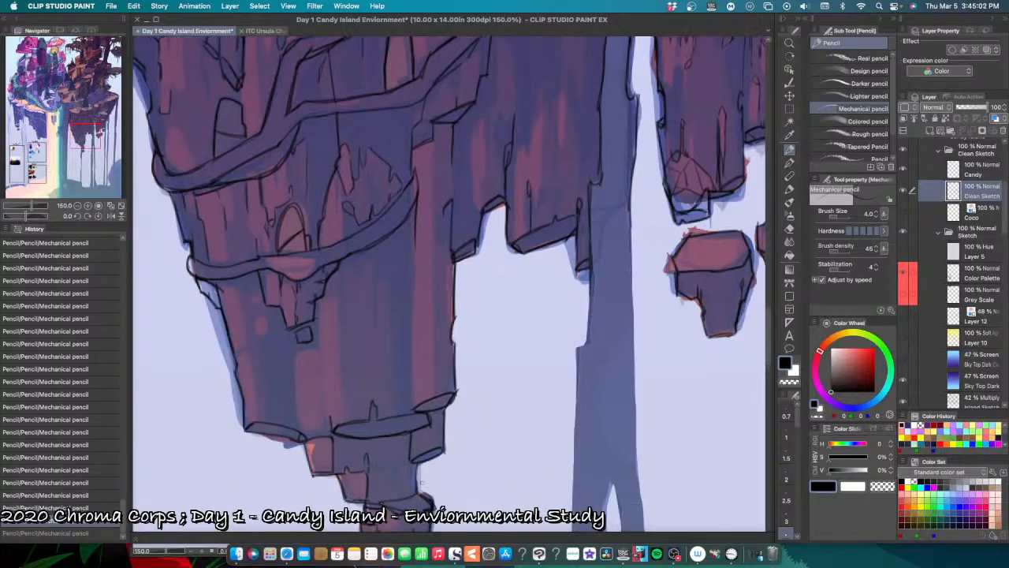
pyautogui.scroll(-1, 421, 482)
pyautogui.scroll(1, 419, 483)
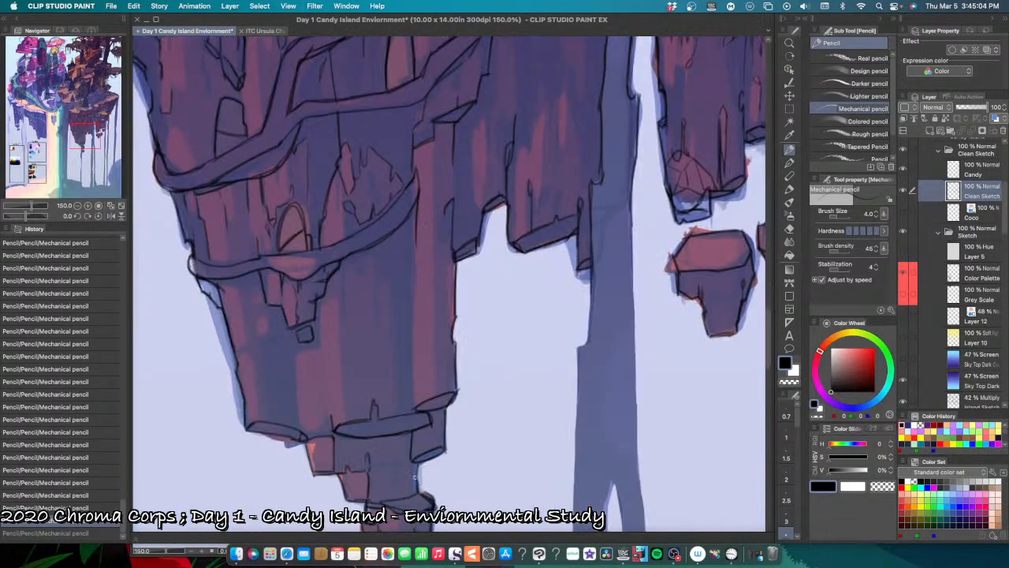
pyautogui.moveTo(397, 456)
pyautogui.mouseDown()
pyautogui.moveTo(414, 436)
pyautogui.moveTo(396, 443)
pyautogui.moveTo(395, 434)
pyautogui.moveTo(398, 473)
pyautogui.mouseUp()
pyautogui.press('super+z')
pyautogui.press('super+z')
pyautogui.moveTo(397, 477); pyautogui.dragTo(399, 487)
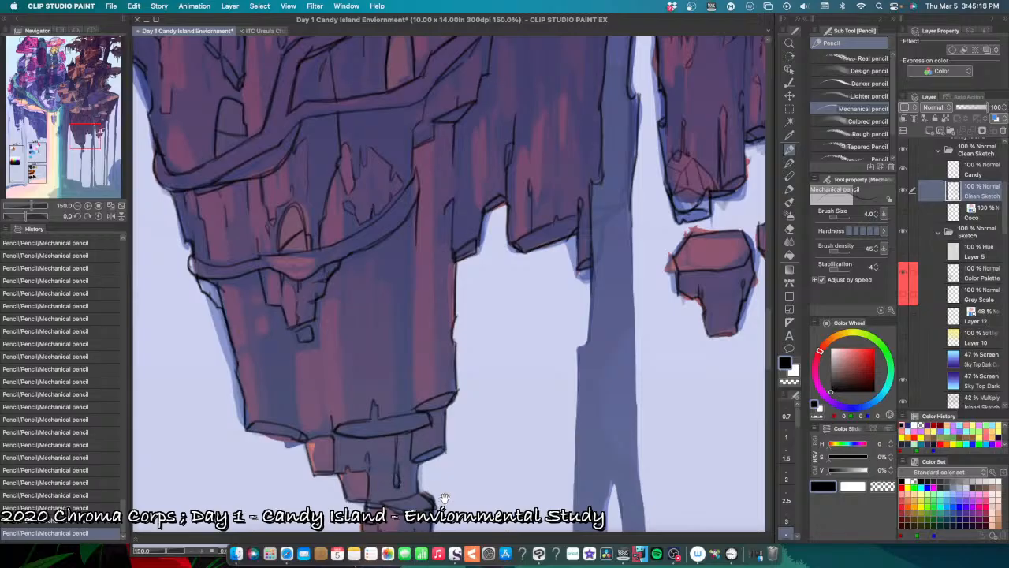
# Step: Pencil a long vertical crack down the cliff's lower left side and detail the small rock chip beneath the lowest doorway
pyautogui.scroll(-3, 440, 475)
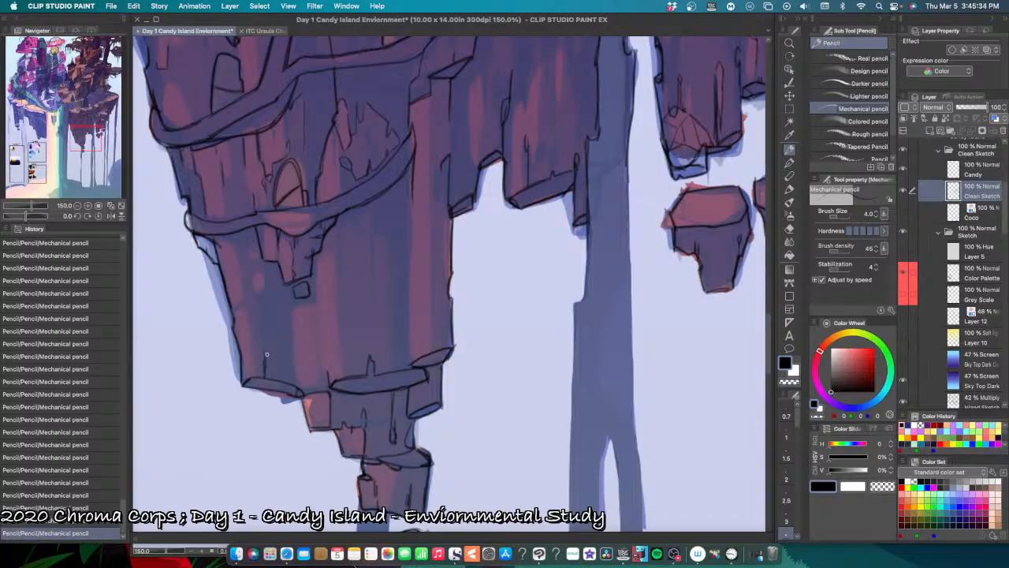
pyautogui.moveTo(271, 412); pyautogui.dragTo(286, 514)
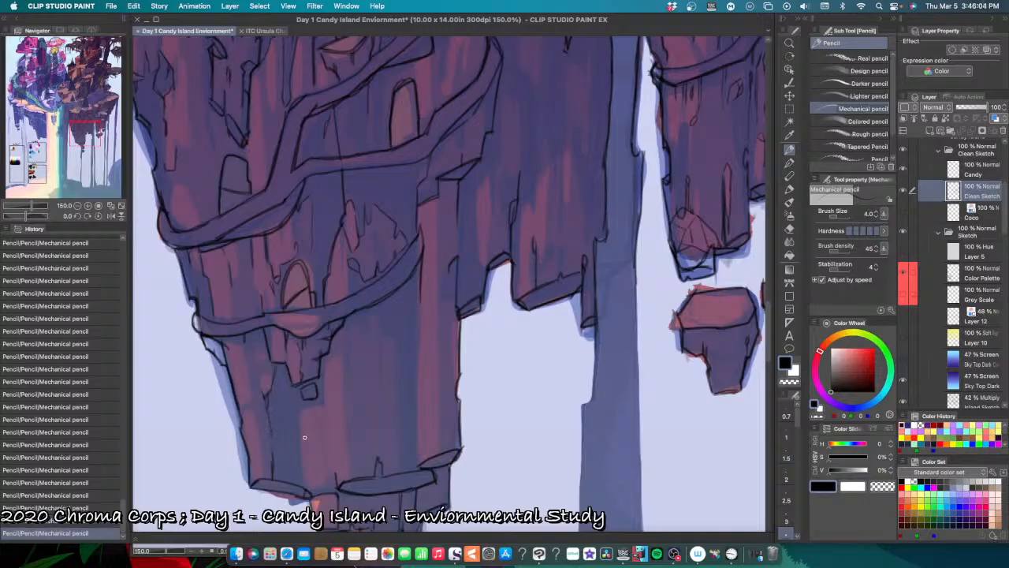
pyautogui.scroll(-1, 331, 426)
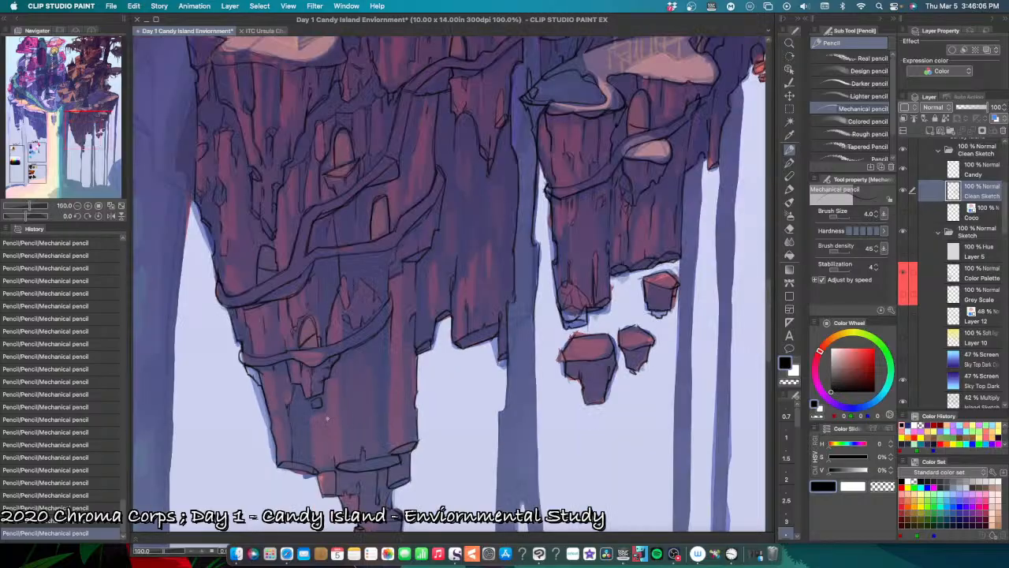
pyautogui.scroll(1, 322, 403)
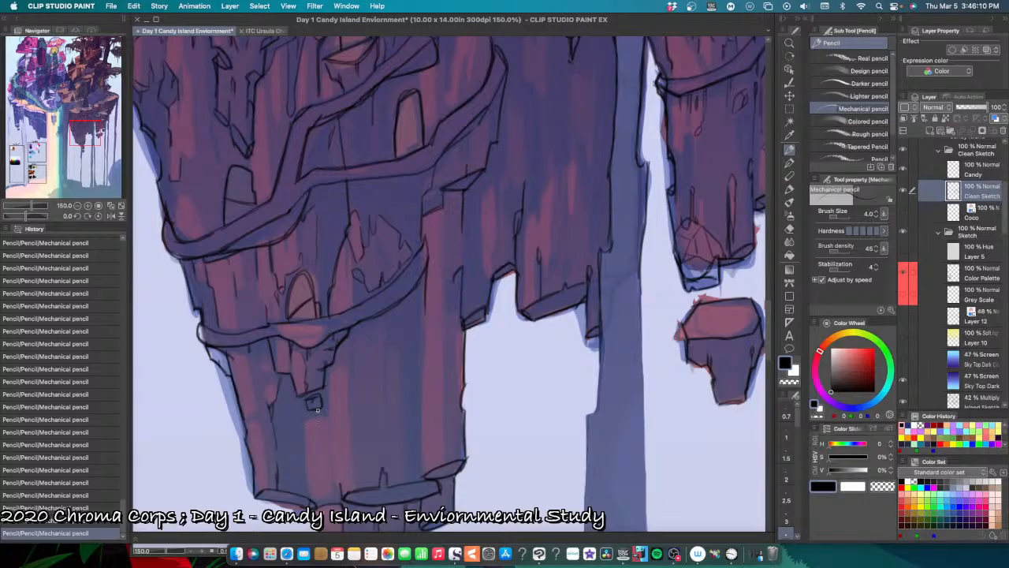
pyautogui.moveTo(317, 408); pyautogui.dragTo(321, 406)
pyautogui.press('super+minus')
pyautogui.press('super+minus')
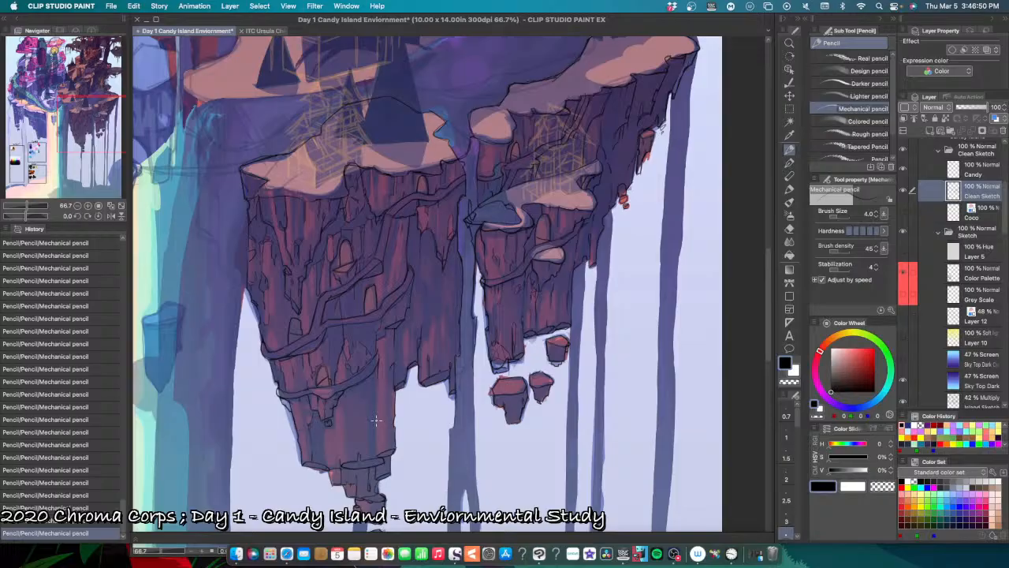
pyautogui.press('super+0')
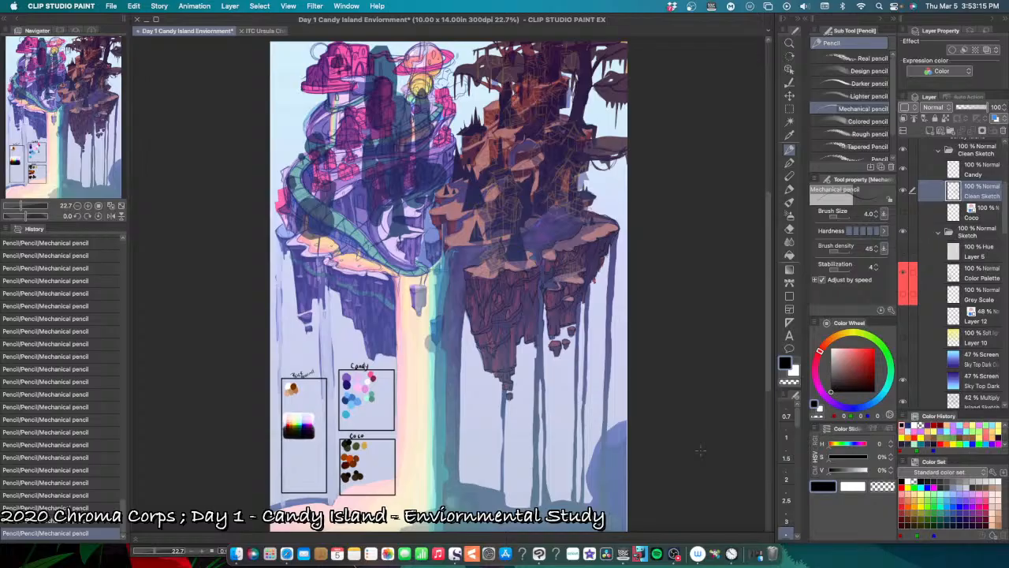
# Step: Hide and show the coloured Sketch folder twice to examine the dark island's clean line art on its own
pyautogui.press('super+plus')
pyautogui.press('super+plus')
pyautogui.press('super+plus')
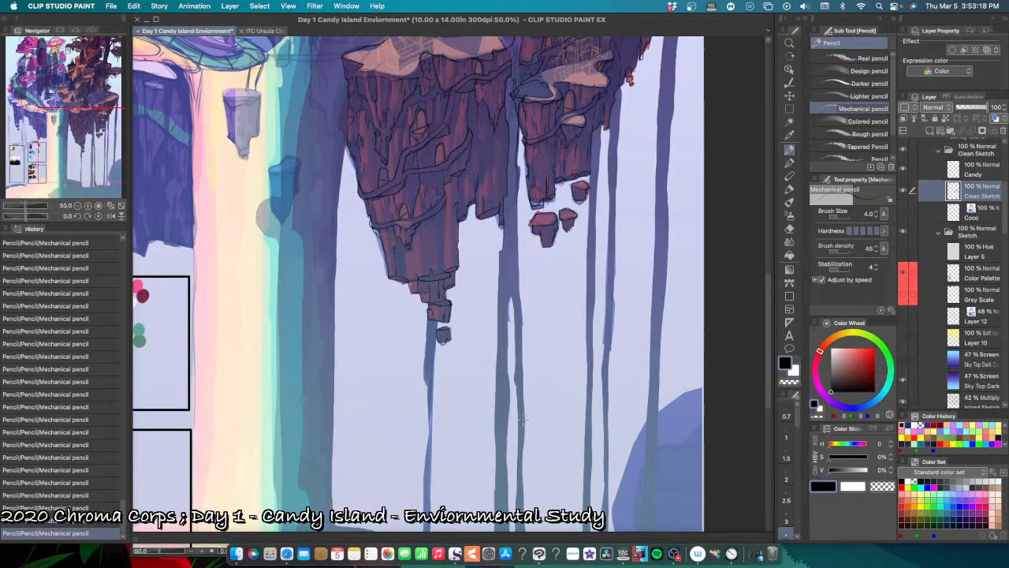
pyautogui.moveTo(475, 374); pyautogui.dragTo(523, 478)
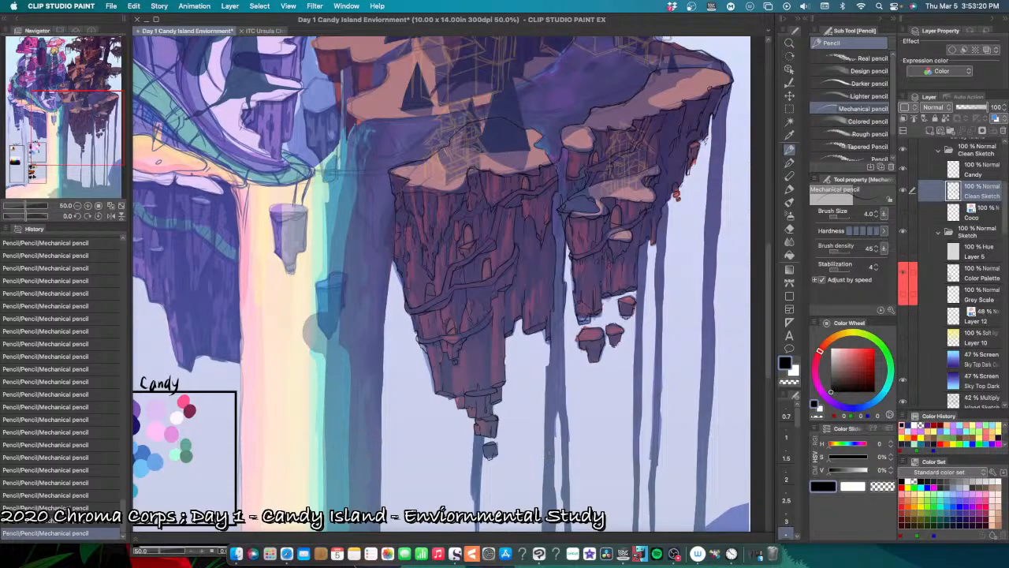
pyautogui.keyDown('alt'); pyautogui.click(905, 231); pyautogui.keyUp('alt')
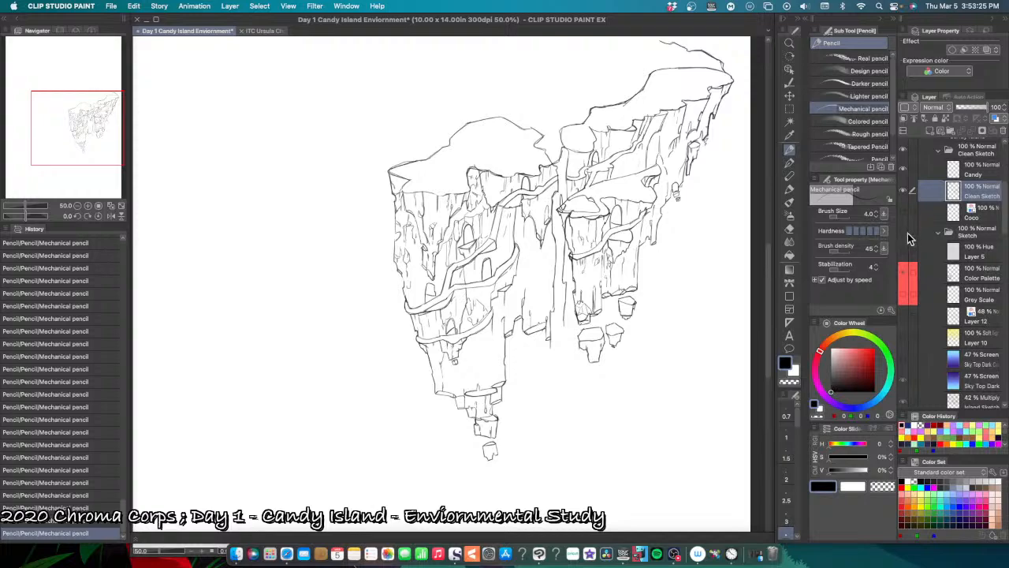
pyautogui.keyDown('alt'); pyautogui.click(902, 231); pyautogui.keyUp('alt')
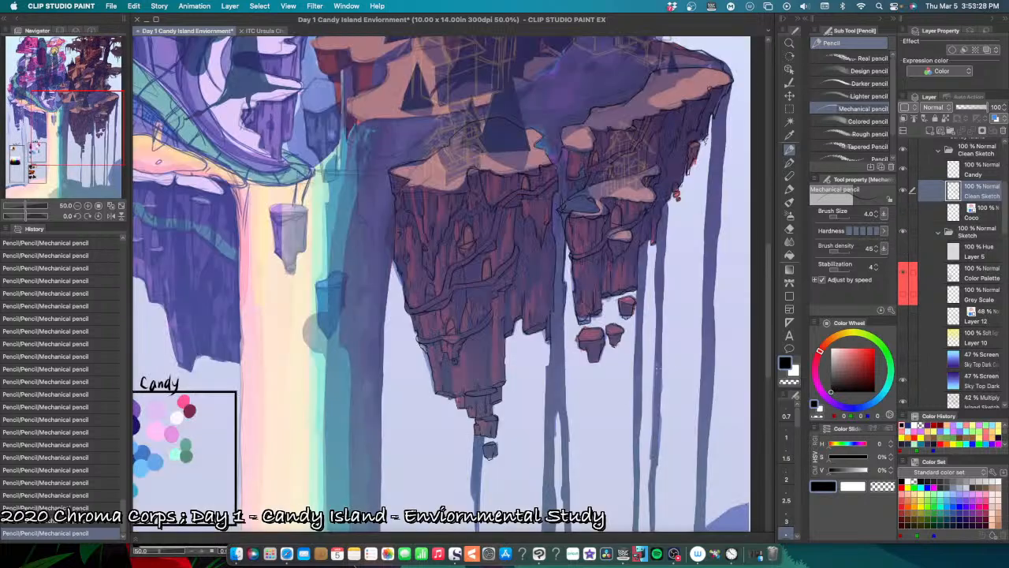
pyautogui.keyDown('alt'); pyautogui.click(903, 232); pyautogui.keyUp('alt')
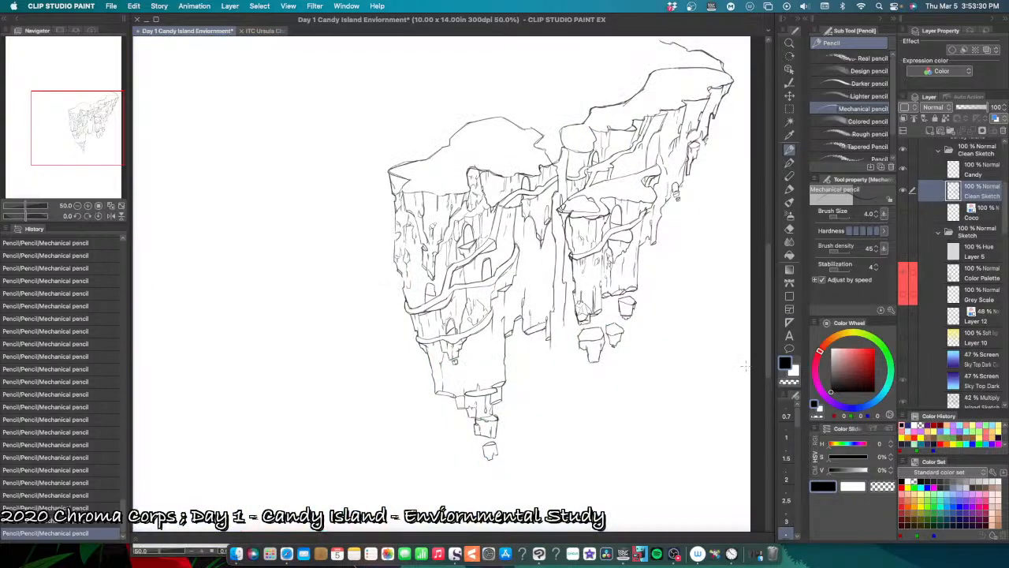
pyautogui.keyDown('alt'); pyautogui.click(904, 234); pyautogui.keyUp('alt')
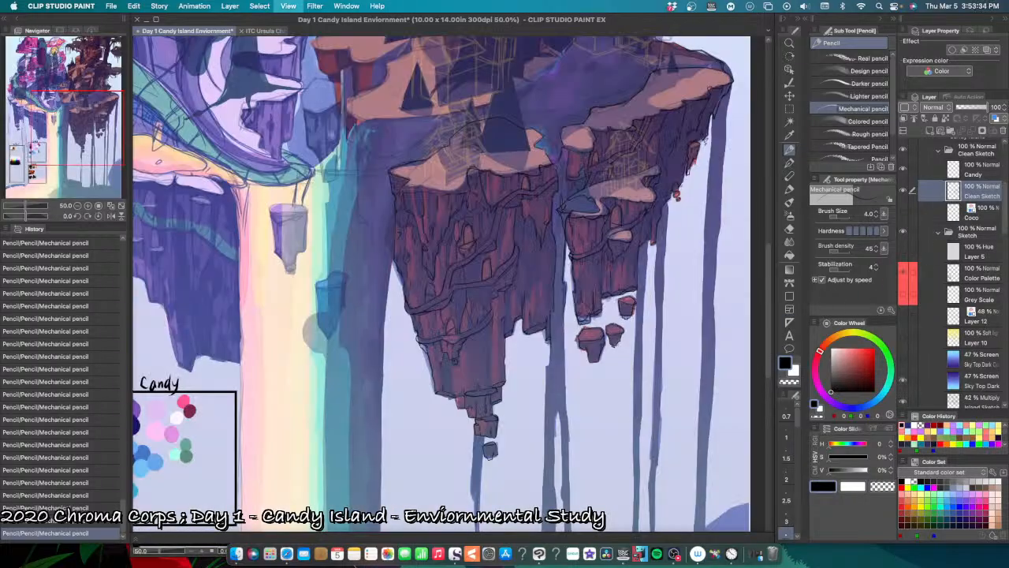
pyautogui.scroll(1, 645, 416)
pyautogui.moveTo(526, 400); pyautogui.dragTo(557, 433)
pyautogui.scroll(2, 559, 340)
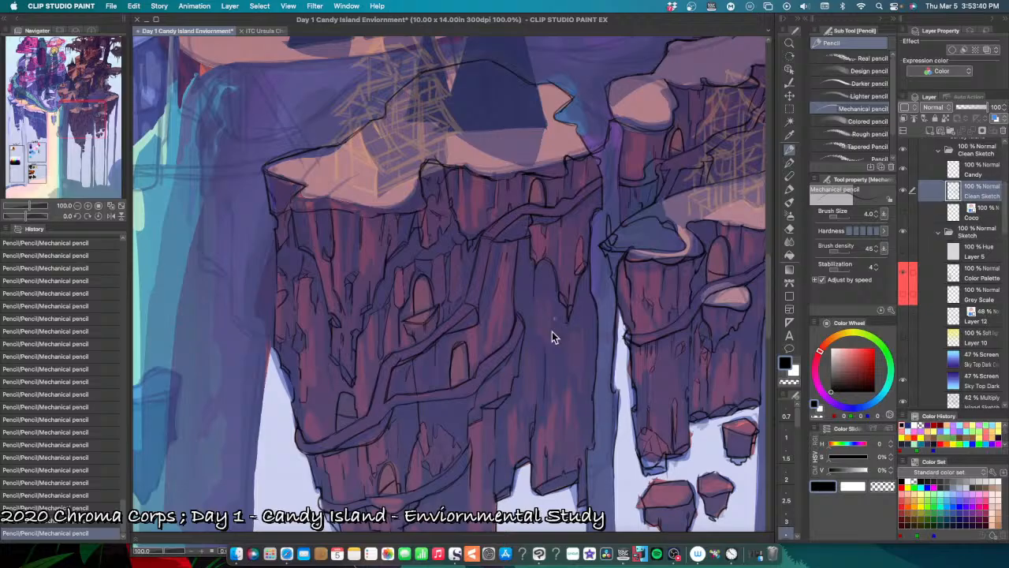
pyautogui.press('super+z')
pyautogui.press('super+shift+z')
pyautogui.press('super+z')
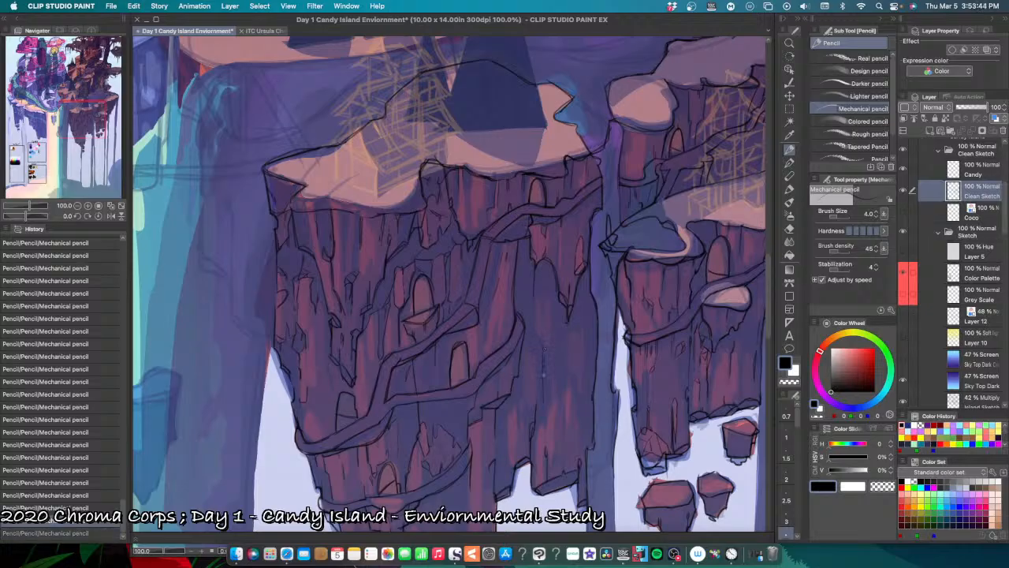
pyautogui.press('super+shift+z')
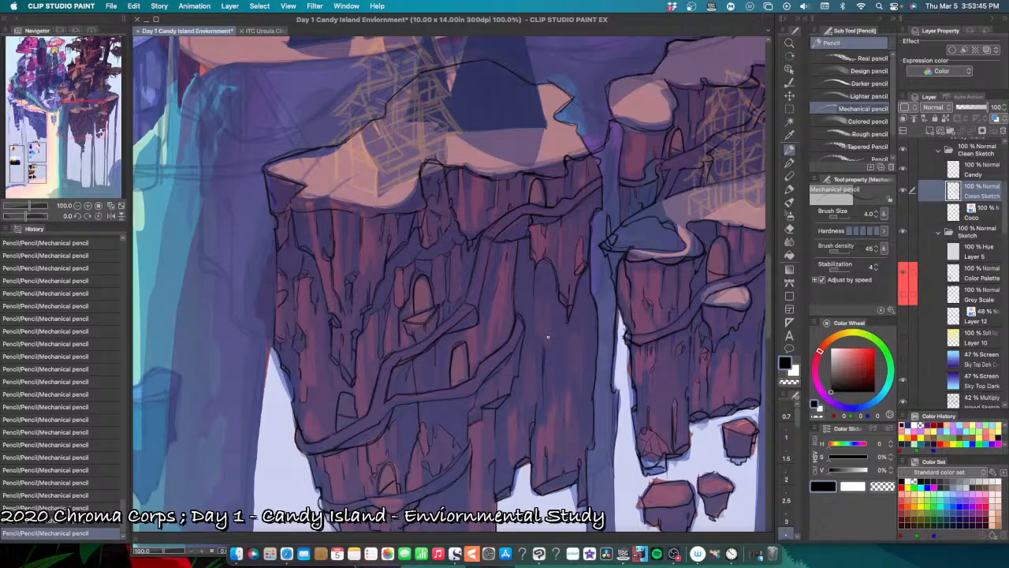
pyautogui.press('super+z')
pyautogui.press('super+z')
pyautogui.press('super+z')
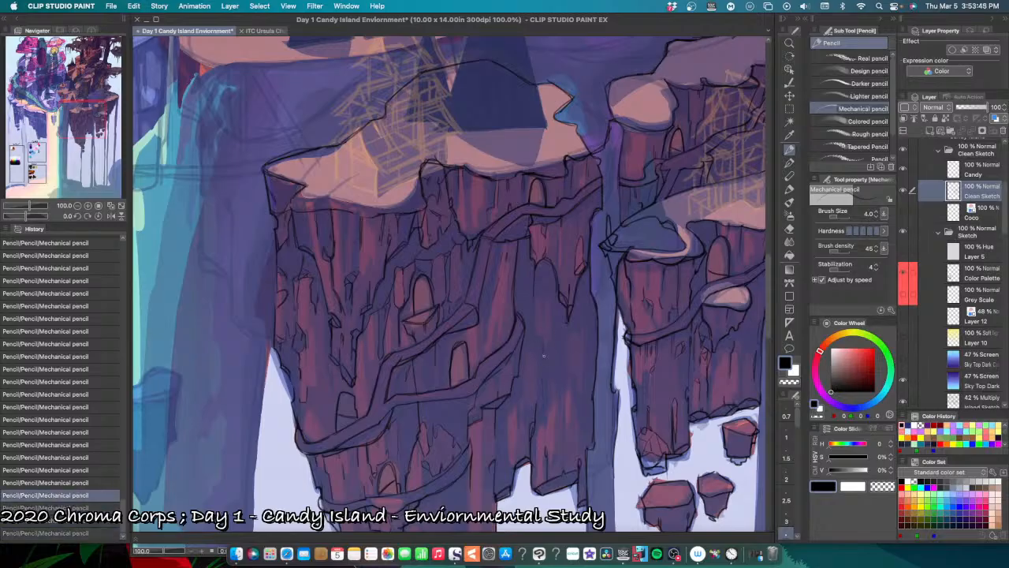
# Step: Pencil a thin vertical crack on the cliff's right-hand column to the right of the path's bend, undoing misplaced strokes
pyautogui.press('super+plus')
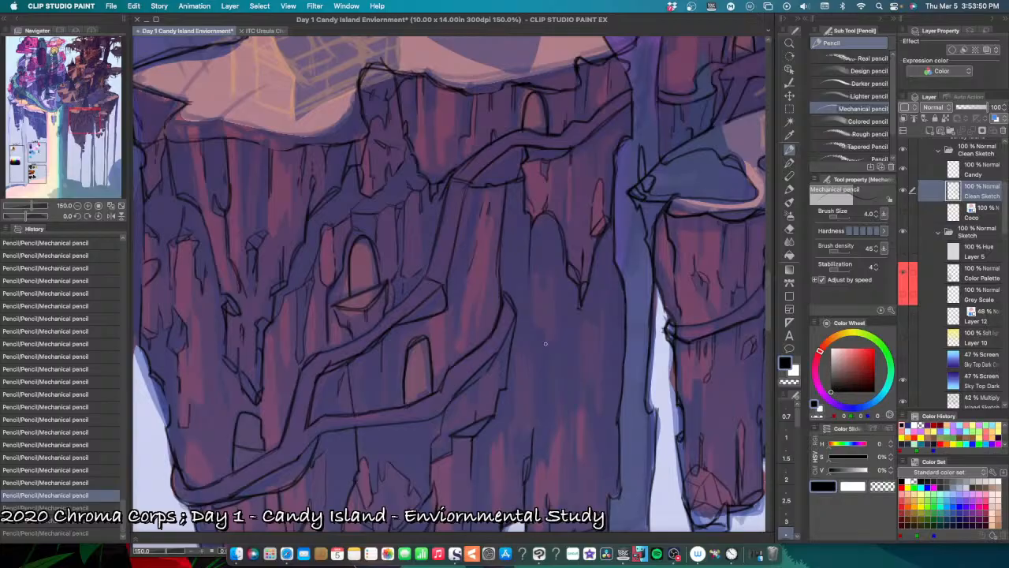
pyautogui.moveTo(545, 343); pyautogui.dragTo(544, 419)
pyautogui.press('super+z')
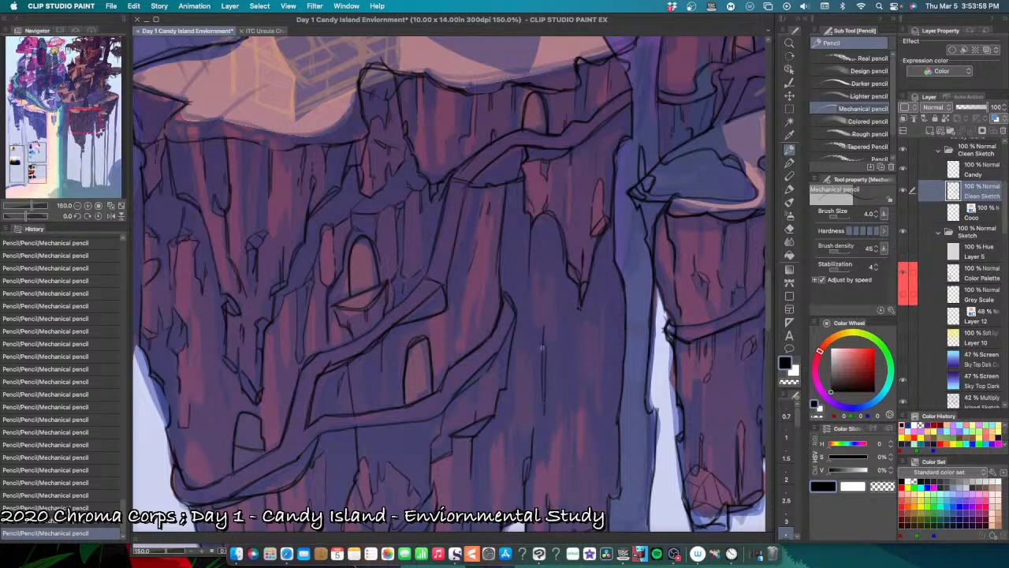
pyautogui.press('super+z')
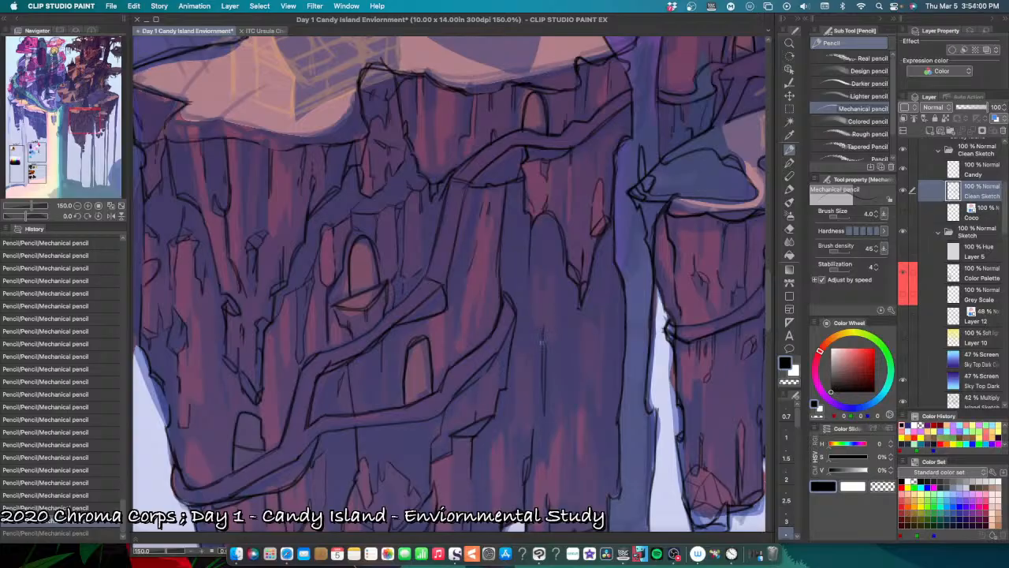
# Step: Pencil a small chipped rock facet beside the path's bend on the cliff's right-hand column, undoing misplaced strokes
pyautogui.press('super+y')
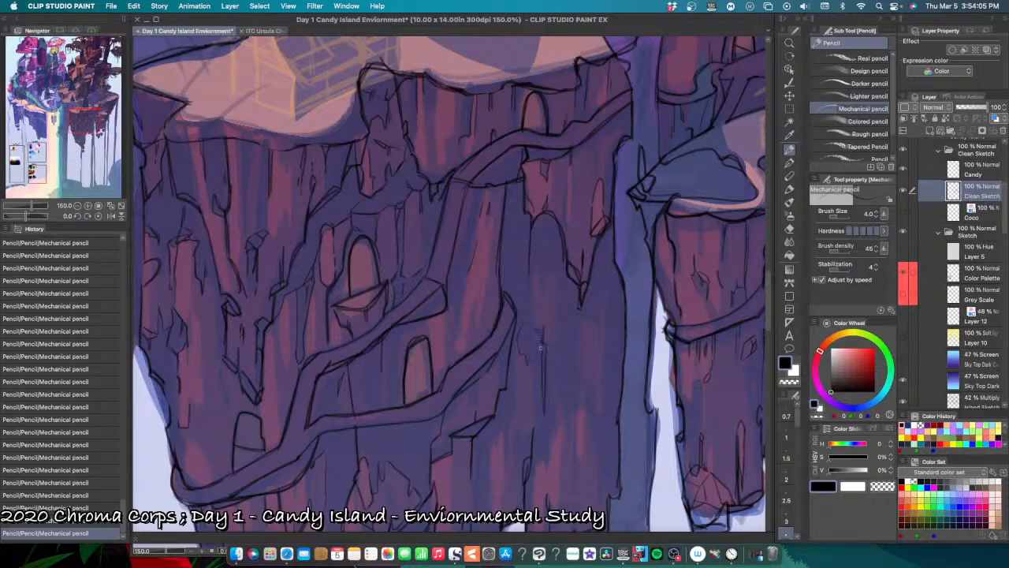
pyautogui.moveTo(543, 336)
pyautogui.mouseDown()
pyautogui.moveTo(536, 360)
pyautogui.moveTo(527, 319)
pyautogui.moveTo(517, 348)
pyautogui.moveTo(527, 365)
pyautogui.moveTo(535, 361)
pyautogui.moveTo(528, 365)
pyautogui.mouseUp()
pyautogui.press('super+z')
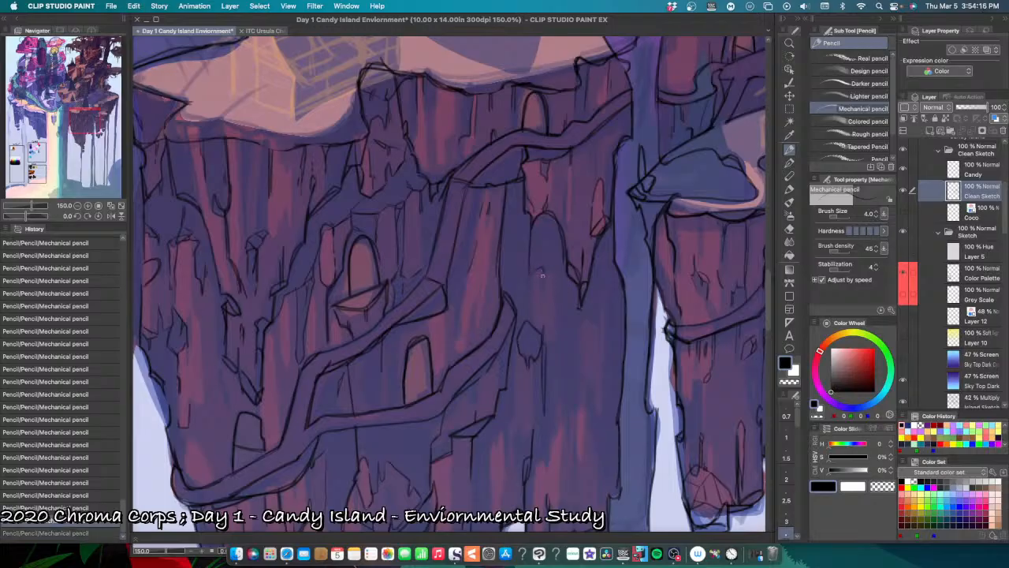
pyautogui.press('super+z')
# Step: Pencil a long jagged facet on the cliff's right-hand column below the pointed spike, undoing misplaced strokes
pyautogui.press('super+z')
pyautogui.moveTo(587, 321); pyautogui.dragTo(599, 345)
pyautogui.press('super+z')
pyautogui.moveTo(601, 308); pyautogui.dragTo(599, 350)
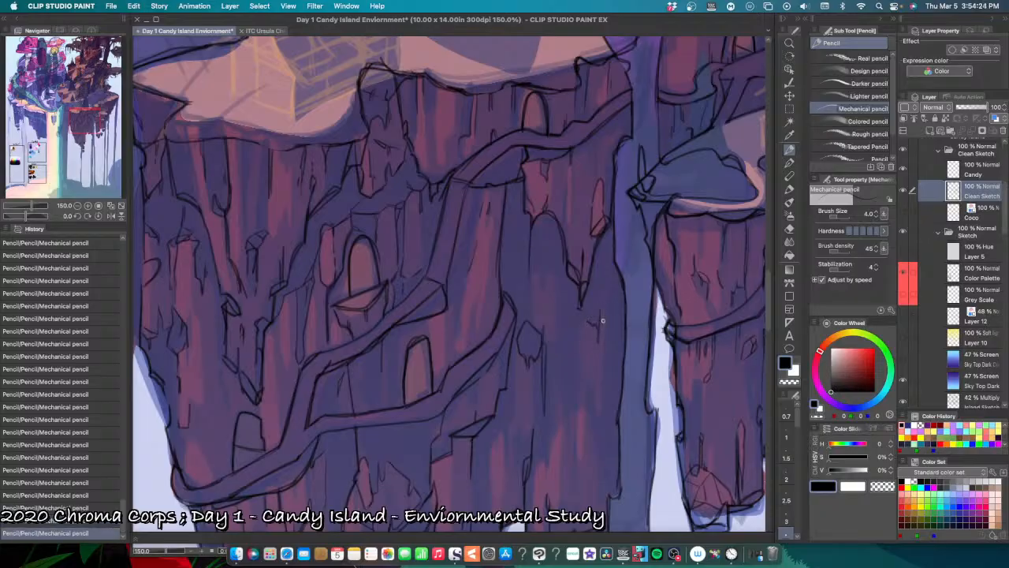
pyautogui.moveTo(604, 313)
pyautogui.mouseDown()
pyautogui.moveTo(632, 362)
pyautogui.moveTo(630, 326)
pyautogui.moveTo(638, 333)
pyautogui.moveTo(633, 373)
pyautogui.mouseUp()
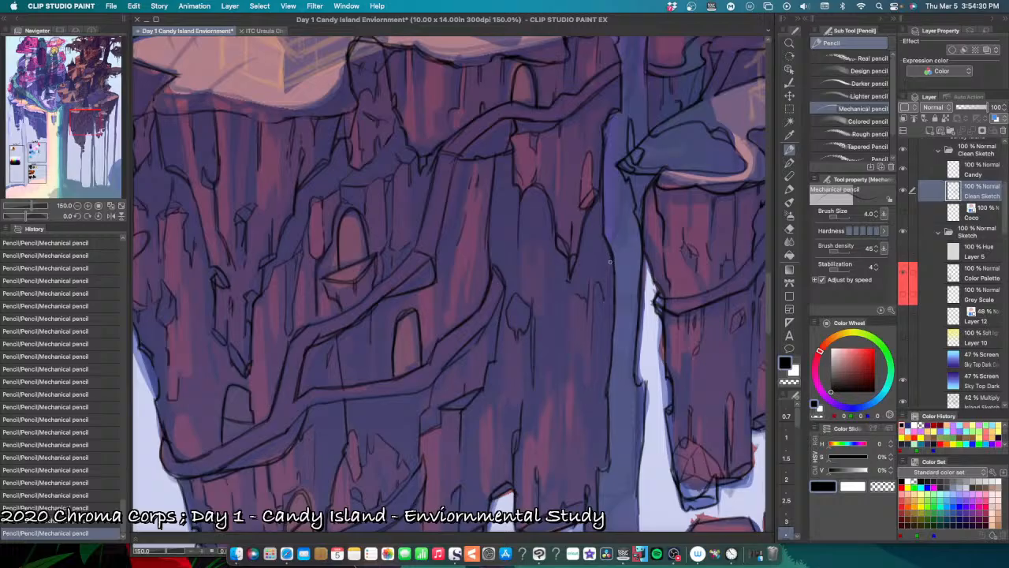
pyautogui.moveTo(609, 262)
pyautogui.mouseDown()
pyautogui.moveTo(606, 289)
pyautogui.moveTo(597, 287)
pyautogui.mouseUp()
pyautogui.press('super+z')
pyautogui.press('super+z')
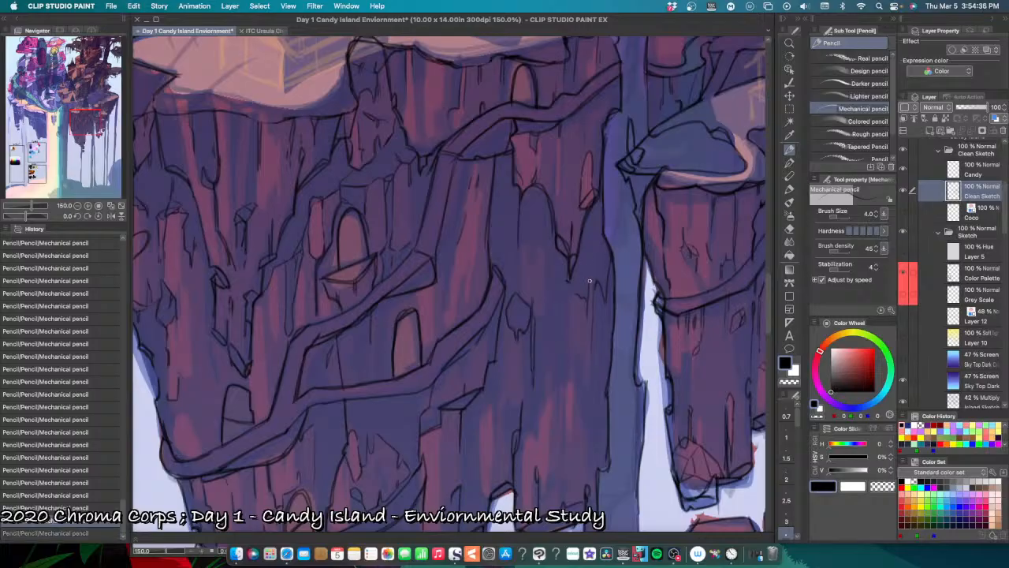
pyautogui.moveTo(588, 282)
pyautogui.mouseDown()
pyautogui.moveTo(571, 332)
pyautogui.moveTo(585, 384)
pyautogui.moveTo(591, 372)
pyautogui.moveTo(590, 384)
pyautogui.moveTo(574, 378)
pyautogui.moveTo(585, 433)
pyautogui.mouseUp()
pyautogui.press('super+z')
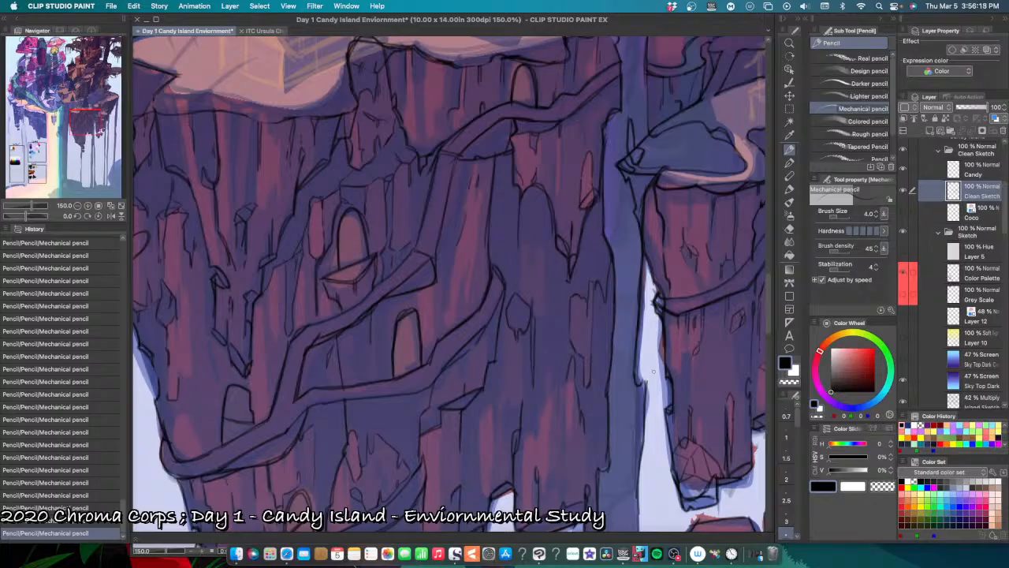
# Step: Pencil a long vertical crack between the jagged facet and the cliff's right edge, redoing the first attempt
pyautogui.scroll(1, 620, 447)
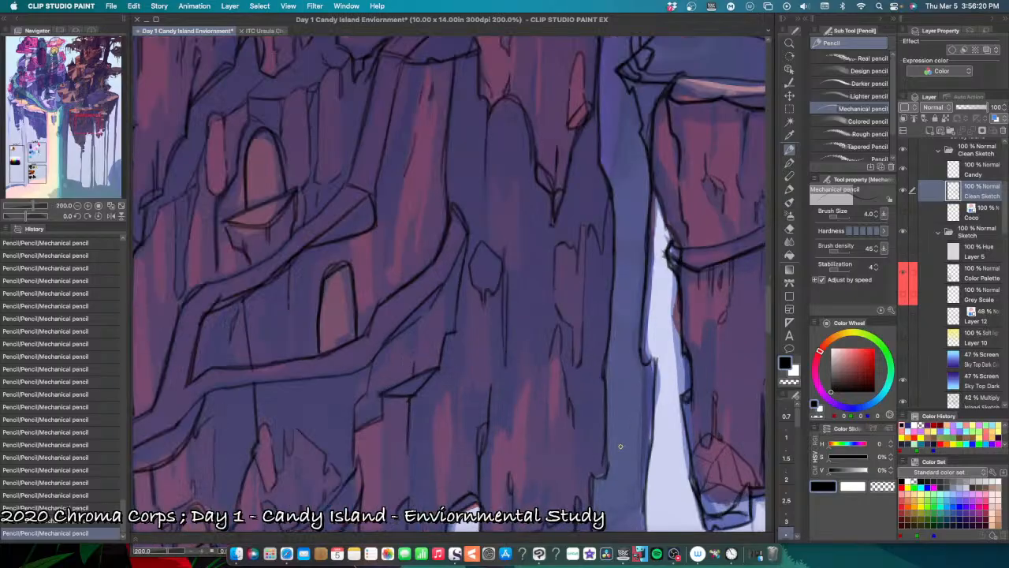
pyautogui.scroll(-1, 600, 315)
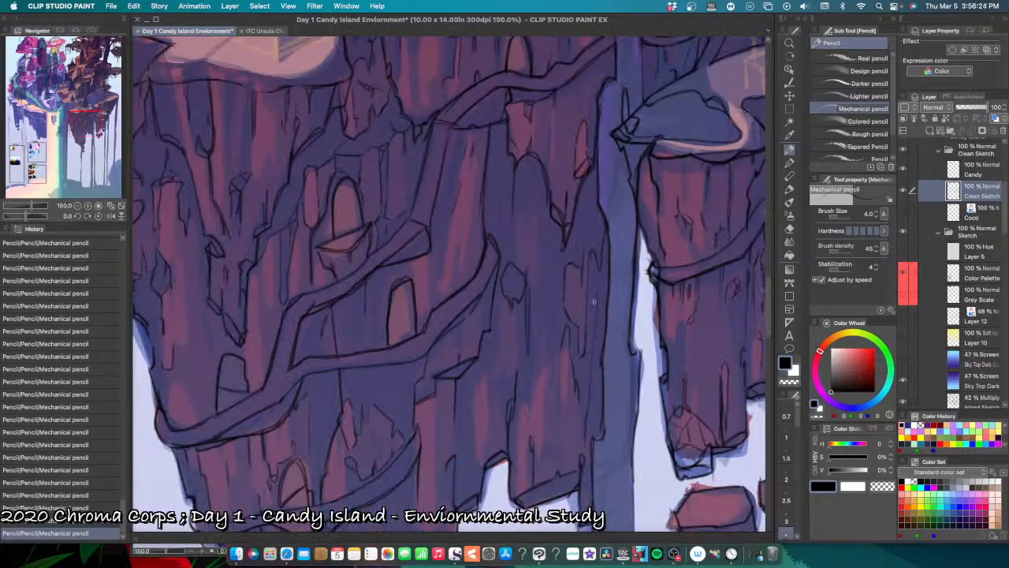
pyautogui.moveTo(598, 293); pyautogui.dragTo(591, 345)
pyautogui.press('super+z')
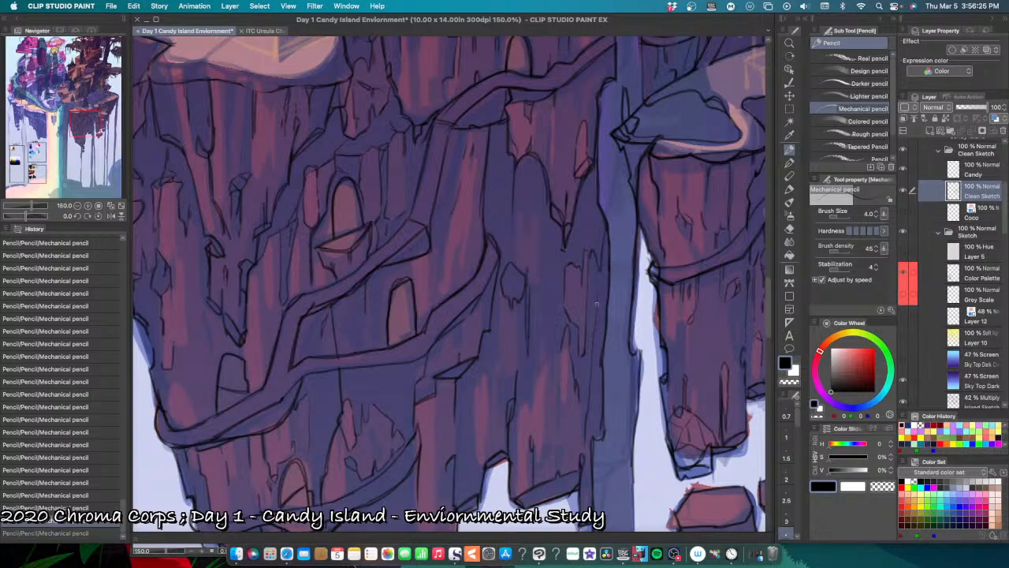
pyautogui.moveTo(596, 297); pyautogui.dragTo(584, 428)
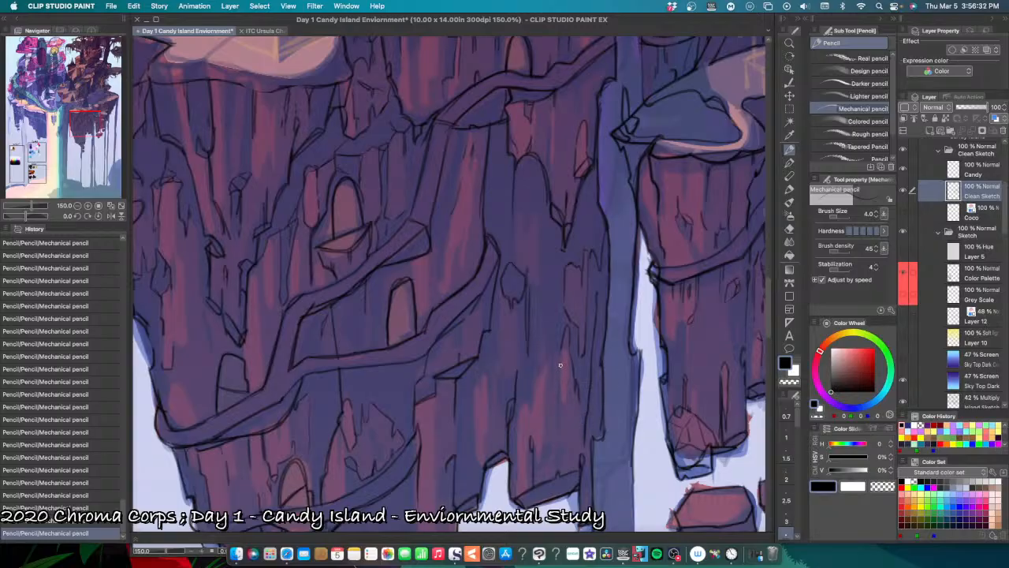
# Step: Pencil a narrow sliver facet below the jagged one and a short crack to its left on the right-hand column
pyautogui.press('super+z')
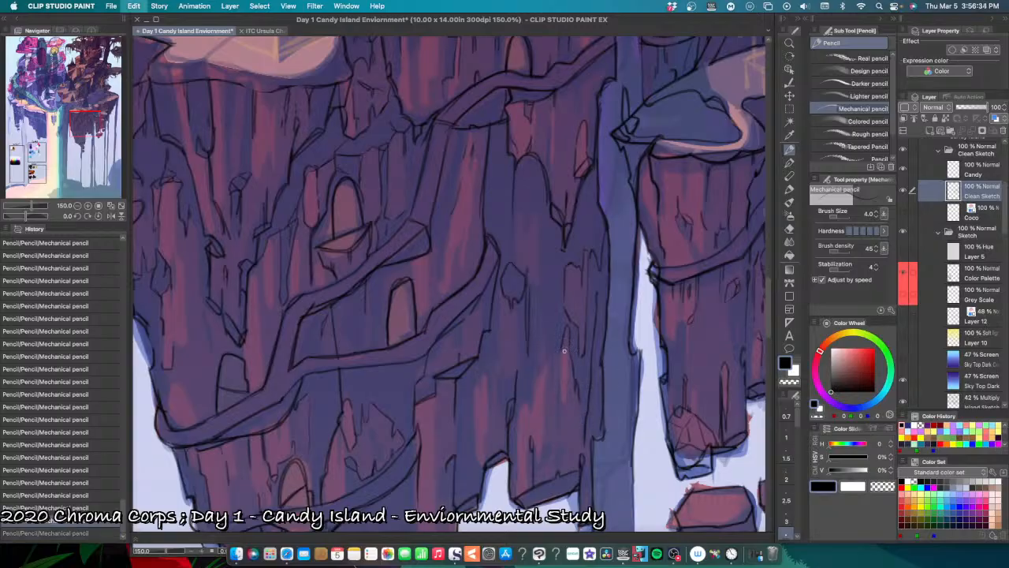
pyautogui.press('super+y')
pyautogui.press('super+z')
pyautogui.moveTo(568, 395); pyautogui.dragTo(561, 400)
pyautogui.moveTo(561, 352); pyautogui.dragTo(558, 388)
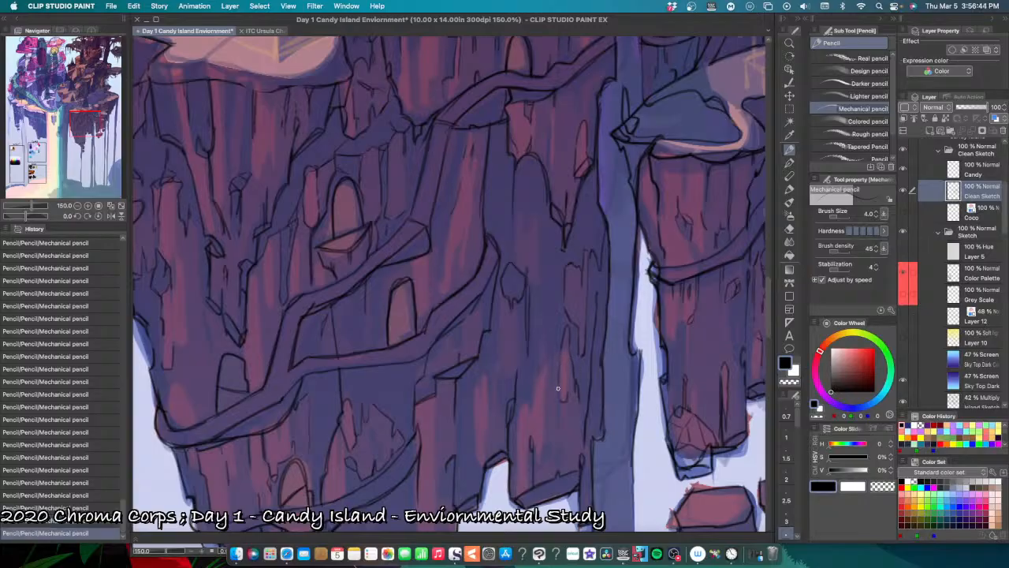
pyautogui.moveTo(567, 345); pyautogui.dragTo(566, 394)
pyautogui.moveTo(545, 361); pyautogui.dragTo(533, 403)
# Step: Pencil a tall, narrow chipped facet beside the block ledge below the path, undoing misplaced strokes
pyautogui.moveTo(474, 407); pyautogui.dragTo(477, 445)
pyautogui.moveTo(487, 376); pyautogui.dragTo(488, 425)
pyautogui.moveTo(488, 379)
pyautogui.mouseDown()
pyautogui.moveTo(482, 455)
pyautogui.moveTo(484, 447)
pyautogui.mouseUp()
pyautogui.press('super+z')
pyautogui.press('super+z')
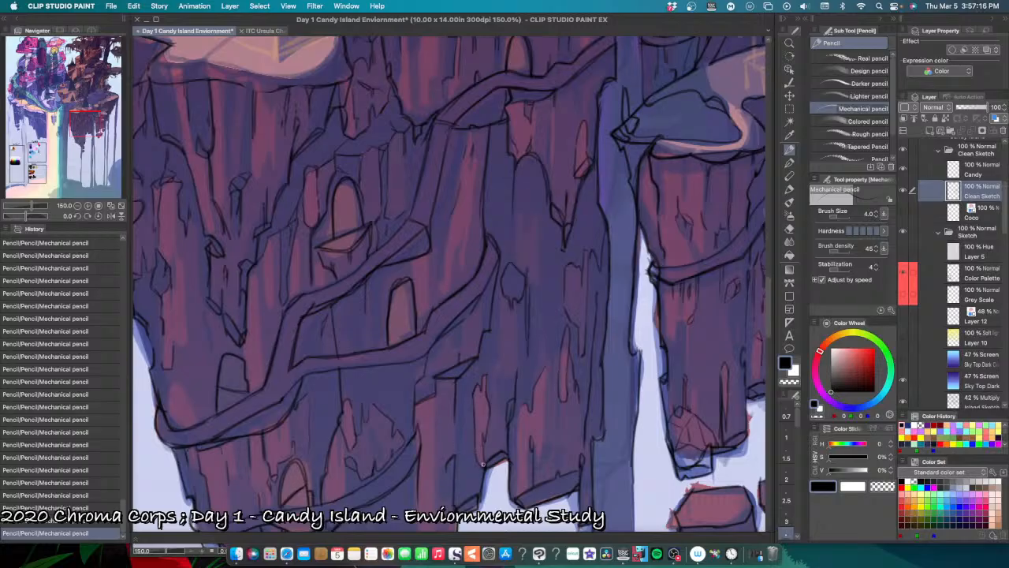
pyautogui.press('super+z')
pyautogui.moveTo(476, 446); pyautogui.dragTo(484, 472)
pyautogui.press('super+z')
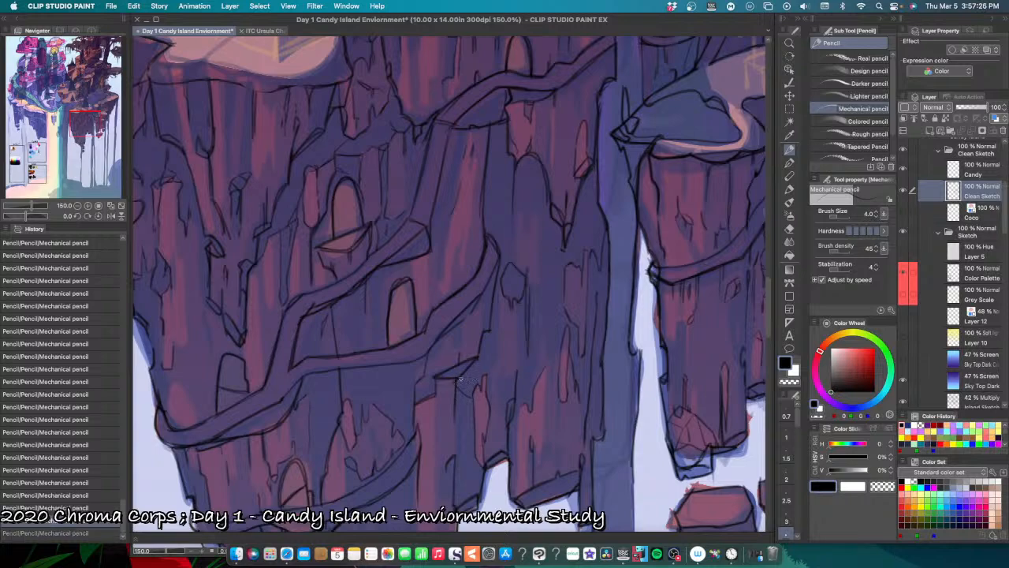
# Step: Pencil a small angular chip joining the right end of the block ledge below the path, undoing a misplaced stroke
pyautogui.moveTo(458, 379)
pyautogui.mouseDown()
pyautogui.moveTo(456, 395)
pyautogui.moveTo(471, 396)
pyautogui.mouseUp()
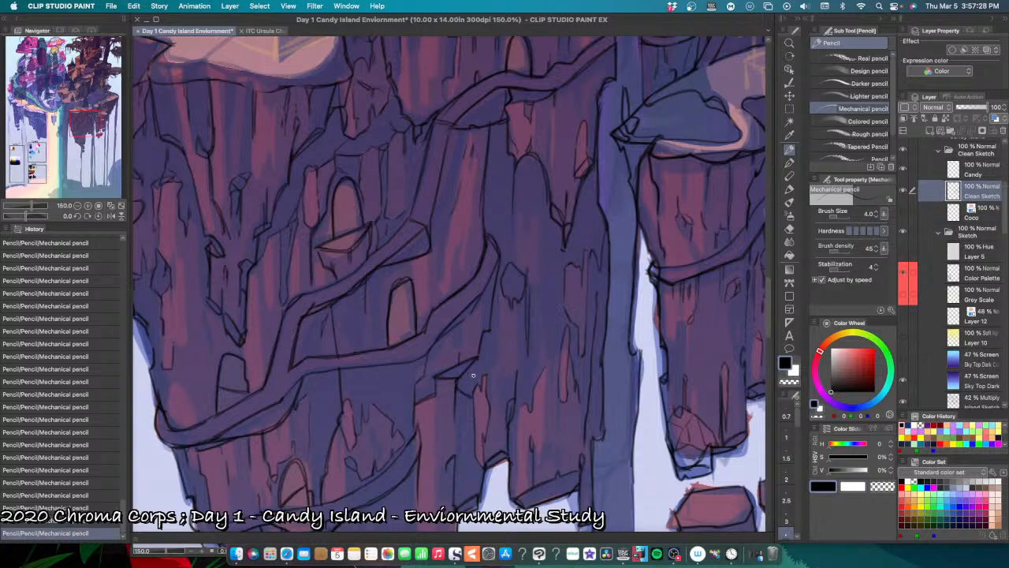
pyautogui.press('super+z')
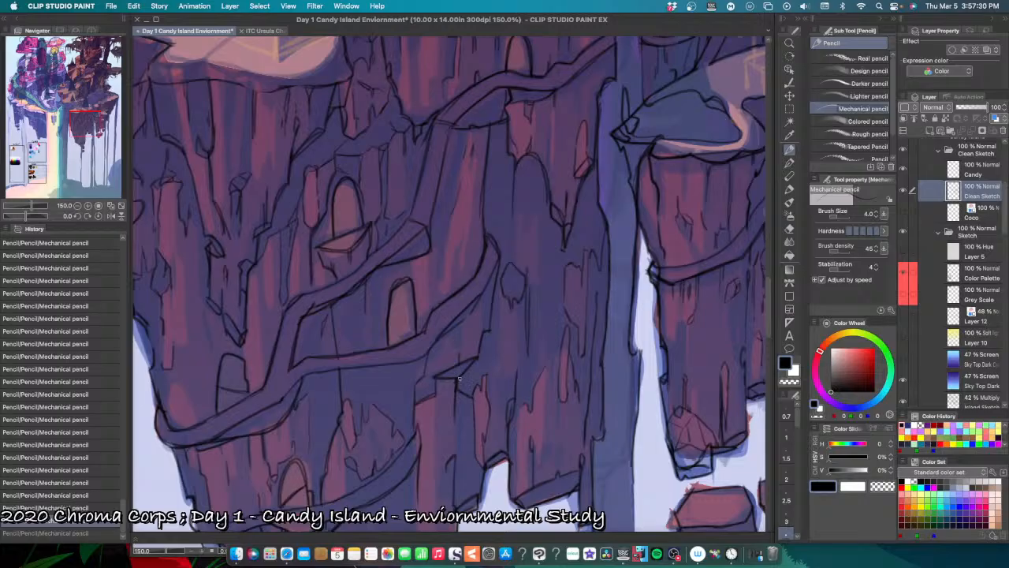
pyautogui.press('super+y')
pyautogui.moveTo(481, 355); pyautogui.dragTo(486, 353)
pyautogui.press('super+z')
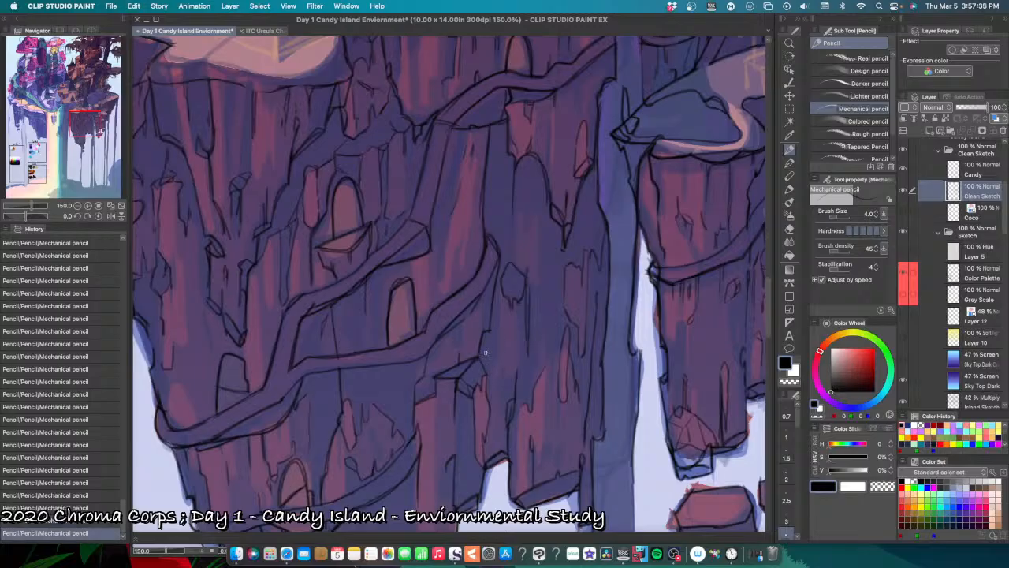
# Step: Pencil a thin crack running down from the small chipped facet on the right-hand column, redoing a misplaced stroke
pyautogui.scroll(-3, 530, 367)
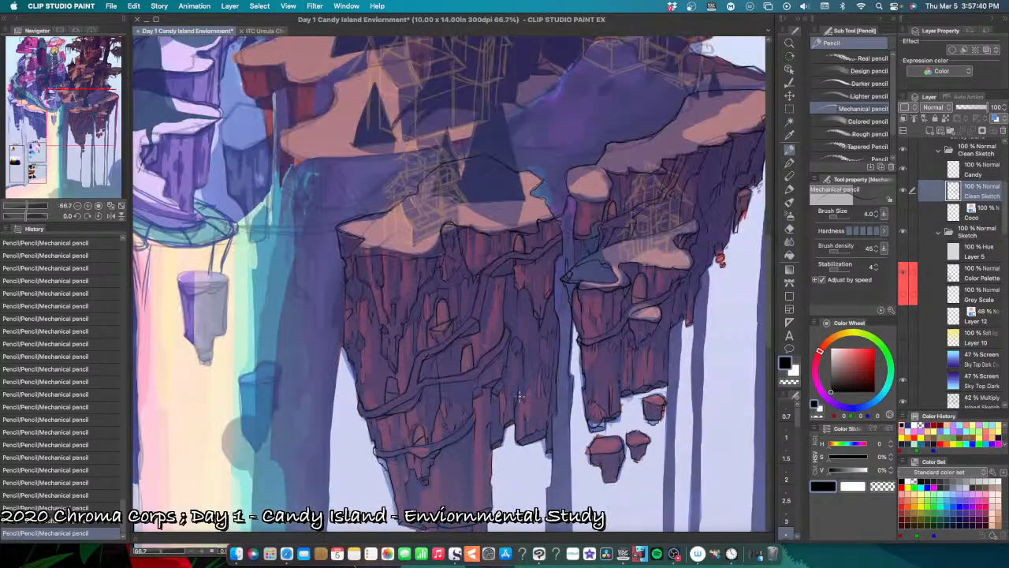
pyautogui.scroll(-2, 538, 396)
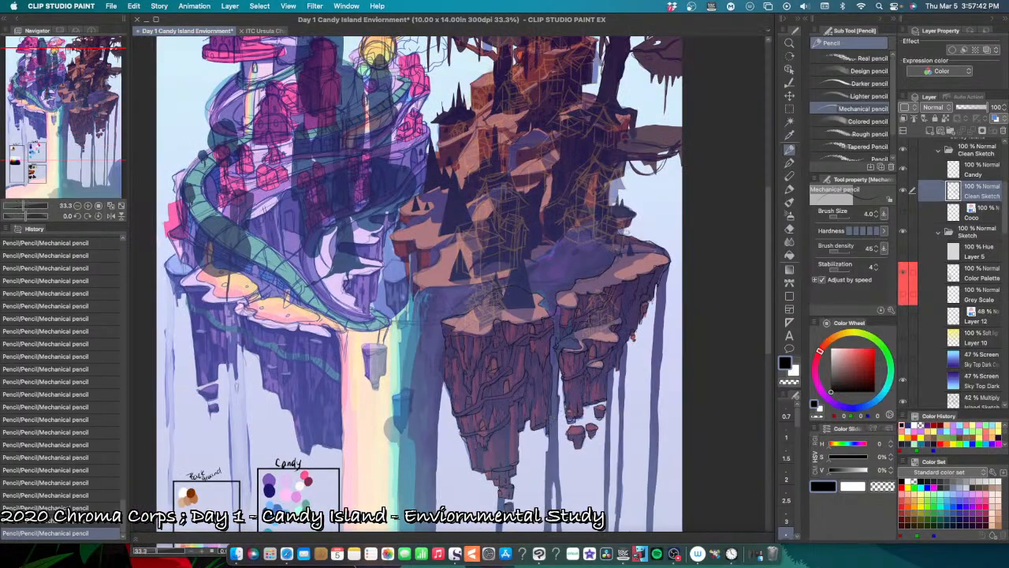
pyautogui.scroll(2, 533, 367)
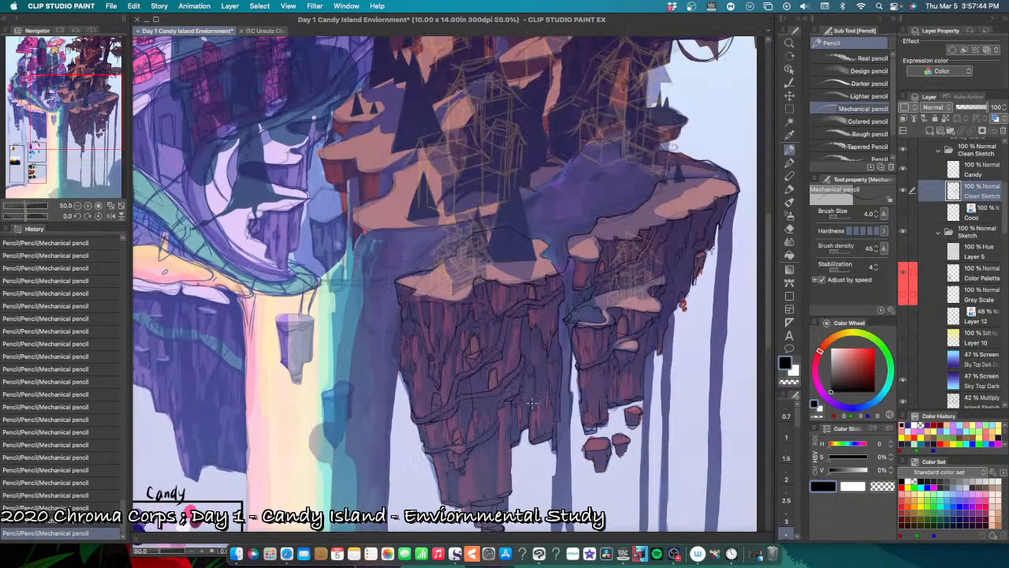
pyautogui.scroll(2, 527, 402)
pyautogui.scroll(1, 524, 400)
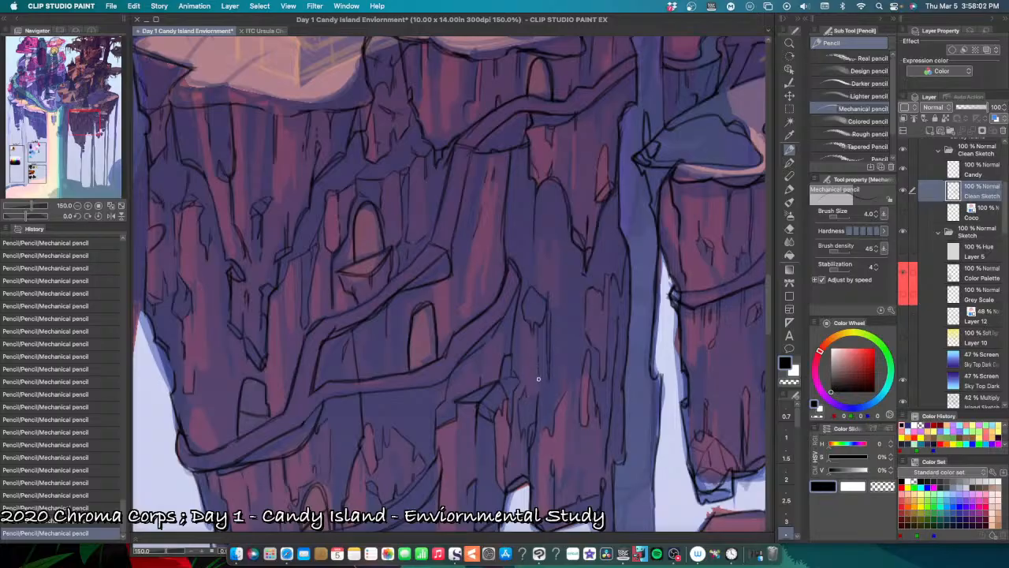
pyautogui.moveTo(536, 339); pyautogui.dragTo(540, 385)
pyautogui.moveTo(534, 385); pyautogui.dragTo(524, 390)
pyautogui.press('super+z')
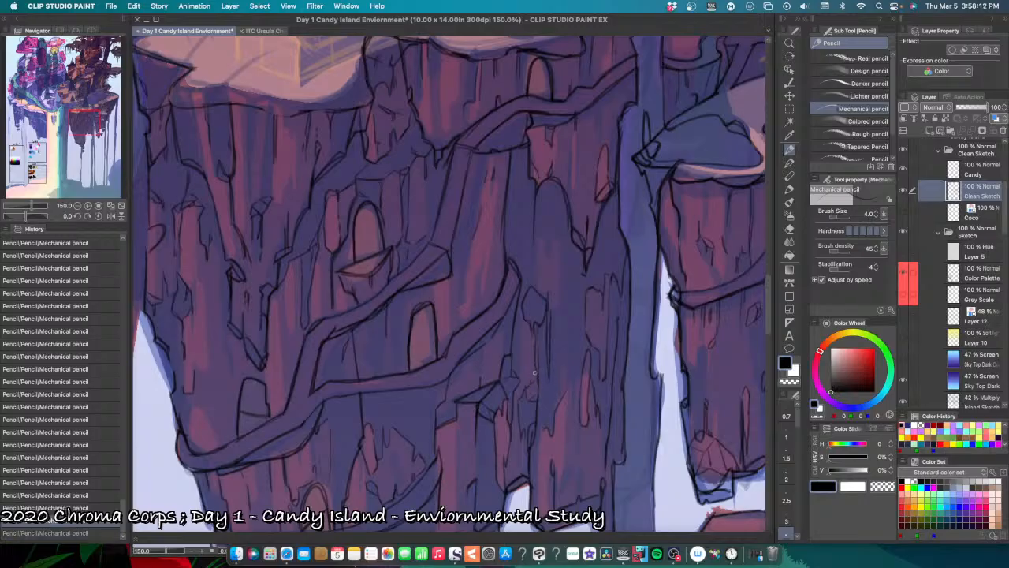
pyautogui.moveTo(535, 372); pyautogui.dragTo(524, 391)
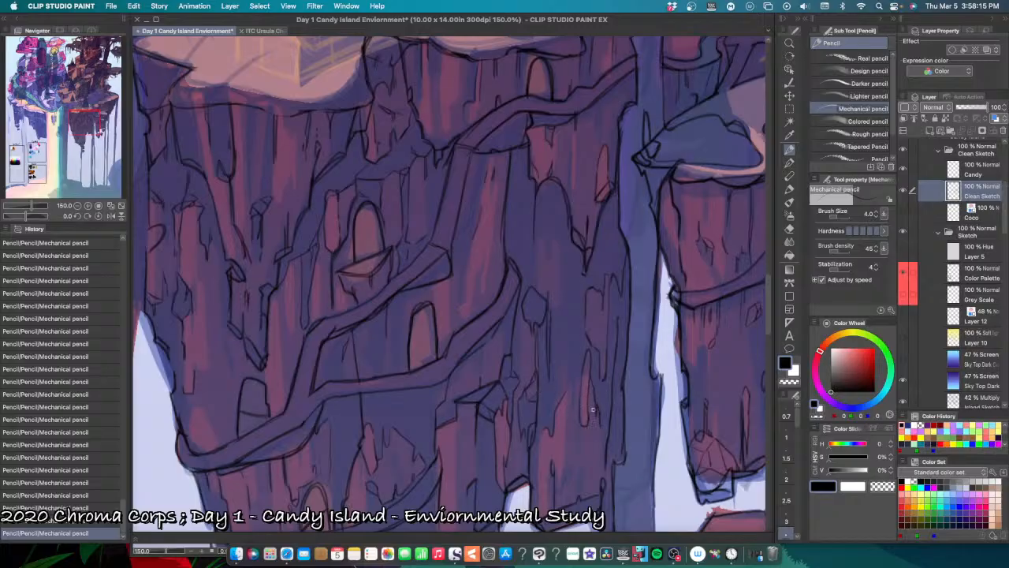
# Step: Pencil thin vertical cracks down the middle of the right-hand column, redoing the first attempt and undoing a misplaced lower stroke
pyautogui.moveTo(573, 306); pyautogui.dragTo(571, 340)
pyautogui.press('super+z')
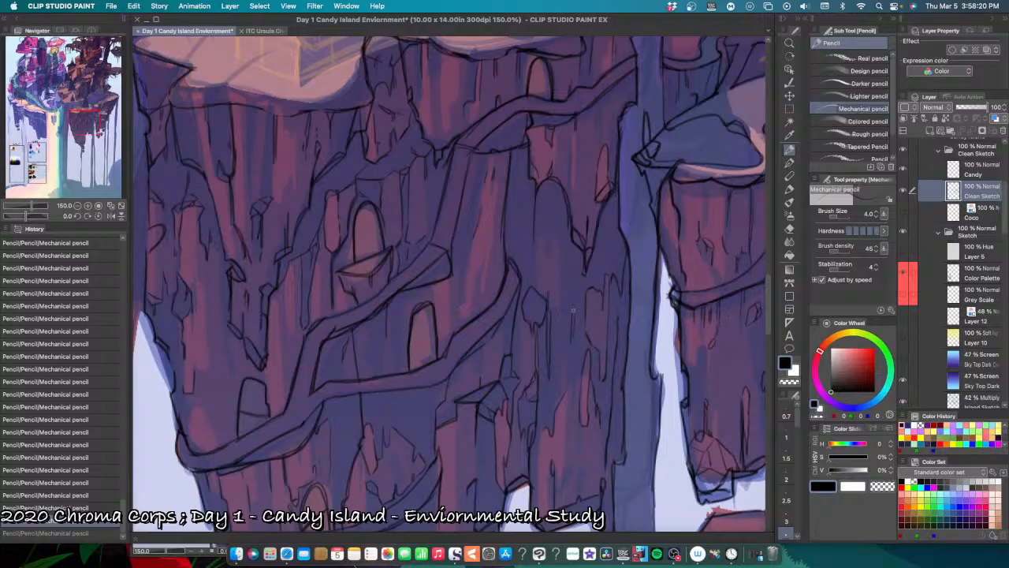
pyautogui.moveTo(575, 313); pyautogui.dragTo(573, 363)
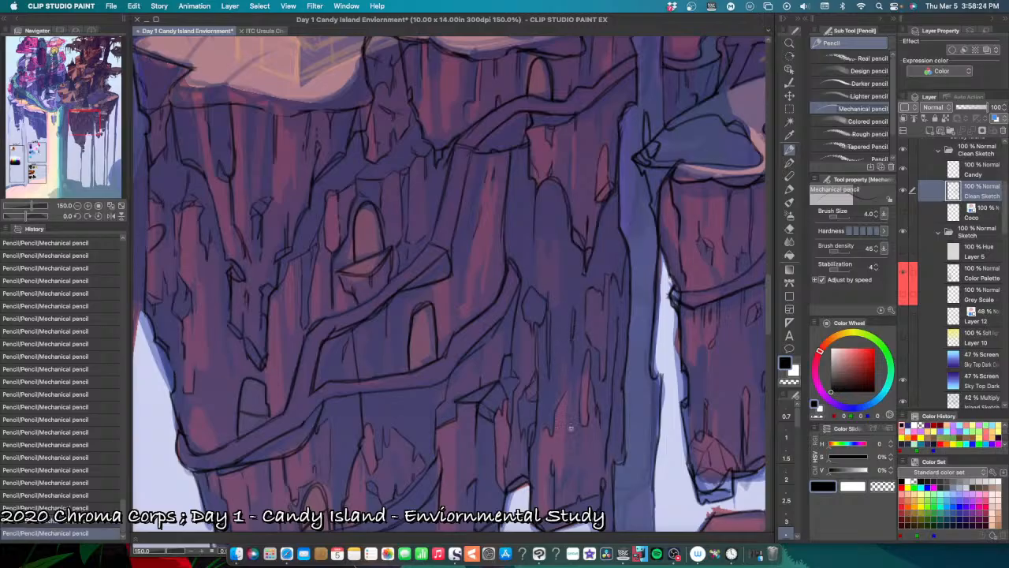
pyautogui.moveTo(568, 409); pyautogui.dragTo(564, 458)
pyautogui.press('super+z')
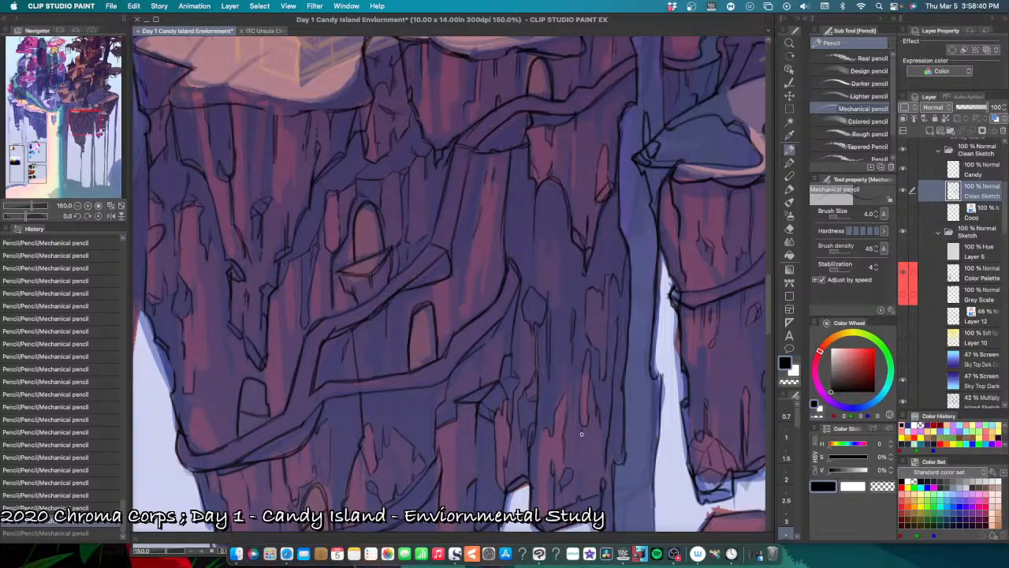
# Step: Pencil short cracks and small chips near the base of the right-hand column, undoing misplaced strokes
pyautogui.moveTo(583, 422); pyautogui.dragTo(588, 429)
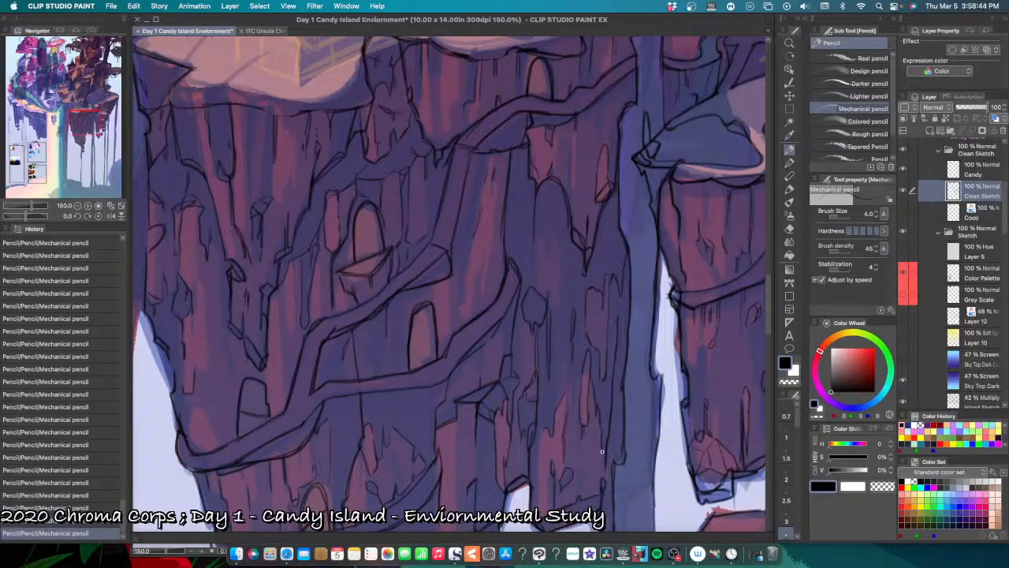
pyautogui.moveTo(603, 438); pyautogui.dragTo(605, 453)
pyautogui.press('super+z')
pyautogui.press('super+z')
pyautogui.moveTo(582, 469); pyautogui.dragTo(578, 493)
pyautogui.hscroll(3, 708, 501)
pyautogui.scroll(-1, 708, 501)
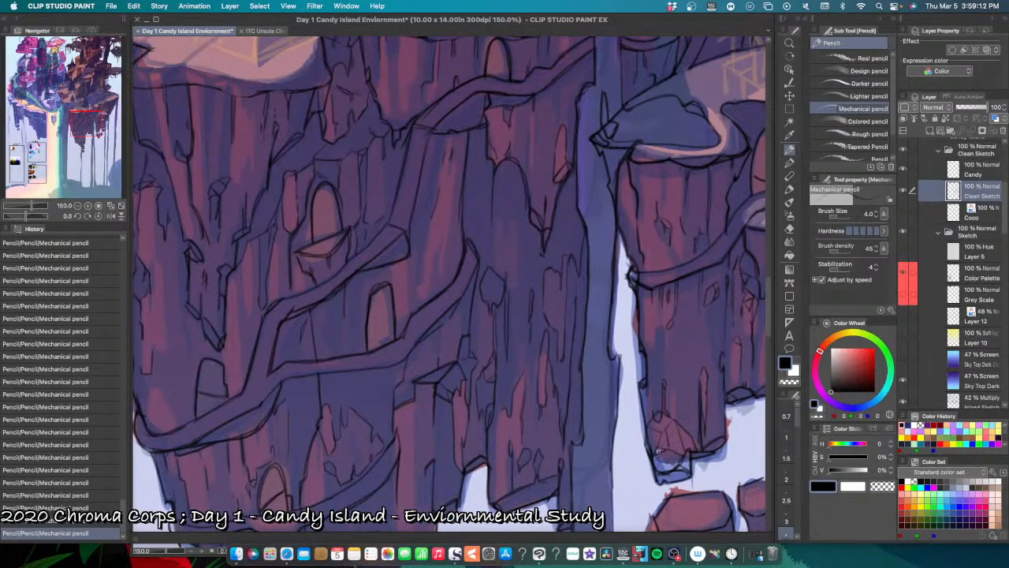
pyautogui.press('super+z')
pyautogui.press('super+z')
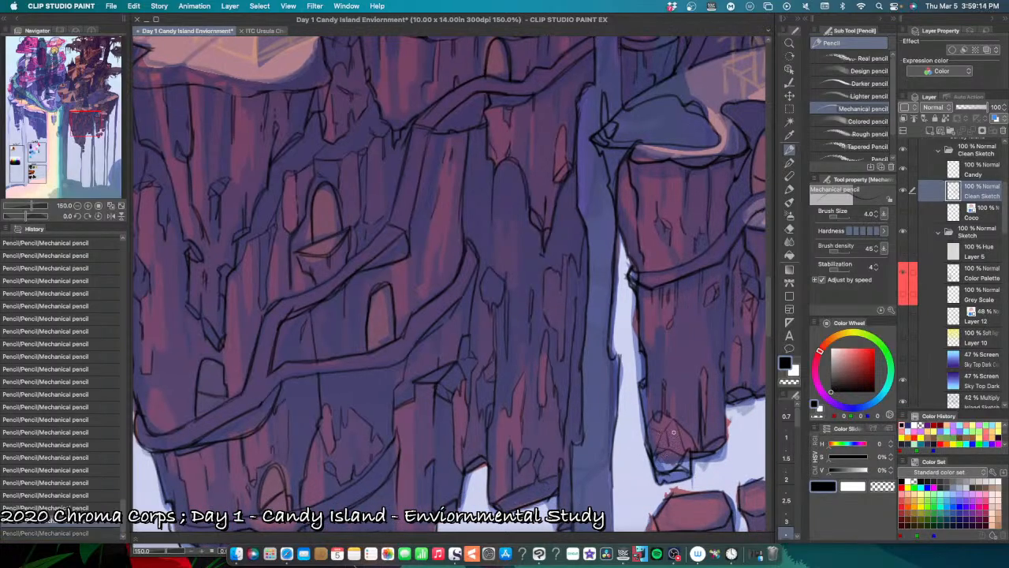
pyautogui.press('super+y')
pyautogui.press('super+y')
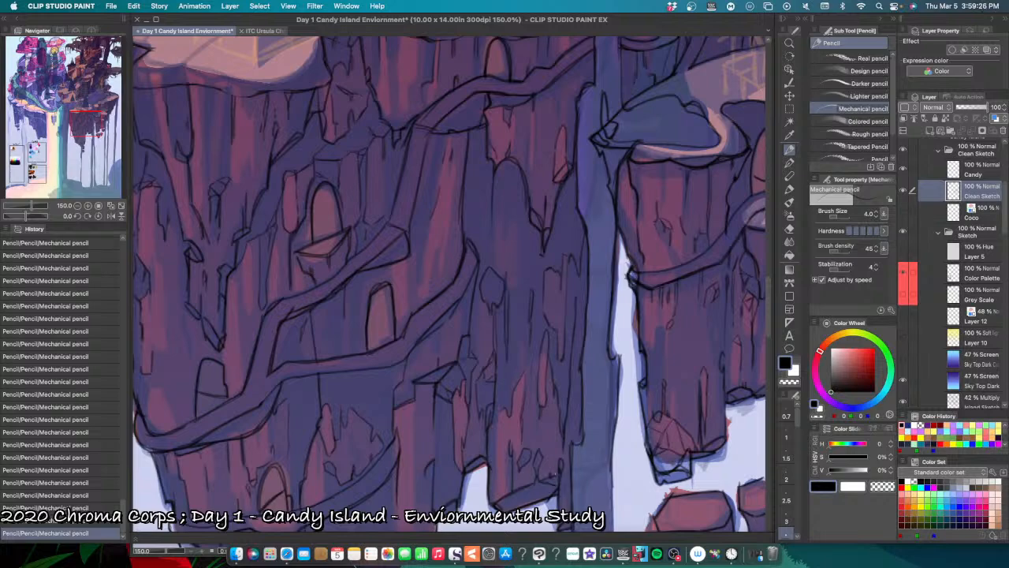
# Step: Pencil a narrow jagged facet inside the arched rock shape, just above the small chipped facet on the right-hand column
pyautogui.press('super+minus')
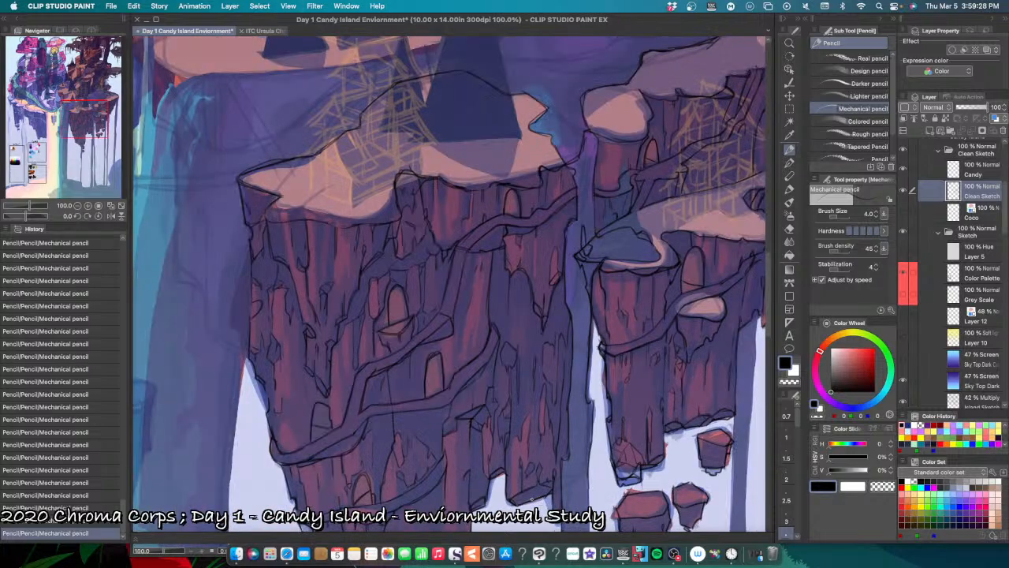
pyautogui.press('super+minus')
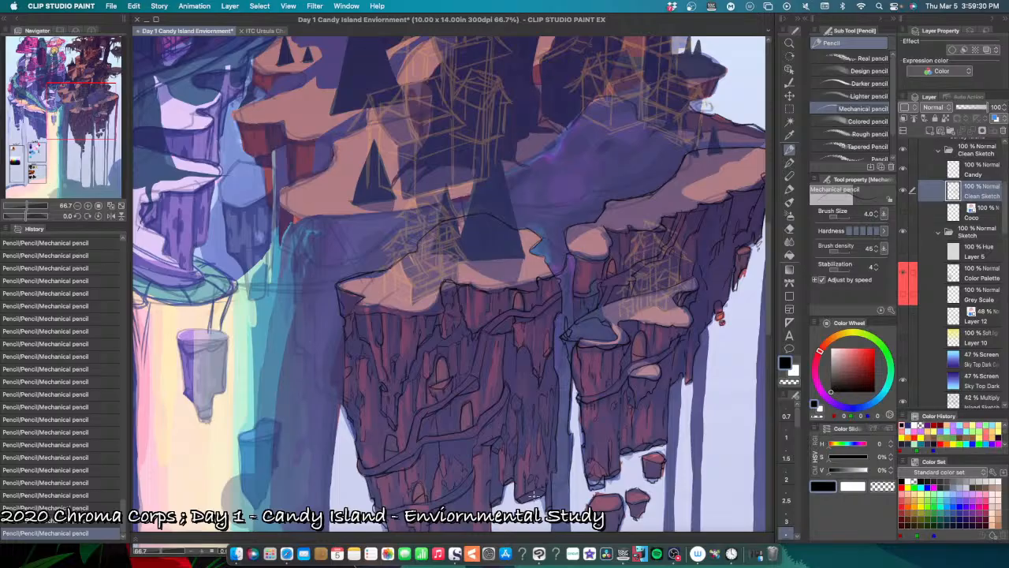
pyautogui.press('super+plus')
pyautogui.press('super+plus')
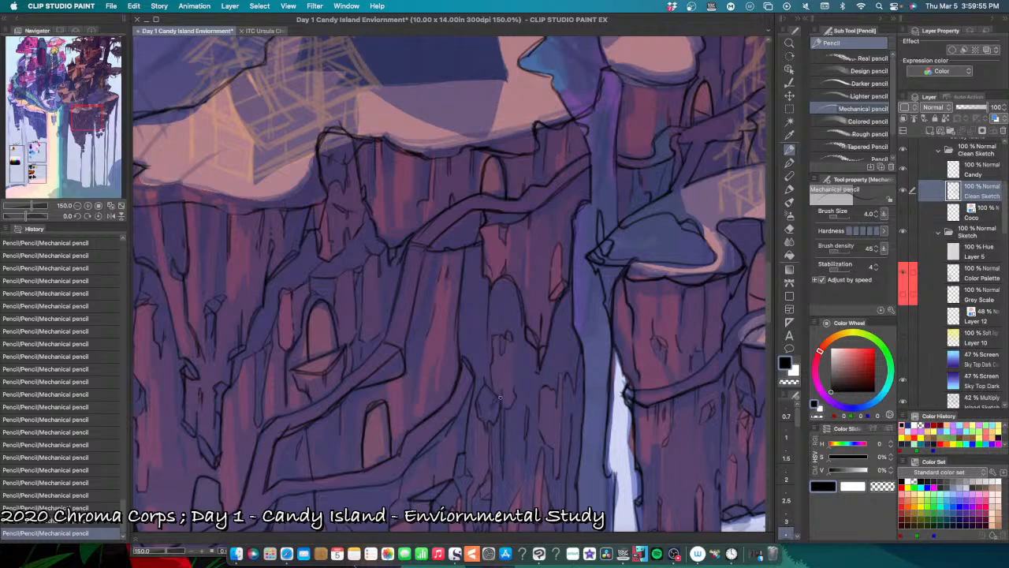
pyautogui.press('super+z')
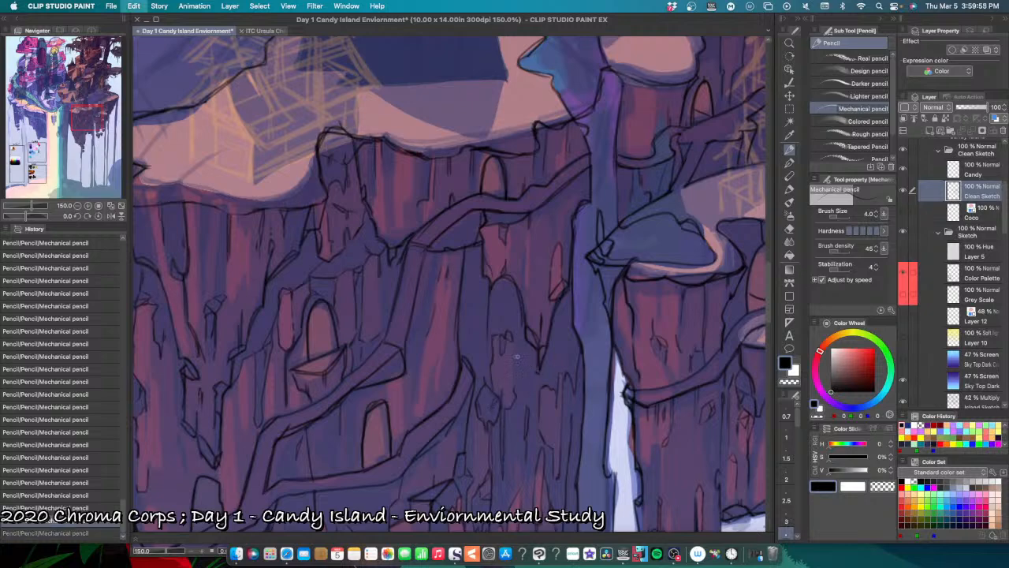
pyautogui.press('super+y')
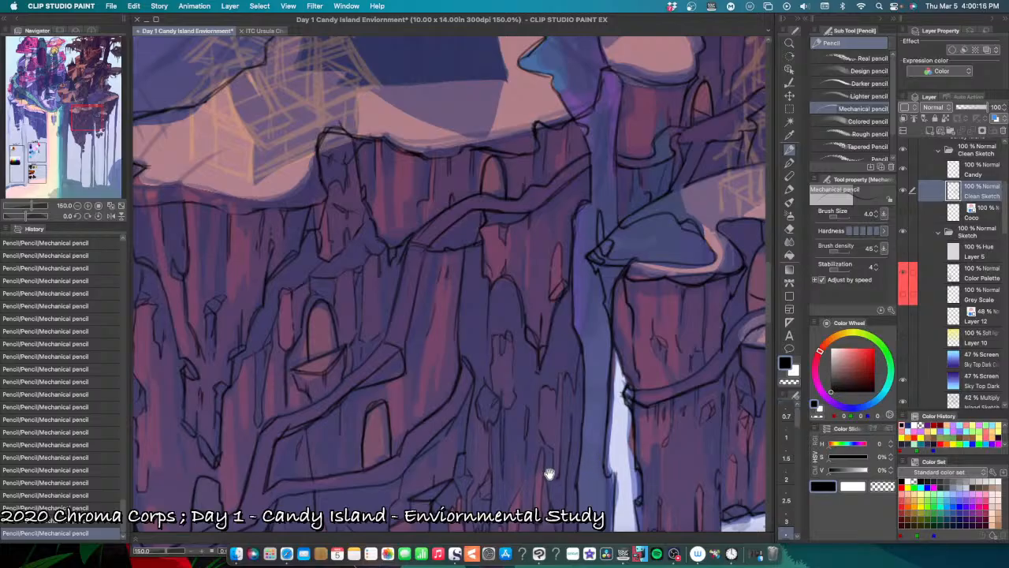
# Step: Pencil a small chipped line across the foot of the lower arched doorway between the paths
pyautogui.moveTo(550, 473); pyautogui.dragTo(578, 414)
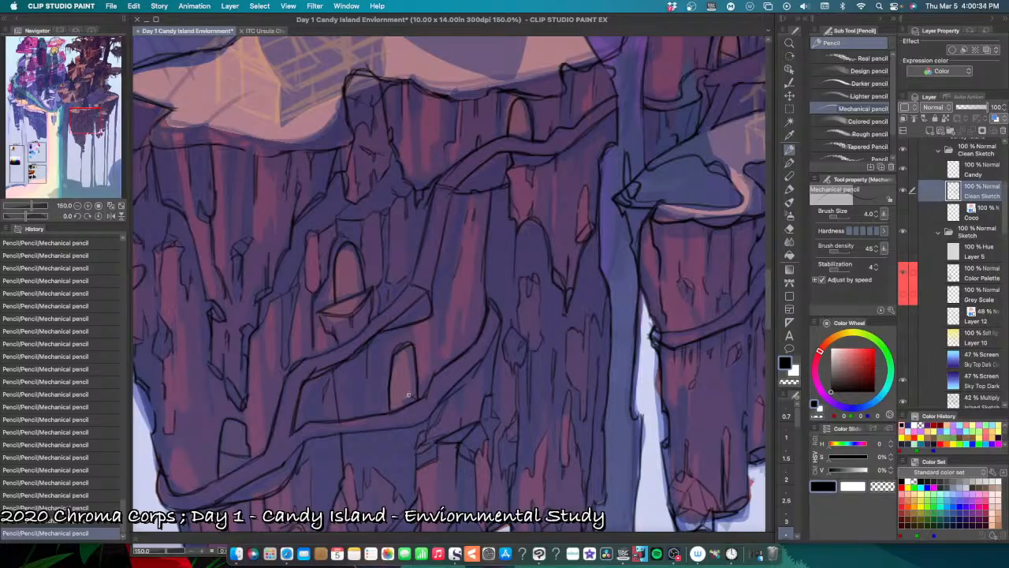
pyautogui.press('super+z')
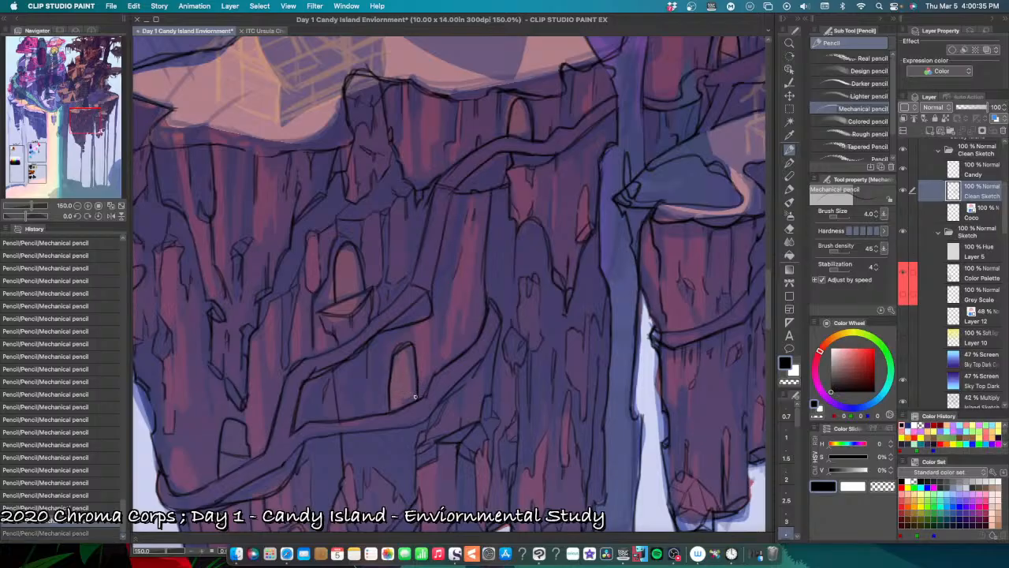
pyautogui.press('super+y')
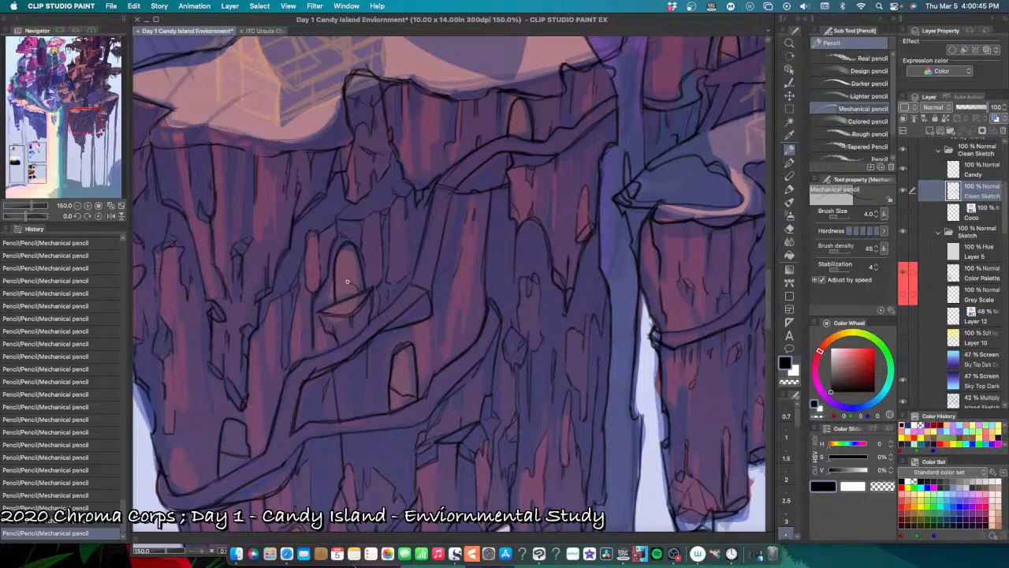
# Step: Pencil jagged cracks inside the upper arched opening above the small ledge, undoing and redoing strokes to refine them
pyautogui.moveTo(351, 283)
pyautogui.mouseDown()
pyautogui.moveTo(358, 264)
pyautogui.moveTo(336, 263)
pyautogui.moveTo(367, 295)
pyautogui.moveTo(336, 303)
pyautogui.mouseUp()
pyautogui.press('super+z')
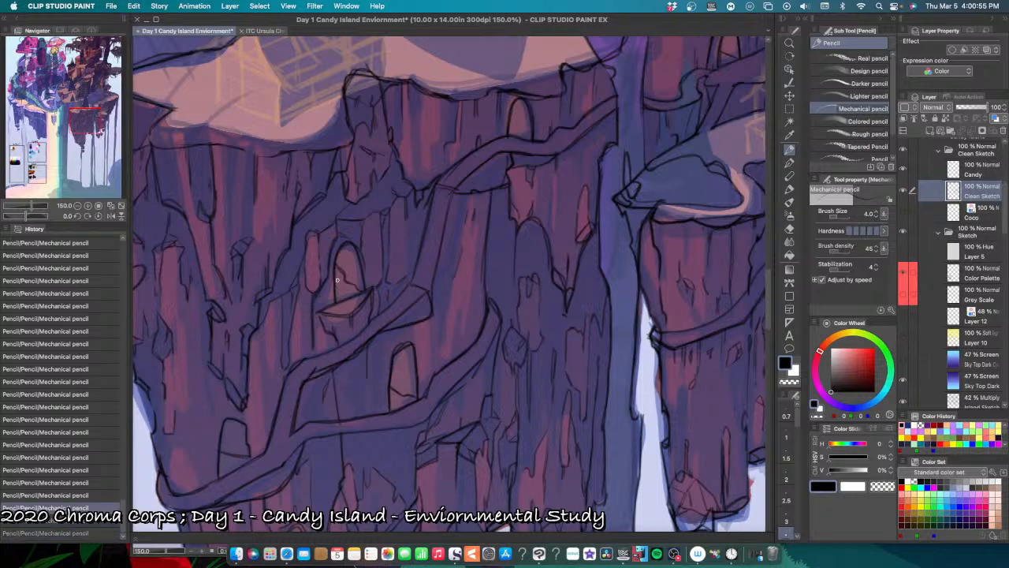
pyautogui.moveTo(336, 280); pyautogui.dragTo(336, 299)
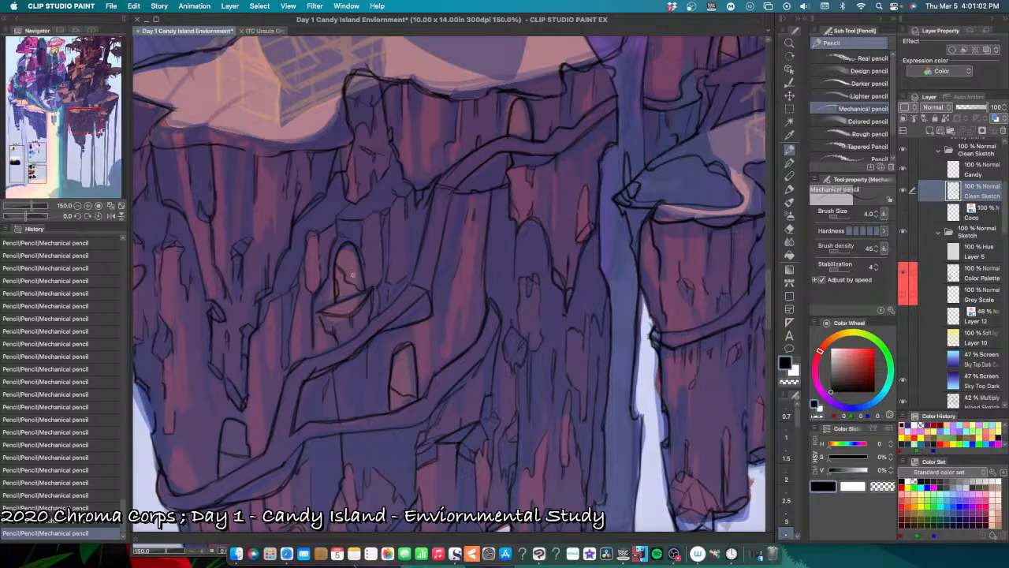
pyautogui.moveTo(346, 274); pyautogui.dragTo(346, 247)
pyautogui.press('super+z')
pyautogui.press('super+z')
pyautogui.press('super+z')
pyautogui.press('super+z')
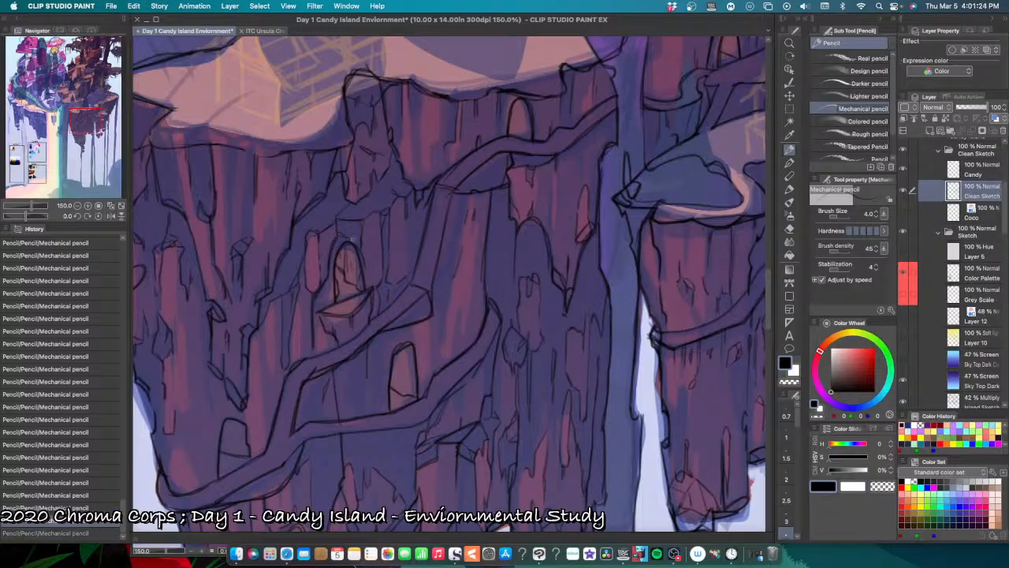
pyautogui.press('super+y')
pyautogui.press('super+y')
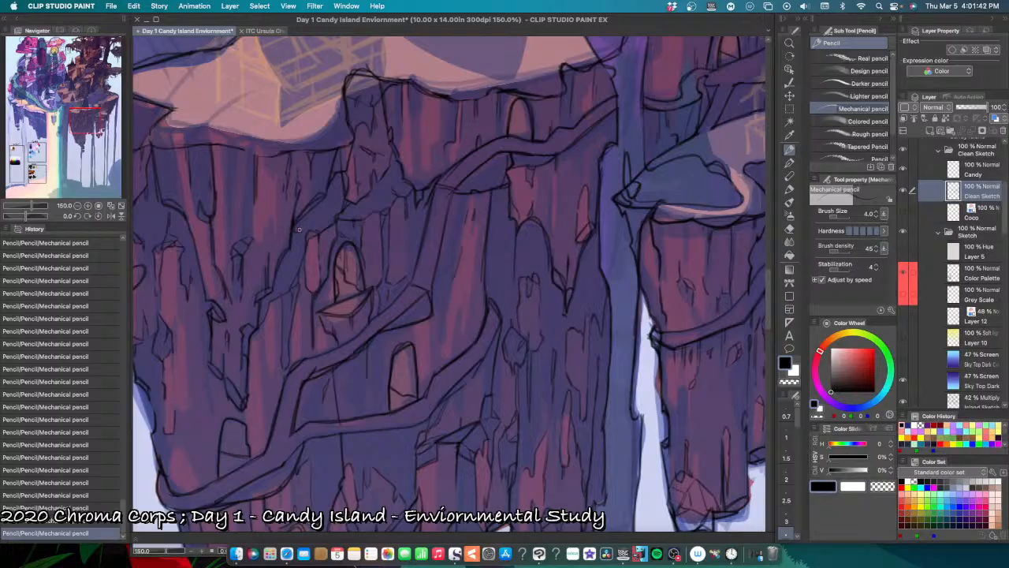
# Step: Pencil an angular chipped facet on the island's far-right cliff, beside the hanging red rock
pyautogui.scroll(-2, 433, 417)
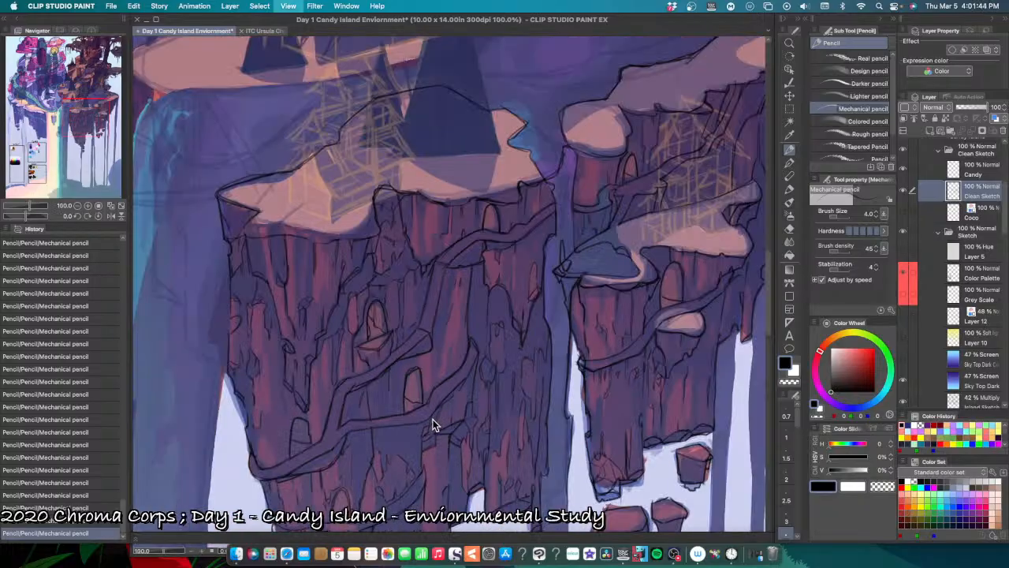
pyautogui.scroll(2, 479, 422)
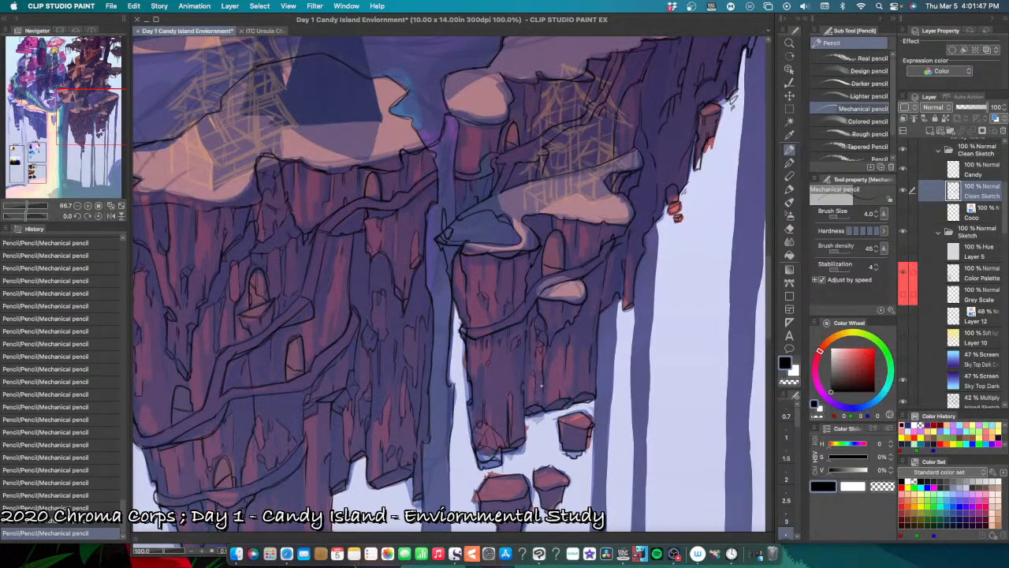
pyautogui.moveTo(572, 381); pyautogui.dragTo(437, 452)
pyautogui.moveTo(471, 418); pyautogui.dragTo(428, 474)
pyautogui.moveTo(506, 358); pyautogui.dragTo(449, 431)
pyautogui.scroll(2, 426, 385)
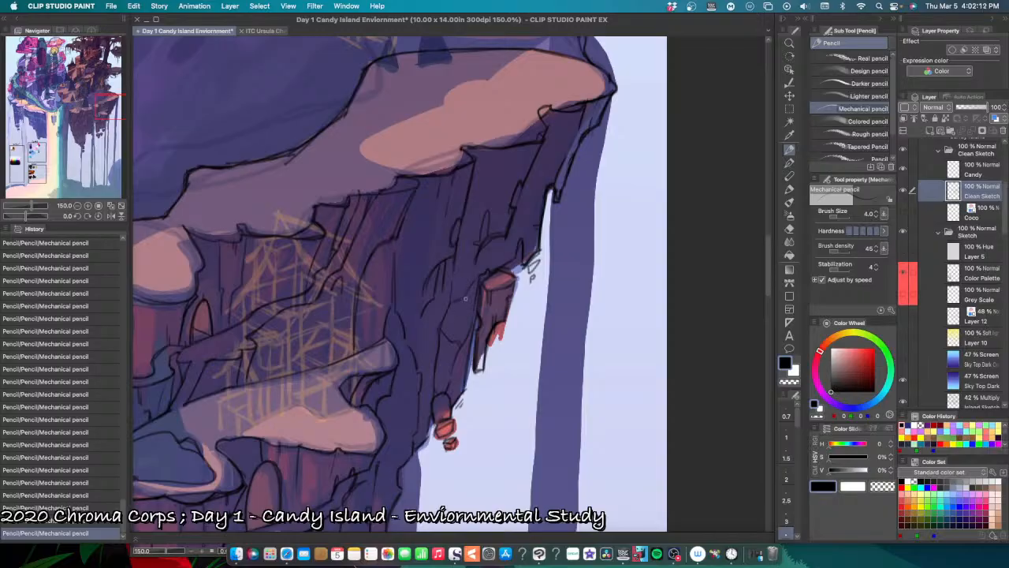
pyautogui.moveTo(469, 313); pyautogui.dragTo(466, 297)
pyautogui.scroll(3, 465, 380)
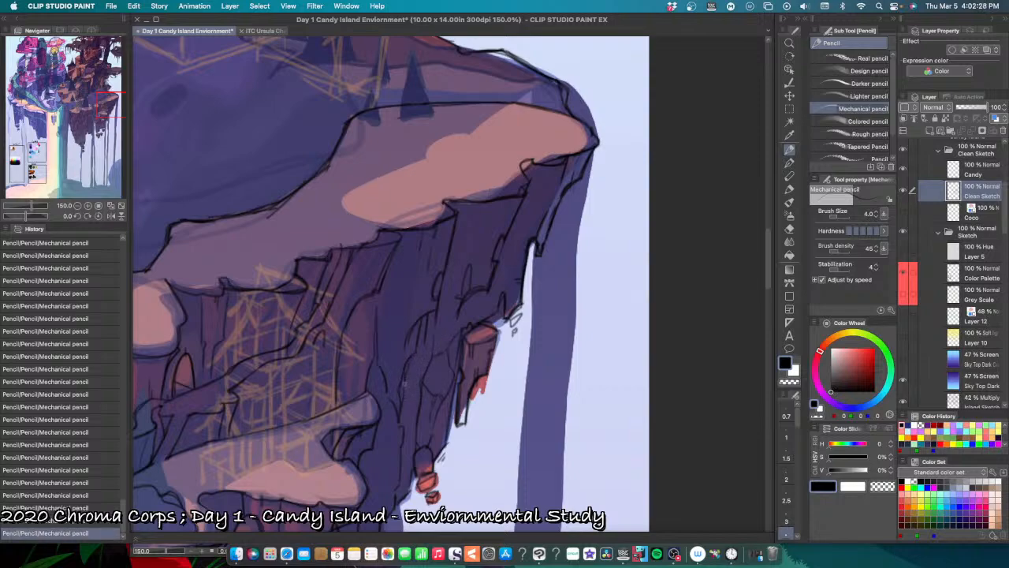
pyautogui.moveTo(472, 365); pyautogui.dragTo(444, 420)
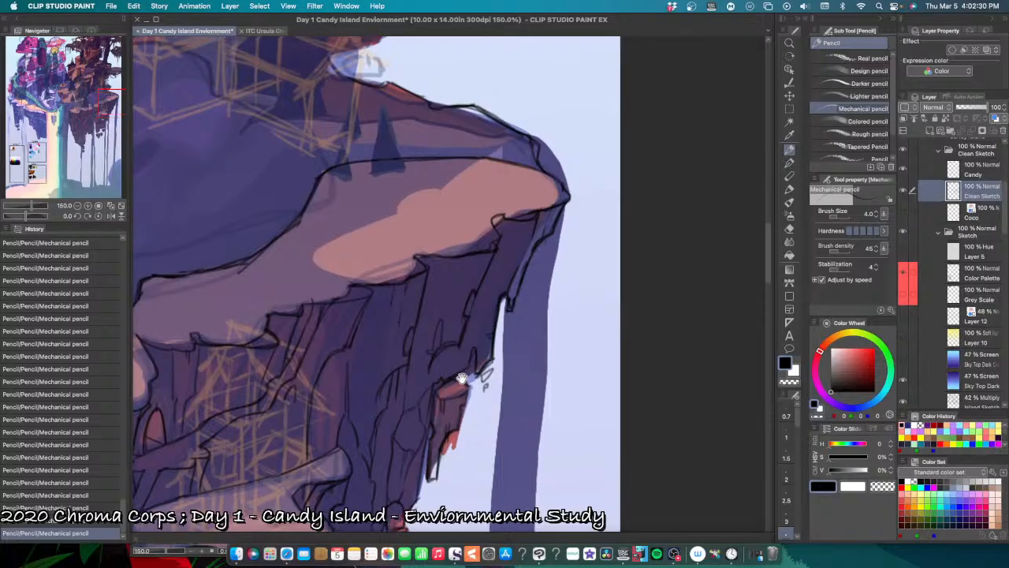
pyautogui.moveTo(459, 375); pyautogui.dragTo(424, 354)
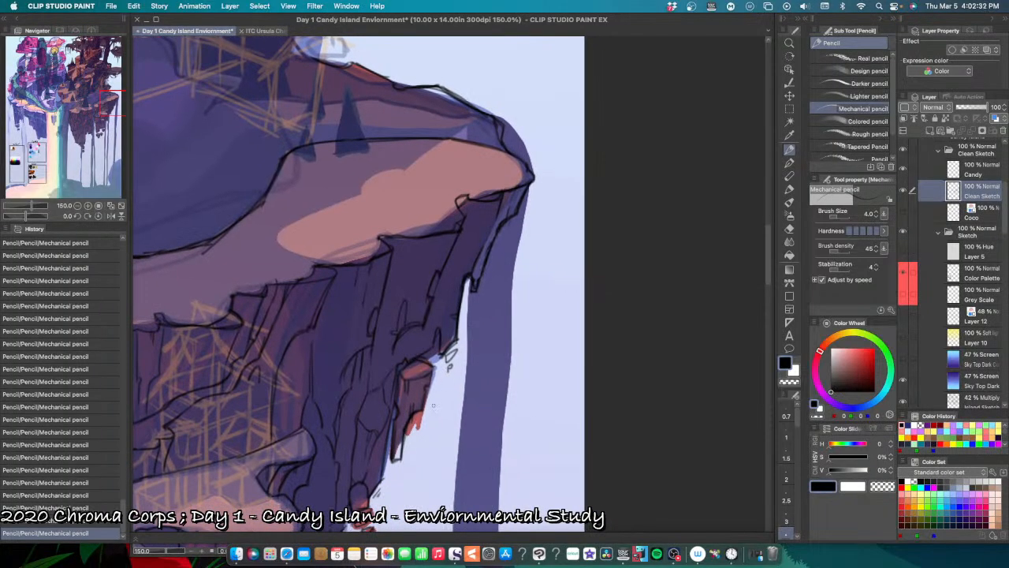
pyautogui.moveTo(410, 432); pyautogui.dragTo(440, 365)
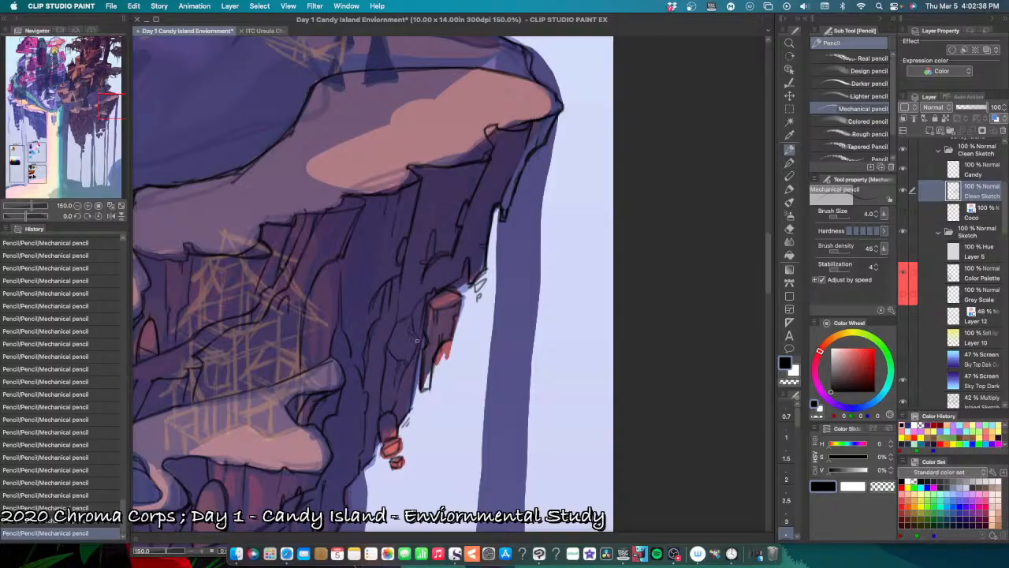
pyautogui.press('super+z')
pyautogui.press('super+y')
# Step: Pencil a short crack below the slanted rock edge under the far-right plateau's overhang, undoing misplaced strokes
pyautogui.moveTo(361, 451); pyautogui.dragTo(419, 443)
pyautogui.moveTo(400, 337); pyautogui.dragTo(409, 389)
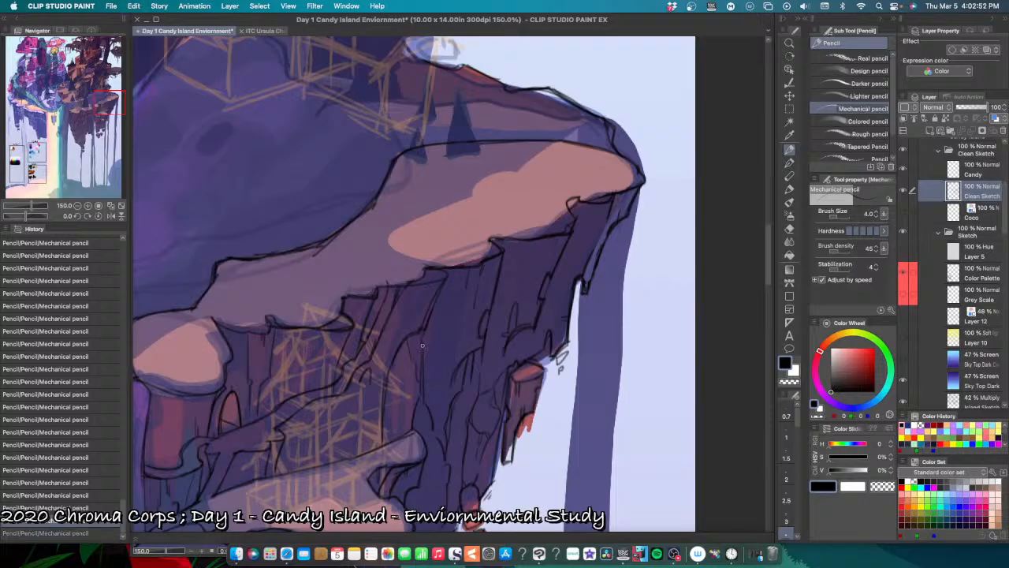
pyautogui.press('super+z')
pyautogui.press('super+z')
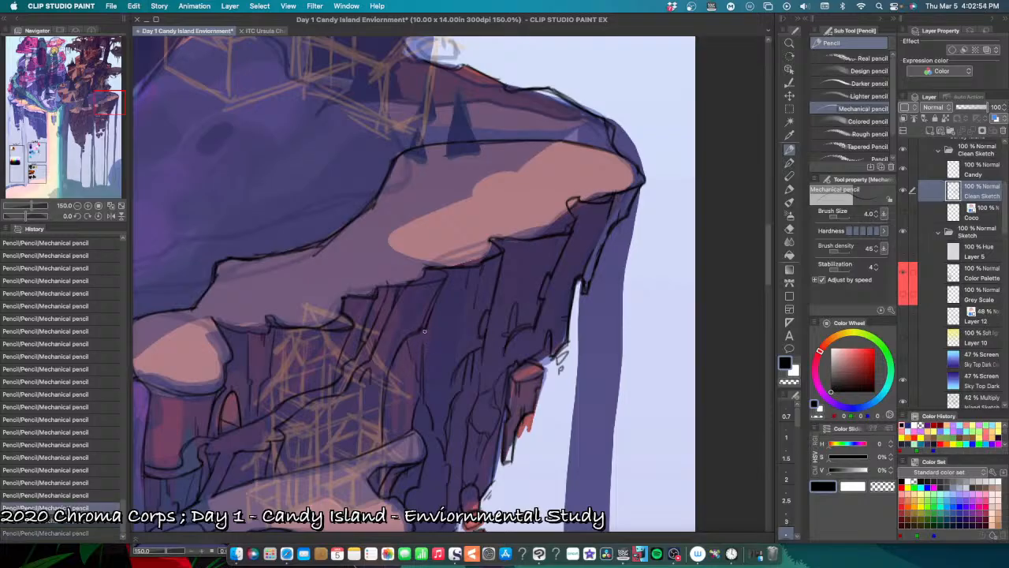
pyautogui.moveTo(426, 332); pyautogui.dragTo(424, 345)
pyautogui.press('super+z')
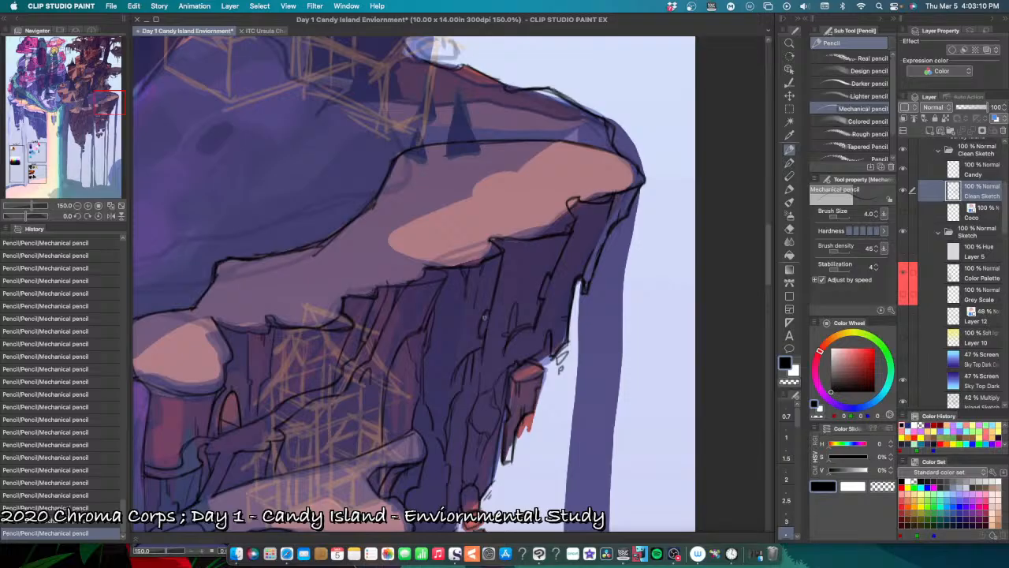
# Step: Undo the last strokes on the far-right cliff and pencil a short crack just beneath the plateau's outer tip
pyautogui.scroll(2, 465, 347)
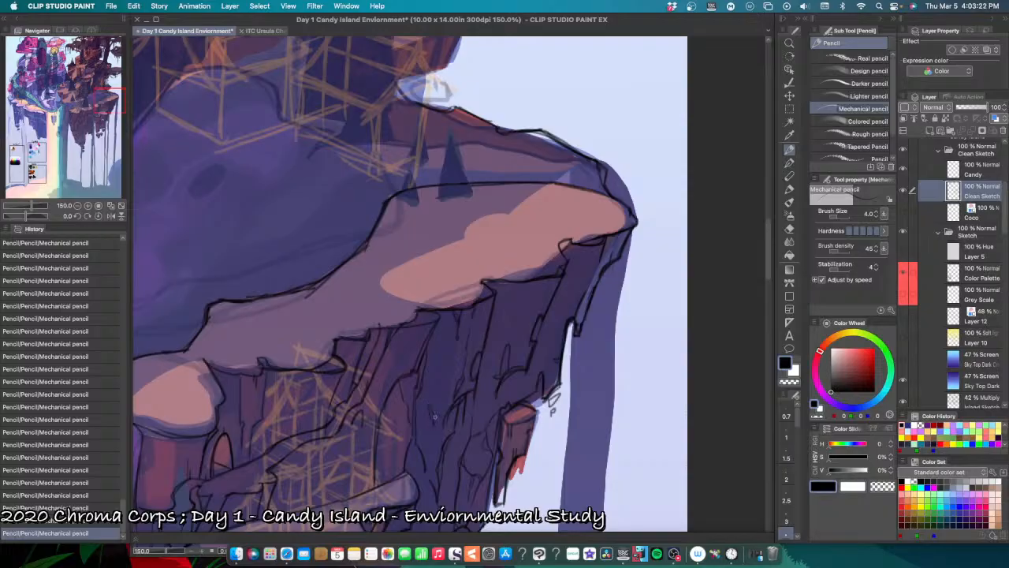
pyautogui.press('super+z')
pyautogui.press('super+z')
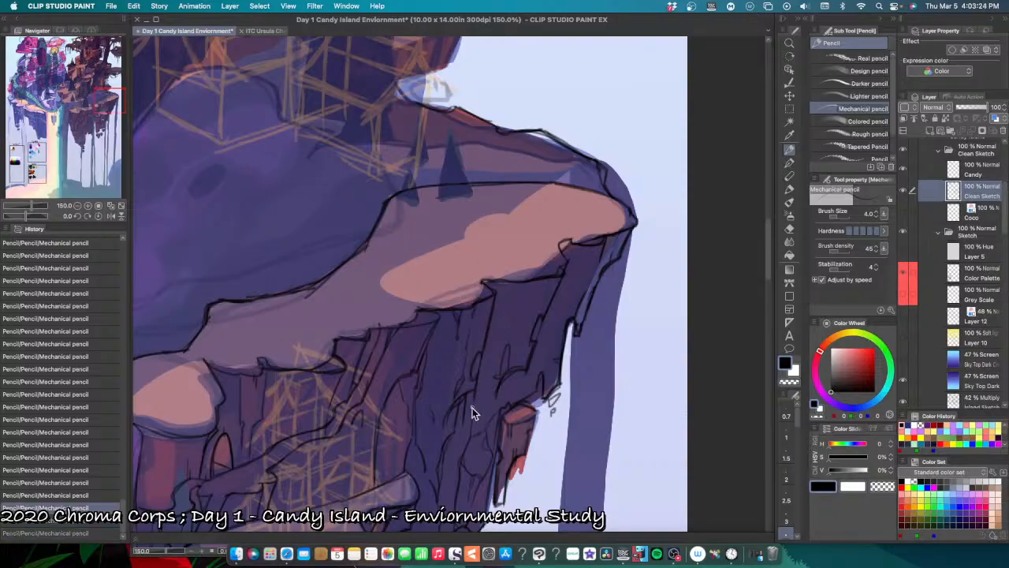
pyautogui.press('super+z')
pyautogui.hscroll(5, 517, 427)
pyautogui.scroll(3, 517, 427)
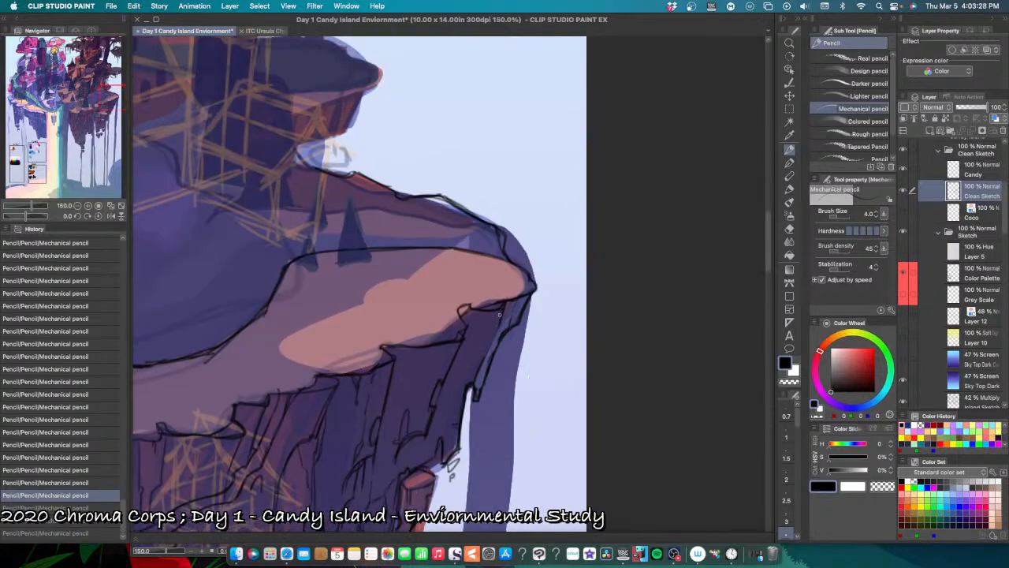
pyautogui.moveTo(500, 314); pyautogui.dragTo(495, 334)
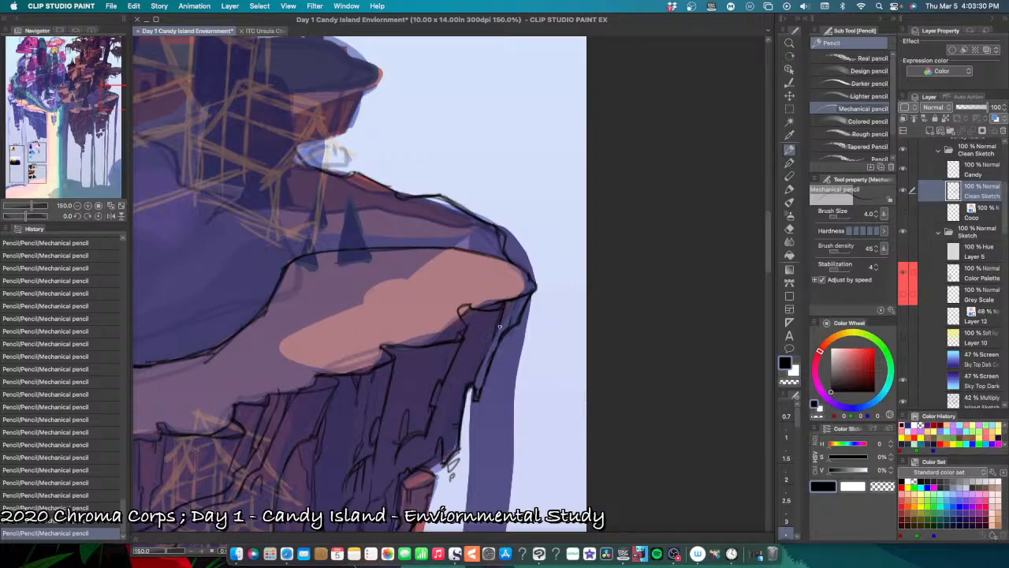
pyautogui.scroll(2, 461, 414)
pyautogui.hscroll(1, 462, 414)
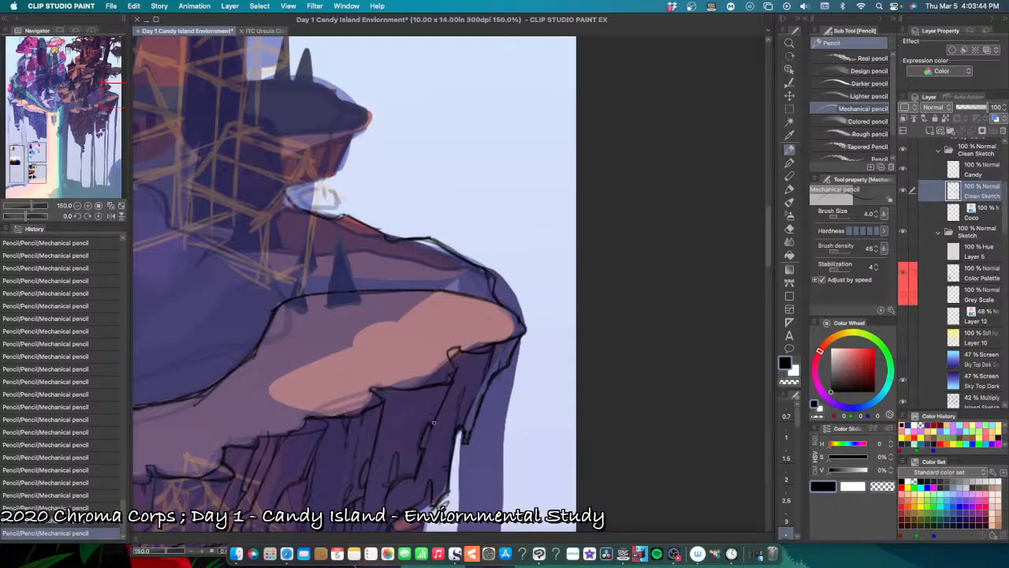
# Step: Refine the short crack lines on the rock slab below the far-right plateau, undoing and redoing strokes to compare them
pyautogui.press('super+z')
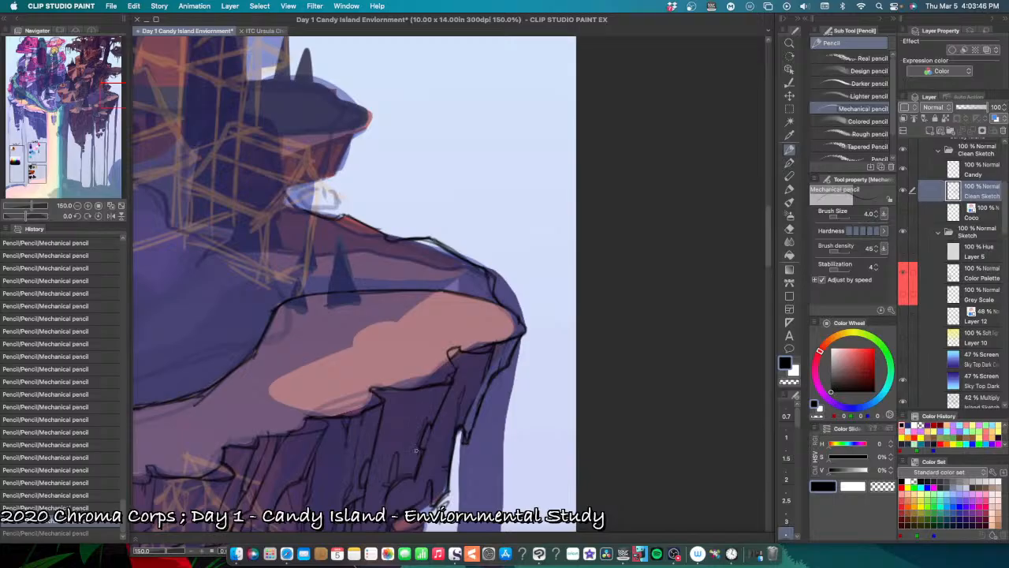
pyautogui.press('super+y')
pyautogui.press('super+z')
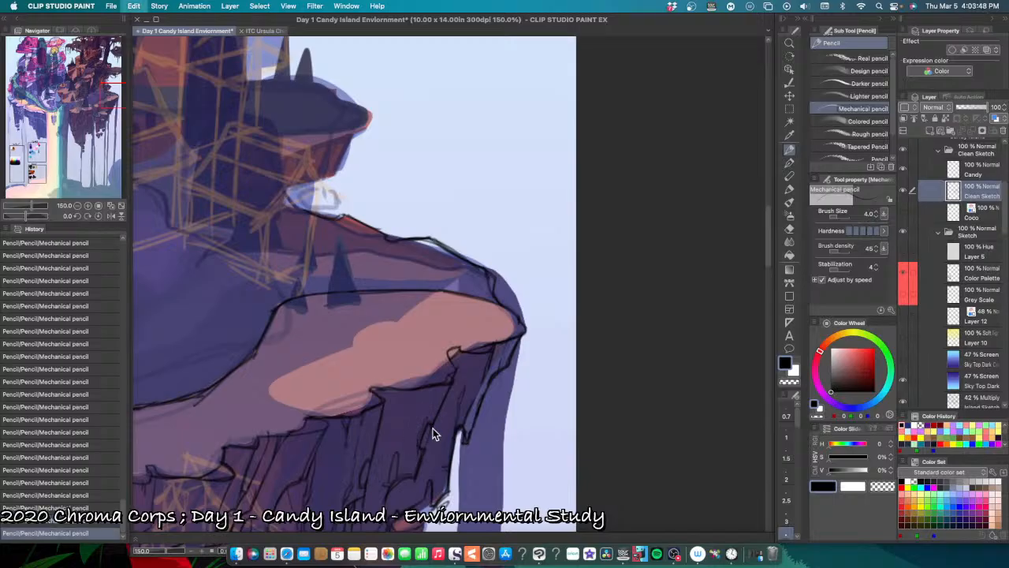
pyautogui.press('super+y')
pyautogui.moveTo(409, 495); pyautogui.dragTo(458, 420)
pyautogui.moveTo(419, 470); pyautogui.dragTo(448, 476)
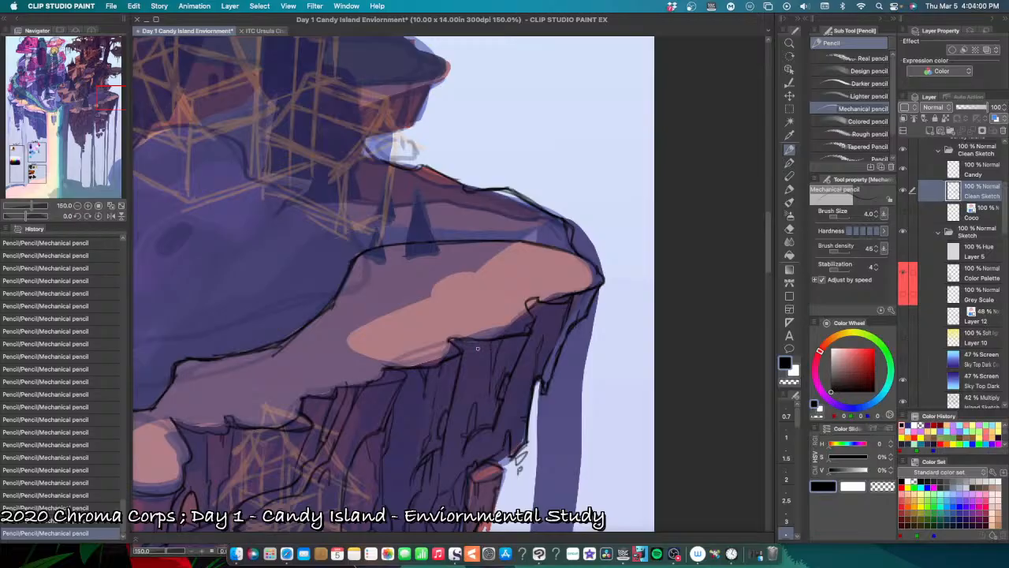
# Step: Pencil short vertical cracks in the cliff face directly under the far-right plateau's overhanging edge, undoing misplaced strokes
pyautogui.press('super+z')
pyautogui.moveTo(477, 340)
pyautogui.mouseDown()
pyautogui.moveTo(464, 341)
pyautogui.moveTo(478, 347)
pyautogui.mouseUp()
pyautogui.press('super+z')
pyautogui.press('super+z')
pyautogui.moveTo(478, 351); pyautogui.dragTo(479, 361)
# Step: Pencil thin cracks along the long vertical ridge beneath the middle of the far-right plateau, undoing and redoing strokes
pyautogui.press('super+z')
pyautogui.press('super+z')
pyautogui.press('super+z')
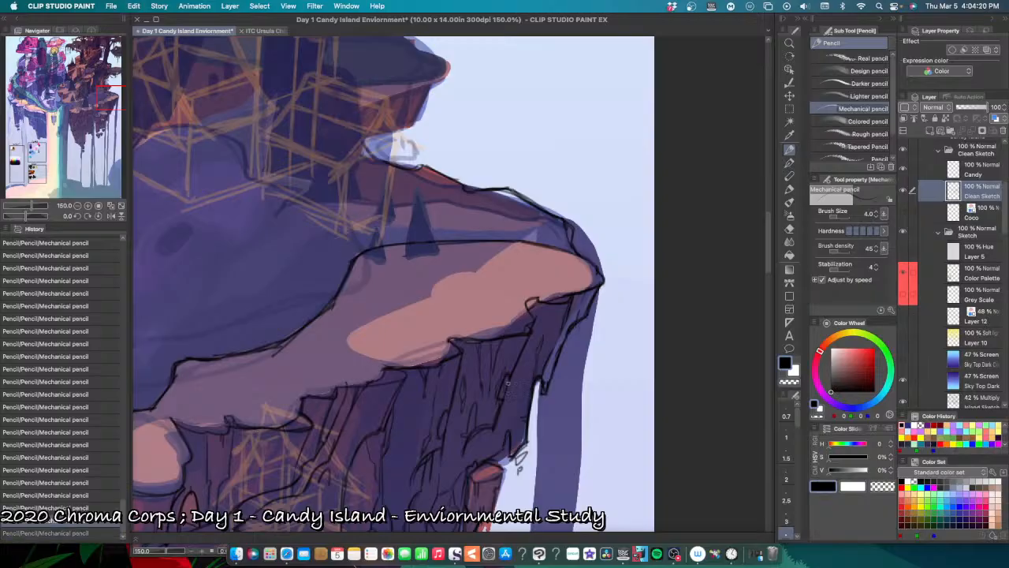
pyautogui.press('super+z')
pyautogui.moveTo(459, 384); pyautogui.dragTo(447, 392)
pyautogui.press('super+z')
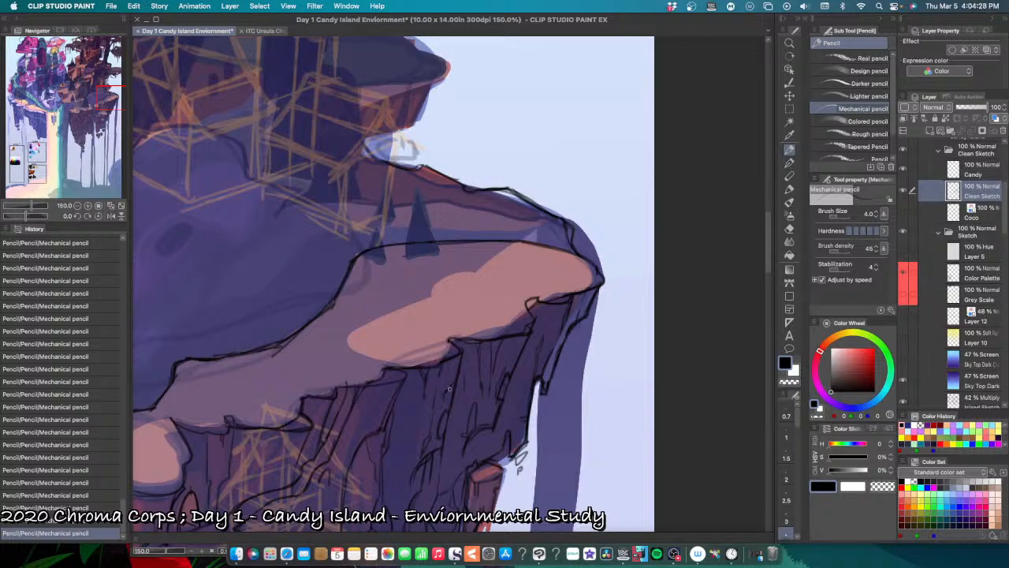
pyautogui.press('super+z')
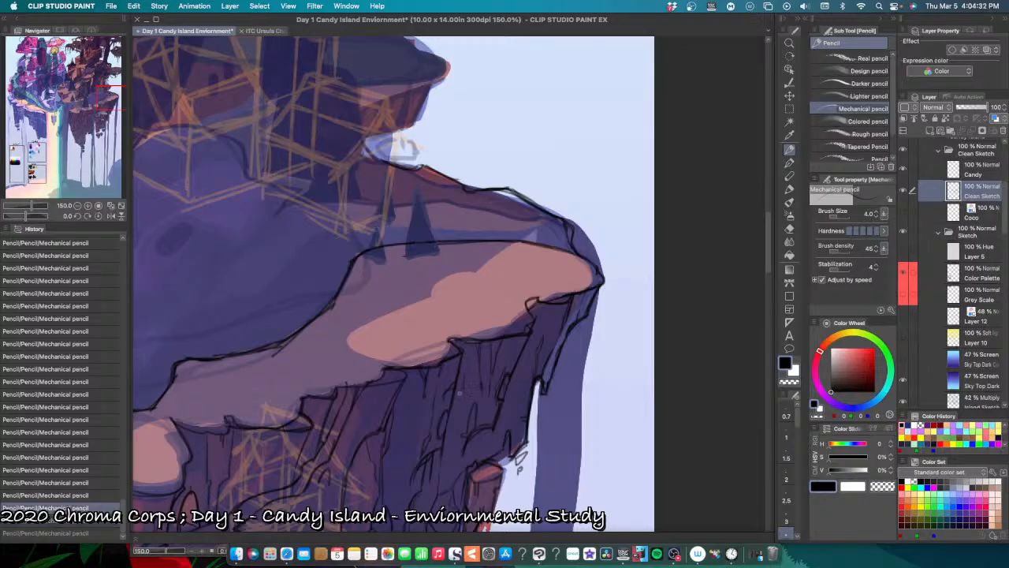
pyautogui.press('super+shift+z')
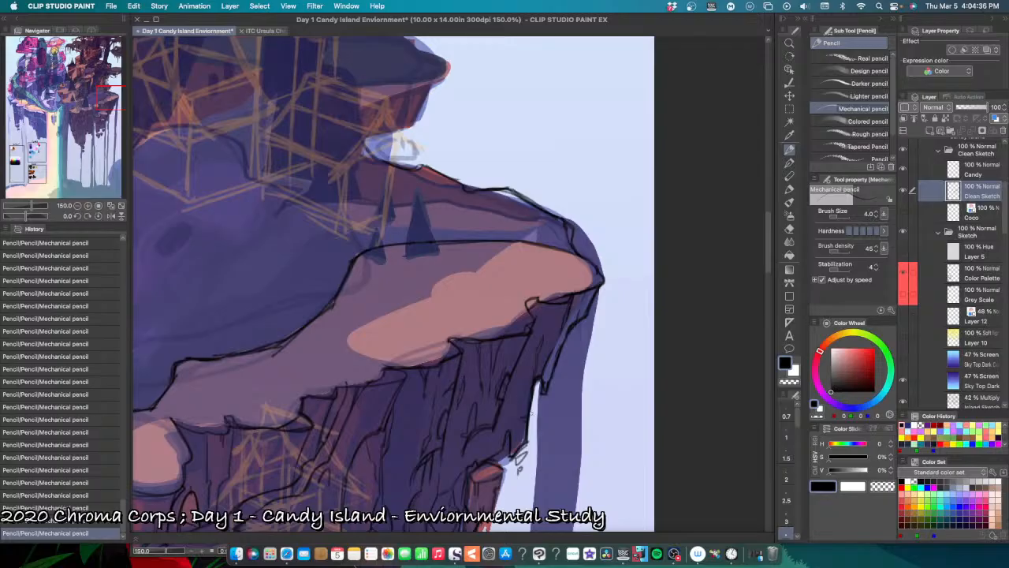
# Step: Pencil a fine crack down the narrow slab under the plateau's outer tip, undoing and redoing strokes to refine it
pyautogui.moveTo(524, 413); pyautogui.dragTo(491, 443)
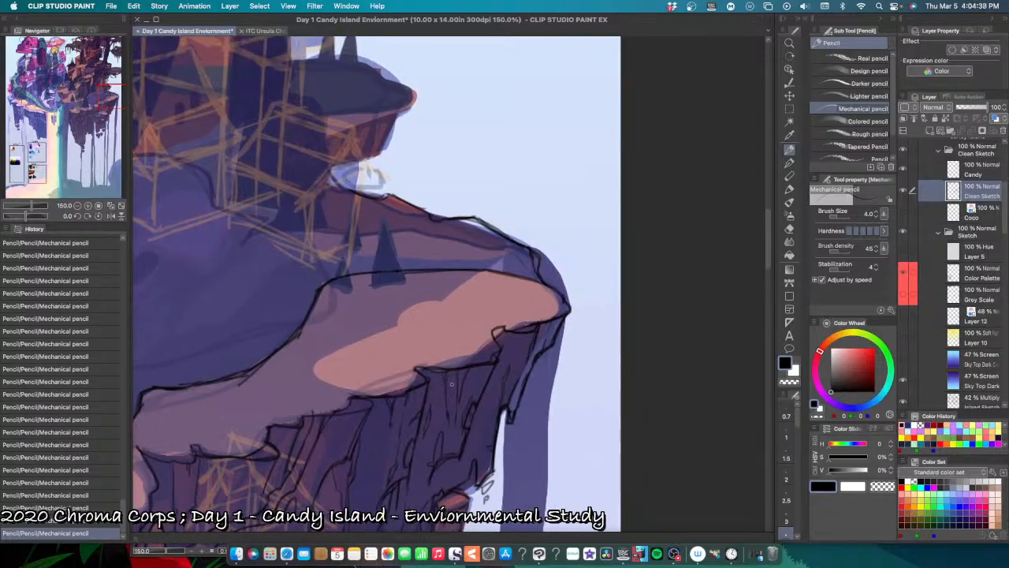
pyautogui.press('super+z')
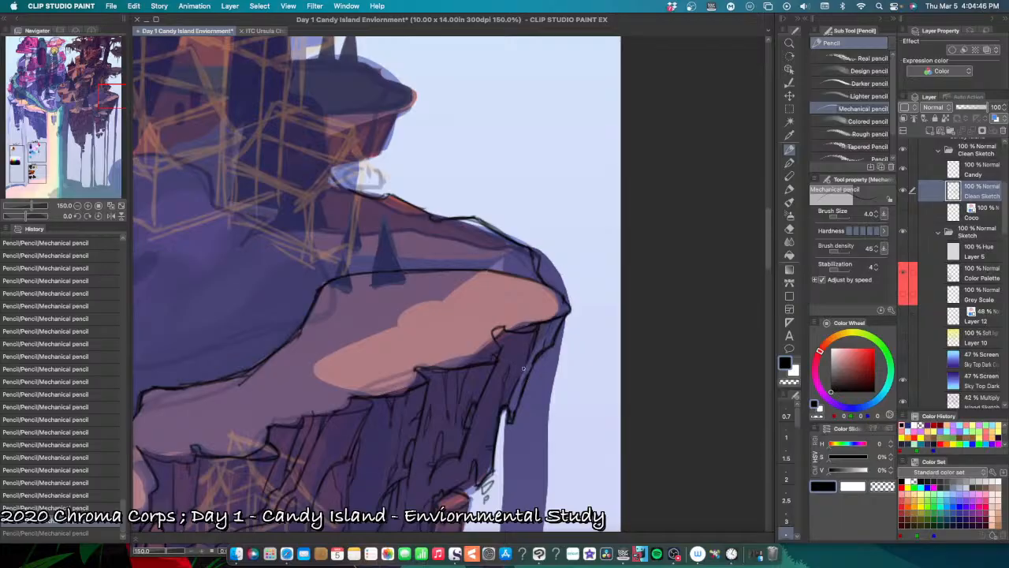
pyautogui.press('super+y')
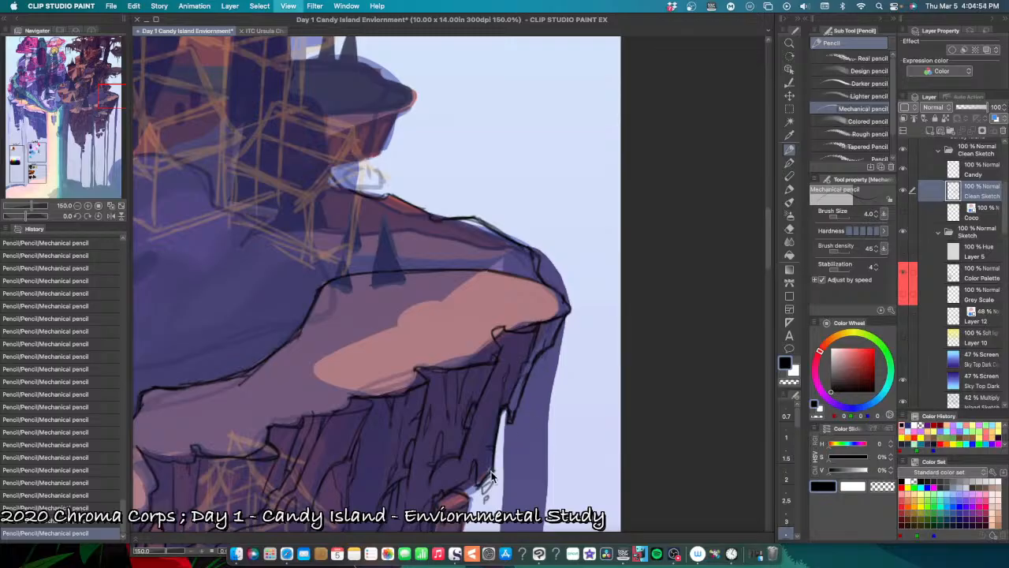
# Step: Review the whole island's line art on its own by hiding the coloured Sketch folder, and show the folder again
pyautogui.scroll(-3, 488, 473)
pyautogui.moveTo(465, 507)
pyautogui.mouseDown()
pyautogui.moveTo(511, 463)
pyautogui.moveTo(497, 449)
pyautogui.mouseUp()
pyautogui.moveTo(488, 492); pyautogui.dragTo(453, 386)
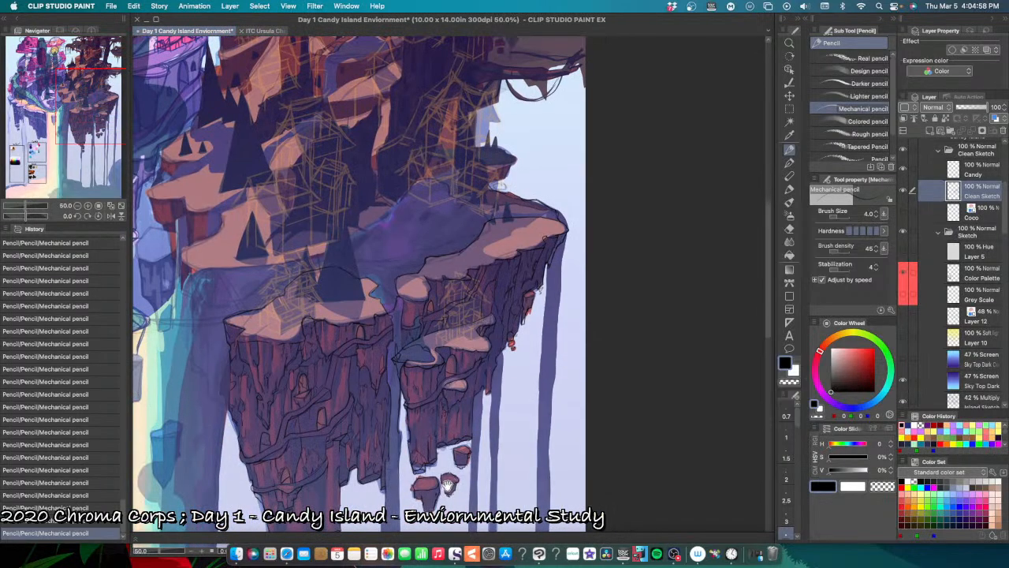
pyautogui.moveTo(462, 444); pyautogui.dragTo(451, 386)
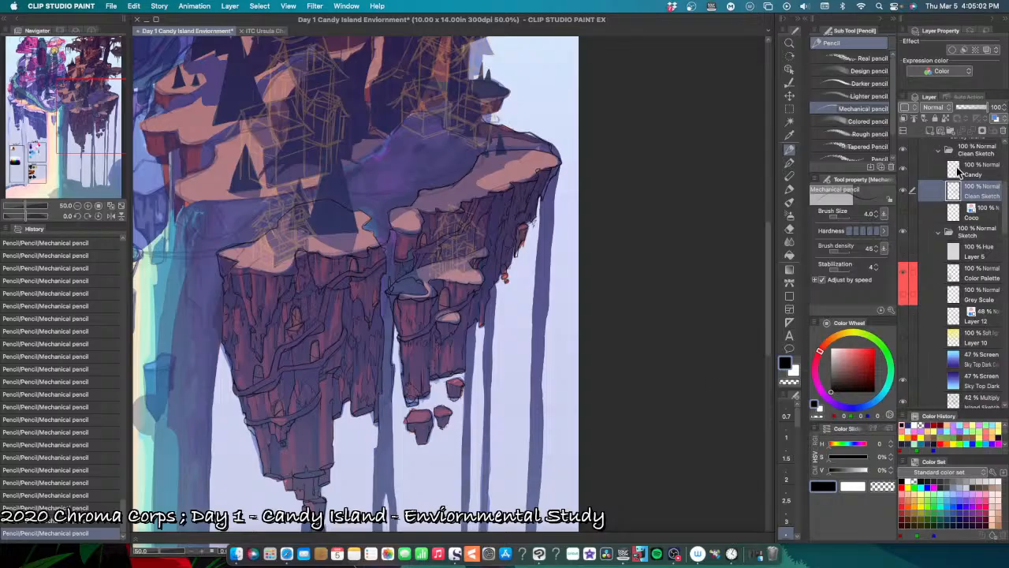
pyautogui.click(903, 232)
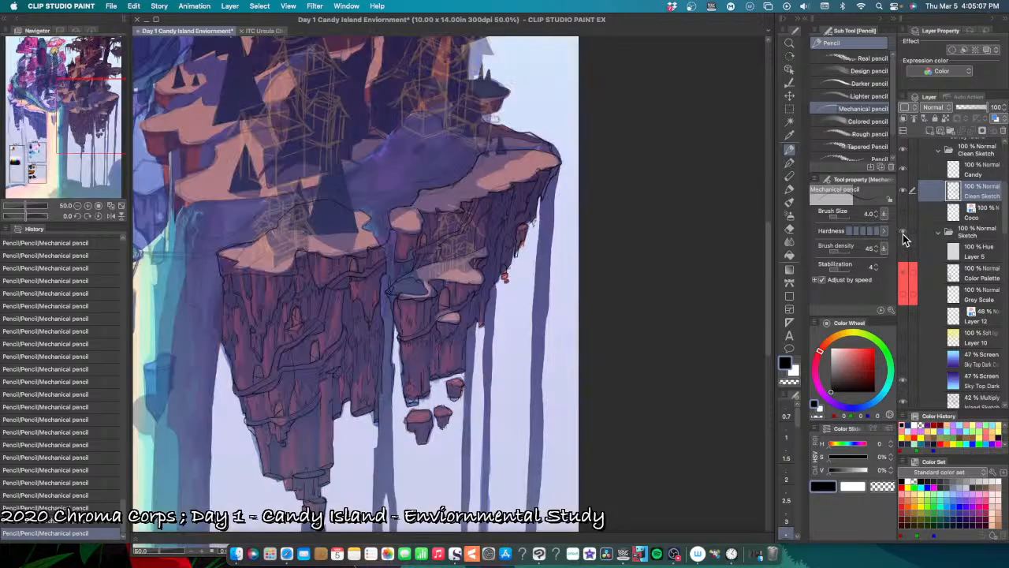
pyautogui.click(904, 234)
# Step: Pencil vertical cracks on the short rock column below the small oval ledge, undoing misplaced strokes
pyautogui.press('super+plus')
pyautogui.press('super+plus')
pyautogui.press('super+plus')
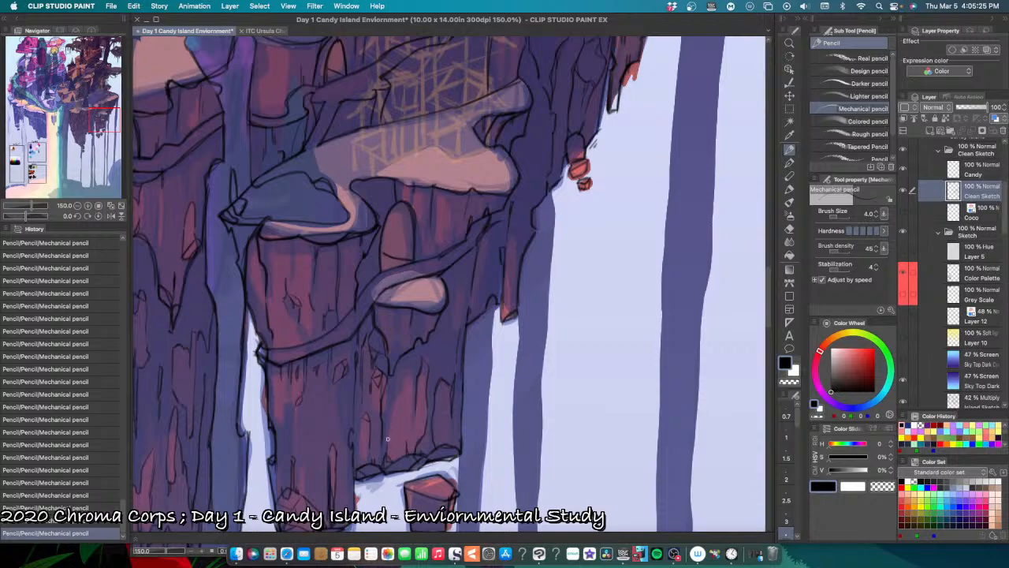
pyautogui.press('super+z')
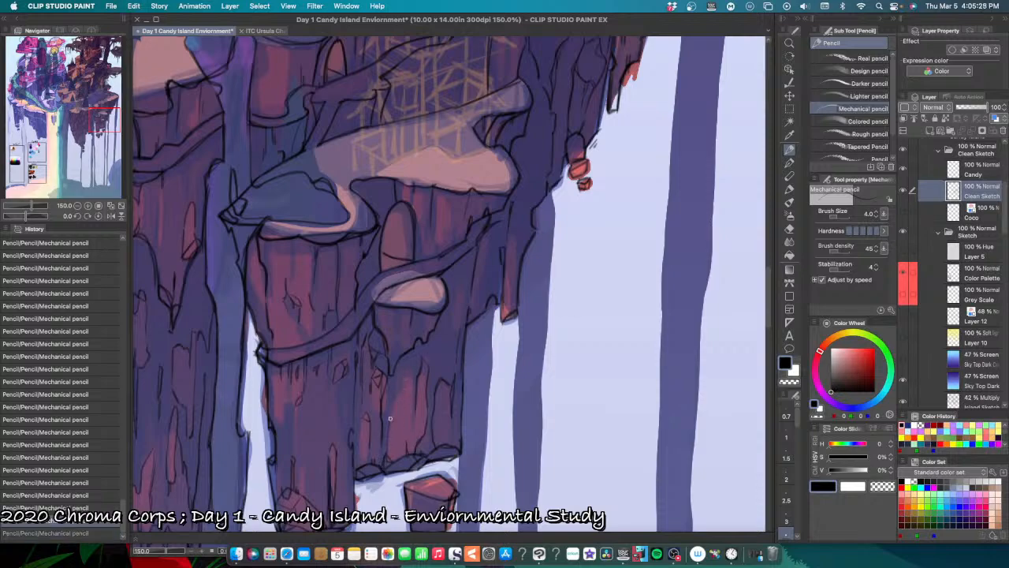
pyautogui.press('super+y')
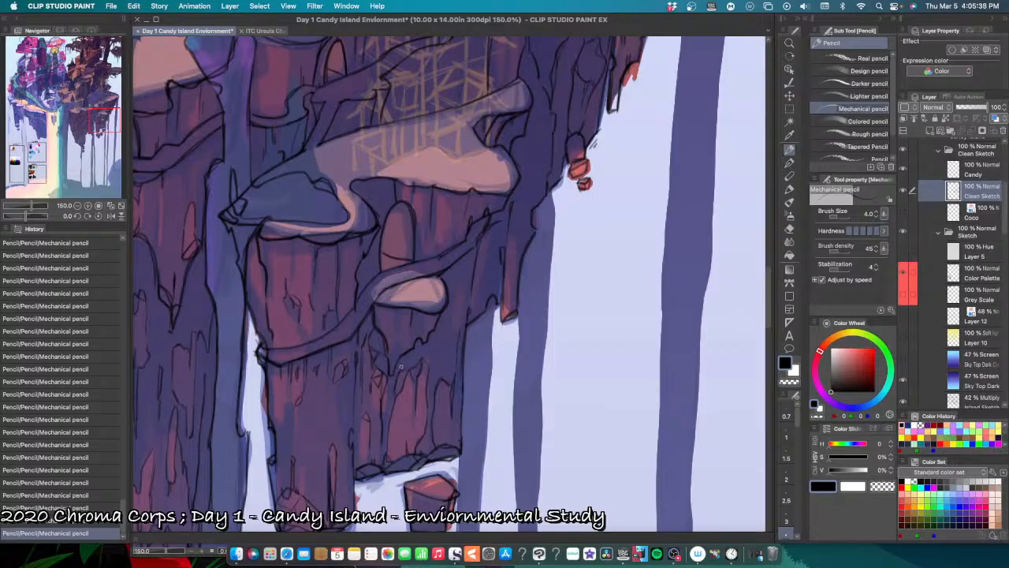
pyautogui.press('super+z')
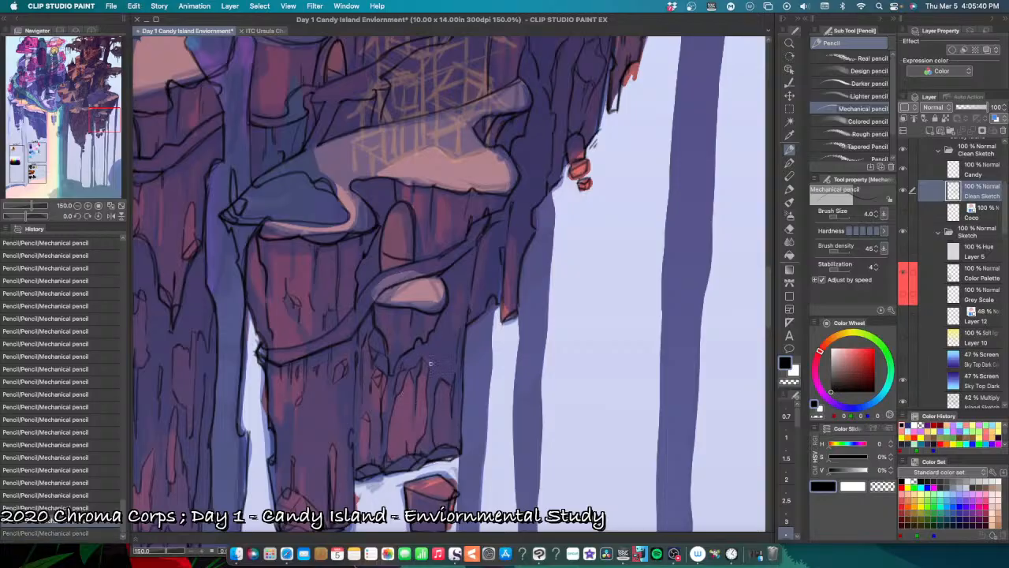
pyautogui.moveTo(425, 358); pyautogui.dragTo(431, 362)
pyautogui.press('super+z')
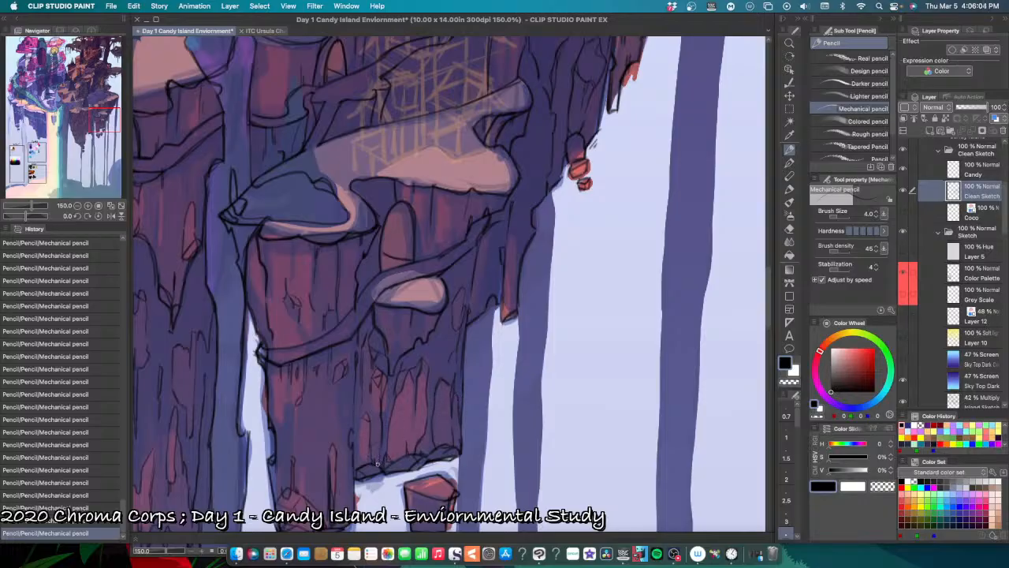
# Step: Pencil small chipped facets along the left side of the short rock column, undoing and redoing strokes
pyautogui.hotkey('ctrl', 'z')
pyautogui.press('super+z')
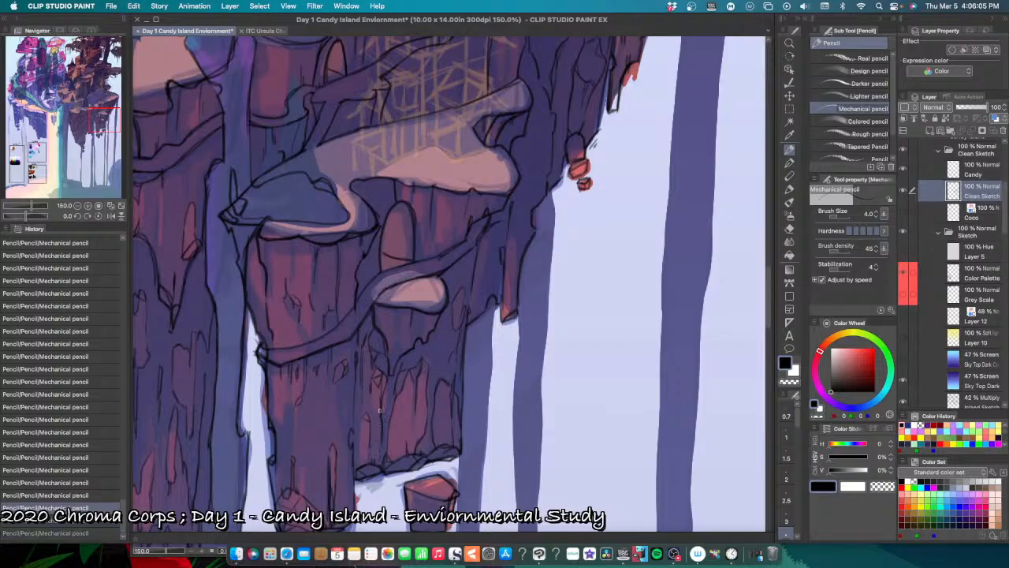
pyautogui.press('super+z')
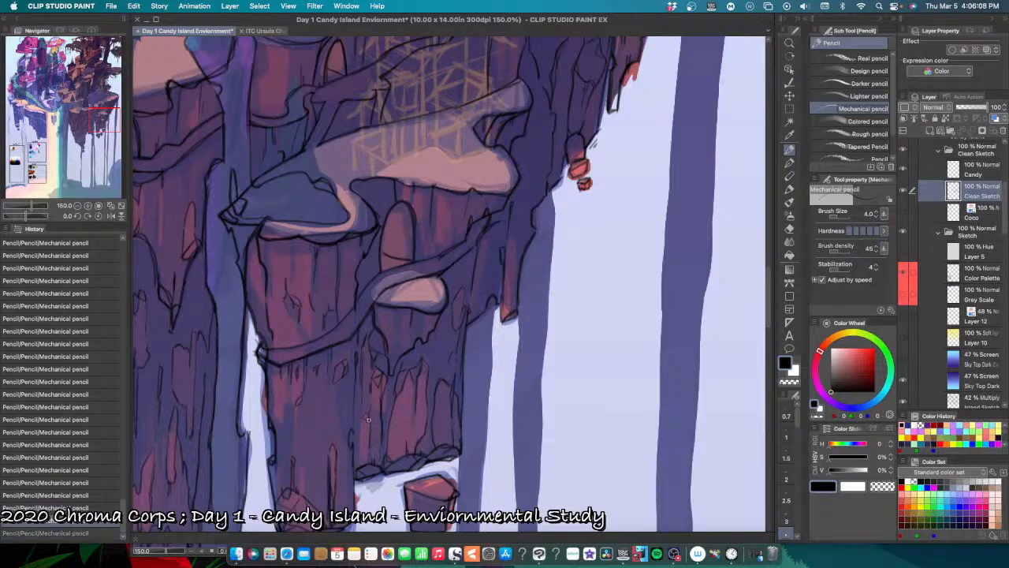
pyautogui.press('super+shift+z')
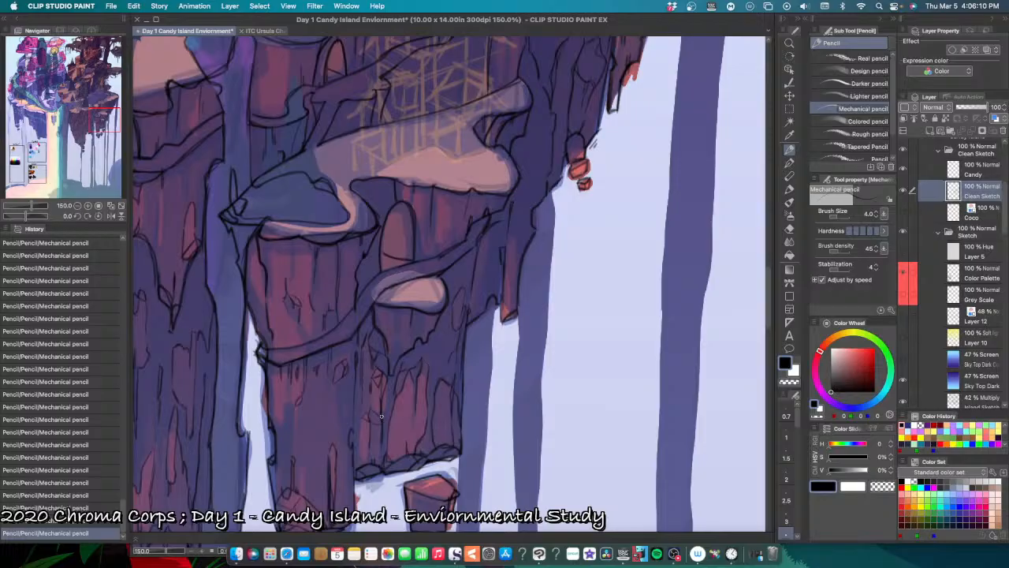
# Step: Pencil small cracks and chips on the longer column below the winding path, left of the short column
pyautogui.press('super+minus')
pyautogui.press('super+minus')
pyautogui.press('super+plus')
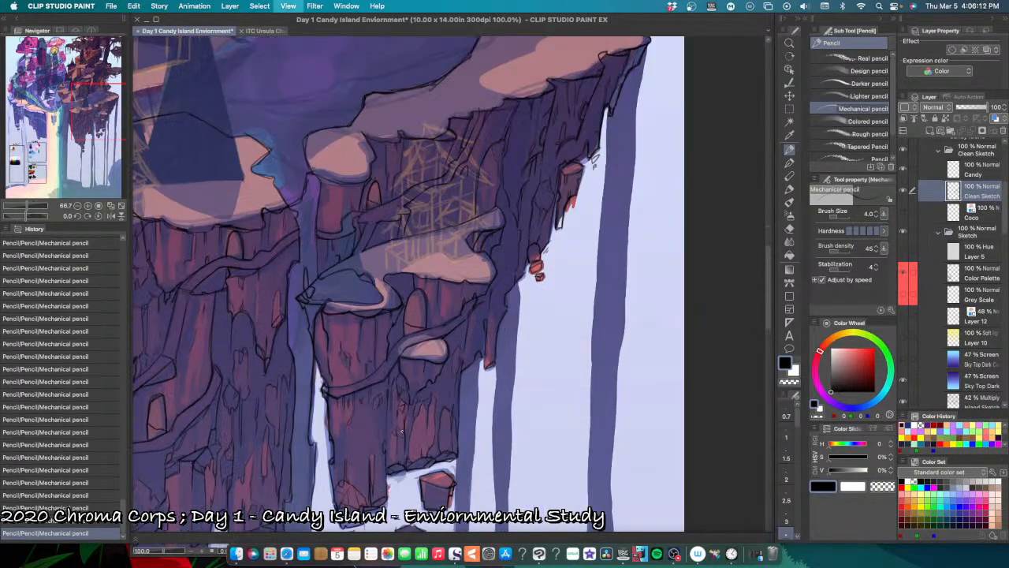
pyautogui.press('super+plus')
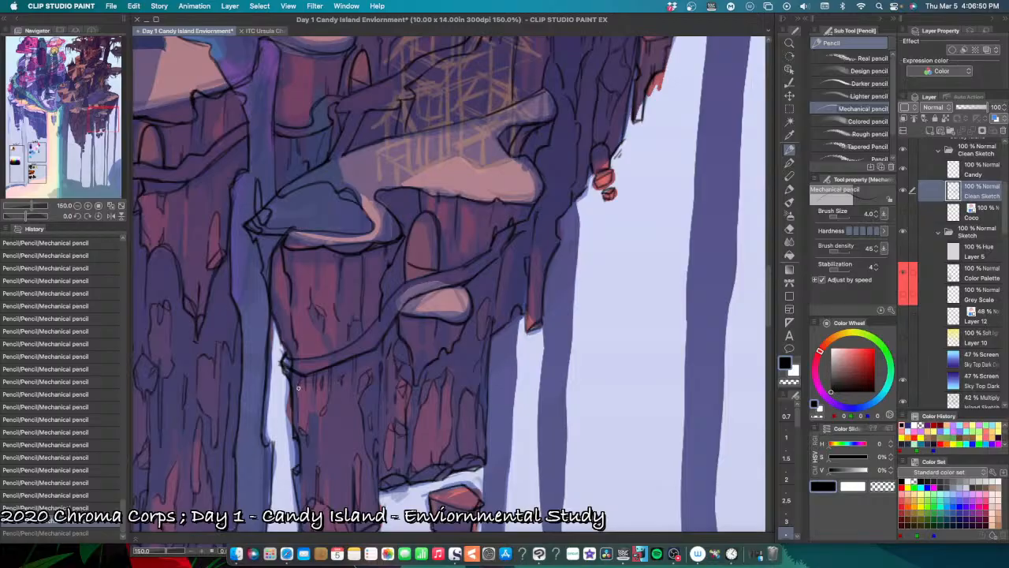
pyautogui.moveTo(297, 387); pyautogui.dragTo(294, 382)
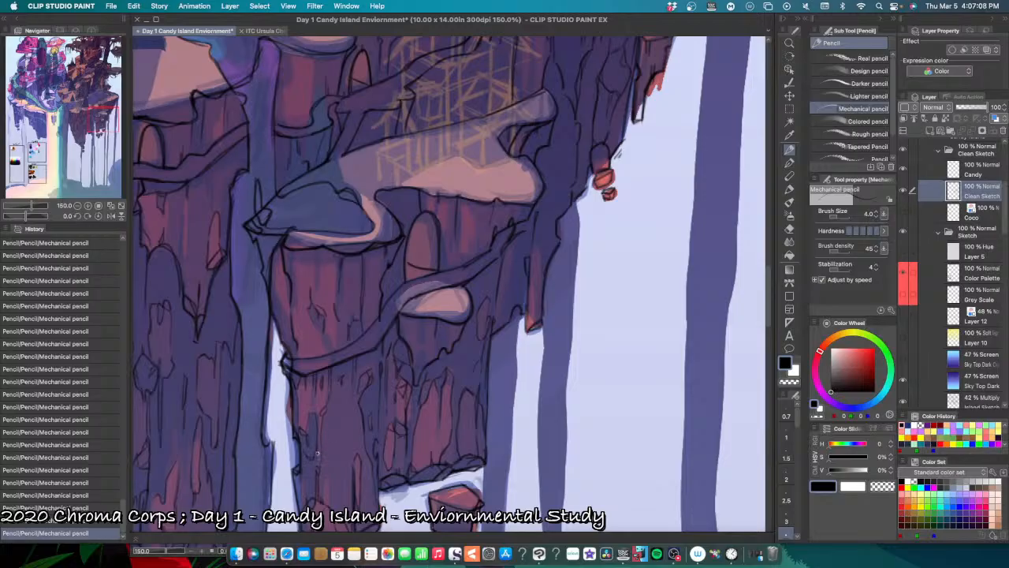
pyautogui.moveTo(320, 451); pyautogui.dragTo(318, 463)
# Step: Add small crack marks to the lower parts of the two hanging rock columns, undoing a misplaced stroke
pyautogui.scroll(-1, 384, 451)
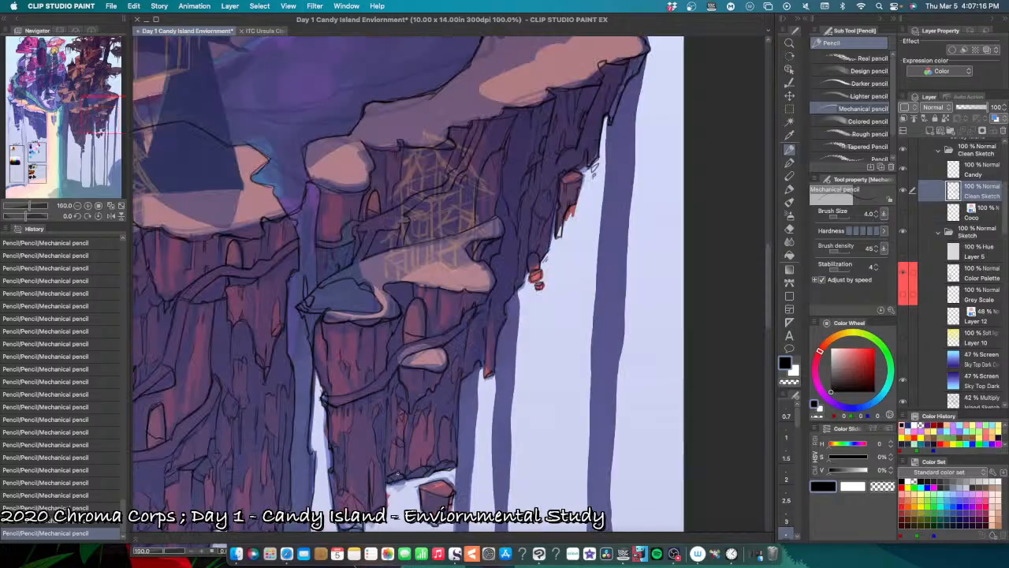
pyautogui.scroll(-1, 397, 477)
pyautogui.scroll(1, 379, 485)
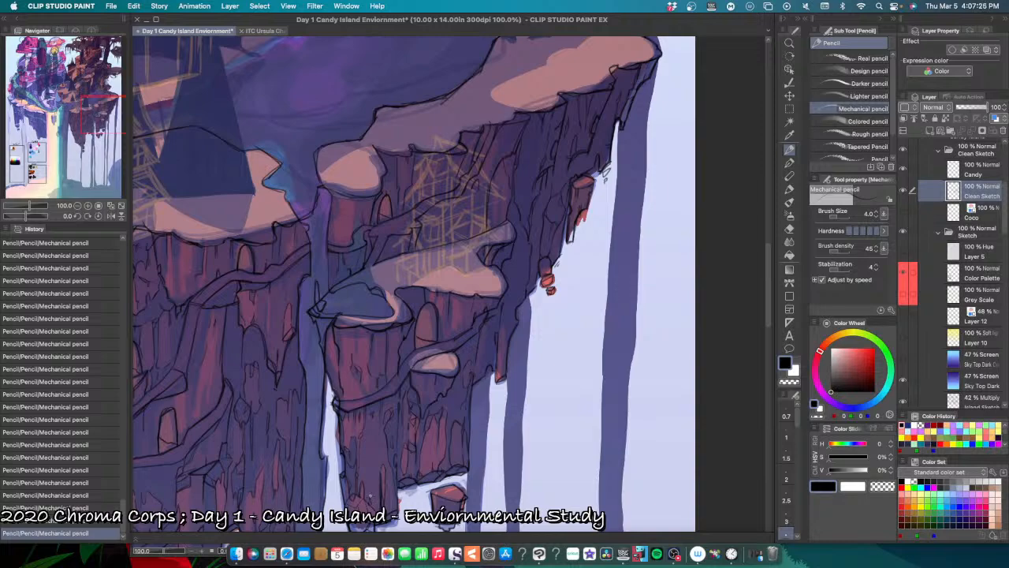
pyautogui.press('super+z')
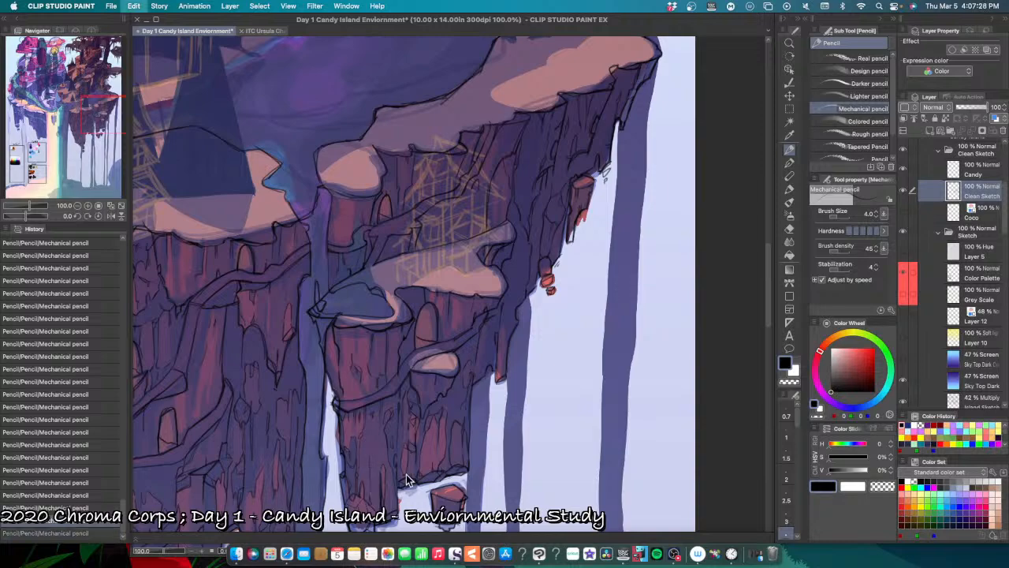
pyautogui.moveTo(372, 443); pyautogui.dragTo(373, 447)
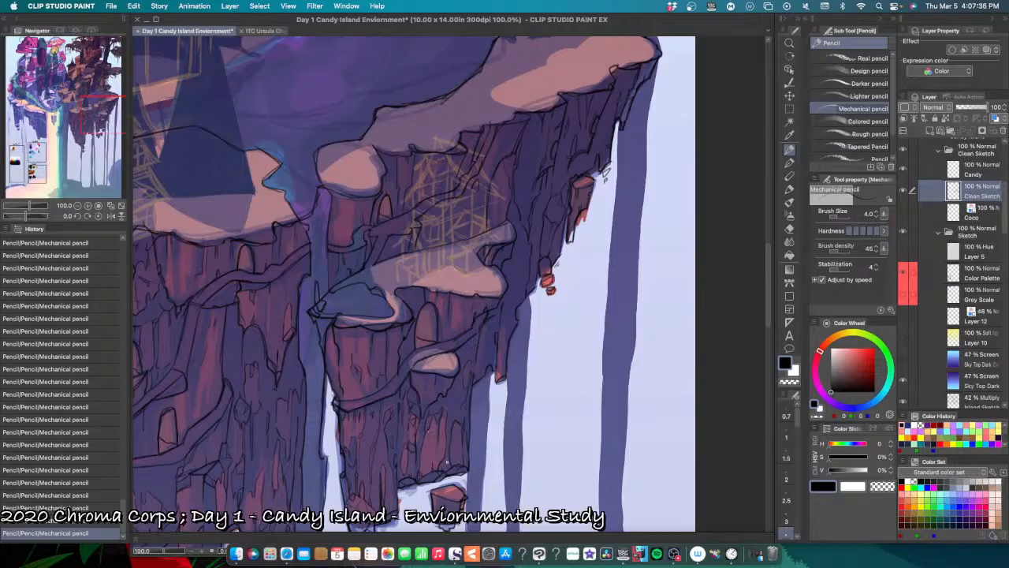
# Step: Pencil the right rim of the large pink ledge and the edge of the notch above it, undoing misplaced strokes
pyautogui.scroll(5, 459, 456)
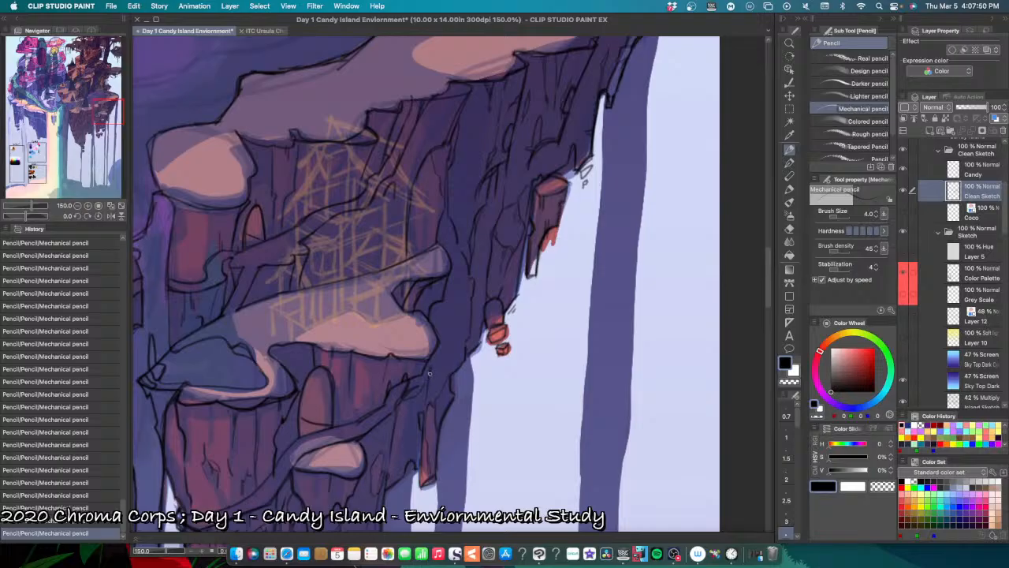
pyautogui.press('super+z')
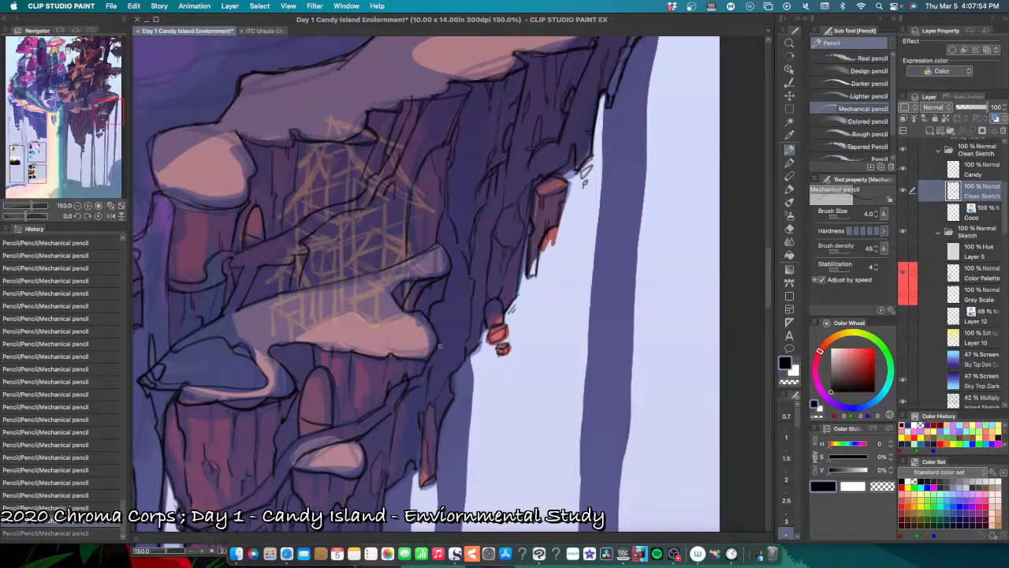
pyautogui.press('super+y')
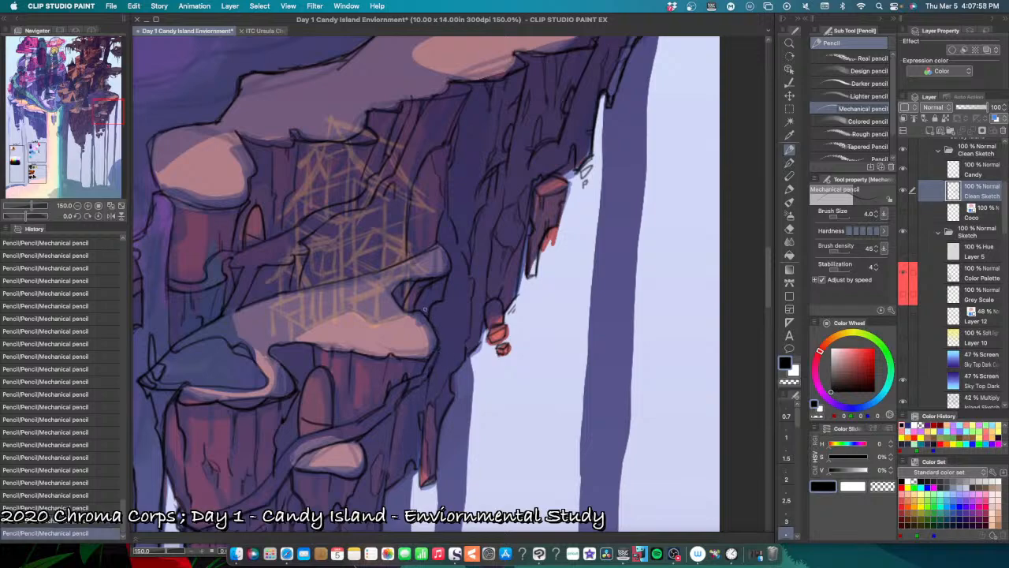
pyautogui.moveTo(416, 305); pyautogui.dragTo(442, 341)
pyautogui.press('super+z')
pyautogui.press('super+z')
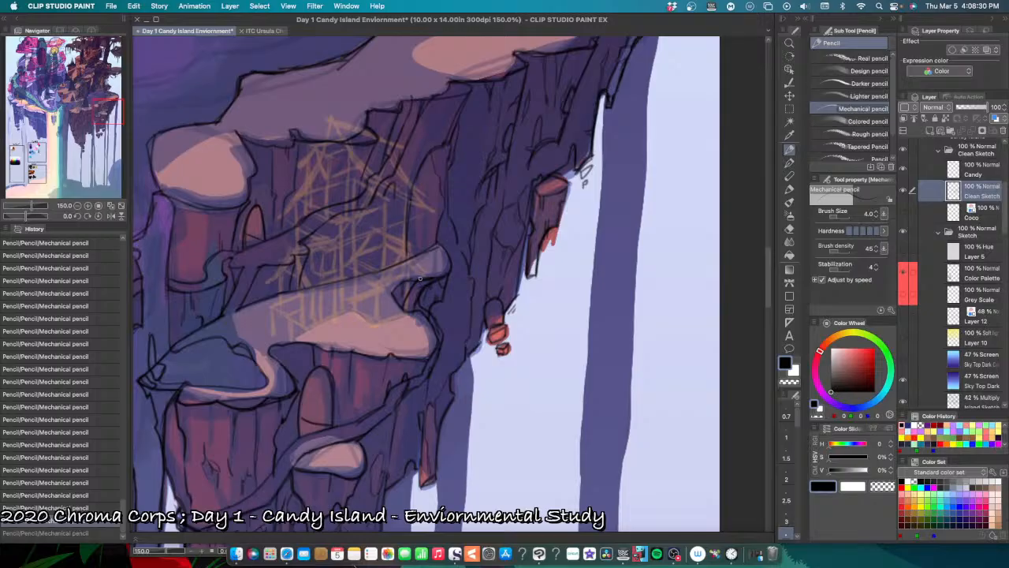
pyautogui.moveTo(407, 293); pyautogui.dragTo(403, 304)
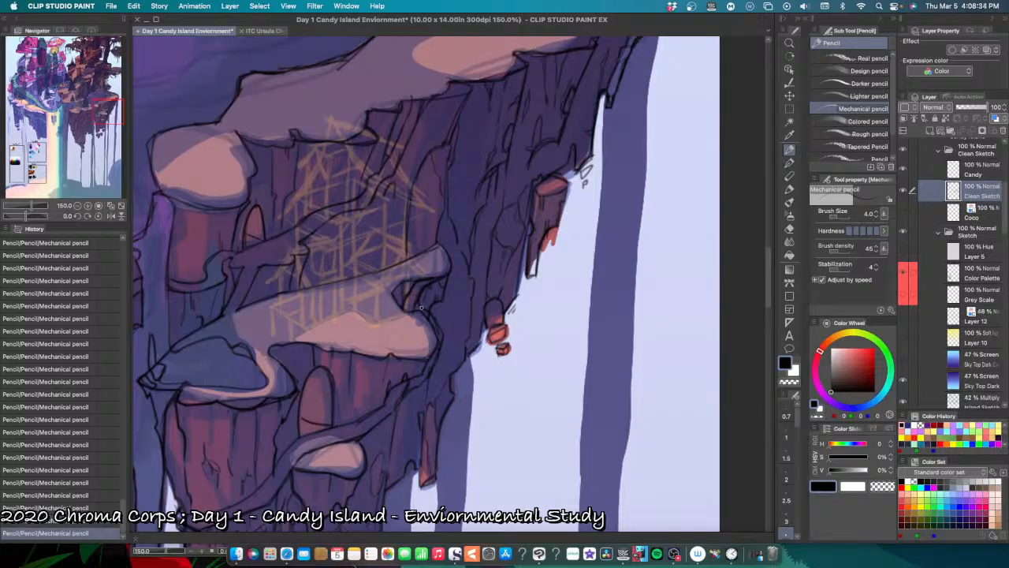
# Step: Clean up the lines inside the notch above the pink ledge with the Hard eraser, reduced to size 3
pyautogui.press('e')
pyautogui.moveTo(413, 306); pyautogui.dragTo(416, 297)
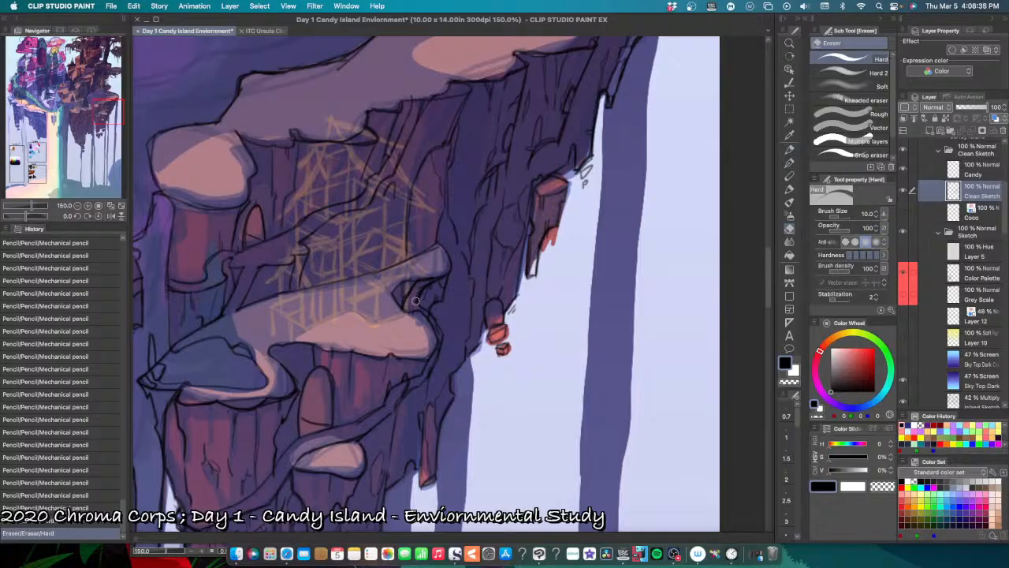
pyautogui.press('[')
pyautogui.press('[')
pyautogui.press('[')
pyautogui.press('[')
pyautogui.press('[')
pyautogui.press('[')
pyautogui.press('[')
pyautogui.press('[')
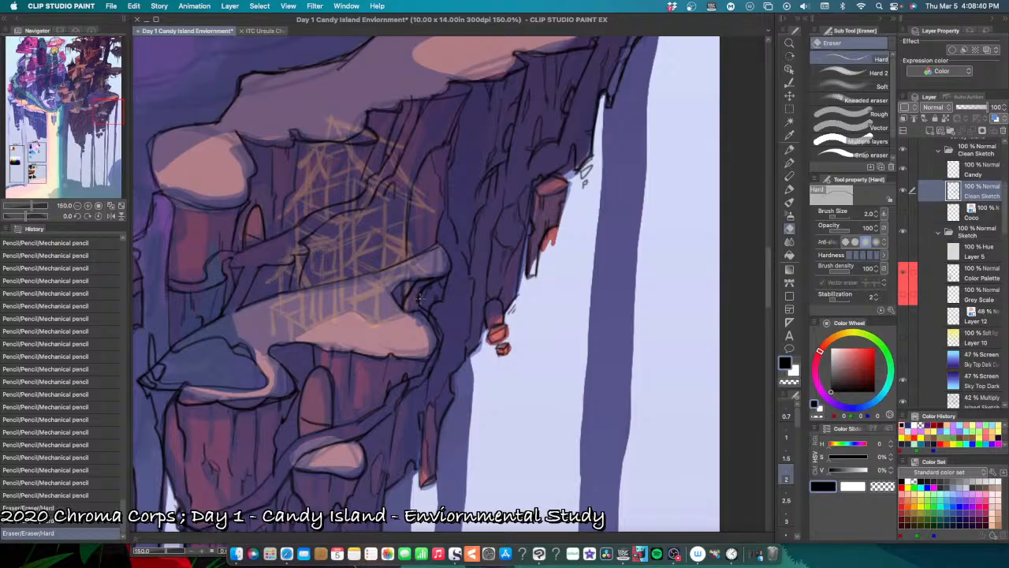
pyautogui.press(']')
pyautogui.press(']')
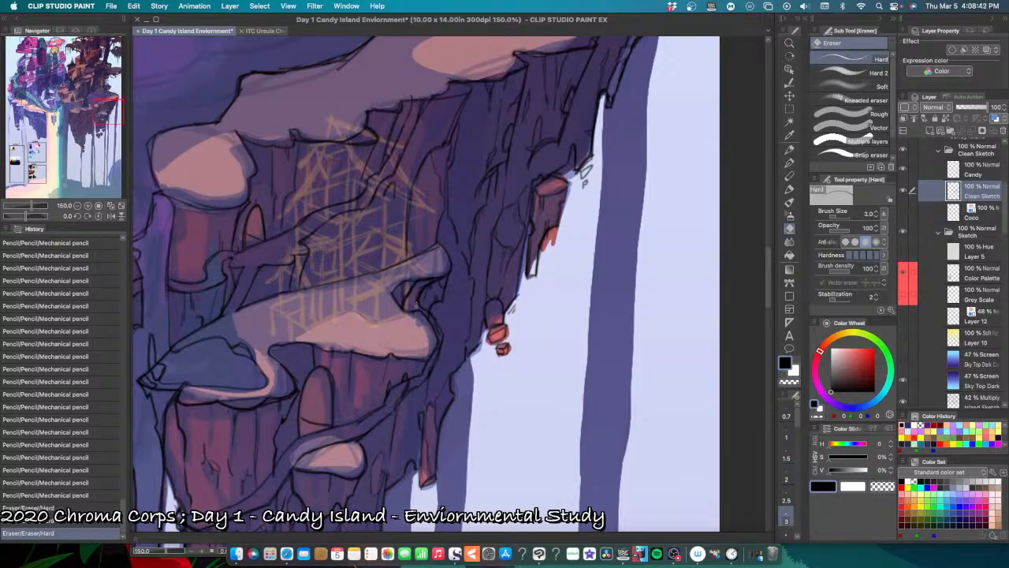
pyautogui.moveTo(415, 306)
pyautogui.mouseDown()
pyautogui.moveTo(425, 283)
pyautogui.moveTo(416, 284)
pyautogui.mouseUp()
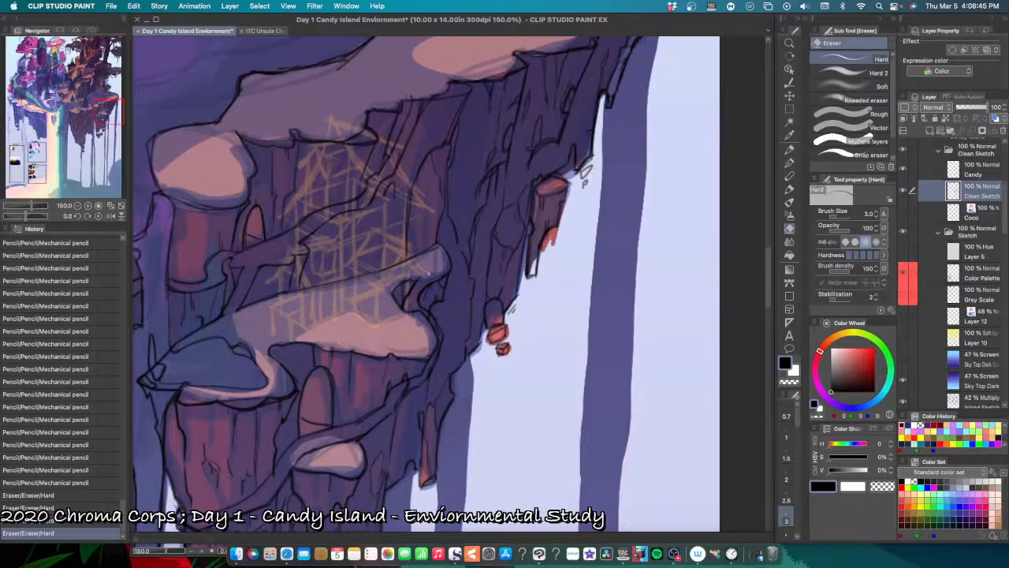
pyautogui.moveTo(420, 282); pyautogui.dragTo(428, 278)
# Step: Redraw the notch's inner line with the Mechanical pencil and strengthen the pink ledge's right edge down to the winding path
pyautogui.press('p')
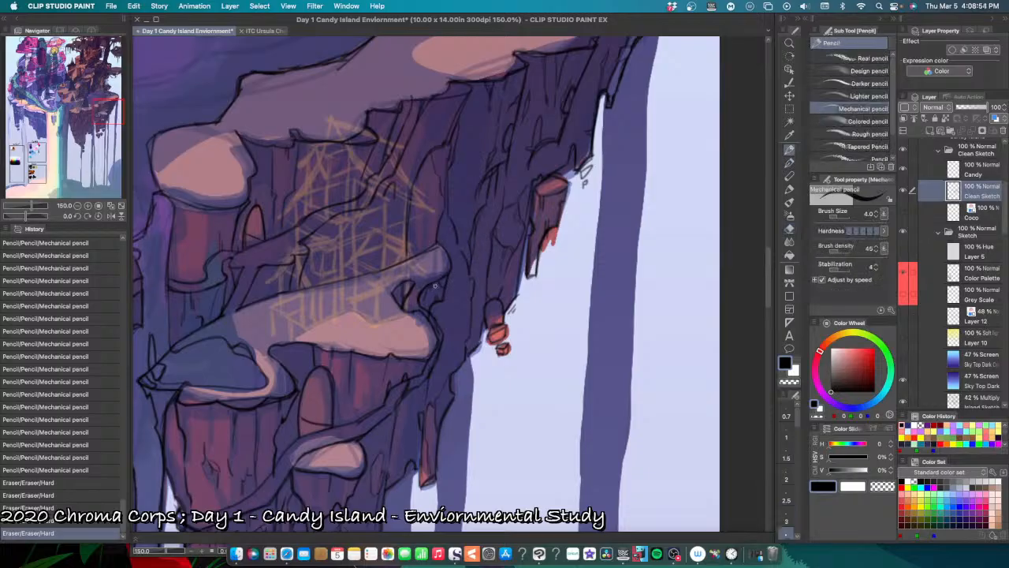
pyautogui.moveTo(423, 287); pyautogui.dragTo(428, 284)
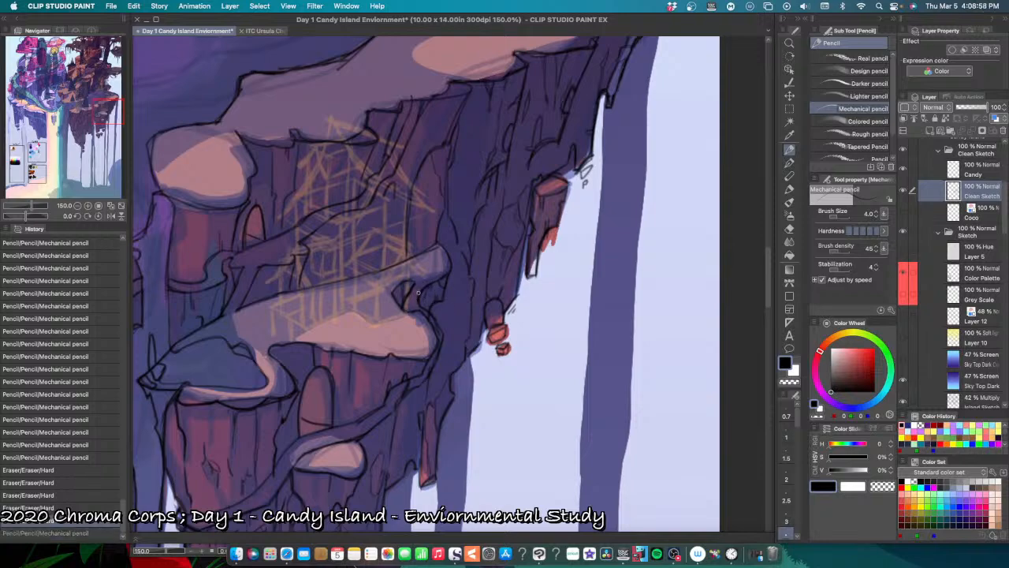
pyautogui.moveTo(421, 291); pyautogui.dragTo(440, 279)
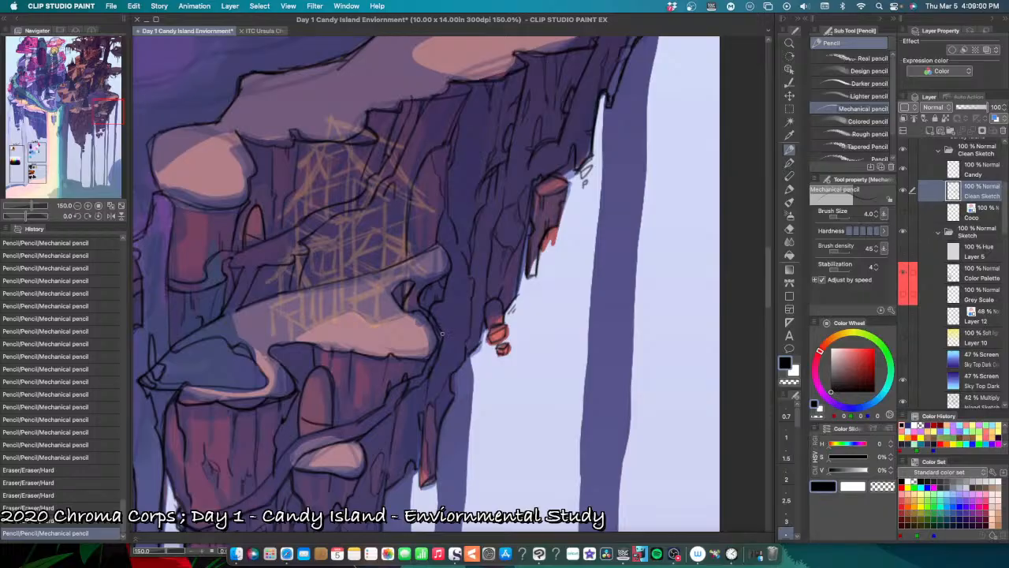
pyautogui.moveTo(442, 335)
pyautogui.mouseDown()
pyautogui.moveTo(431, 375)
pyautogui.moveTo(411, 387)
pyautogui.mouseUp()
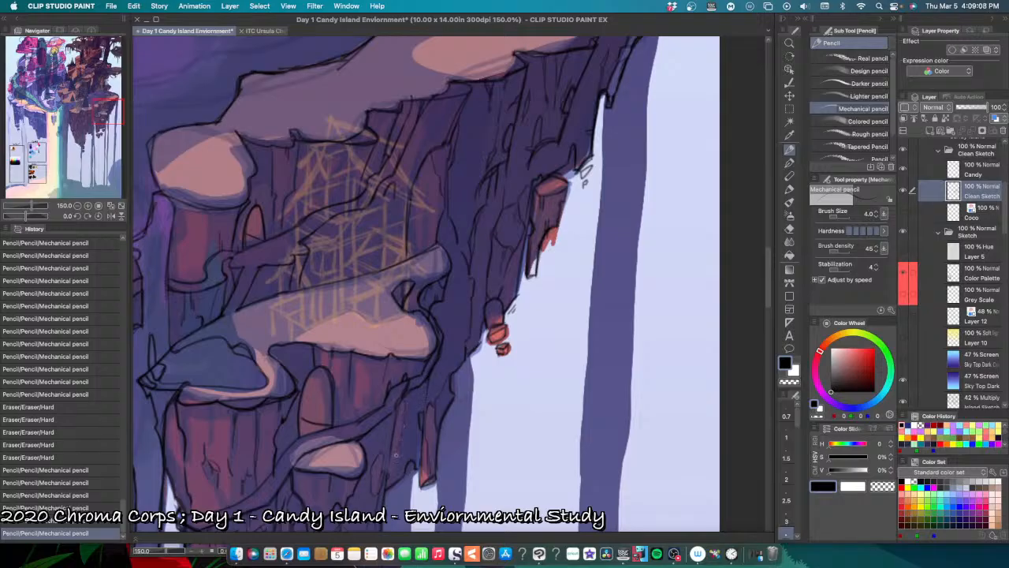
# Step: Pencil vertical cracks on the cliff face below the winding path, right of the small oval ledge, undoing a misplaced stroke
pyautogui.moveTo(392, 470); pyautogui.dragTo(395, 459)
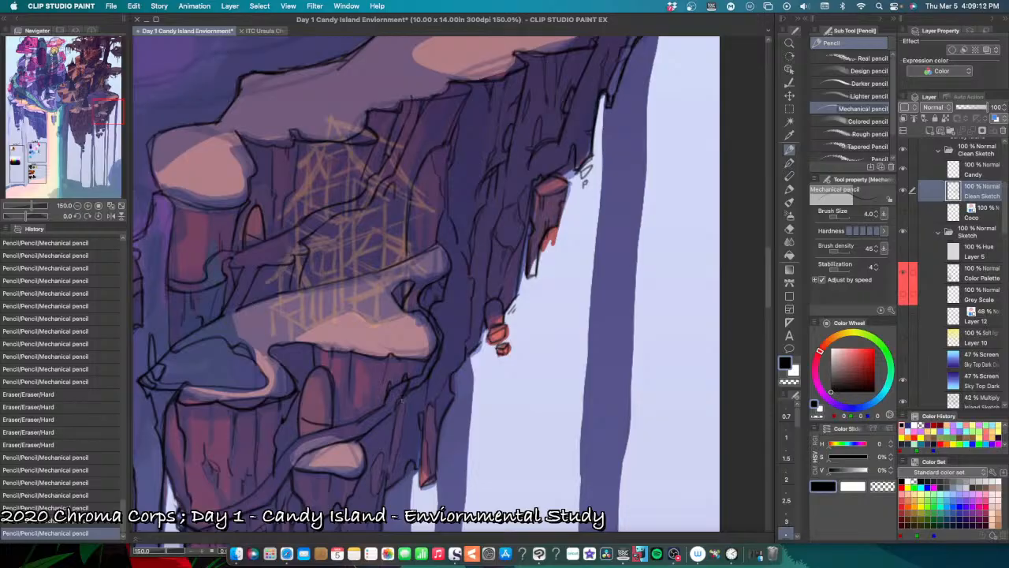
pyautogui.moveTo(397, 453); pyautogui.dragTo(392, 386)
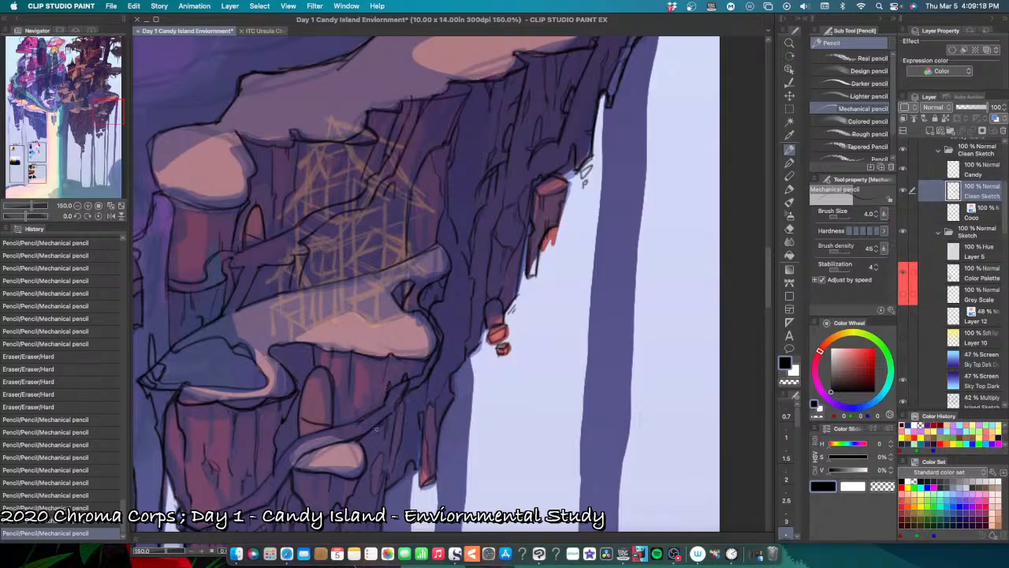
pyautogui.moveTo(377, 427)
pyautogui.mouseDown()
pyautogui.moveTo(369, 478)
pyautogui.moveTo(408, 451)
pyautogui.mouseUp()
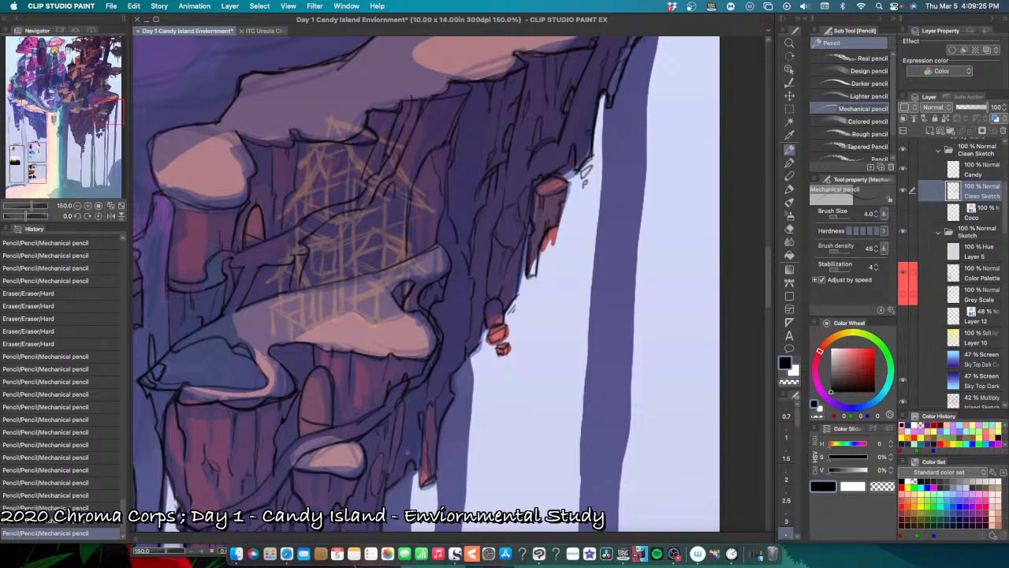
pyautogui.press('super+z')
pyautogui.moveTo(368, 493); pyautogui.dragTo(364, 492)
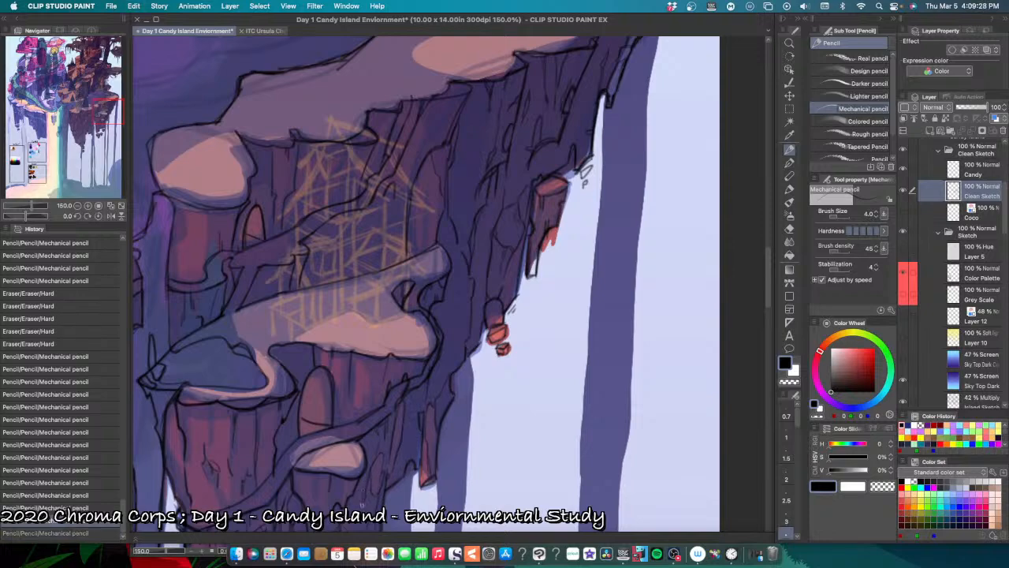
pyautogui.scroll(-5, 409, 456)
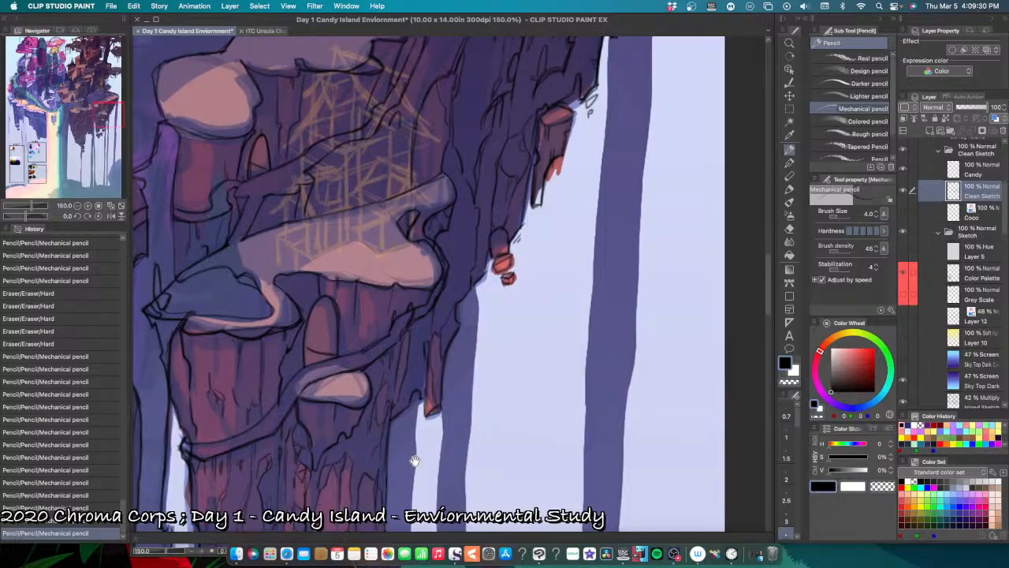
# Step: Add short cracks to the rock directly beneath the small oval ledge, undoing misplaced strokes
pyautogui.moveTo(372, 440)
pyautogui.mouseDown()
pyautogui.moveTo(380, 436)
pyautogui.moveTo(360, 458)
pyautogui.moveTo(390, 439)
pyautogui.moveTo(372, 461)
pyautogui.moveTo(381, 463)
pyautogui.moveTo(422, 446)
pyautogui.moveTo(453, 409)
pyautogui.mouseUp()
pyautogui.press('super+z')
pyautogui.press('super+z')
pyautogui.press('super+z')
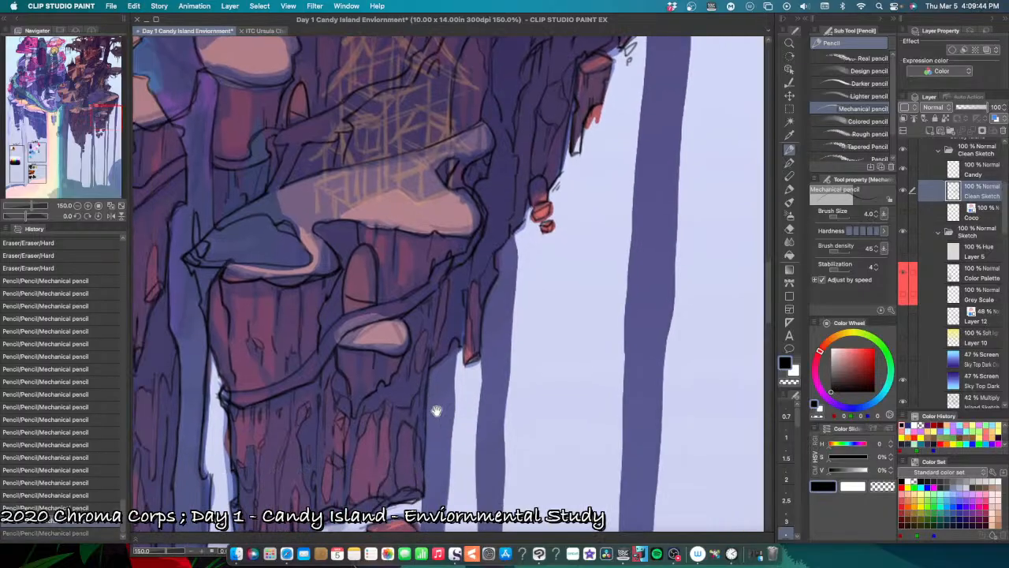
pyautogui.moveTo(420, 375)
pyautogui.mouseDown()
pyautogui.moveTo(427, 420)
pyautogui.moveTo(397, 431)
pyautogui.mouseUp()
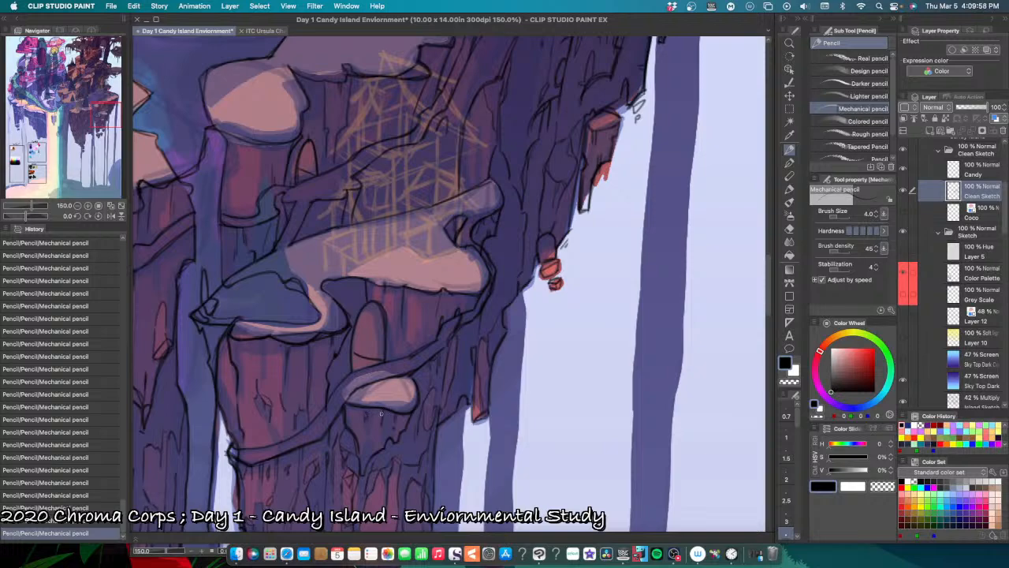
pyautogui.press('super+z')
pyautogui.press('super+y')
# Step: Examine the cliff and hanging-column line art at several zoom levels
pyautogui.press('super+minus')
pyautogui.press('super+minus')
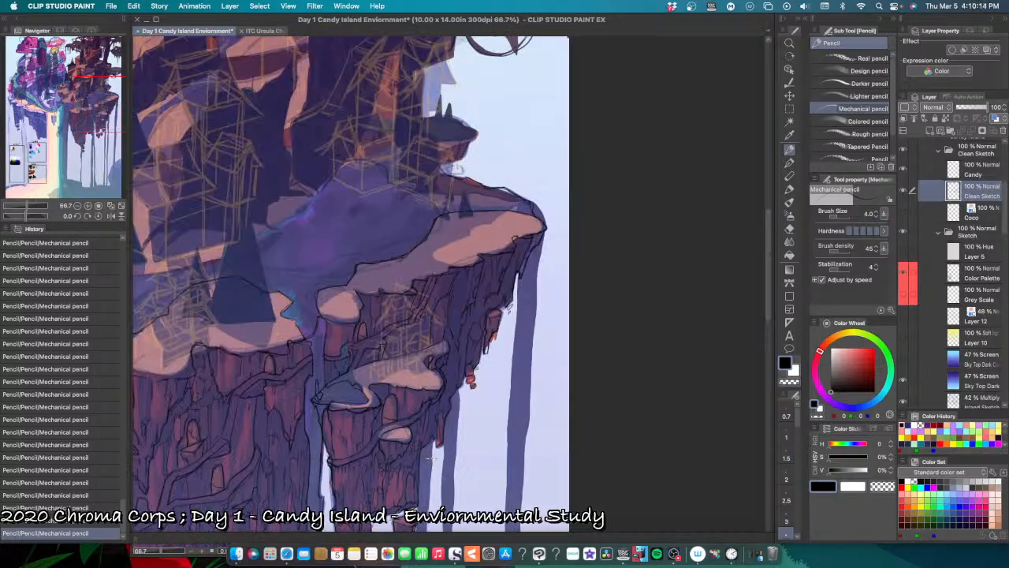
pyautogui.press('super+plus')
pyautogui.press('super+plus')
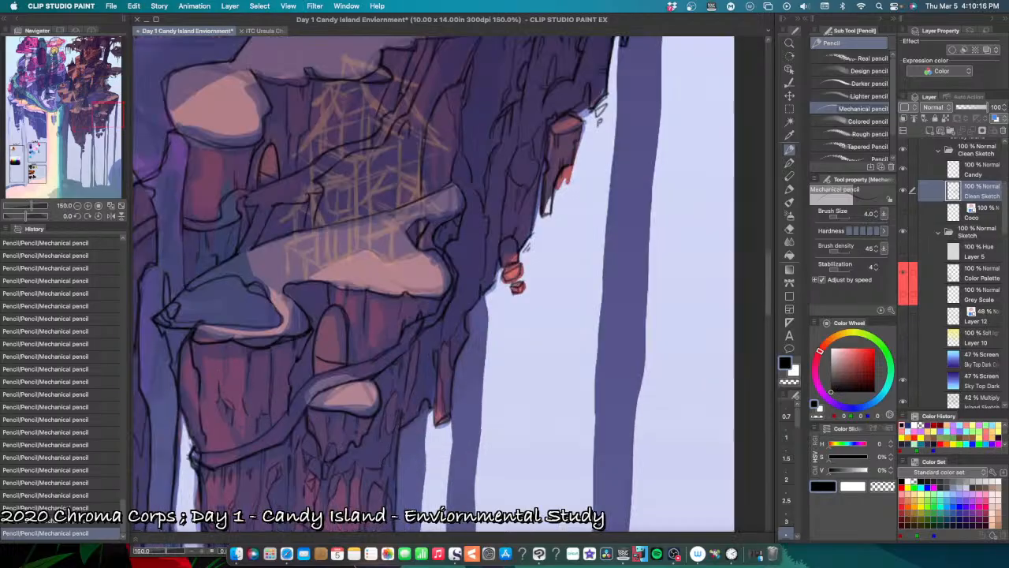
pyautogui.moveTo(402, 473)
pyautogui.mouseDown()
pyautogui.moveTo(428, 416)
pyautogui.moveTo(434, 460)
pyautogui.moveTo(461, 423)
pyautogui.mouseUp()
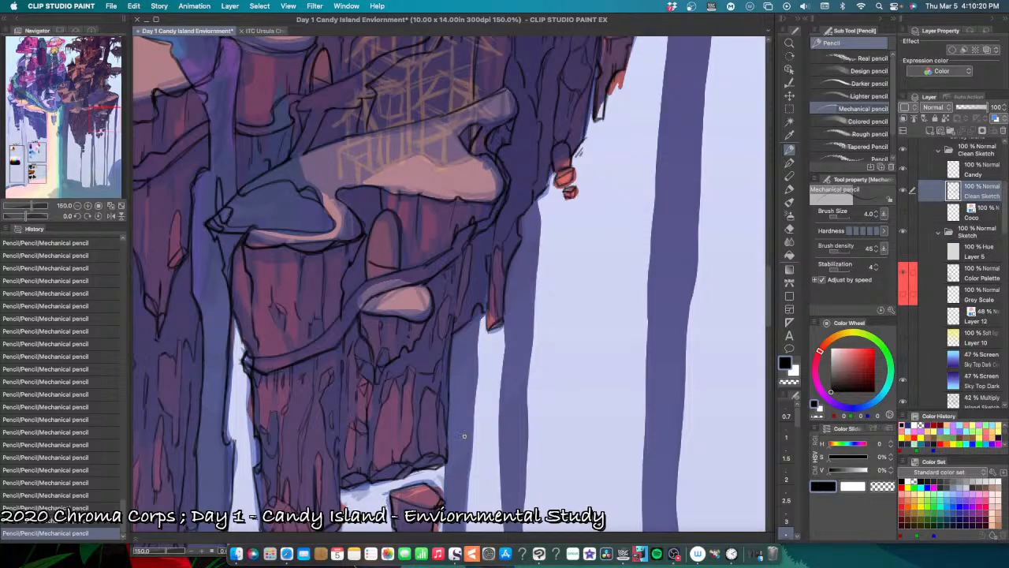
pyautogui.press('super+minus')
pyautogui.press('super+minus')
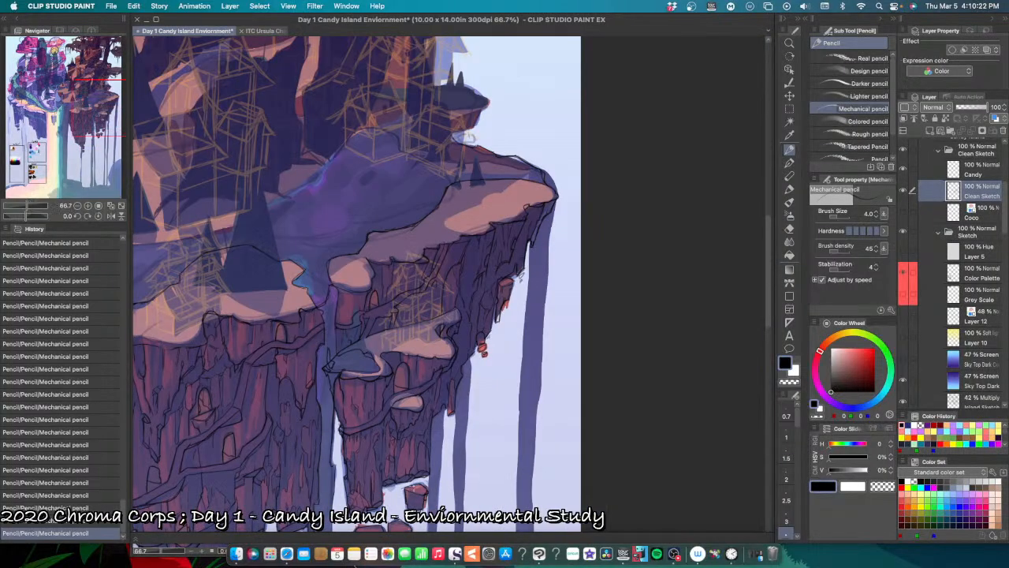
pyautogui.press('super+plus')
pyautogui.press('super+plus')
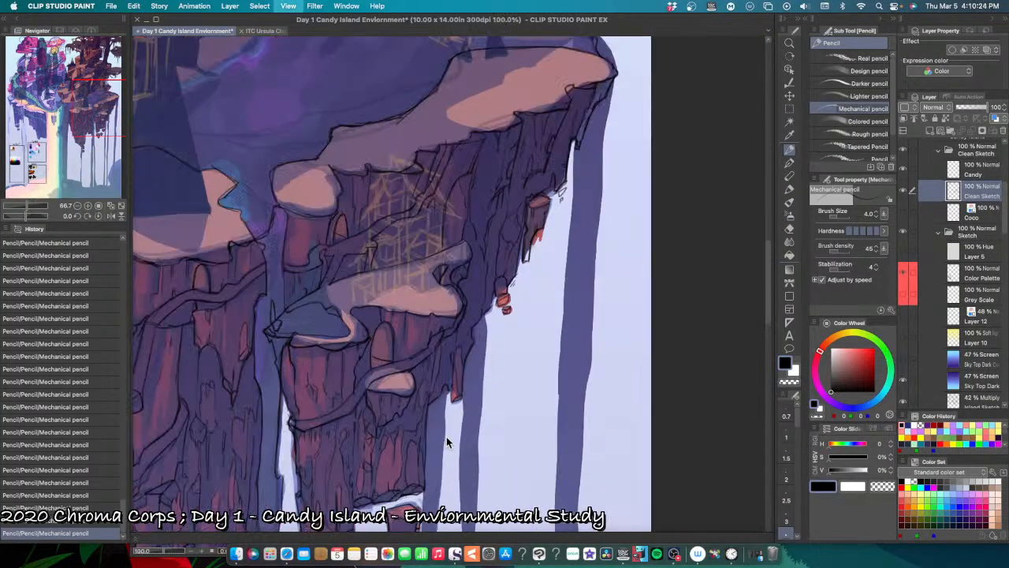
pyautogui.scroll(5, 436, 427)
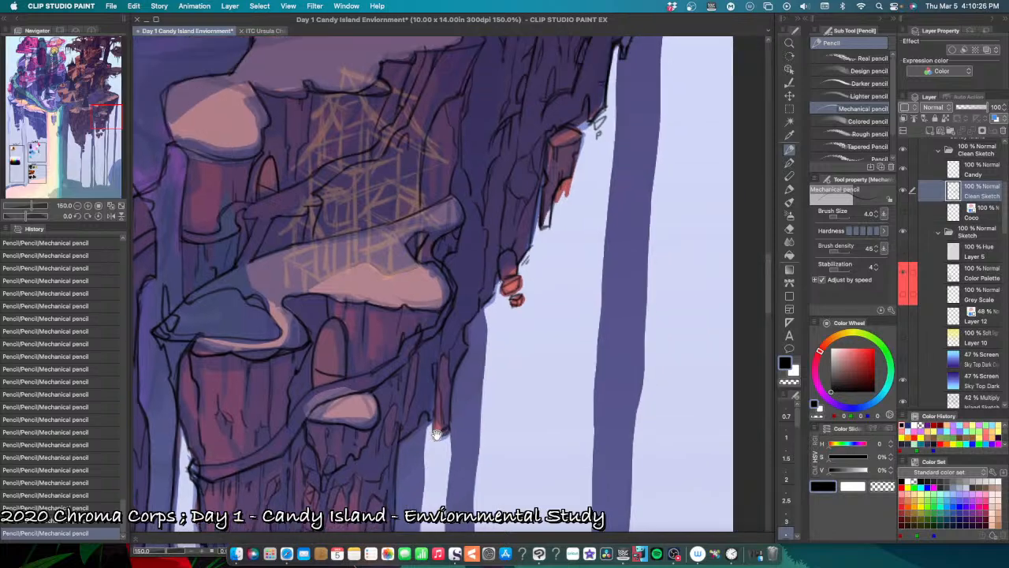
pyautogui.scroll(2, 418, 464)
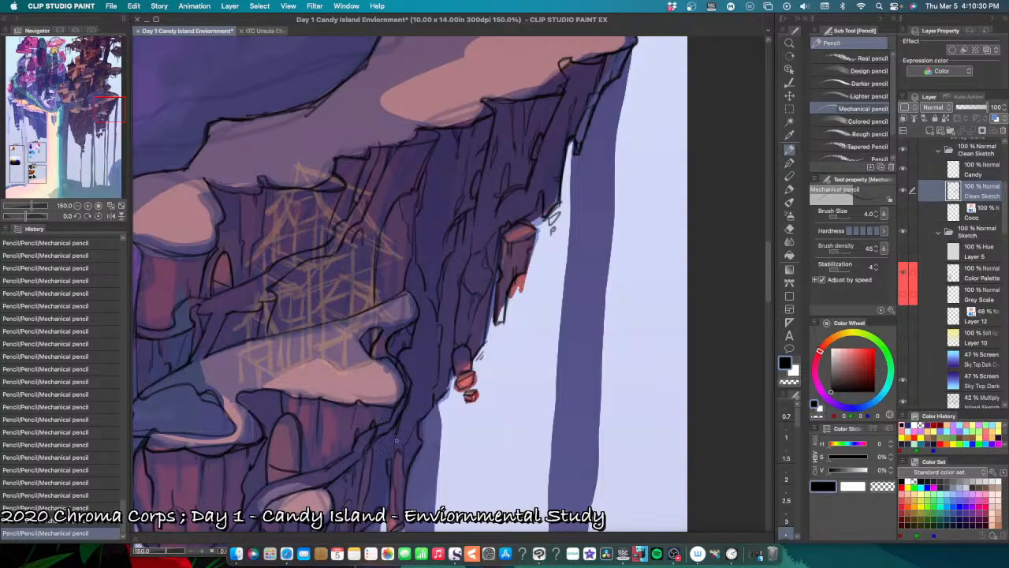
# Step: Outline the arched doorway below the pink ledge and add fine cracks inside it, undoing and redoing strokes
pyautogui.press('super+minus')
pyautogui.press('super+minus')
pyautogui.moveTo(382, 500); pyautogui.dragTo(426, 442)
pyautogui.press('super+plus')
pyautogui.press('super+plus')
pyautogui.press('super+plus')
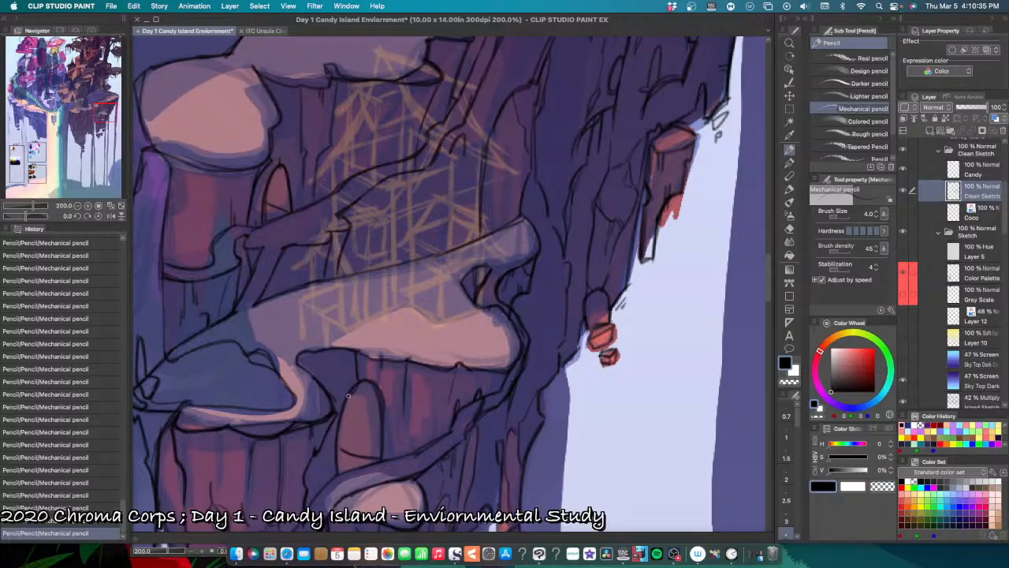
pyautogui.moveTo(357, 391)
pyautogui.mouseDown()
pyautogui.moveTo(348, 402)
pyautogui.moveTo(381, 423)
pyautogui.moveTo(382, 452)
pyautogui.mouseUp()
pyautogui.moveTo(339, 426); pyautogui.dragTo(339, 462)
pyautogui.press('super+z')
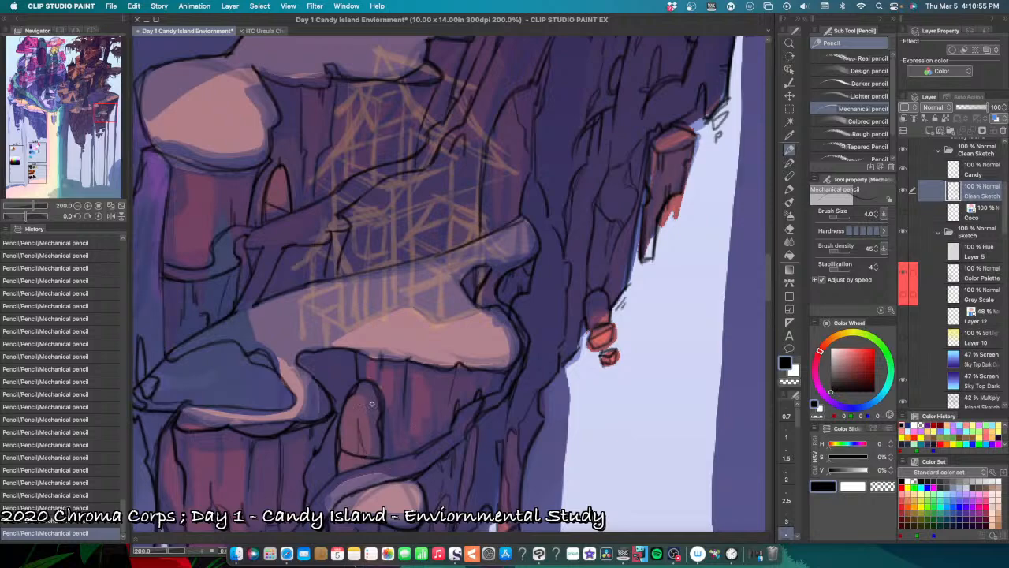
pyautogui.press('super+z')
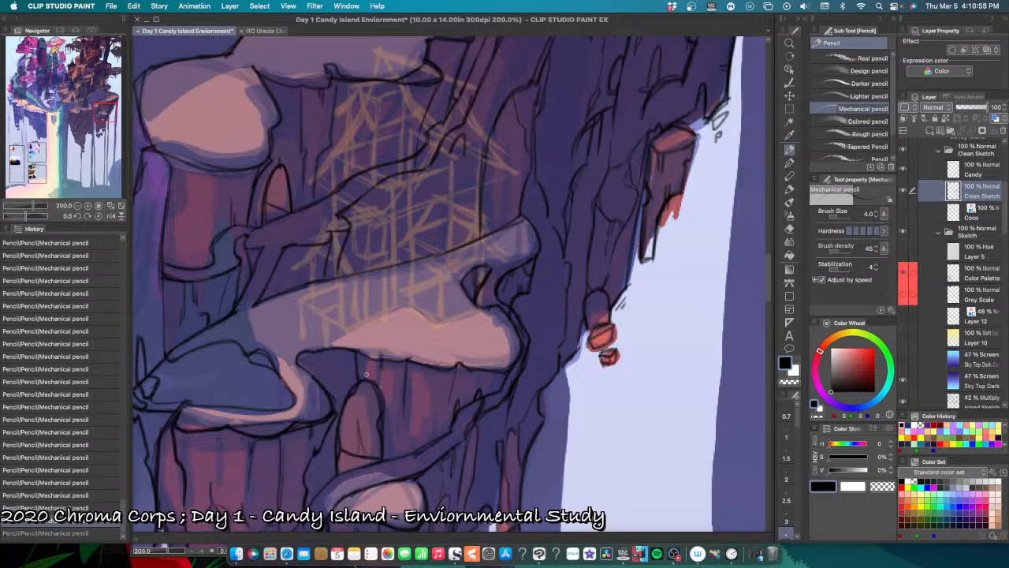
pyautogui.press('super+y')
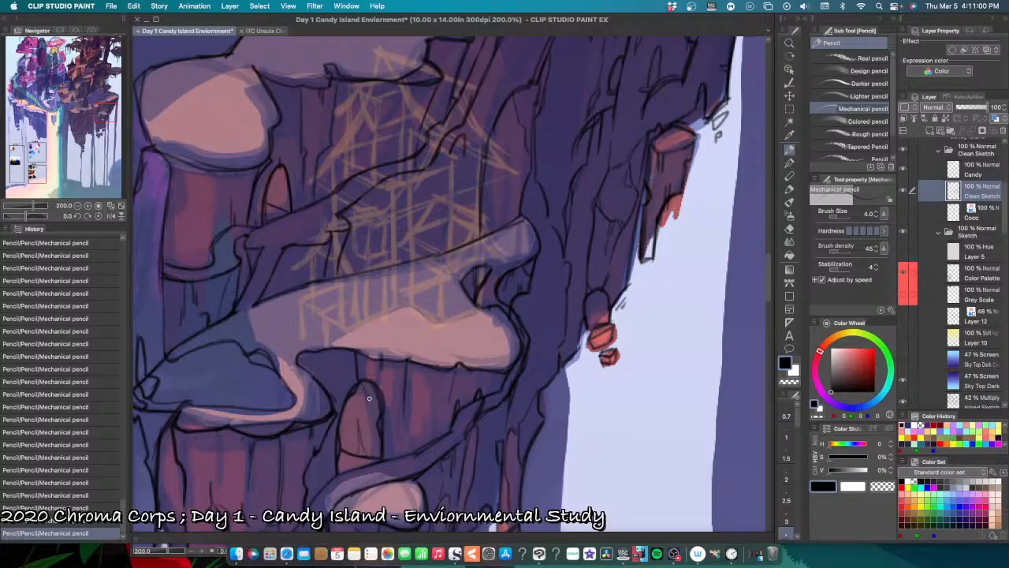
pyautogui.moveTo(370, 419); pyautogui.dragTo(372, 436)
# Step: Pencil the upper left edge and small cracks of the column below the blue-grey ledge, undoing a misplaced stroke
pyautogui.press('super+minus')
pyautogui.press('super+minus')
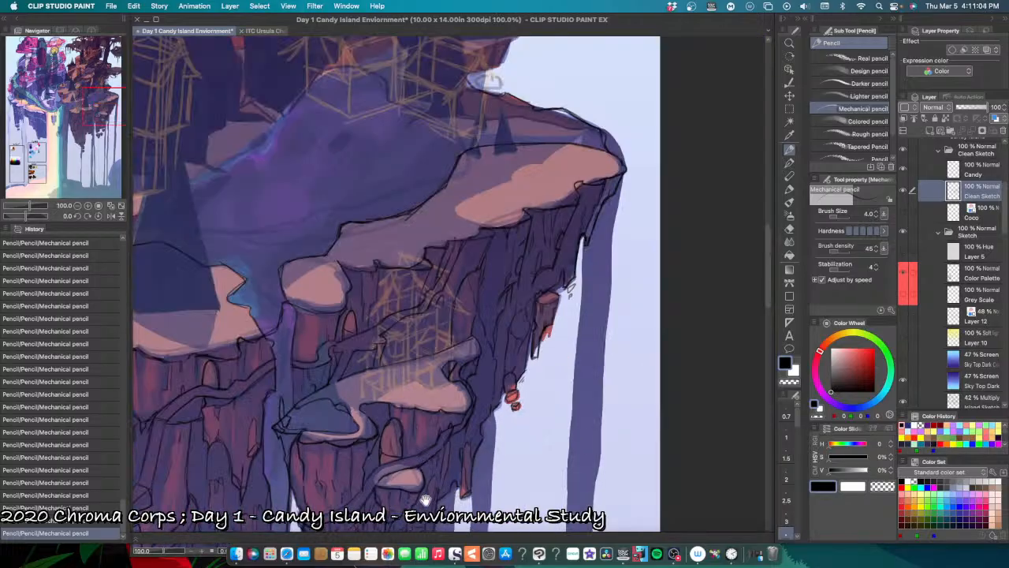
pyautogui.moveTo(437, 489); pyautogui.dragTo(497, 439)
pyautogui.press('super+plus')
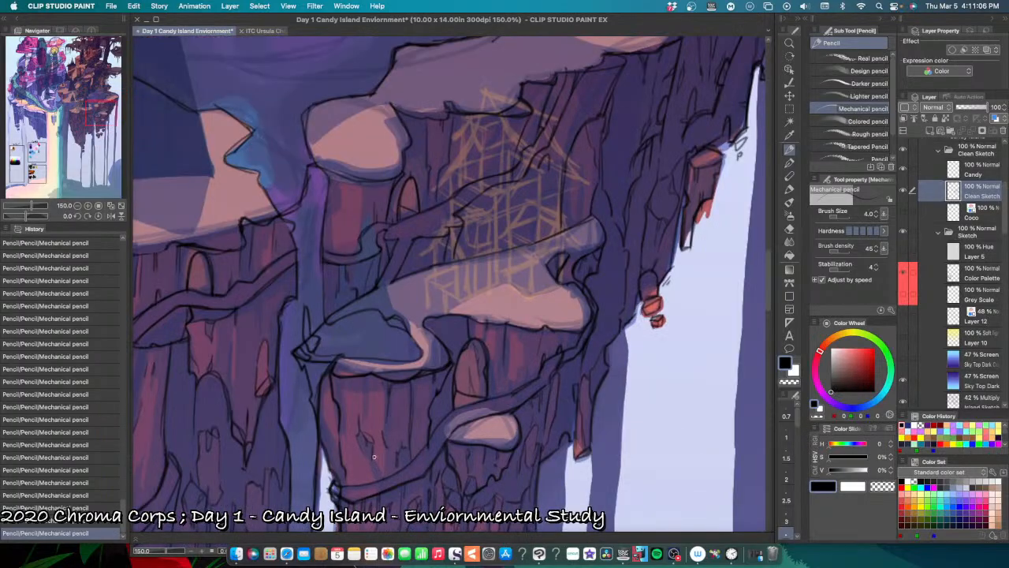
pyautogui.press('super+plus')
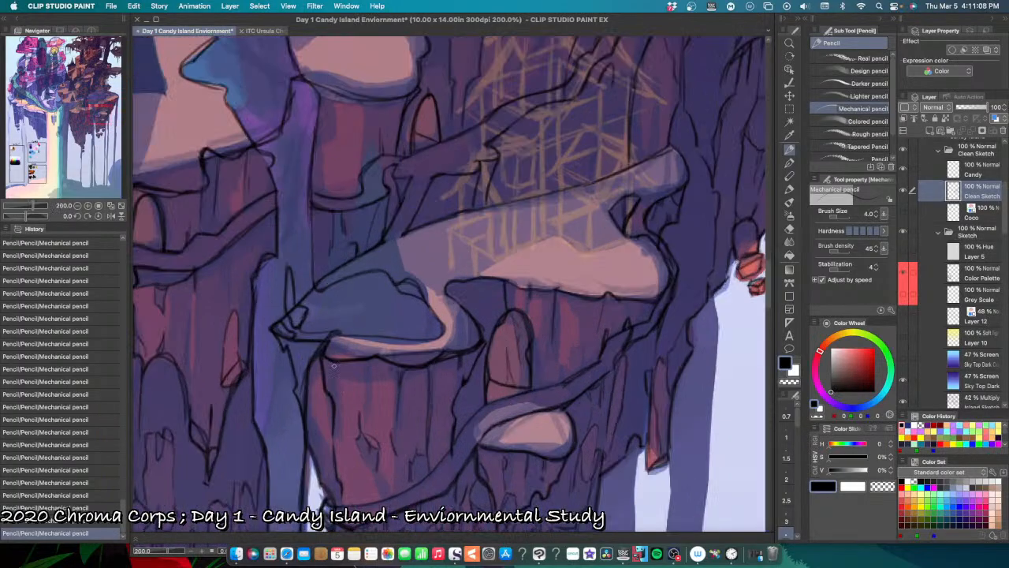
pyautogui.moveTo(332, 369); pyautogui.dragTo(329, 392)
pyautogui.moveTo(369, 469); pyautogui.dragTo(381, 495)
pyautogui.press('super+z')
pyautogui.press('super+minus')
pyautogui.press('super+minus')
pyautogui.press('super+minus')
pyautogui.press('super+minus')
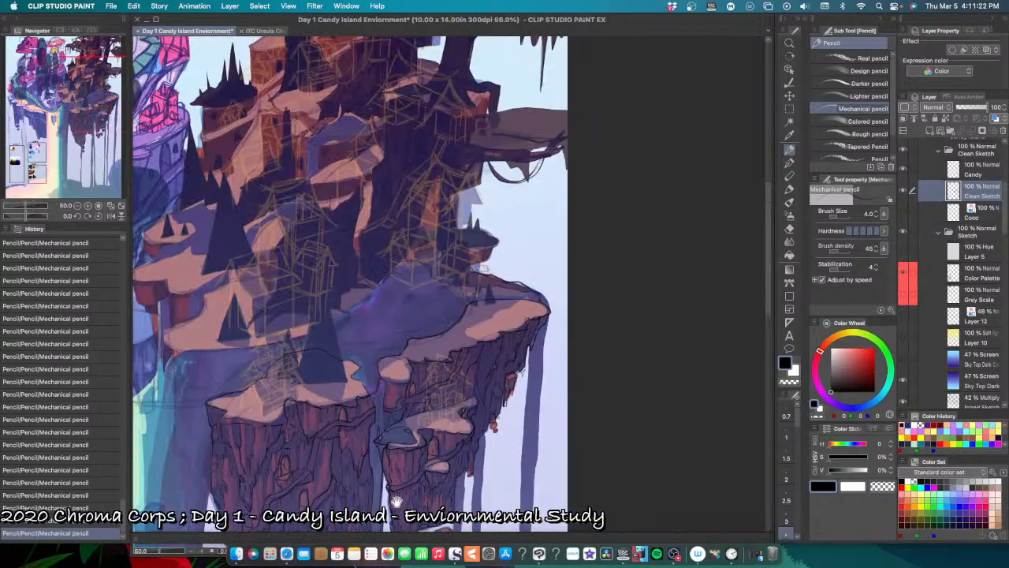
# Step: Examine the dark island's cliffs and hanging columns beside the candy island at several zoom levels
pyautogui.moveTo(413, 450); pyautogui.dragTo(466, 419)
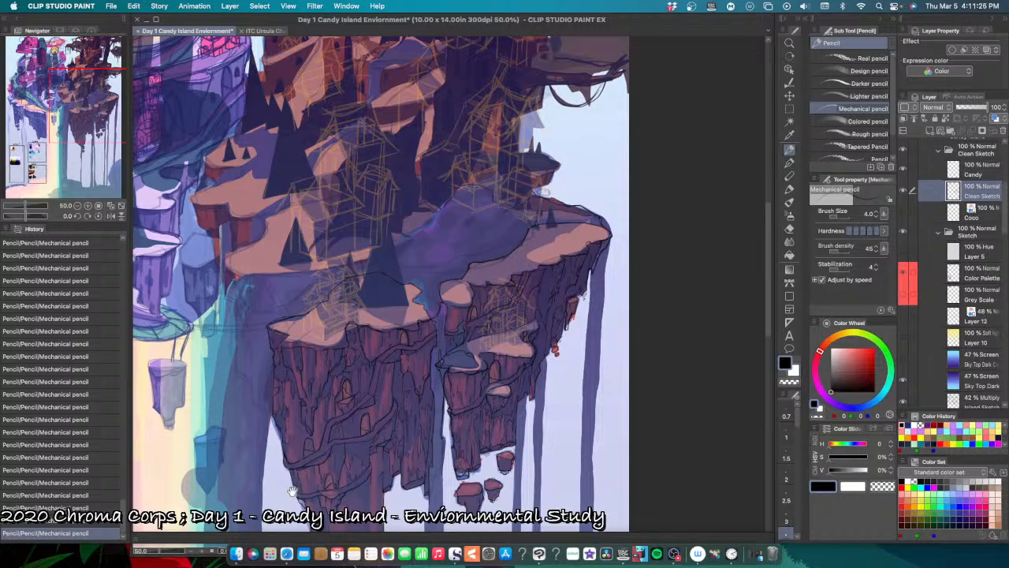
pyautogui.moveTo(291, 490); pyautogui.dragTo(497, 406)
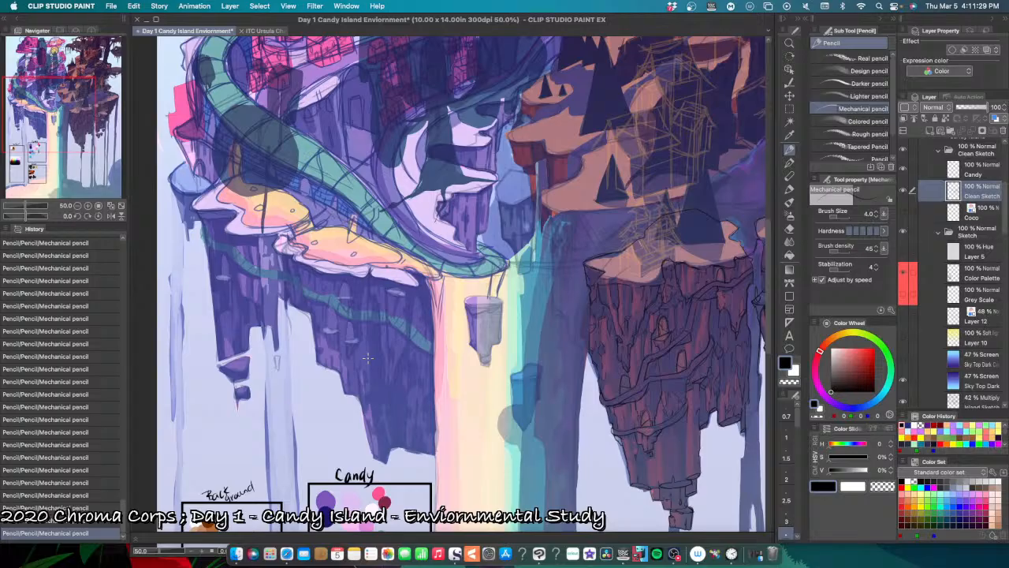
pyautogui.moveTo(537, 460); pyautogui.dragTo(309, 458)
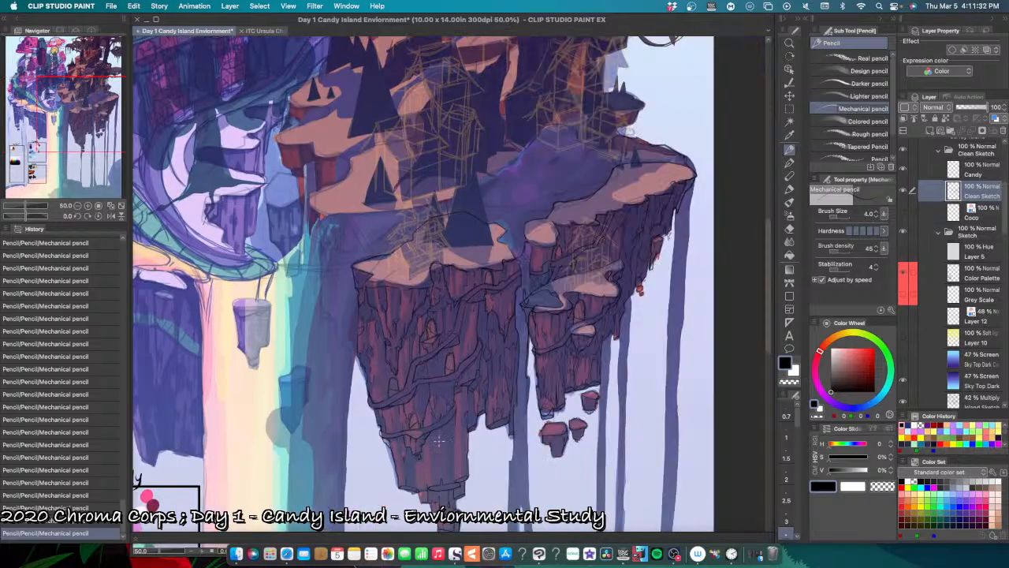
pyautogui.press('super+plus')
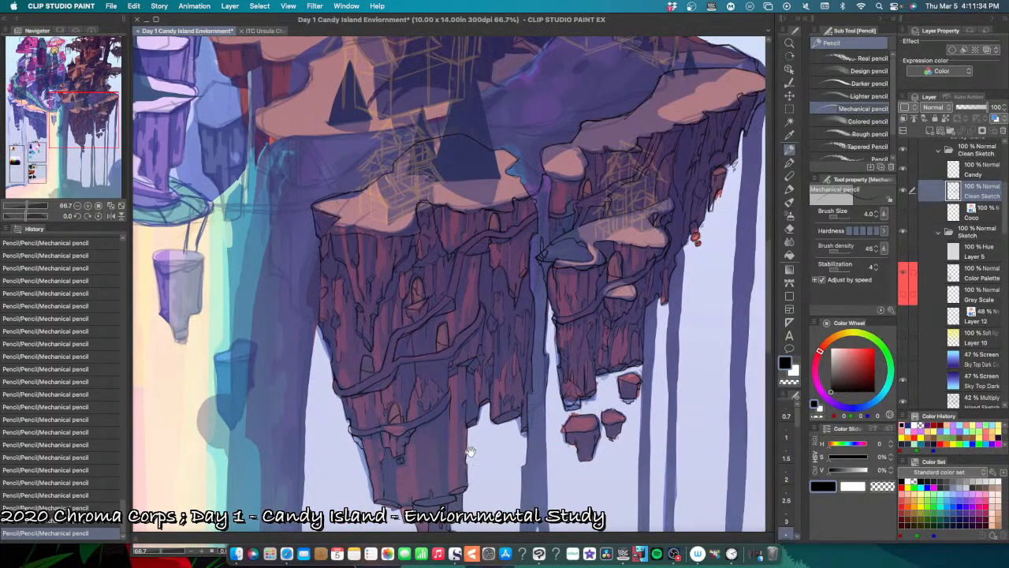
pyautogui.press('super+minus')
pyautogui.press('super+minus')
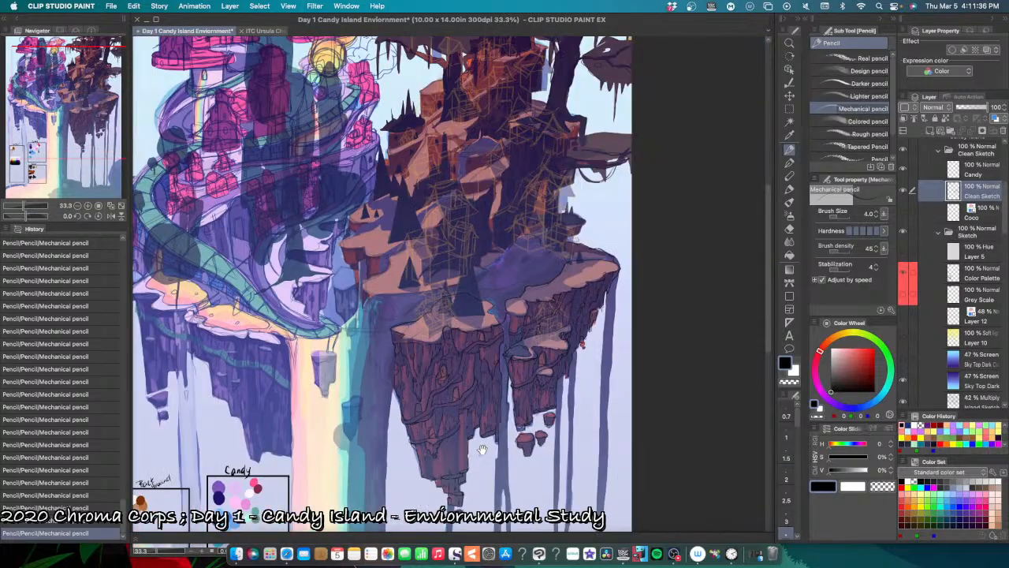
pyautogui.moveTo(479, 450); pyautogui.dragTo(389, 455)
pyautogui.press('super+plus')
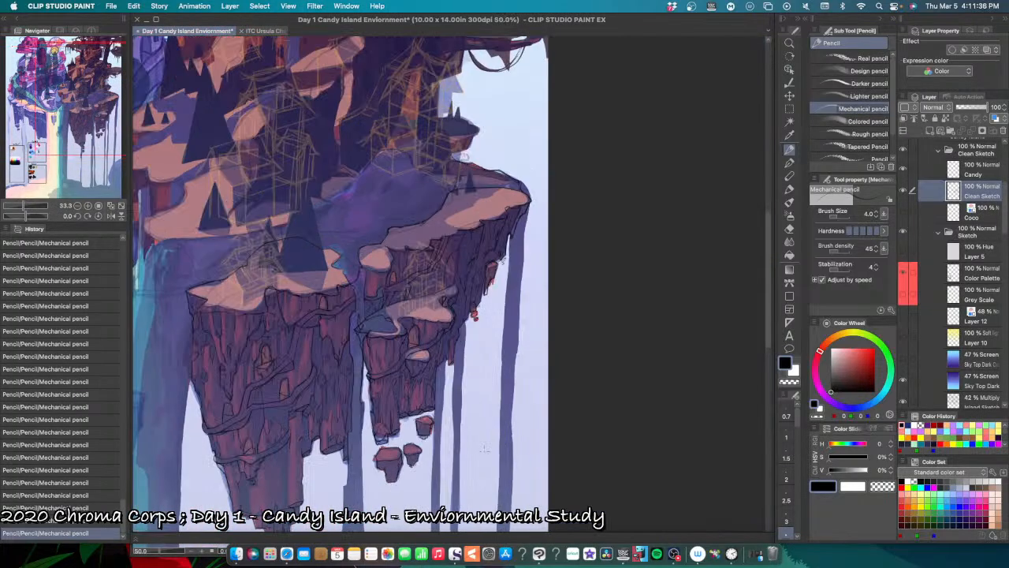
# Step: Hide the coloured Sketch folder and examine the dark island's clean line art on its own
pyautogui.click(904, 233)
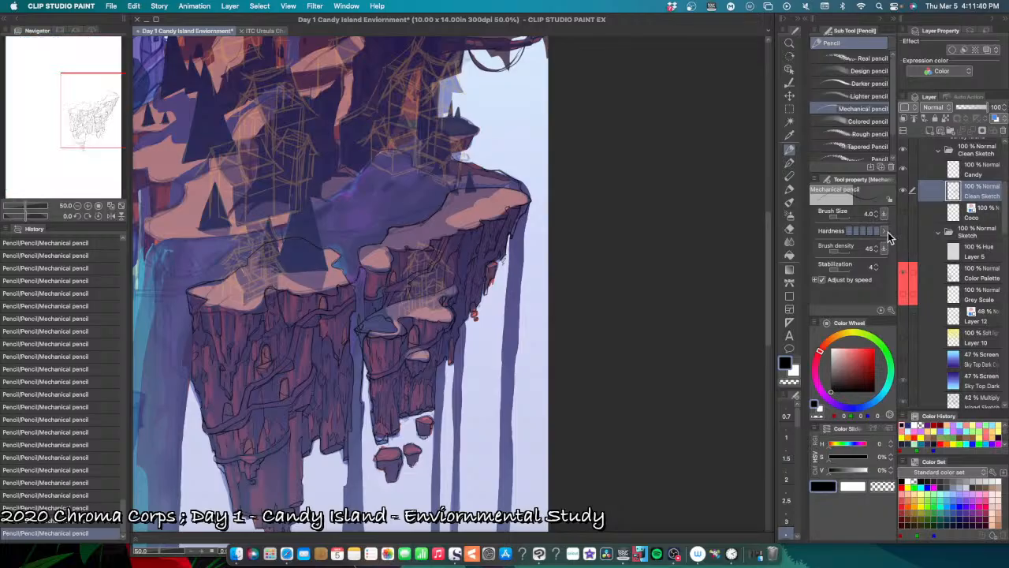
pyautogui.moveTo(414, 492); pyautogui.dragTo(443, 459)
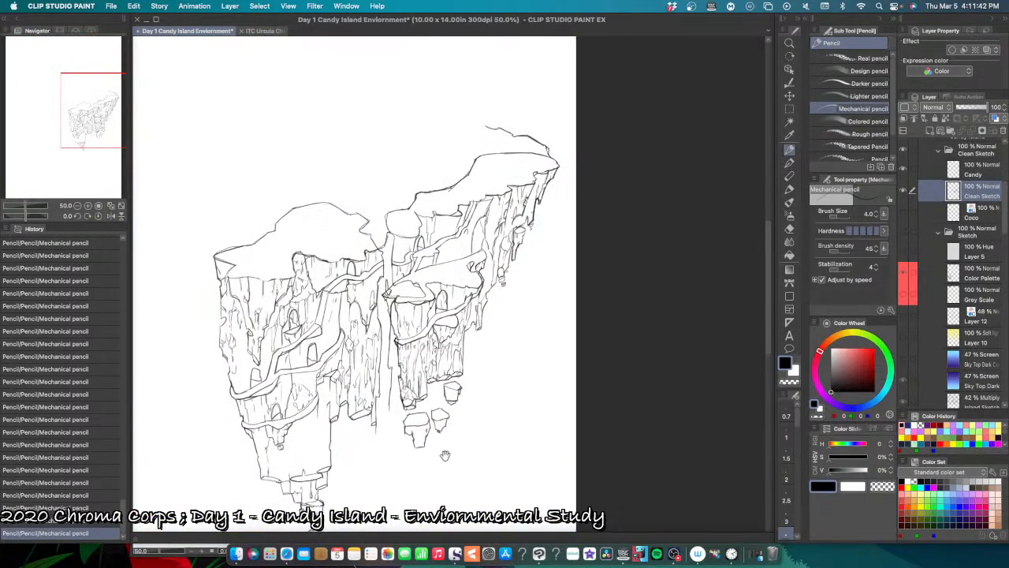
pyautogui.press('super+0')
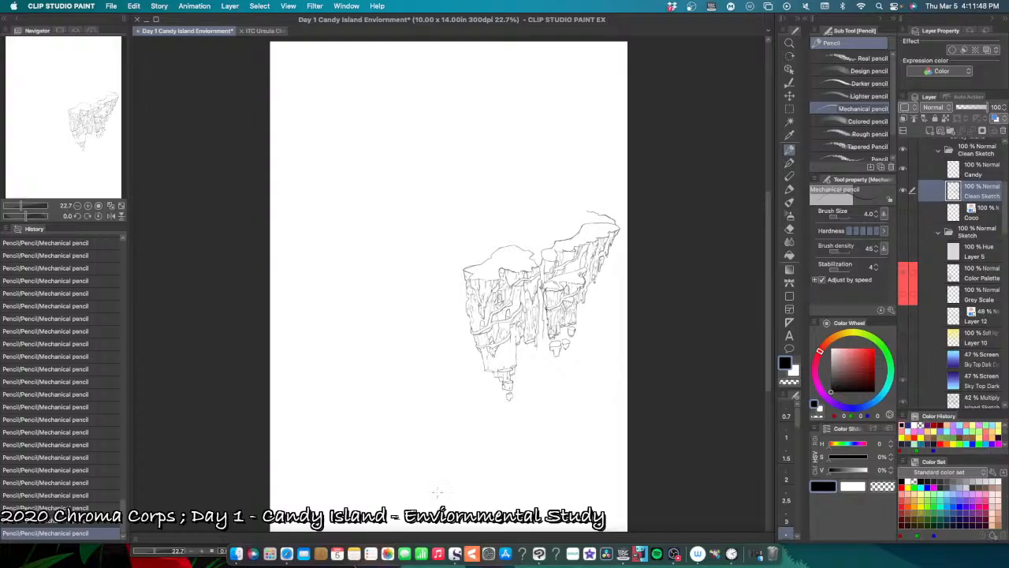
pyautogui.scroll(2, 437, 491)
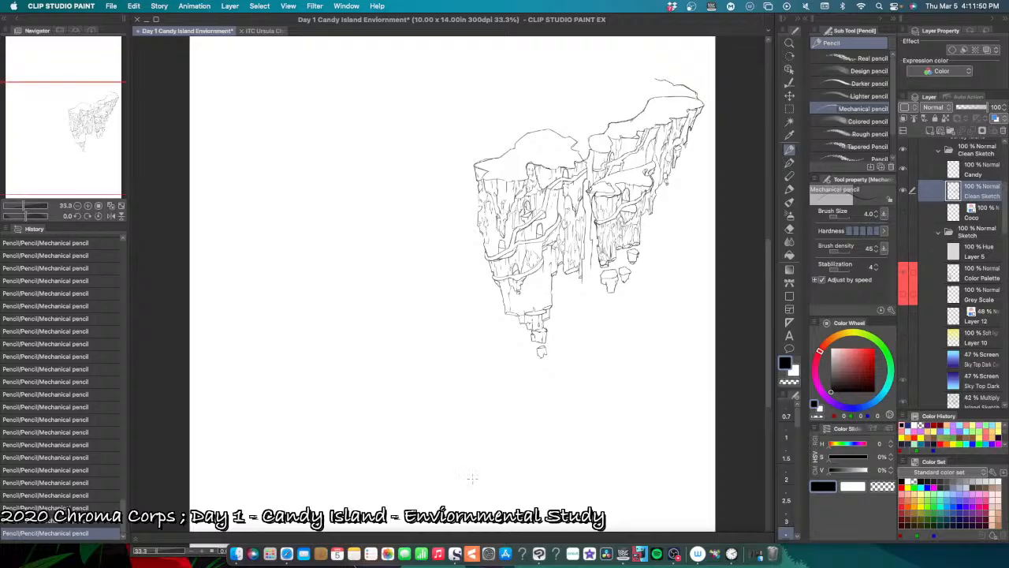
pyautogui.moveTo(494, 460); pyautogui.dragTo(424, 507)
pyautogui.moveTo(458, 460); pyautogui.dragTo(407, 523)
pyautogui.moveTo(509, 448); pyautogui.dragTo(445, 473)
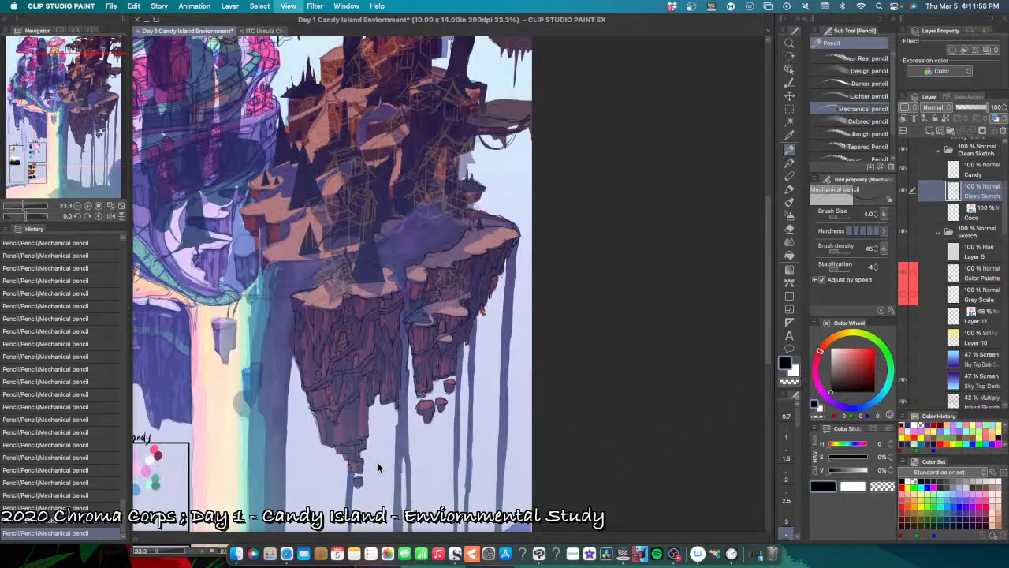
# Step: Pencil a bulging outer contour down the large cliff's left side below the ledge corner, undoing misplaced strokes
pyautogui.press('super+plus')
pyautogui.press('super+plus')
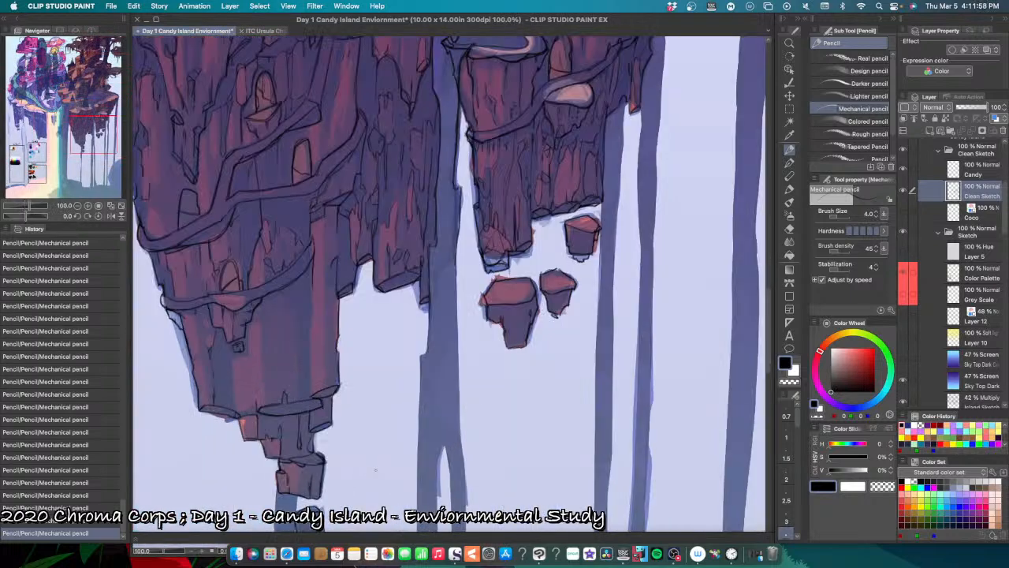
pyautogui.moveTo(386, 403); pyautogui.dragTo(436, 564)
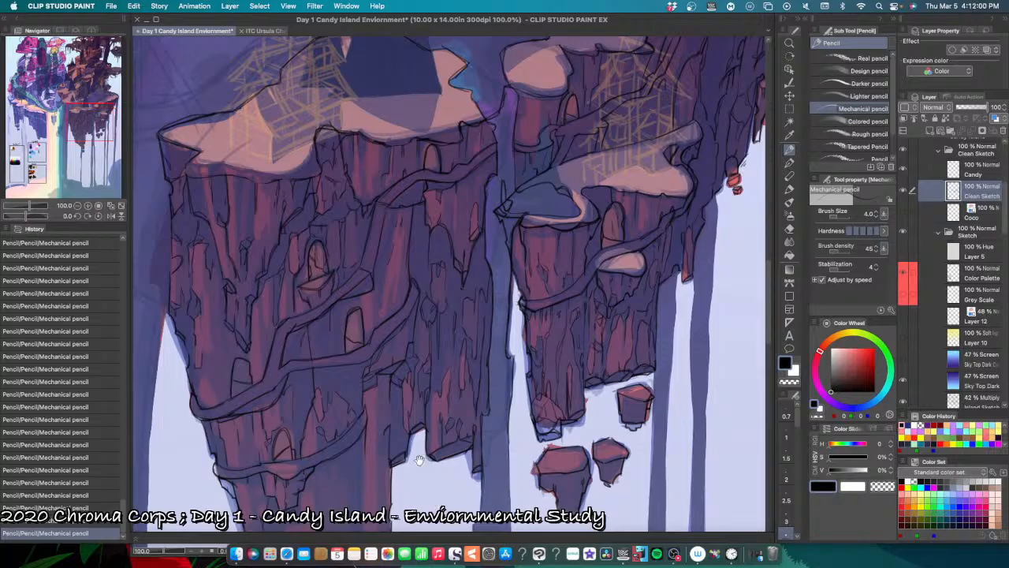
pyautogui.moveTo(409, 473); pyautogui.dragTo(455, 550)
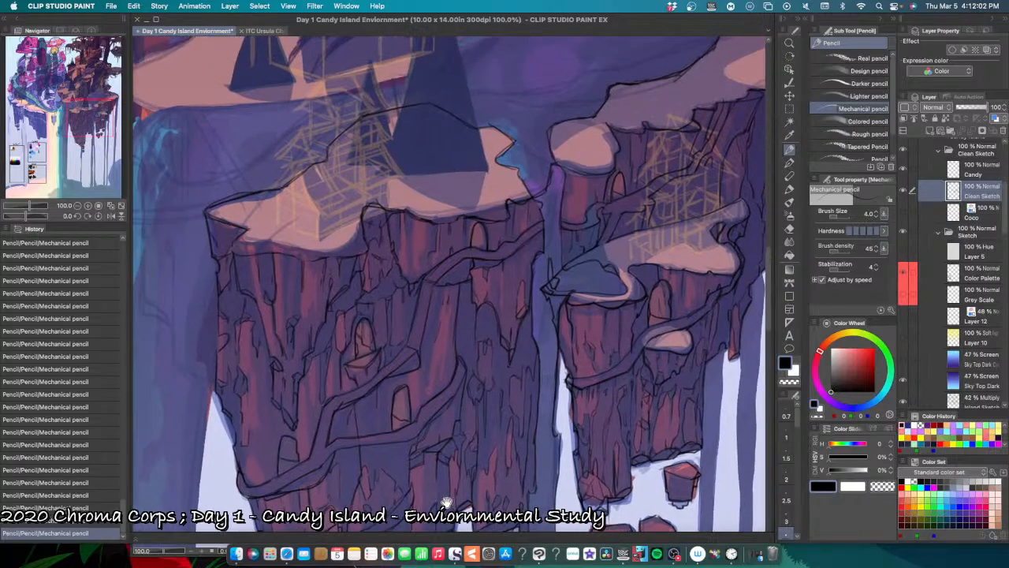
pyautogui.moveTo(421, 465); pyautogui.dragTo(441, 473)
pyautogui.scroll(2, 426, 471)
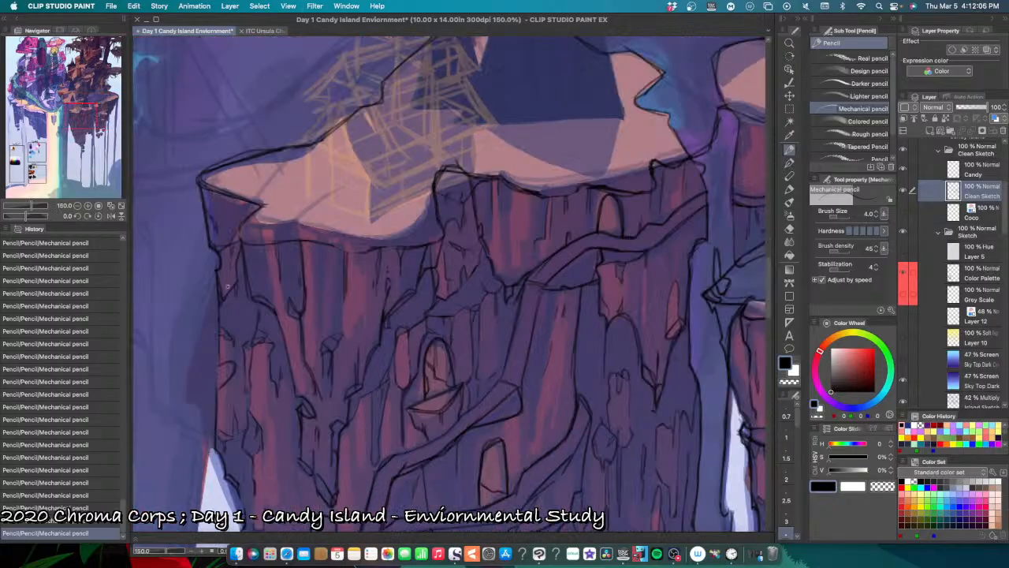
pyautogui.moveTo(216, 281); pyautogui.dragTo(192, 364)
pyautogui.press('super+z')
pyautogui.moveTo(214, 281)
pyautogui.mouseDown()
pyautogui.moveTo(186, 384)
pyautogui.moveTo(195, 408)
pyautogui.mouseUp()
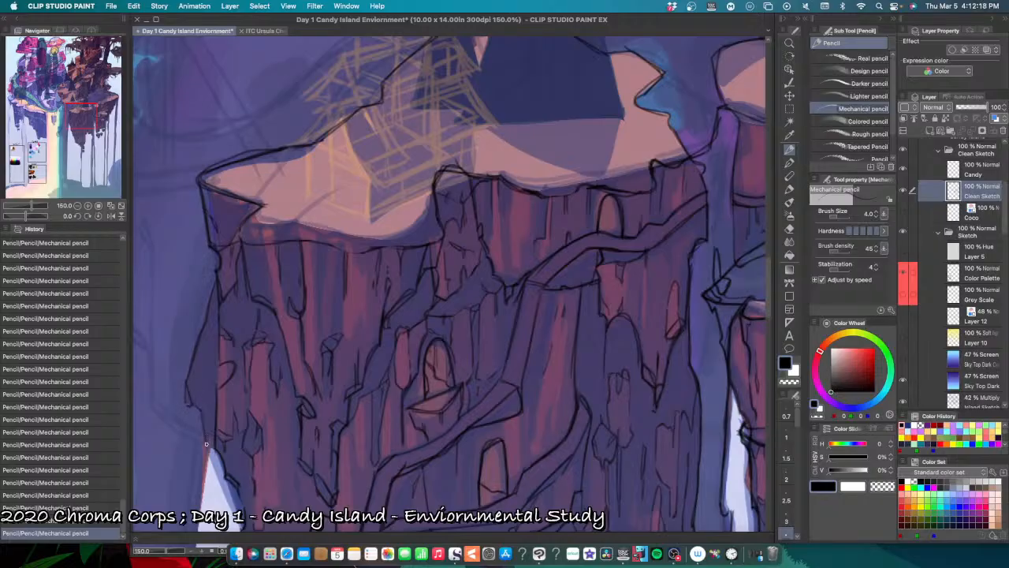
pyautogui.press('super+z')
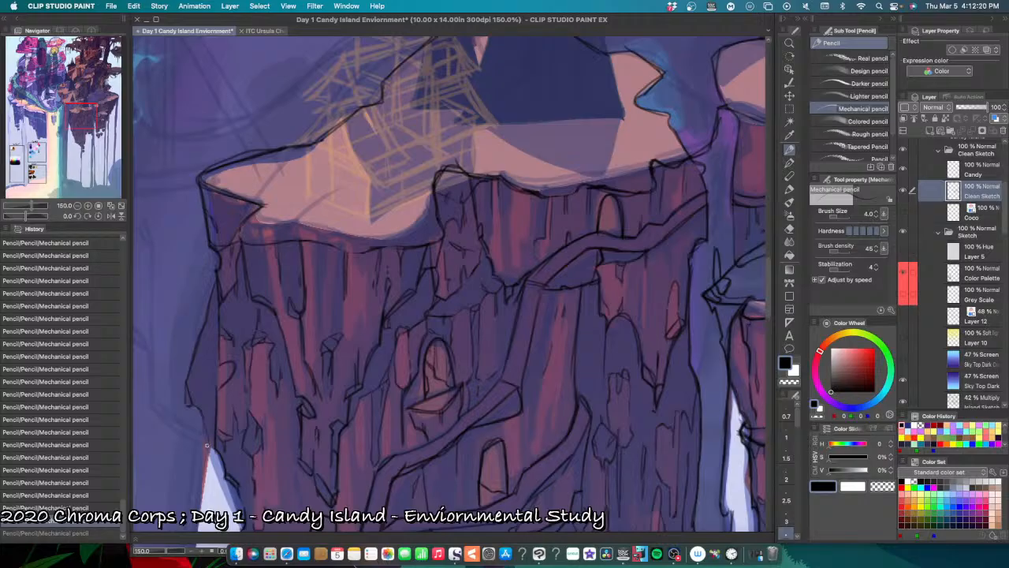
pyautogui.moveTo(203, 414); pyautogui.dragTo(209, 446)
# Step: Add short jagged strokes at the lower end of the cliff's new left contour, undoing a misplaced one
pyautogui.press('super+minus')
pyautogui.press('super+minus')
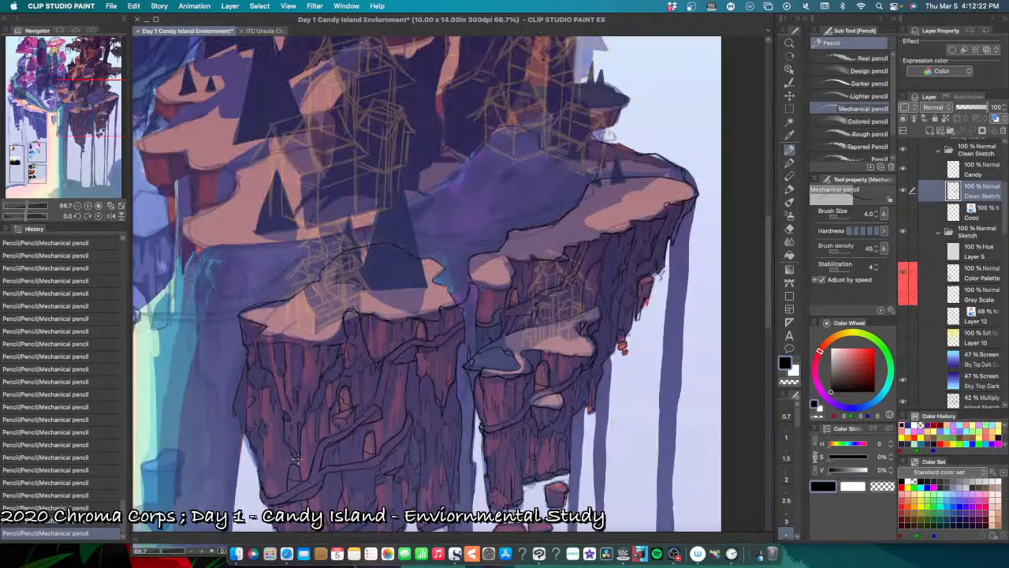
pyautogui.press('super+plus')
pyautogui.press('super+plus')
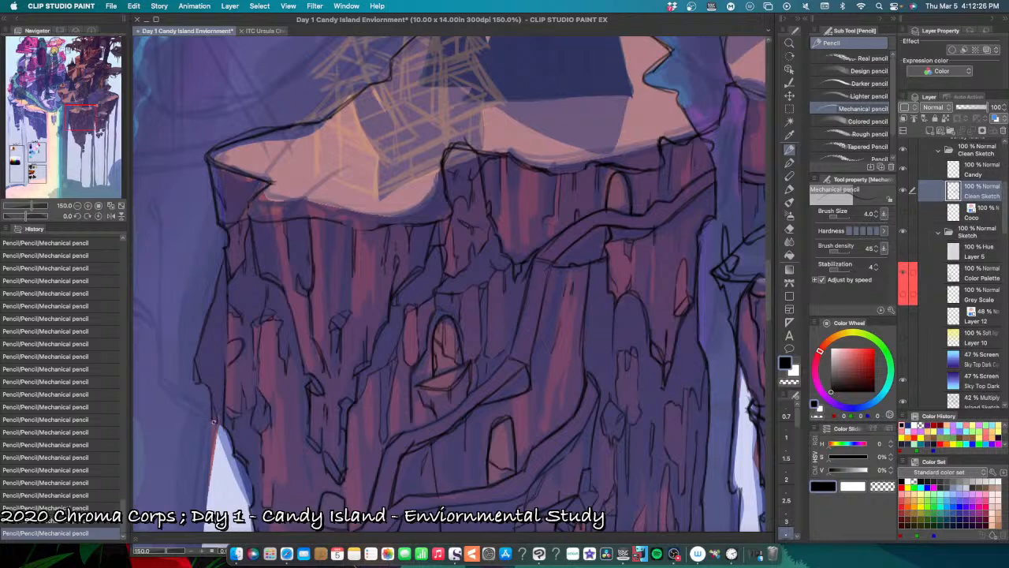
pyautogui.moveTo(213, 422); pyautogui.dragTo(221, 440)
pyautogui.moveTo(219, 436); pyautogui.dragTo(220, 444)
pyautogui.press('super+z')
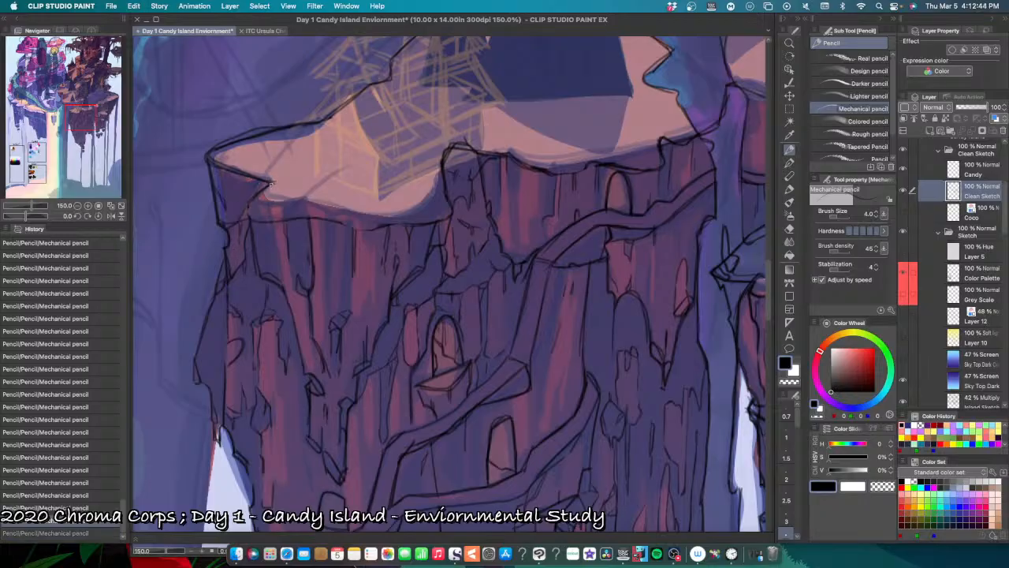
# Step: Darken the rock edge running down from the notch at the pink ledge's left corner, undoing misplaced strokes
pyautogui.moveTo(271, 184); pyautogui.dragTo(250, 200)
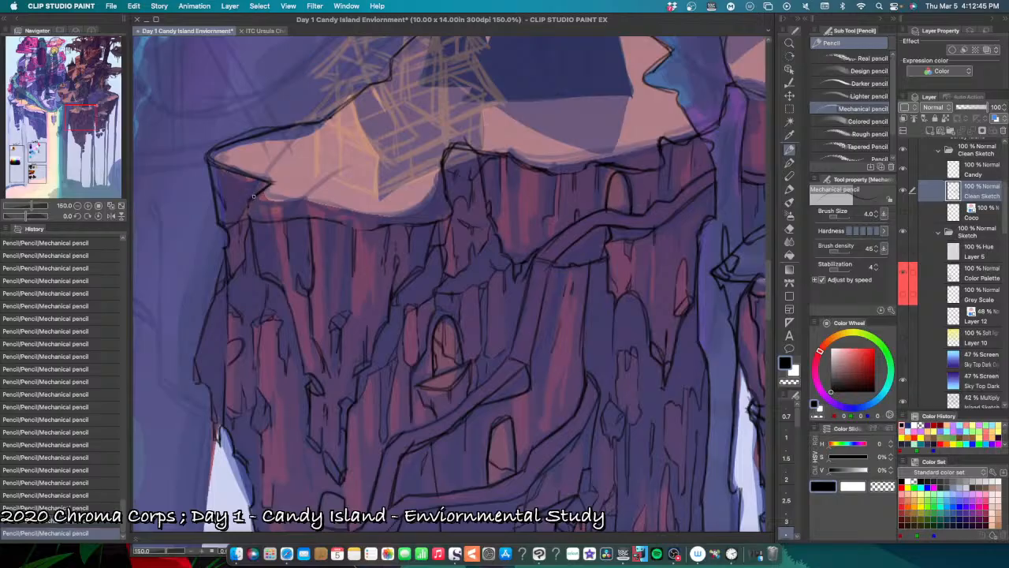
pyautogui.press('super+z')
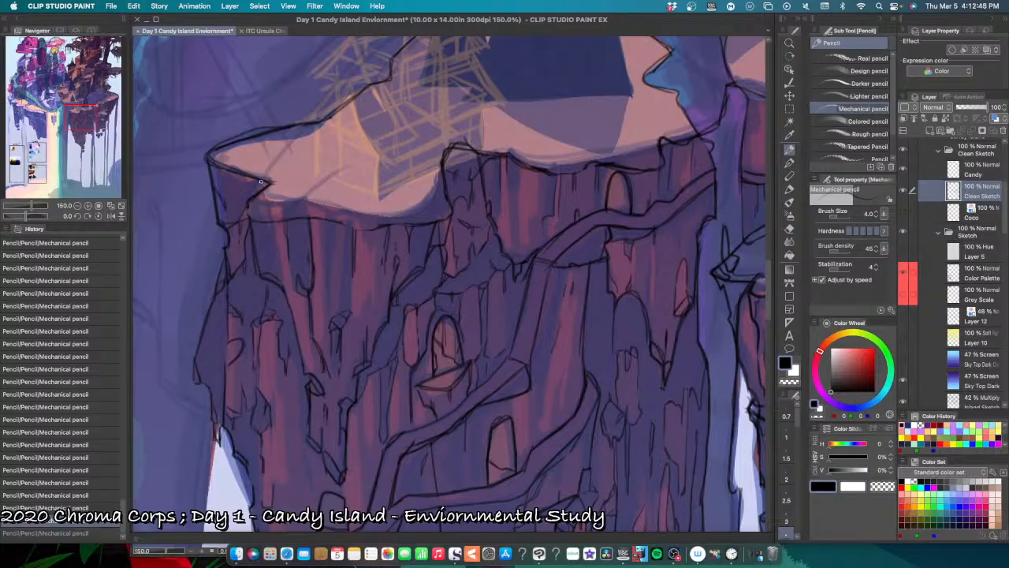
pyautogui.moveTo(258, 190); pyautogui.dragTo(249, 205)
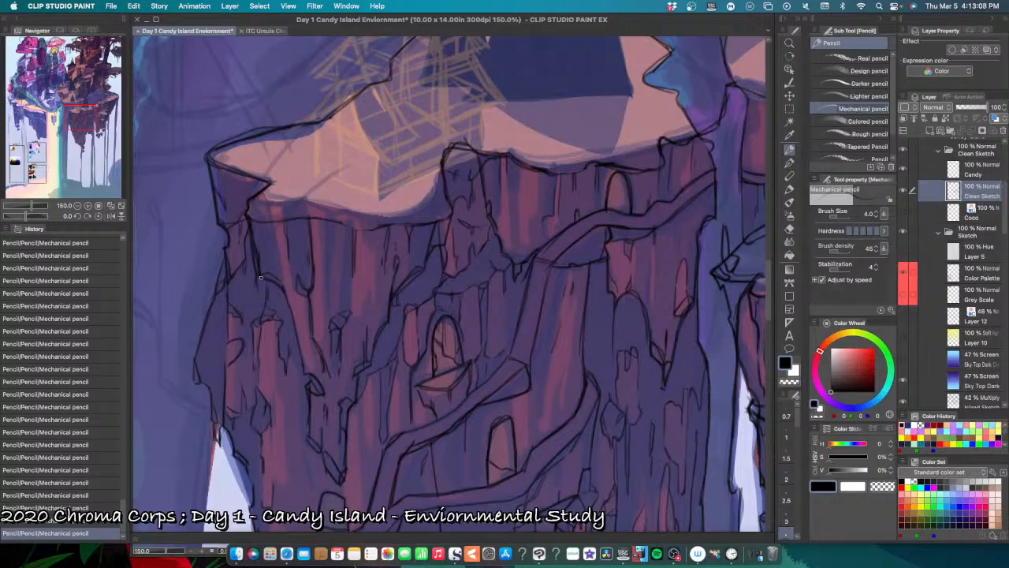
pyautogui.press('super+z')
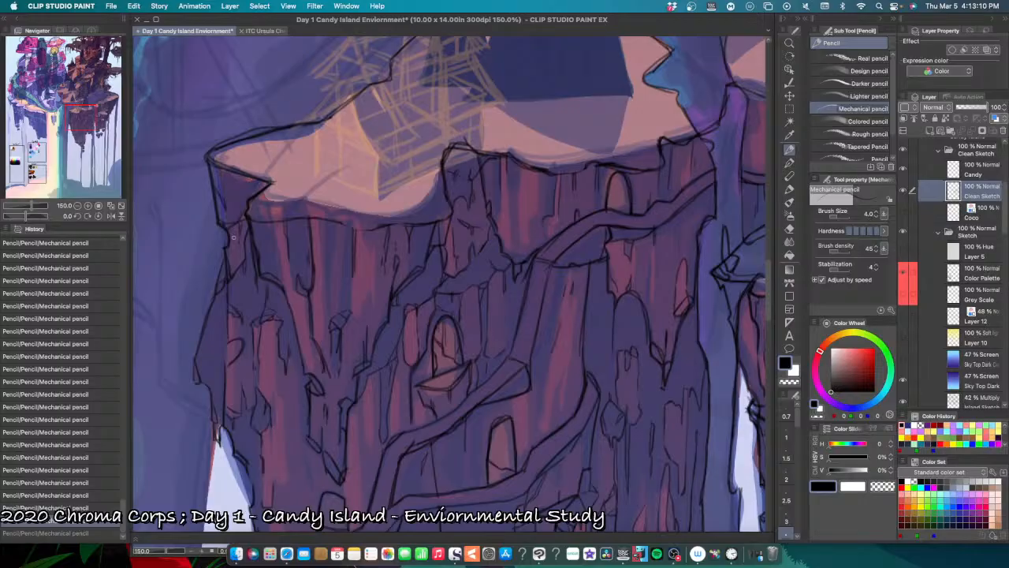
# Step: Reinforce the edge of the tapering rock below the pink ledge and add a fine crack, undoing and redoing strokes
pyautogui.moveTo(275, 283); pyautogui.dragTo(283, 286)
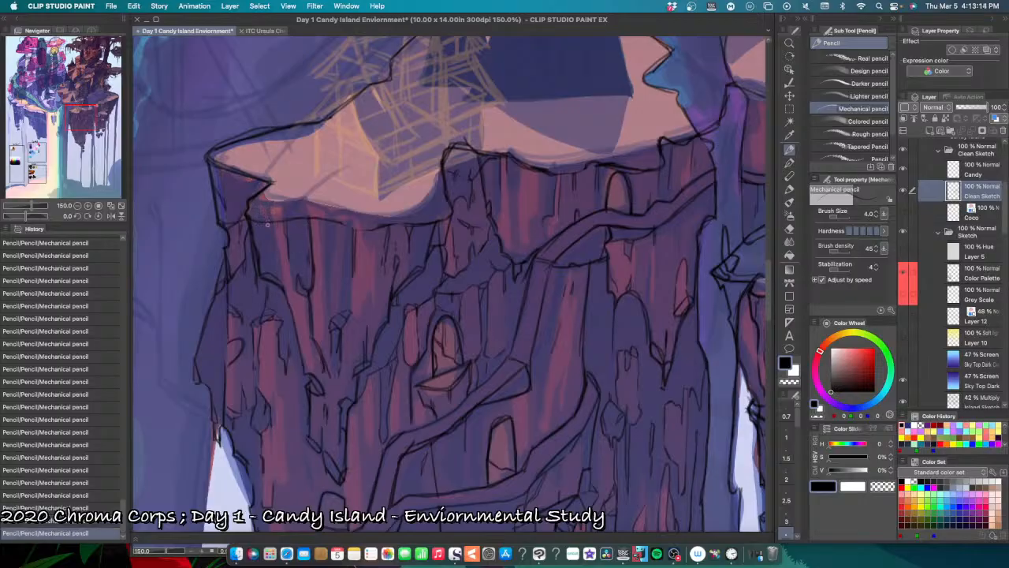
pyautogui.press('super+z')
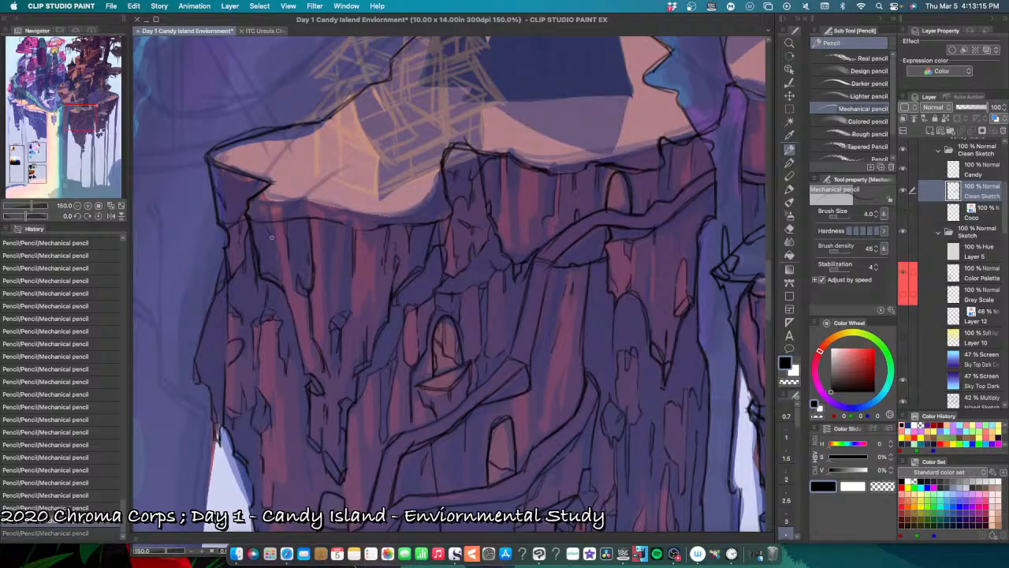
pyautogui.moveTo(274, 242); pyautogui.dragTo(278, 264)
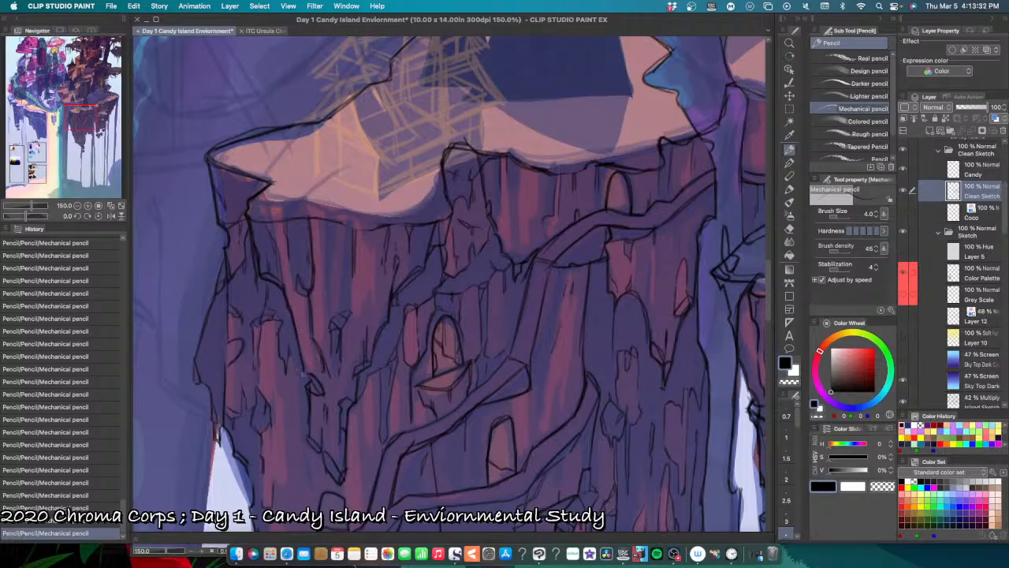
pyautogui.moveTo(294, 337); pyautogui.dragTo(304, 374)
pyautogui.press('super+z')
pyautogui.press('super+z')
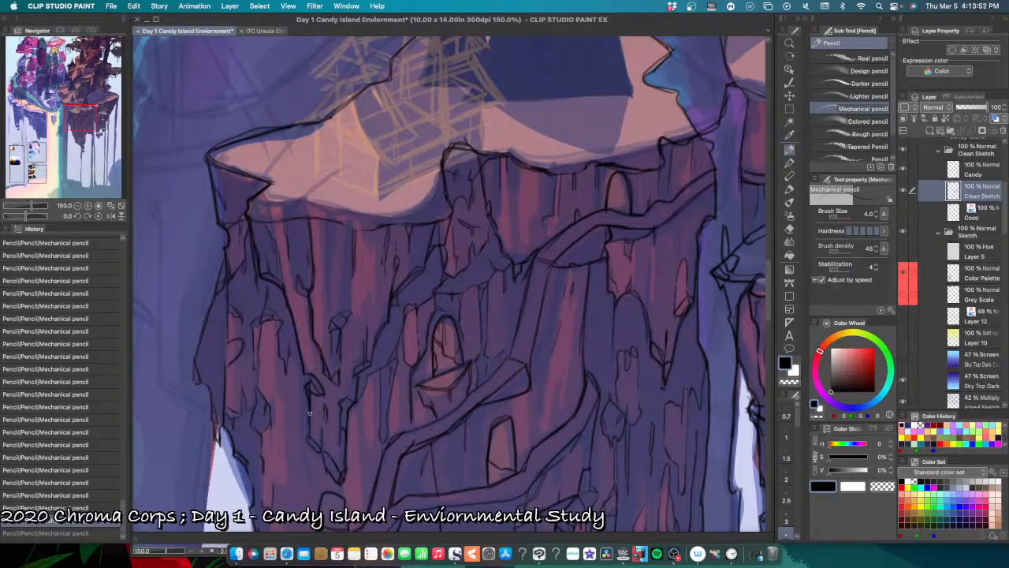
pyautogui.press('super+y')
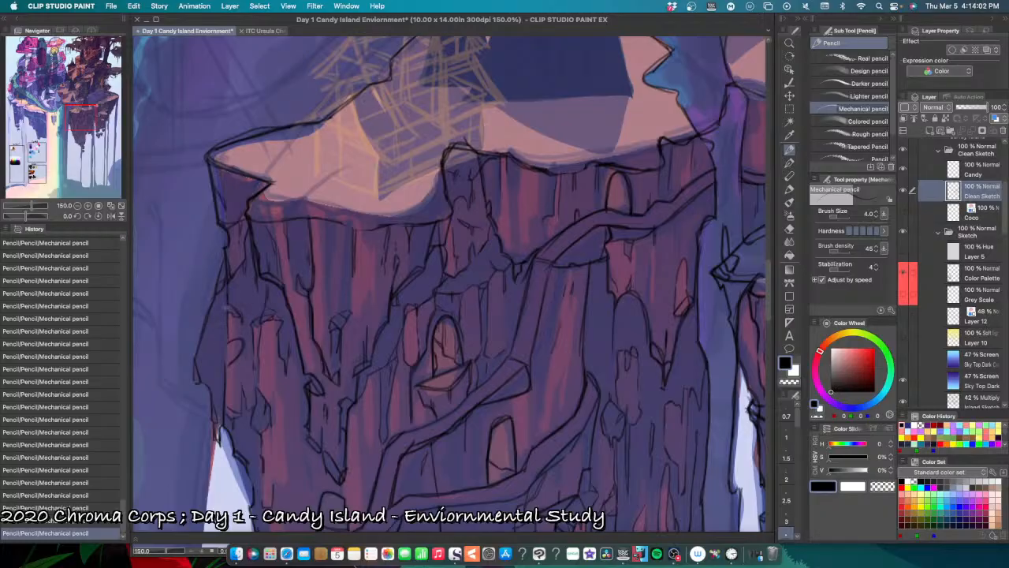
# Step: Strengthen the inner rock edge and small chip along the cliff's far left side, undoing and redoing strokes
pyautogui.moveTo(227, 309); pyautogui.dragTo(228, 344)
pyautogui.press('super+z')
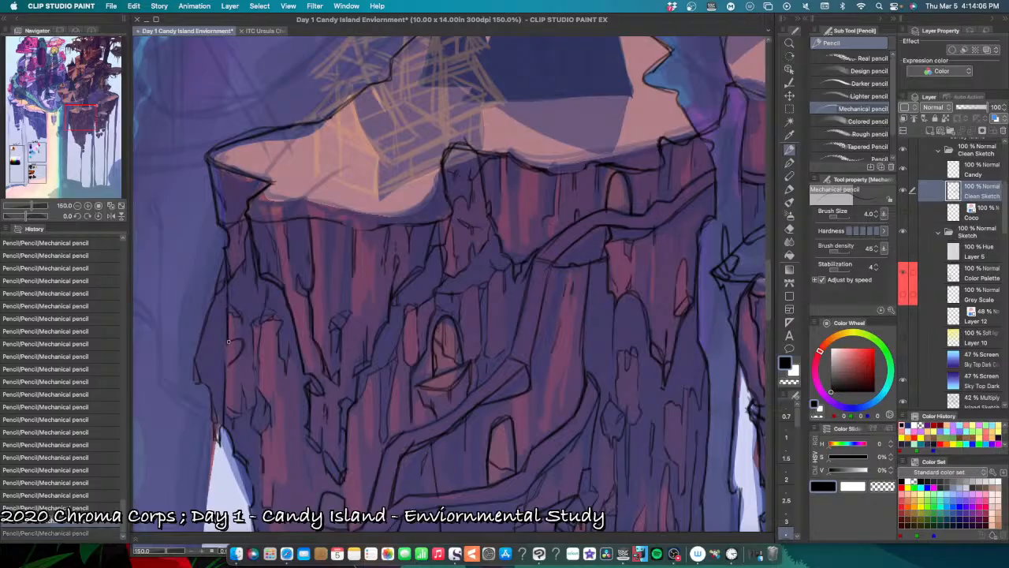
pyautogui.press('super+shift+z')
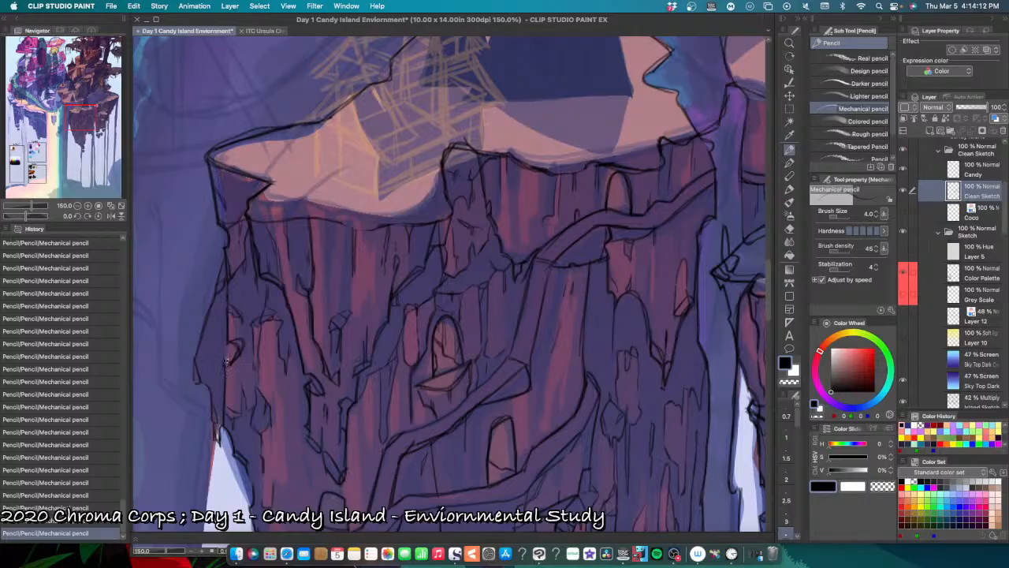
pyautogui.press('super+z')
pyautogui.moveTo(229, 360); pyautogui.dragTo(227, 365)
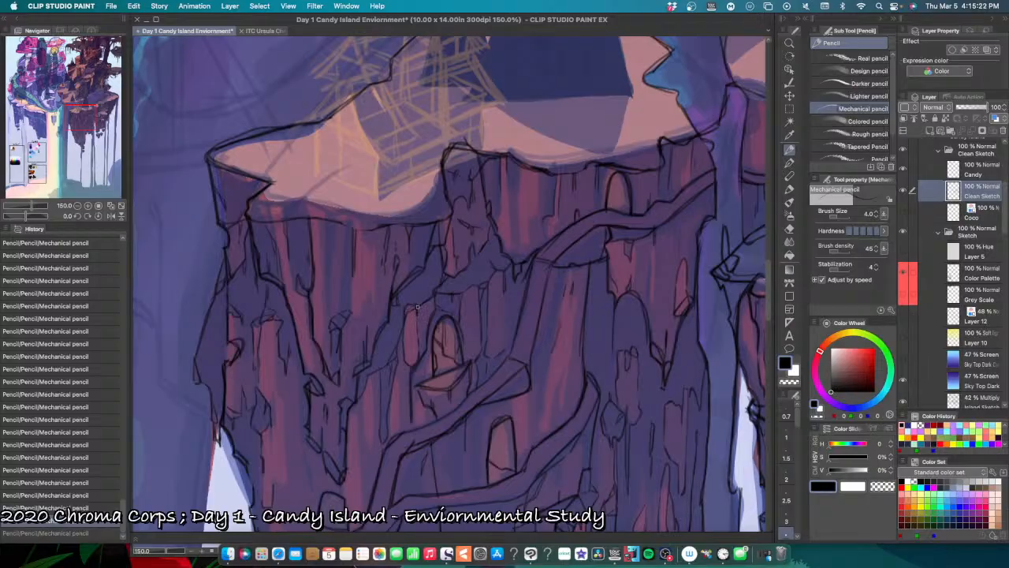
# Step: Add short cracks to the rock on both sides of the upper arched doorway, undoing and redoing a stroke
pyautogui.moveTo(410, 309); pyautogui.dragTo(410, 313)
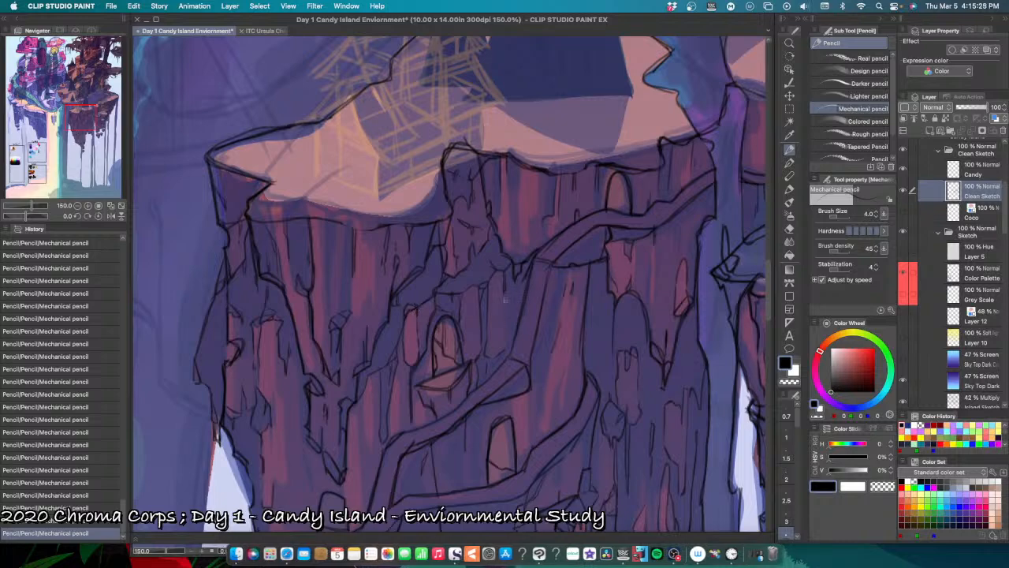
pyautogui.press('super+z')
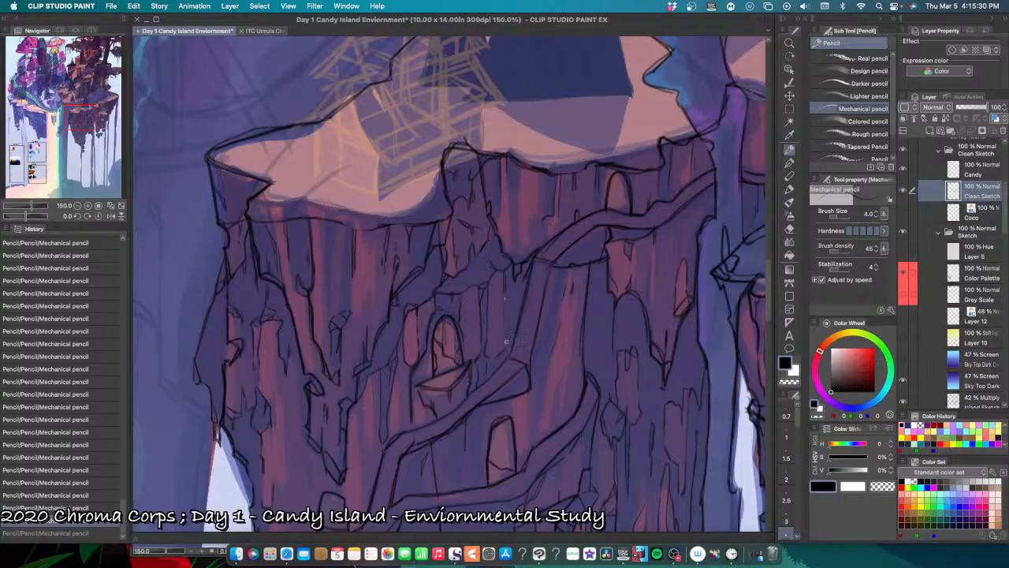
pyautogui.press('super+y')
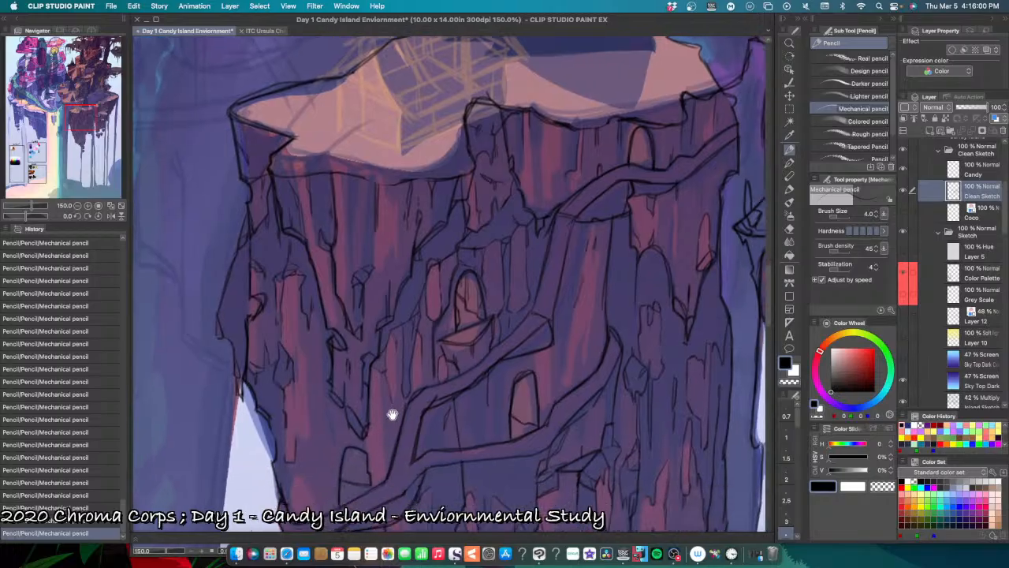
# Step: Line the edges of the vertical rock facets left of the small lower doorway, down to the winding ledge, undoing misplaced strokes
pyautogui.scroll(-3, 367, 461)
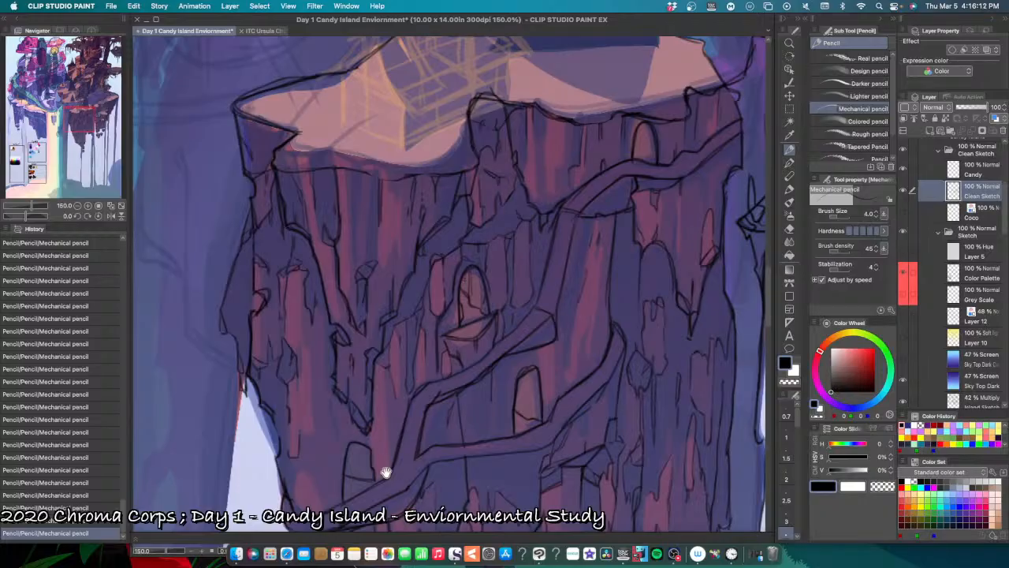
pyautogui.scroll(-5, 383, 473)
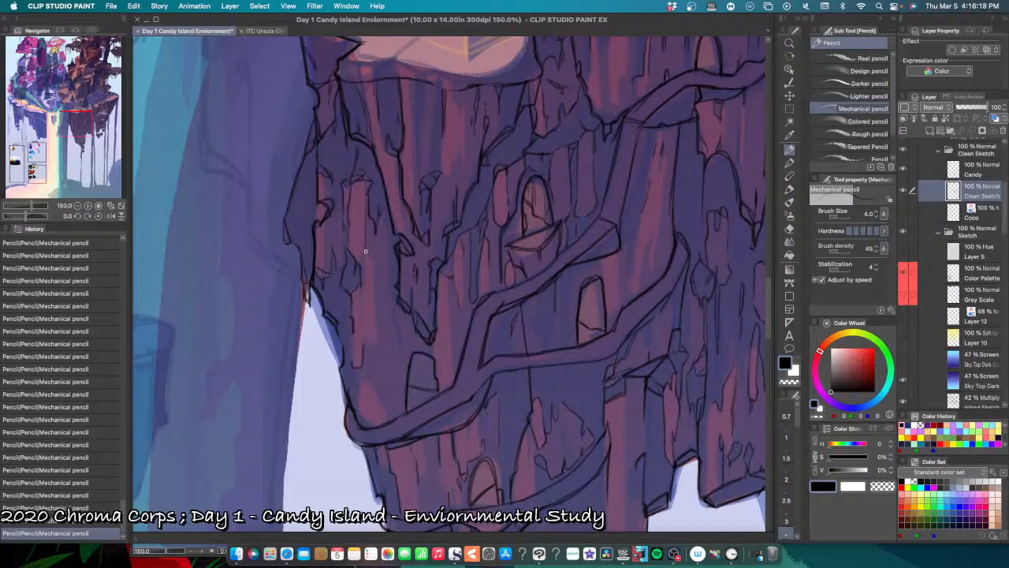
pyautogui.moveTo(374, 268); pyautogui.dragTo(373, 345)
pyautogui.press('super+z')
pyautogui.moveTo(352, 358); pyautogui.dragTo(353, 375)
pyautogui.press('super+z')
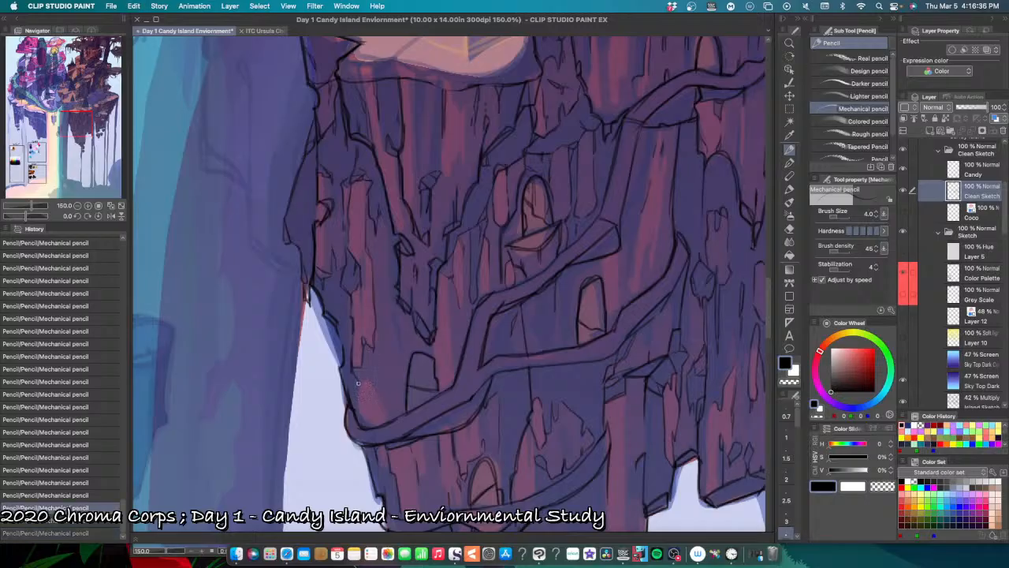
pyautogui.moveTo(355, 369); pyautogui.dragTo(358, 384)
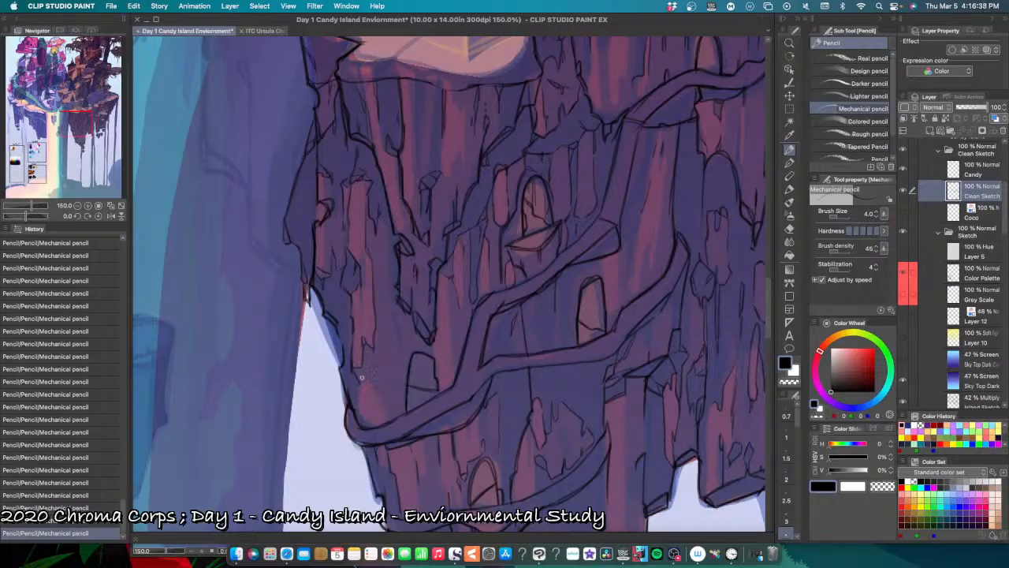
pyautogui.press('super+z')
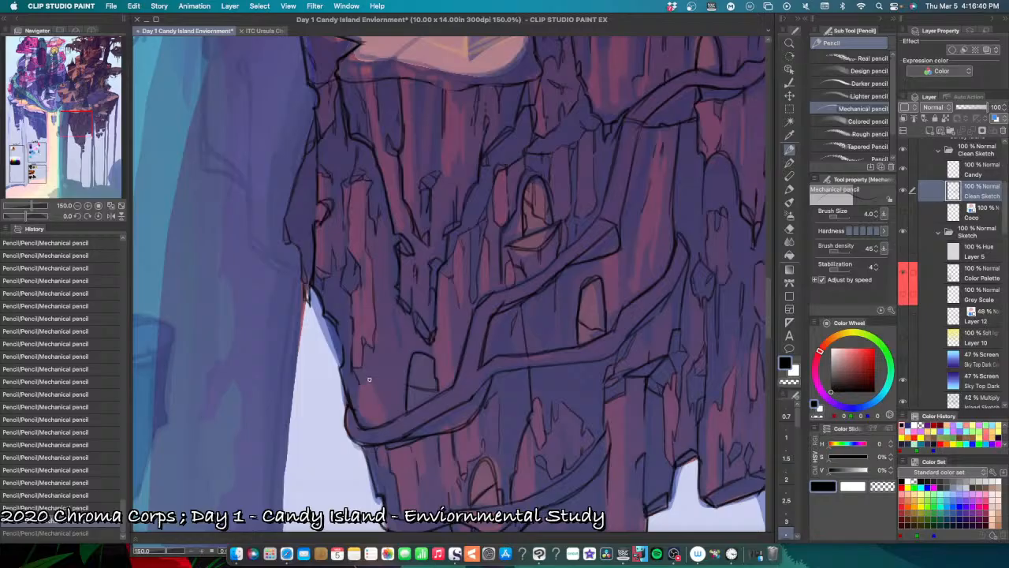
pyautogui.moveTo(362, 382); pyautogui.dragTo(362, 413)
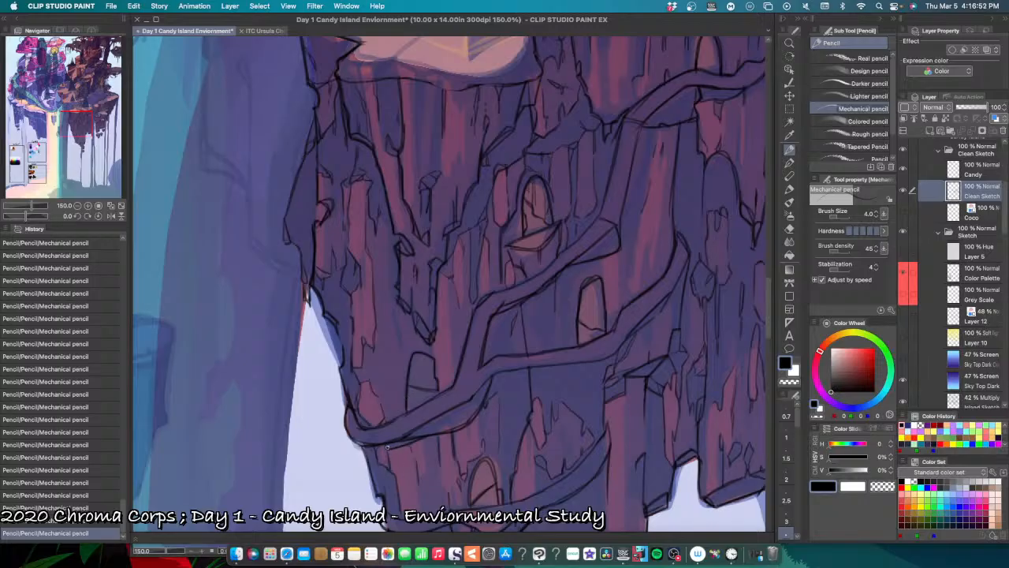
# Step: Draw a short rock edge just beneath the left end of the winding ledge, undoing misplaced strokes
pyautogui.press('super+z')
pyautogui.moveTo(383, 445); pyautogui.dragTo(385, 451)
pyautogui.press('super+z')
pyautogui.press('super+z')
pyautogui.moveTo(385, 446); pyautogui.dragTo(387, 461)
pyautogui.press('super+z')
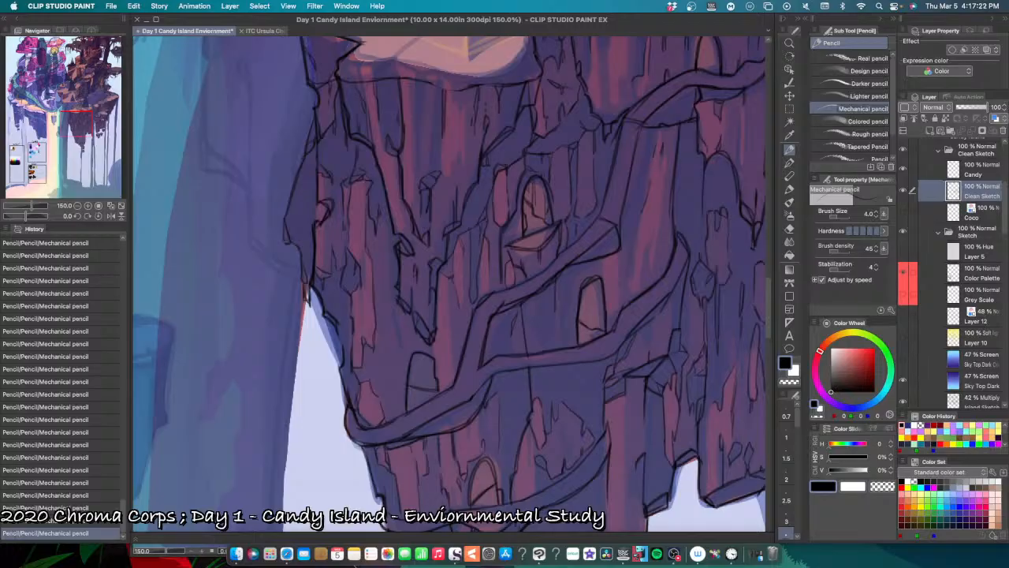
pyautogui.press('super+z')
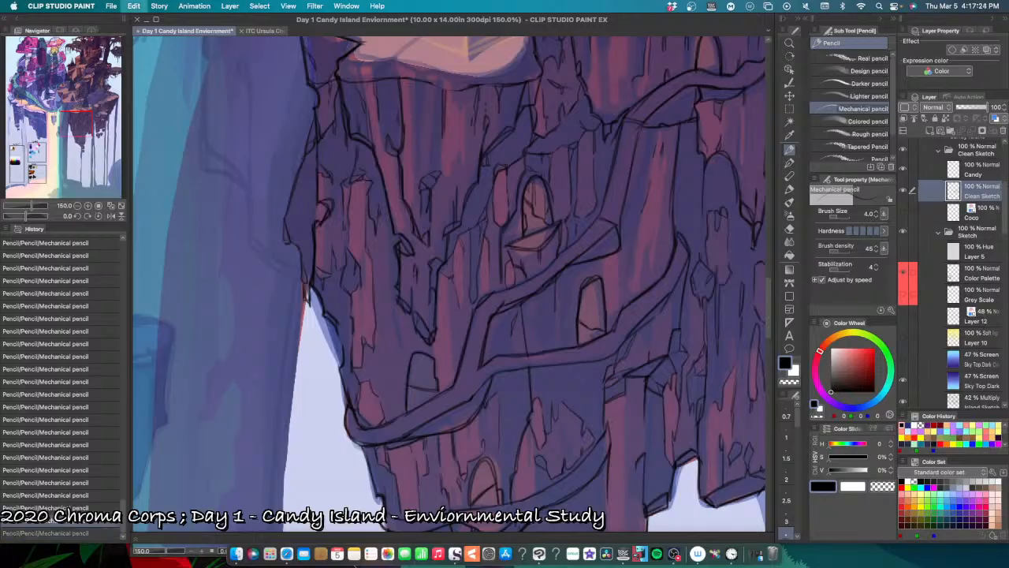
pyautogui.press('super+y')
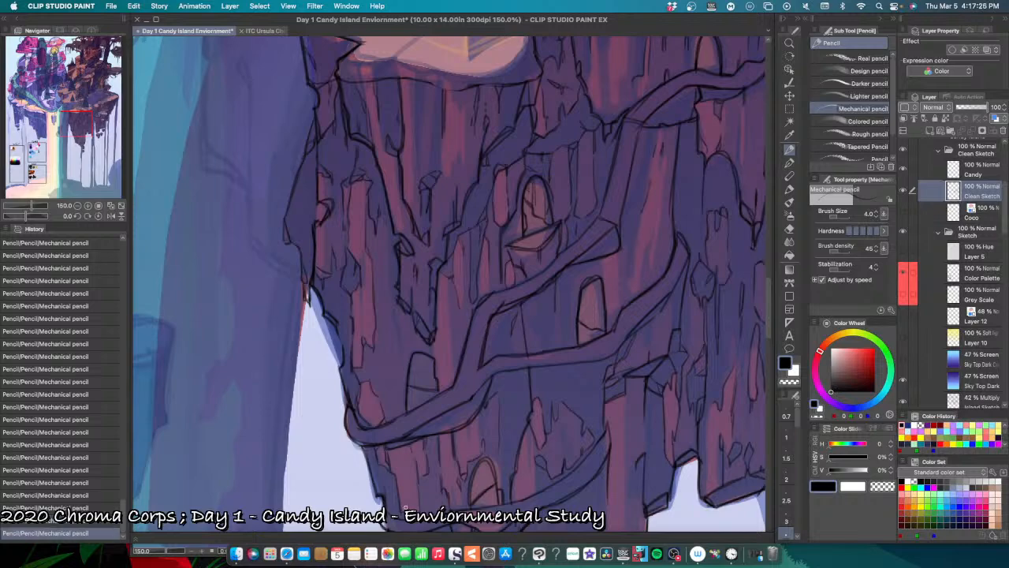
pyautogui.press('super+z')
pyautogui.press('super+y')
# Step: Draw a short rock edge just beneath the bend where the winding ledge turns down toward the cliff's left side
pyautogui.moveTo(513, 487)
pyautogui.mouseDown()
pyautogui.moveTo(500, 466)
pyautogui.moveTo(342, 402)
pyautogui.mouseUp()
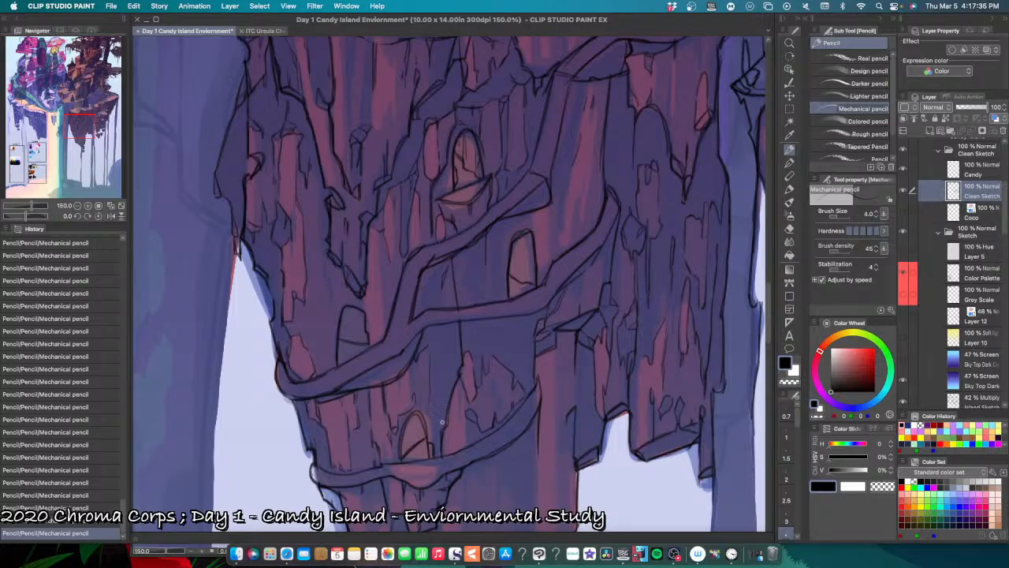
pyautogui.scroll(-1, 461, 444)
pyautogui.scroll(-1, 492, 446)
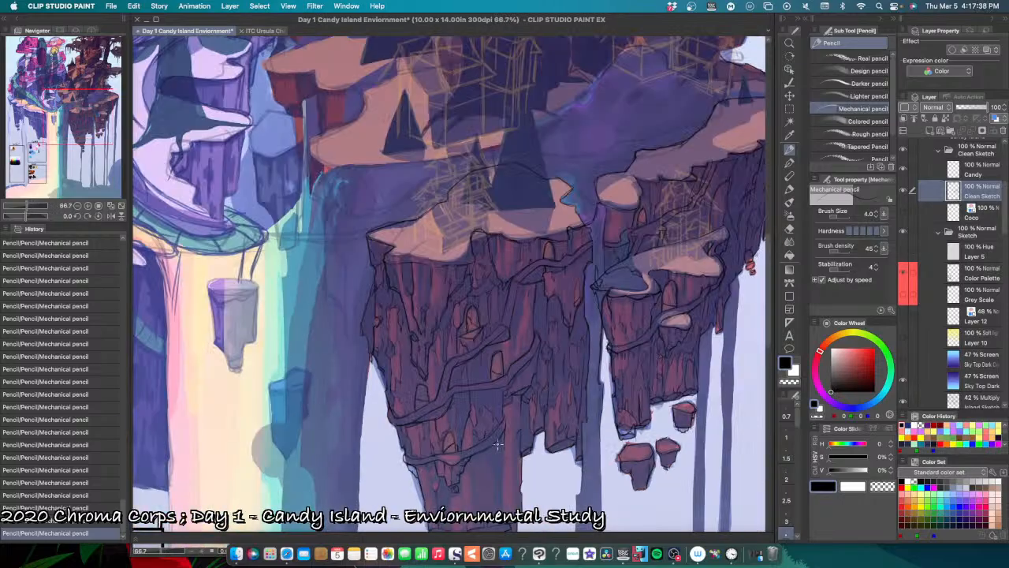
pyautogui.moveTo(528, 428); pyautogui.dragTo(453, 458)
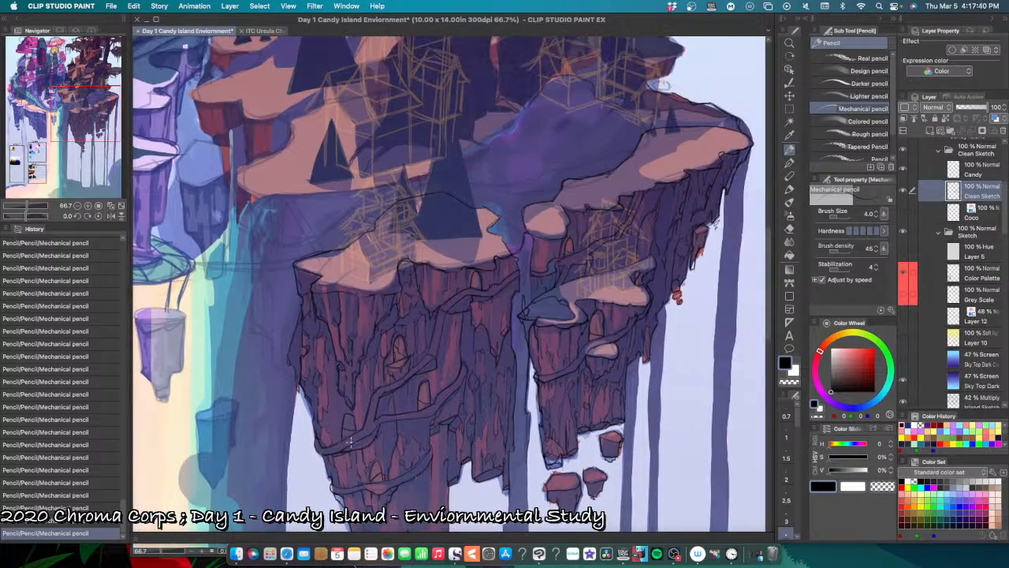
pyautogui.scroll(2, 374, 434)
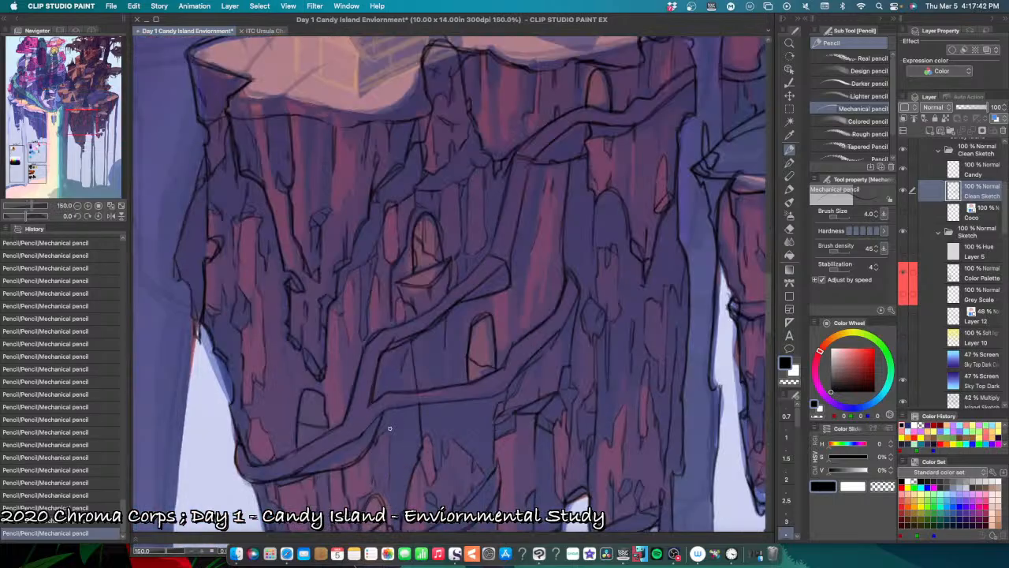
pyautogui.moveTo(385, 413); pyautogui.dragTo(381, 434)
# Step: Clean up the rough lines along the winding ledge's lower left stretch and its underside with the Hard eraser
pyautogui.press('e')
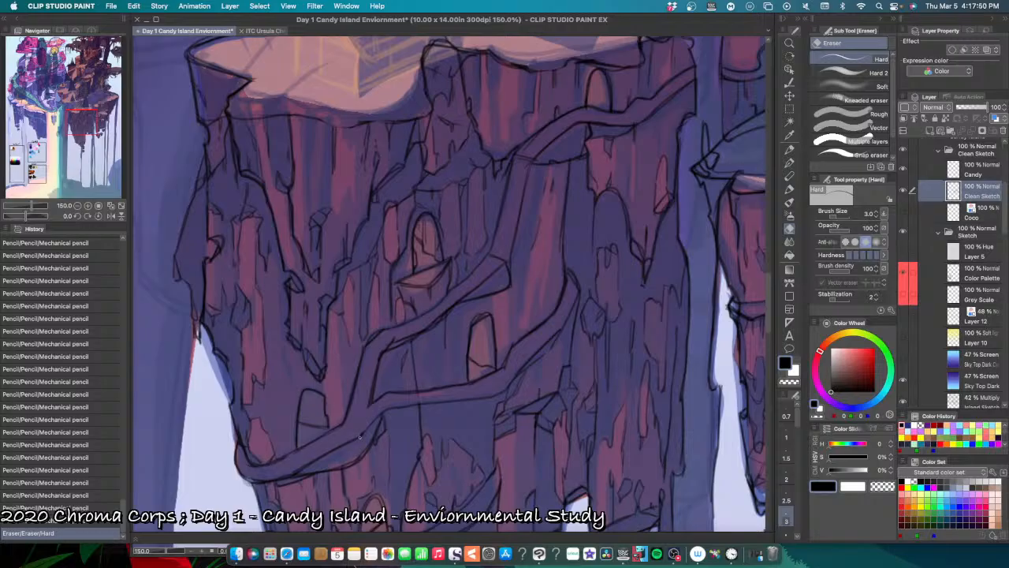
pyautogui.moveTo(363, 437); pyautogui.dragTo(335, 450)
pyautogui.moveTo(348, 442); pyautogui.dragTo(290, 471)
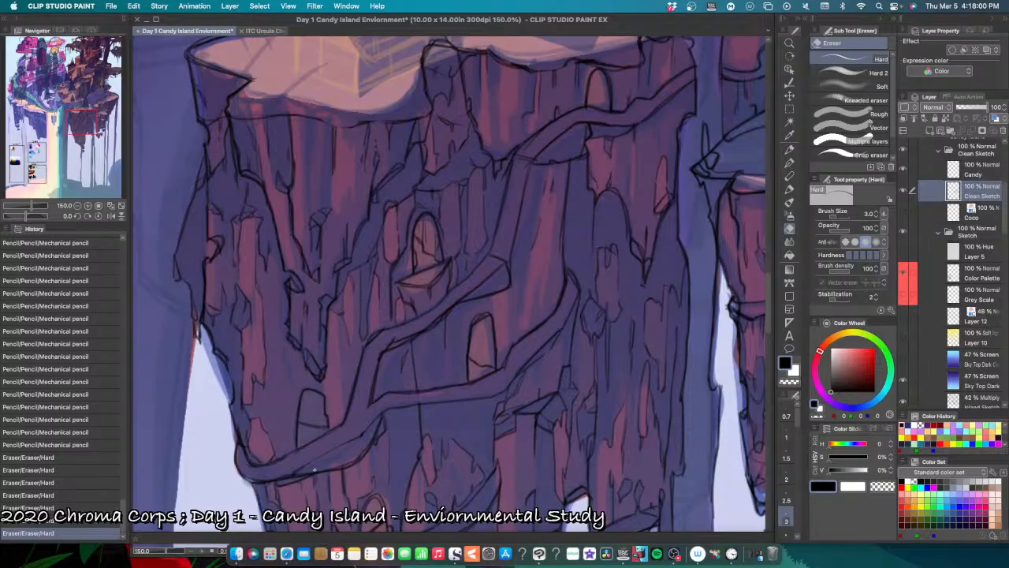
pyautogui.moveTo(314, 471); pyautogui.dragTo(354, 448)
pyautogui.moveTo(304, 474); pyautogui.dragTo(363, 453)
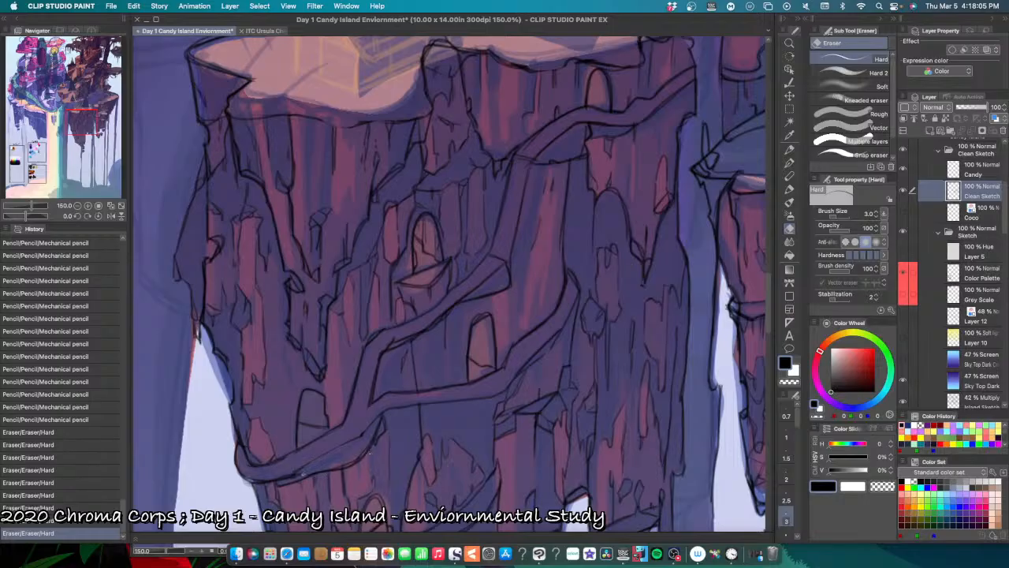
pyautogui.moveTo(305, 471)
pyautogui.mouseDown()
pyautogui.moveTo(290, 476)
pyautogui.moveTo(350, 452)
pyautogui.mouseUp()
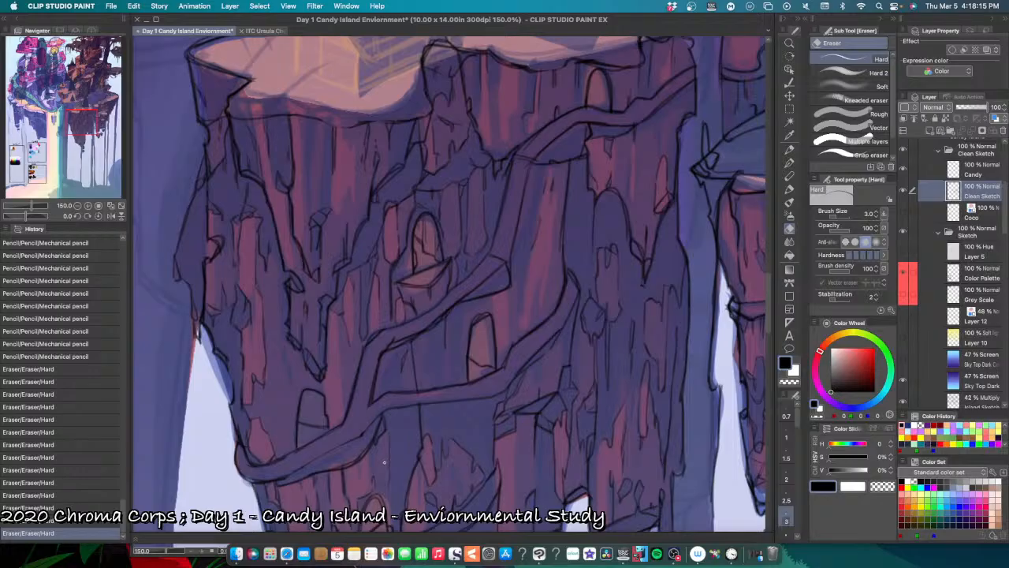
# Step: Add short Mechanical pencil cracks to the rock between the two ledges, left of the lowest arched doorway, undoing a misplaced stroke
pyautogui.press('p')
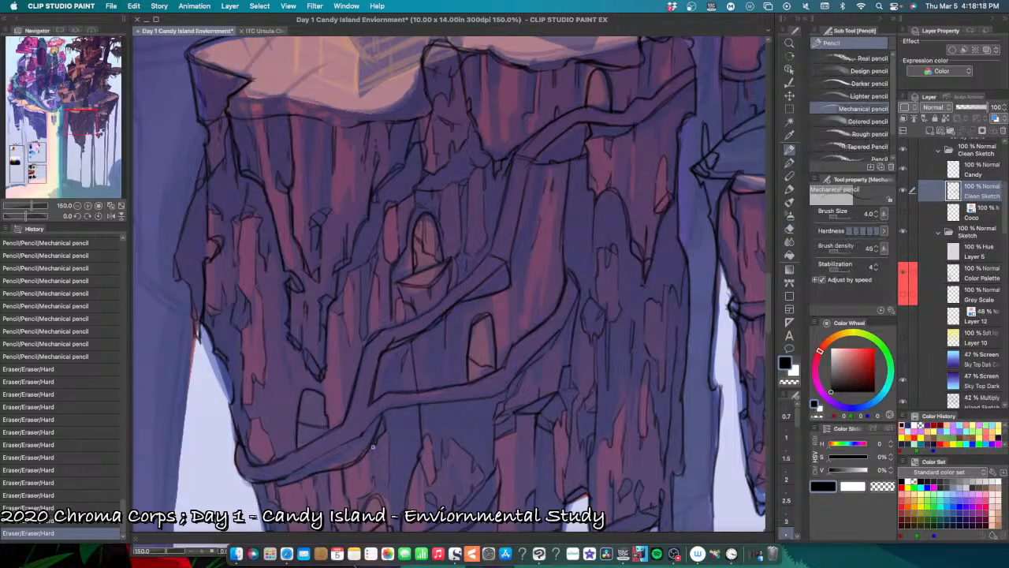
pyautogui.moveTo(373, 447)
pyautogui.mouseDown()
pyautogui.moveTo(369, 455)
pyautogui.moveTo(371, 447)
pyautogui.mouseUp()
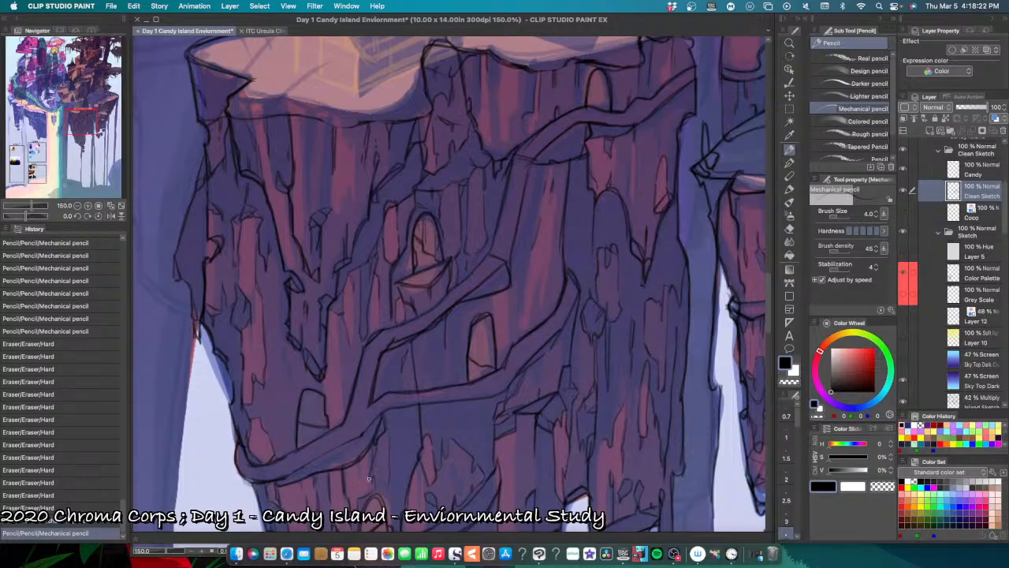
pyautogui.moveTo(369, 478)
pyautogui.mouseDown()
pyautogui.moveTo(367, 491)
pyautogui.moveTo(426, 417)
pyautogui.mouseUp()
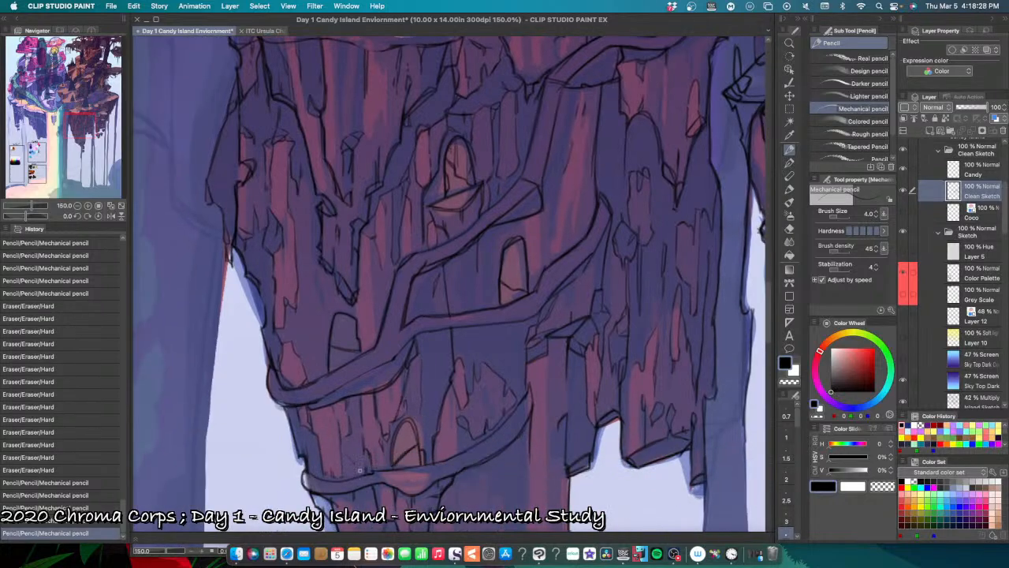
pyautogui.moveTo(360, 471)
pyautogui.mouseDown()
pyautogui.moveTo(342, 473)
pyautogui.moveTo(361, 475)
pyautogui.moveTo(358, 458)
pyautogui.mouseUp()
pyautogui.press('super+z')
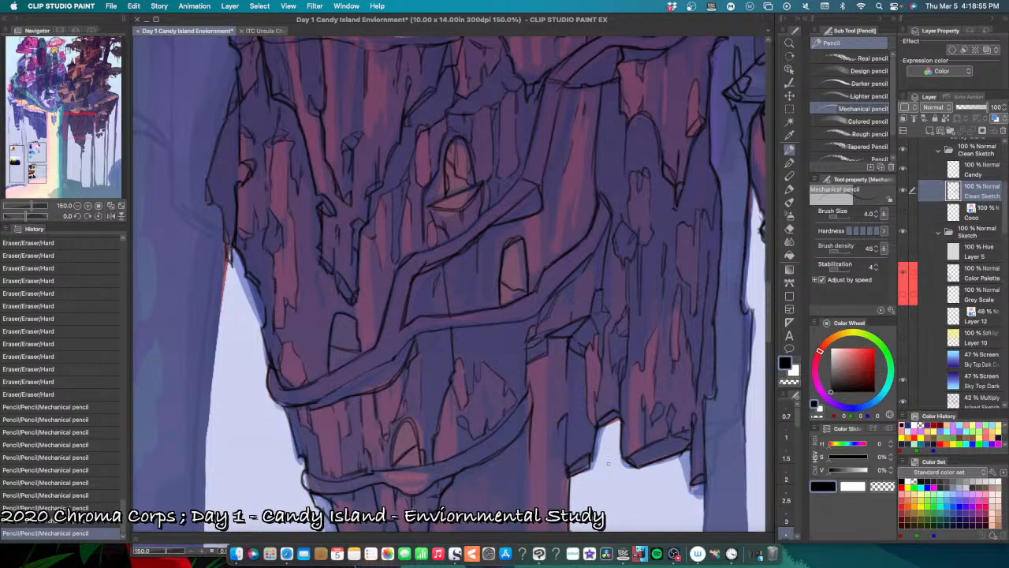
# Step: Add short chips and edge strokes along the right side of the tall square column, down to its broken base
pyautogui.moveTo(608, 463); pyautogui.dragTo(458, 434)
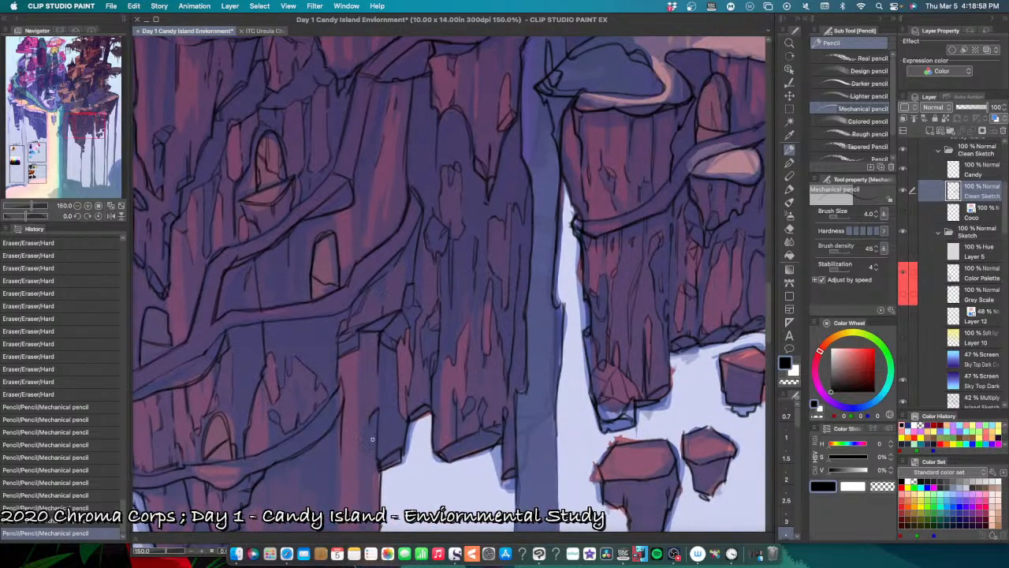
pyautogui.moveTo(370, 426); pyautogui.dragTo(377, 431)
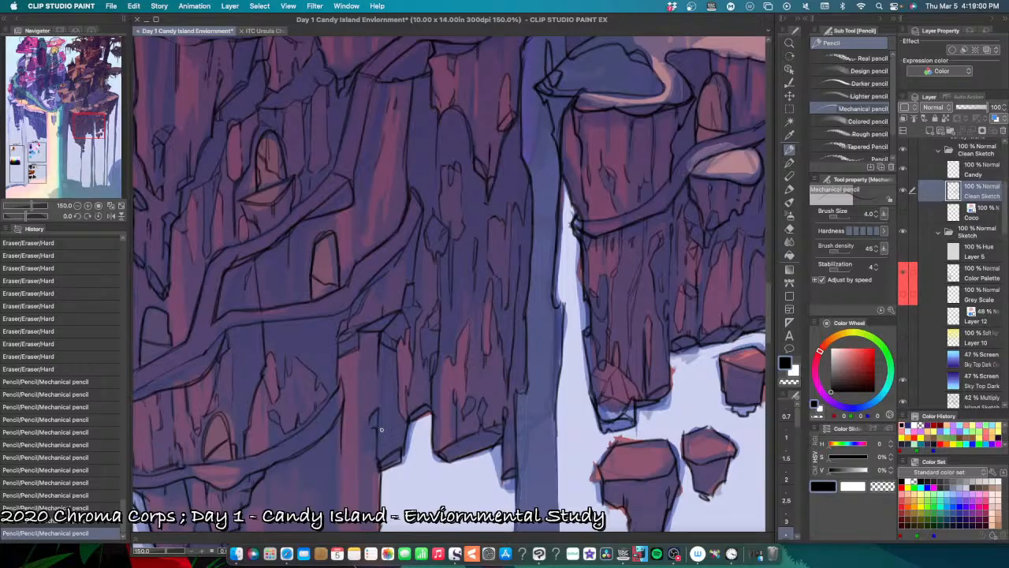
pyautogui.moveTo(382, 387); pyautogui.dragTo(381, 391)
pyautogui.moveTo(486, 462); pyautogui.dragTo(541, 424)
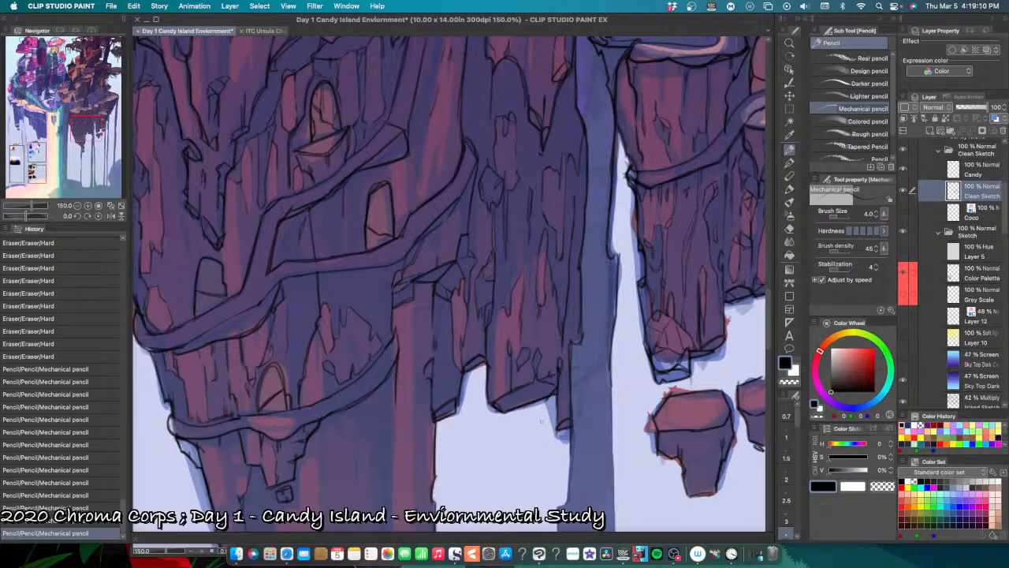
pyautogui.moveTo(462, 421); pyautogui.dragTo(482, 355)
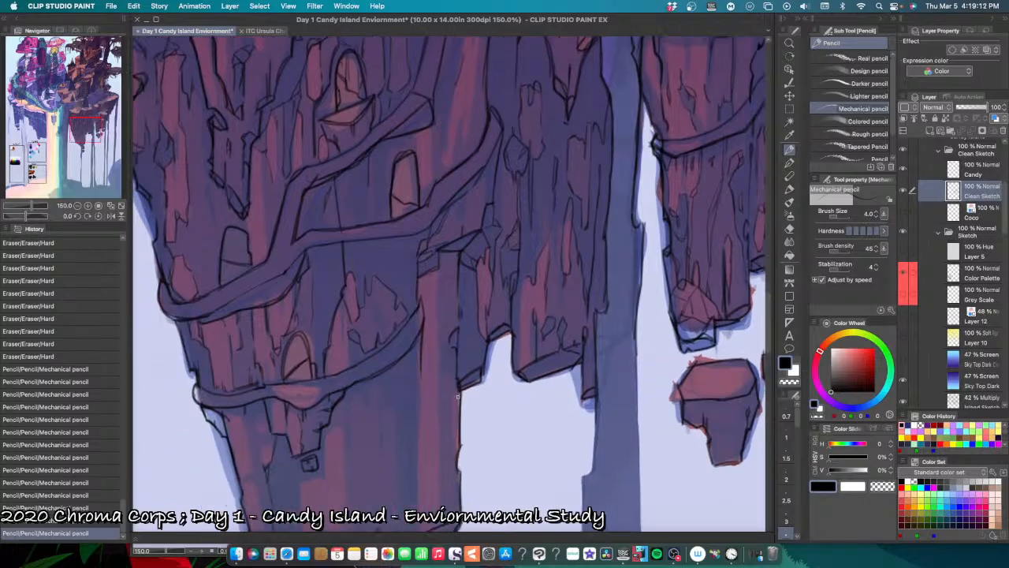
pyautogui.moveTo(462, 391)
pyautogui.mouseDown()
pyautogui.moveTo(449, 402)
pyautogui.moveTo(459, 455)
pyautogui.moveTo(504, 396)
pyautogui.mouseUp()
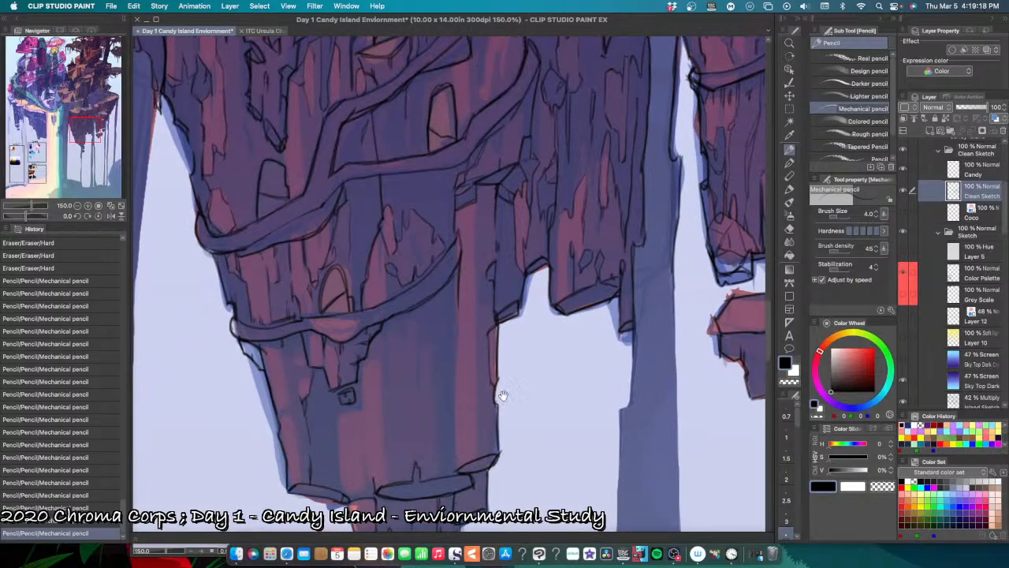
pyautogui.moveTo(456, 471); pyautogui.dragTo(444, 478)
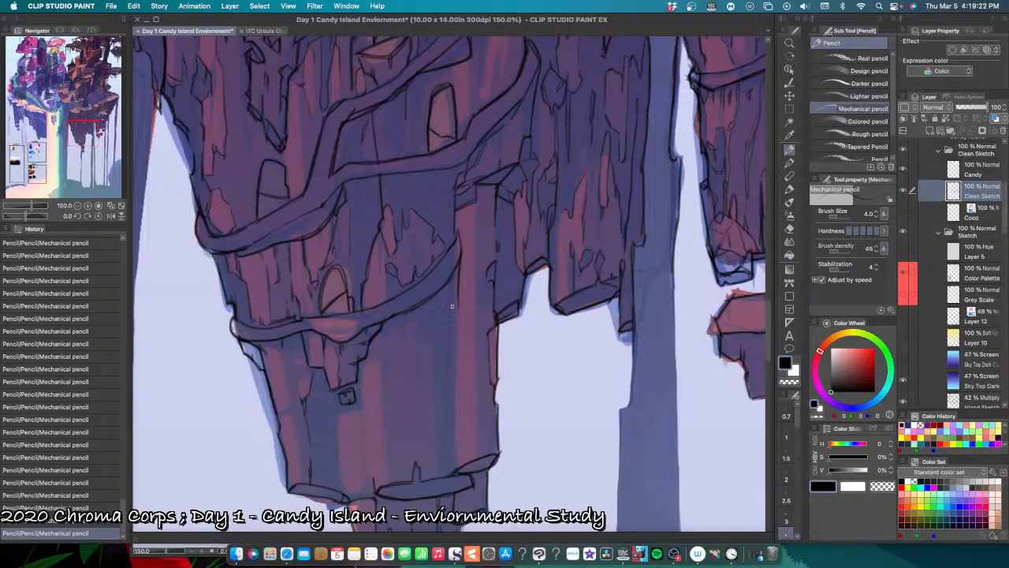
# Step: Draw a long vertical facet line beside the tall column below the lowest ledge, undoing the surplus strokes
pyautogui.moveTo(452, 313); pyautogui.dragTo(451, 372)
pyautogui.moveTo(453, 324); pyautogui.dragTo(445, 362)
pyautogui.moveTo(453, 325); pyautogui.dragTo(454, 371)
pyautogui.press('super+z')
pyautogui.press('super+z')
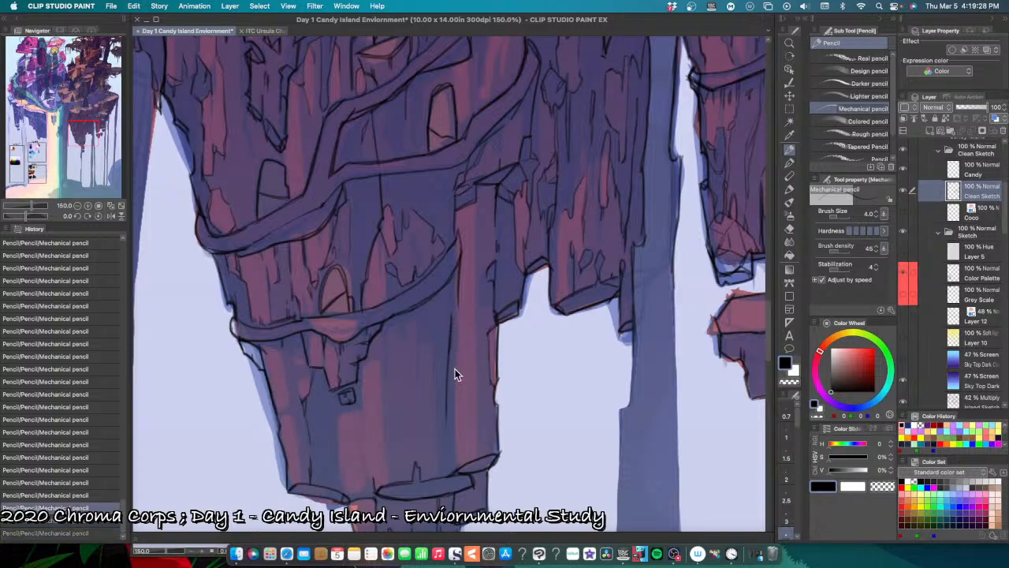
pyautogui.press('super+z')
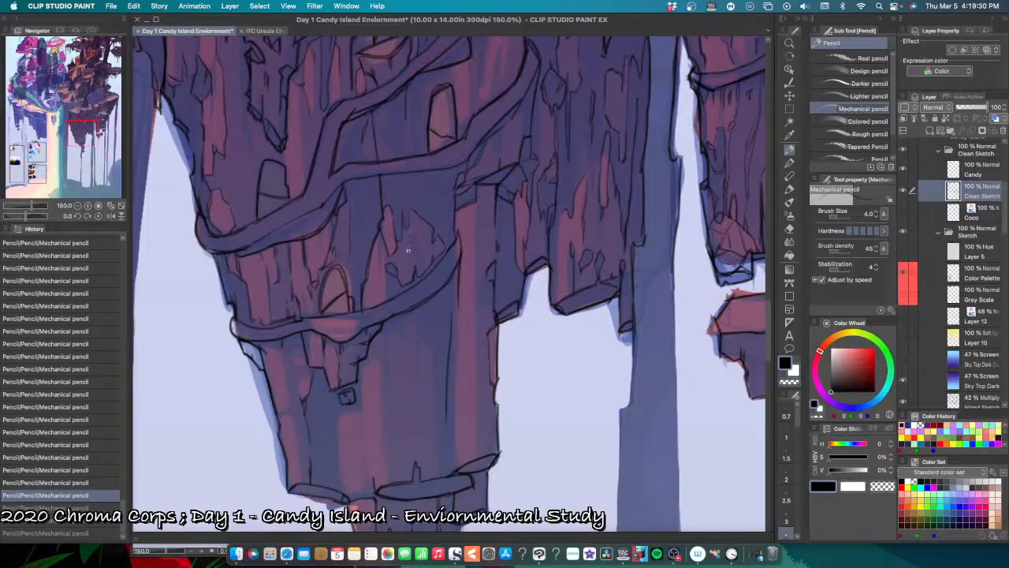
# Step: Add small chips above the lowest ledge and thin cracks hanging beneath its middle, undoing misplaced strokes
pyautogui.moveTo(396, 294)
pyautogui.mouseDown()
pyautogui.moveTo(401, 282)
pyautogui.moveTo(400, 295)
pyautogui.moveTo(419, 283)
pyautogui.mouseUp()
pyautogui.press('super+z')
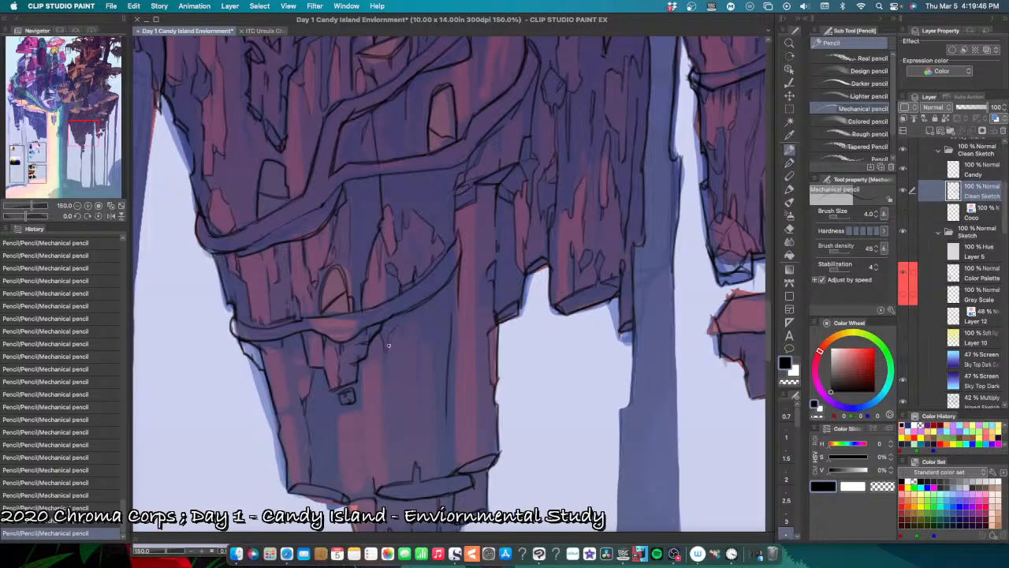
pyautogui.moveTo(394, 326); pyautogui.dragTo(404, 342)
pyautogui.press('super+z')
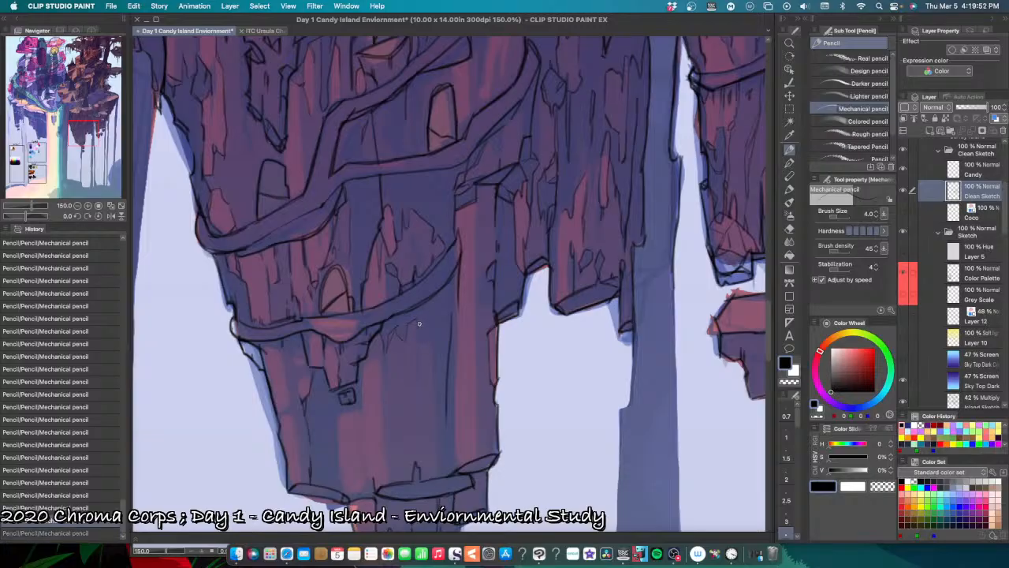
pyautogui.press('super+z')
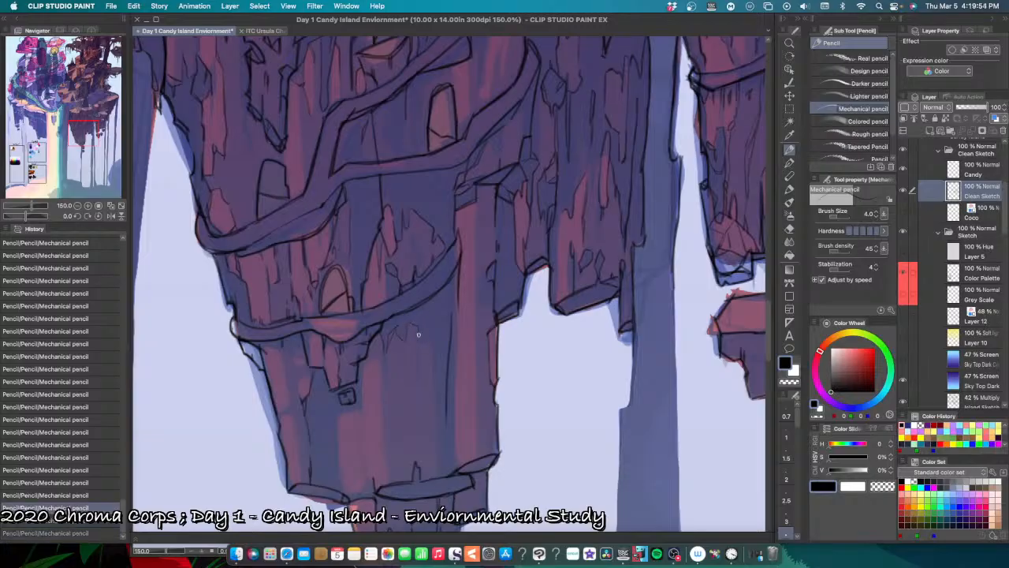
pyautogui.moveTo(410, 323)
pyautogui.mouseDown()
pyautogui.moveTo(387, 358)
pyautogui.moveTo(382, 352)
pyautogui.moveTo(387, 388)
pyautogui.mouseUp()
pyautogui.press('super+z')
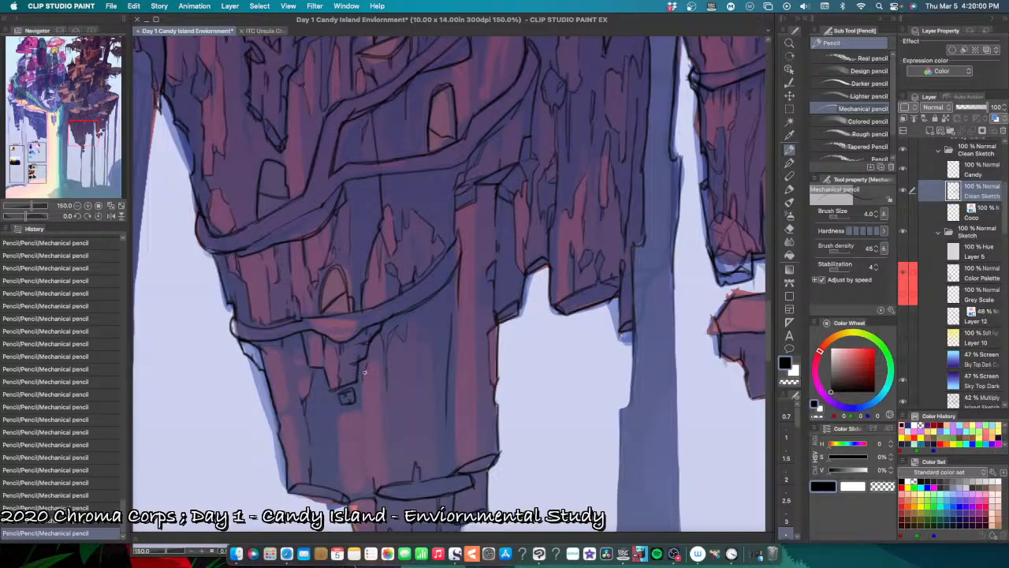
# Step: Add a short rock crack beneath the left part of the lowest ledge
pyautogui.moveTo(299, 332); pyautogui.dragTo(305, 354)
pyautogui.press('super+minus')
pyautogui.press('super+minus')
pyautogui.press('super+plus')
pyautogui.press('super+plus')
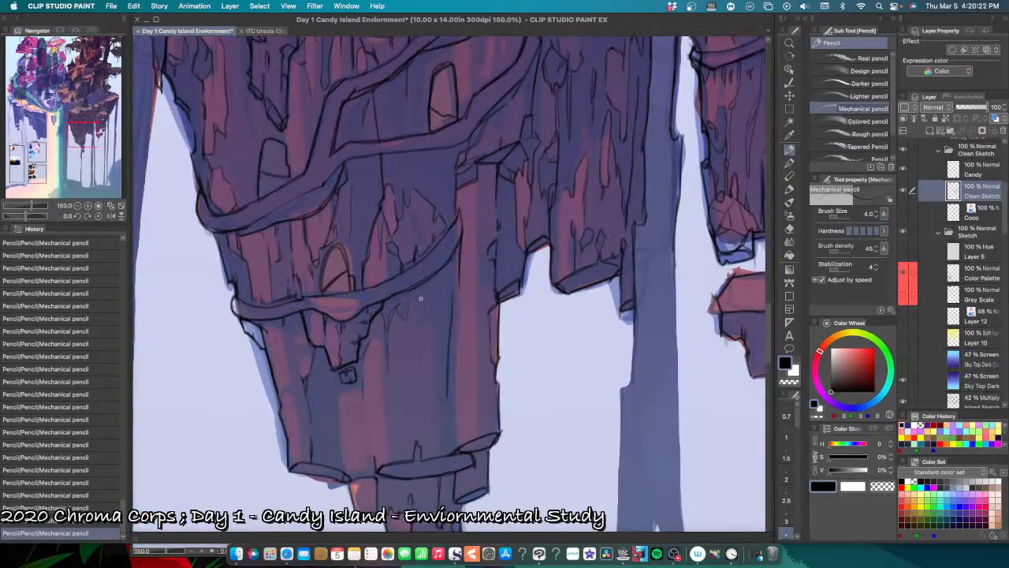
# Step: Outline the jagged pink rock slab below the lowest doorway's hanging rock, down to the cliff's base, undoing misplaced strokes
pyautogui.moveTo(378, 357); pyautogui.dragTo(381, 369)
pyautogui.press('super+z')
pyautogui.moveTo(342, 396); pyautogui.dragTo(363, 392)
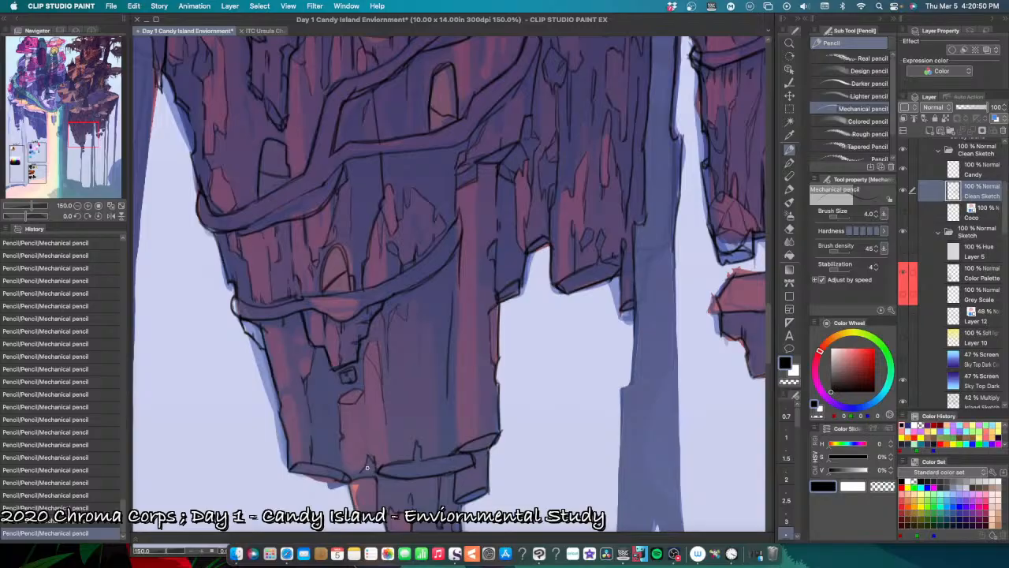
pyautogui.moveTo(368, 468); pyautogui.dragTo(377, 471)
pyautogui.press('super+z')
pyautogui.press('super+z')
pyautogui.moveTo(388, 454); pyautogui.dragTo(389, 459)
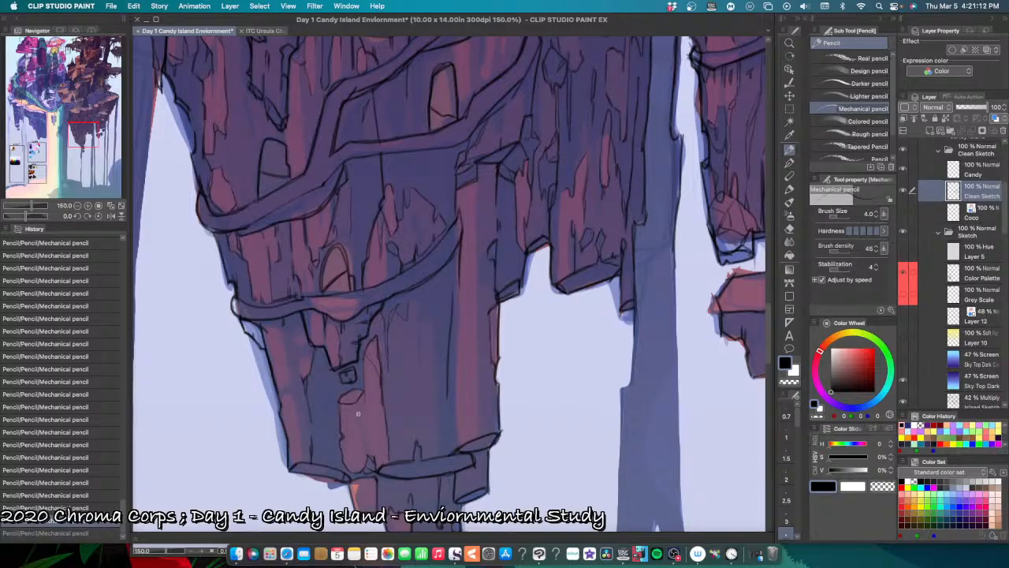
pyautogui.moveTo(351, 407); pyautogui.dragTo(352, 426)
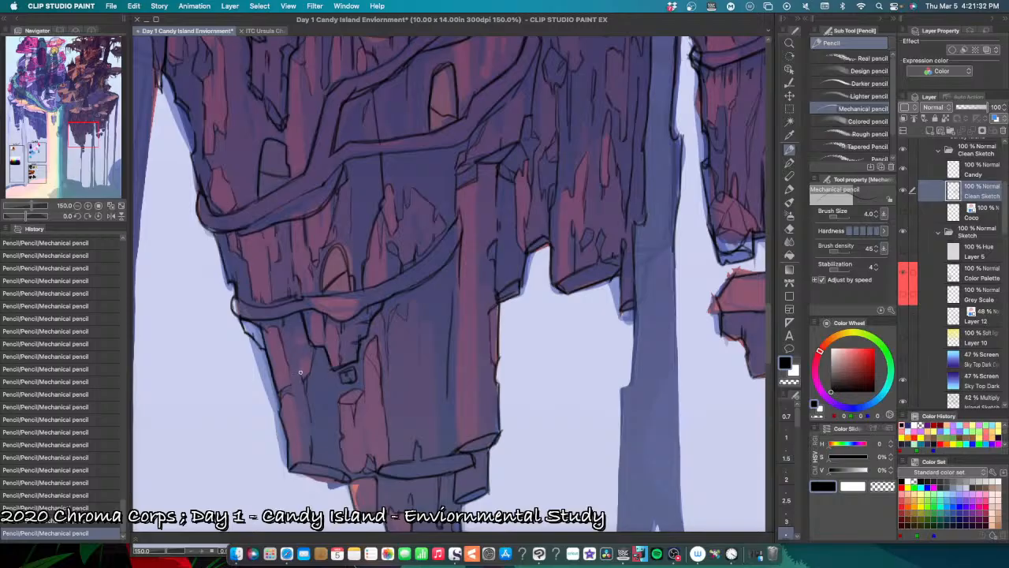
# Step: Line the rock facets and cracks along the lower cliff's left side beneath the lowest ledge, undoing and redoing strokes
pyautogui.moveTo(291, 366); pyautogui.dragTo(290, 385)
pyautogui.moveTo(298, 328); pyautogui.dragTo(297, 350)
pyautogui.press('super+z')
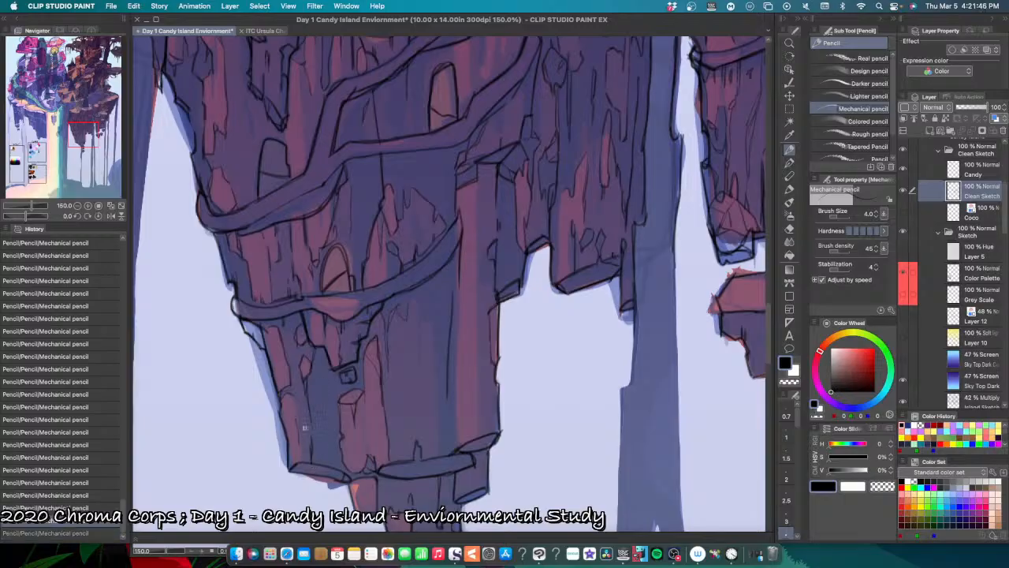
pyautogui.press('super+z')
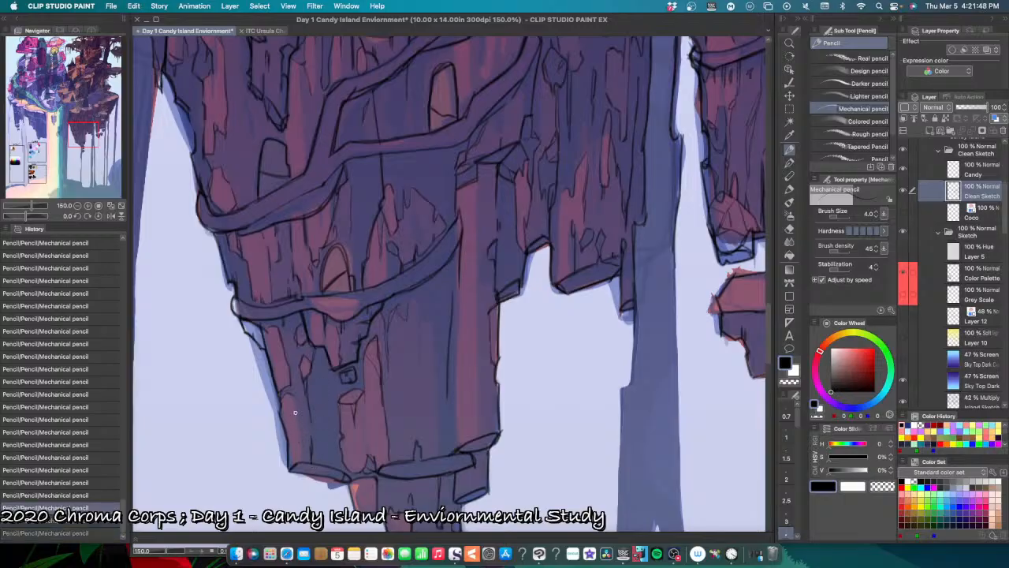
pyautogui.press('super+y')
pyautogui.press('super+y')
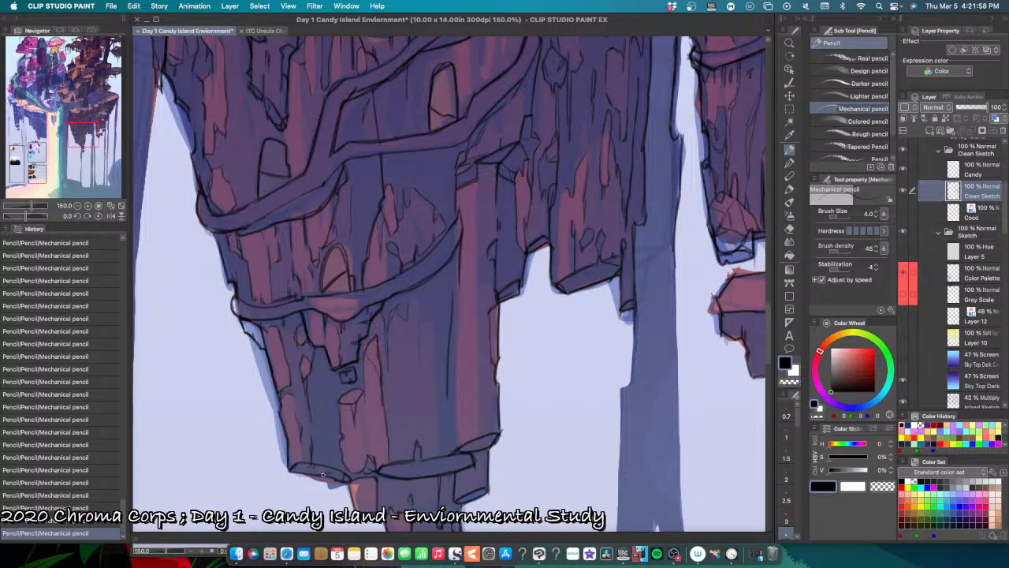
# Step: Refine the line work along the cliff's broken base and the small stump hanging beneath it, undoing misplaced strokes
pyautogui.press('super+z')
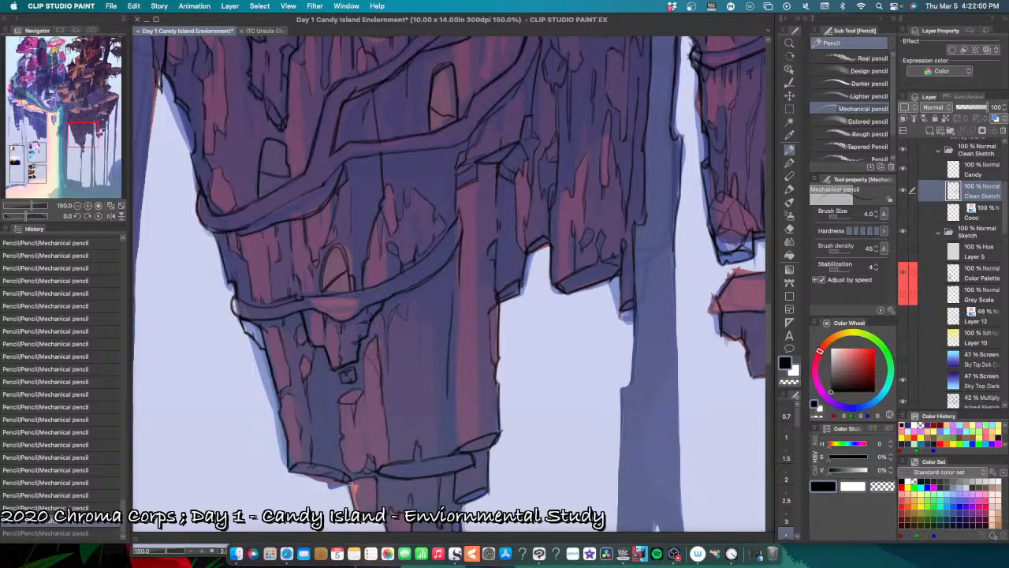
pyautogui.moveTo(359, 483)
pyautogui.mouseDown()
pyautogui.moveTo(409, 474)
pyautogui.moveTo(350, 481)
pyautogui.moveTo(384, 492)
pyautogui.mouseUp()
pyautogui.press('super+z')
pyautogui.press('super+z')
pyautogui.press('super+z')
pyautogui.press('super+z')
pyautogui.moveTo(484, 474); pyautogui.dragTo(480, 496)
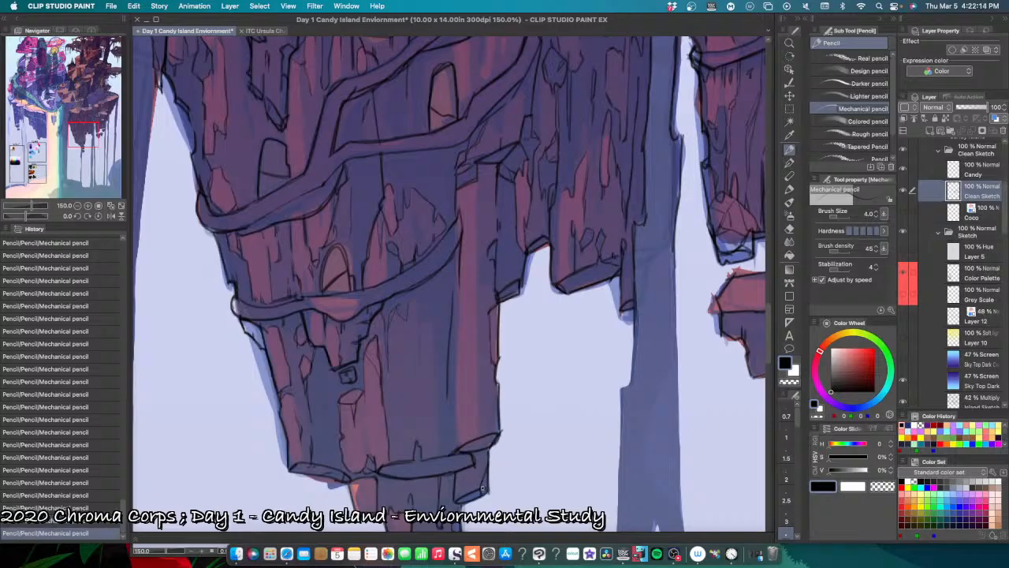
# Step: Undo the last stroke and redraw the left edge of the small stump hanging beneath the cliff's base
pyautogui.press('super+z')
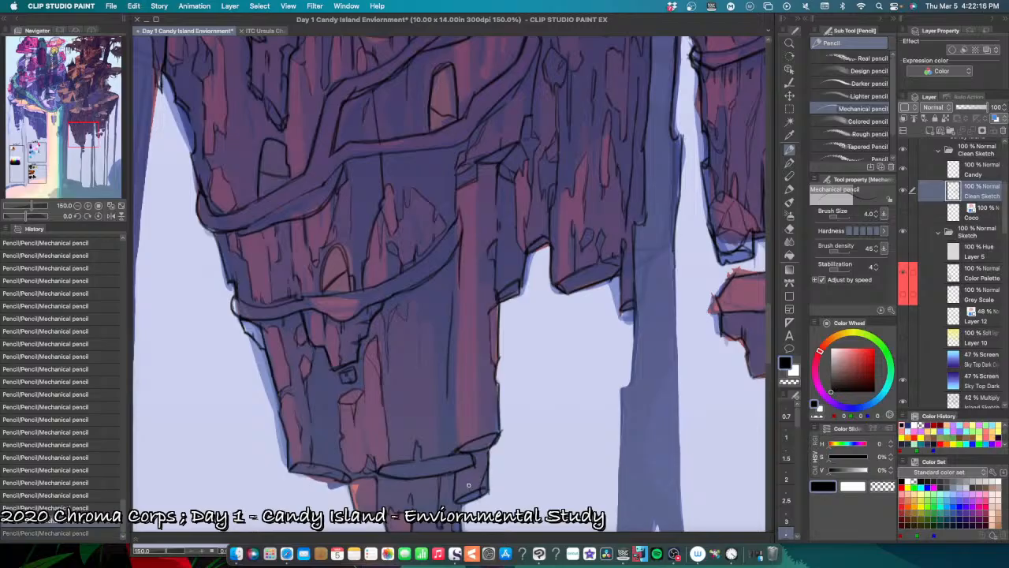
pyautogui.moveTo(458, 493); pyautogui.dragTo(456, 477)
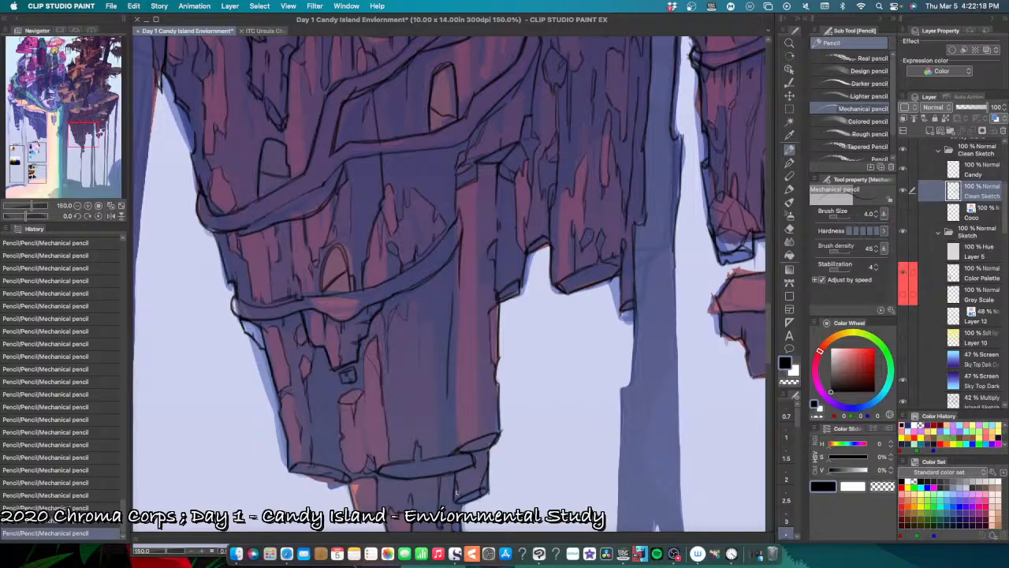
# Step: Draw crack lines on the pink rock face beneath the rounded peach ledge cap beside the purple waterfall, undoing misplaced strokes
pyautogui.press('super+minus')
pyautogui.press('super+minus')
pyautogui.press('super+minus')
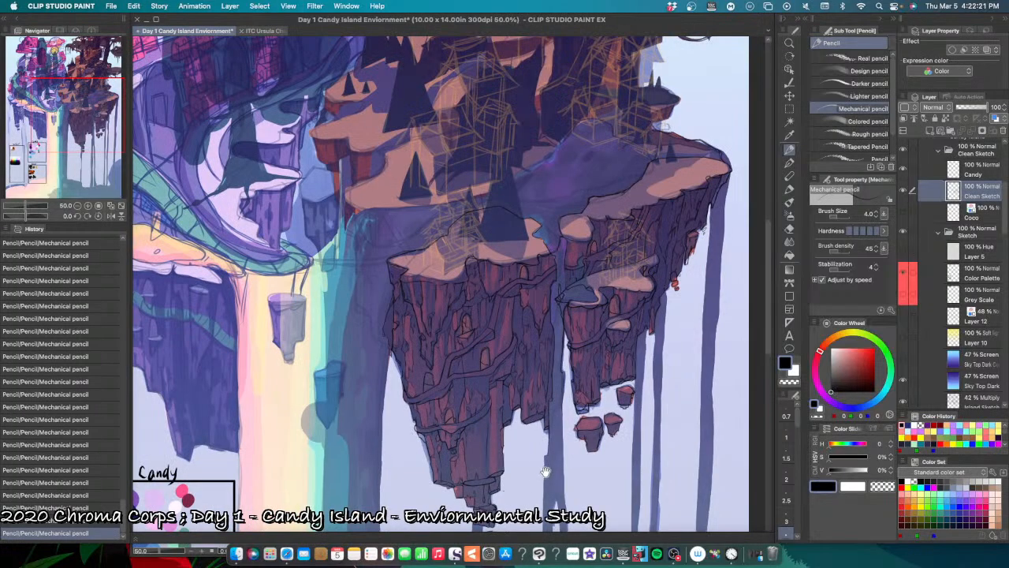
pyautogui.moveTo(545, 472); pyautogui.dragTo(482, 475)
pyautogui.press('super+plus')
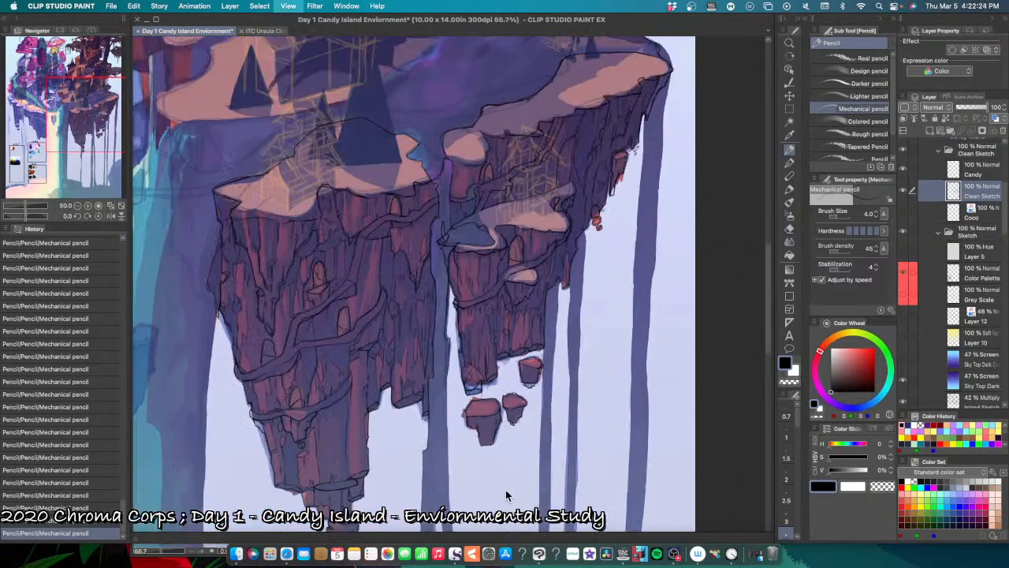
pyautogui.moveTo(538, 455); pyautogui.dragTo(501, 492)
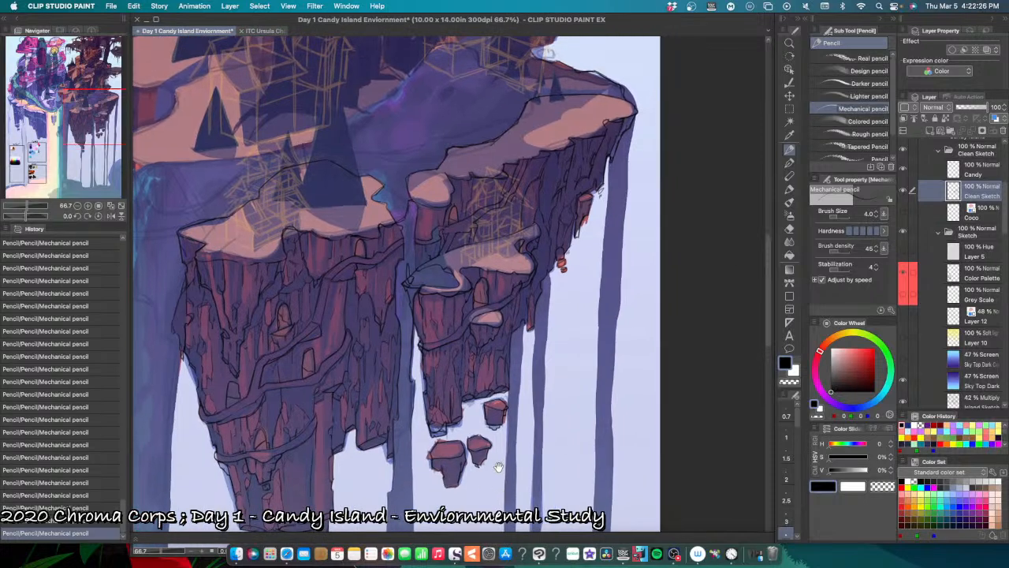
pyautogui.scroll(5, 499, 470)
pyautogui.hscroll(3, 499, 469)
pyautogui.scroll(5, 505, 464)
pyautogui.hscroll(-3, 505, 465)
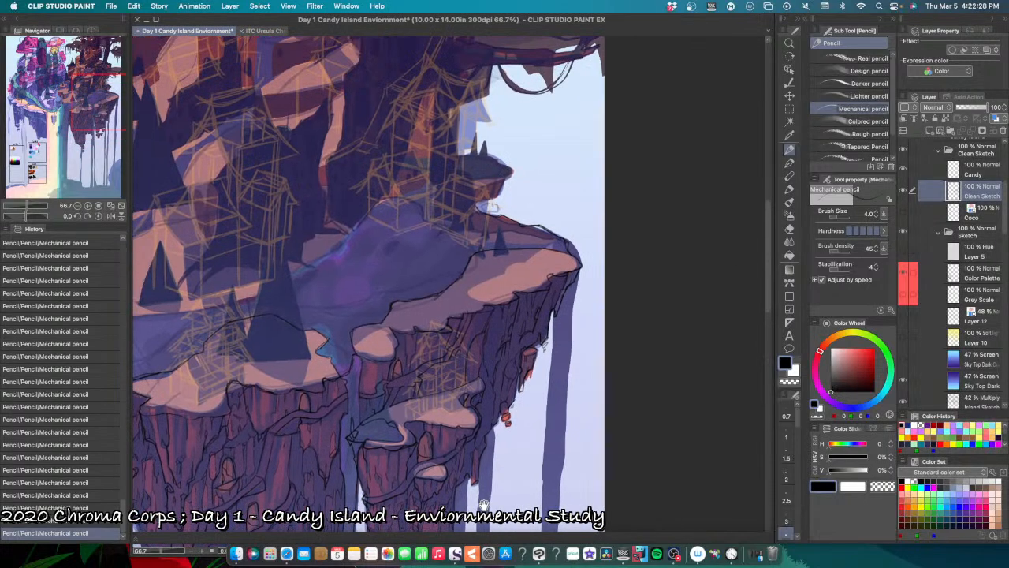
pyautogui.scroll(3, 401, 382)
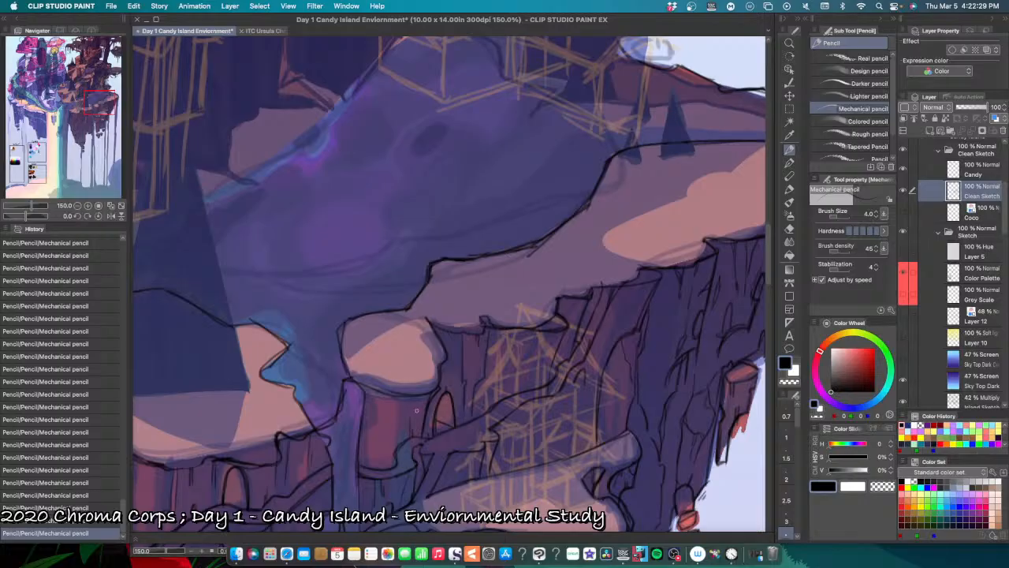
pyautogui.moveTo(422, 401)
pyautogui.mouseDown()
pyautogui.moveTo(380, 395)
pyautogui.moveTo(433, 388)
pyautogui.moveTo(417, 405)
pyautogui.moveTo(357, 386)
pyautogui.moveTo(411, 385)
pyautogui.moveTo(377, 417)
pyautogui.moveTo(378, 394)
pyautogui.moveTo(365, 430)
pyautogui.mouseUp()
pyautogui.press('super+z')
pyautogui.press('super+z')
pyautogui.press('super+z')
# Step: Line the edges of the purple waterfall and touch up the adjoining peach ledge's jagged rim, undoing a misplaced stroke
pyautogui.moveTo(363, 390); pyautogui.dragTo(357, 505)
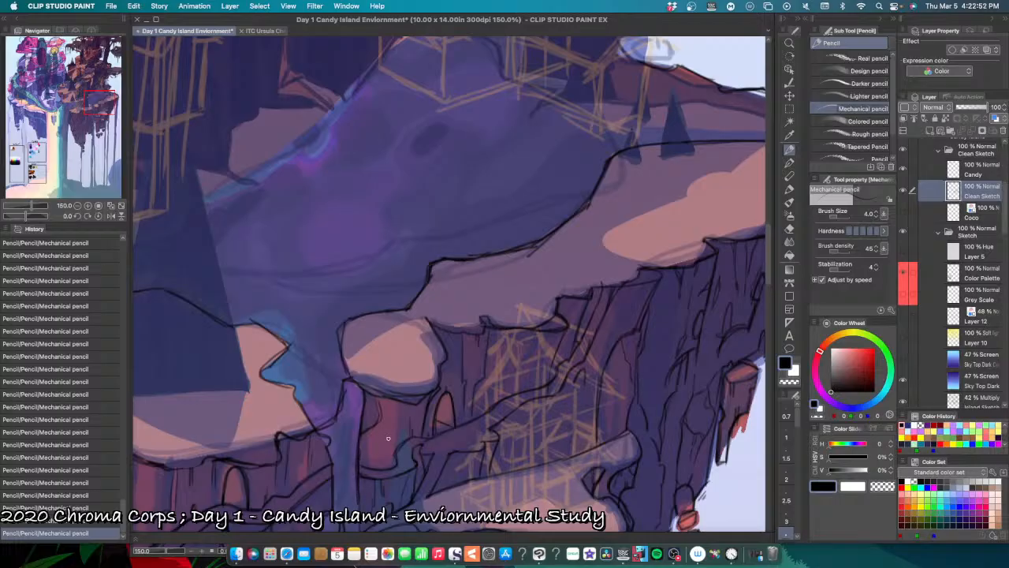
pyautogui.press('super+z')
pyautogui.moveTo(328, 443); pyautogui.dragTo(331, 456)
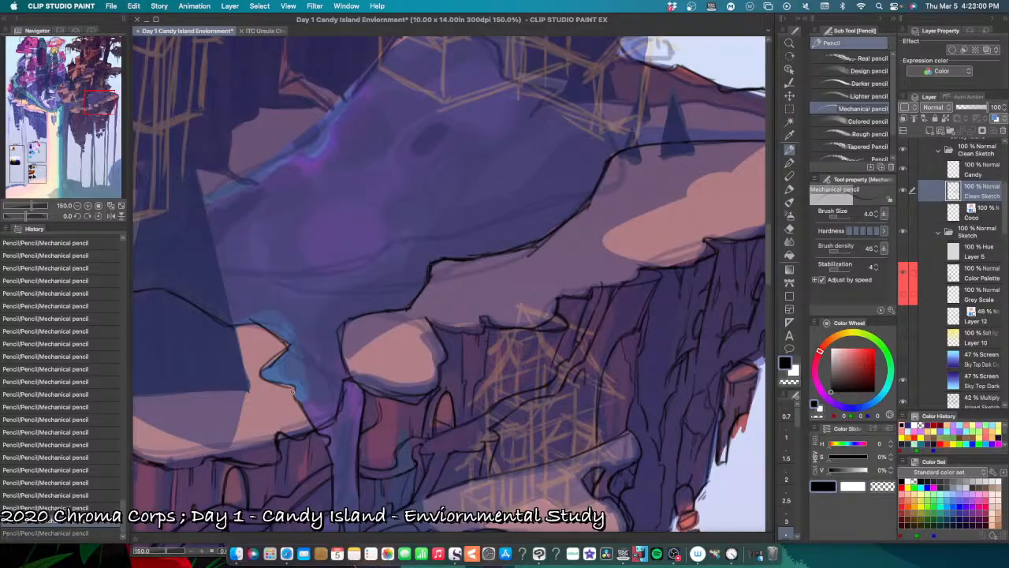
pyautogui.moveTo(292, 385); pyautogui.dragTo(298, 400)
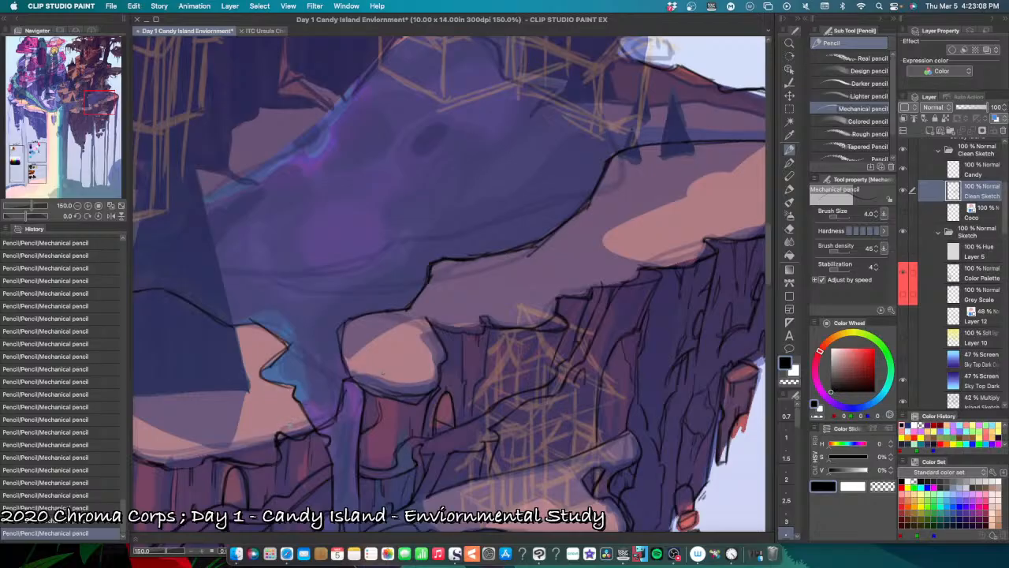
# Step: Erase the stray lines under the peach ledge's lip just left of the purple waterfall, undoing the last erasure
pyautogui.press('e')
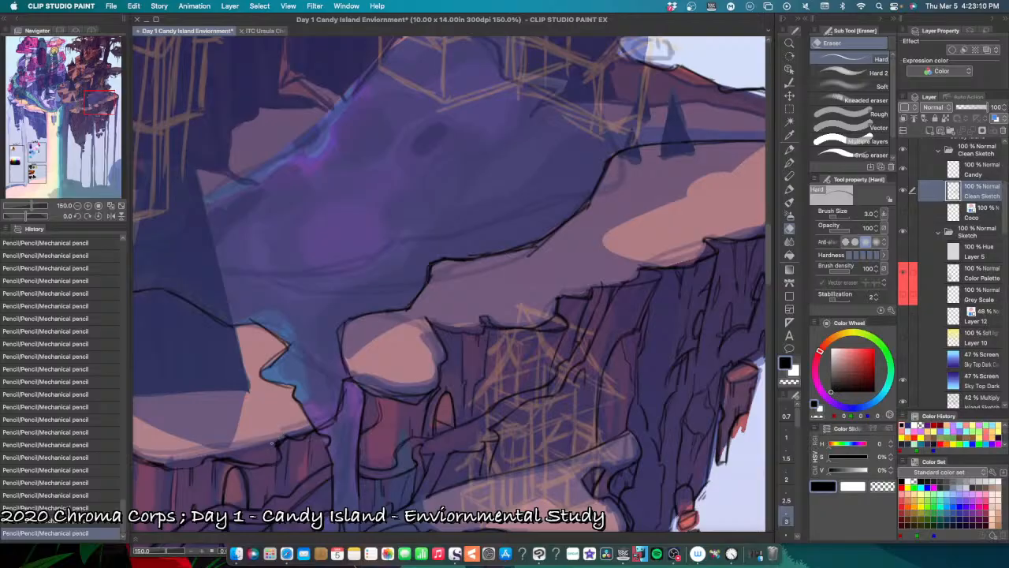
pyautogui.moveTo(281, 436); pyautogui.dragTo(318, 406)
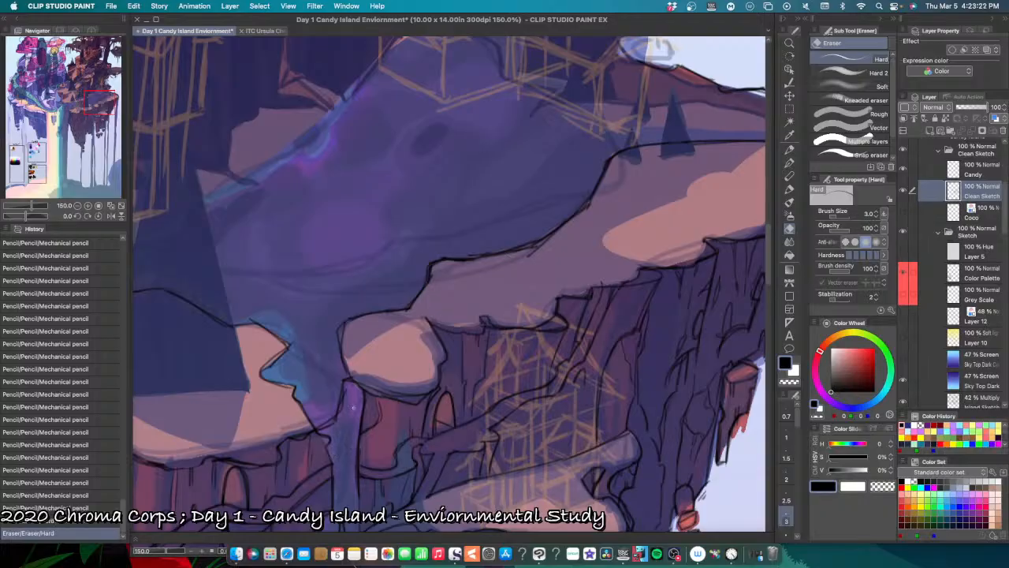
pyautogui.press('super+z')
# Step: Pencil the arched doorway and rock details around the winding path left of the waterfall, undoing misplaced strokes
pyautogui.press('space')
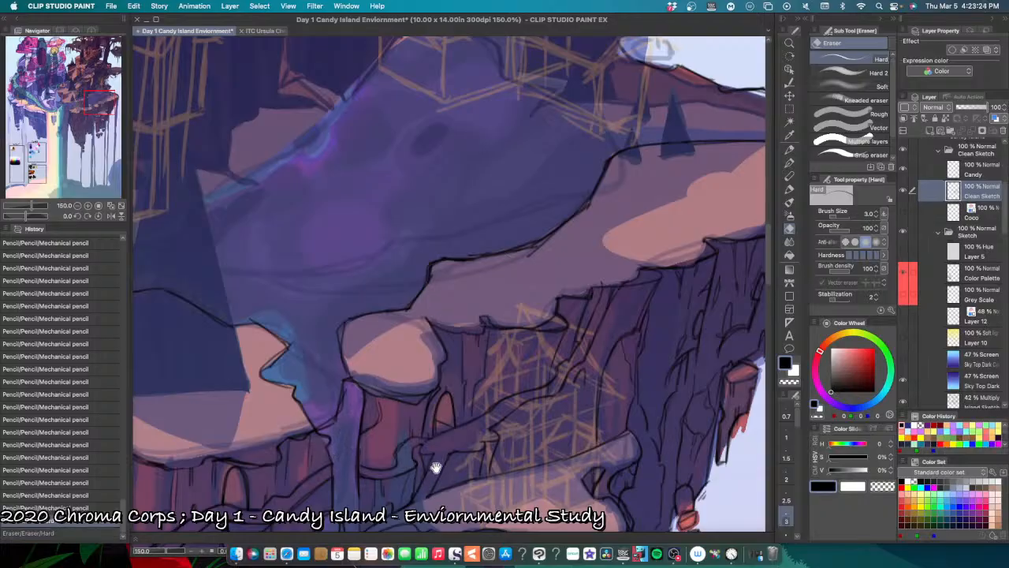
pyautogui.moveTo(444, 461)
pyautogui.mouseDown()
pyautogui.moveTo(502, 405)
pyautogui.moveTo(471, 474)
pyautogui.mouseUp()
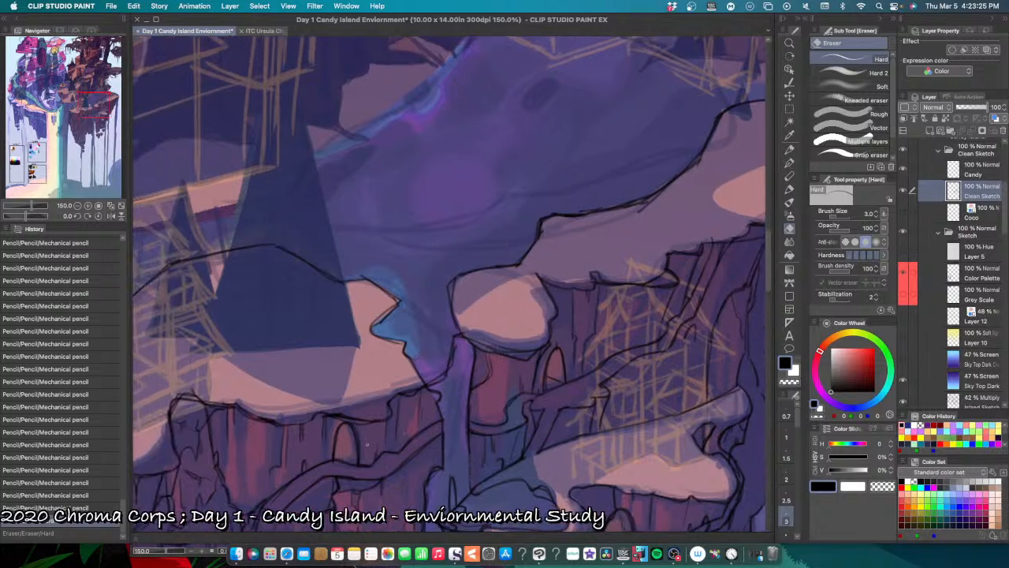
pyautogui.press('p')
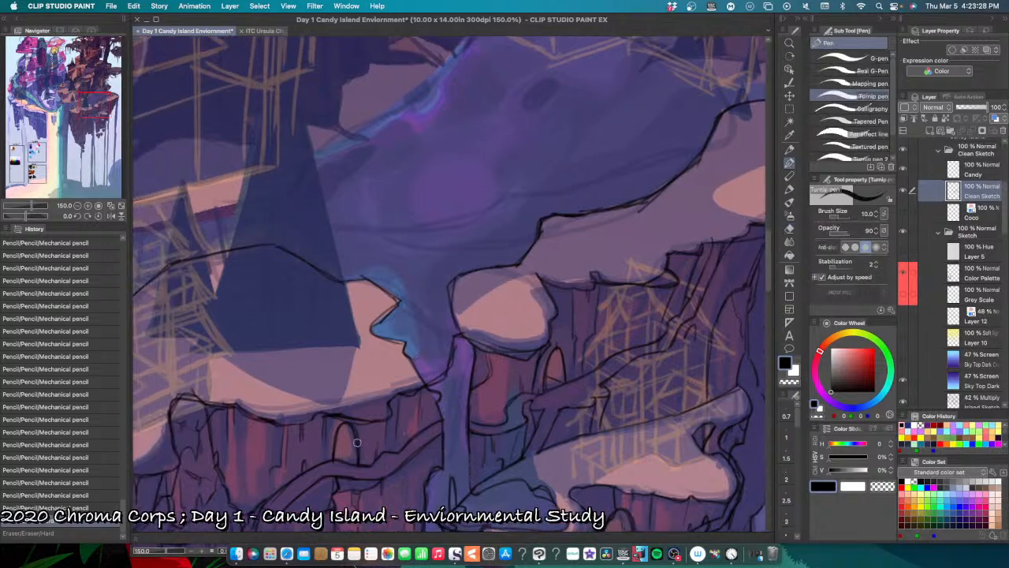
pyautogui.moveTo(335, 460)
pyautogui.mouseDown()
pyautogui.moveTo(360, 449)
pyautogui.moveTo(347, 451)
pyautogui.moveTo(352, 430)
pyautogui.moveTo(357, 449)
pyautogui.mouseUp()
pyautogui.press('super+z')
pyautogui.press('super+z')
pyautogui.press('super+z')
pyautogui.press('super+z')
pyautogui.press('super+z')
pyautogui.press('super+z')
pyautogui.press('super+z')
pyautogui.press('super+z')
pyautogui.press('super+z')
pyautogui.press('super+z')
pyautogui.press('super+z')
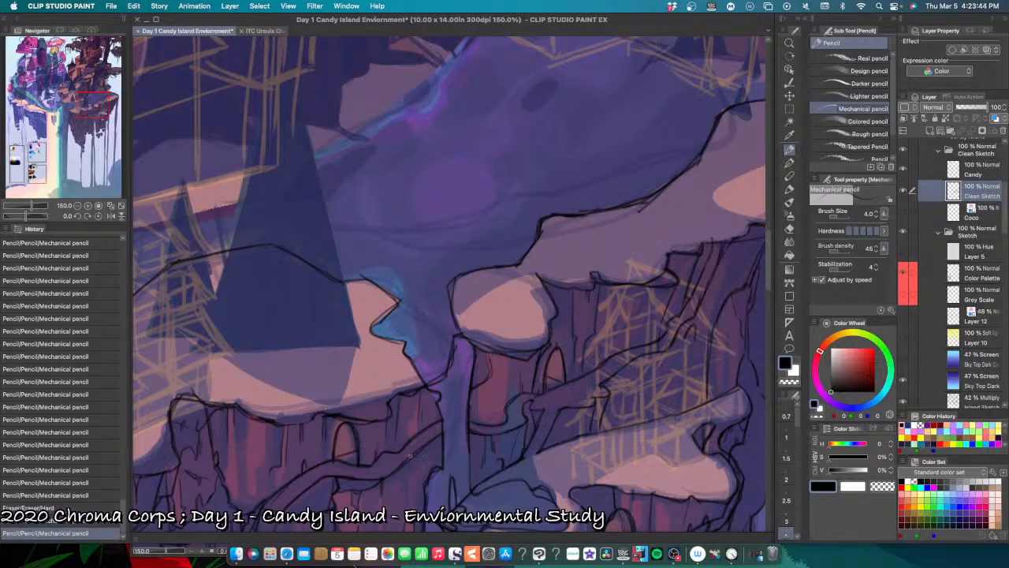
pyautogui.scroll(-2, 417, 473)
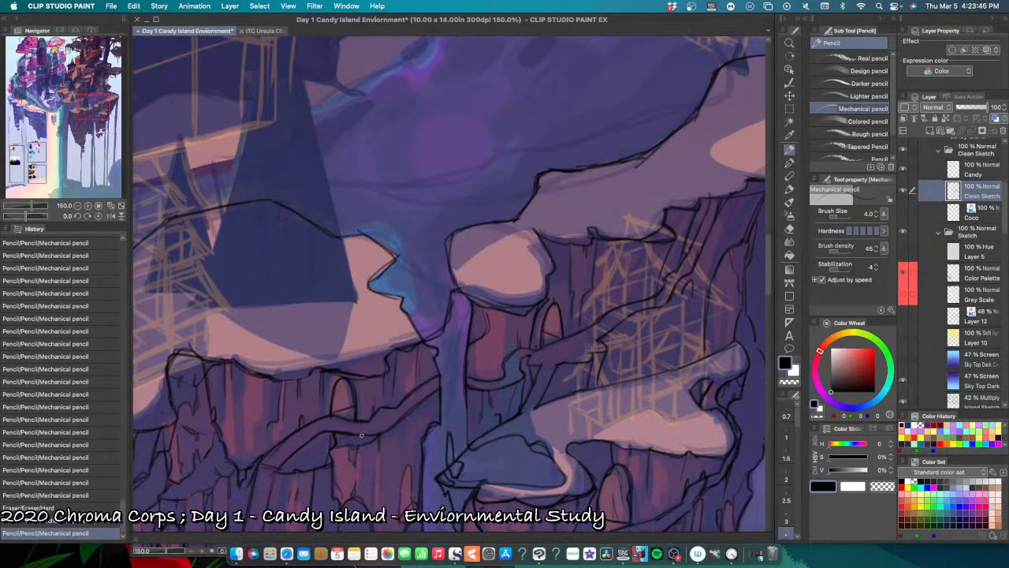
pyautogui.moveTo(358, 436)
pyautogui.mouseDown()
pyautogui.moveTo(353, 445)
pyautogui.moveTo(366, 440)
pyautogui.mouseUp()
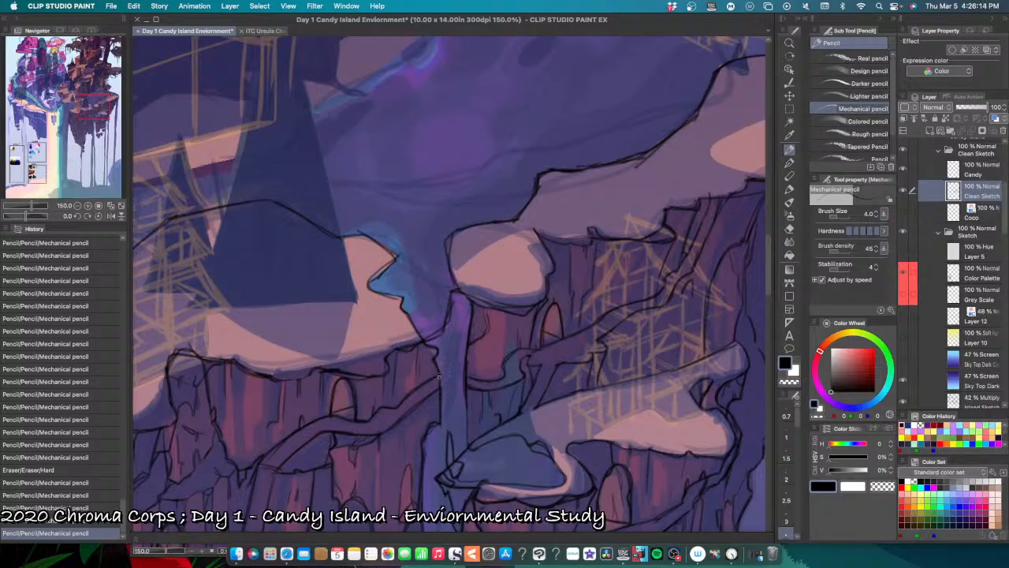
# Step: Redraw the cliff's edge where it meets the left side of the purple waterfall, replacing a misplaced stroke
pyautogui.moveTo(438, 377); pyautogui.dragTo(444, 359)
pyautogui.press('super+z')
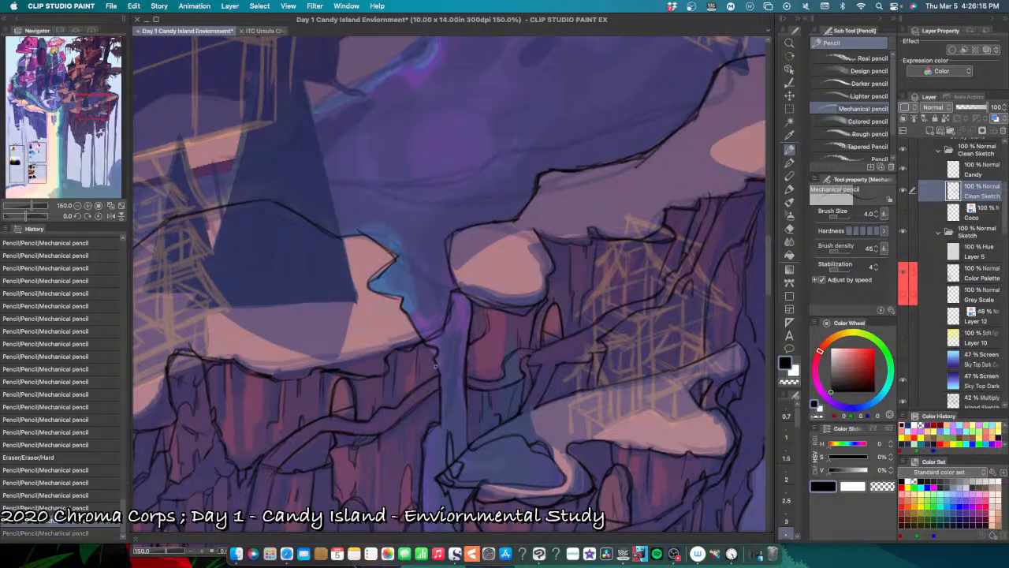
pyautogui.moveTo(438, 370); pyautogui.dragTo(440, 408)
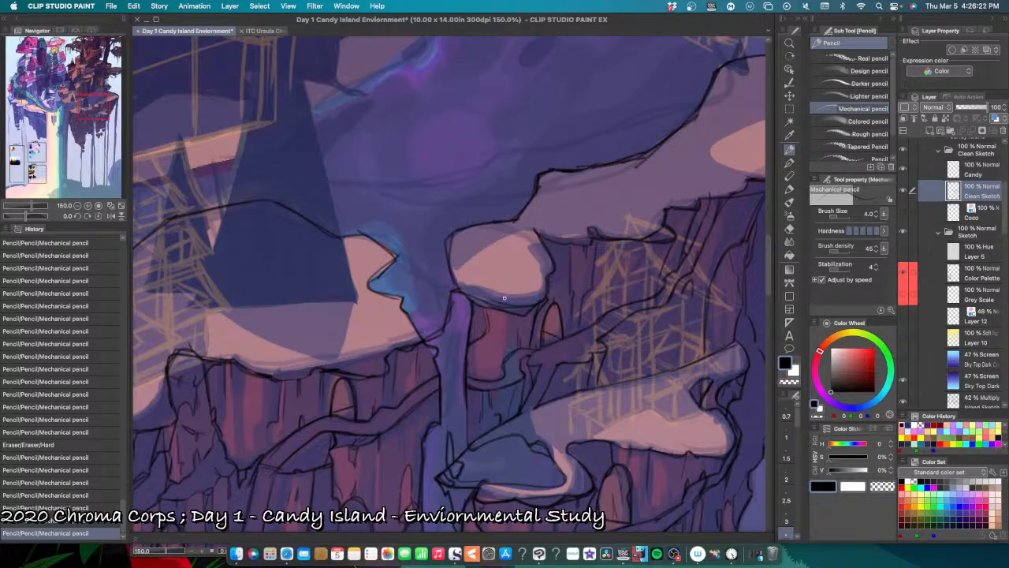
# Step: Add short crack lines to the pink rock under the rounded ledge cap, undoing misplaced strokes
pyautogui.moveTo(474, 330)
pyautogui.mouseDown()
pyautogui.moveTo(475, 317)
pyautogui.moveTo(476, 344)
pyautogui.mouseUp()
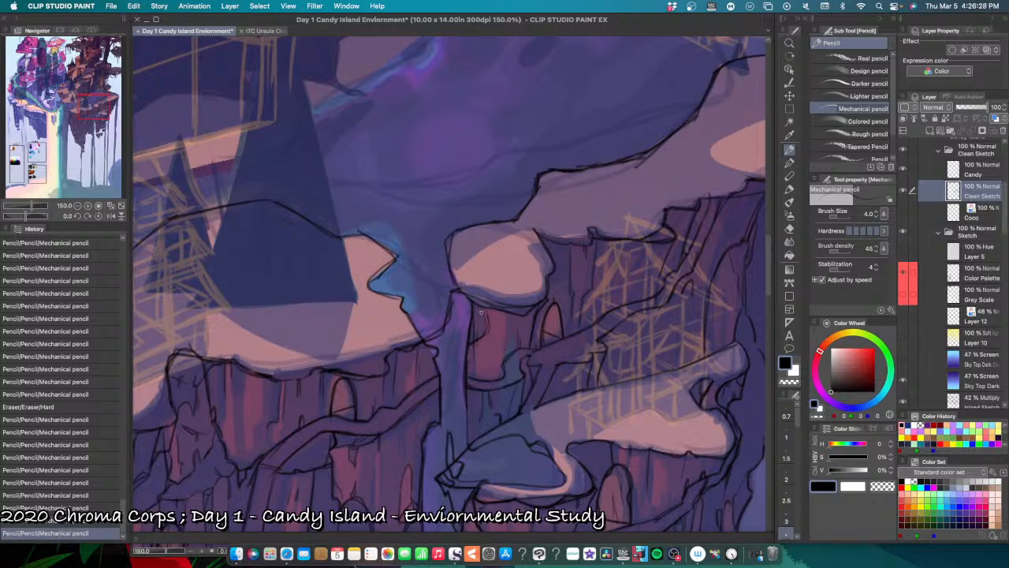
pyautogui.moveTo(478, 316)
pyautogui.mouseDown()
pyautogui.moveTo(481, 306)
pyautogui.moveTo(481, 318)
pyautogui.mouseUp()
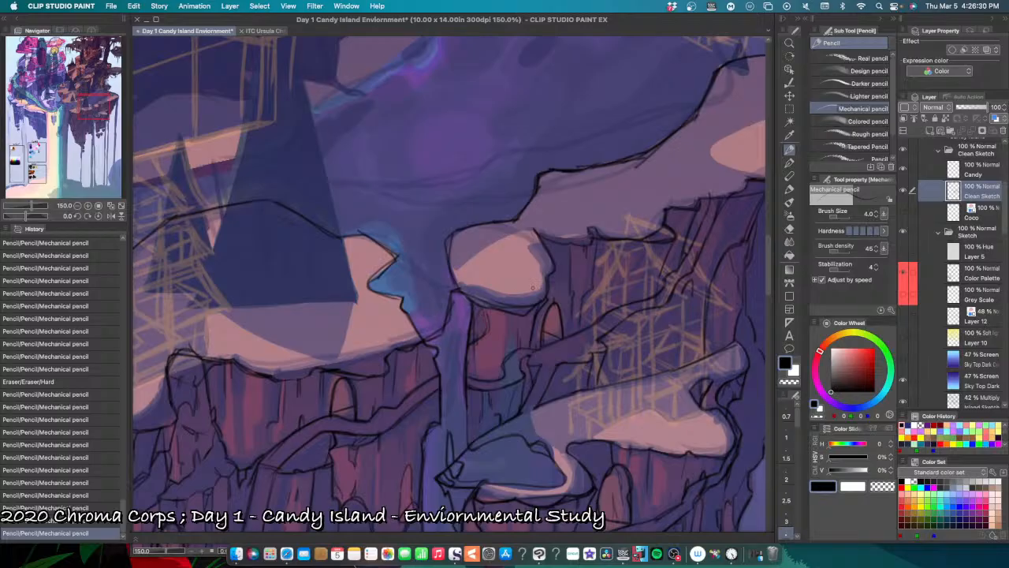
pyautogui.press('super+z')
pyautogui.press('super+z')
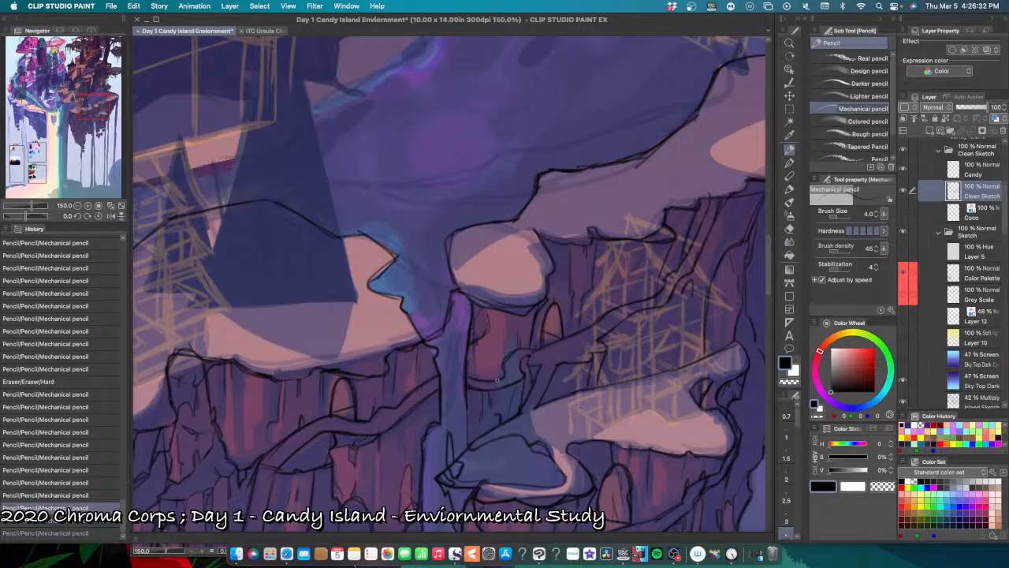
# Step: Strengthen the winding path's contour behind the orange house sketch, undoing a misplaced stroke
pyautogui.moveTo(498, 394)
pyautogui.mouseDown()
pyautogui.moveTo(478, 401)
pyautogui.moveTo(471, 389)
pyautogui.moveTo(450, 423)
pyautogui.mouseUp()
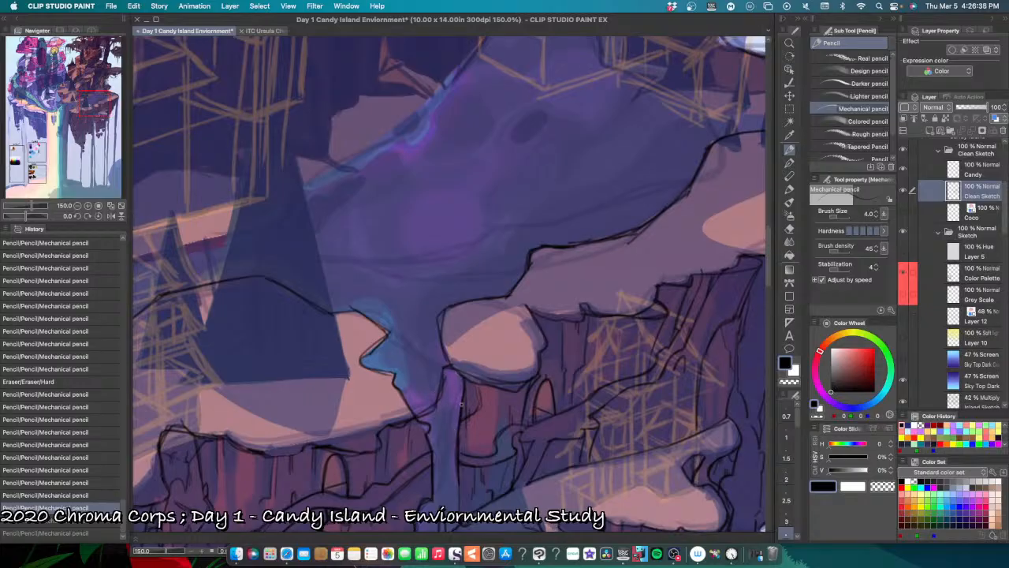
pyautogui.moveTo(491, 428); pyautogui.dragTo(491, 378)
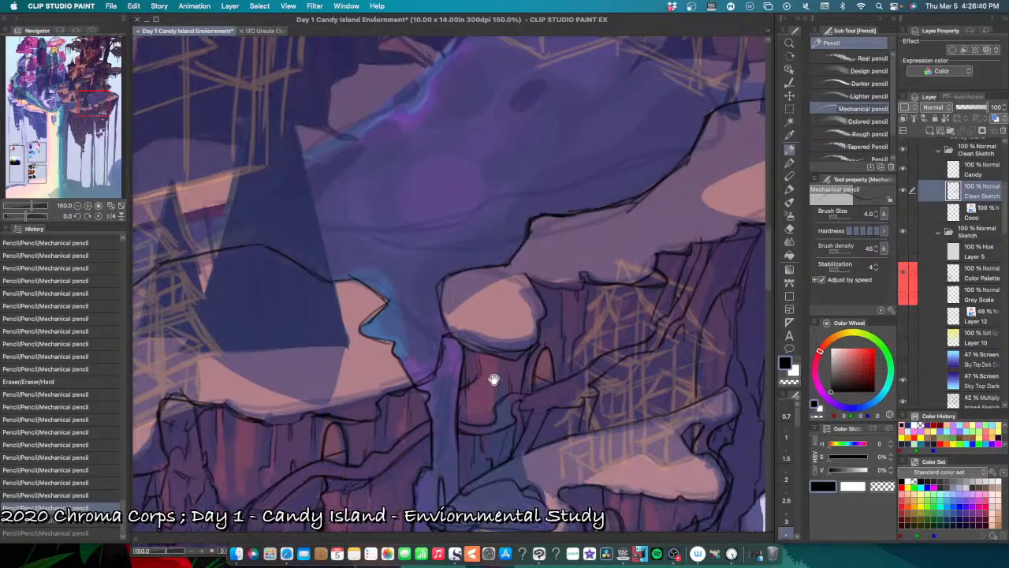
pyautogui.moveTo(537, 419)
pyautogui.mouseDown()
pyautogui.moveTo(495, 380)
pyautogui.moveTo(457, 444)
pyautogui.moveTo(528, 389)
pyautogui.moveTo(476, 462)
pyautogui.moveTo(497, 415)
pyautogui.moveTo(476, 453)
pyautogui.mouseUp()
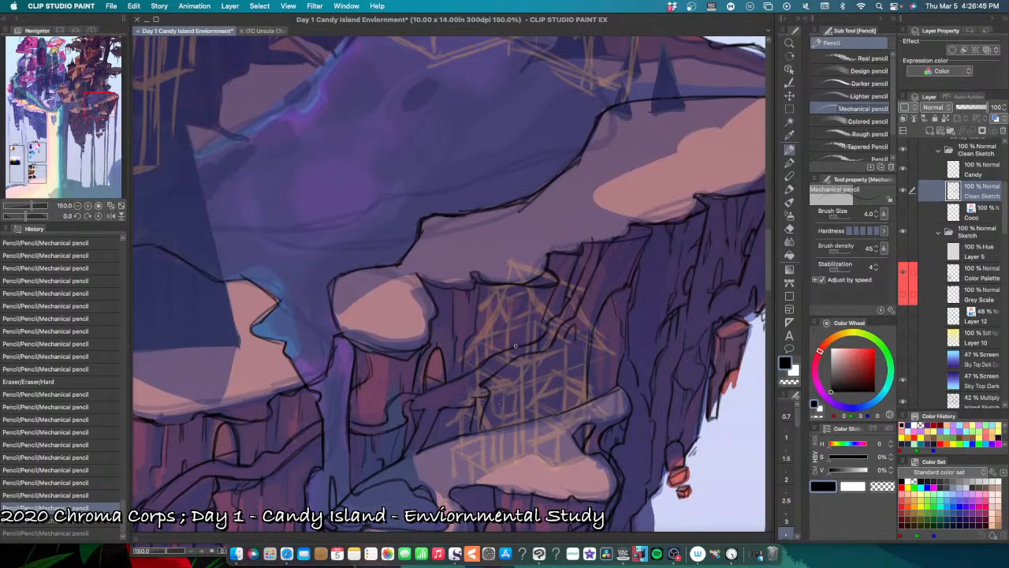
pyautogui.moveTo(544, 331); pyautogui.dragTo(476, 371)
pyautogui.moveTo(545, 352); pyautogui.dragTo(483, 384)
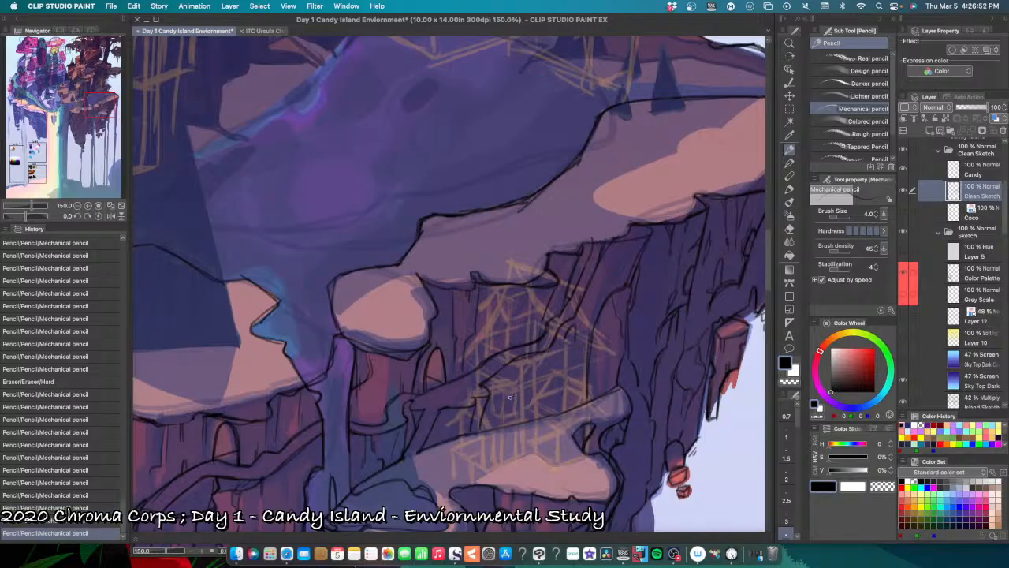
pyautogui.press('super+z')
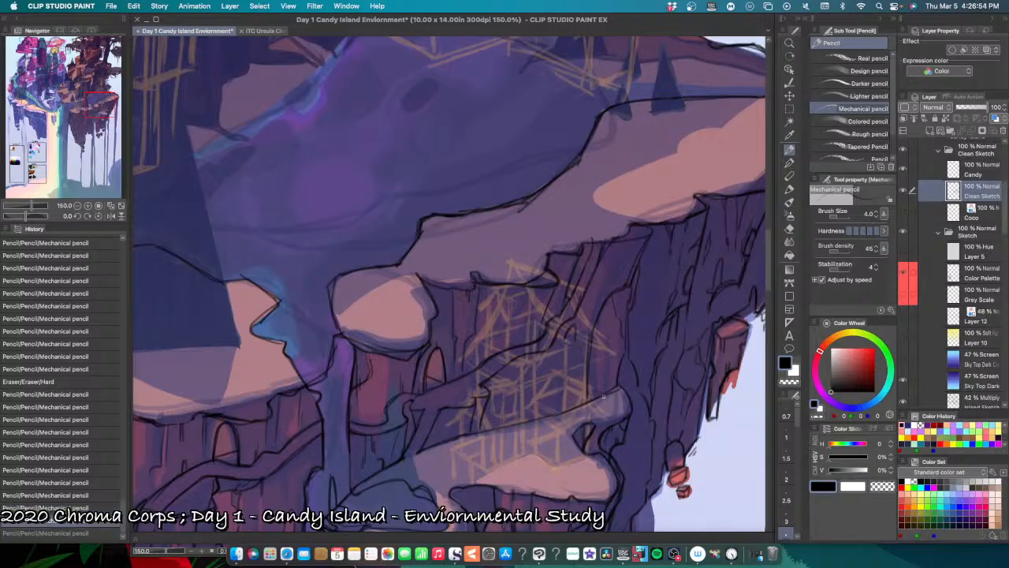
# Step: Add vertical cracks and rock facets to the cliff face right of the orange house sketch, undoing and redoing strokes
pyautogui.moveTo(615, 379)
pyautogui.mouseDown()
pyautogui.moveTo(577, 405)
pyautogui.moveTo(547, 373)
pyautogui.mouseUp()
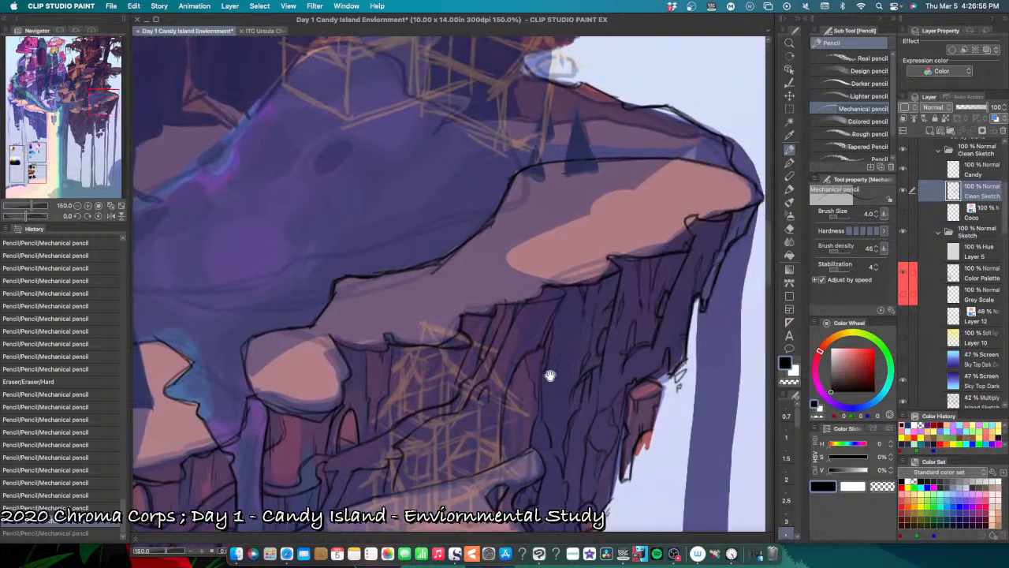
pyautogui.moveTo(528, 330); pyautogui.dragTo(512, 357)
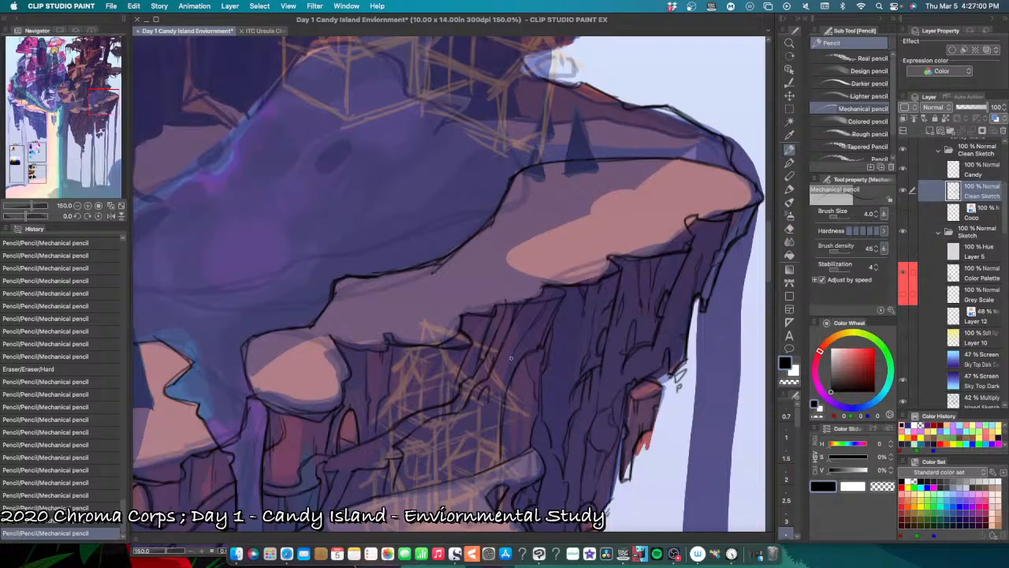
pyautogui.press('super+z')
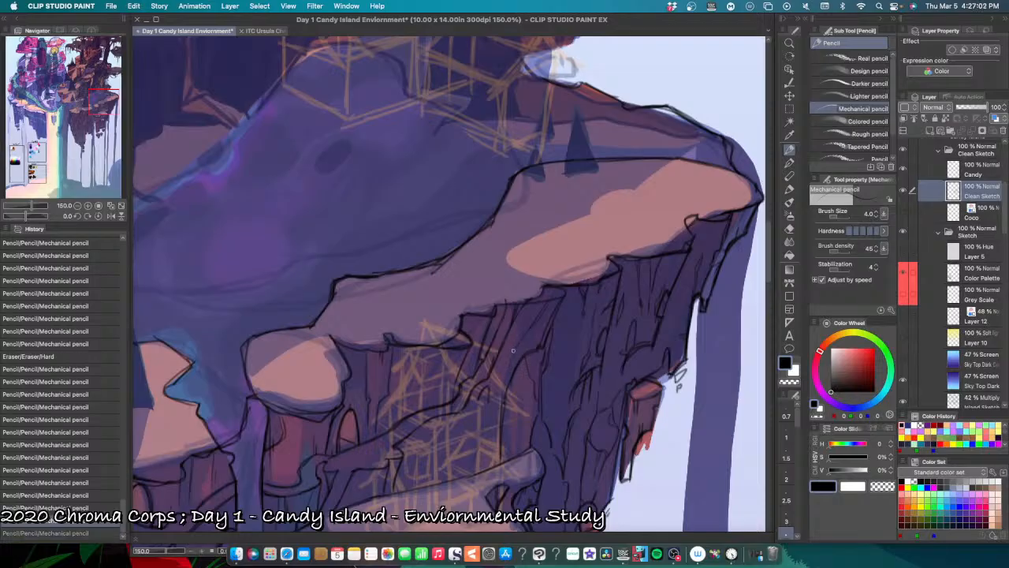
pyautogui.press('super+shift+z')
pyautogui.moveTo(509, 367); pyautogui.dragTo(509, 364)
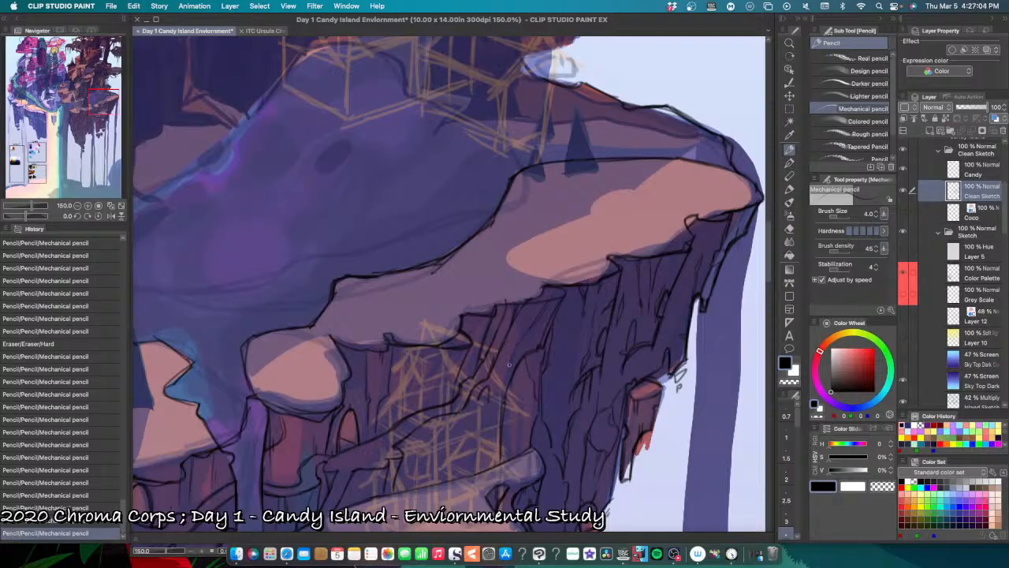
pyautogui.moveTo(528, 329); pyautogui.dragTo(539, 333)
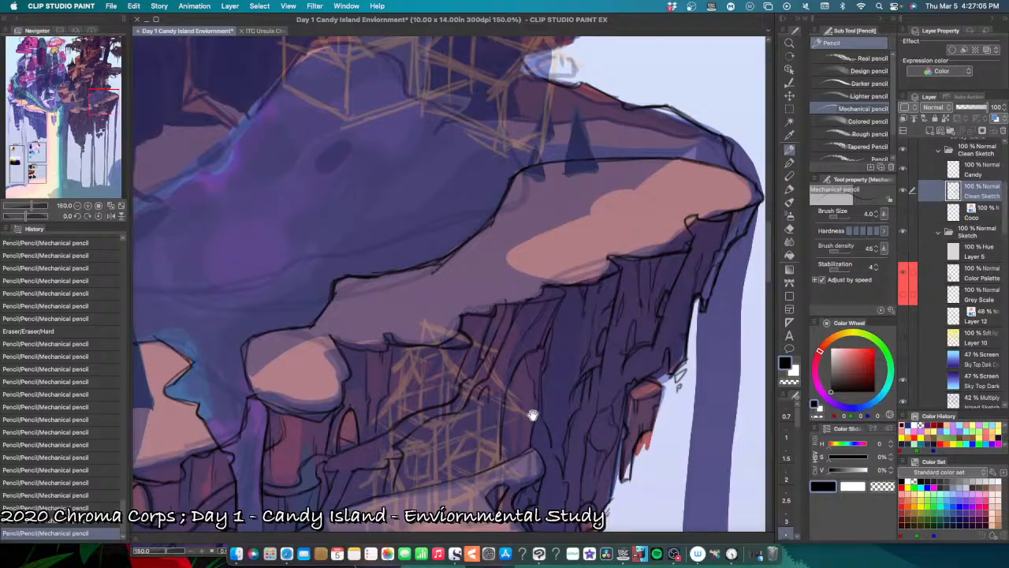
pyautogui.moveTo(532, 412); pyautogui.dragTo(576, 363)
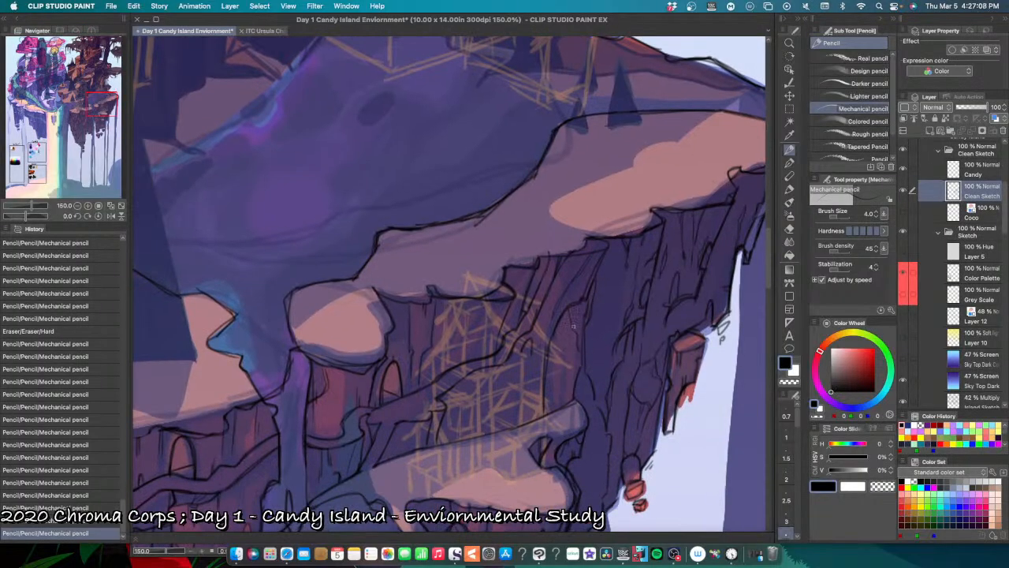
pyautogui.moveTo(574, 324); pyautogui.dragTo(573, 335)
pyautogui.press('super+z')
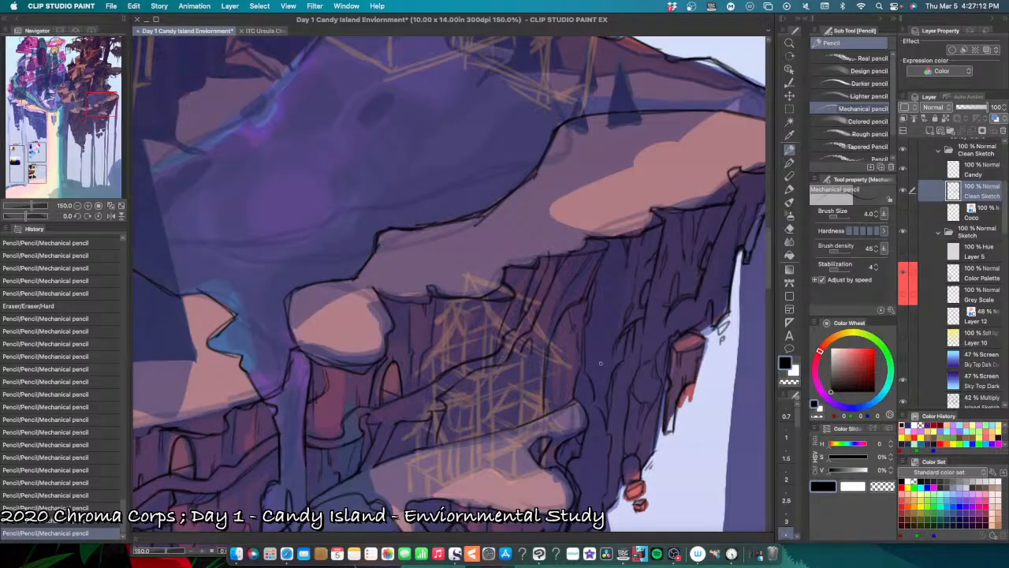
# Step: Try further crack strokes on the cliff face right of the orange house sketch and undo them
pyautogui.press('super+z')
pyautogui.press('super+z')
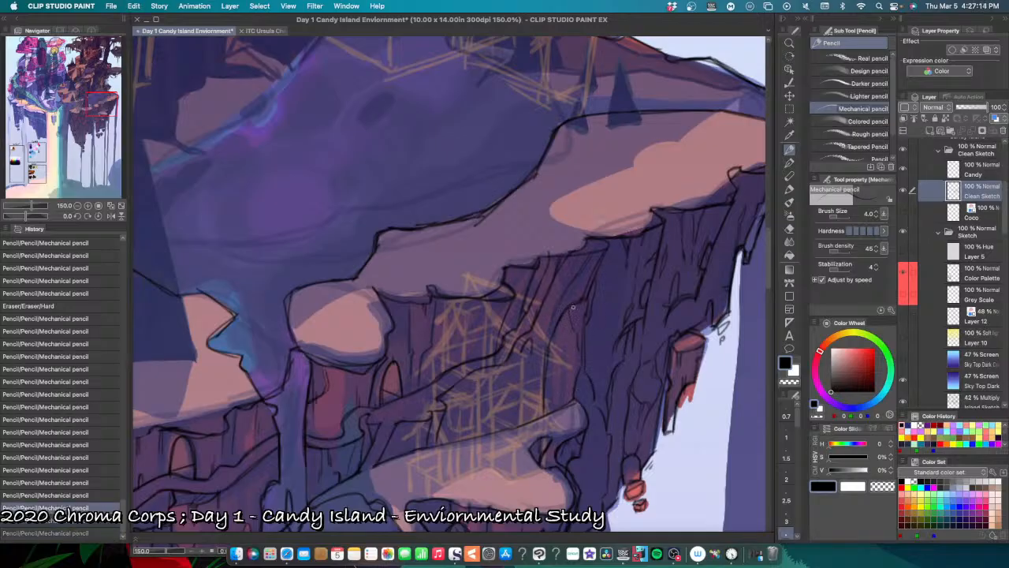
pyautogui.moveTo(573, 306); pyautogui.dragTo(576, 371)
pyautogui.moveTo(610, 417)
pyautogui.mouseDown()
pyautogui.moveTo(604, 378)
pyautogui.moveTo(581, 347)
pyautogui.moveTo(572, 370)
pyautogui.moveTo(570, 359)
pyautogui.mouseUp()
pyautogui.press('super+z')
pyautogui.press('super+z')
pyautogui.press('super+z')
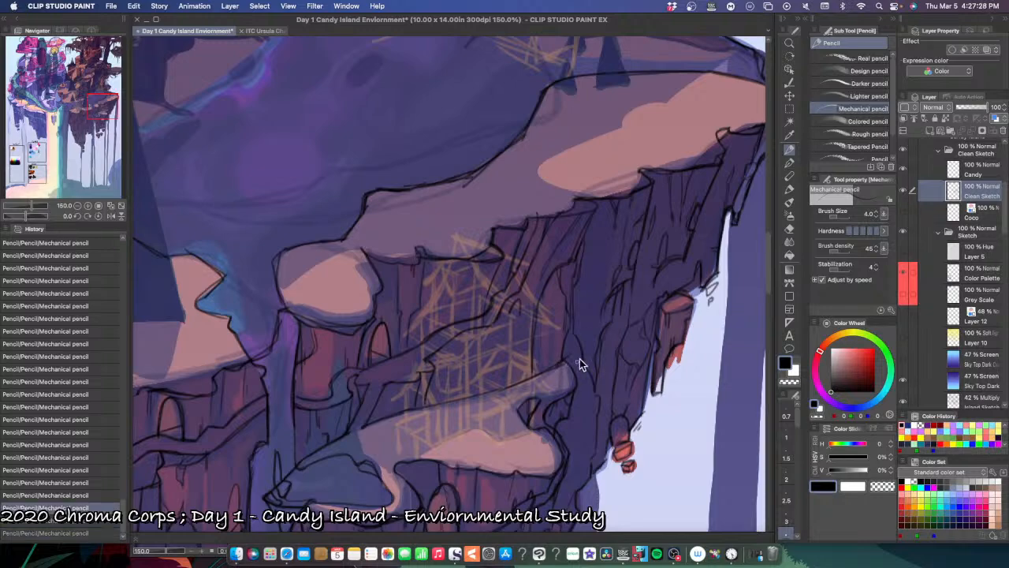
pyautogui.press('super+z')
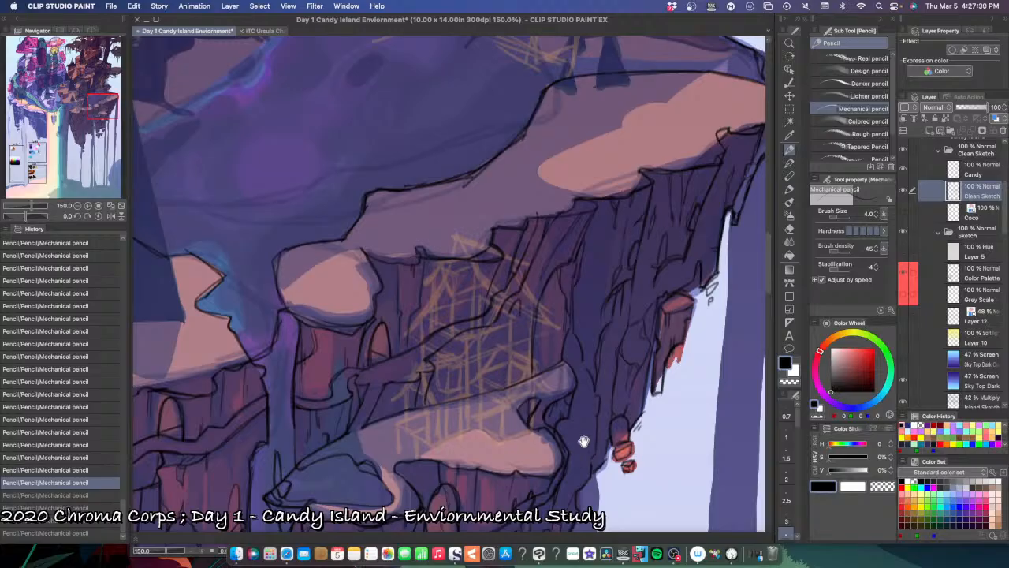
# Step: Touch up the pencil line where the curled ledge's right end meets the rock beside the arched doorway
pyautogui.moveTo(584, 440); pyautogui.dragTo(612, 409)
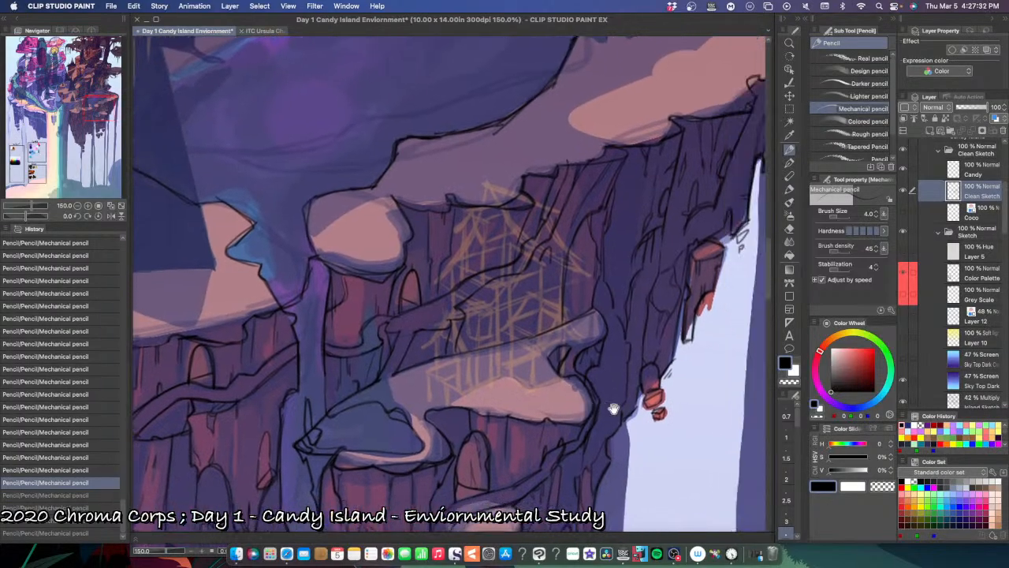
pyautogui.moveTo(587, 460)
pyautogui.mouseDown()
pyautogui.moveTo(608, 412)
pyautogui.moveTo(632, 424)
pyautogui.mouseUp()
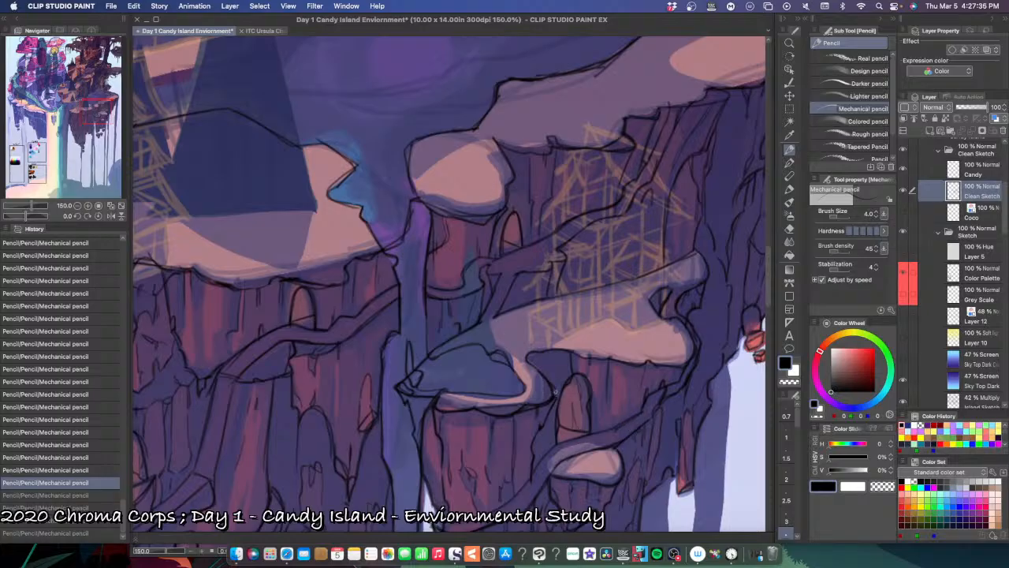
pyautogui.click(557, 392)
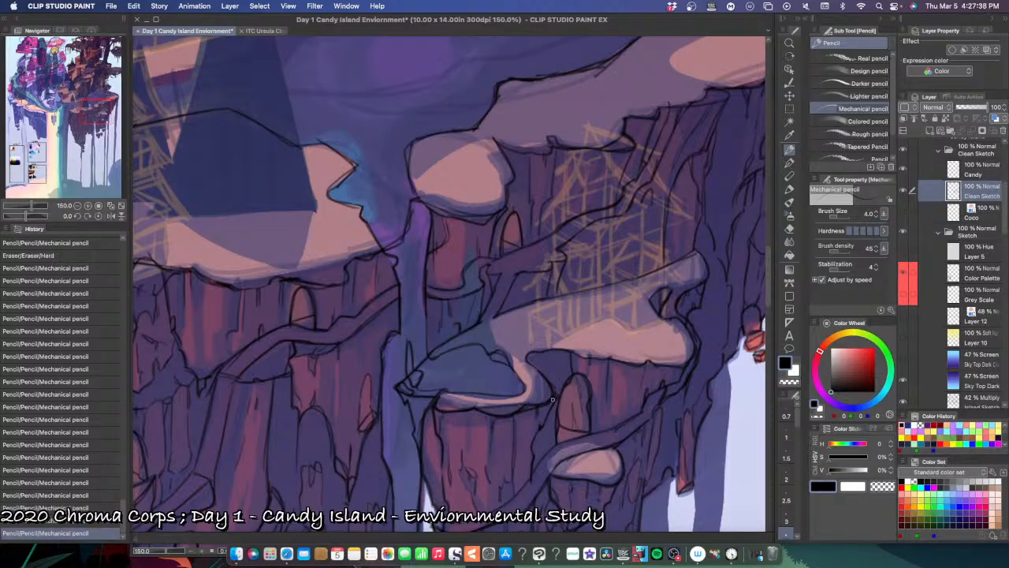
pyautogui.moveTo(553, 400); pyautogui.dragTo(555, 396)
# Step: Add vertical cracks to the pink rock pillar's front face below the blue pool ledge, undoing a misplaced stroke
pyautogui.moveTo(581, 465); pyautogui.dragTo(599, 403)
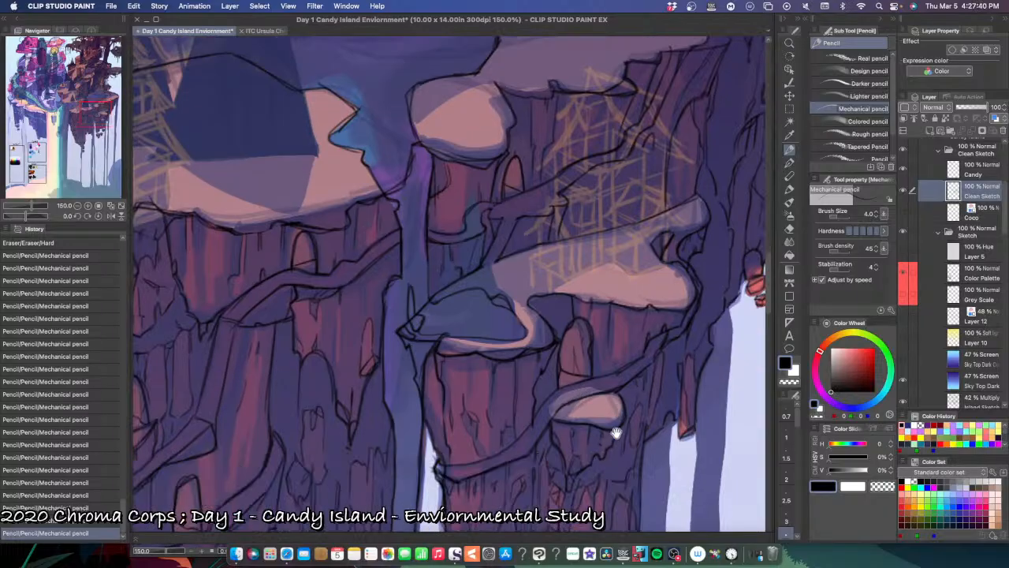
pyautogui.moveTo(614, 440)
pyautogui.mouseDown()
pyautogui.moveTo(578, 429)
pyautogui.moveTo(565, 451)
pyautogui.mouseUp()
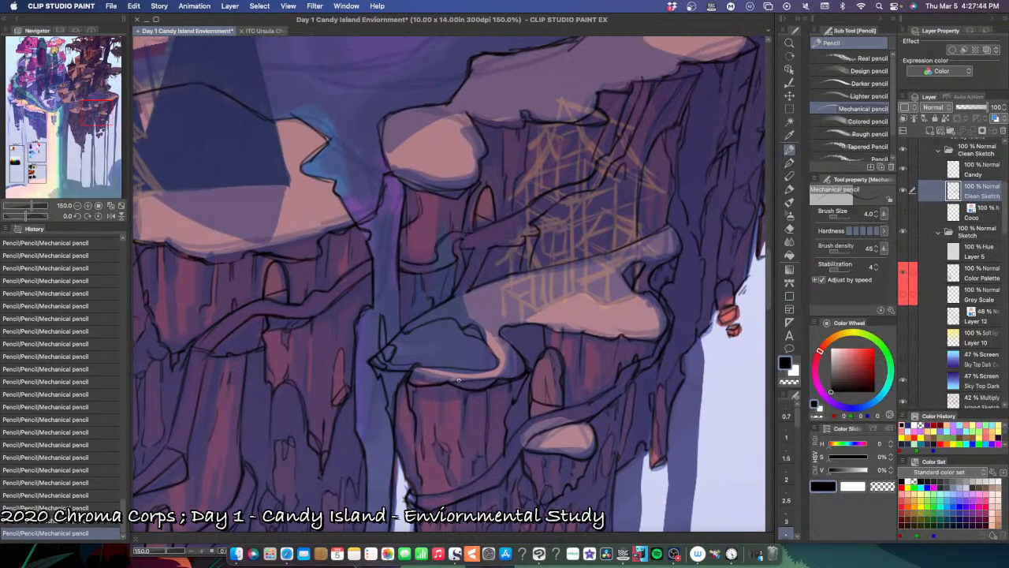
pyautogui.scroll(1, 442, 384)
pyautogui.moveTo(442, 382)
pyautogui.mouseDown()
pyautogui.moveTo(439, 411)
pyautogui.moveTo(443, 385)
pyautogui.moveTo(440, 410)
pyautogui.moveTo(433, 388)
pyautogui.moveTo(436, 445)
pyautogui.mouseUp()
pyautogui.moveTo(442, 415); pyautogui.dragTo(437, 443)
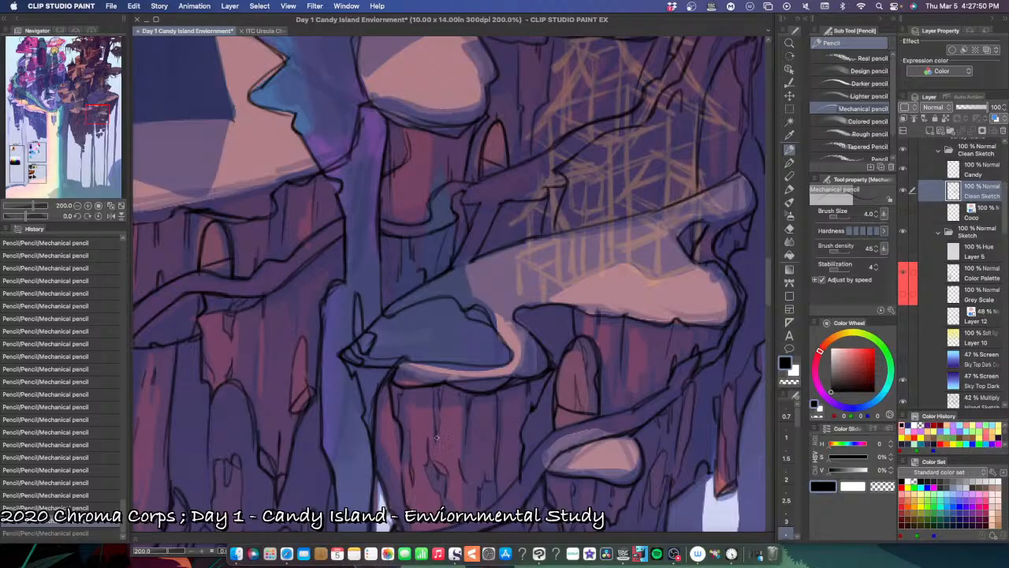
pyautogui.moveTo(437, 437)
pyautogui.mouseDown()
pyautogui.moveTo(440, 418)
pyautogui.moveTo(438, 440)
pyautogui.mouseUp()
pyautogui.press('super+z')
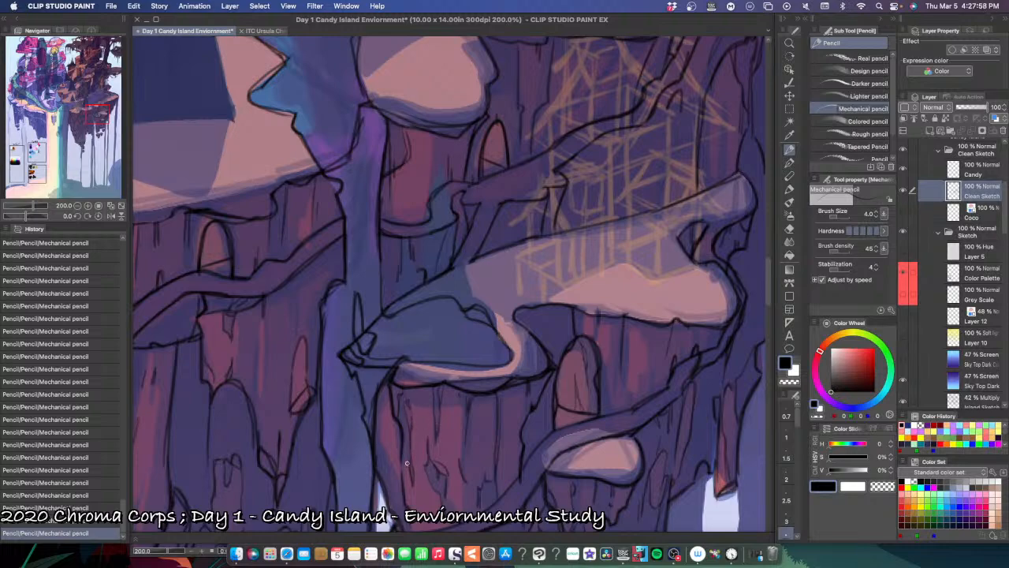
# Step: Draw crack lines along the same pillar's left edge above the winding path, undoing and redrawing misplaced strokes
pyautogui.moveTo(409, 460)
pyautogui.mouseDown()
pyautogui.moveTo(411, 480)
pyautogui.moveTo(407, 464)
pyautogui.moveTo(404, 475)
pyautogui.mouseUp()
pyautogui.press('super+z')
pyautogui.moveTo(390, 401)
pyautogui.mouseDown()
pyautogui.moveTo(381, 439)
pyautogui.moveTo(399, 455)
pyautogui.mouseUp()
pyautogui.press('super+z')
pyautogui.press('super+z')
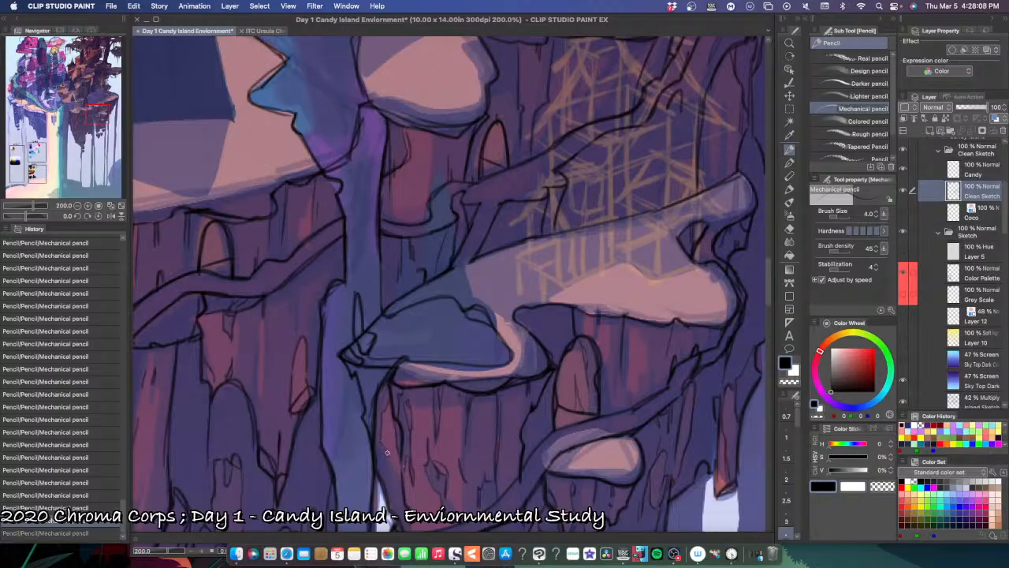
pyautogui.moveTo(387, 452); pyautogui.dragTo(400, 484)
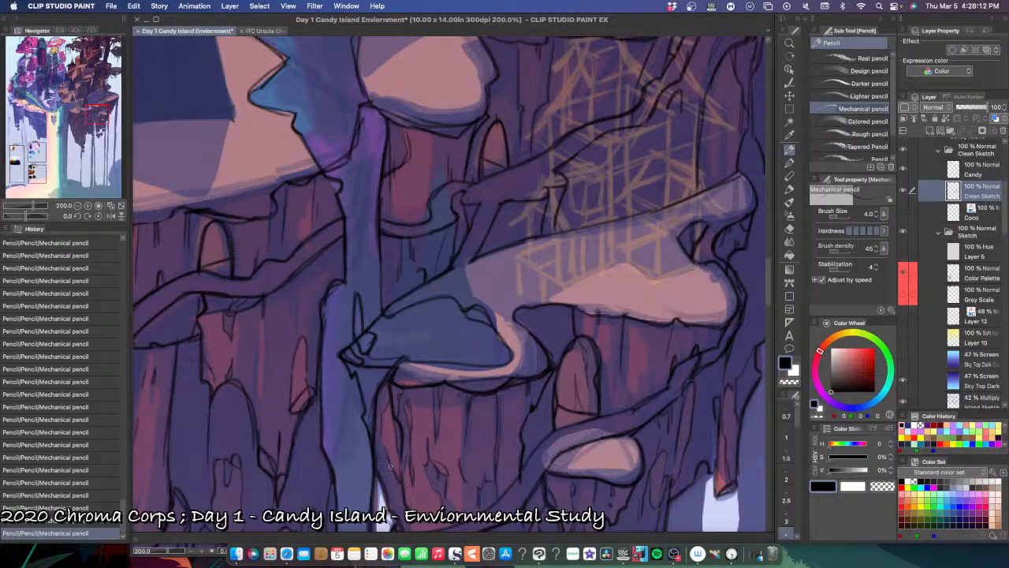
pyautogui.press('super+z')
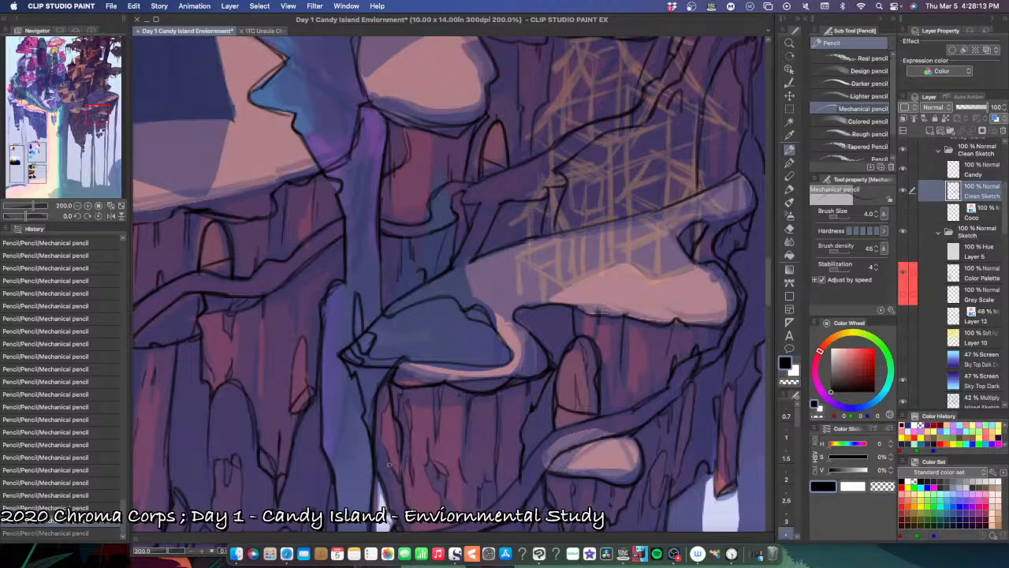
pyautogui.moveTo(395, 507); pyautogui.dragTo(396, 508)
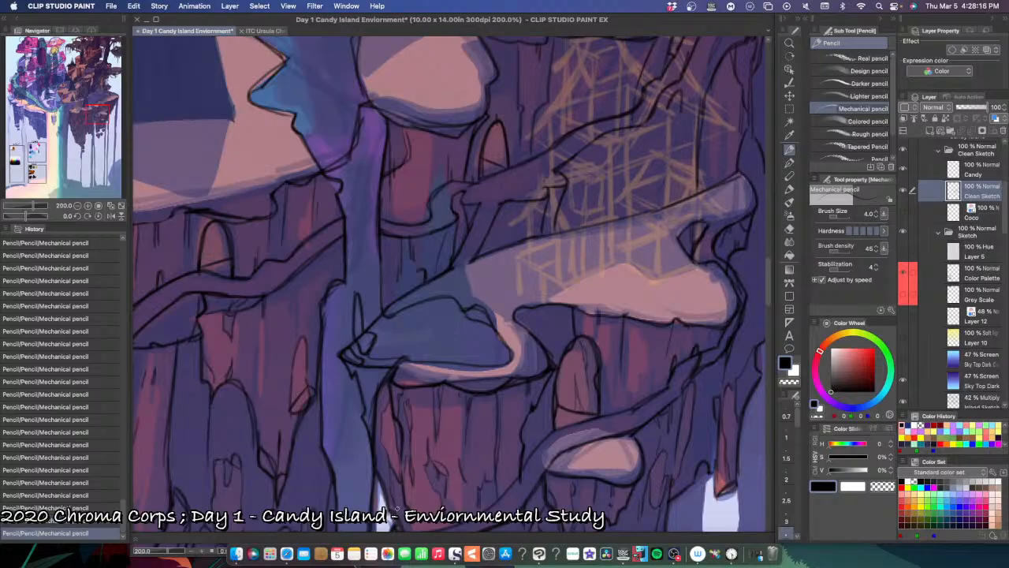
# Step: Examine the line art of the pillar around and below the small rounded ledge at several magnifications
pyautogui.moveTo(494, 465); pyautogui.dragTo(471, 435)
pyautogui.moveTo(469, 483); pyautogui.dragTo(446, 442)
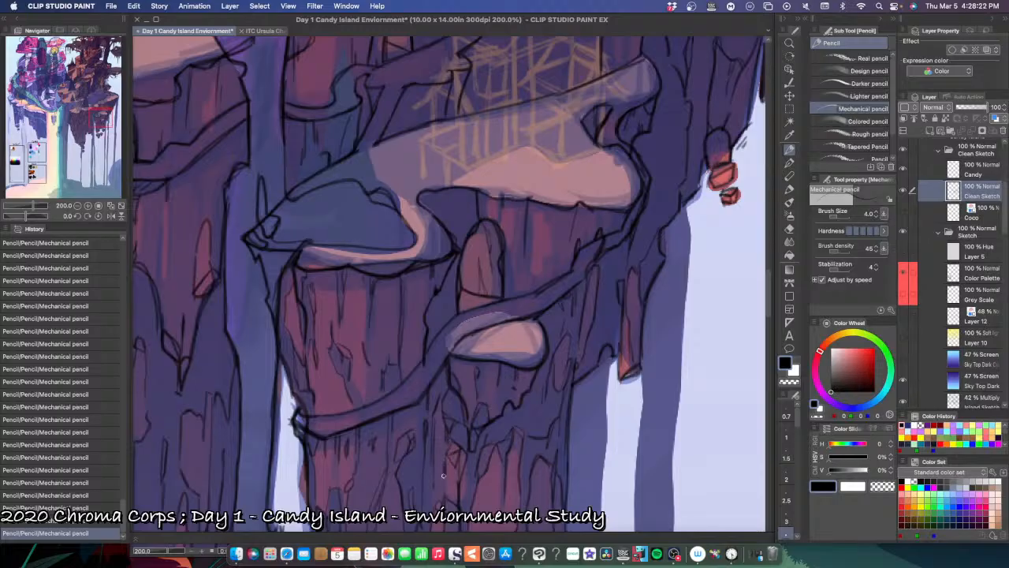
pyautogui.press('super+plus')
pyautogui.press('super+minus')
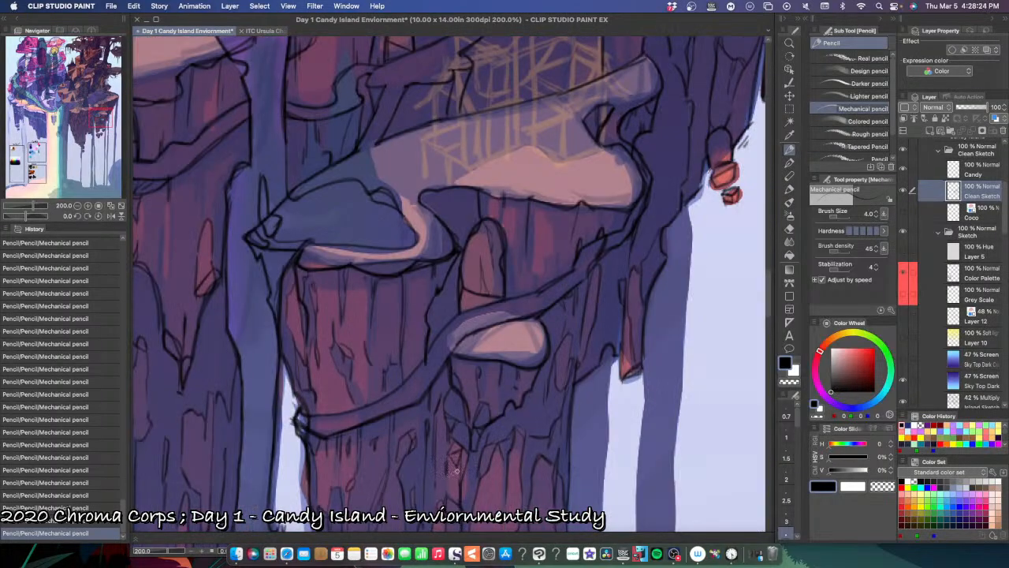
pyautogui.press('super+plus')
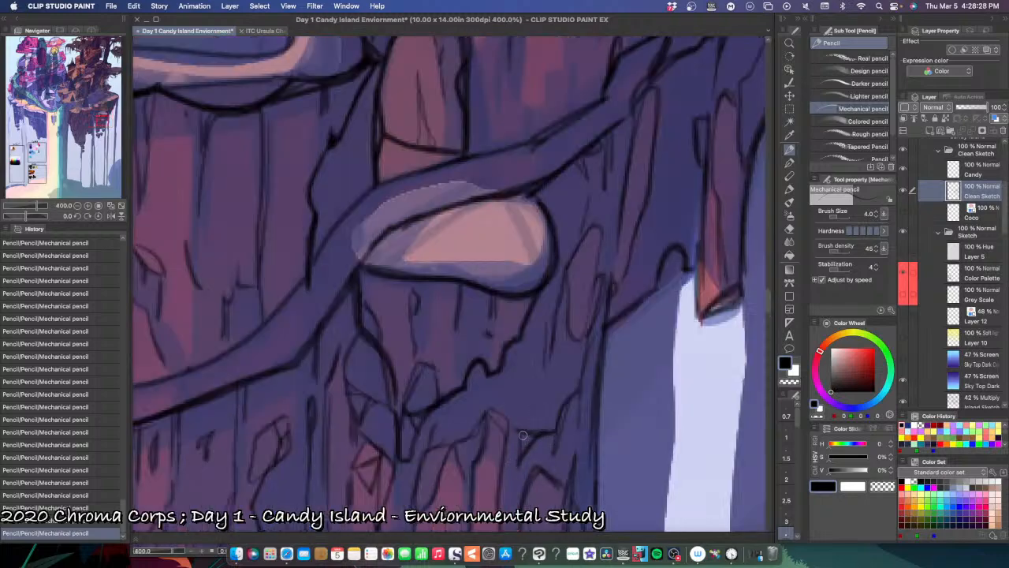
pyautogui.press('super+minus')
pyautogui.press('super+minus')
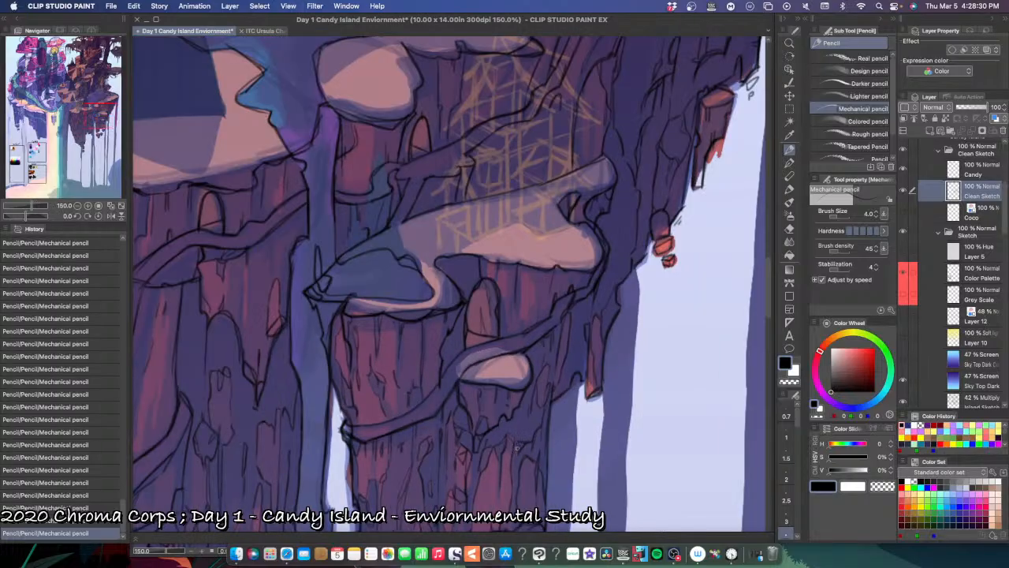
pyautogui.press('super+plus')
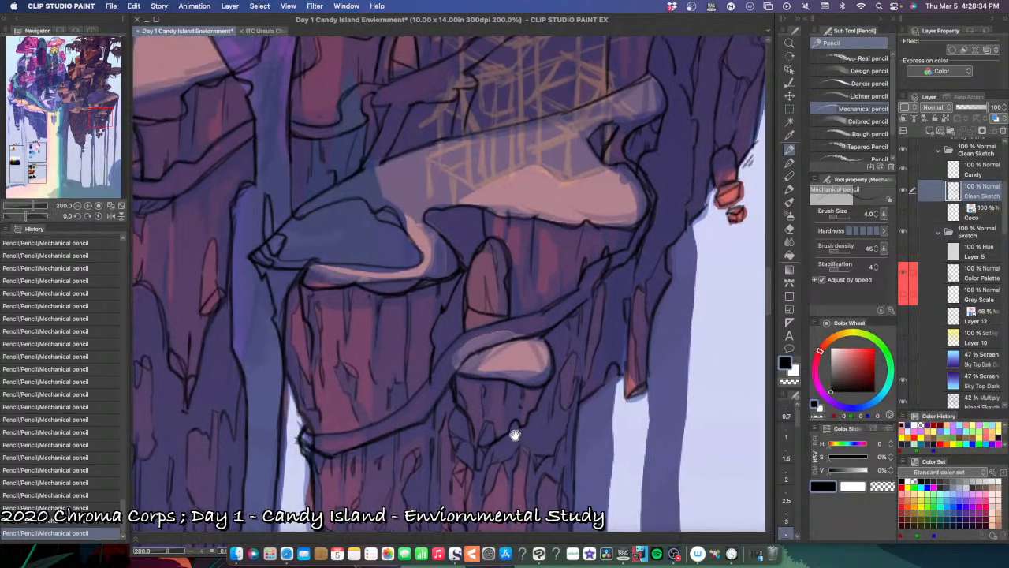
pyautogui.moveTo(513, 433); pyautogui.dragTo(477, 418)
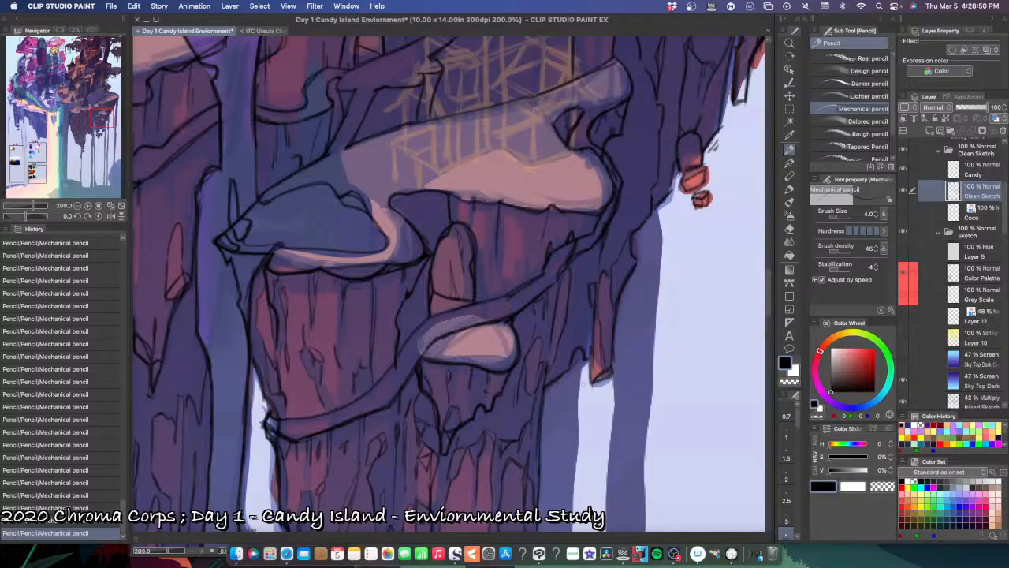
# Step: Add a short crack to the rock beside the hanging red shard, comparing the cliff with and without it
pyautogui.press('super+minus')
pyautogui.press('super+minus')
pyautogui.press('super+plus')
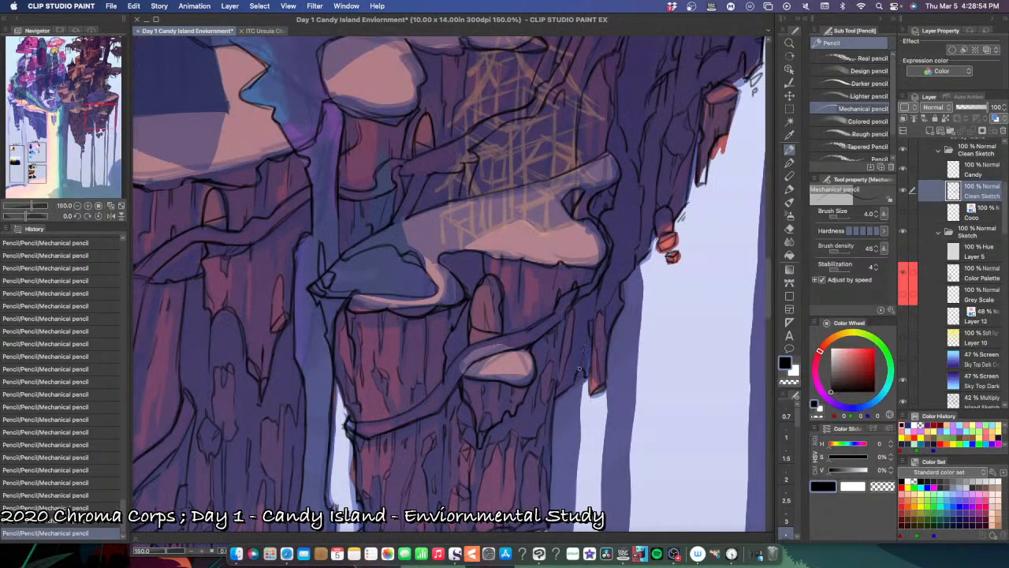
pyautogui.press('super+plus')
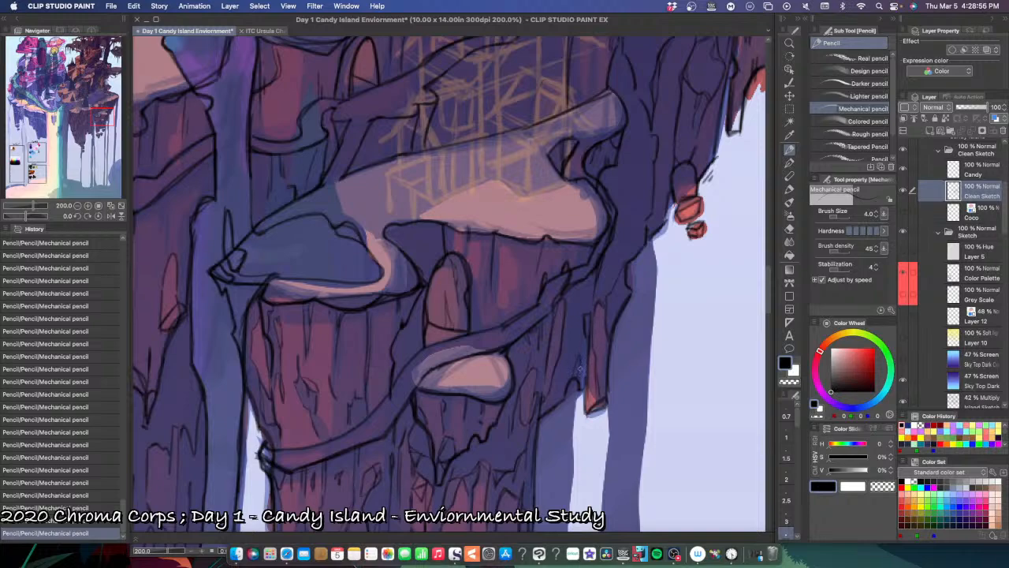
pyautogui.press('super+z')
pyautogui.press('super+y')
pyautogui.press('super+z')
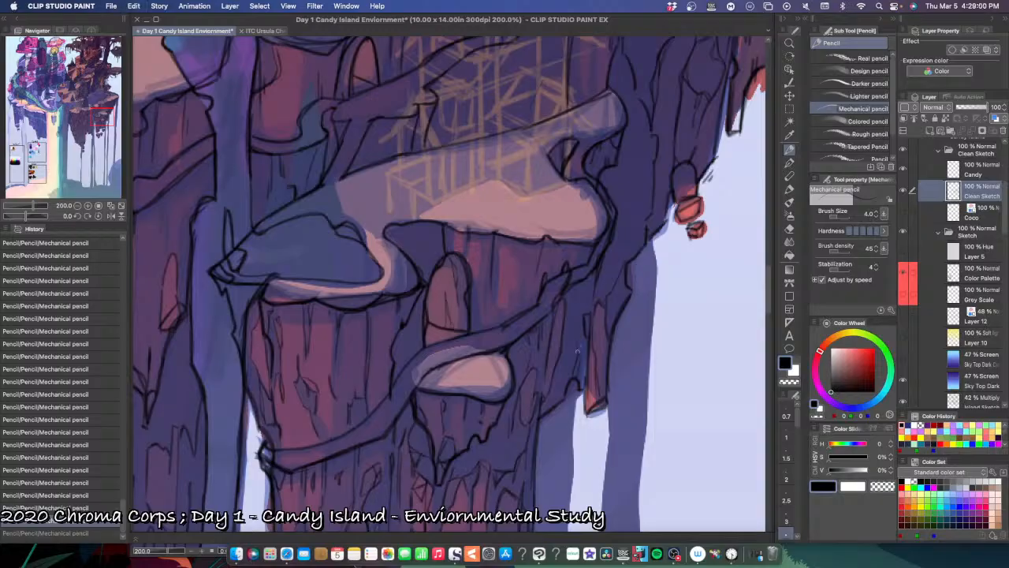
pyautogui.press('super+y')
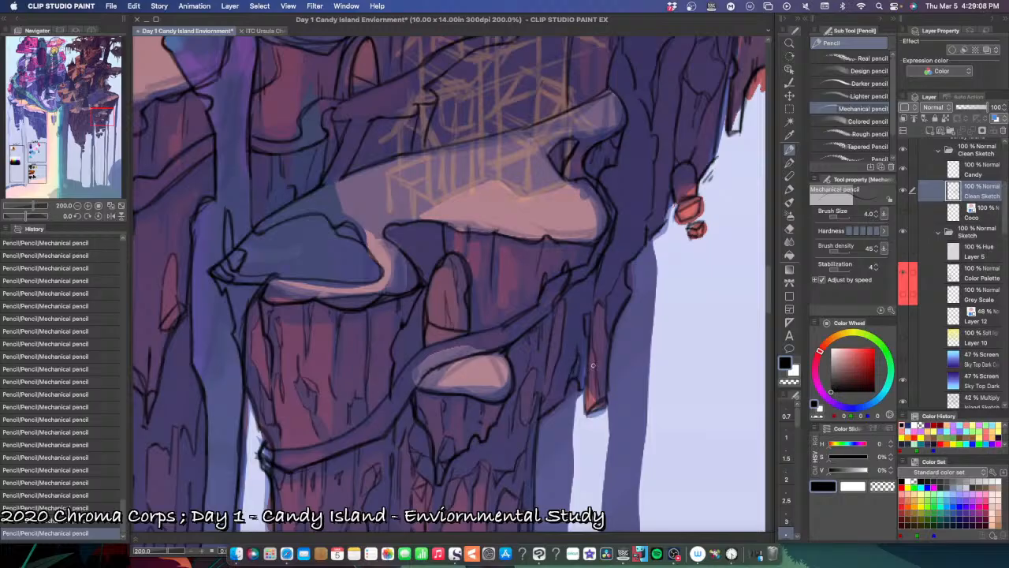
# Step: Examine the hanging pillars' undersides and the floating rock chunks below them for missing line work
pyautogui.press('super+minus')
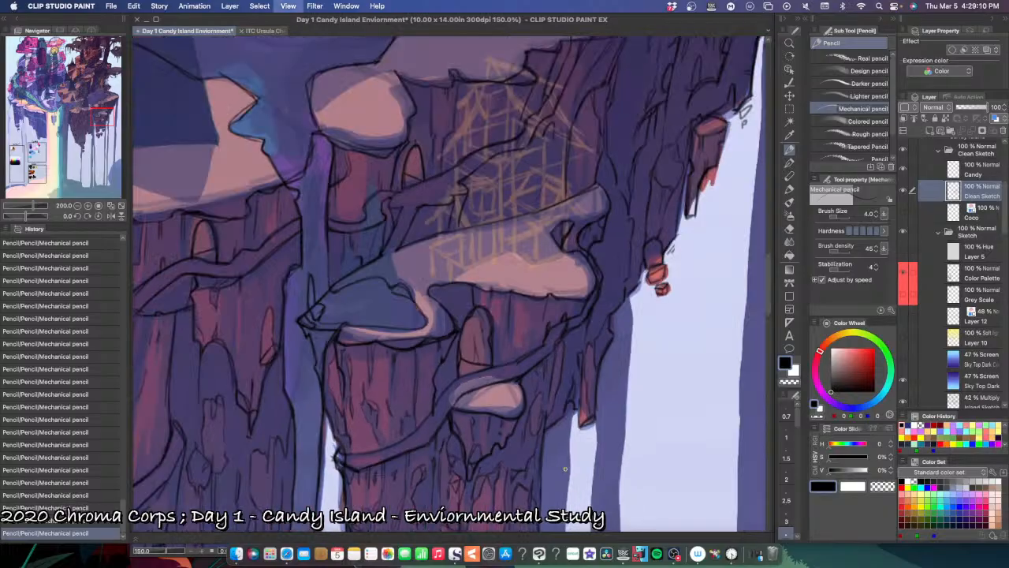
pyautogui.moveTo(590, 484); pyautogui.dragTo(572, 430)
pyautogui.moveTo(570, 469); pyautogui.dragTo(549, 440)
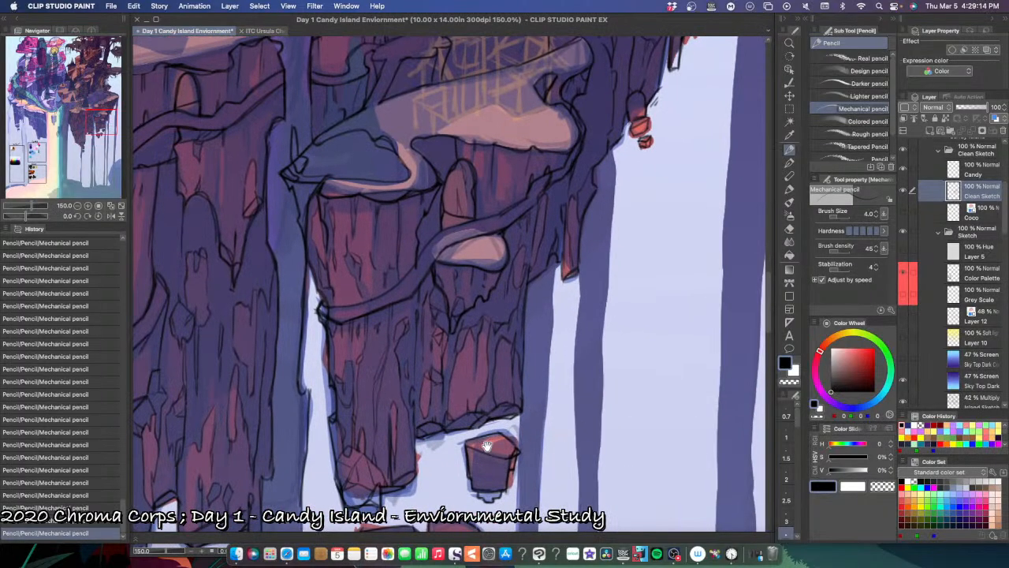
pyautogui.moveTo(487, 447); pyautogui.dragTo(530, 464)
pyautogui.press('super+plus')
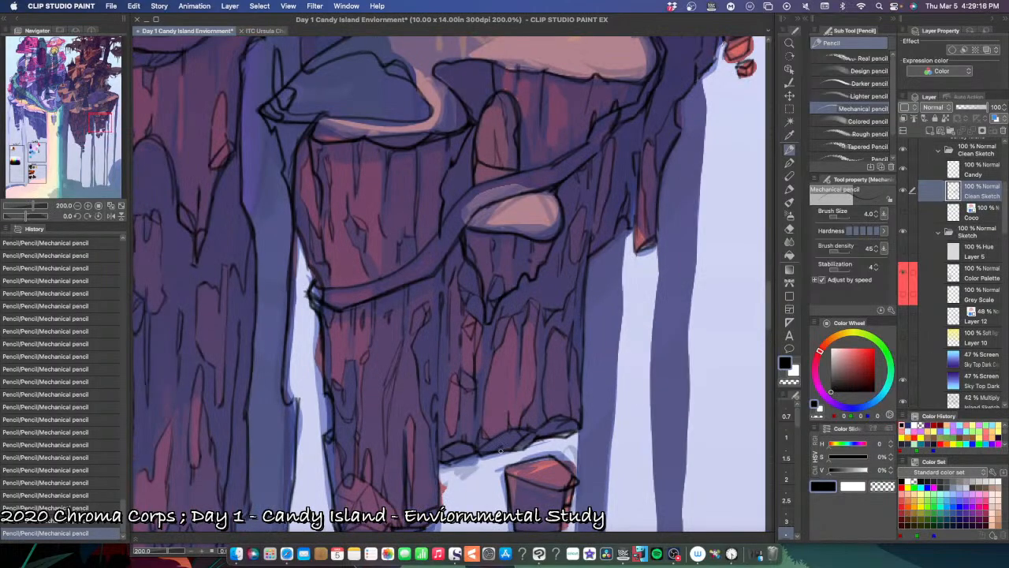
pyautogui.press('super+minus')
pyautogui.press('super+minus')
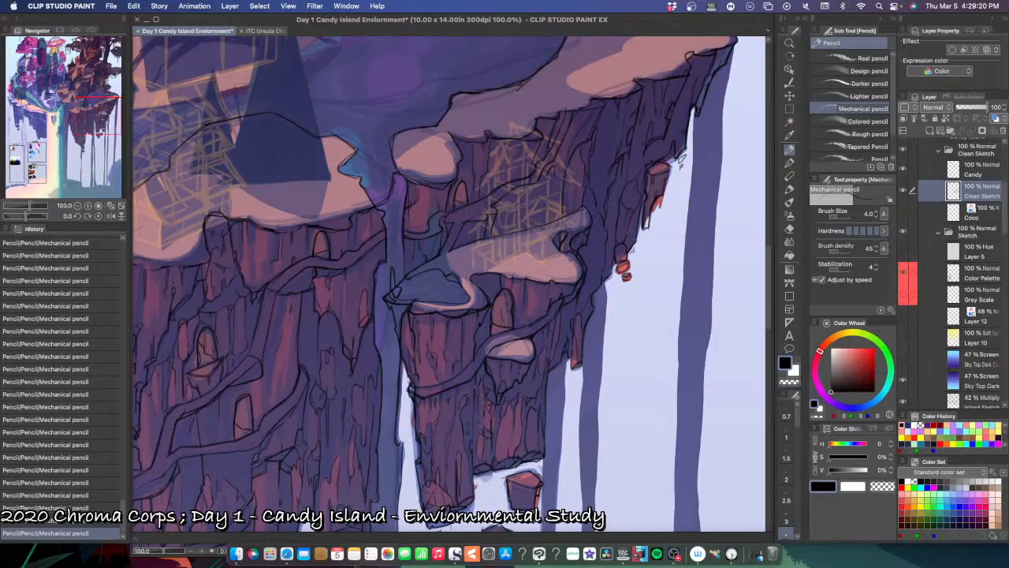
pyautogui.press('super+plus')
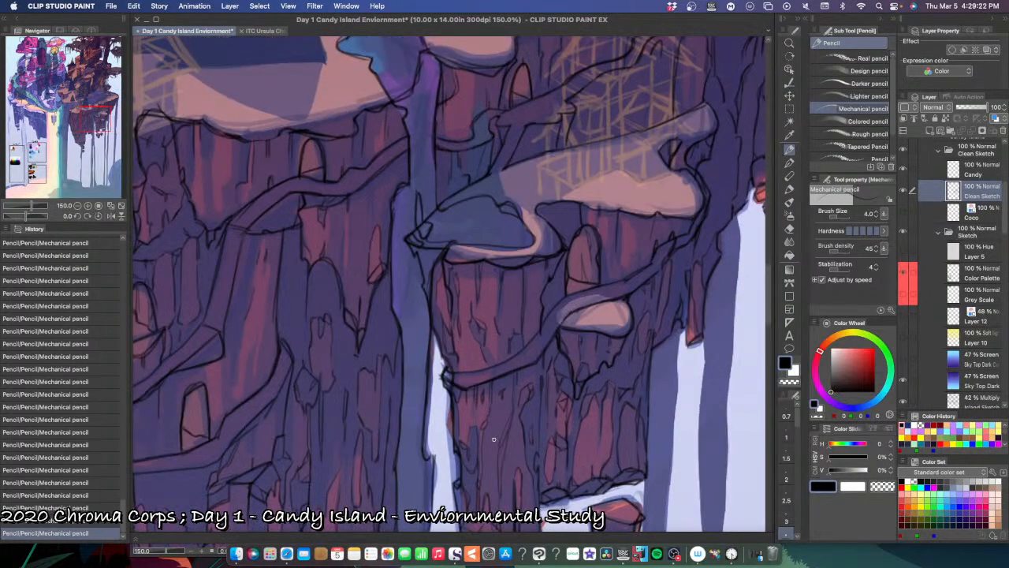
# Step: Rework a crack on the pillar's lower face beneath the winding path, undoing misplaced strokes
pyautogui.press('super+plus')
pyautogui.moveTo(480, 449)
pyautogui.mouseDown()
pyautogui.moveTo(507, 446)
pyautogui.moveTo(483, 447)
pyautogui.moveTo(532, 443)
pyautogui.moveTo(503, 449)
pyautogui.mouseUp()
pyautogui.press('super+z')
pyautogui.press('super+z')
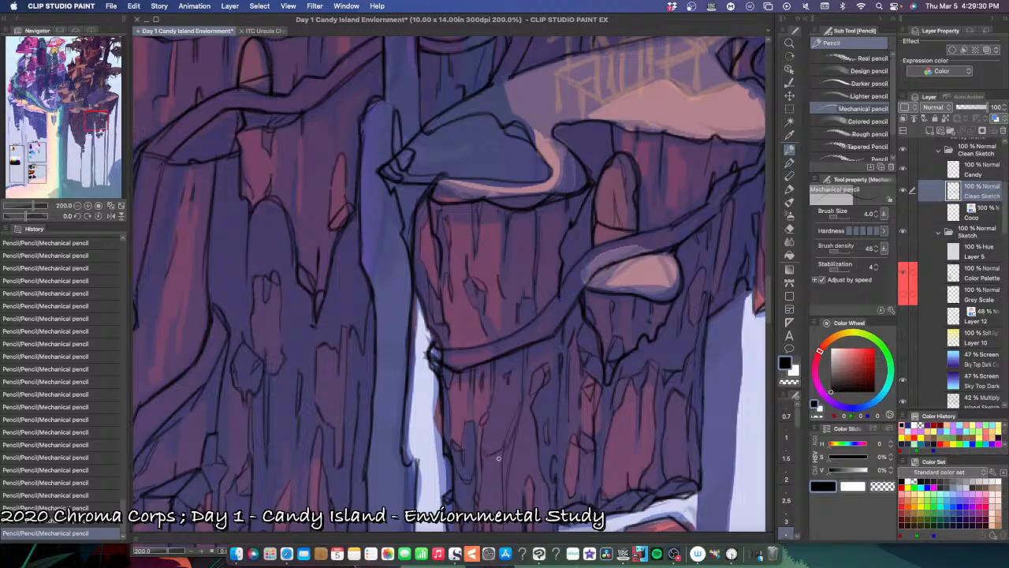
# Step: Examine the larger left cliff's line art around its arched doorways and winding paths
pyautogui.press('super+minus')
pyautogui.press('super+minus')
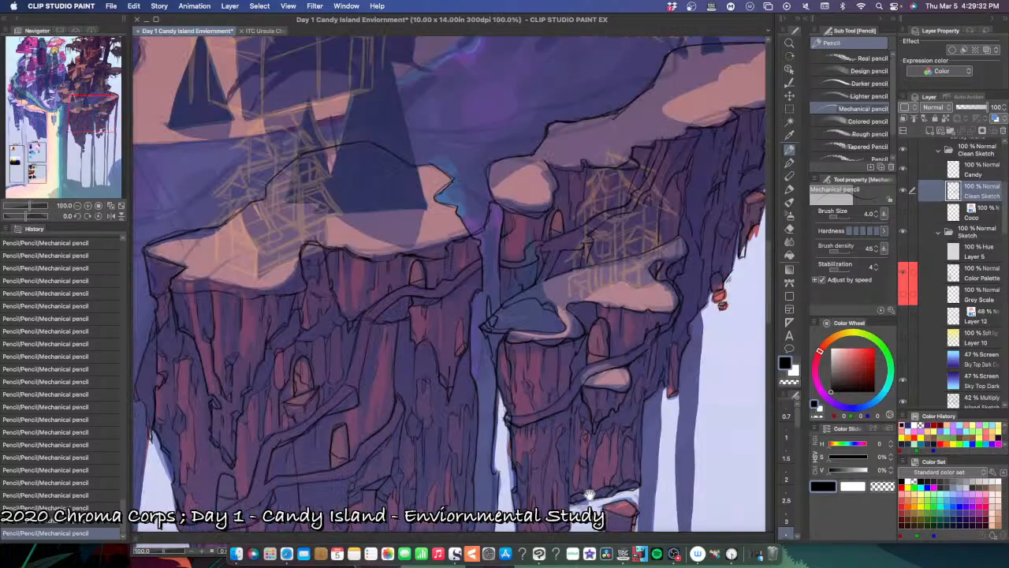
pyautogui.scroll(-5, 536, 473)
pyautogui.hscroll(4, 536, 473)
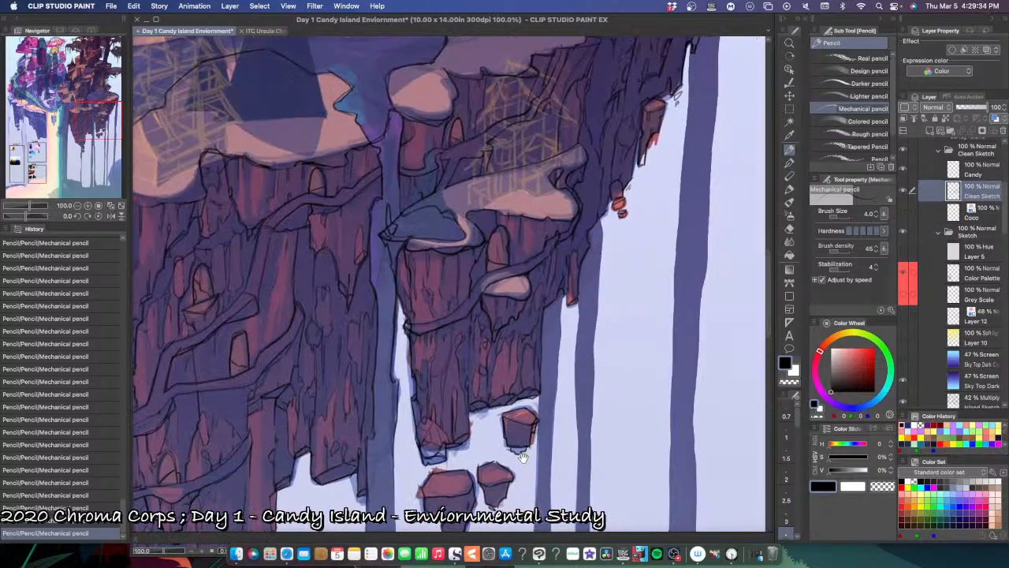
pyautogui.moveTo(432, 482); pyautogui.dragTo(509, 465)
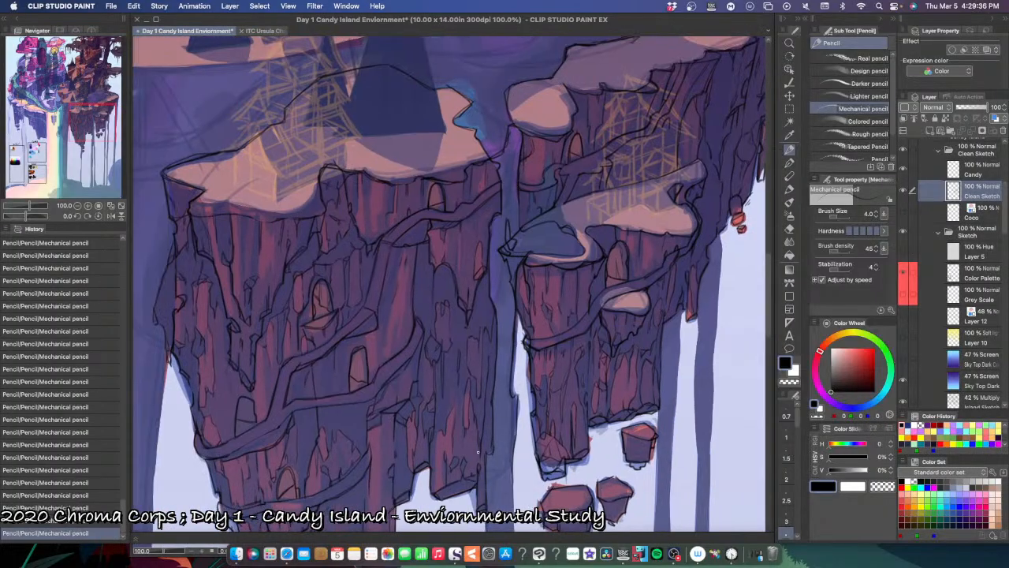
pyautogui.press('super+plus')
pyautogui.moveTo(365, 340); pyautogui.dragTo(422, 480)
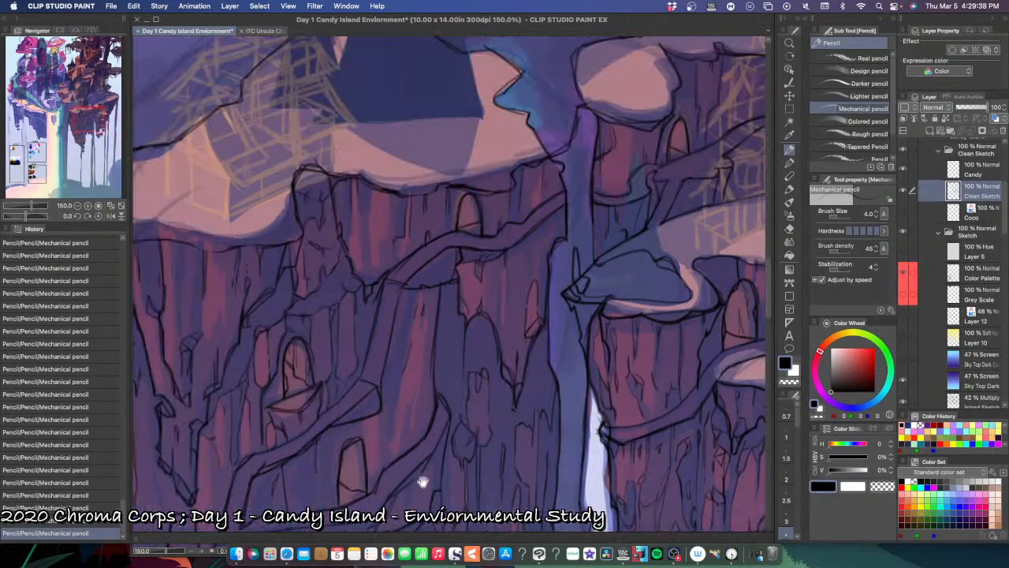
pyautogui.press('super+plus')
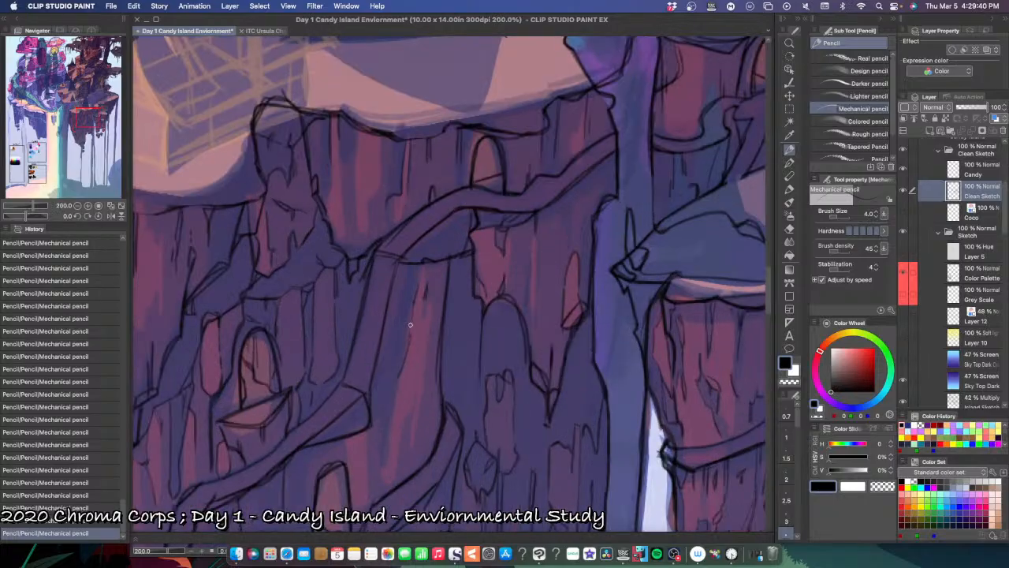
# Step: Draw short vertical cracks on the upper face of the tapered pillar beneath the winding path, undoing misplaced strokes
pyautogui.moveTo(411, 321); pyautogui.dragTo(408, 340)
pyautogui.press('super+z')
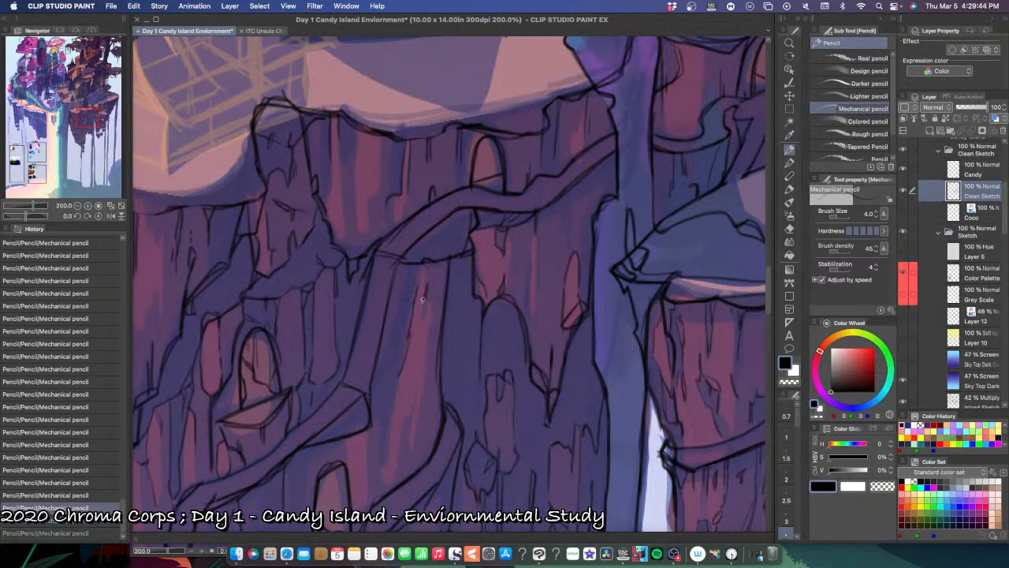
pyautogui.moveTo(425, 297); pyautogui.dragTo(424, 321)
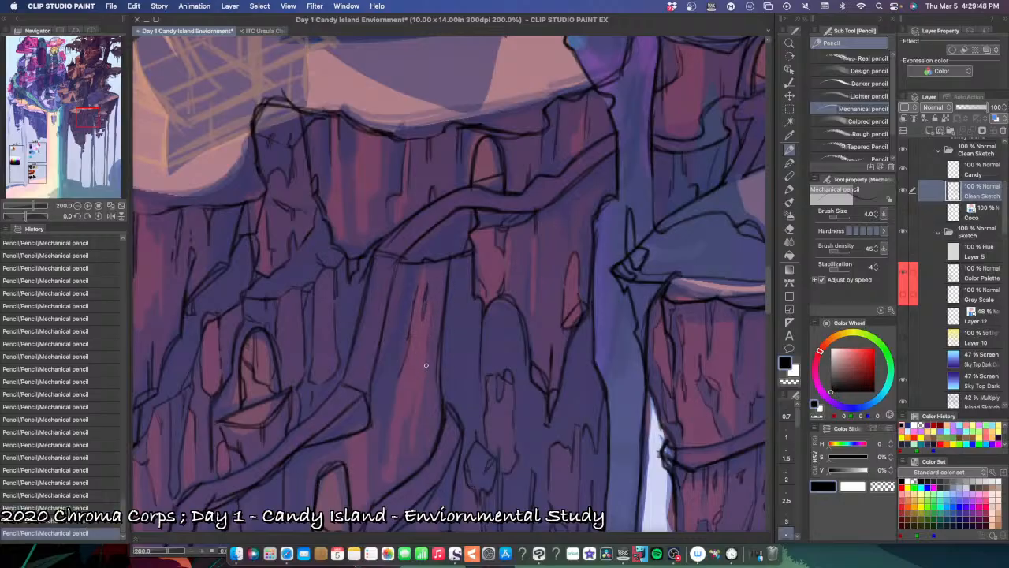
pyautogui.moveTo(430, 345); pyautogui.dragTo(428, 391)
pyautogui.press('super+z')
# Step: Continue the thin crack lines down the tapered pillar's lower face towards the arched doorway, undoing the misplaced strokes
pyautogui.moveTo(427, 351); pyautogui.dragTo(412, 447)
pyautogui.moveTo(417, 391)
pyautogui.mouseDown()
pyautogui.moveTo(403, 422)
pyautogui.moveTo(417, 390)
pyautogui.moveTo(404, 422)
pyautogui.moveTo(417, 395)
pyautogui.moveTo(412, 440)
pyautogui.mouseUp()
pyautogui.moveTo(402, 431); pyautogui.dragTo(394, 486)
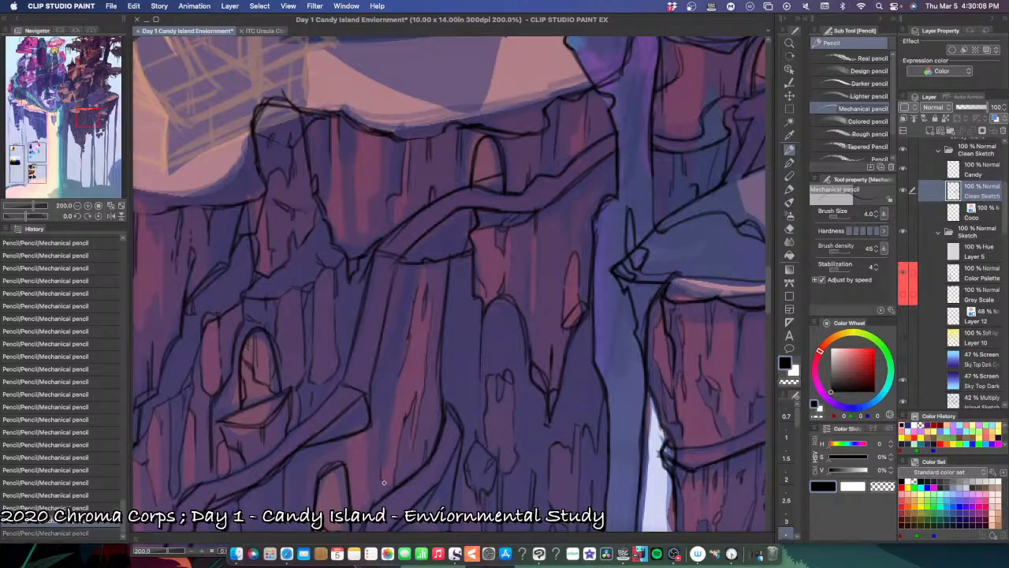
pyautogui.press('super+z')
pyautogui.moveTo(381, 470); pyautogui.dragTo(381, 481)
pyautogui.press('super+z')
pyautogui.press('super+z')
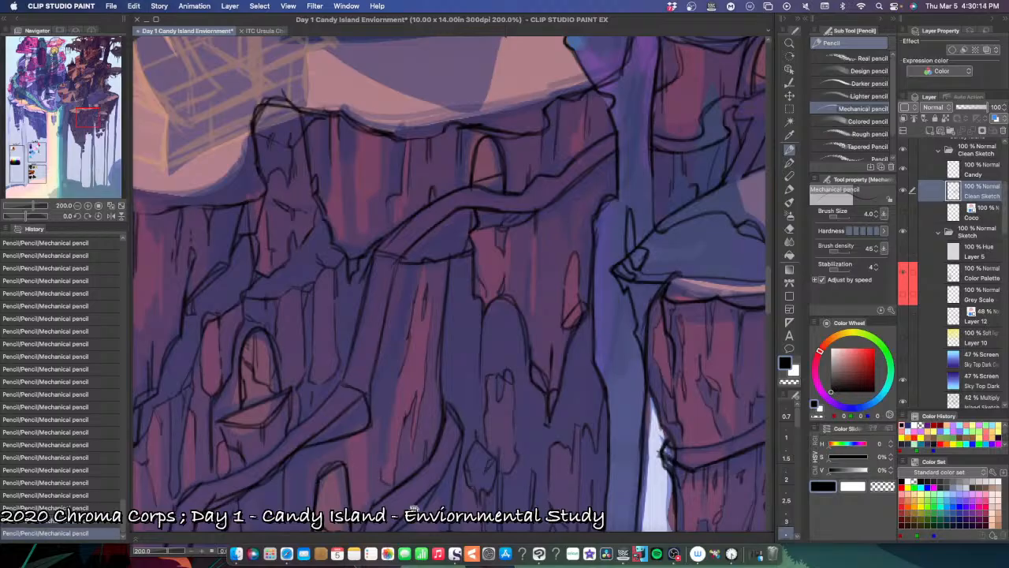
# Step: Reinforce the larger cliff's edge line where it borders the waterfall below the upper path
pyautogui.scroll(-5, 473, 465)
pyautogui.press('super+minus')
pyautogui.press('super+minus')
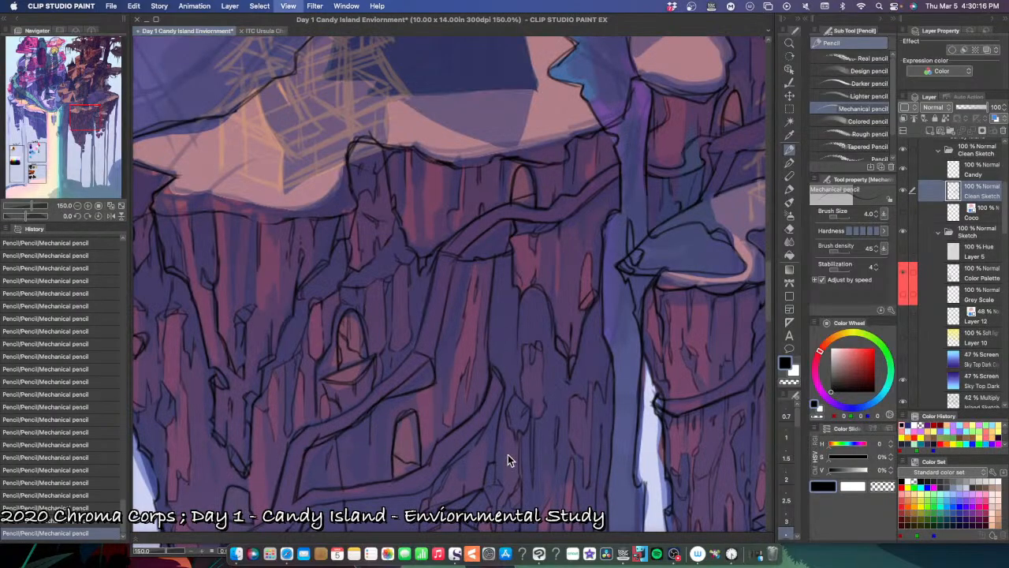
pyautogui.press('super+minus')
pyautogui.press('super+plus')
pyautogui.press('super+plus')
pyautogui.moveTo(523, 442); pyautogui.dragTo(434, 506)
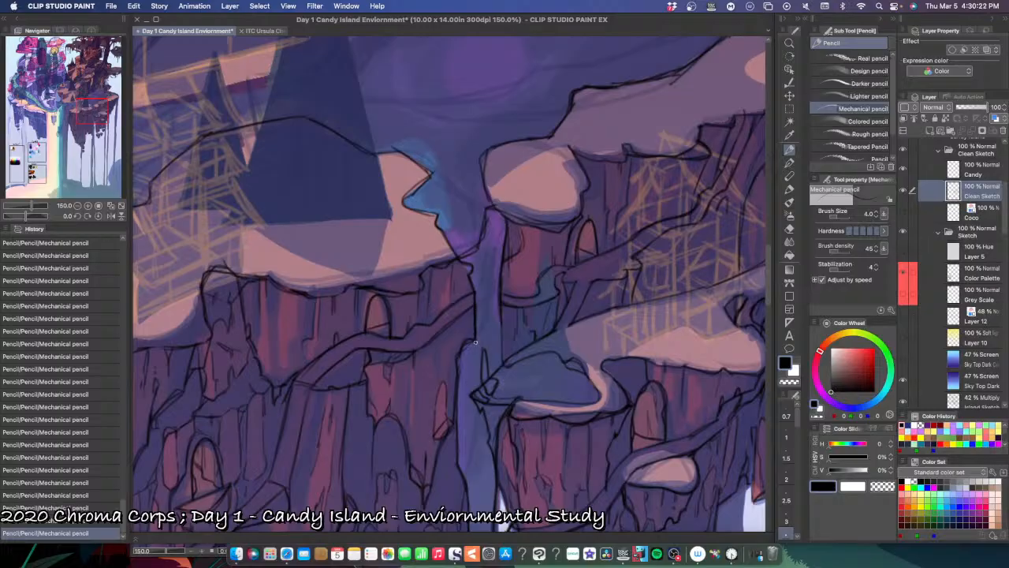
pyautogui.moveTo(478, 328); pyautogui.dragTo(468, 341)
pyautogui.moveTo(458, 380); pyautogui.dragTo(456, 426)
# Step: Try a crack beside the red shard near the waterfall, undo it, and add a short line to the neighbouring hanging rock
pyautogui.moveTo(447, 434); pyautogui.dragTo(435, 460)
pyautogui.press('super+z')
pyautogui.press('super+shift+z')
pyautogui.press('super+z')
pyautogui.moveTo(403, 433); pyautogui.dragTo(408, 458)
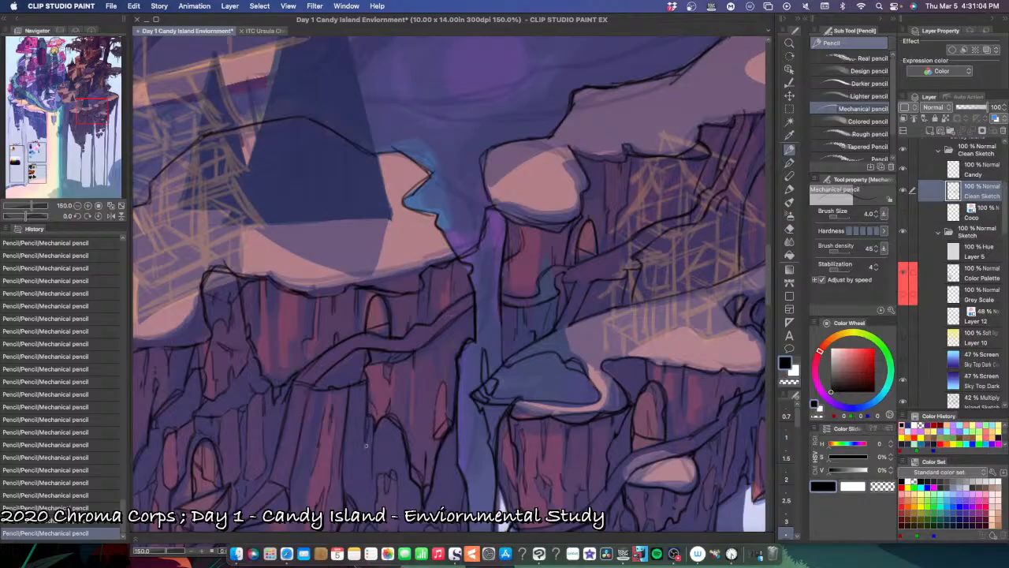
# Step: Draw a small elongated streak on the waterfall beneath the ledge's pointed tip, undoing and redrawing it
pyautogui.press('super+minus')
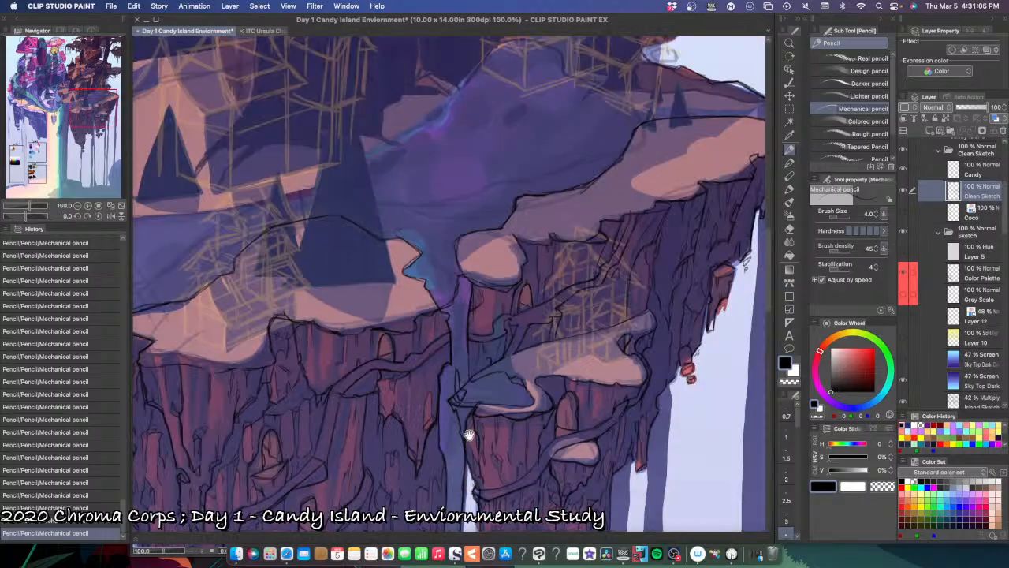
pyautogui.moveTo(468, 439); pyautogui.dragTo(440, 379)
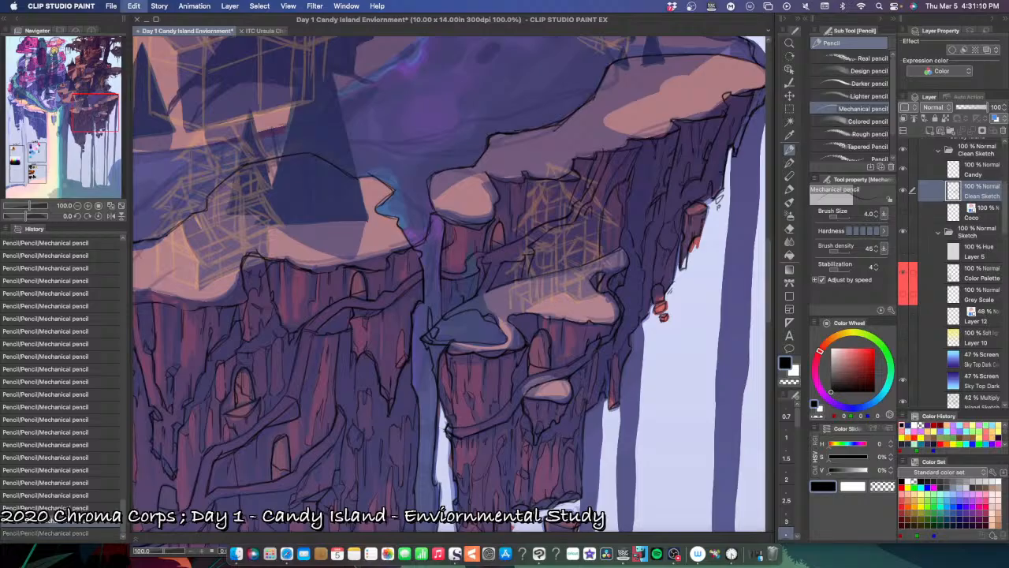
pyautogui.moveTo(487, 428); pyautogui.dragTo(446, 381)
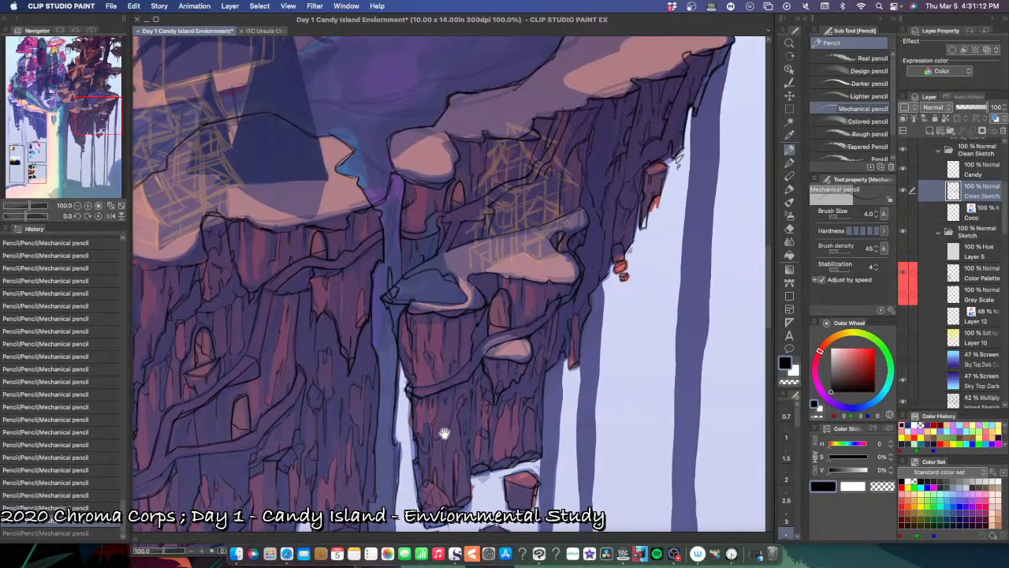
pyautogui.moveTo(451, 423); pyautogui.dragTo(406, 467)
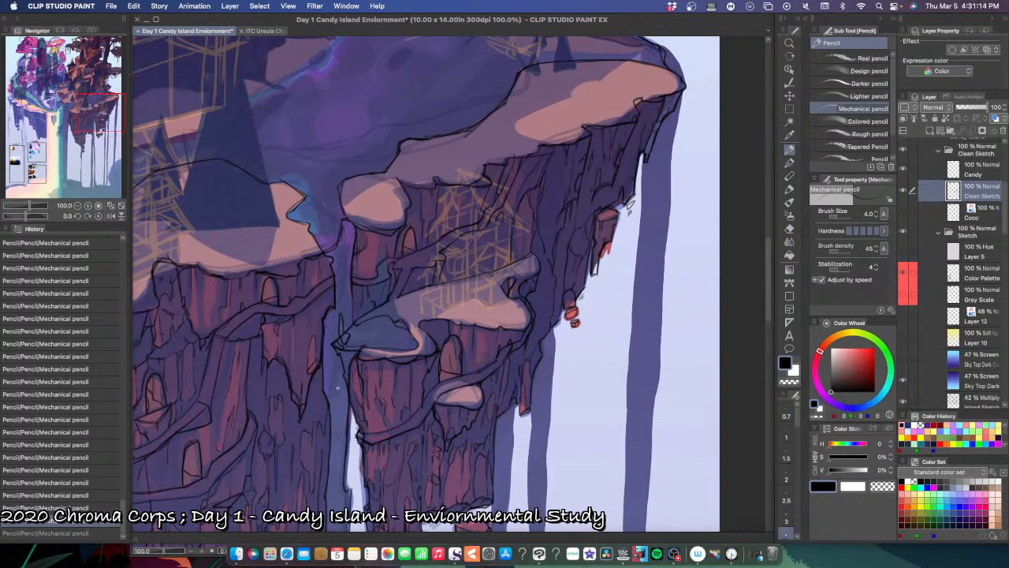
pyautogui.scroll(2, 337, 387)
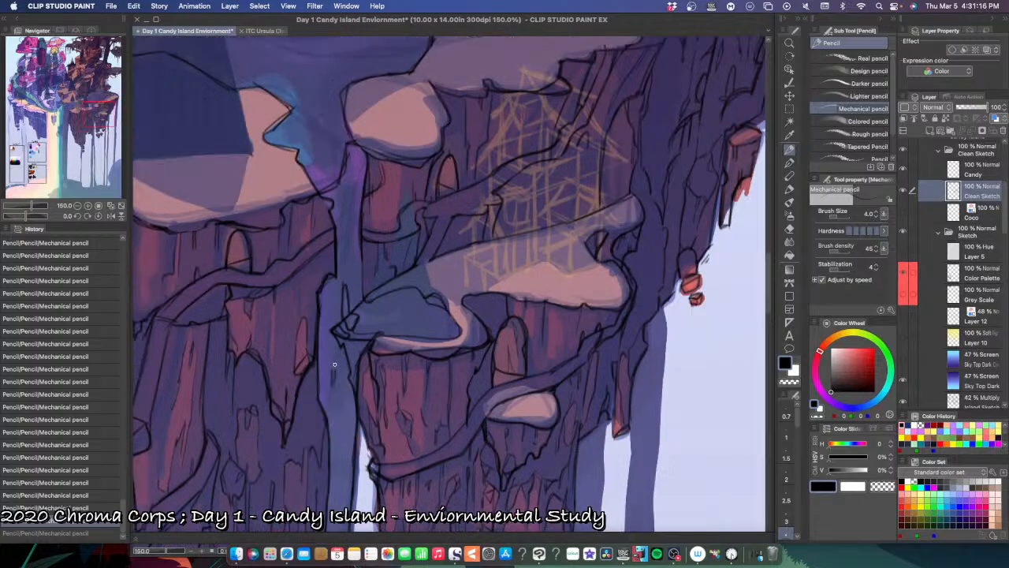
pyautogui.hotkey('ctrl', 'z')
pyautogui.moveTo(334, 358)
pyautogui.mouseDown()
pyautogui.moveTo(333, 392)
pyautogui.moveTo(335, 370)
pyautogui.mouseUp()
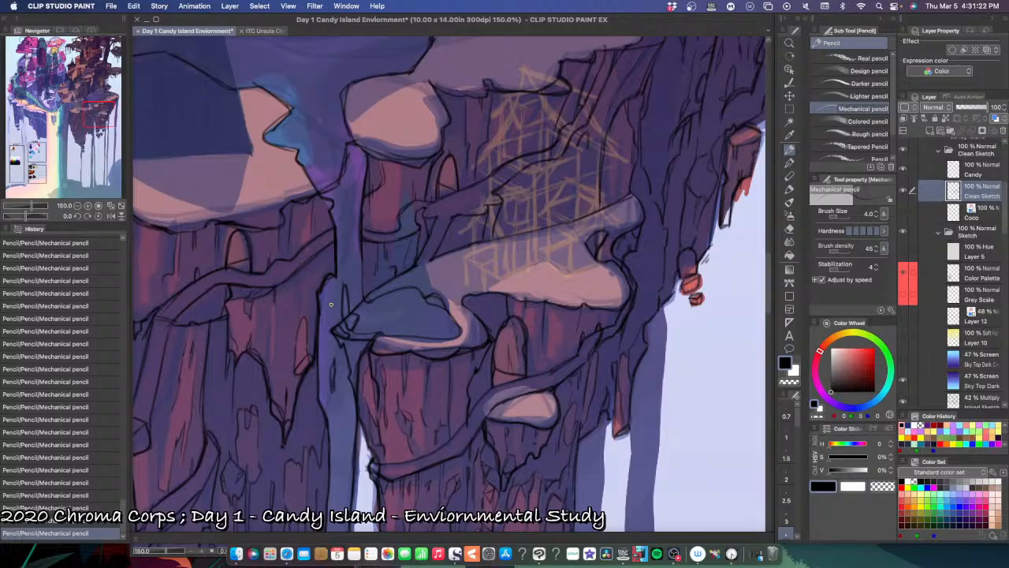
pyautogui.hotkey('ctrl', 'z')
pyautogui.hotkey('ctrl', 'z')
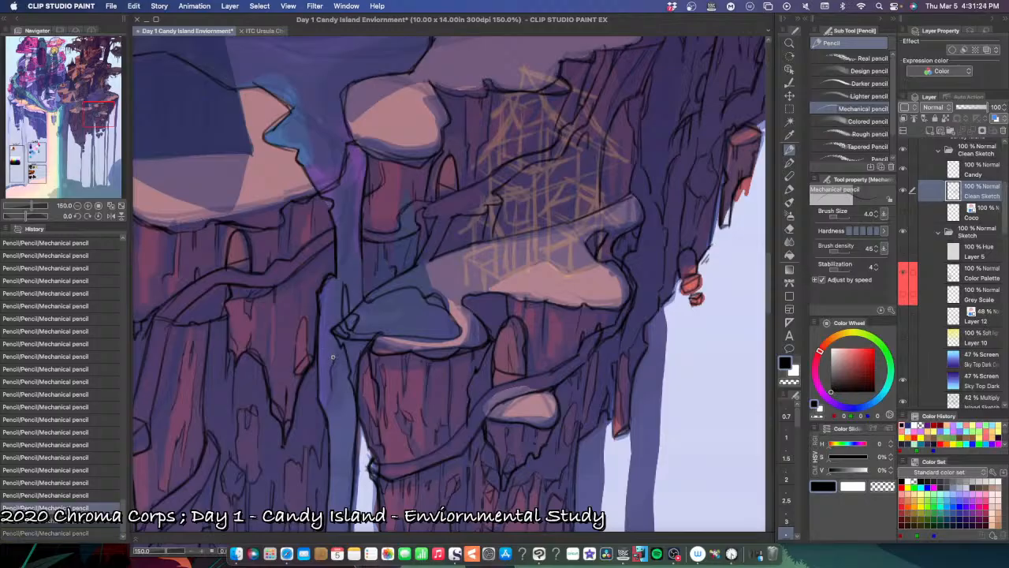
pyautogui.moveTo(332, 354)
pyautogui.mouseDown()
pyautogui.moveTo(333, 392)
pyautogui.moveTo(332, 371)
pyautogui.moveTo(336, 378)
pyautogui.mouseUp()
# Step: Add small line accents along the waterfall's edge in the gap between the two cliffs, undoing misplaced strokes
pyautogui.scroll(-3, 383, 453)
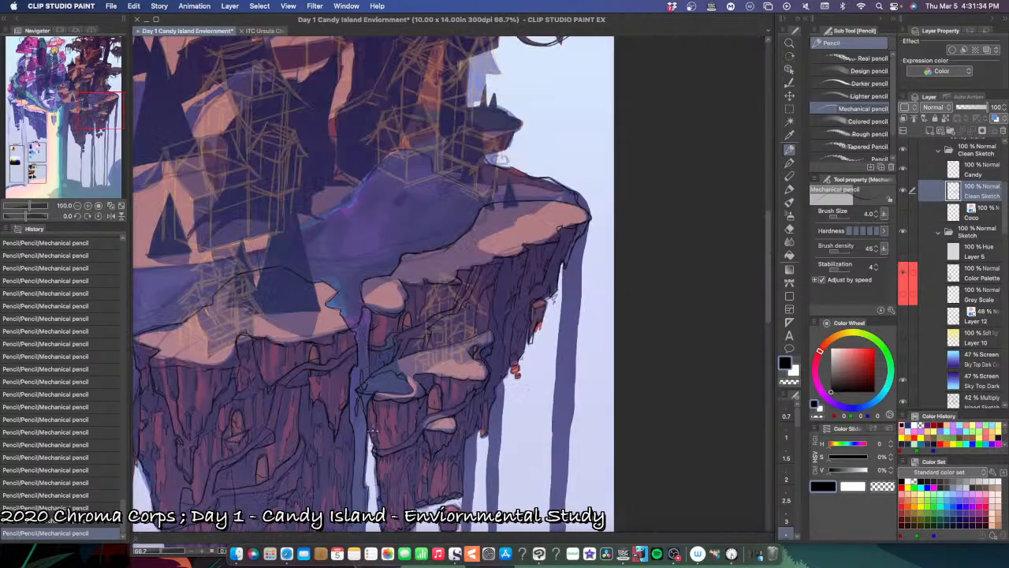
pyautogui.moveTo(382, 455); pyautogui.dragTo(379, 431)
pyautogui.scroll(3, 377, 382)
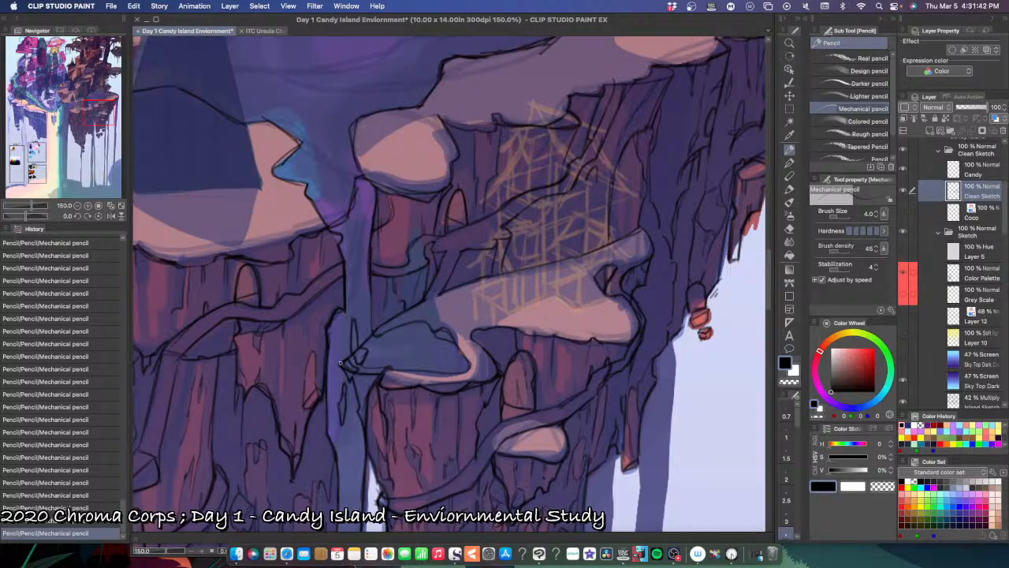
pyautogui.scroll(-3, 423, 382)
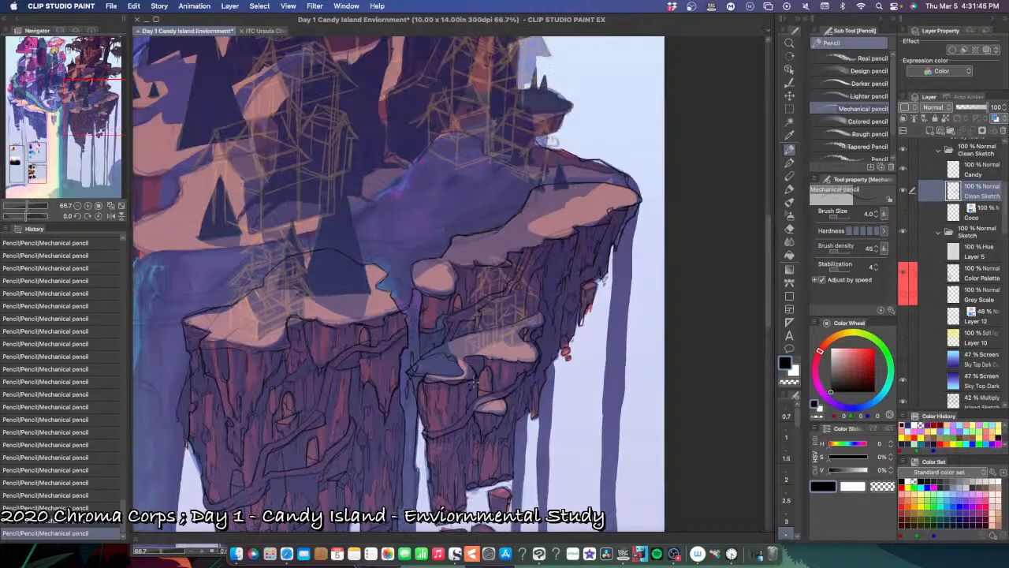
pyautogui.moveTo(479, 397); pyautogui.dragTo(471, 288)
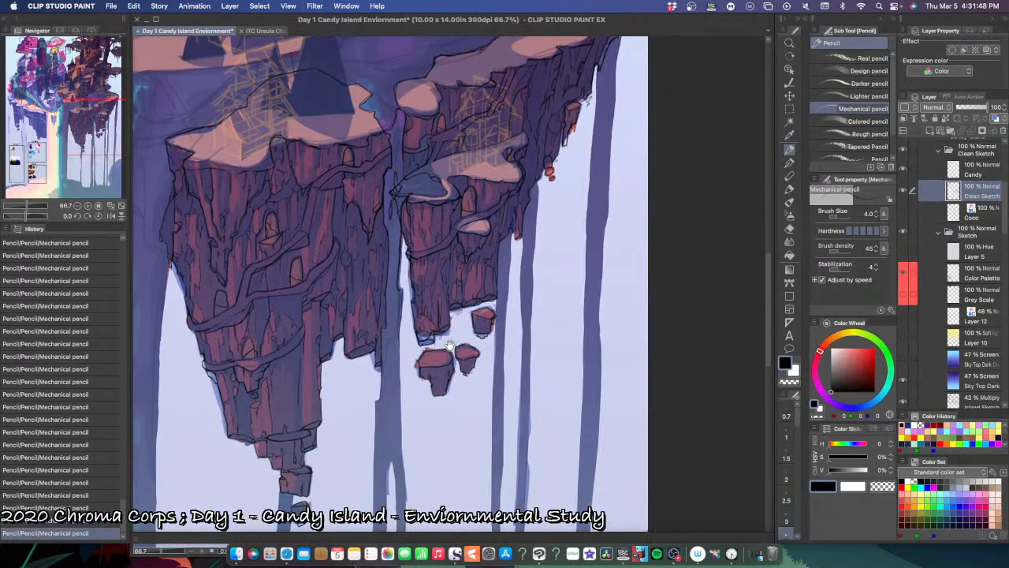
pyautogui.moveTo(428, 344); pyautogui.dragTo(478, 337)
pyautogui.scroll(2, 480, 331)
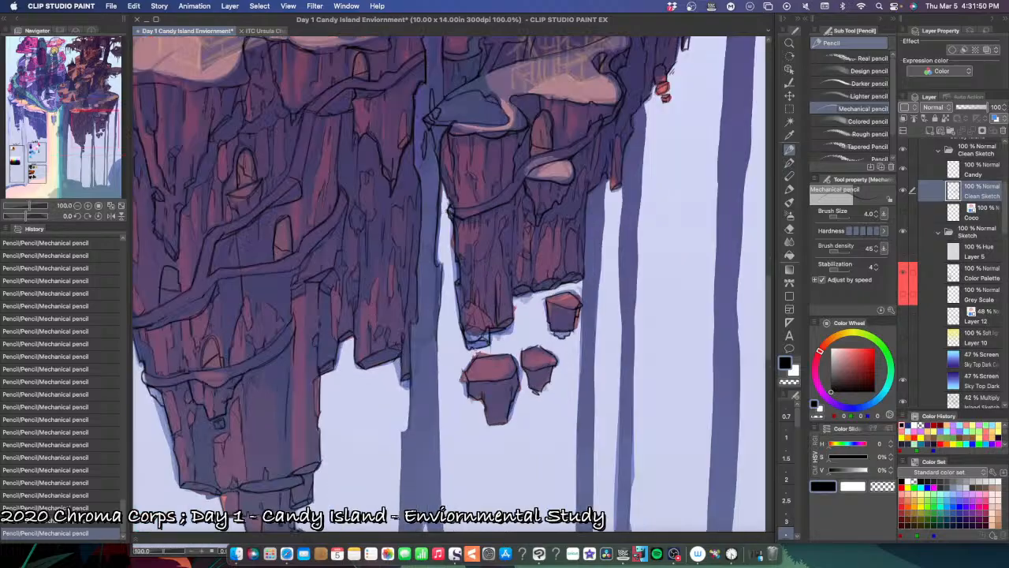
pyautogui.scroll(2, 479, 329)
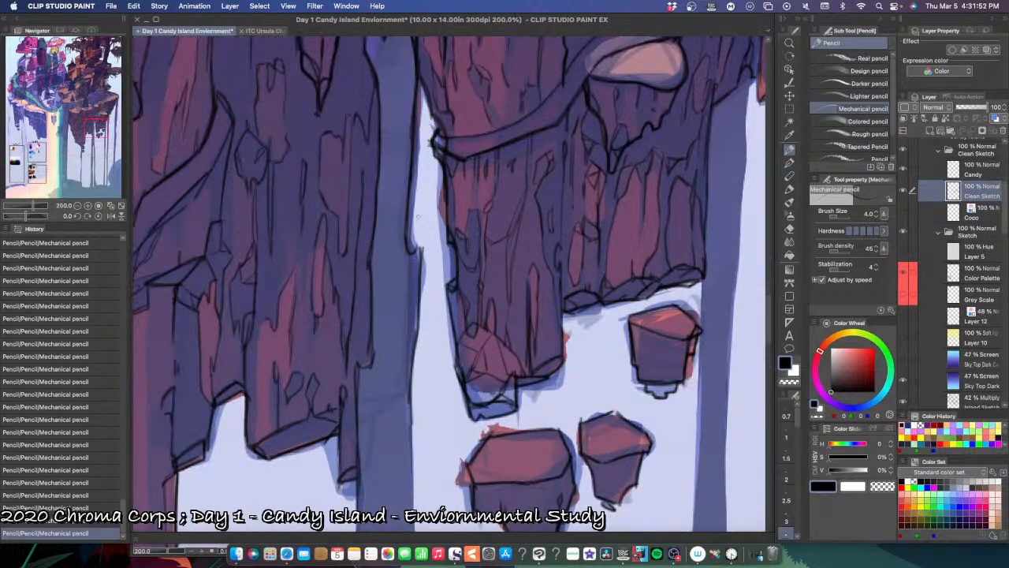
pyautogui.moveTo(421, 211)
pyautogui.mouseDown()
pyautogui.moveTo(423, 199)
pyautogui.moveTo(420, 223)
pyautogui.moveTo(423, 204)
pyautogui.mouseUp()
pyautogui.press('super+z')
pyautogui.press('super+z')
pyautogui.moveTo(418, 246)
pyautogui.mouseDown()
pyautogui.moveTo(421, 233)
pyautogui.moveTo(425, 251)
pyautogui.mouseUp()
pyautogui.moveTo(422, 292); pyautogui.dragTo(428, 255)
# Step: Inspect the line art across the whole canvas by toggling the visibility of the Sketch folder and the Clean Sketch layer
pyautogui.scroll(-5, 453, 348)
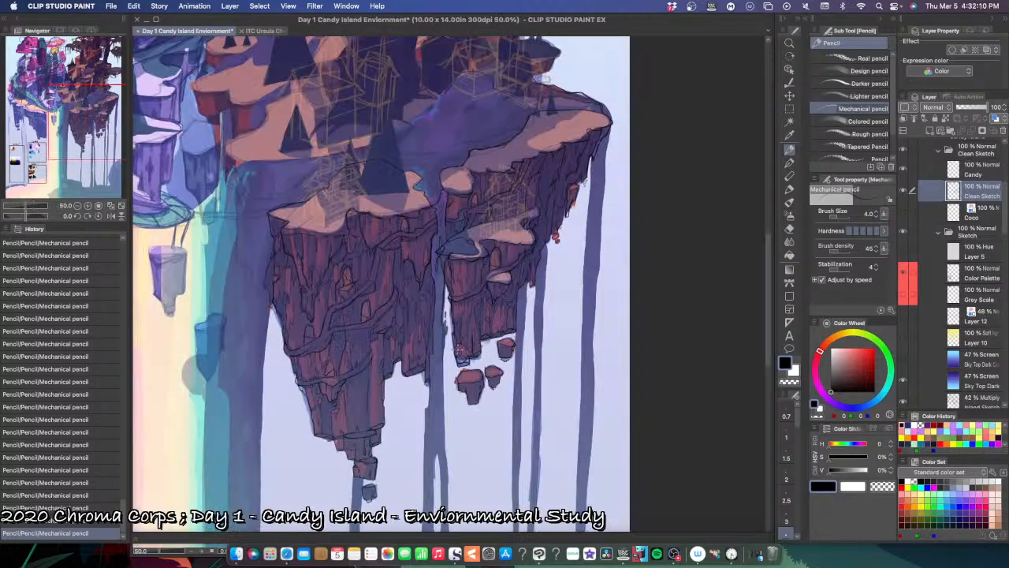
pyautogui.press('super+plus')
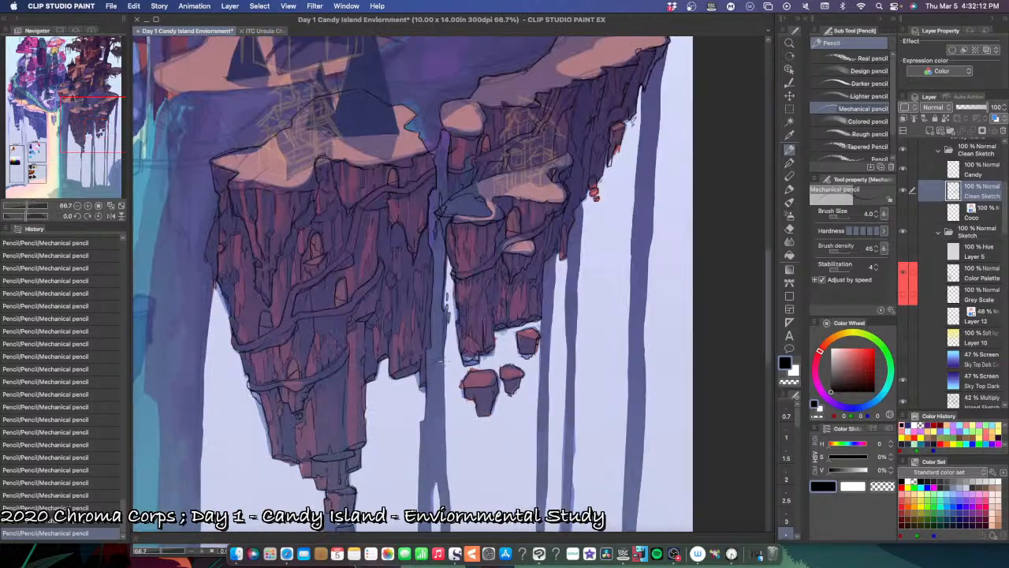
pyautogui.press('super+0')
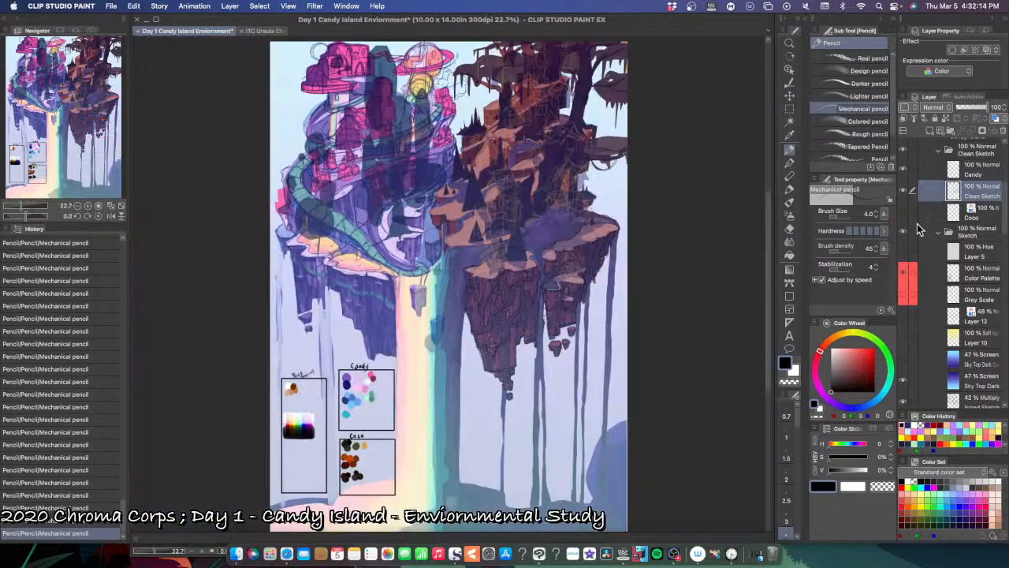
pyautogui.click(905, 234)
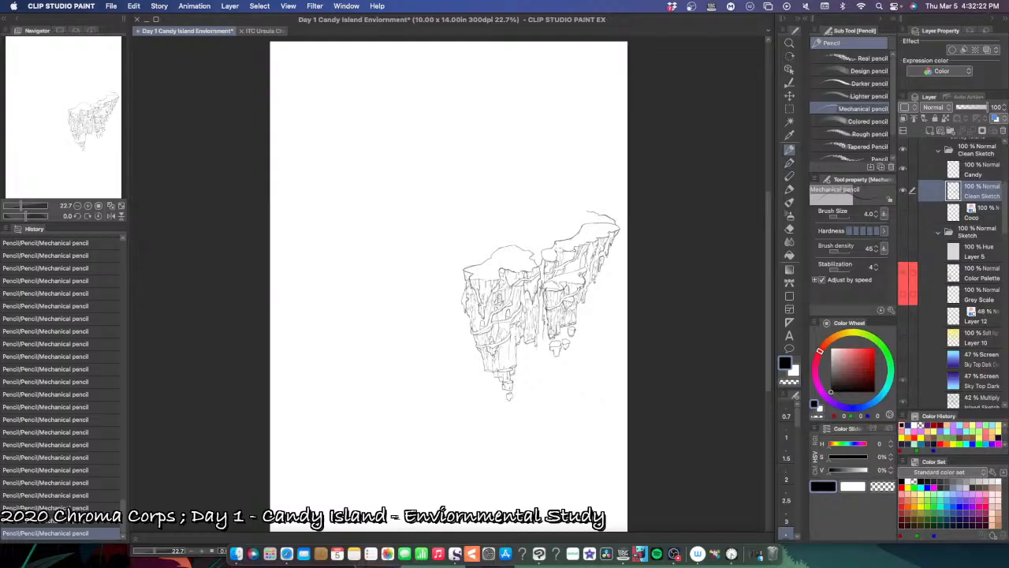
pyautogui.click(901, 192)
pyautogui.click(902, 191)
pyautogui.click(903, 191)
pyautogui.click(902, 191)
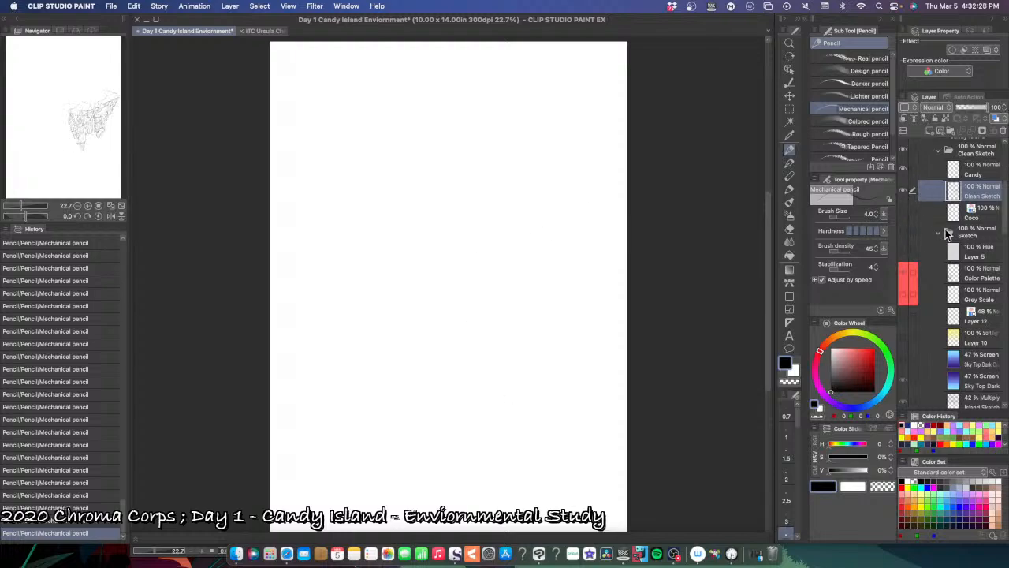
pyautogui.click(904, 232)
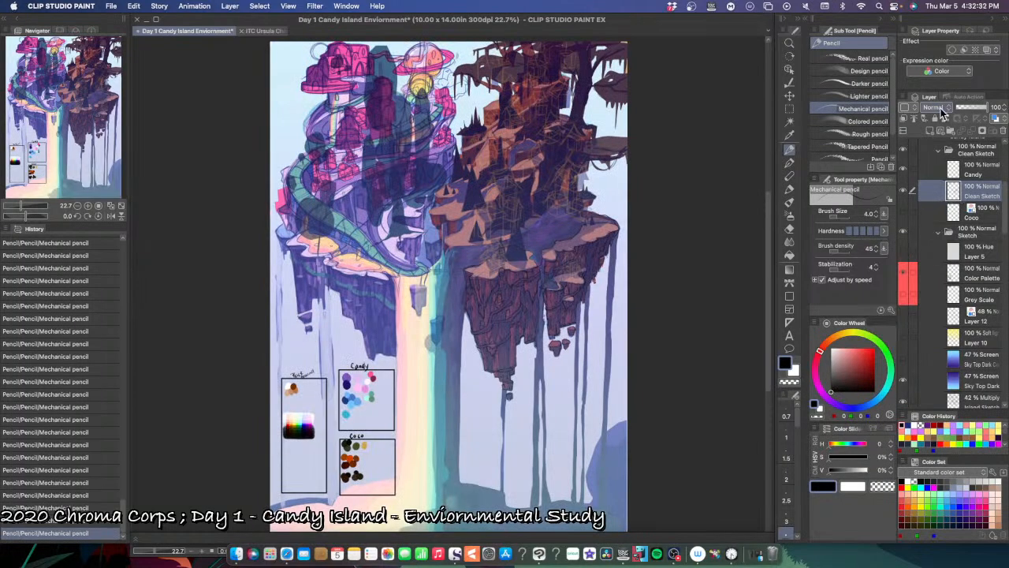
# Step: Set the Clean Sketch layer's blending mode to Overlay and the Clean Sketch folder's blending mode to Through
pyautogui.click(946, 108)
pyautogui.click(946, 250)
pyautogui.scroll(3, 577, 326)
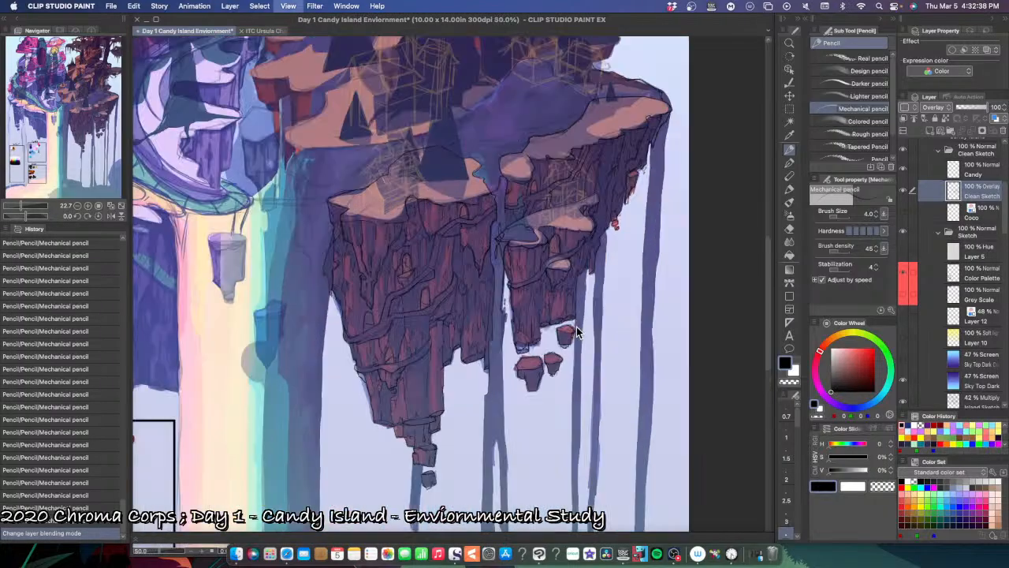
pyautogui.click(976, 151)
pyautogui.click(936, 111)
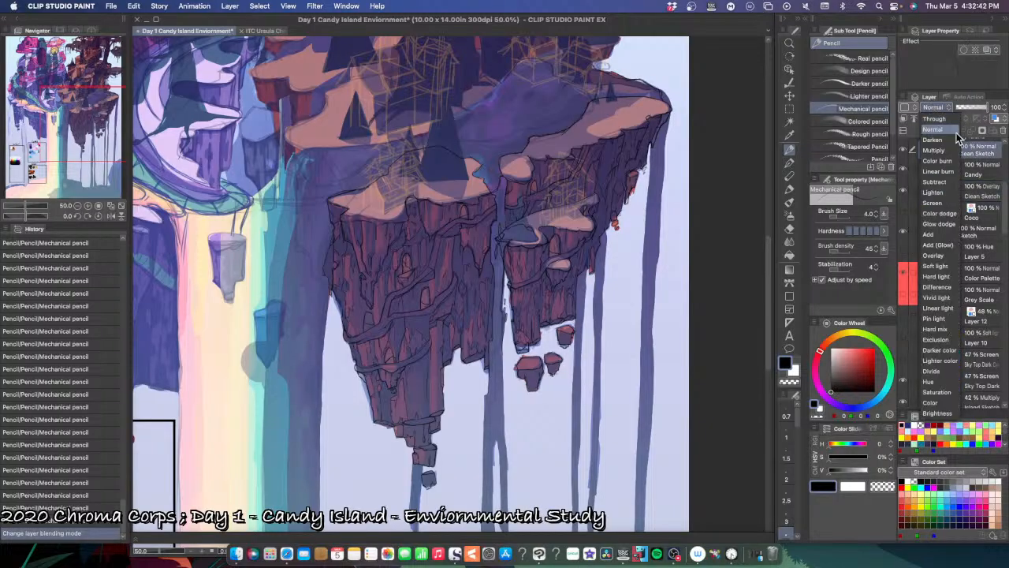
pyautogui.click(940, 118)
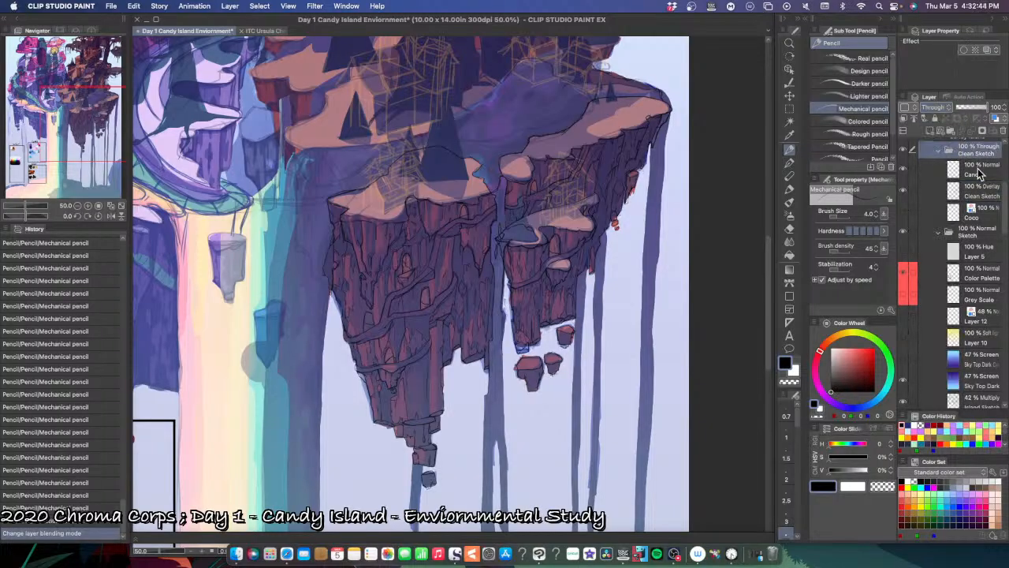
# Step: Try a reduced opacity on the Clean Sketch layer against the whole picture and restore it to 100%
pyautogui.click(983, 213)
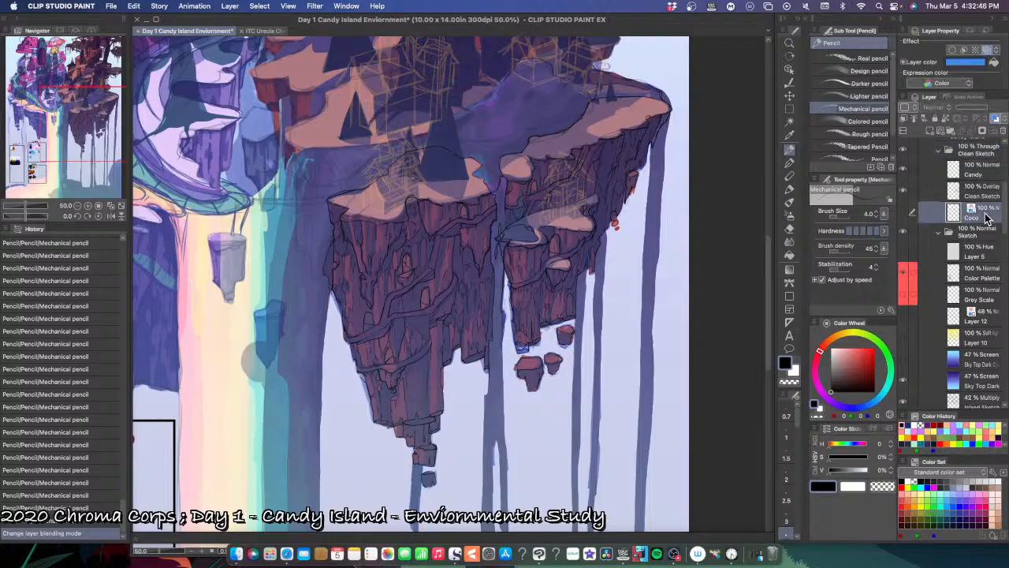
pyautogui.click(982, 194)
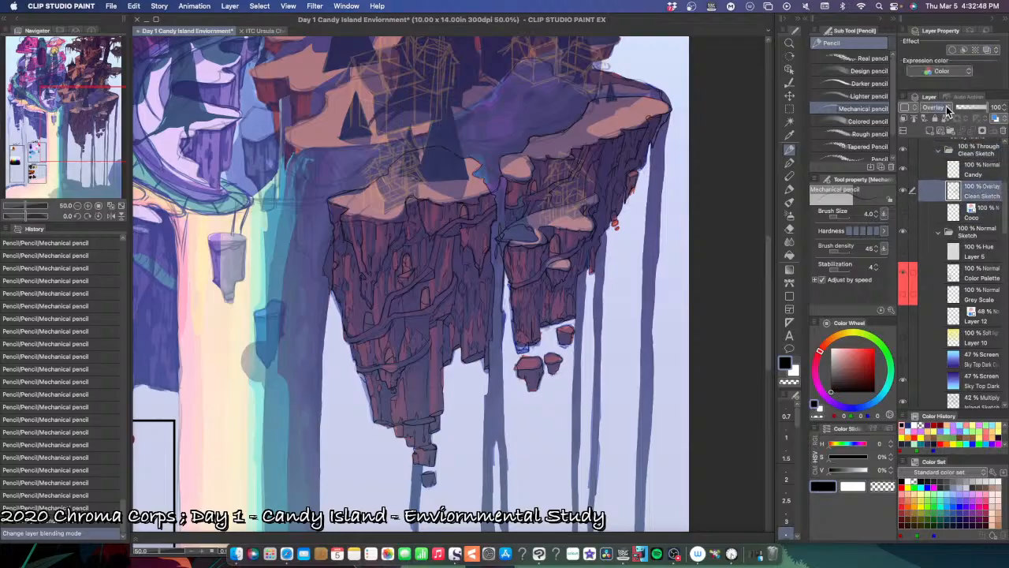
pyautogui.moveTo(985, 108); pyautogui.dragTo(975, 110)
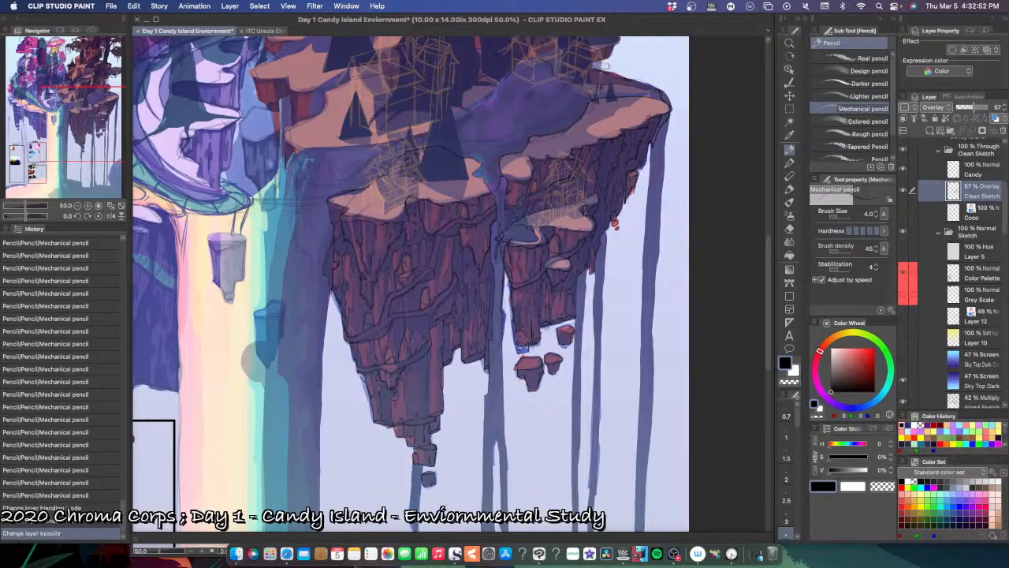
pyautogui.press('super+0')
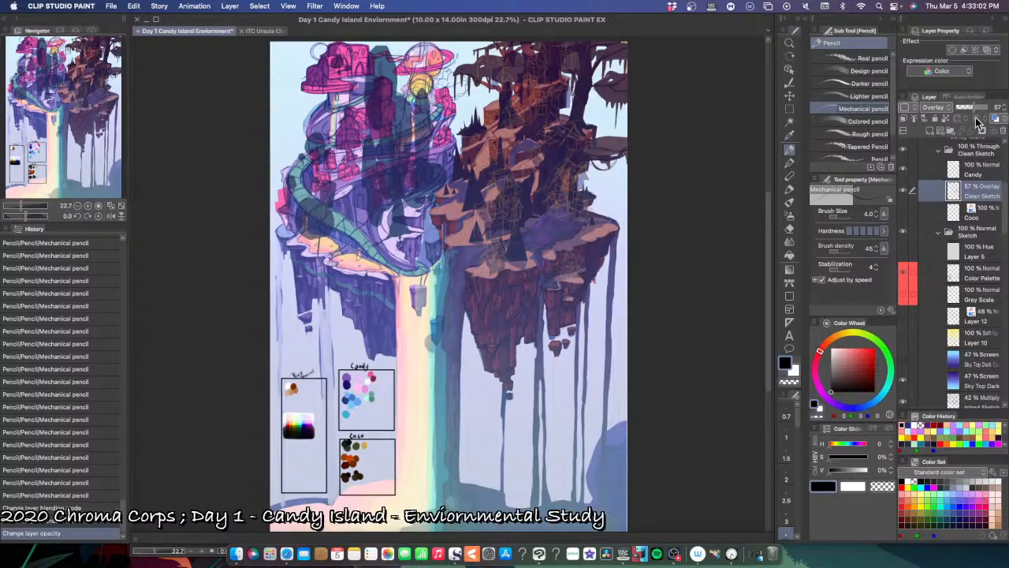
pyautogui.moveTo(978, 107); pyautogui.dragTo(1000, 107)
pyautogui.scroll(2, 521, 304)
pyautogui.scroll(1, 521, 304)
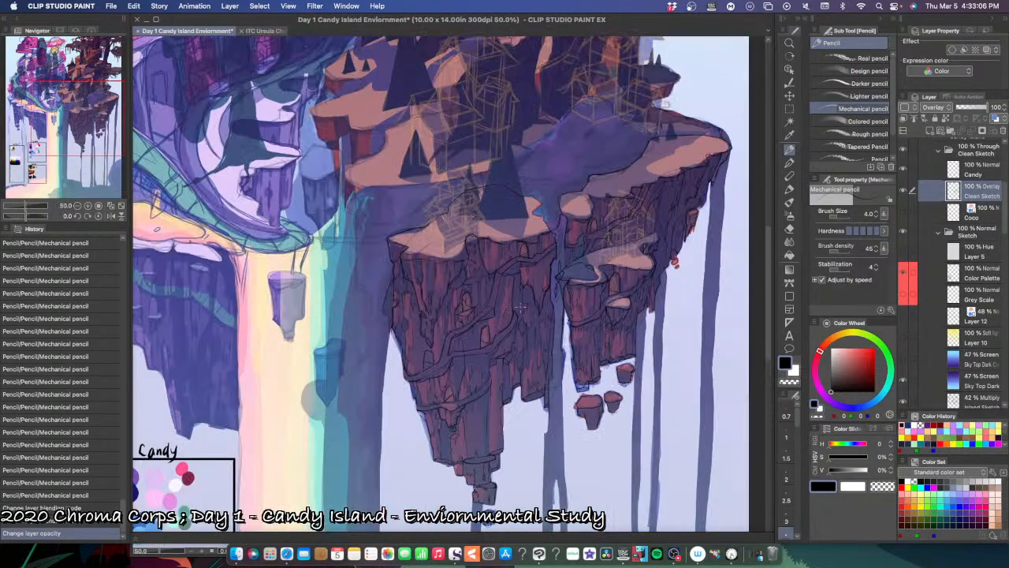
pyautogui.scroll(1, 519, 311)
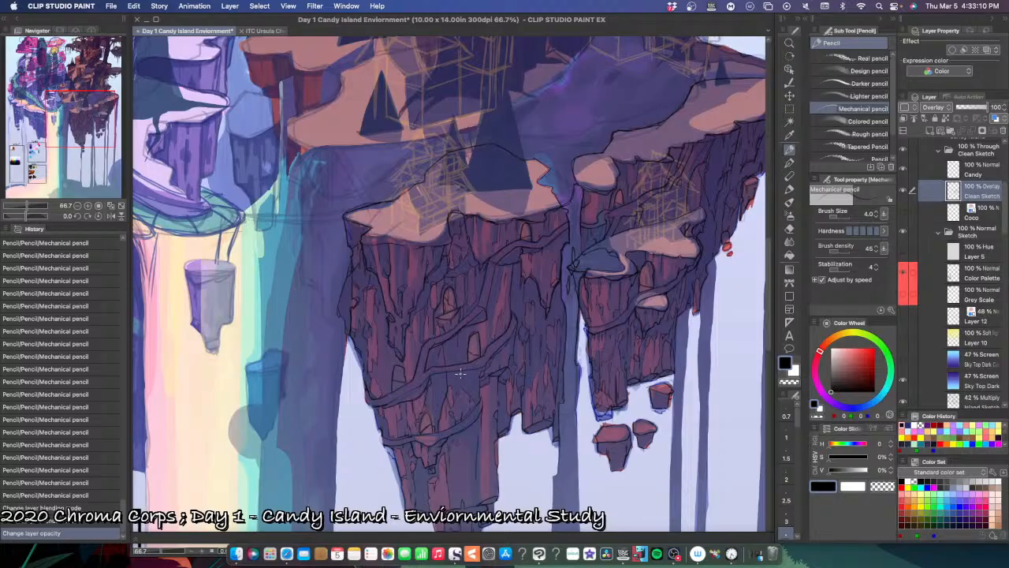
# Step: Add a small pencil line beneath the winding path on the dark island's front cliff
pyautogui.scroll(1, 458, 373)
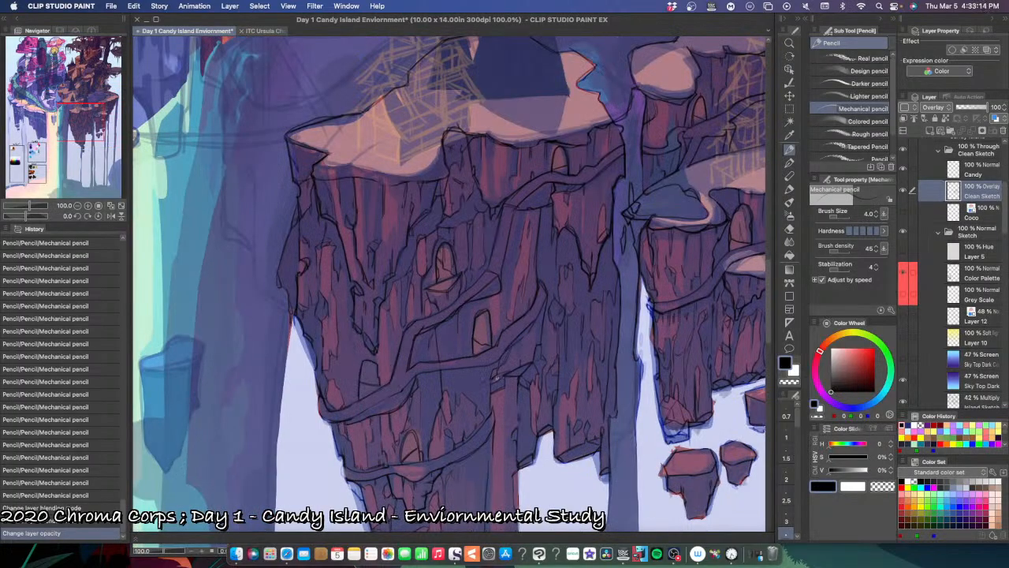
pyautogui.moveTo(485, 389); pyautogui.dragTo(482, 393)
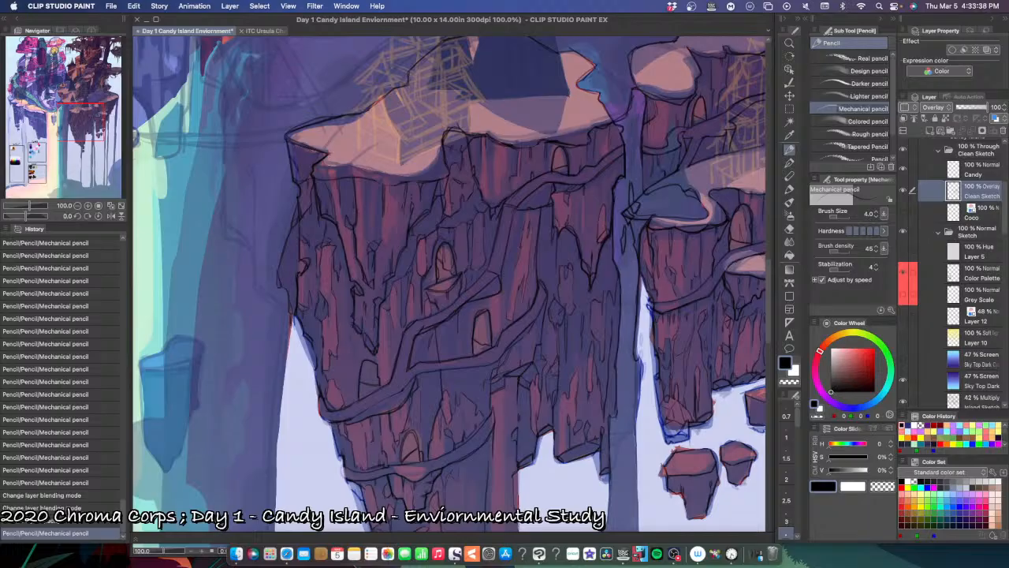
pyautogui.press('e')
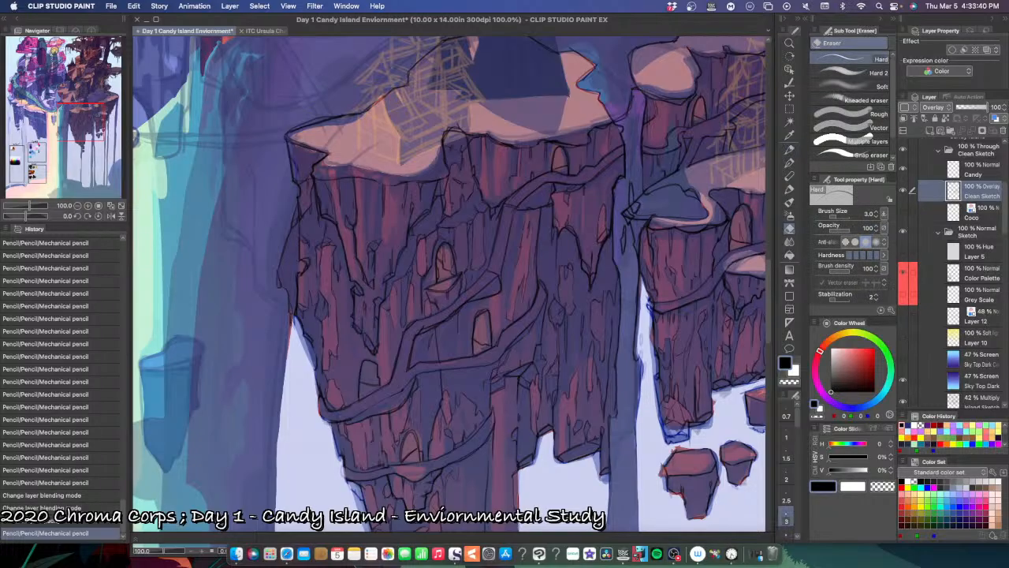
# Step: Check the line art against the whole picture by toggling the visibility of the Clean Sketch layer
pyautogui.press('super+0')
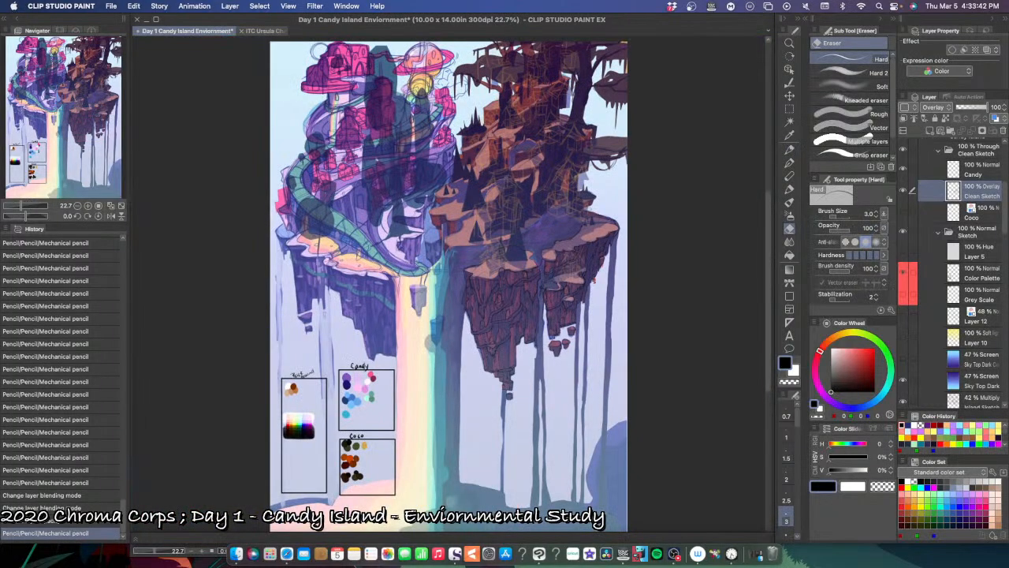
pyautogui.click(695, 435)
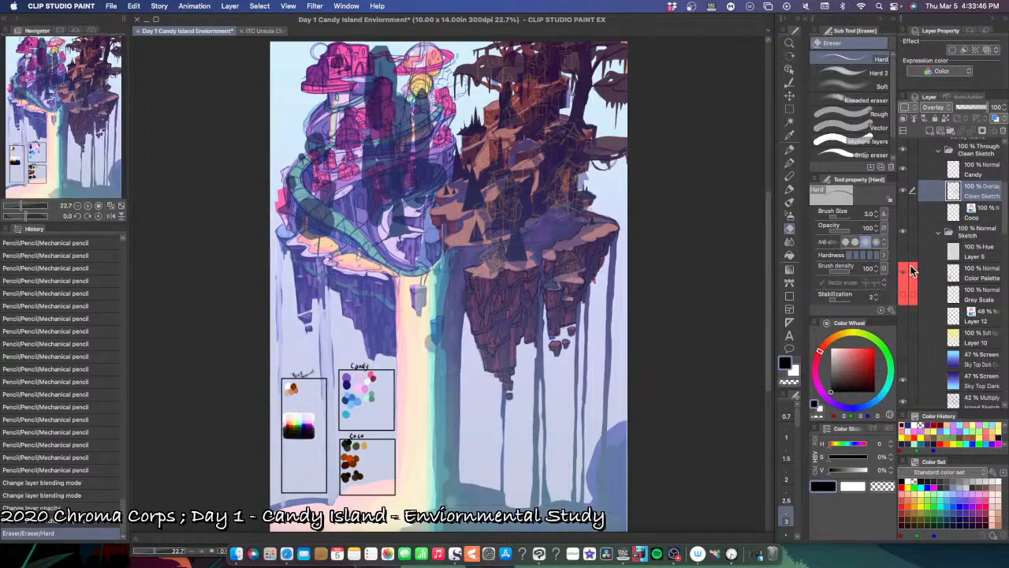
pyautogui.click(907, 192)
pyautogui.click(904, 192)
# Step: Switch to the Scrivener desktop holding the Act 1: Chapter 1 manuscript and bring its project window to the front
pyautogui.press('Tab')
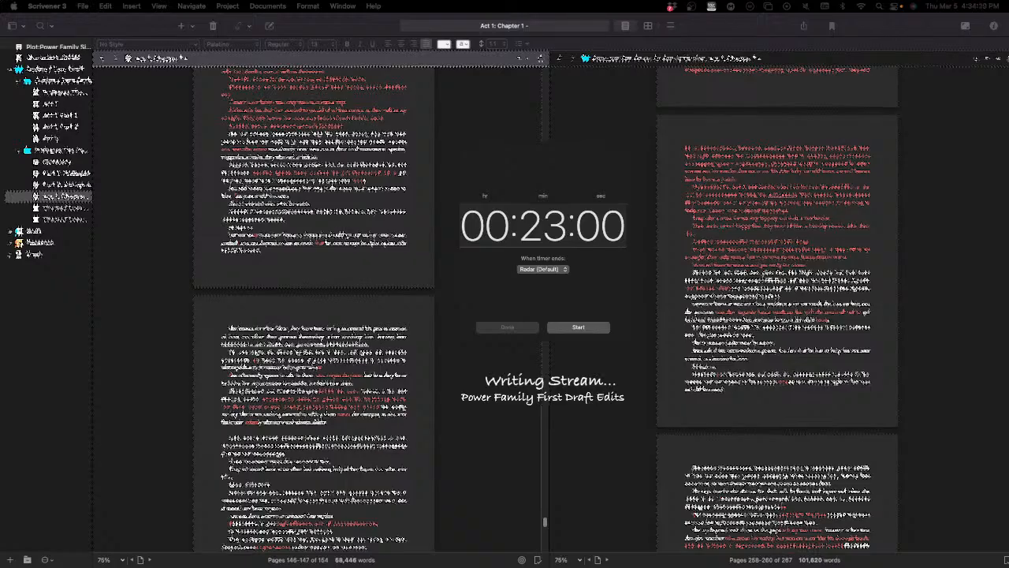
pyautogui.click(579, 359)
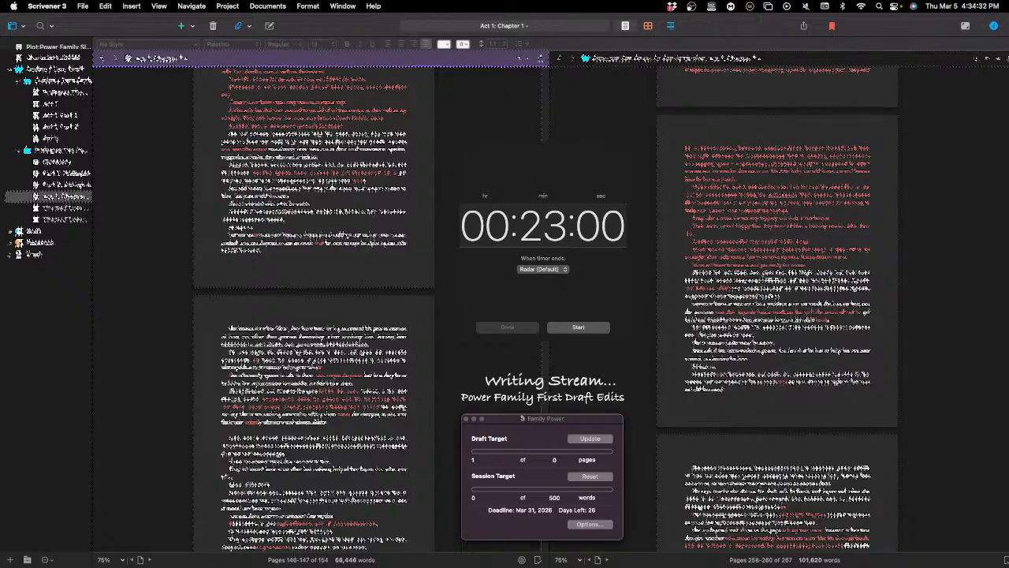
pyautogui.hotkey('ctrl', 'Up')
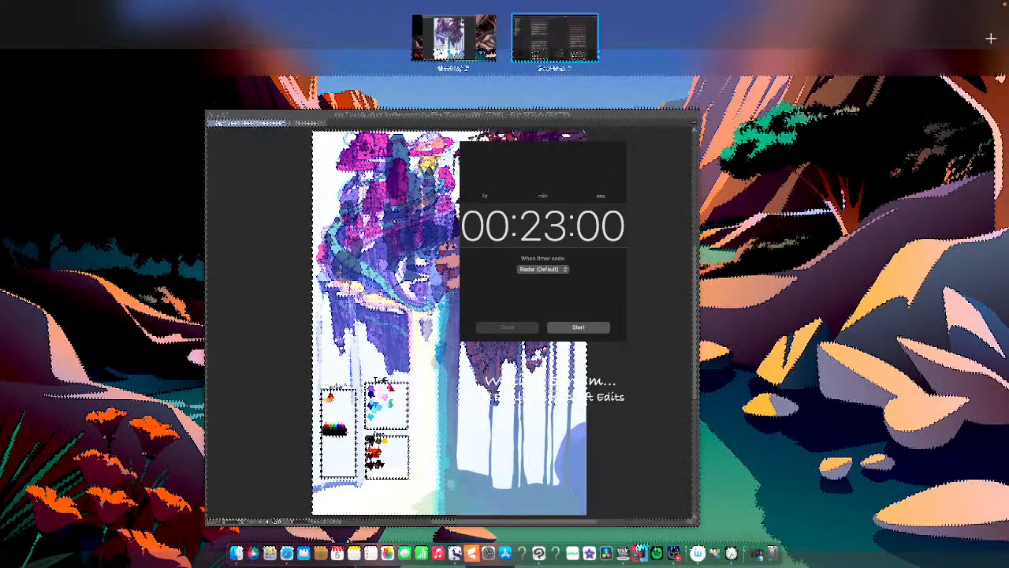
pyautogui.click(555, 39)
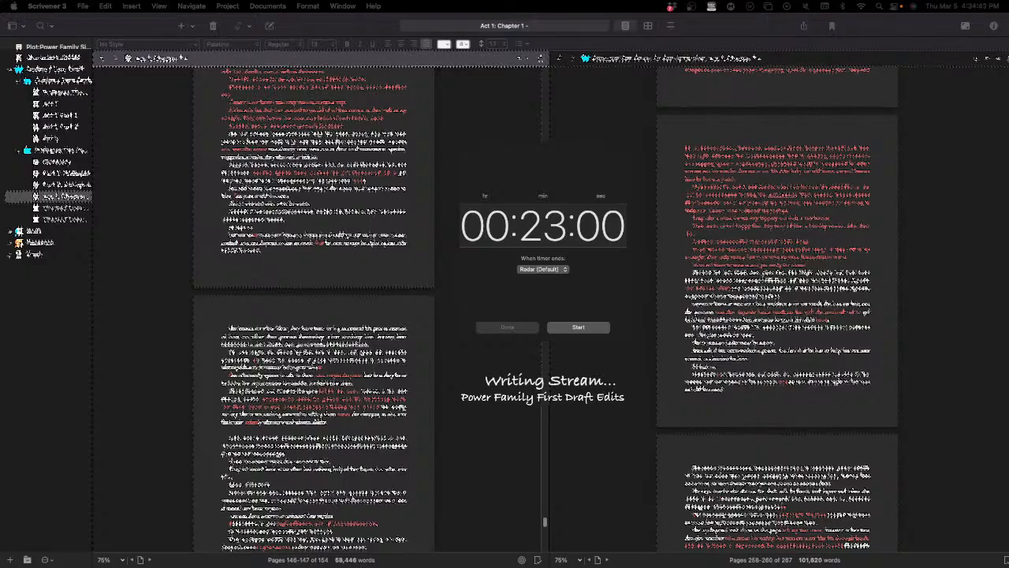
pyautogui.click(567, 341)
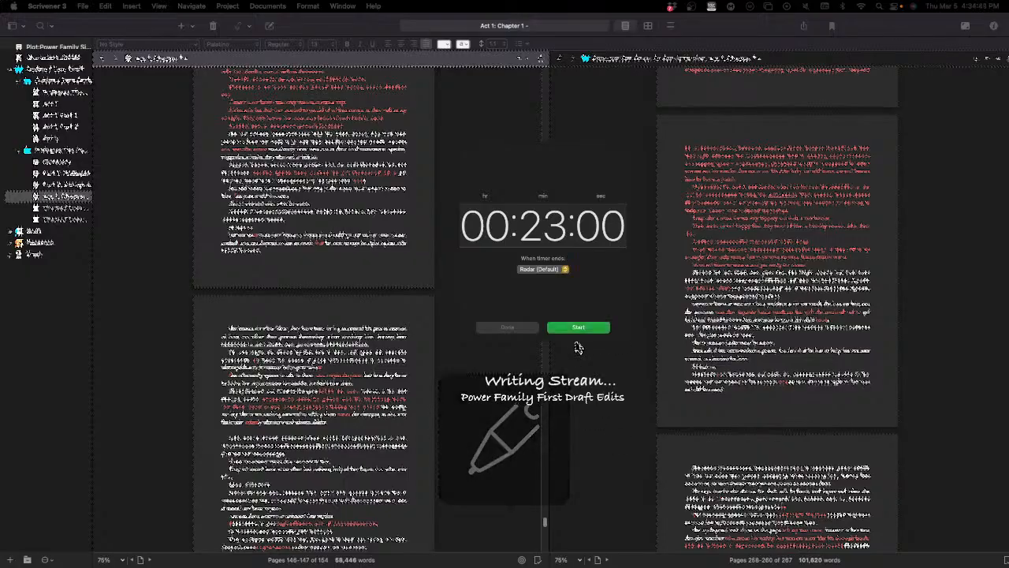
pyautogui.click(572, 371)
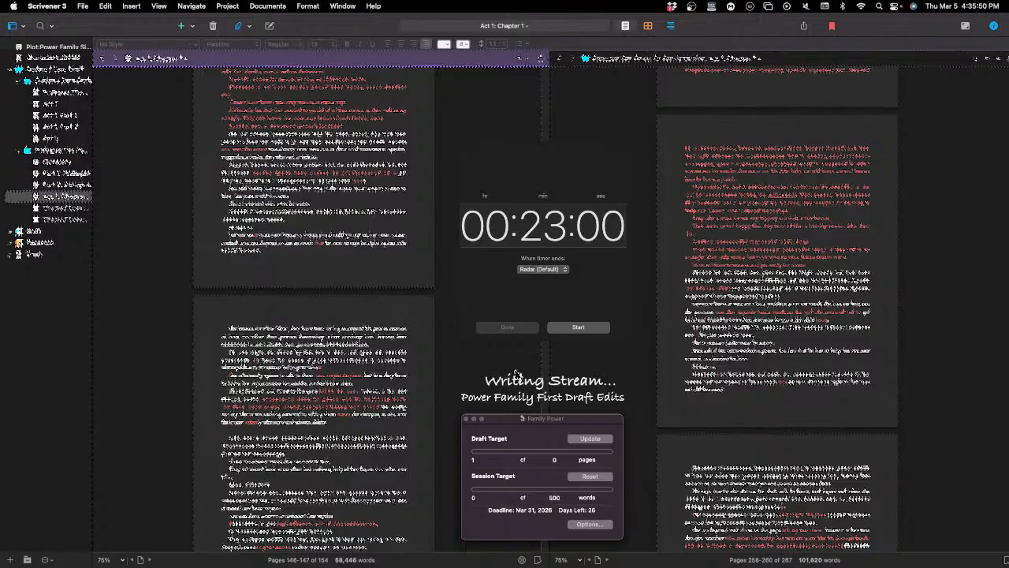
# Step: Start the 23-minute countdown timer for the writing session
pyautogui.scroll(2, 517, 375)
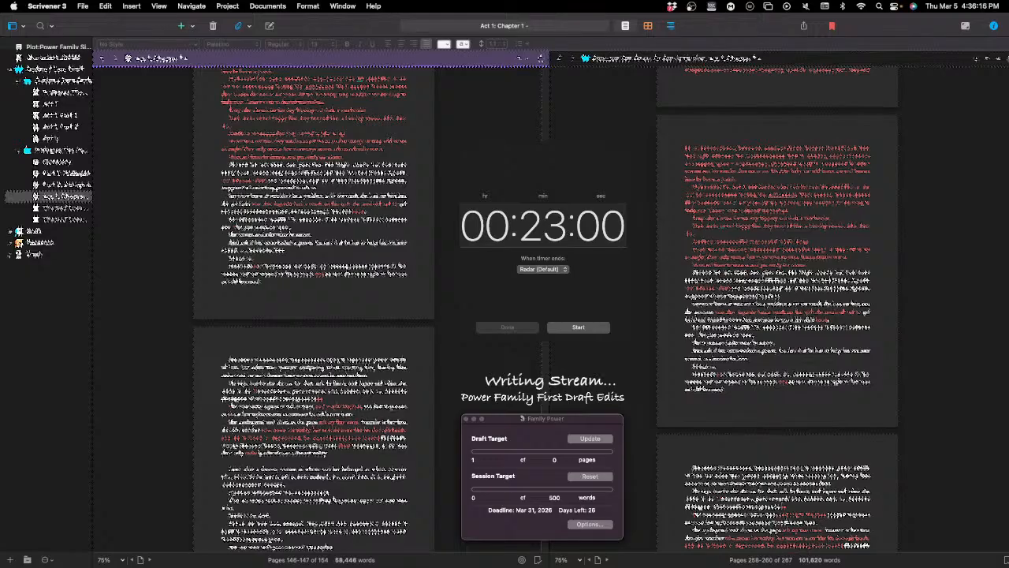
pyautogui.press('super+Tab')
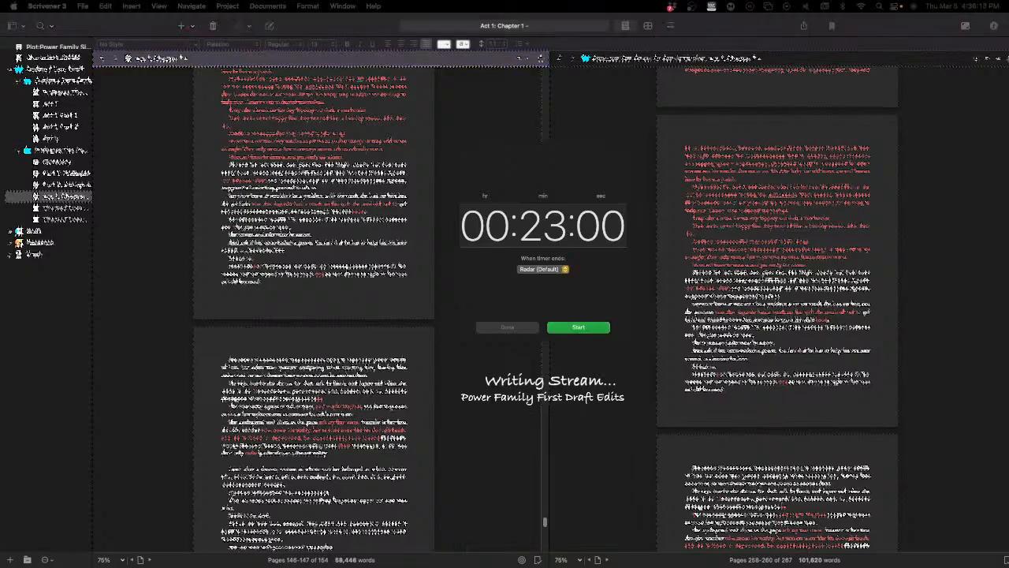
pyautogui.click(509, 371)
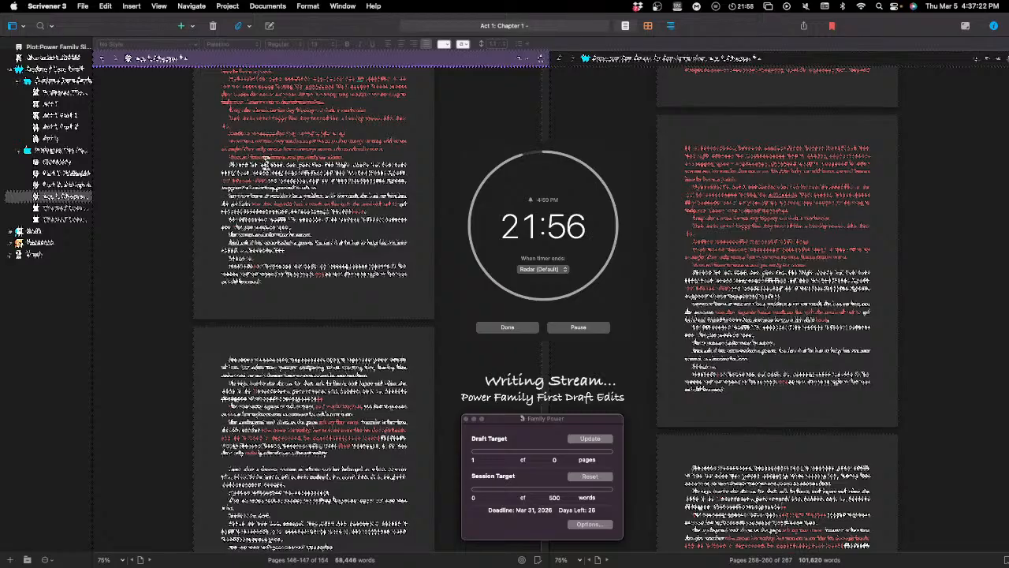
# Step: Revise the second red paragraph on the preceding page of the first manuscript pane, deleting unwanted characters
pyautogui.scroll(2, 266, 169)
pyautogui.scroll(3, 272, 189)
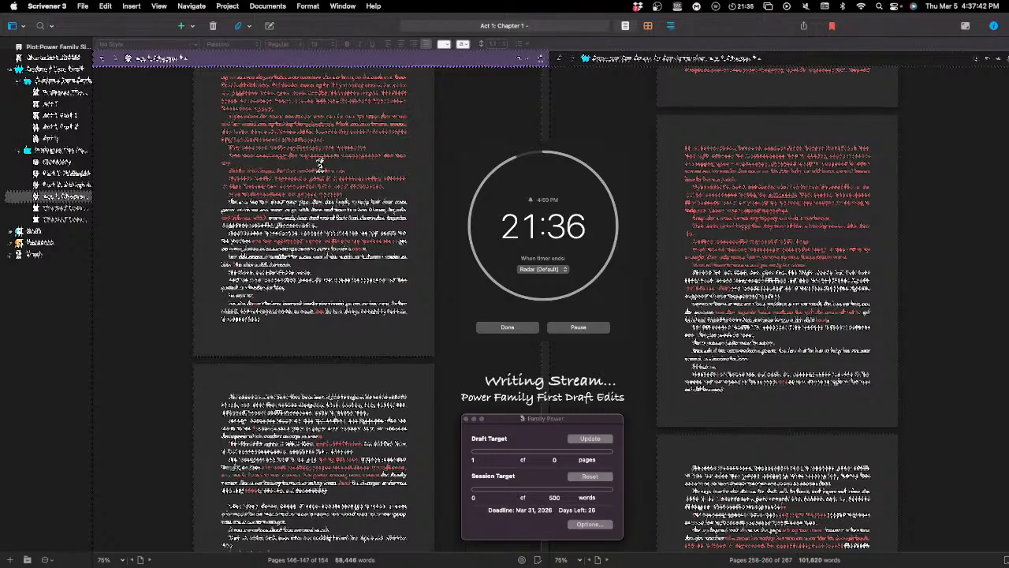
pyautogui.scroll(3, 321, 162)
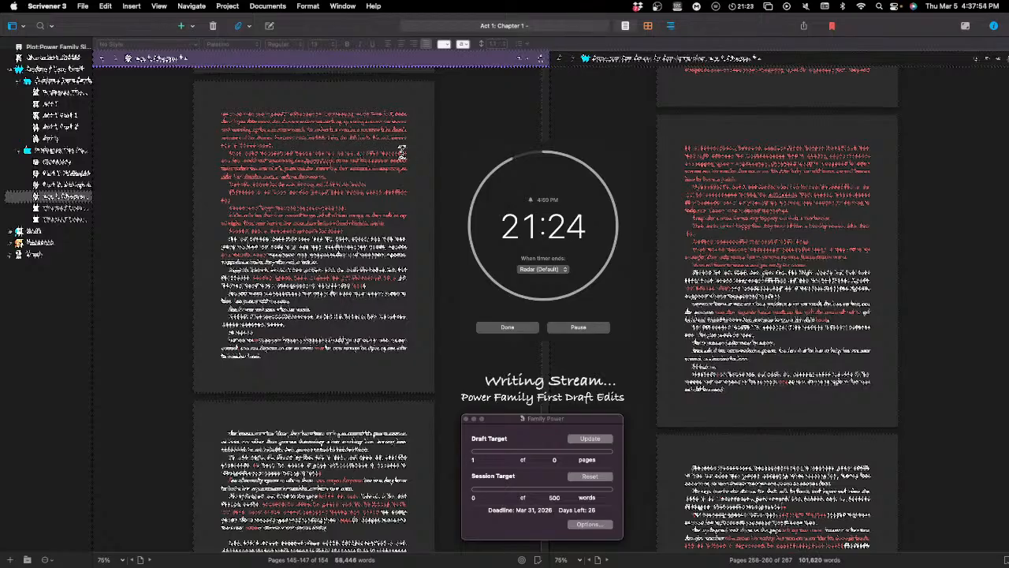
pyautogui.click(274, 160)
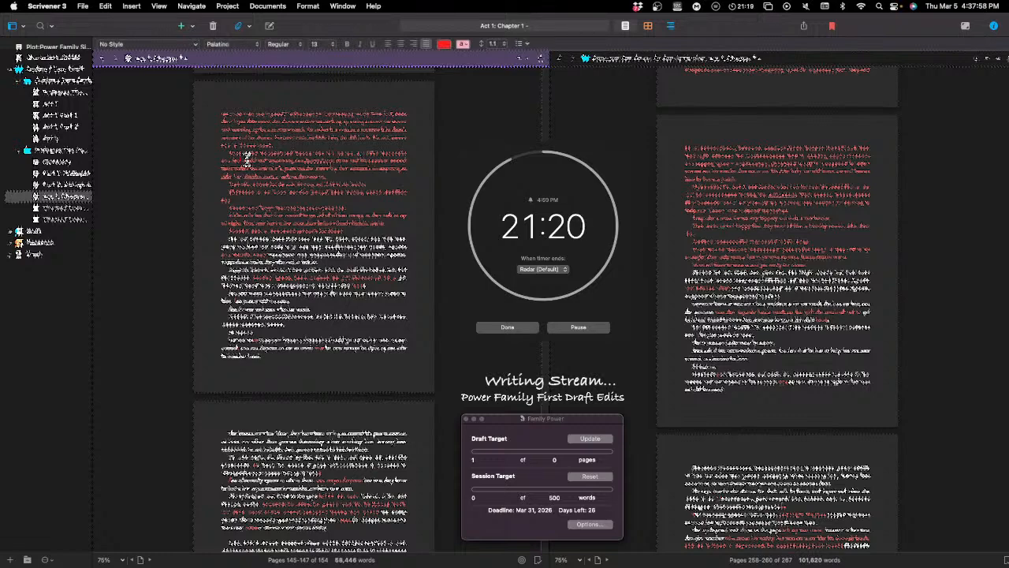
pyautogui.press('BackSpace')
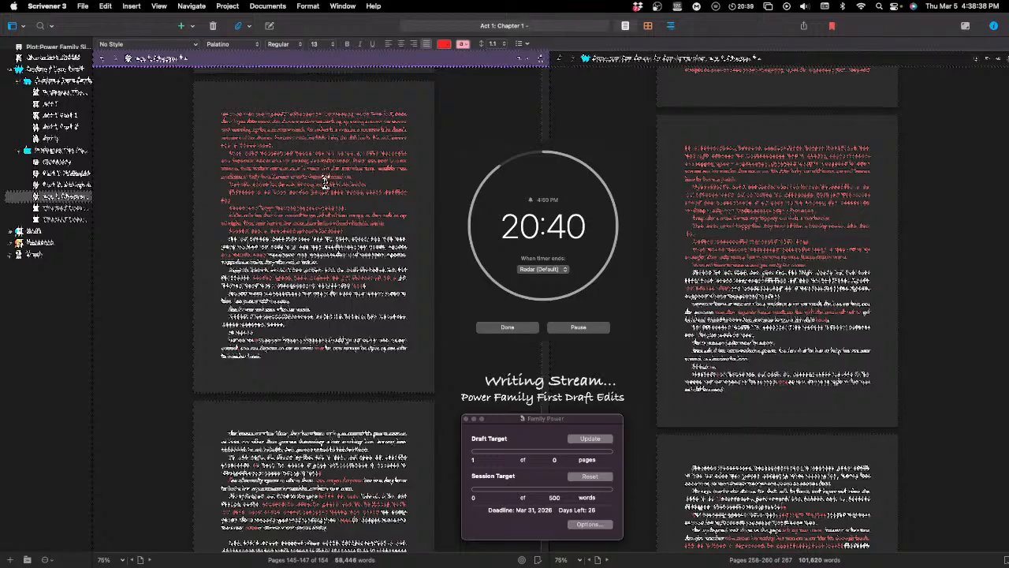
# Step: Rework the short red paragraph further down the same page, inserting the word "the"
pyautogui.doubleClick(261, 192)
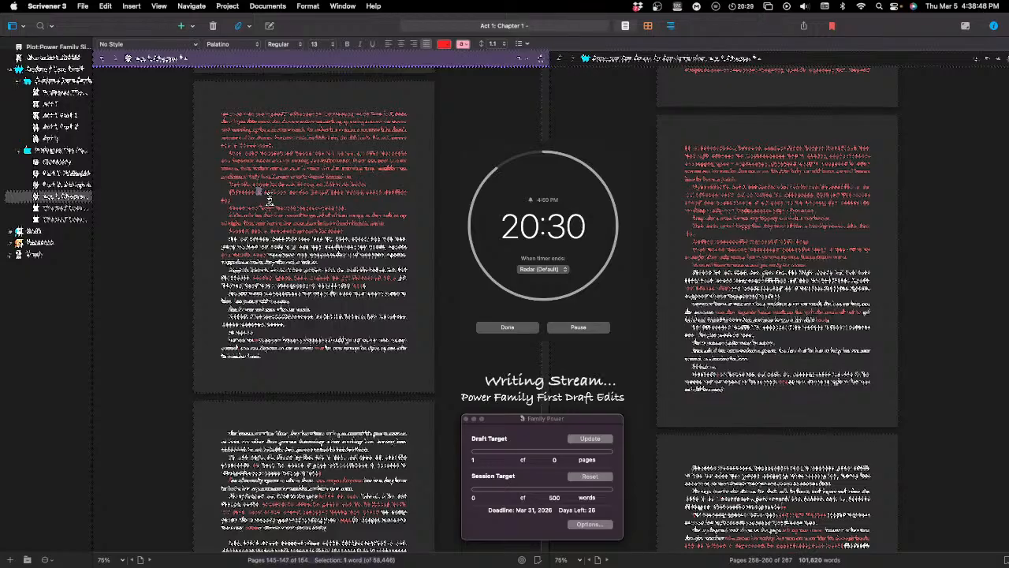
pyautogui.click(269, 200)
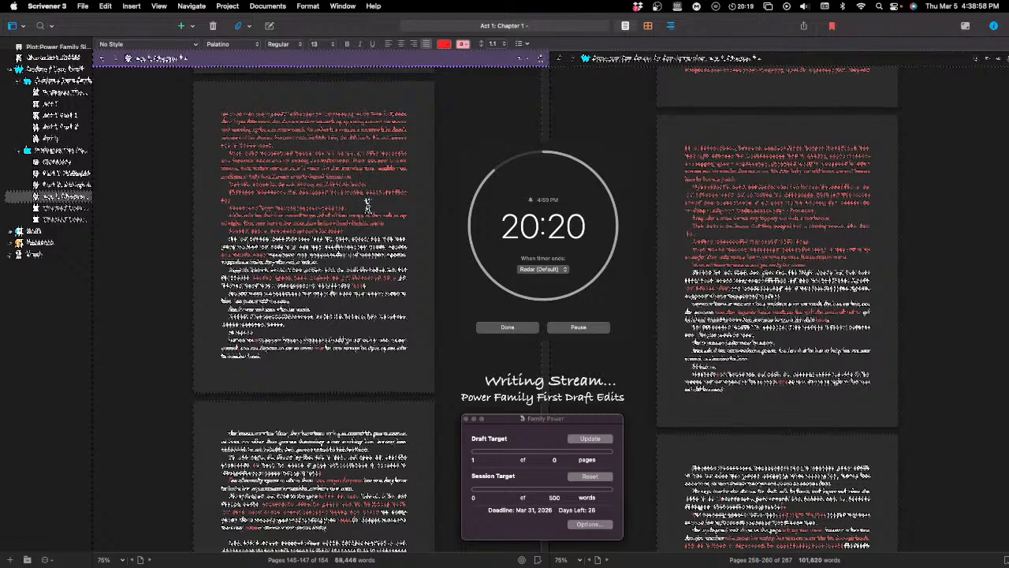
pyautogui.write('the')
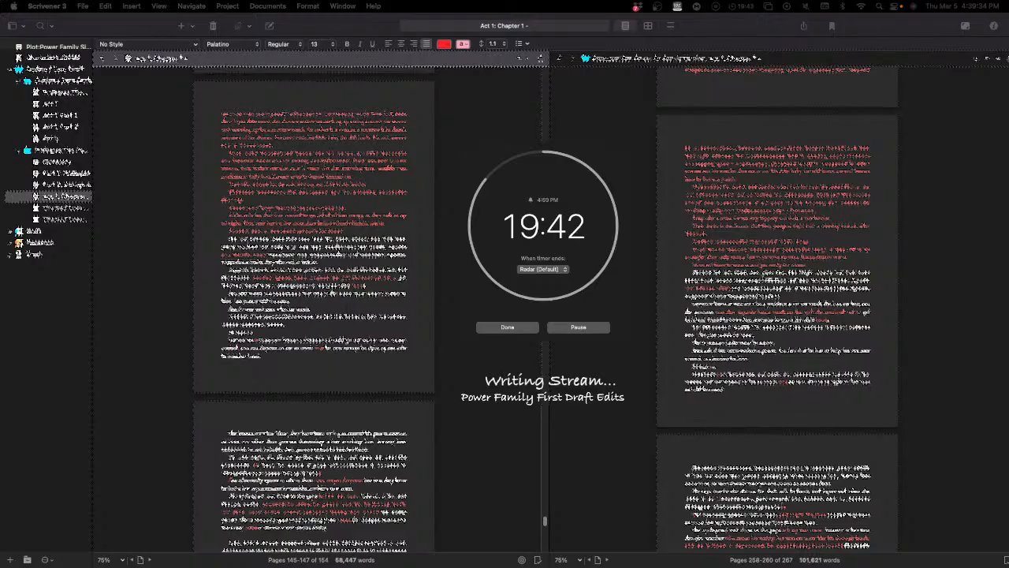
# Step: Return to the manuscript and extend the lower part of the red passage with the words "the way"
pyautogui.click(447, 284)
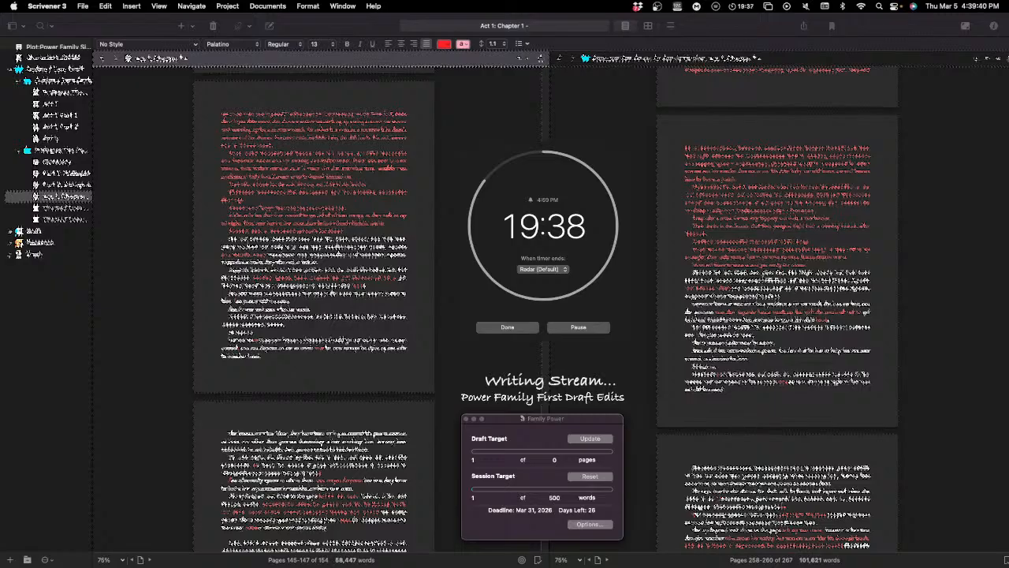
pyautogui.click(314, 284)
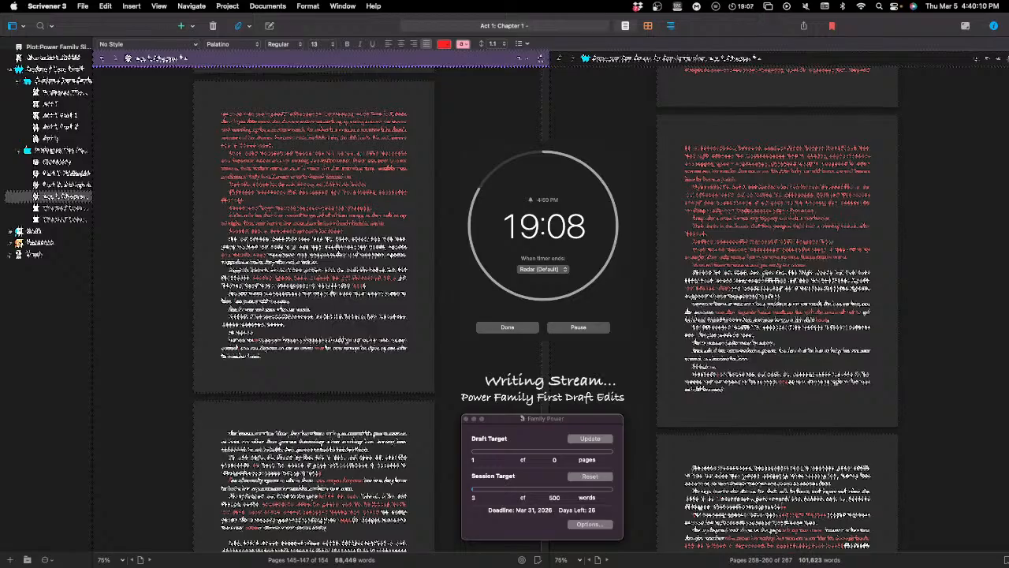
pyautogui.write('tthe way')
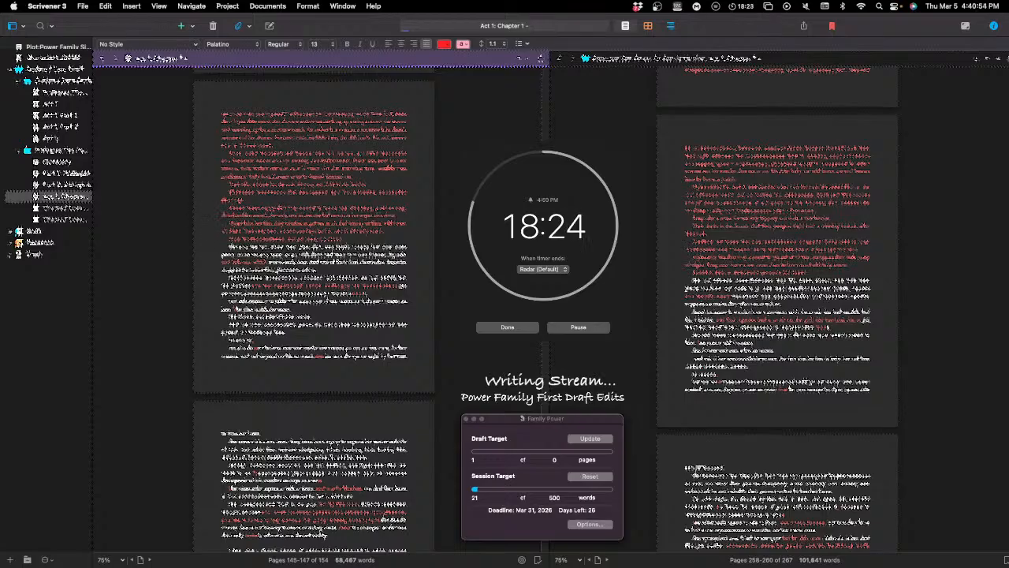
# Step: Continue the red passage with an ellipsis and wording that includes "of the family and the way she"
pyautogui.write('...')
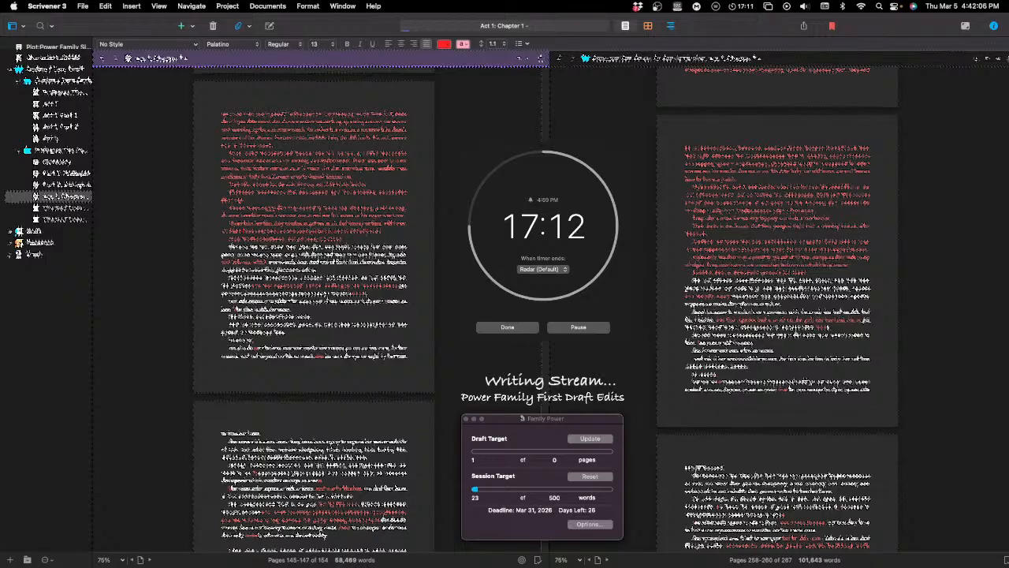
pyautogui.write('the ')
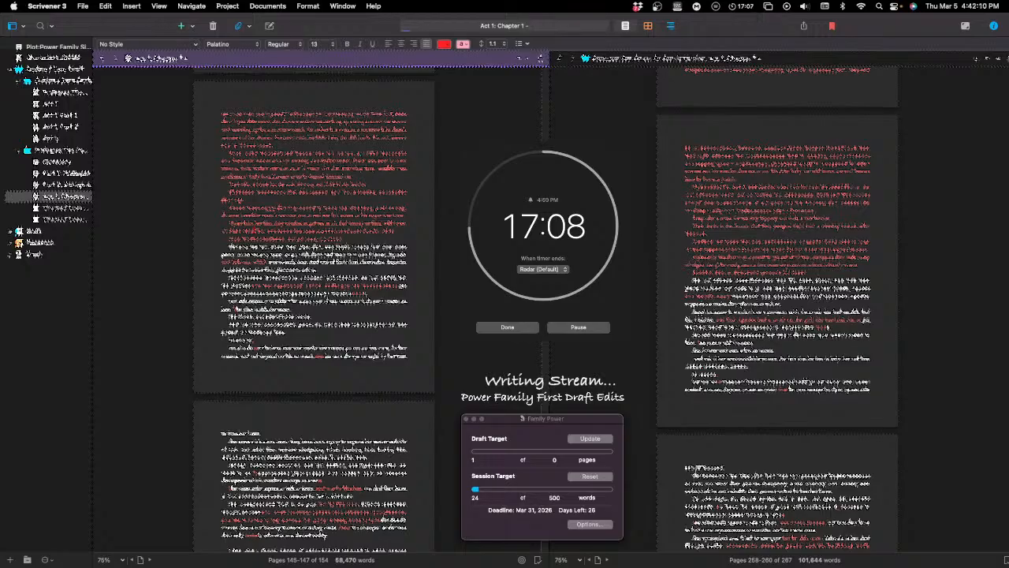
pyautogui.write('and of the ')
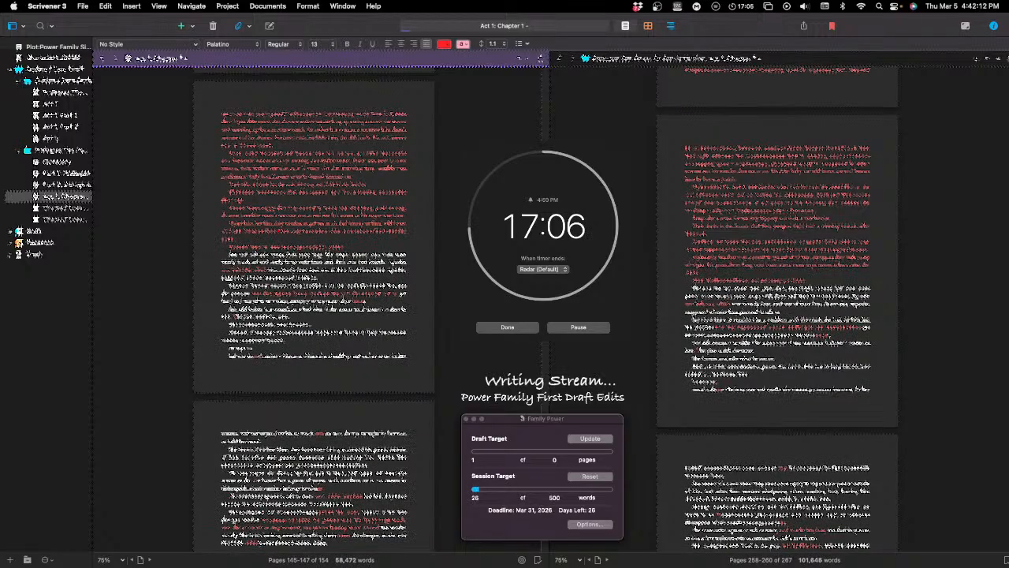
pyautogui.write('family ')
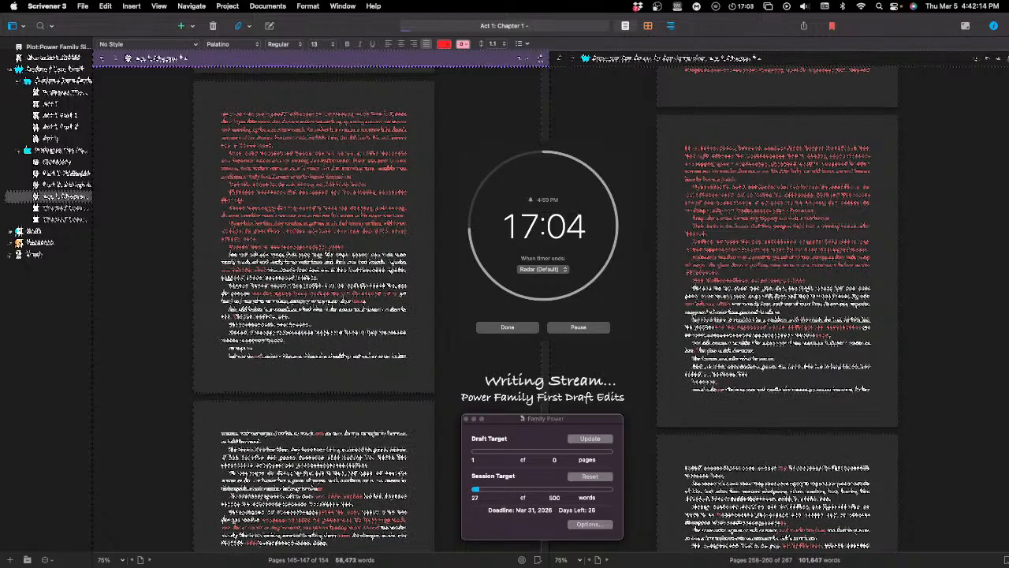
pyautogui.write('and ')
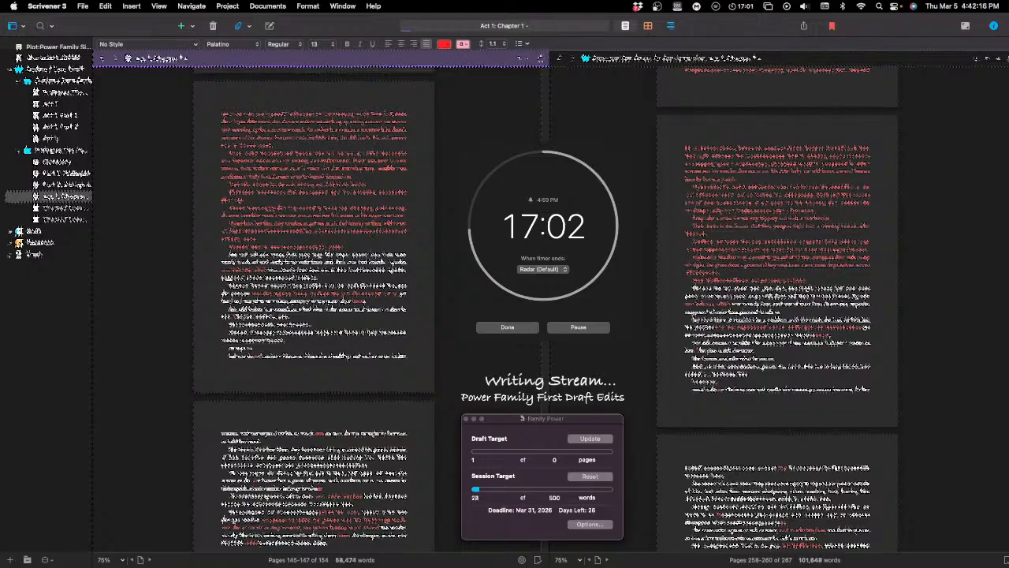
pyautogui.write('t')
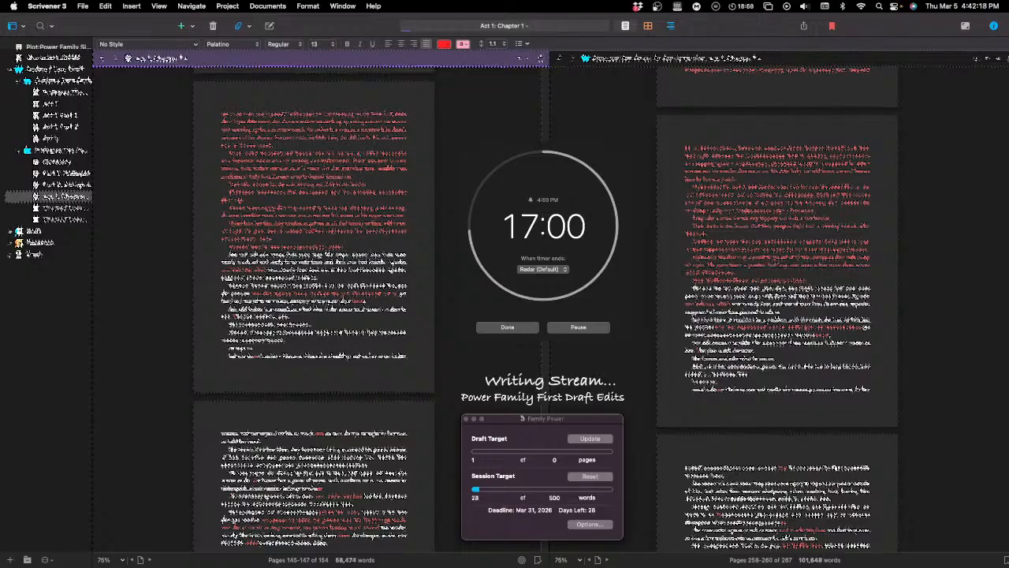
pyautogui.write('he ')
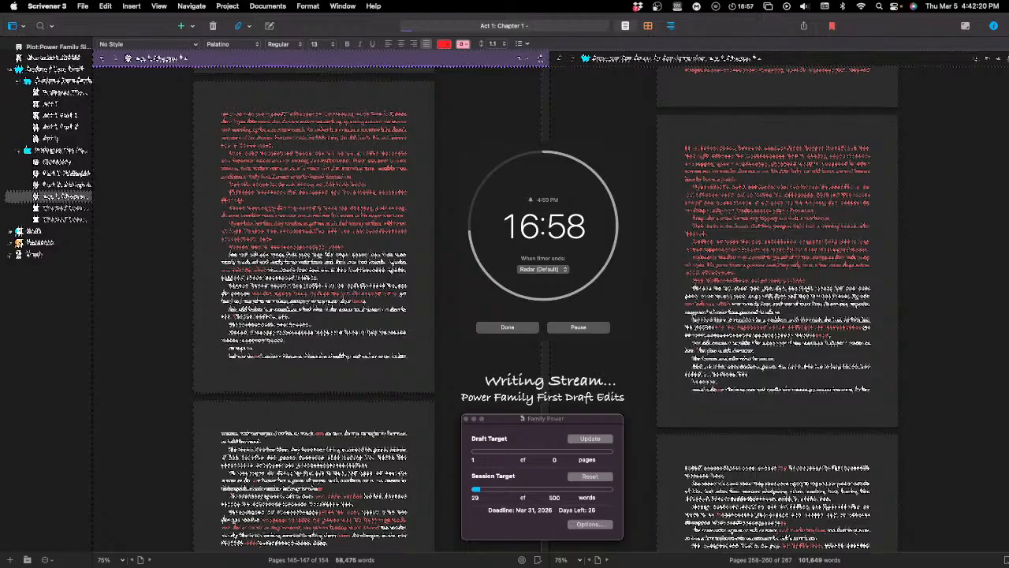
pyautogui.write('way ')
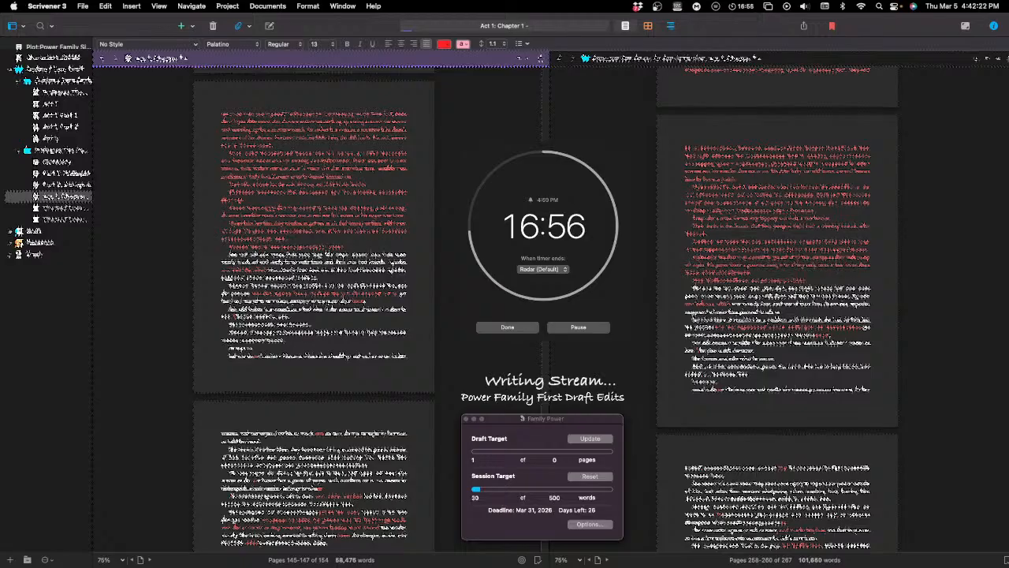
pyautogui.write('she')
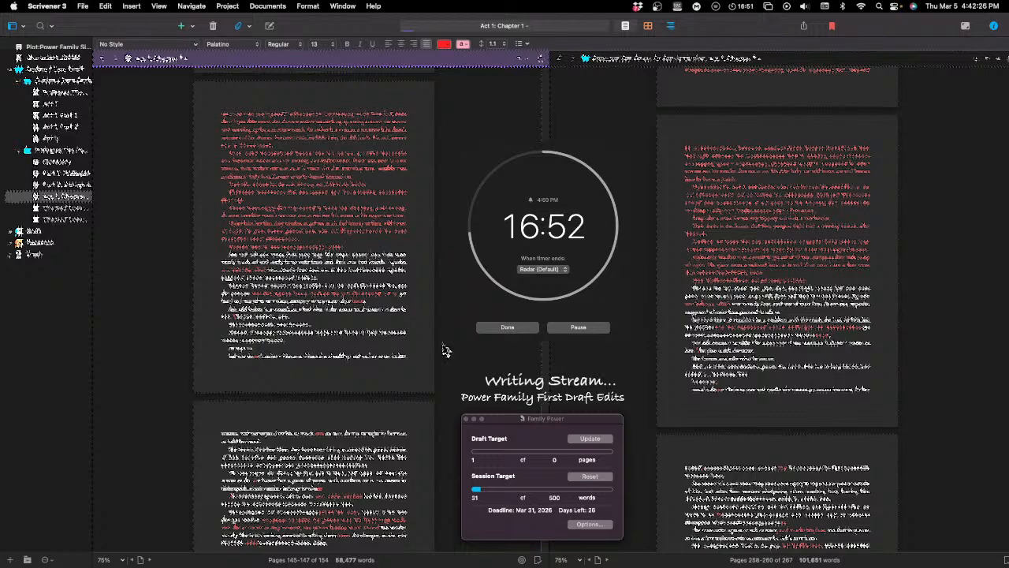
# Step: Compare with the preceding pages in the second manuscript pane and add wording including "in the" and "a" to the first pane's red passage
pyautogui.scroll(10, 783, 381)
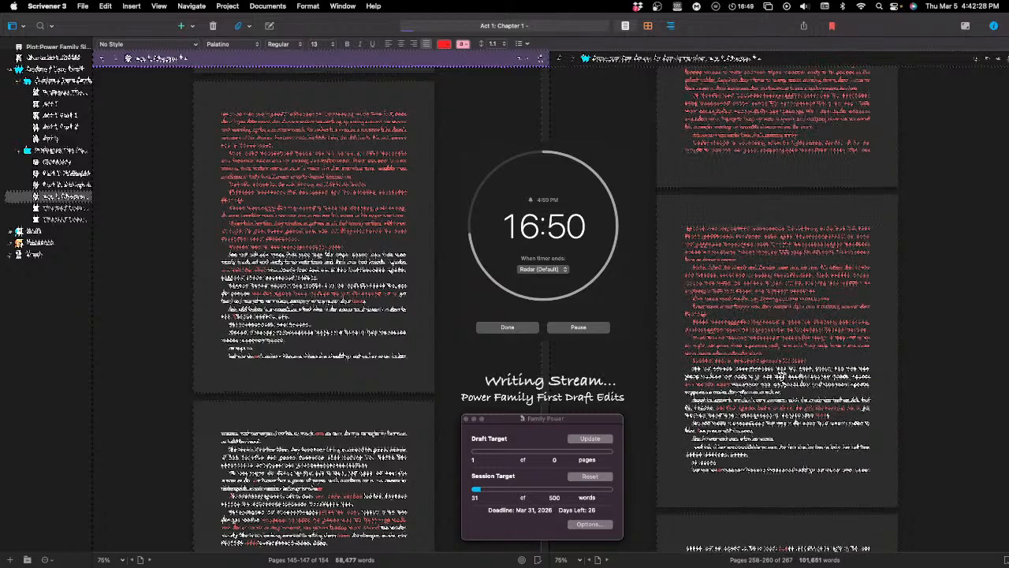
pyautogui.scroll(10, 783, 381)
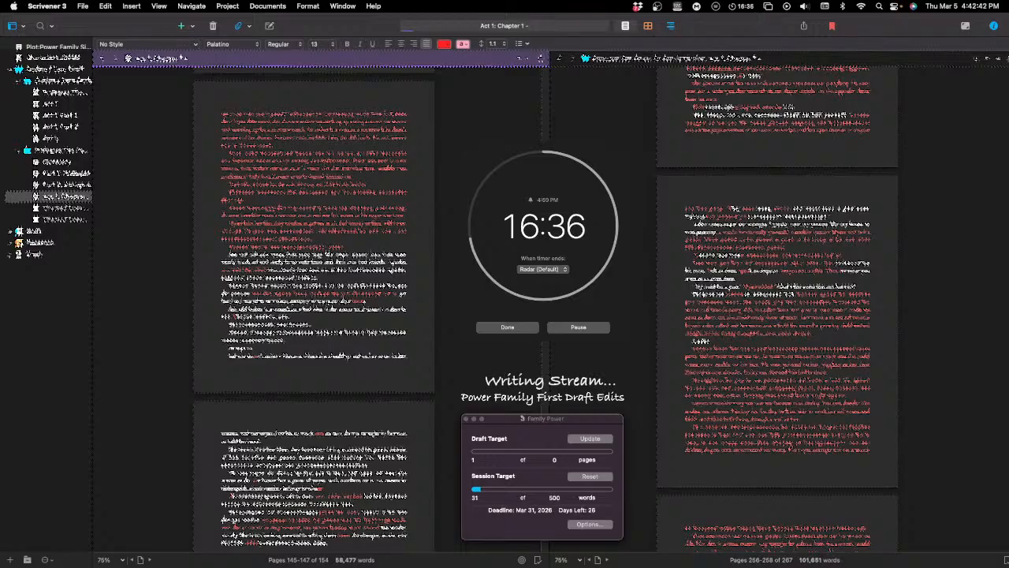
pyautogui.write('in the')
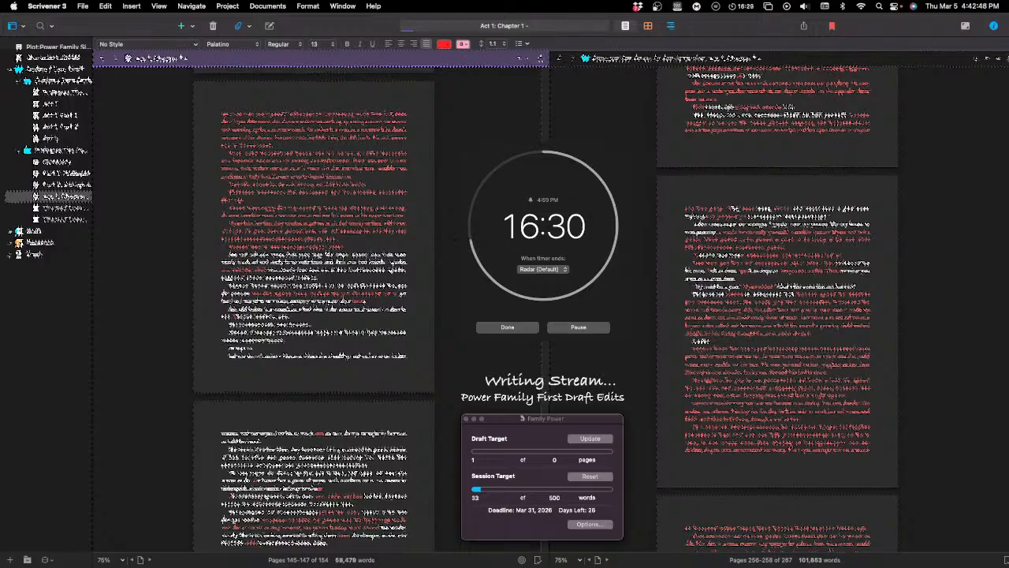
pyautogui.write(' a')
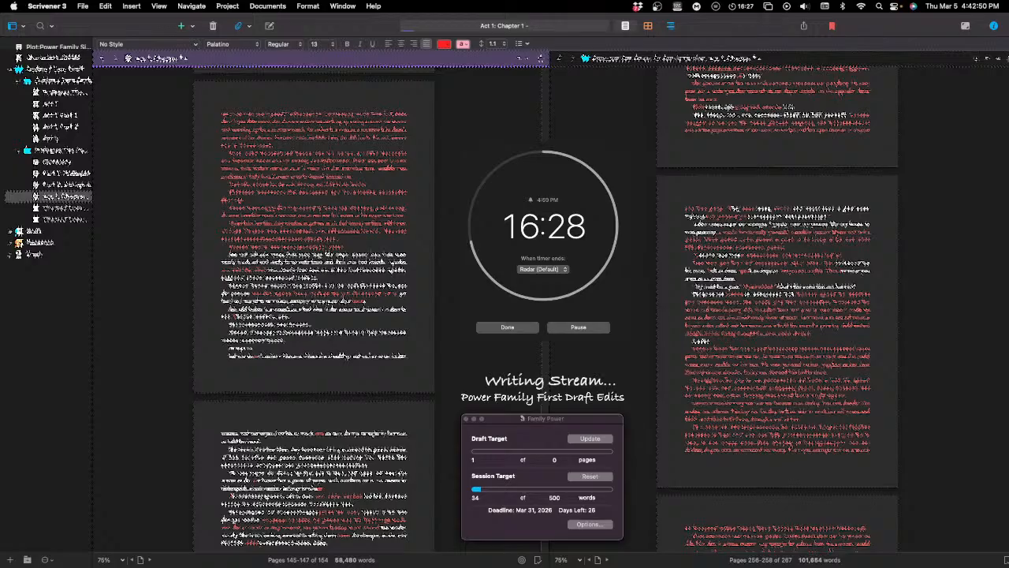
# Step: Extend the last line of the lower red paragraph in the first manuscript pane with wording that includes "the" and "a"
pyautogui.click(344, 239)
pyautogui.write('the ')
pyautogui.write(' the')
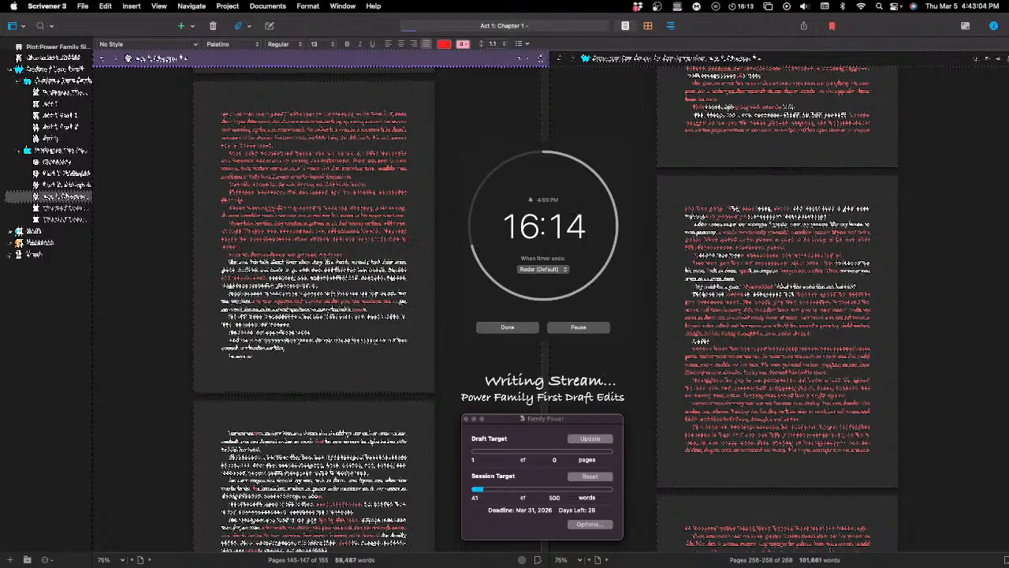
pyautogui.press('BackSpace')
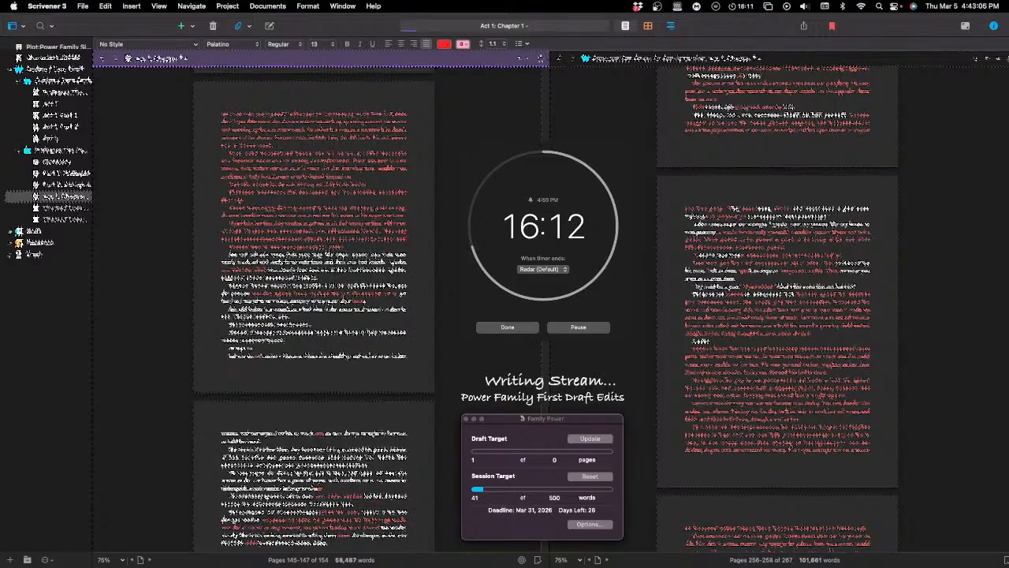
pyautogui.write('a')
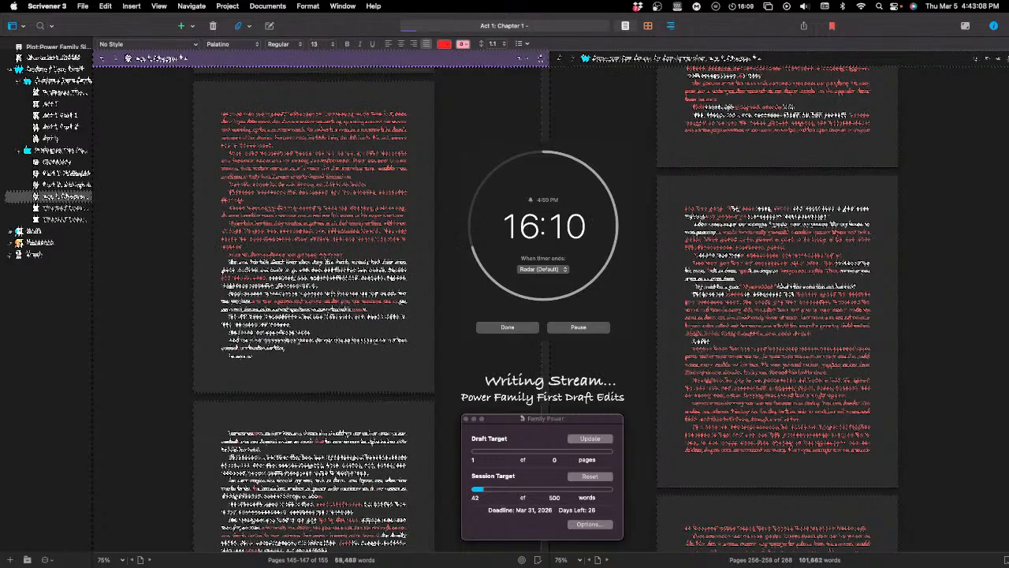
pyautogui.write(' a the')
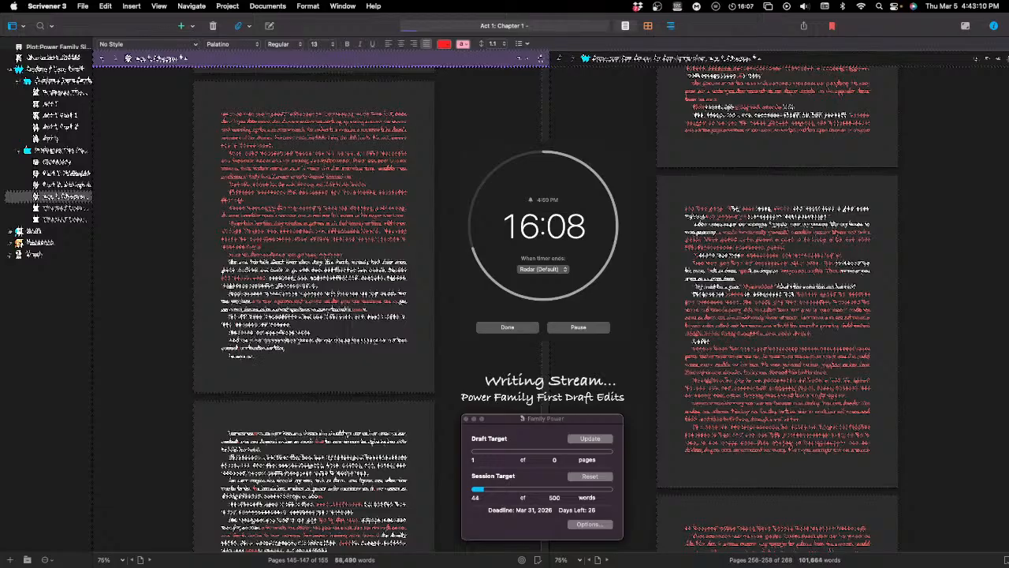
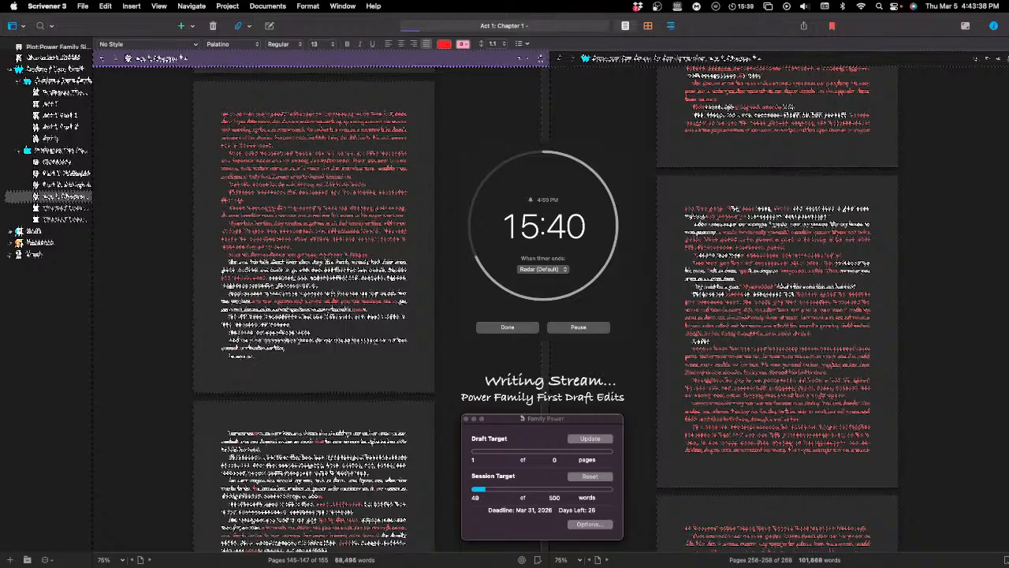
# Step: Extend the lower red paragraph in the first manuscript pane with wording that includes "to the" and "that"
pyautogui.write('to the')
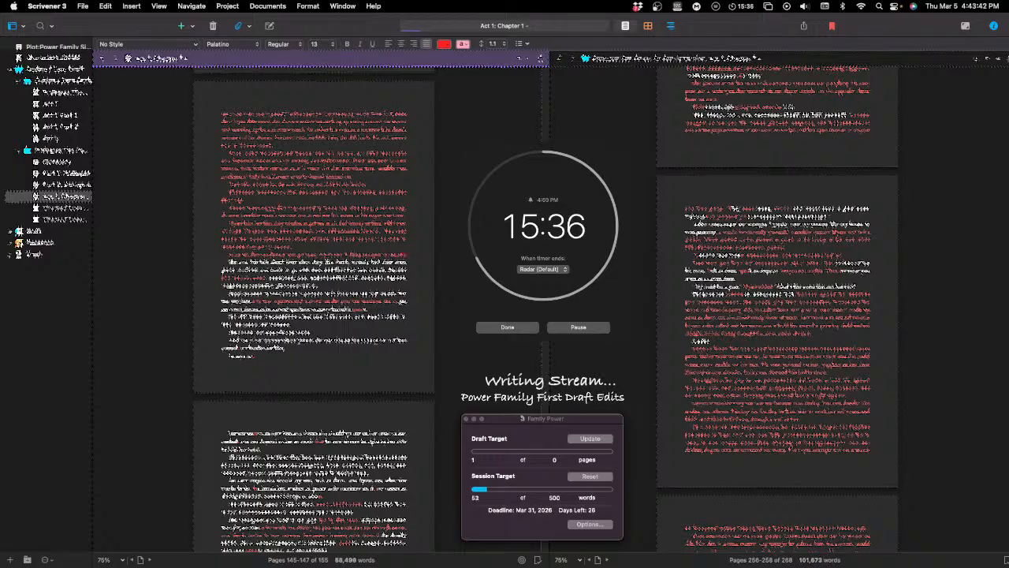
pyautogui.write('ck')
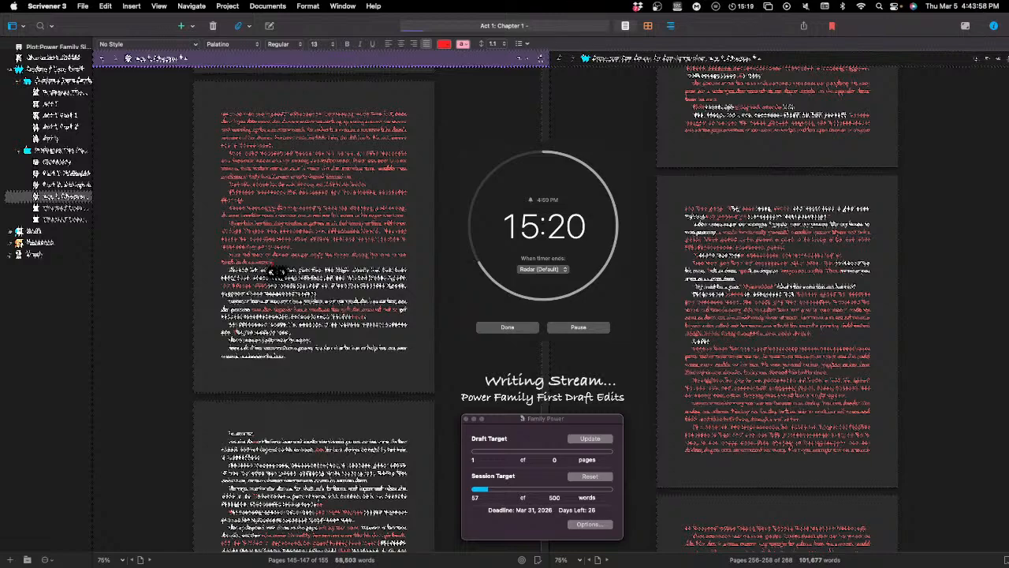
pyautogui.write('that')
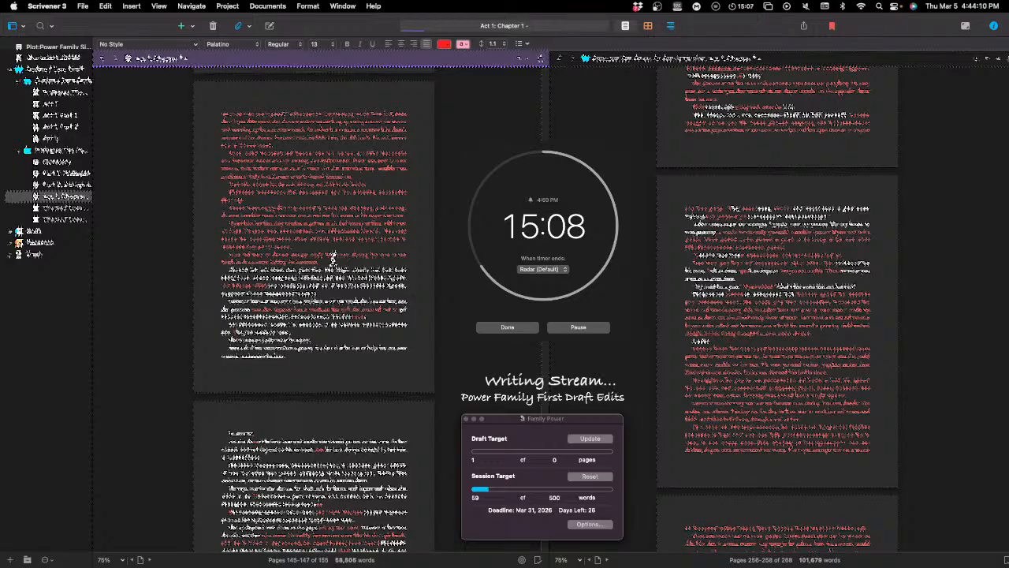
# Step: Start a new red paragraph below it with wording that includes "Then the", "and he" and "and the"
pyautogui.press('Return')
pyautogui.write('Then the')
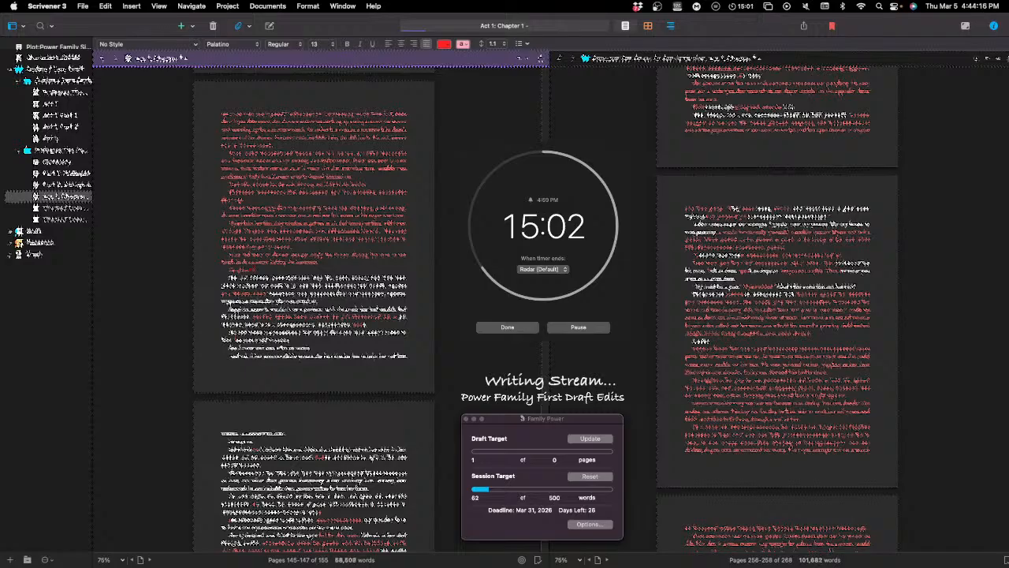
pyautogui.write(' and he s')
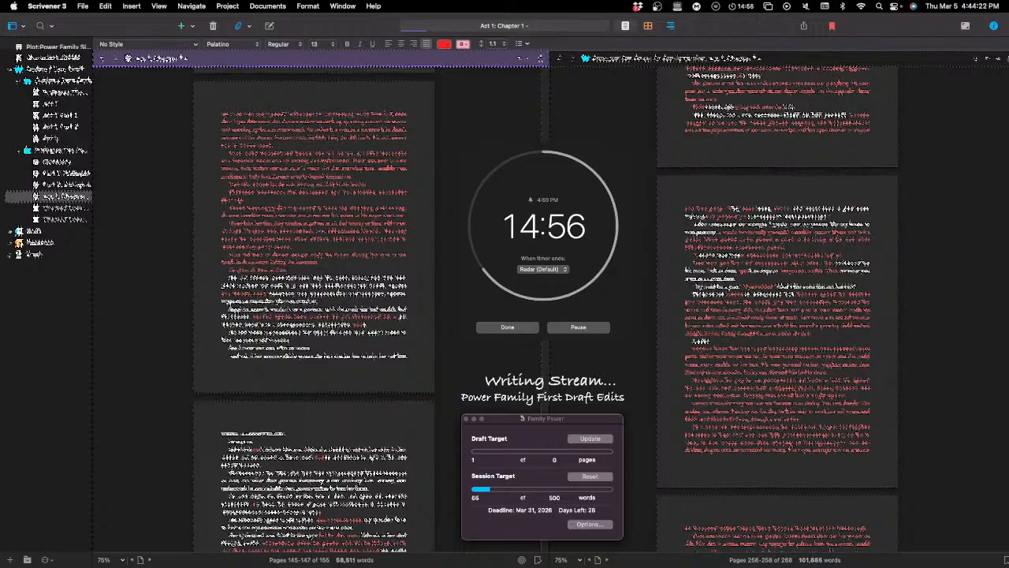
pyautogui.write('to t')
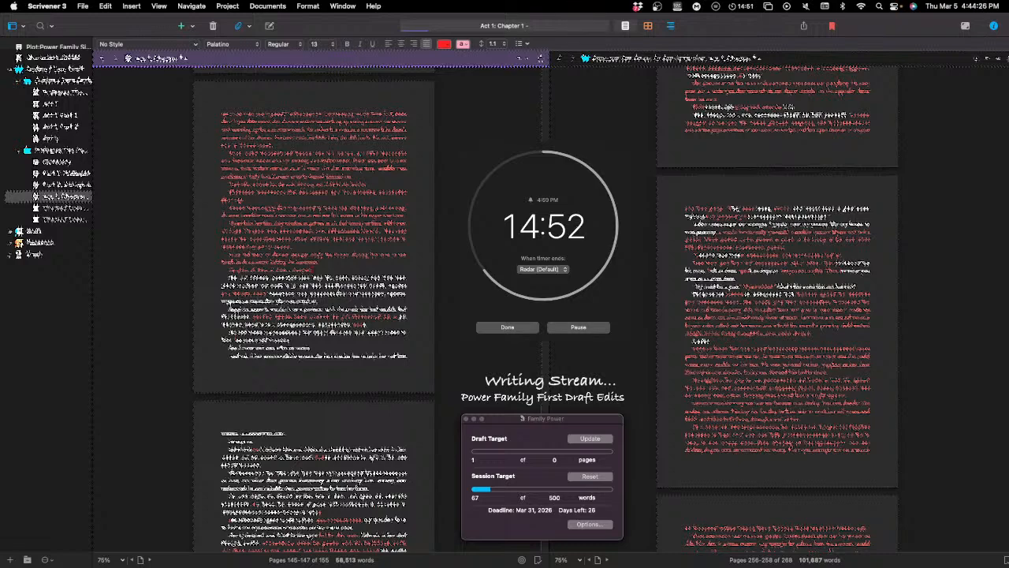
pyautogui.write(' t')
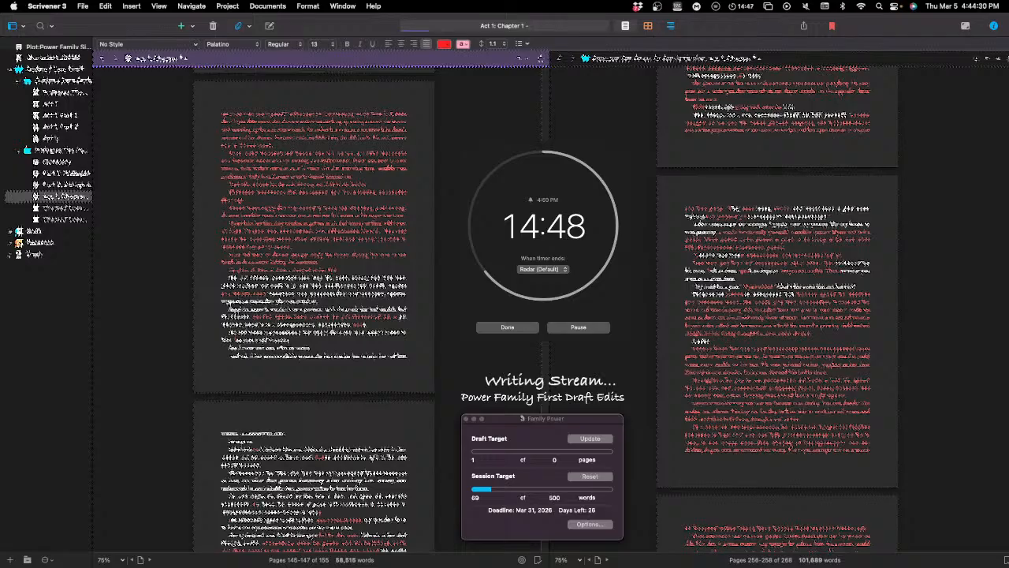
pyautogui.write('and the')
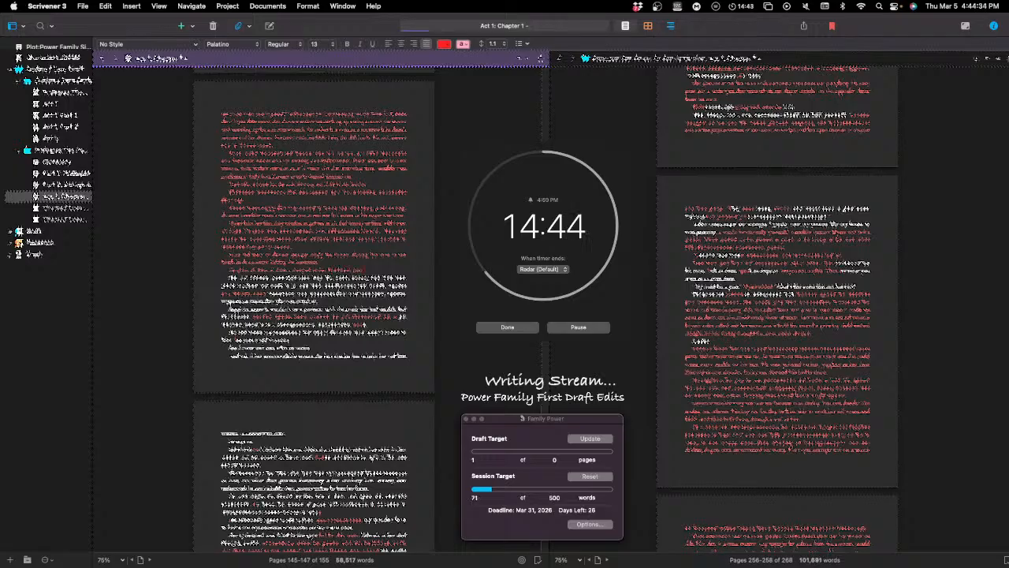
pyautogui.write(' to')
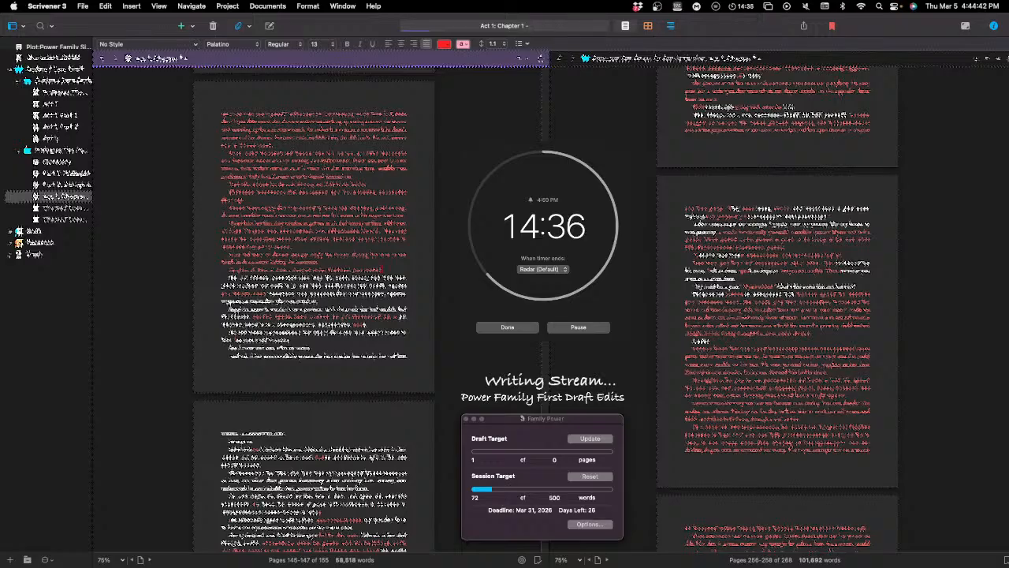
# Step: Add another short red paragraph beginning with "I" above the following white text
pyautogui.press('Return')
pyautogui.write('I')
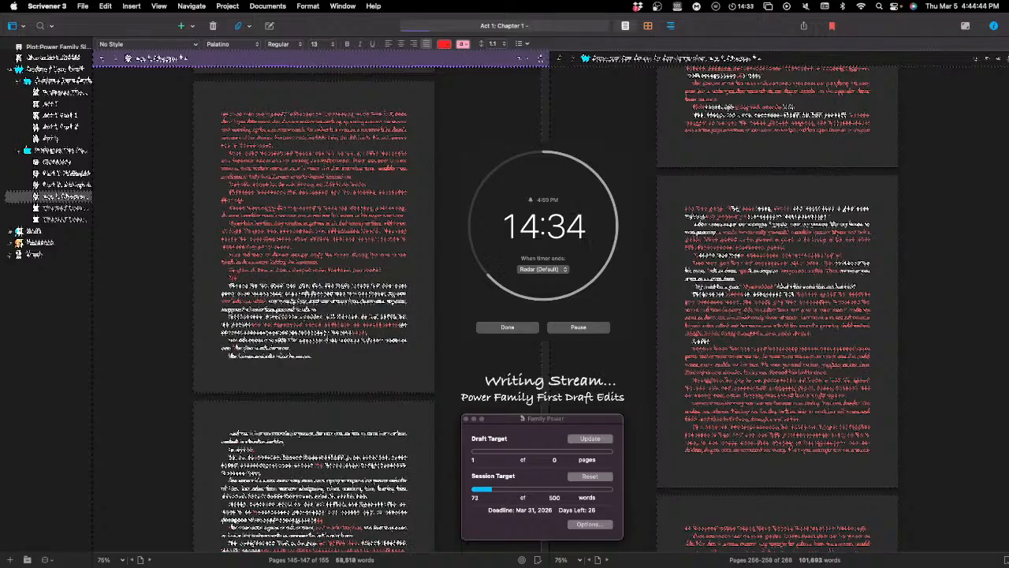
pyautogui.write(' no')
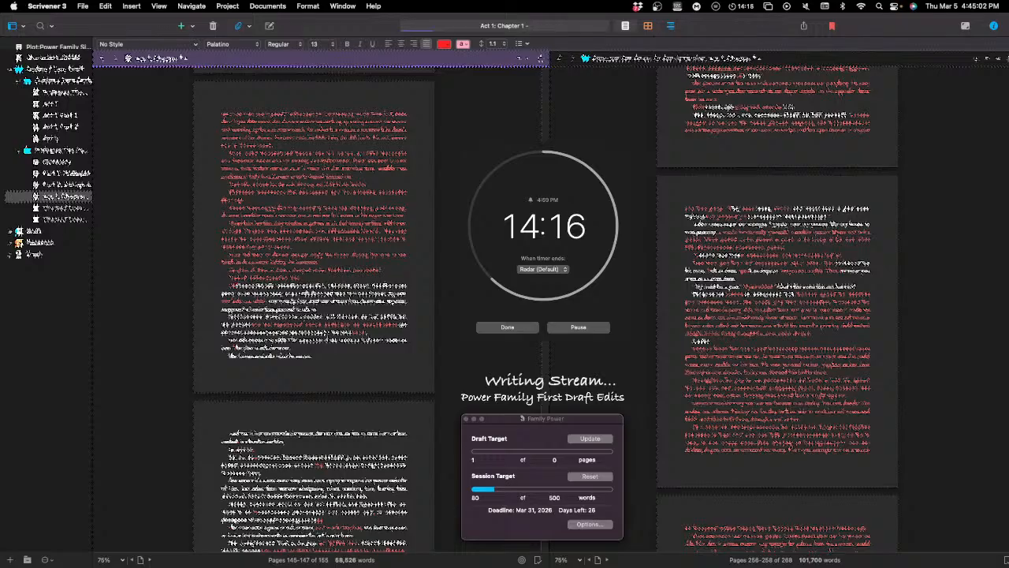
# Step: Begin a red passage directly before the white text with wording that includes "is a really good idea and"
pyautogui.write('he only')
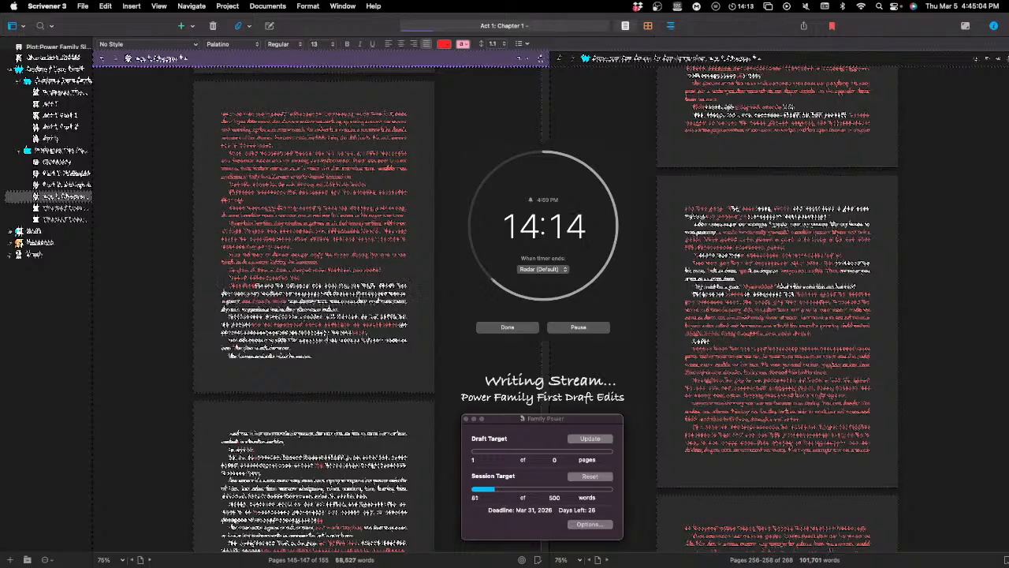
pyautogui.press('BackSpace')
pyautogui.press('BackSpace')
pyautogui.write('is a ')
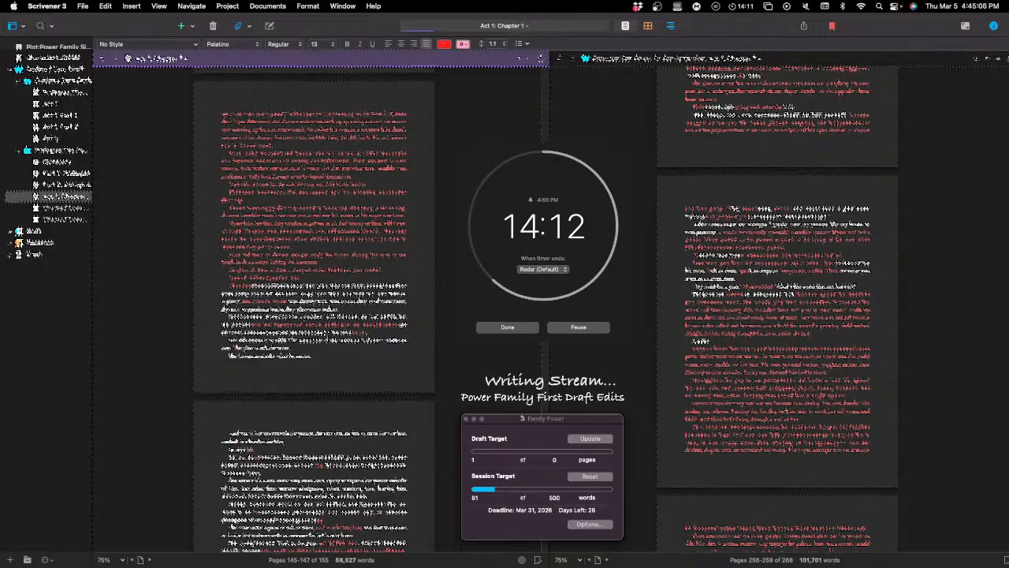
pyautogui.write('really')
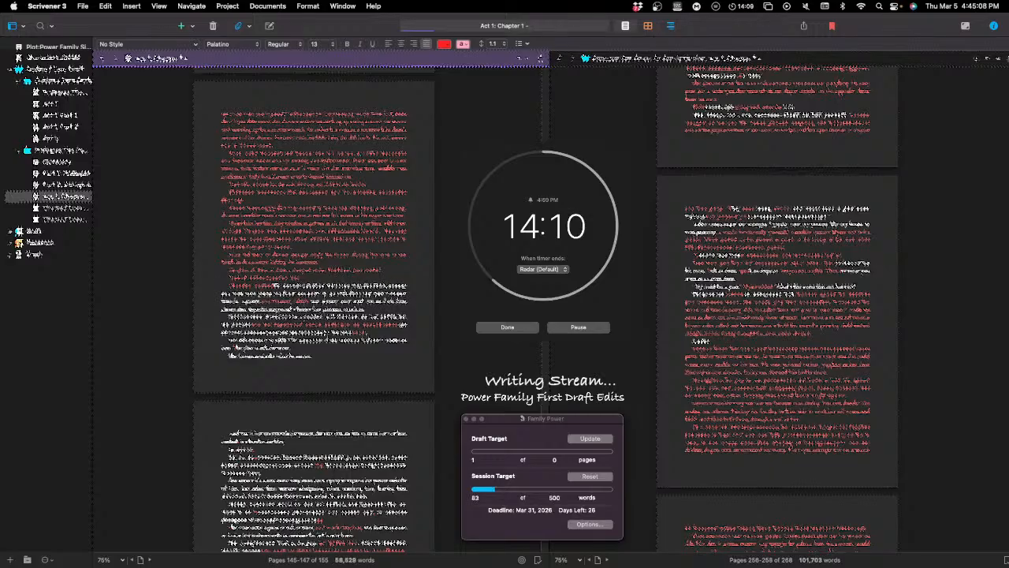
pyautogui.write(' go')
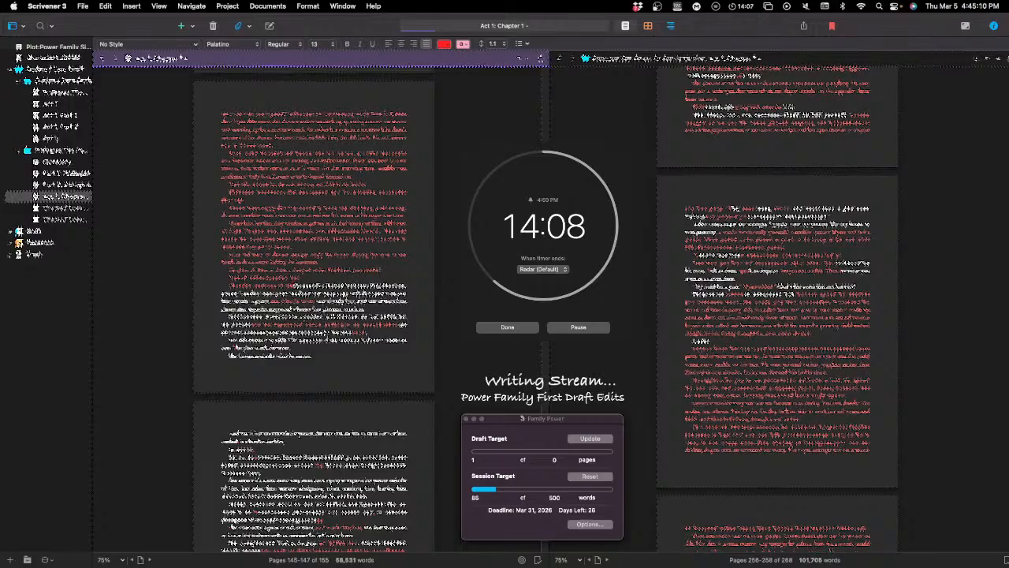
pyautogui.write('od idea')
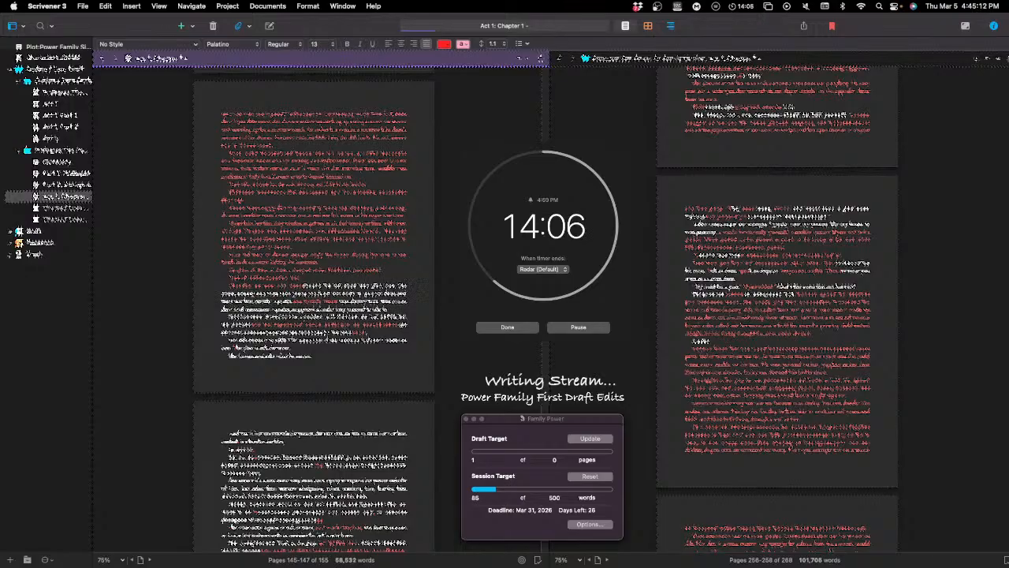
pyautogui.write(' and')
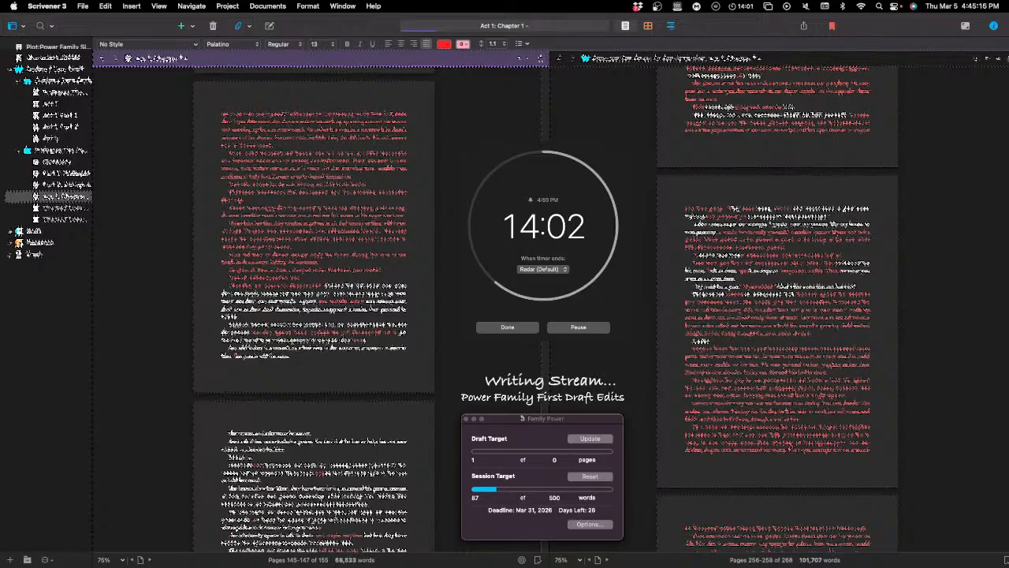
# Step: Correct the last word and continue the red passage with wording that includes "that a few of their", "in the" and "of the"
pyautogui.press('BackSpace')
pyautogui.write('ed the')
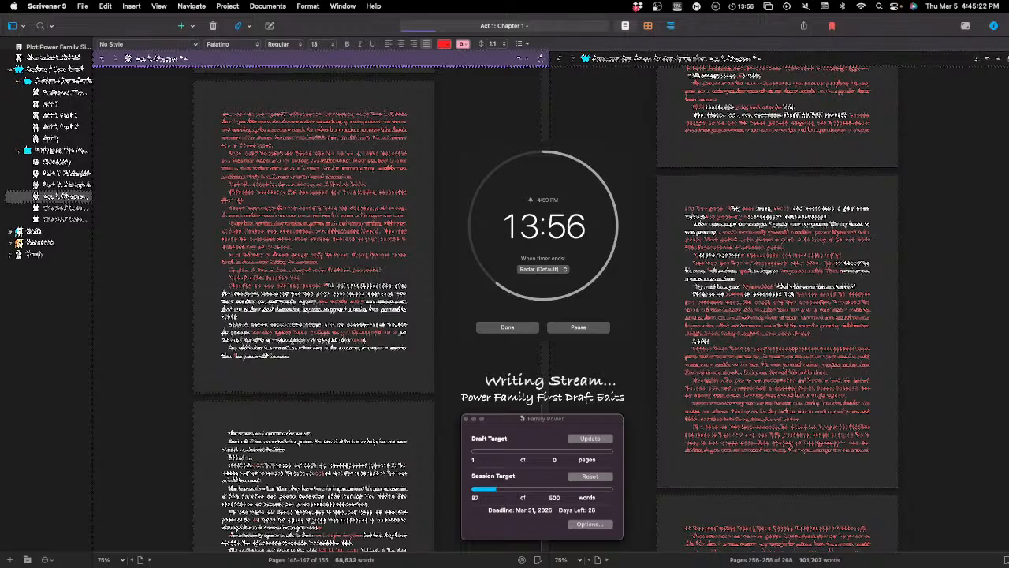
pyautogui.write(' that')
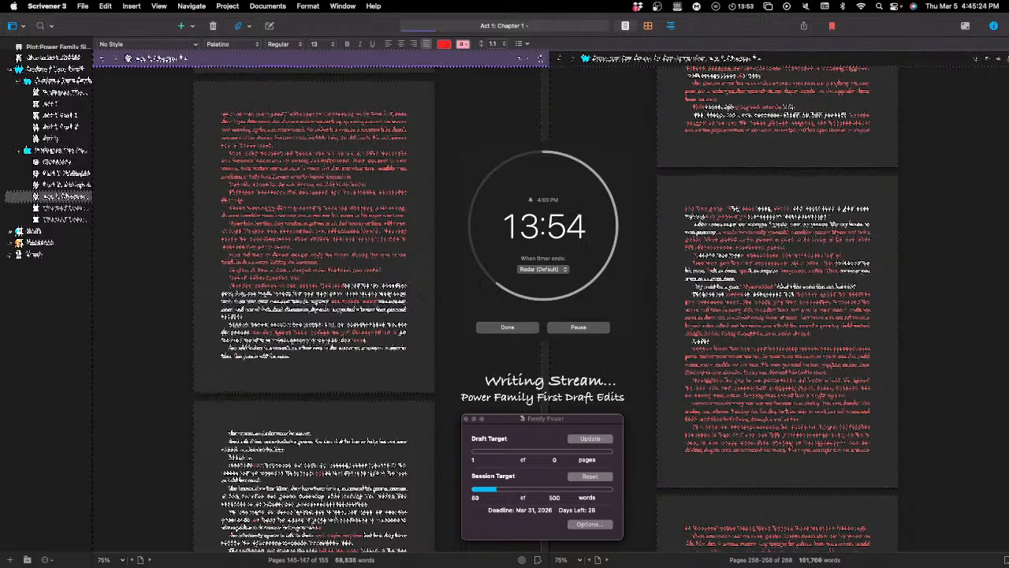
pyautogui.write(' a')
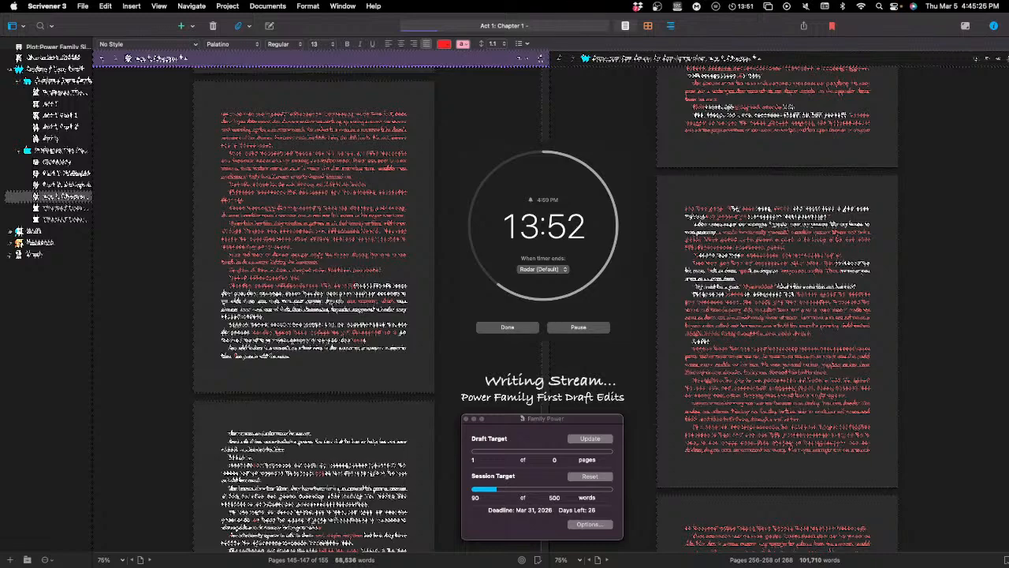
pyautogui.write(' few of')
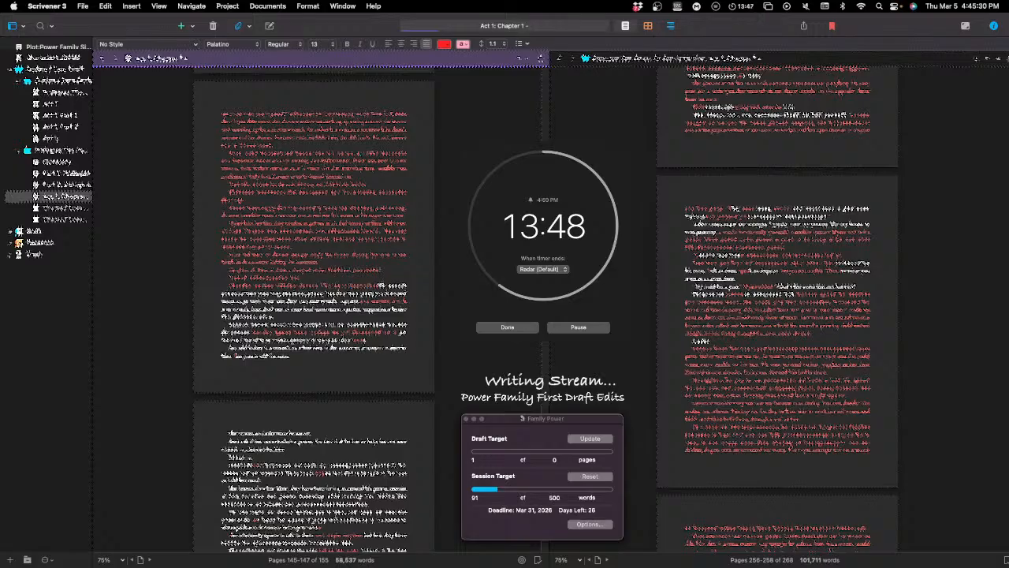
pyautogui.write(' their')
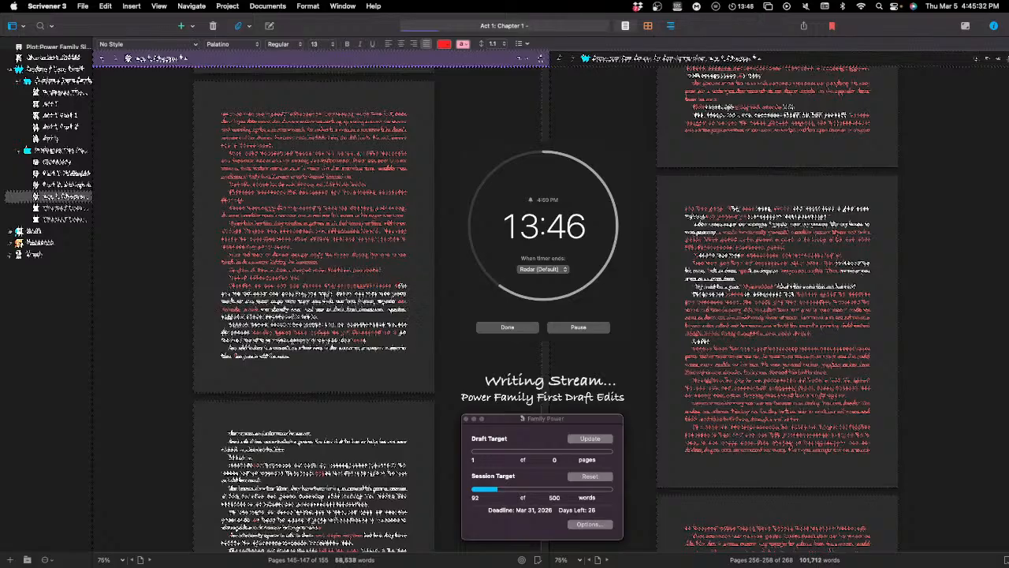
pyautogui.write(' in the')
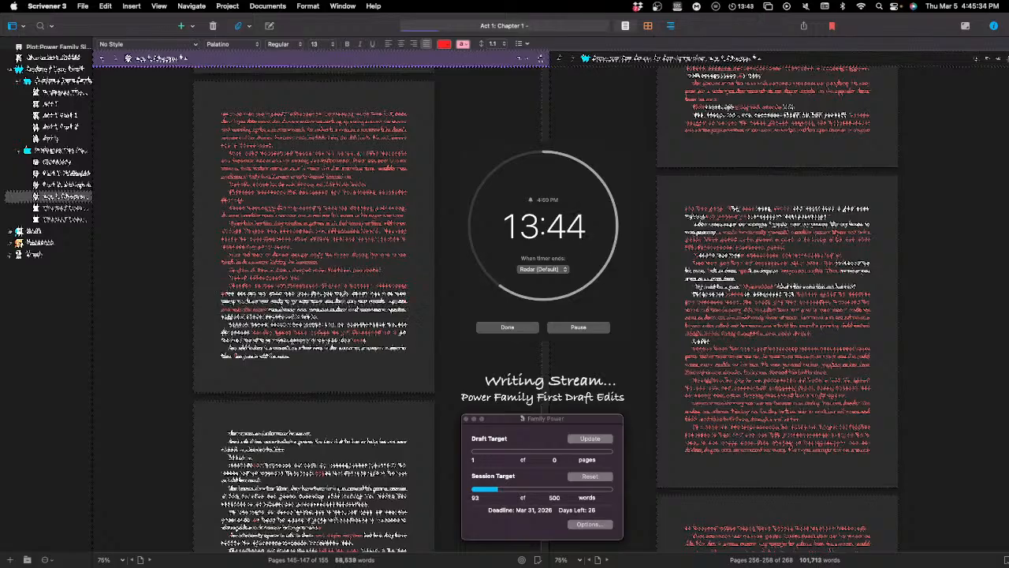
pyautogui.write(' of the')
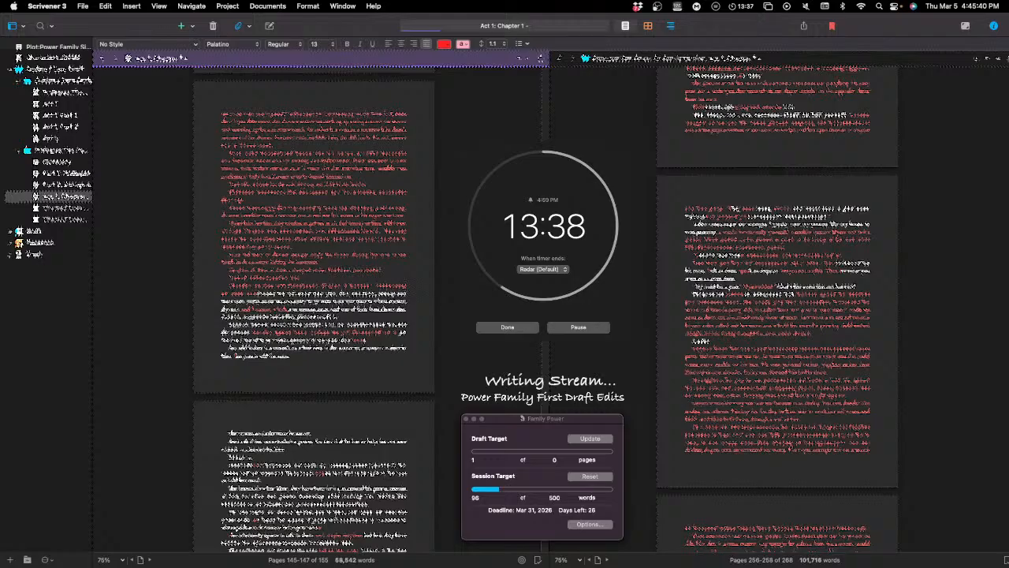
pyautogui.write(' the')
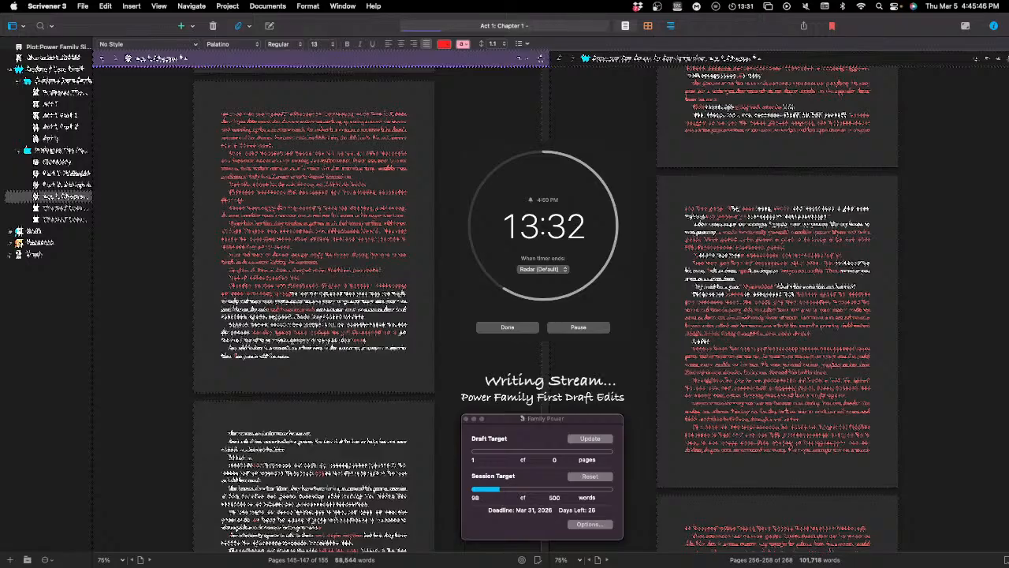
# Step: Continue the same red passage with wording that includes "to the family and the"
pyautogui.write('to the ')
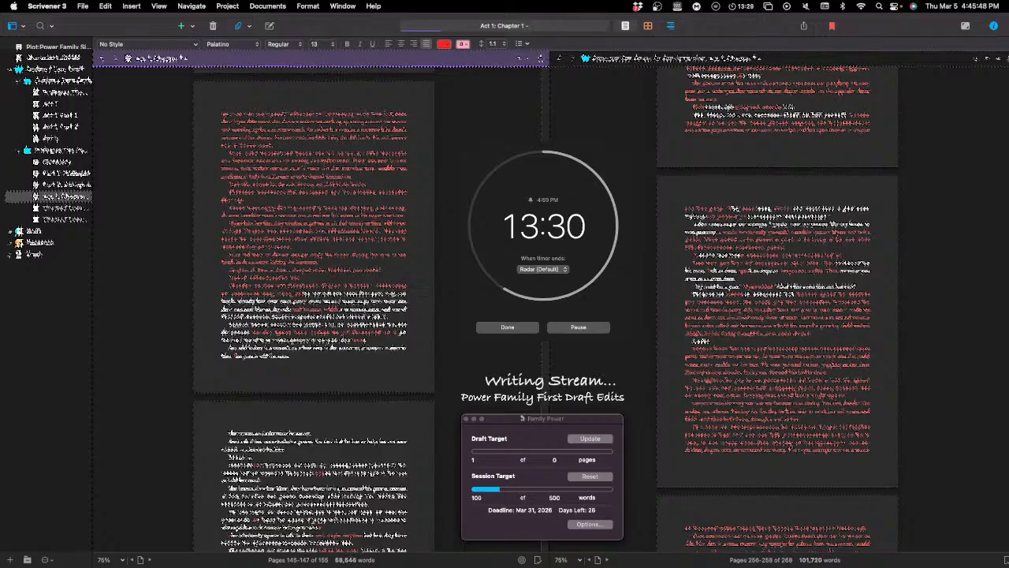
pyautogui.write('family ')
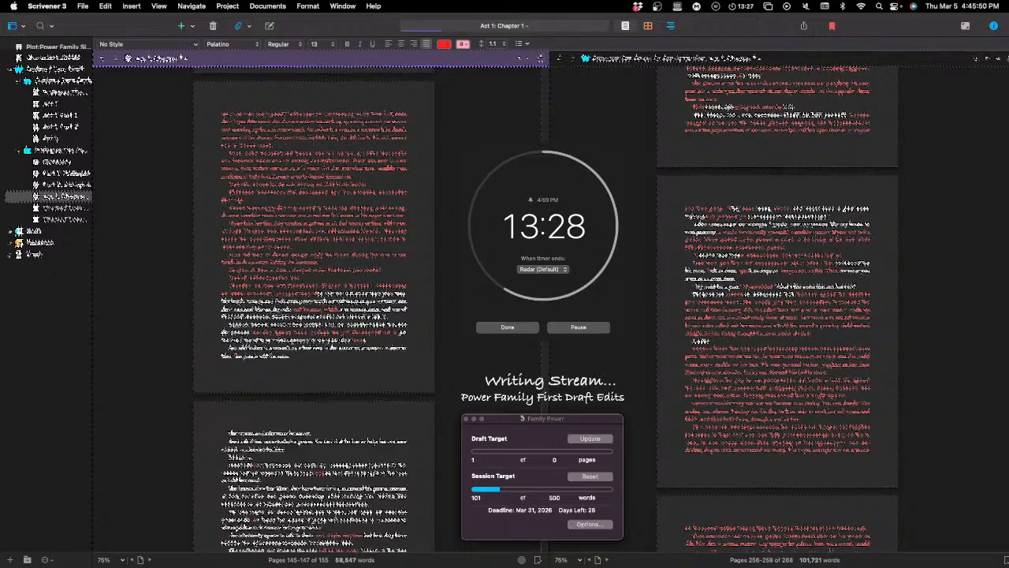
pyautogui.write('and the ')
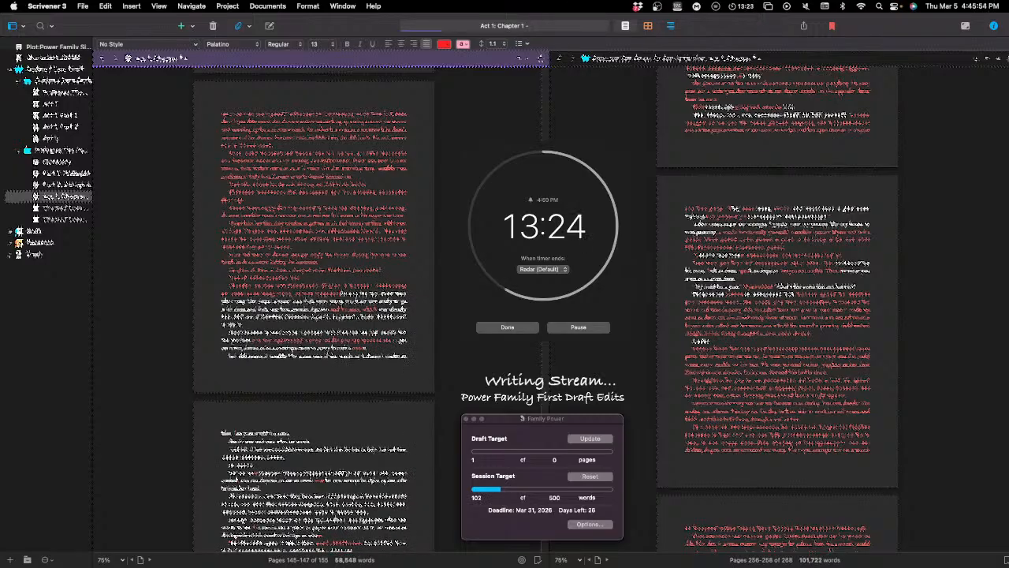
pyautogui.write('the')
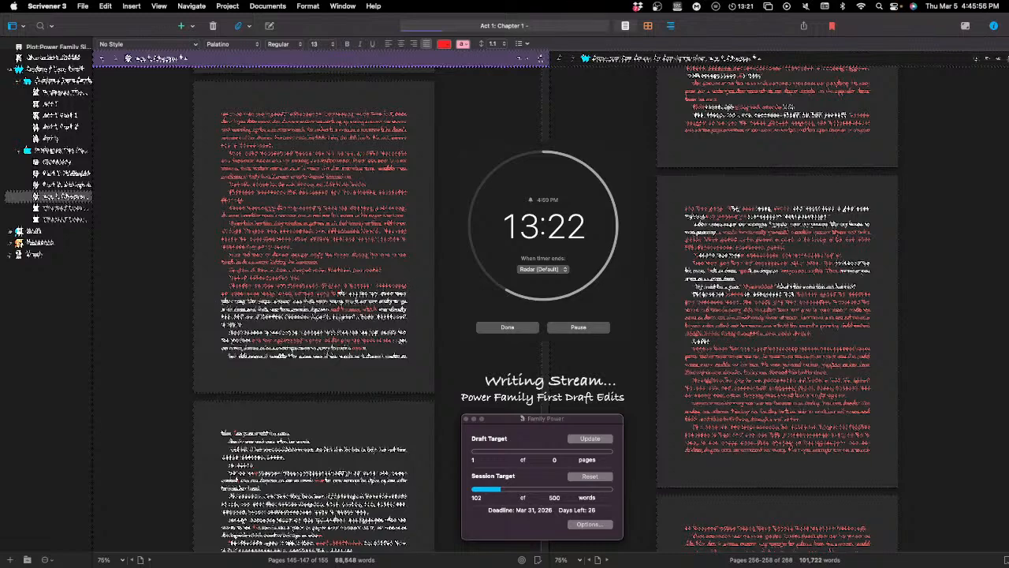
pyautogui.write(' that')
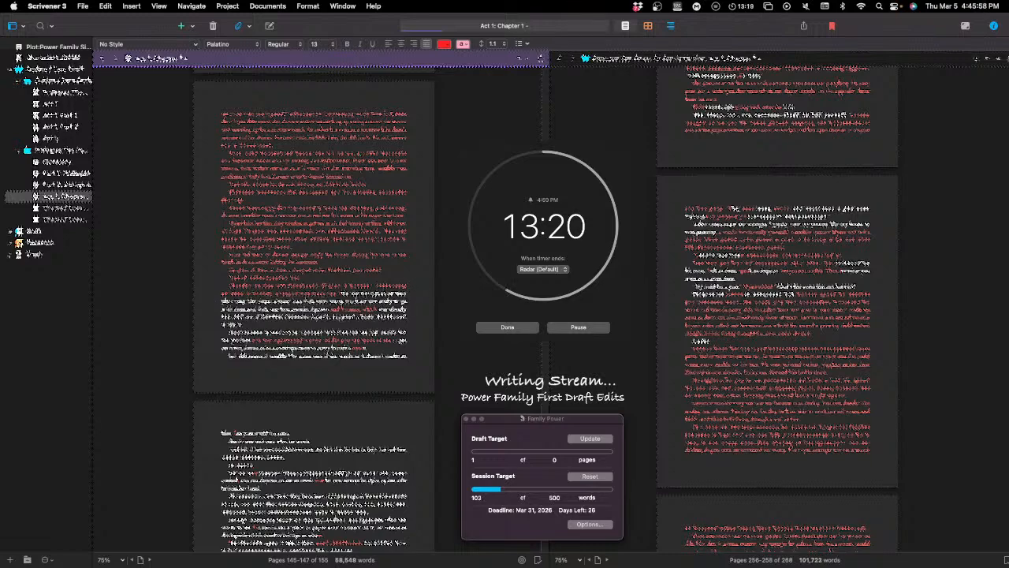
pyautogui.write(' a')
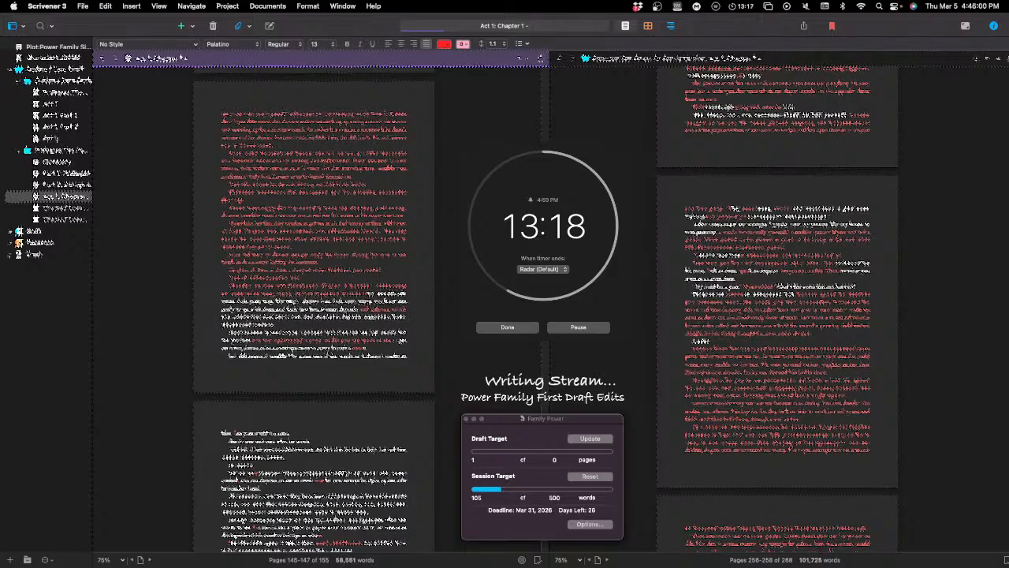
pyautogui.write(' the')
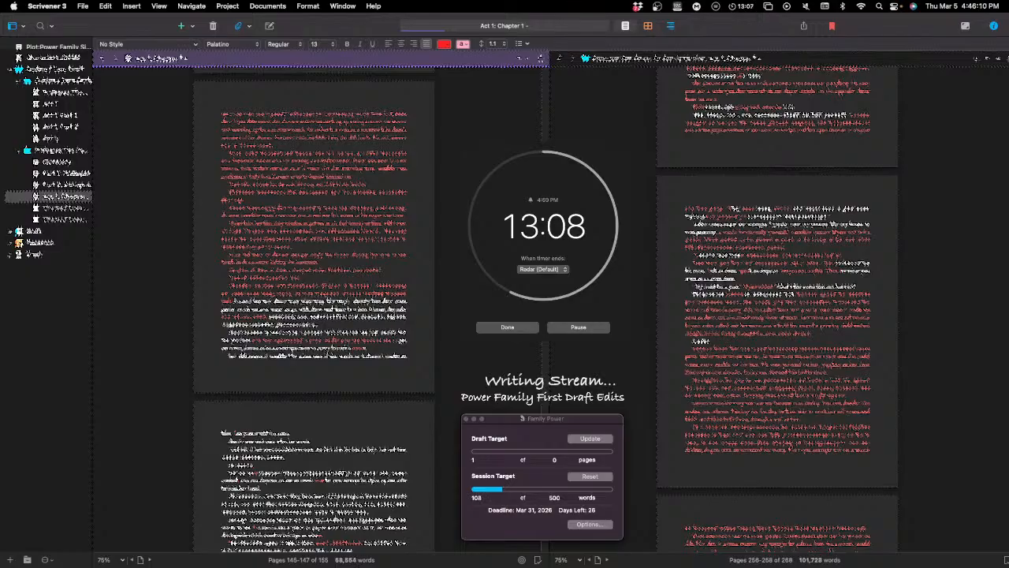
# Step: Extend the red passage directly before the white text with wording that includes "that a", "the that" and "he had"
pyautogui.write('the that ')
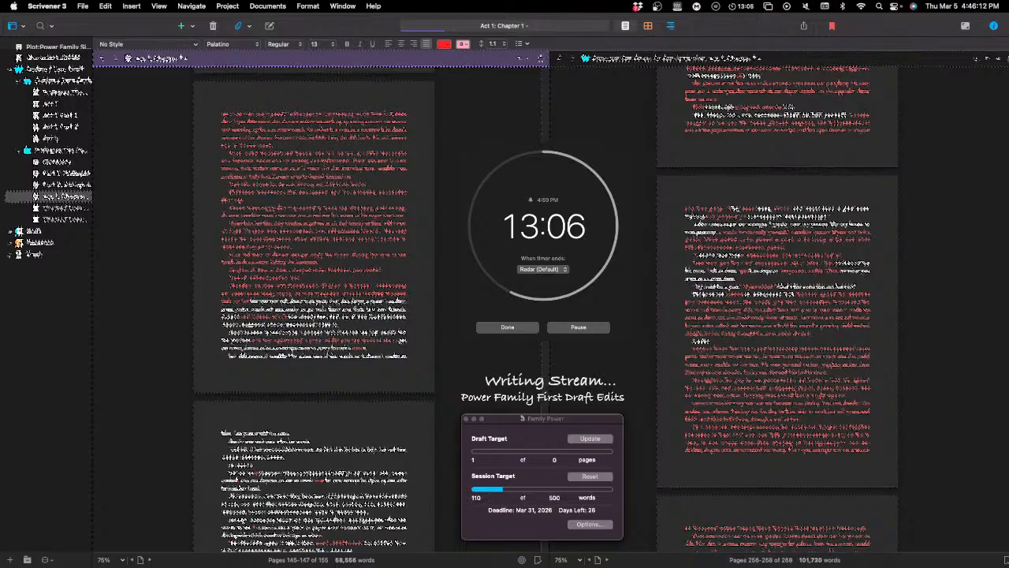
pyautogui.write('he')
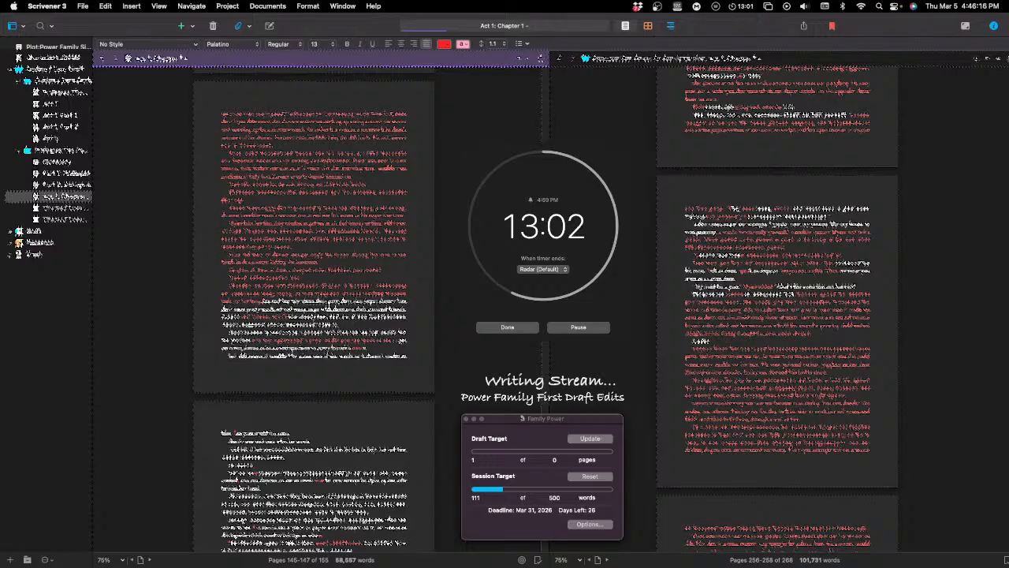
pyautogui.write('had ')
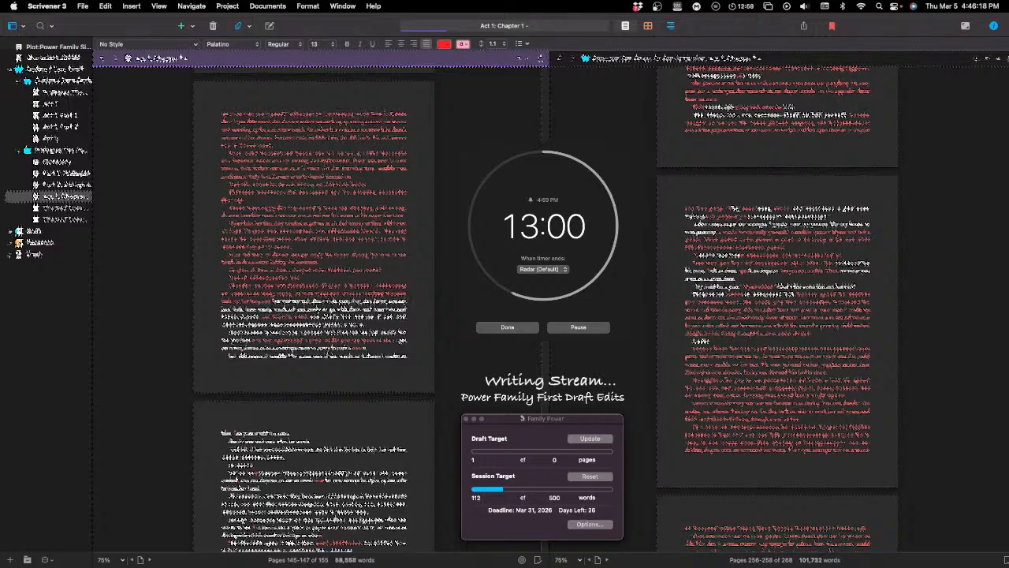
pyautogui.write('bee')
# Step: Remove the unfinished word "bee" and continue the red passage with wording that includes "the" and "and", correcting a typing slip
pyautogui.press('BackSpace')
pyautogui.press('BackSpace')
pyautogui.press('BackSpace')
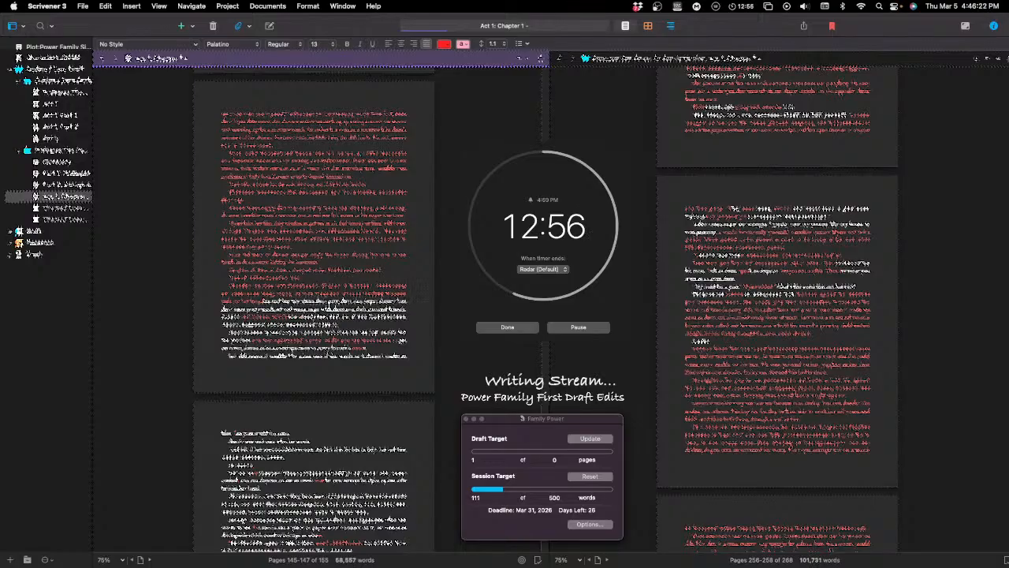
pyautogui.write('th')
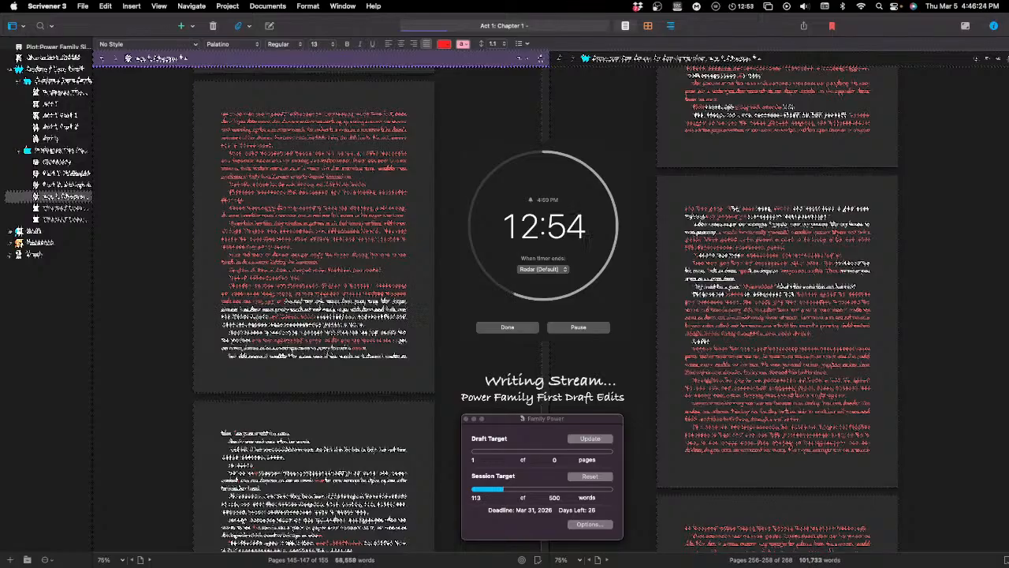
pyautogui.write(' t')
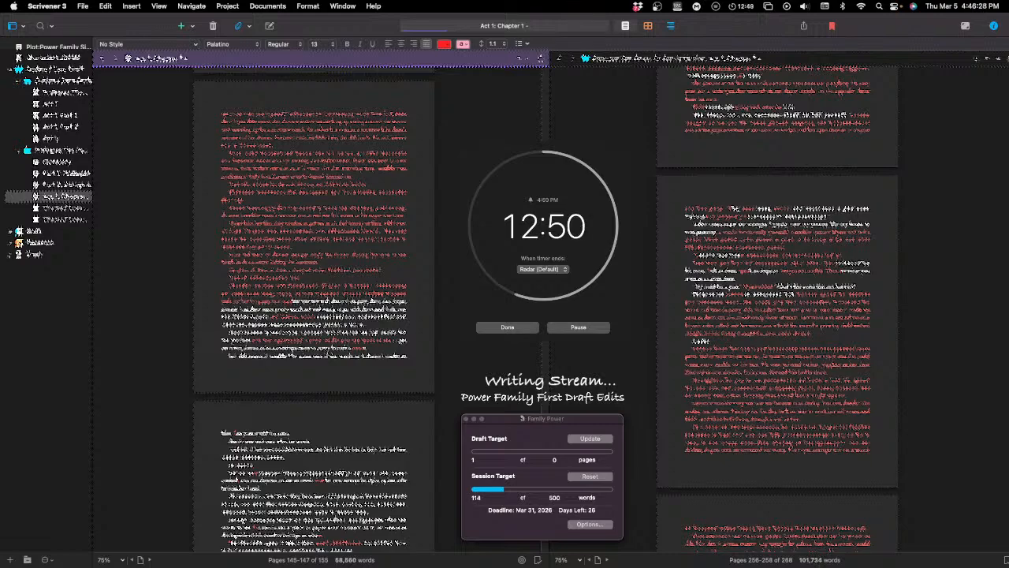
pyautogui.write(' the and')
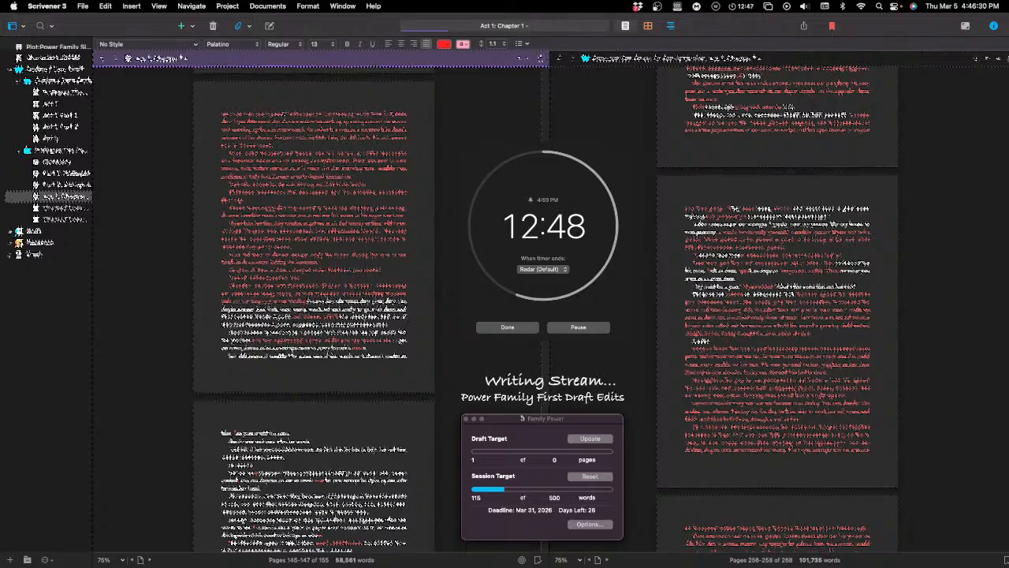
pyautogui.press('BackSpace')
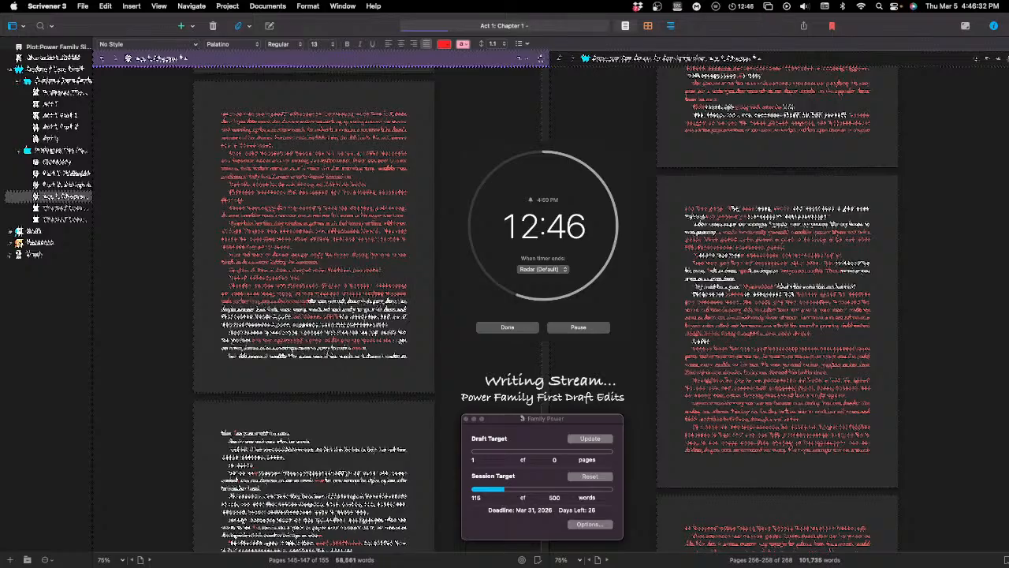
pyautogui.write('th the')
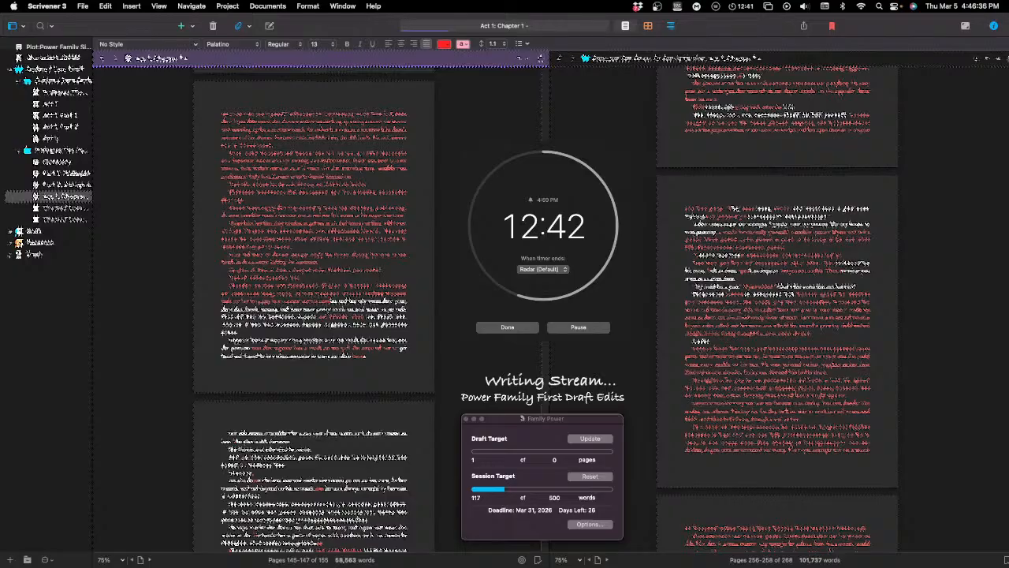
pyautogui.write(' of the')
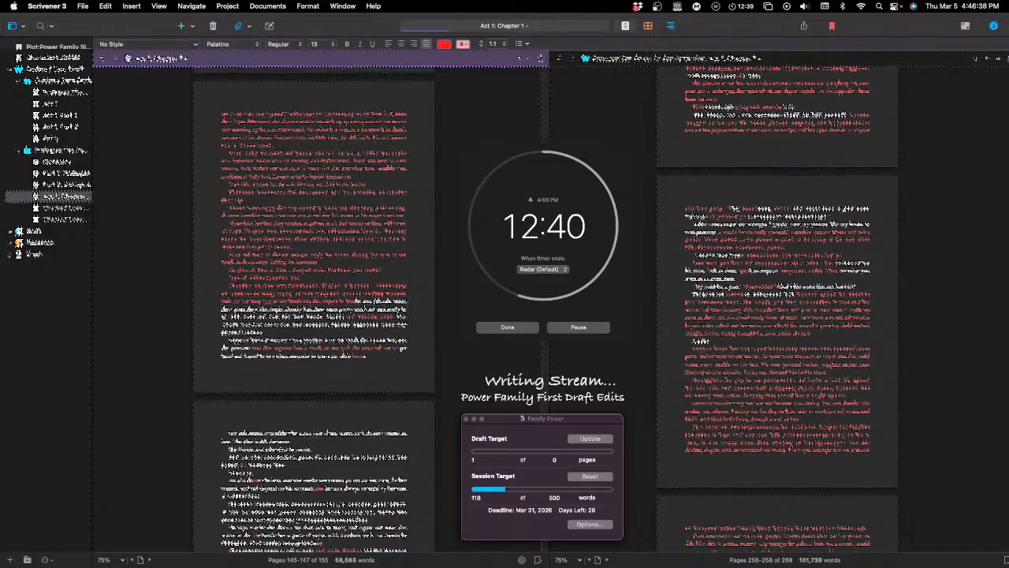
pyautogui.write(' same')
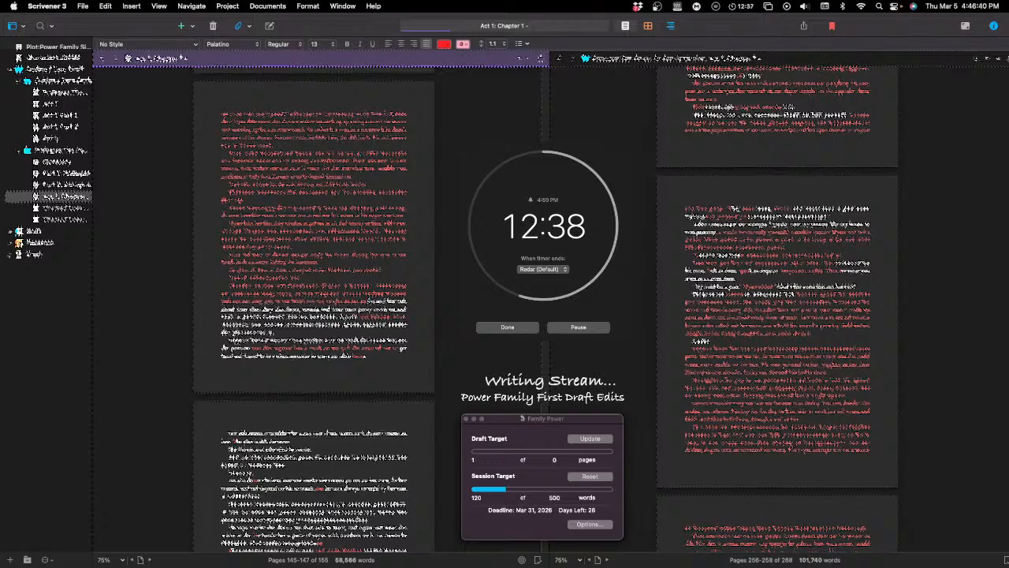
pyautogui.write(' way as the')
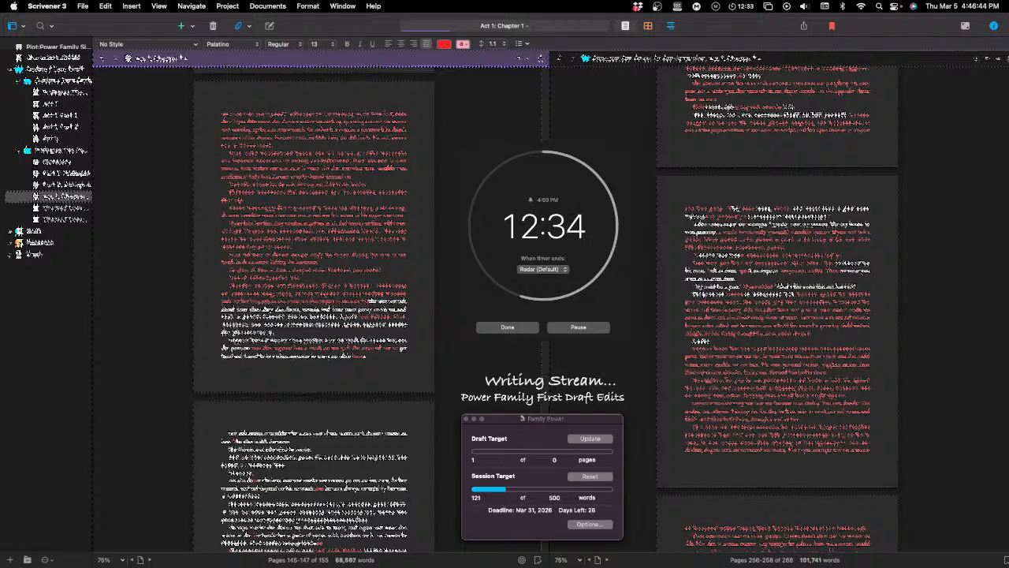
pyautogui.write(' rest')
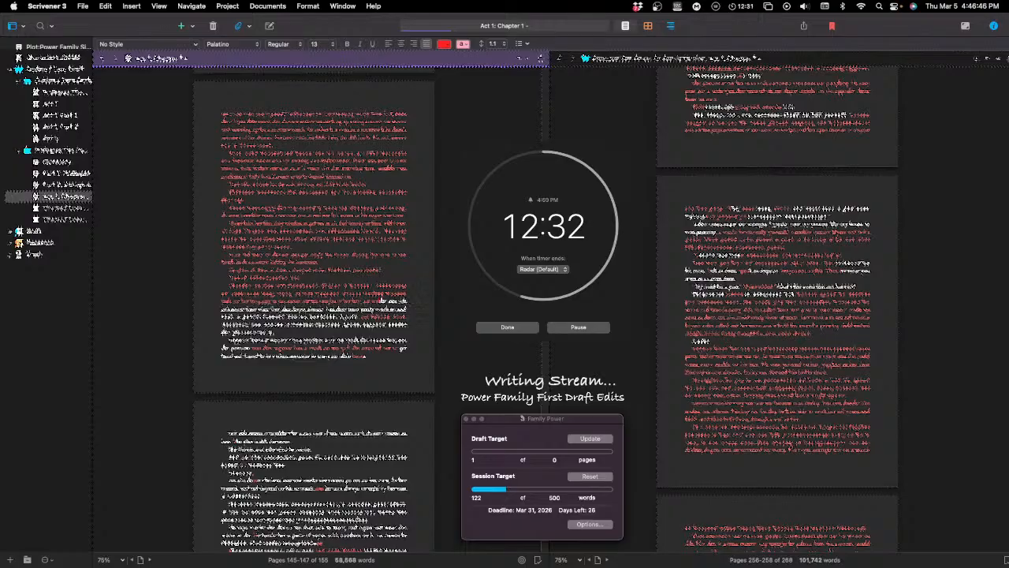
pyautogui.write(' of the')
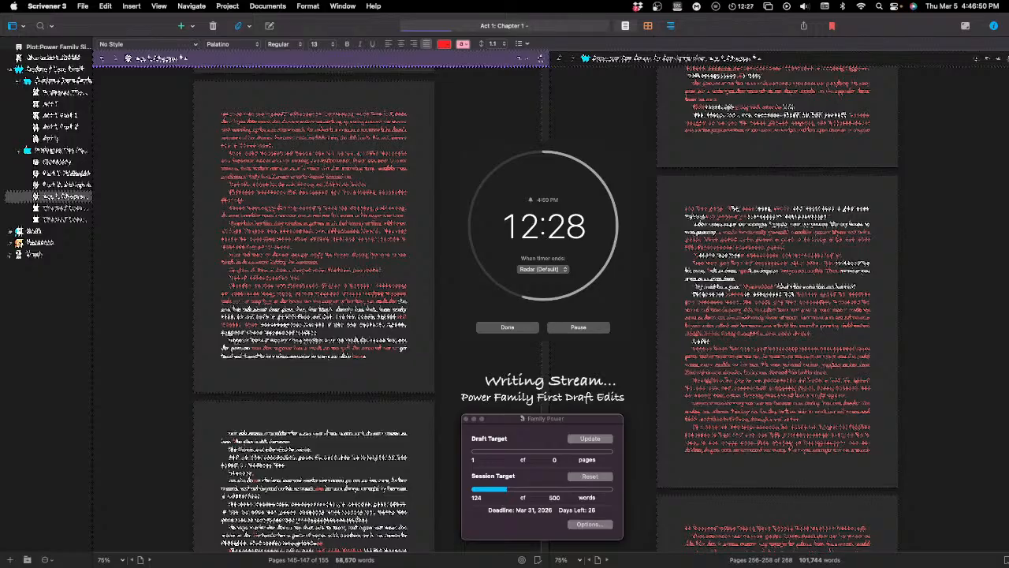
pyautogui.write(' da')
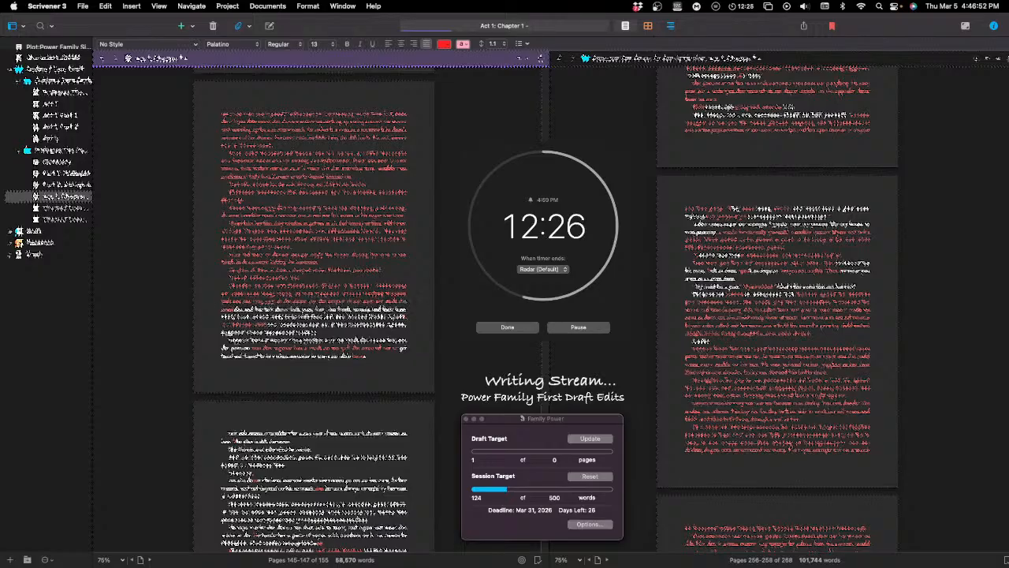
pyautogui.write('d and mother')
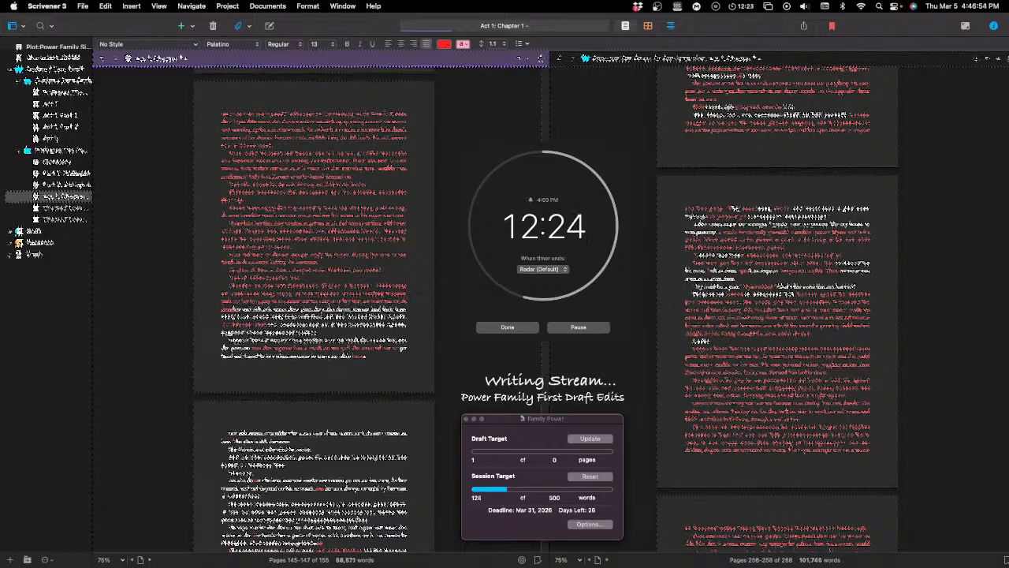
pyautogui.write(' and the')
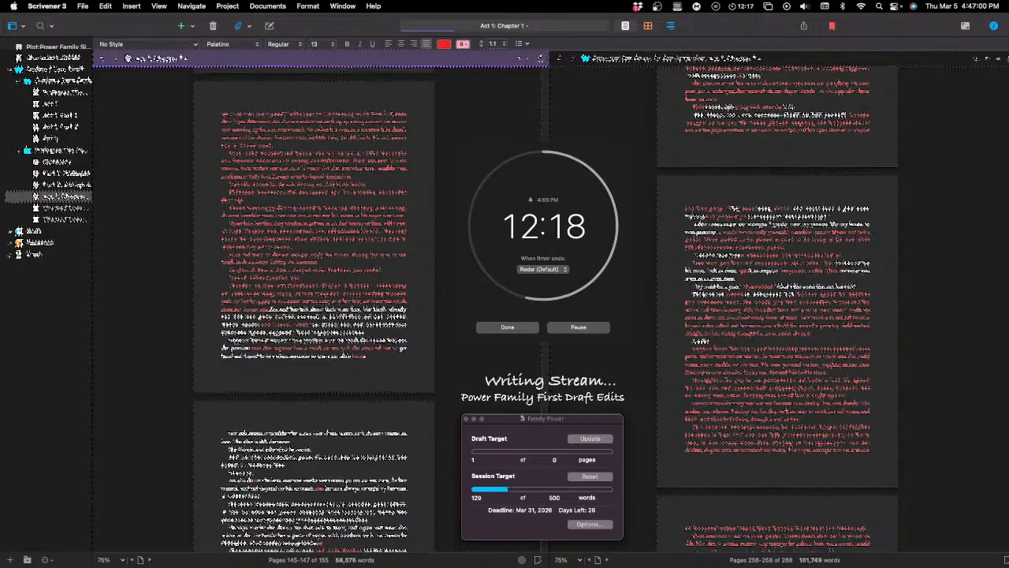
# Step: Lengthen the red passage with wording that includes "more that" and "the same time", and delete the last character
pyautogui.write('more')
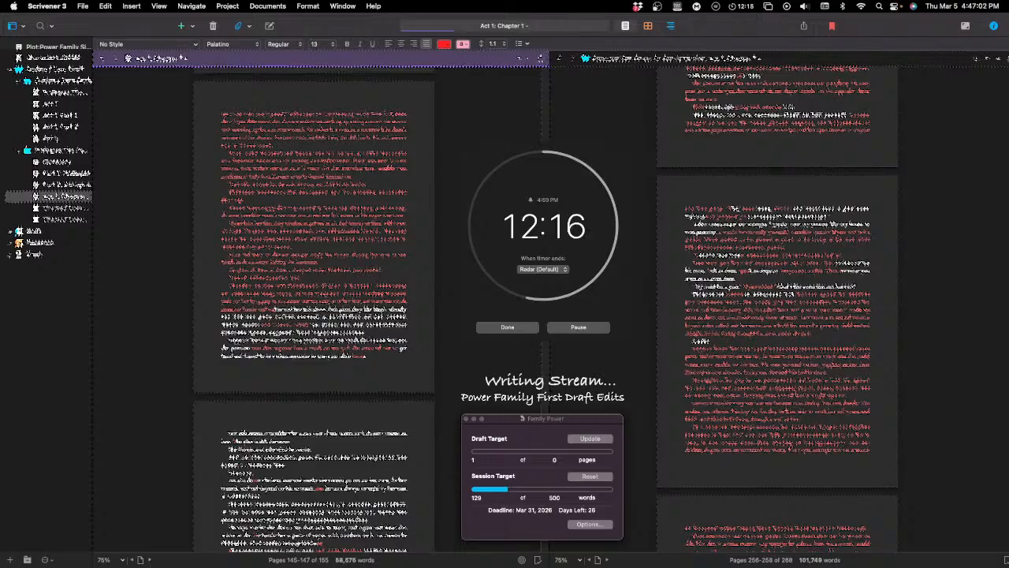
pyautogui.write(' that')
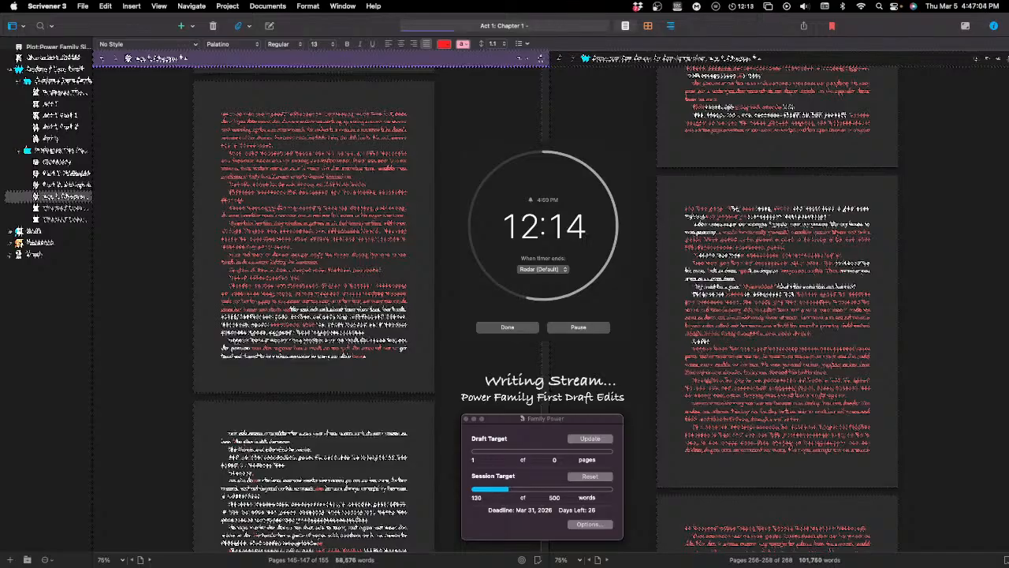
pyautogui.write(' a')
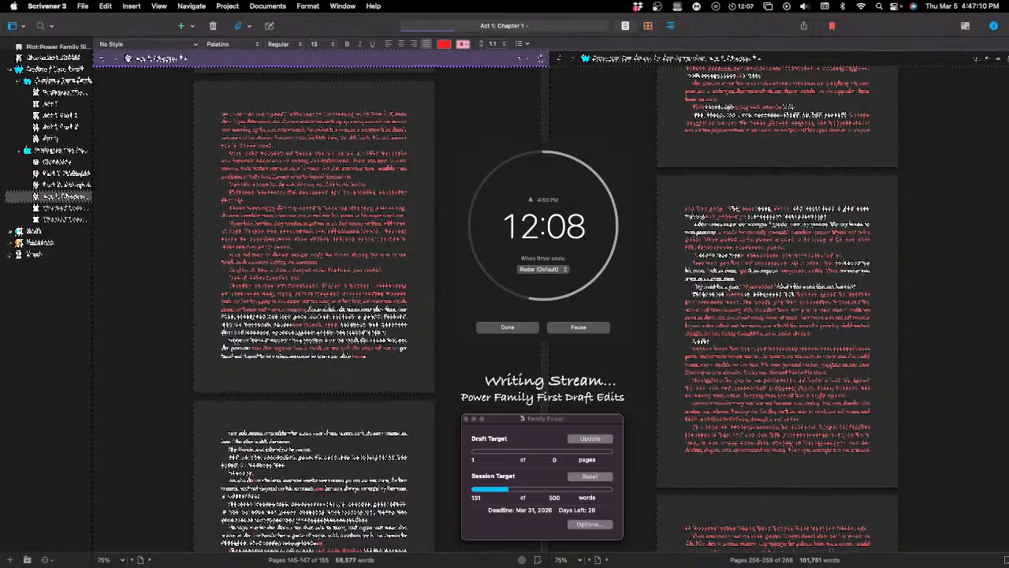
pyautogui.write('nd')
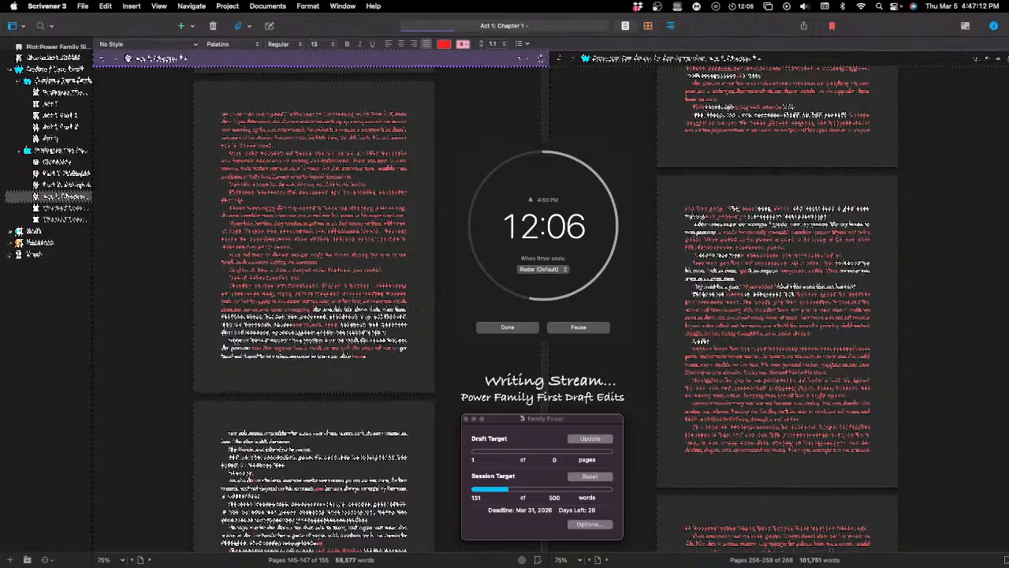
pyautogui.write('er ')
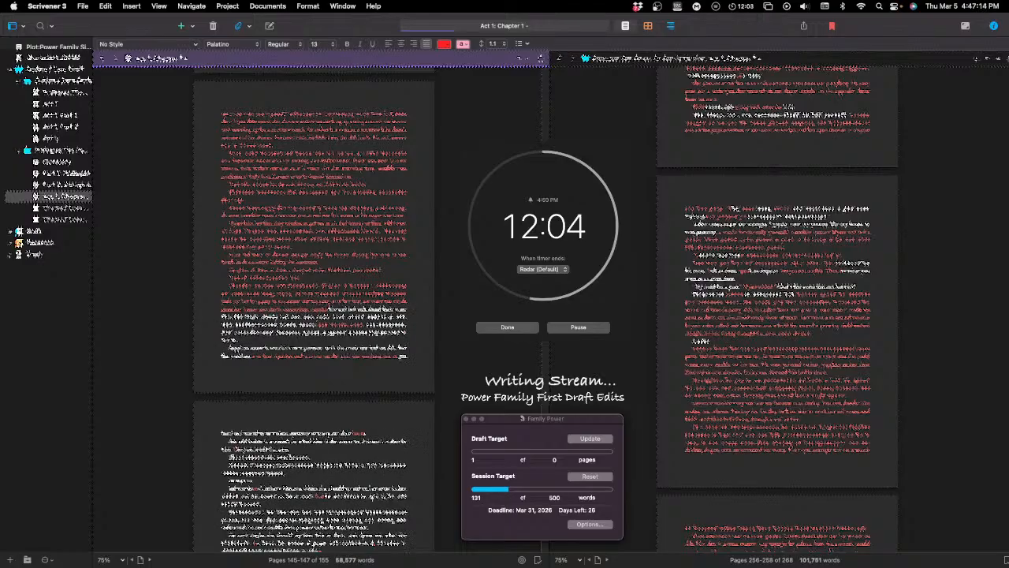
pyautogui.write('the')
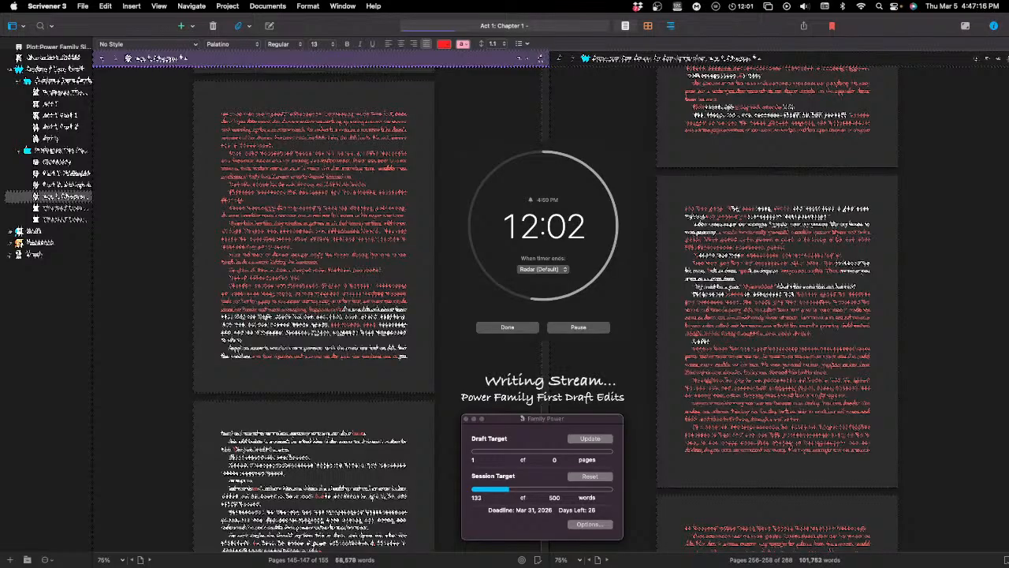
pyautogui.write(' sam')
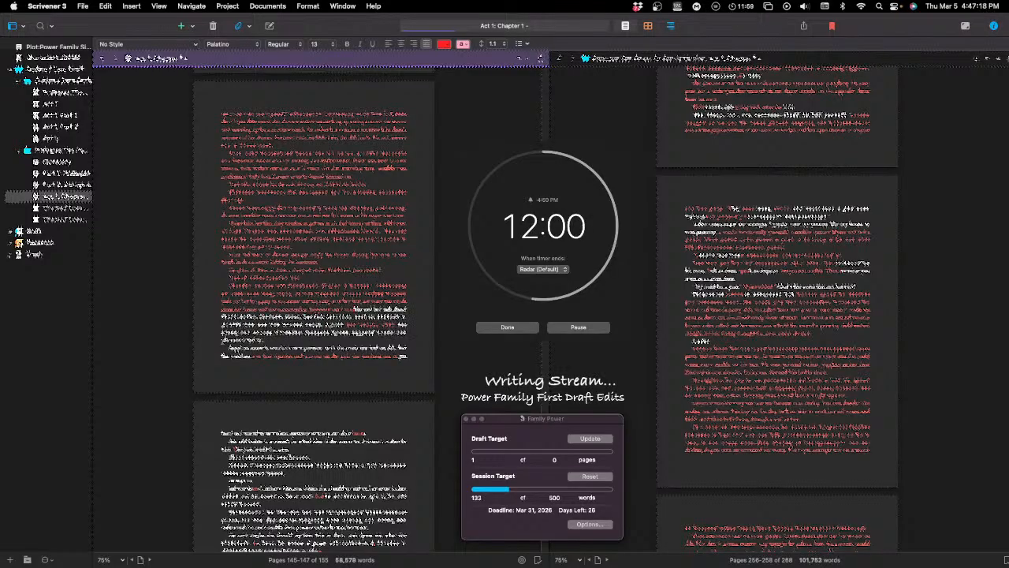
pyautogui.write('e time')
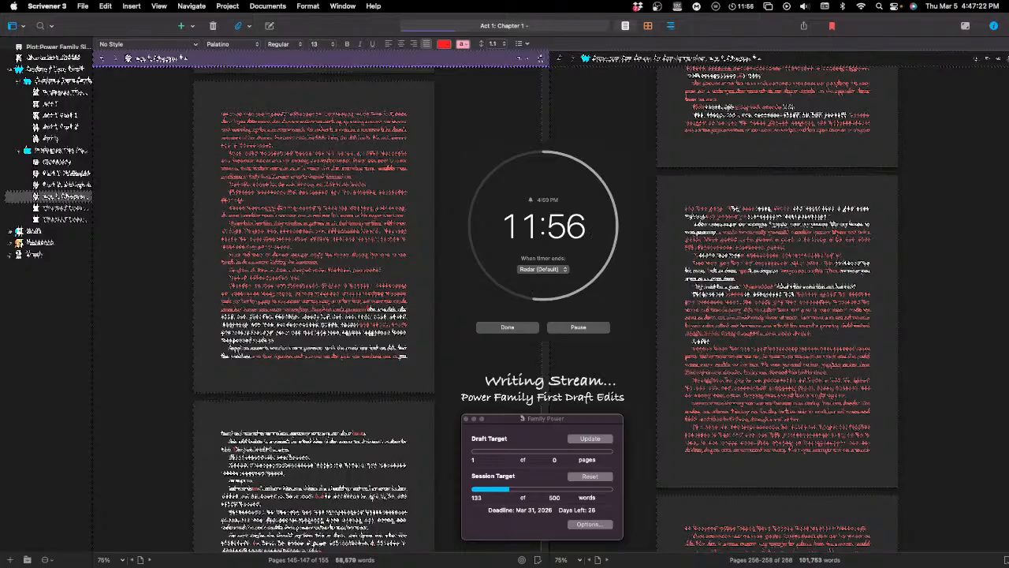
pyautogui.press('BackSpace')
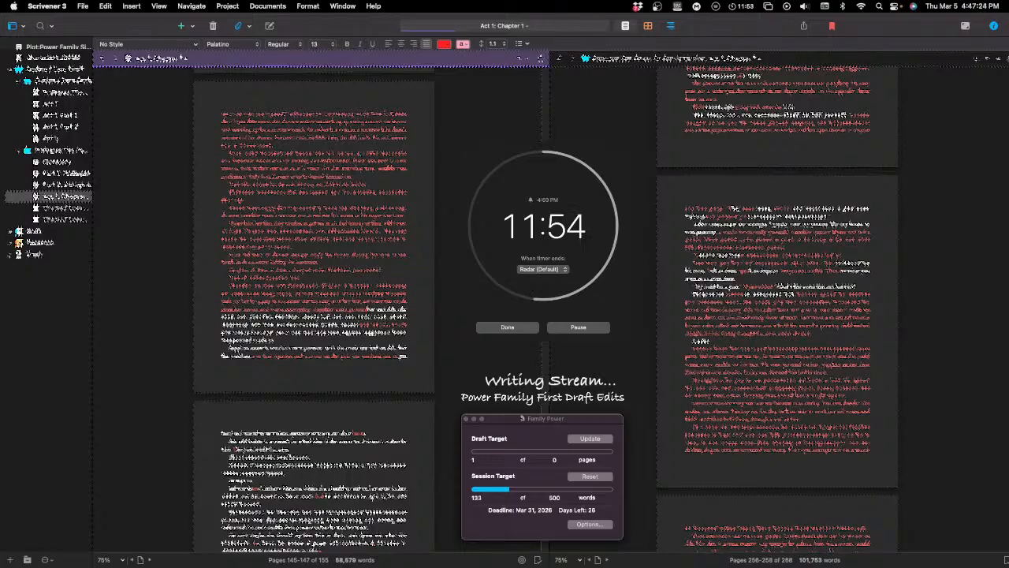
# Step: Continue the red passage with wording that includes "and in the" and "of the", and remove the last character
pyautogui.write('and')
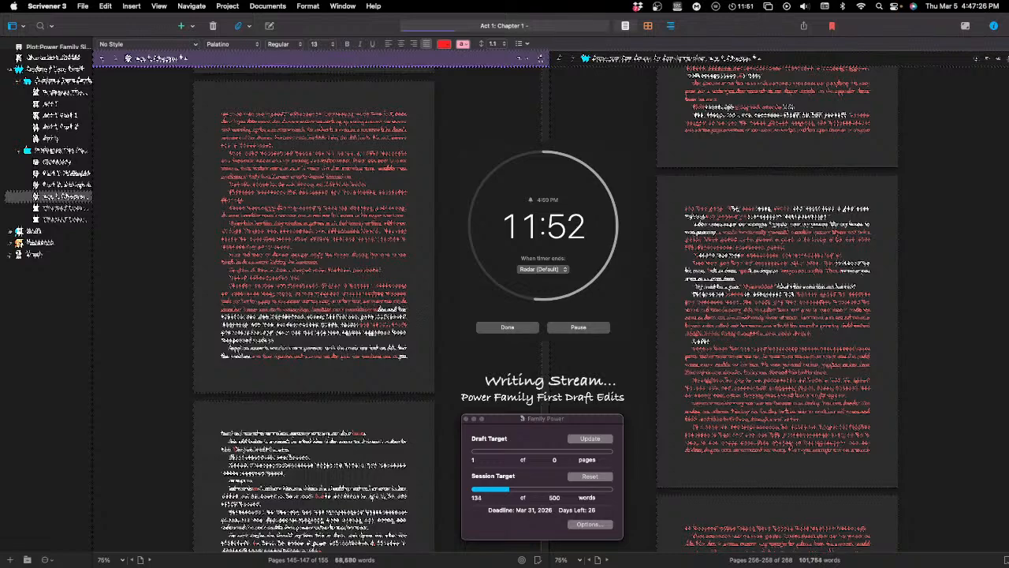
pyautogui.write(' in the')
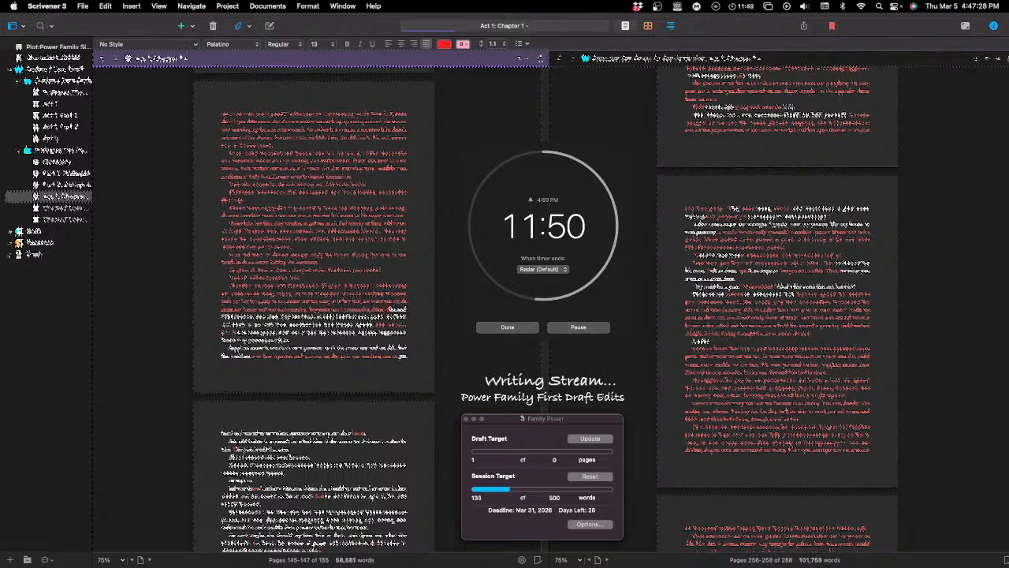
pyautogui.write(' of the')
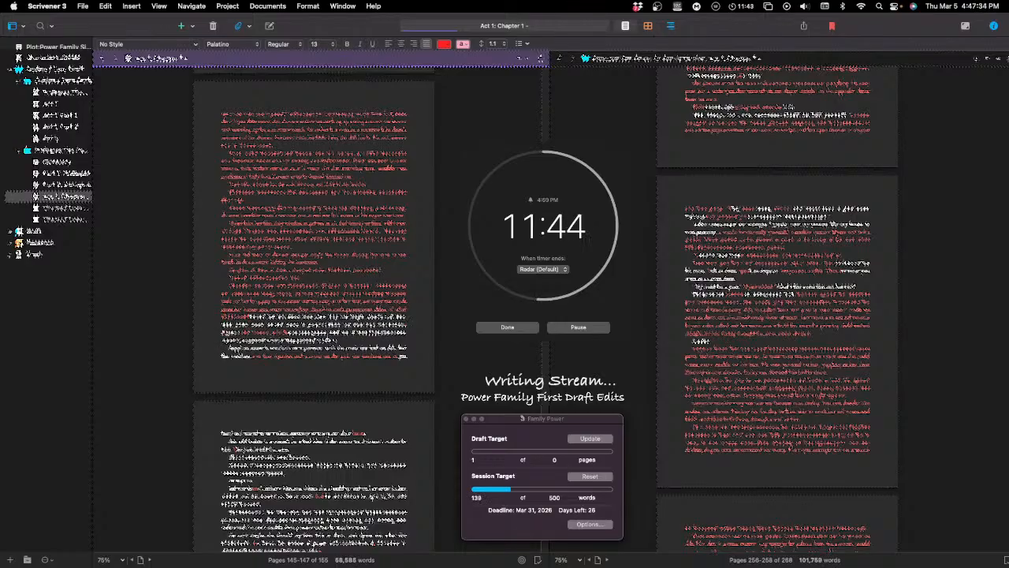
pyautogui.press('BackSpace')
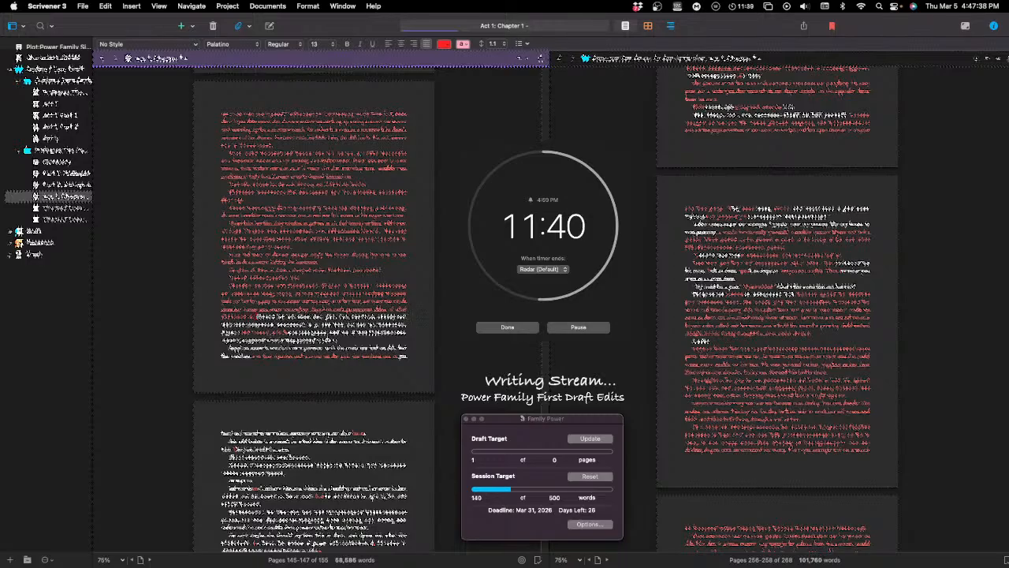
# Step: Extend the red passage with wording that includes "that the" and "to the", reworking the last words to correct typing slips
pyautogui.write('that ')
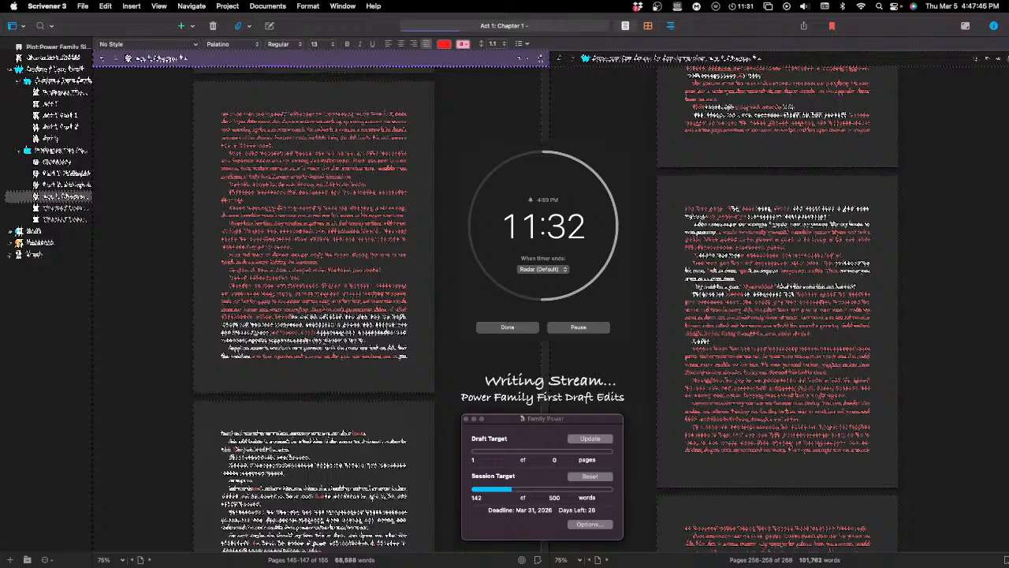
pyautogui.write(' the')
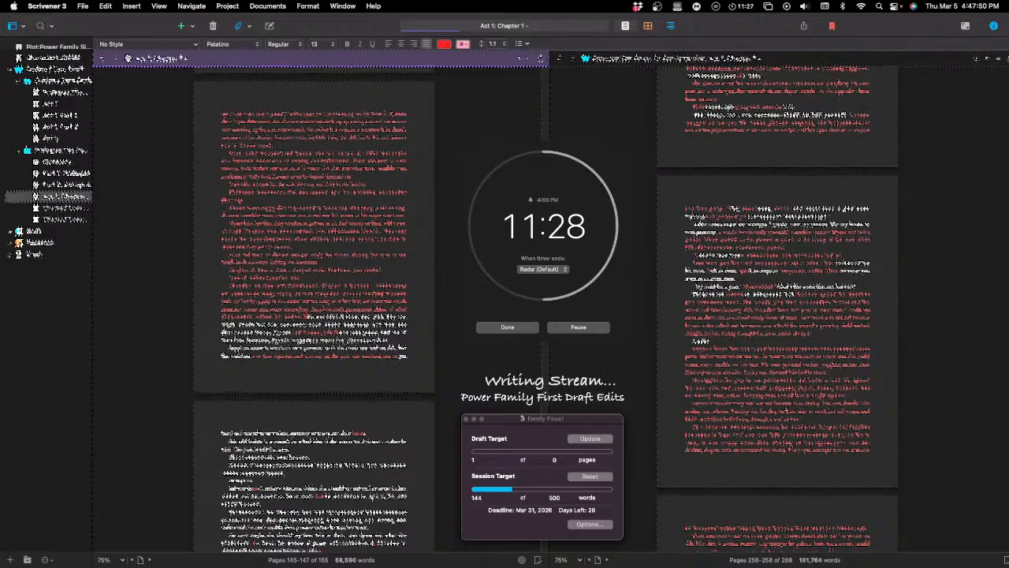
pyautogui.write('to the')
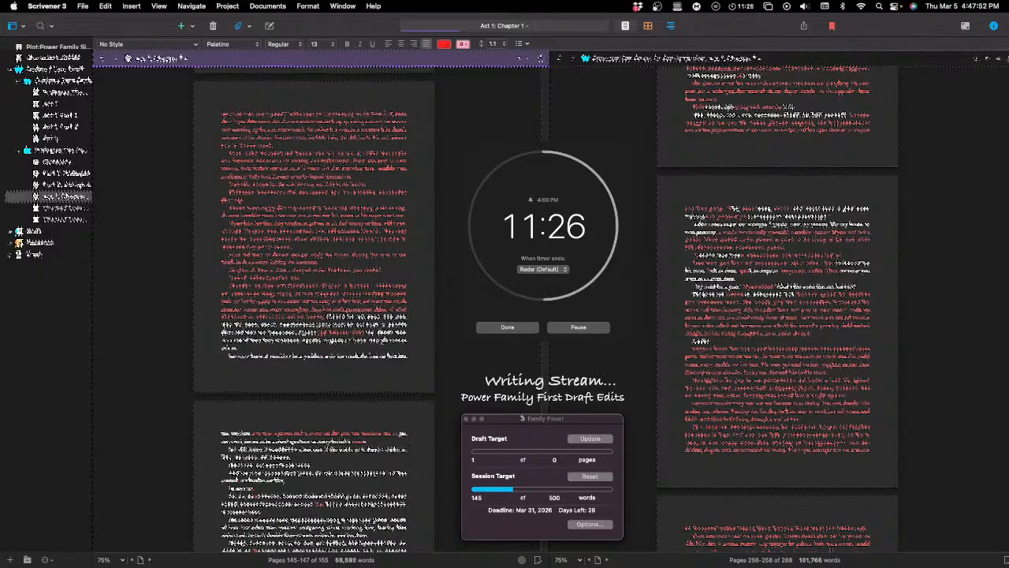
pyautogui.press('BackSpace')
pyautogui.press('BackSpace')
pyautogui.press('BackSpace')
pyautogui.press('BackSpace')
pyautogui.write('the')
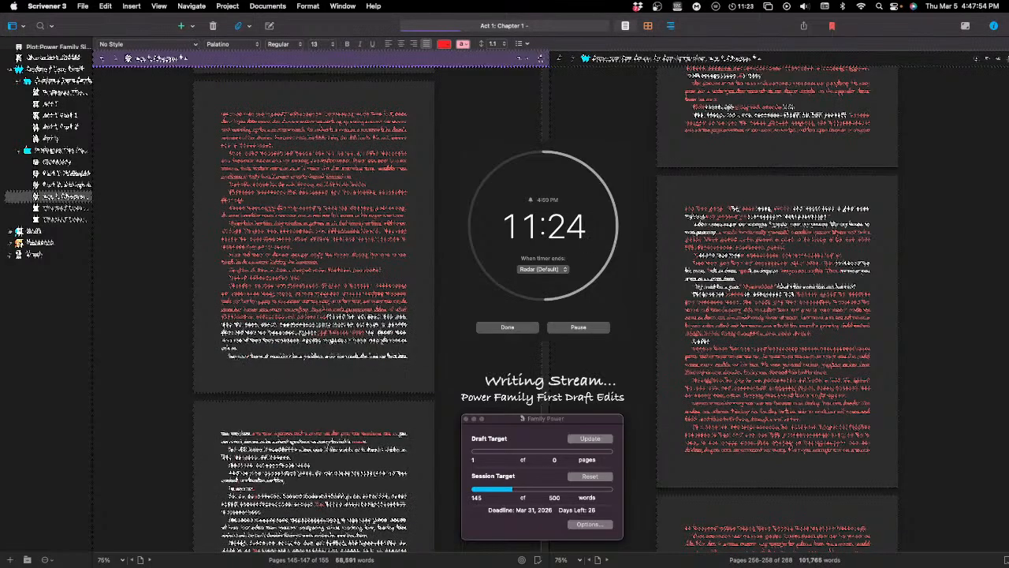
pyautogui.press('BackSpace')
pyautogui.press('BackSpace')
pyautogui.write('to the')
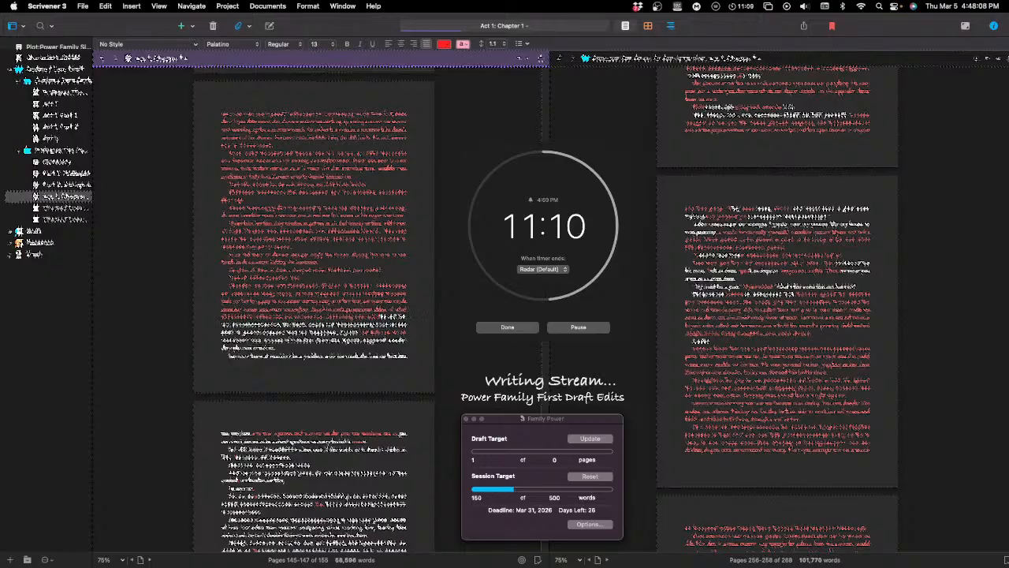
# Step: Add wording to the red passage that includes "and the" and "to be", and start a new paragraph before the remaining white text
pyautogui.write('and the')
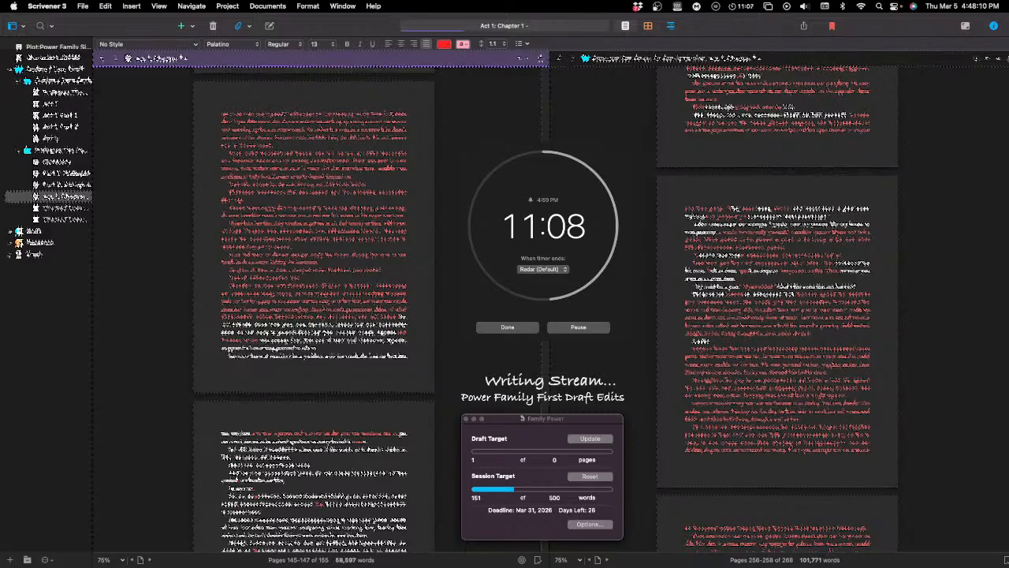
pyautogui.write(' there')
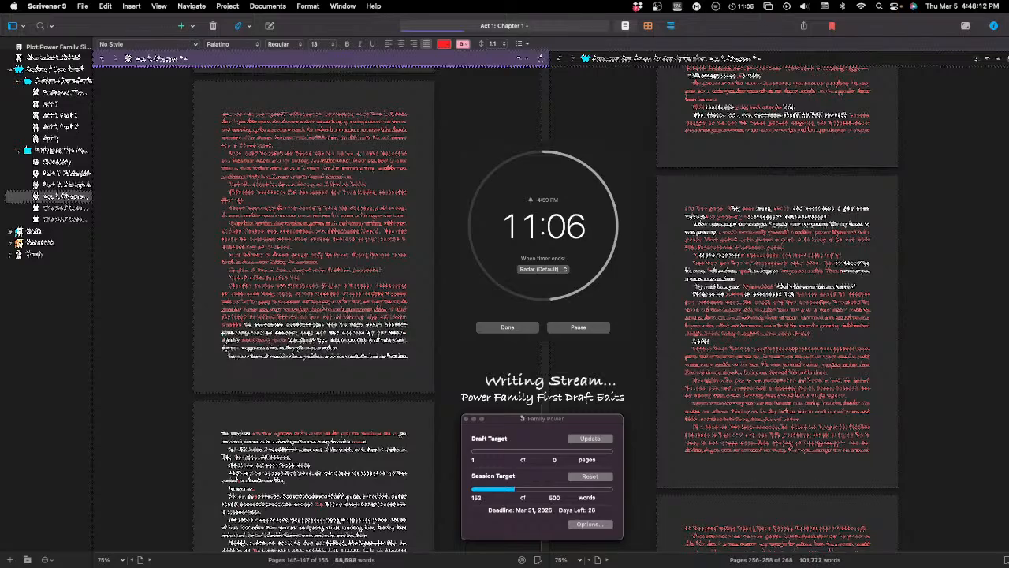
pyautogui.write(' to')
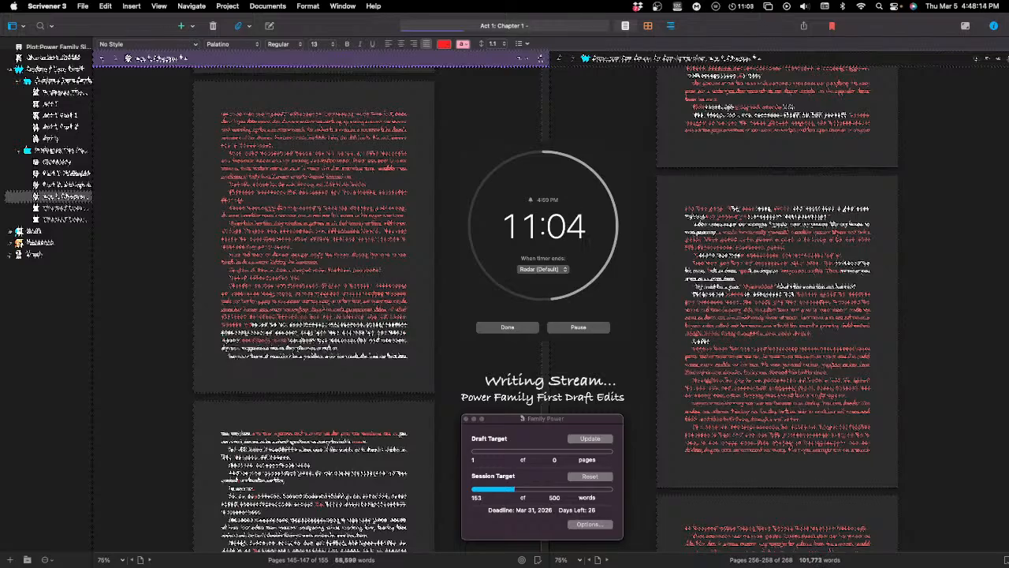
pyautogui.write(' be')
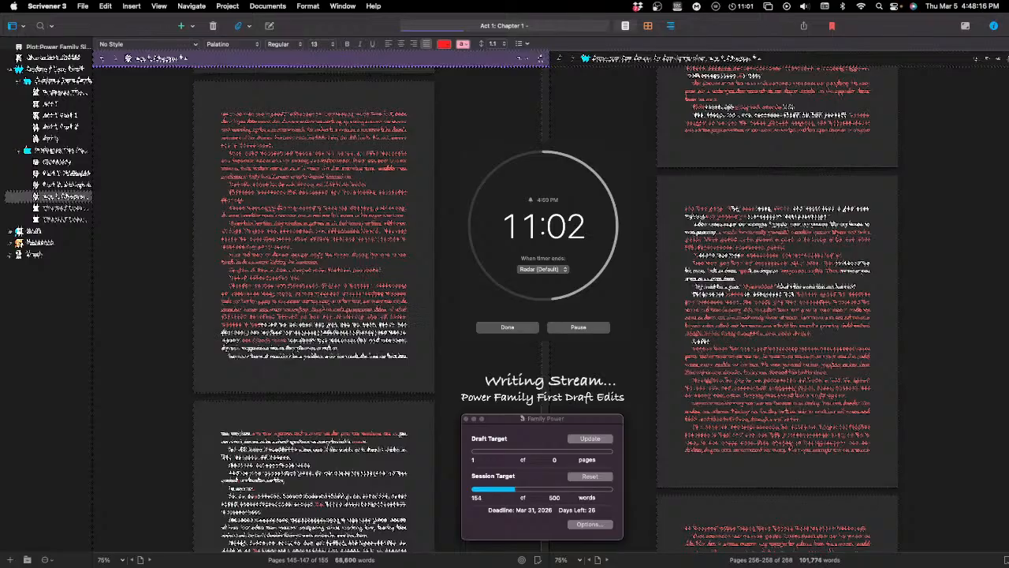
pyautogui.write(' the')
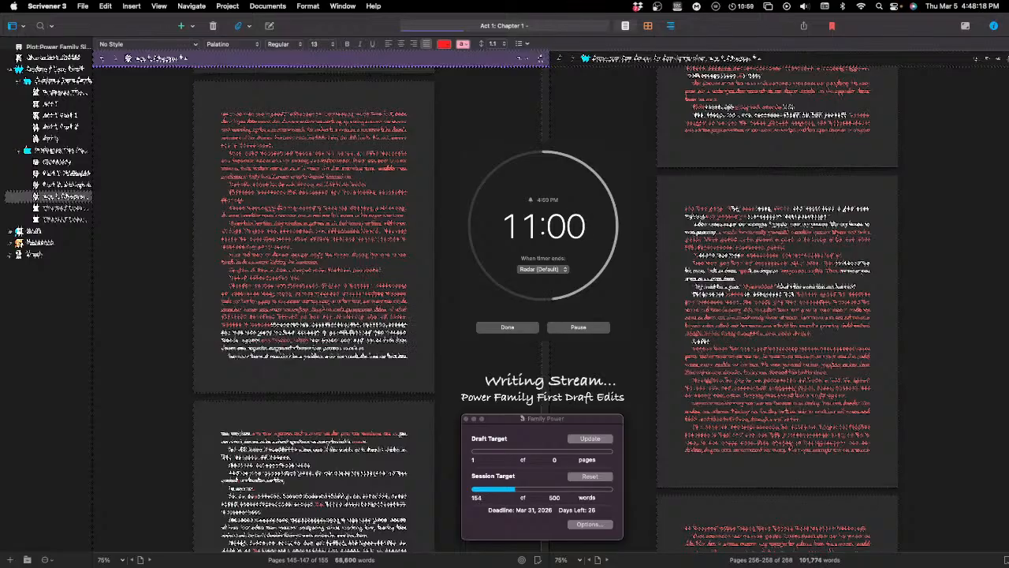
pyautogui.press('Return')
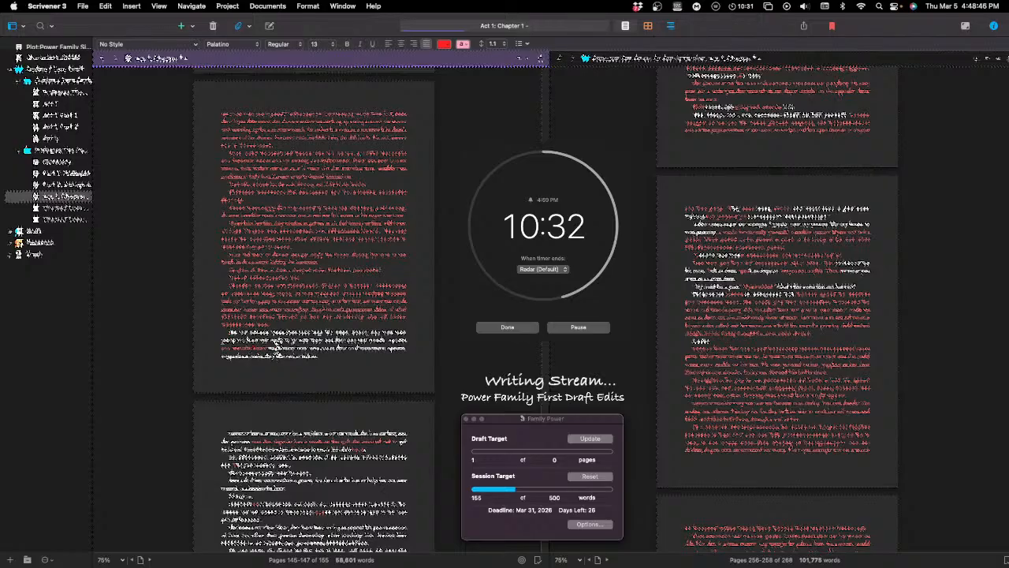
# Step: Revise the start of the third line in the new paragraph, replacing the last red word with "the"
pyautogui.press('BackSpace')
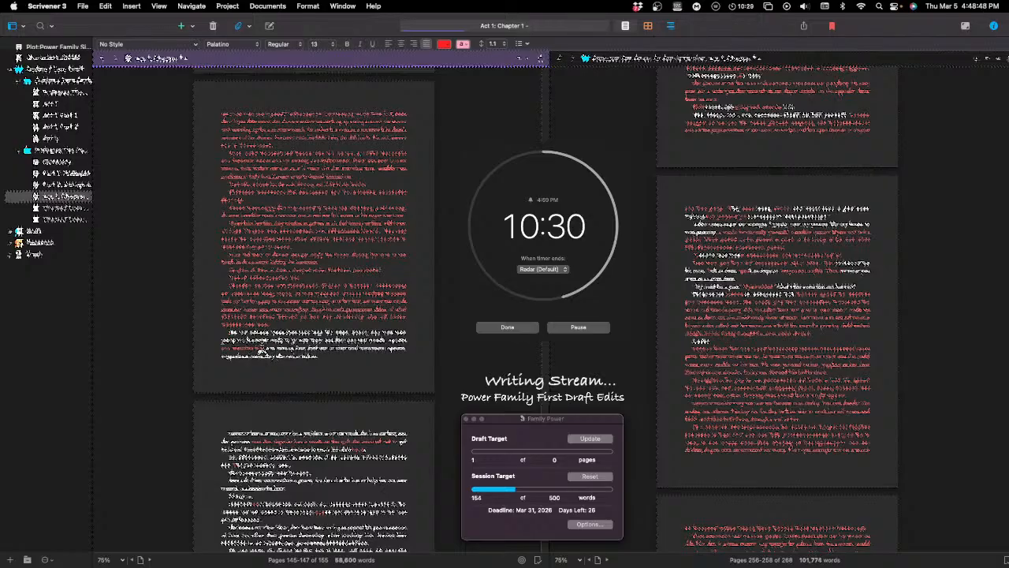
pyautogui.write('th')
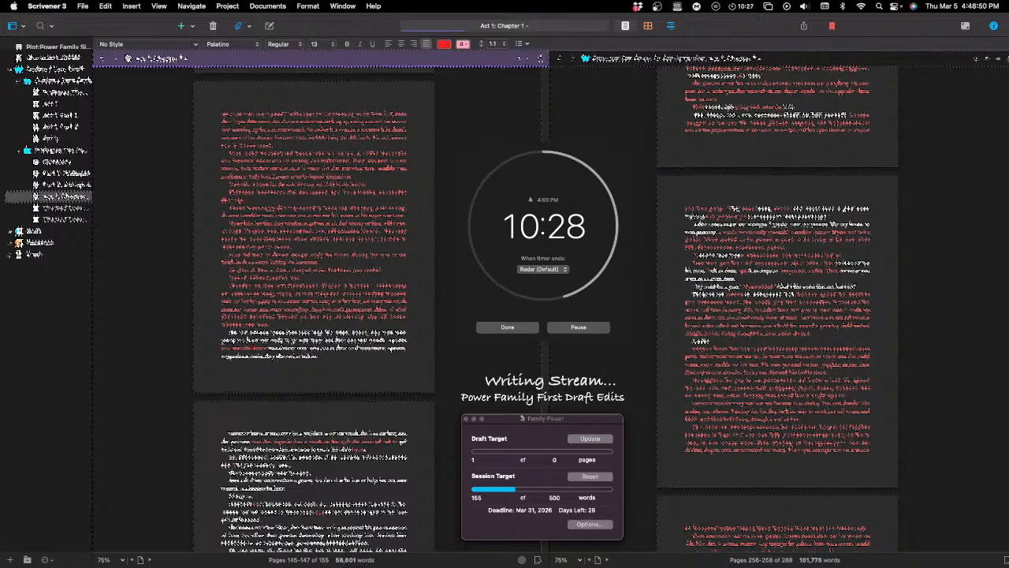
pyautogui.doubleClick(261, 348)
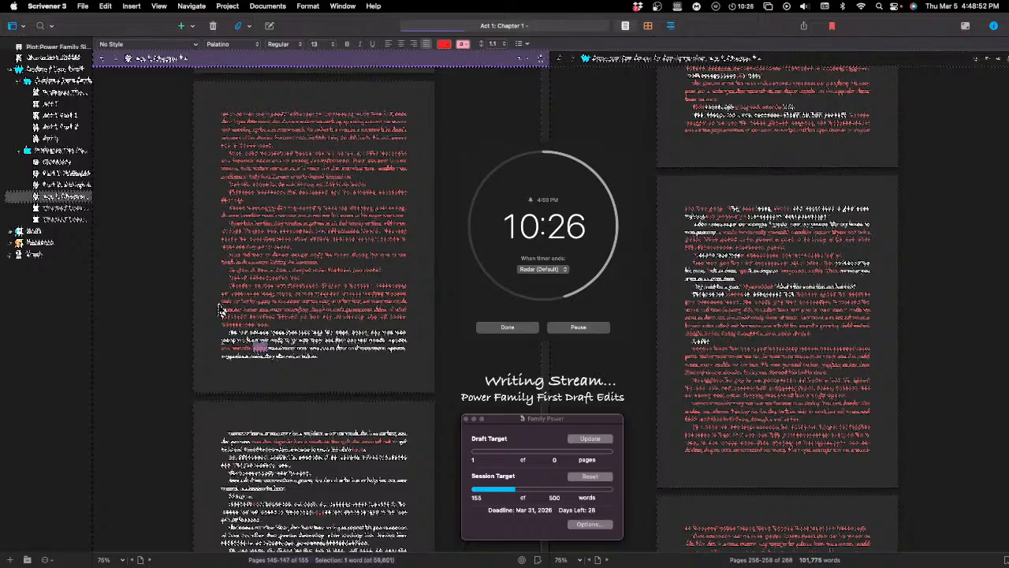
pyautogui.write('the')
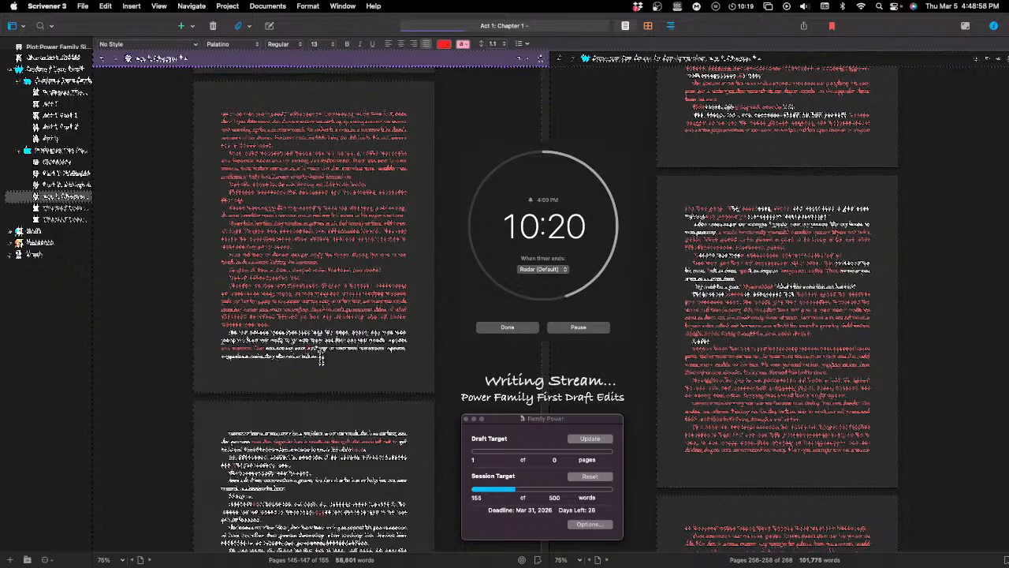
# Step: Insert a red phrase beginning with "The" midway through the third line of the page's last paragraph, correcting a typing slip
pyautogui.click(320, 352)
pyautogui.write('the ')
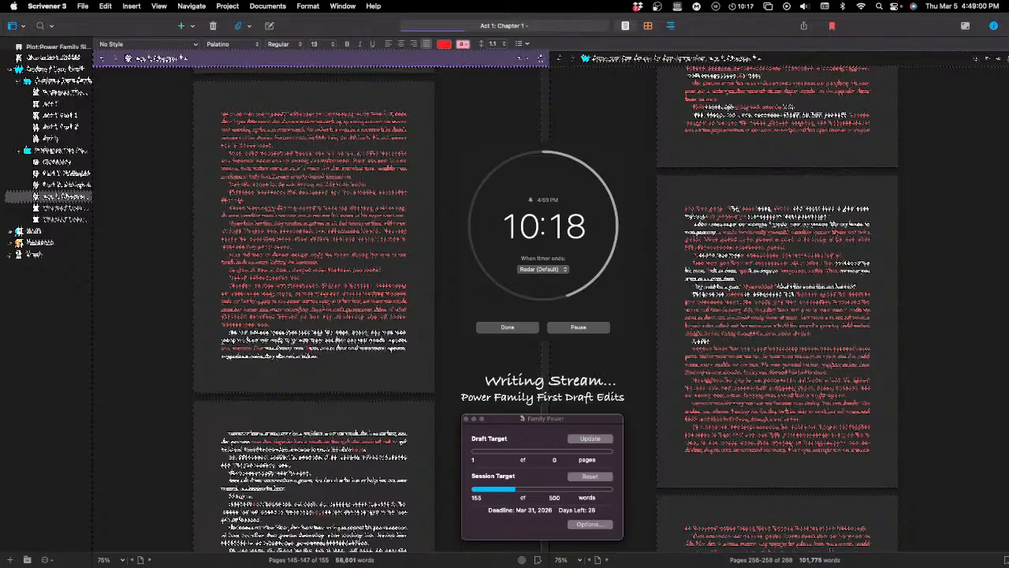
pyautogui.write('group')
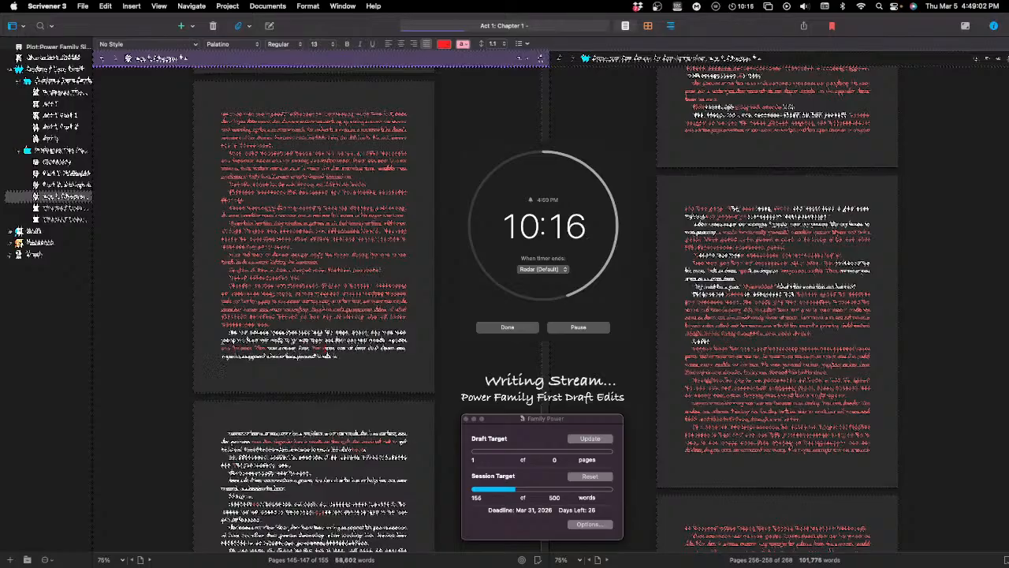
pyautogui.write(' being')
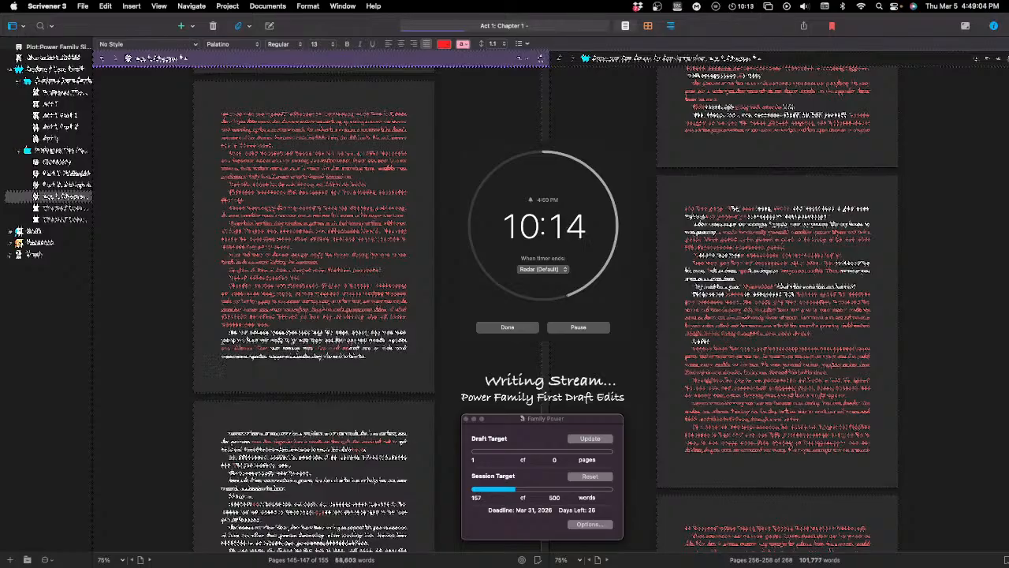
pyautogui.press('BackSpace')
pyautogui.press('BackSpace')
pyautogui.press('BackSpace')
pyautogui.press('BackSpace')
pyautogui.press('BackSpace')
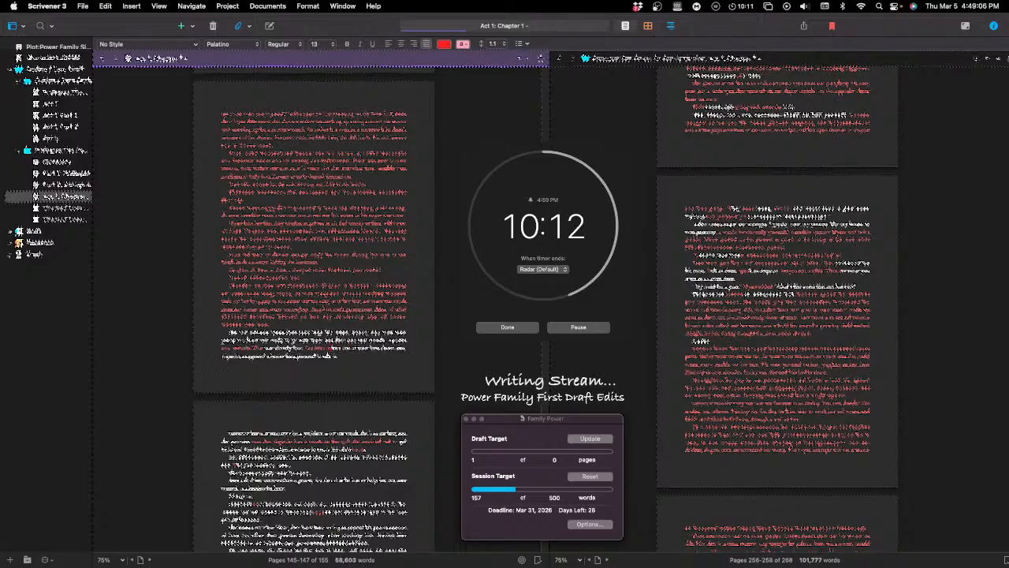
pyautogui.write('men the')
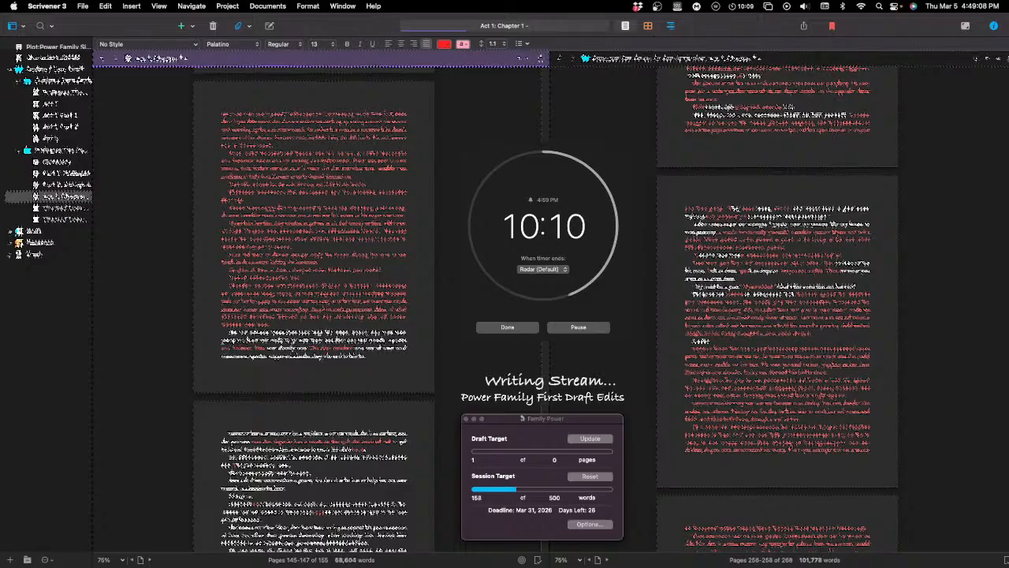
pyautogui.write(' it was')
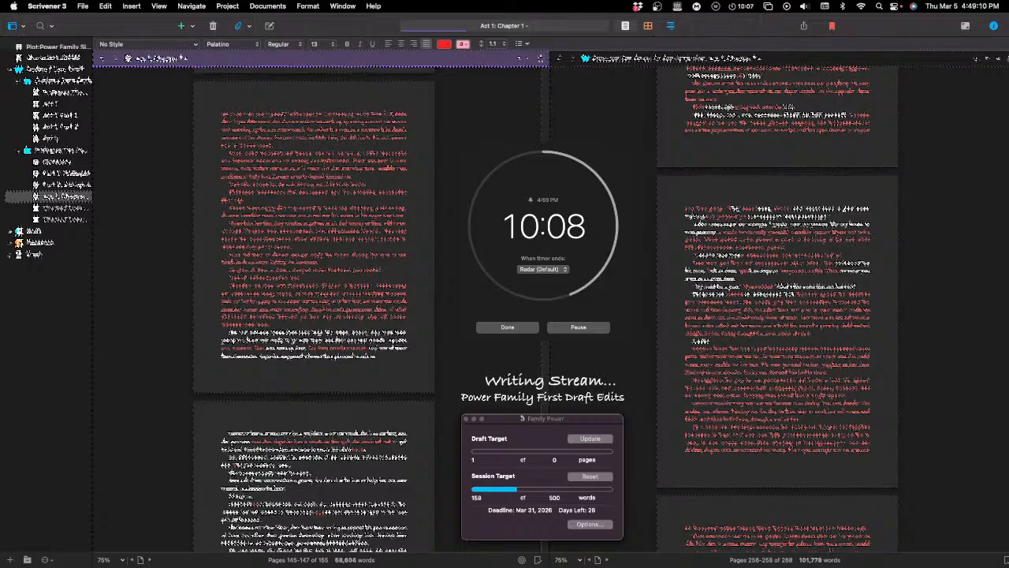
# Step: Delete the surplus white words that follow the inserted red phrase in the page's last paragraph
pyautogui.doubleClick(375, 348)
pyautogui.press('BackSpace')
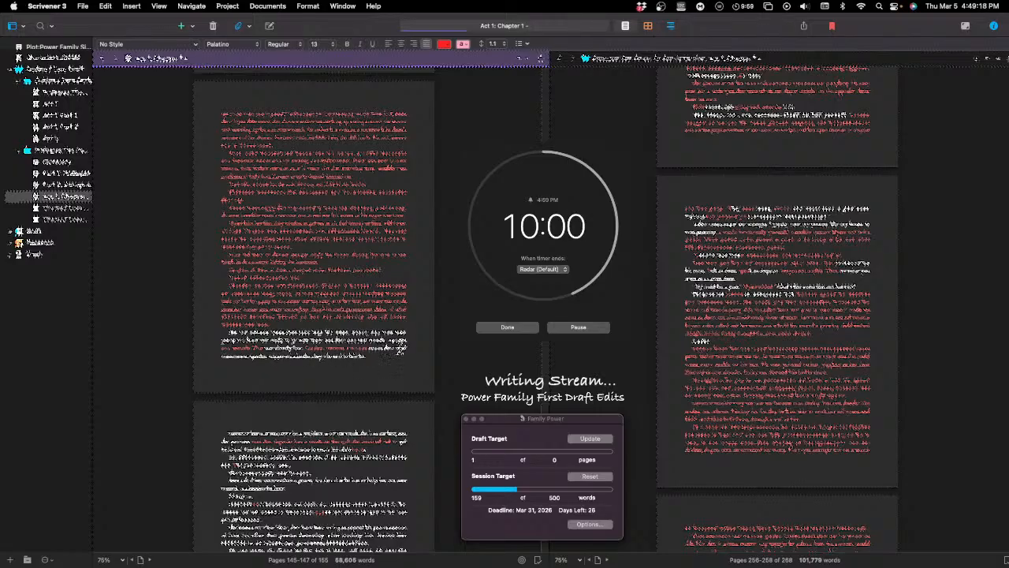
pyautogui.doubleClick(400, 347)
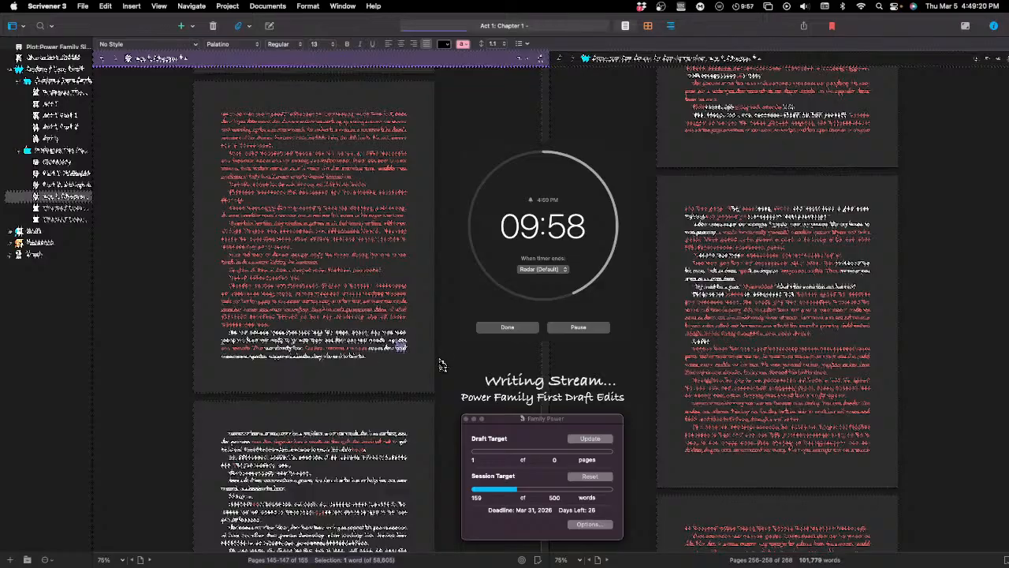
pyautogui.press('BackSpace')
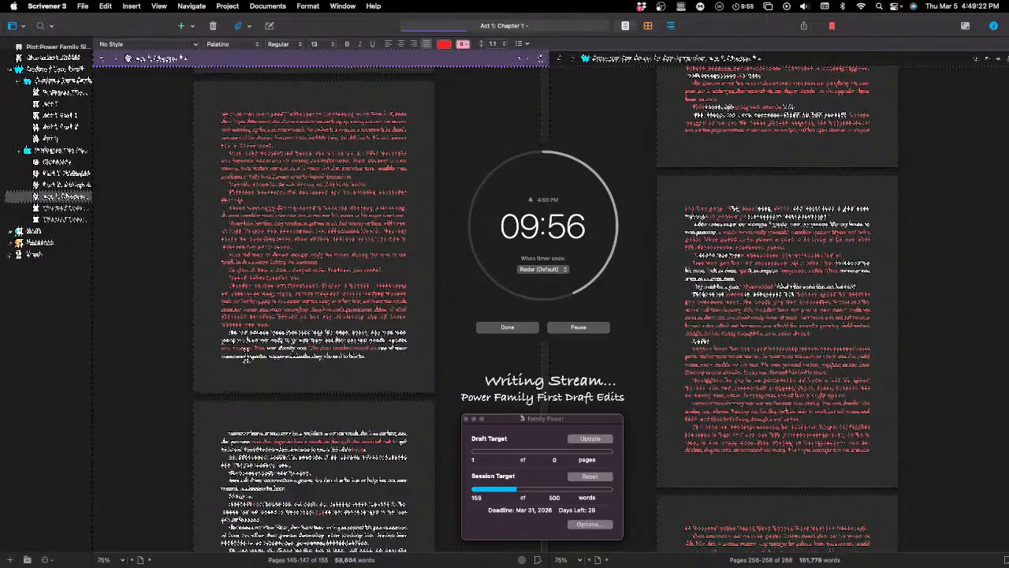
# Step: Rework the opening of the paragraph's last line by deleting unwanted text and adding a short red word
pyautogui.click(248, 355)
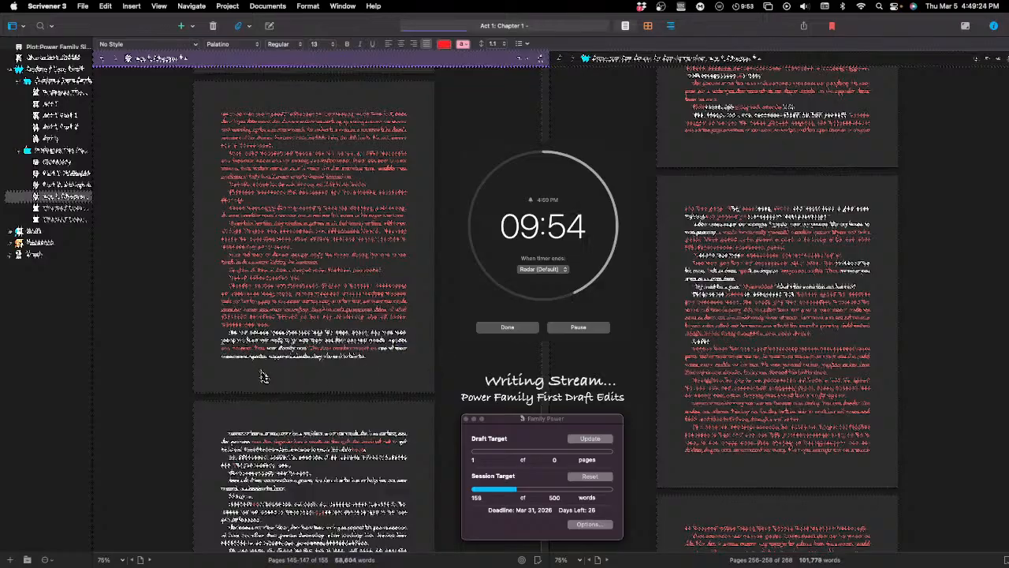
pyautogui.press('BackSpace')
pyautogui.press('BackSpace')
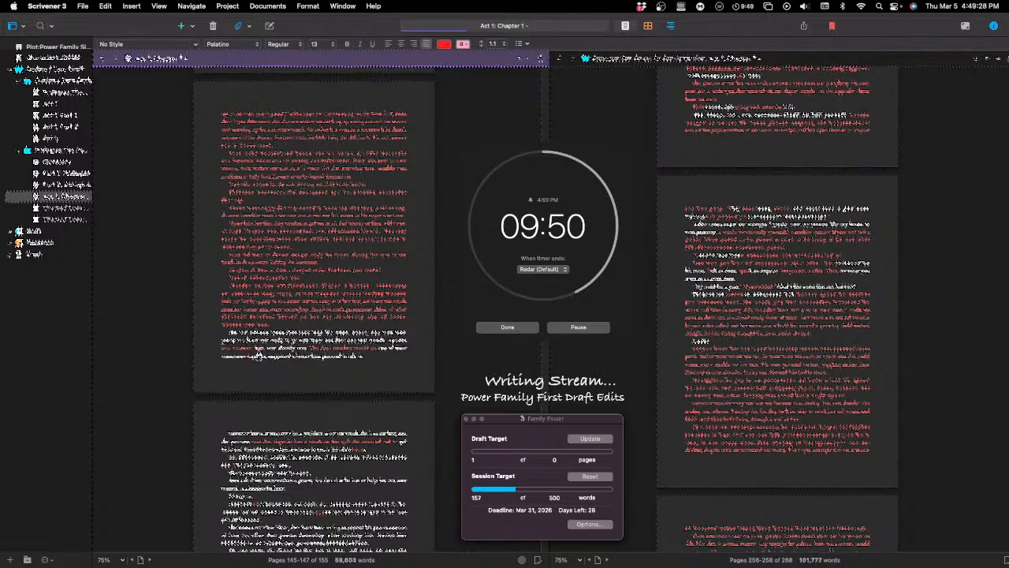
pyautogui.write('a')
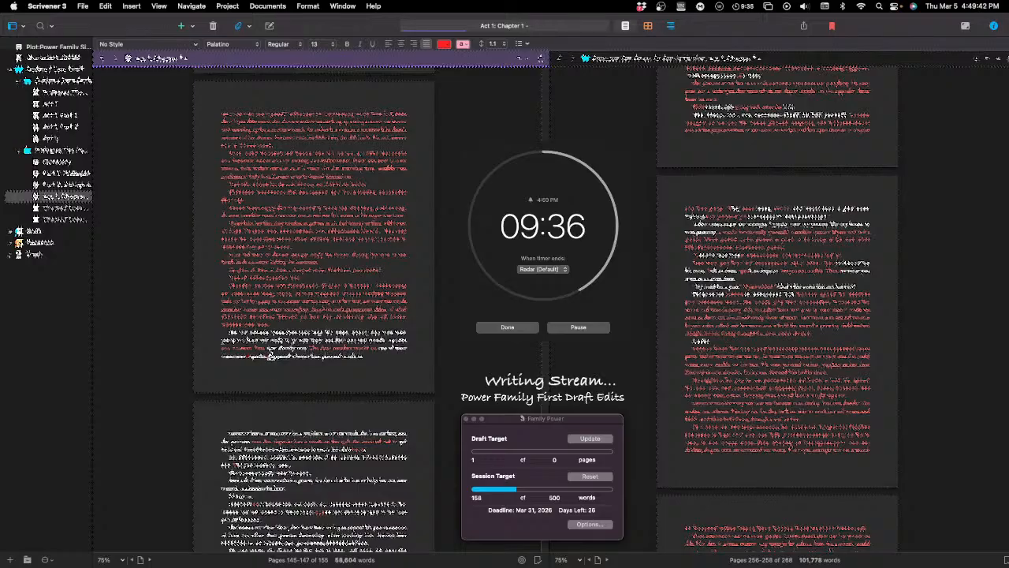
pyautogui.write('the')
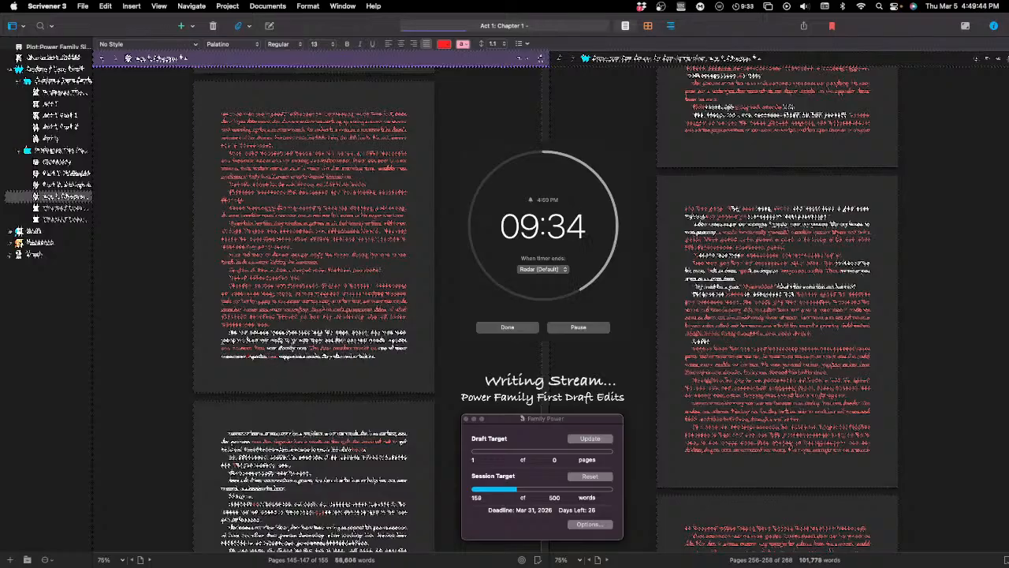
pyautogui.press('BackSpace')
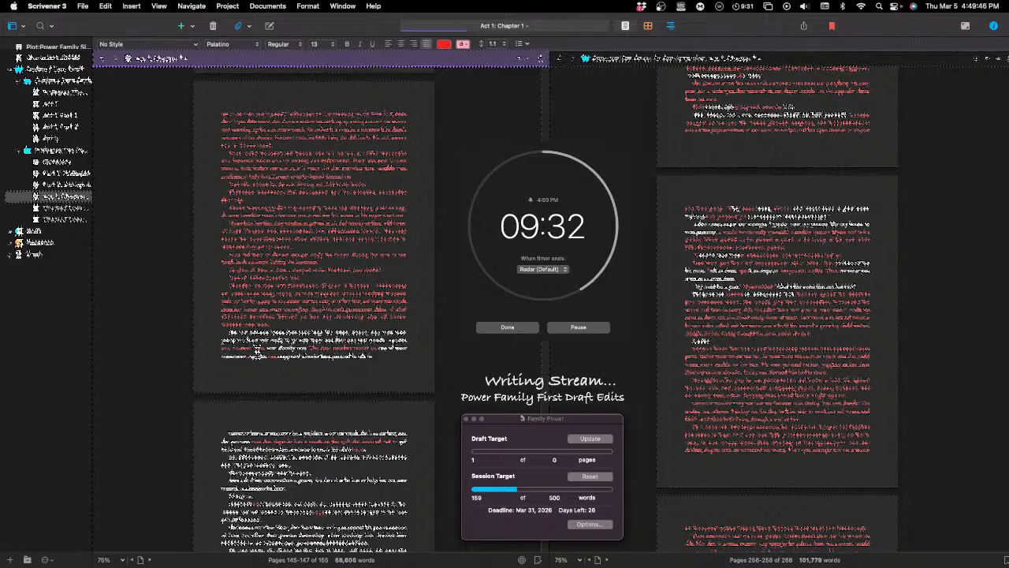
# Step: Delete leftover text at two places in the last line of the paragraph, near its beginning and its middle
pyautogui.click(247, 357)
pyautogui.press('BackSpace')
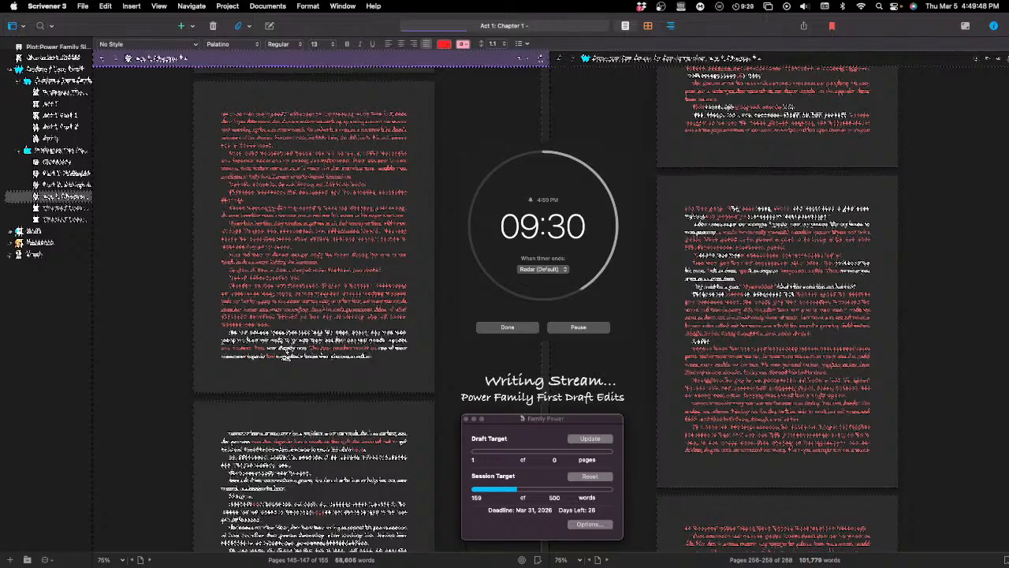
pyautogui.click(303, 357)
pyautogui.press('BackSpace')
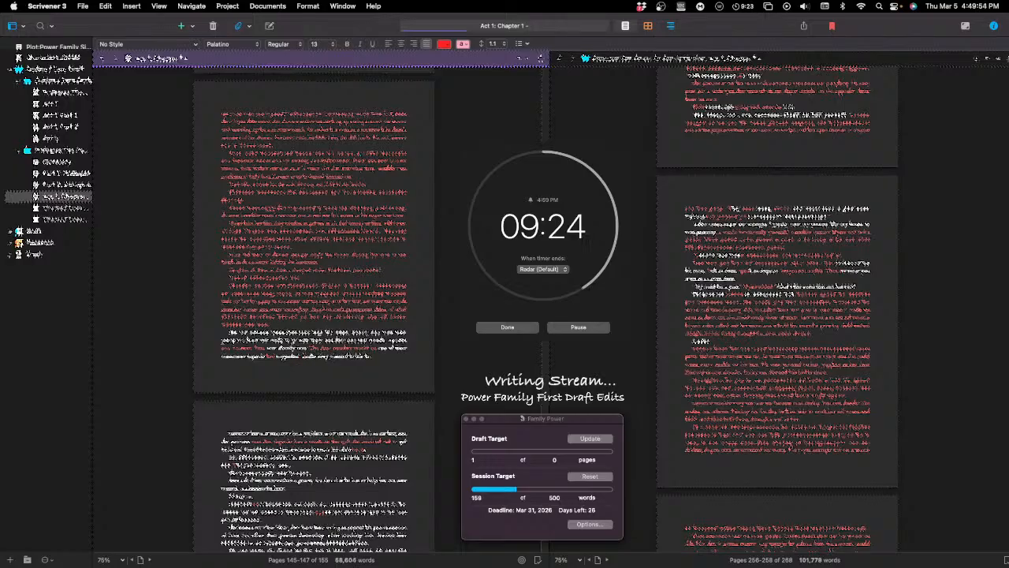
# Step: Add a comma and replace a word in the fourth line of the red paragraph above the page's last paragraph
pyautogui.write(',')
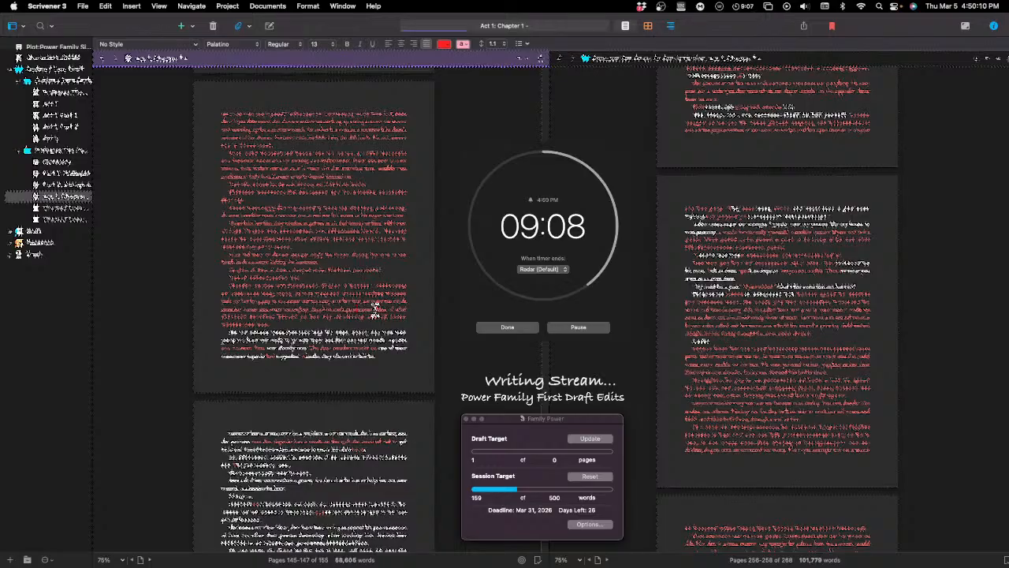
pyautogui.rightClick(356, 310)
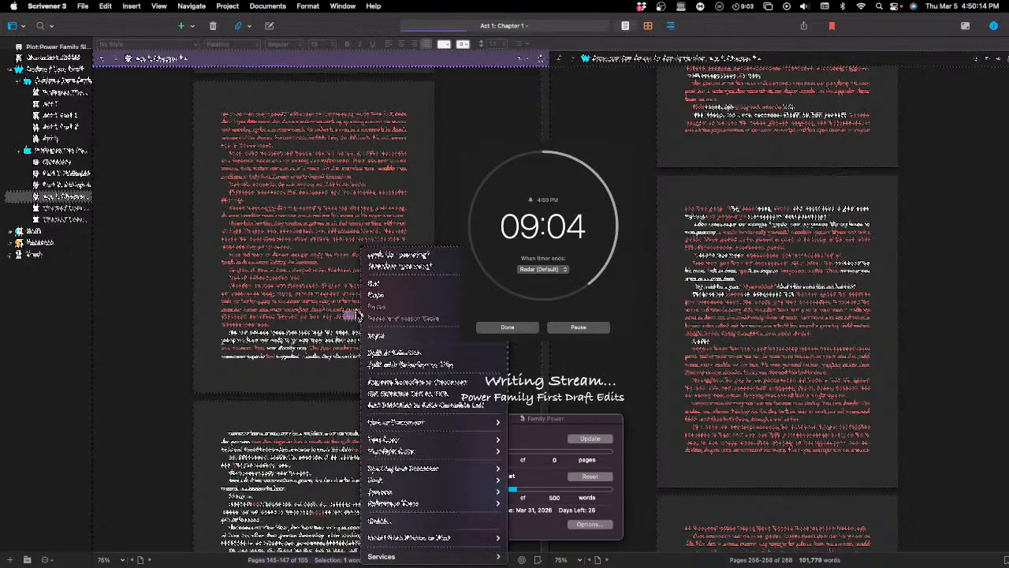
pyautogui.press('Escape')
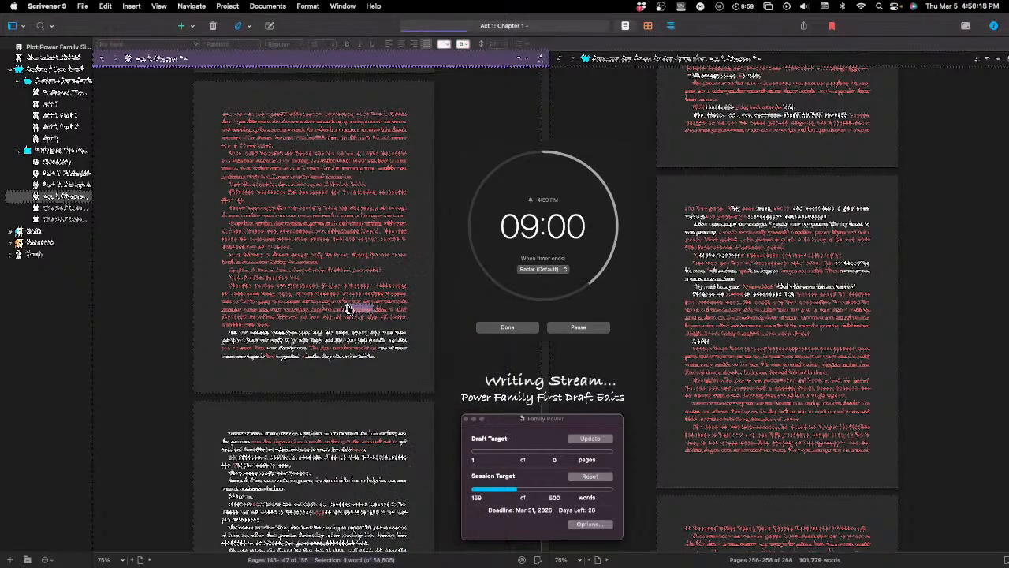
pyautogui.rightClick(348, 309)
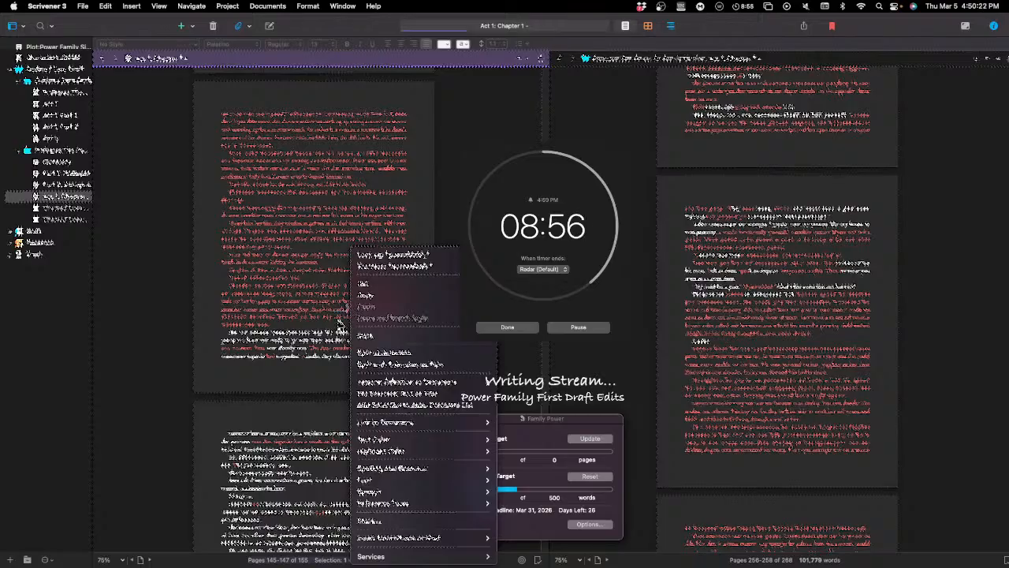
pyautogui.press('Escape')
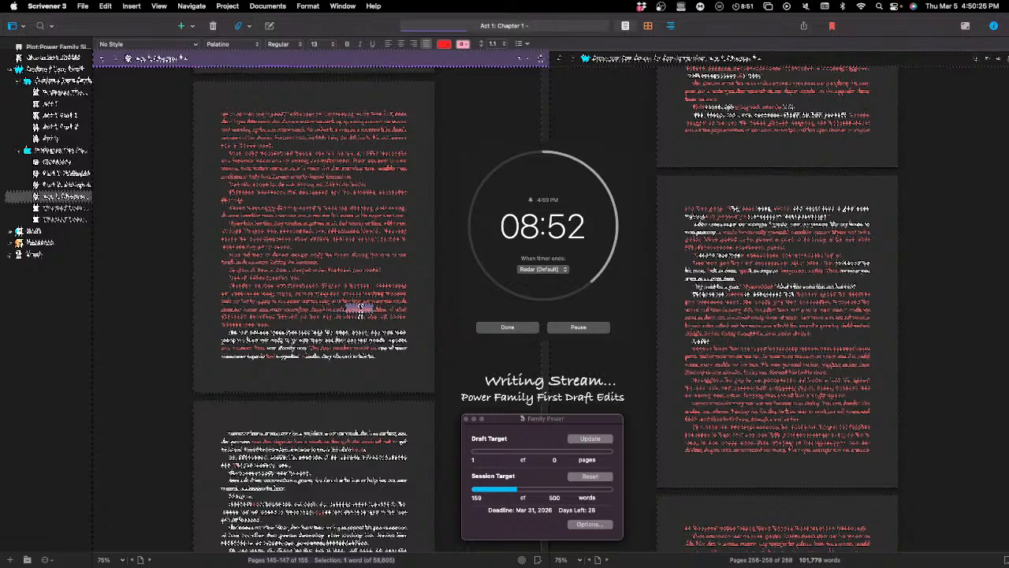
pyautogui.press('BackSpace')
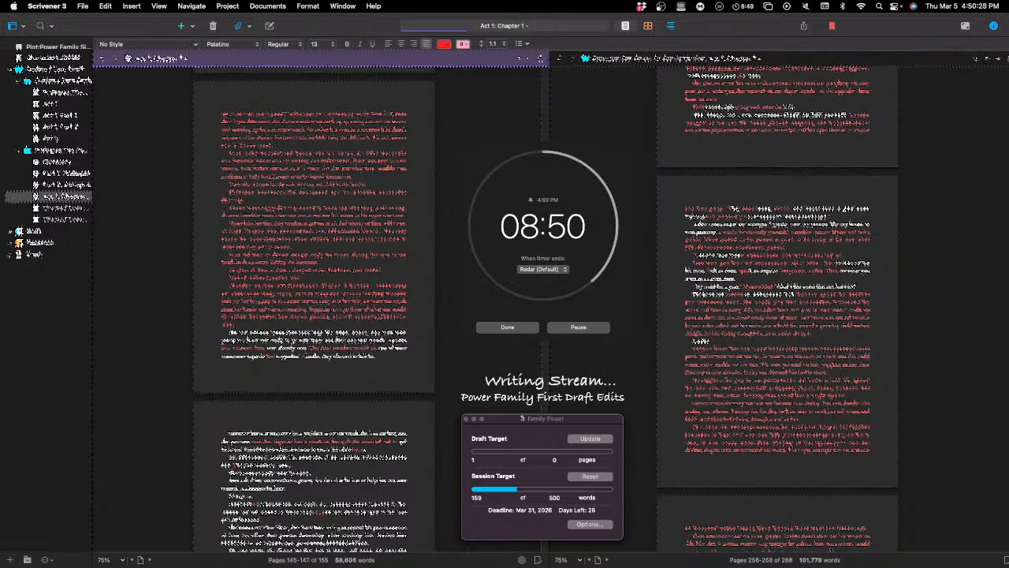
pyautogui.write('started ')
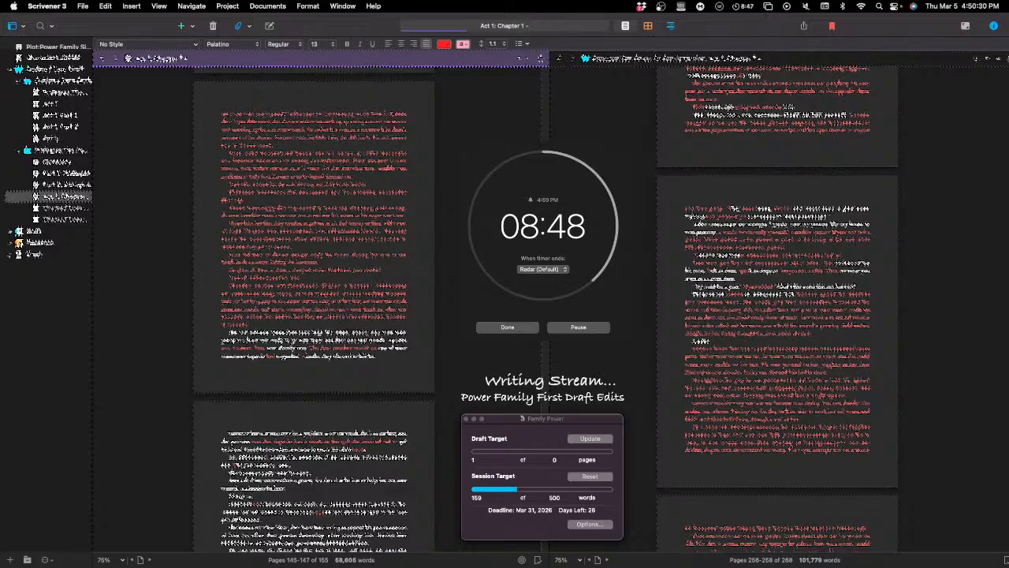
pyautogui.write('to ')
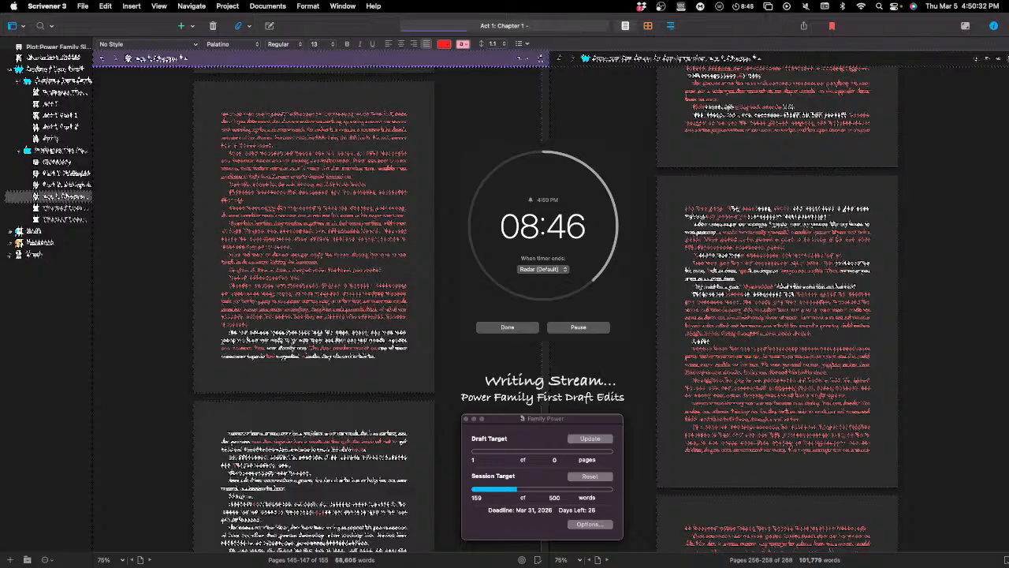
pyautogui.write('be')
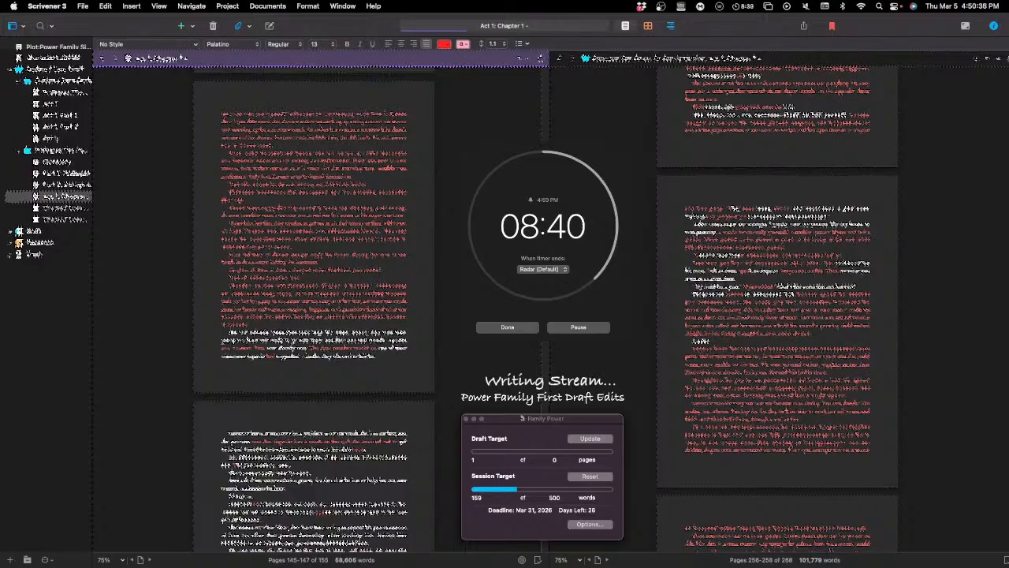
# Step: Replace the word just before the previous edit in the red paragraph's fourth line with new wording
pyautogui.doubleClick(338, 308)
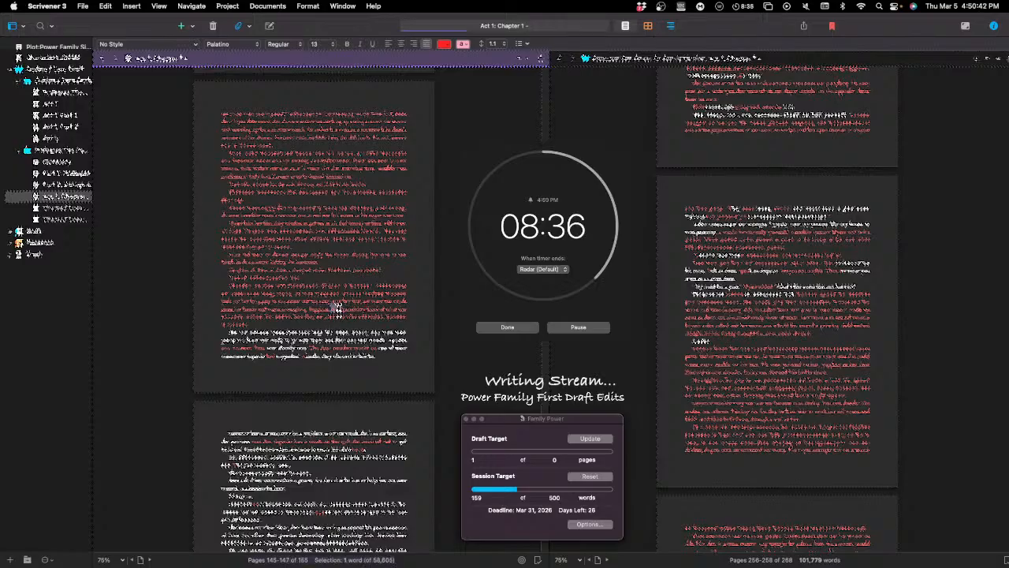
pyautogui.write('...')
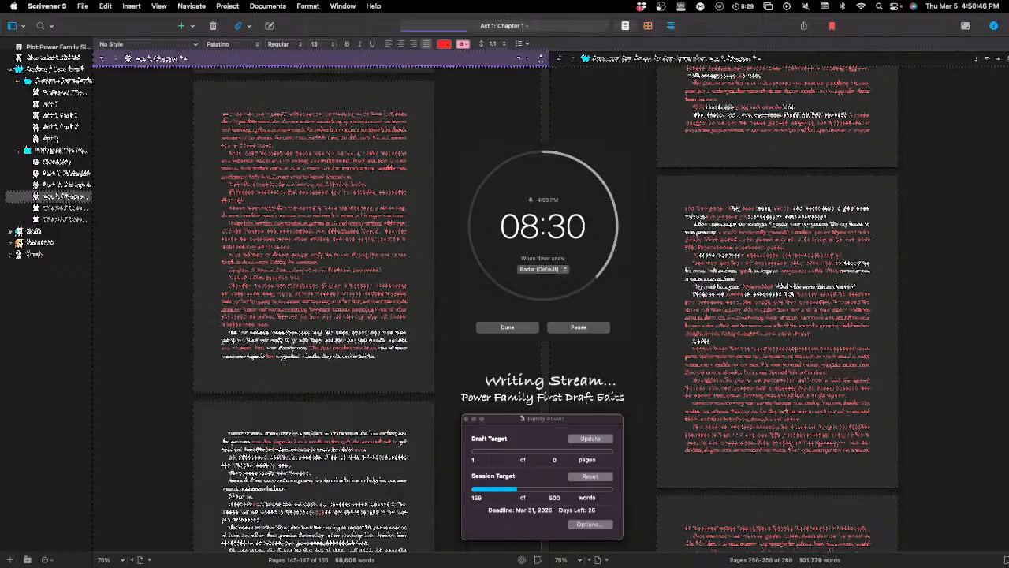
pyautogui.click(372, 318)
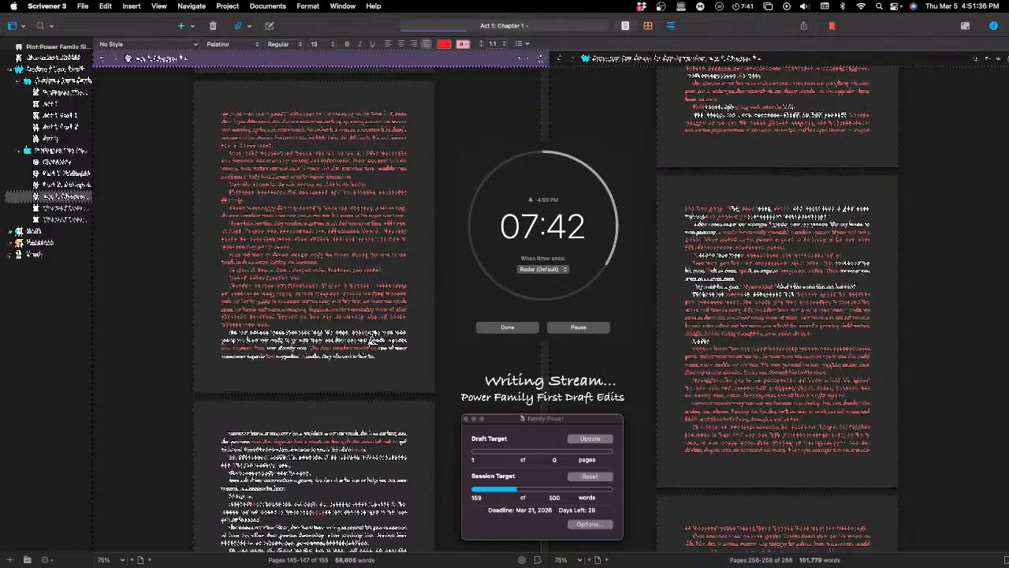
# Step: Insert the red phrase "of the family and friends" near the end of the first line of the page's last paragraph
pyautogui.click(374, 338)
pyautogui.write('of the ')
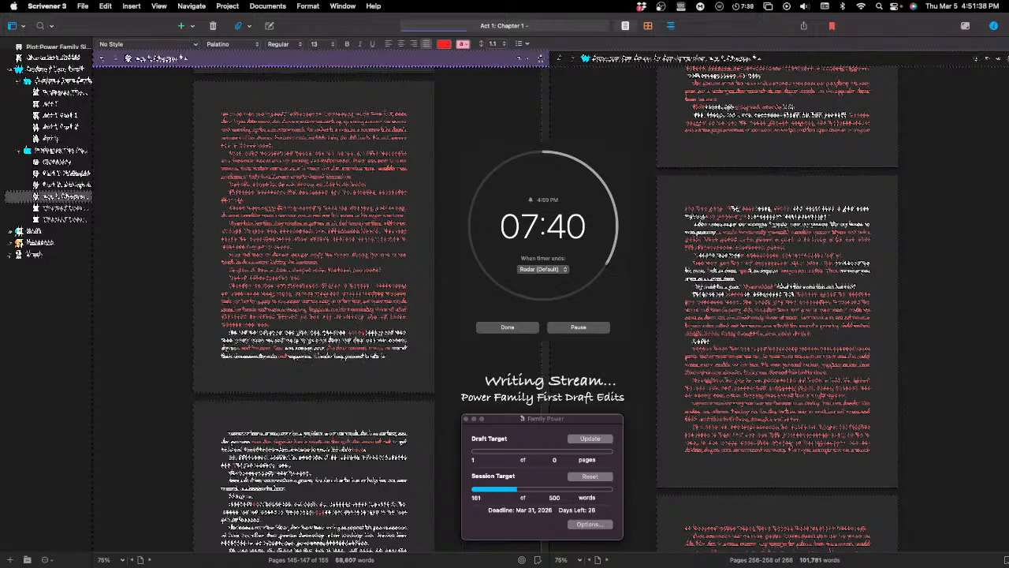
pyautogui.write('family ')
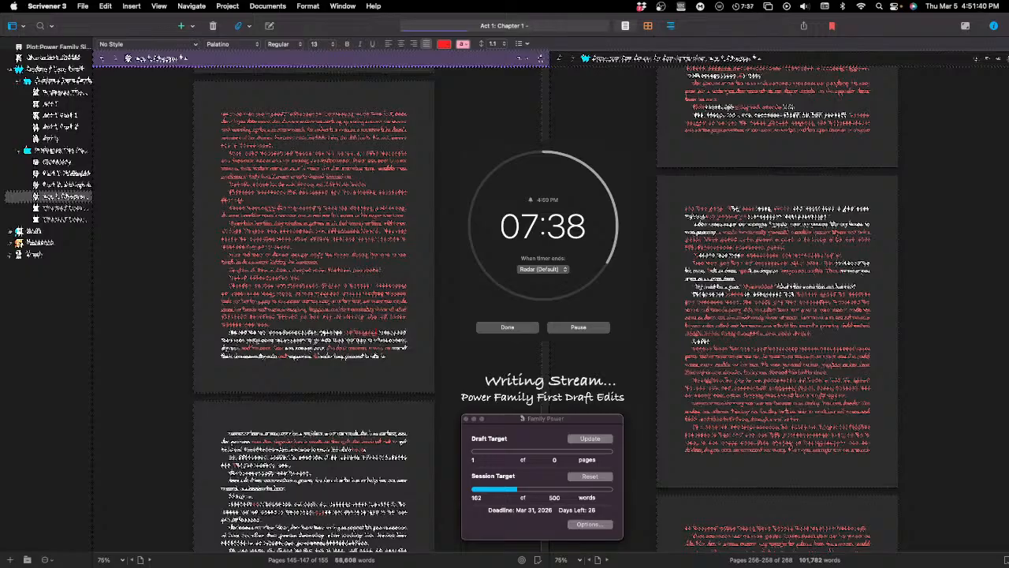
pyautogui.write('and ')
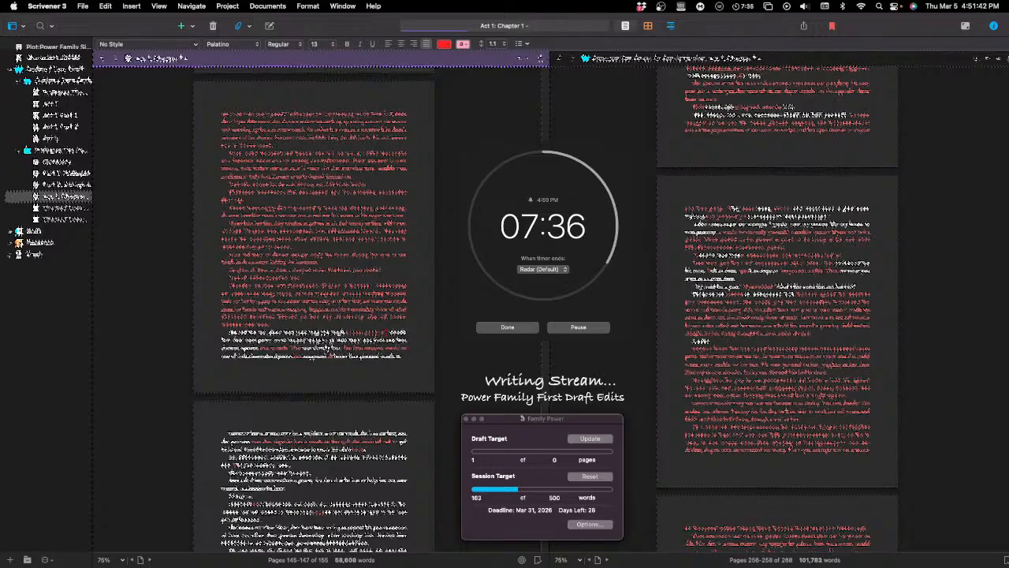
pyautogui.write('friends')
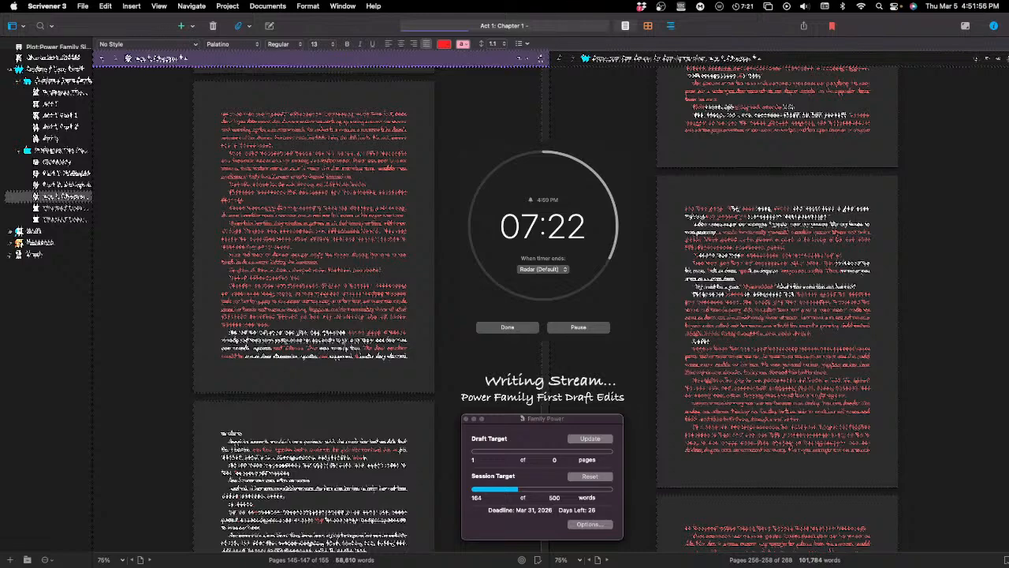
# Step: Replace one word in the second line of the page's last paragraph with "That was what they" in red
pyautogui.doubleClick(355, 340)
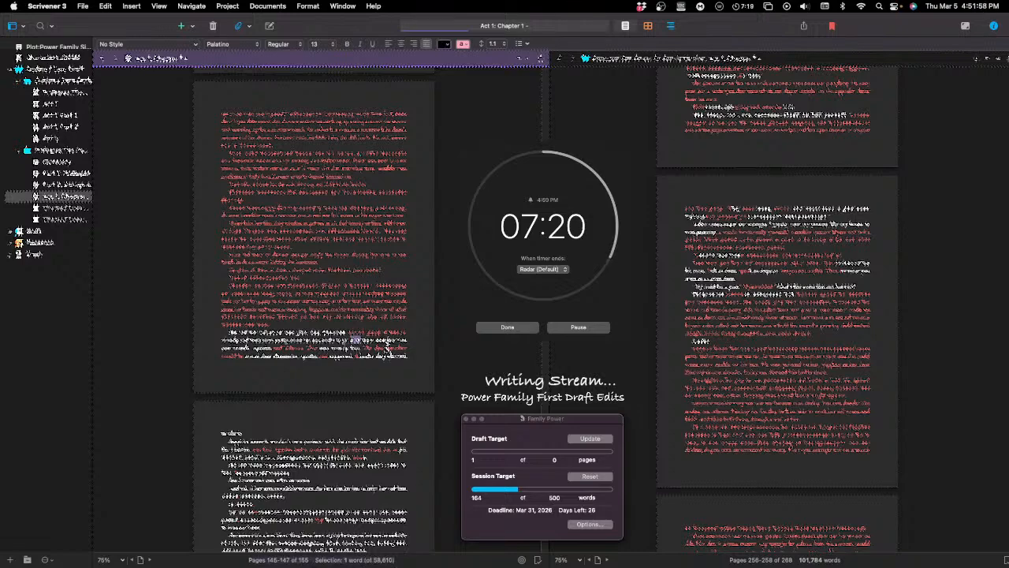
pyautogui.press('BackSpace')
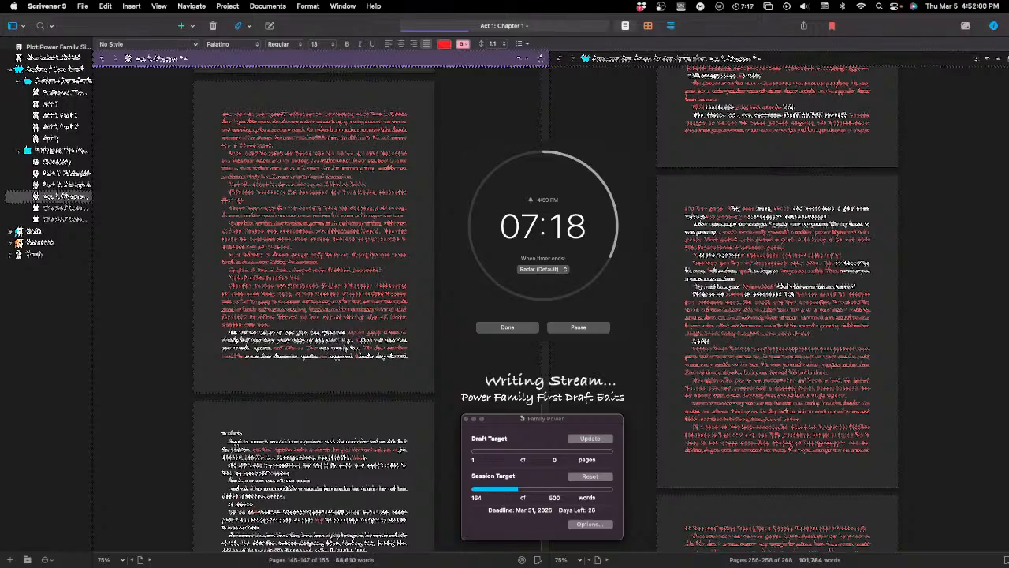
pyautogui.write('That was')
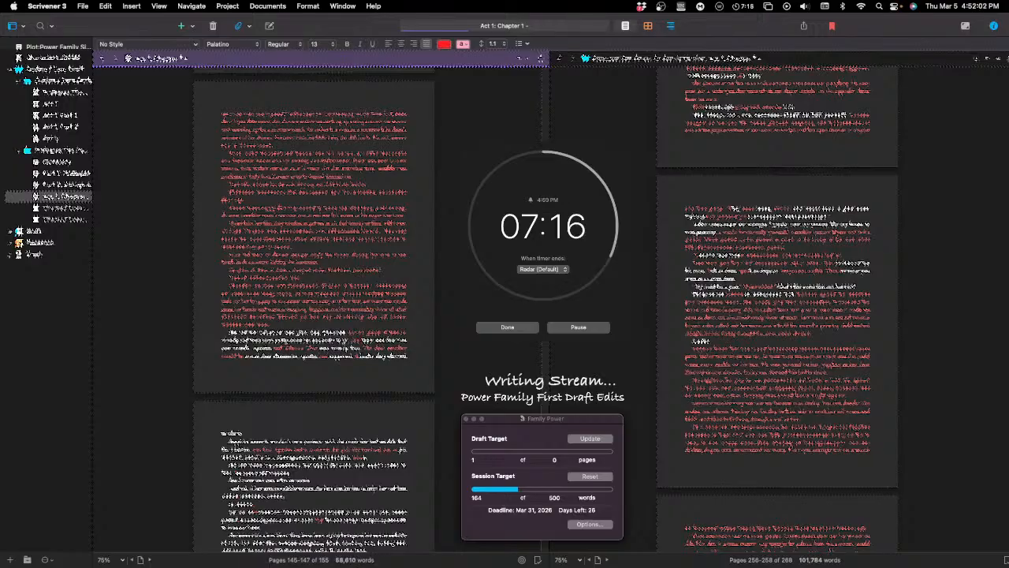
pyautogui.write(' what the')
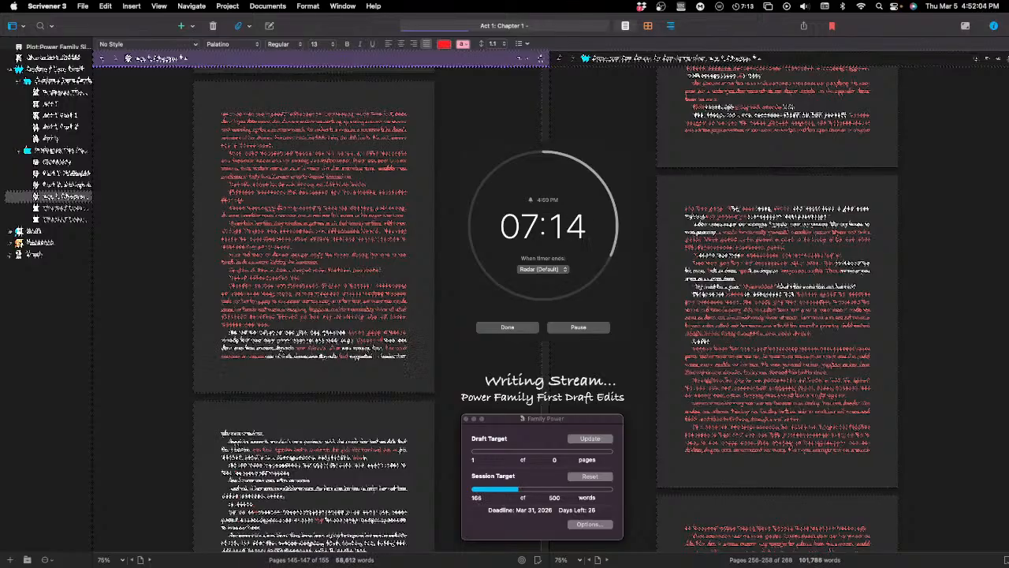
pyautogui.write('y')
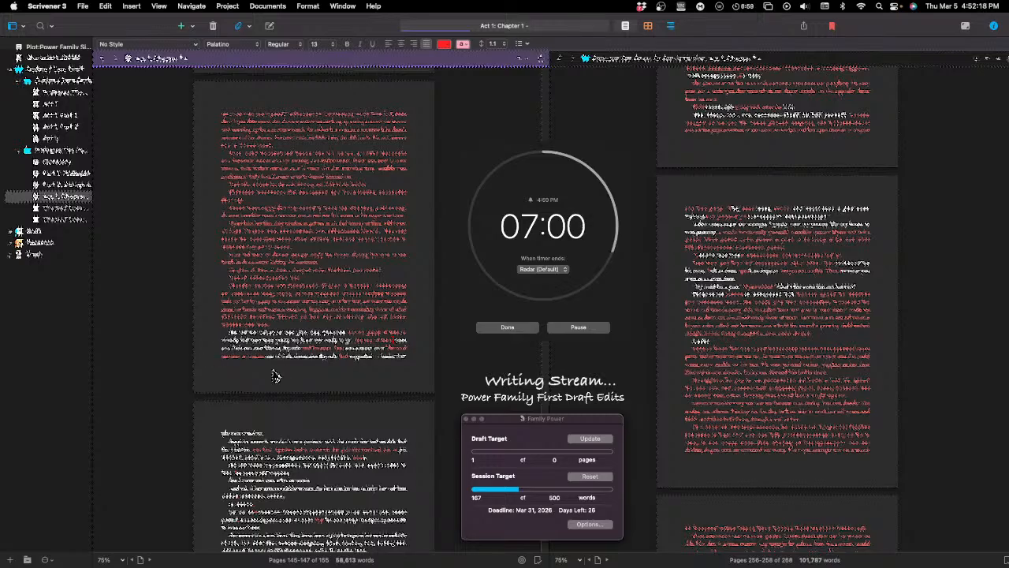
# Step: Replace the word following the new red sentence opening with "the really" and remove the surplus characters around the edit
pyautogui.doubleClick(387, 340)
pyautogui.press('BackSpace')
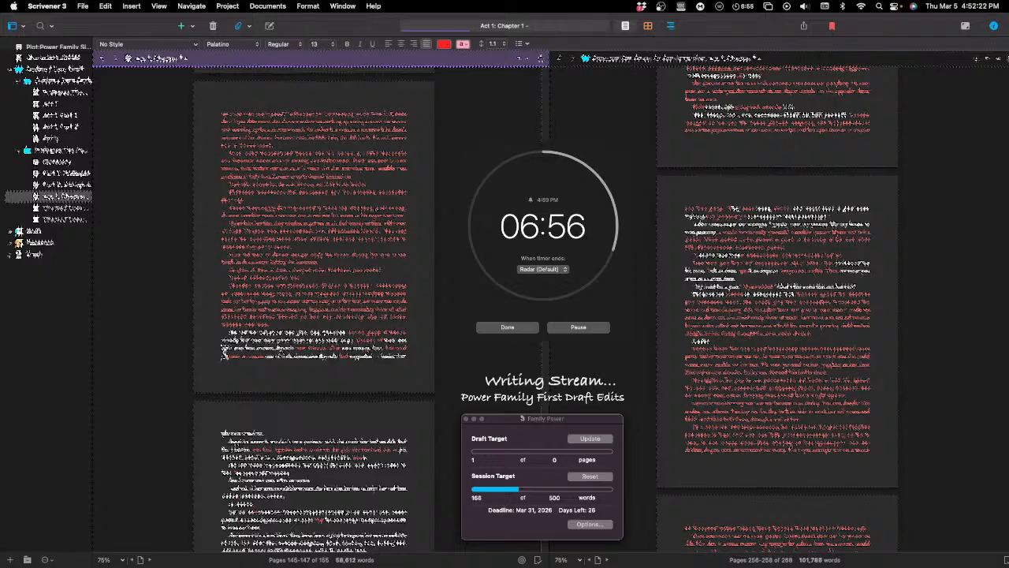
pyautogui.write('the ')
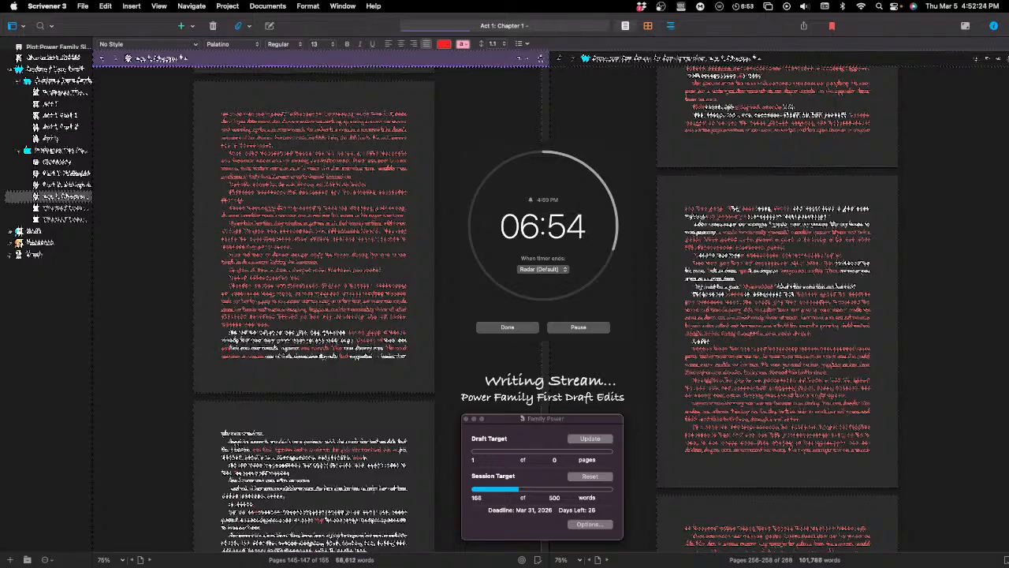
pyautogui.write('really')
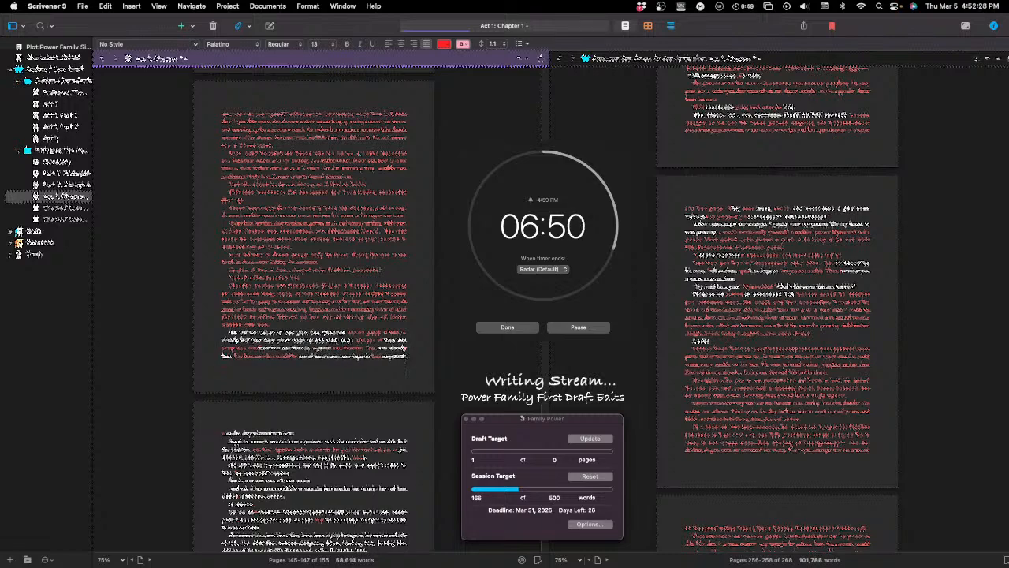
pyautogui.press('BackSpace')
pyautogui.press('BackSpace')
pyautogui.press('BackSpace')
pyautogui.press('BackSpace')
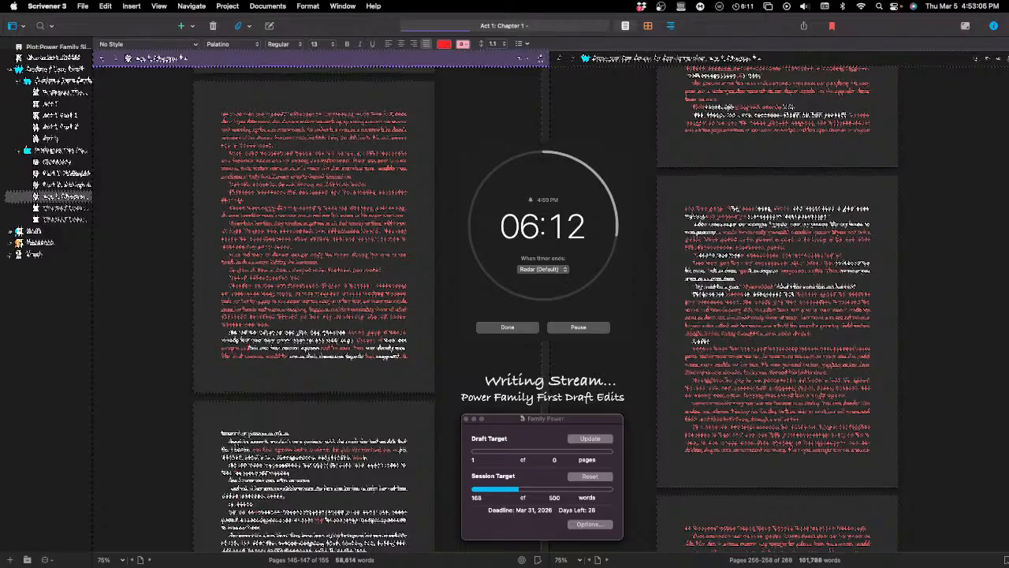
# Step: End the running writing countdown in the timer and return to the manuscript
pyautogui.click(508, 328)
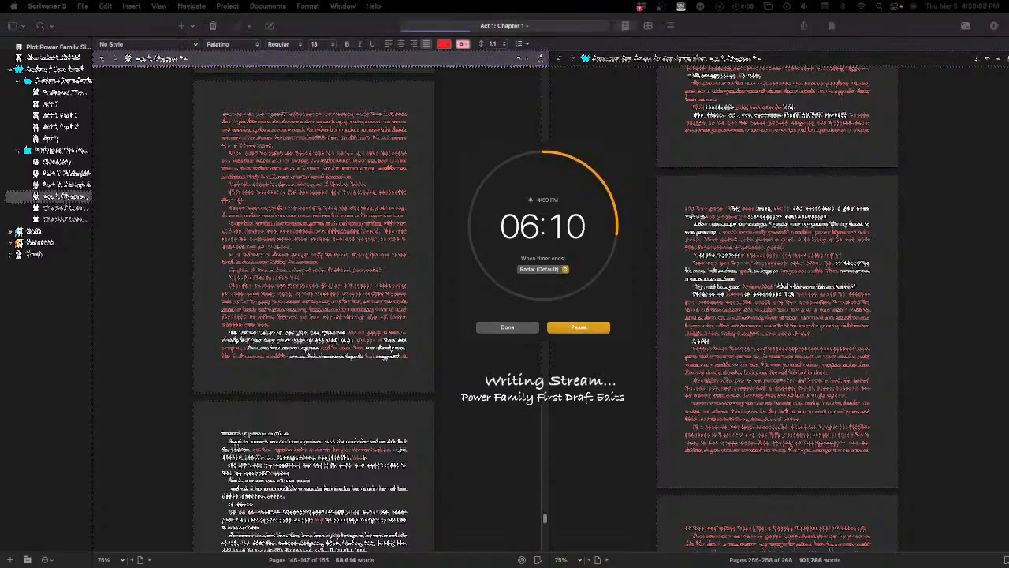
pyautogui.click(508, 328)
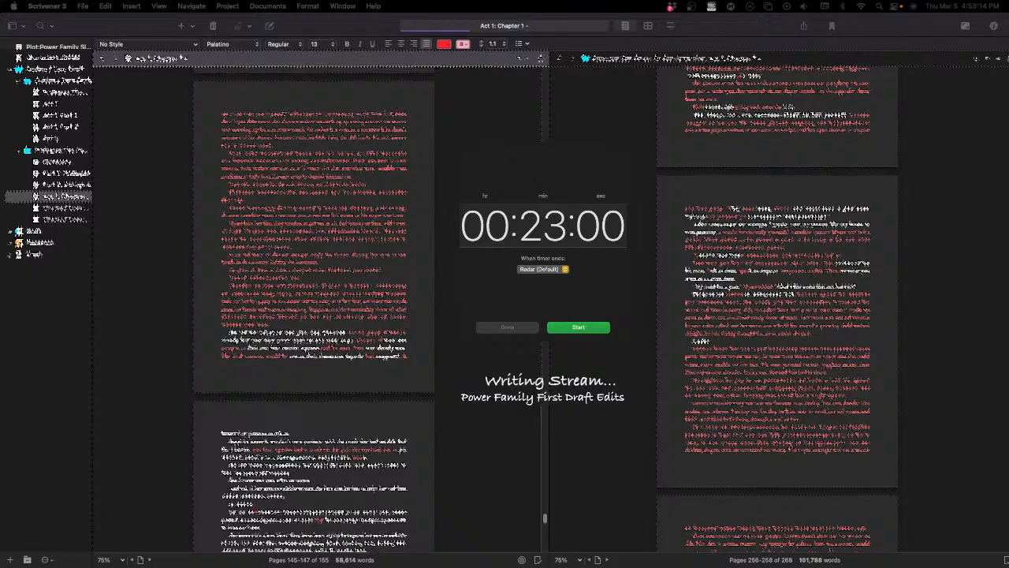
pyautogui.click(459, 253)
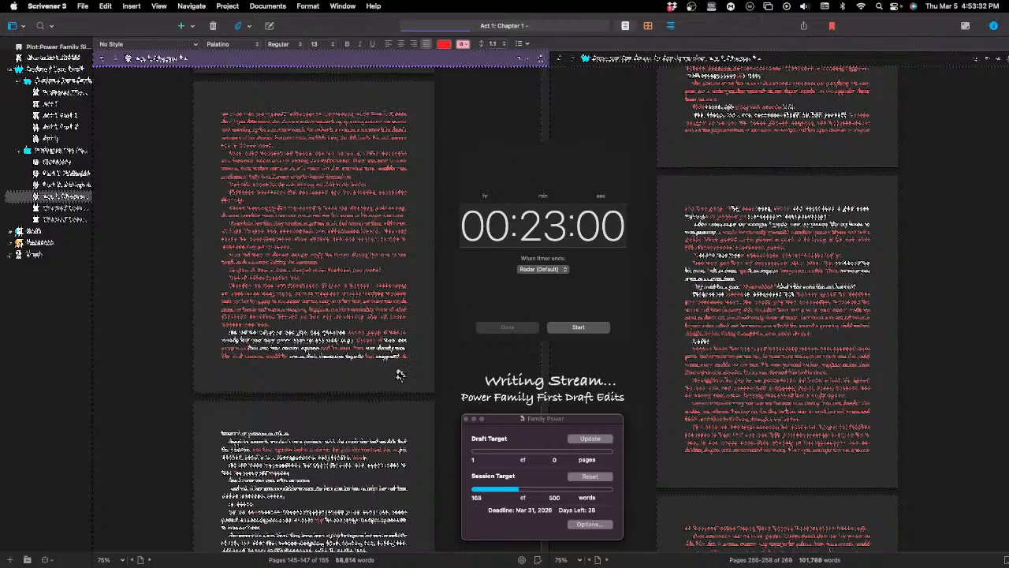
# Step: Look over the remaining pages of Act 1: Chapter 1 following the edited paragraph, through to the chapter's end
pyautogui.scroll(-3, 350, 303)
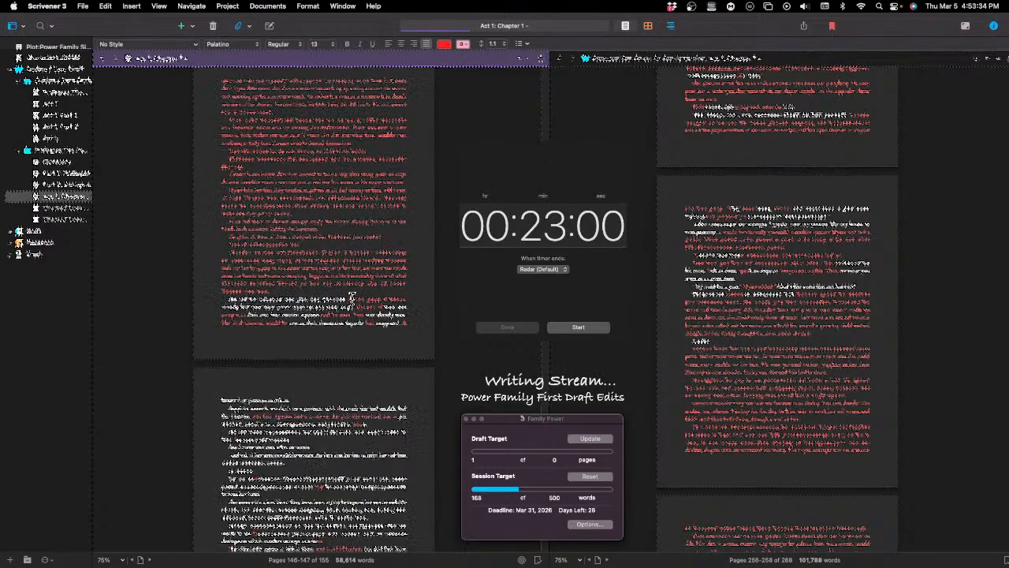
pyautogui.scroll(-2, 348, 300)
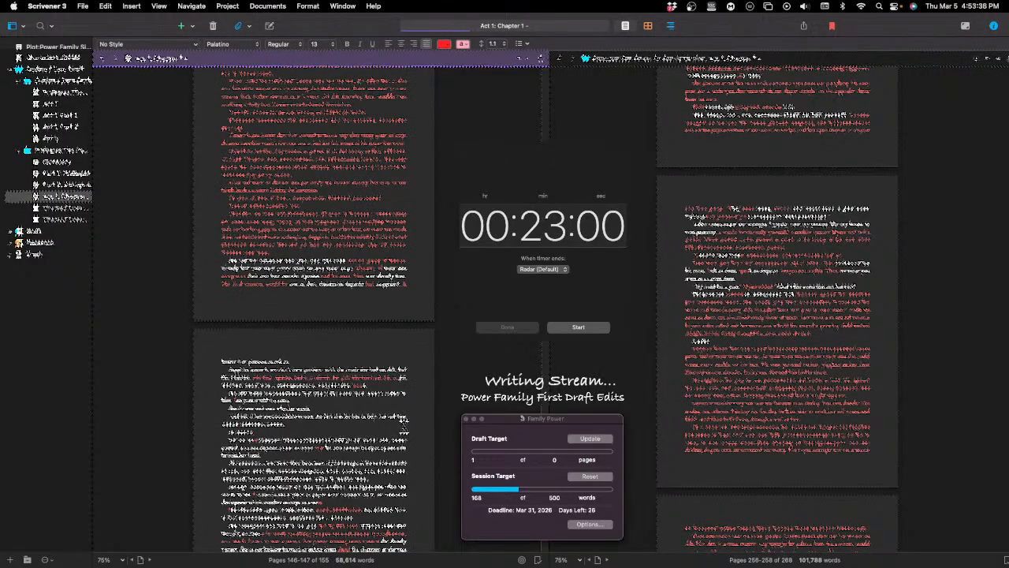
pyautogui.scroll(2, 403, 433)
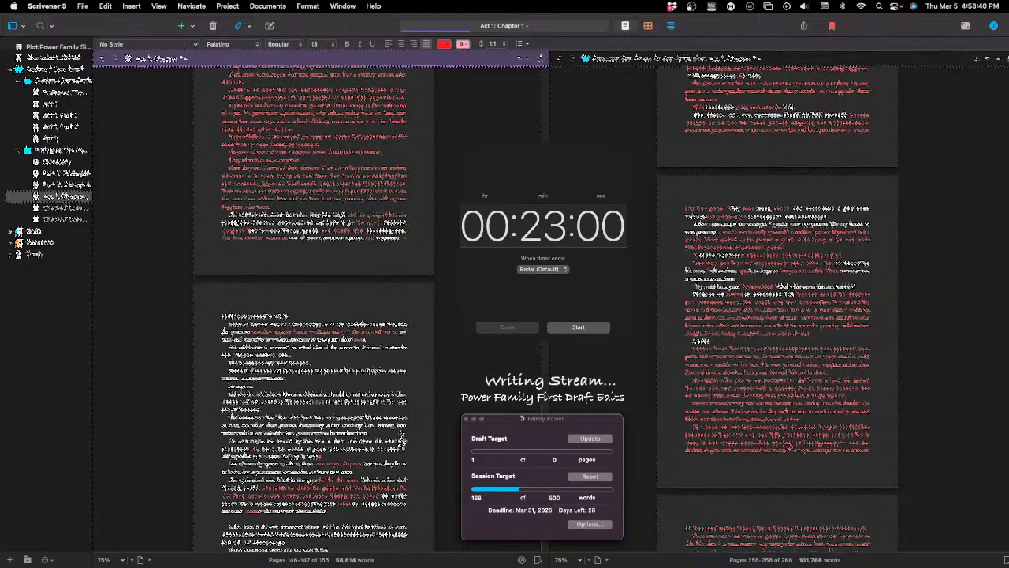
pyautogui.scroll(-5, 403, 434)
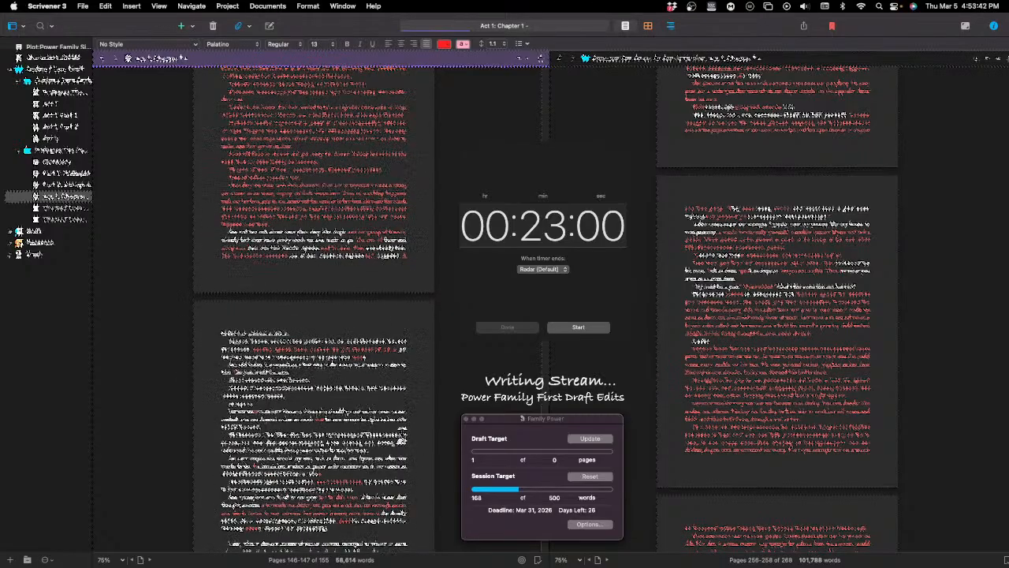
pyautogui.scroll(-15, 402, 434)
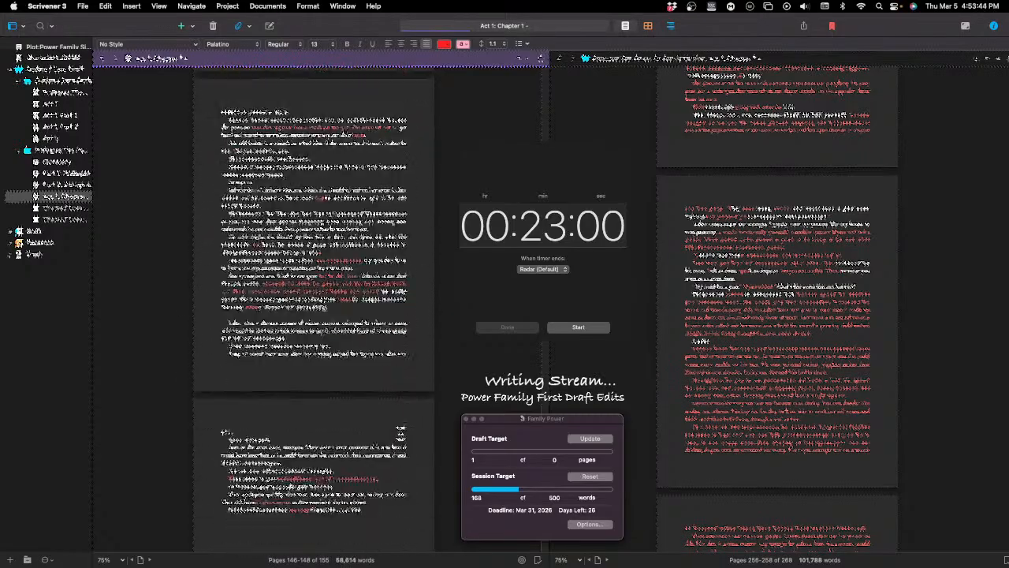
pyautogui.scroll(-10, 396, 432)
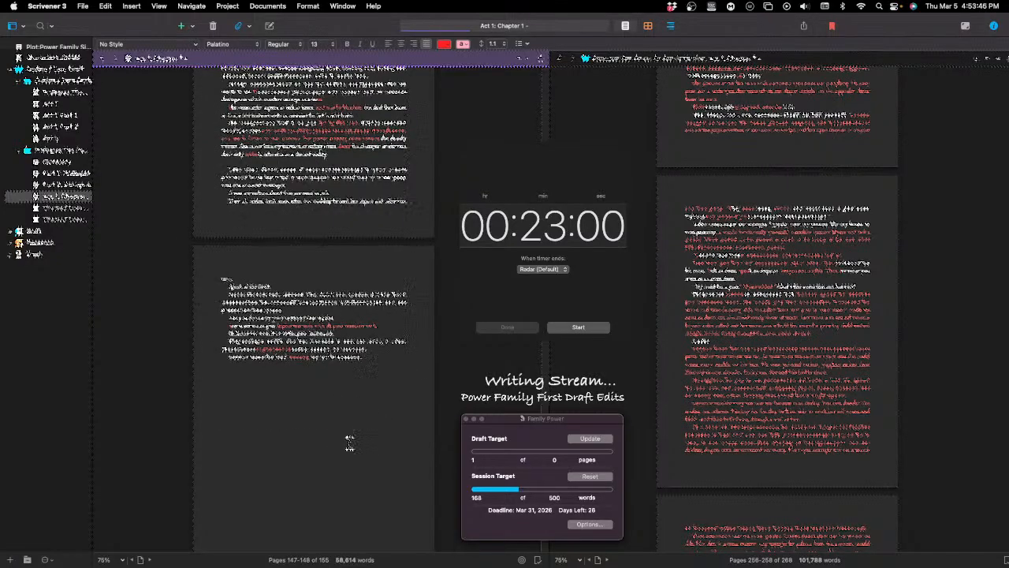
pyautogui.scroll(-10, 353, 449)
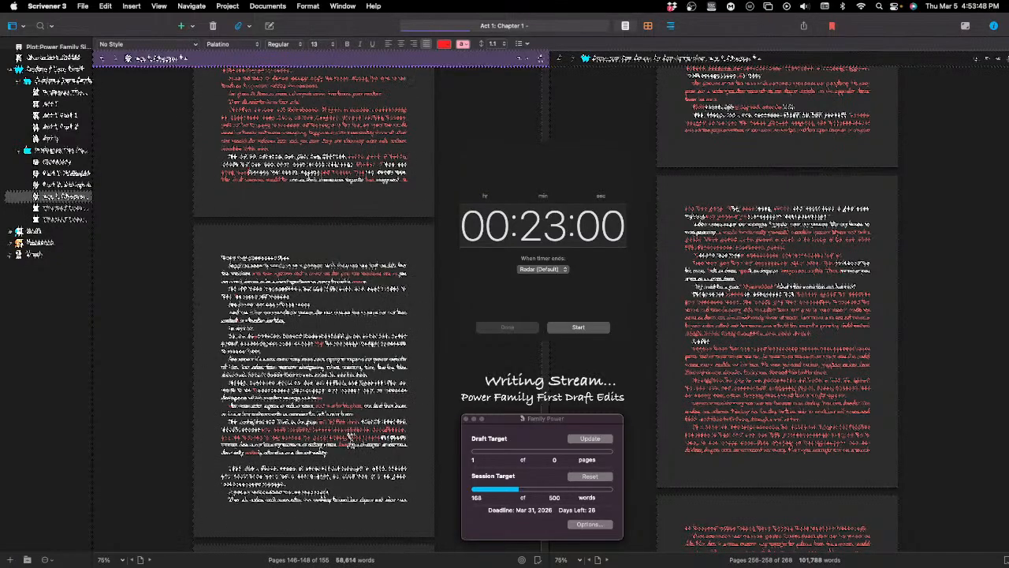
# Step: Open the Outline / Zero Draft folder and look over its opening pages
pyautogui.scroll(2, 351, 437)
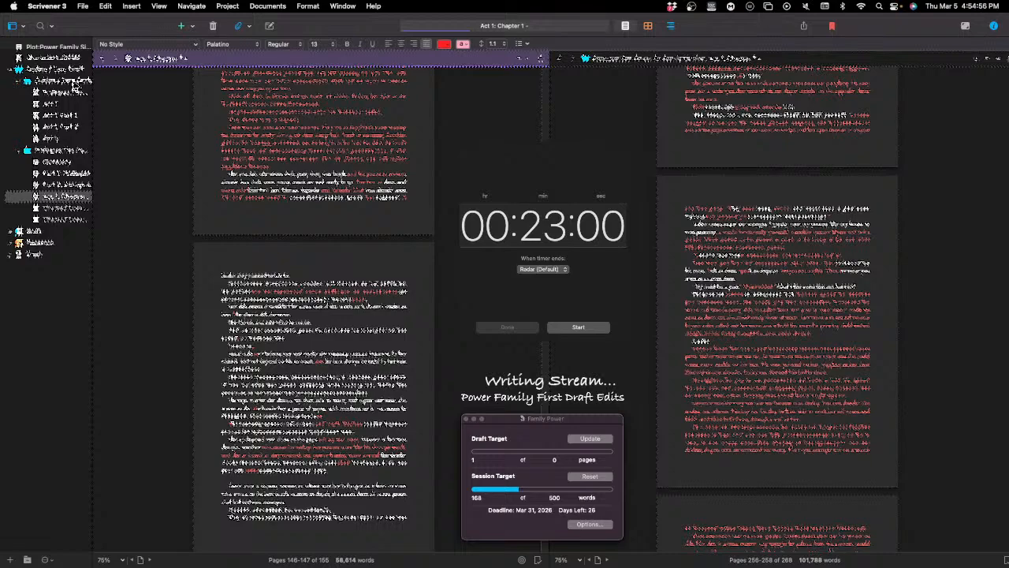
pyautogui.click(63, 81)
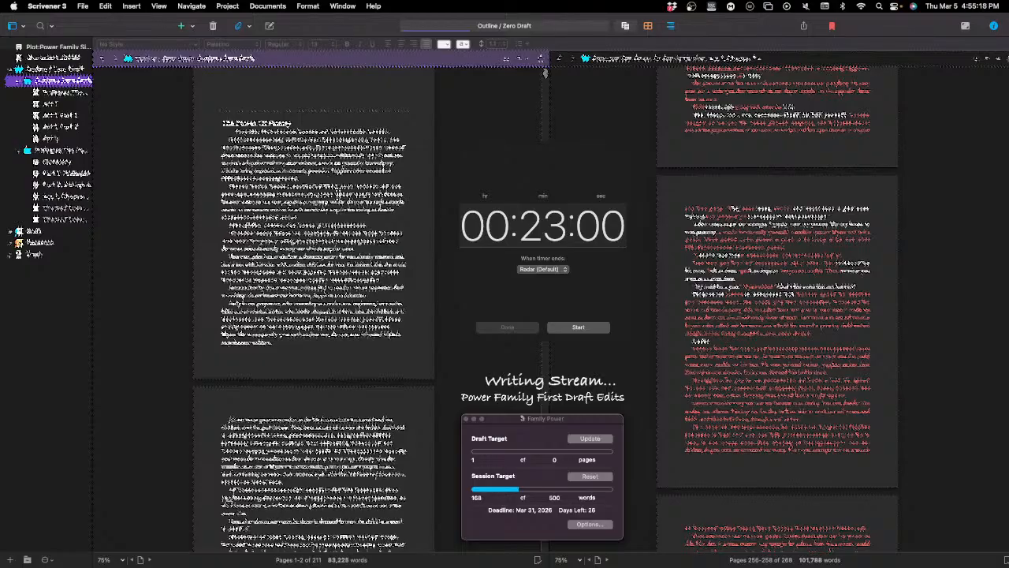
pyautogui.scroll(-1, 397, 375)
pyautogui.scroll(-5, 402, 386)
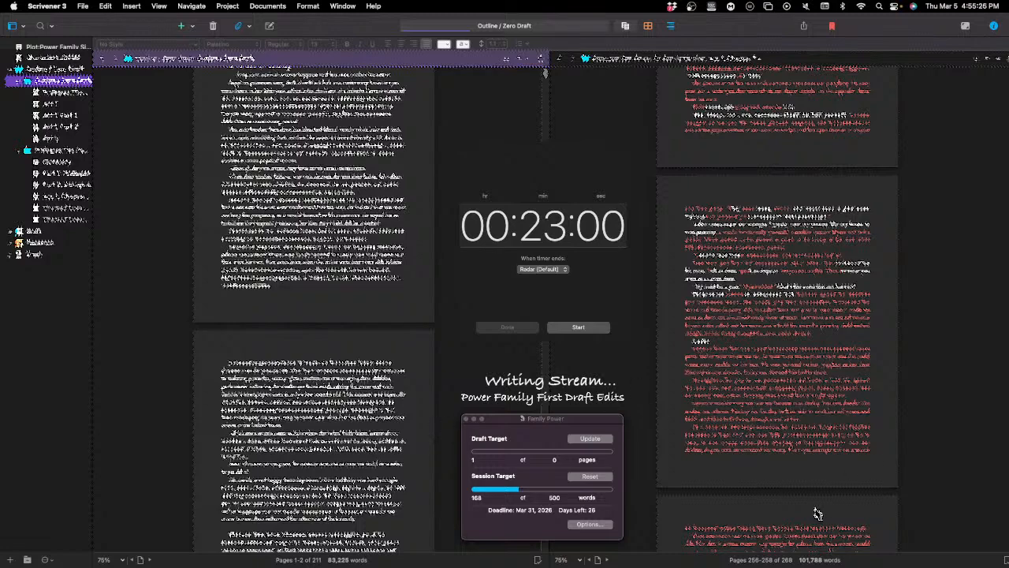
# Step: Return to Act 1: Chapter 1 and review the red-edited pages around 145 to 147, placing the cursor in a red paragraph
pyautogui.click(66, 196)
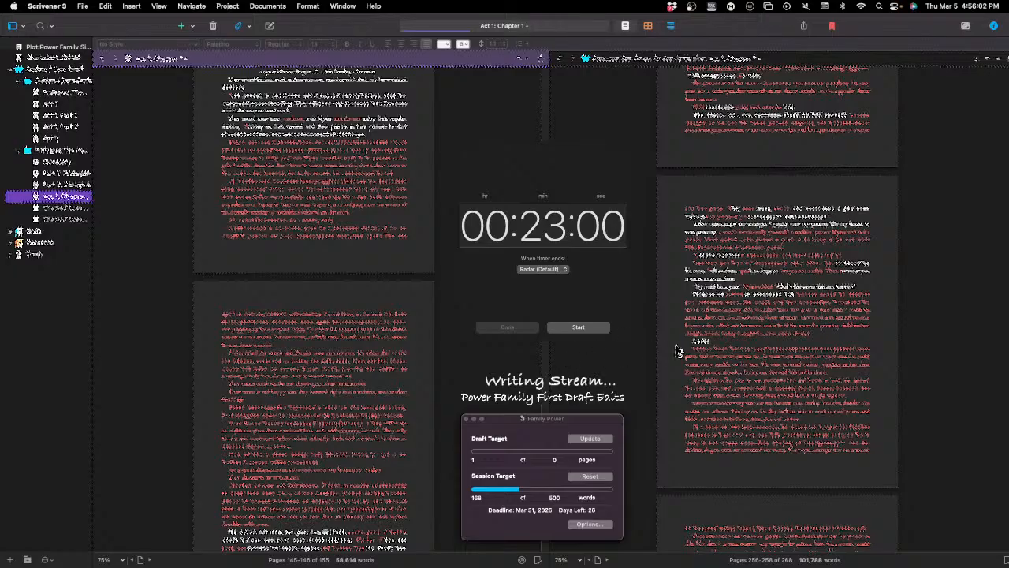
pyautogui.scroll(-1, 679, 351)
pyautogui.scroll(2, 672, 340)
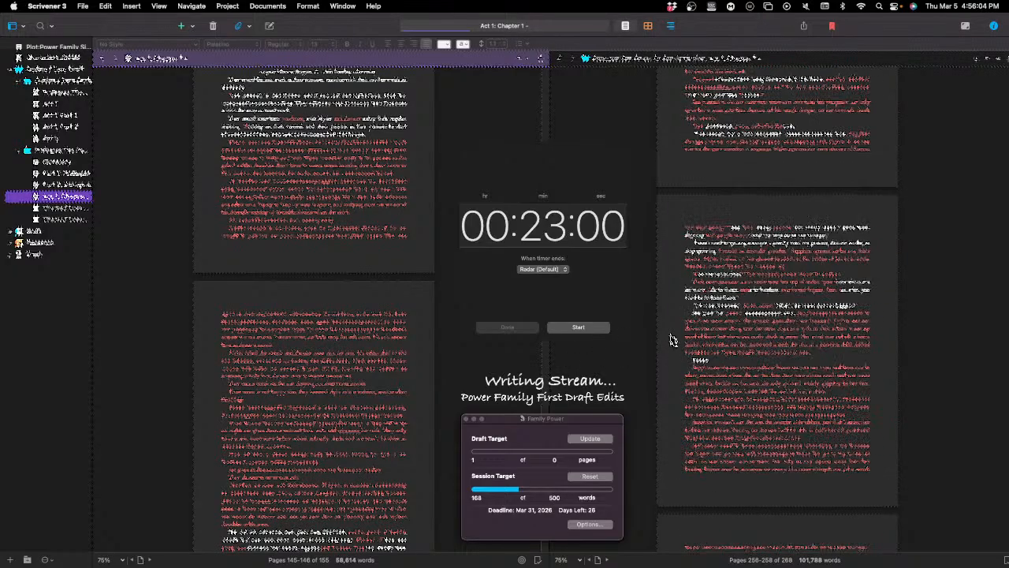
pyautogui.scroll(2, 672, 341)
pyautogui.scroll(1, 672, 341)
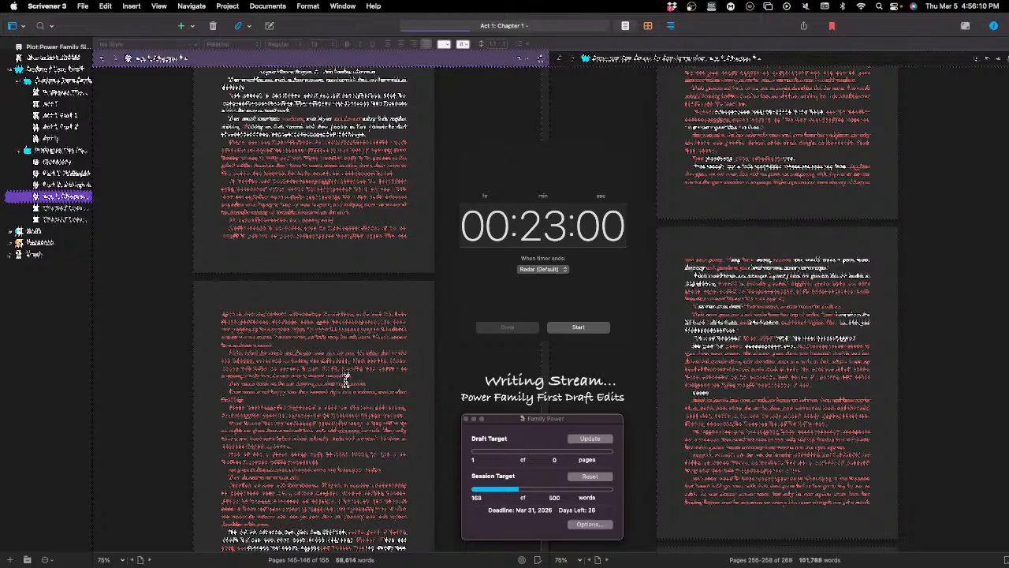
pyautogui.scroll(-2, 308, 398)
pyautogui.scroll(-10, 310, 402)
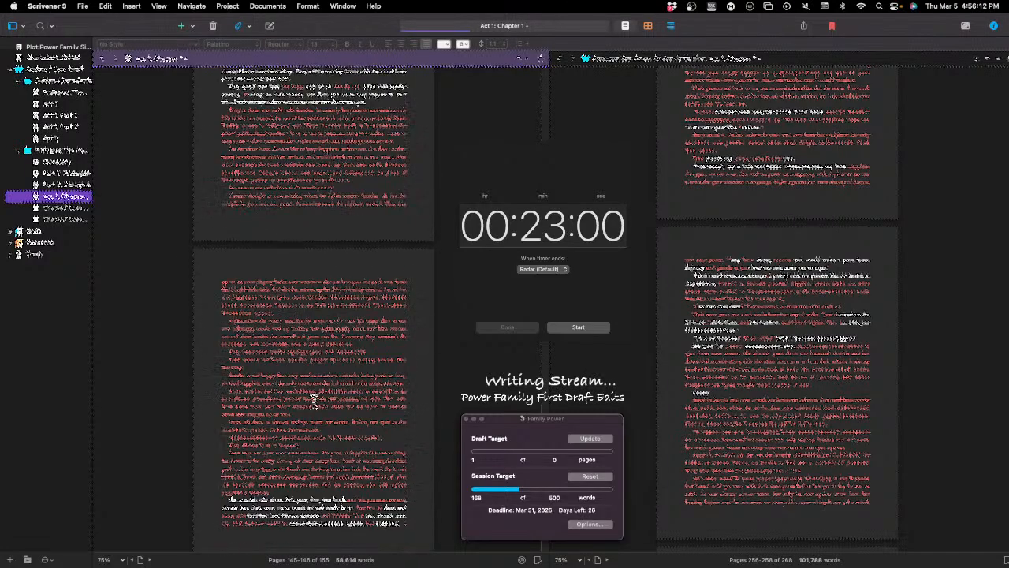
pyautogui.scroll(-15, 327, 402)
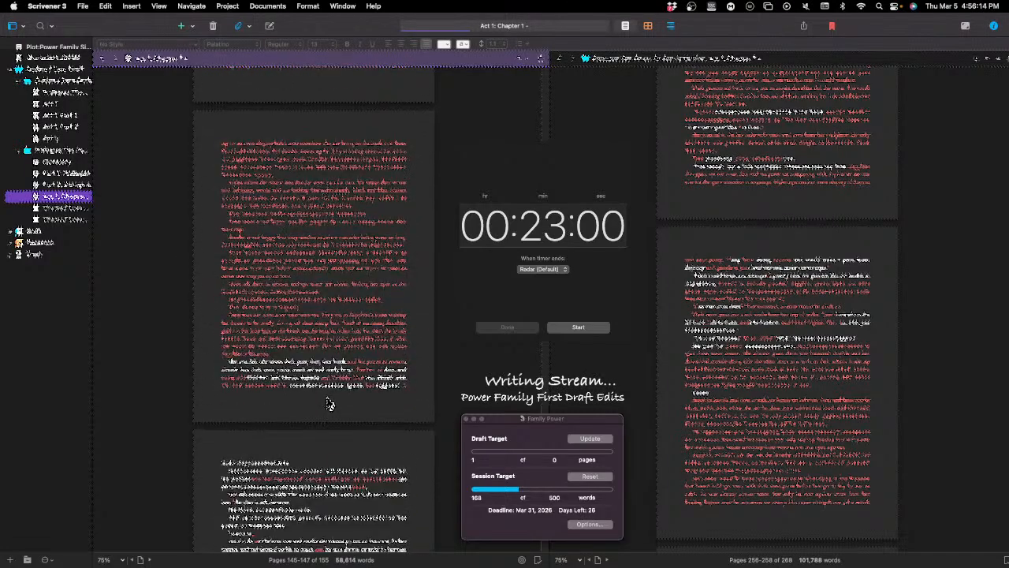
pyautogui.scroll(-3, 330, 405)
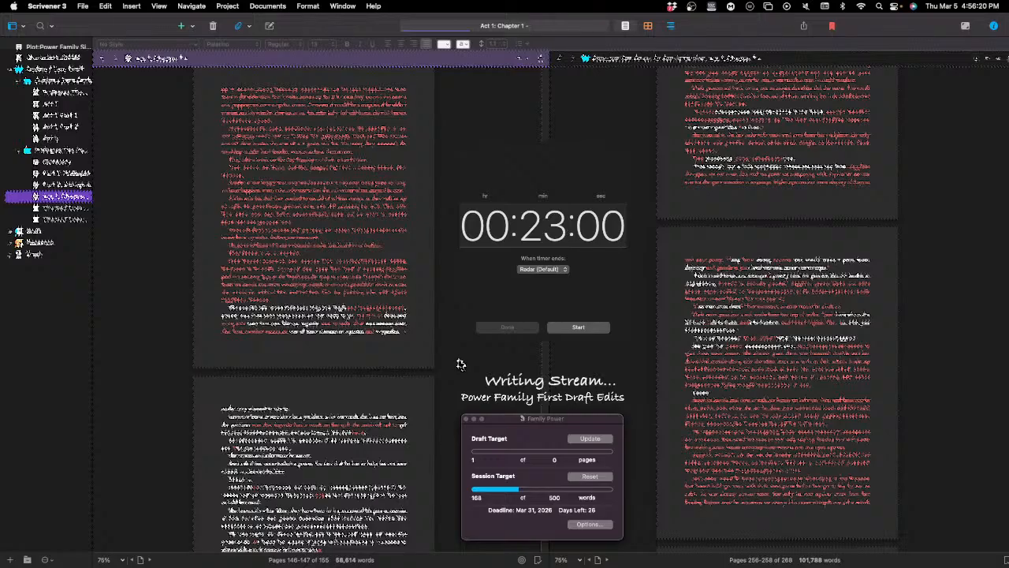
pyautogui.scroll(4, 457, 365)
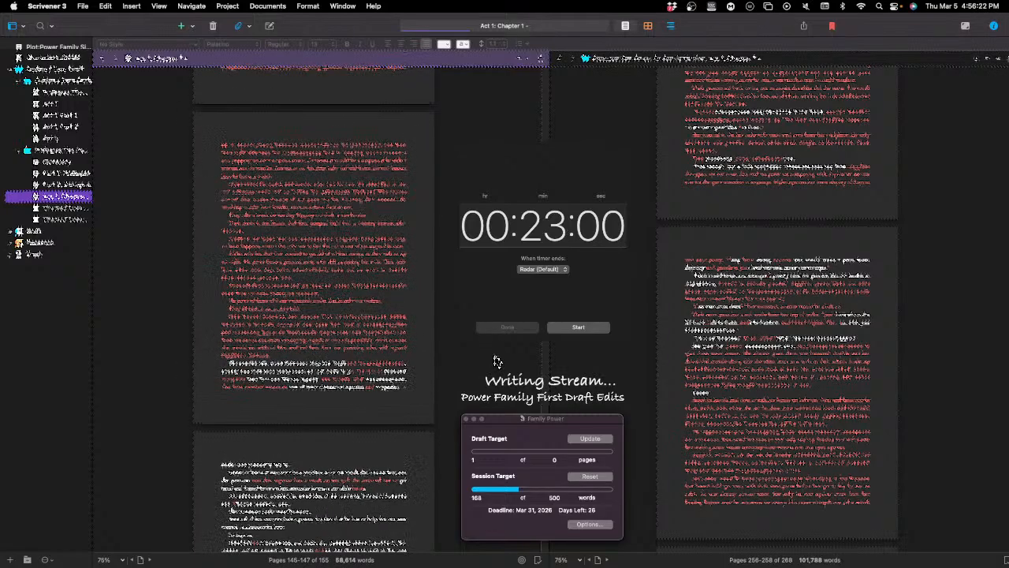
pyautogui.click(341, 191)
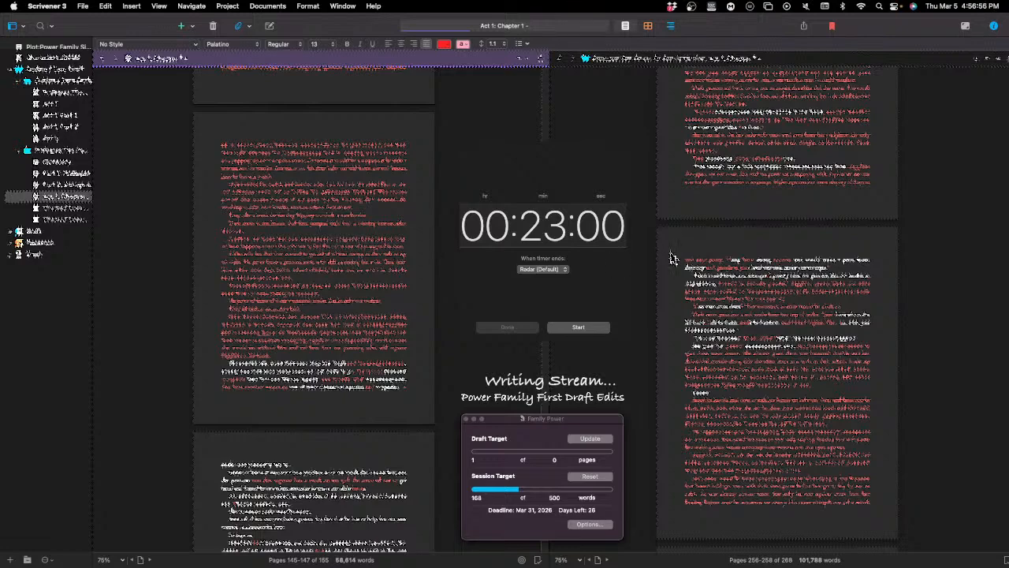
# Step: Look over the manuscript from the red-edited page through the end of this chapter and into the next chapter's opening pages
pyautogui.scroll(-1, 672, 260)
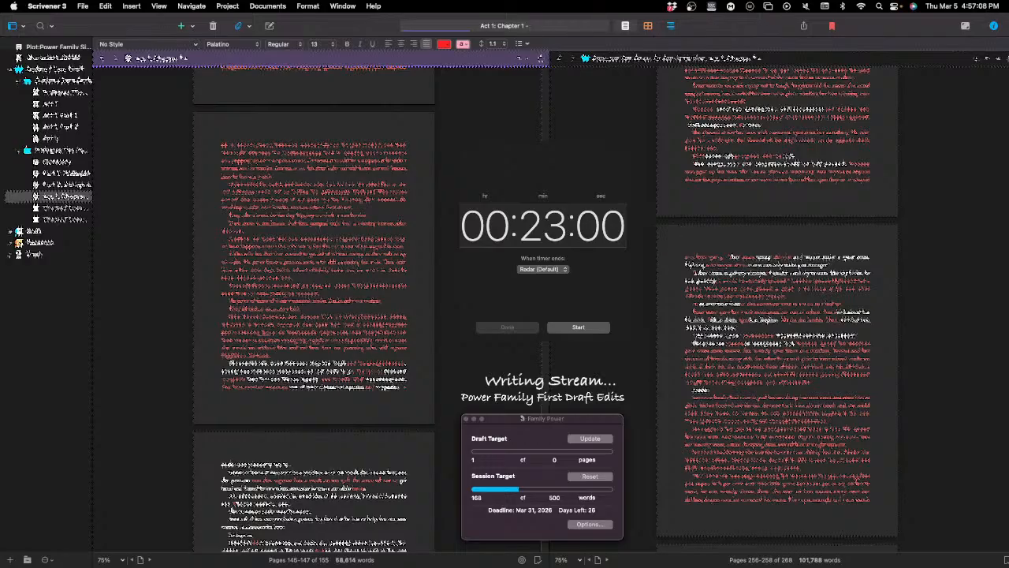
pyautogui.scroll(-2, 460, 302)
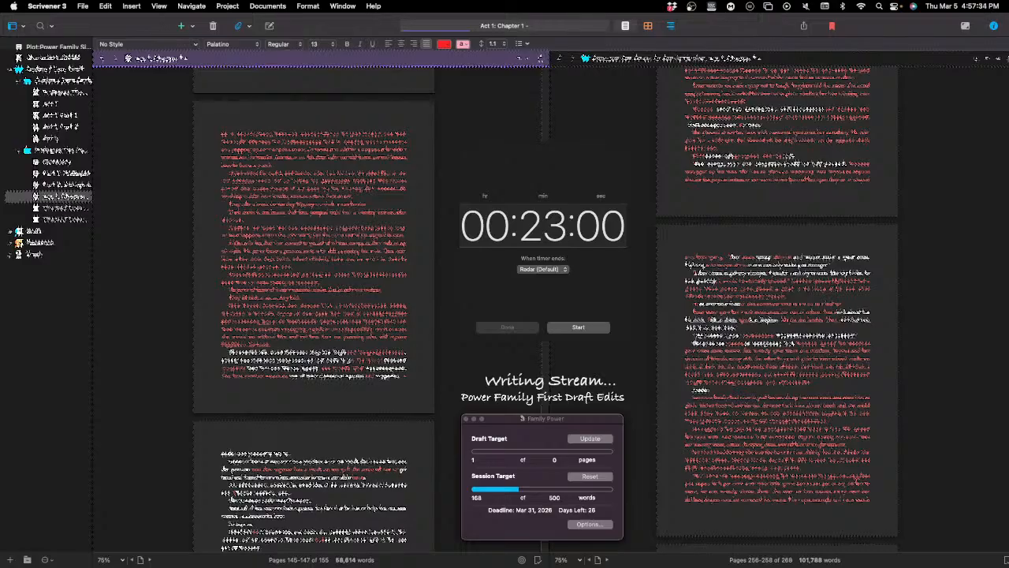
pyautogui.scroll(-3, 314, 315)
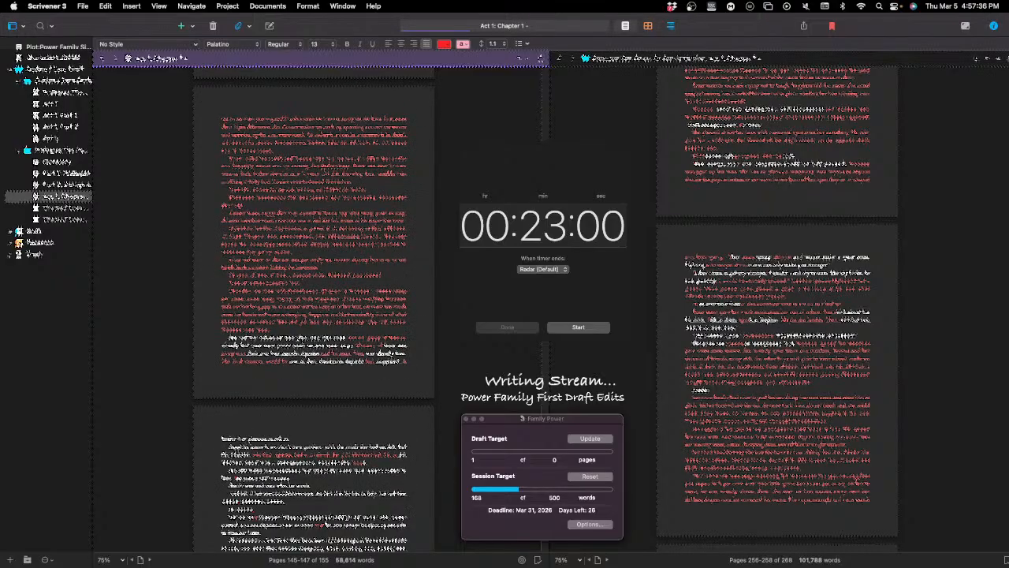
pyautogui.scroll(-10, 314, 315)
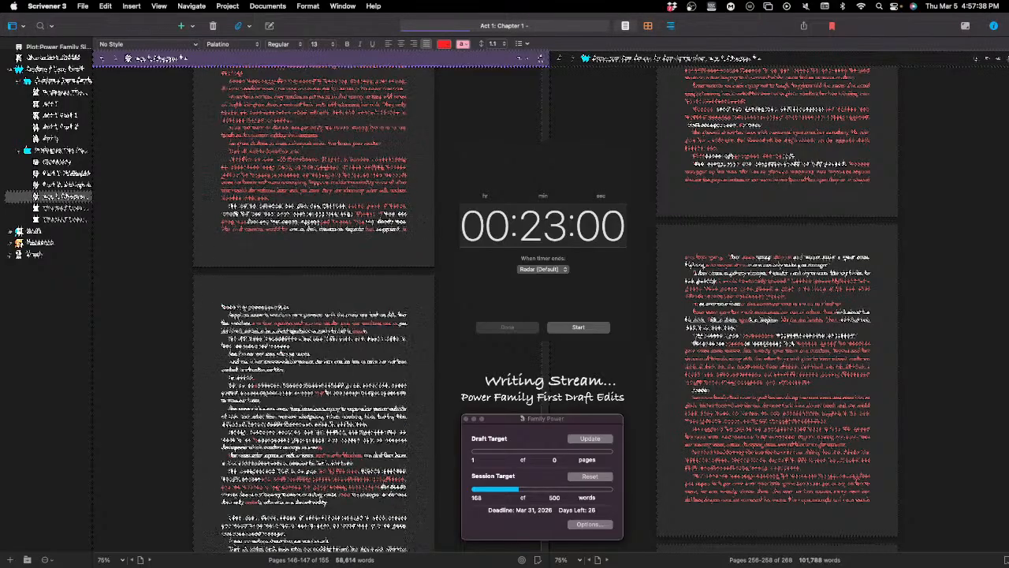
pyautogui.scroll(-6, 314, 316)
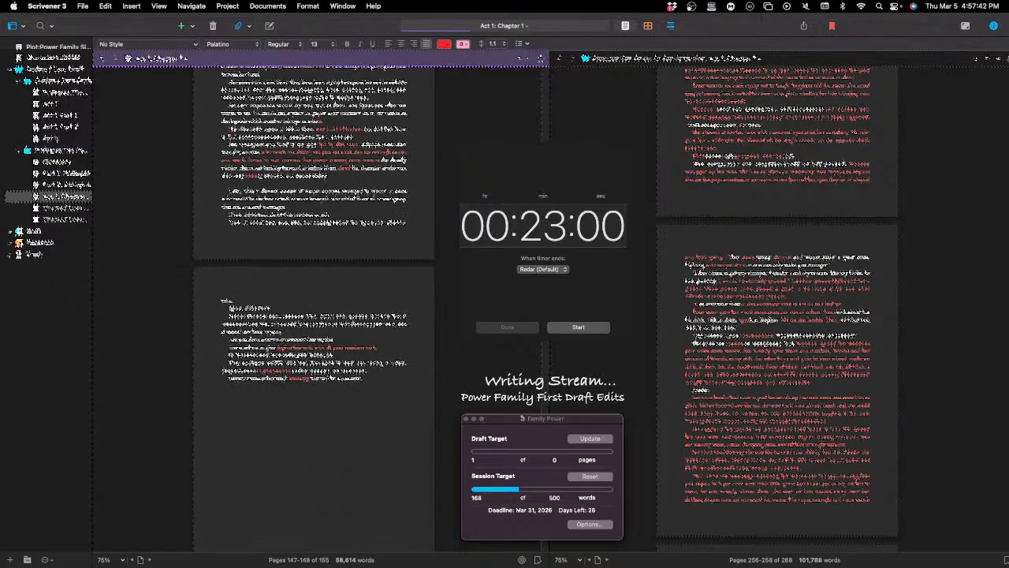
pyautogui.scroll(-1, 314, 316)
pyautogui.scroll(-3, 314, 315)
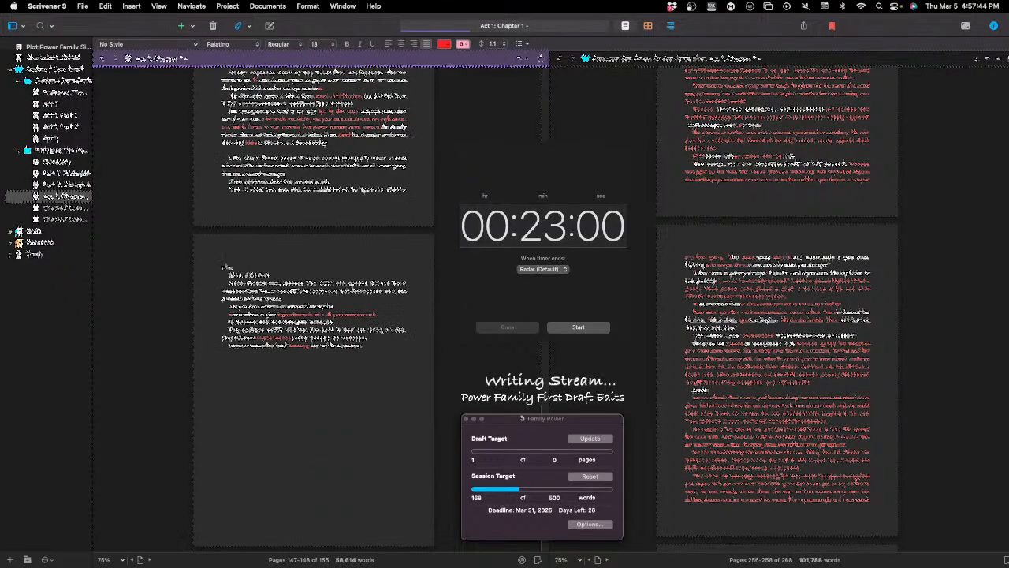
pyautogui.scroll(-3, 314, 315)
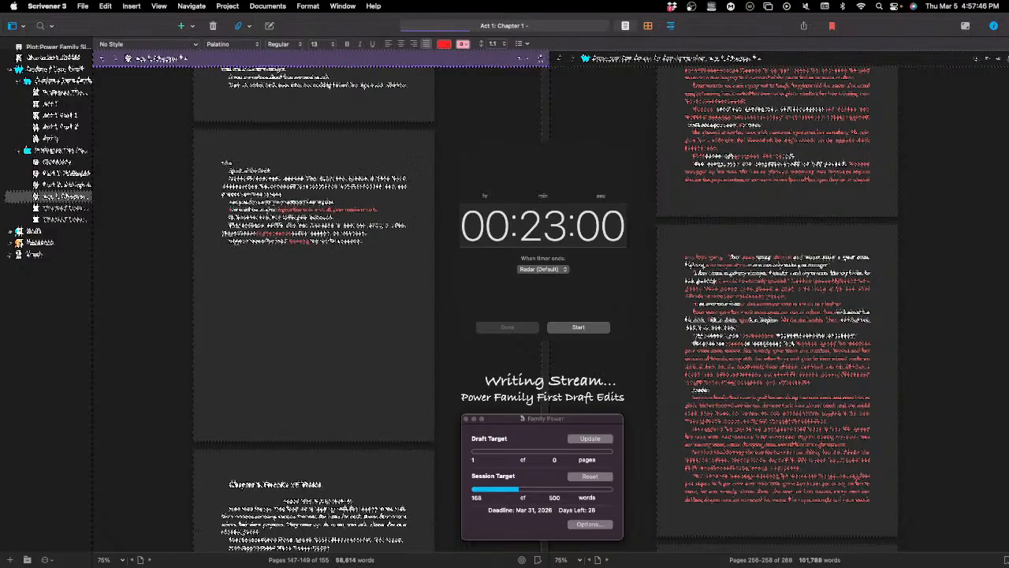
pyautogui.scroll(-12, 313, 315)
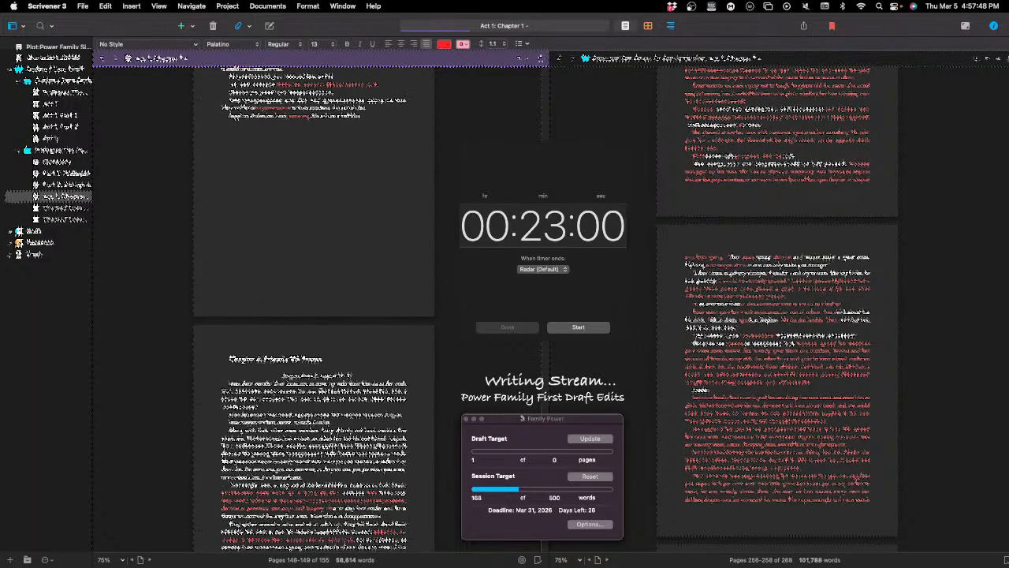
pyautogui.scroll(-3, 313, 315)
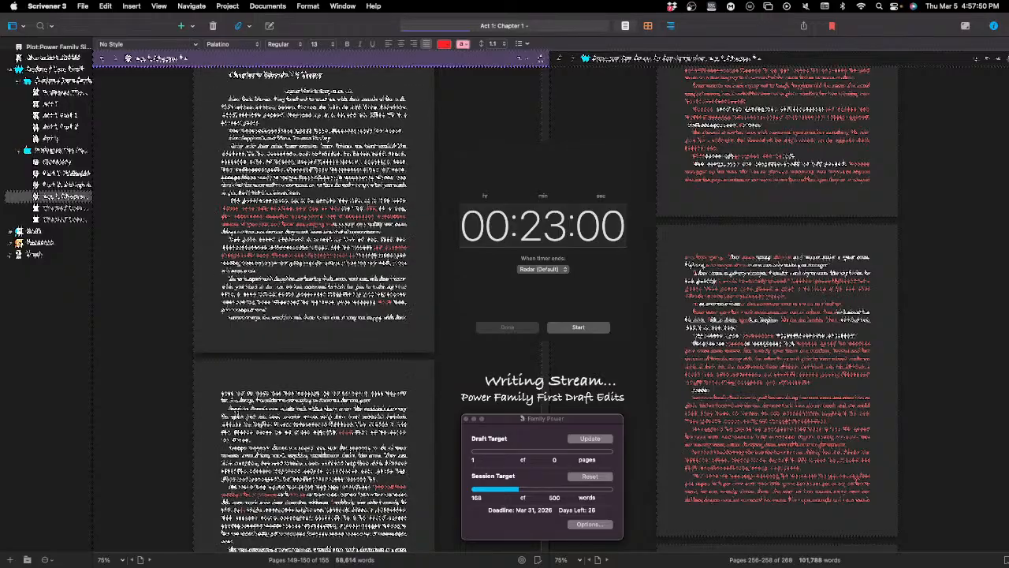
pyautogui.scroll(-5, 313, 311)
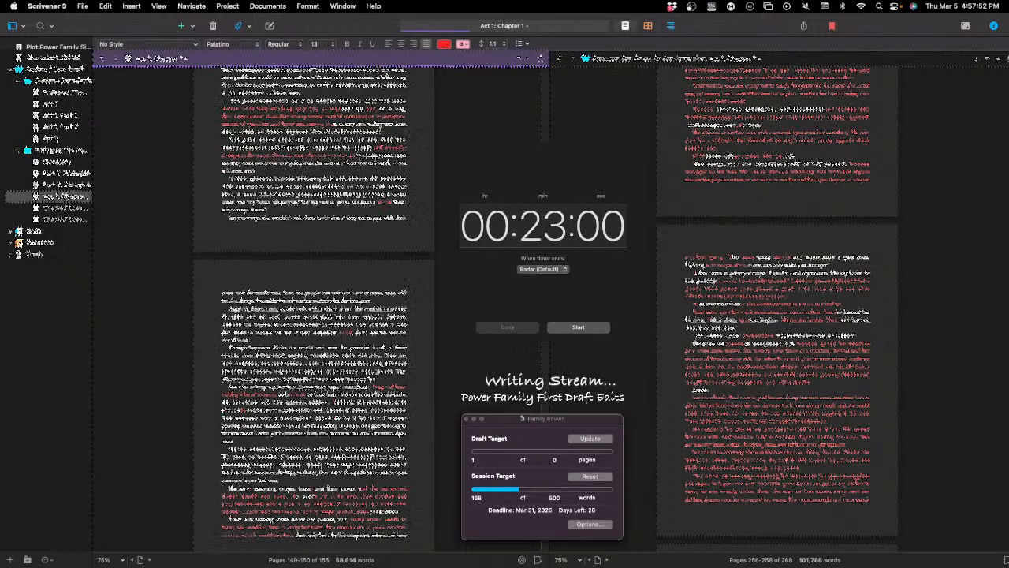
pyautogui.scroll(-3, 314, 307)
pyautogui.scroll(-7, 446, 198)
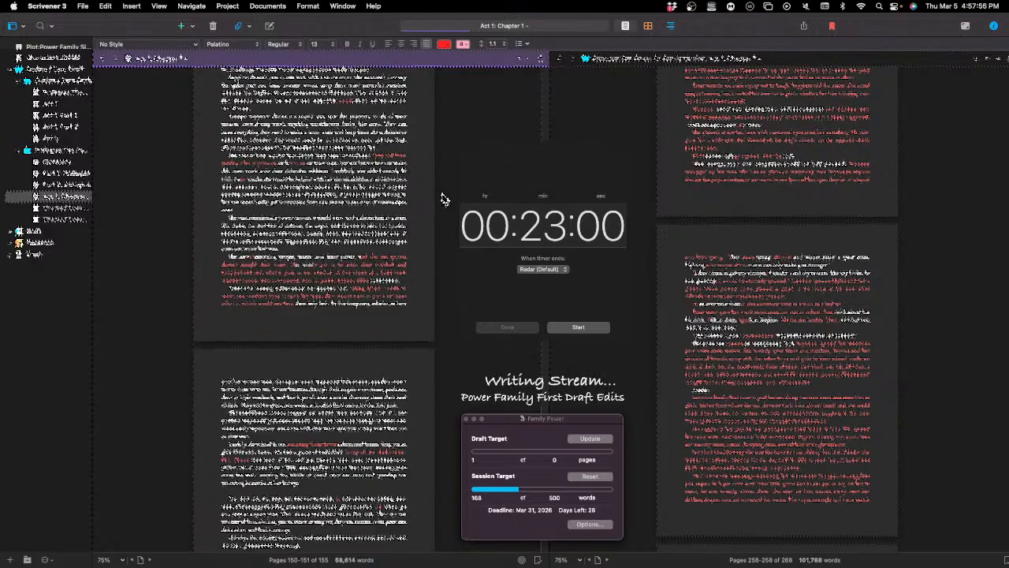
pyautogui.scroll(5, 446, 199)
pyautogui.scroll(2, 445, 199)
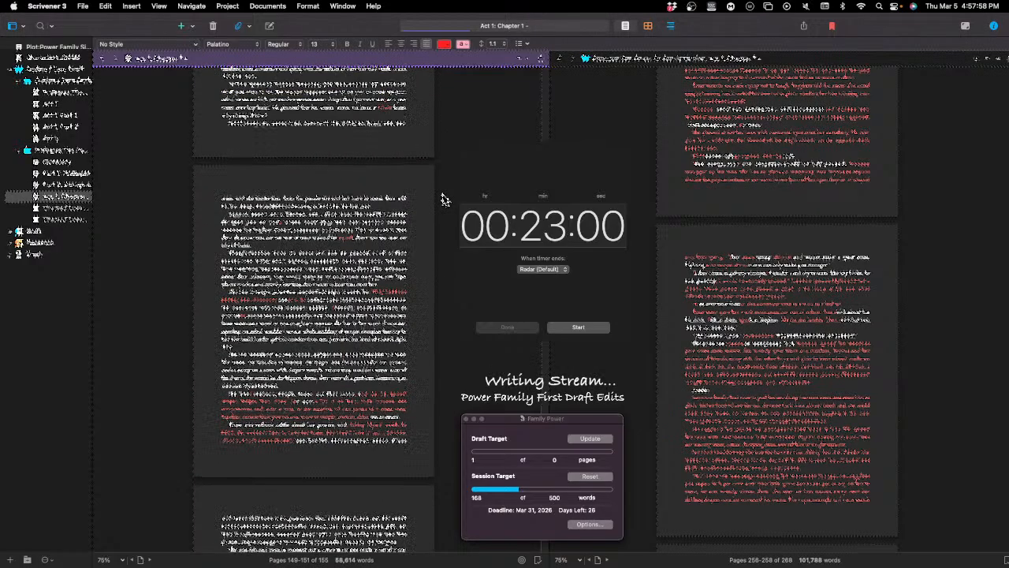
pyautogui.scroll(2, 968, 399)
# Step: Examine the earlier red-marked pages of the longer draft in the second editor, back to about page 251
pyautogui.scroll(4, 969, 399)
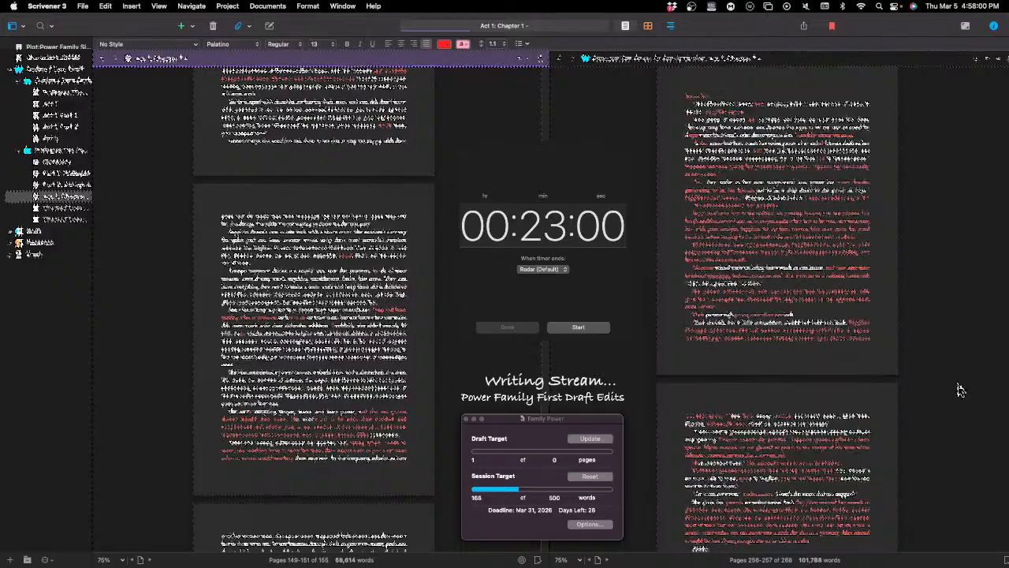
pyautogui.scroll(10, 911, 359)
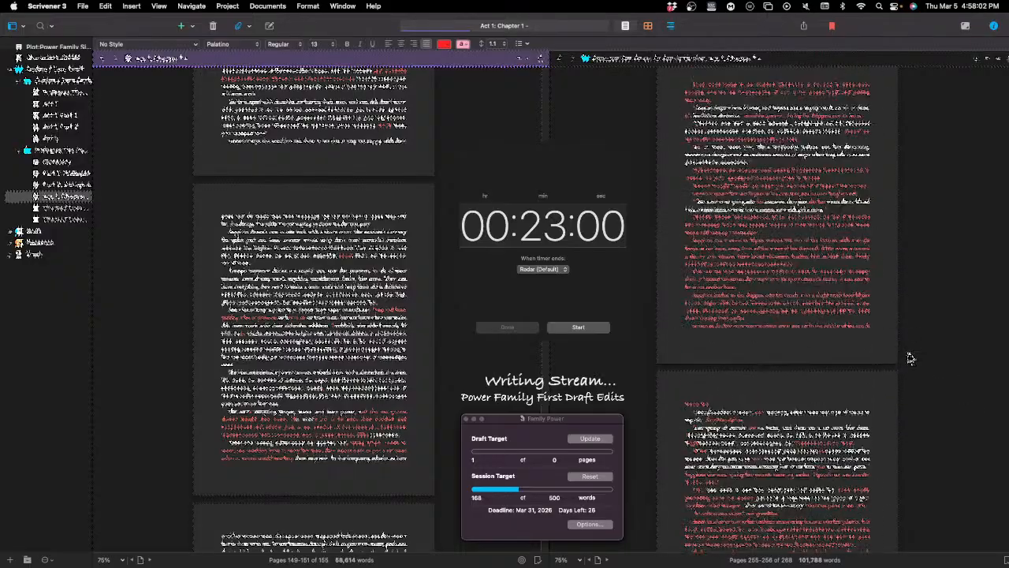
pyautogui.scroll(12, 906, 359)
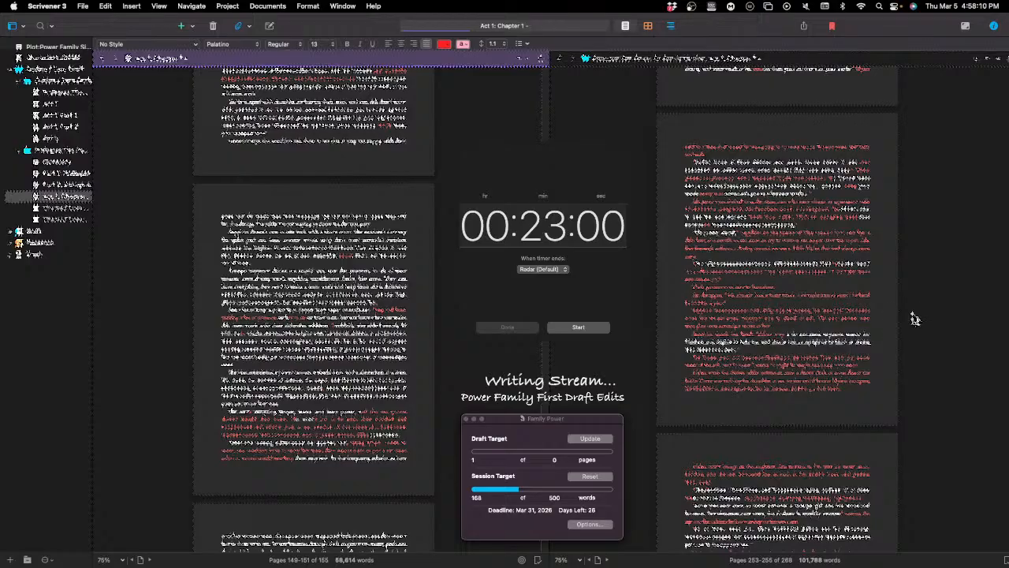
pyautogui.scroll(3, 920, 315)
pyautogui.scroll(8, 920, 314)
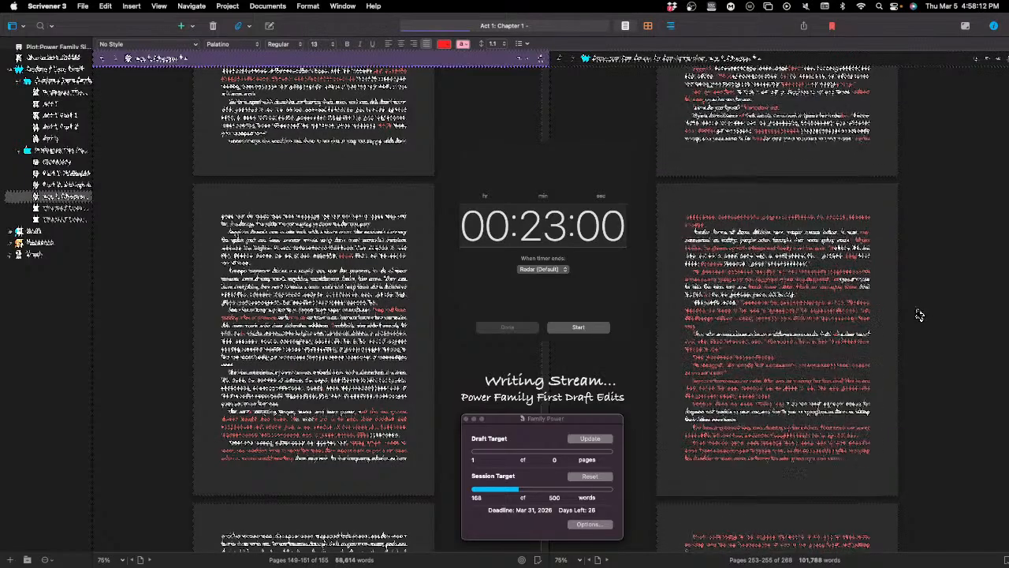
pyautogui.scroll(3, 920, 315)
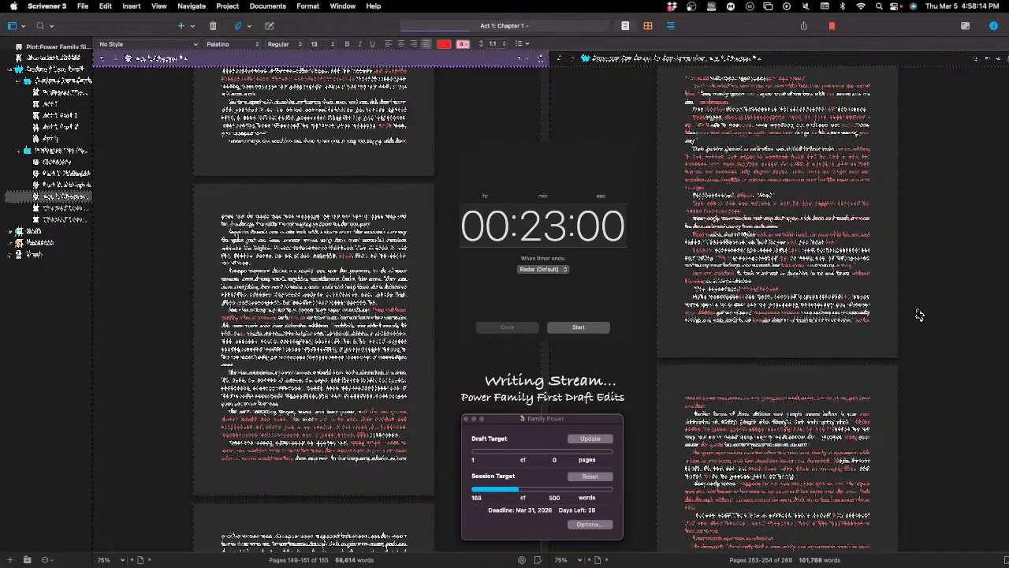
pyautogui.scroll(5, 920, 314)
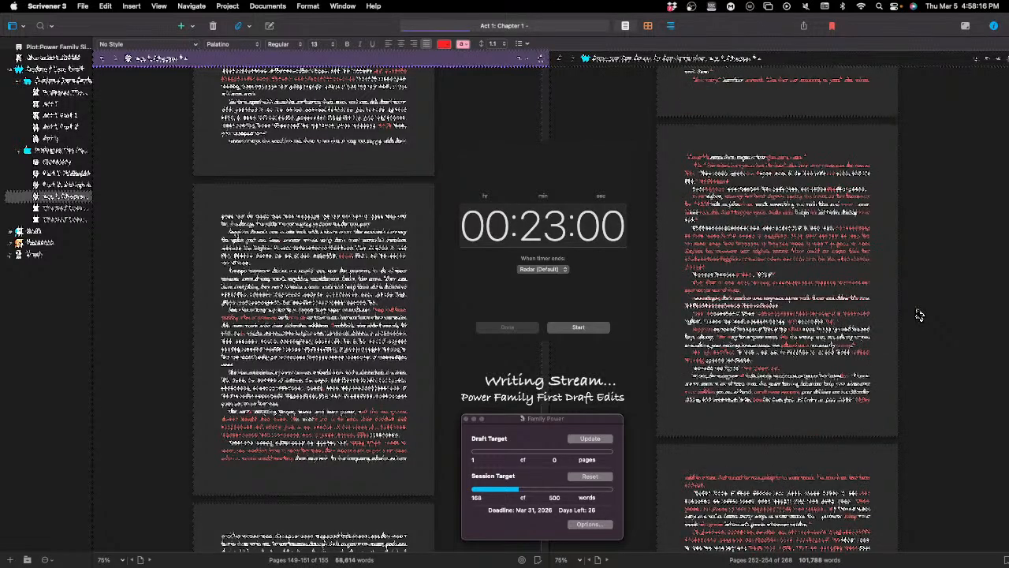
pyautogui.scroll(5, 919, 315)
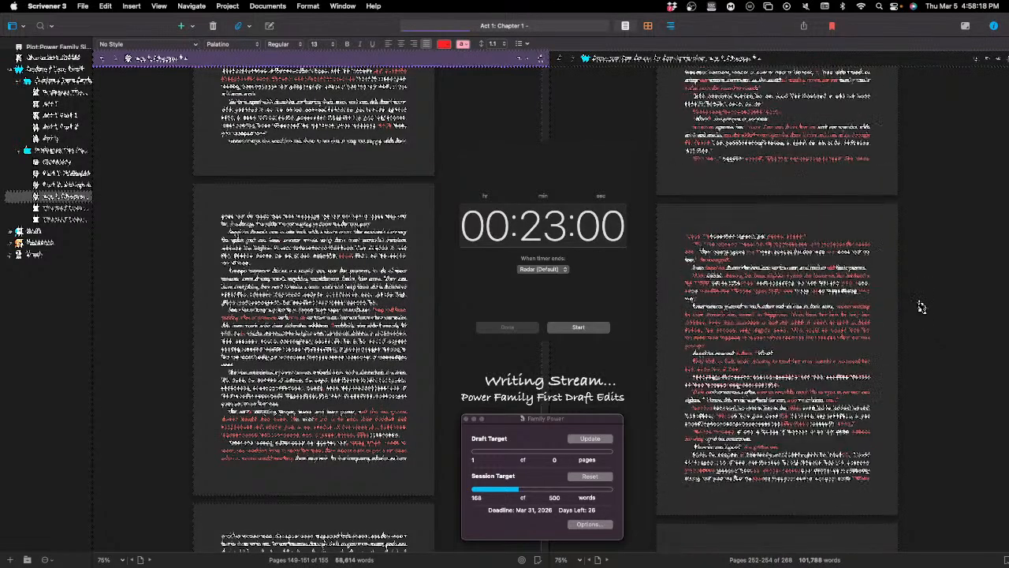
pyautogui.scroll(4, 921, 307)
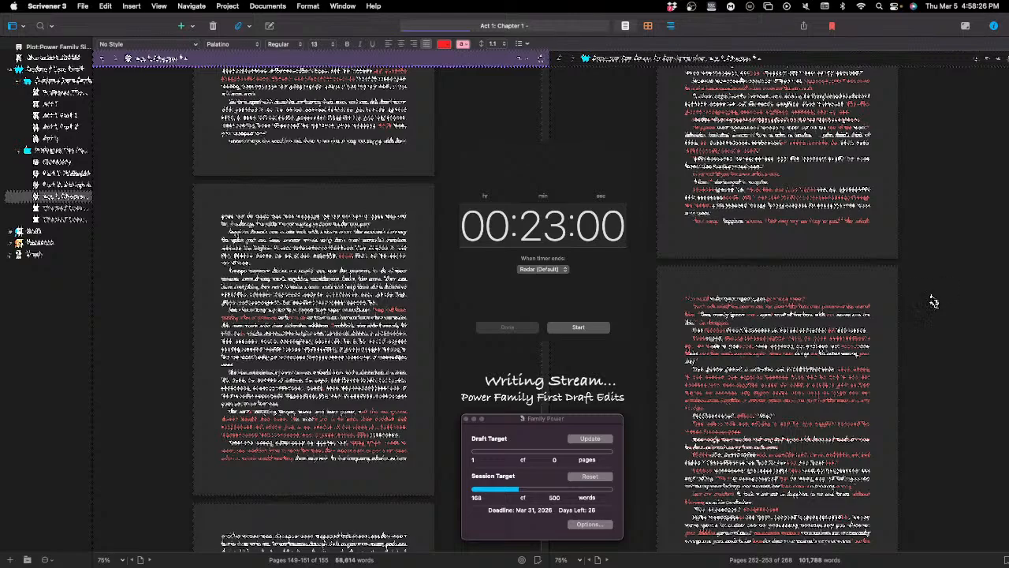
pyautogui.scroll(2, 929, 303)
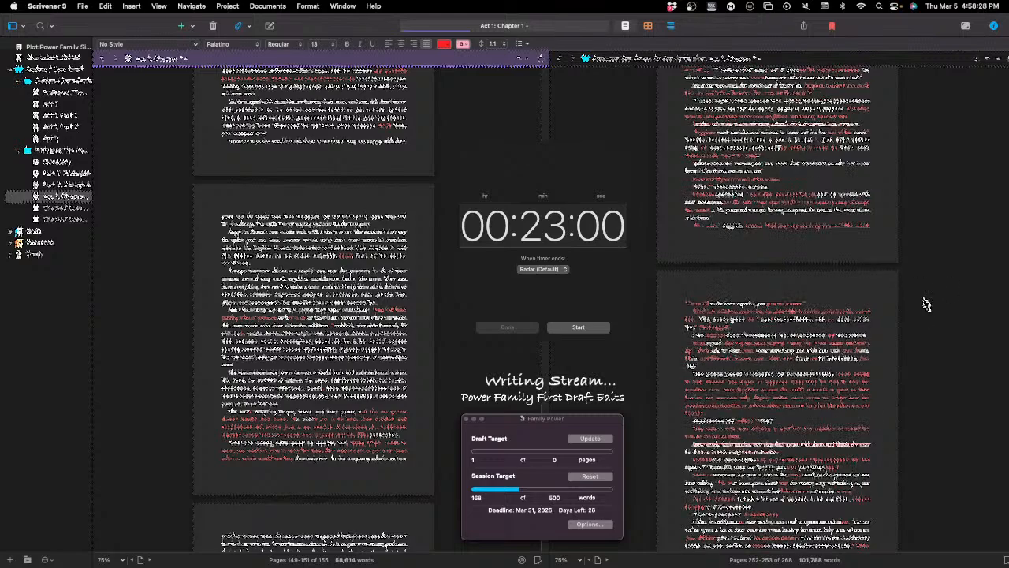
pyautogui.scroll(5, 927, 304)
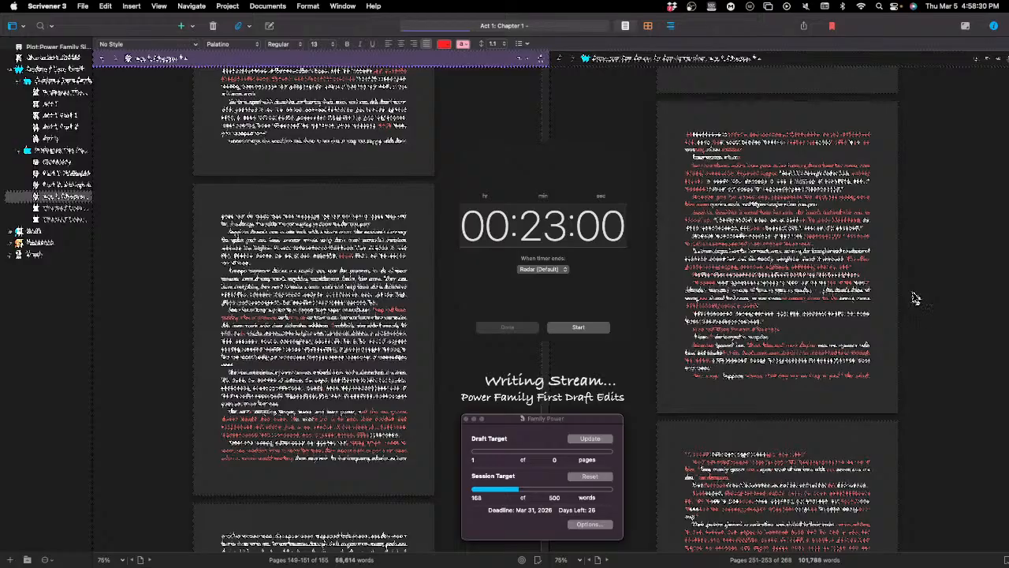
pyautogui.scroll(-15, 922, 304)
pyautogui.scroll(-8, 915, 302)
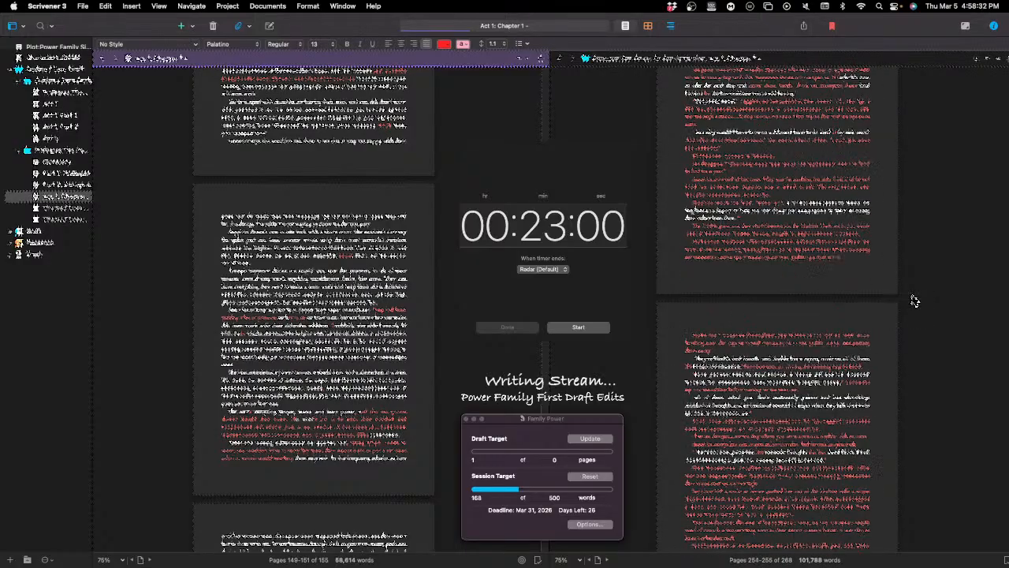
pyautogui.scroll(-2, 915, 302)
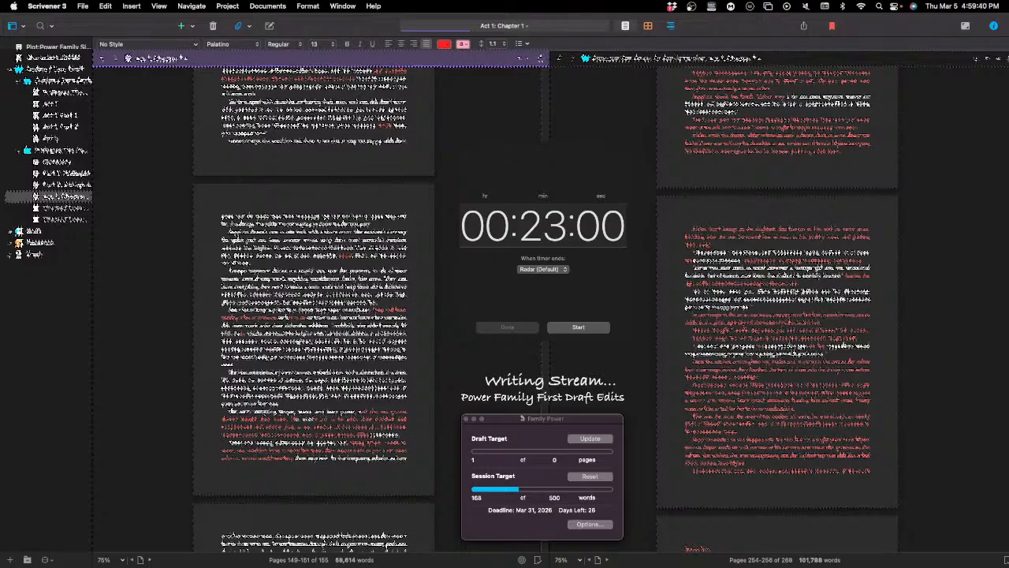
# Step: Start the 23-minute countdown timer and bring the Family Power project targets back into view
pyautogui.click(578, 328)
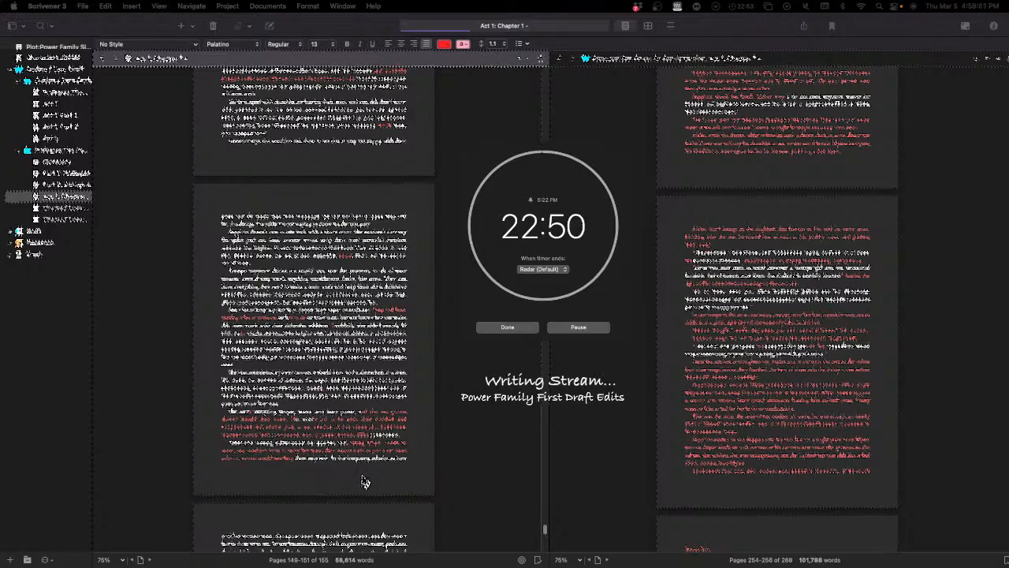
pyautogui.press('super+shift+t')
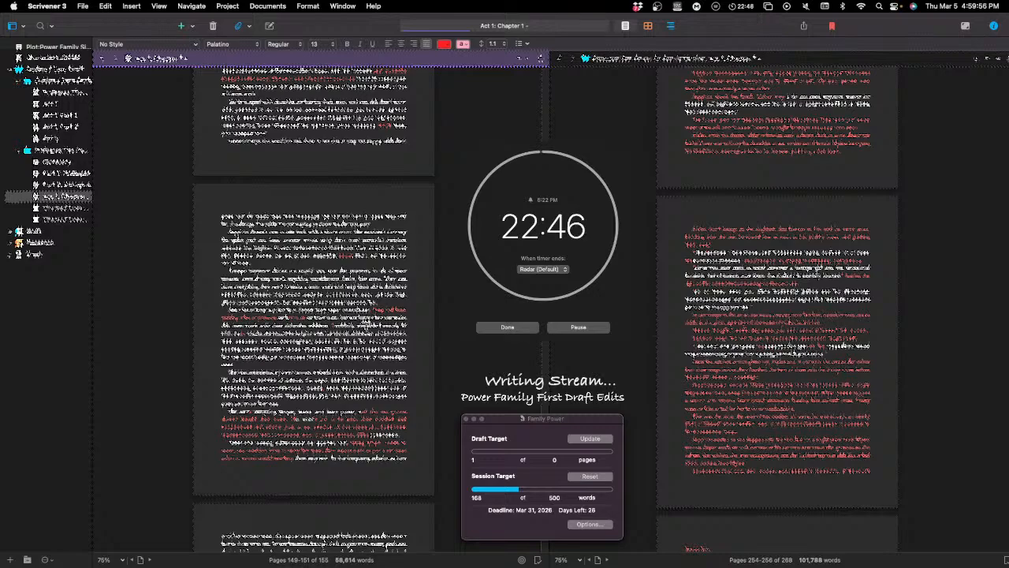
# Step: Add "the same time as well would have been" in red to the last paragraph of the page before page 147
pyautogui.scroll(3, 358, 327)
pyautogui.scroll(3, 350, 330)
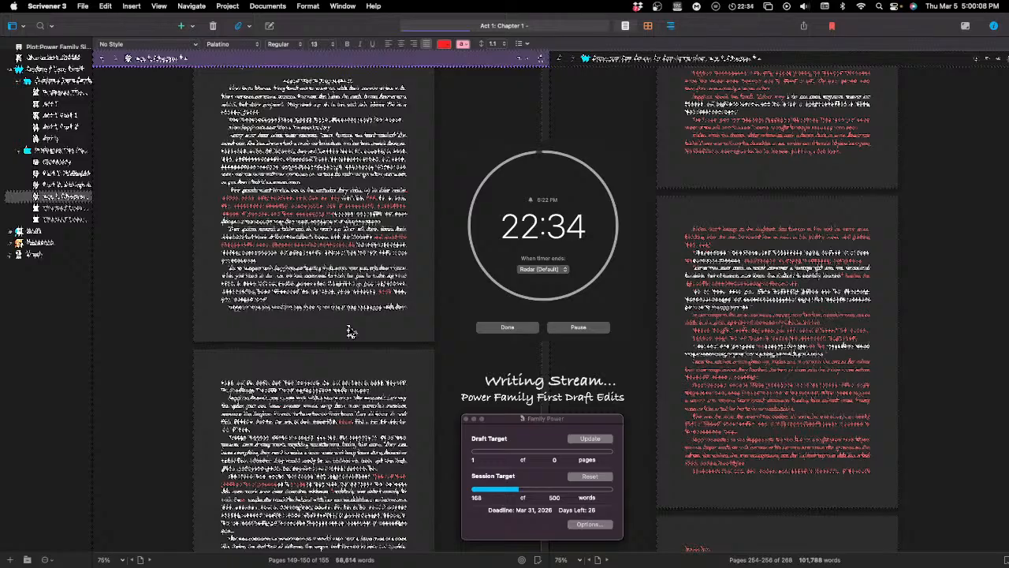
pyautogui.scroll(5, 323, 316)
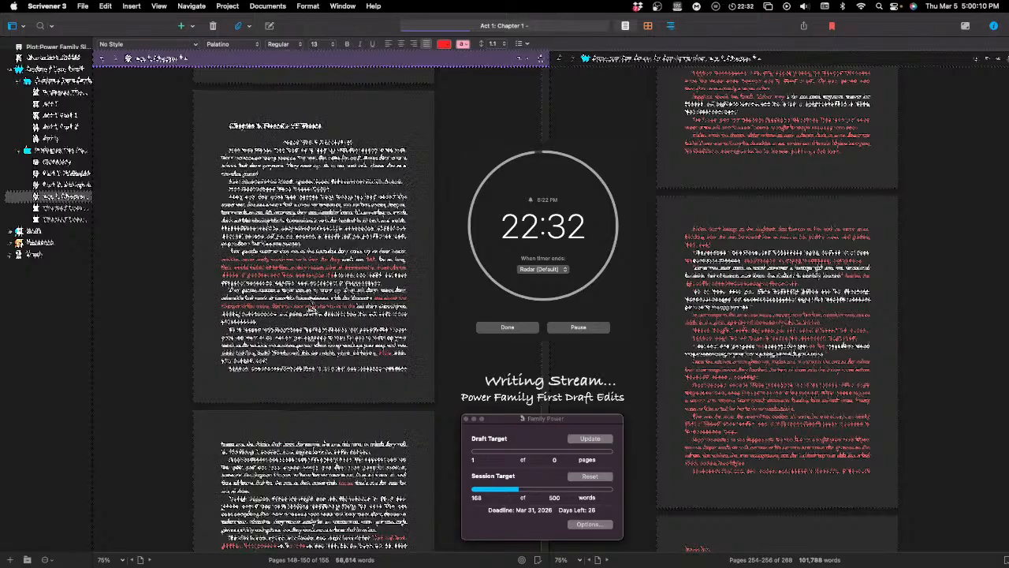
pyautogui.scroll(8, 313, 310)
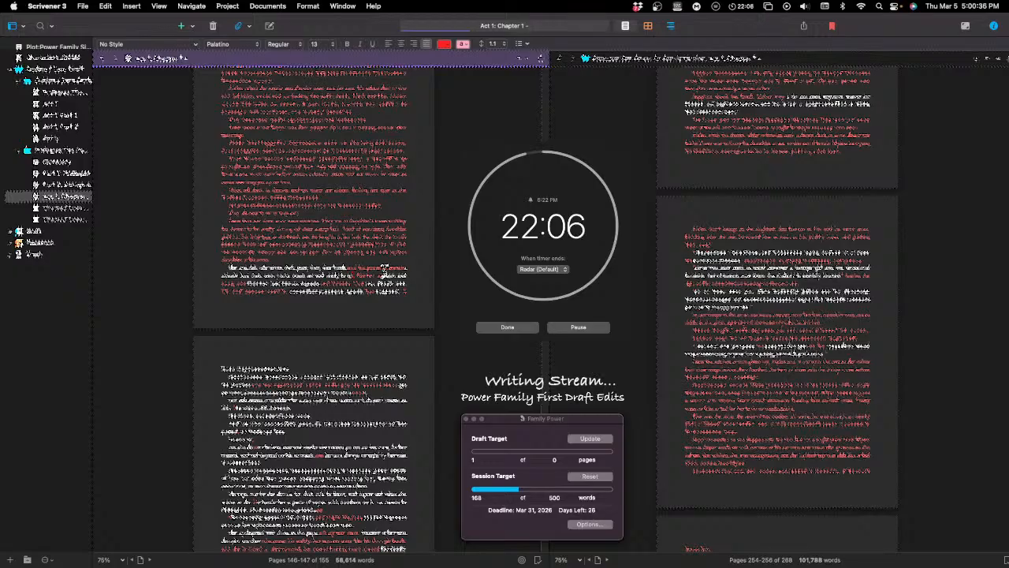
pyautogui.write('the ')
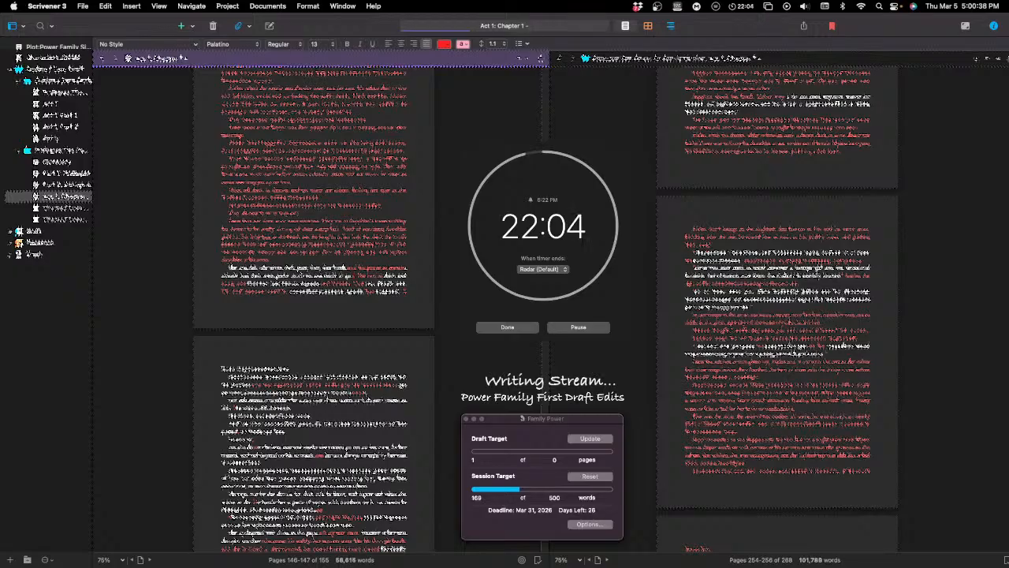
pyautogui.write('same time ')
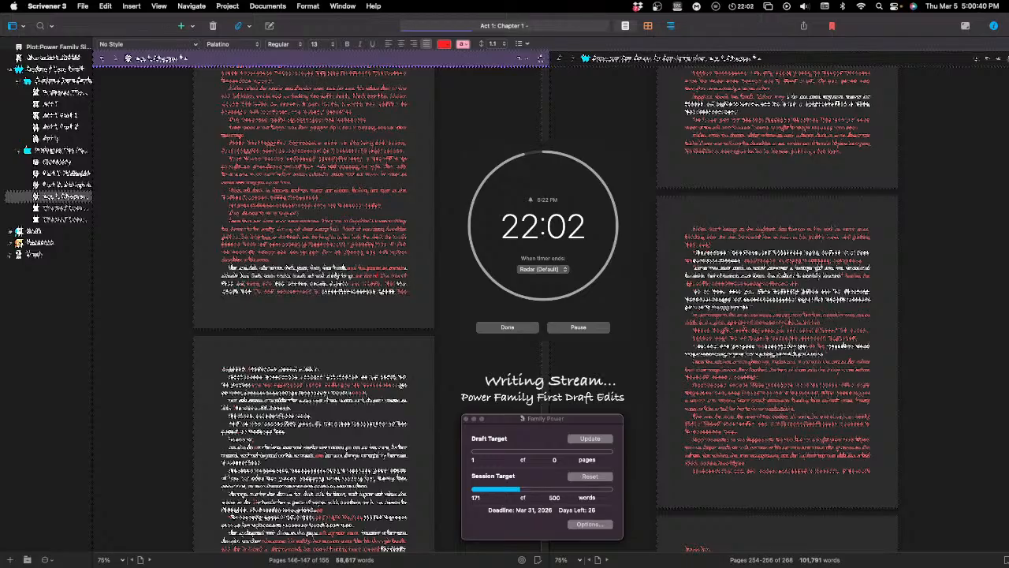
pyautogui.write('as well would ')
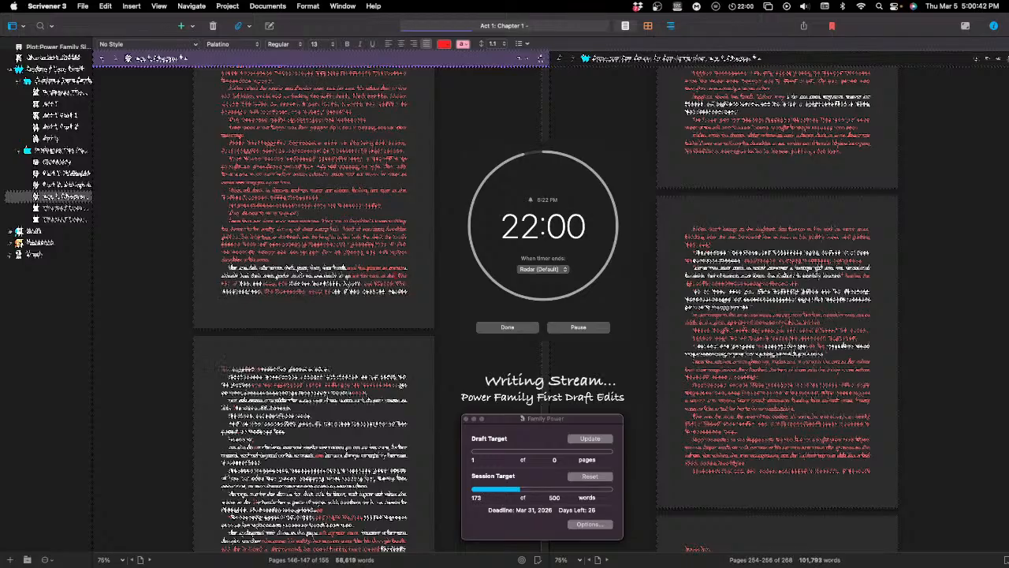
pyautogui.write('have ')
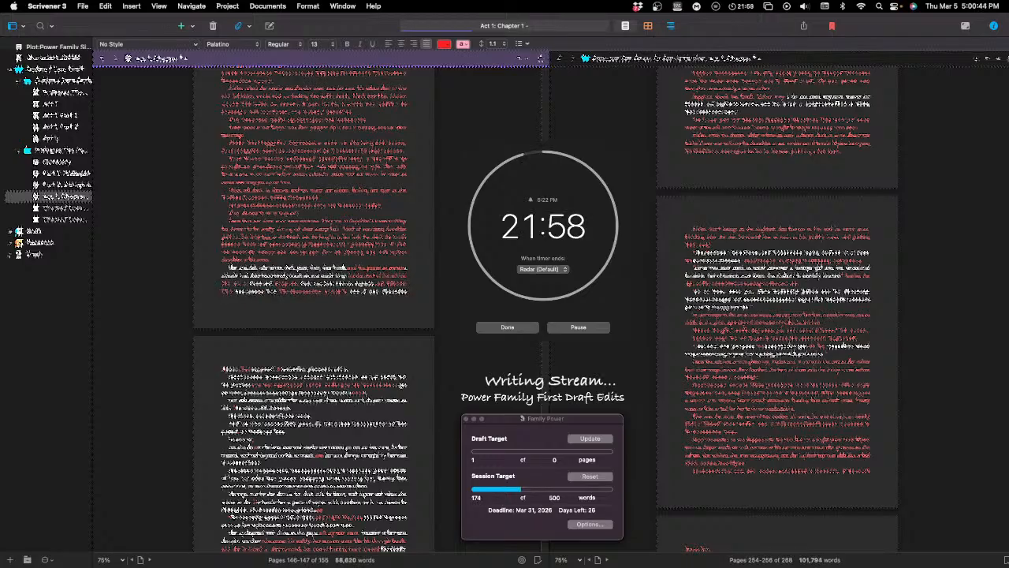
pyautogui.write('been')
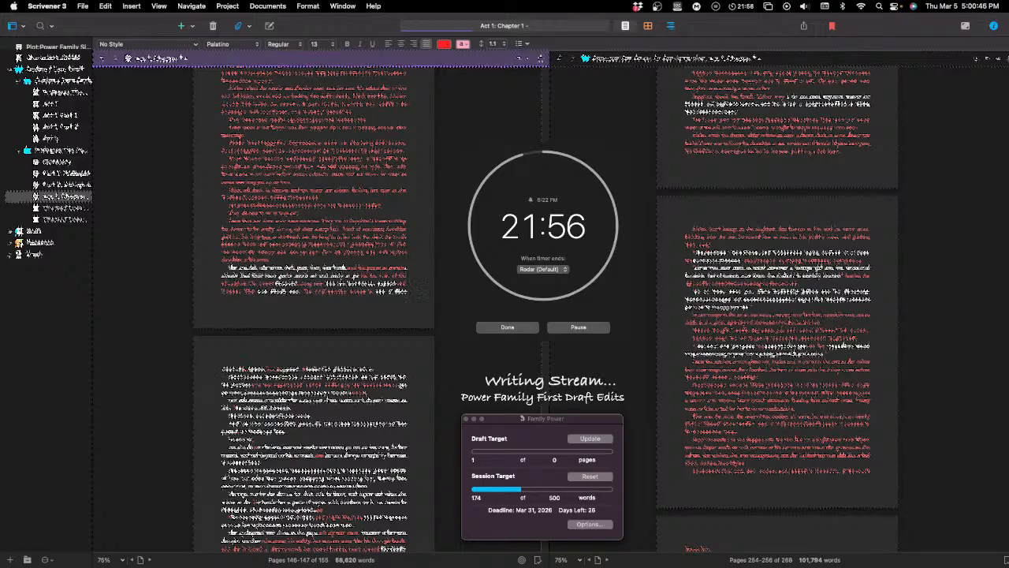
# Step: Rework the new wording in that closing paragraph, entering "the" and deleting an unwanted word from its second-to-last line
pyautogui.press('BackSpace')
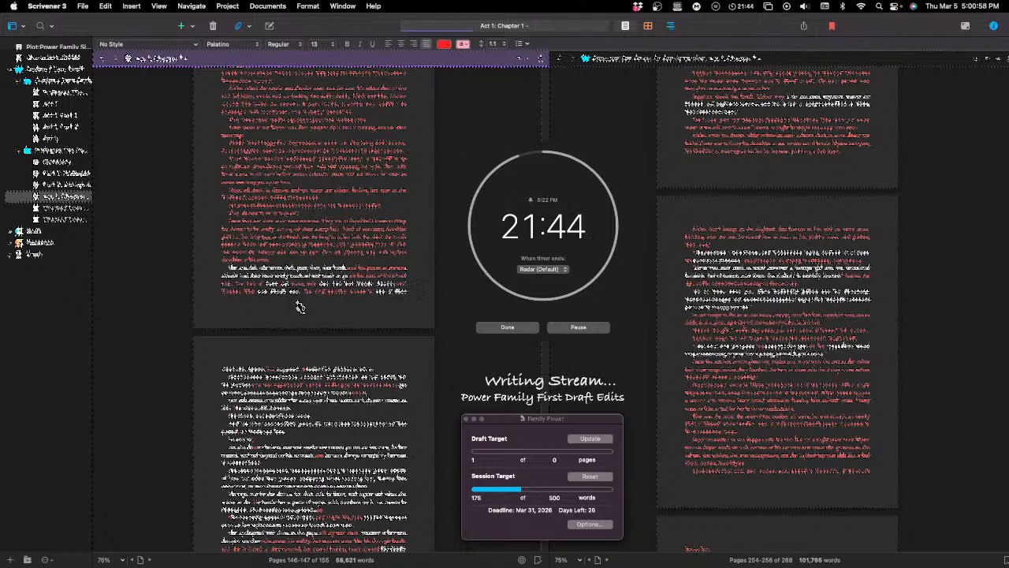
pyautogui.press('BackSpace')
pyautogui.press('BackSpace')
pyautogui.press('BackSpace')
pyautogui.write('the')
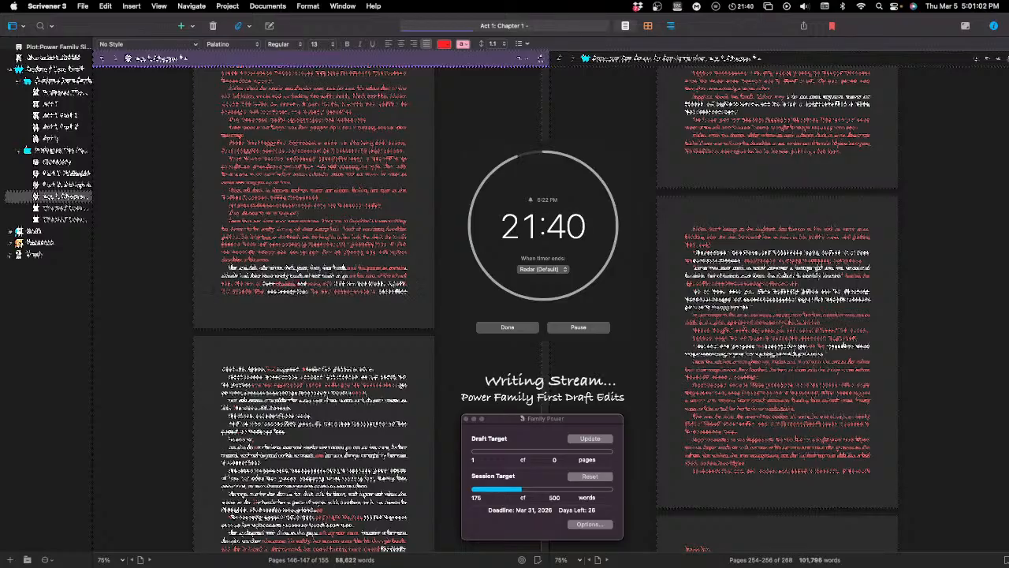
pyautogui.click(297, 285)
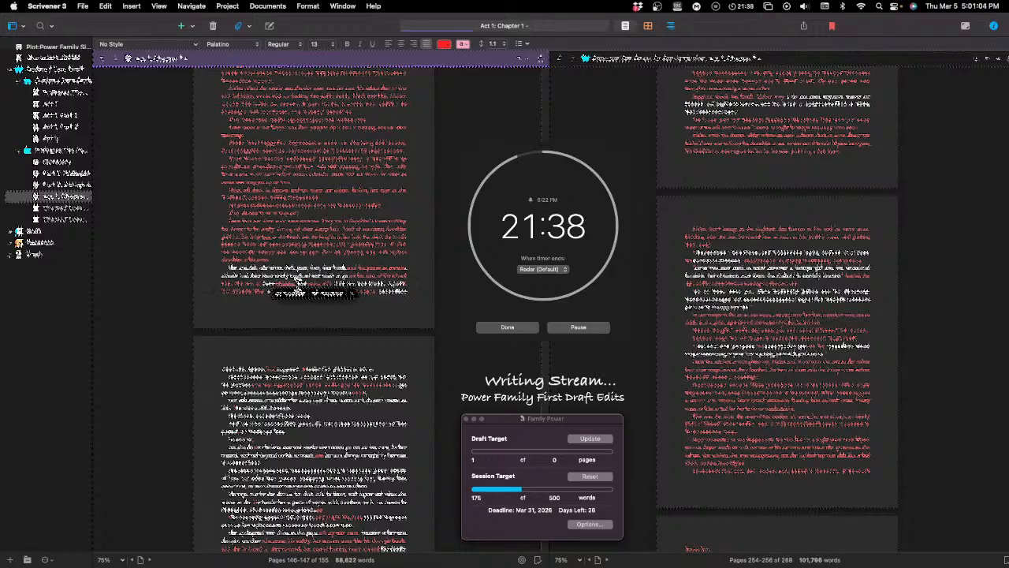
pyautogui.click(301, 294)
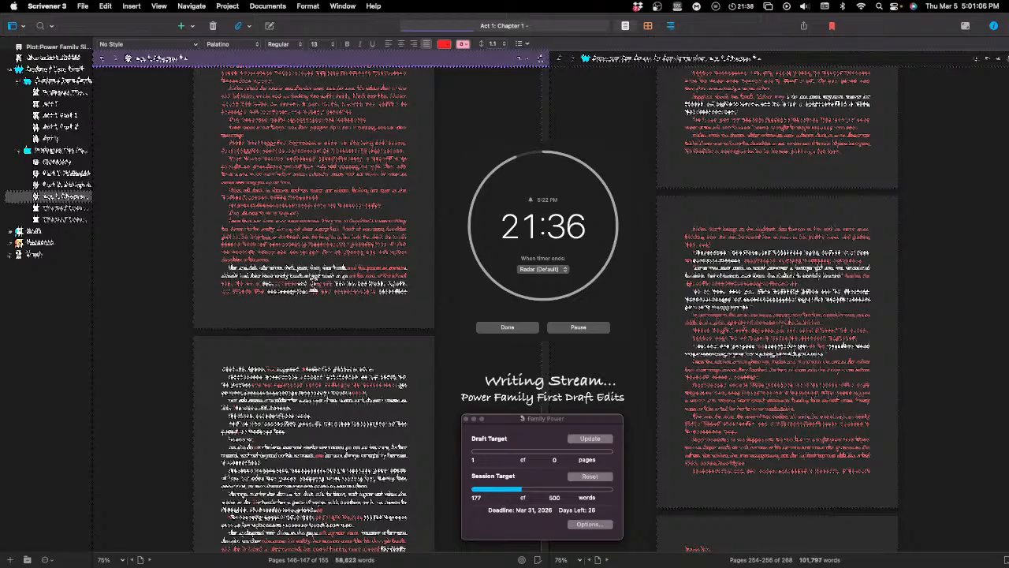
pyautogui.doubleClick(303, 286)
pyautogui.press('BackSpace')
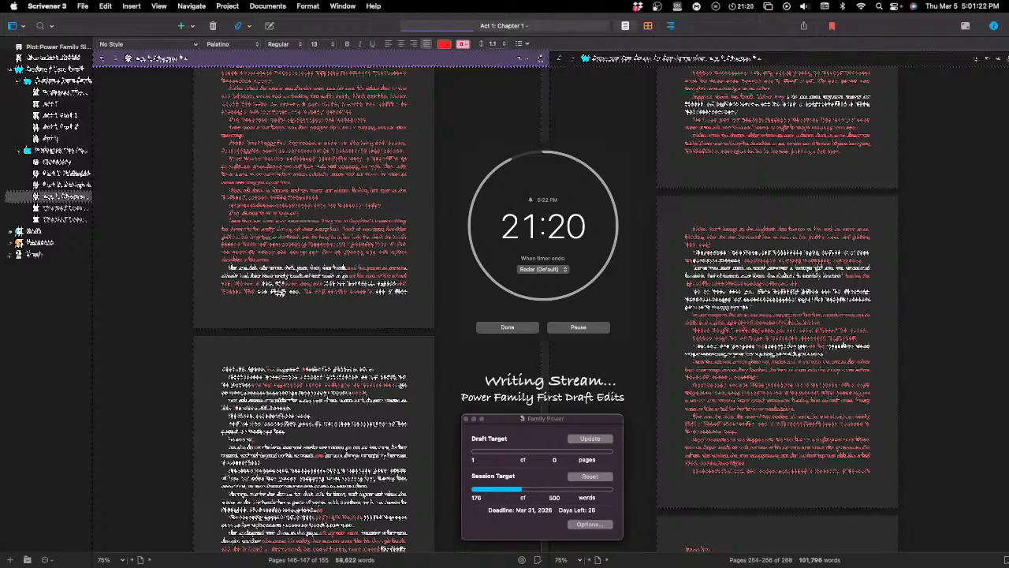
# Step: Replace a word in the paragraph's last line with "was not" and extend the passage in red onto the following page
pyautogui.doubleClick(279, 291)
pyautogui.press('BackSpace')
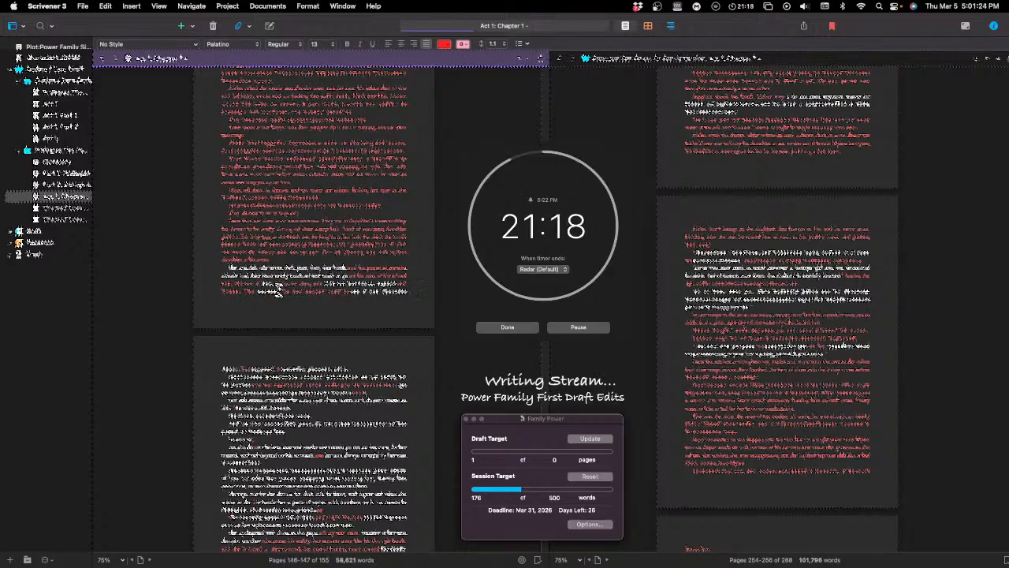
pyautogui.write('was not ')
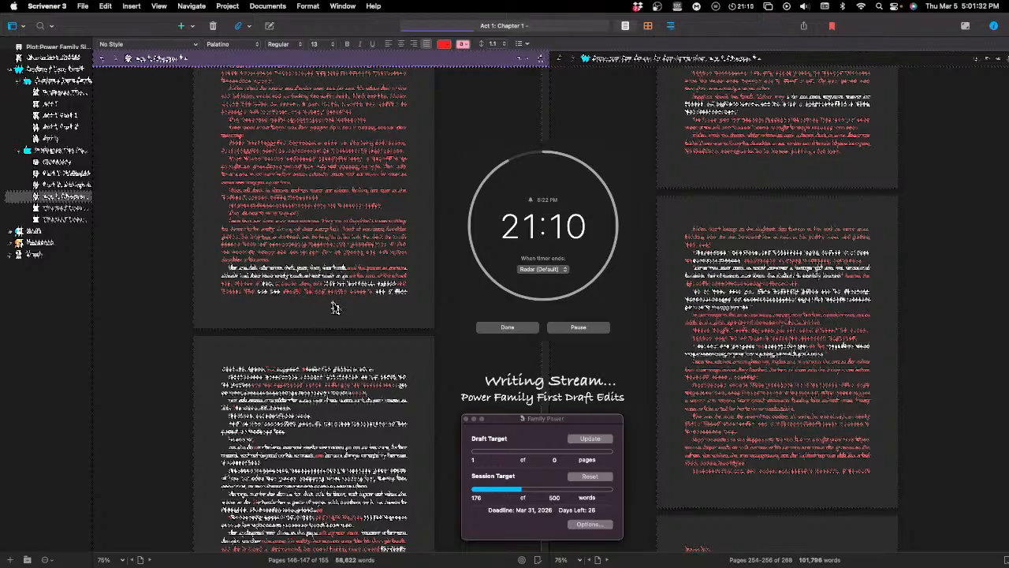
pyautogui.write('t')
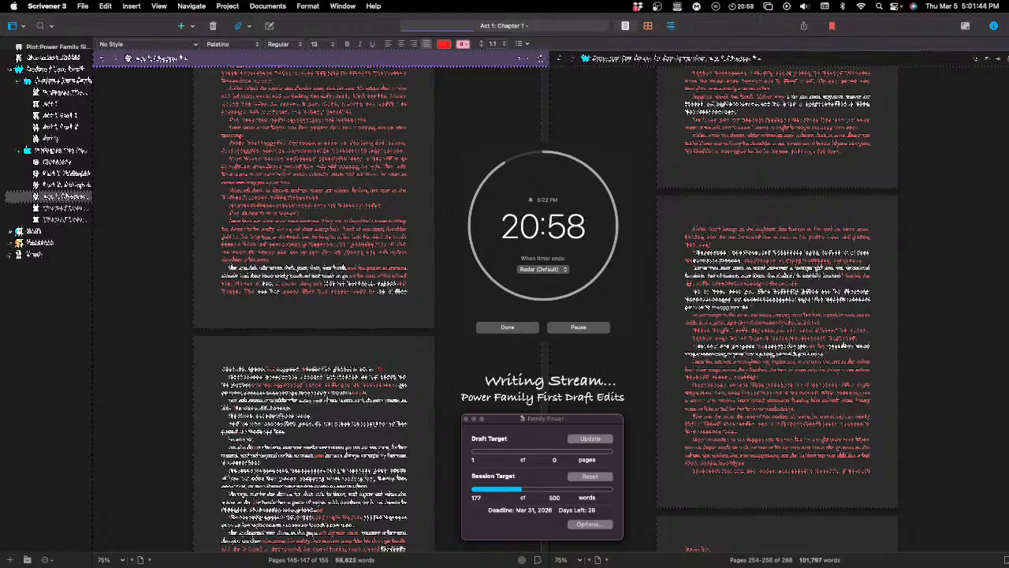
pyautogui.write('to')
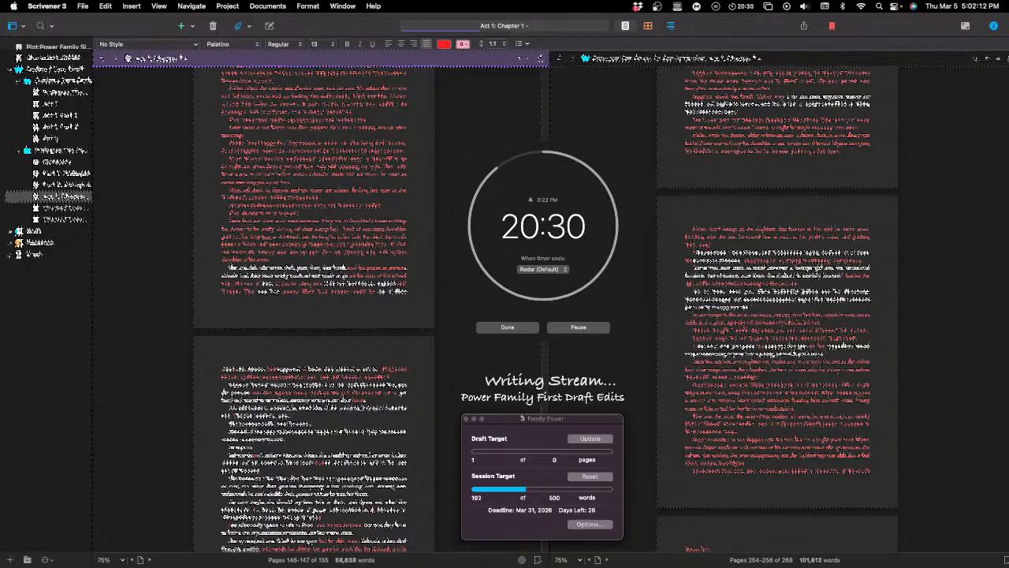
pyautogui.write('a')
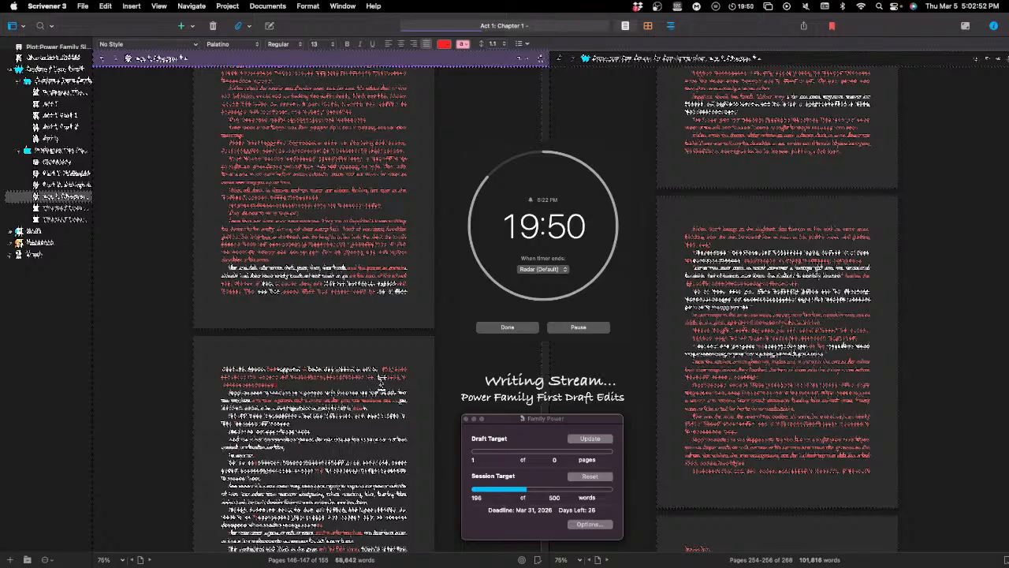
# Step: Replace a word in the first line of the following page's second paragraph with "the" and trim the red wording there
pyautogui.scroll(-2, 379, 382)
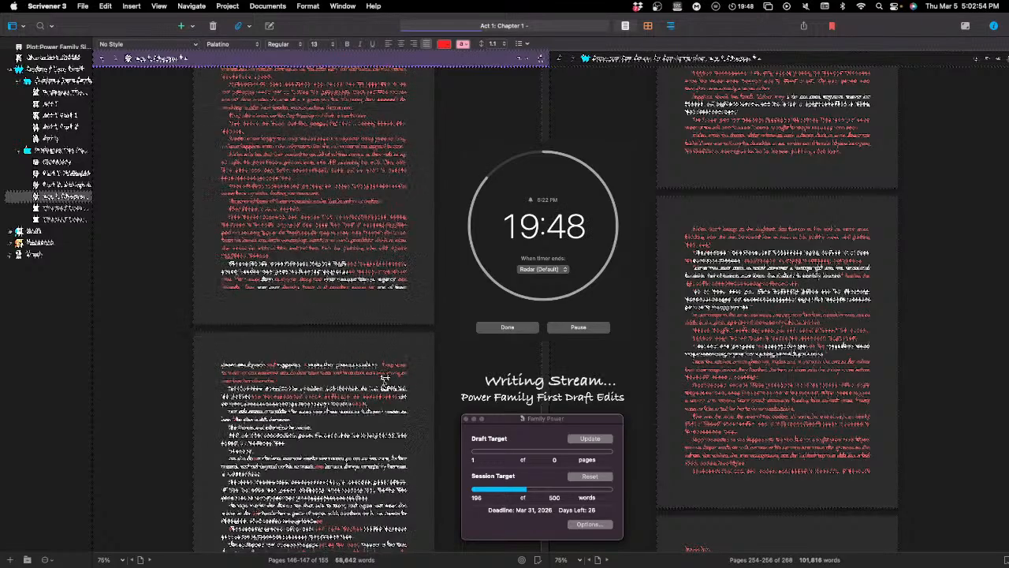
pyautogui.scroll(-3, 382, 377)
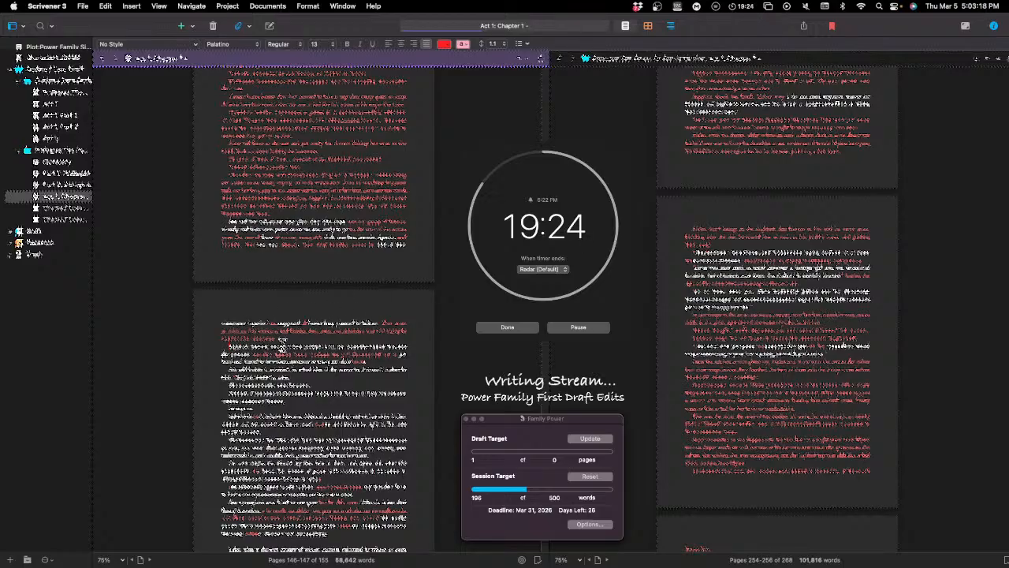
pyautogui.scroll(-3, 309, 345)
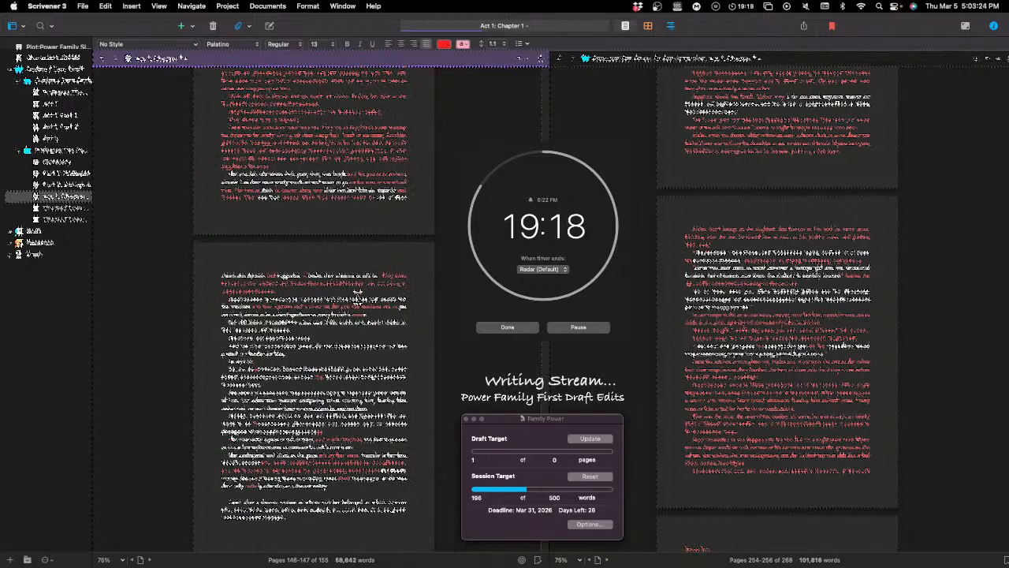
pyautogui.doubleClick(361, 298)
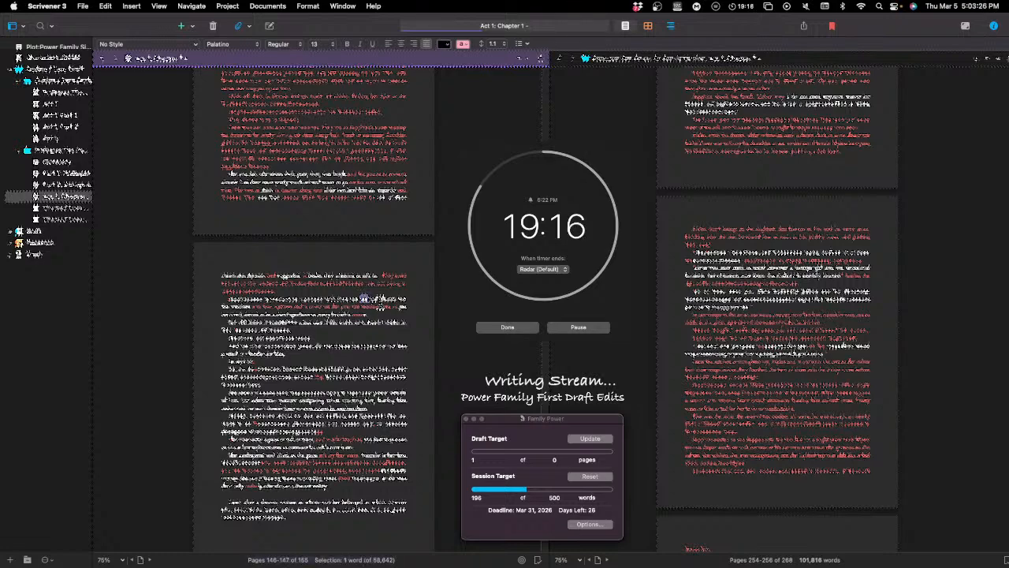
pyautogui.write('the')
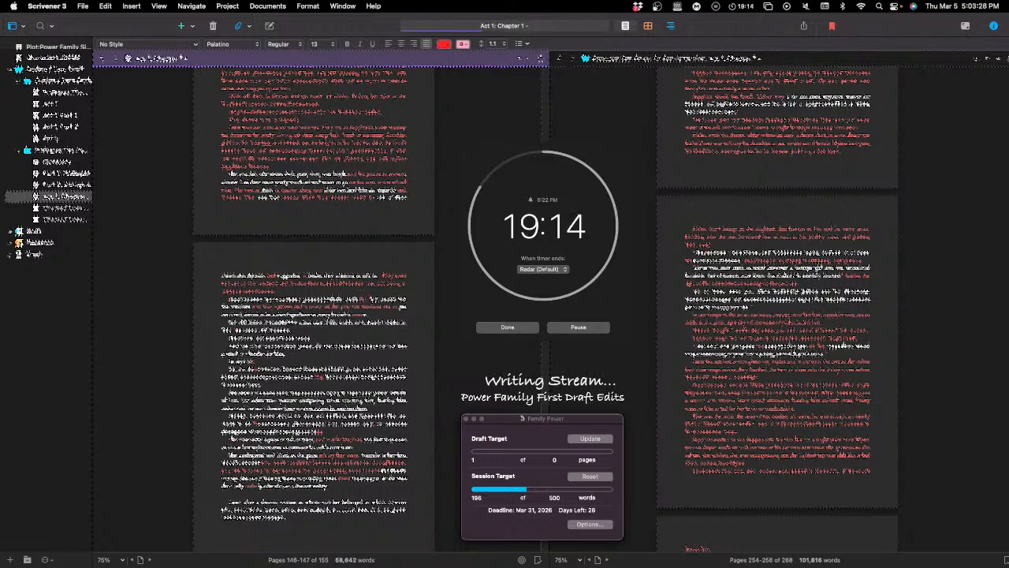
pyautogui.write(' the')
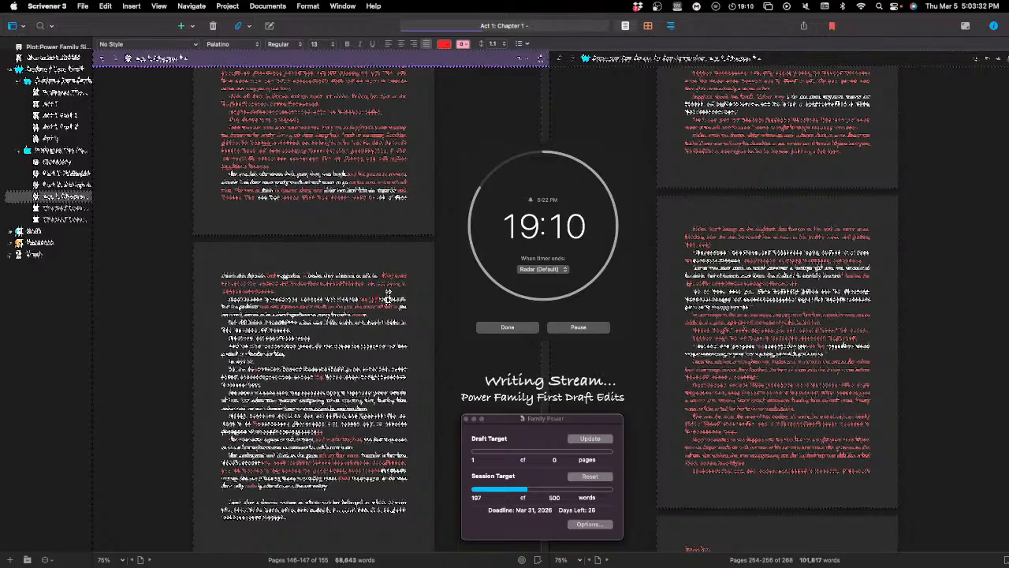
pyautogui.press('BackSpace')
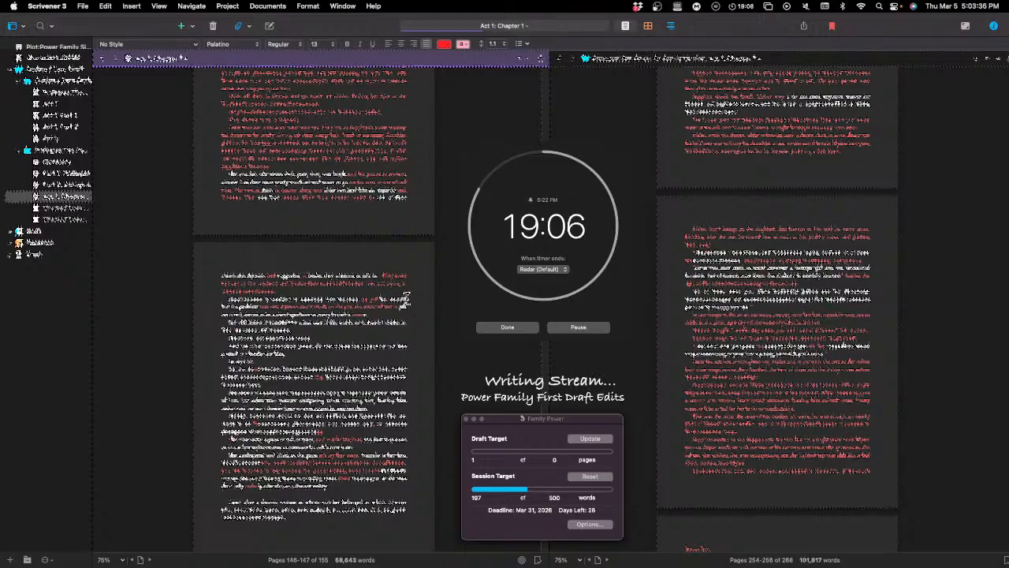
pyautogui.press('BackSpace')
pyautogui.press('BackSpace')
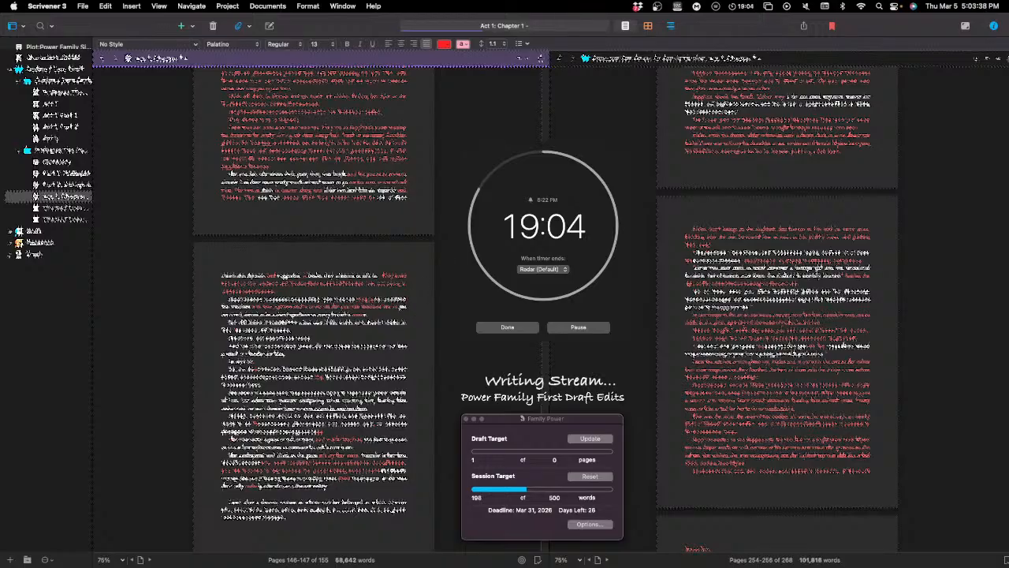
pyautogui.press('BackSpace')
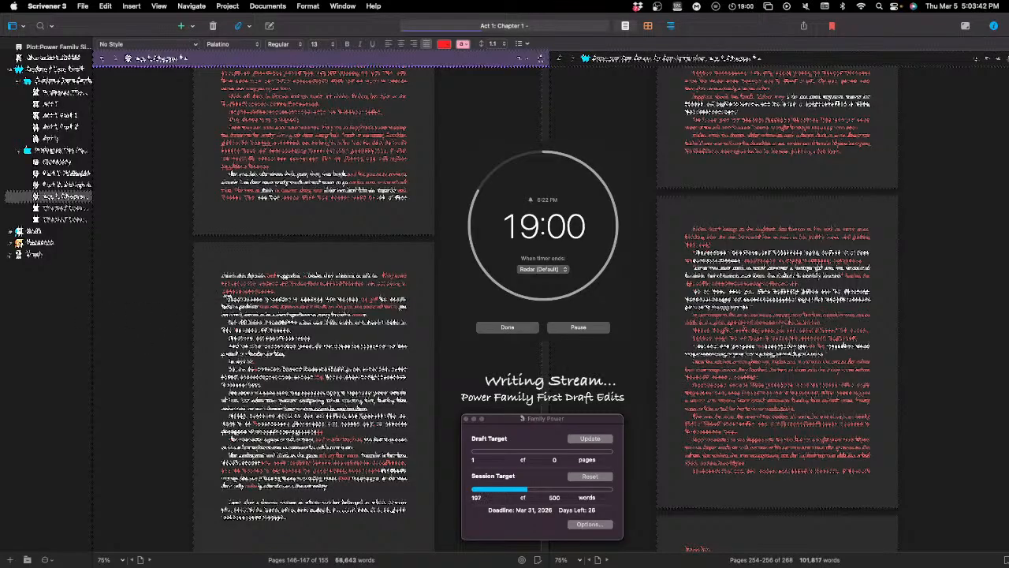
# Step: Replace the opening word of the second line in page 147's second paragraph with the red wording "here is never"
pyautogui.doubleClick(229, 300)
pyautogui.doubleClick(226, 307)
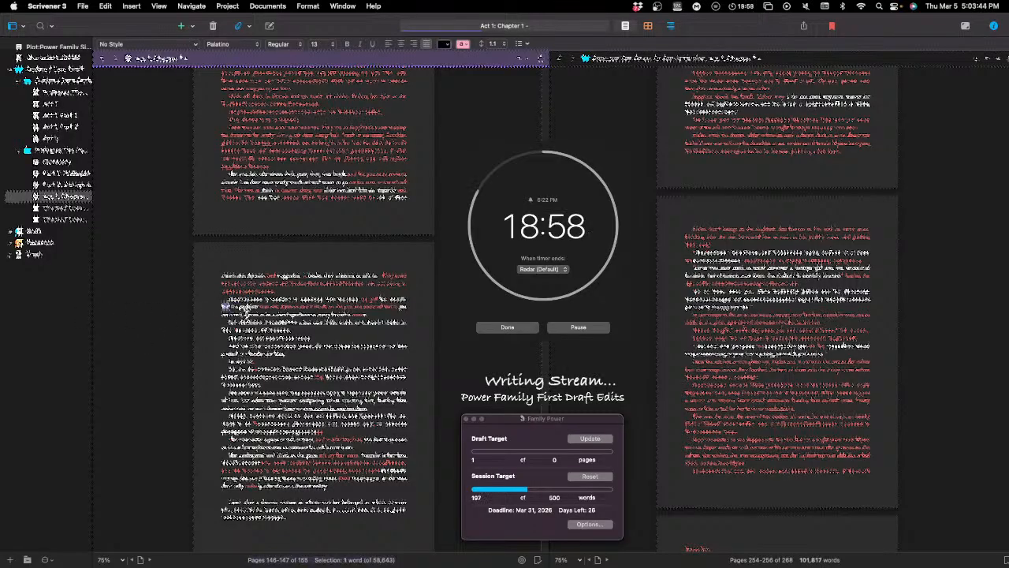
pyautogui.write('ahere is')
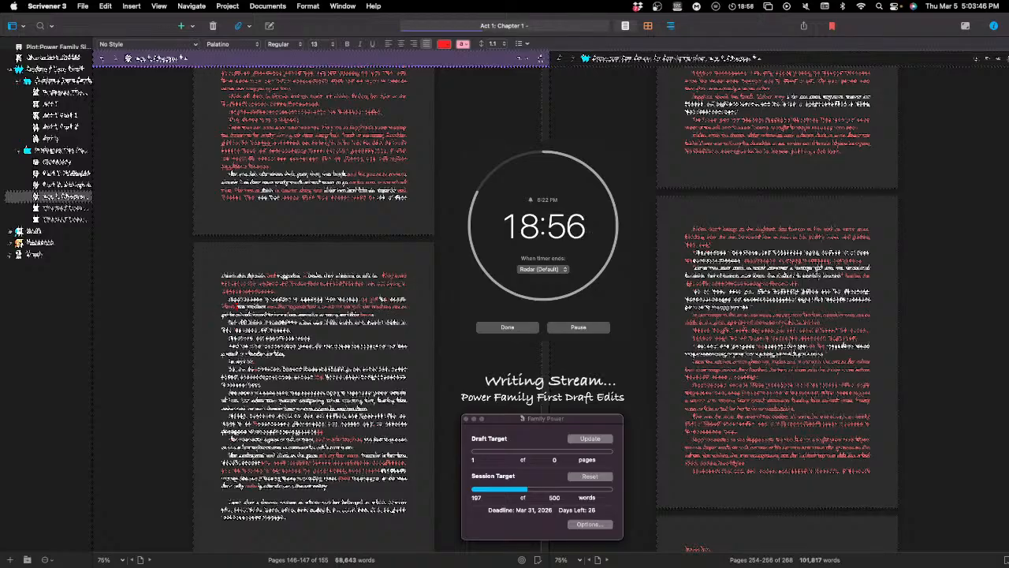
pyautogui.write(' never')
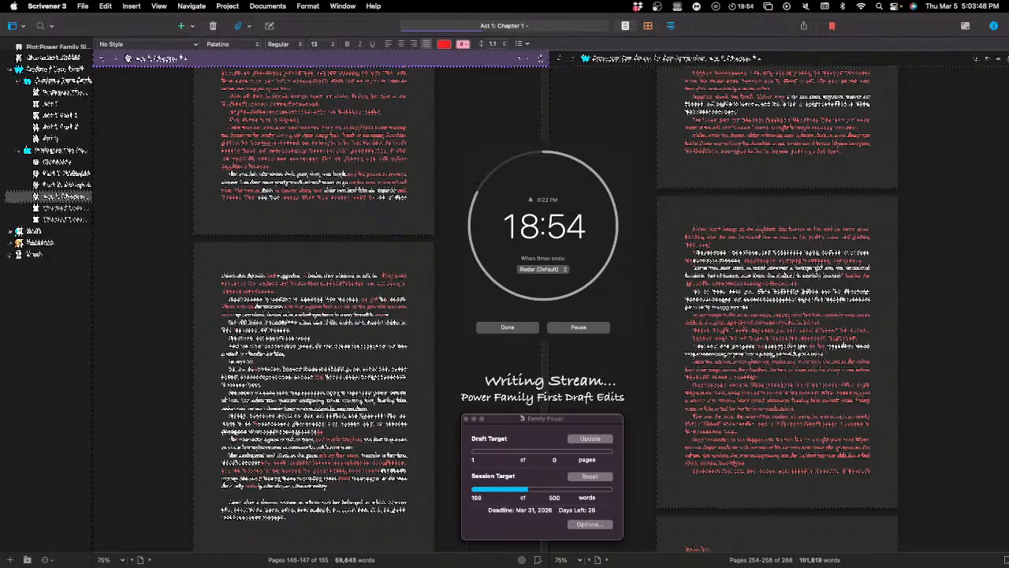
pyautogui.write(' a')
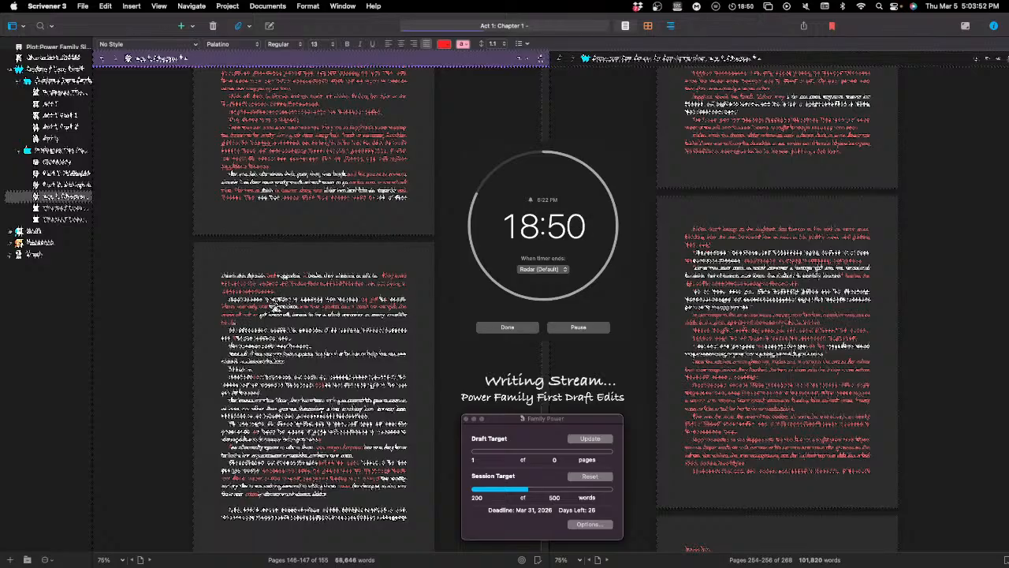
# Step: Trim the new red wording in the second paragraph's second line, deleting an unwanted word from the middle of the line
pyautogui.press('BackSpace')
pyautogui.press('BackSpace')
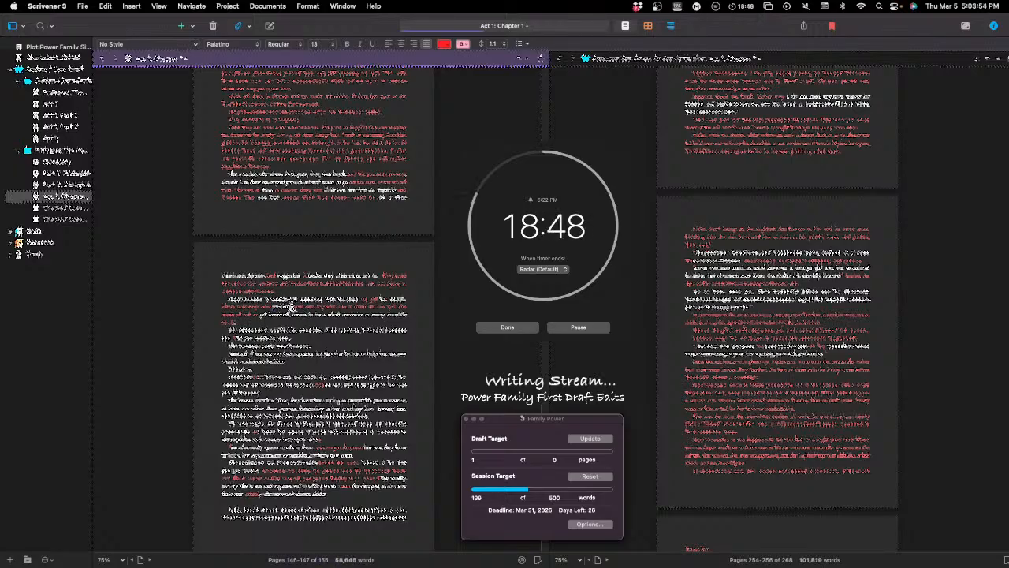
pyautogui.write('e')
pyautogui.doubleClick(311, 306)
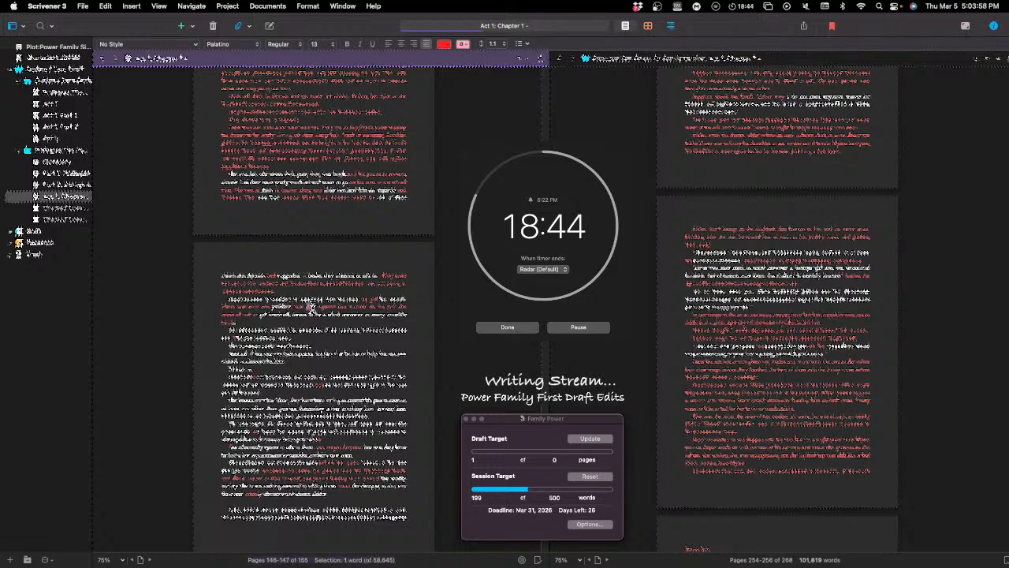
pyautogui.press('BackSpace')
pyautogui.press('BackSpace')
pyautogui.press('BackSpace')
pyautogui.press('BackSpace')
pyautogui.press('BackSpace')
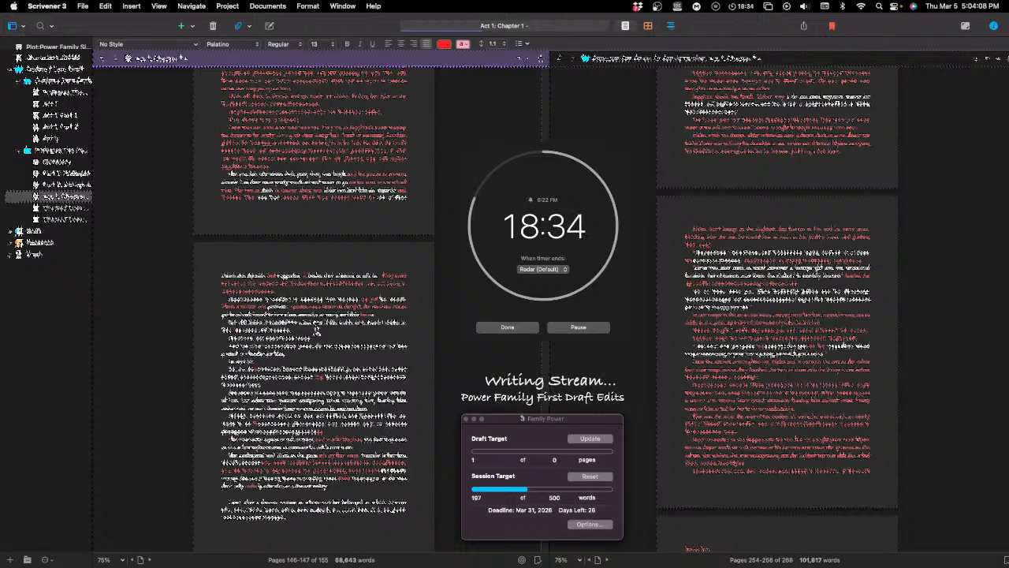
# Step: Extend the second paragraph in red with wording that includes "because", "and" and "need to"
pyautogui.write(',because ')
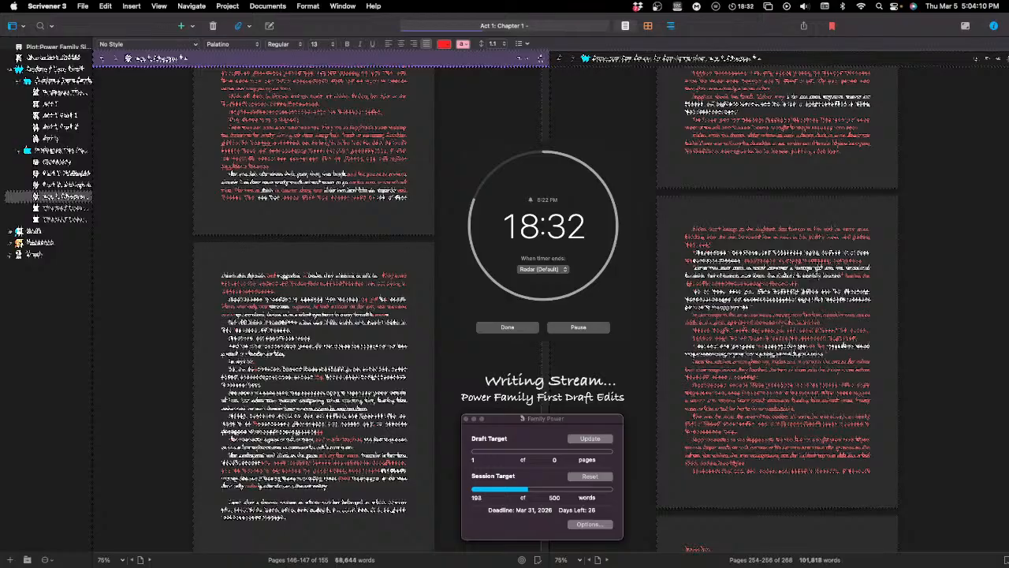
pyautogui.write('n')
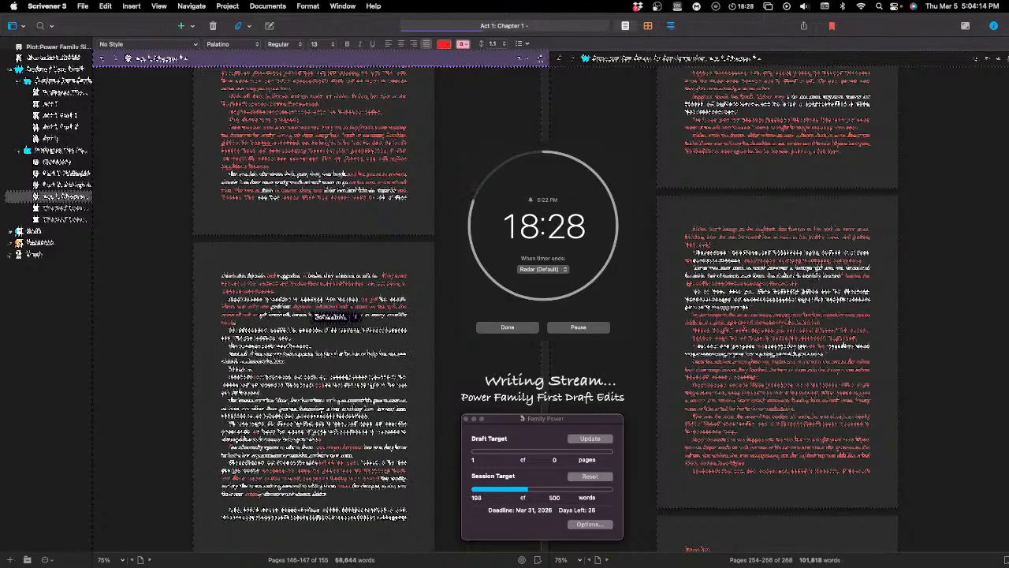
pyautogui.write(' and ')
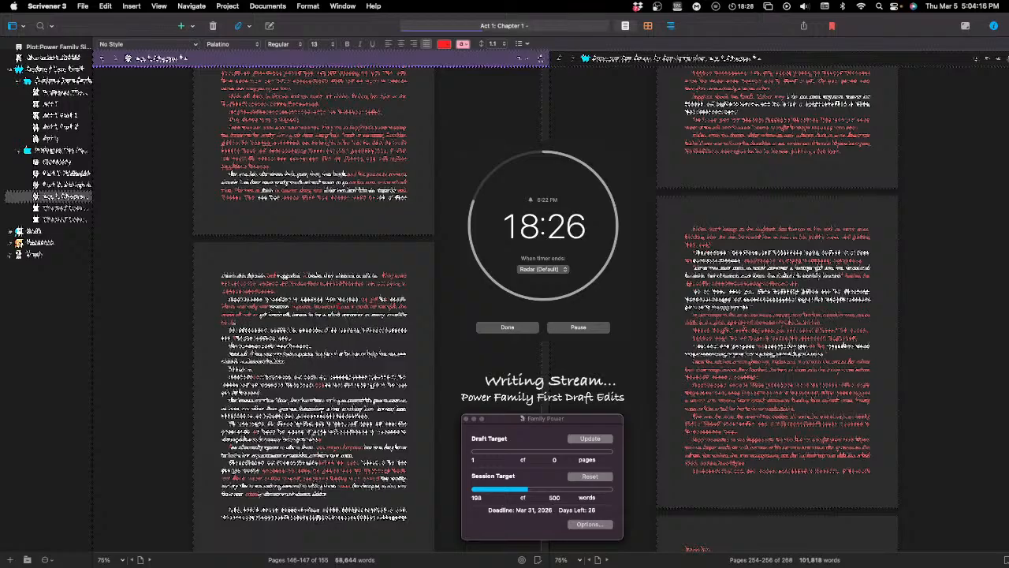
pyautogui.write('need to ')
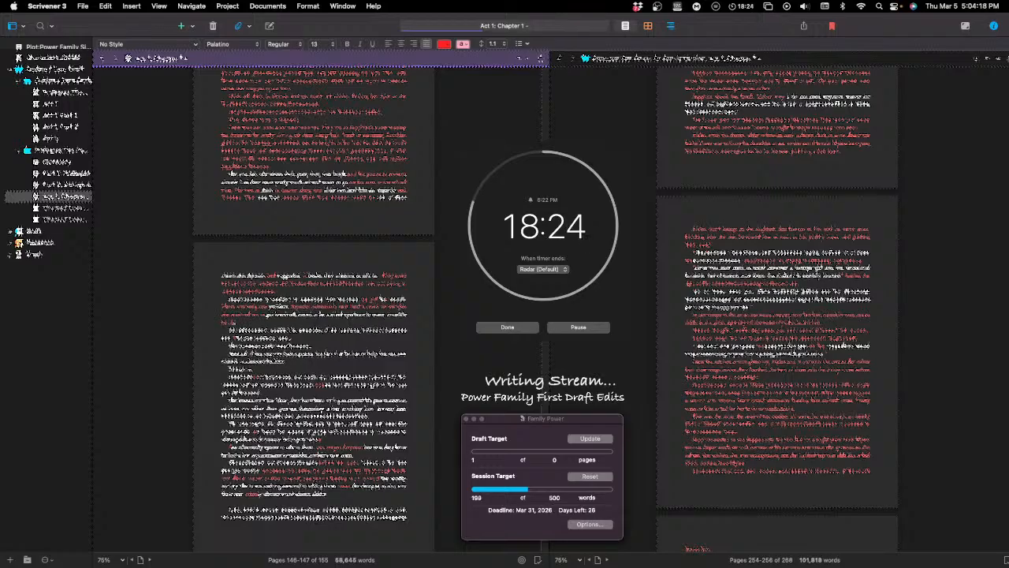
pyautogui.write('l')
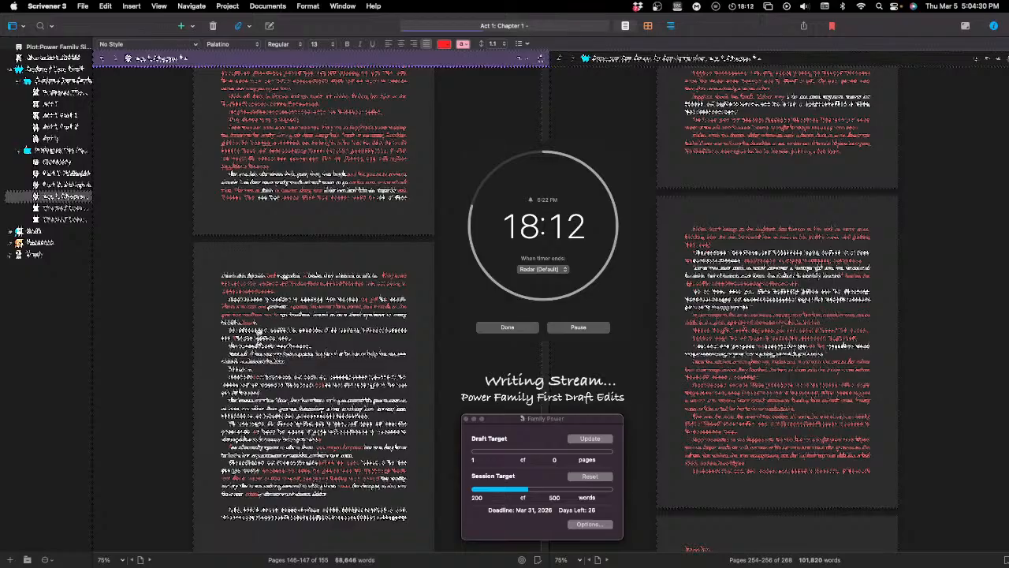
# Step: Split the end of the second paragraph into its own paragraph and replace its opening word with "The"
pyautogui.press('Return')
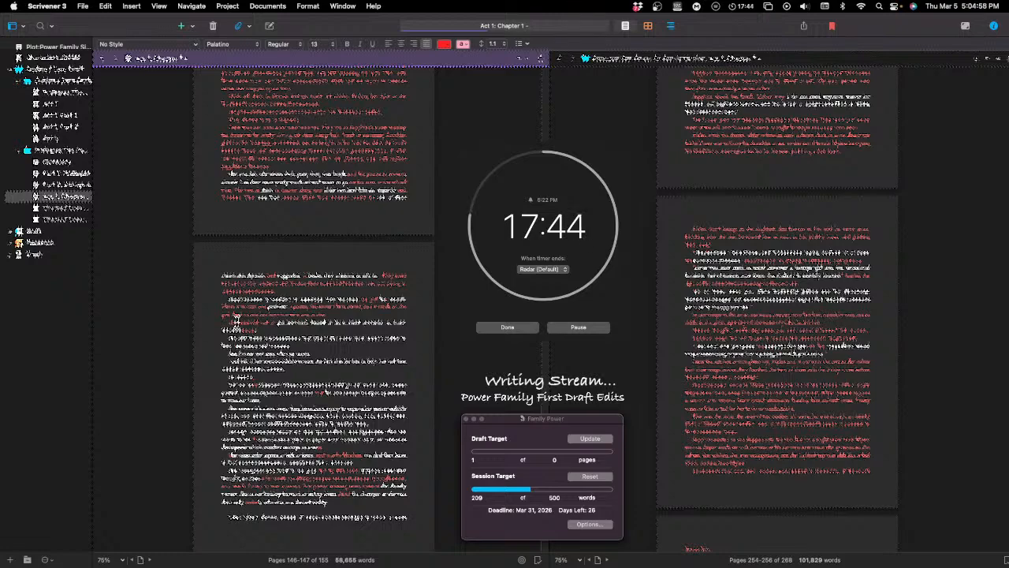
pyautogui.press('BackSpace')
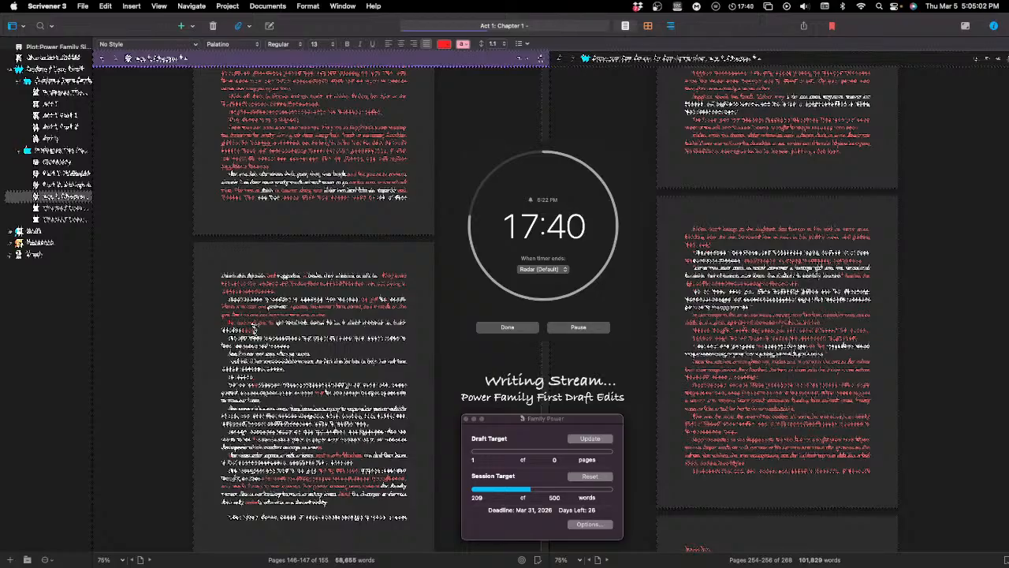
pyautogui.doubleClick(231, 322)
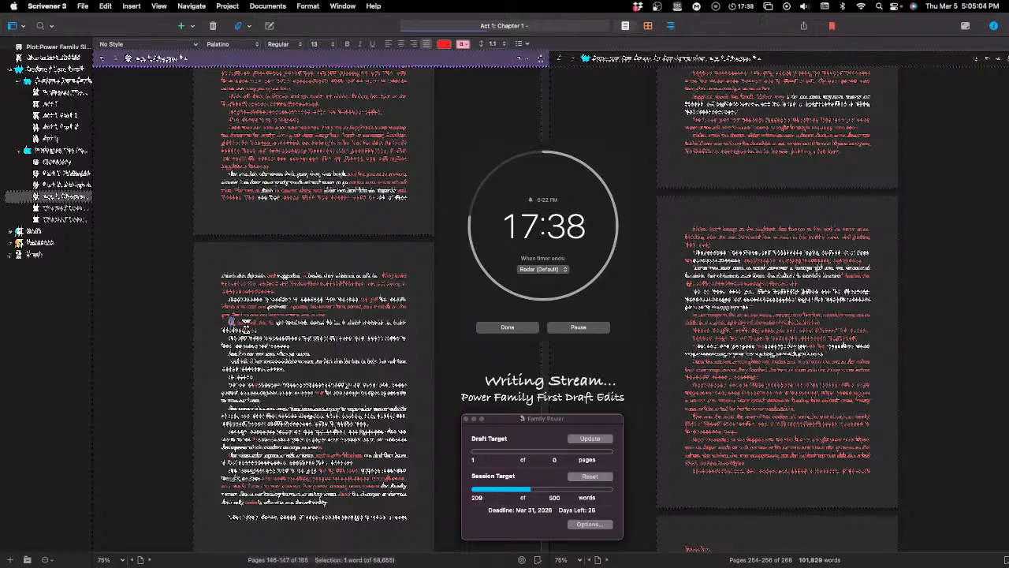
pyautogui.write('Thethe')
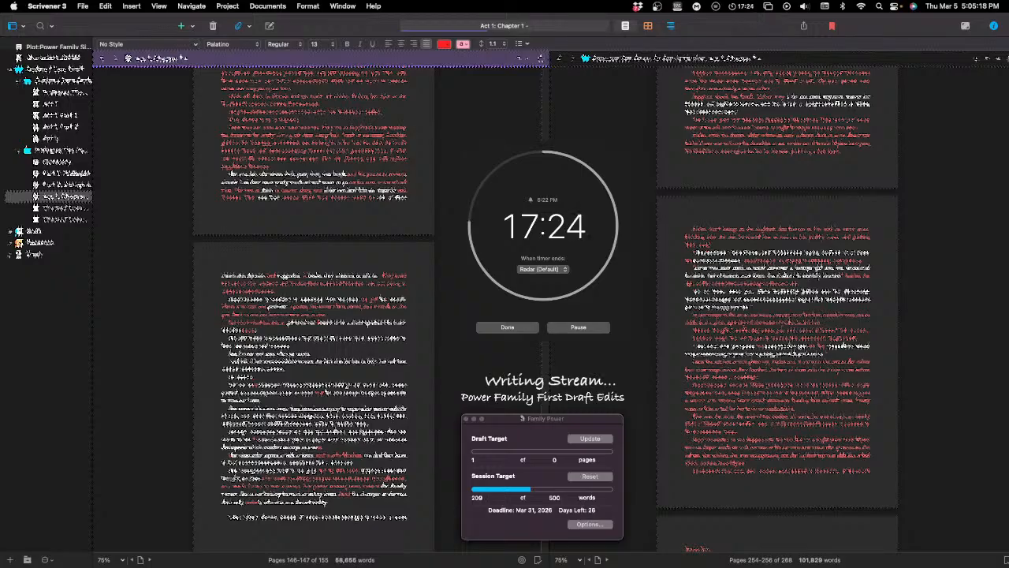
pyautogui.write('th')
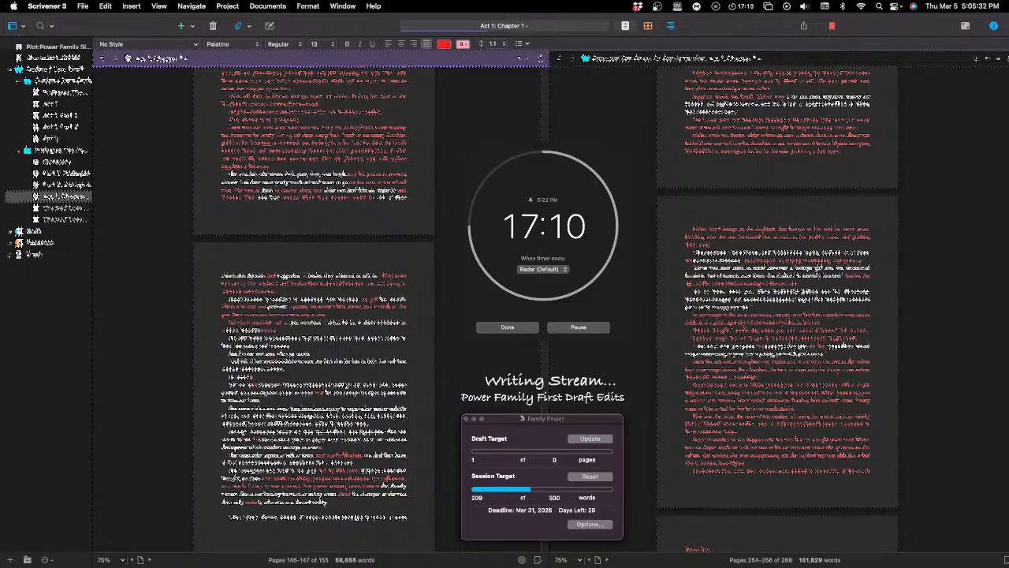
pyautogui.press('BackSpace')
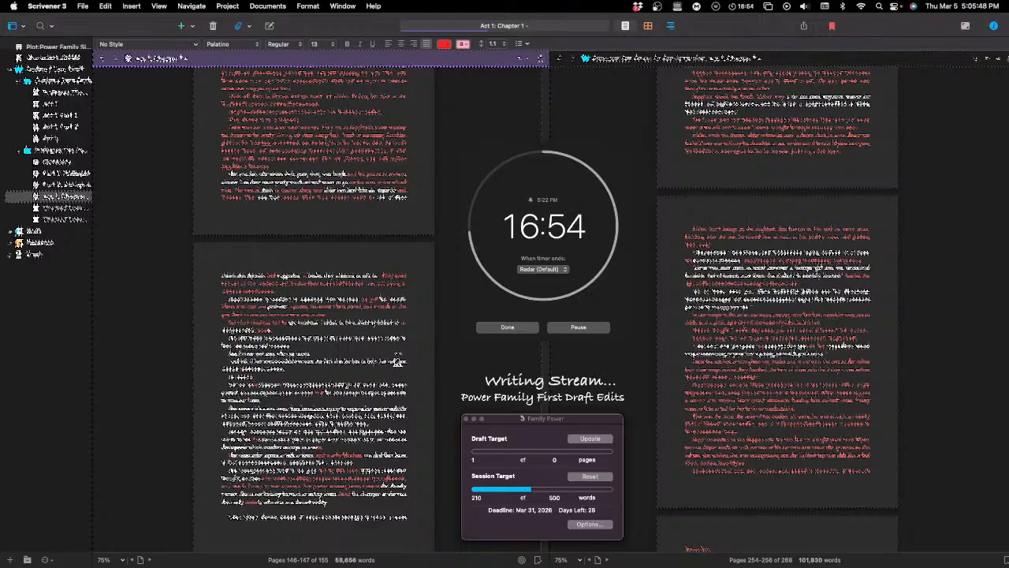
# Step: Add "to" and "terrace to" in red near the end of the fourth paragraph's first line, removing the trial word "outside"
pyautogui.write('to ')
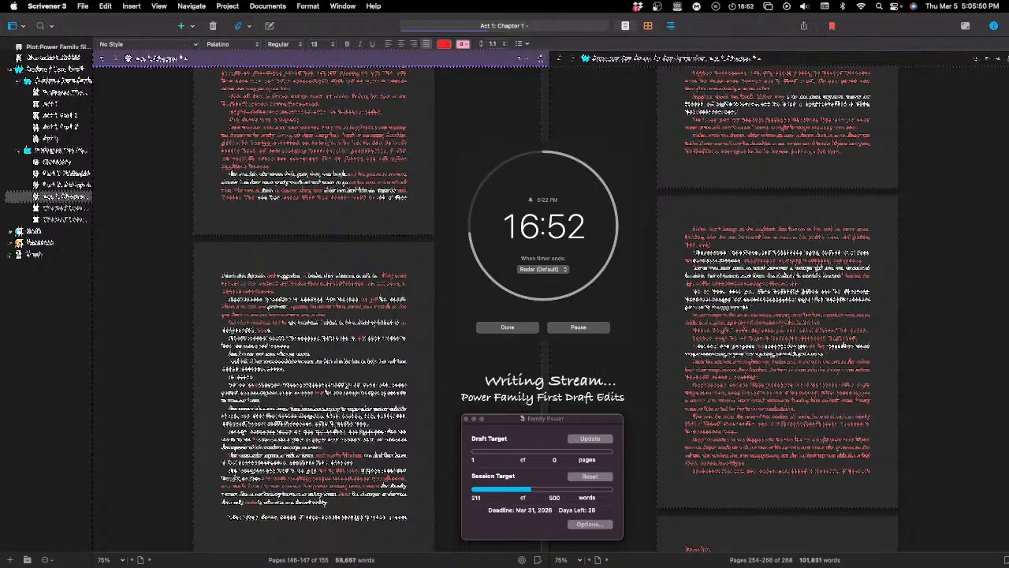
pyautogui.write('o')
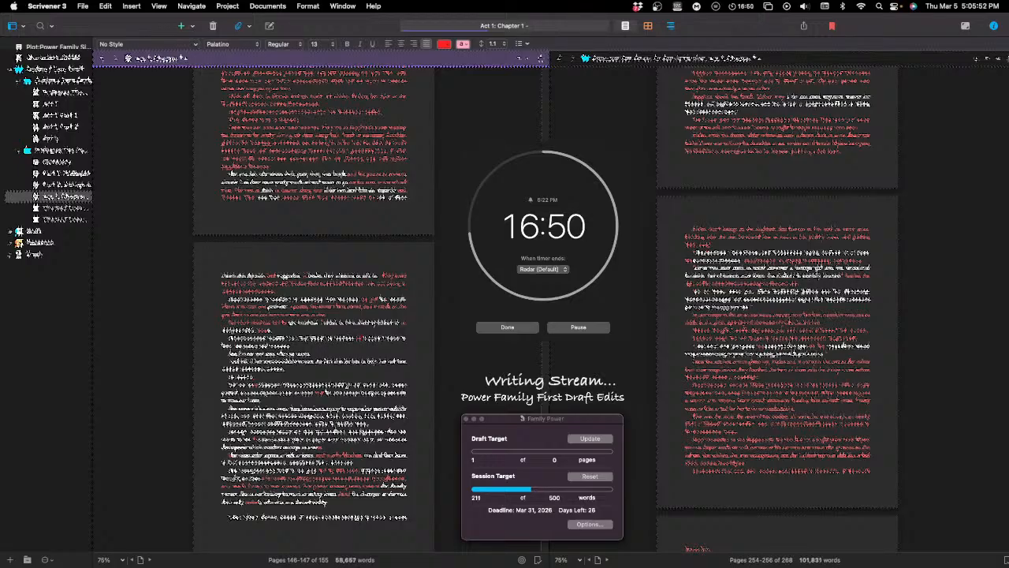
pyautogui.write('utside')
pyautogui.press('BackSpace')
pyautogui.press('BackSpace')
pyautogui.press('BackSpace')
pyautogui.press('BackSpace')
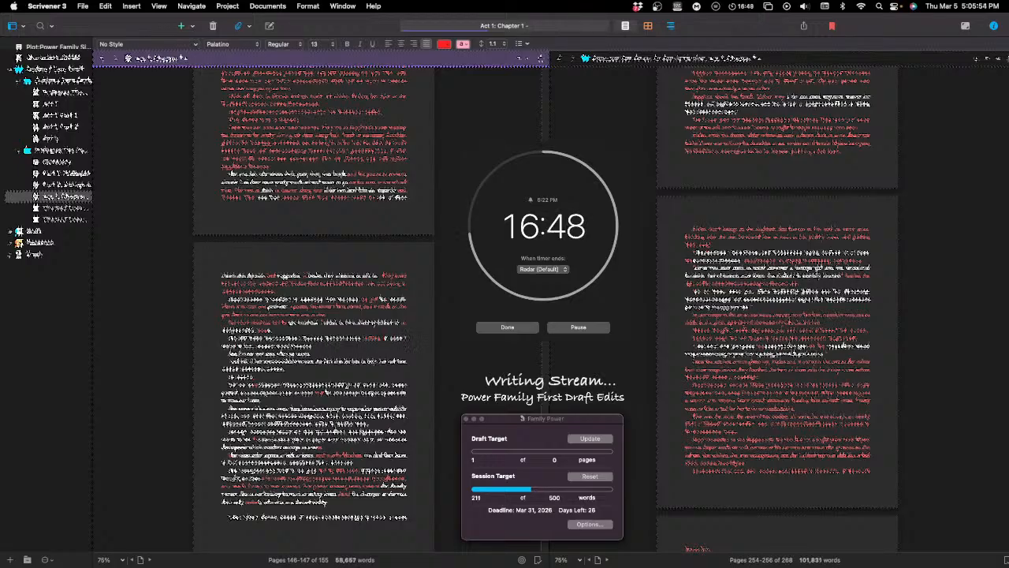
pyautogui.press('BackSpace')
pyautogui.press('BackSpace')
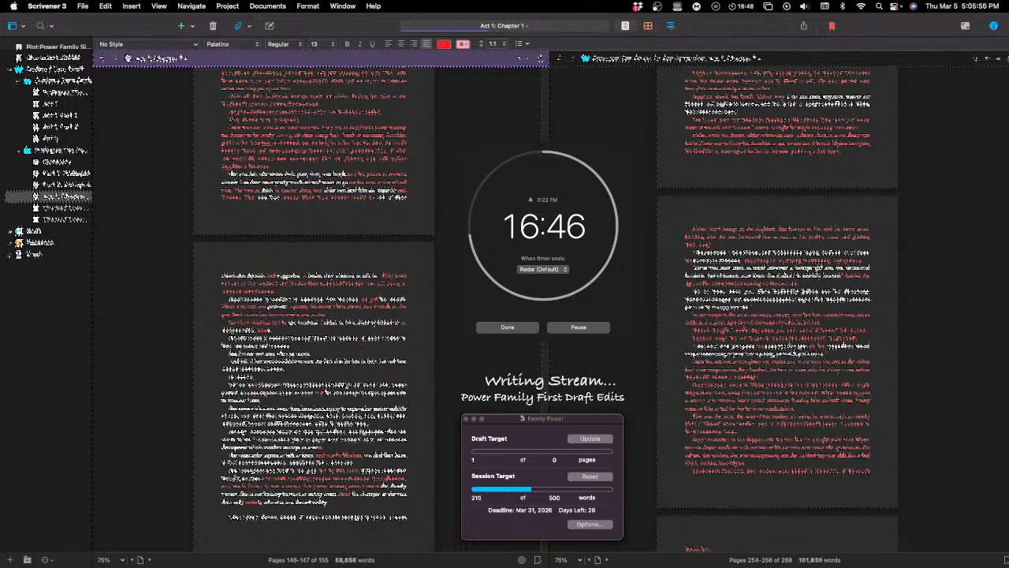
pyautogui.write('terrace')
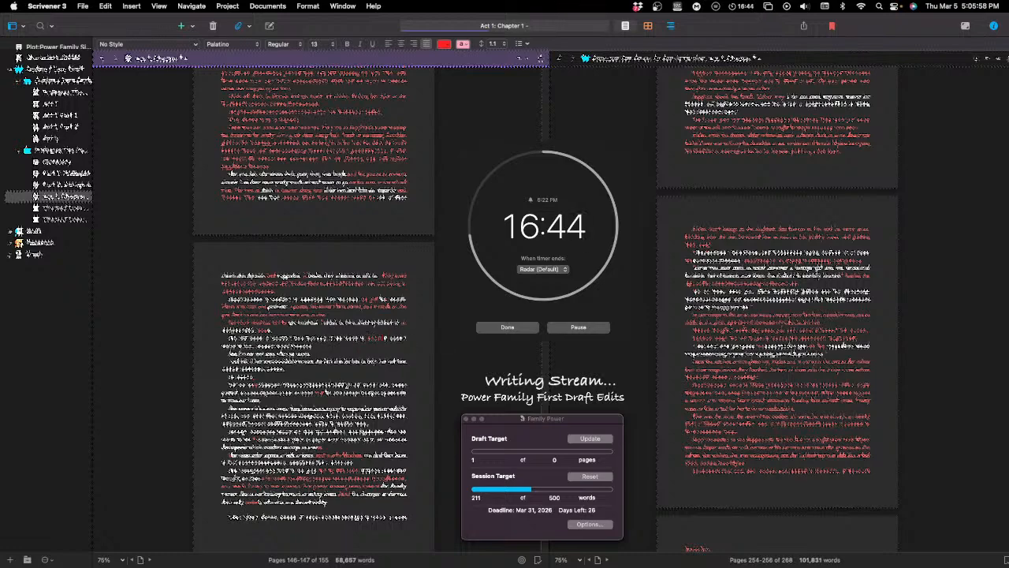
pyautogui.write(' to')
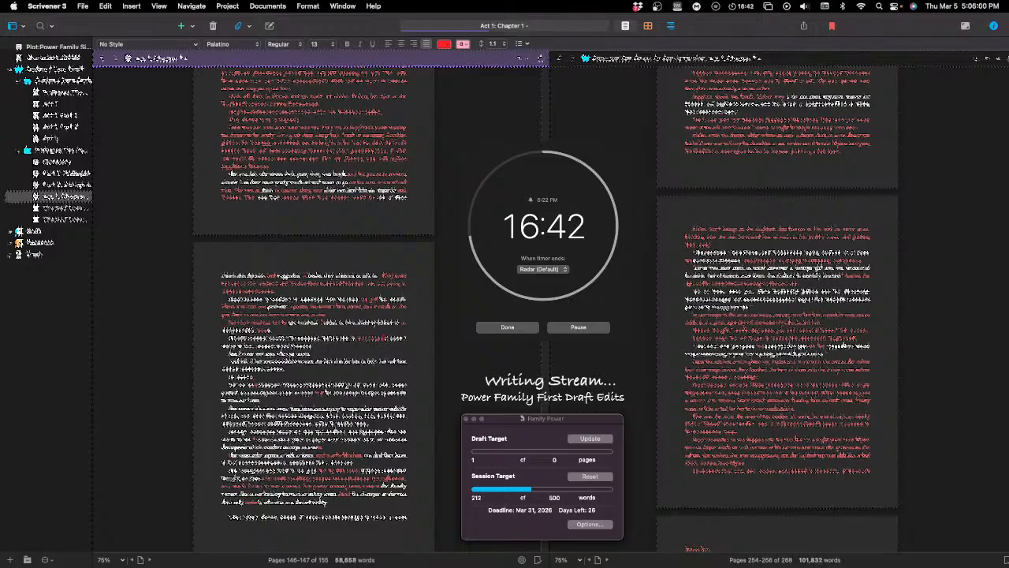
pyautogui.write(' watch')
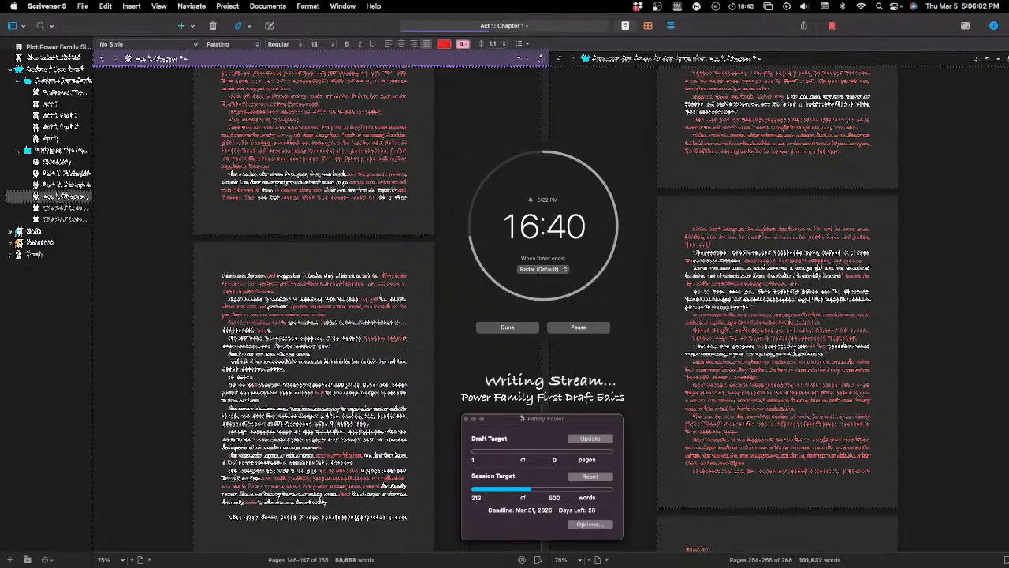
pyautogui.write(' as he')
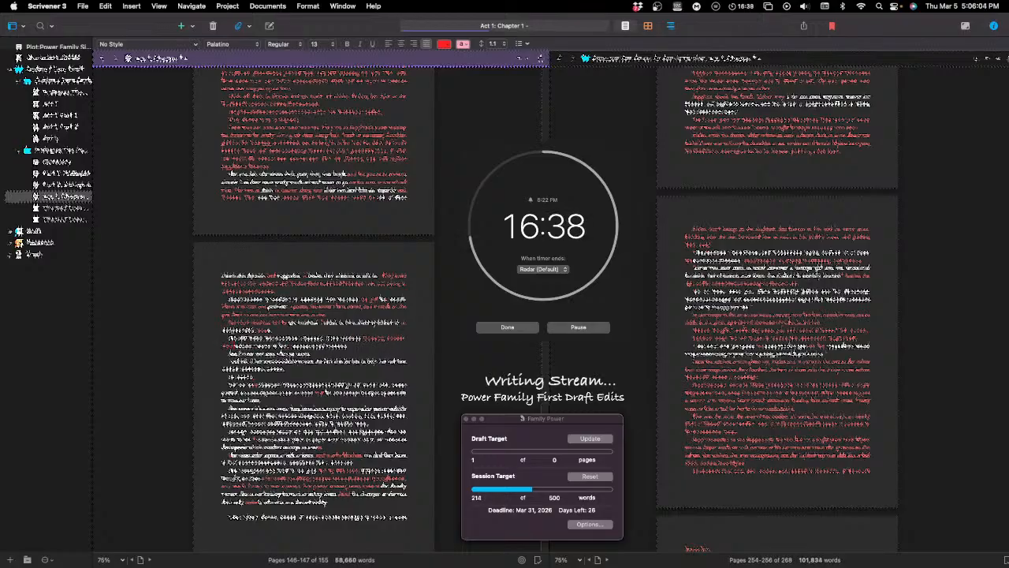
pyautogui.write(' got a')
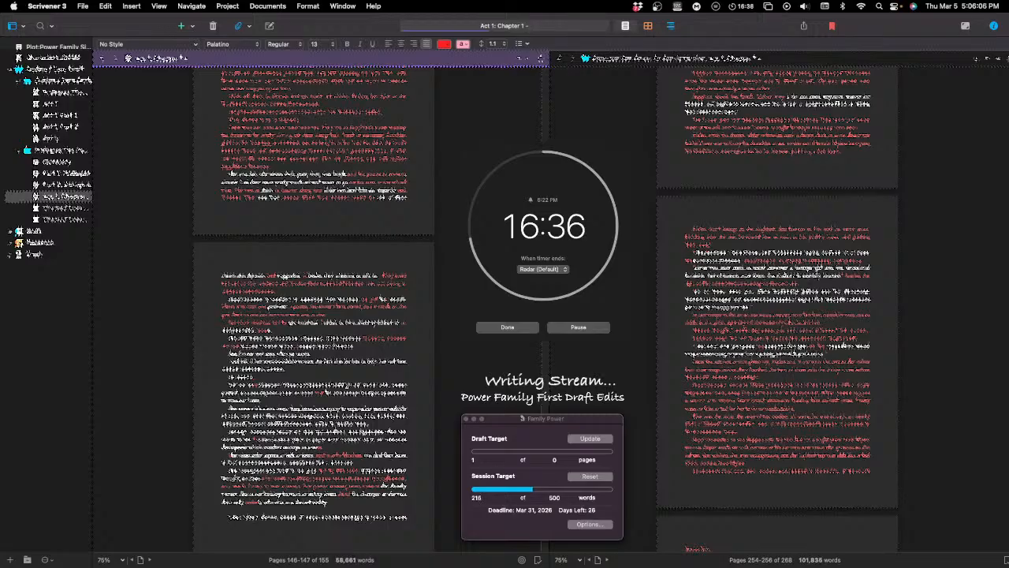
pyautogui.write(' closer')
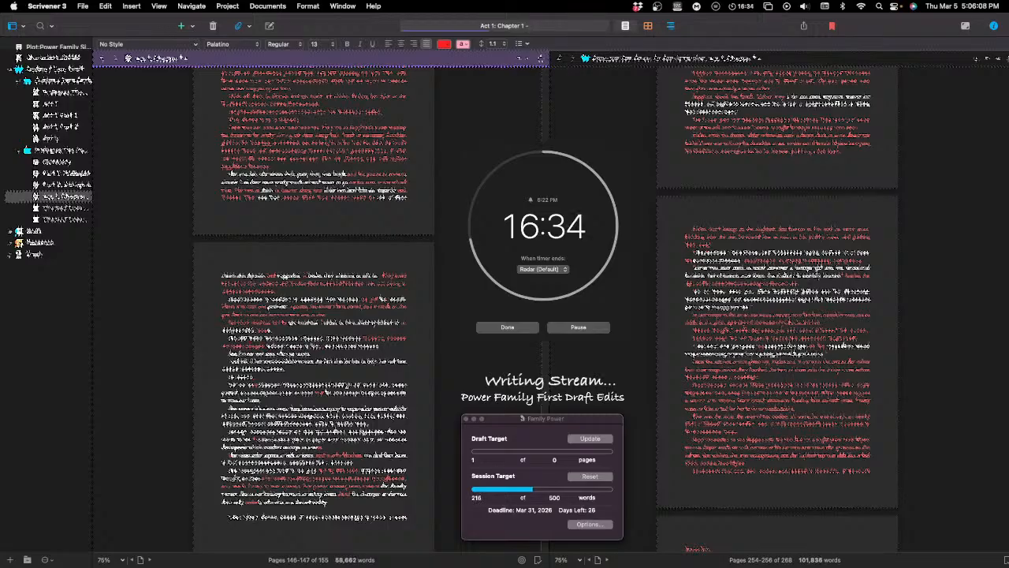
# Step: Continue the fourth paragraph's red wording with "watch as he got a closer" and clean up stray characters around it
pyautogui.press('BackSpace')
pyautogui.press('BackSpace')
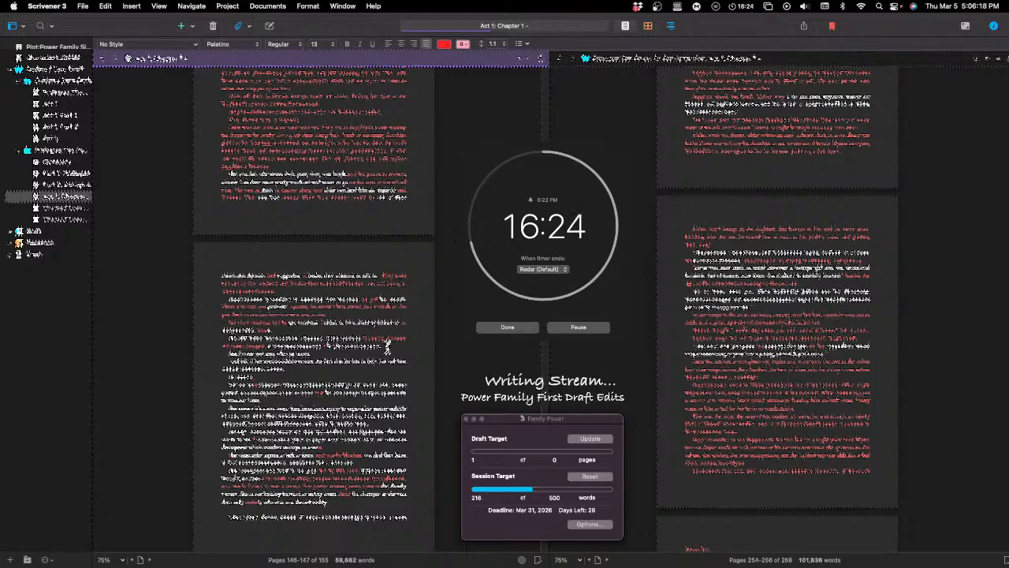
pyautogui.press('BackSpace')
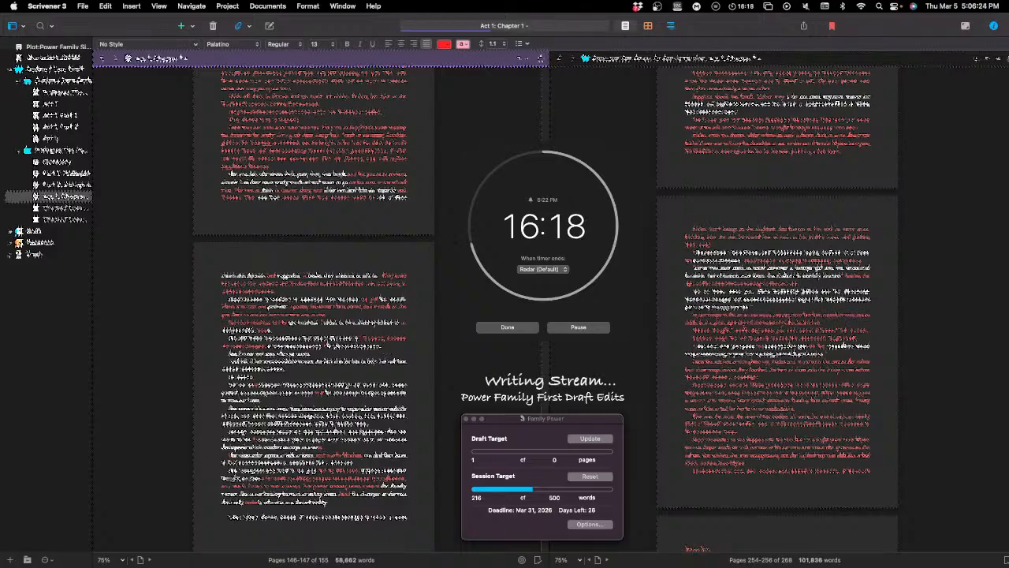
# Step: Continue the fourth paragraph's red wording with "of the" and "that he was going to be"
pyautogui.write('of the th')
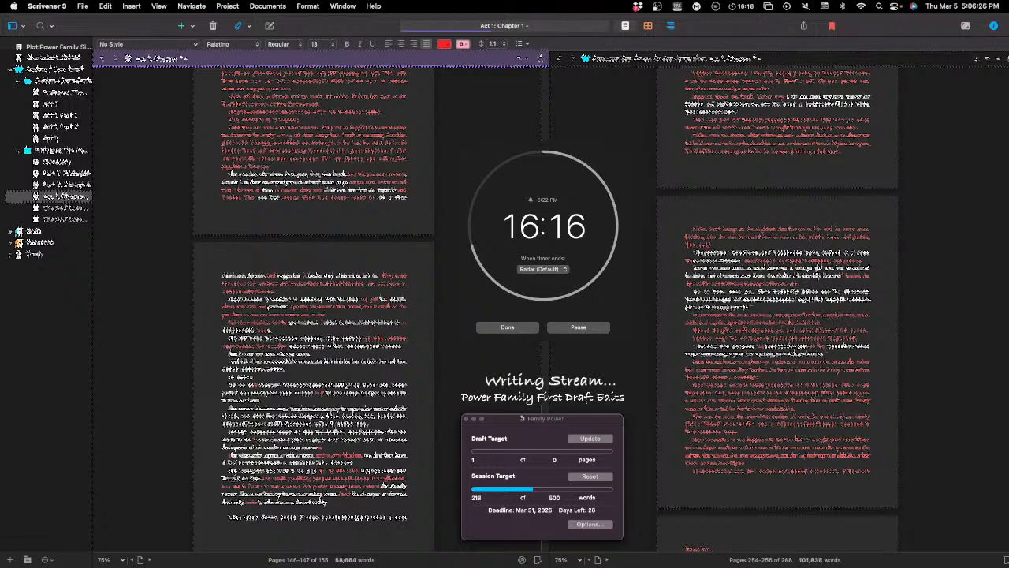
pyautogui.write('at he was ')
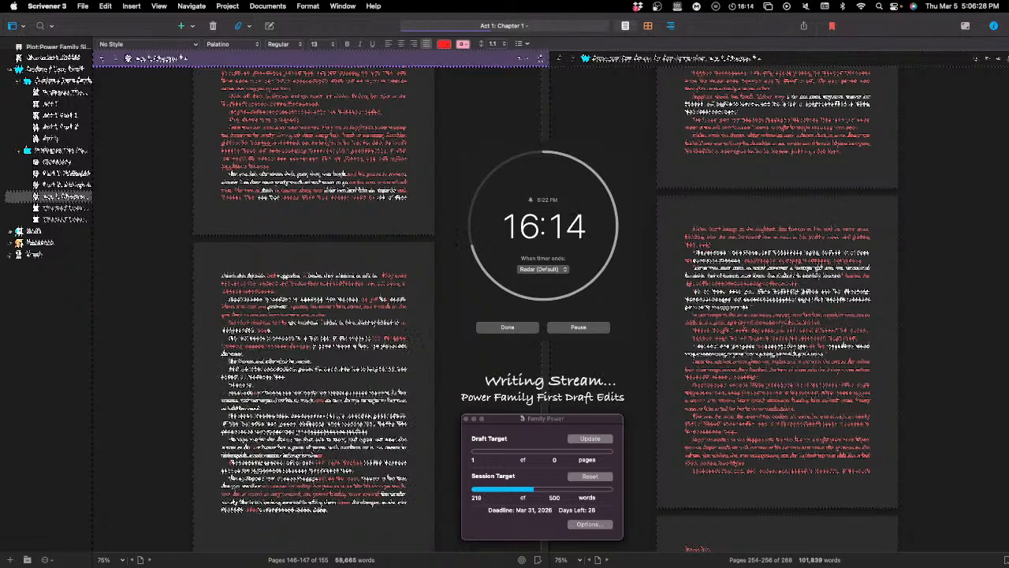
pyautogui.write('going to ')
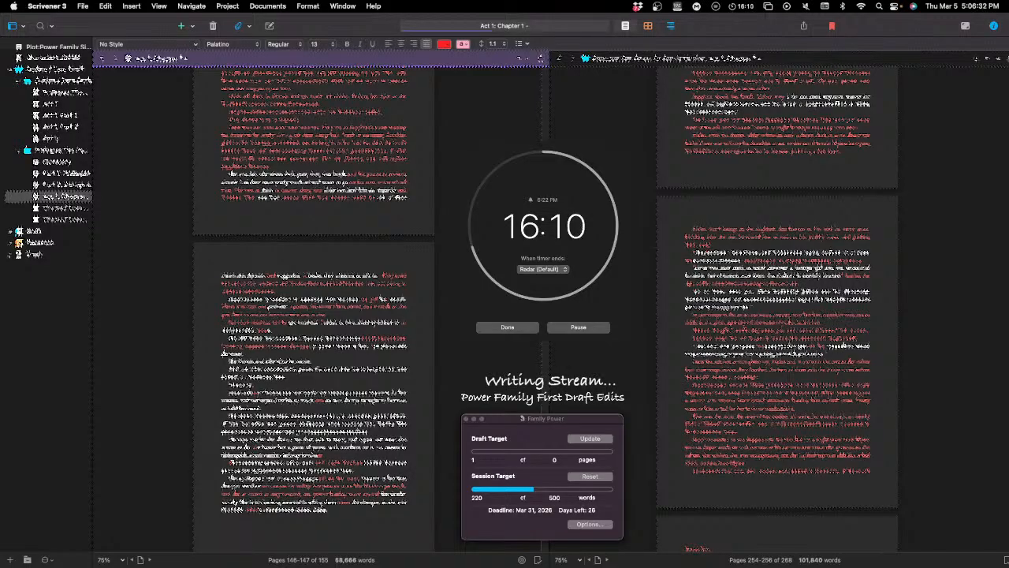
pyautogui.write('be')
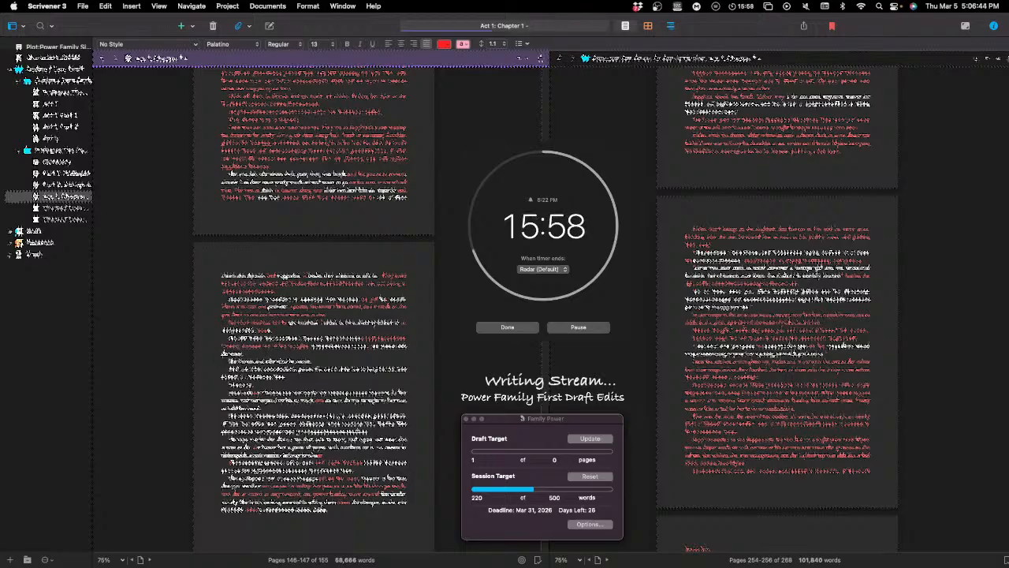
# Step: Apply the suggested spelling in the fourth paragraph's second line and remove stray characters at the start of that line
pyautogui.click(239, 348)
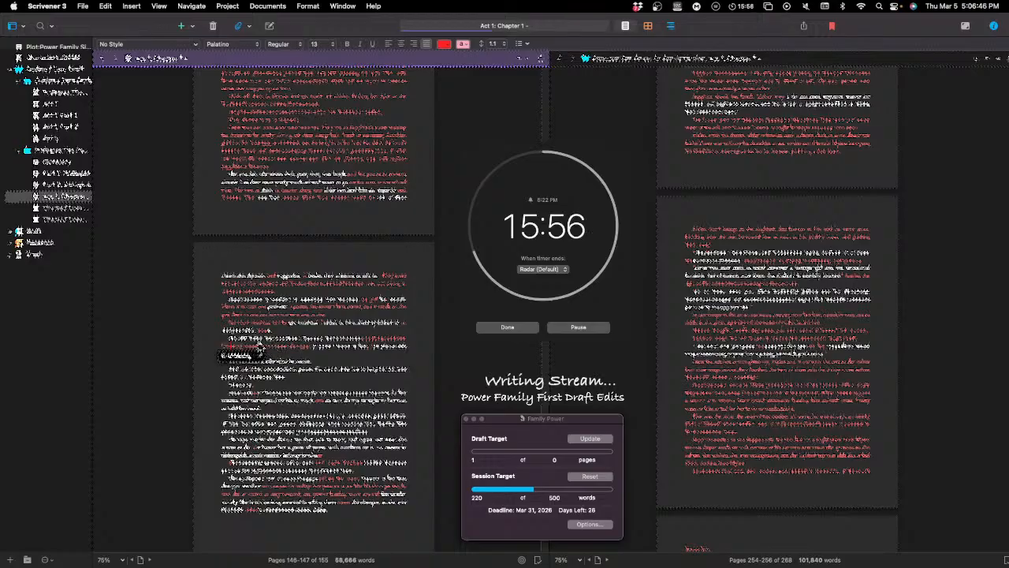
pyautogui.click(240, 356)
pyautogui.click(220, 345)
pyautogui.press('BackSpace')
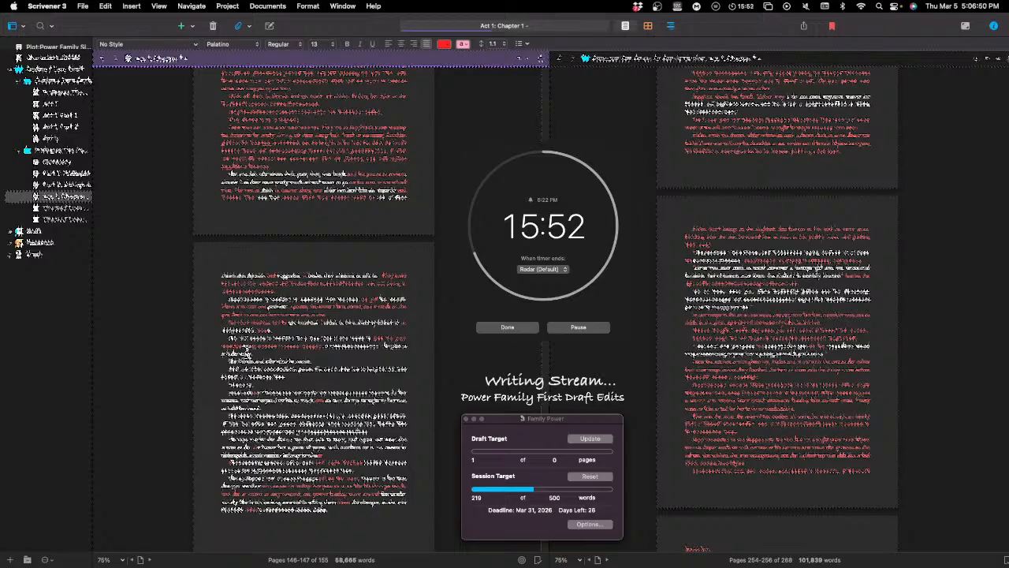
pyautogui.press('BackSpace')
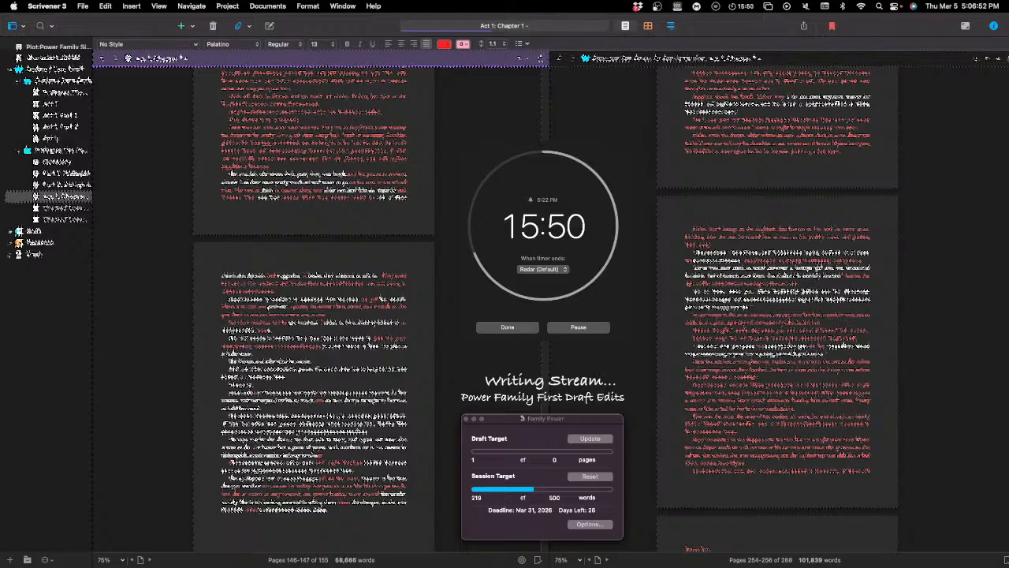
pyautogui.press('BackSpace')
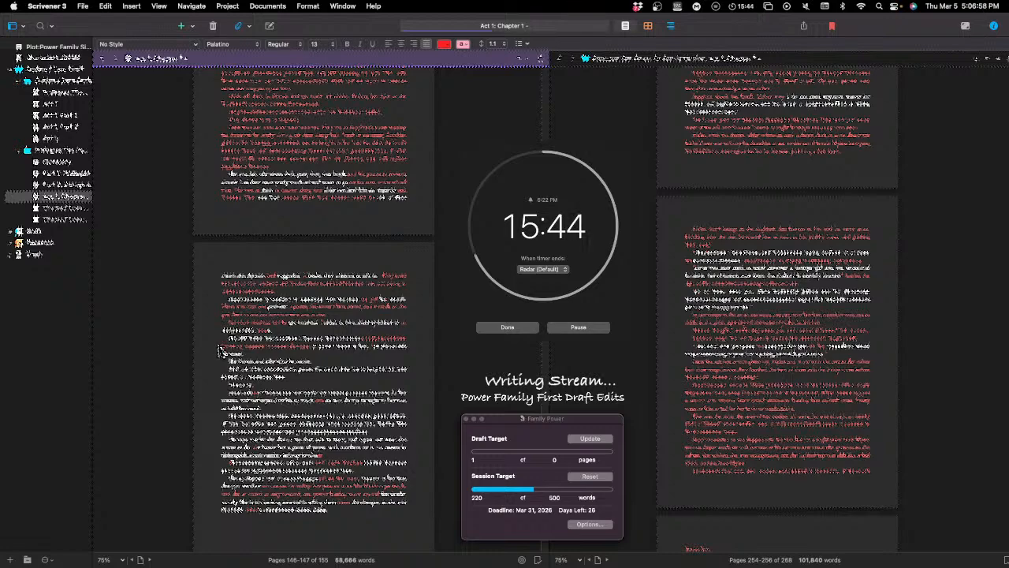
pyautogui.press('BackSpace')
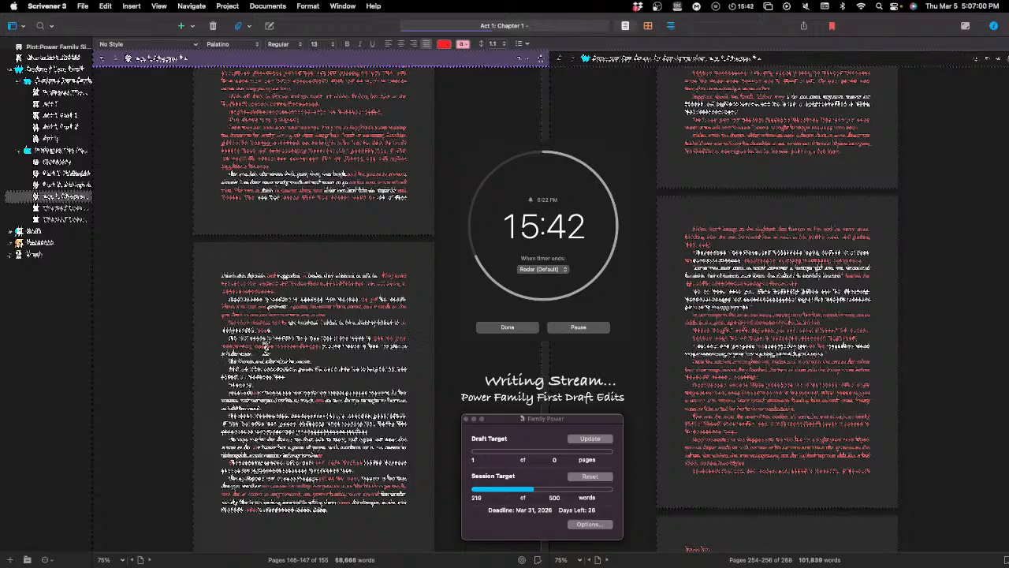
# Step: Tidy the red words in the middle of the fourth paragraph's second line by removing surplus characters
pyautogui.doubleClick(275, 349)
pyautogui.press('super+c')
pyautogui.press('super+shift+z')
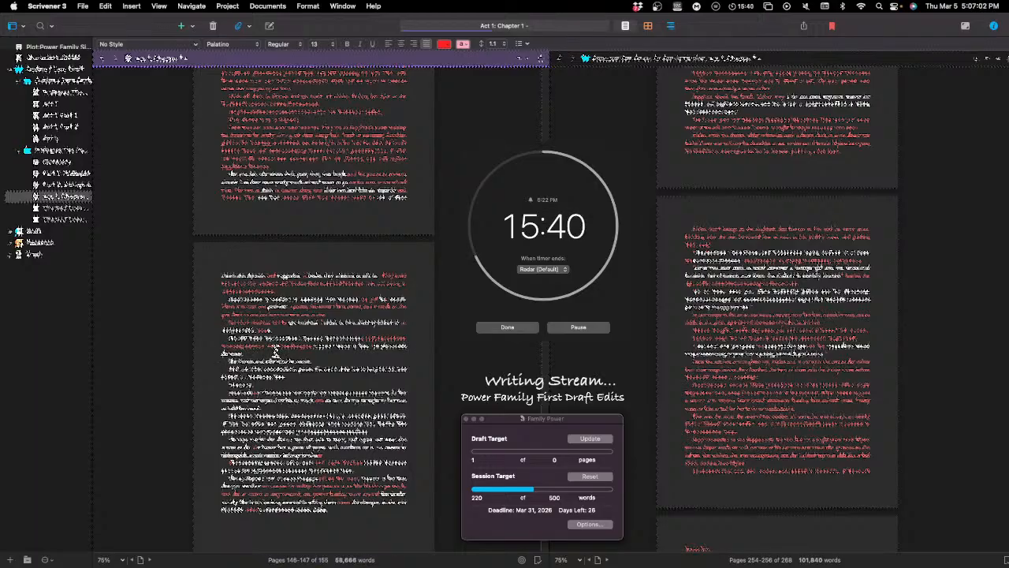
pyautogui.click(248, 346)
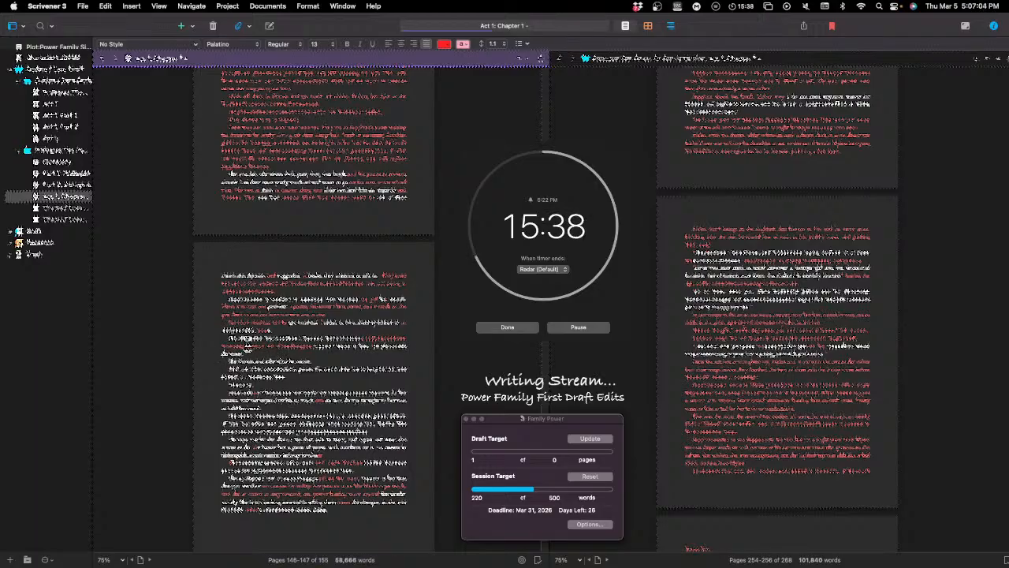
pyautogui.press('BackSpace')
pyautogui.click(269, 350)
pyautogui.press('BackSpace')
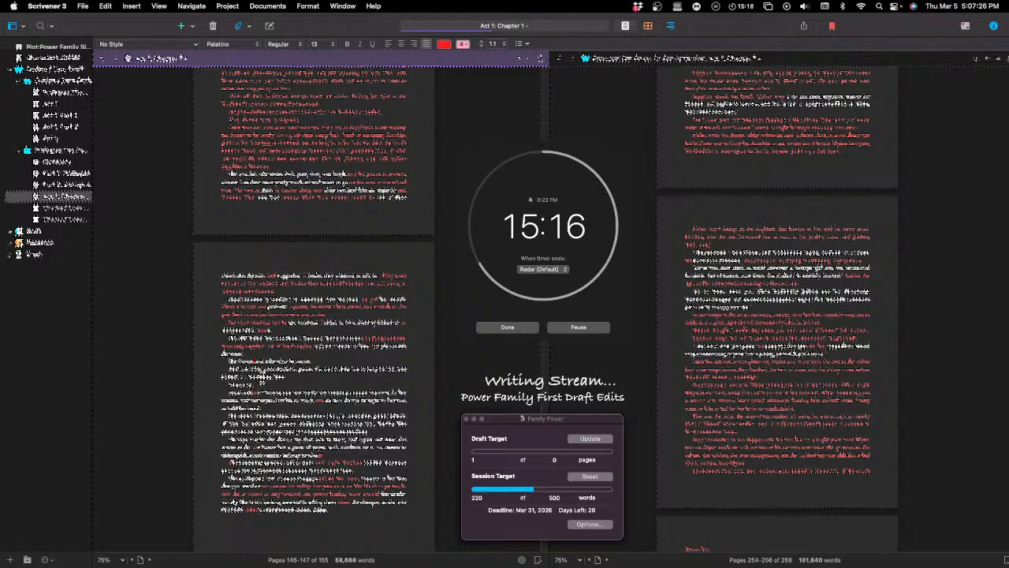
# Step: Insert "and looking at them in a small" in red after the opening words of the fifth paragraph
pyautogui.write('and looking')
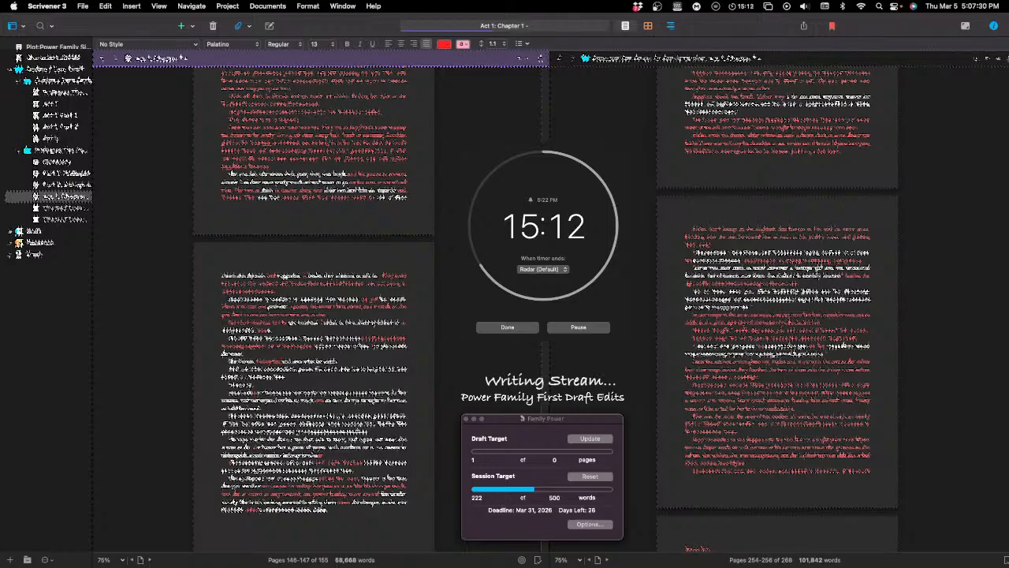
pyautogui.write(' at them')
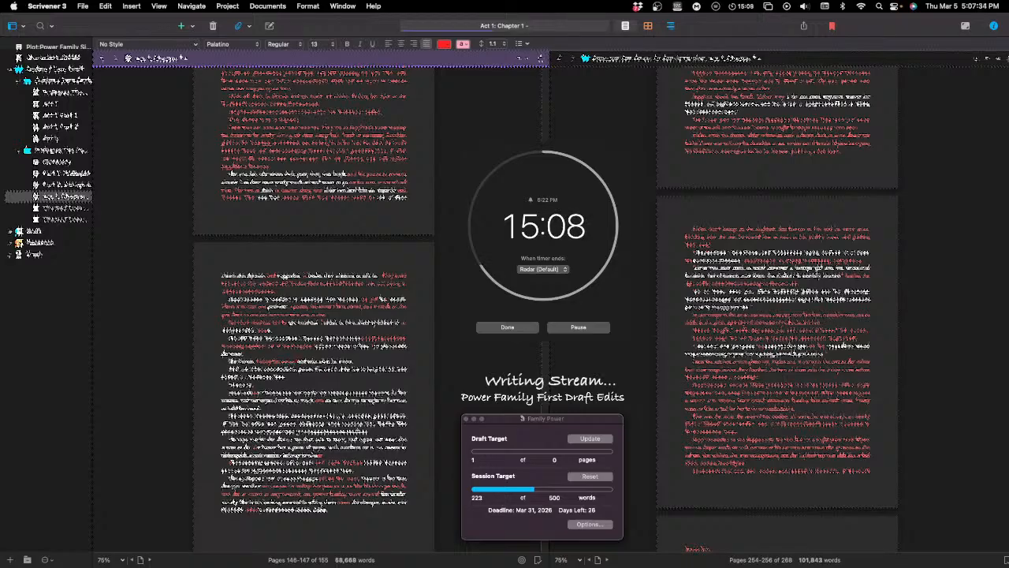
pyautogui.write(' in a ')
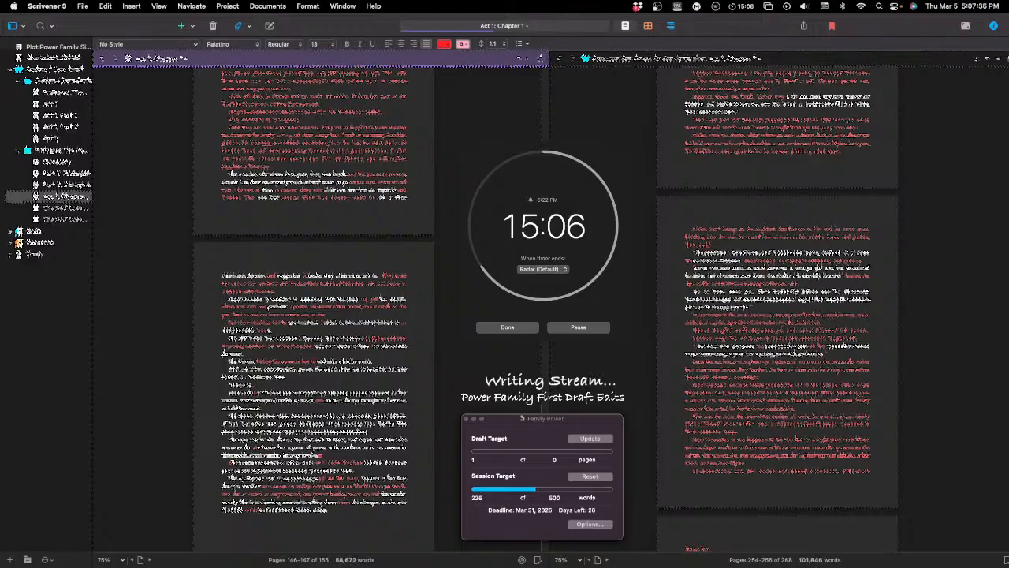
pyautogui.write('small')
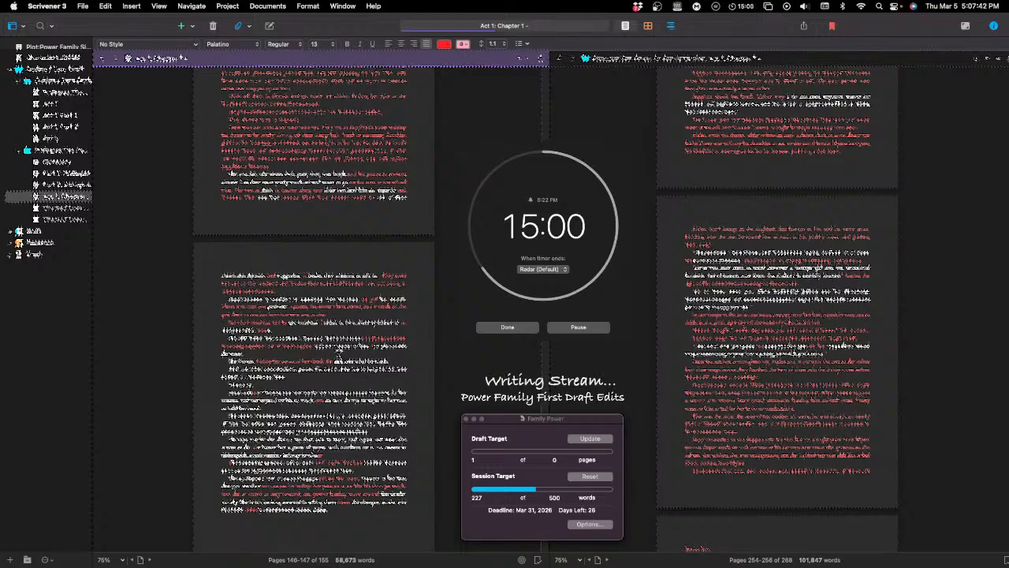
# Step: Remove a word following the fifth paragraph's red insertion and add "to be in" in red
pyautogui.doubleClick(339, 360)
pyautogui.press('BackSpace')
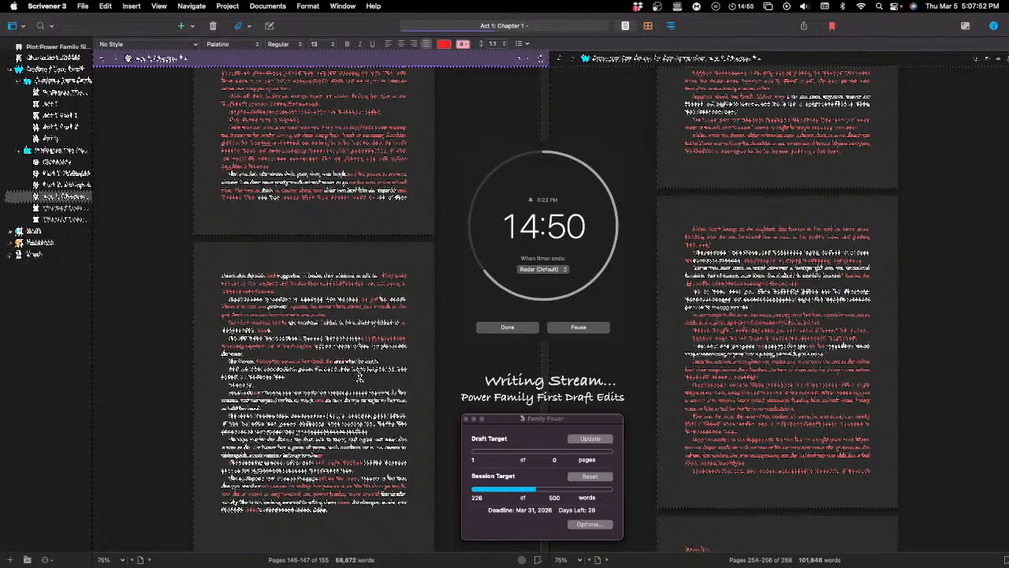
pyautogui.write('to ')
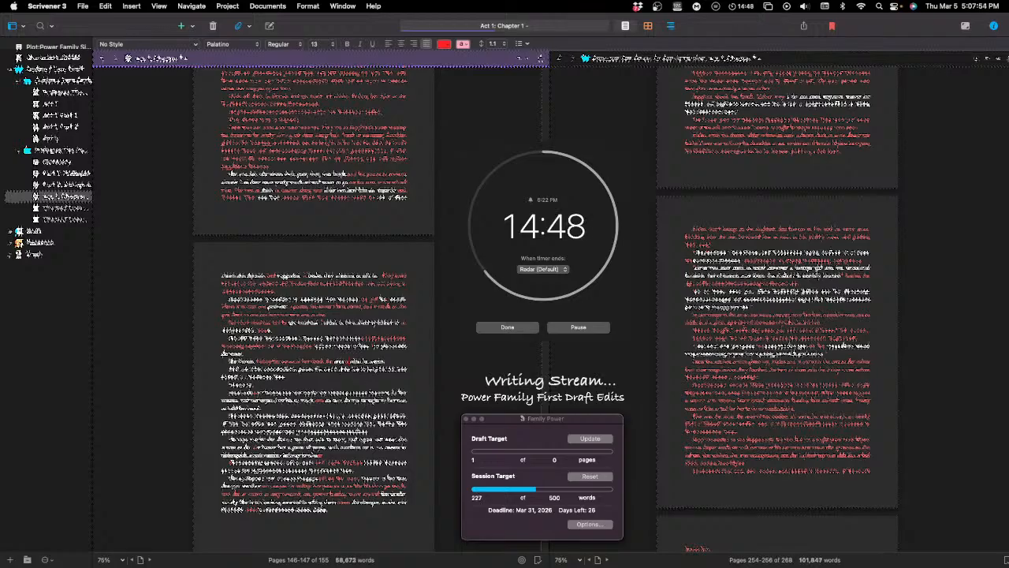
pyautogui.write('be in')
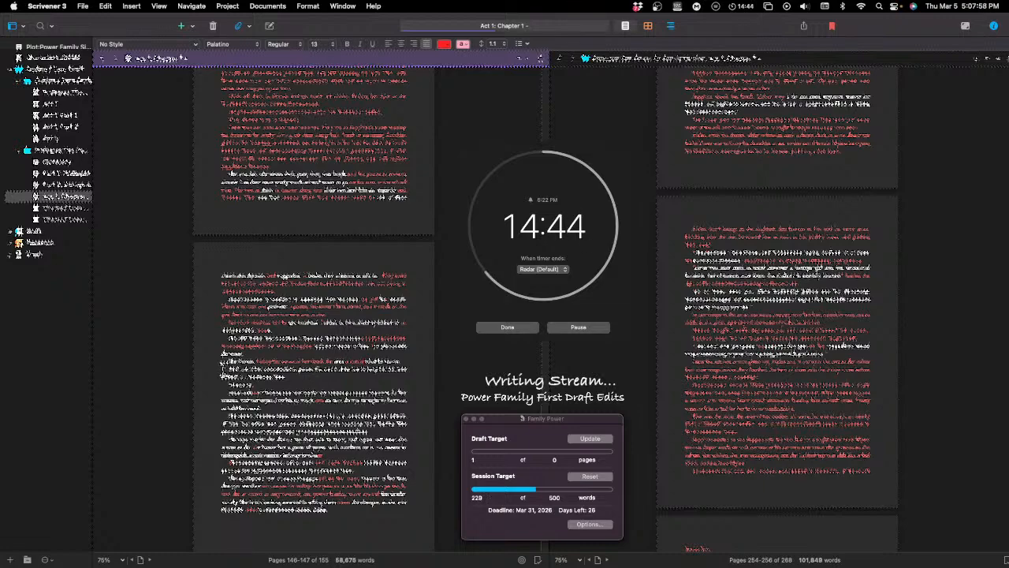
# Step: Delete the opening words of the sixth paragraph and merge its remaining text into the fifth paragraph
pyautogui.moveTo(247, 367); pyautogui.dragTo(209, 367)
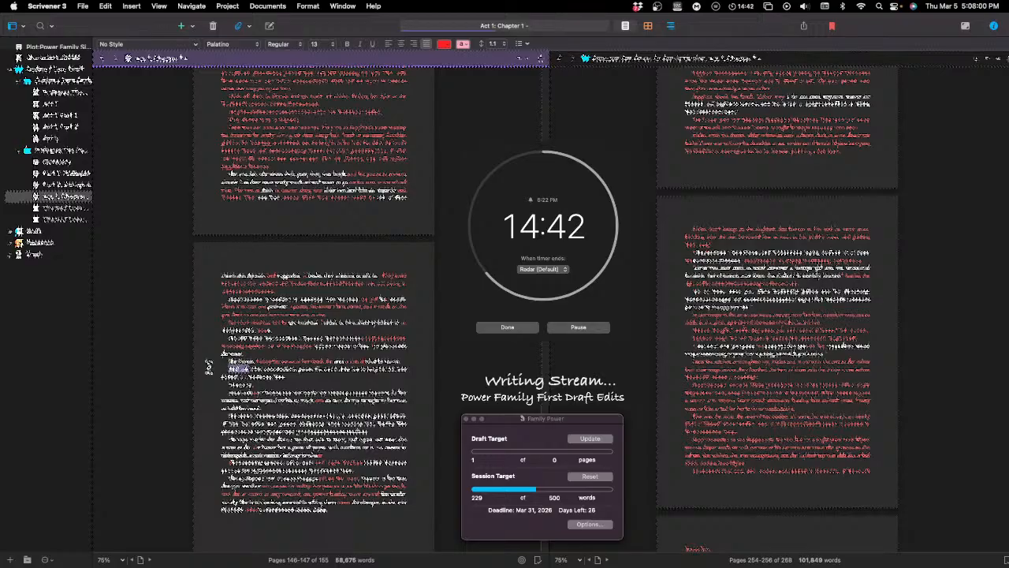
pyautogui.press('BackSpace')
pyautogui.press('BackSpace')
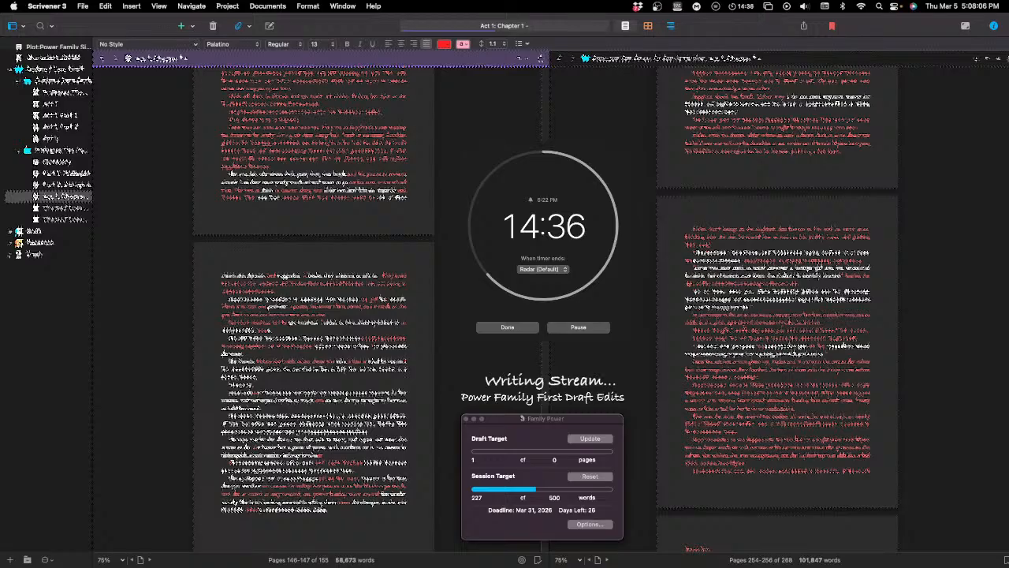
pyautogui.press('BackSpace')
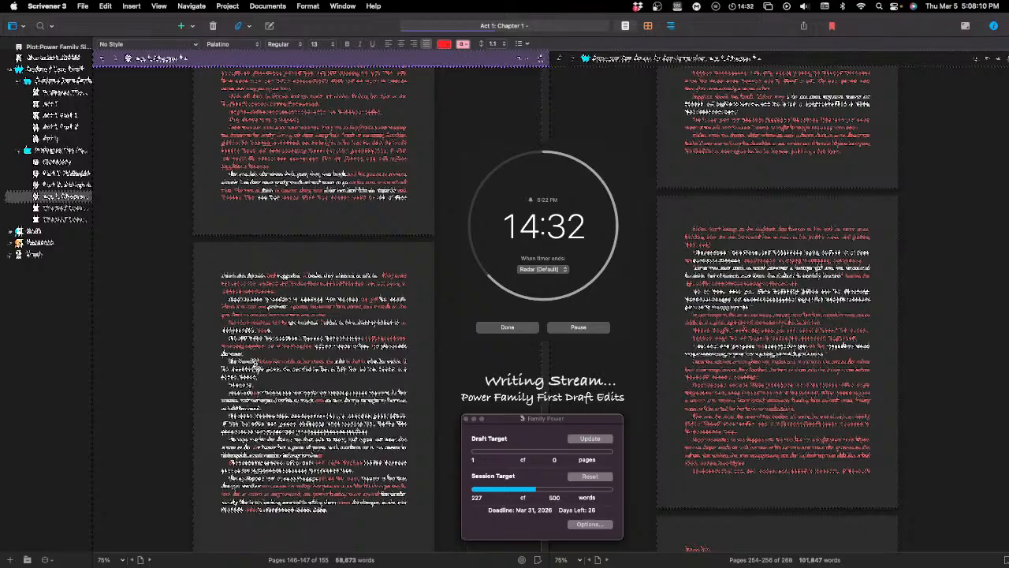
# Step: Italicise the word near the start of the merged fifth paragraph's second line
pyautogui.doubleClick(252, 368)
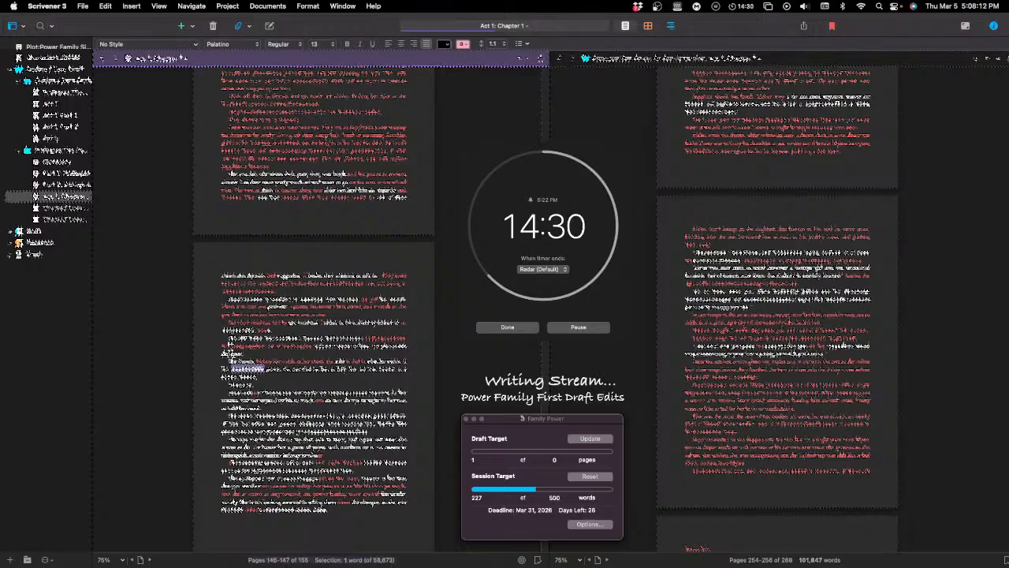
pyautogui.press('super+i')
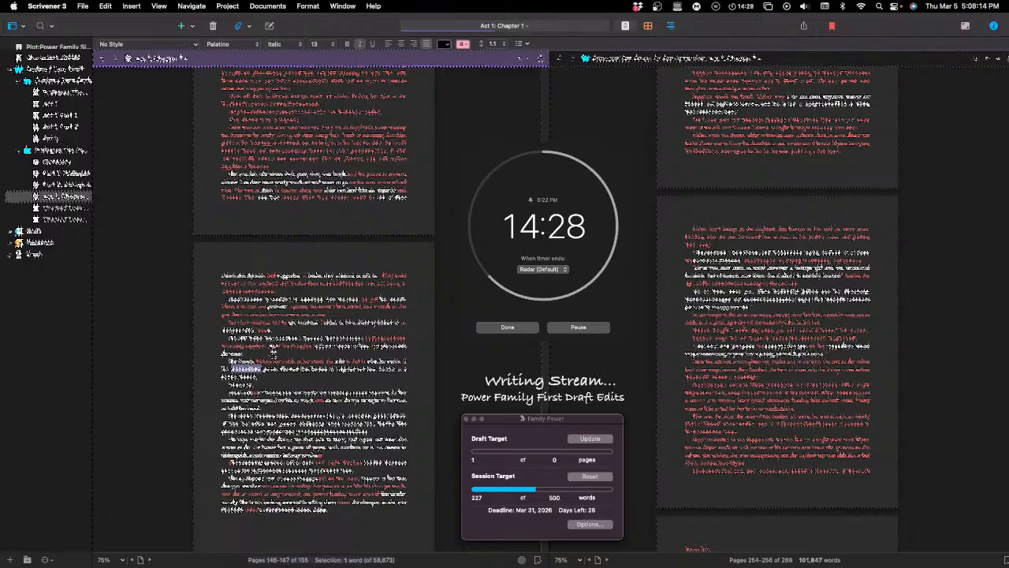
pyautogui.click(285, 361)
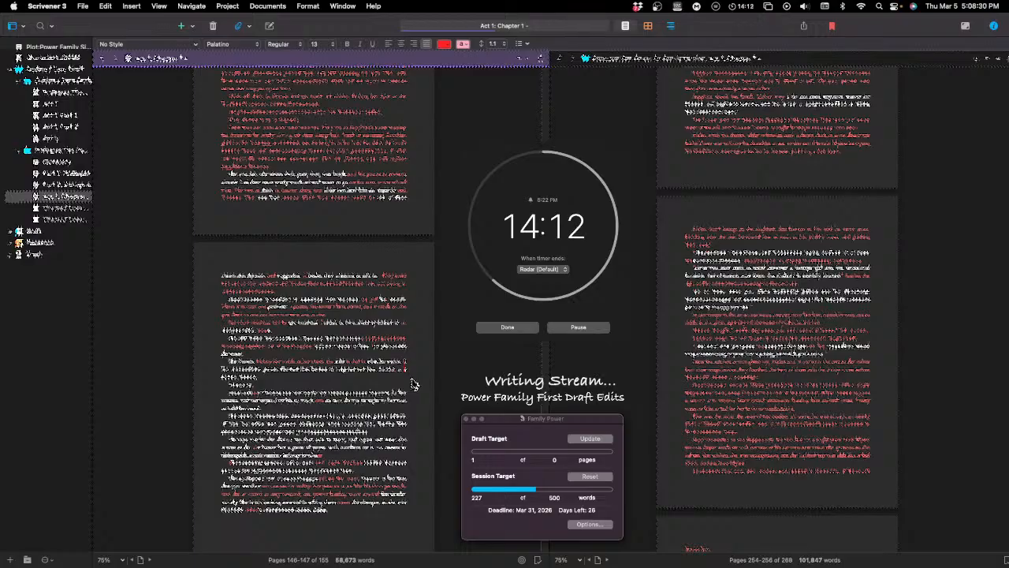
# Step: Add "to" in red at the end of the fifth paragraph's second line
pyautogui.write('e to')
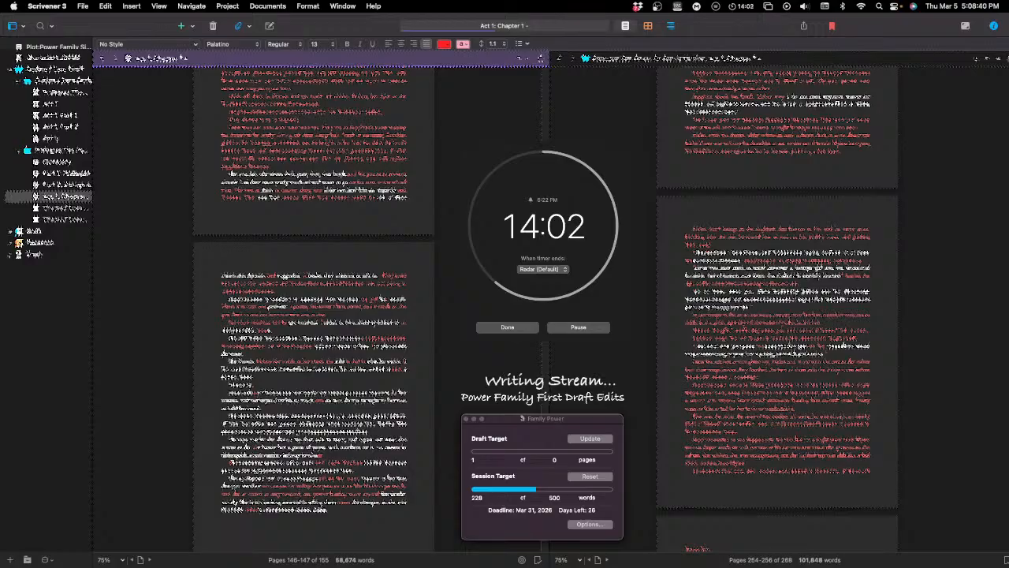
pyautogui.doubleClick(256, 376)
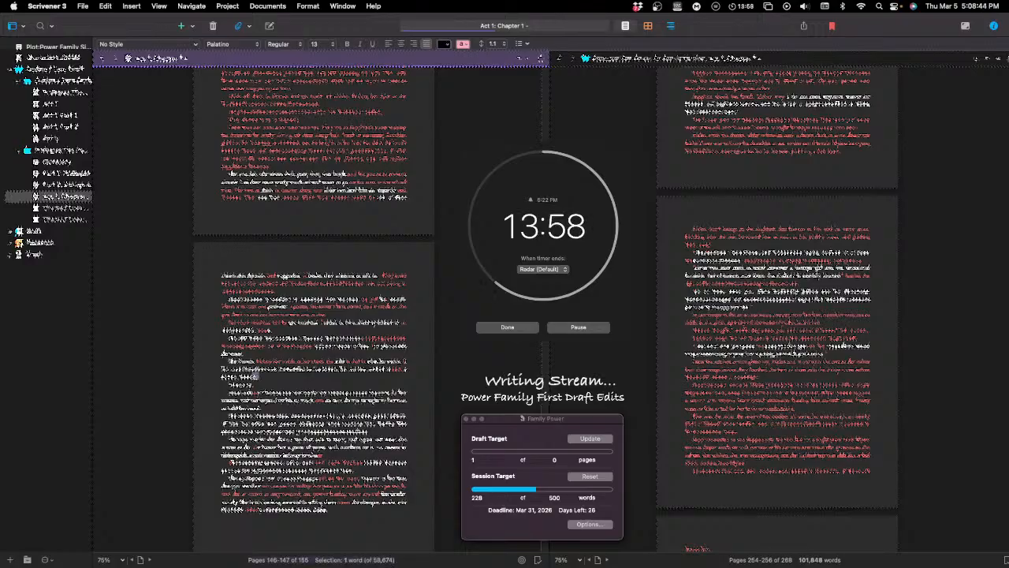
pyautogui.click(259, 376)
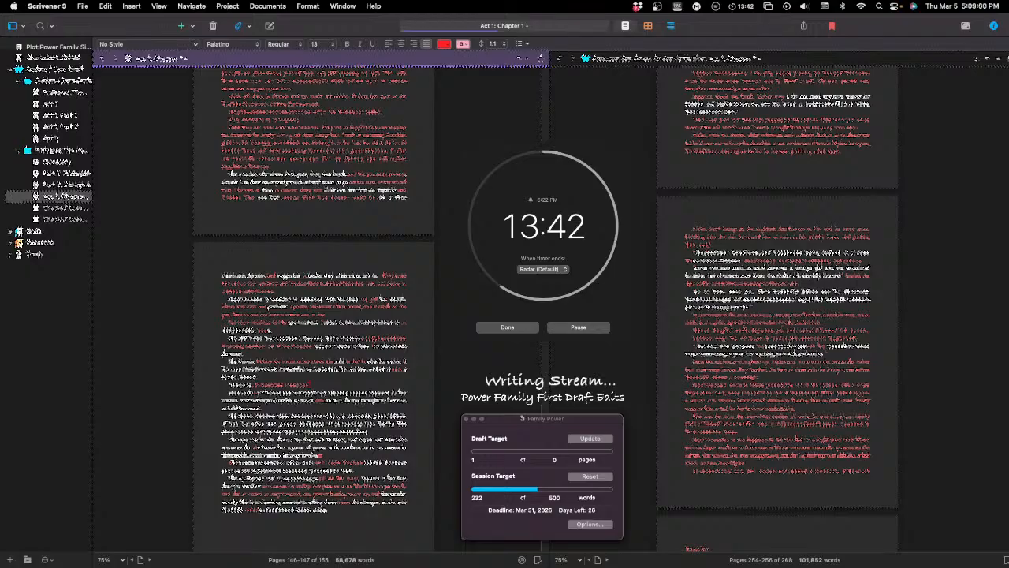
# Step: Extend the short sixth paragraph in red with wording that includes "the", "to" and "of the", and apply the suggested spelling
pyautogui.write('athe')
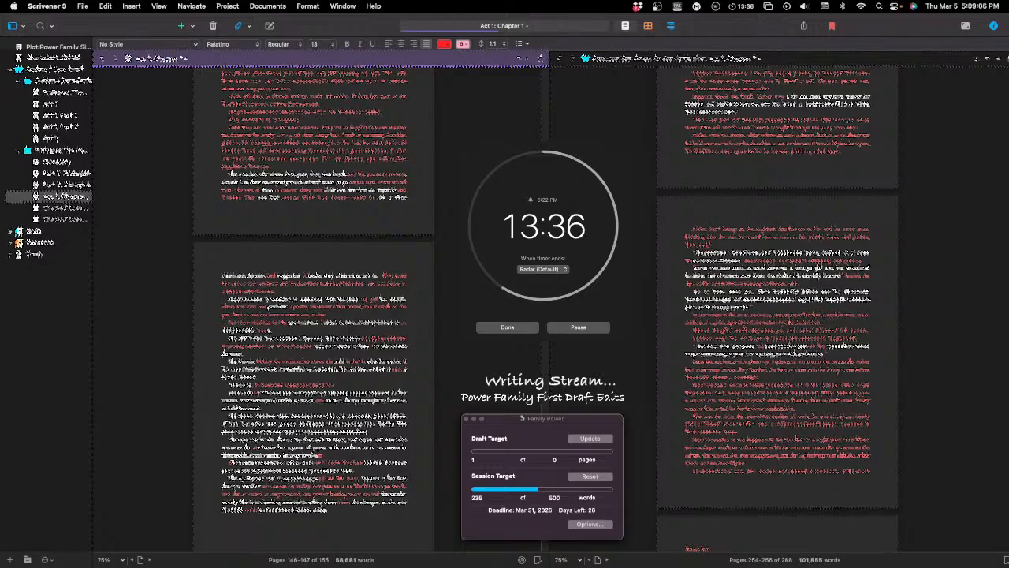
pyautogui.write(' to')
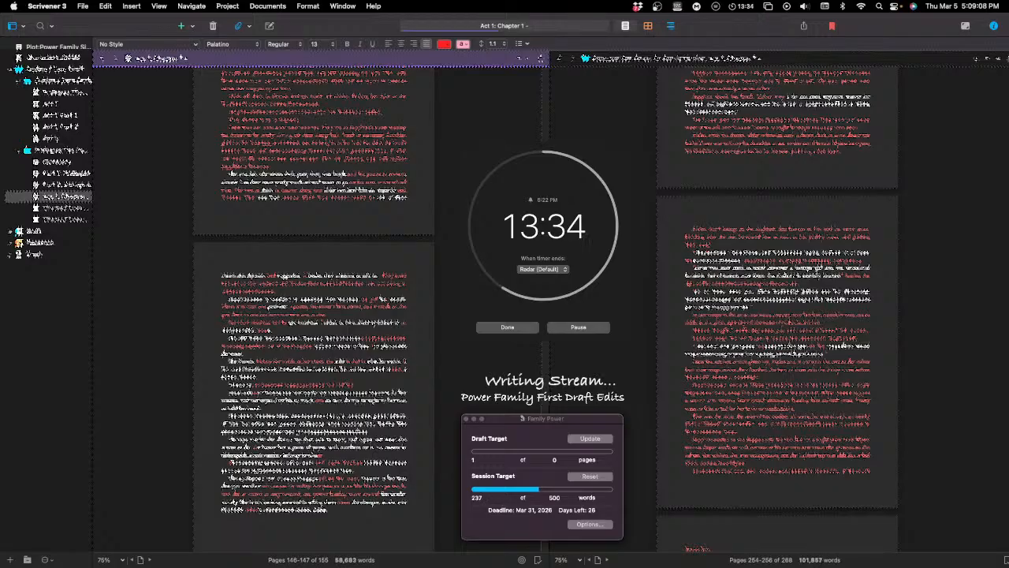
pyautogui.write(' a')
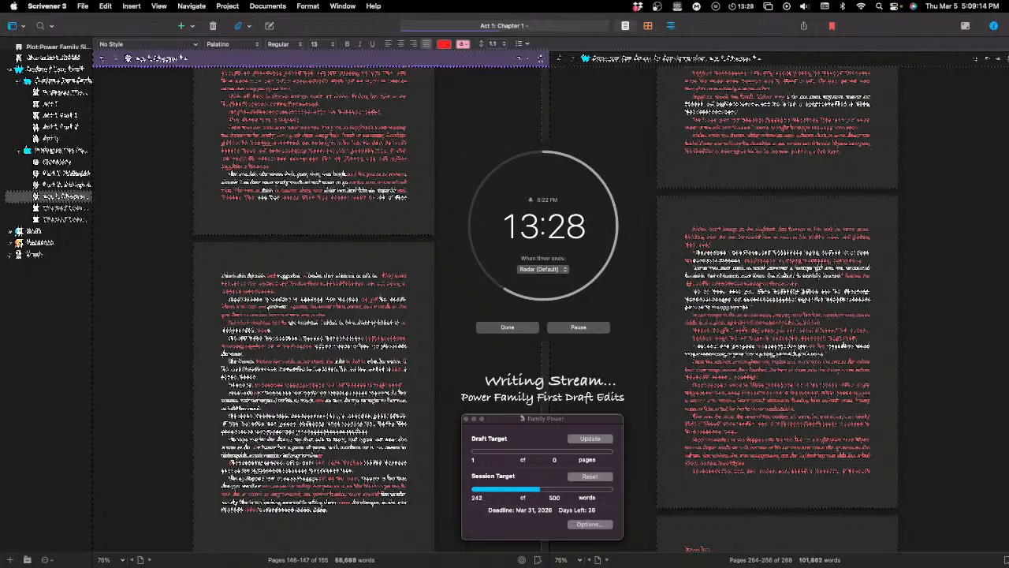
pyautogui.write('the ')
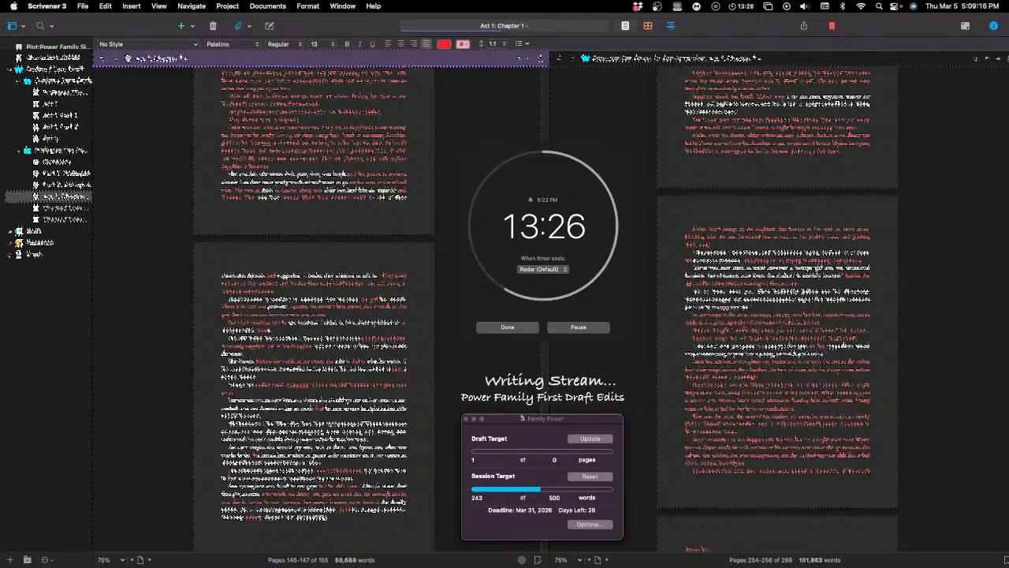
pyautogui.write('of the a')
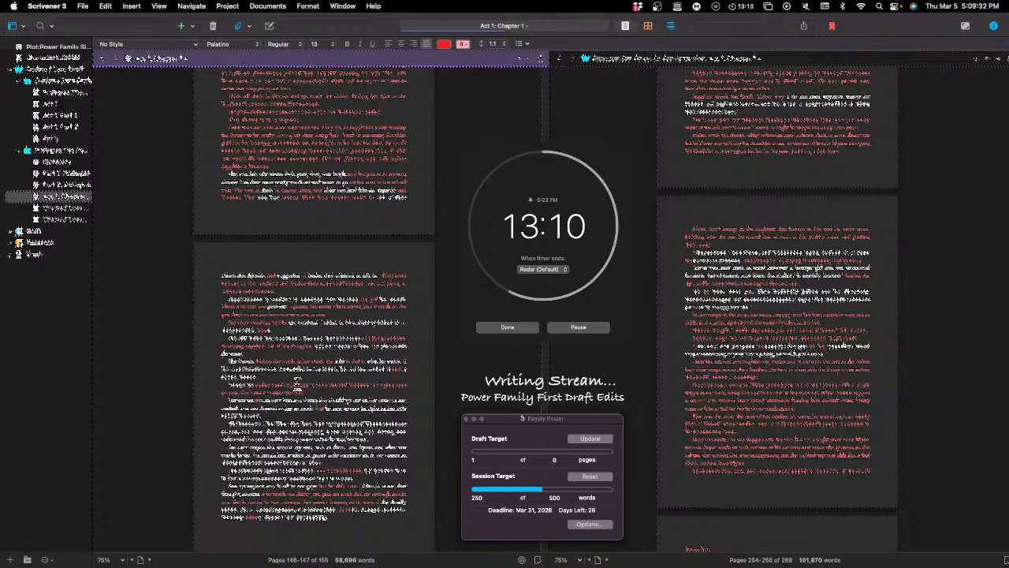
pyautogui.click(309, 384)
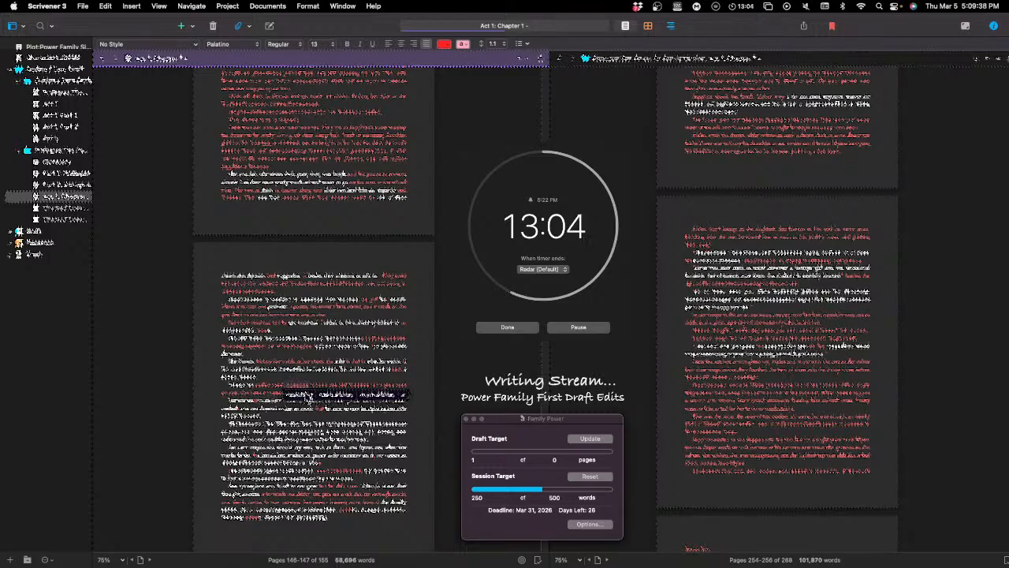
pyautogui.click(308, 397)
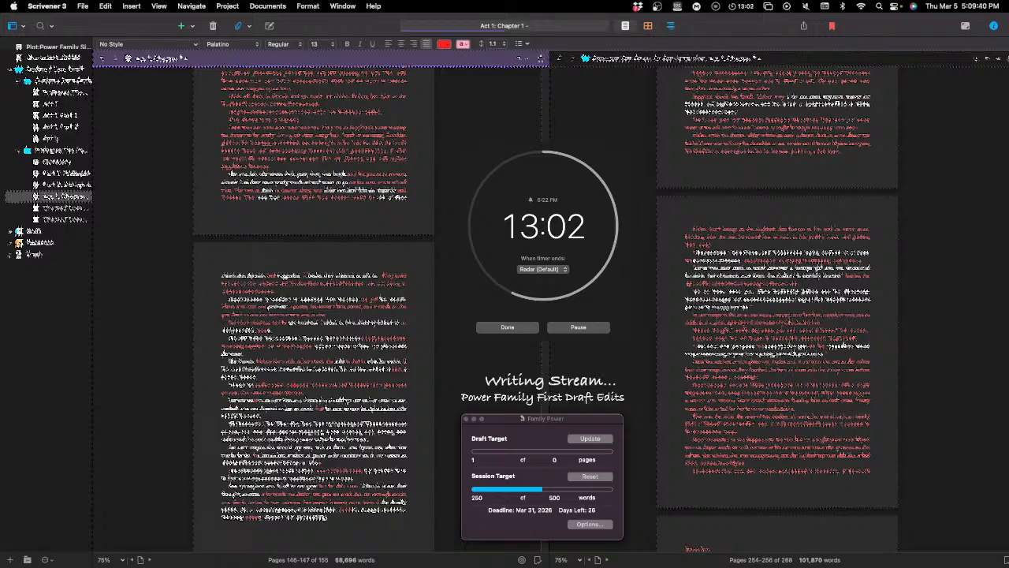
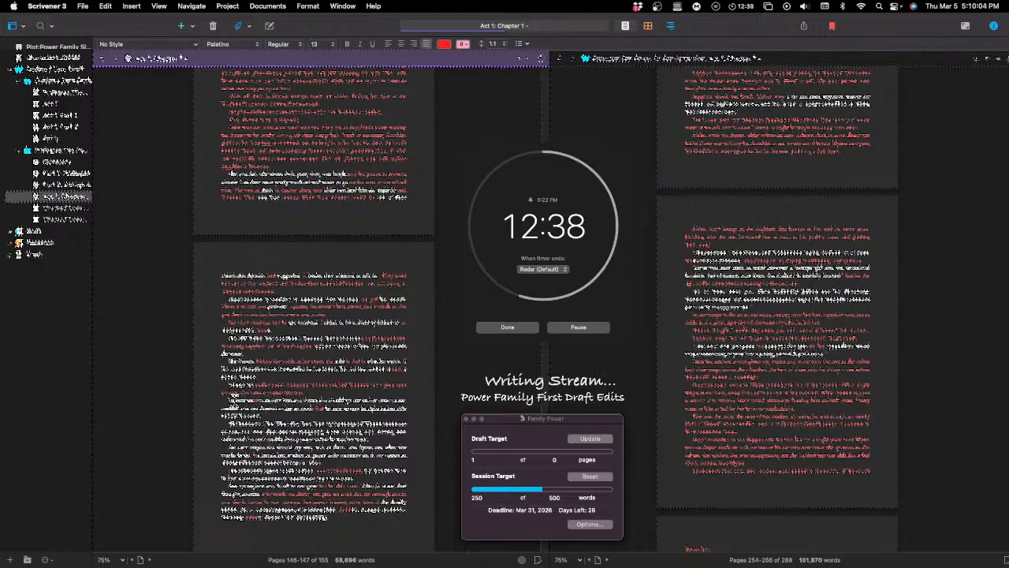
# Step: In the left editor, replace the opening word of the mid-page paragraph with "Mother's" and delete one further word
pyautogui.doubleClick(231, 401)
pyautogui.press('BackSpace')
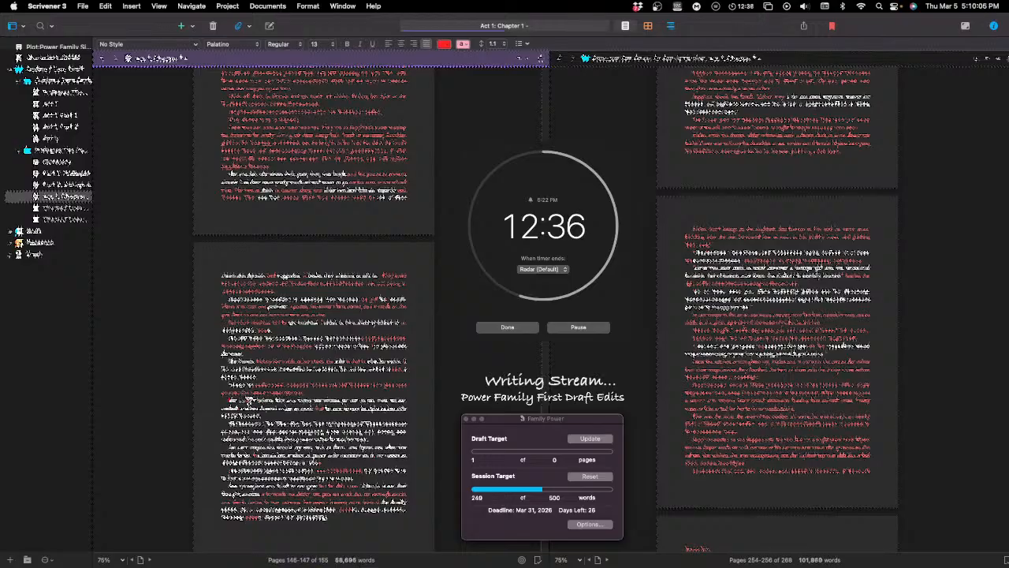
pyautogui.doubleClick(232, 400)
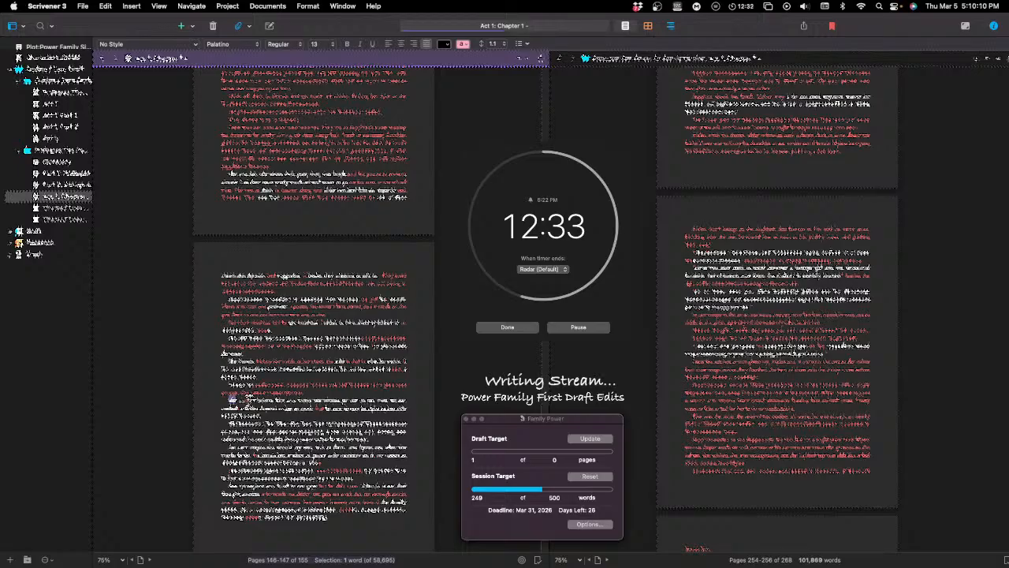
pyautogui.write('Mother')
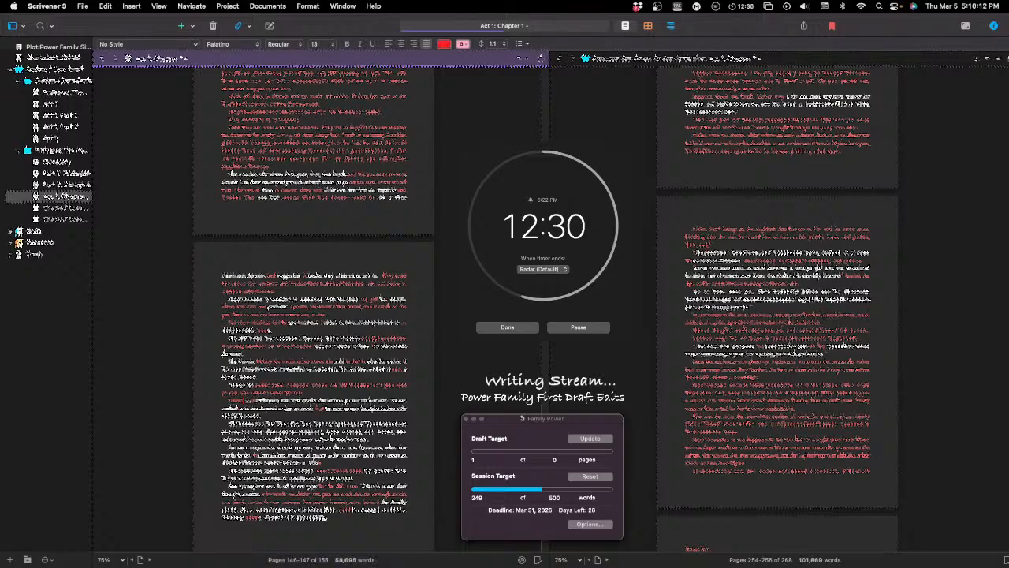
pyautogui.write("'s")
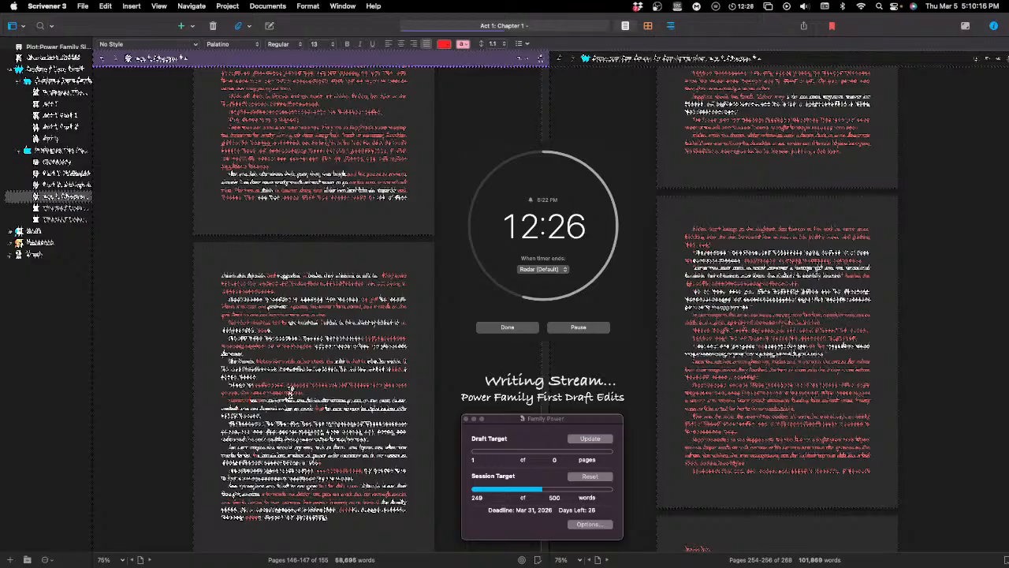
pyautogui.hotkey('alt', 'shift', 'Right')
pyautogui.press('BackSpace')
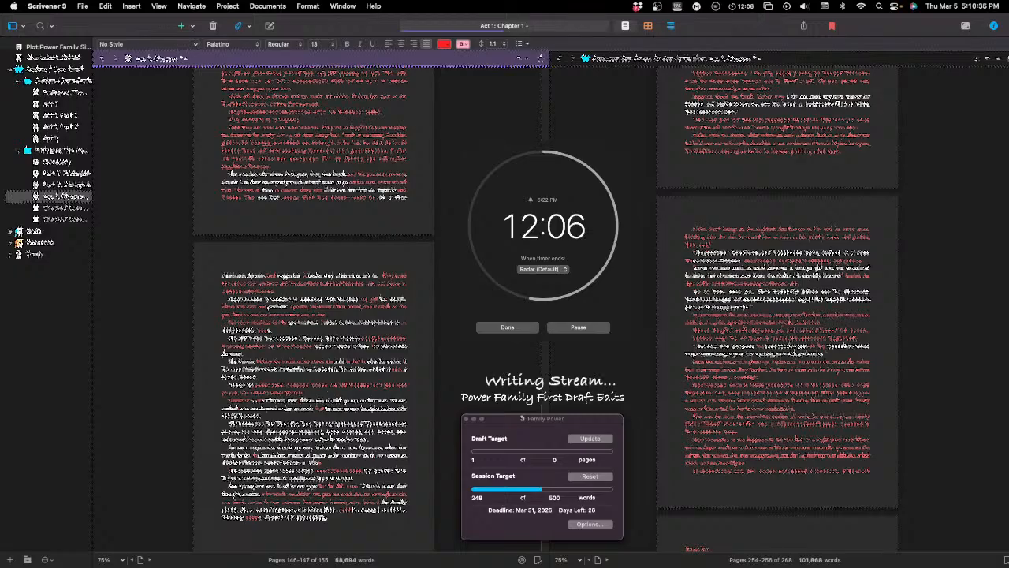
# Step: Remove the characters before the insertion point in that paragraph's opening sentence and begin its new wording with "really"
pyautogui.press('BackSpace')
pyautogui.press('BackSpace')
pyautogui.press('BackSpace')
pyautogui.write(',')
pyautogui.press('BackSpace')
pyautogui.press('BackSpace')
pyautogui.press('BackSpace')
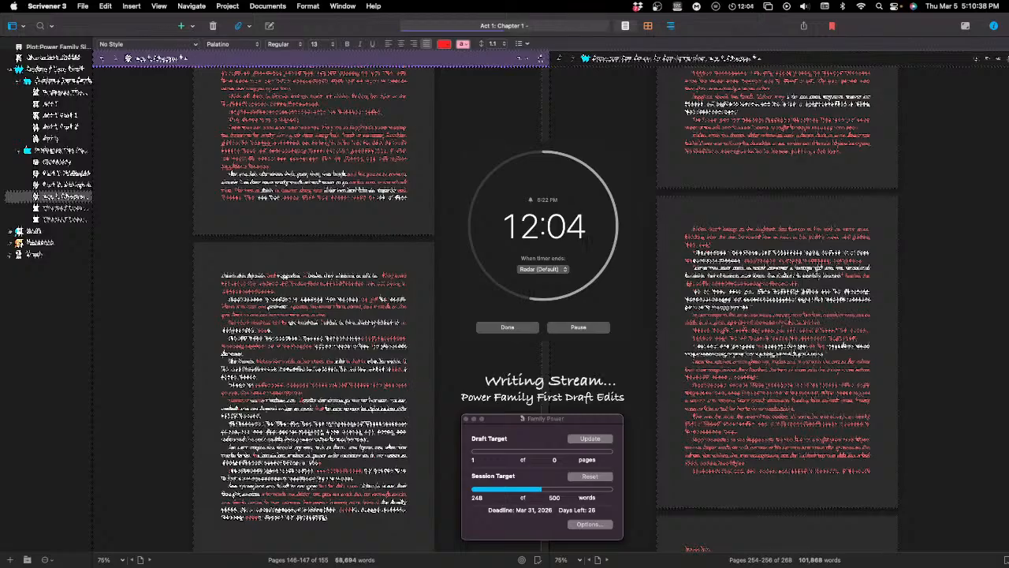
pyautogui.write('really a')
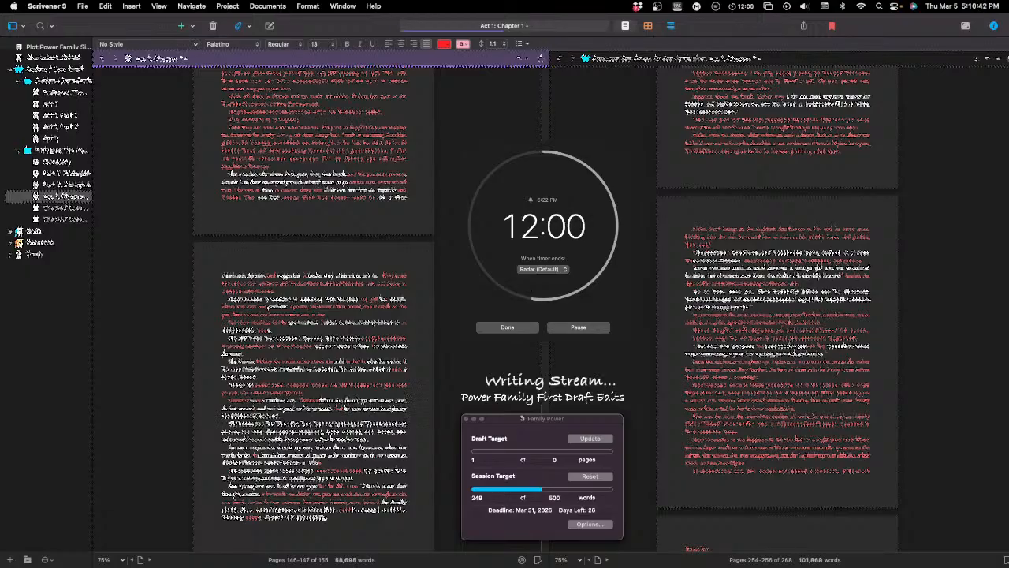
pyautogui.write('nd to ')
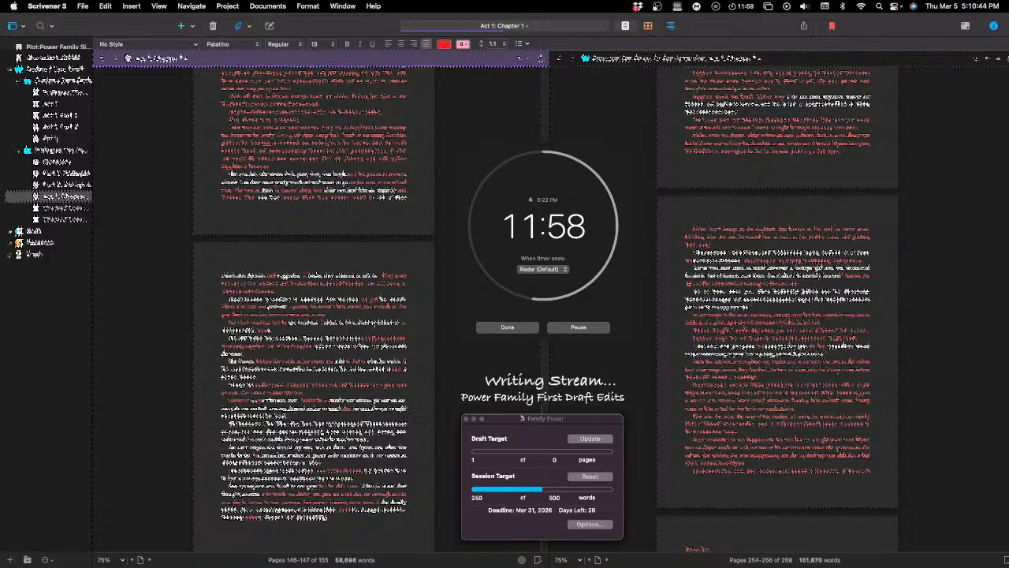
pyautogui.write('the')
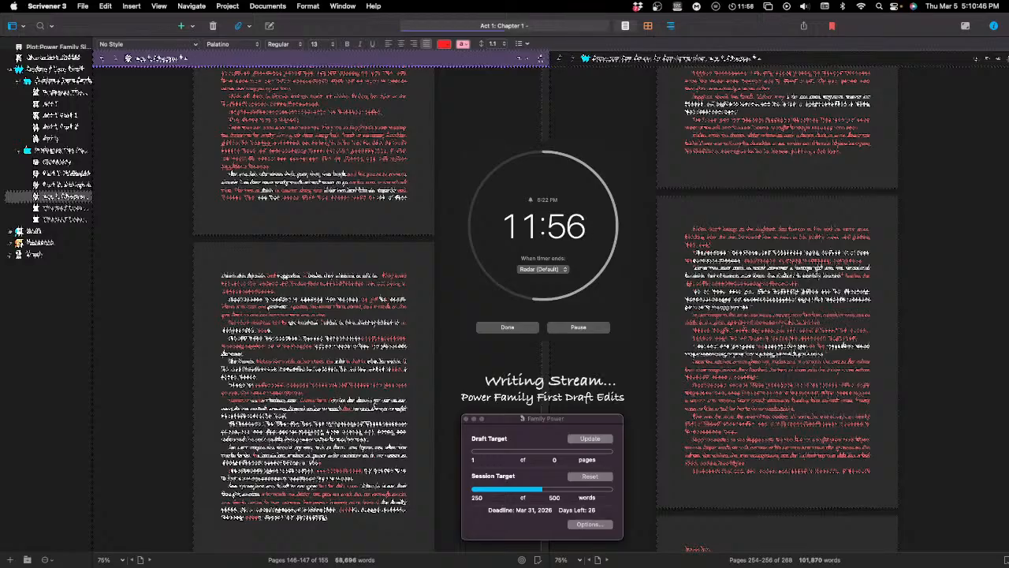
pyautogui.write('m')
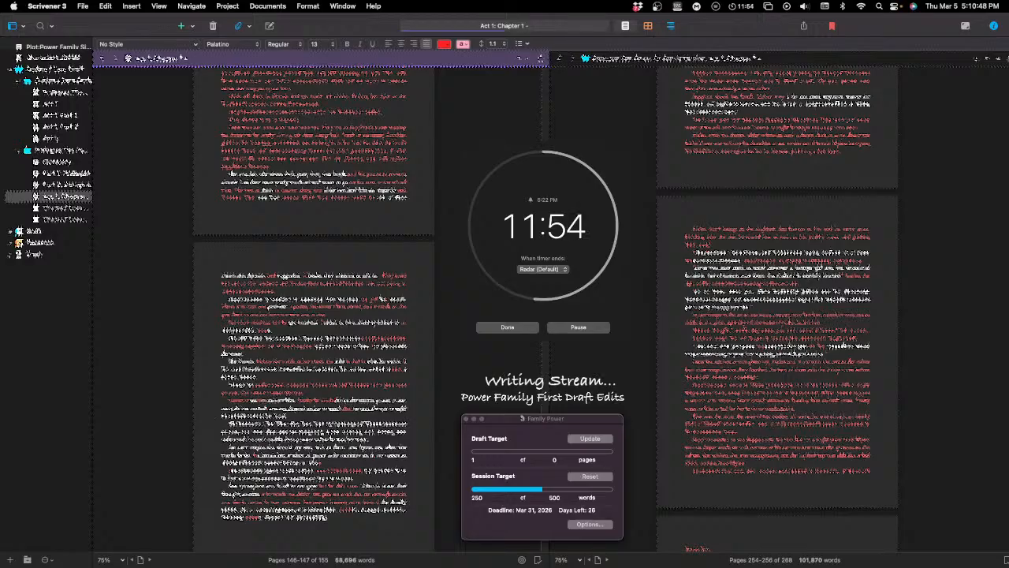
pyautogui.write(' a')
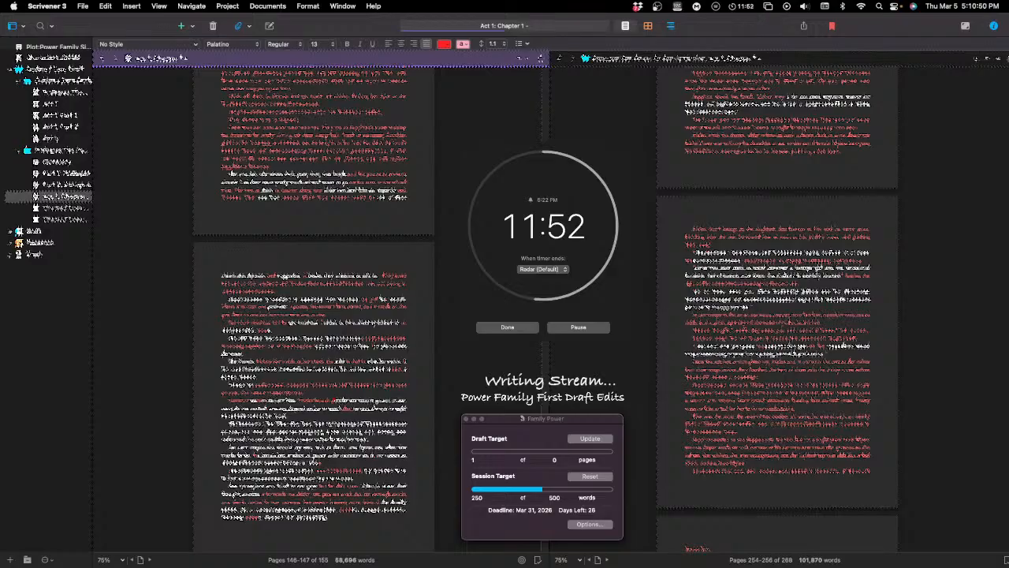
pyautogui.write('e')
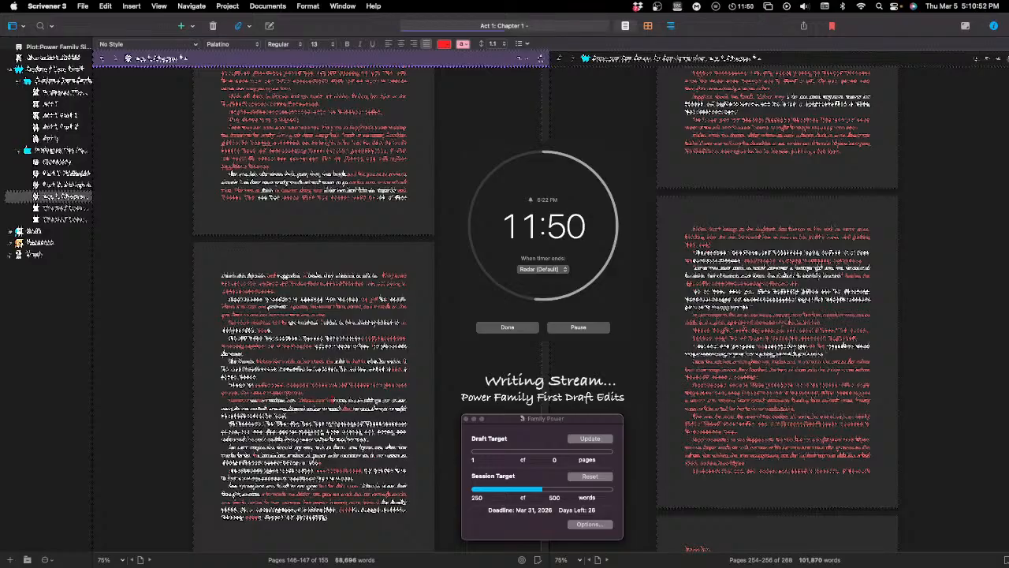
pyautogui.write('e')
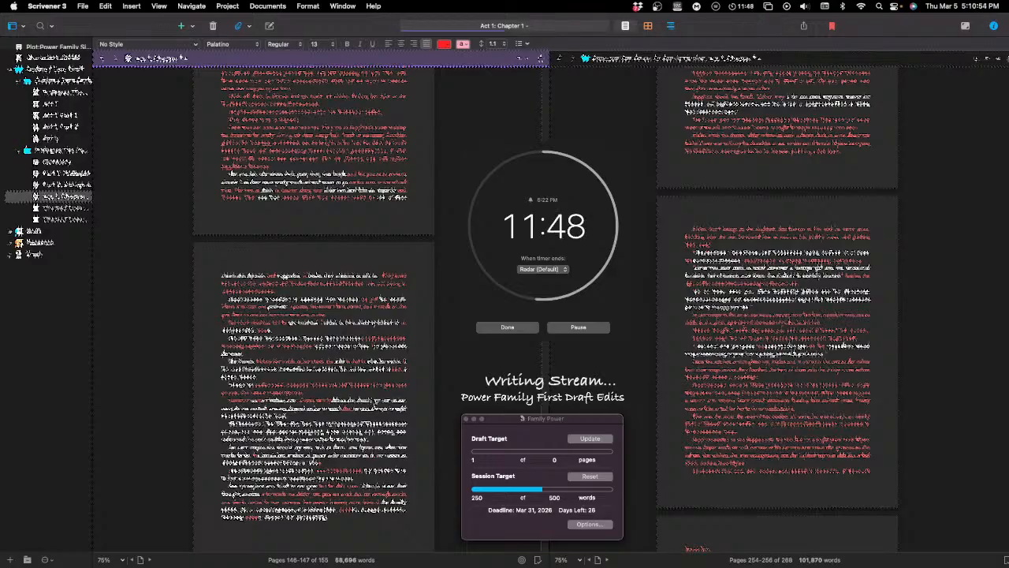
pyautogui.write(' in')
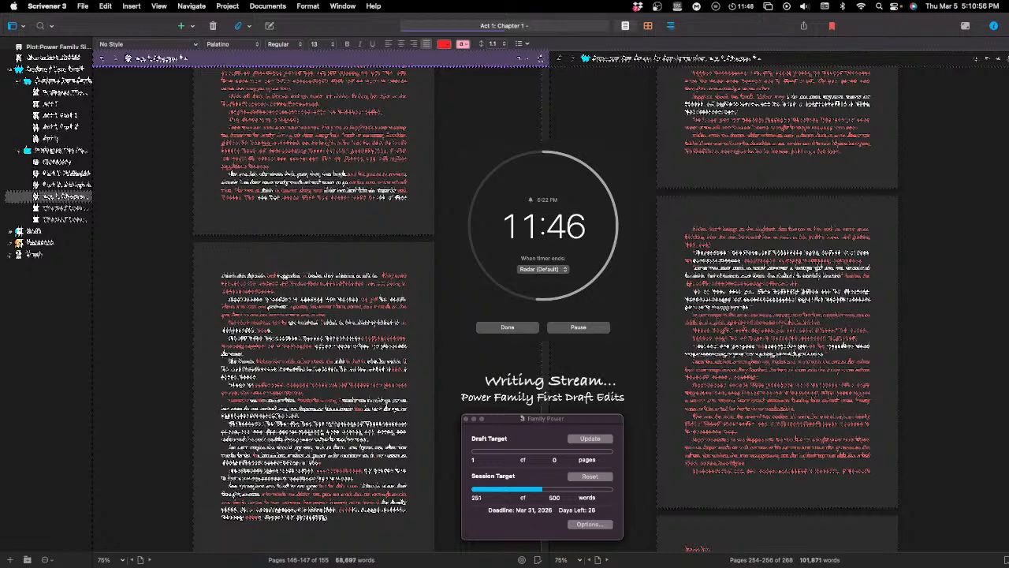
pyautogui.write('ting to')
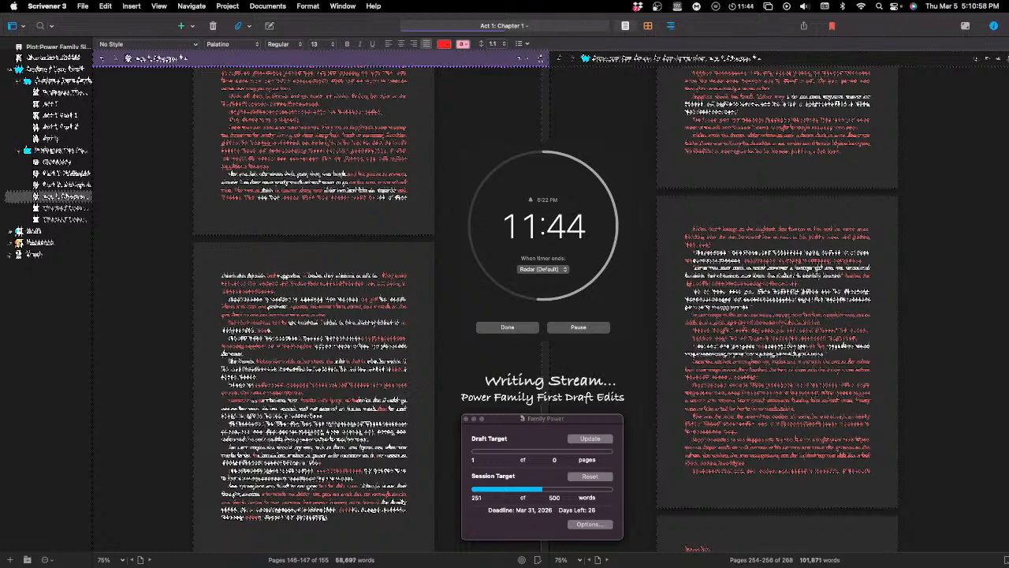
pyautogui.write(' th')
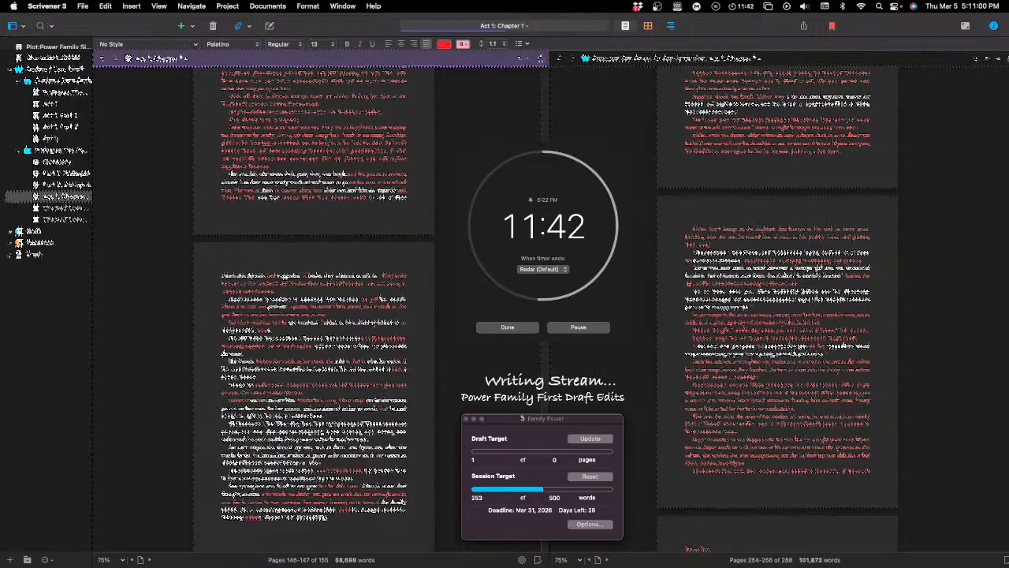
pyautogui.write('e same ')
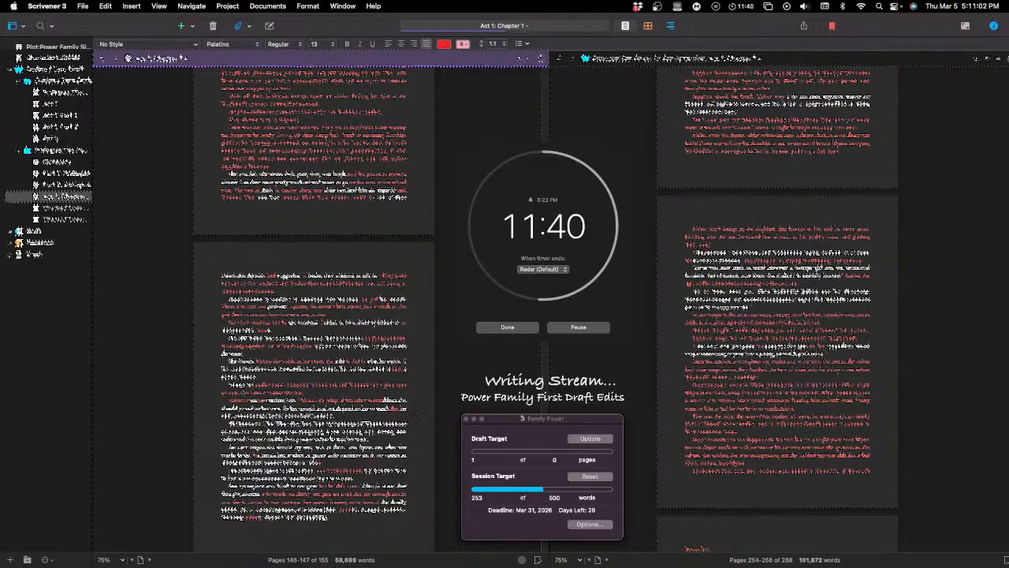
pyautogui.write('time')
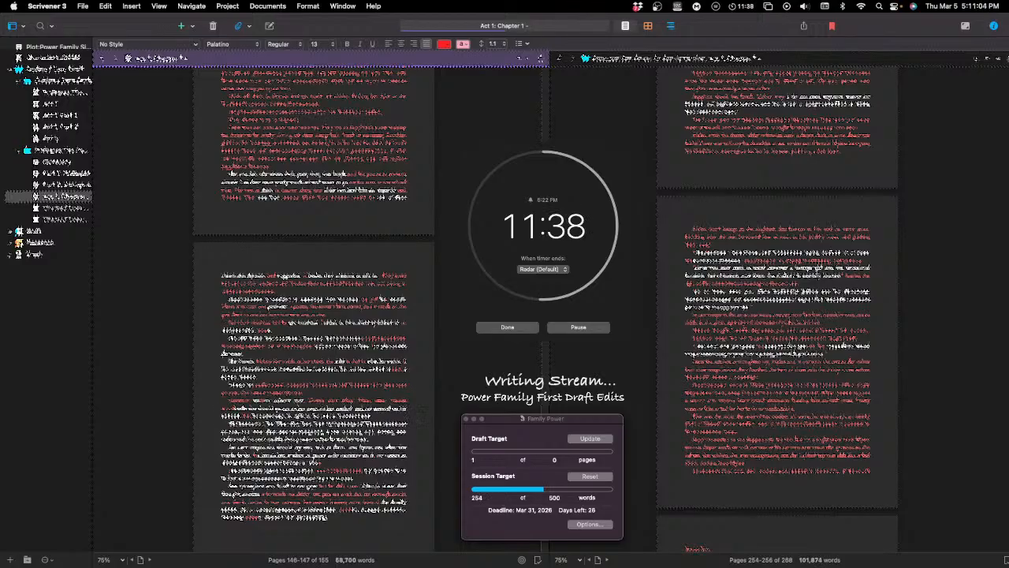
pyautogui.write(' and then ')
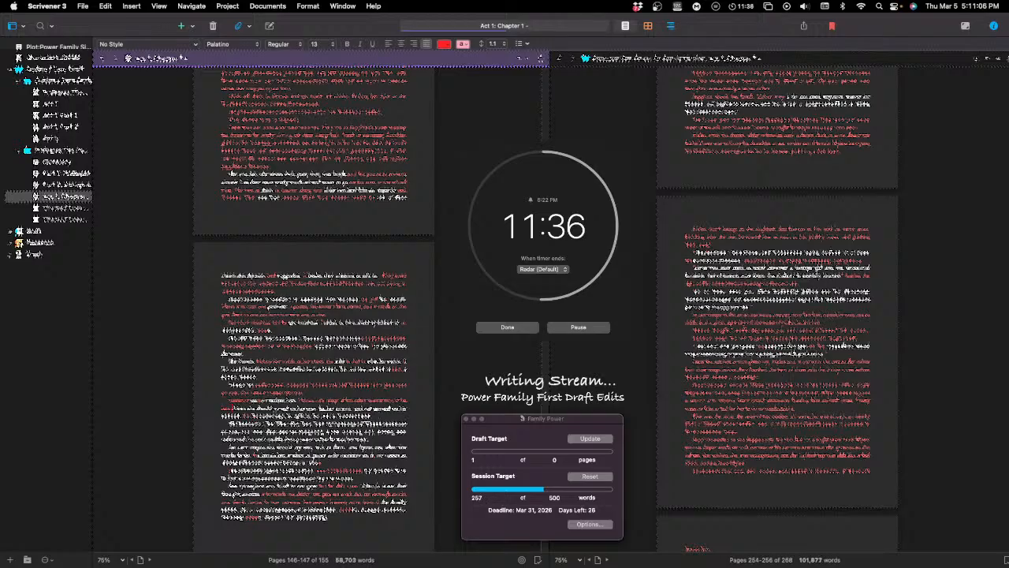
pyautogui.write('in the ')
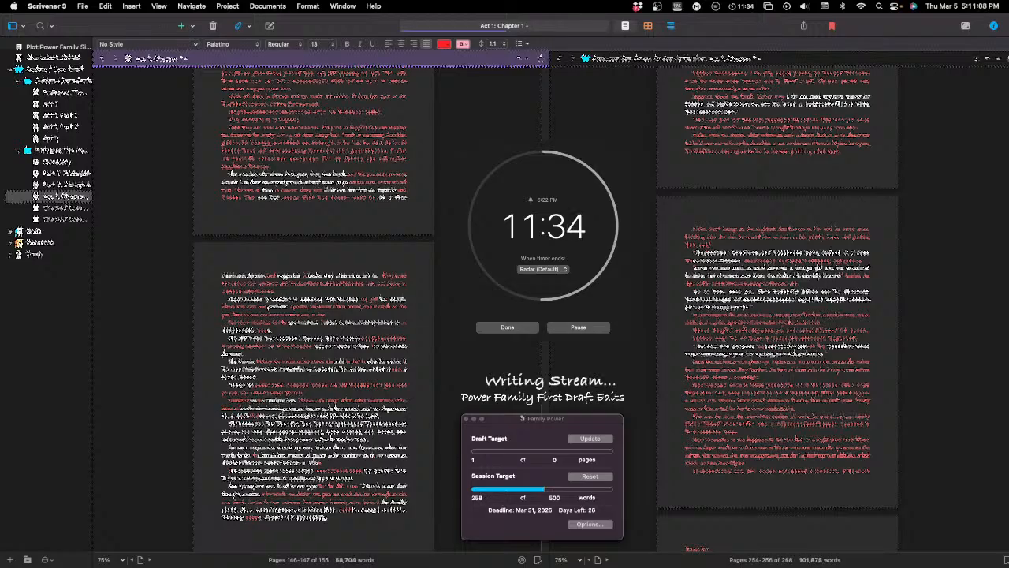
pyautogui.write('mo')
# Step: Continue the revised passage with a further clause beginning "and then in the"
pyautogui.write('and the')
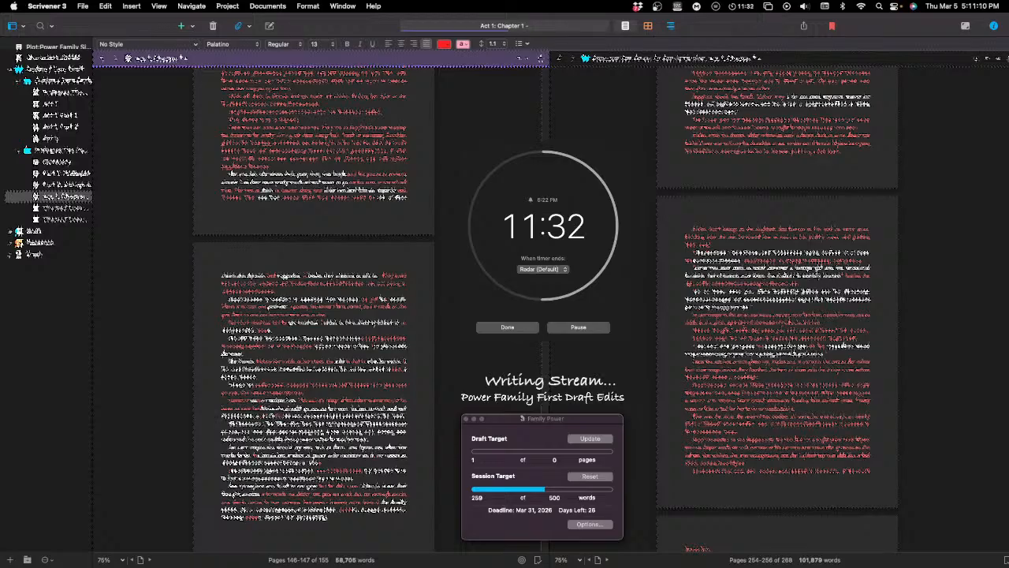
pyautogui.write(' of')
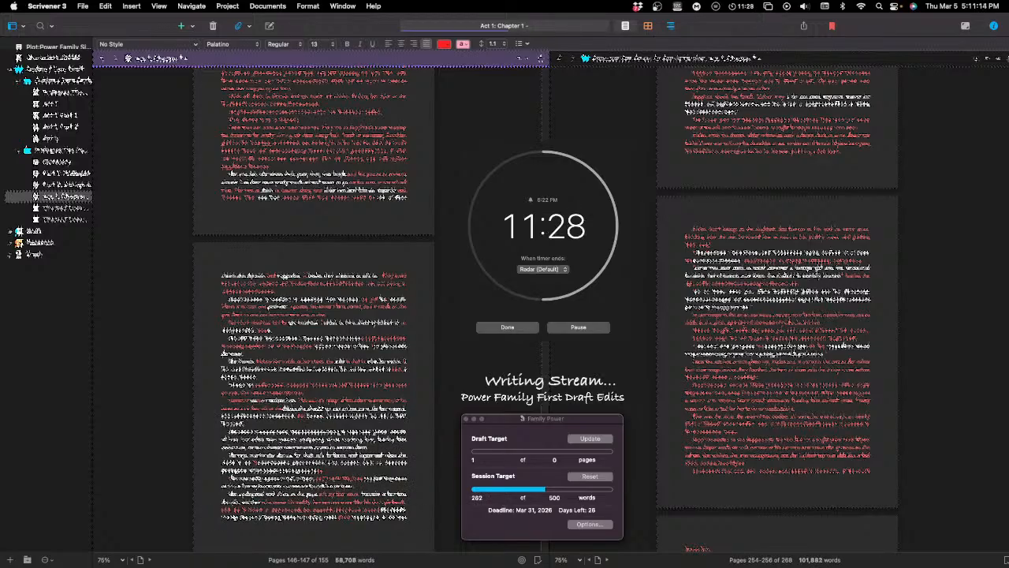
pyautogui.write(' the')
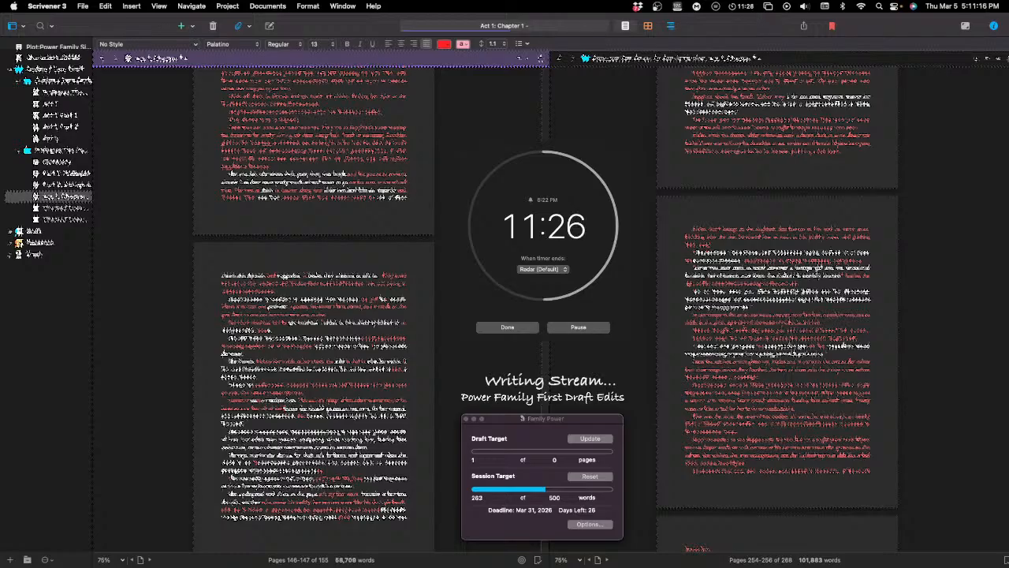
pyautogui.write(' to be')
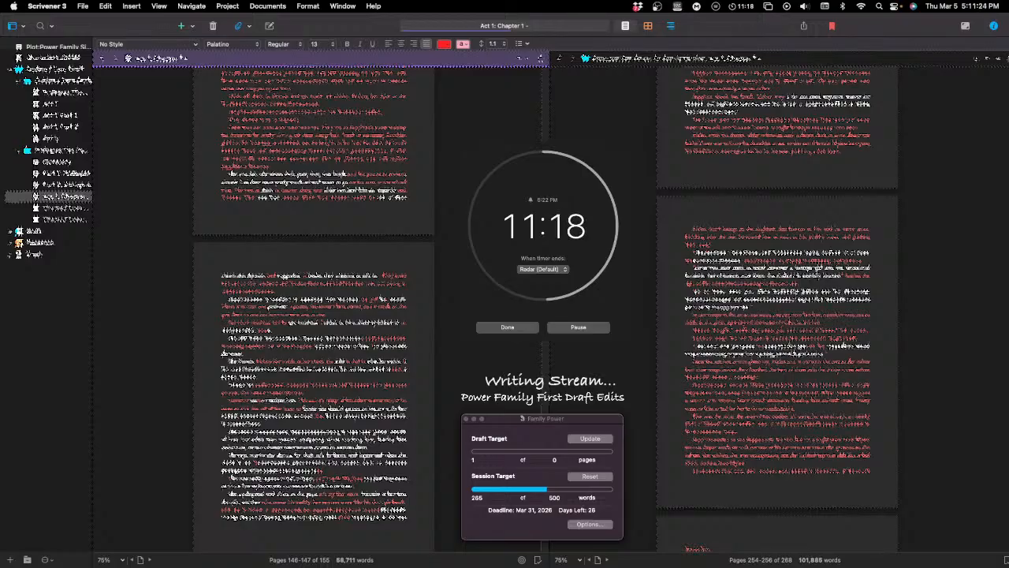
# Step: Trim the last characters of the newly written passage and start a new paragraph after it
pyautogui.press('BackSpace')
pyautogui.press('BackSpace')
pyautogui.press('BackSpace')
pyautogui.press('BackSpace')
pyautogui.press('BackSpace')
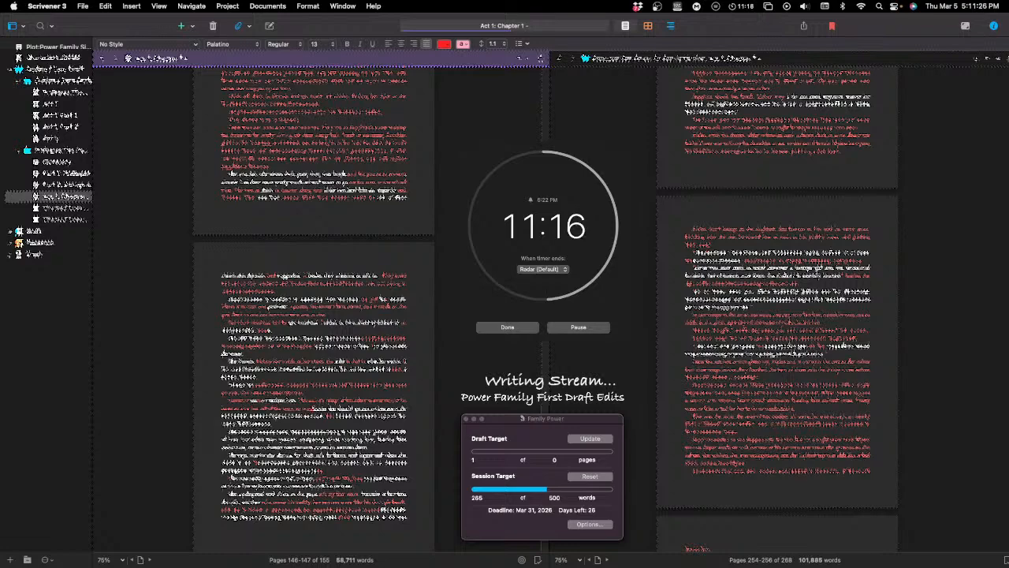
pyautogui.press('BackSpace')
pyautogui.press('BackSpace')
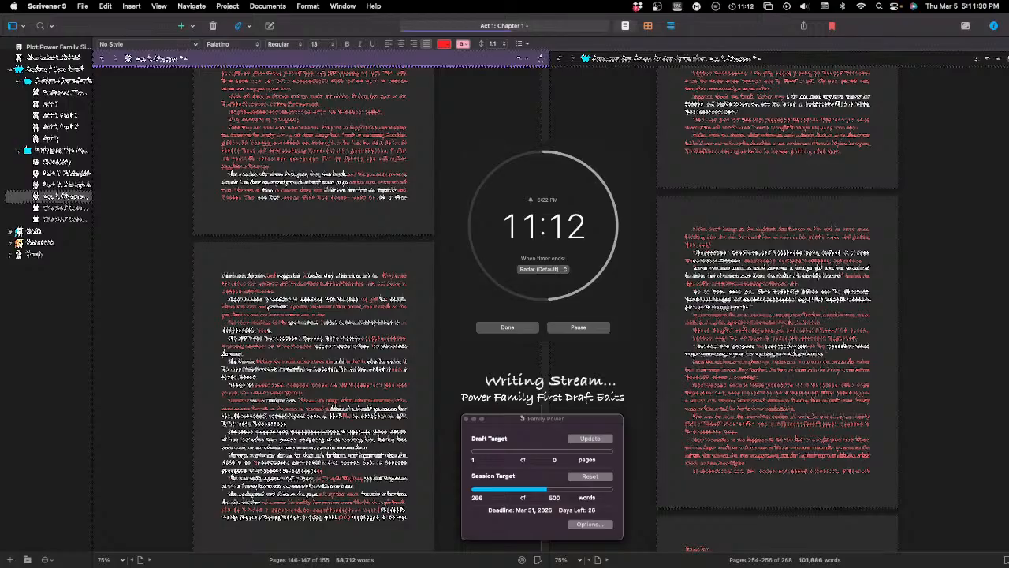
pyautogui.press('Return')
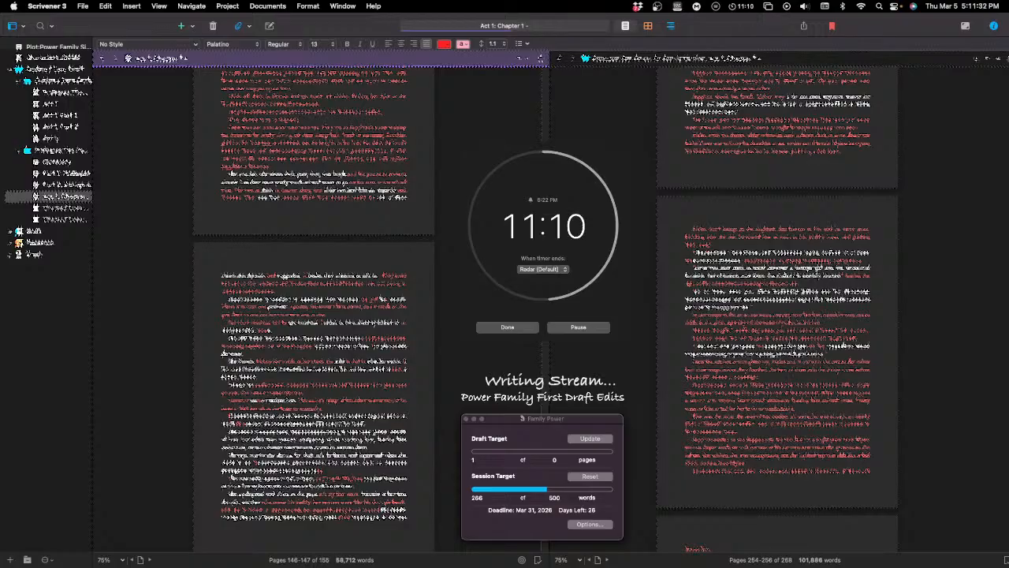
# Step: Begin the revised passage in the new paragraph with wording that opens "When the" and continues with an "and" clause
pyautogui.write('When the ')
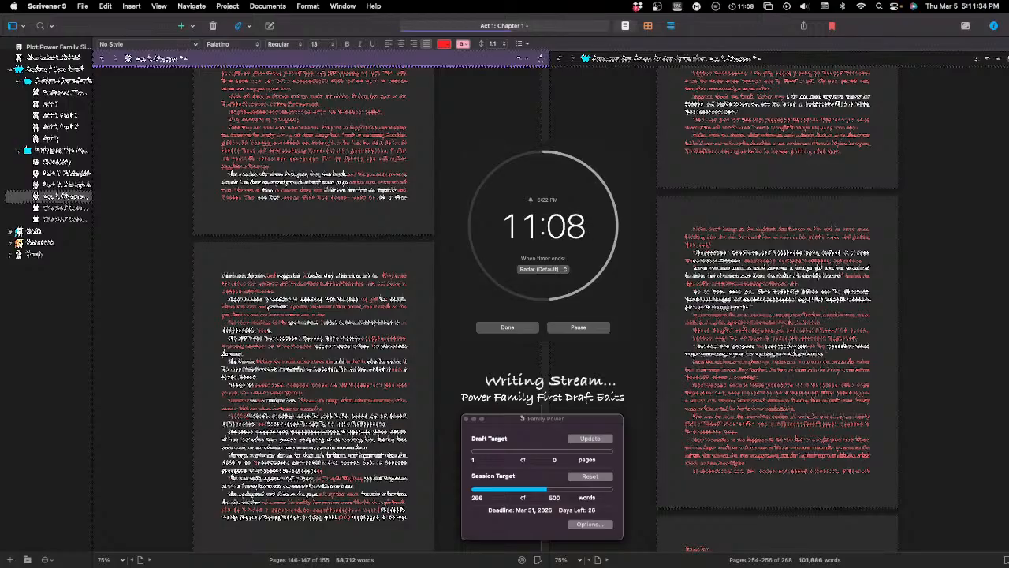
pyautogui.write('the')
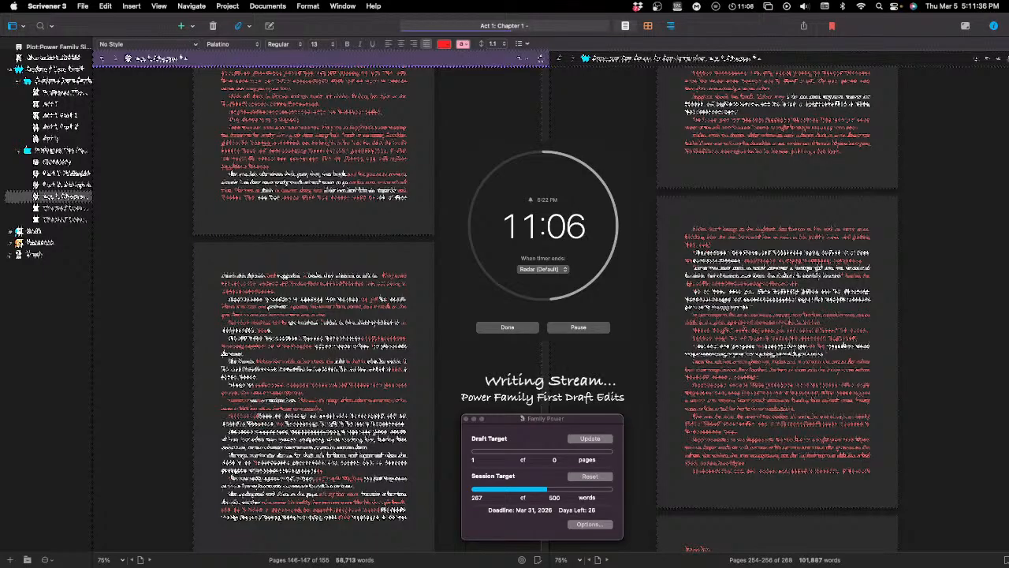
pyautogui.write('y ')
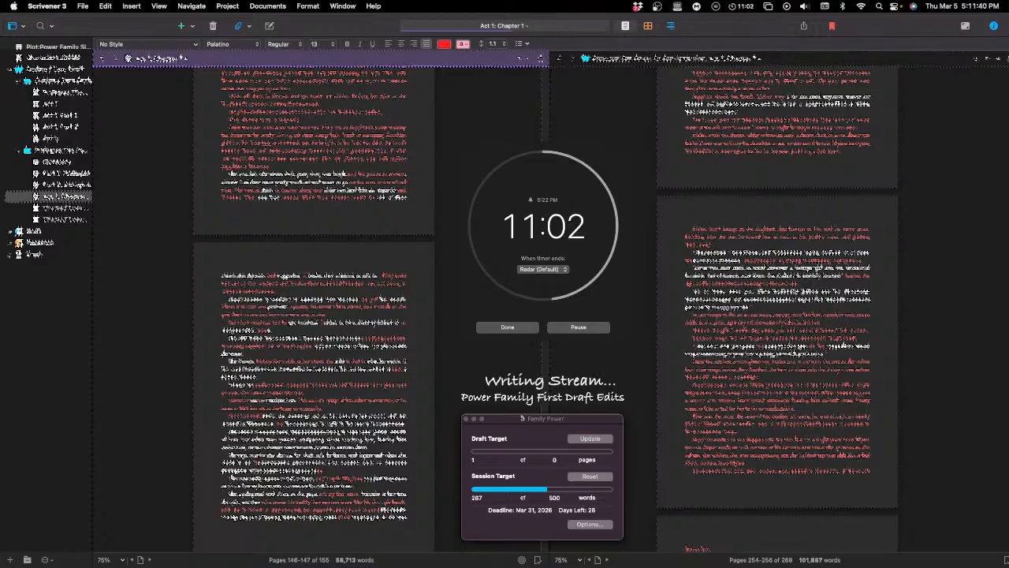
pyautogui.write('and the')
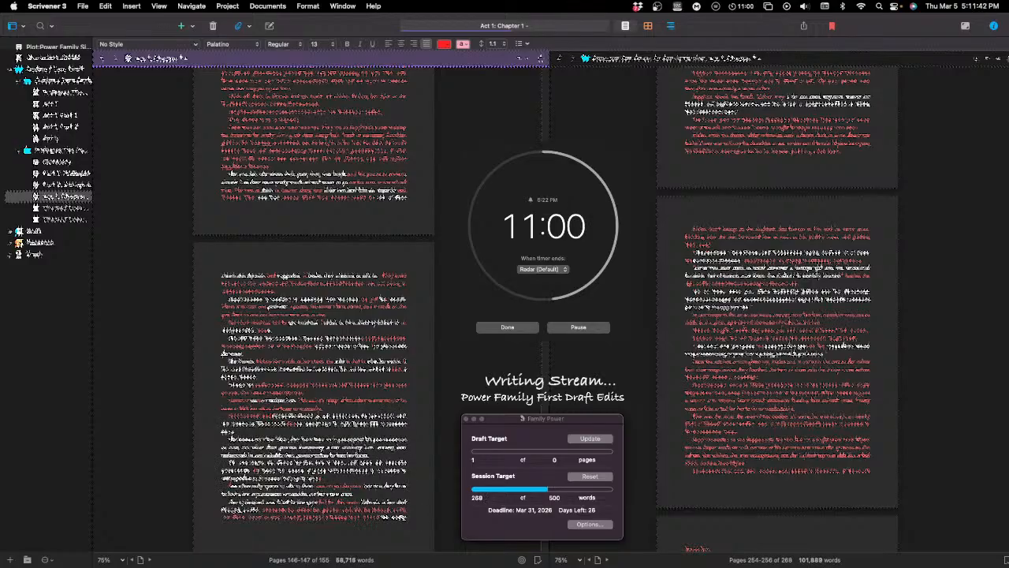
# Step: Trim the end of the newly written clause and continue it with "and then she was" plus the start of the following verb
pyautogui.press('BackSpace')
pyautogui.press('BackSpace')
pyautogui.press('BackSpace')
pyautogui.press('BackSpace')
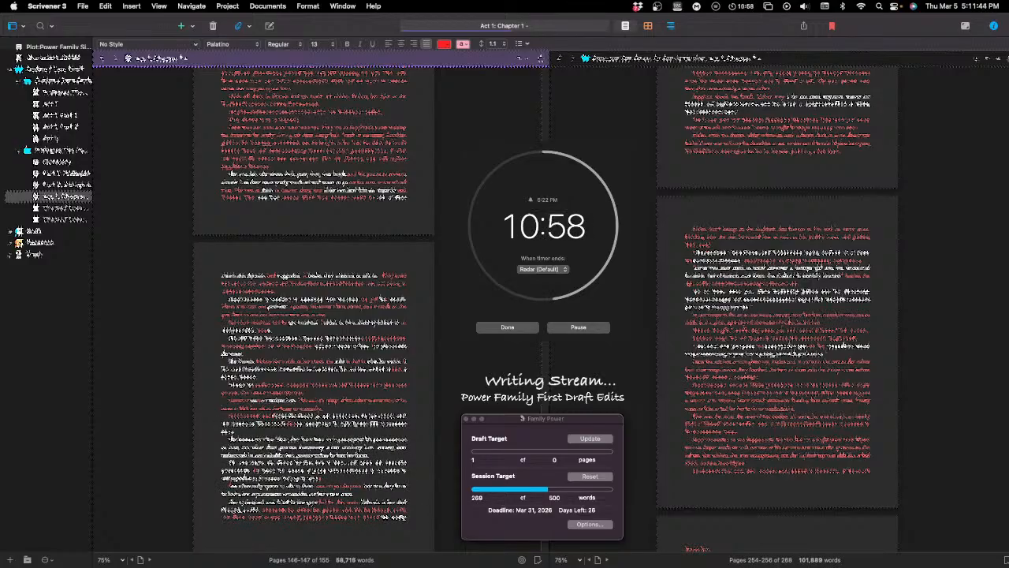
pyautogui.write('a')
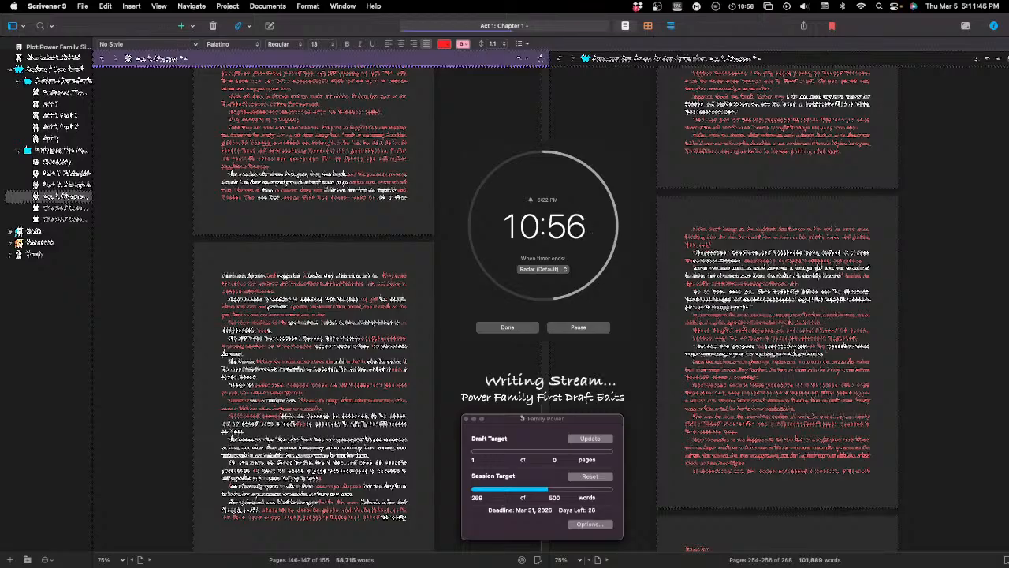
pyautogui.write('nd t')
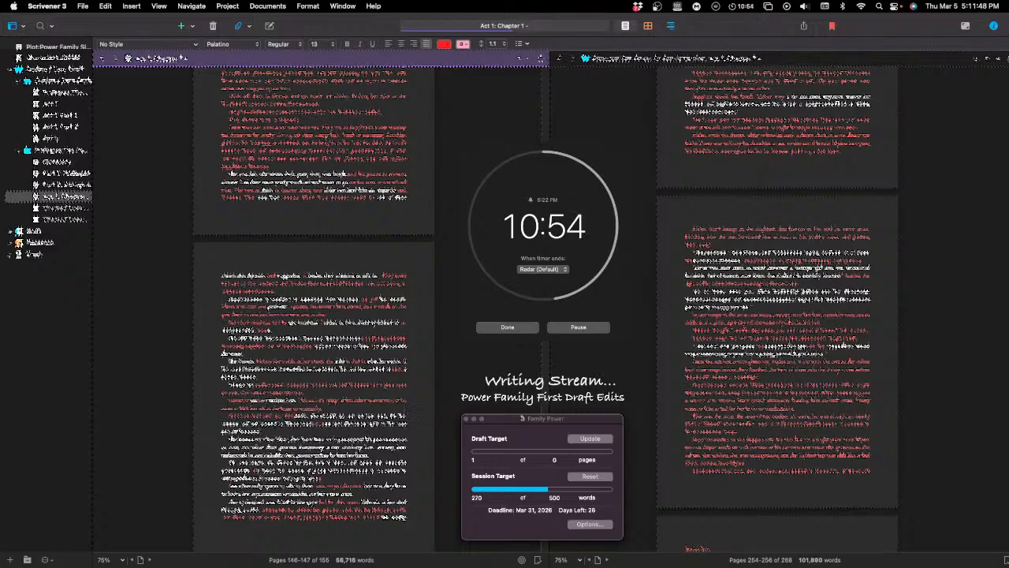
pyautogui.write('hen ')
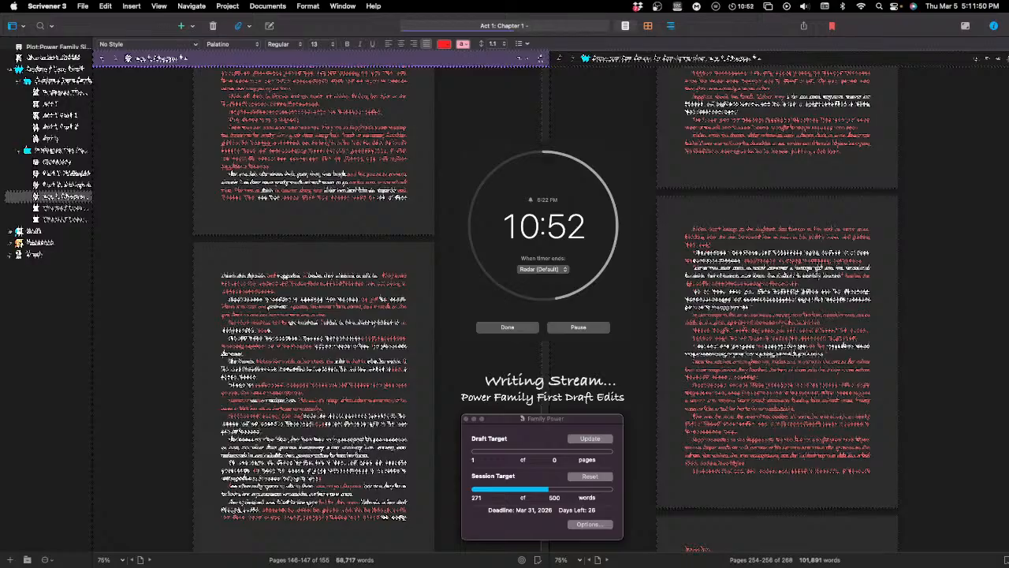
pyautogui.write('she was ')
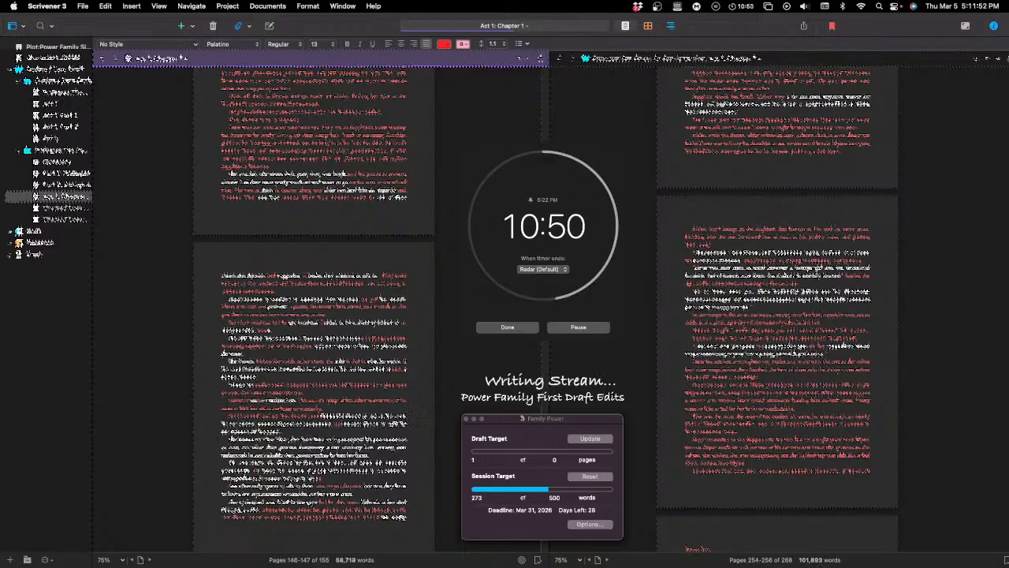
pyautogui.write('goin')
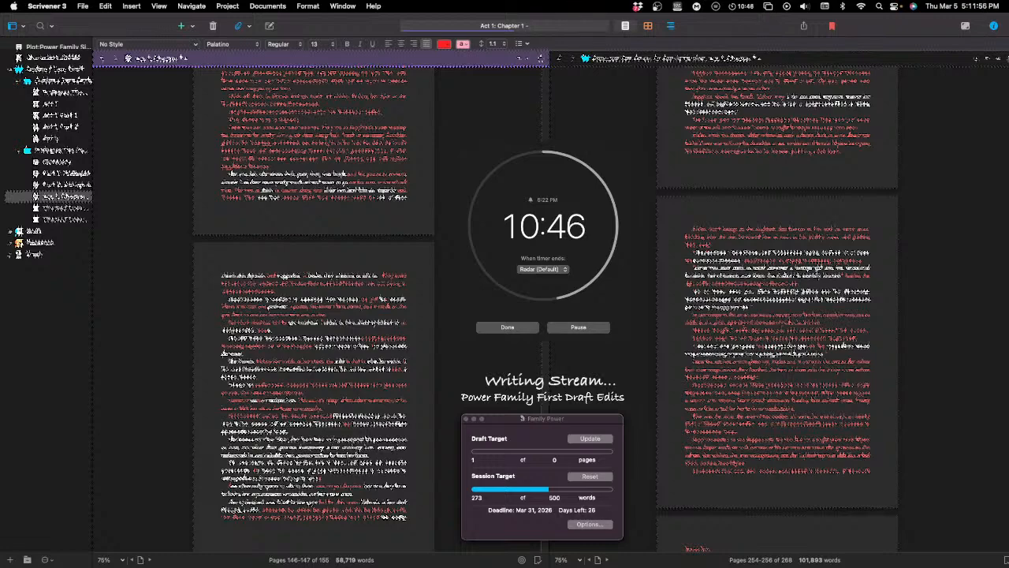
# Step: Delete the leftover original words directly after the newly written clause in the paragraph's first line
pyautogui.doubleClick(343, 411)
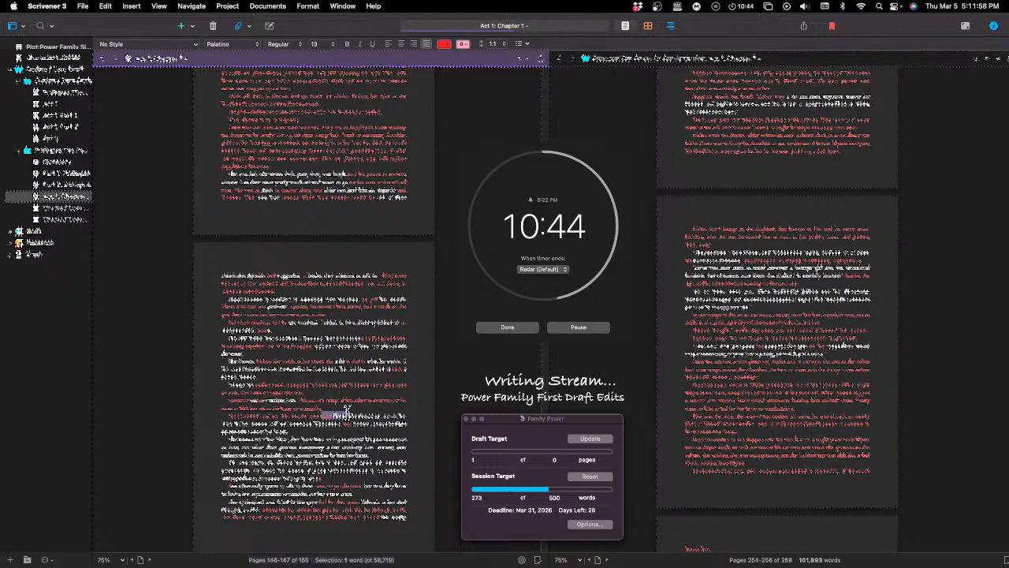
pyautogui.click(344, 411)
pyautogui.press('BackSpace')
pyautogui.press('BackSpace')
pyautogui.press('BackSpace')
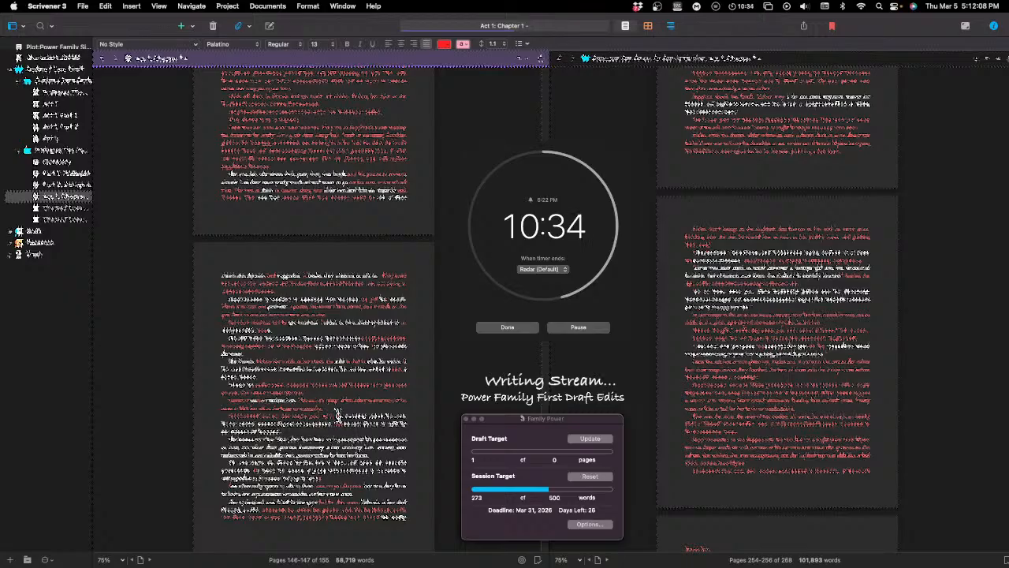
pyautogui.doubleClick(346, 414)
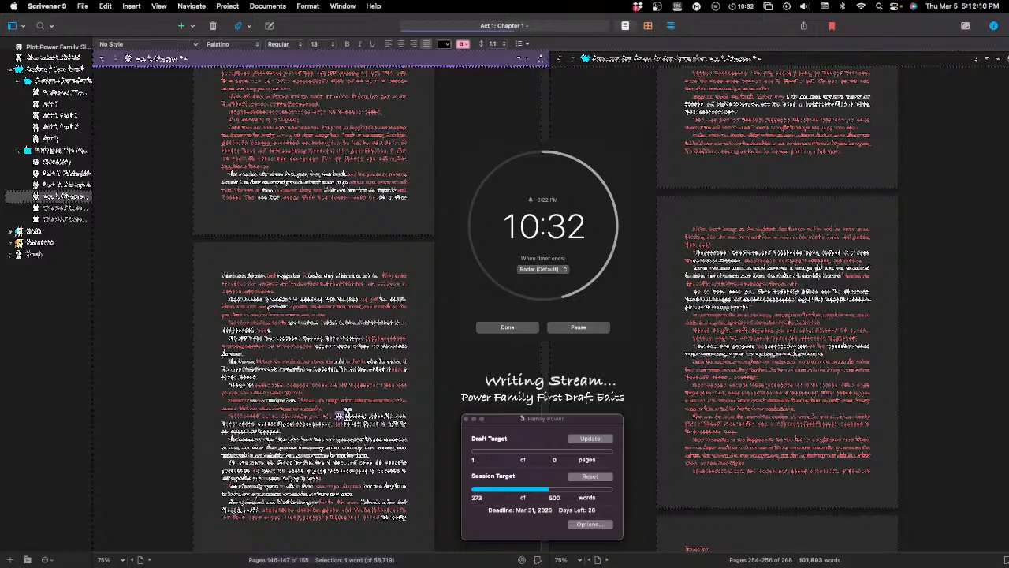
pyautogui.press('BackSpace')
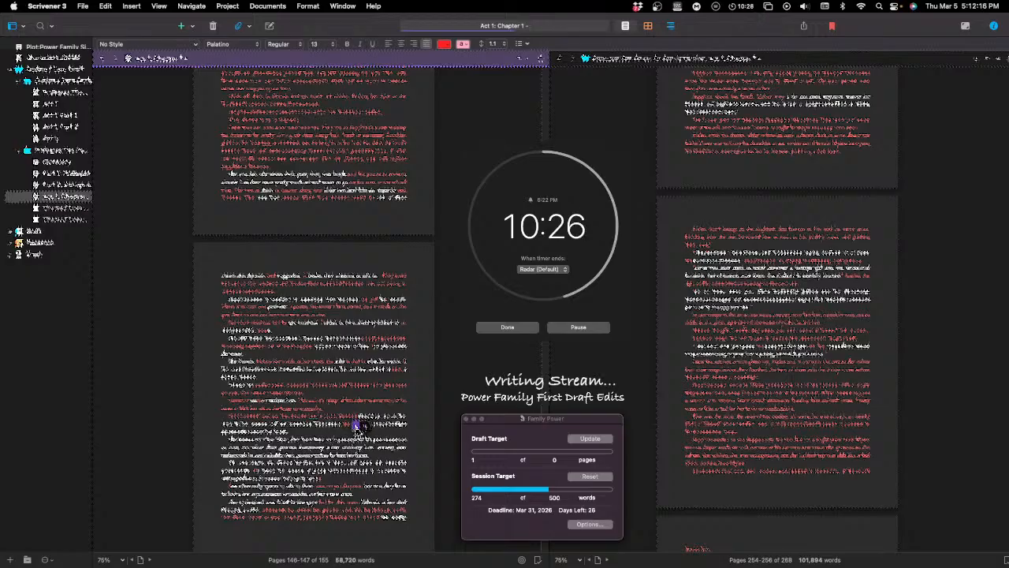
# Step: Remove the word at the end of the paragraph's first line and replace a word early in the second line with "was"
pyautogui.doubleClick(402, 414)
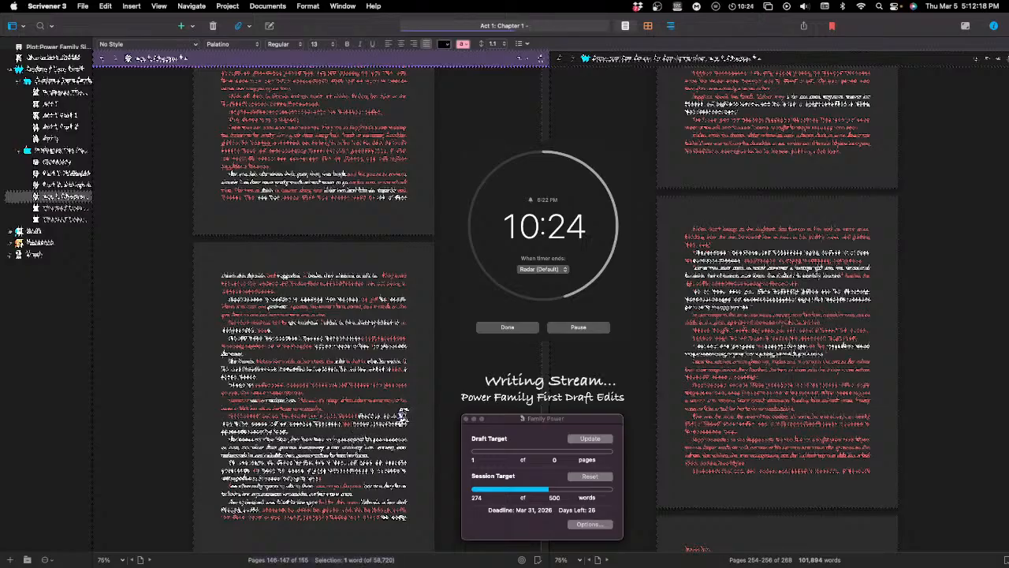
pyautogui.press('BackSpace')
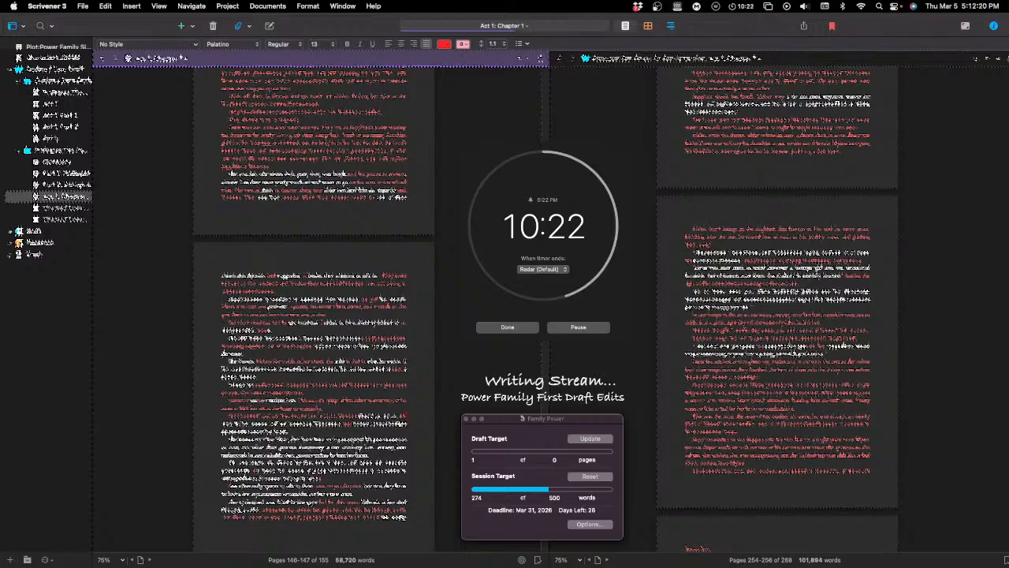
pyautogui.doubleClick(247, 422)
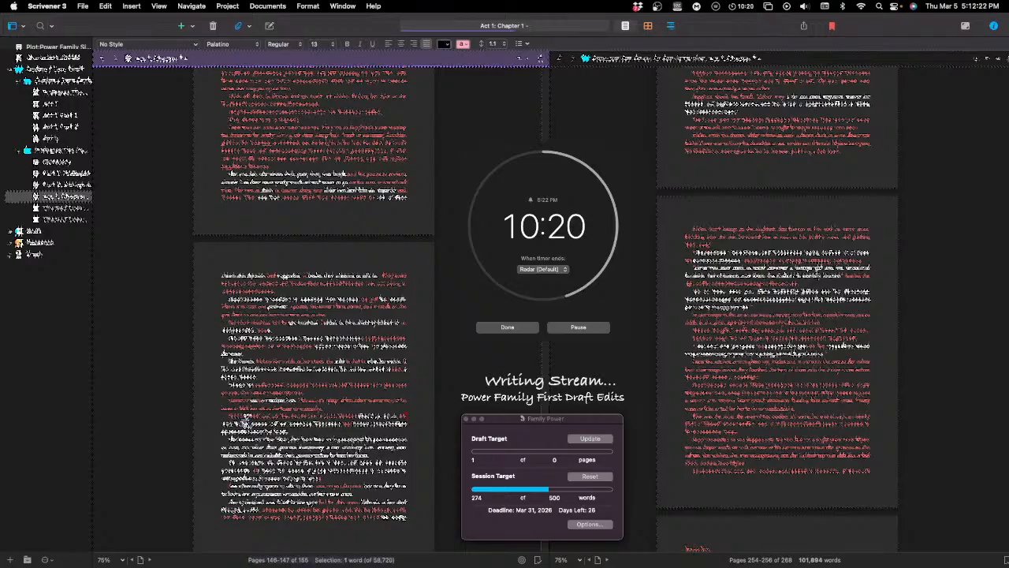
pyautogui.write('wass')
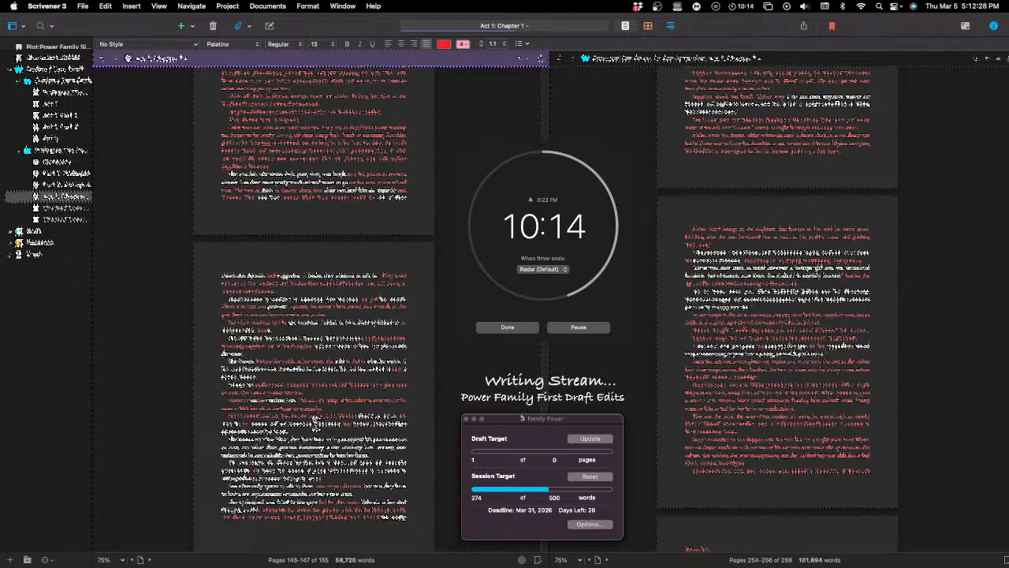
# Step: Reword the rest of the paragraph's second line, replacing single words with "the" and adding "of the"
pyautogui.doubleClick(317, 424)
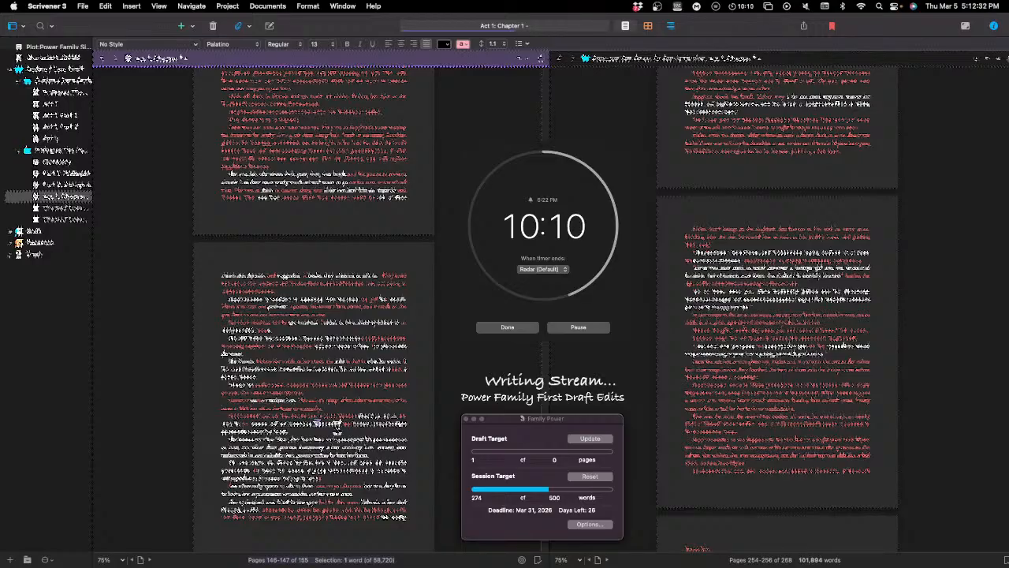
pyautogui.write('the')
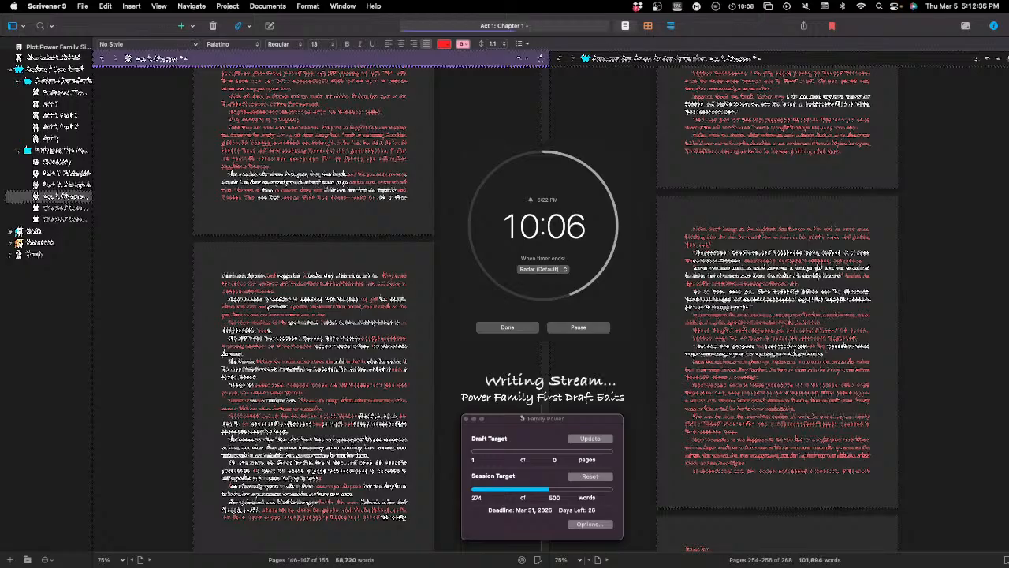
pyautogui.write(' of the')
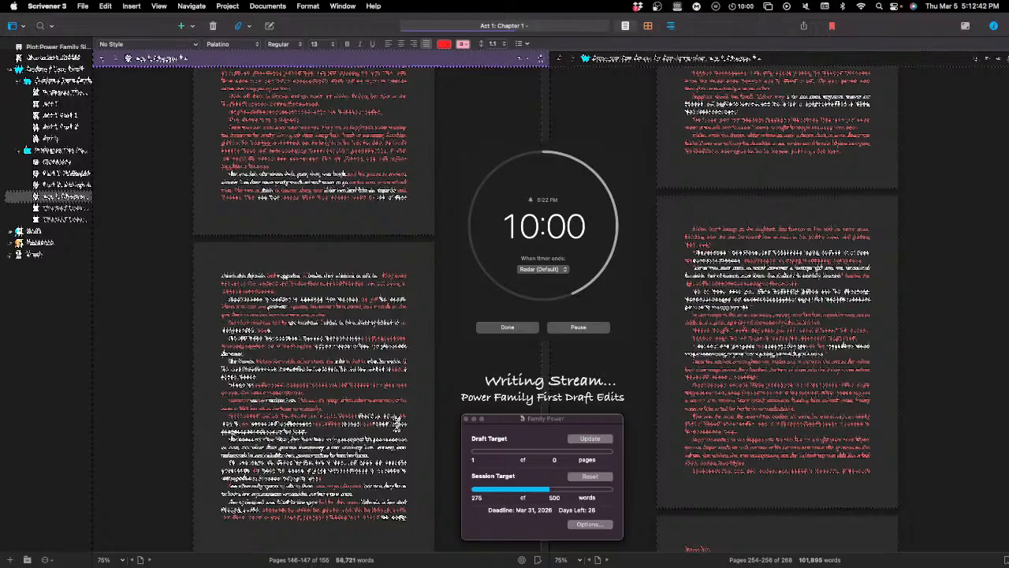
pyautogui.doubleClick(368, 423)
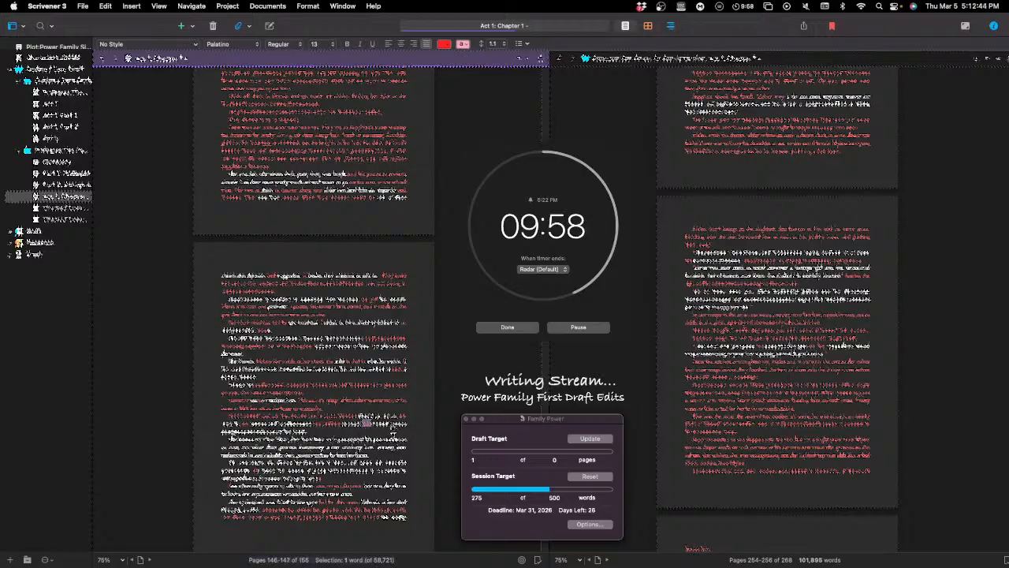
pyautogui.press('BackSpace')
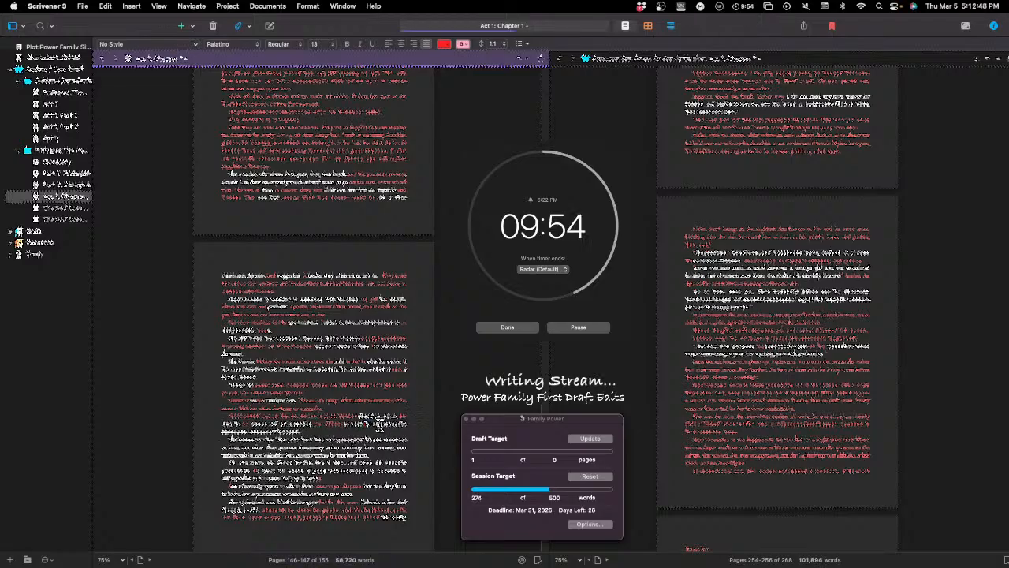
pyautogui.click(368, 424)
pyautogui.write('the')
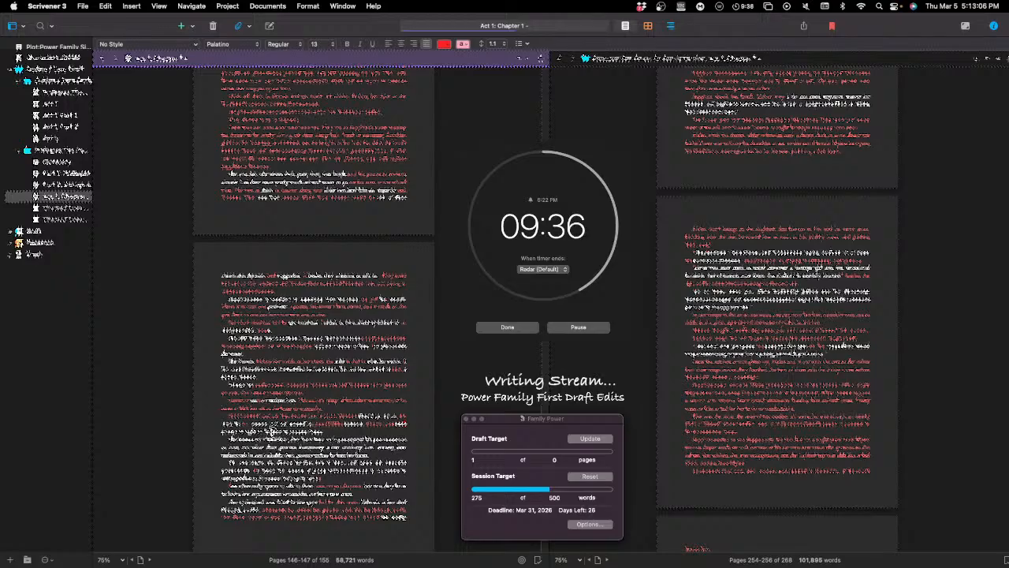
# Step: Replace two individual words in the paragraph's last line with revised wording
pyautogui.doubleClick(268, 430)
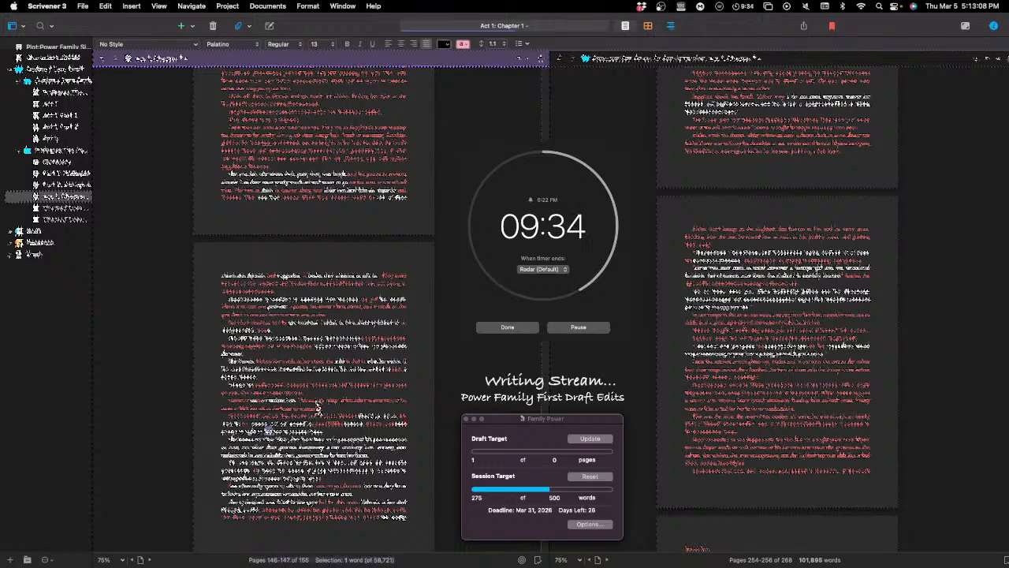
pyautogui.click(313, 434)
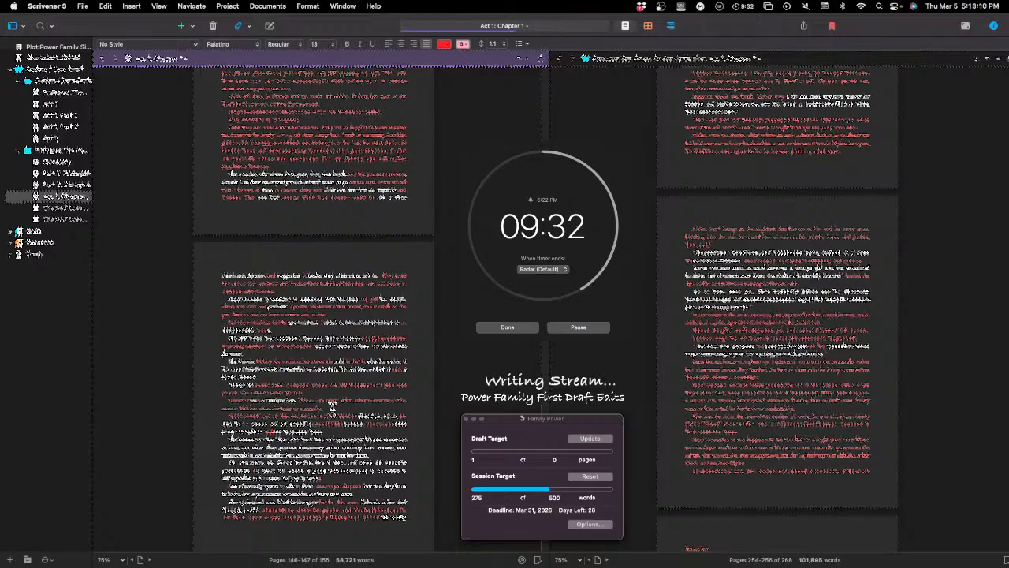
pyautogui.doubleClick(308, 432)
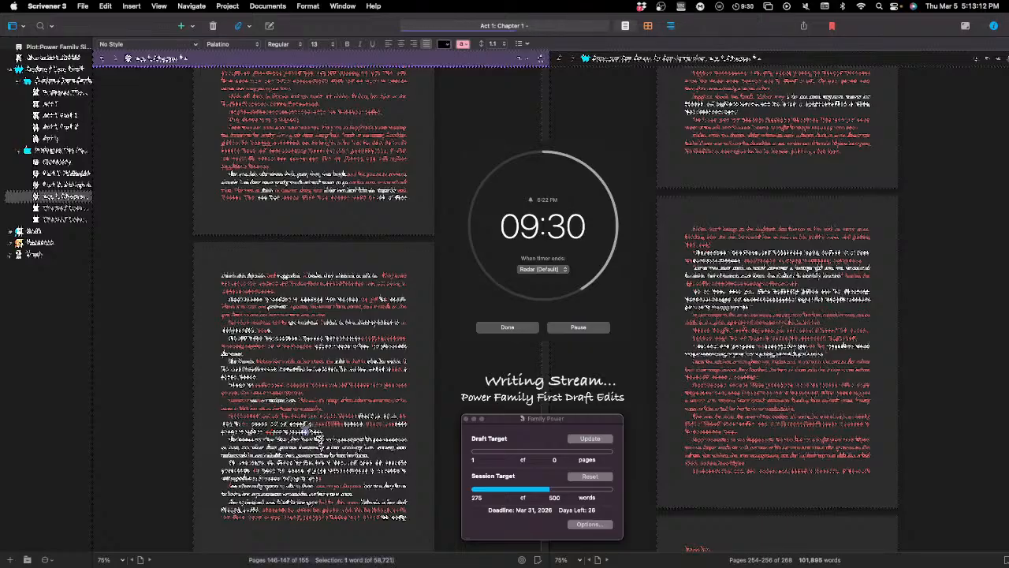
# Step: Start a new paragraph after the revised one and write a new passage there beginning with "He"
pyautogui.click(312, 434)
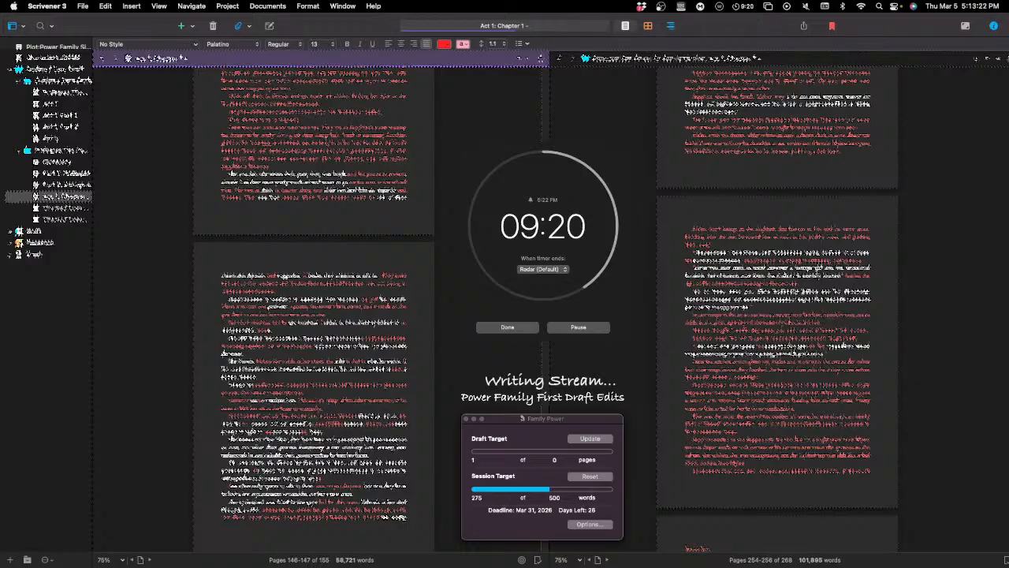
pyautogui.press('Return')
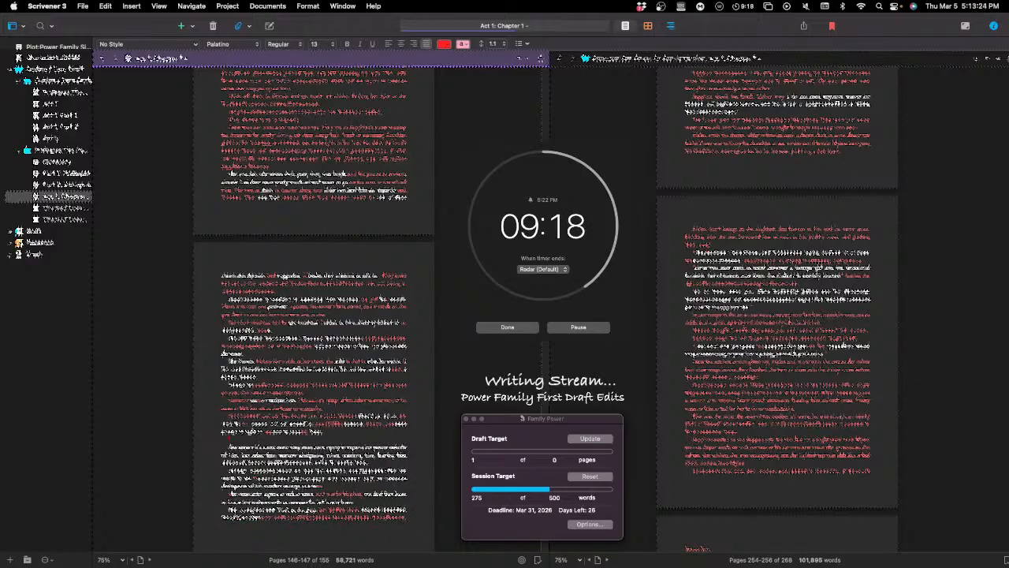
pyautogui.write('He')
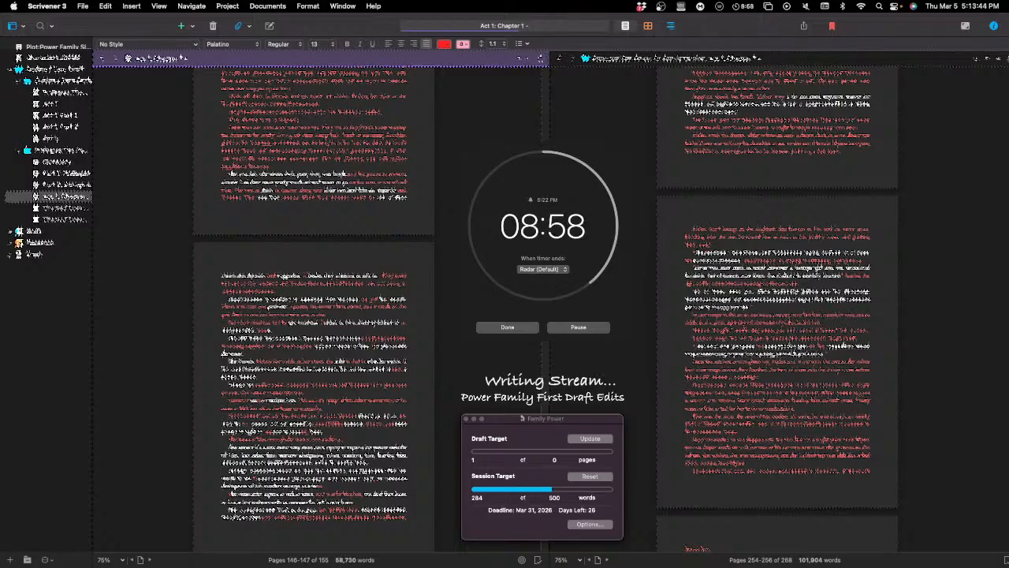
pyautogui.write('a')
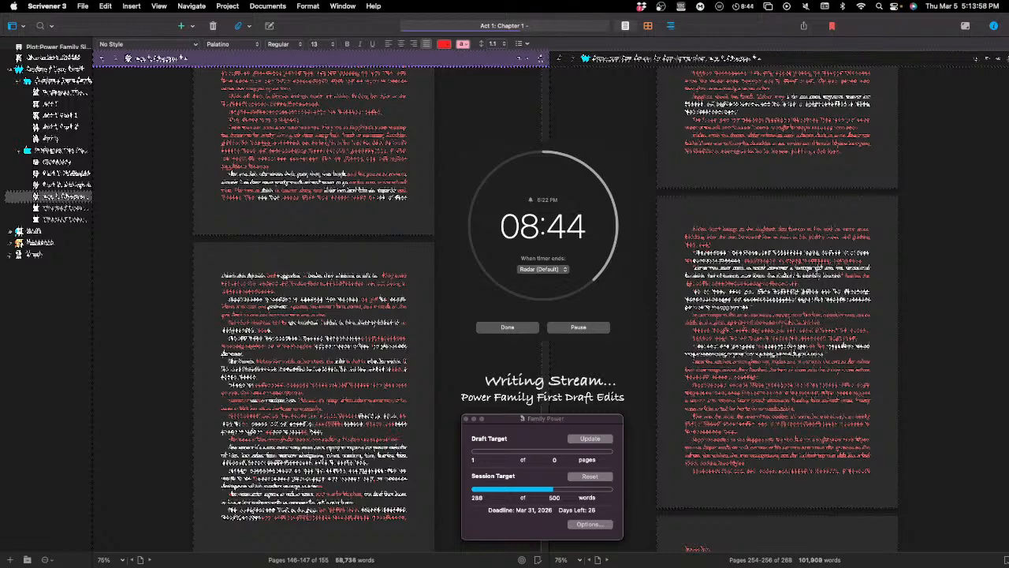
pyautogui.write('a')
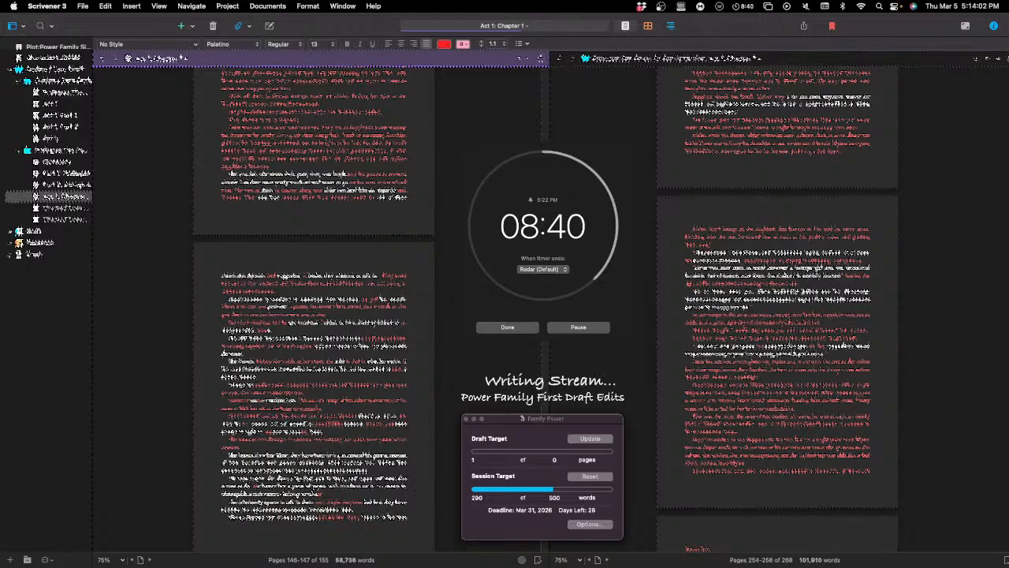
pyautogui.write('thing')
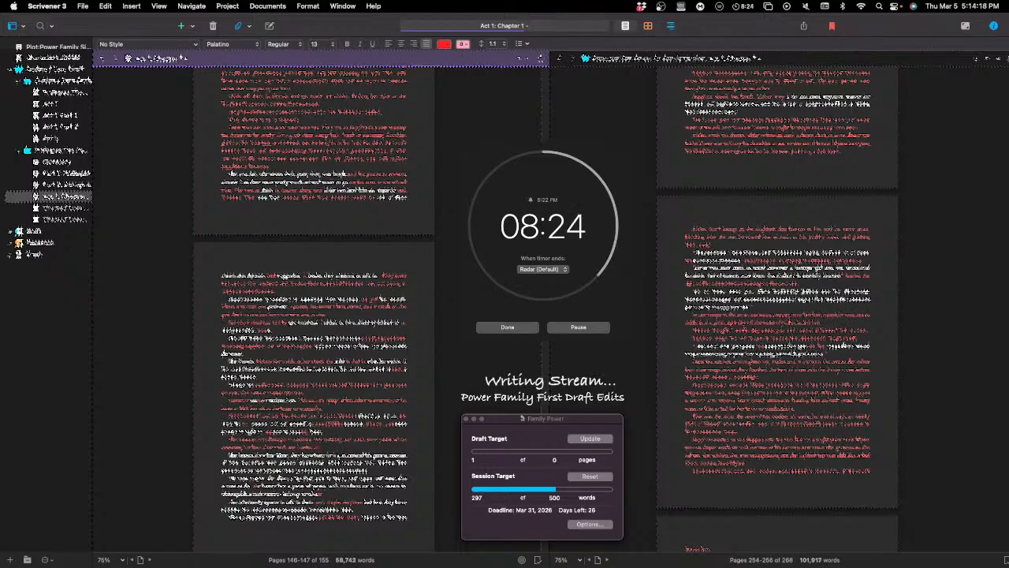
pyautogui.write('to')
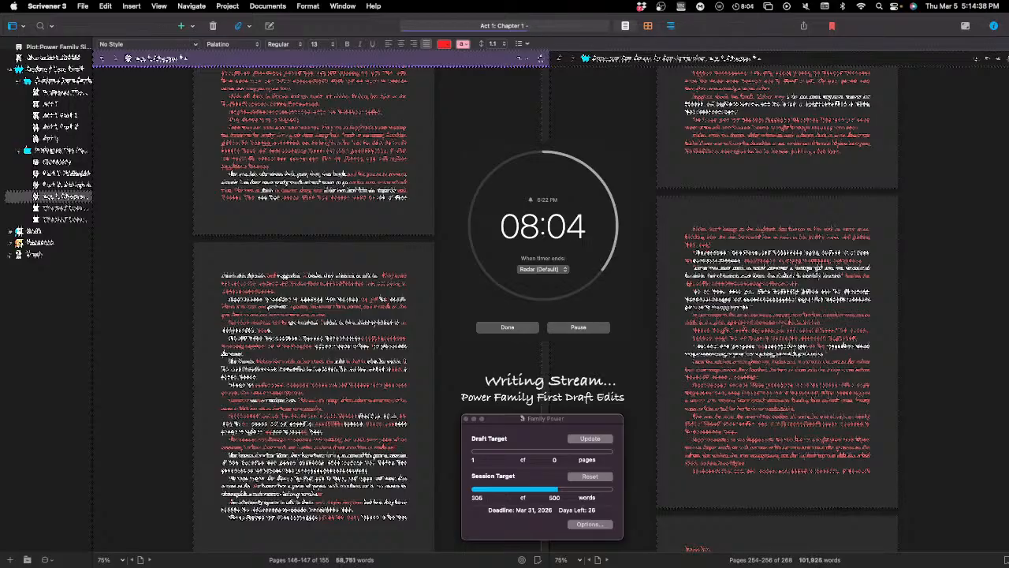
pyautogui.write('for')
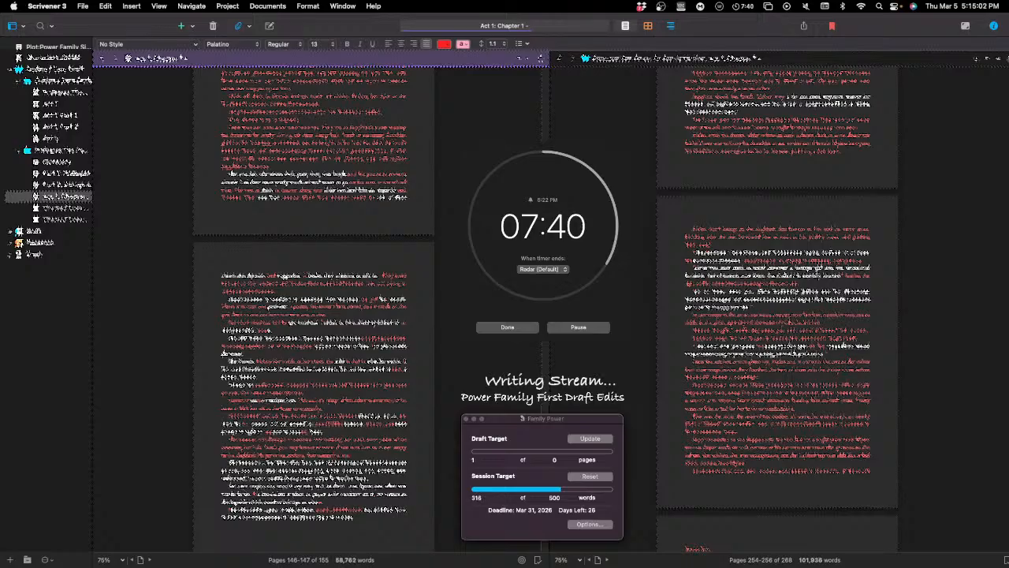
# Step: Continue writing the passage in the newly added paragraph, extending its sentences with further wording that includes "it"
pyautogui.write('it')
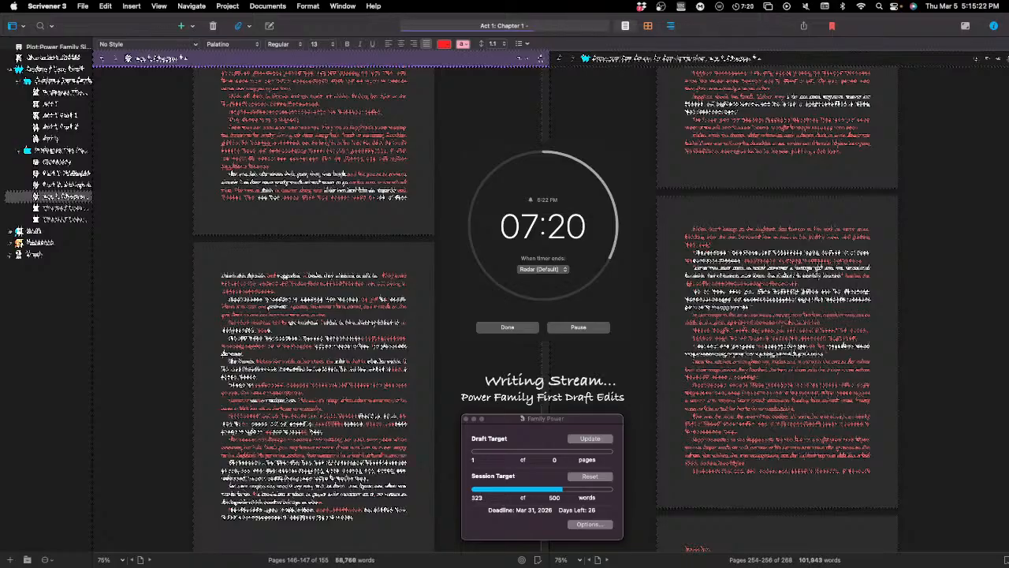
pyautogui.write('it')
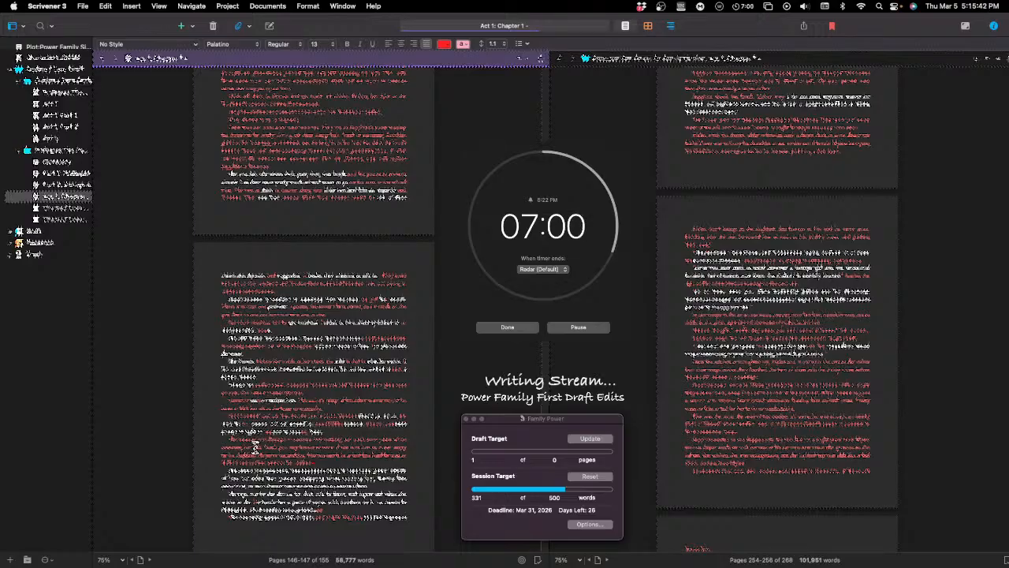
# Step: Reword the opening line of the next unrevised paragraph, replacing single words with "Father" and "his" and adding "the" and "and"
pyautogui.scroll(-2, 255, 447)
pyautogui.scroll(-2, 237, 394)
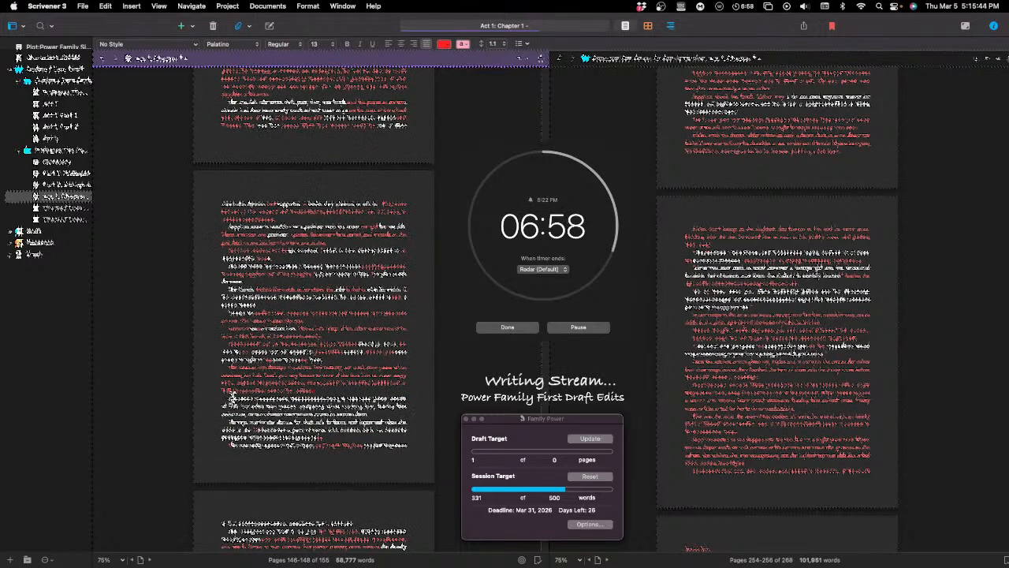
pyautogui.doubleClick(236, 398)
pyautogui.write('Father')
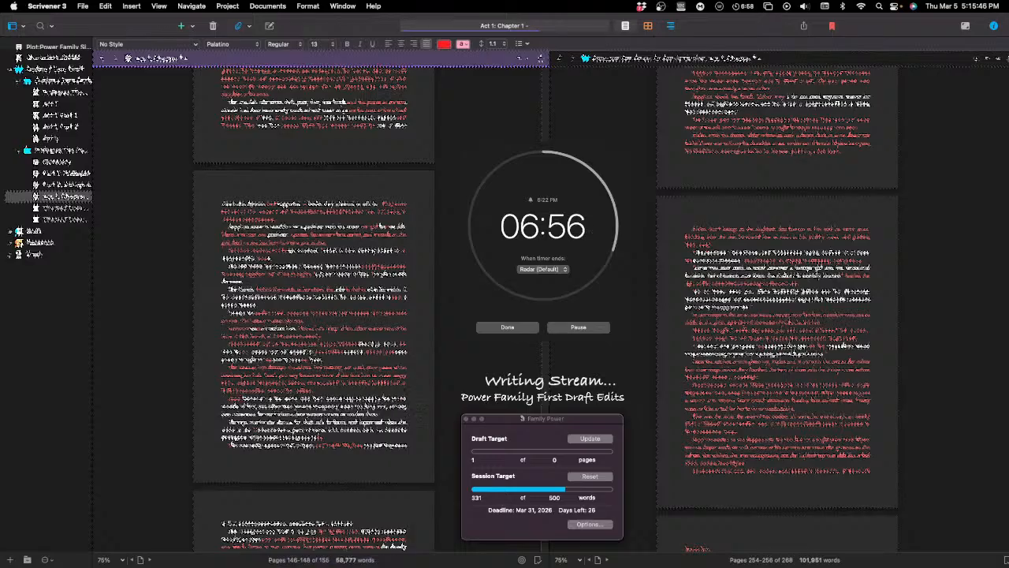
pyautogui.write('s')
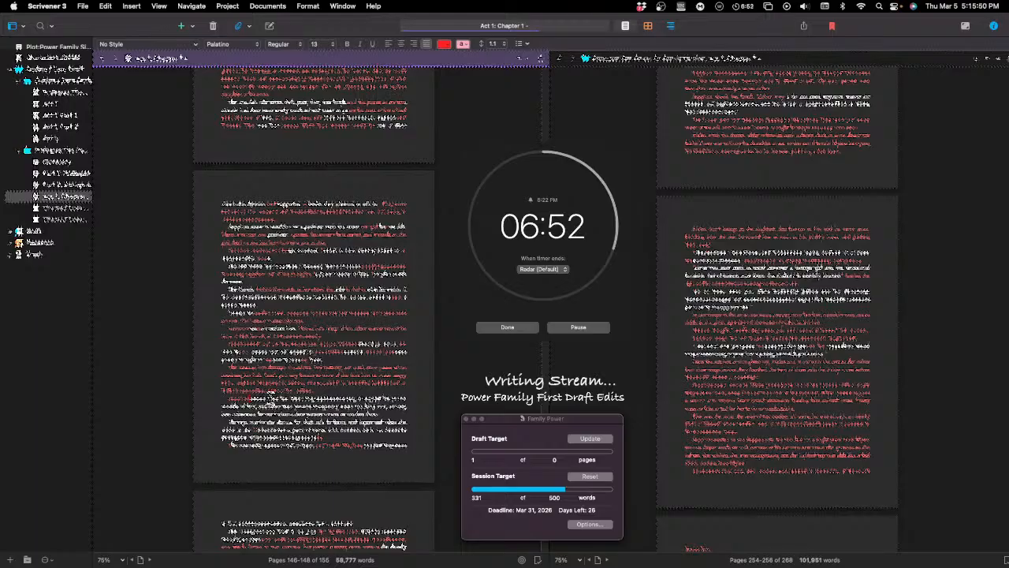
pyautogui.doubleClick(270, 398)
pyautogui.write('his')
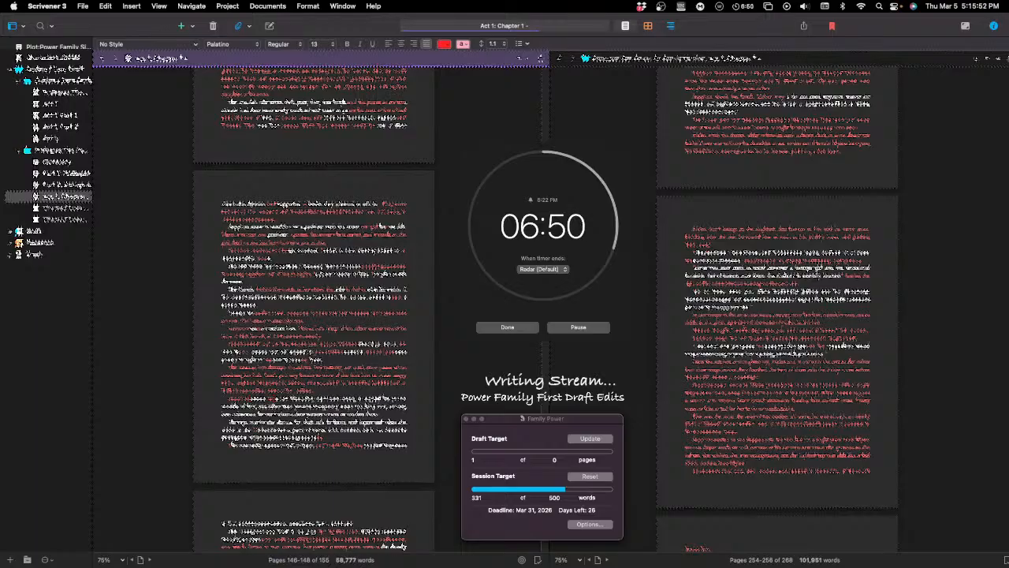
pyautogui.write('s')
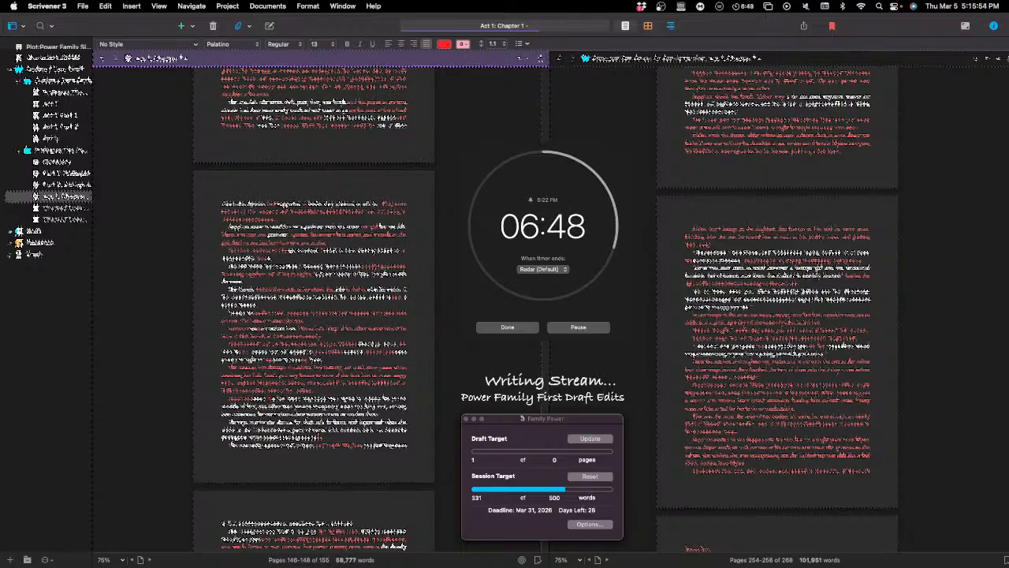
pyautogui.write('the')
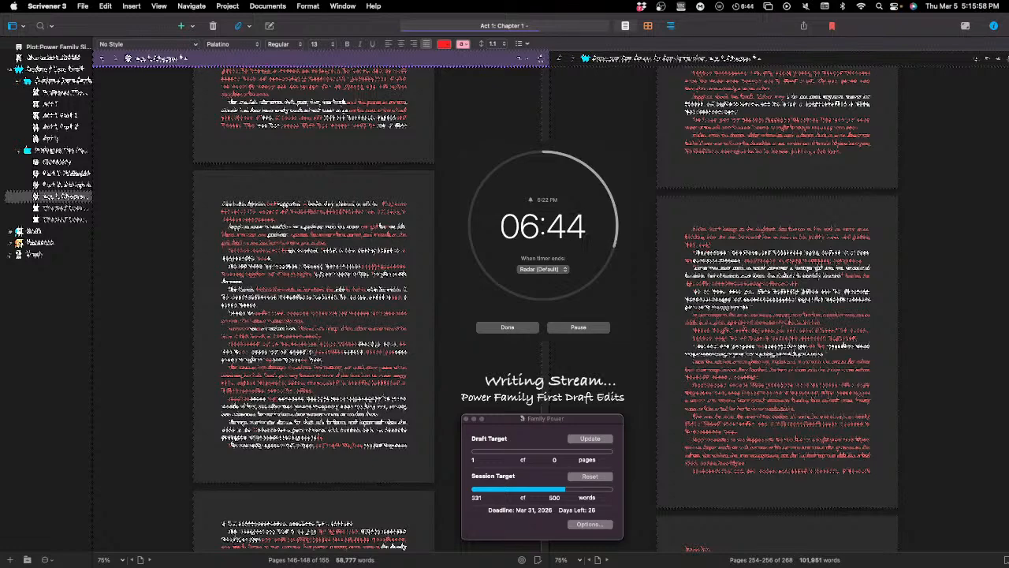
pyautogui.write(' and')
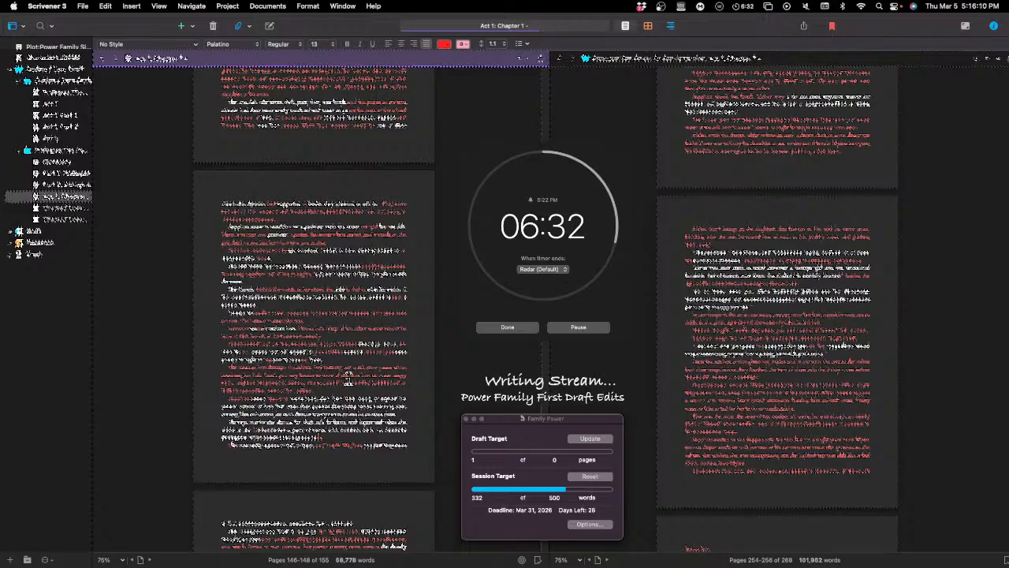
# Step: Delete the unwanted wording from the first line of the paragraph being revised
pyautogui.scroll(-1, 337, 389)
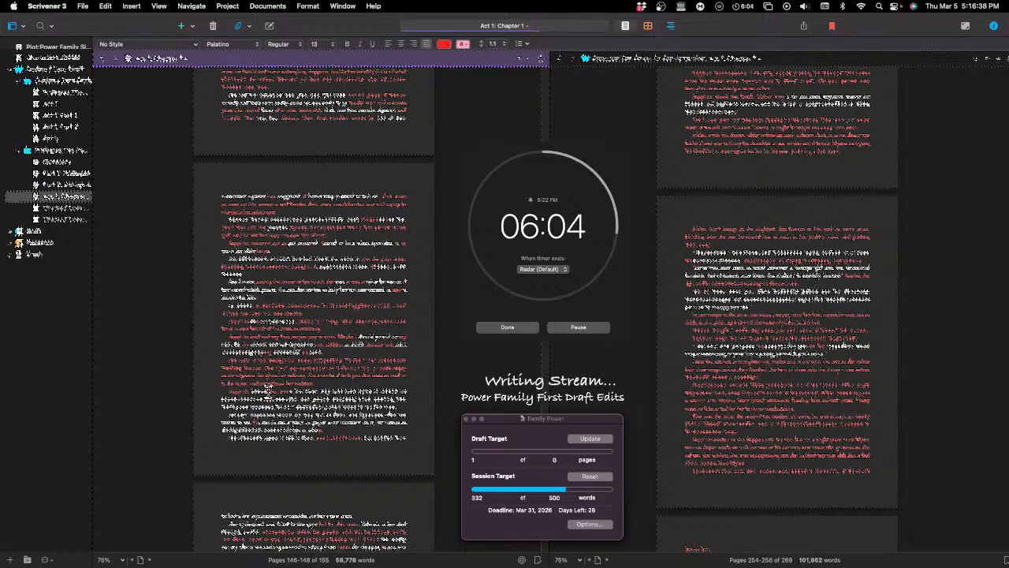
pyautogui.scroll(-1, 272, 391)
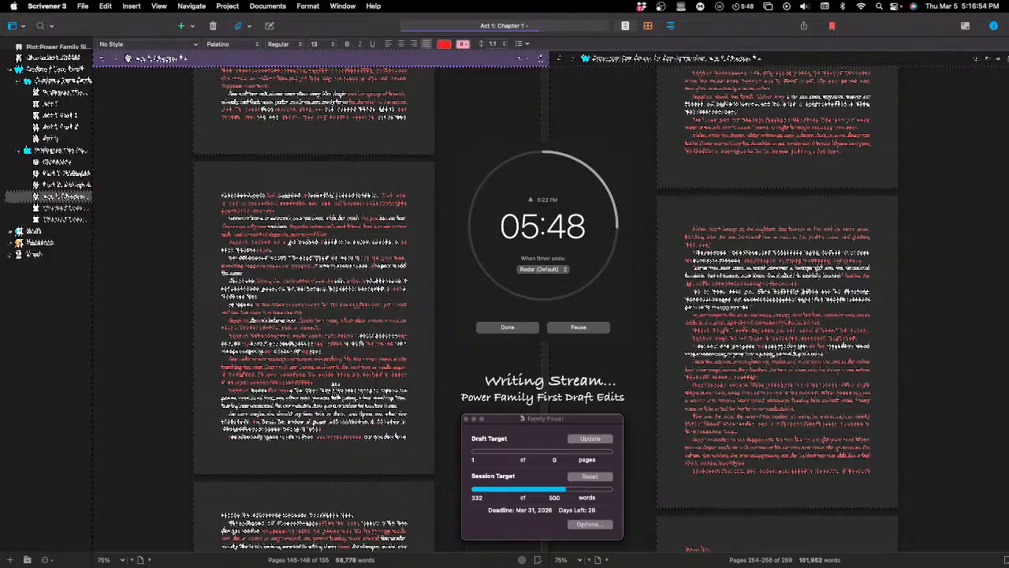
pyautogui.press('BackSpace')
pyautogui.press('BackSpace')
pyautogui.press('BackSpace')
pyautogui.press('BackSpace')
pyautogui.press('BackSpace')
pyautogui.press('BackSpace')
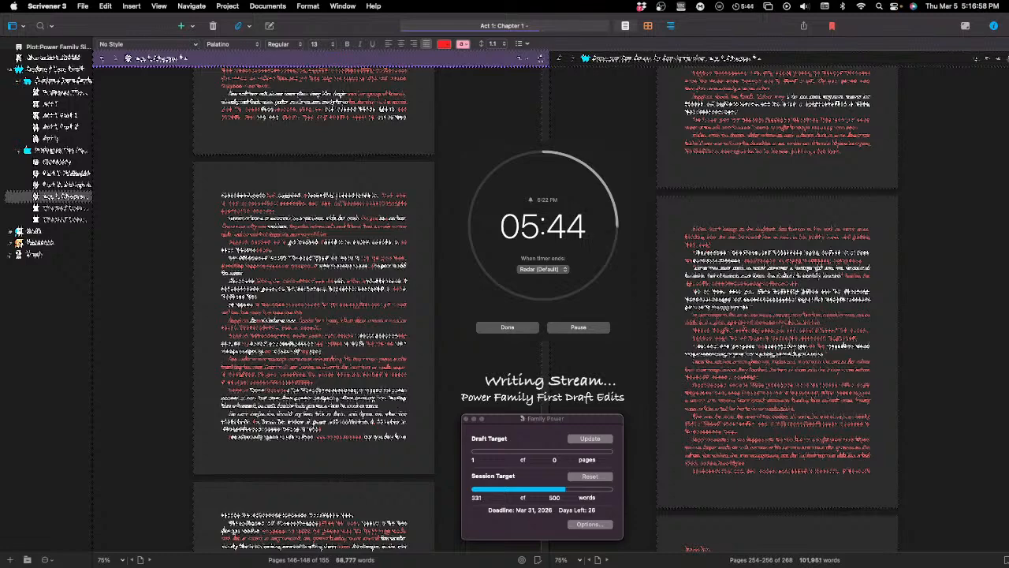
pyautogui.press('BackSpace')
pyautogui.press('BackSpace')
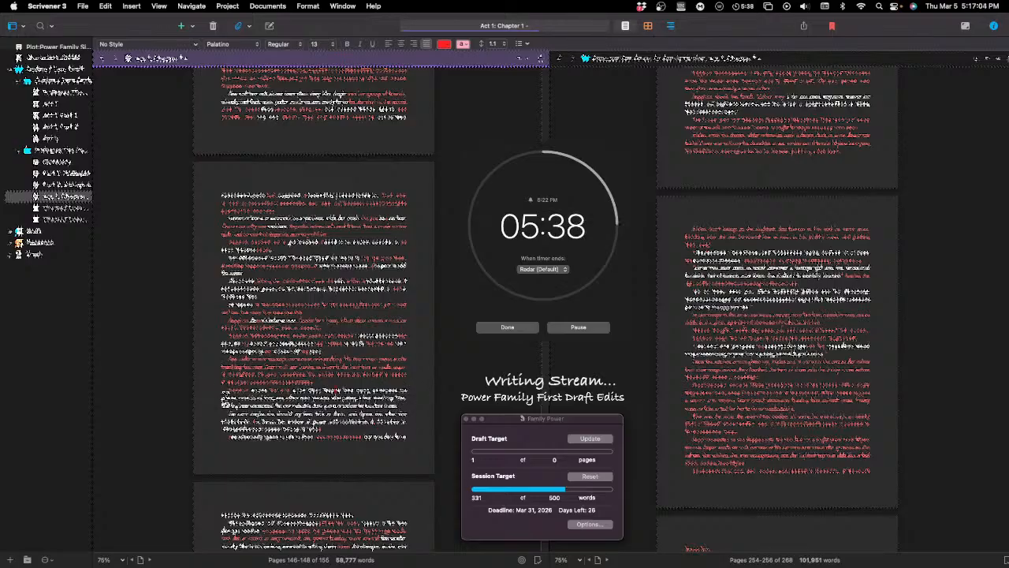
# Step: Replace the word at the start of the paragraph's second line with "there"
pyautogui.doubleClick(227, 396)
pyautogui.press('BackSpace')
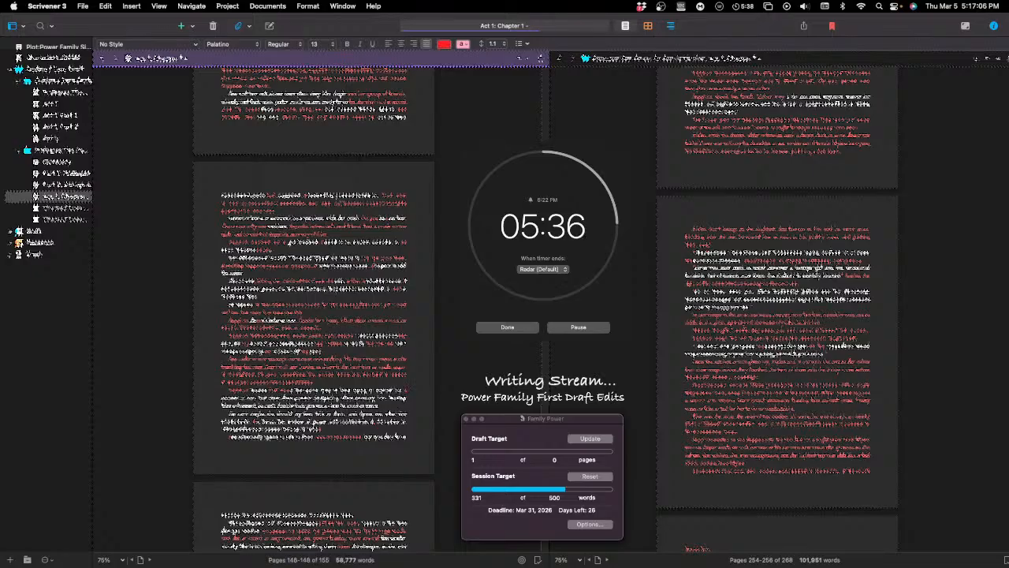
pyautogui.write('there')
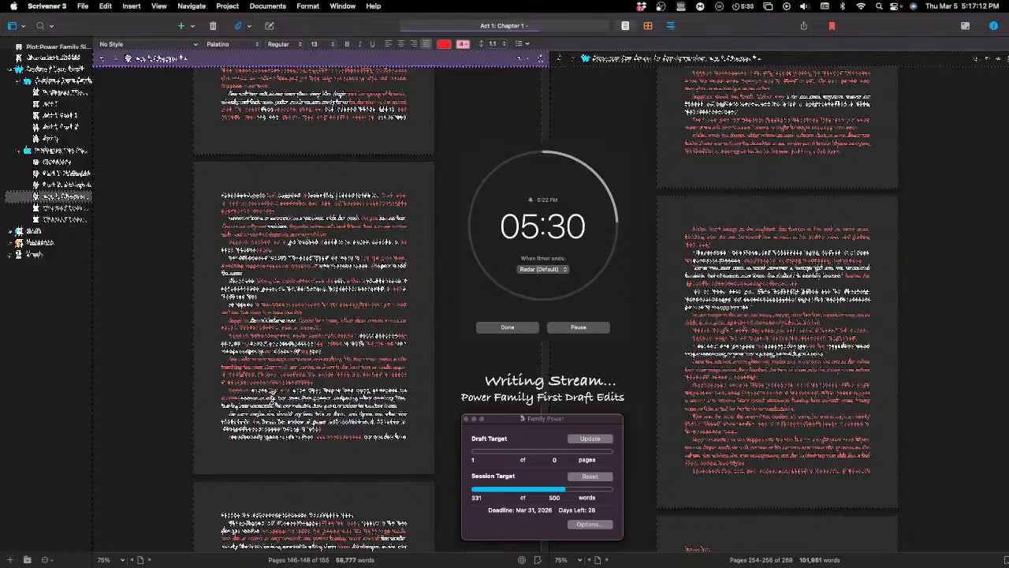
# Step: Replace a word early in the paragraph's second line with "that they were in the middle of"
pyautogui.doubleClick(272, 398)
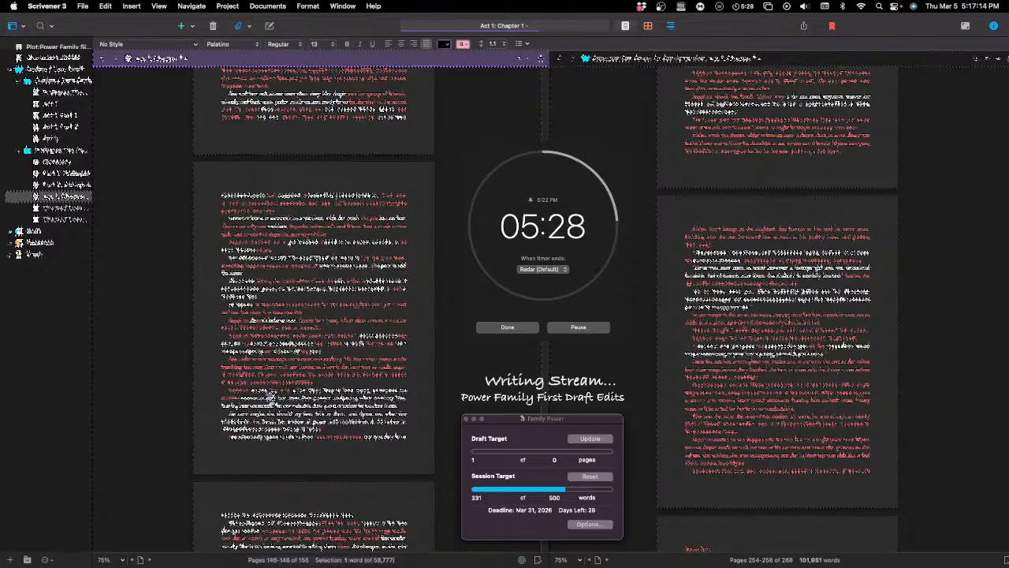
pyautogui.write('that the')
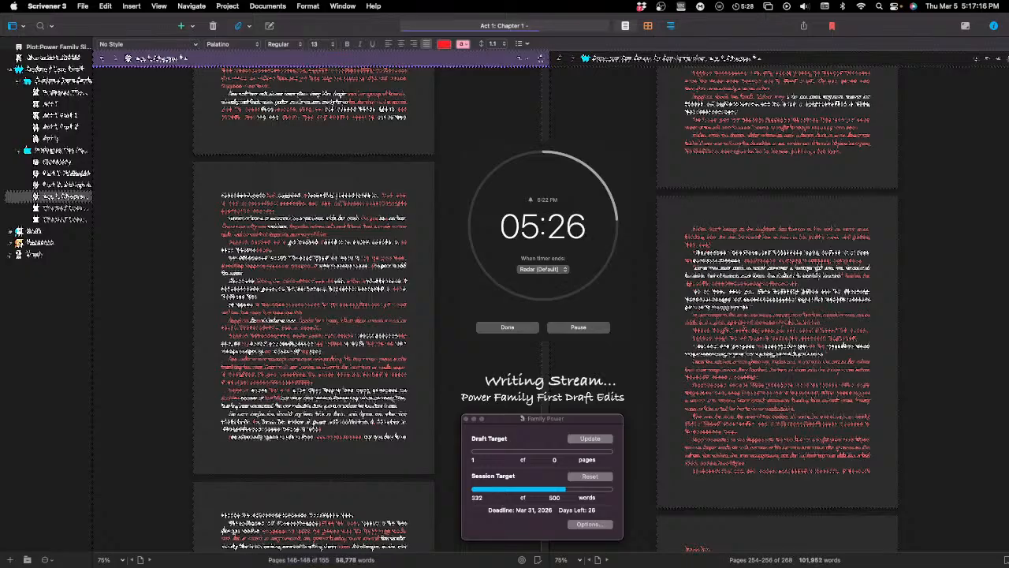
pyautogui.write('y were')
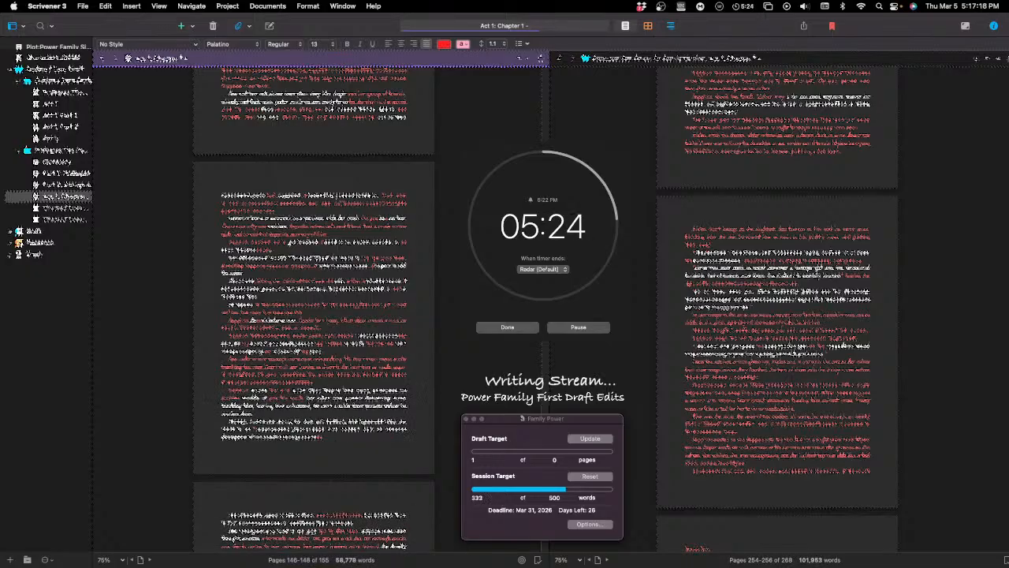
pyautogui.write(' in the')
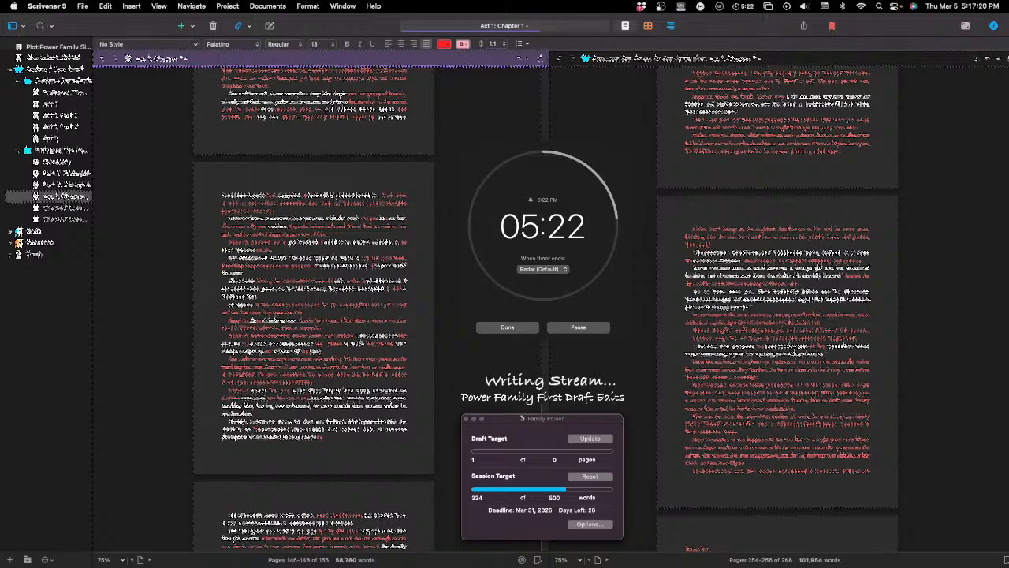
pyautogui.write(' middle')
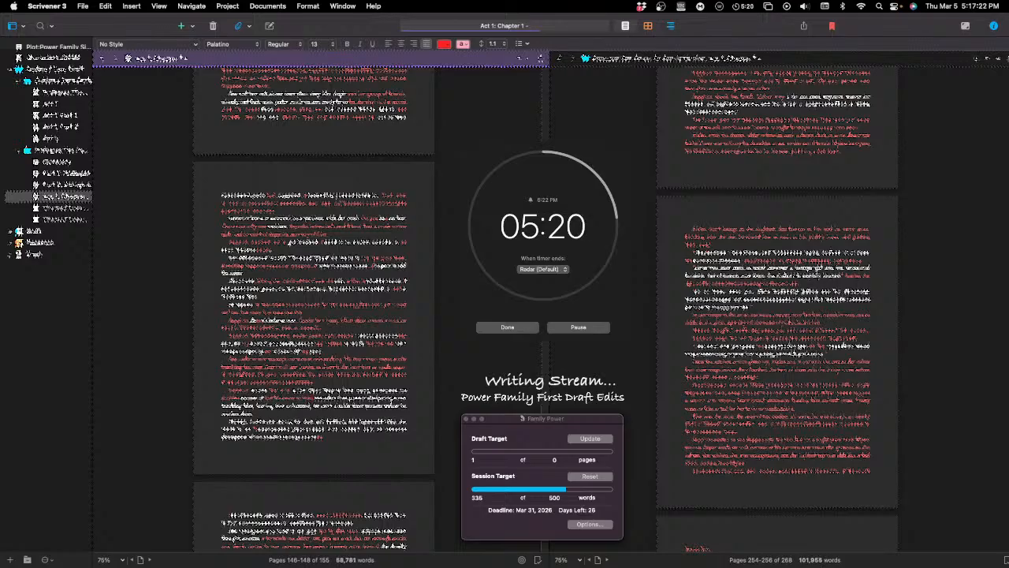
pyautogui.write(' of')
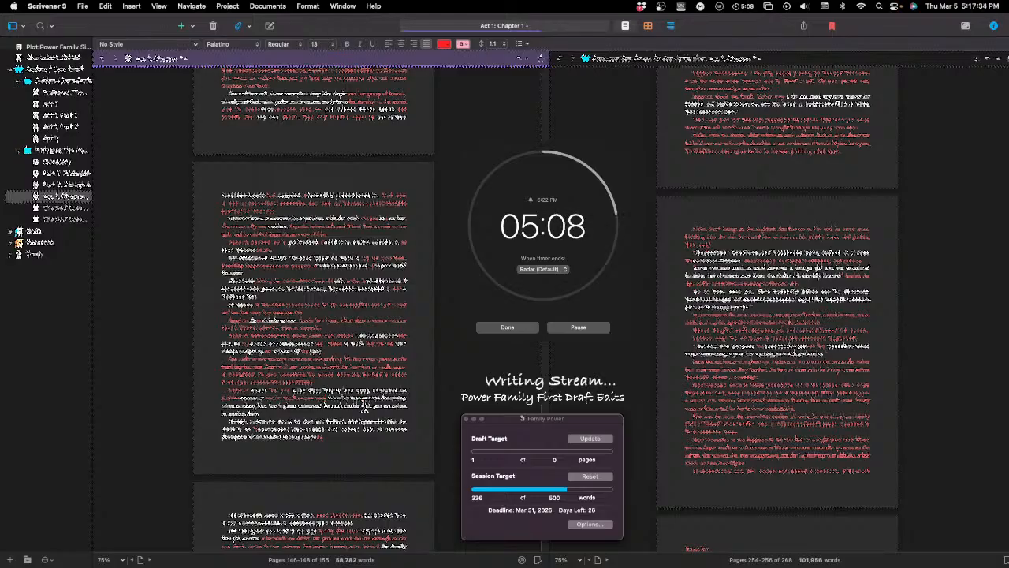
# Step: Revise the wording near the end of the paragraph's second line, entering "and the"
pyautogui.doubleClick(370, 398)
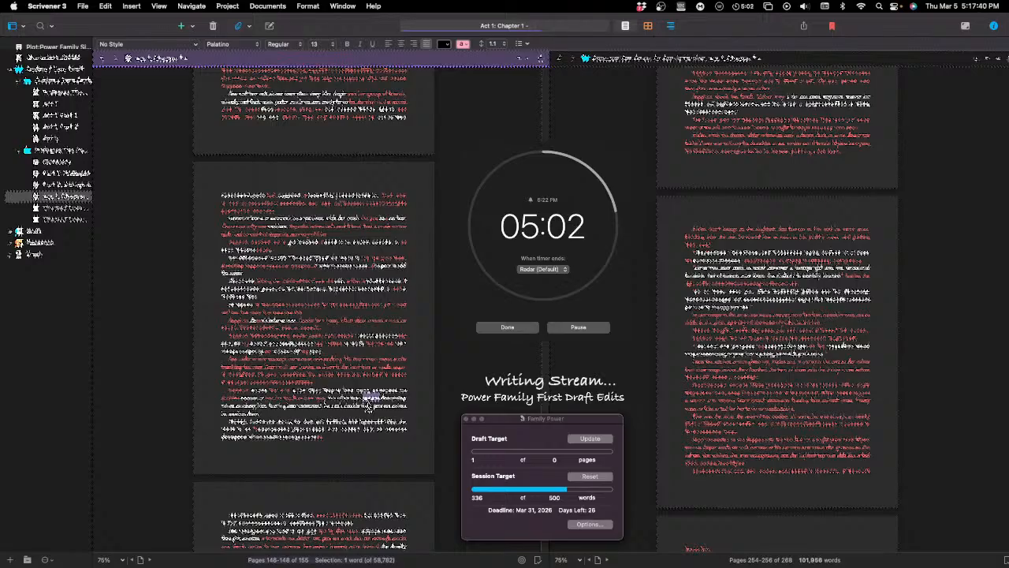
pyautogui.click(363, 396)
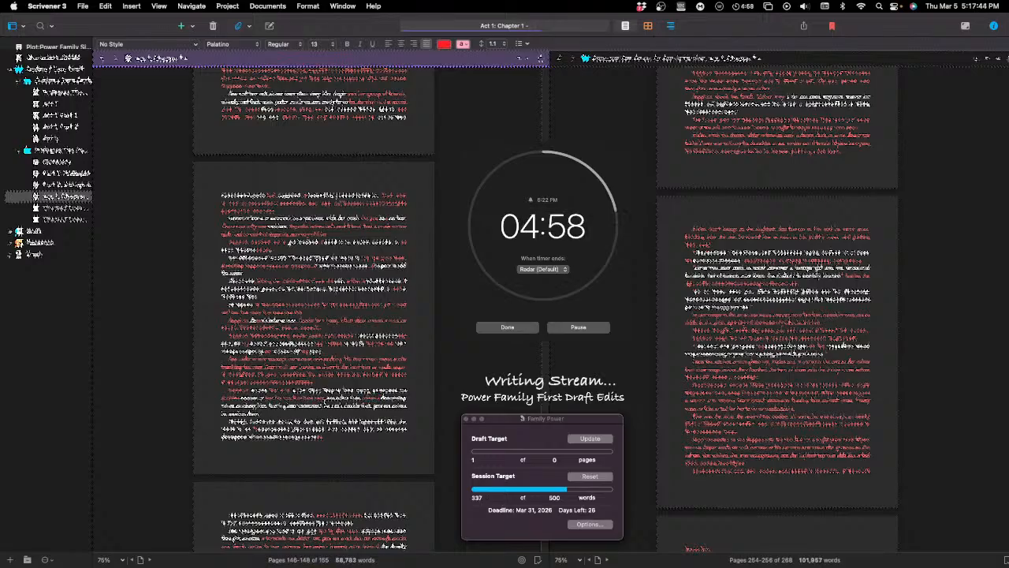
pyautogui.write('and the')
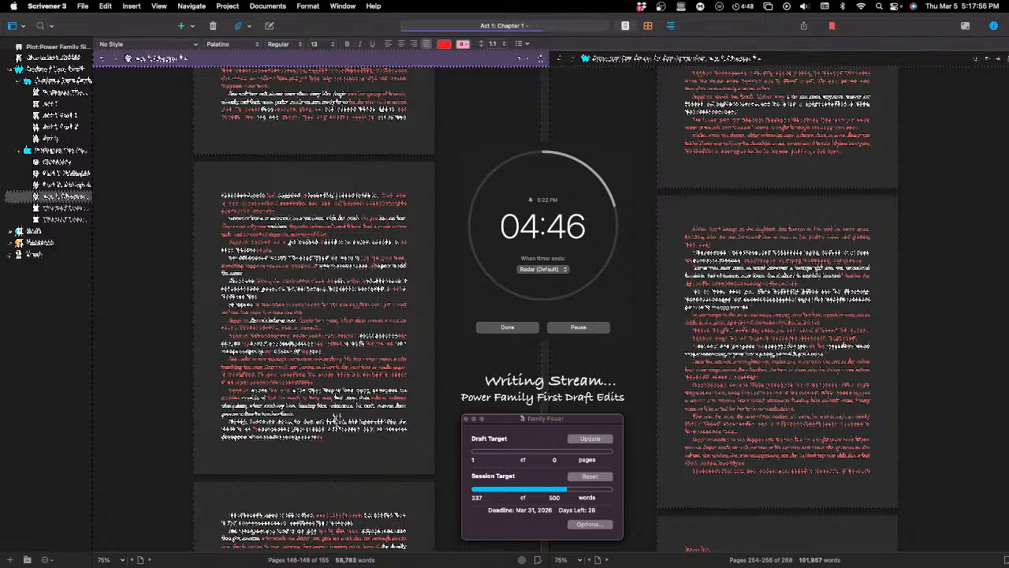
# Step: Insert a new red-text phrase in the middle of the paragraph's third line, using the wording "the way out of the"
pyautogui.write('the way out ')
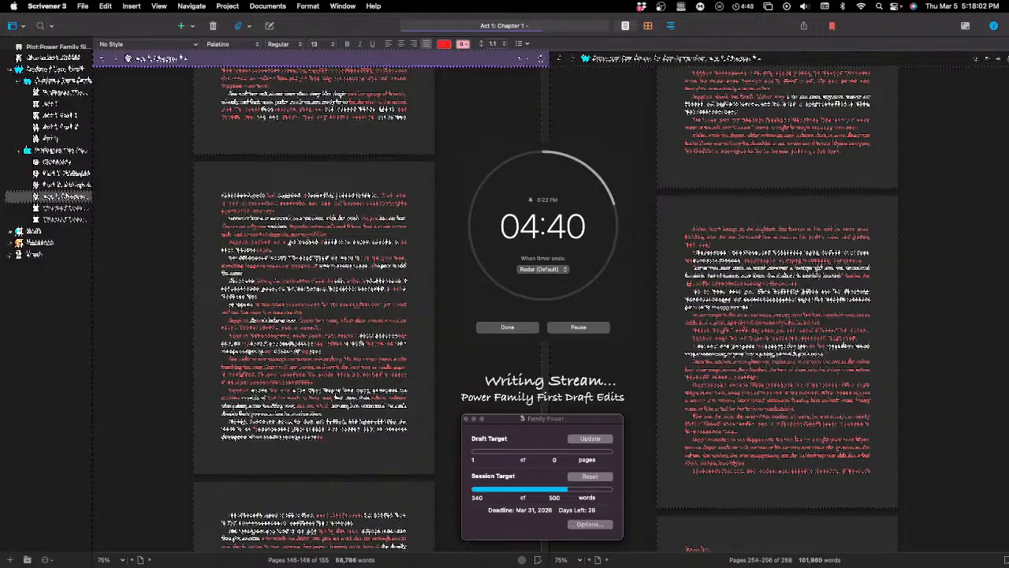
pyautogui.write('of ')
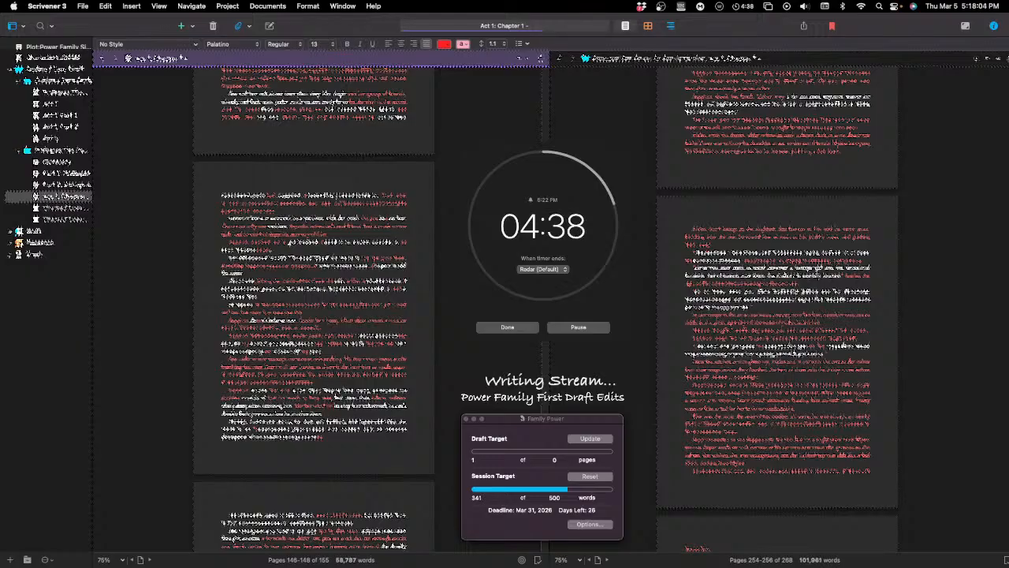
pyautogui.write('the ')
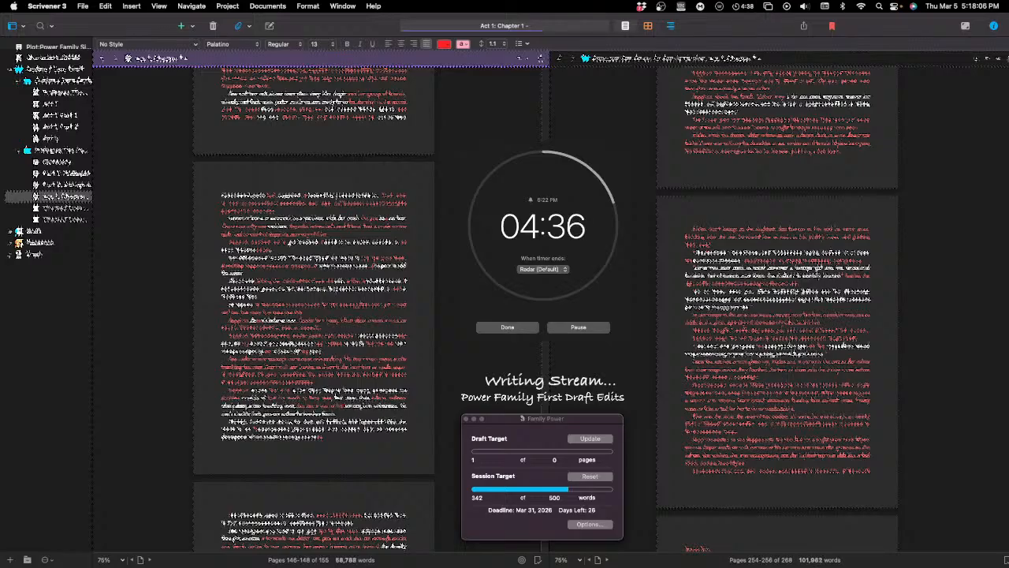
pyautogui.write('a still')
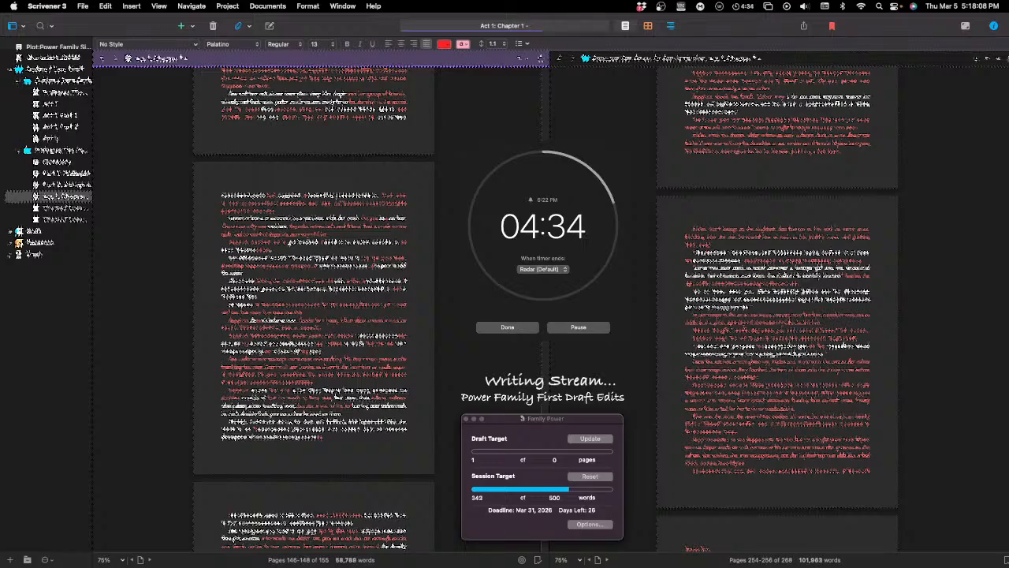
pyautogui.write('er')
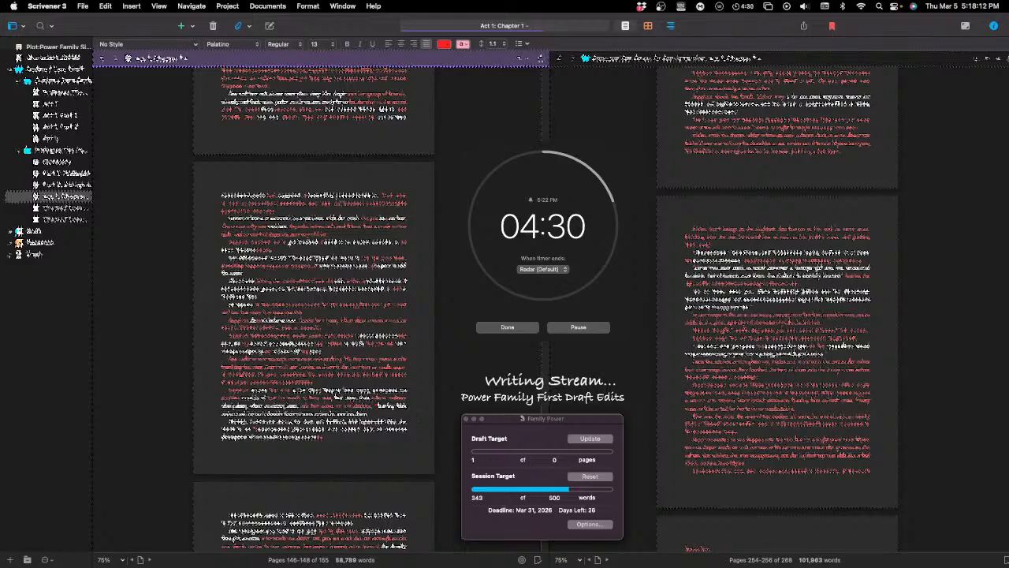
pyautogui.write(' the')
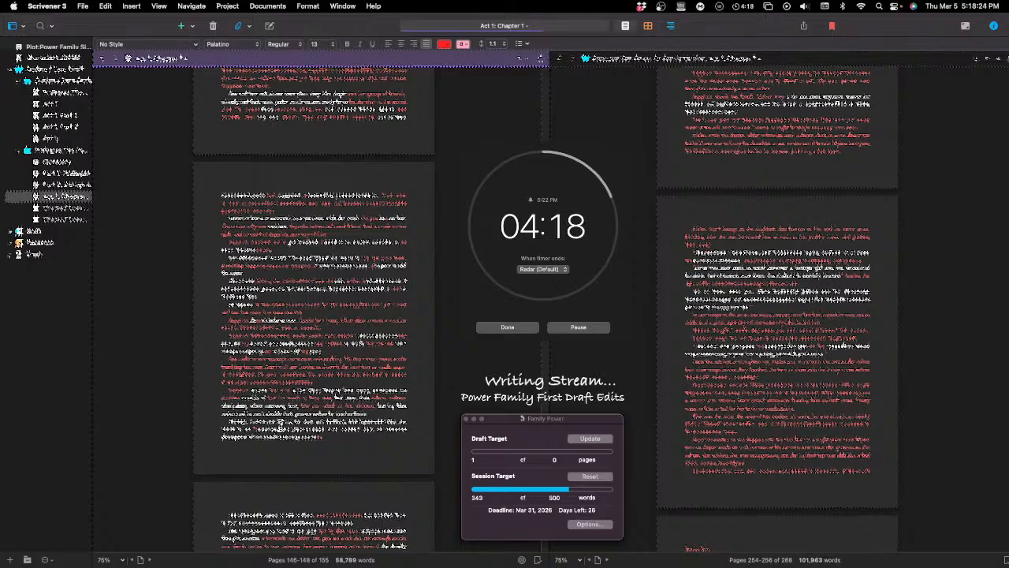
# Step: Replace a word near the start of the paragraph's last line with "couldn't"
pyautogui.click(280, 423)
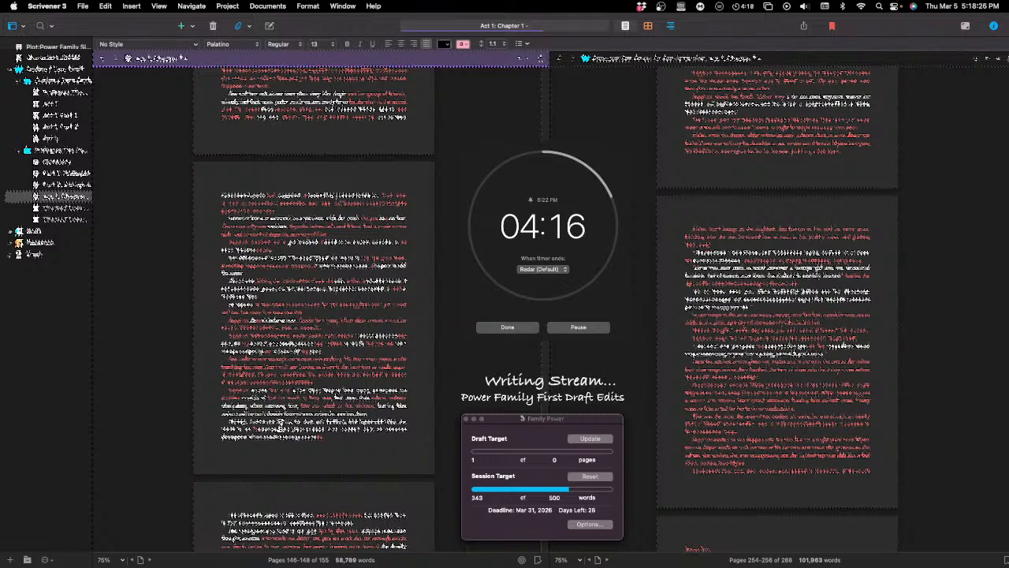
pyautogui.doubleClick(251, 414)
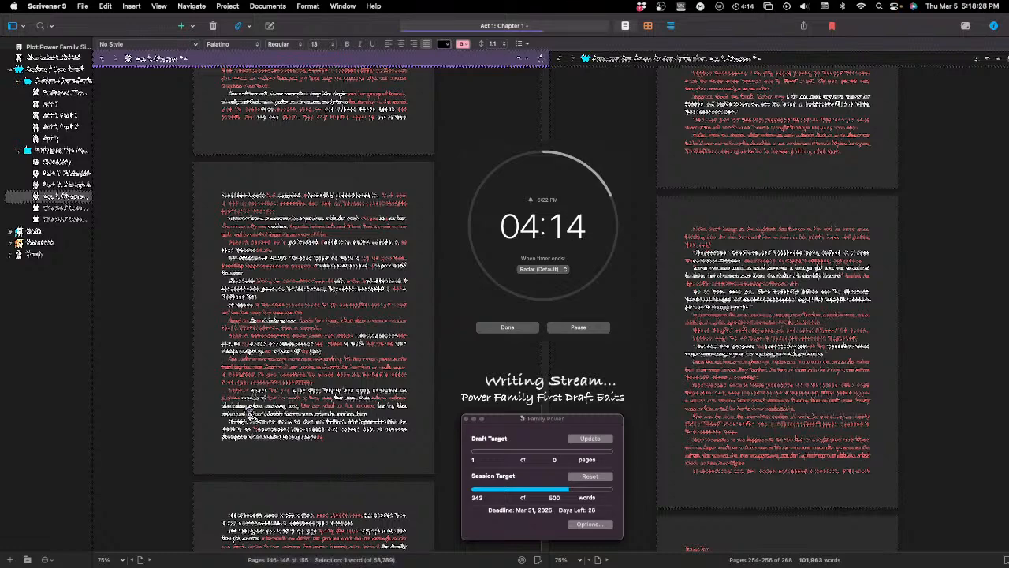
pyautogui.write('couldn')
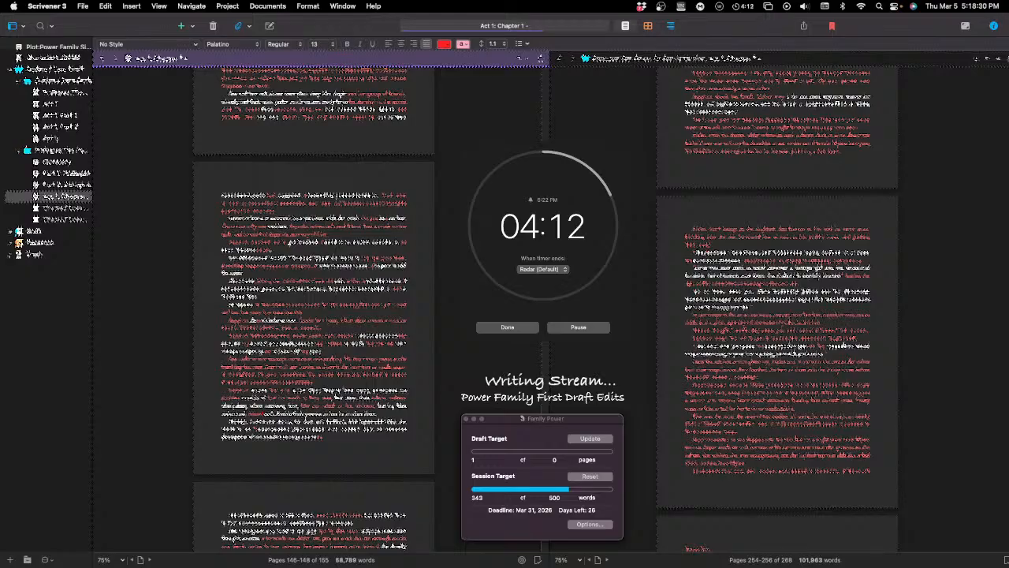
pyautogui.write("'t")
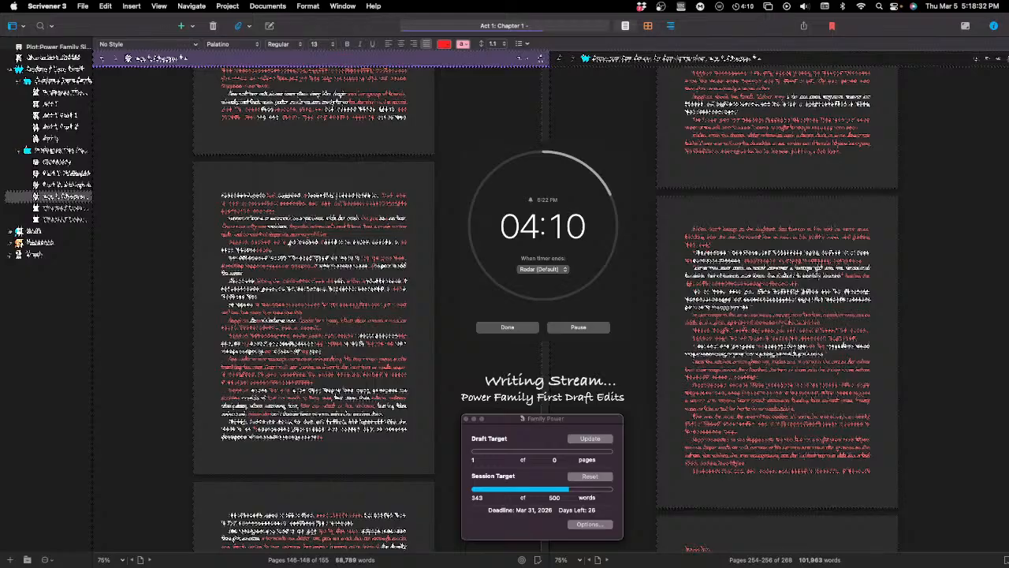
# Step: Revise individual words in the middle of the paragraph's last line
pyautogui.doubleClick(277, 414)
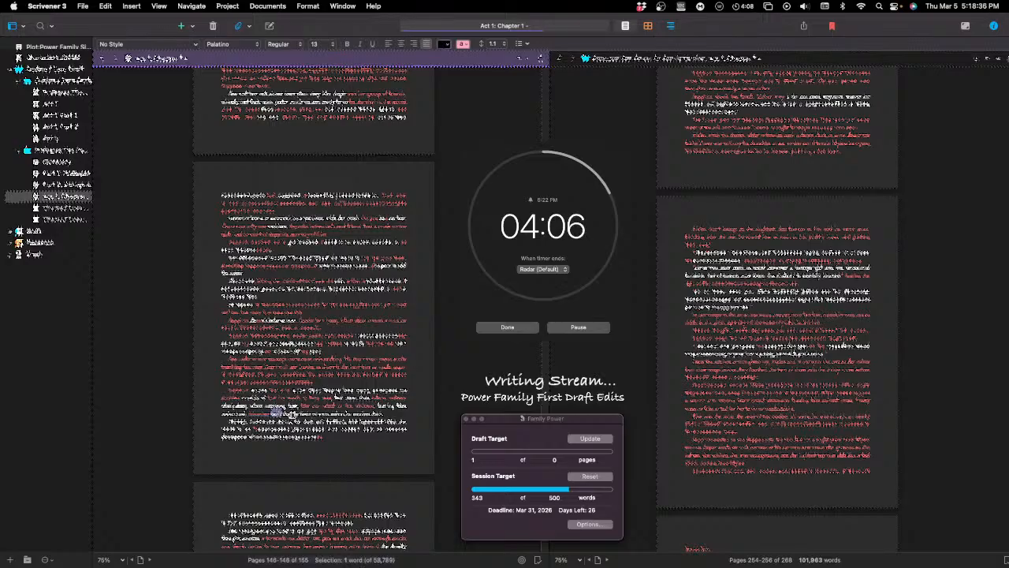
pyautogui.press('BackSpace')
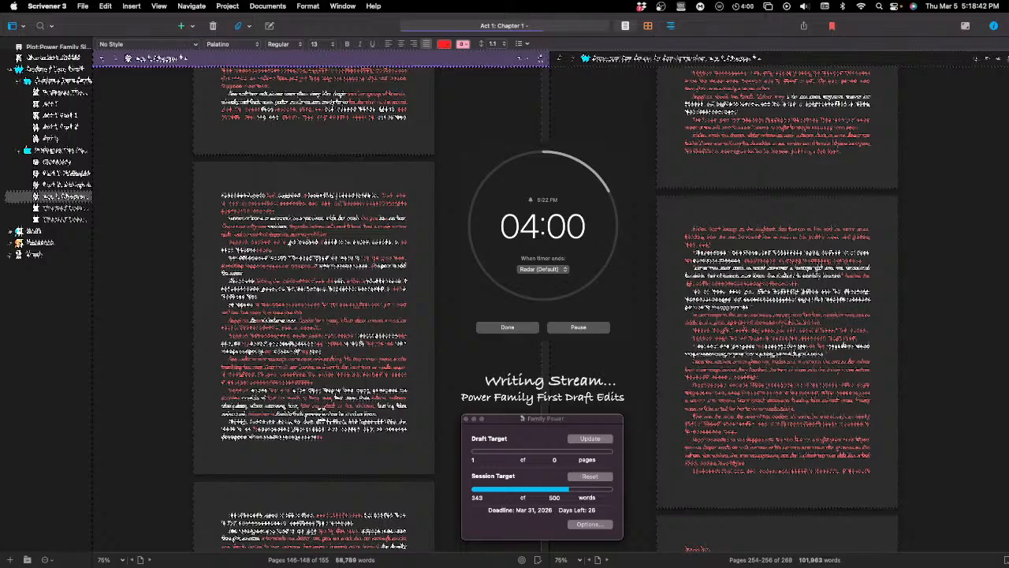
pyautogui.doubleClick(273, 411)
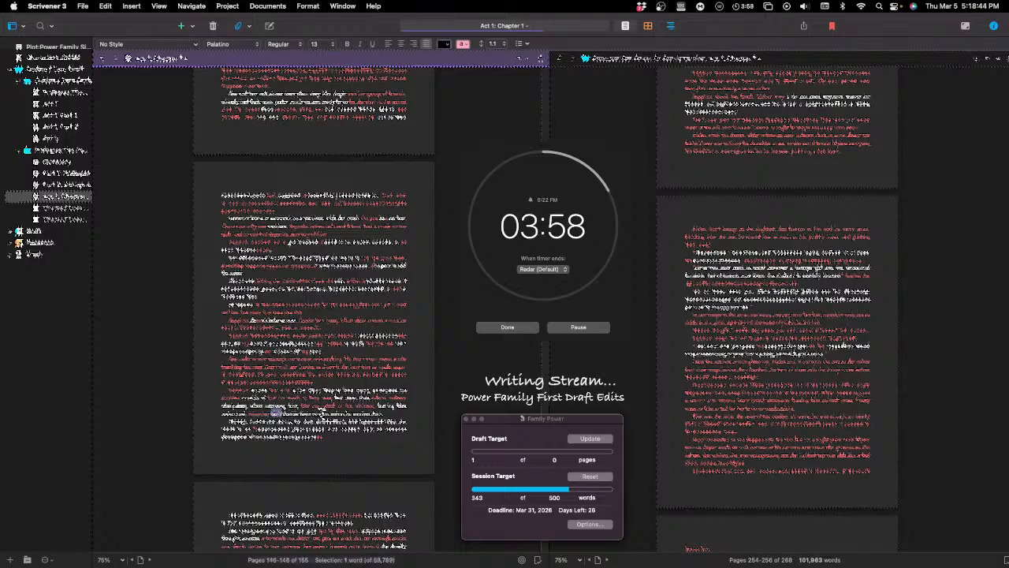
pyautogui.click(321, 415)
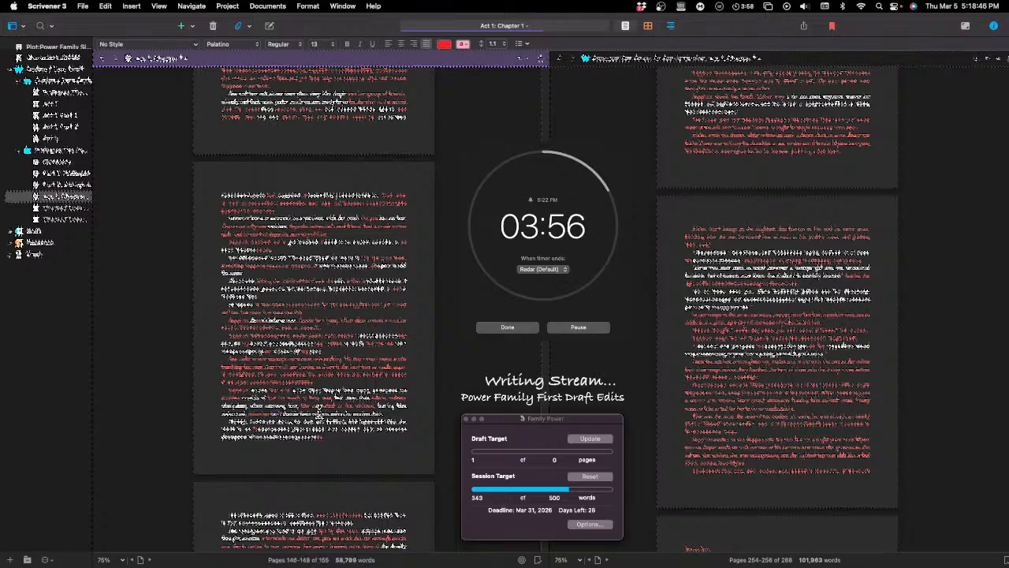
pyautogui.doubleClick(323, 411)
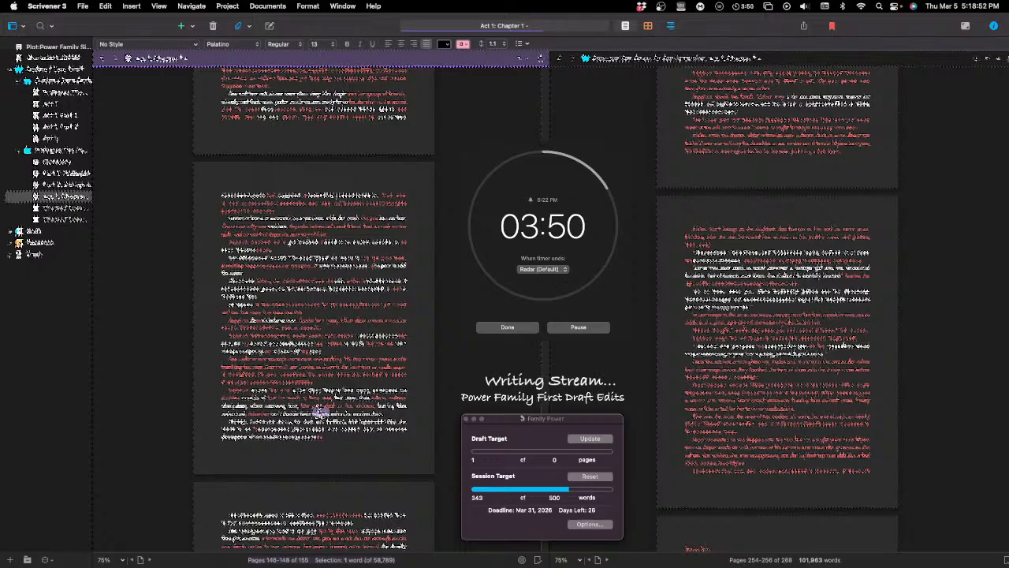
pyautogui.click(324, 411)
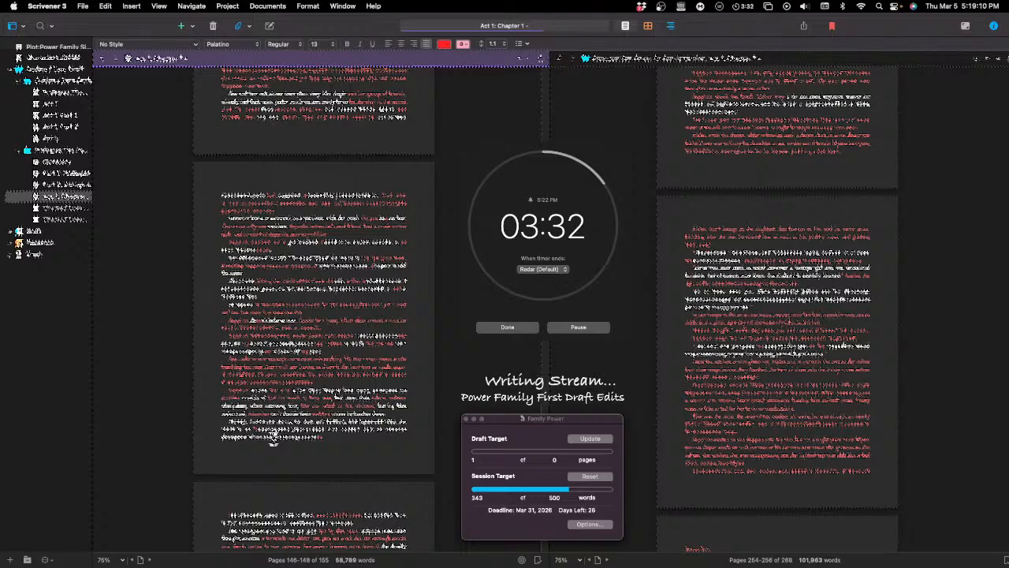
# Step: Insert new red text at the start of the next paragraph, with the wording "was in the same room as the"
pyautogui.write('the ')
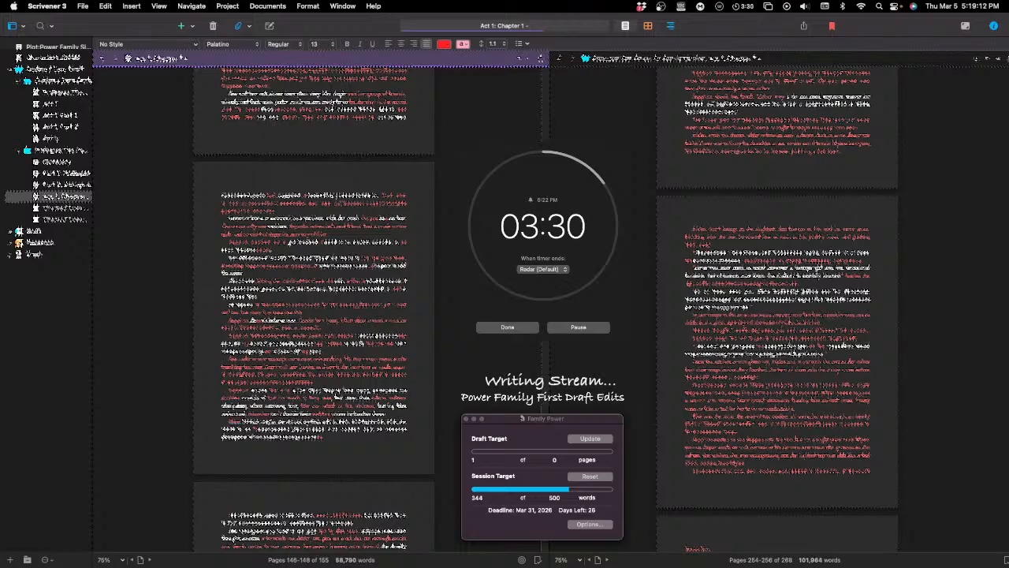
pyautogui.write('was in the ')
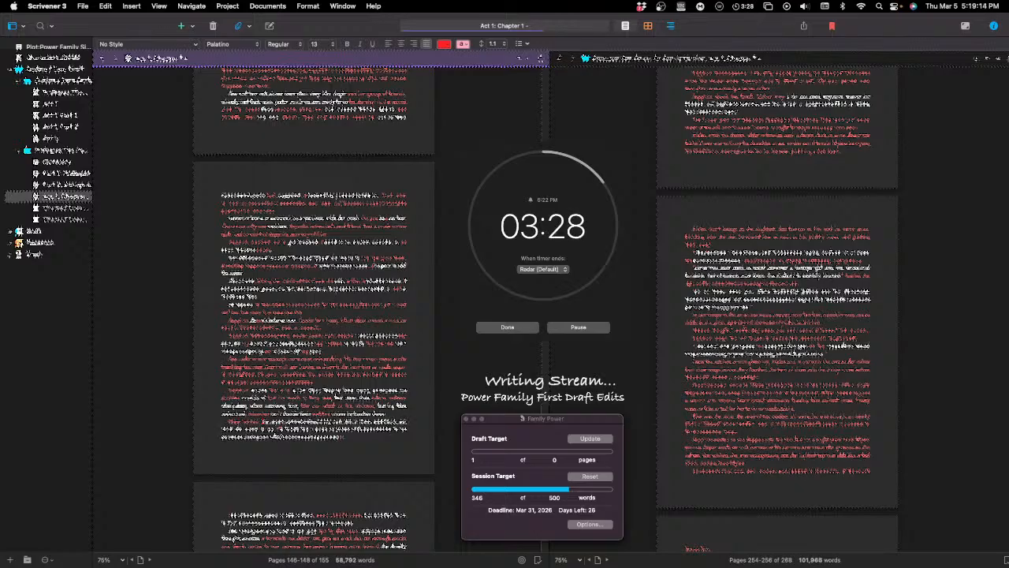
pyautogui.write('same ')
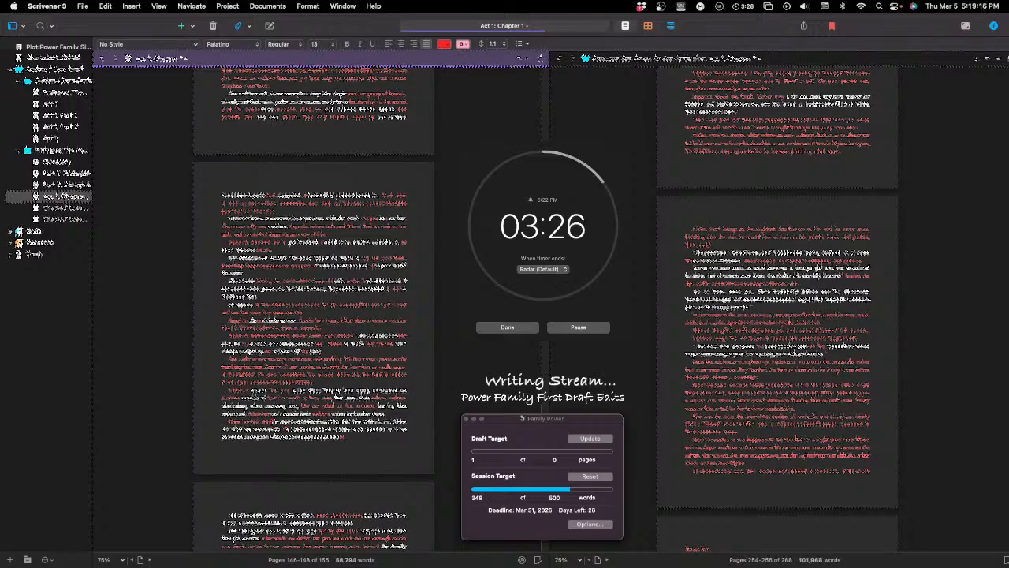
pyautogui.write('room ')
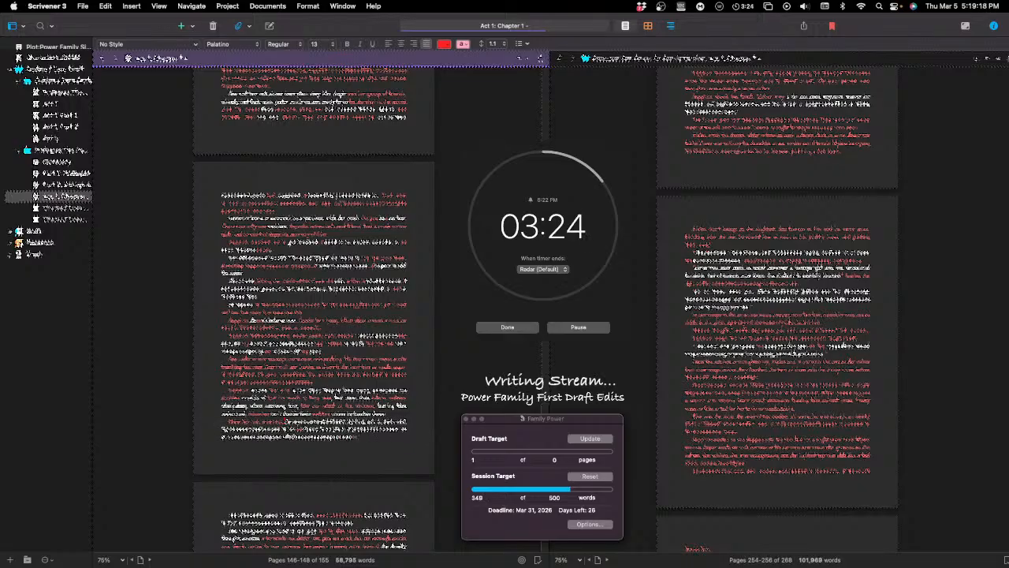
pyautogui.write('as')
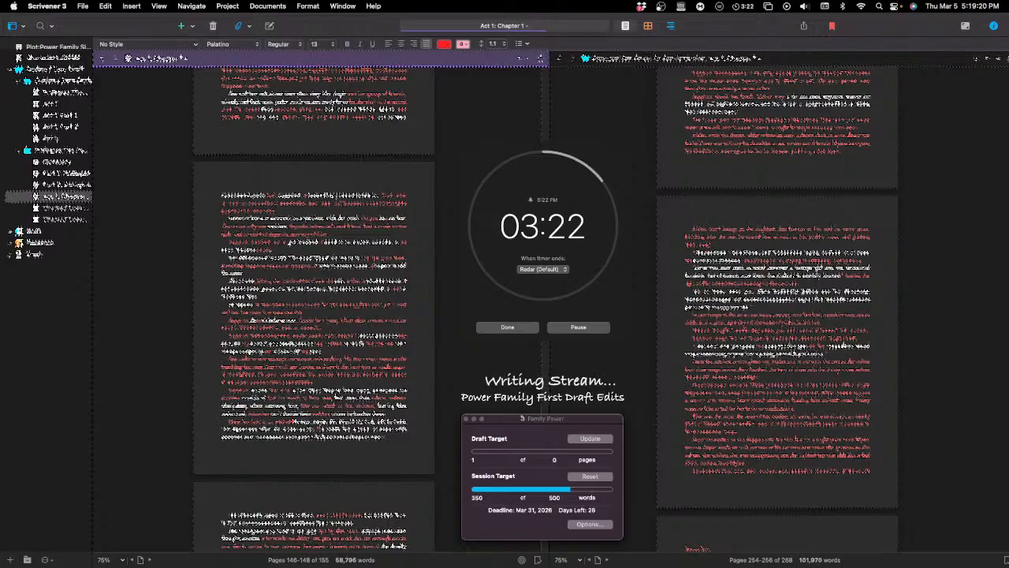
pyautogui.write(' the')
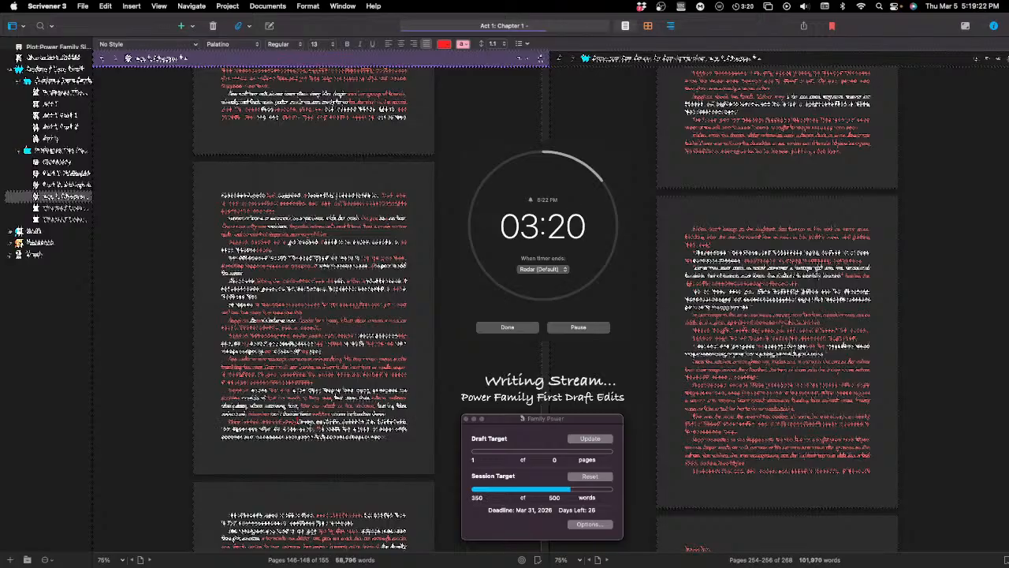
pyautogui.write('th')
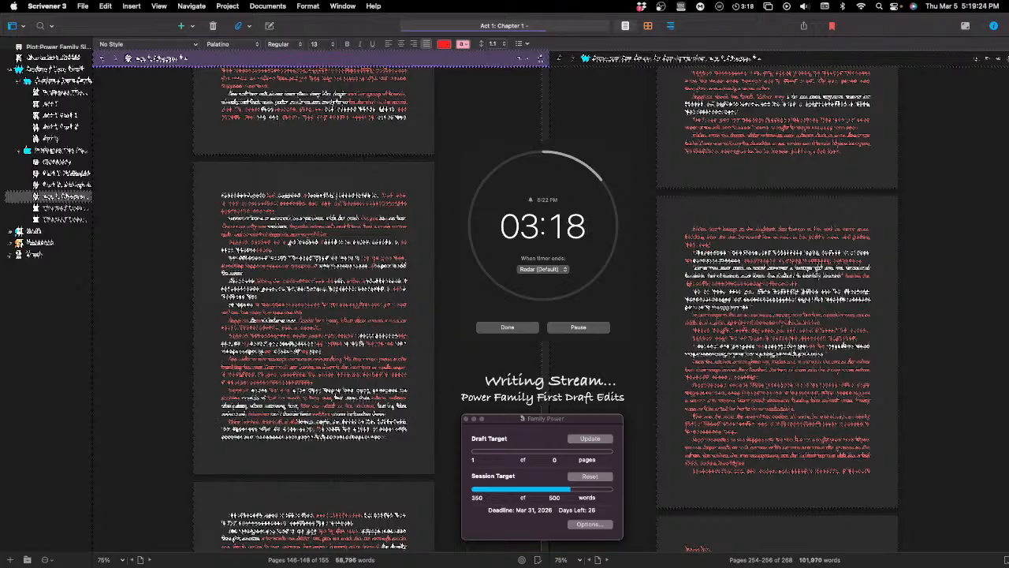
pyautogui.write('e')
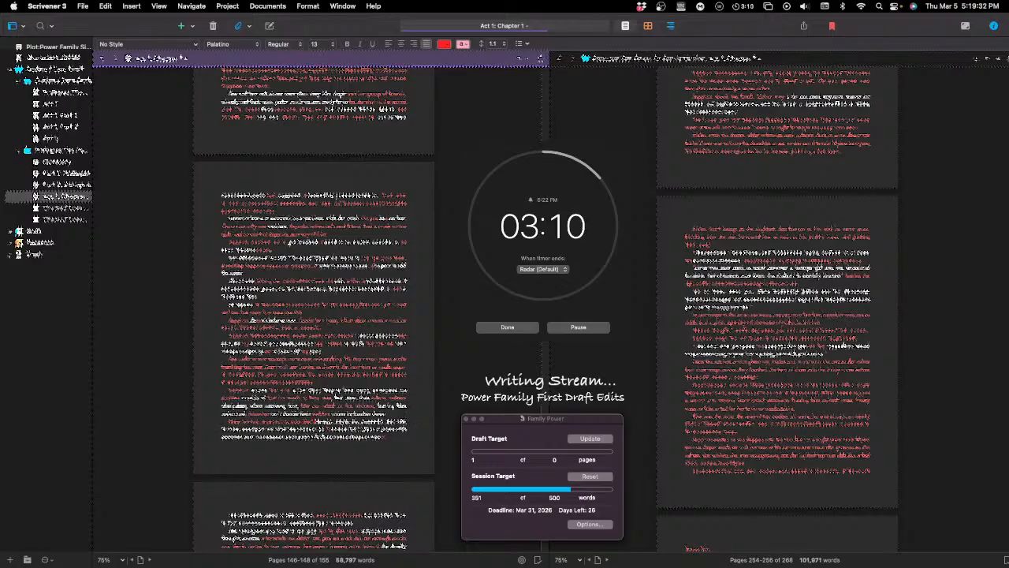
# Step: Continue the inserted passage with "that the way he" and "in the way that they were"
pyautogui.write('that ')
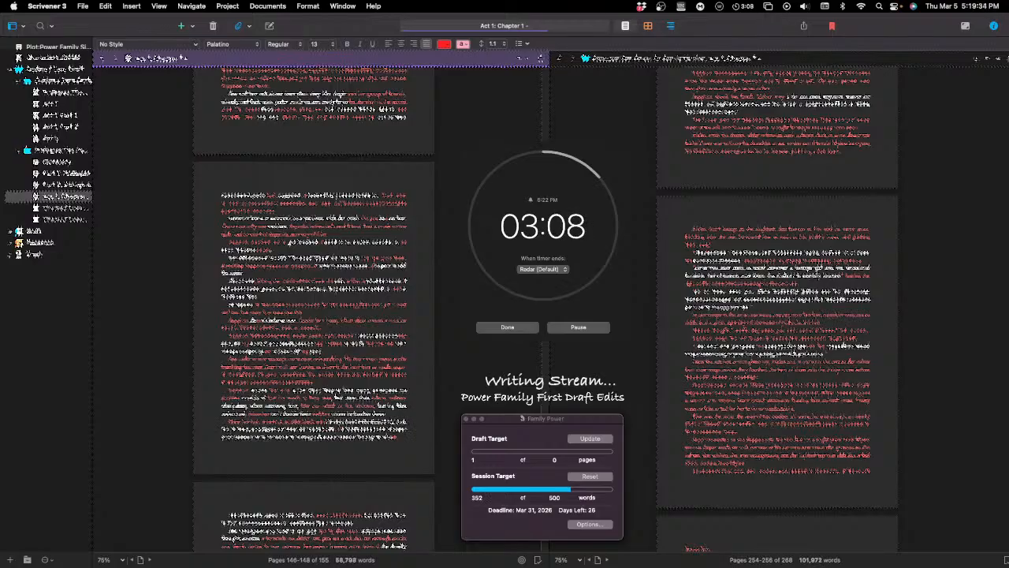
pyautogui.write('the way he ')
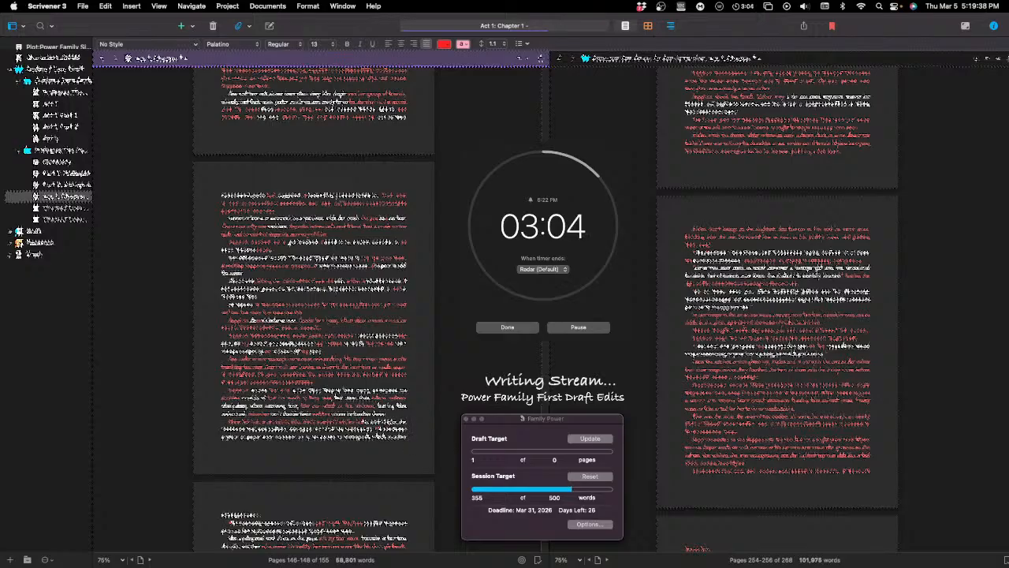
pyautogui.write('l')
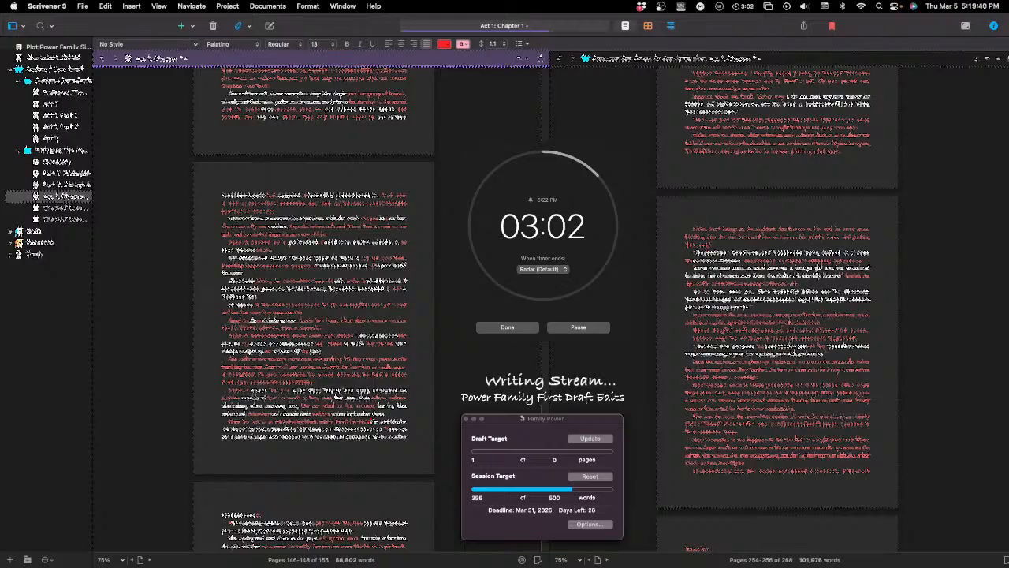
pyautogui.write('n the')
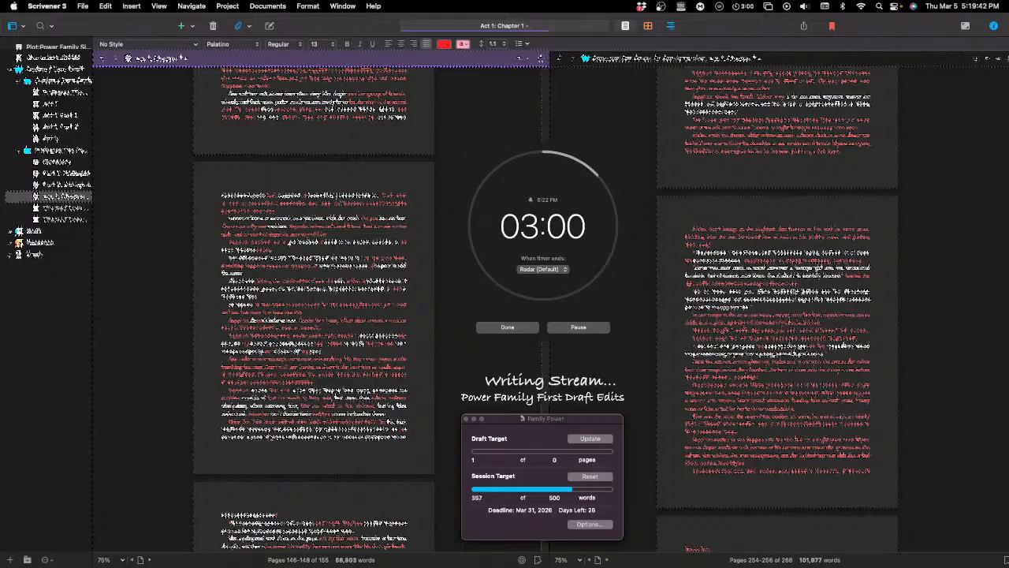
pyautogui.write(' way ')
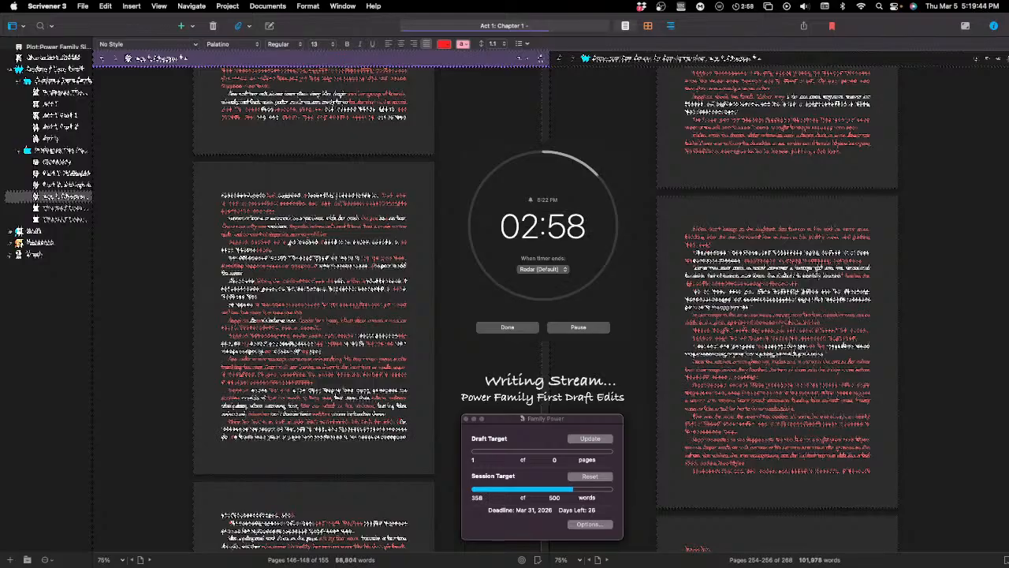
pyautogui.write('that they')
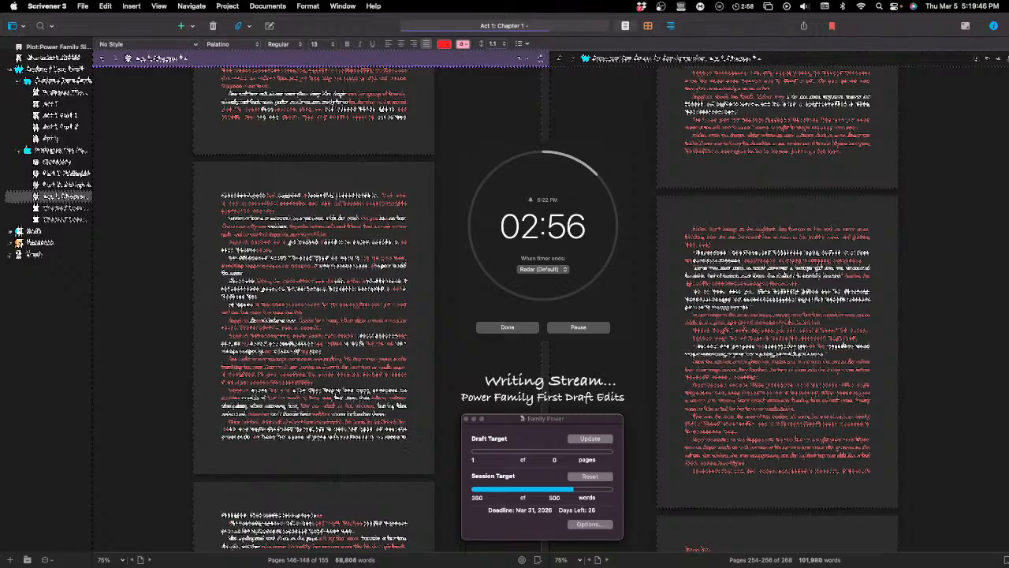
pyautogui.write(' were')
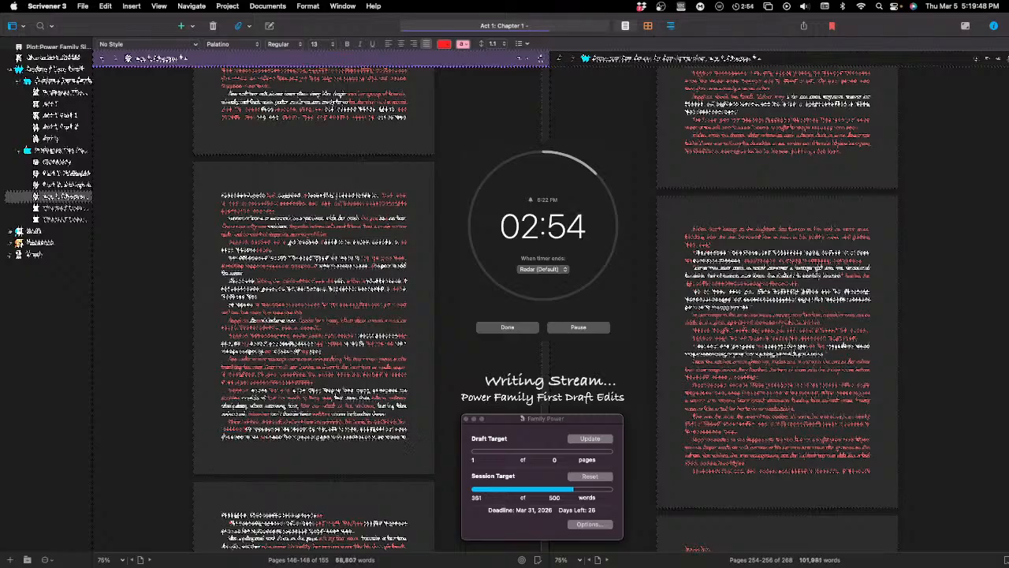
pyautogui.write(' not')
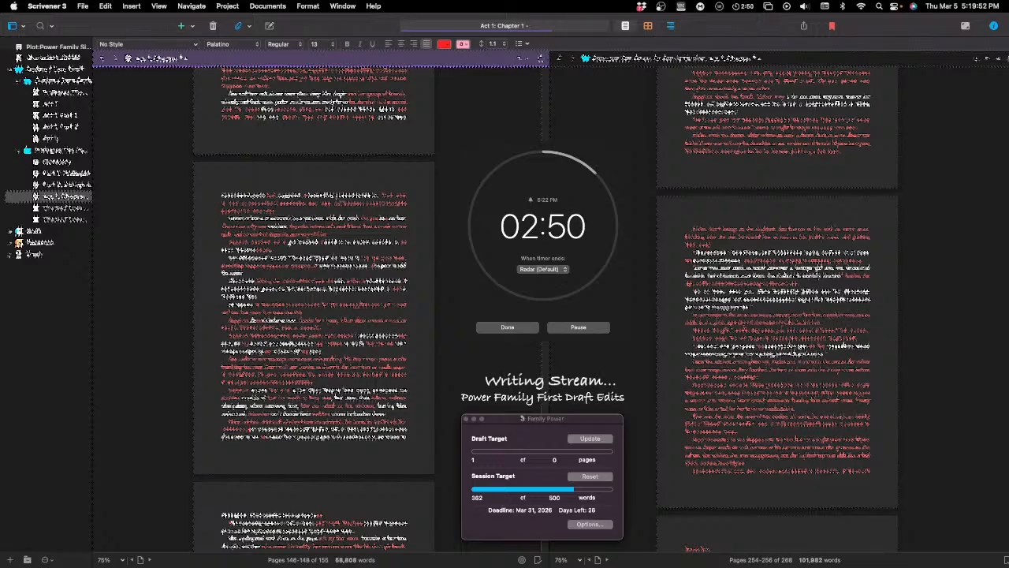
pyautogui.write(' the')
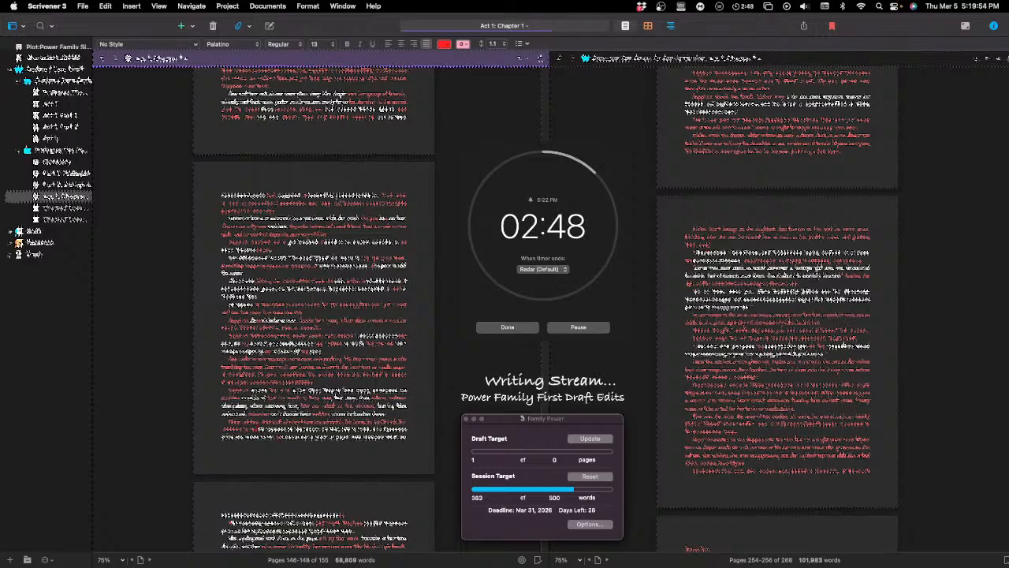
pyautogui.write(' same')
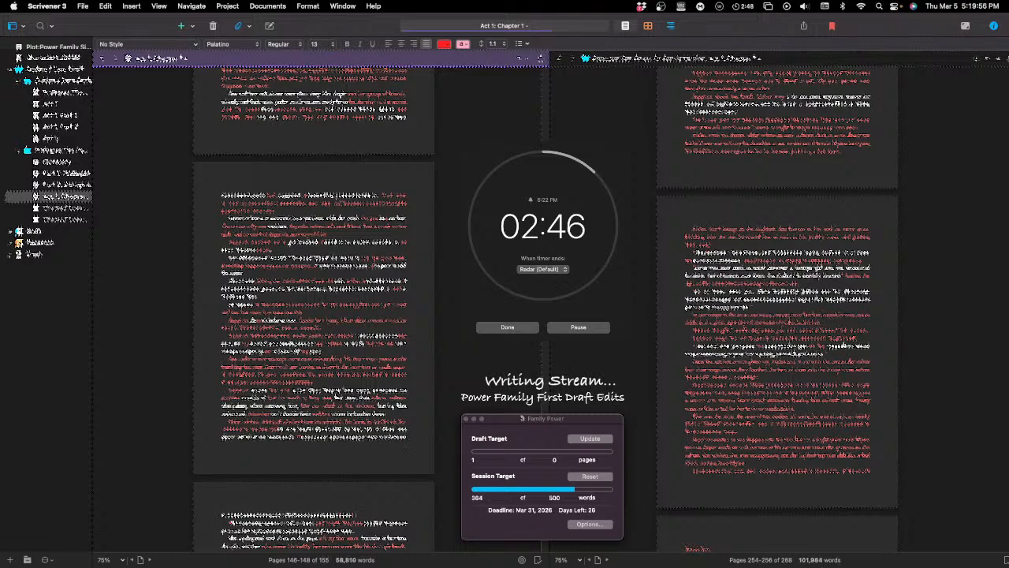
pyautogui.write(' way as')
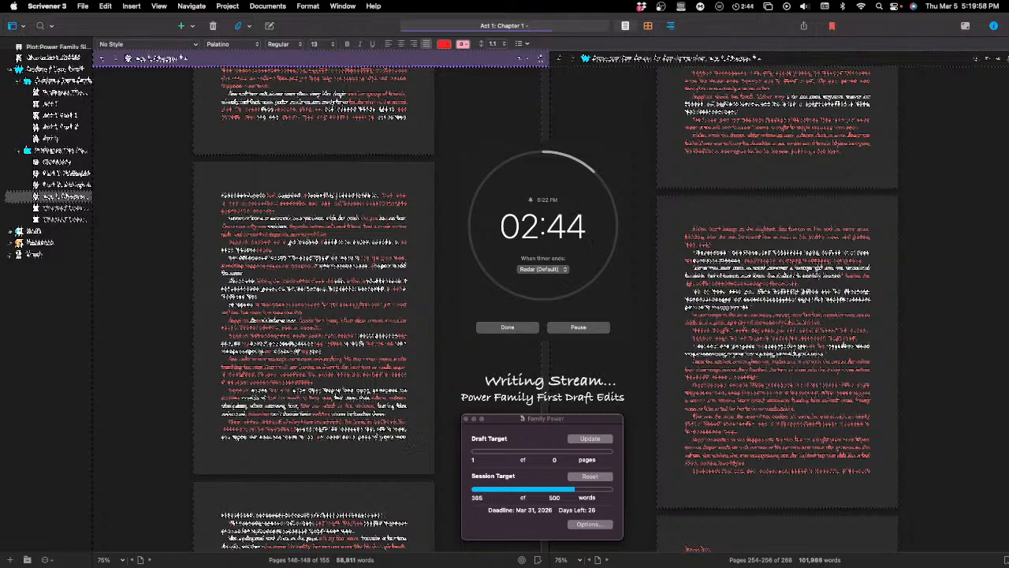
pyautogui.write(' the other one')
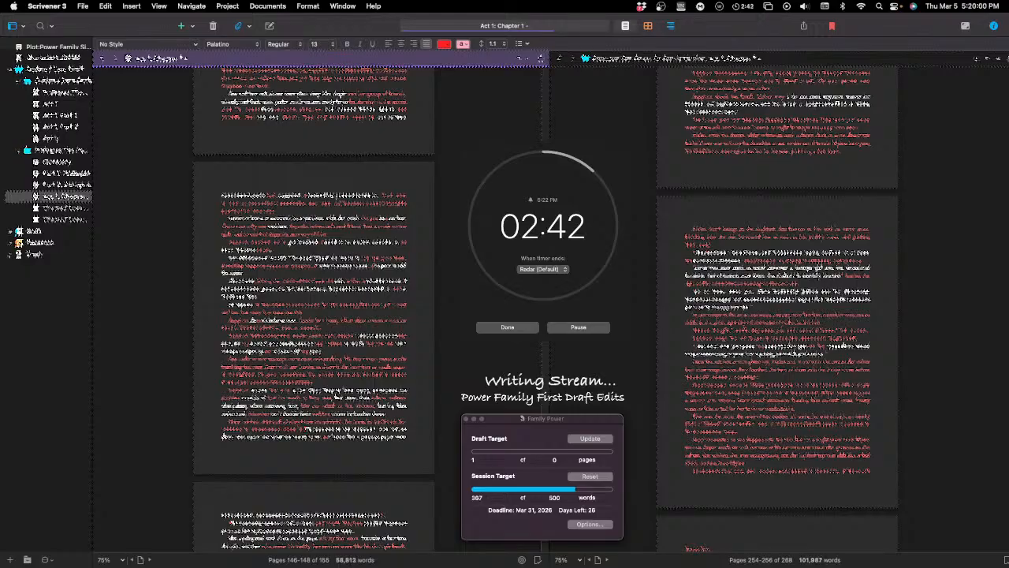
pyautogui.write(' and it was')
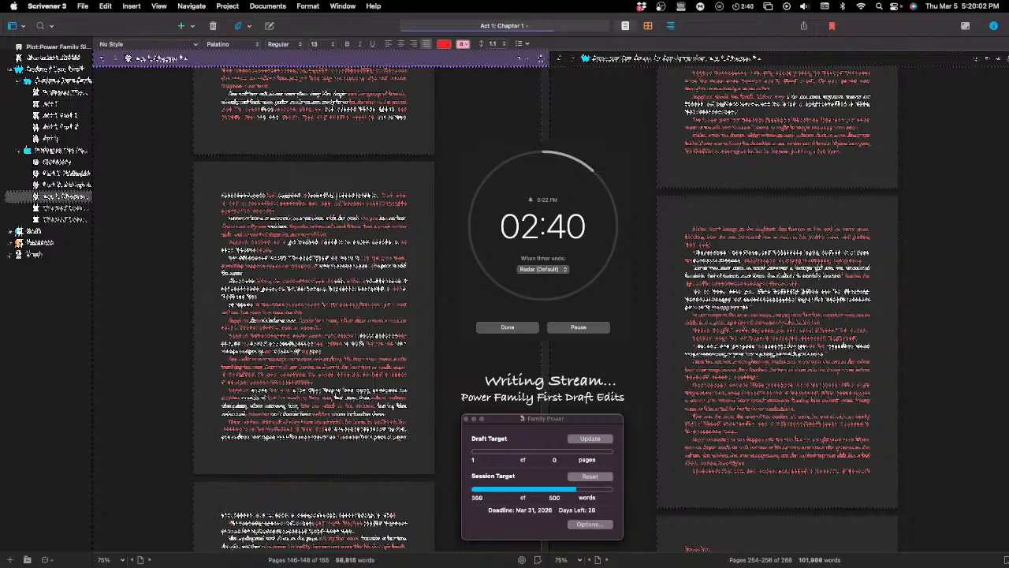
pyautogui.write(' just')
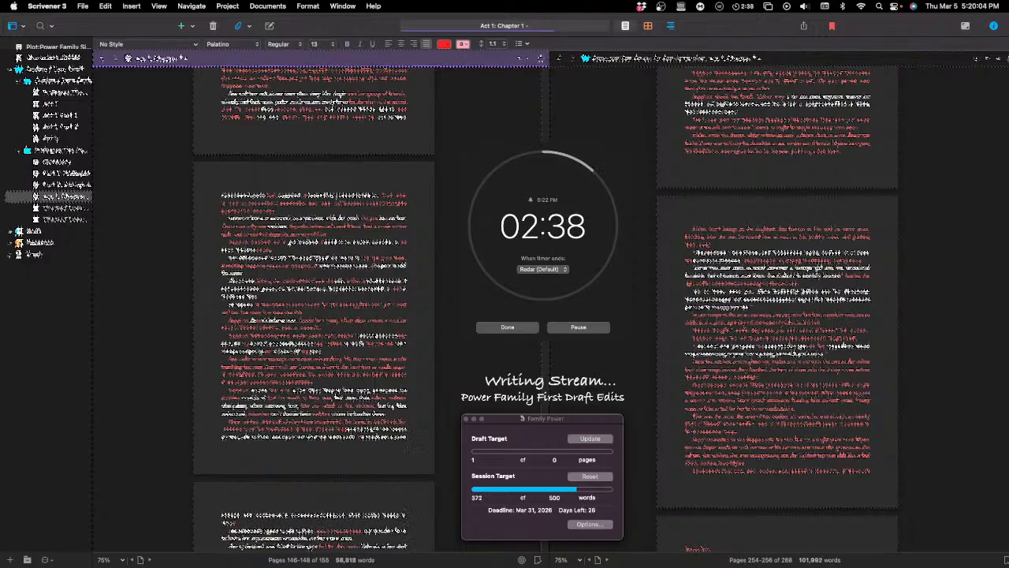
pyautogui.write(' a')
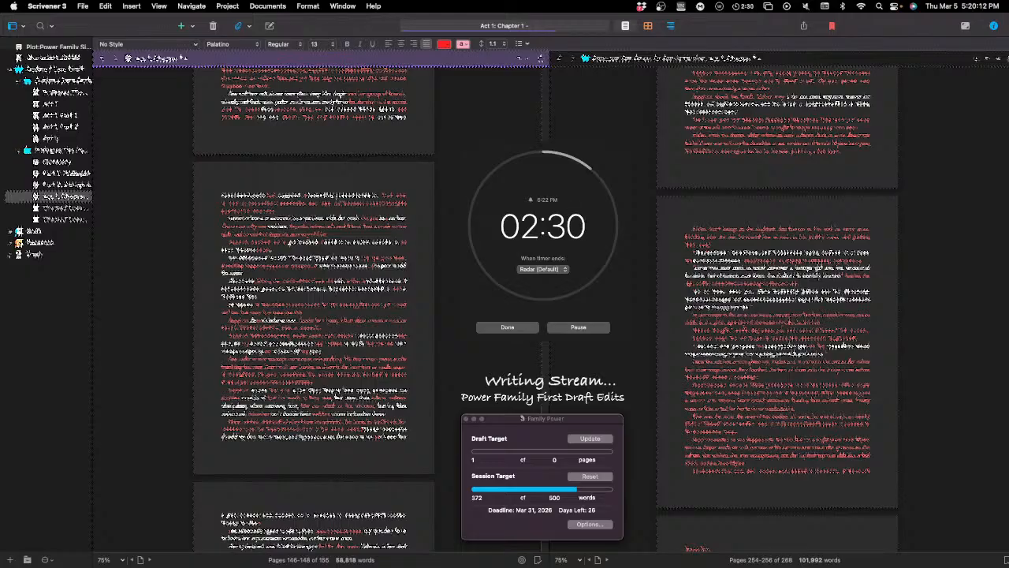
# Step: Start a new red paragraph at the end of the page with "The way he is looking at the", followed by a comma
pyautogui.press('Return')
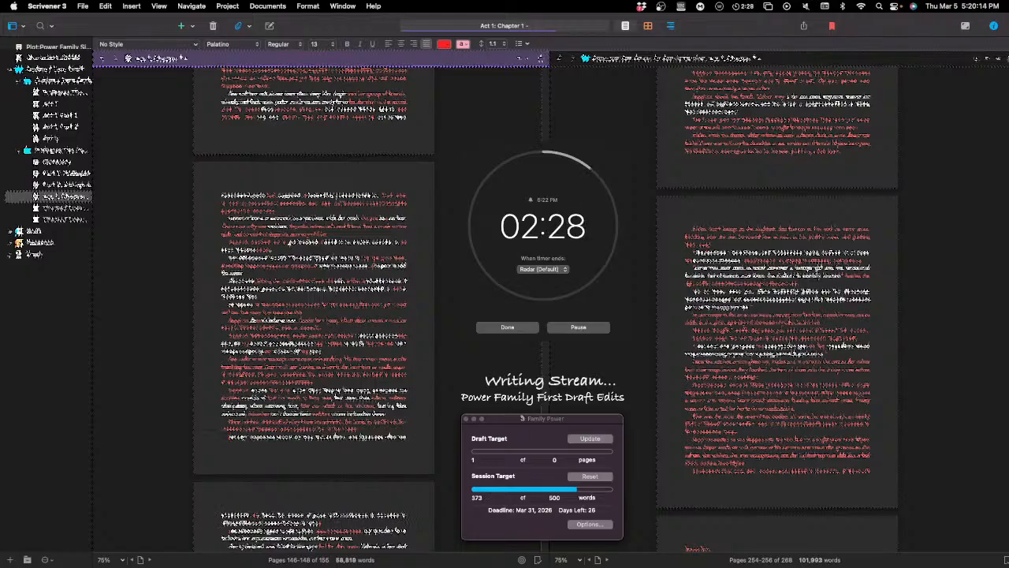
pyautogui.write('The way he ')
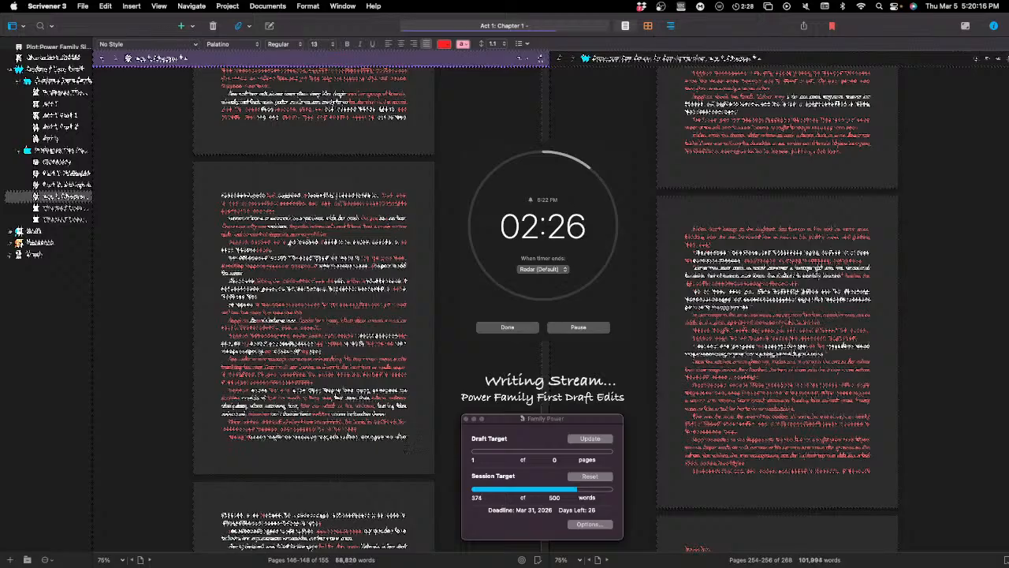
pyautogui.write('is ')
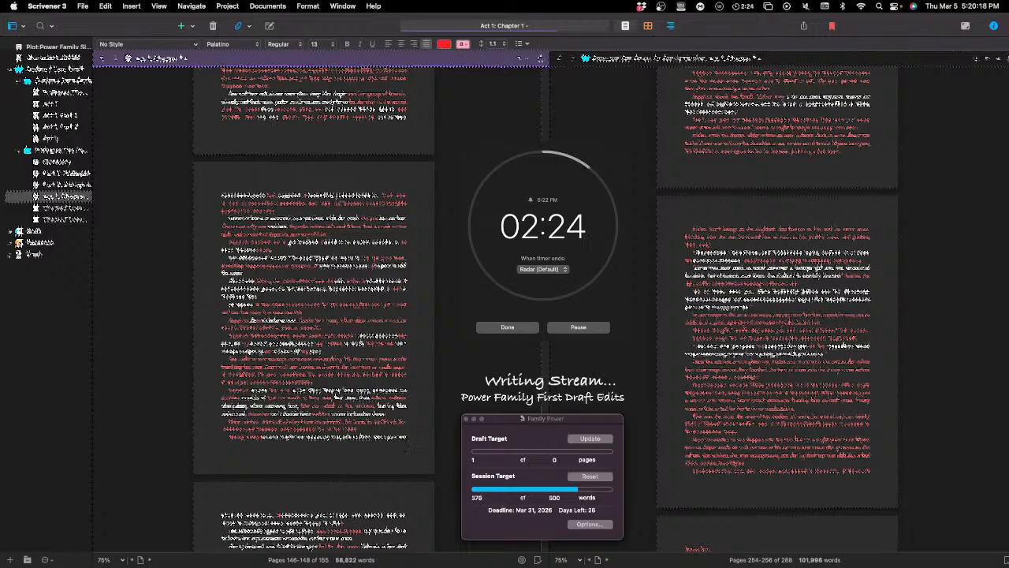
pyautogui.write('loo')
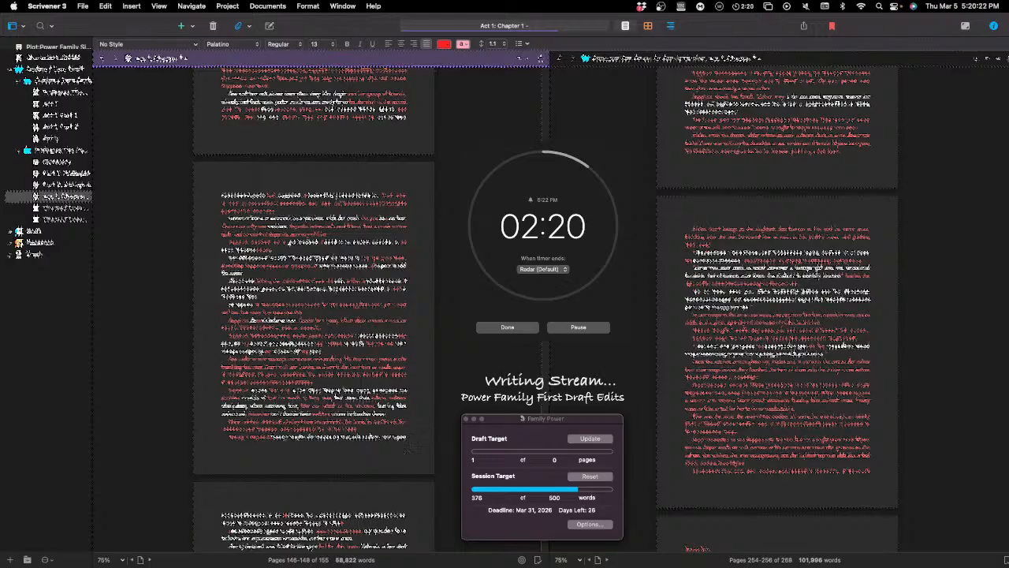
pyautogui.write('king at ')
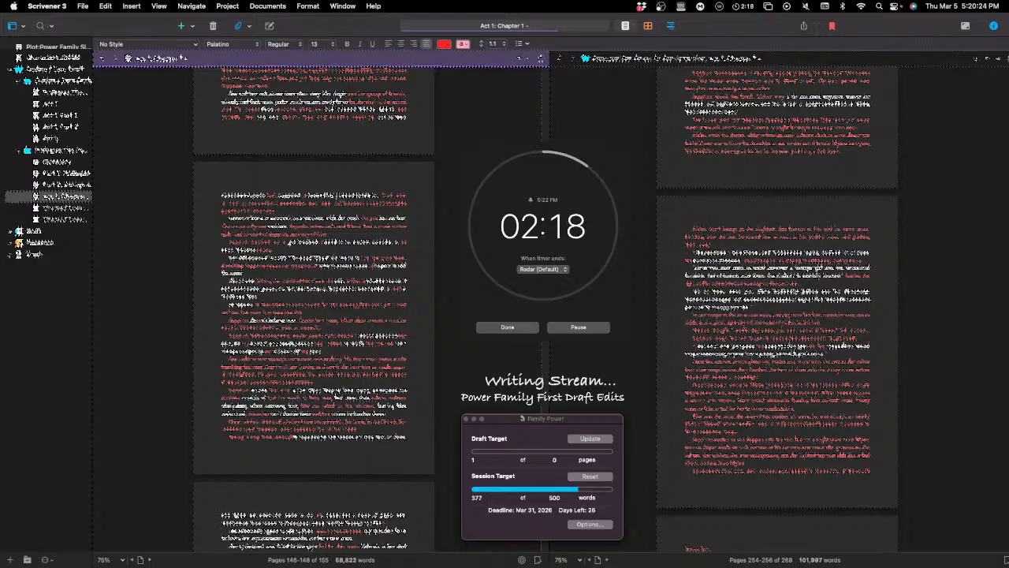
pyautogui.write('the ')
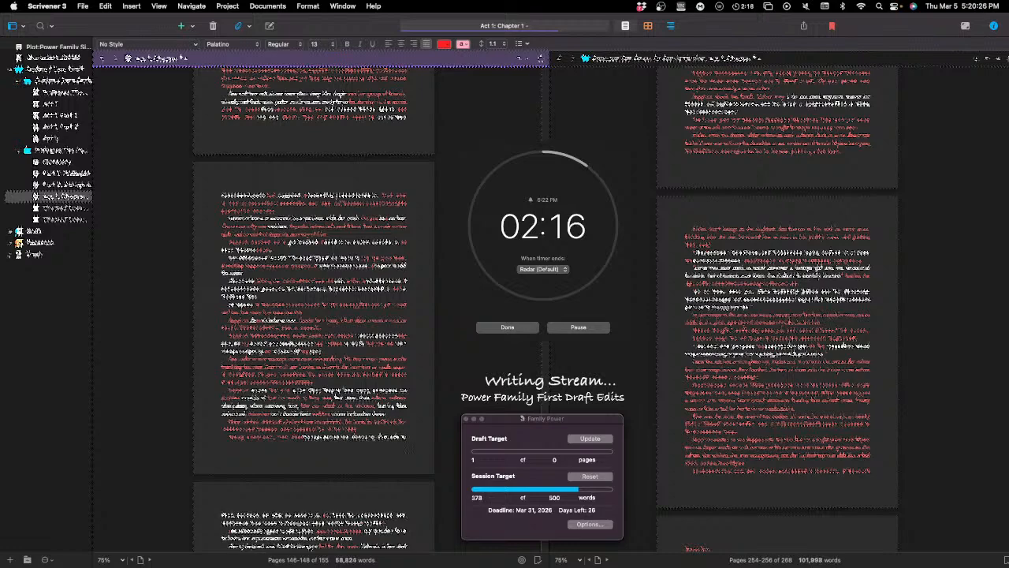
pyautogui.write('st')
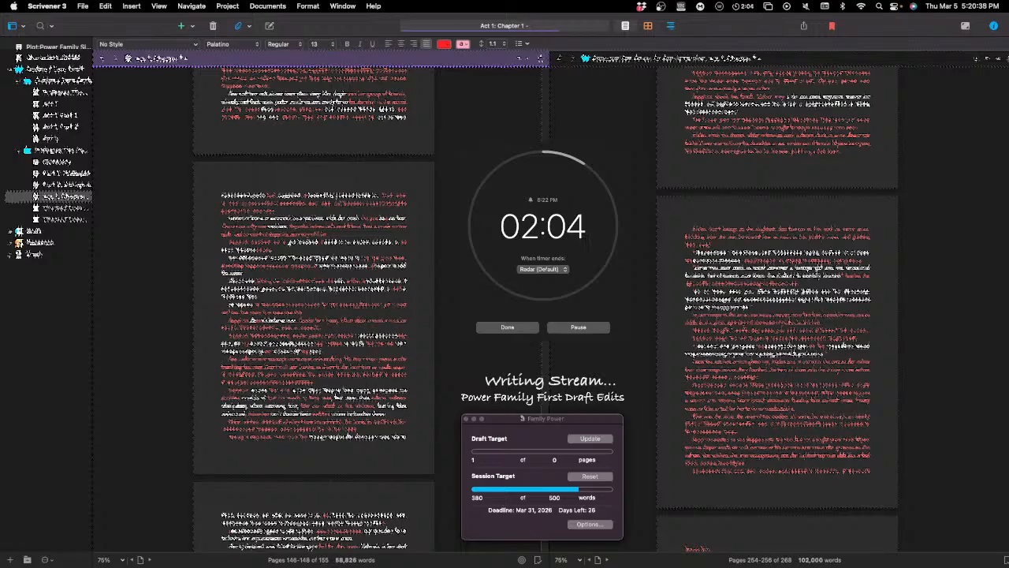
pyautogui.press('BackSpace')
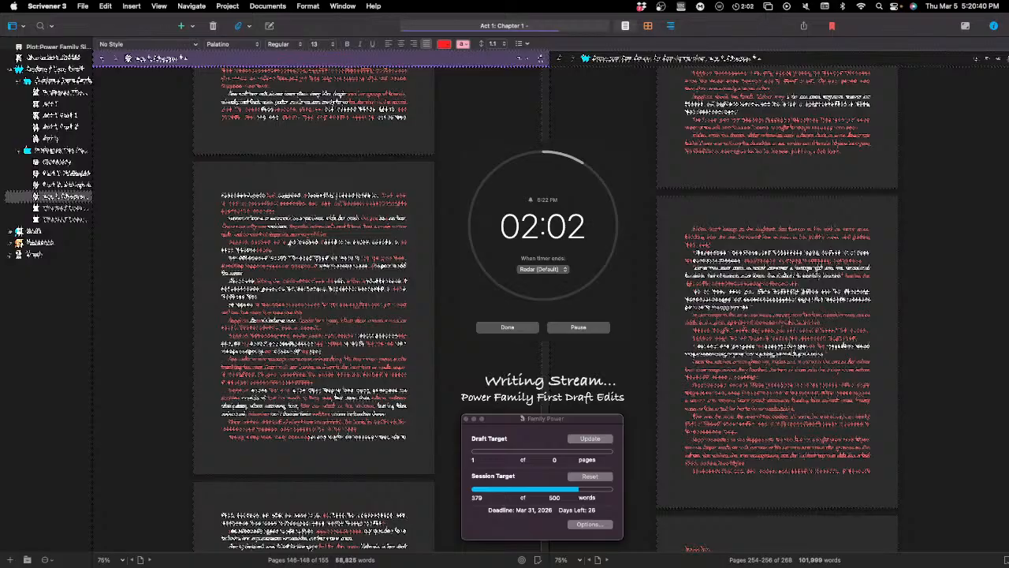
pyautogui.write(',')
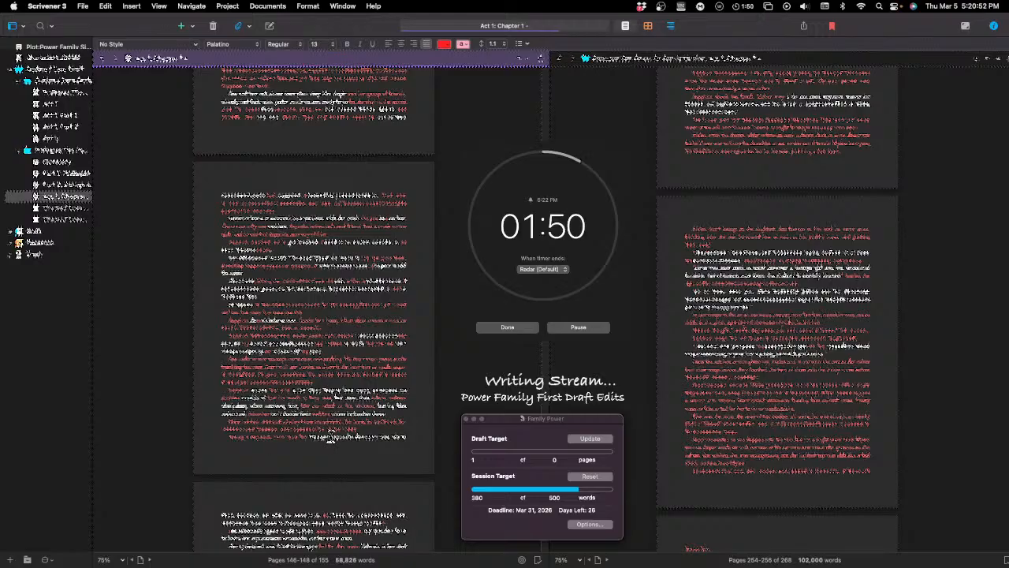
# Step: Reword the sentence after the inserted text, replacing a word in the first line of the following page with "was"
pyautogui.moveTo(350, 436); pyautogui.dragTo(359, 436)
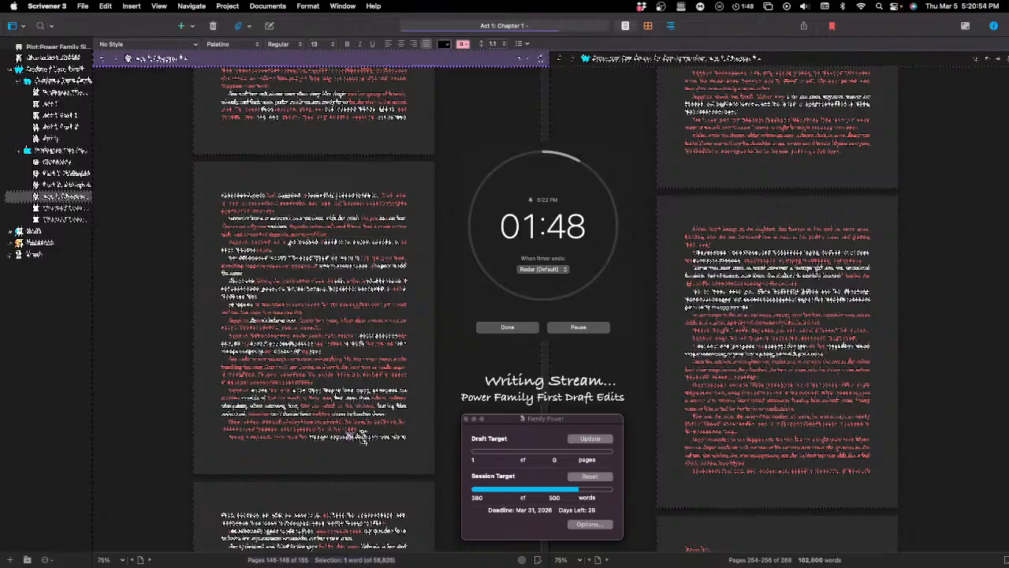
pyautogui.press('Right')
pyautogui.write('th')
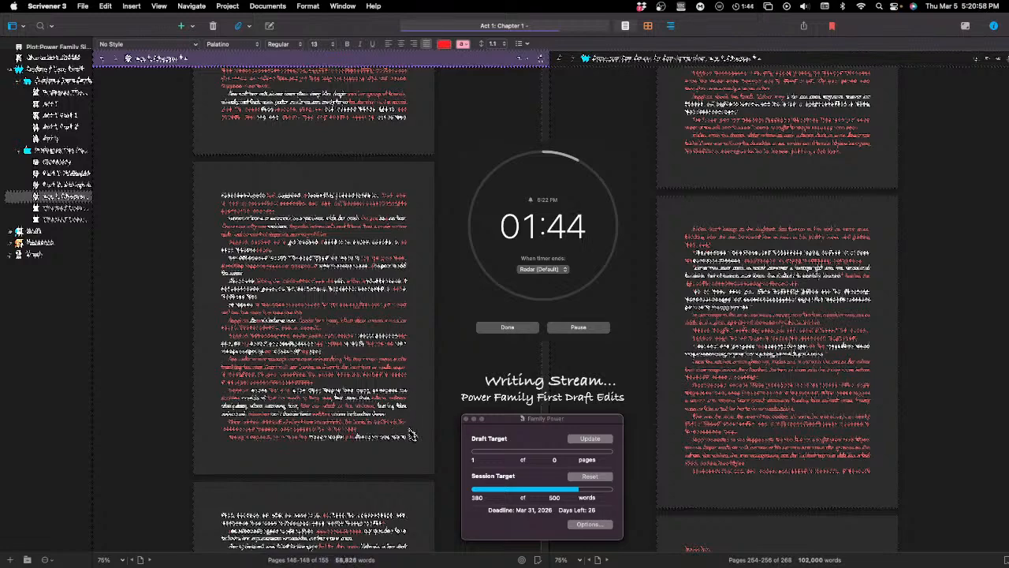
pyautogui.scroll(-1, 412, 432)
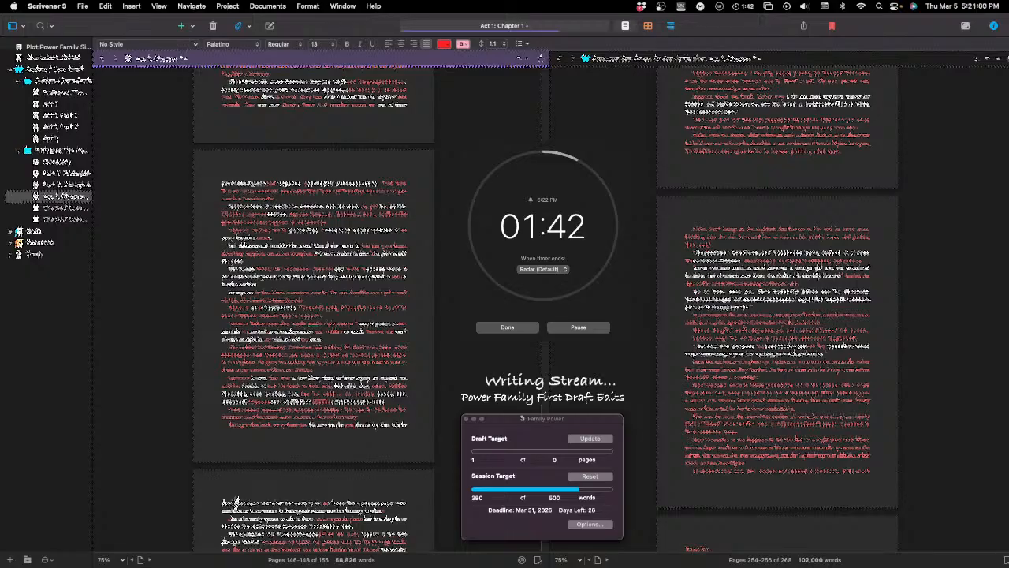
pyautogui.doubleClick(287, 501)
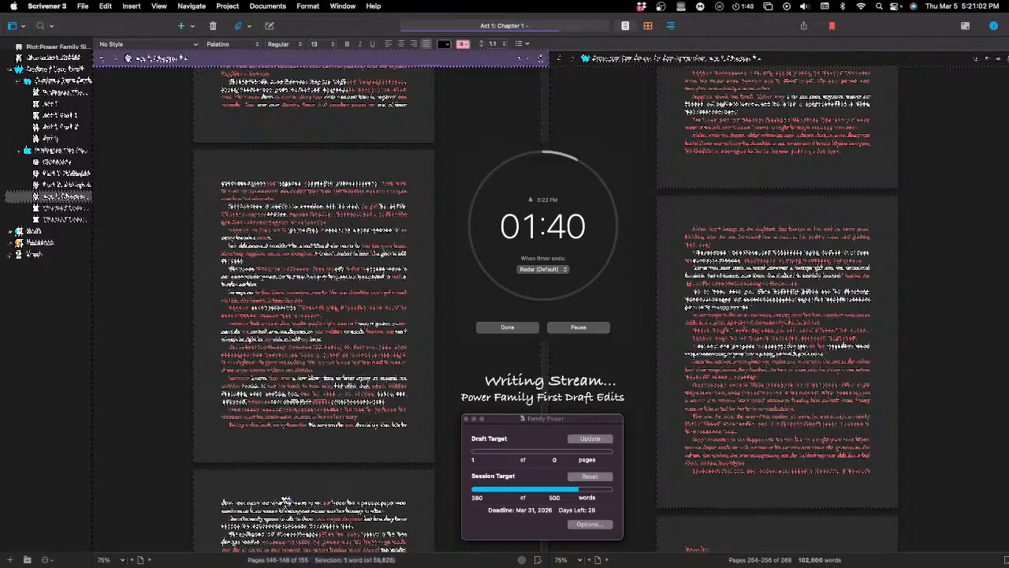
pyautogui.write('was')
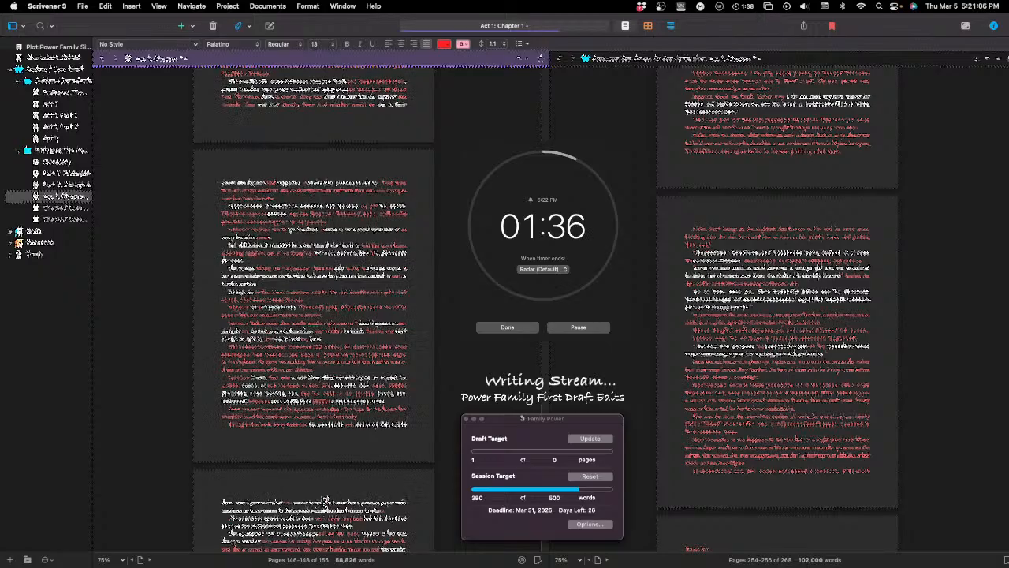
# Step: Begin another new paragraph below the following page's opening line with "Without the rest of the"
pyautogui.scroll(-1, 325, 501)
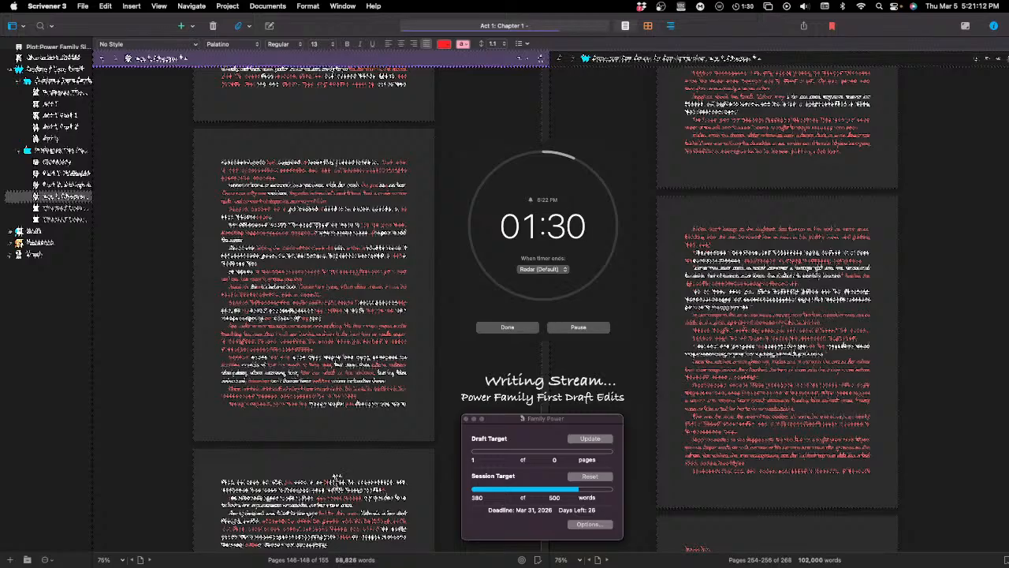
pyautogui.press('Return')
pyautogui.write('Without ')
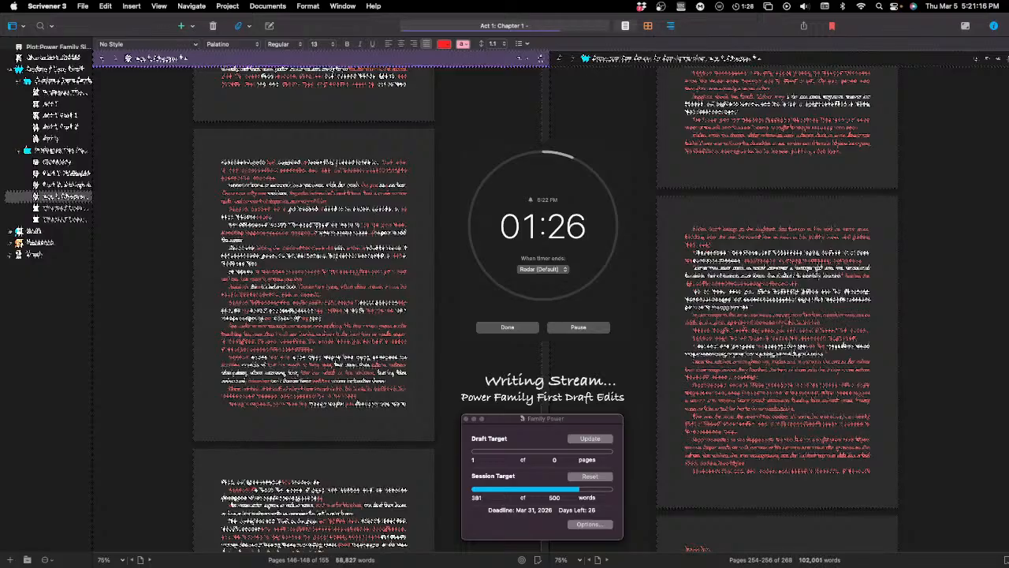
pyautogui.write('the rest of the')
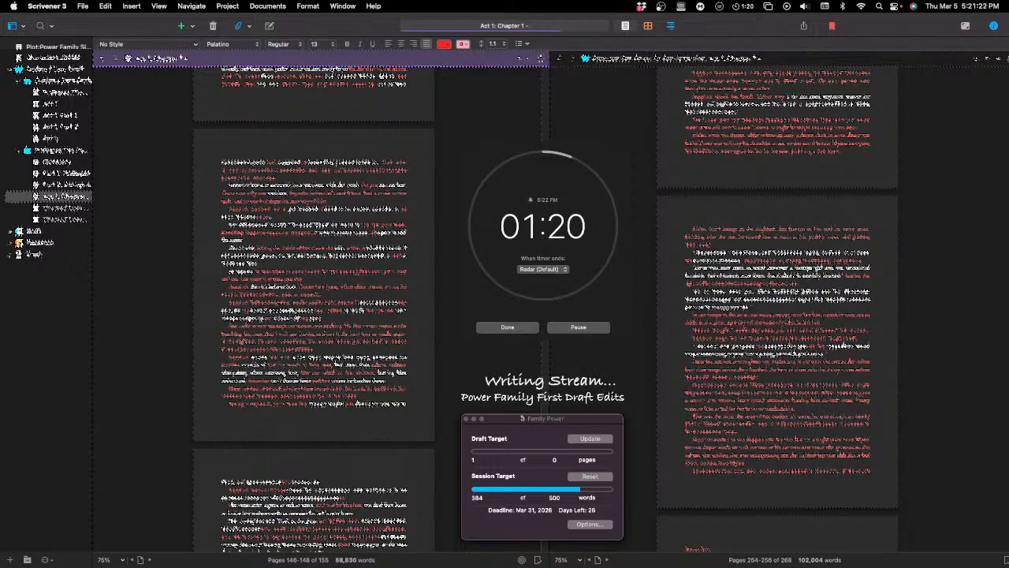
pyautogui.press('BackSpace')
pyautogui.press('BackSpace')
pyautogui.press('BackSpace')
pyautogui.press('BackSpace')
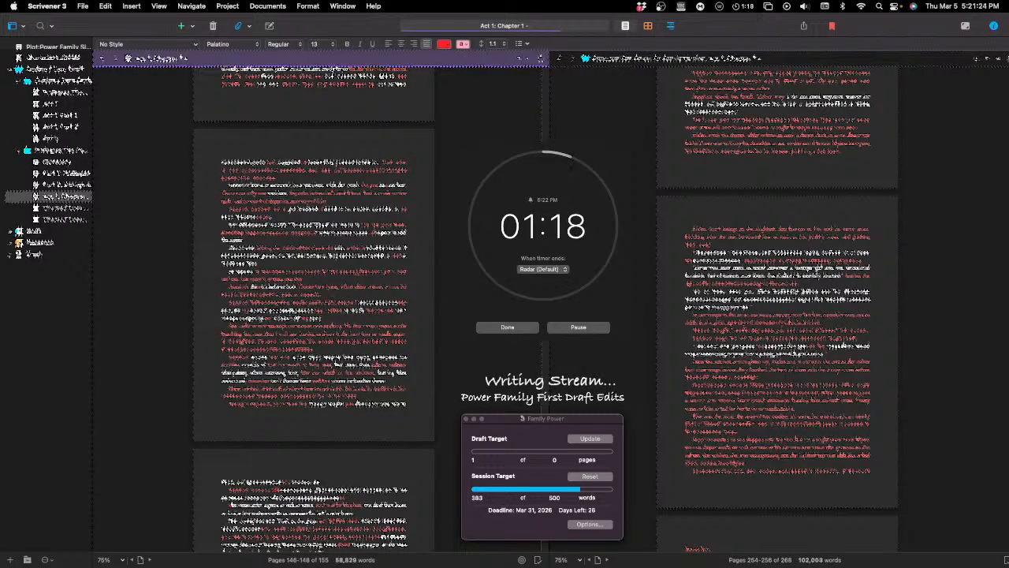
pyautogui.write('the ')
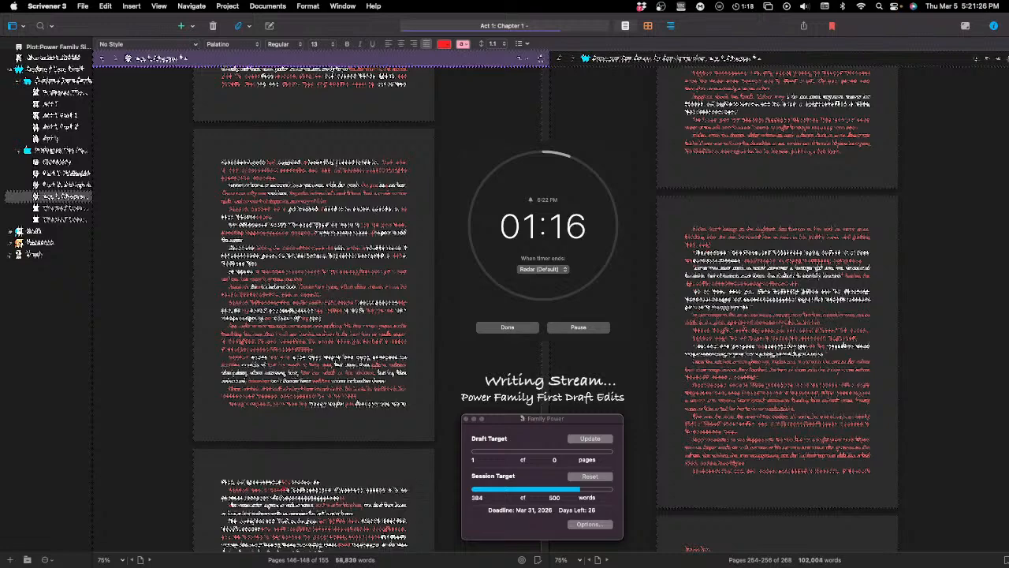
pyautogui.write('and the way ')
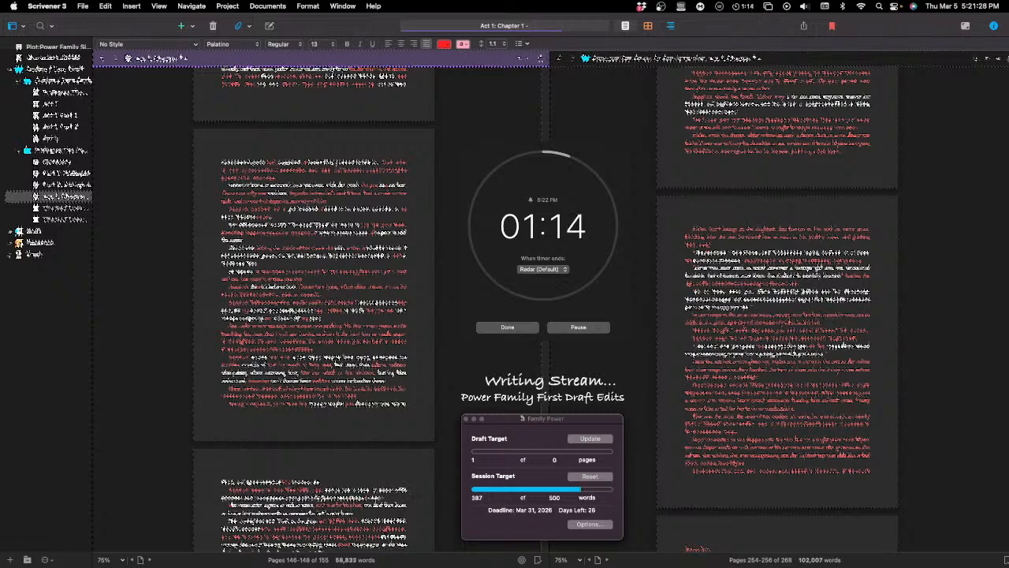
pyautogui.write('the')
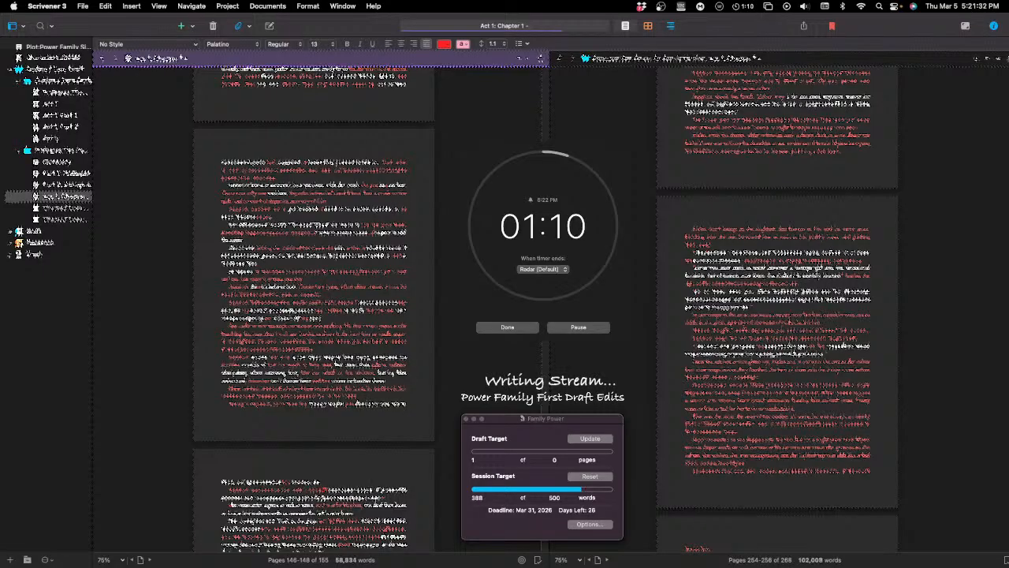
pyautogui.write(' t')
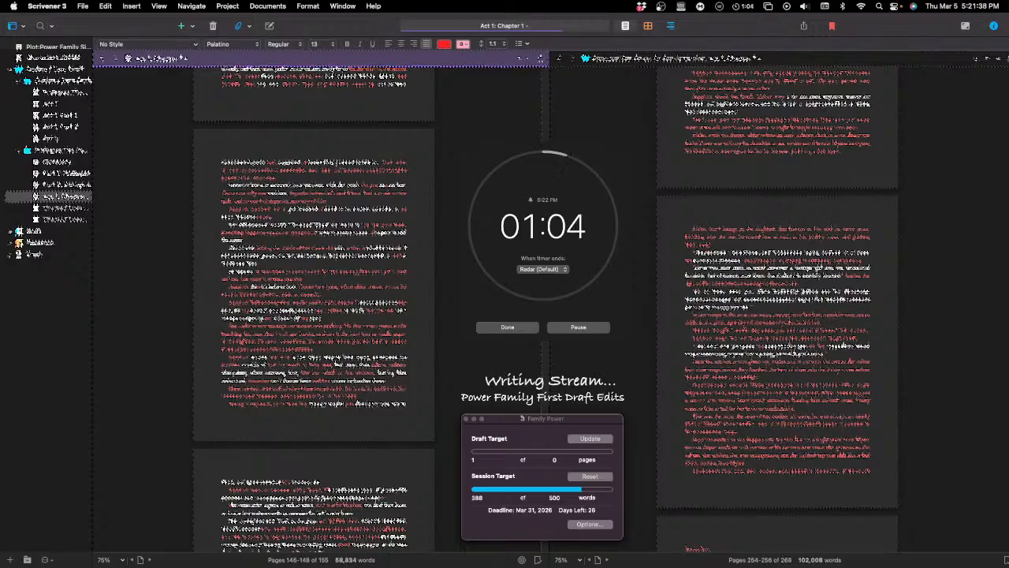
pyautogui.write('the same ')
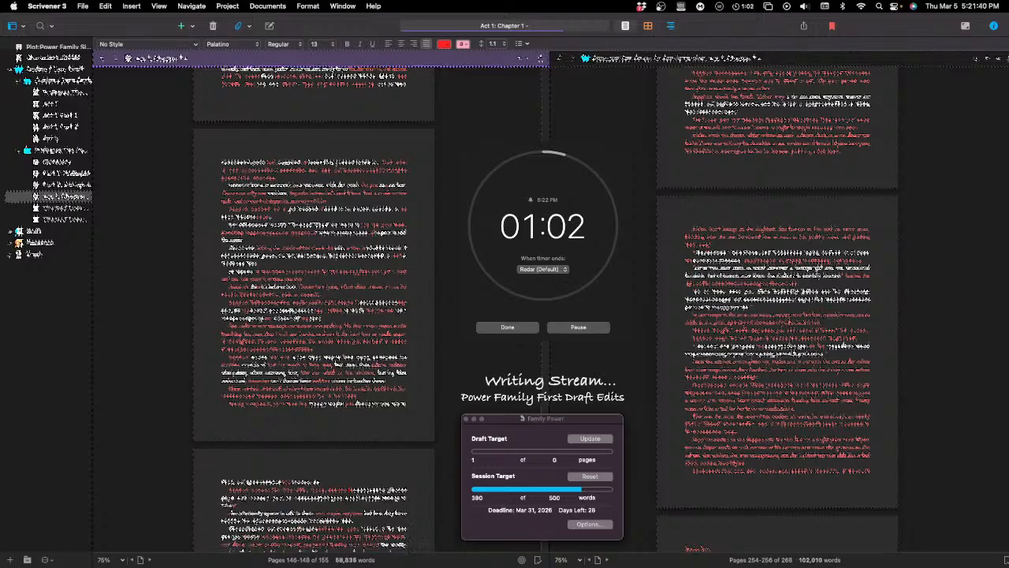
pyautogui.write('time ')
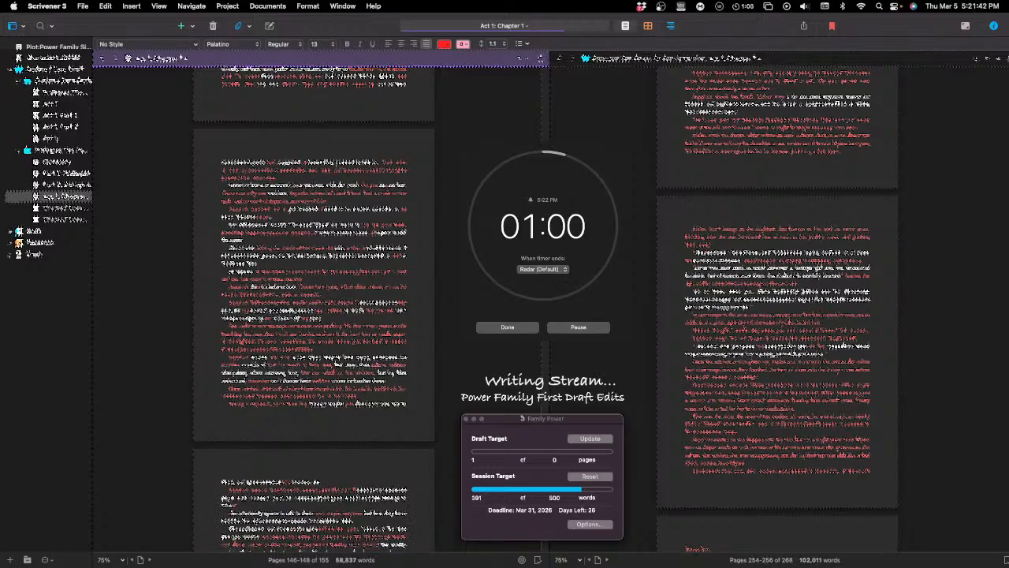
pyautogui.write('that ')
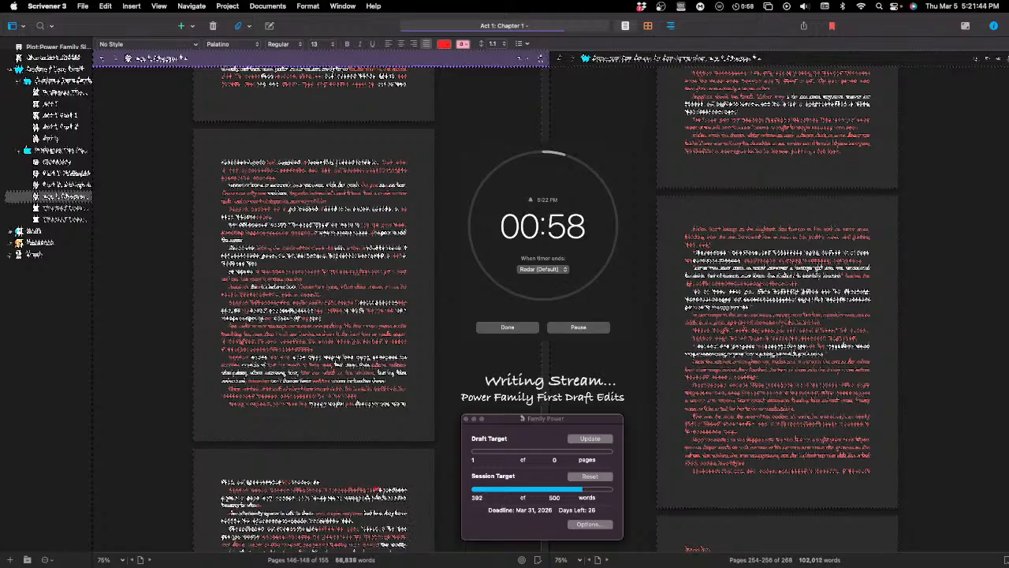
pyautogui.write('he was ')
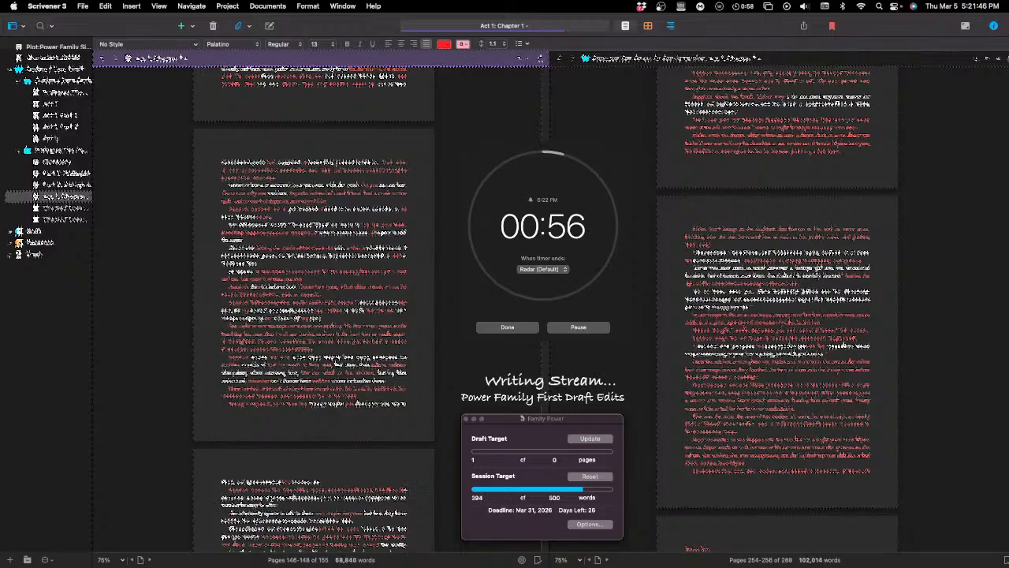
pyautogui.write('going')
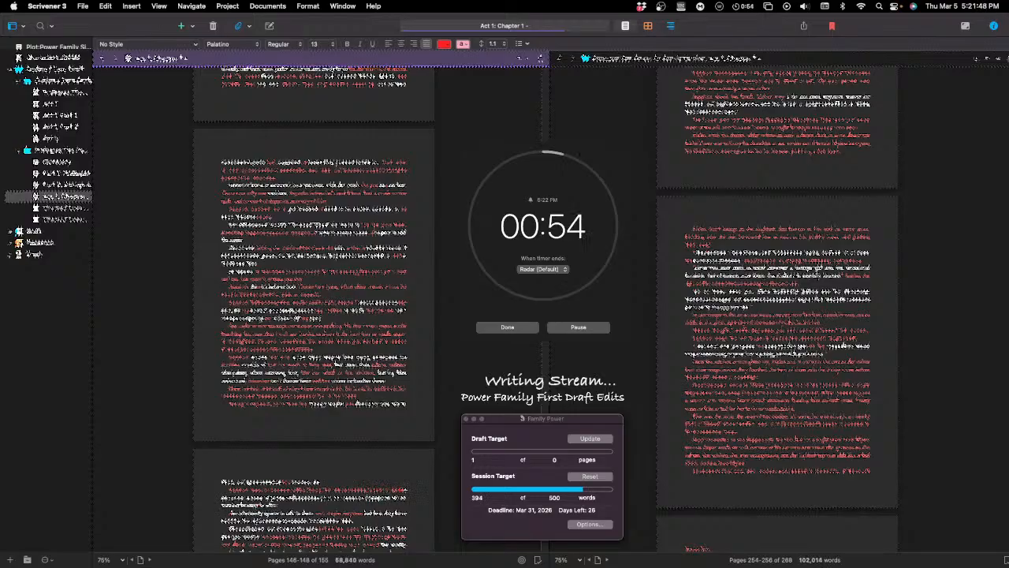
pyautogui.write(' to believe')
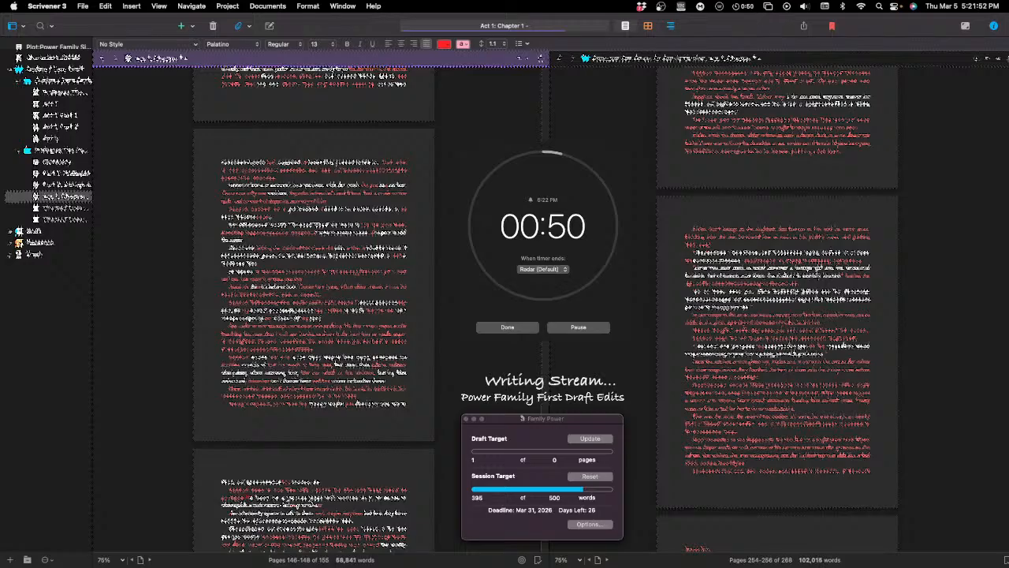
pyautogui.write(' it')
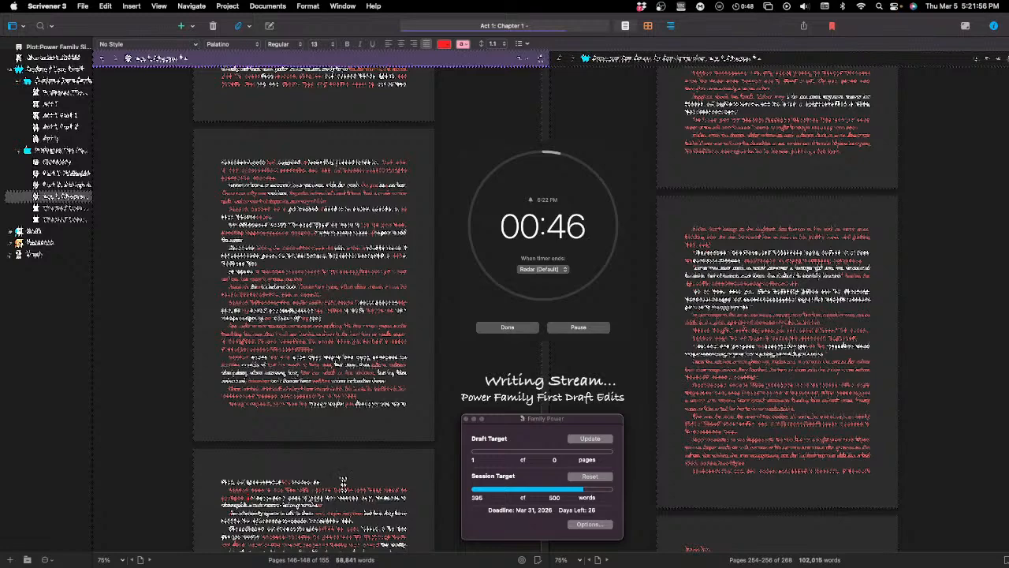
# Step: Replace a few characters in the second line of the new paragraph with additional wording that includes "and the"
pyautogui.click(256, 499)
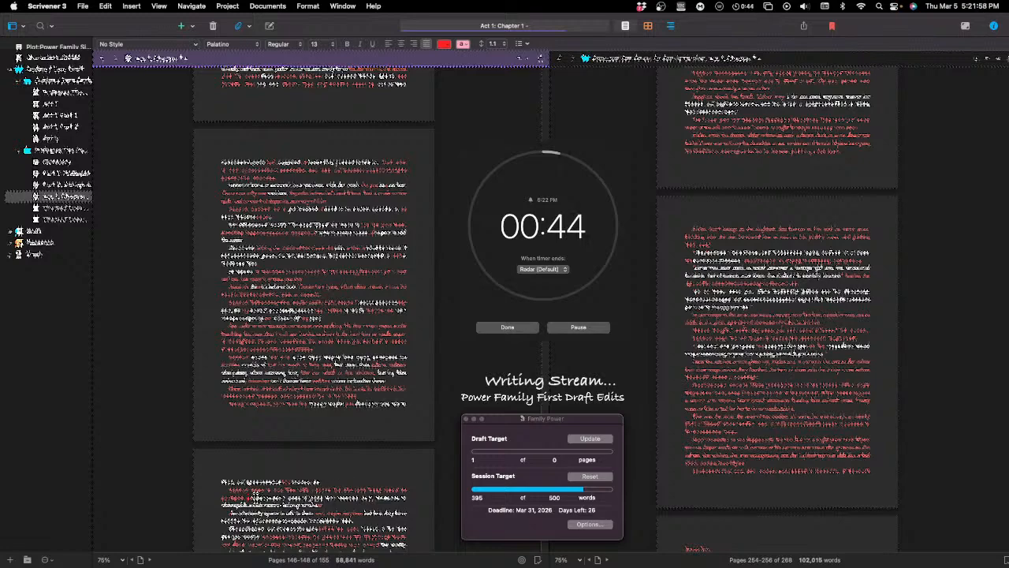
pyautogui.press('BackSpace')
pyautogui.press('BackSpace')
pyautogui.press('BackSpace')
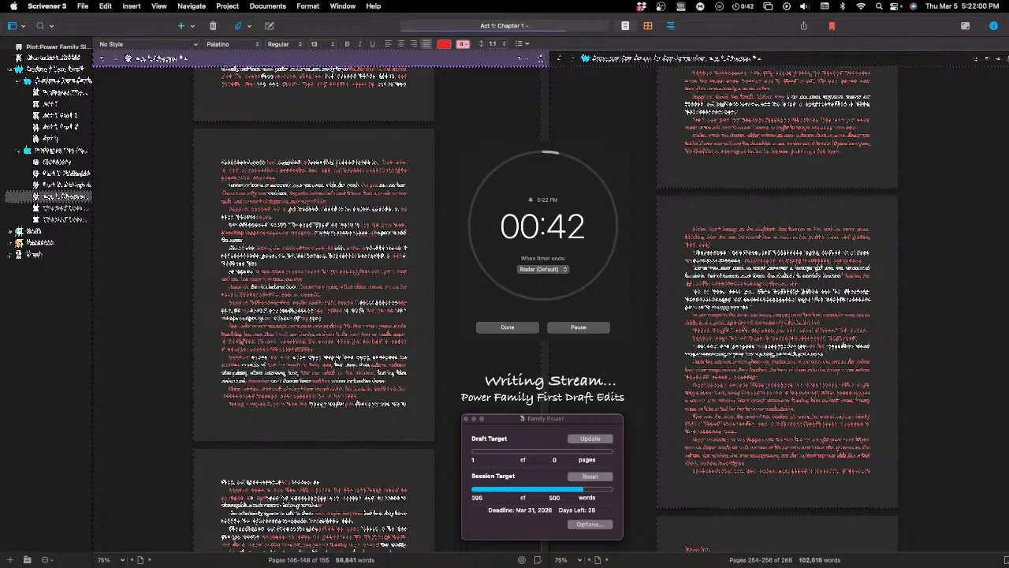
pyautogui.write('and ')
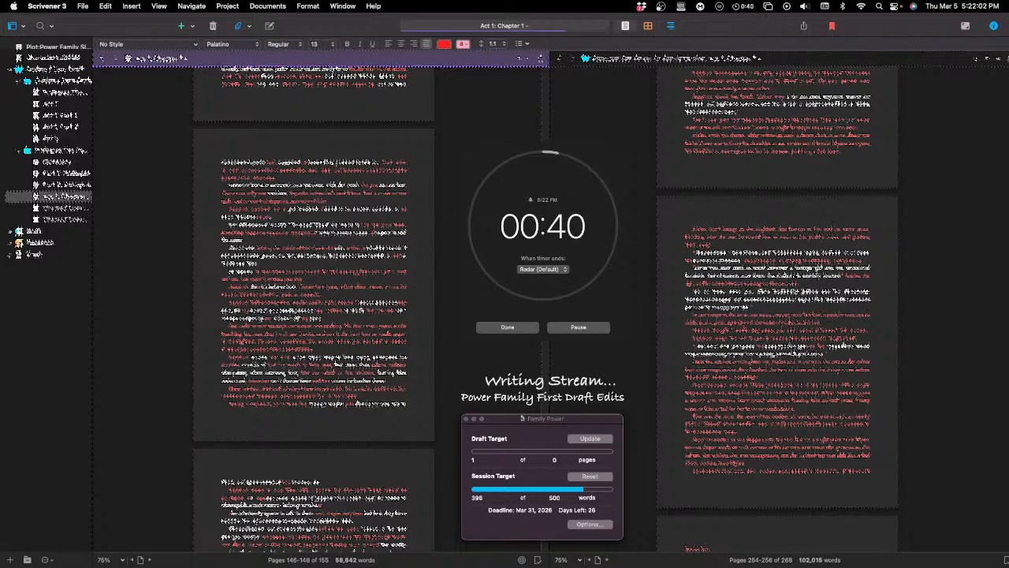
pyautogui.write('the ')
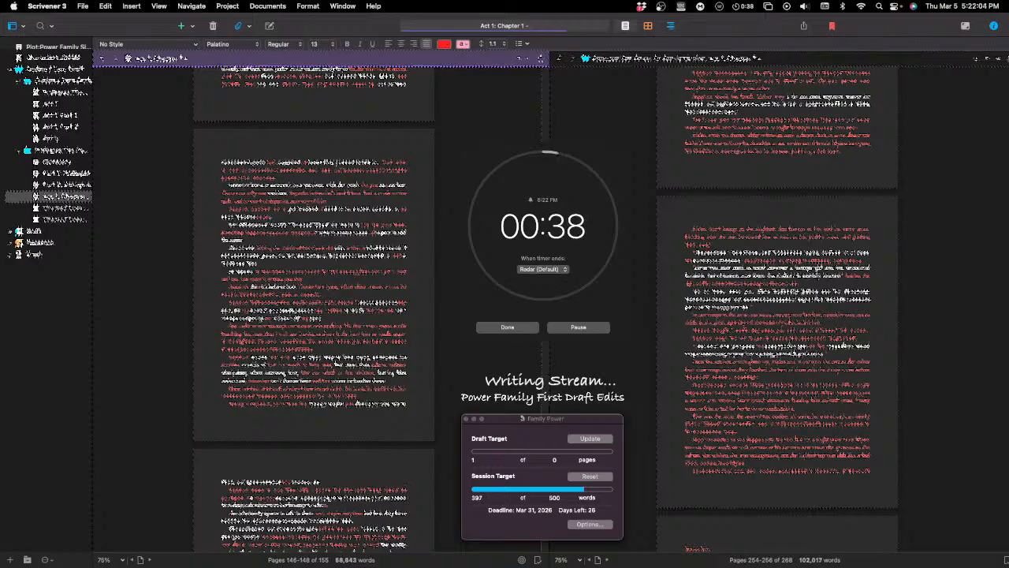
pyautogui.write('s and the ')
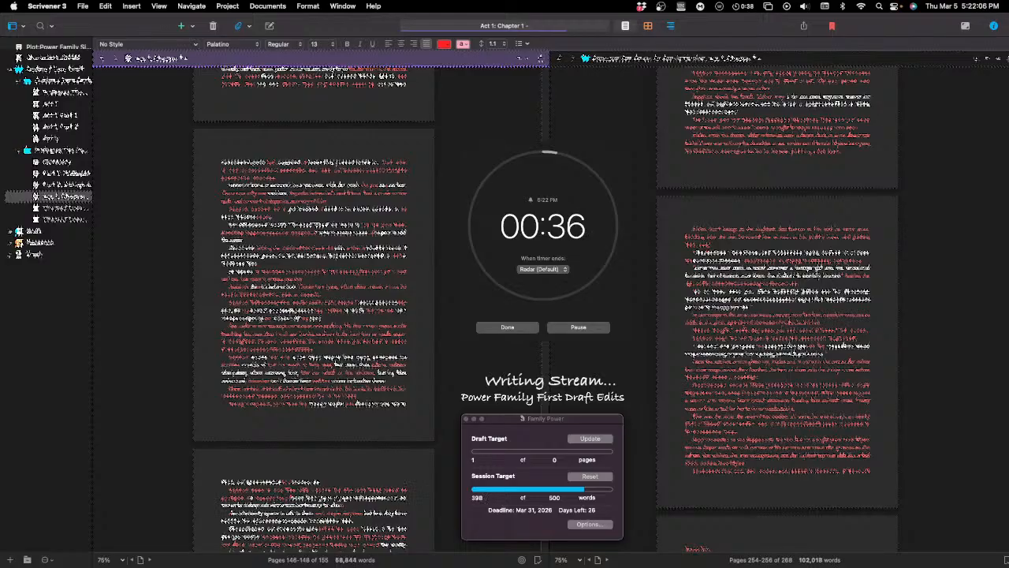
pyautogui.write(' a')
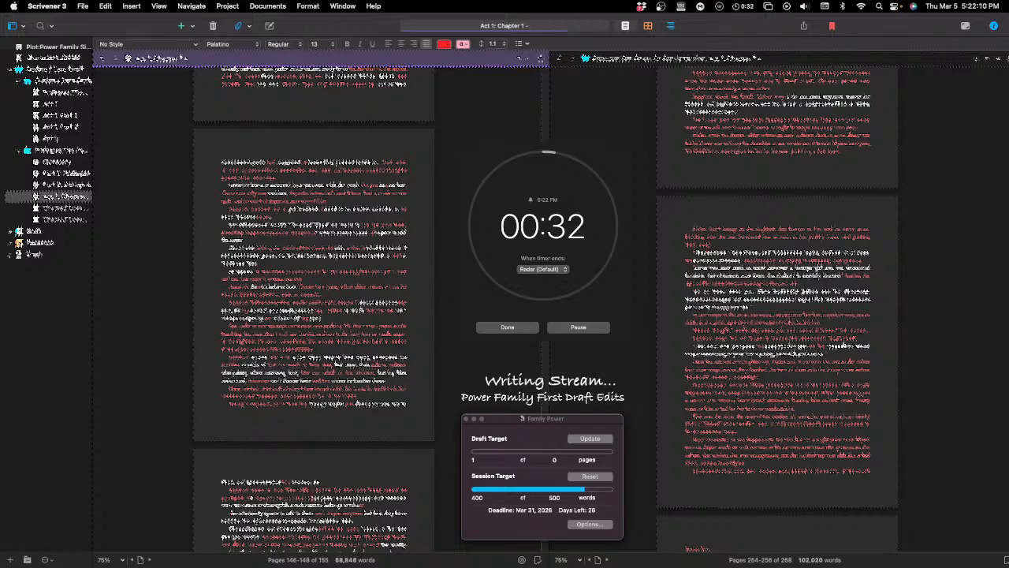
# Step: Add wording that includes "and that would be" in the third line of the new paragraph
pyautogui.doubleClick(344, 495)
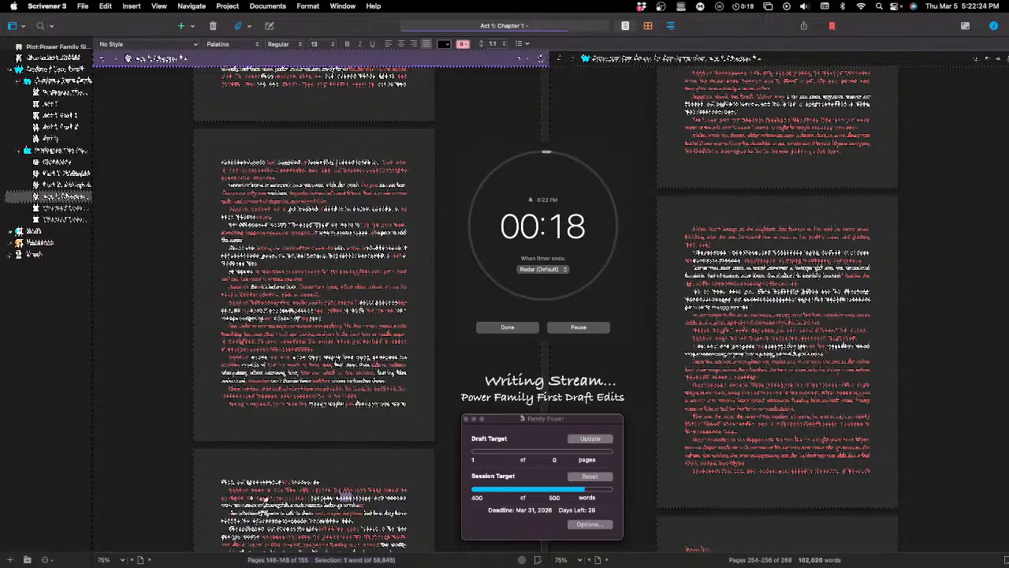
pyautogui.click(234, 506)
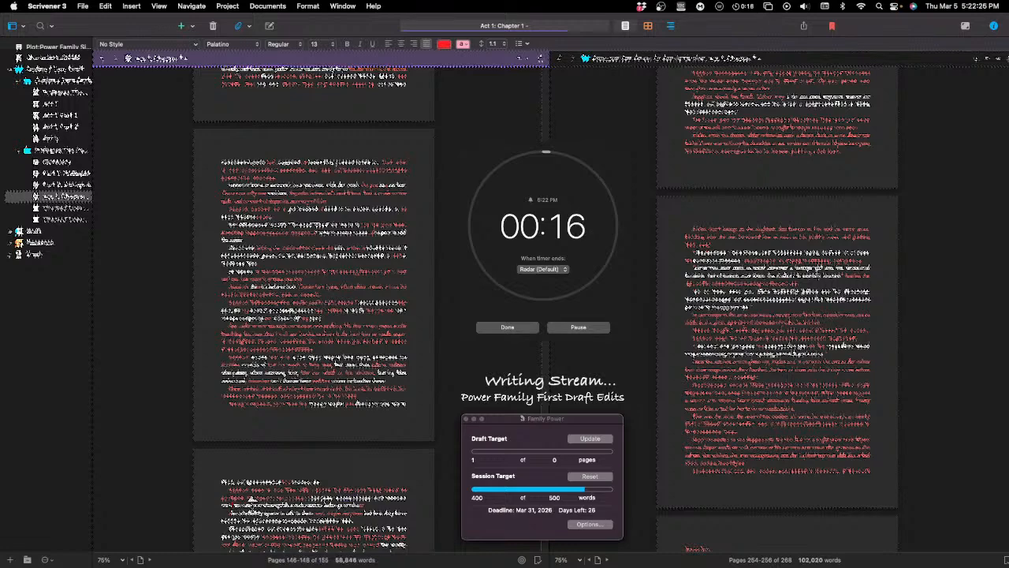
pyautogui.write('the')
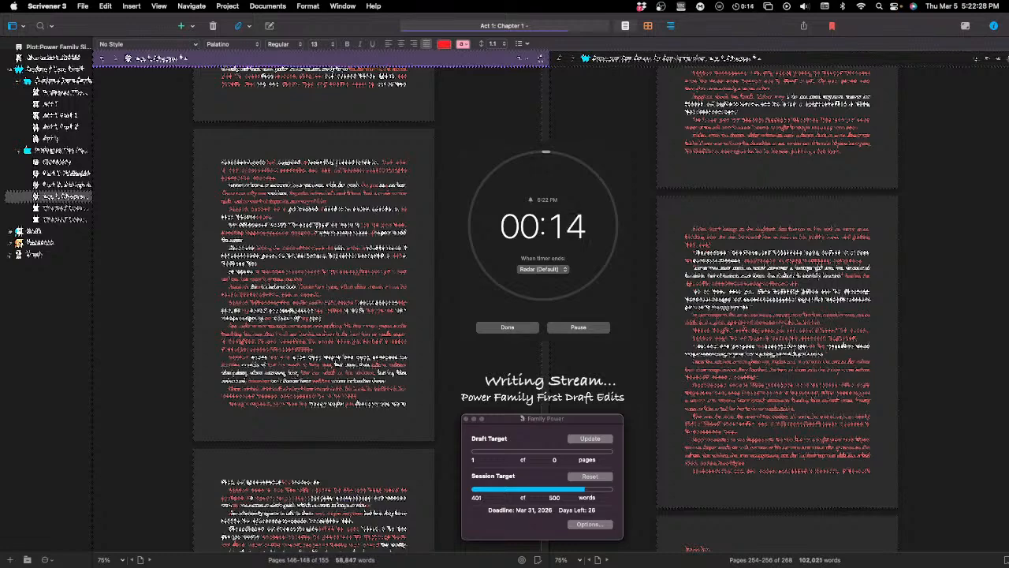
pyautogui.write(' and')
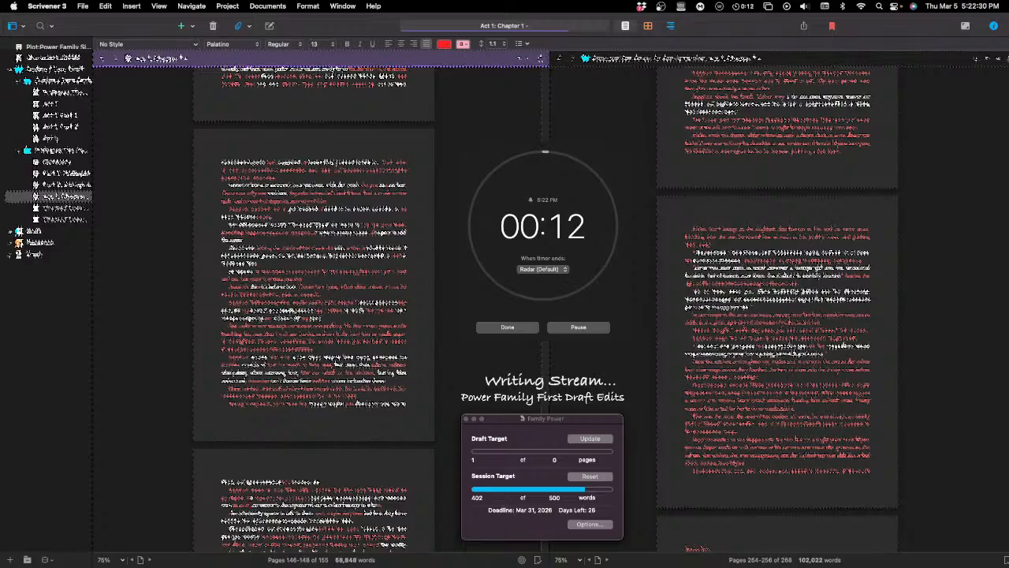
pyautogui.write(' that')
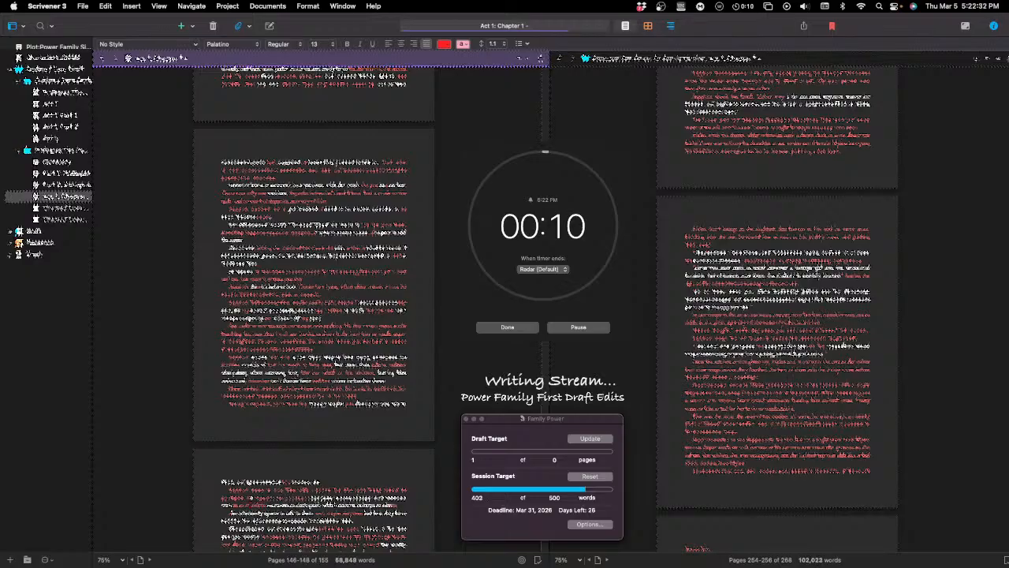
pyautogui.write(' would be')
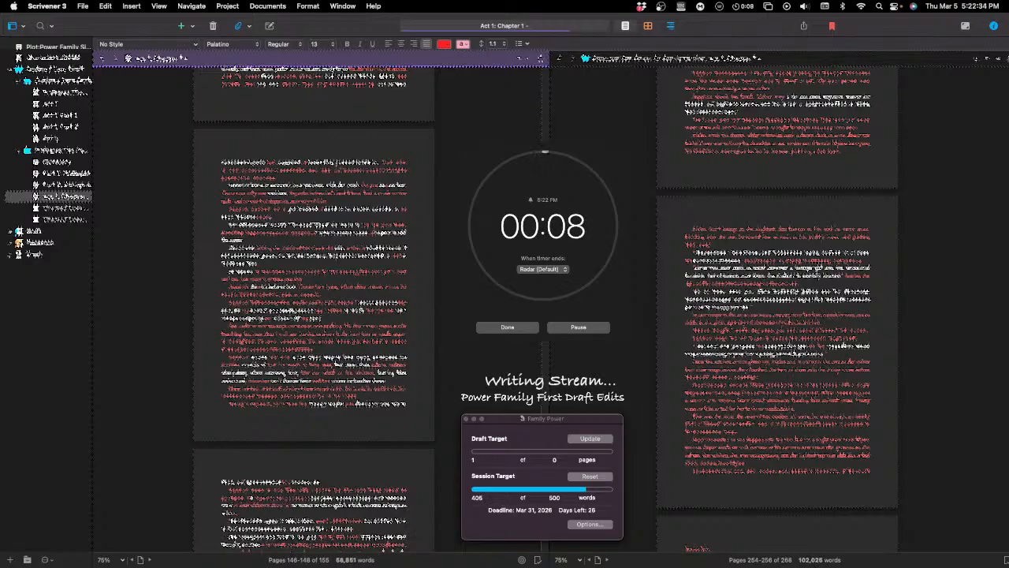
pyautogui.write(' the')
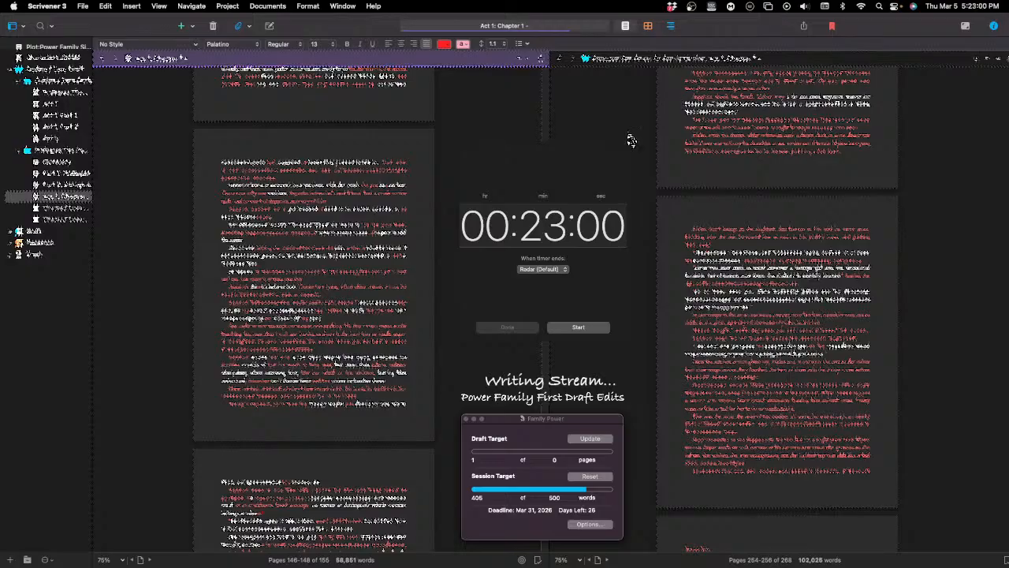
# Step: Review the revised pages at the end of the current chapter and the opening page of the following chapter
pyautogui.scroll(-3, 314, 299)
pyautogui.scroll(-1, 314, 308)
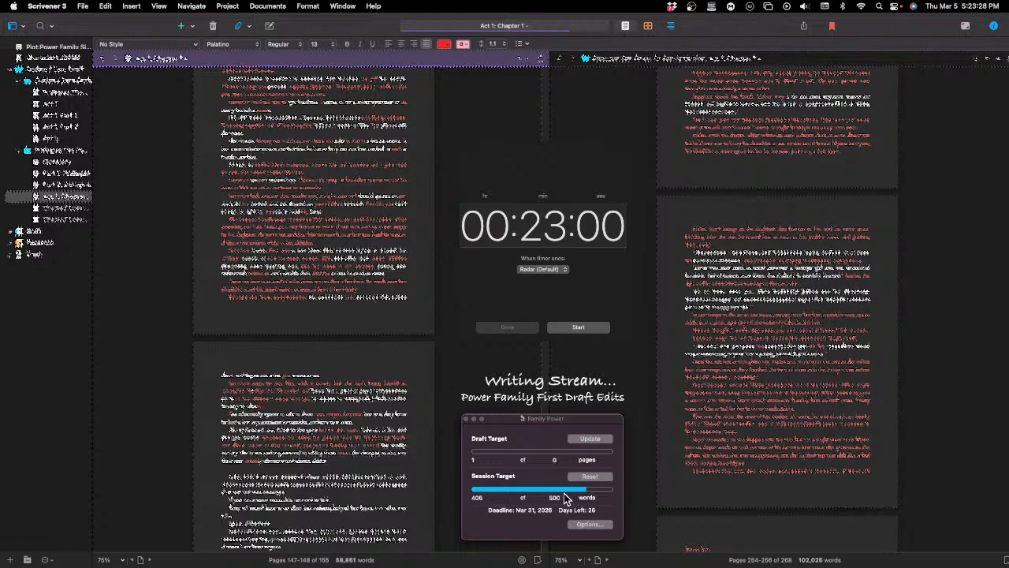
pyautogui.scroll(-3, 394, 471)
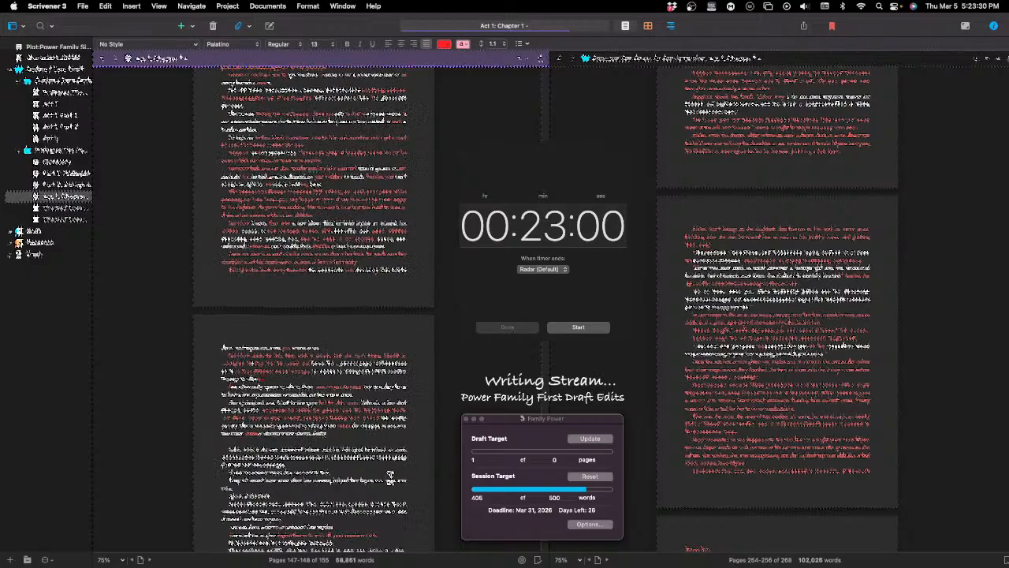
pyautogui.scroll(-12, 394, 471)
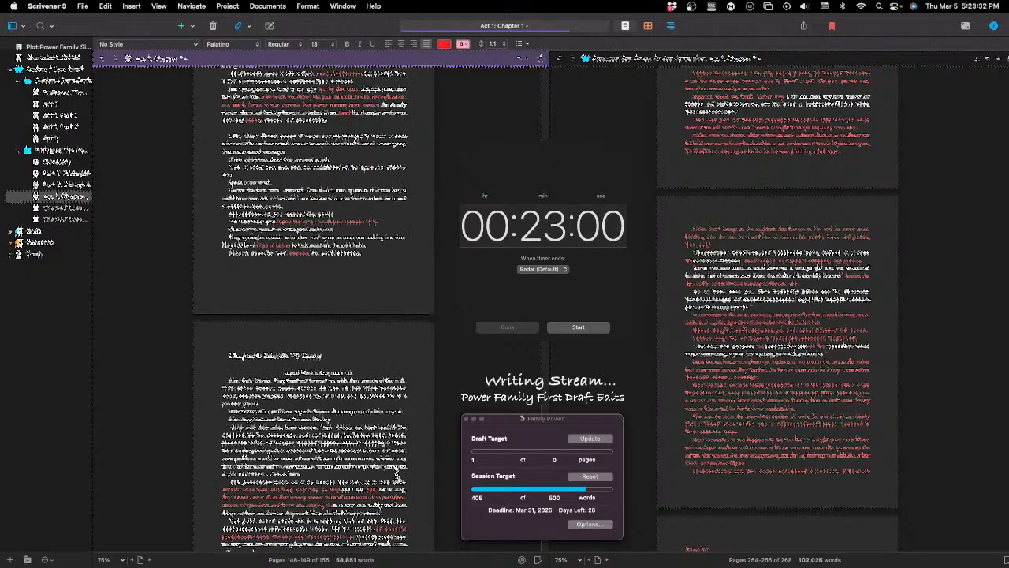
pyautogui.scroll(-10, 397, 474)
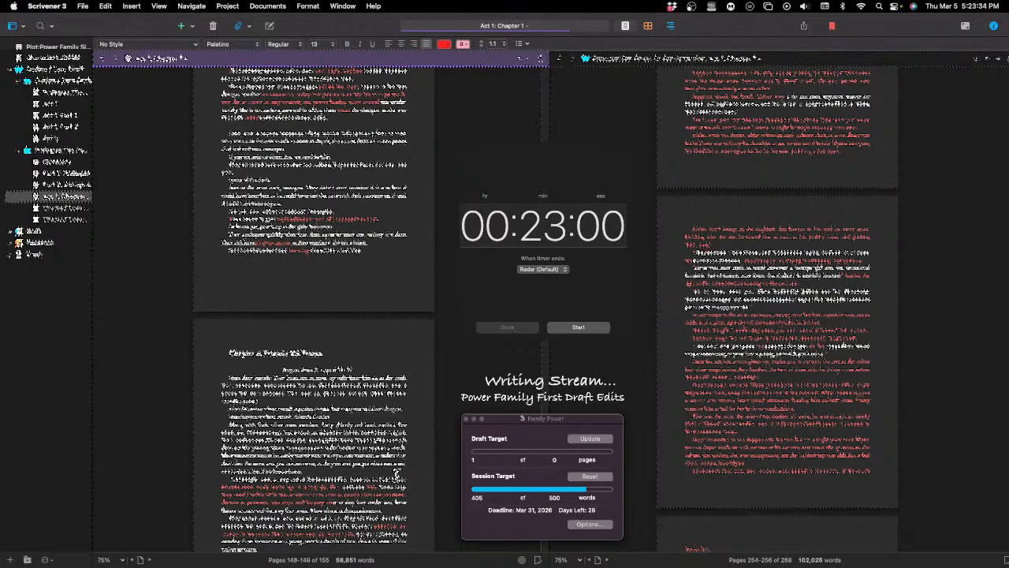
pyautogui.scroll(-1, 397, 474)
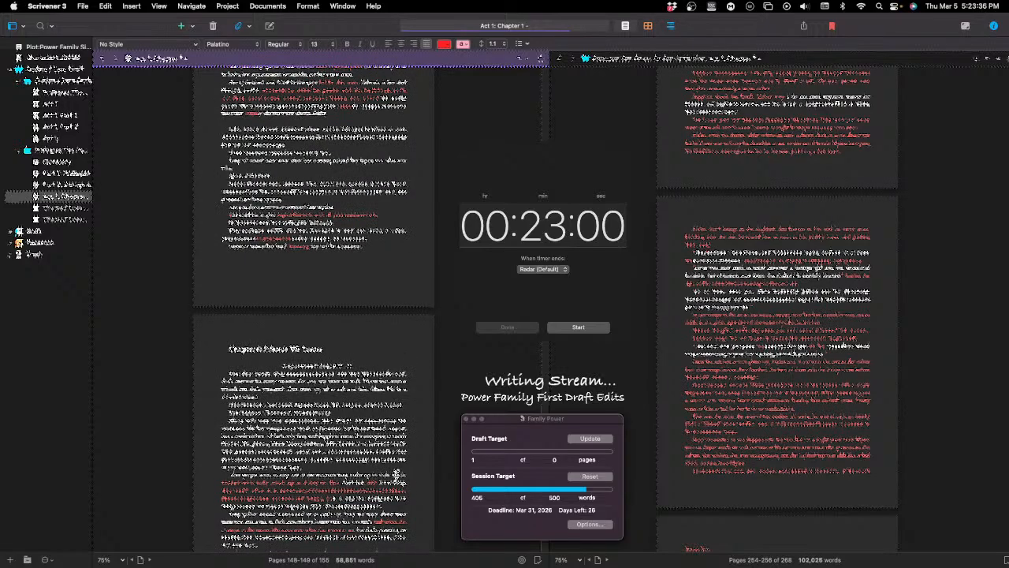
pyautogui.scroll(2, 396, 474)
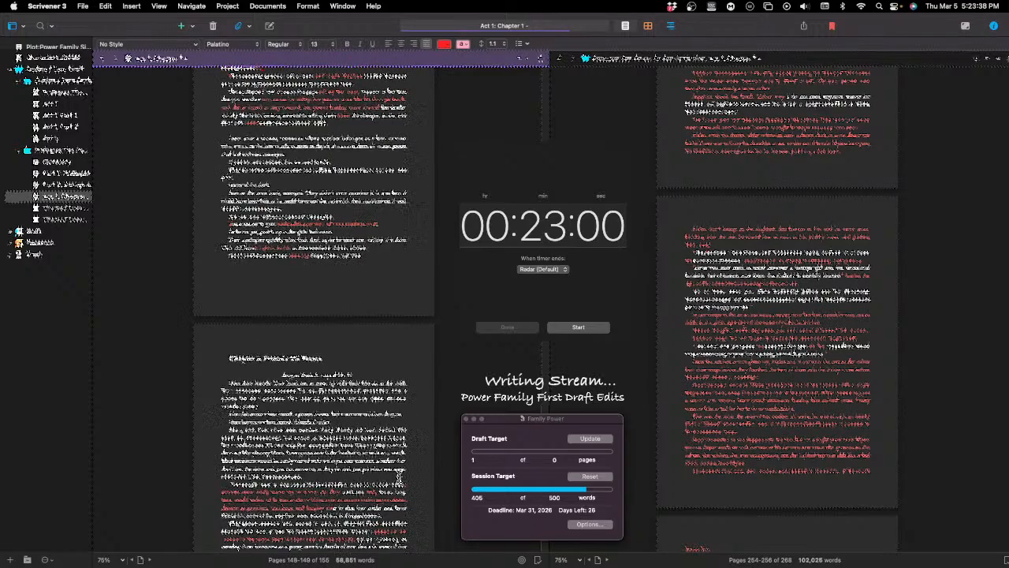
pyautogui.scroll(5, 401, 472)
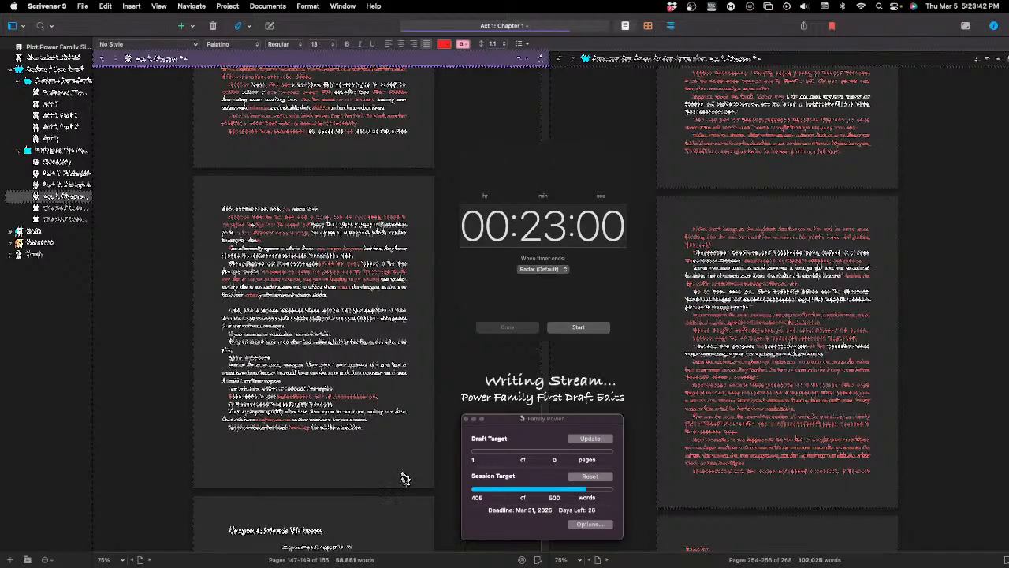
pyautogui.scroll(10, 505, 381)
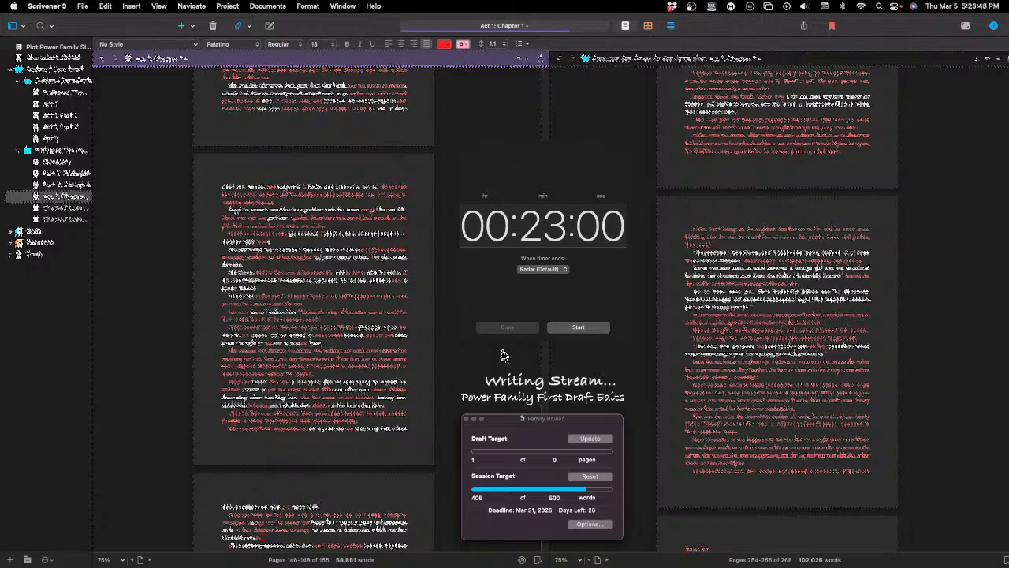
pyautogui.scroll(-5, 504, 355)
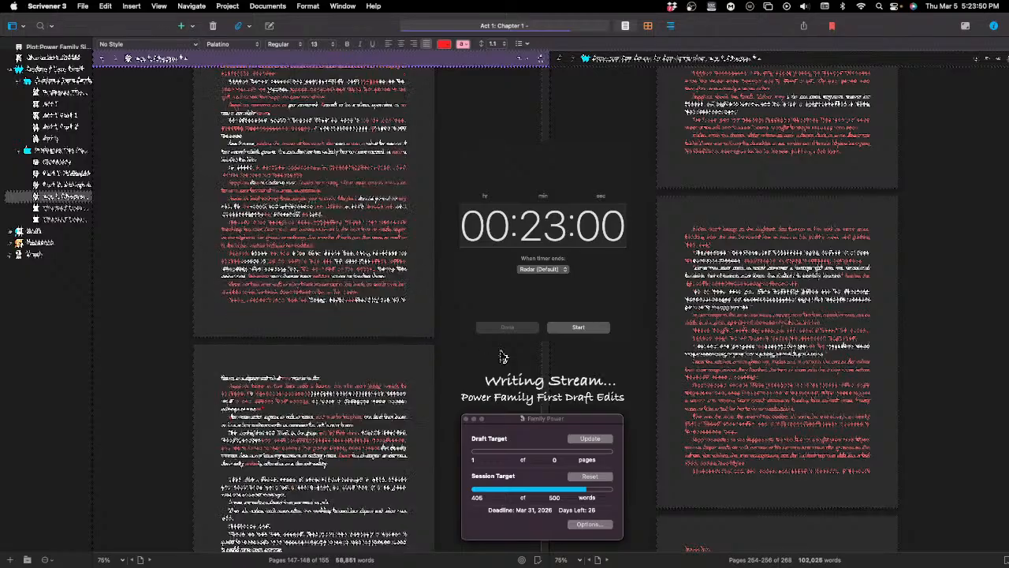
pyautogui.scroll(-6, 503, 356)
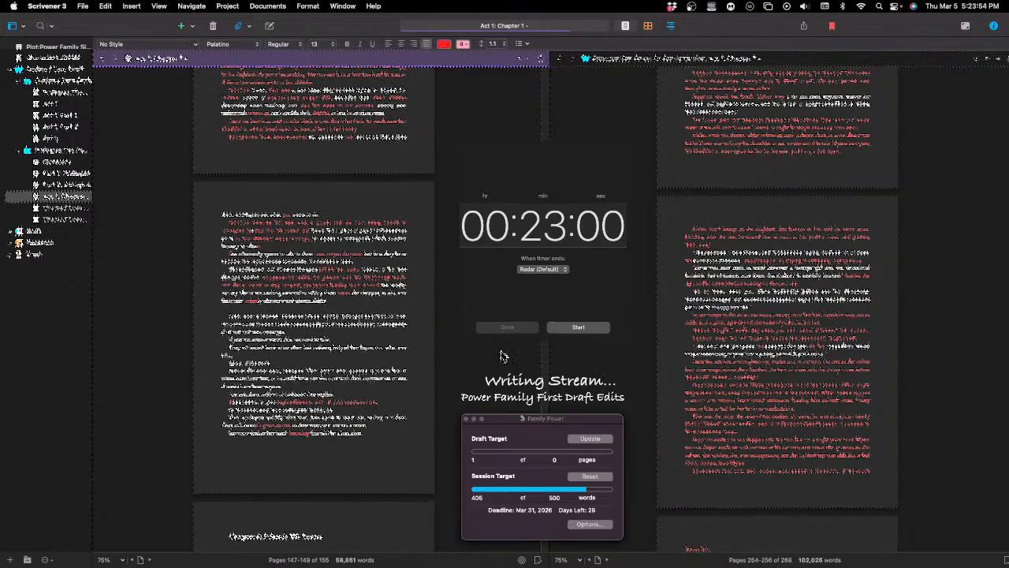
pyautogui.scroll(-7, 504, 355)
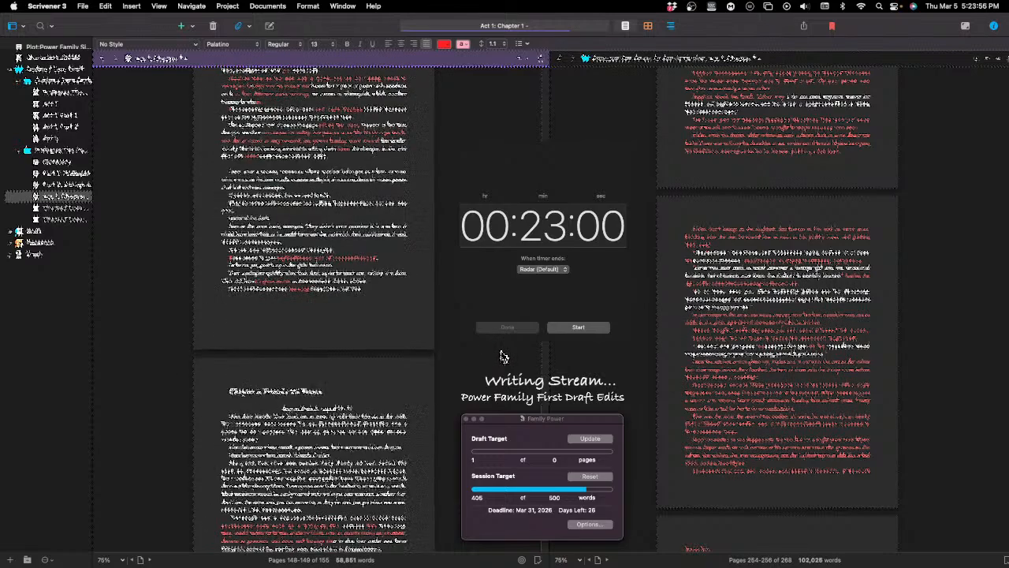
pyautogui.scroll(1, 503, 356)
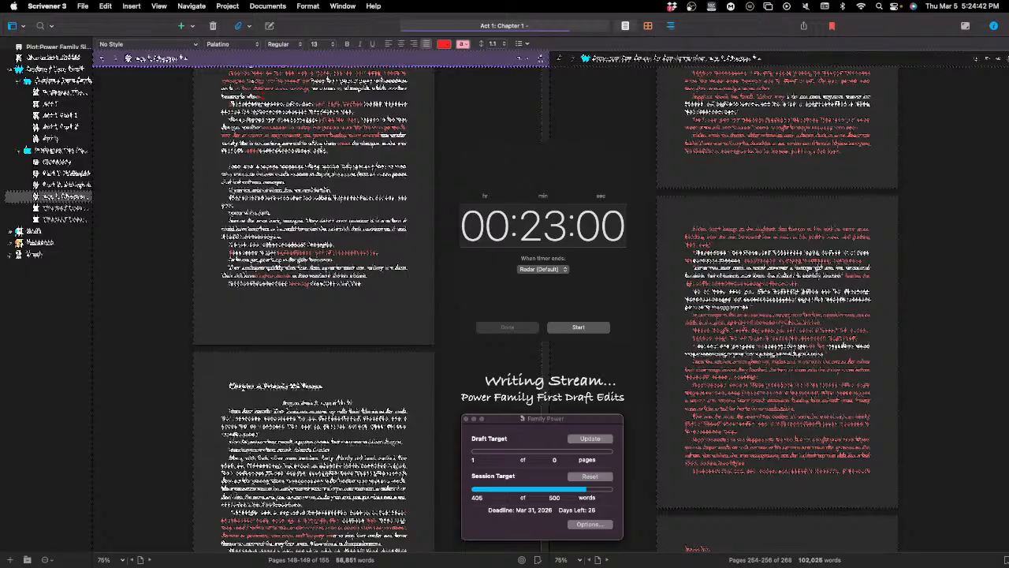
pyautogui.scroll(-2, 313, 307)
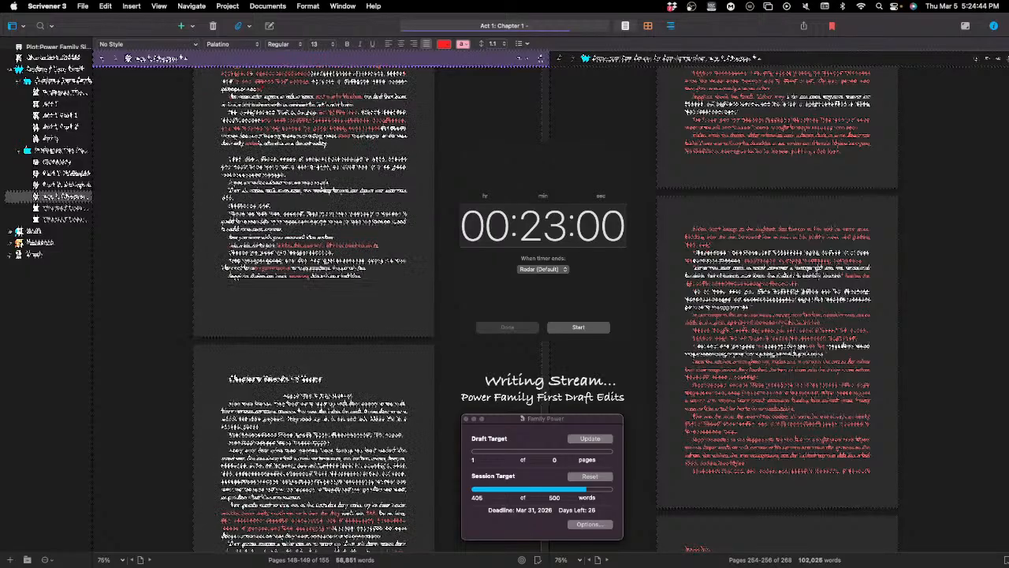
pyautogui.scroll(-5, 371, 287)
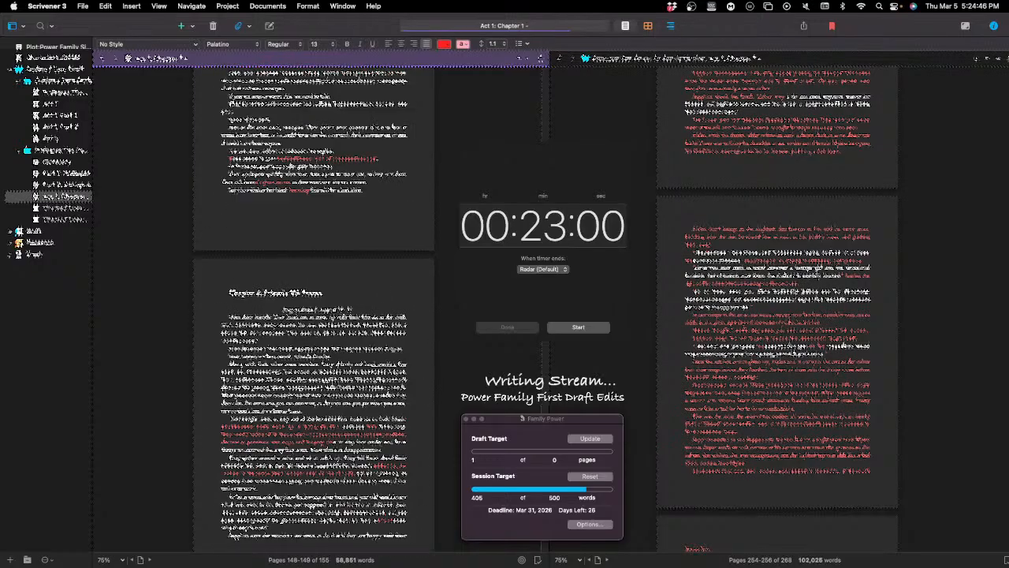
pyautogui.scroll(6, 351, 280)
pyautogui.scroll(2, 354, 290)
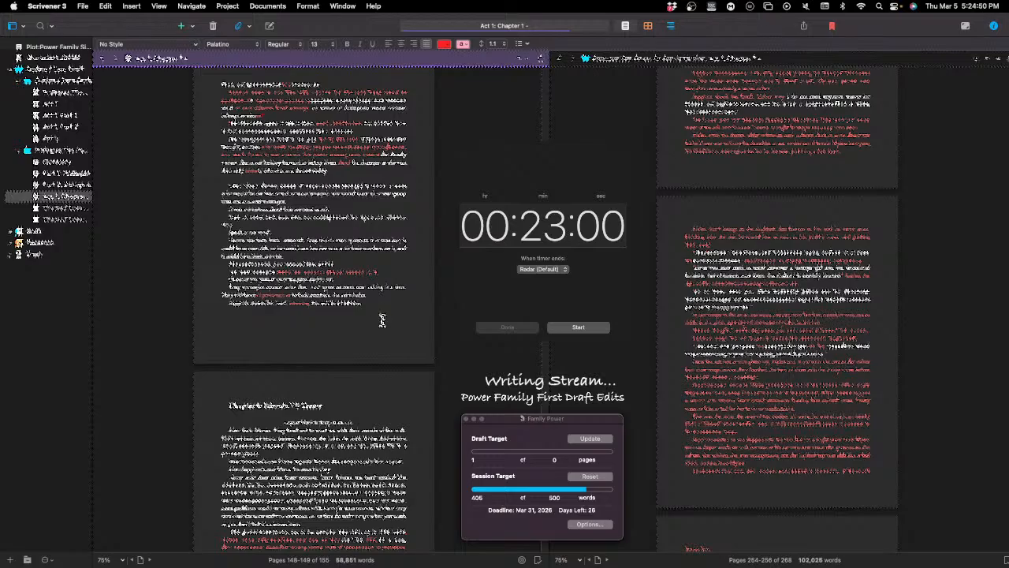
pyautogui.scroll(8, 391, 339)
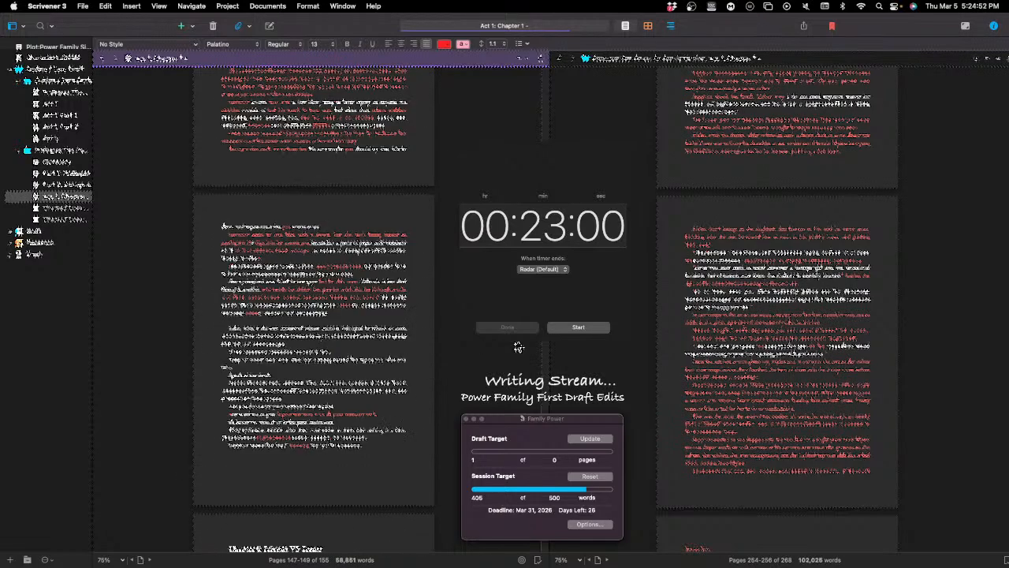
pyautogui.scroll(2, 519, 345)
pyautogui.scroll(-5, 518, 344)
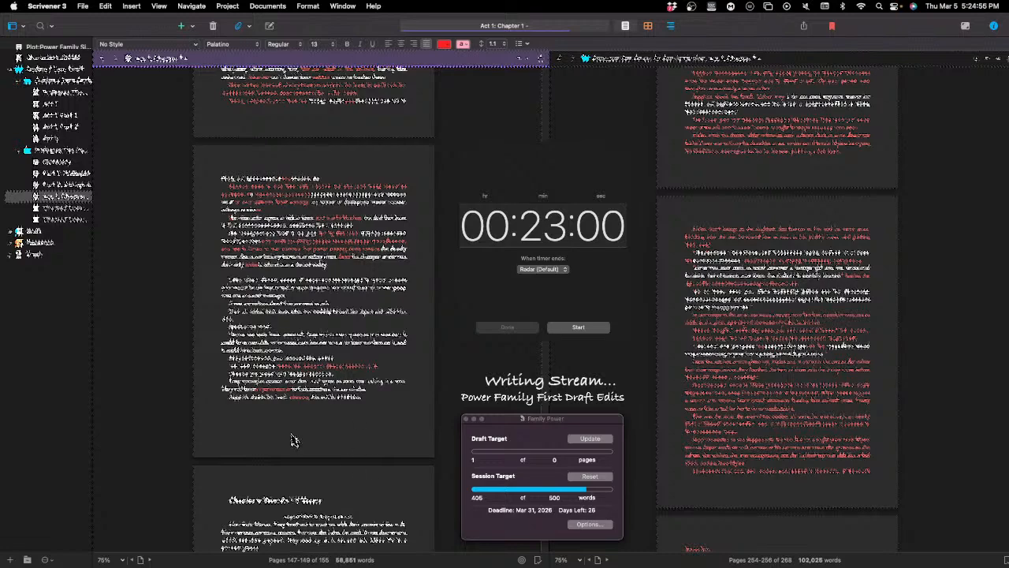
pyautogui.scroll(-2, 265, 361)
pyautogui.scroll(-3, 270, 347)
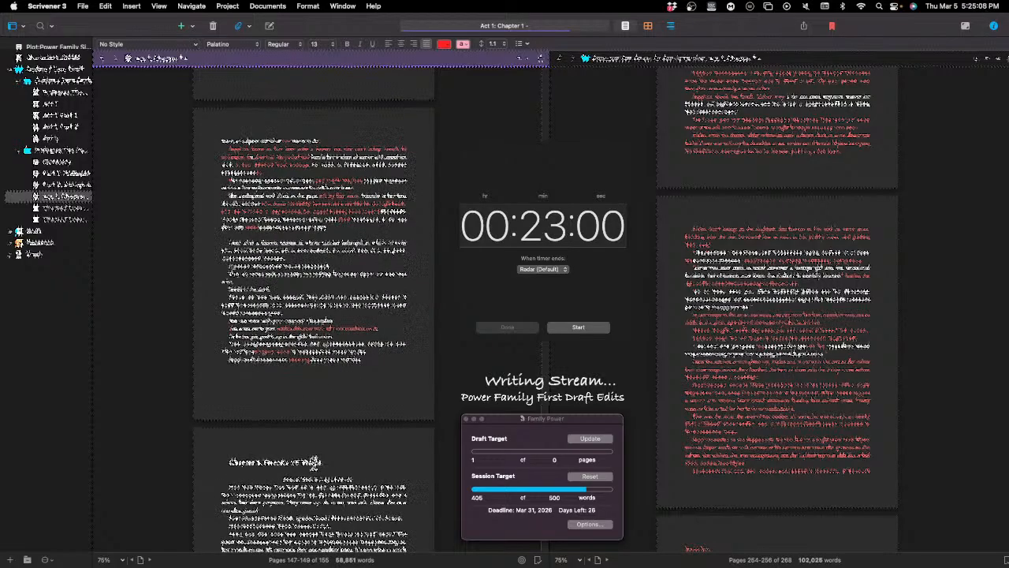
pyautogui.scroll(1, 317, 465)
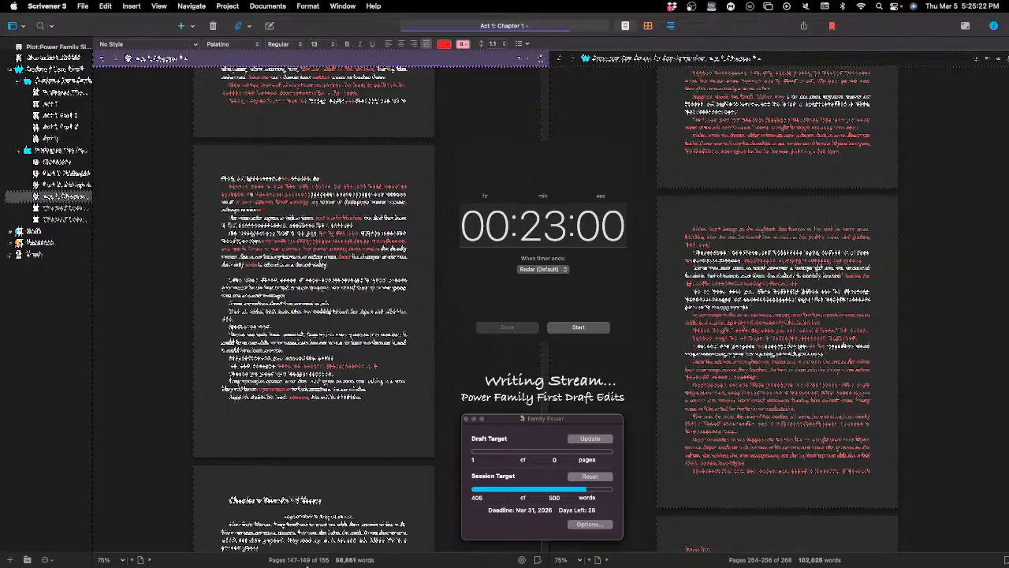
pyautogui.scroll(-5, 345, 381)
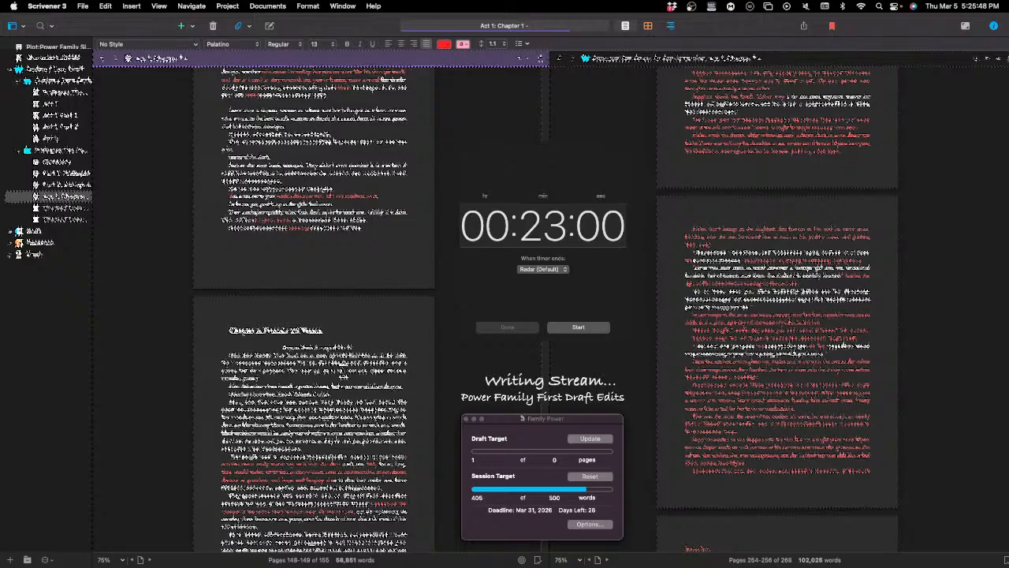
pyautogui.scroll(-1, 342, 366)
pyautogui.scroll(-5, 341, 360)
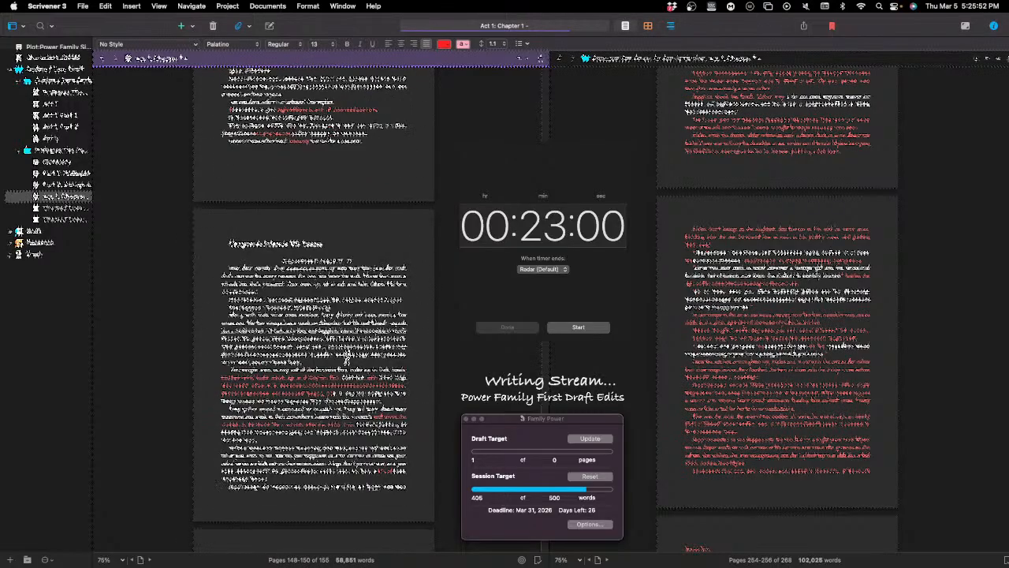
pyautogui.scroll(-4, 353, 354)
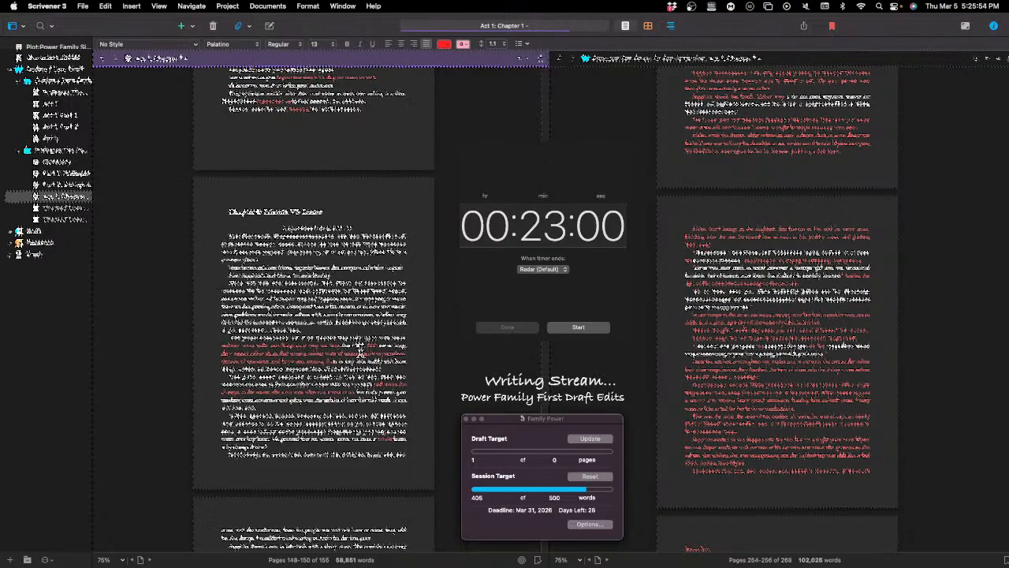
# Step: Reread the last two revised pages of the current chapter, up to the opening of the following chapter
pyautogui.scroll(10, 360, 348)
pyautogui.scroll(15, 361, 352)
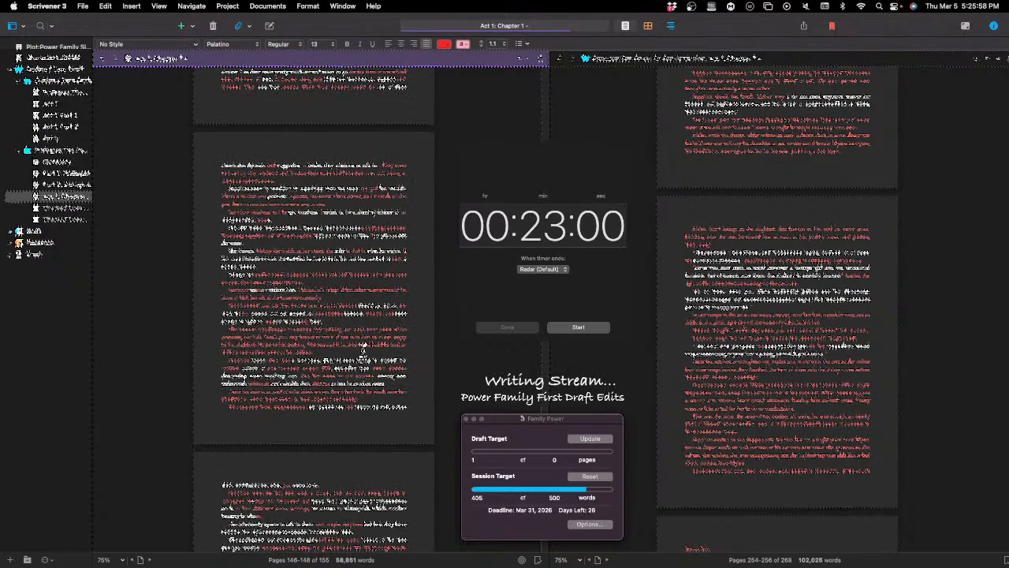
pyautogui.scroll(-6, 370, 352)
pyautogui.scroll(-4, 380, 351)
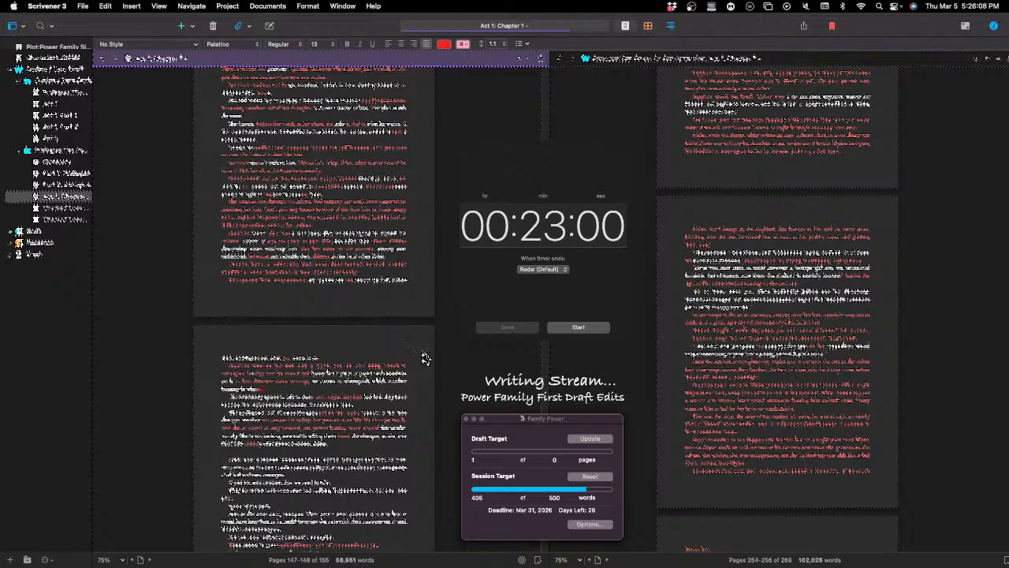
pyautogui.scroll(-4, 424, 359)
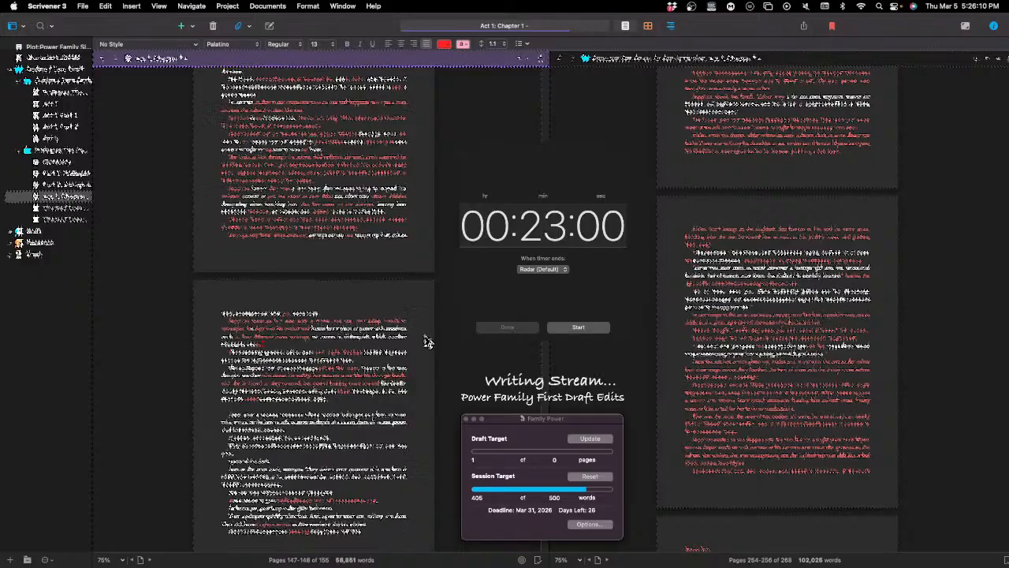
pyautogui.scroll(-3, 427, 341)
pyautogui.scroll(-5, 425, 346)
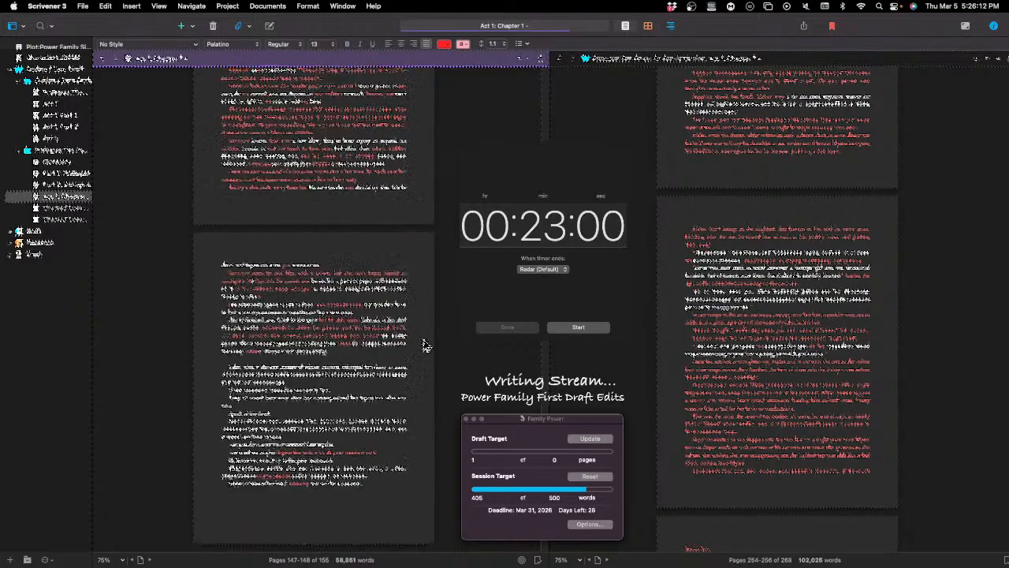
pyautogui.scroll(15, 426, 346)
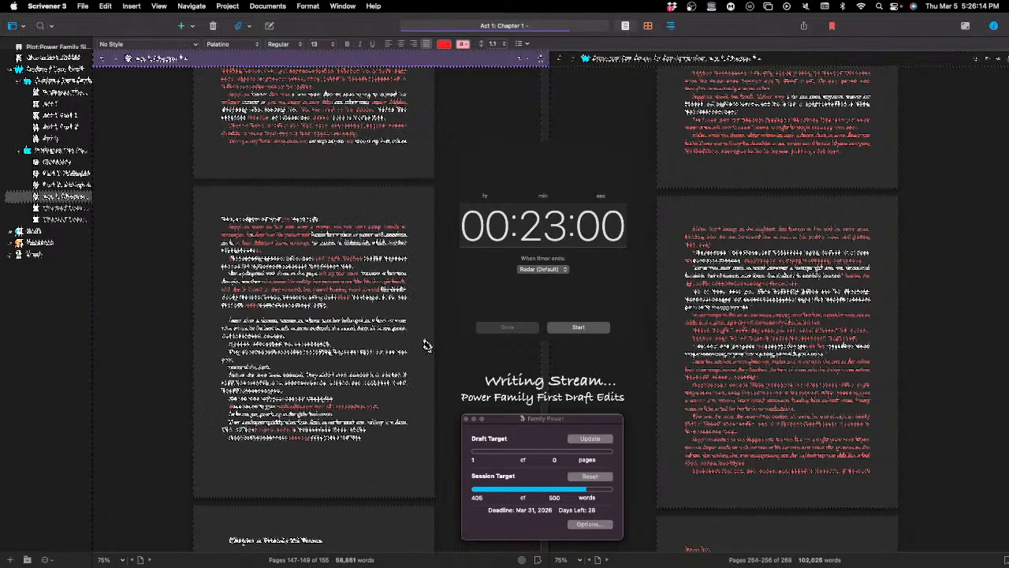
pyautogui.scroll(9, 436, 345)
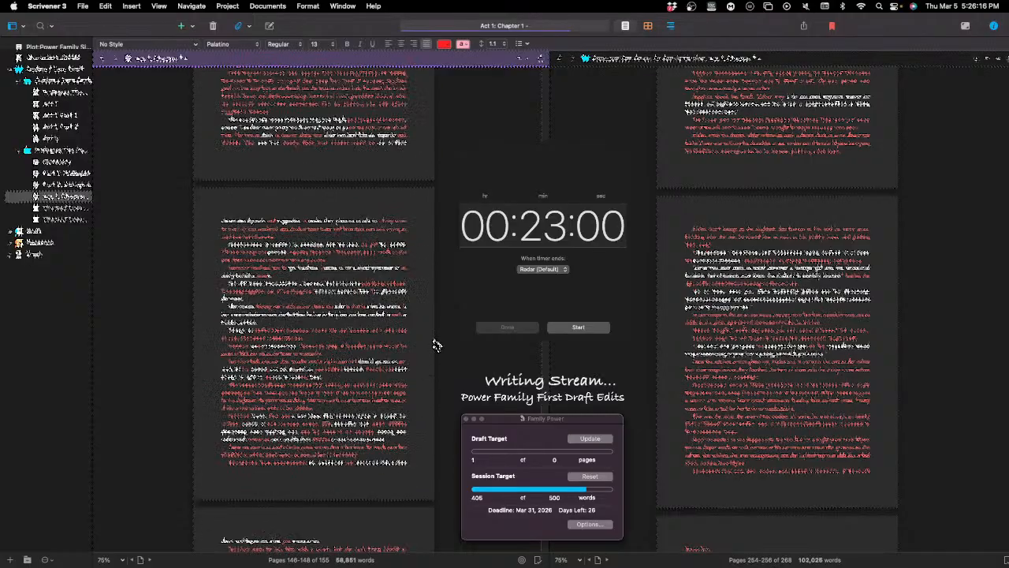
pyautogui.scroll(-12, 436, 345)
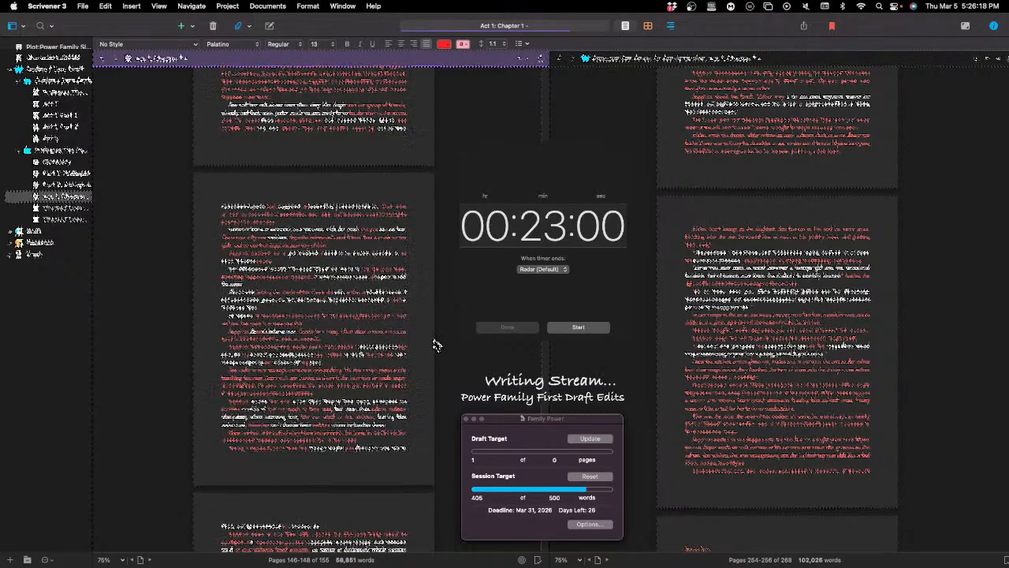
pyautogui.scroll(-10, 438, 346)
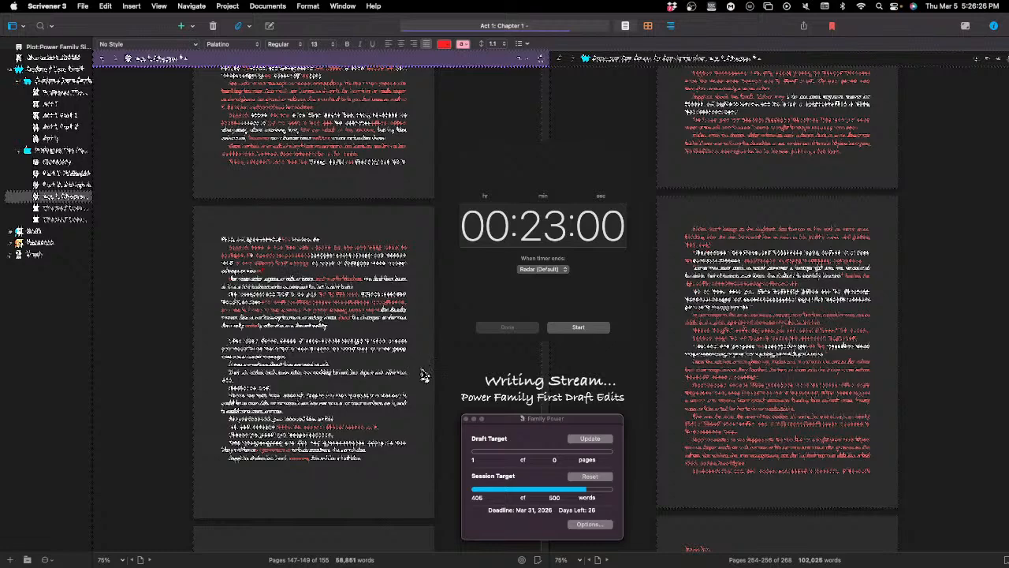
pyautogui.scroll(-2, 423, 382)
pyautogui.scroll(-1, 424, 387)
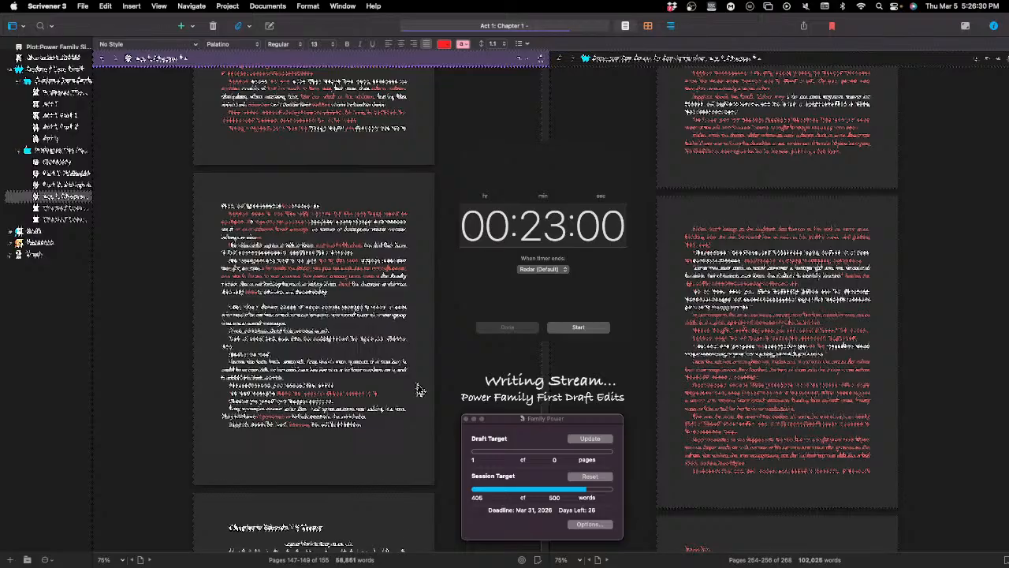
pyautogui.scroll(-2, 419, 391)
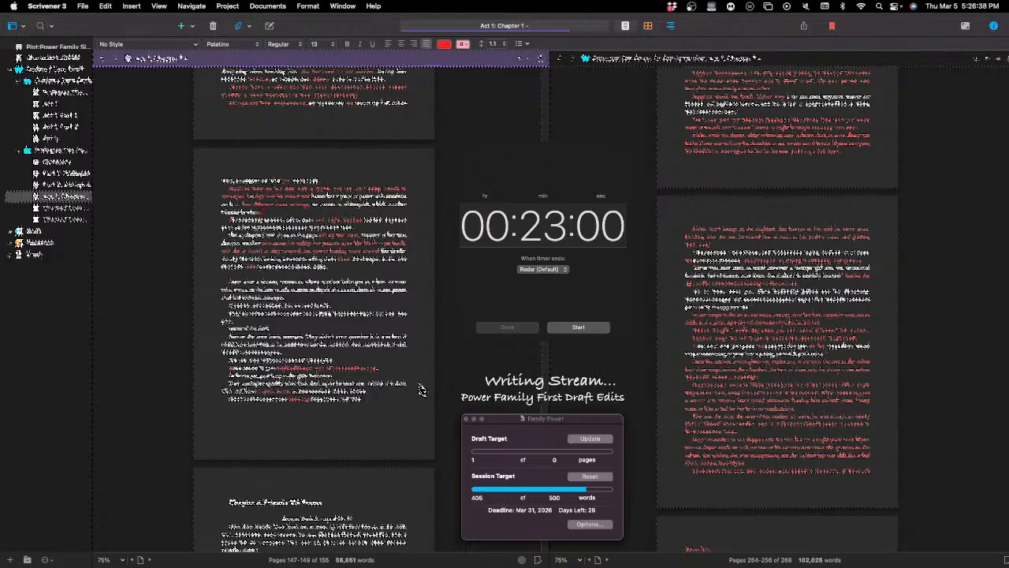
pyautogui.scroll(-3, 422, 389)
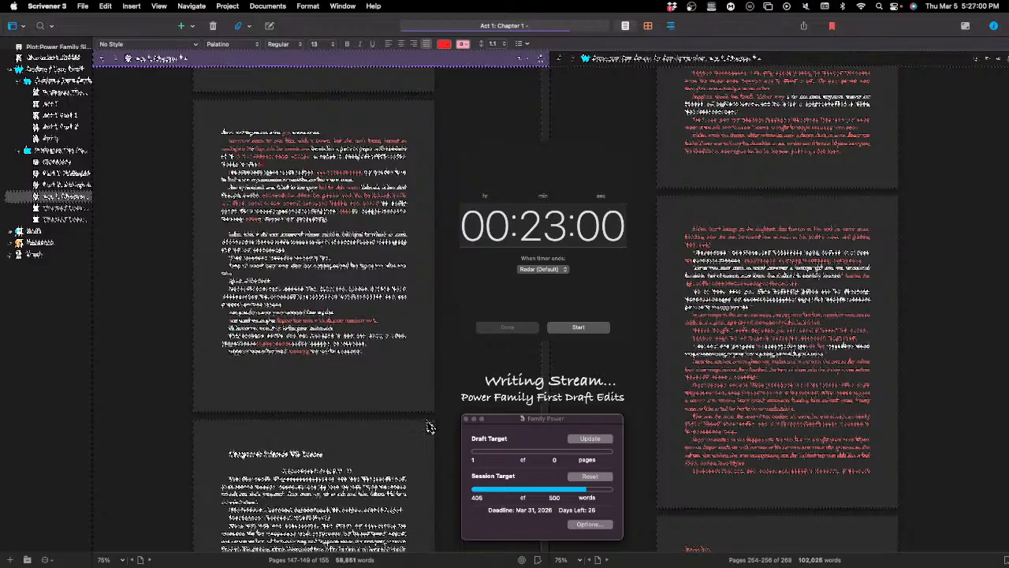
pyautogui.scroll(-5, 429, 426)
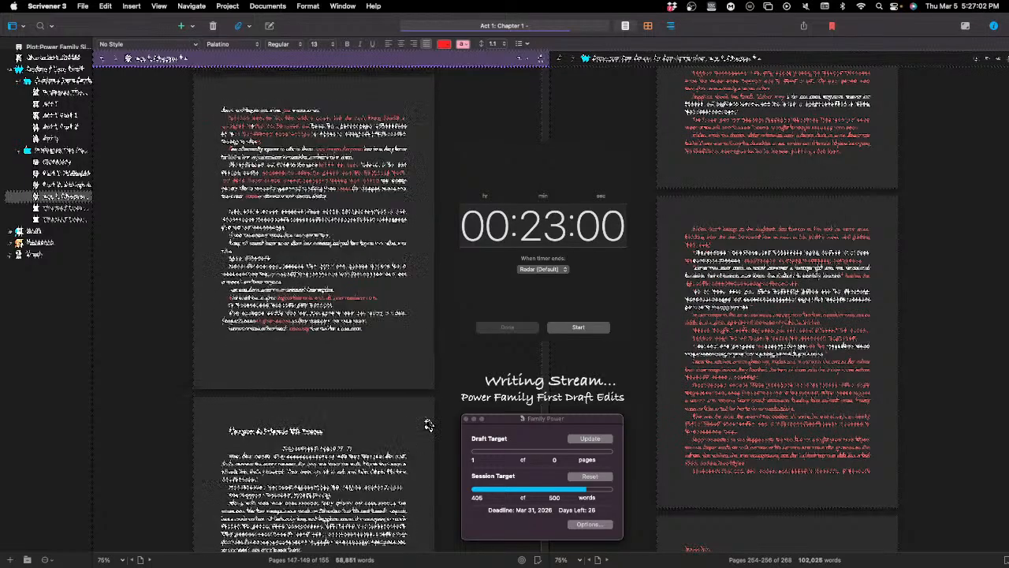
pyautogui.scroll(4, 428, 426)
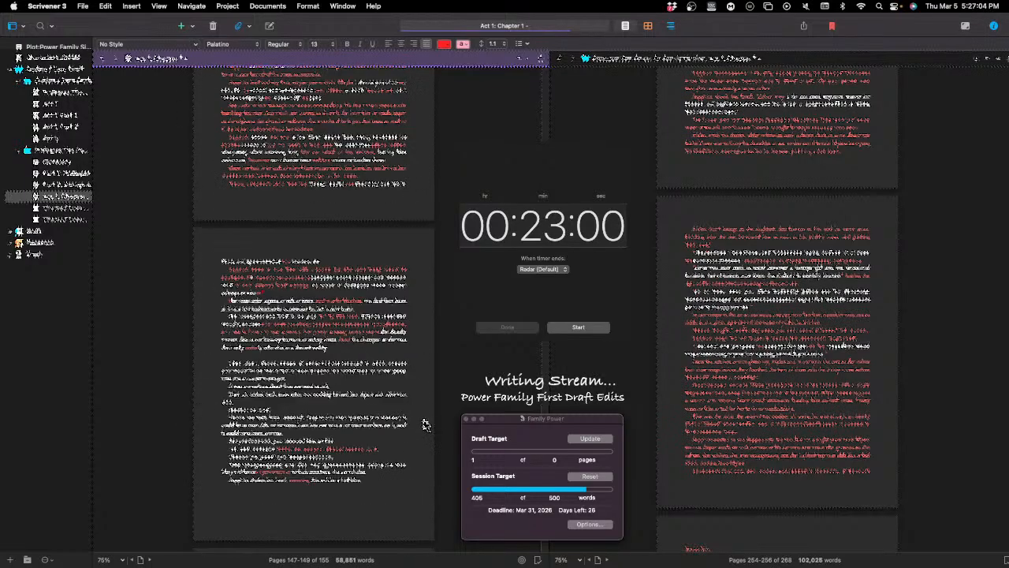
pyautogui.scroll(3, 426, 426)
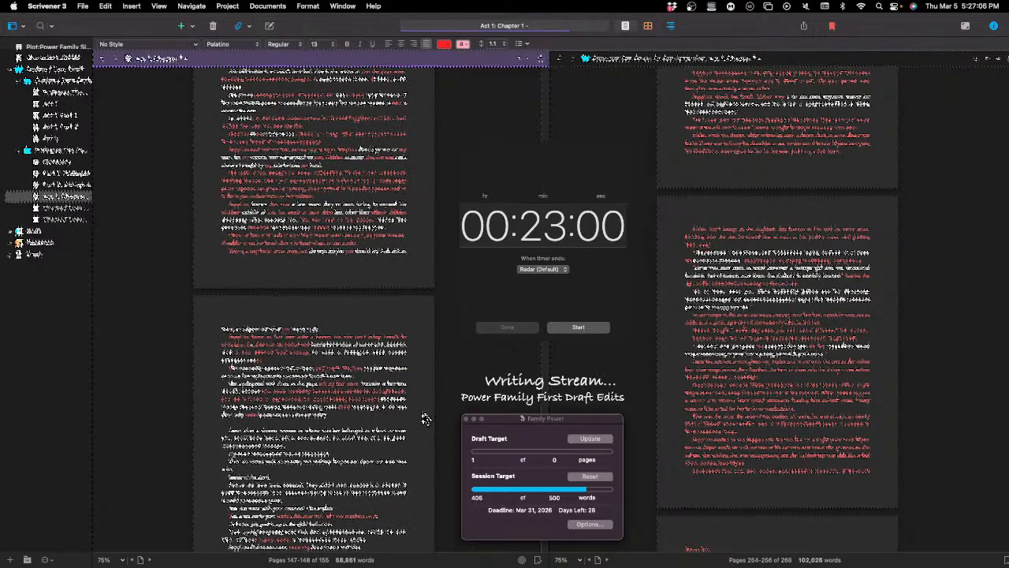
pyautogui.scroll(2, 426, 419)
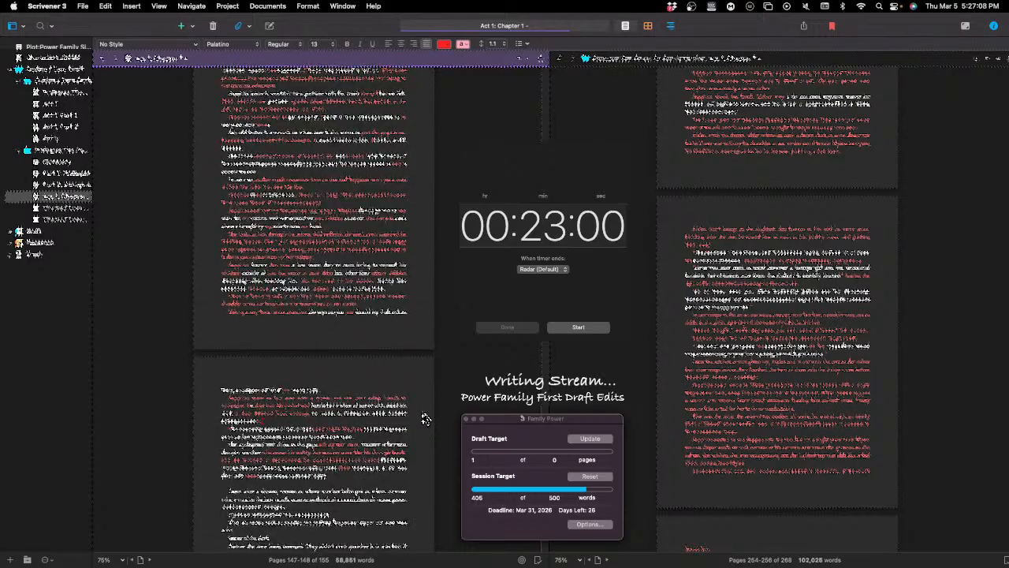
pyautogui.scroll(-3, 425, 419)
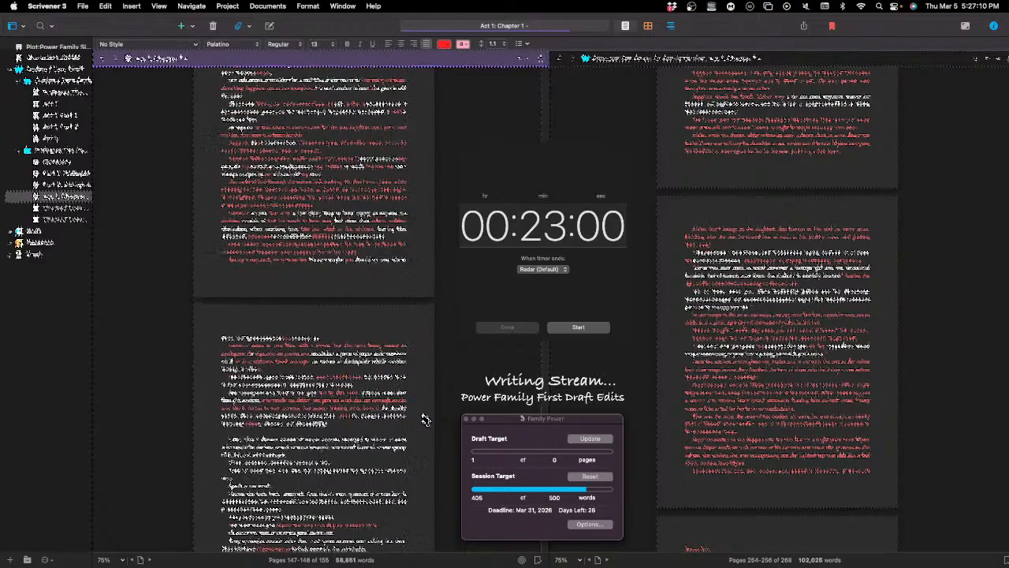
pyautogui.scroll(-3, 424, 422)
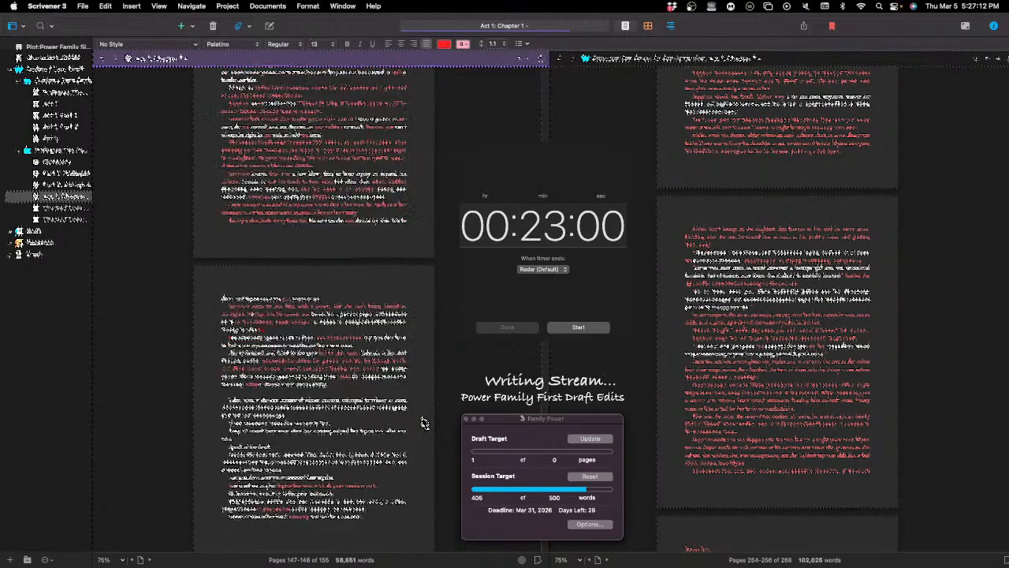
pyautogui.scroll(-2, 424, 422)
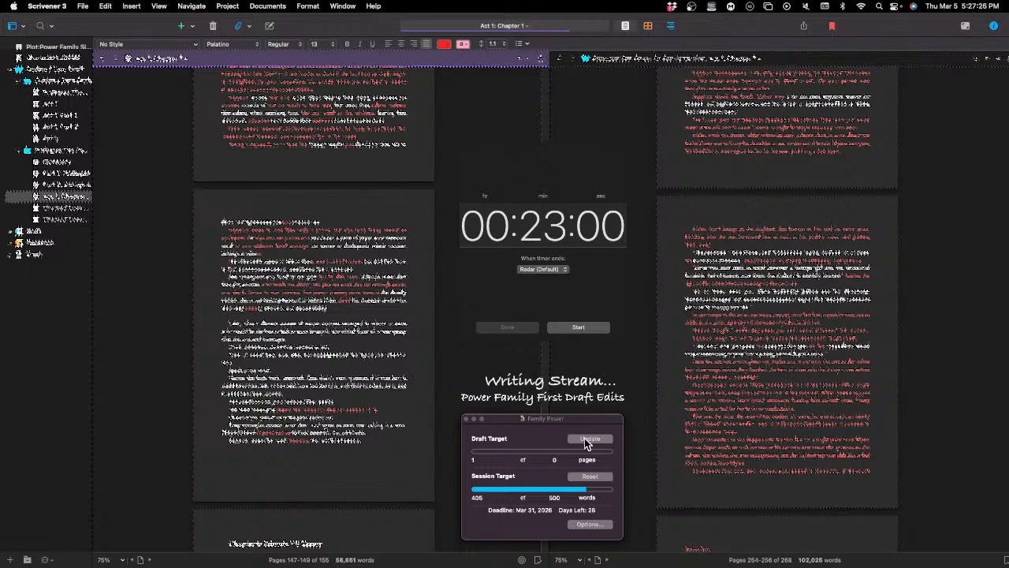
pyautogui.scroll(-1, 392, 487)
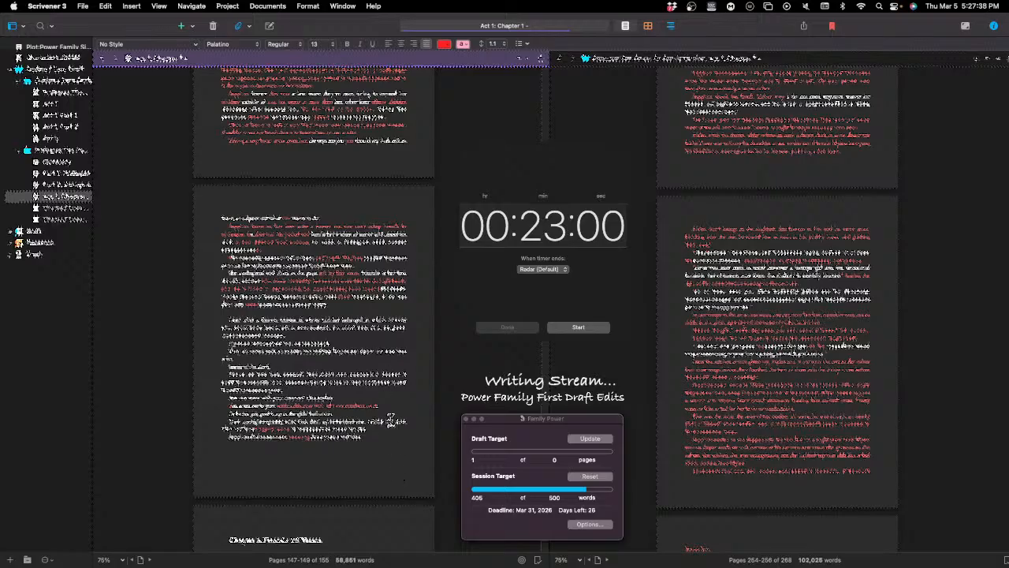
pyautogui.scroll(-1, 393, 411)
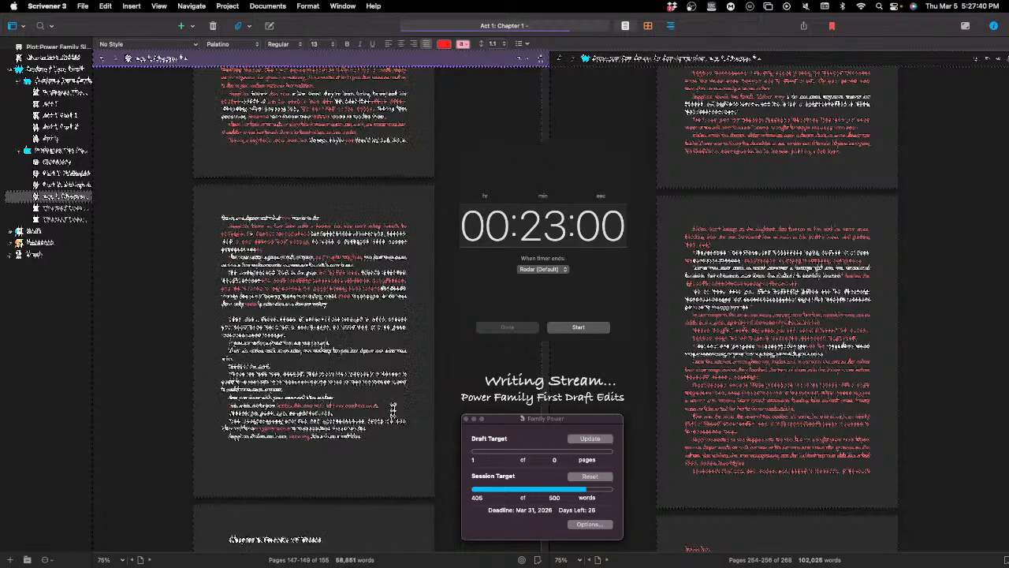
pyautogui.scroll(-3, 392, 410)
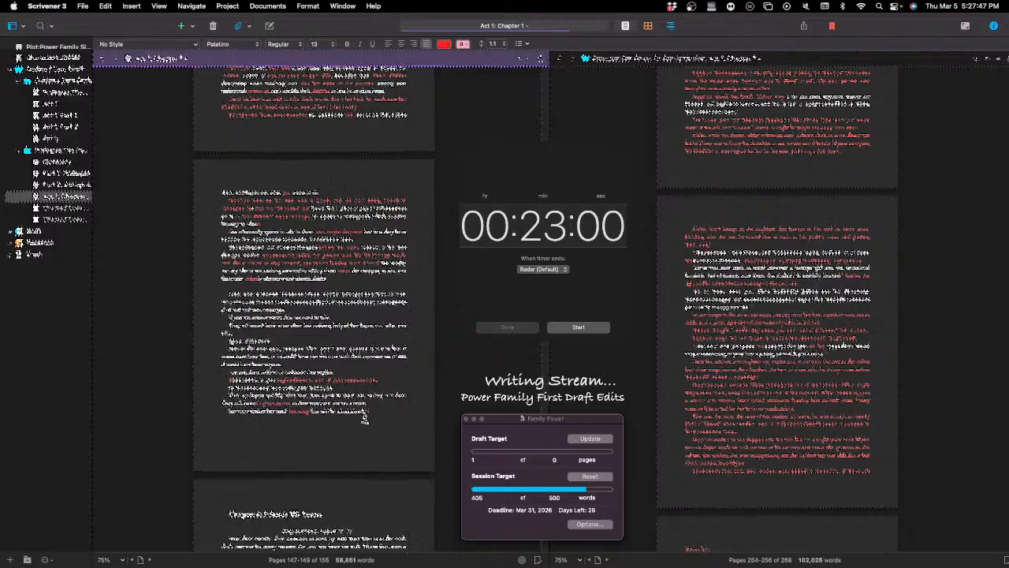
pyautogui.scroll(6, 364, 420)
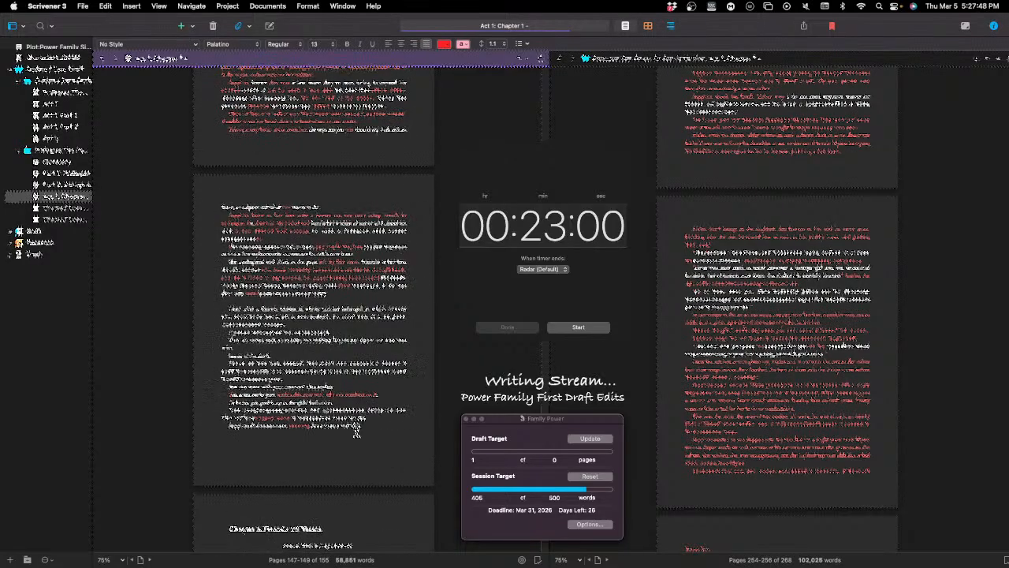
pyautogui.scroll(-10, 358, 432)
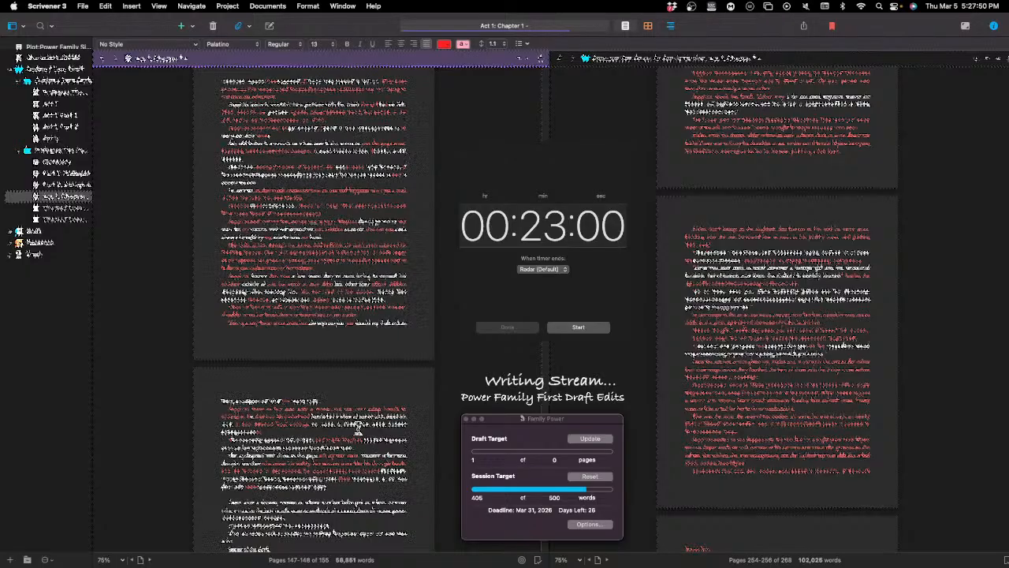
pyautogui.scroll(-2, 357, 432)
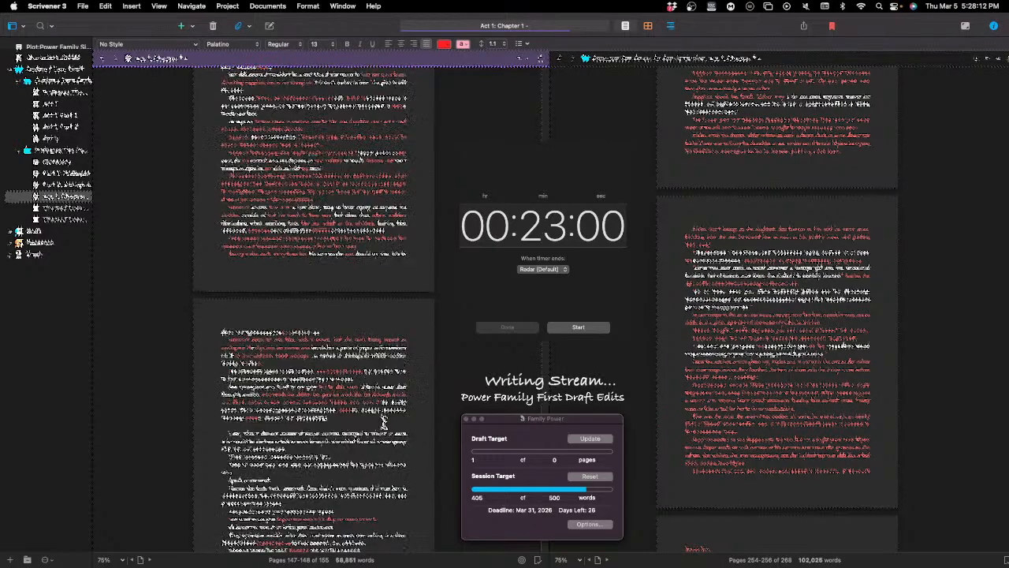
pyautogui.scroll(-4, 381, 434)
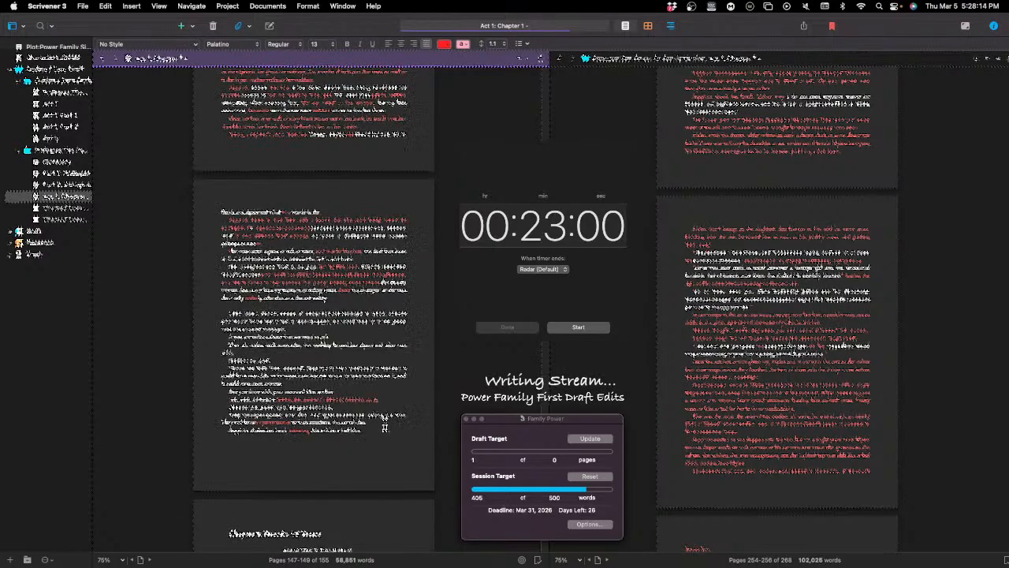
pyautogui.scroll(1, 384, 425)
pyautogui.scroll(4, 386, 427)
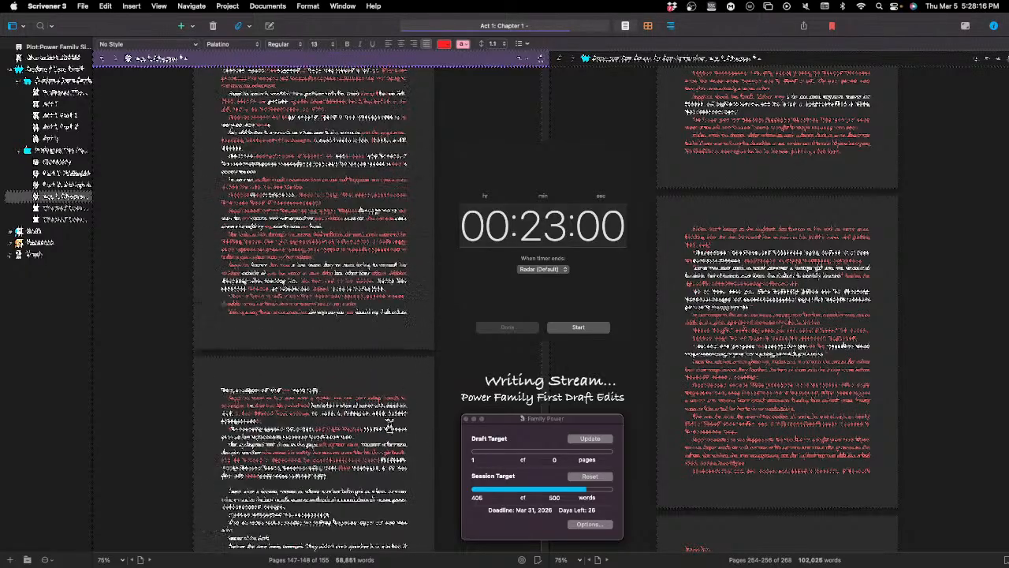
pyautogui.scroll(4, 389, 428)
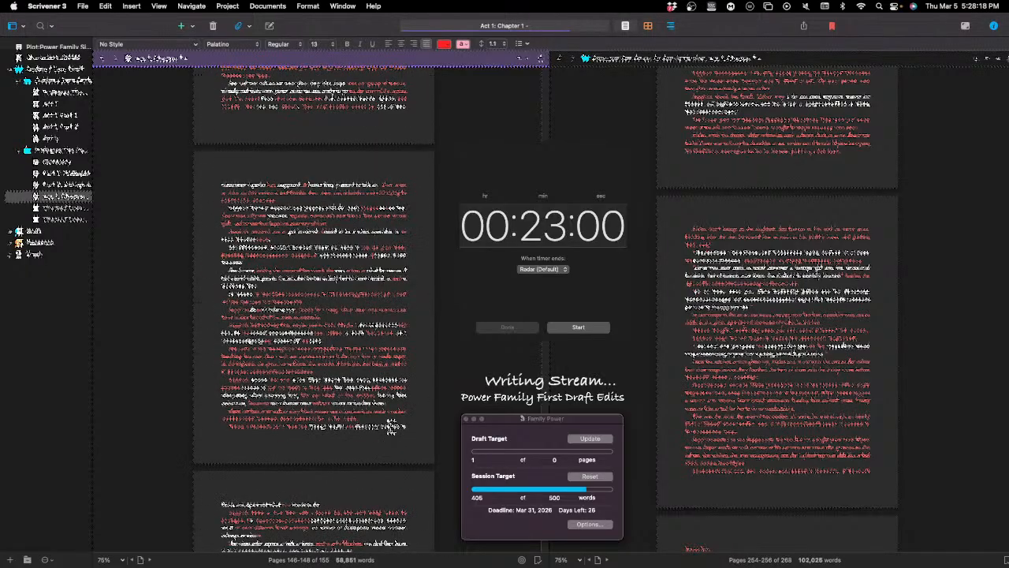
pyautogui.scroll(-3, 390, 428)
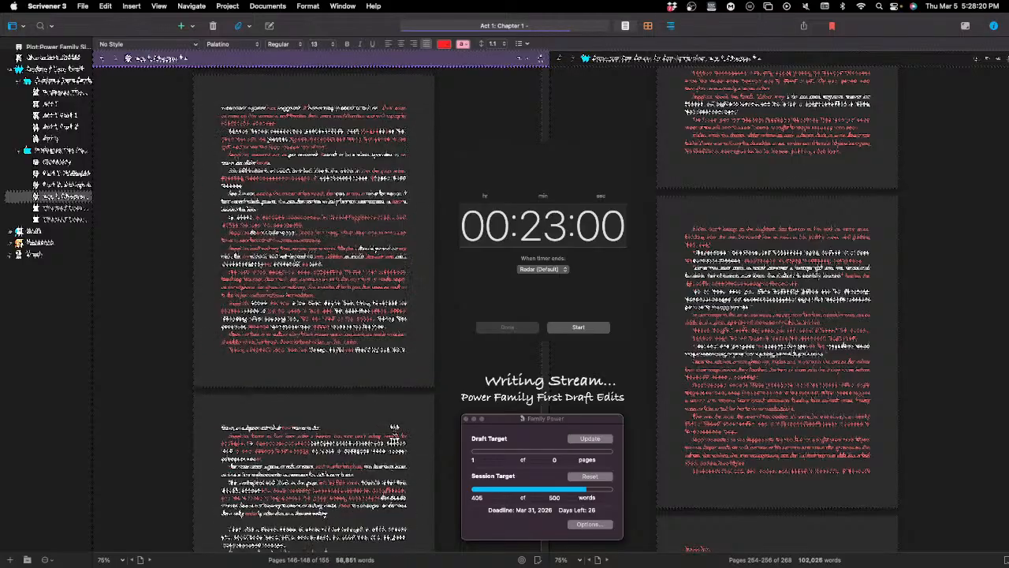
pyautogui.scroll(-5, 392, 430)
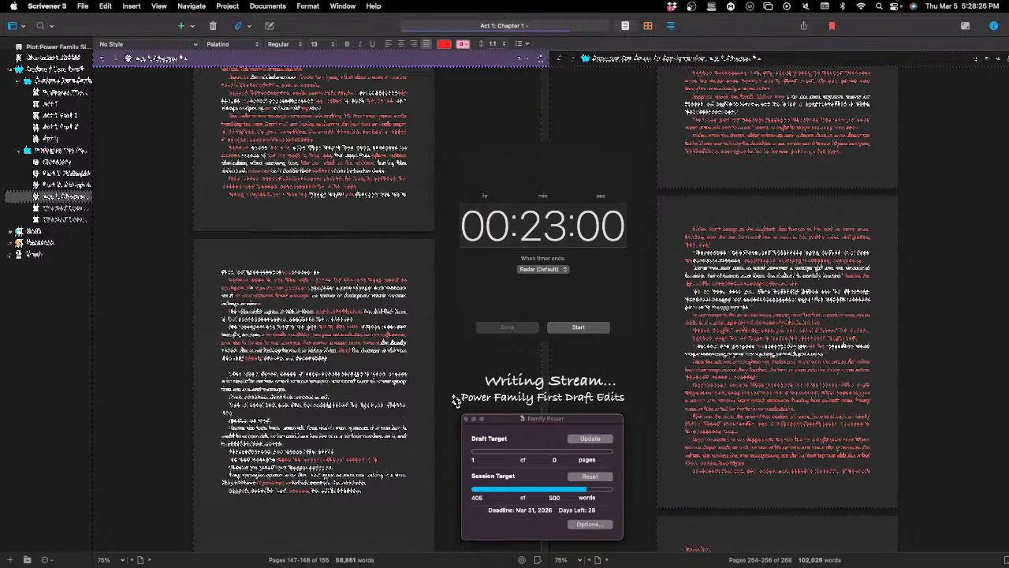
pyautogui.scroll(-1, 447, 401)
pyautogui.scroll(-2, 454, 395)
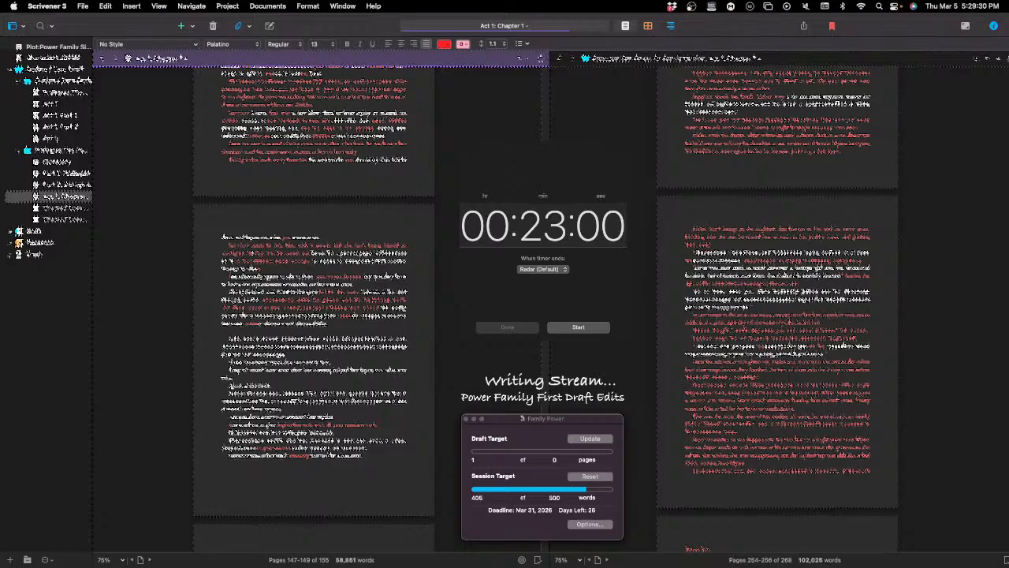
# Step: Switch to the Clock timer, start the 23-minute countdown, and return to the chapter's closing pages in Scrivener
pyautogui.press('super+Tab')
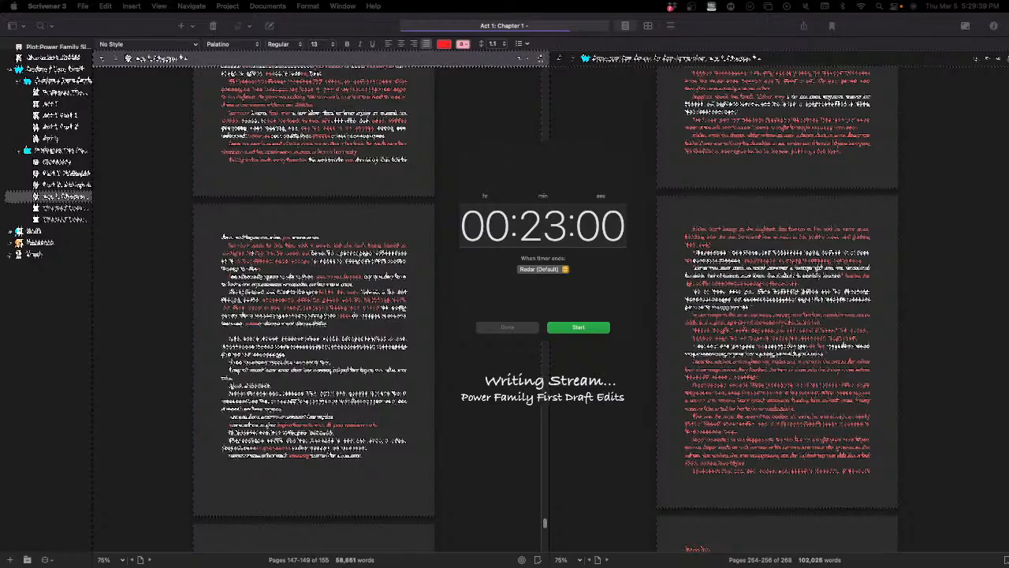
pyautogui.press('Return')
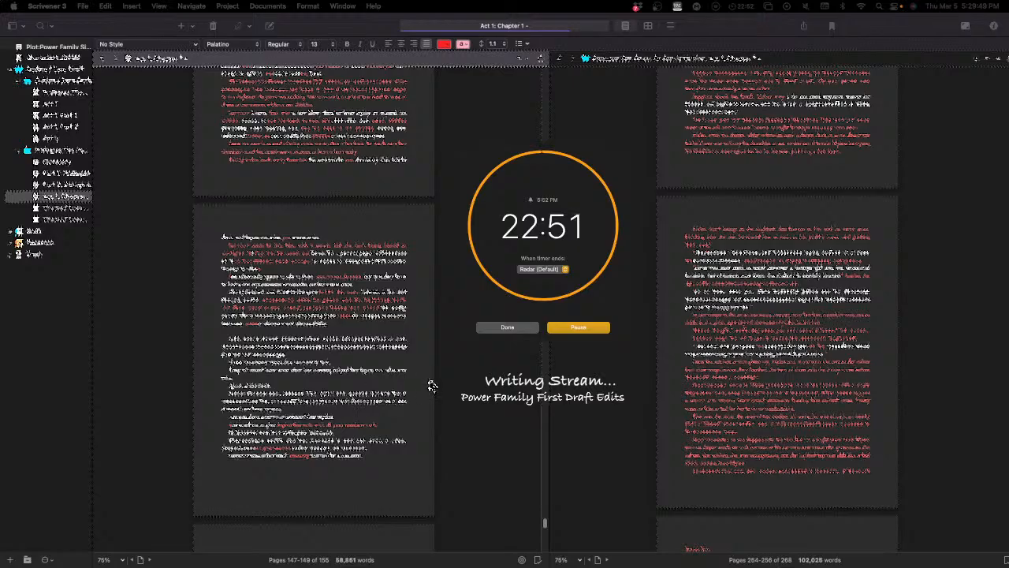
pyautogui.click(519, 357)
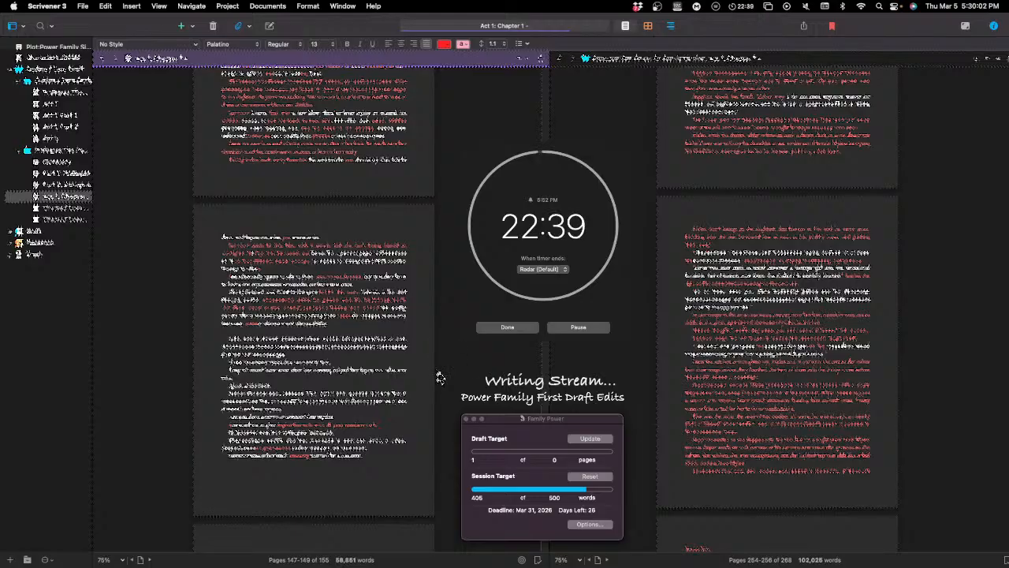
pyautogui.scroll(1, 384, 427)
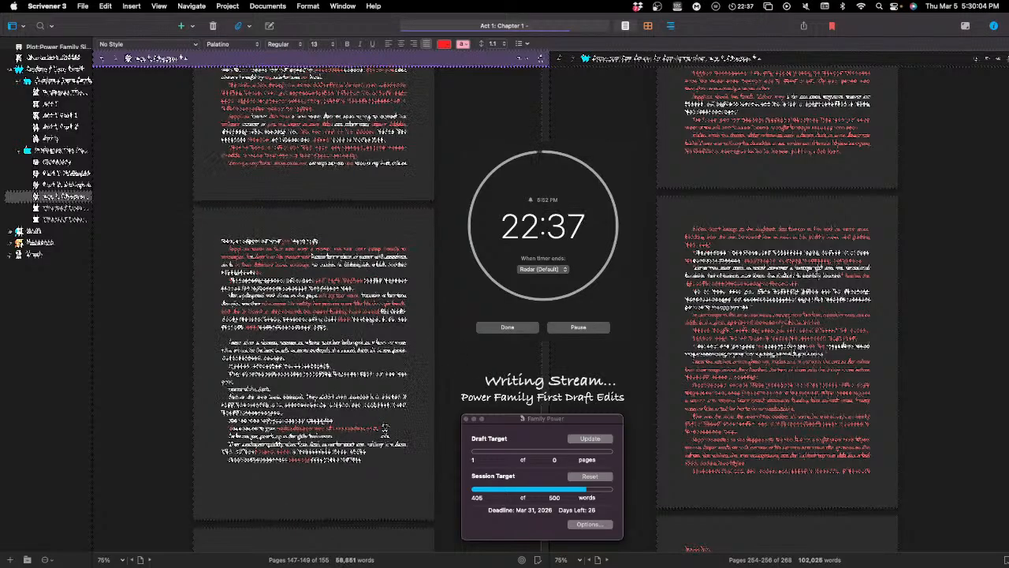
pyautogui.scroll(5, 394, 417)
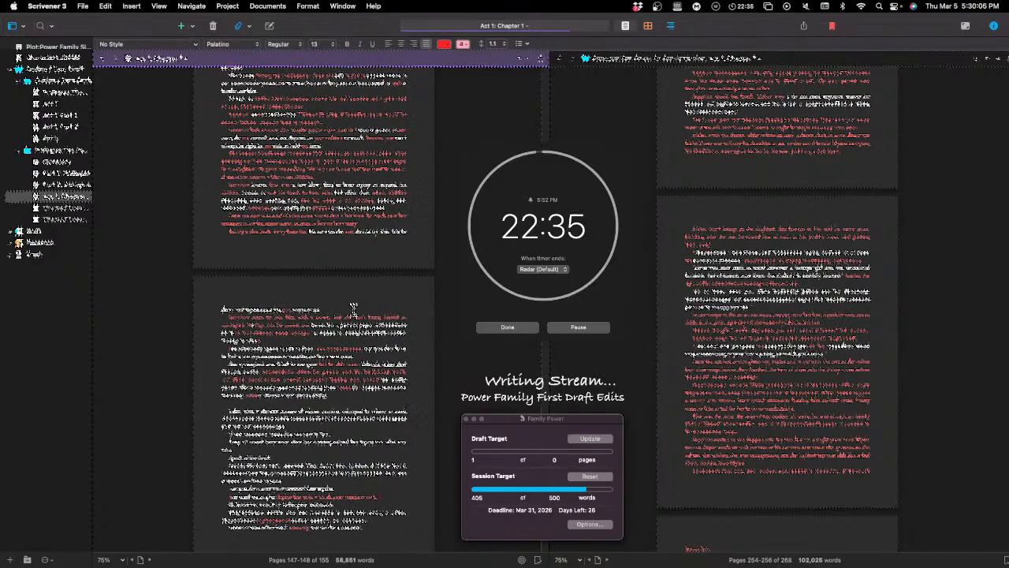
# Step: Replace the opening word of the second full paragraph on the lower page of the current chapter
pyautogui.scroll(5, 398, 339)
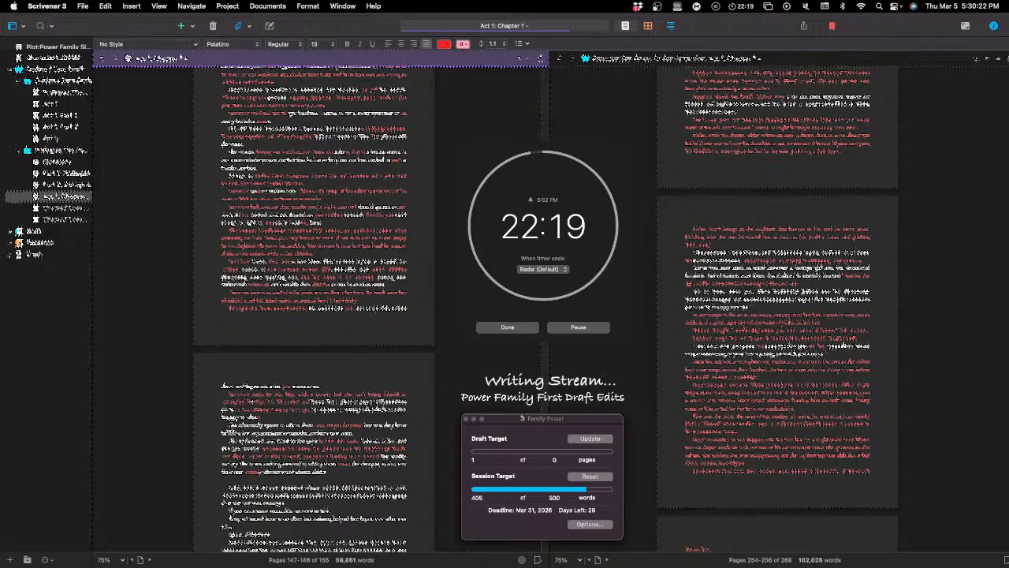
pyautogui.doubleClick(233, 425)
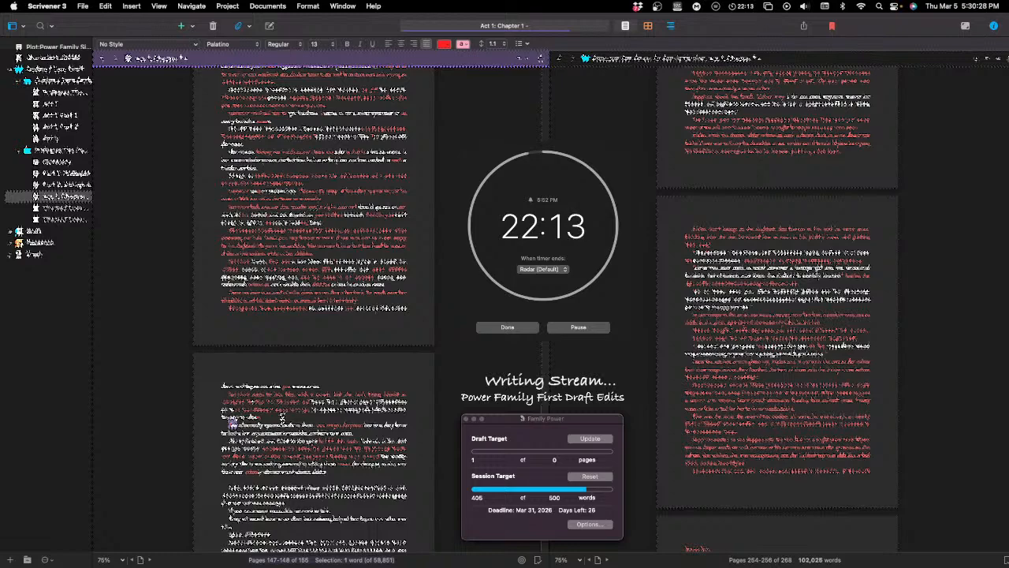
pyautogui.write('Roger')
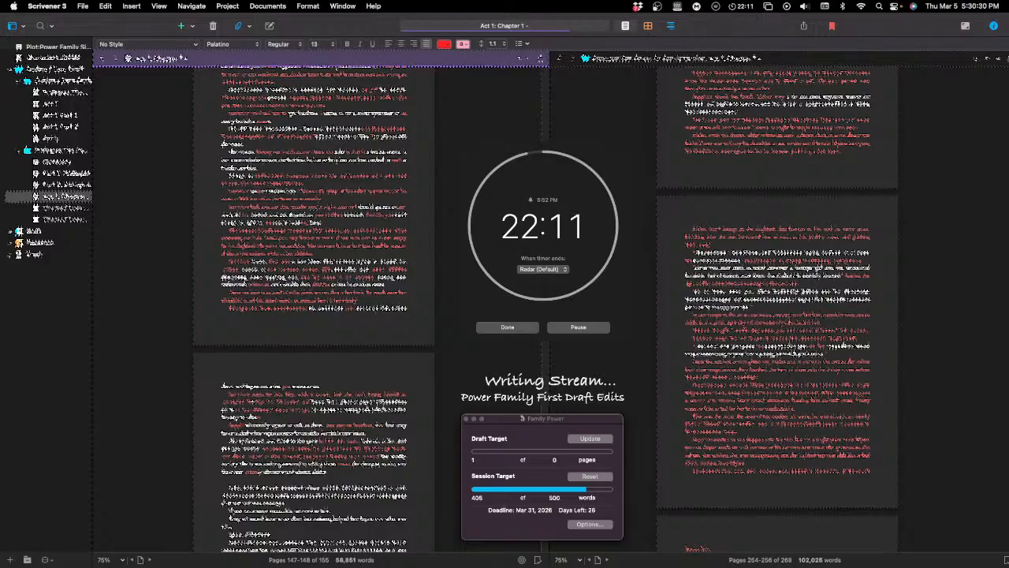
pyautogui.write('s')
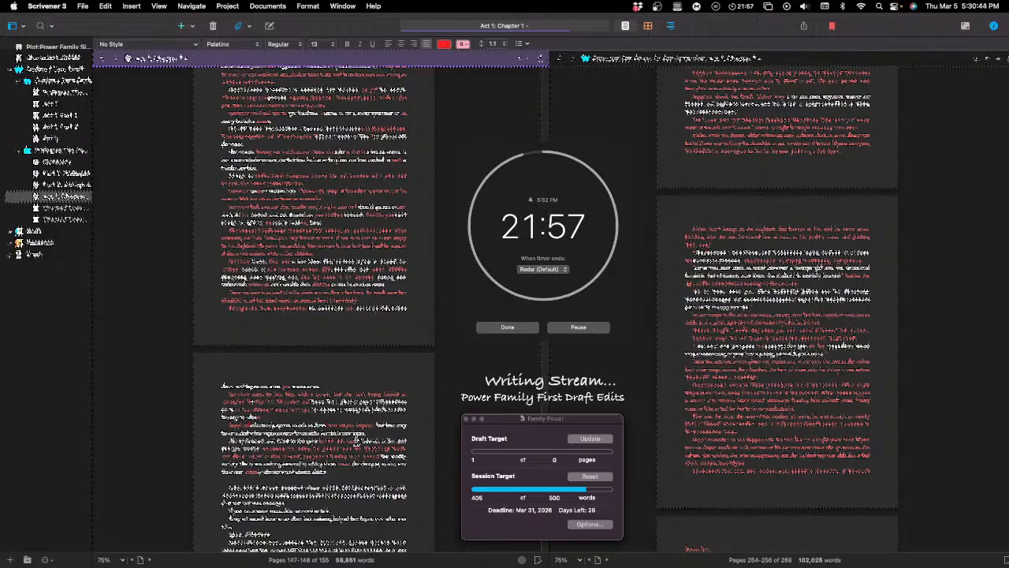
# Step: Expand the opening lines of that second full paragraph with new wording that includes "to talk" and "to her"
pyautogui.write('and')
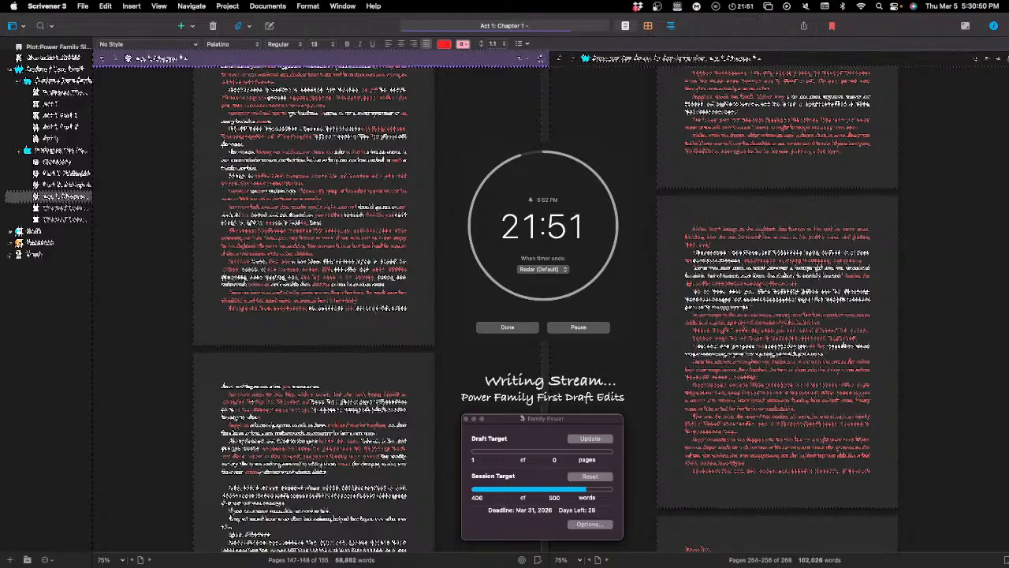
pyautogui.write('a ')
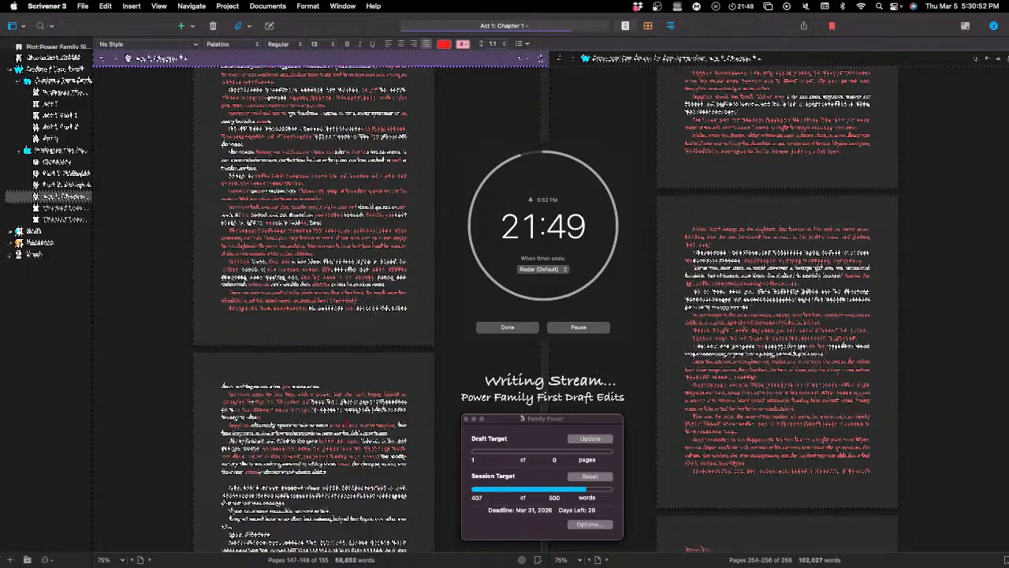
pyautogui.write('to talk')
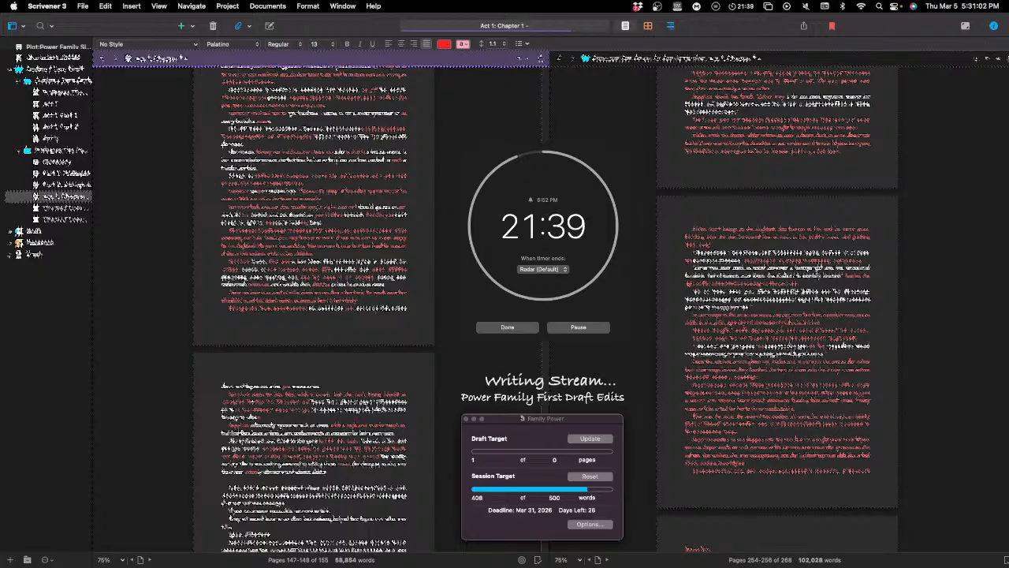
pyautogui.write('as')
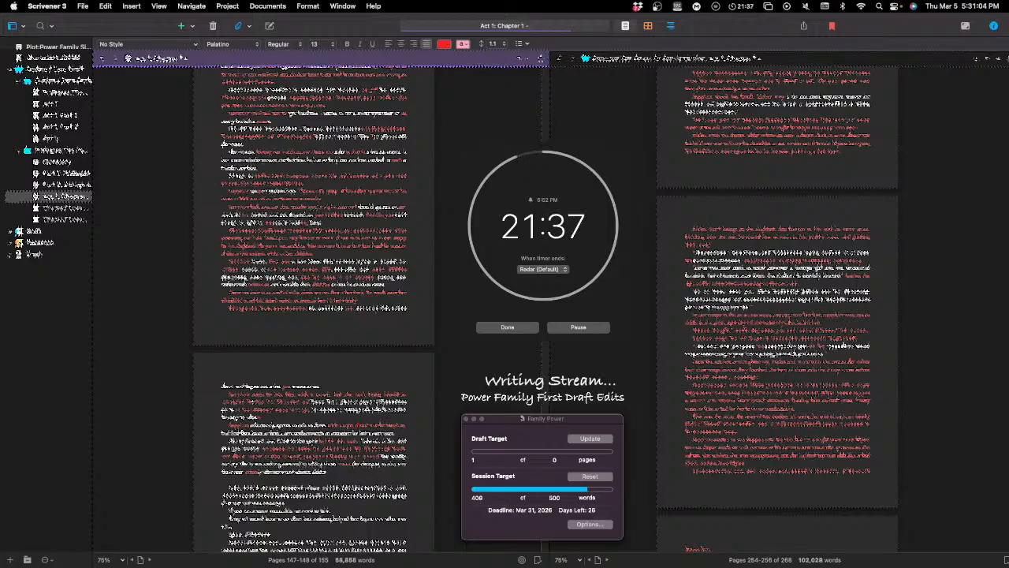
pyautogui.write('with ')
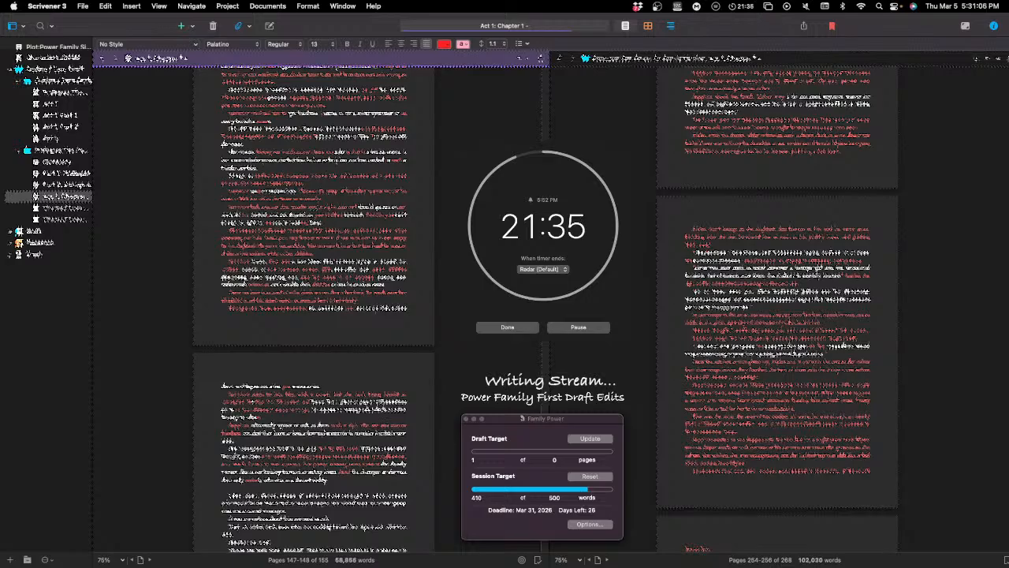
pyautogui.write('to her ')
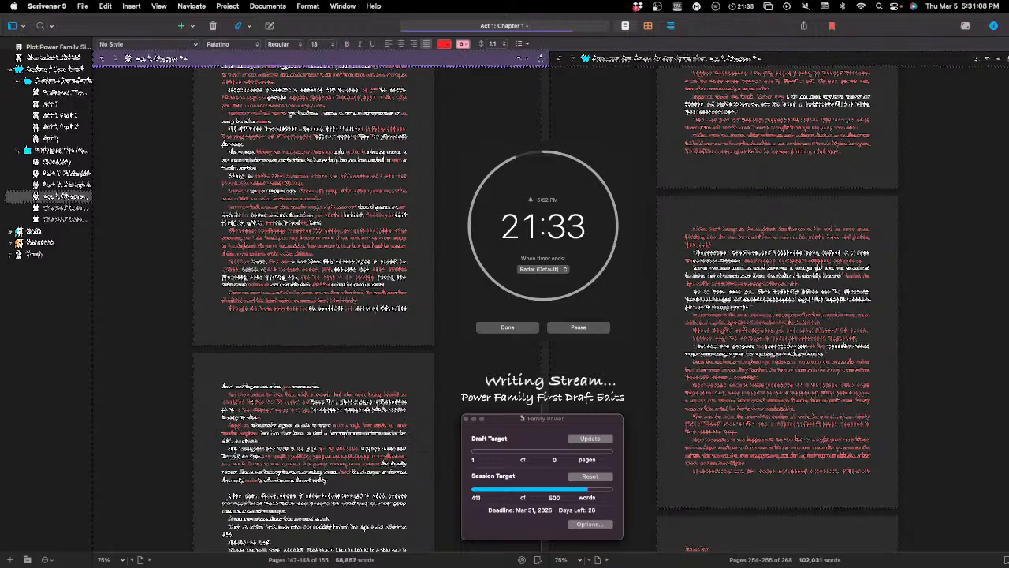
pyautogui.write('ro')
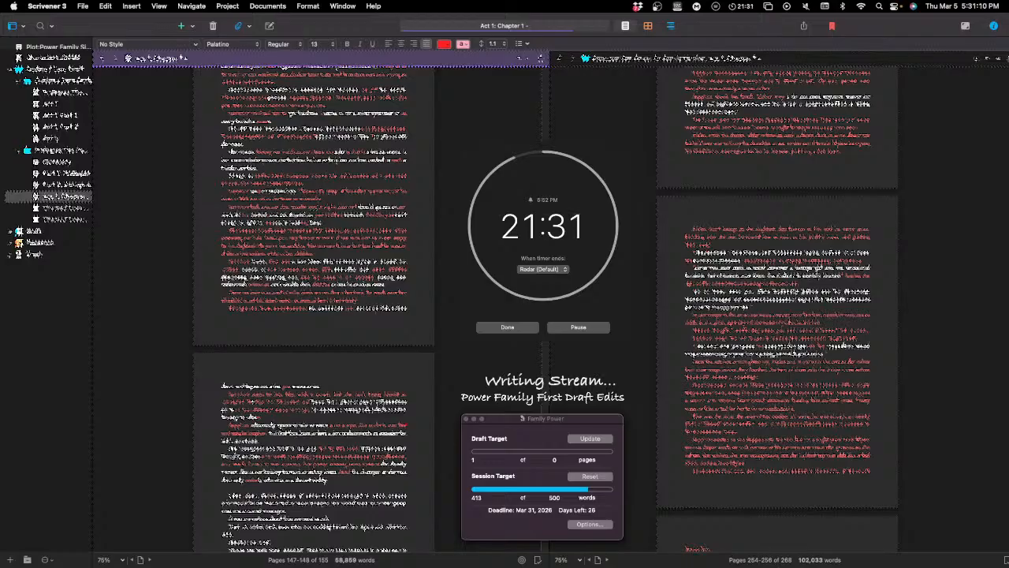
# Step: Continue the new wording in the same paragraph with a phrase that includes "in the past"
pyautogui.write('in the ')
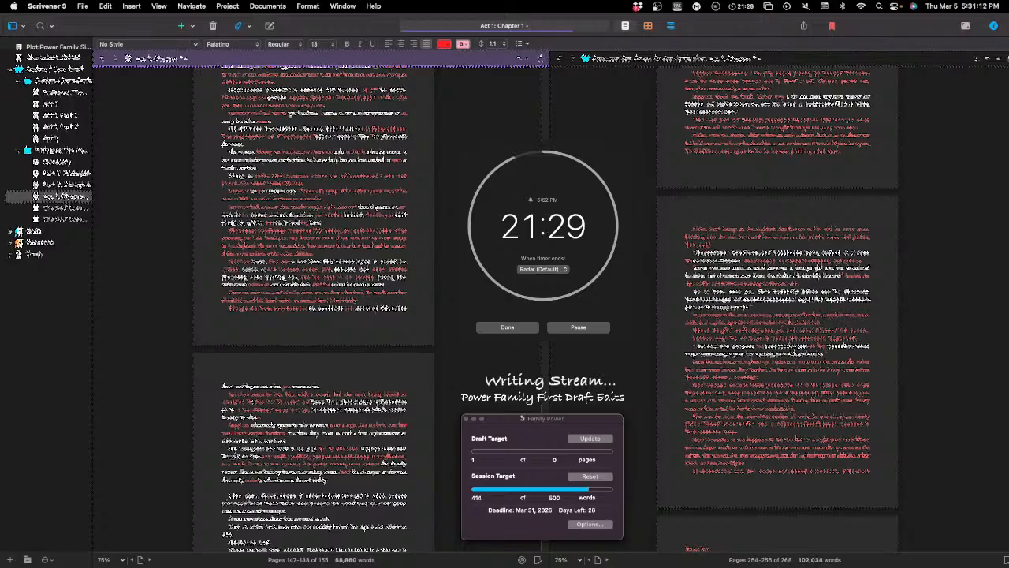
pyautogui.write('past ')
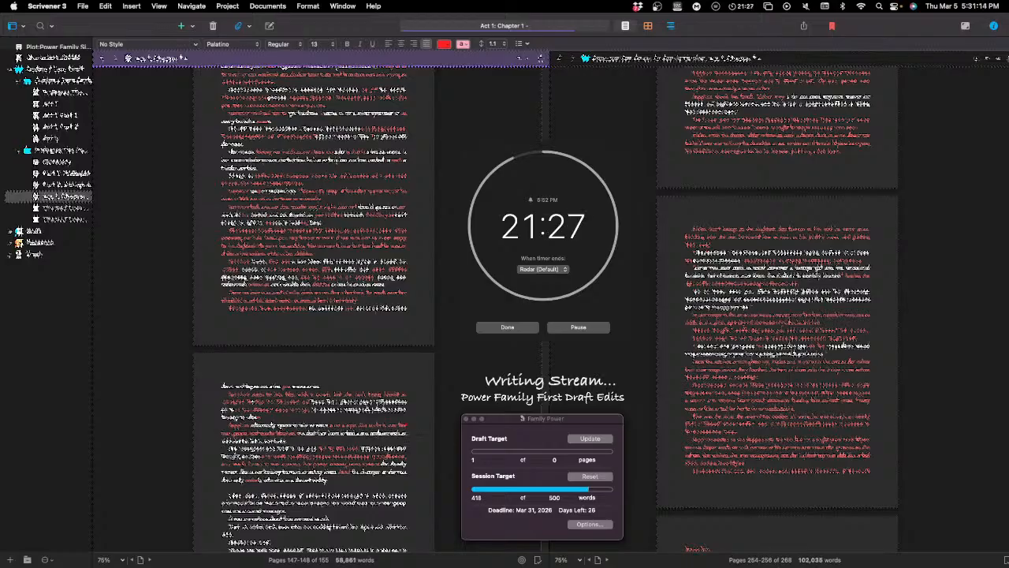
pyautogui.write('the')
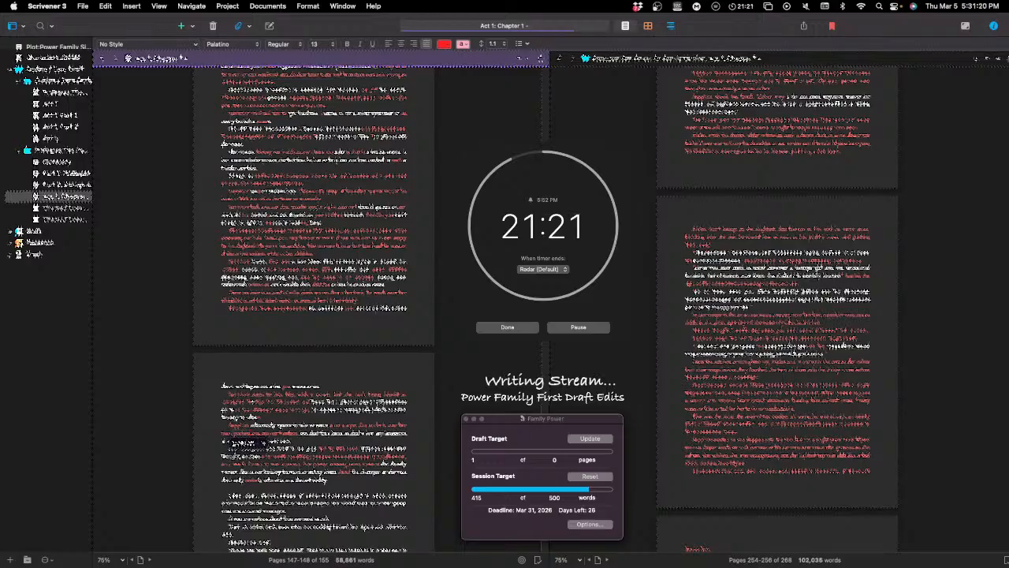
pyautogui.click(253, 442)
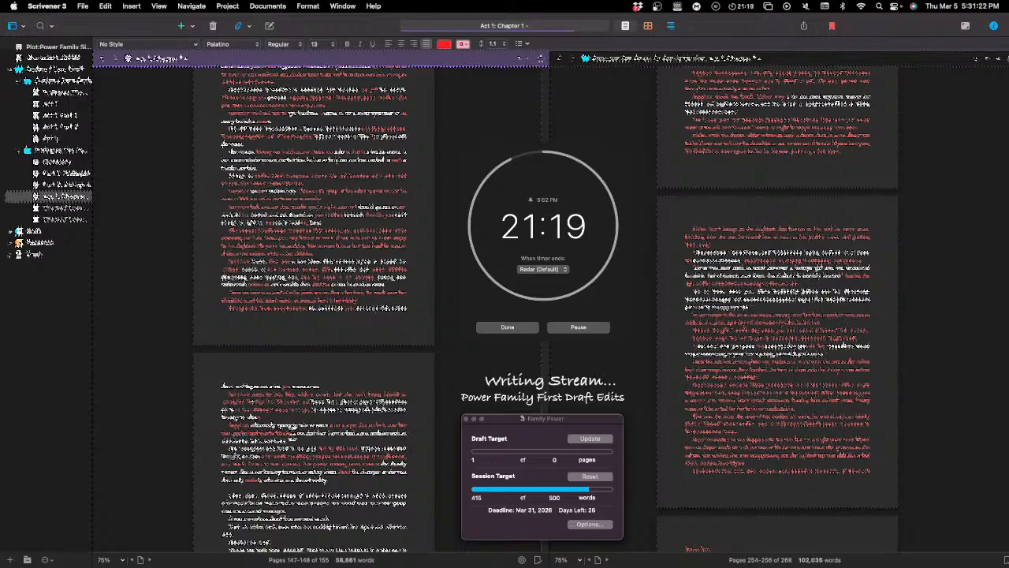
# Step: Delete the three-word phrase in the paragraph's second line and trim the excess wording in the same sentence
pyautogui.moveTo(298, 432); pyautogui.dragTo(248, 433)
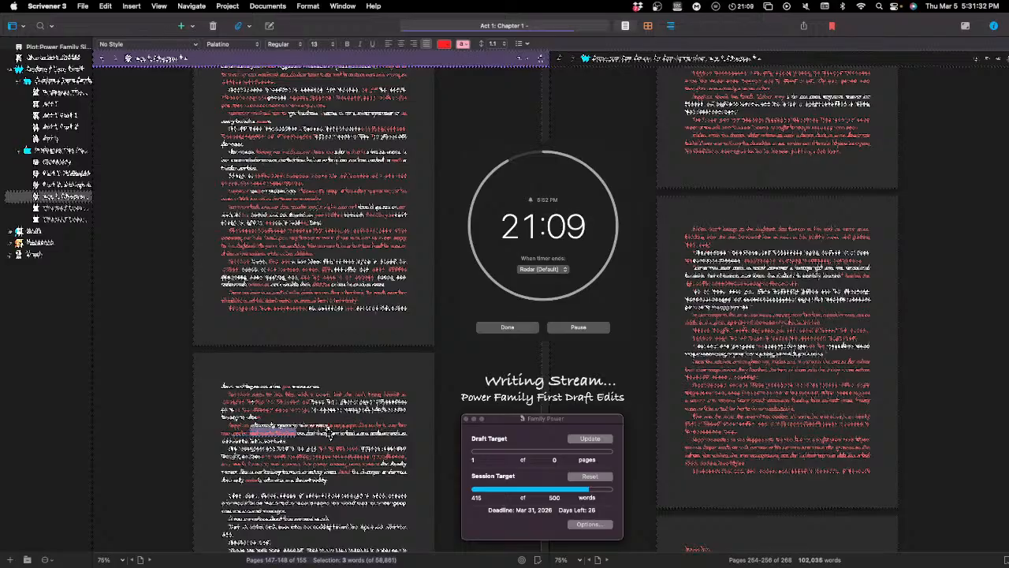
pyautogui.press('BackSpace')
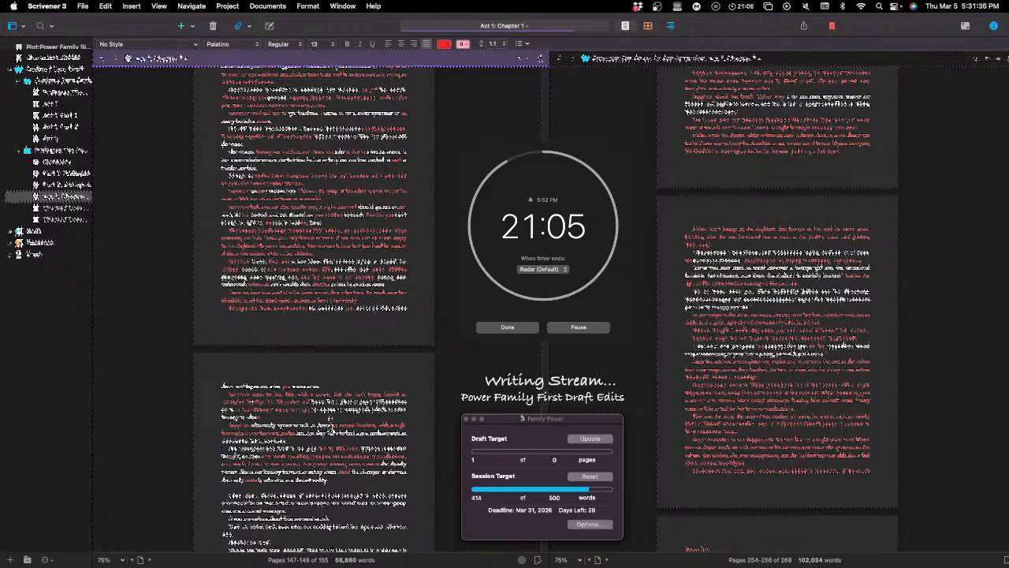
pyautogui.doubleClick(357, 442)
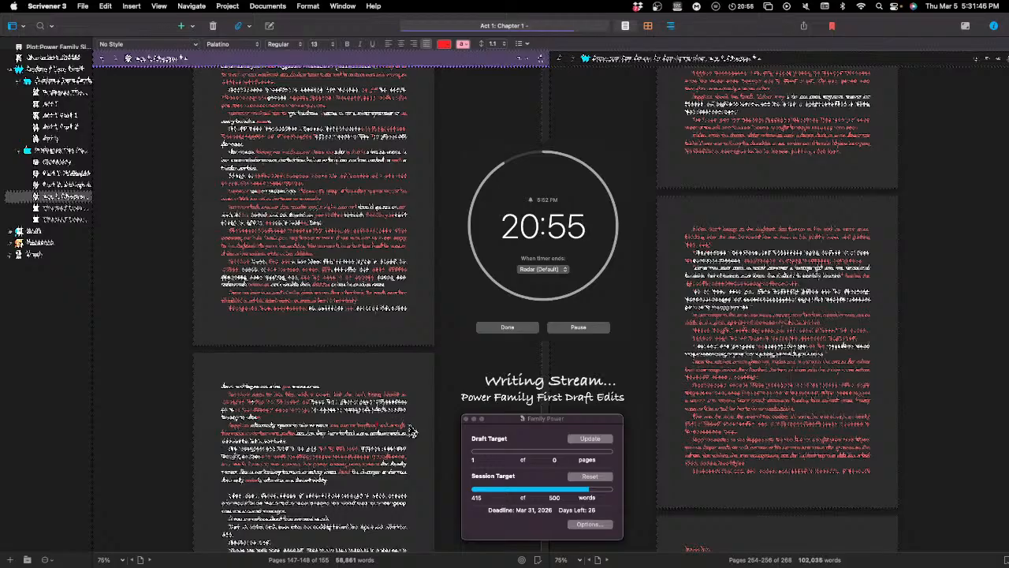
pyautogui.press('BackSpace')
pyautogui.press('BackSpace')
pyautogui.press('BackSpace')
pyautogui.press('BackSpace')
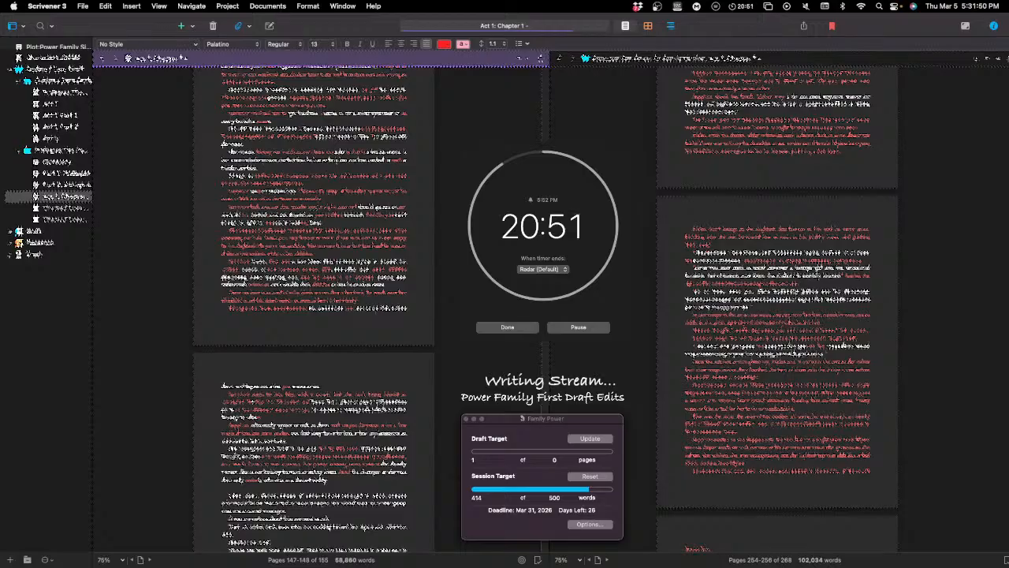
pyautogui.press('BackSpace')
pyautogui.press('BackSpace')
pyautogui.press('BackSpace')
pyautogui.press('BackSpace')
pyautogui.press('BackSpace')
pyautogui.press('BackSpace')
pyautogui.press('BackSpace')
pyautogui.press('BackSpace')
pyautogui.press('BackSpace')
pyautogui.press('BackSpace')
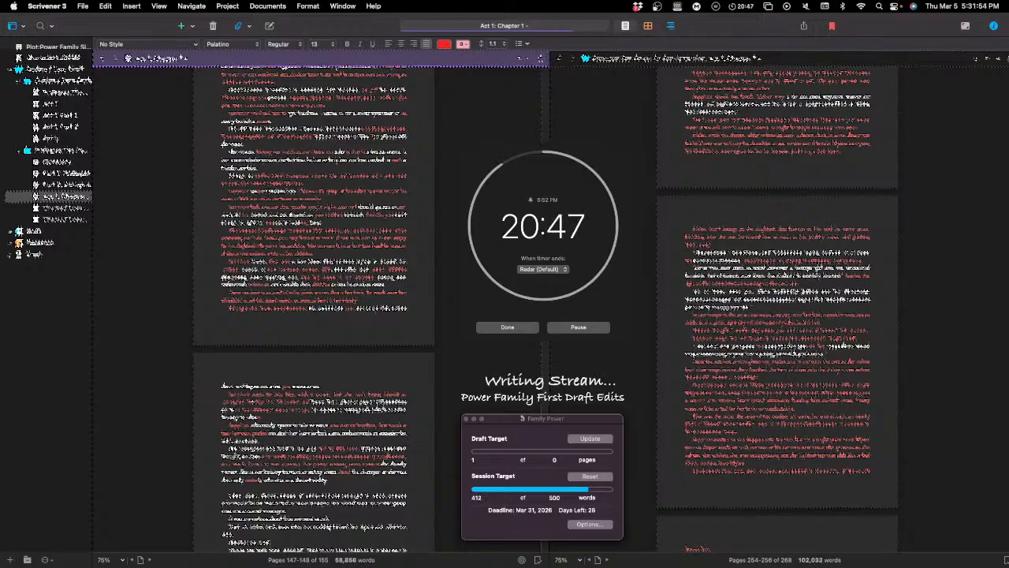
pyautogui.press('BackSpace')
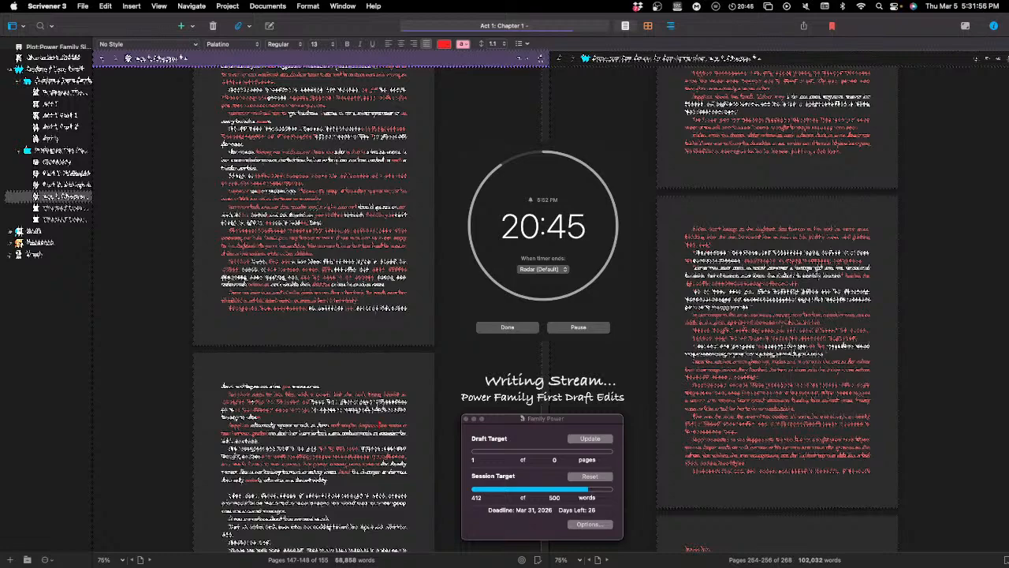
# Step: Rewrite the trimmed sentence with wording that includes "to take a look at the story and"
pyautogui.write('the ')
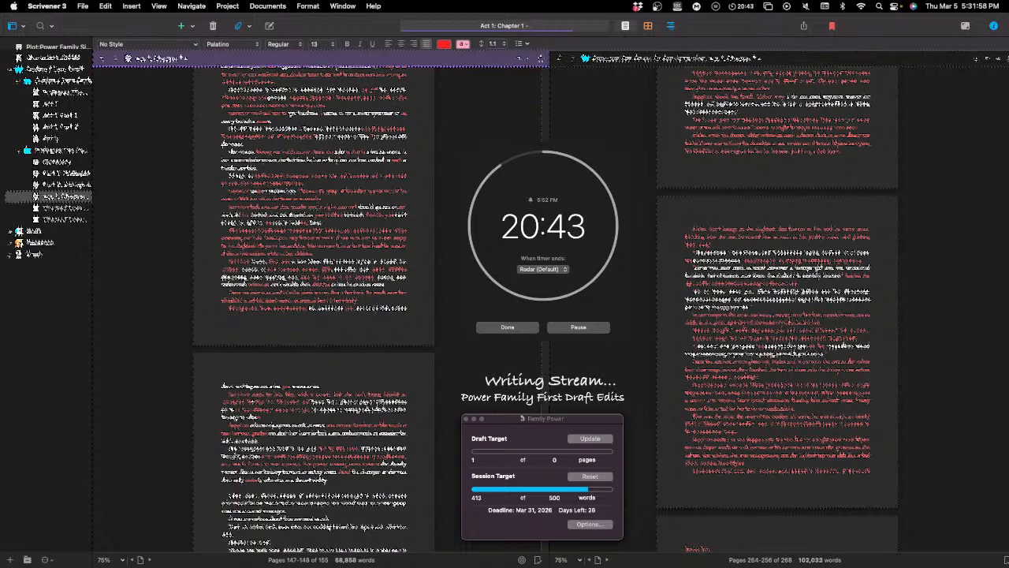
pyautogui.write('to take ')
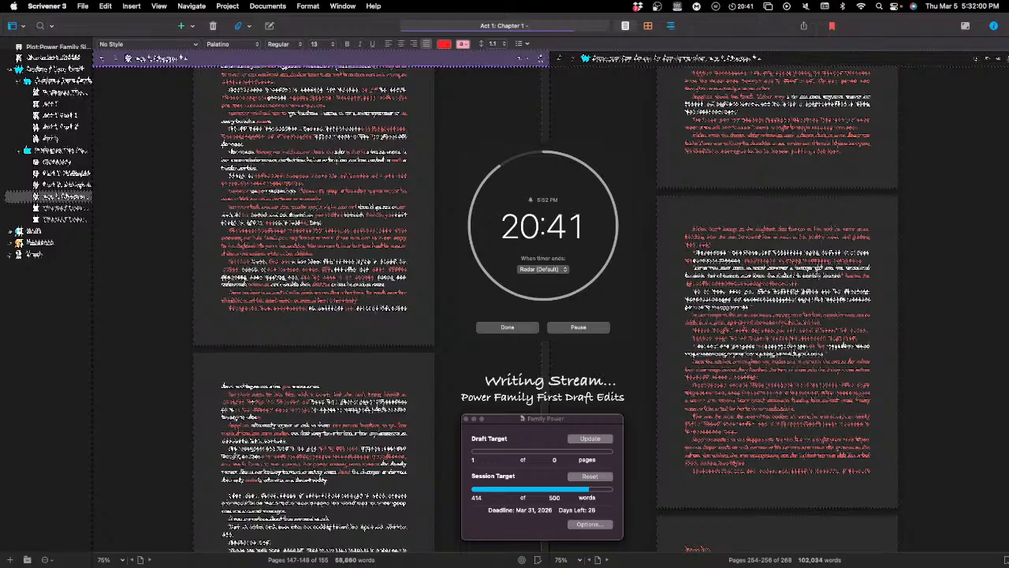
pyautogui.write('a ')
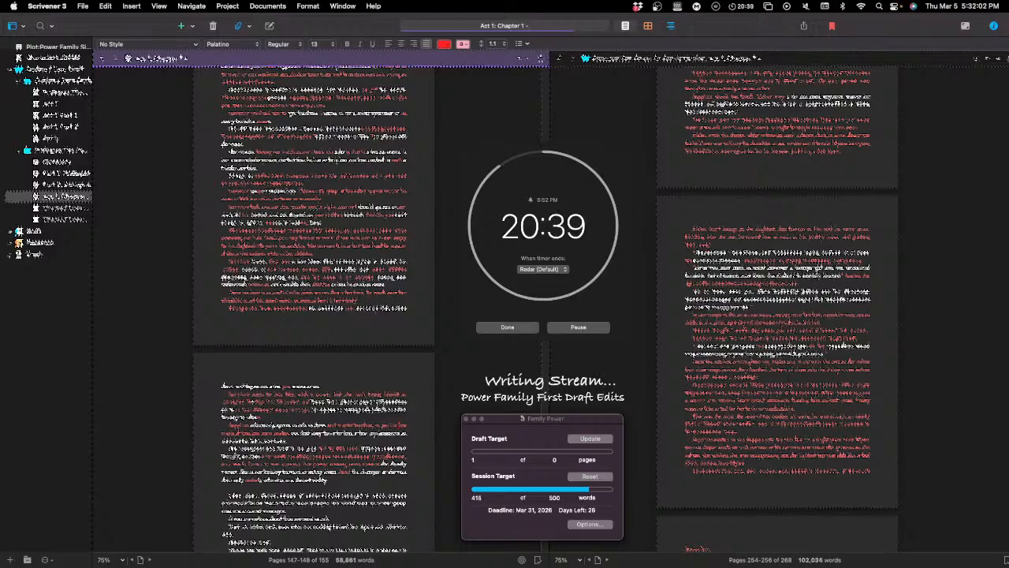
pyautogui.write('look at the ')
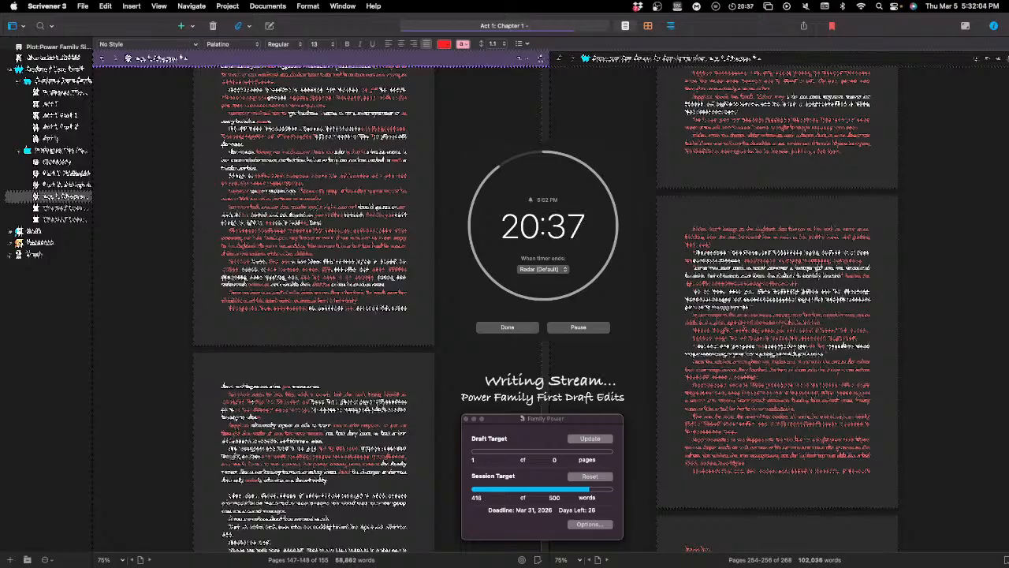
pyautogui.write('story ')
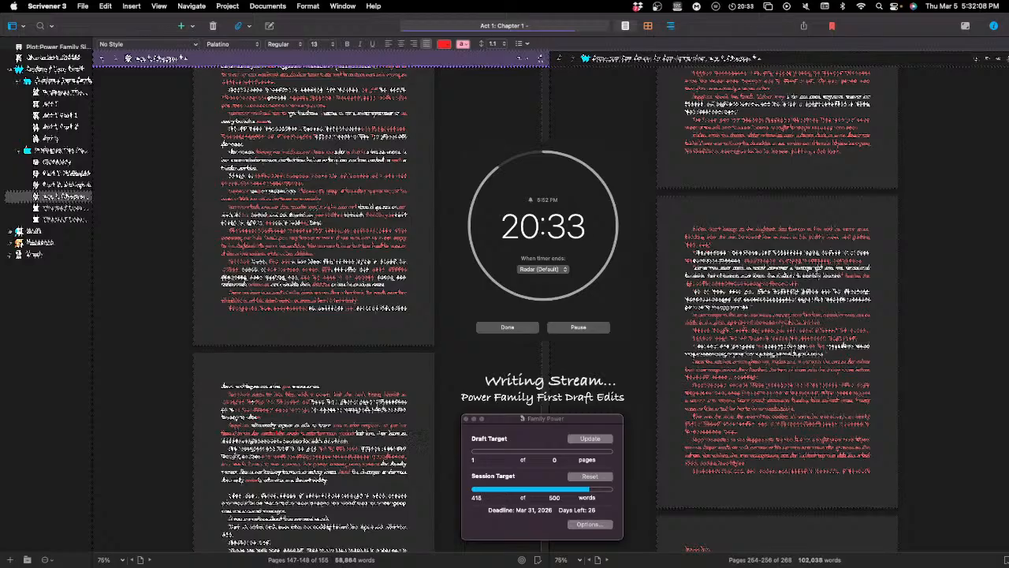
pyautogui.write('and')
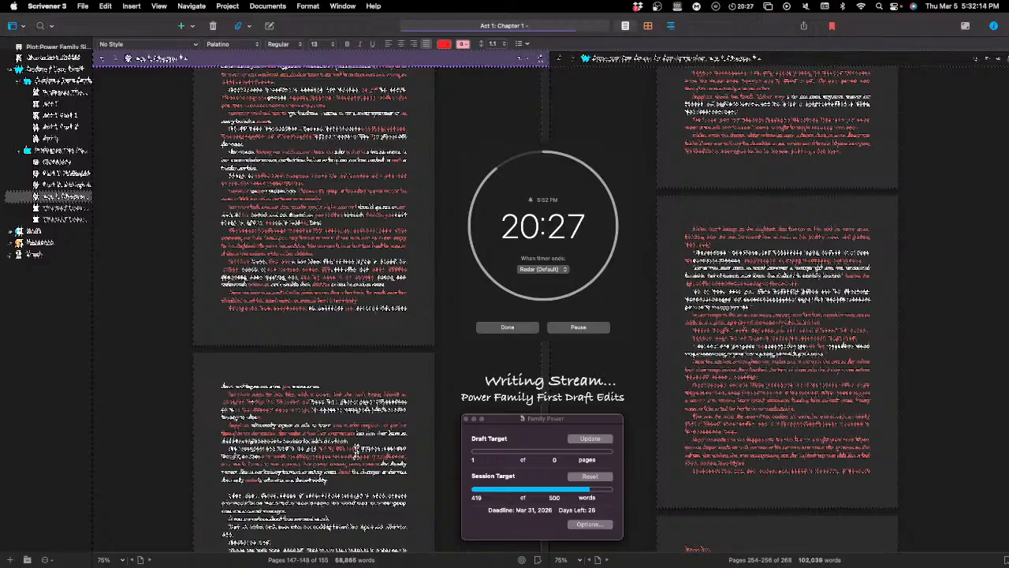
# Step: Extend the rewritten sentence with further wording that includes "and the" and "in the way"
pyautogui.write('and')
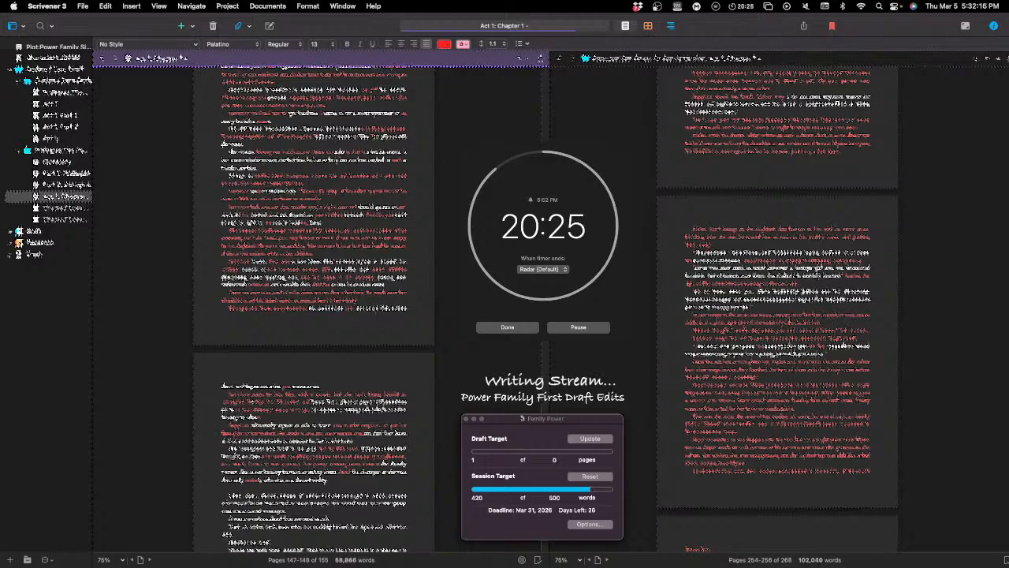
pyautogui.write(' the')
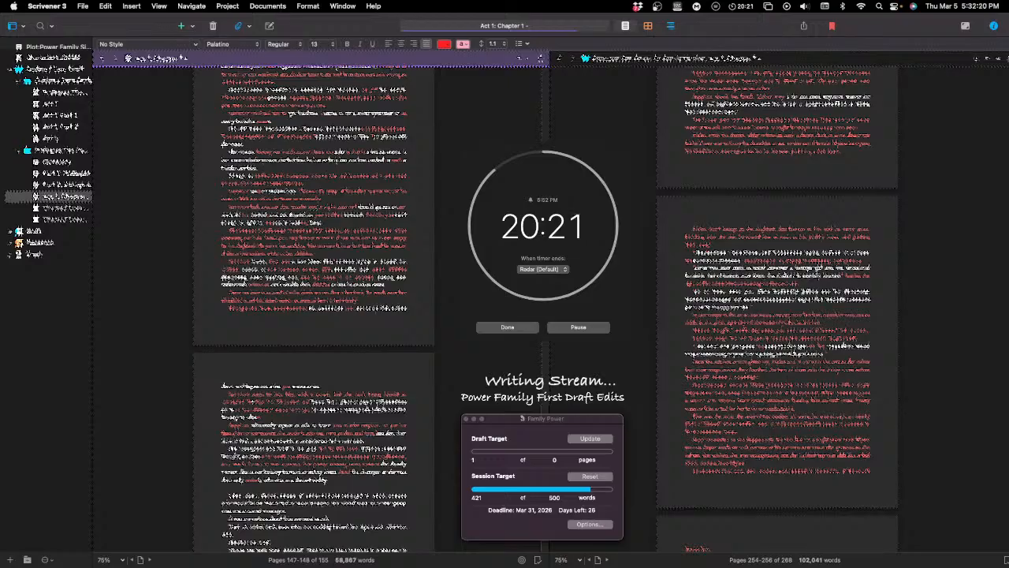
pyautogui.write(' in the ')
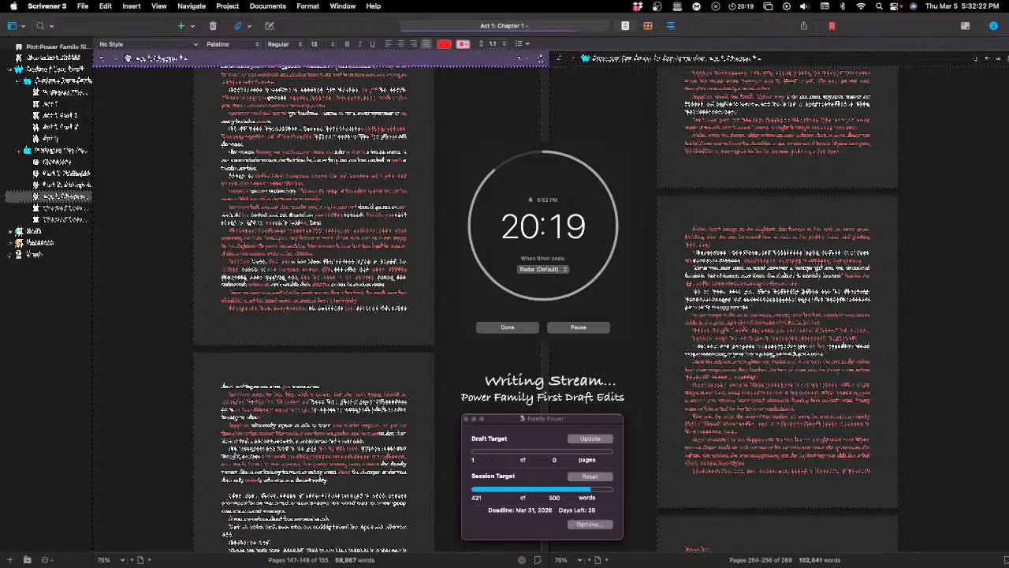
pyautogui.write('way ')
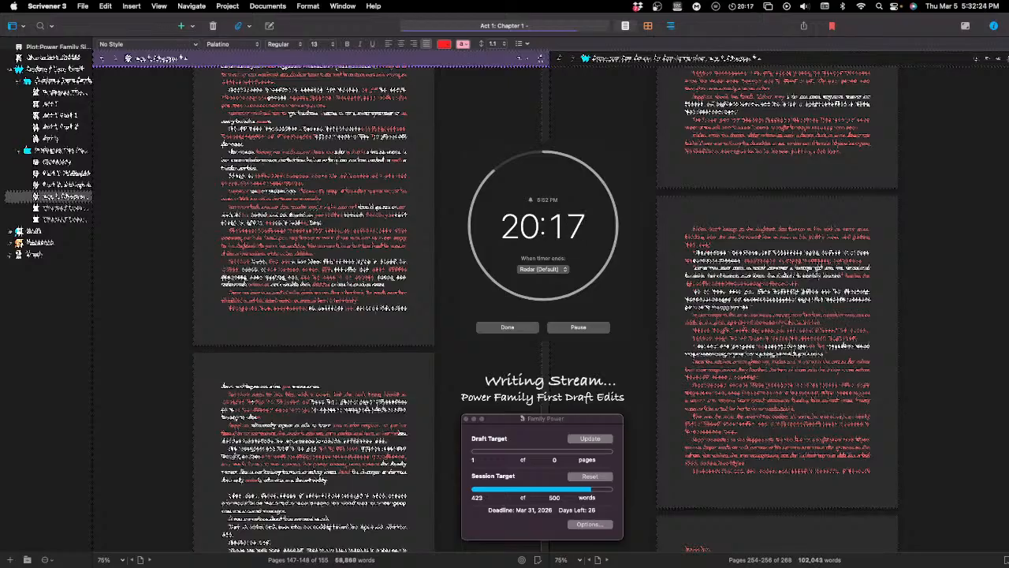
pyautogui.write('a')
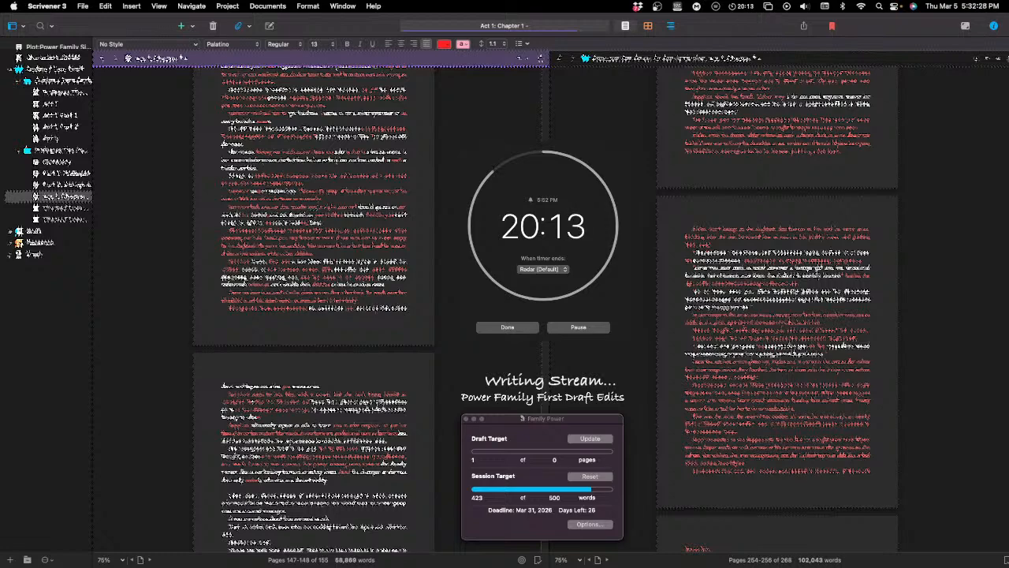
pyautogui.write('nd the ')
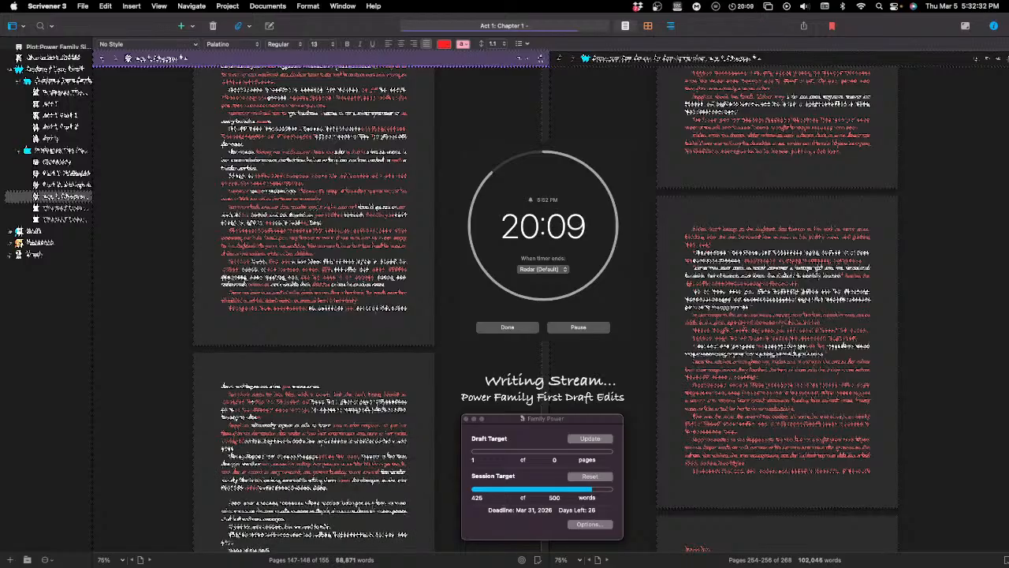
pyautogui.write('look in his ')
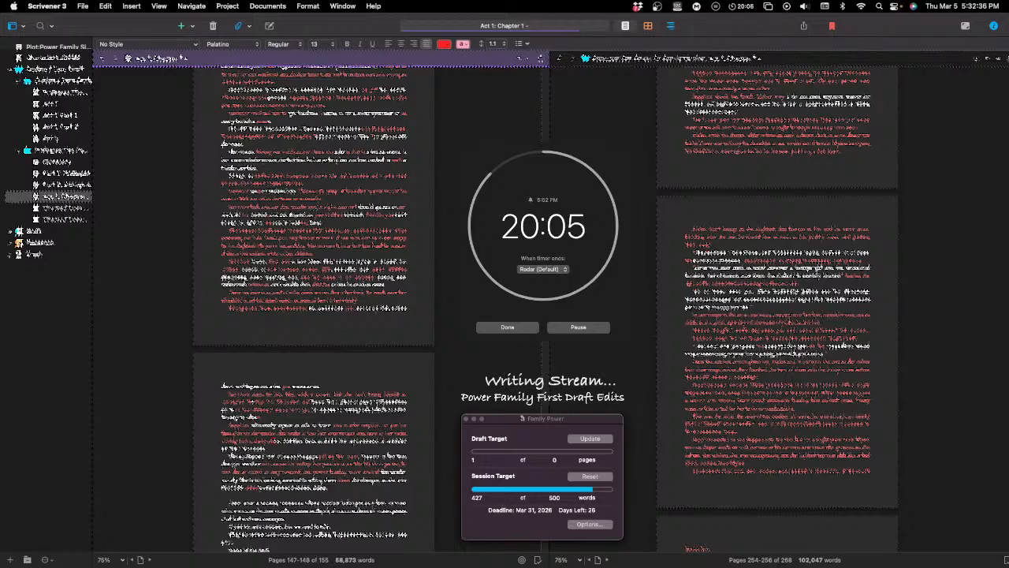
pyautogui.write('eyes')
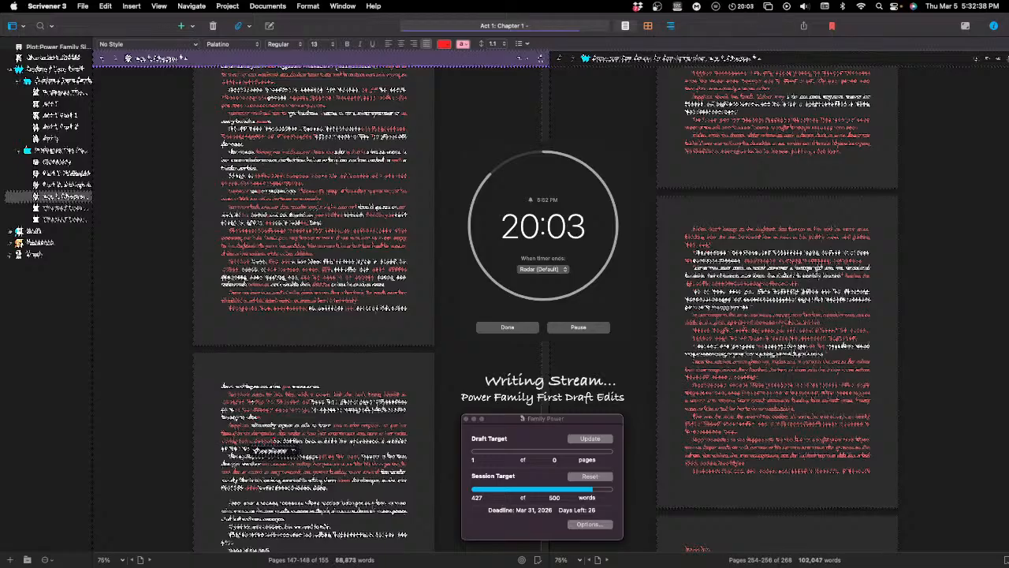
pyautogui.write(' look ')
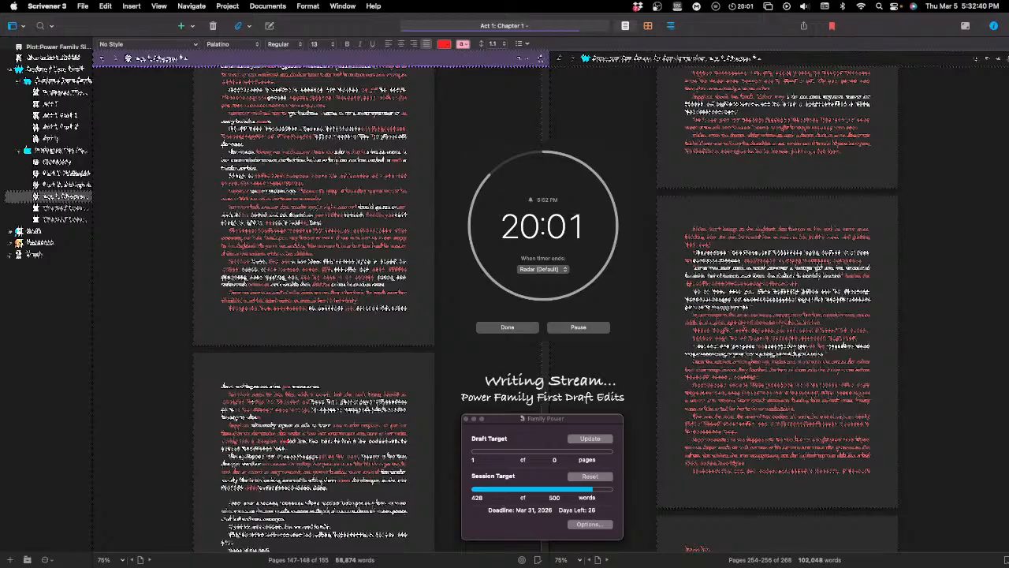
pyautogui.write('over ')
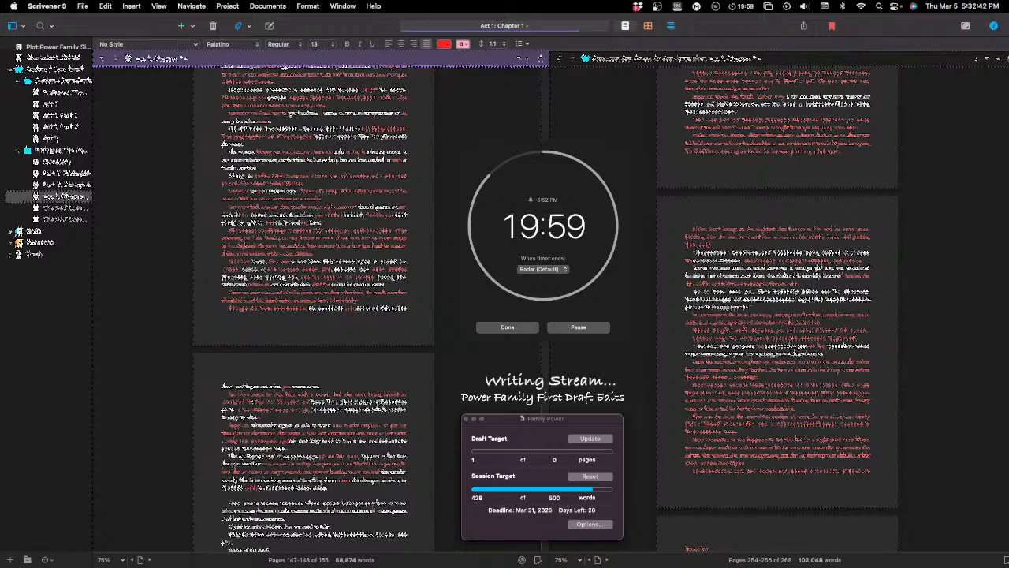
pyautogui.write(' and ')
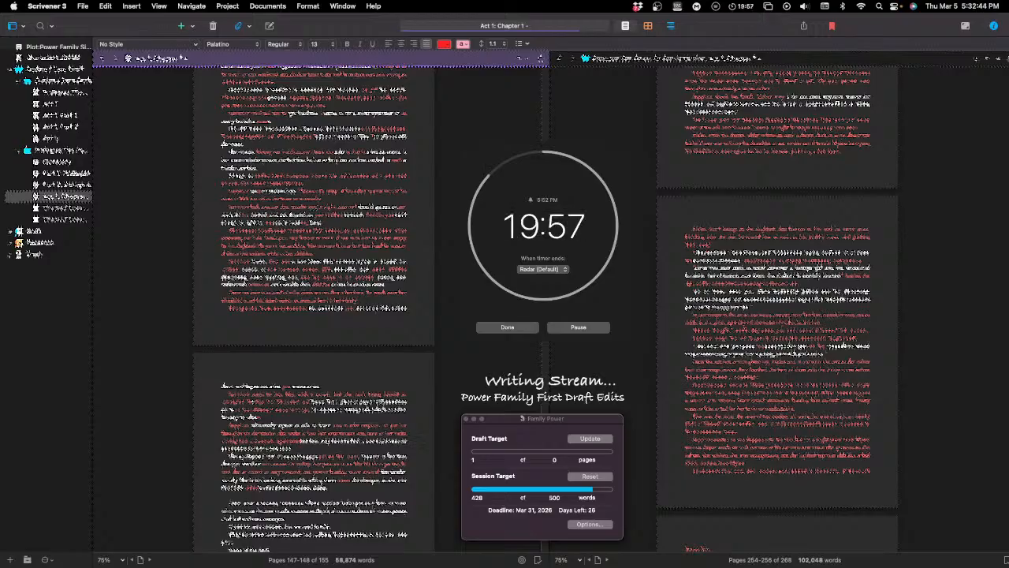
pyautogui.write('see ')
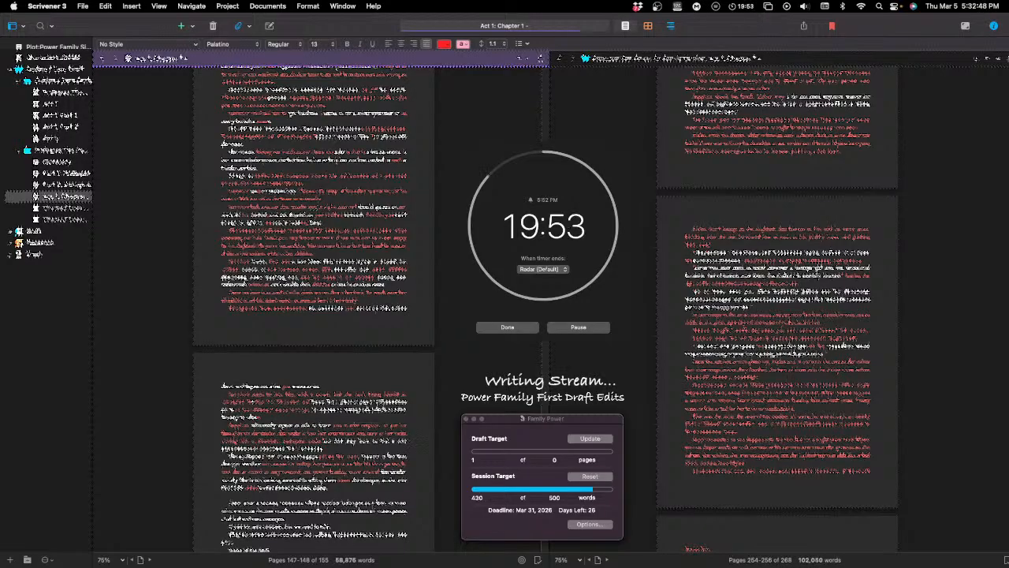
pyautogui.write('th')
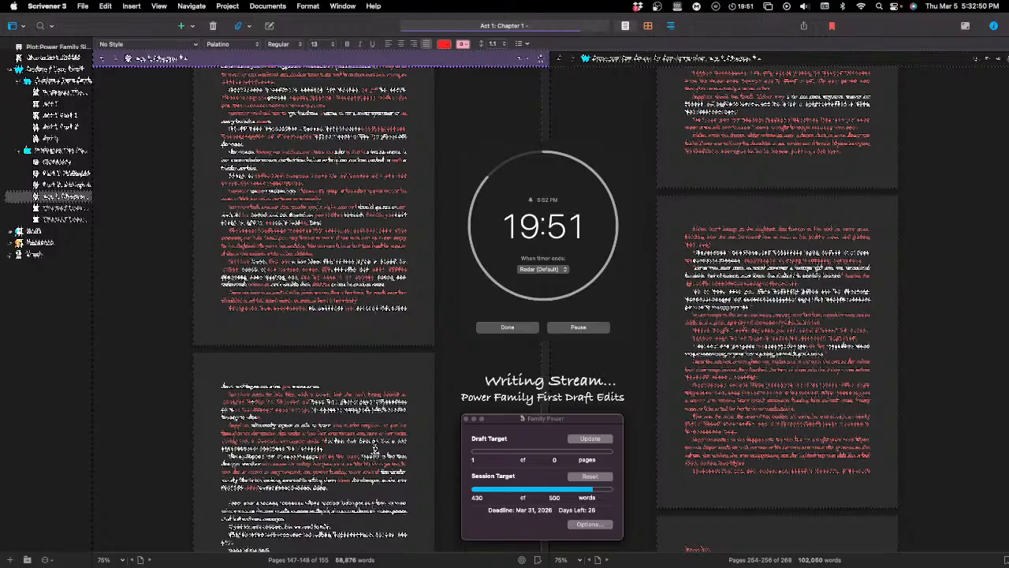
# Step: Extend the same paragraph with further wording that includes "look over and see"
pyautogui.doubleClick(352, 440)
# Step: Start a new dialogue paragraph below the revised one, opening with "I was" and continuing the line
pyautogui.click(411, 465)
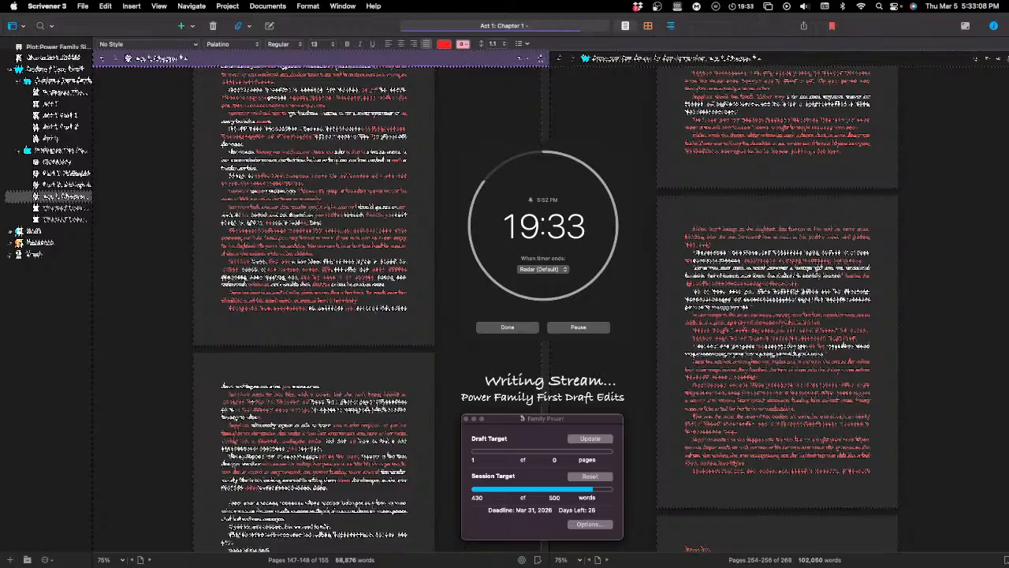
pyautogui.press('Return')
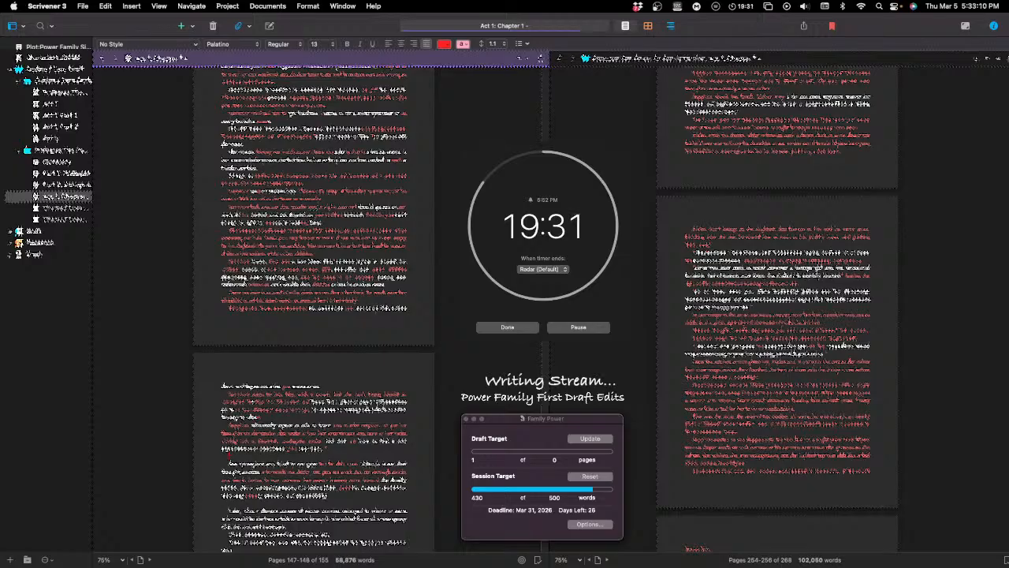
pyautogui.write('"I was')
pyautogui.write('the')
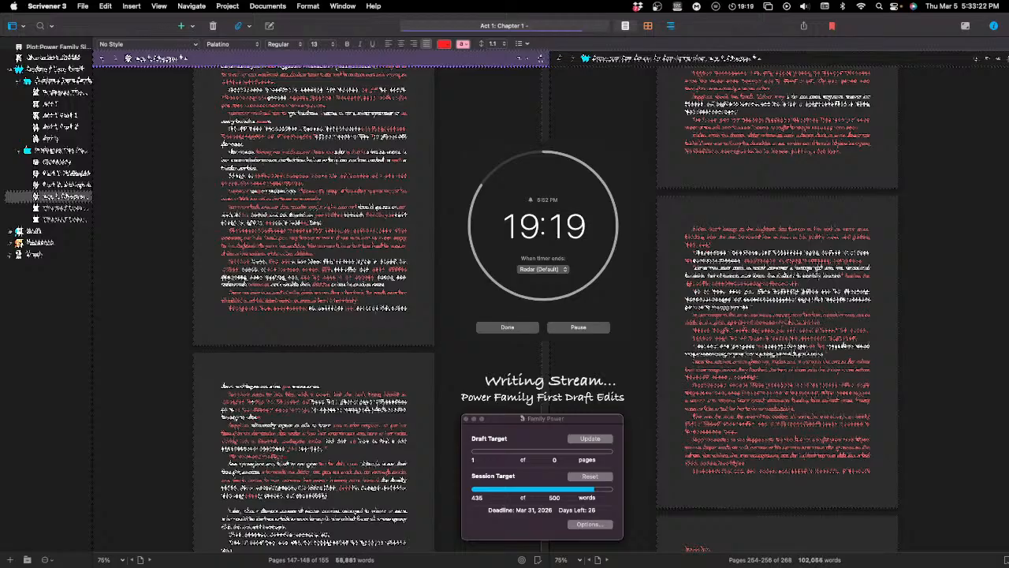
pyautogui.write(' a')
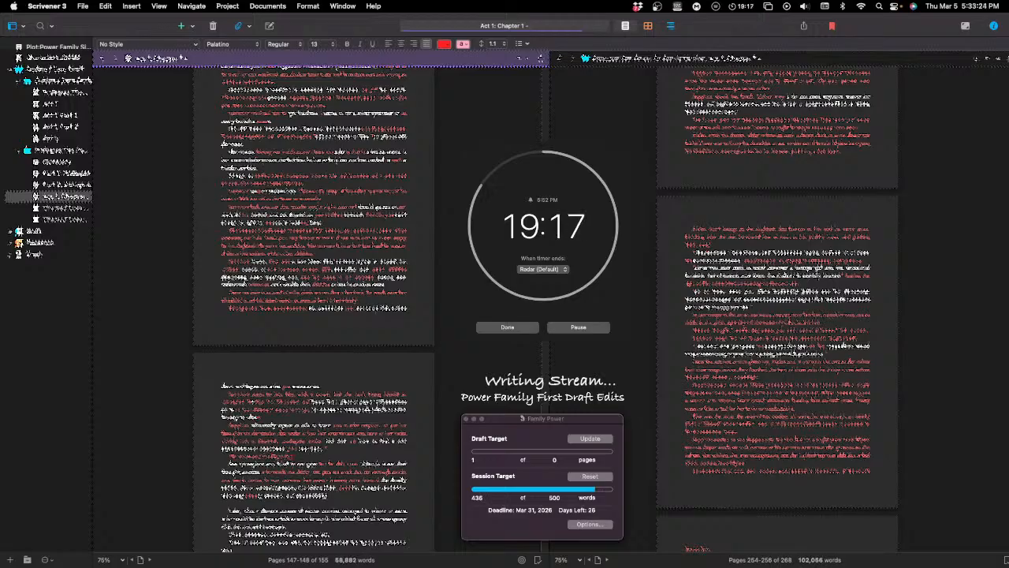
pyautogui.write(' the a')
pyautogui.press('BackSpace')
pyautogui.write('a')
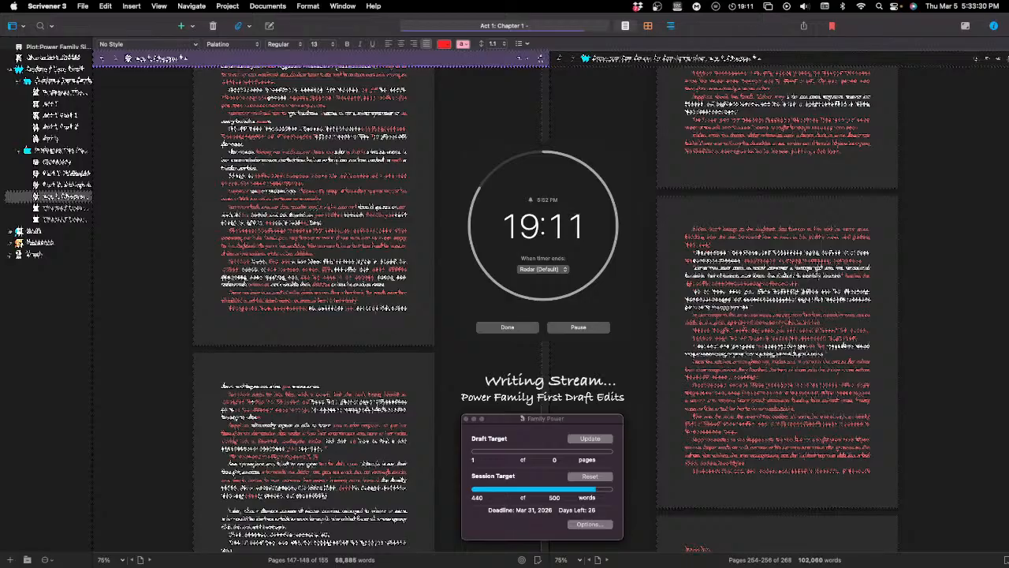
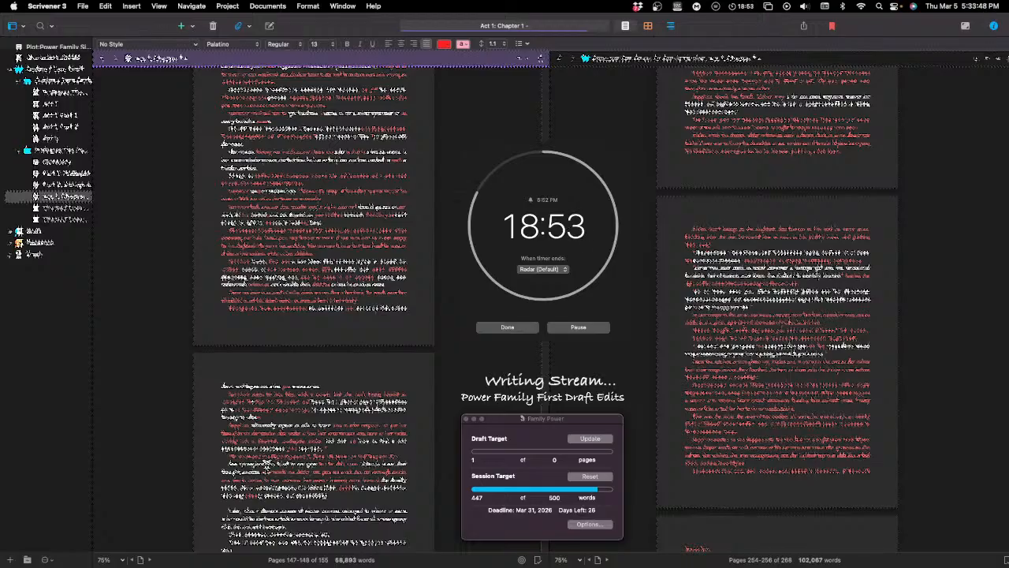
# Step: Delete the three-word opening phrase from the sentence in the revised passage and start a new paragraph at that point
pyautogui.moveTo(266, 464); pyautogui.dragTo(227, 471)
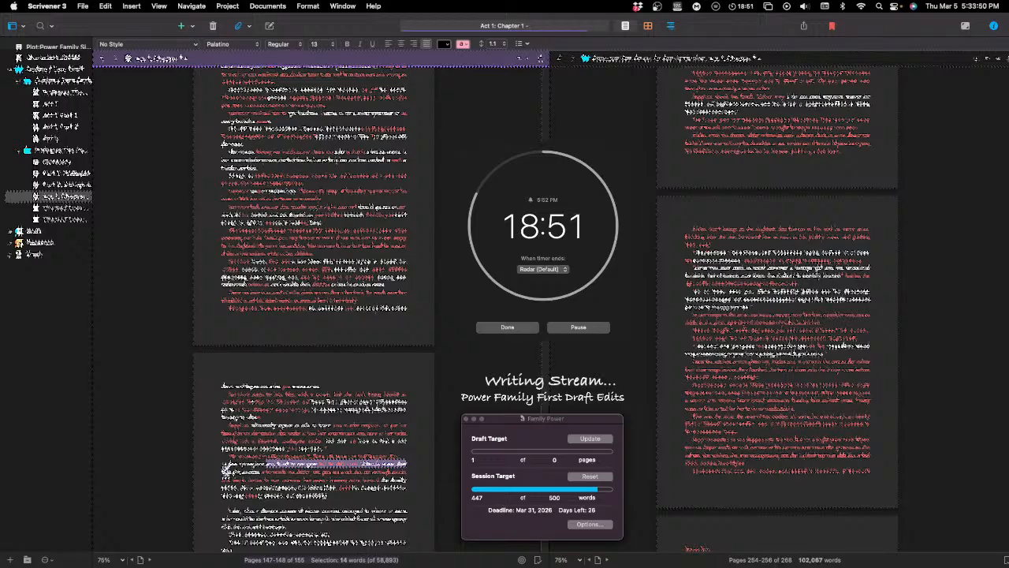
pyautogui.click(227, 471)
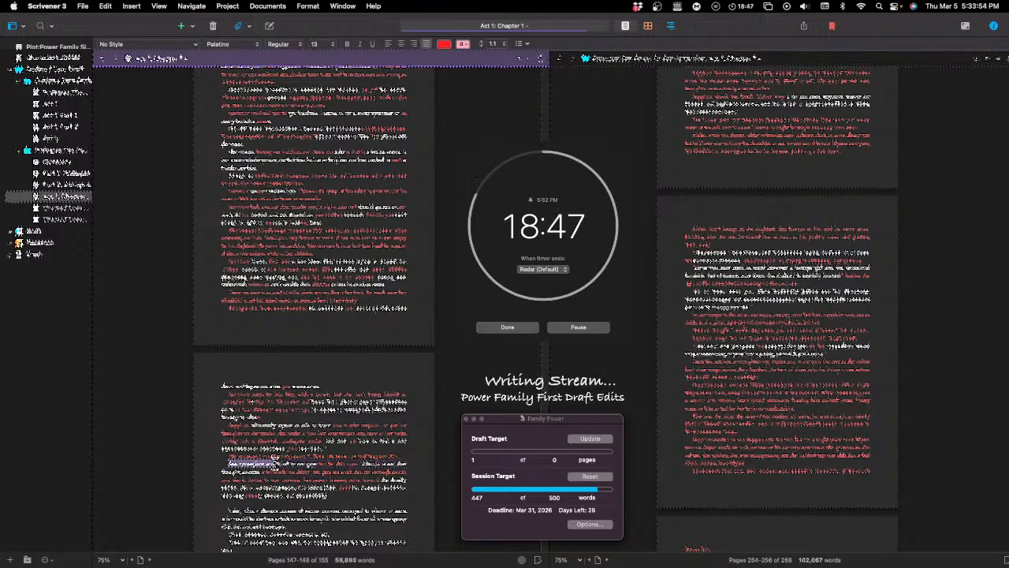
pyautogui.moveTo(275, 463); pyautogui.dragTo(275, 464)
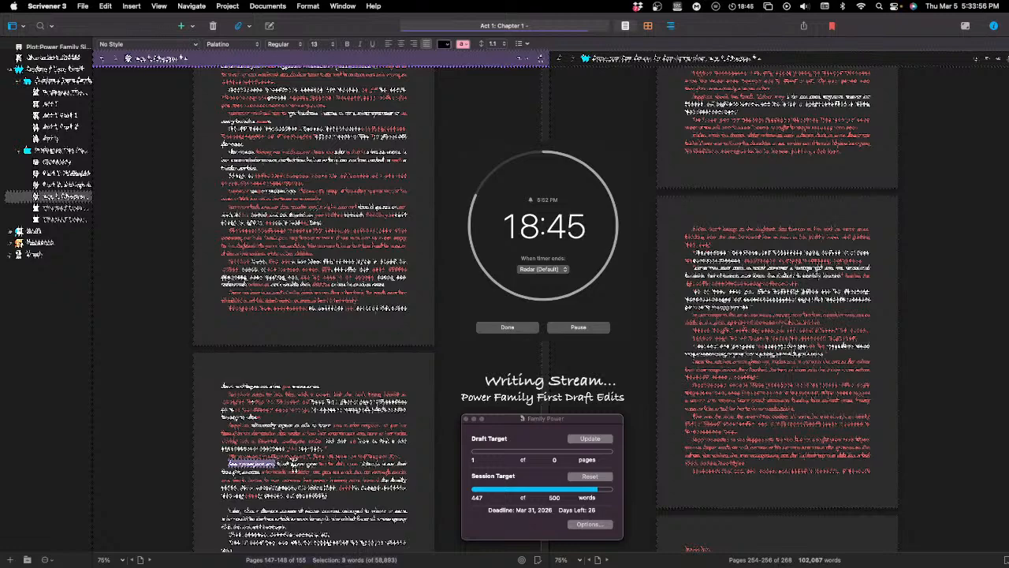
pyautogui.press('BackSpace')
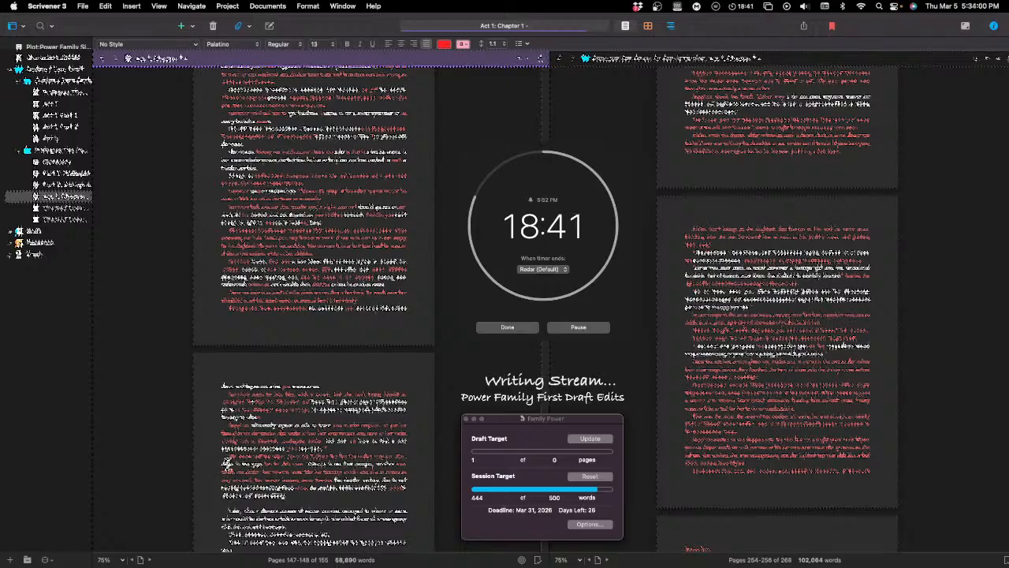
pyautogui.click(223, 465)
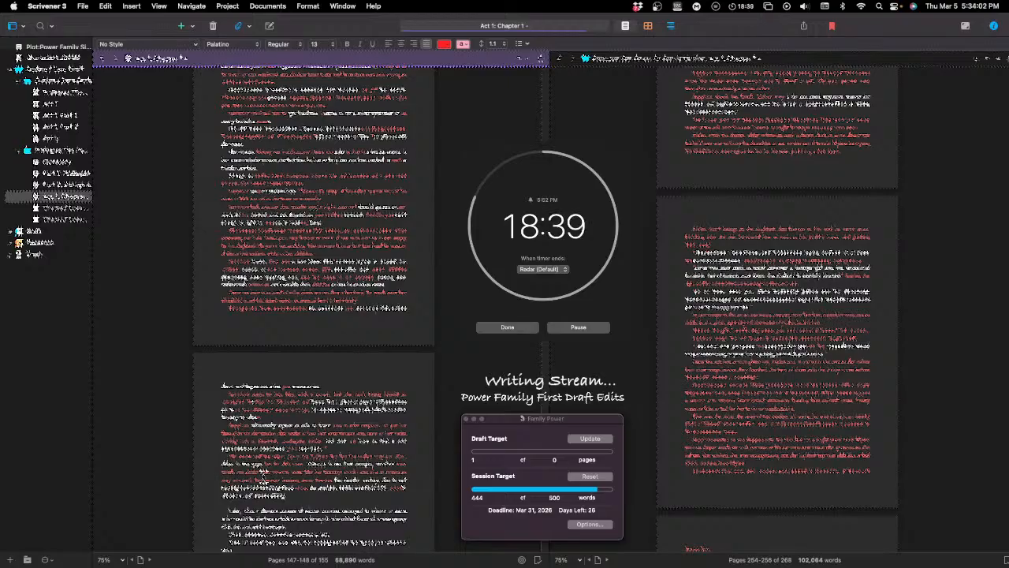
pyautogui.press('Return')
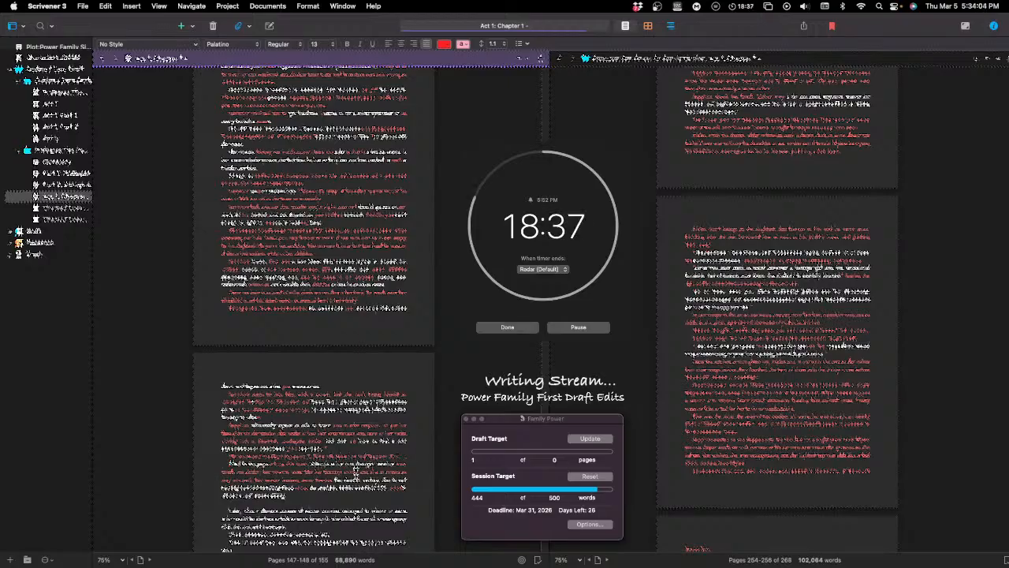
# Step: Move the closing sentences of the newly split paragraph up to follow the paragraph above it
pyautogui.scroll(-1, 360, 472)
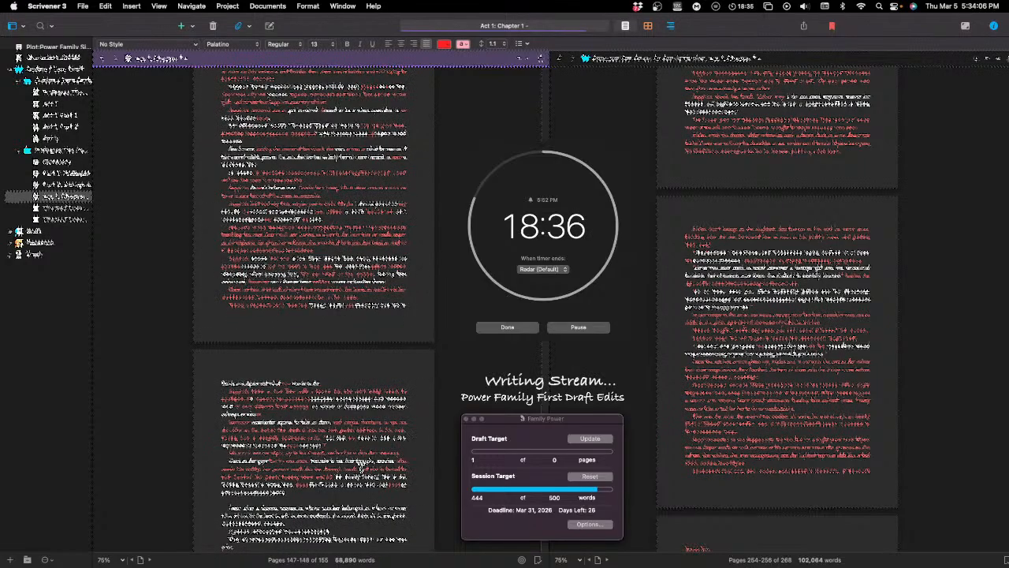
pyautogui.scroll(-1, 360, 470)
pyautogui.scroll(-3, 359, 469)
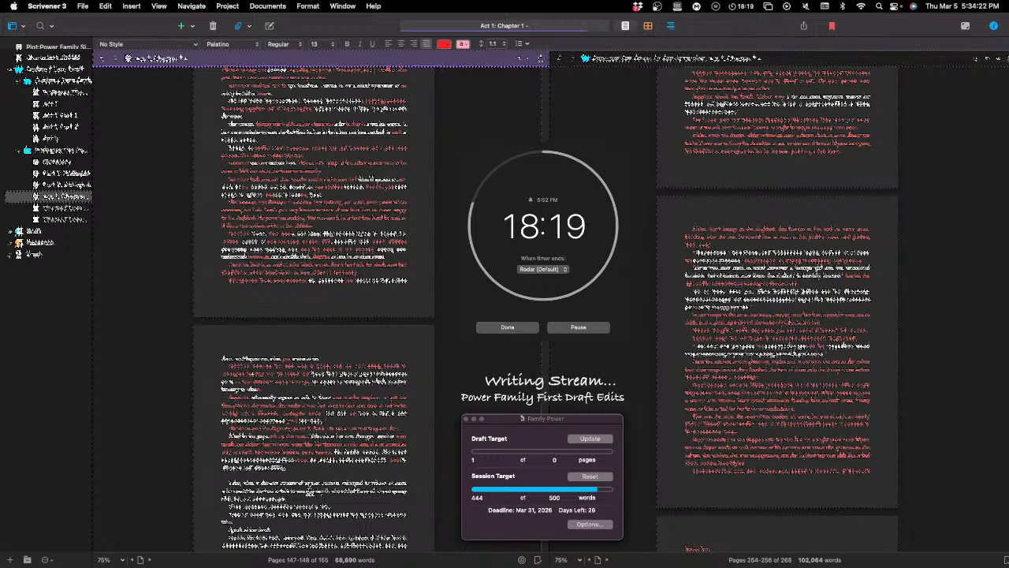
pyautogui.scroll(-2, 311, 482)
pyautogui.scroll(-2, 310, 480)
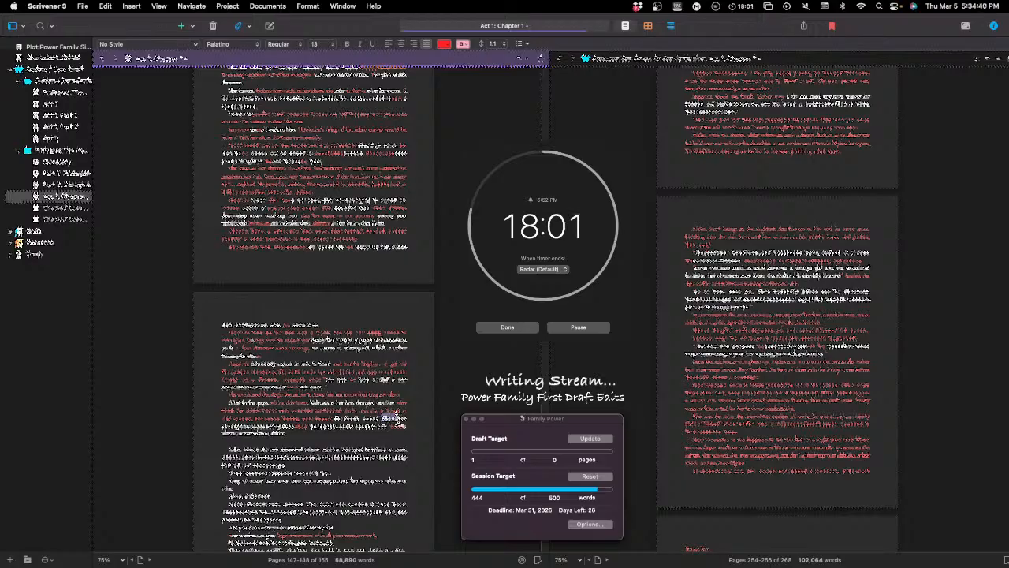
pyautogui.moveTo(401, 420); pyautogui.dragTo(402, 422)
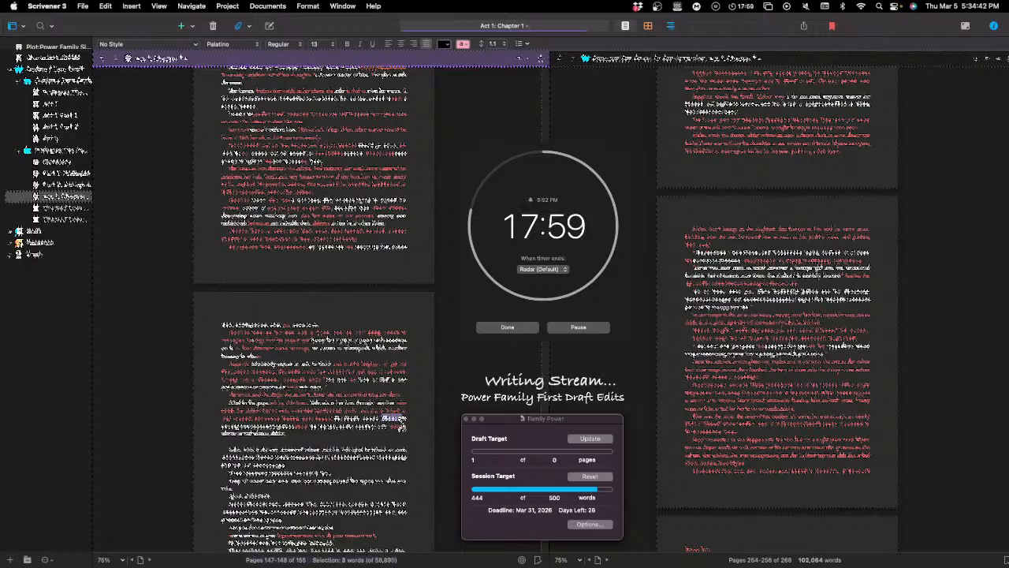
pyautogui.moveTo(380, 433); pyautogui.dragTo(289, 433)
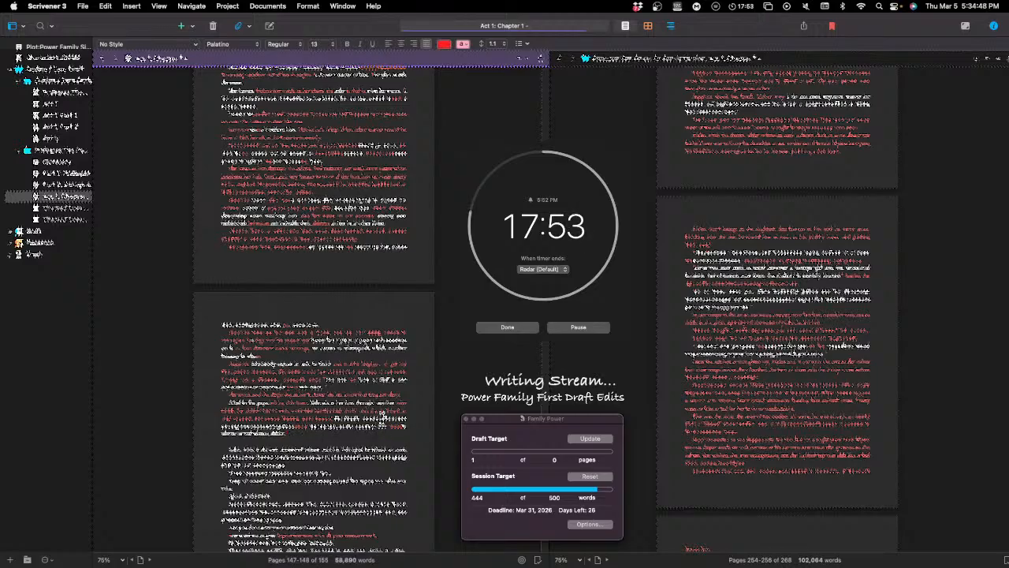
pyautogui.moveTo(381, 418); pyautogui.dragTo(442, 394)
pyautogui.moveTo(347, 403)
pyautogui.mouseDown()
pyautogui.moveTo(394, 400)
pyautogui.moveTo(331, 401)
pyautogui.moveTo(402, 403)
pyautogui.moveTo(346, 405)
pyautogui.mouseUp()
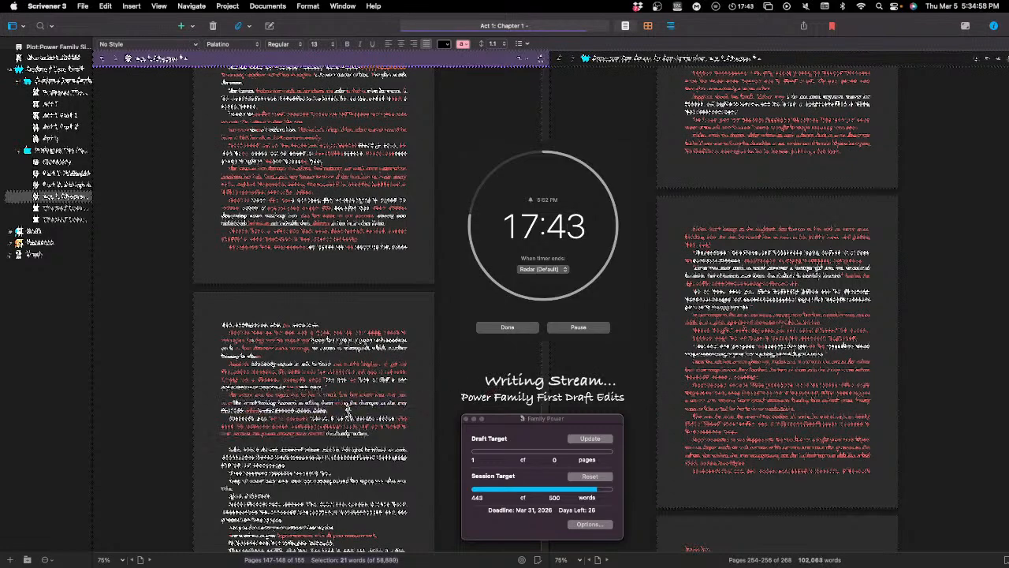
# Step: Italicize the remaining paragraph below the moved sentences and separate it from the preceding text with a blank line
pyautogui.tripleClick(365, 432)
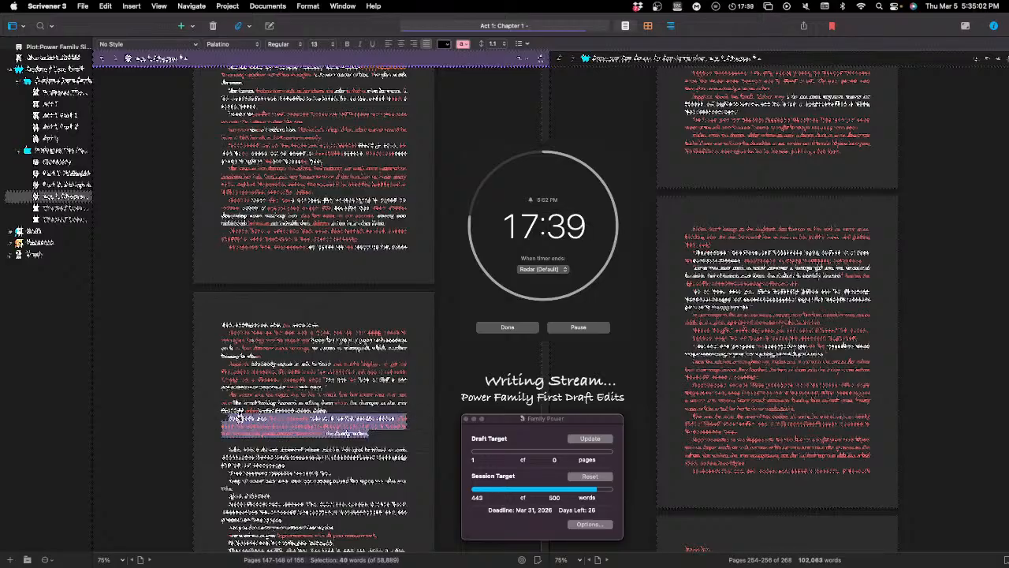
pyautogui.press('super+i')
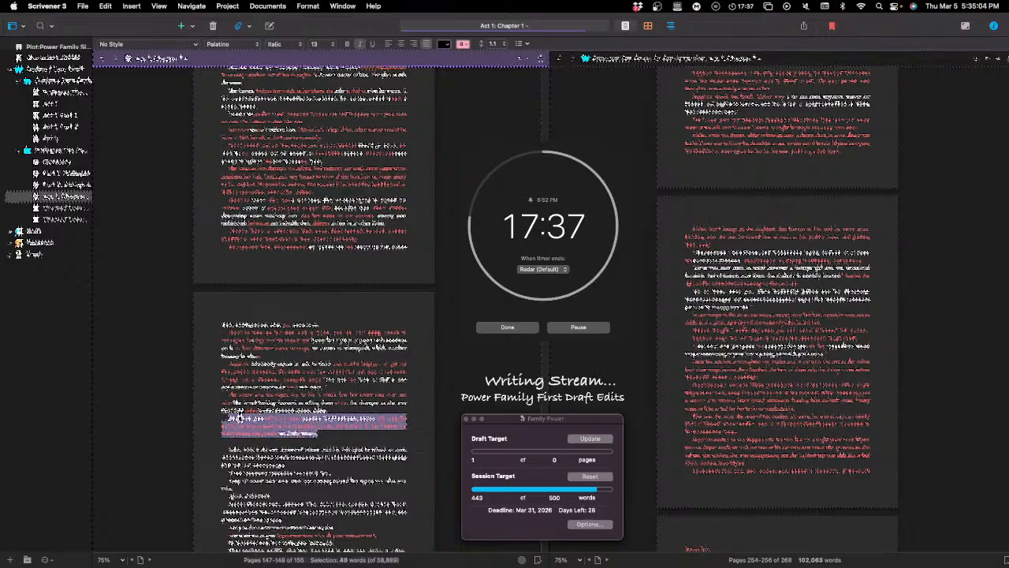
pyautogui.click(328, 405)
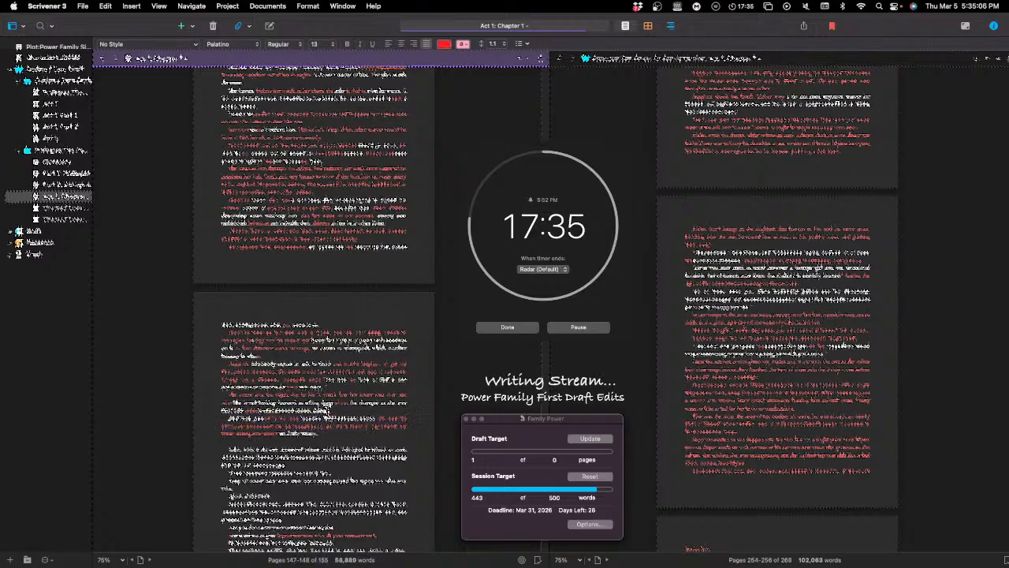
pyautogui.press('Return')
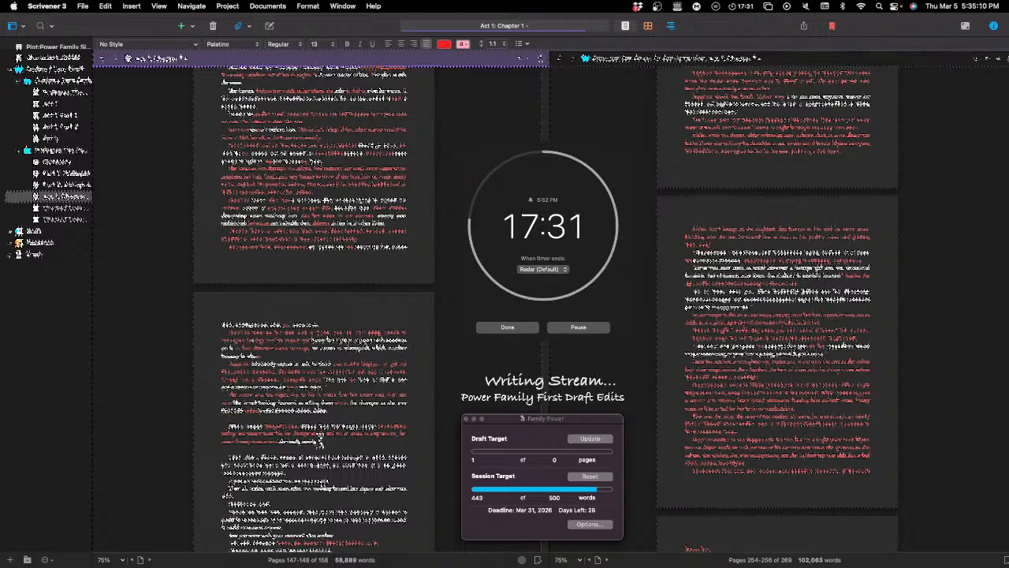
pyautogui.tripleClick(250, 427)
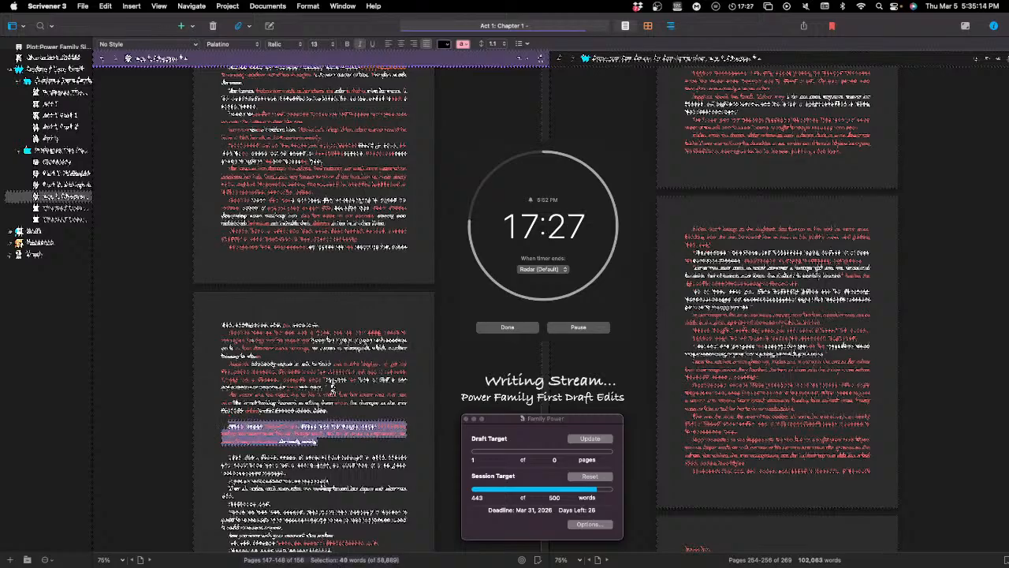
pyautogui.scroll(-2, 341, 382)
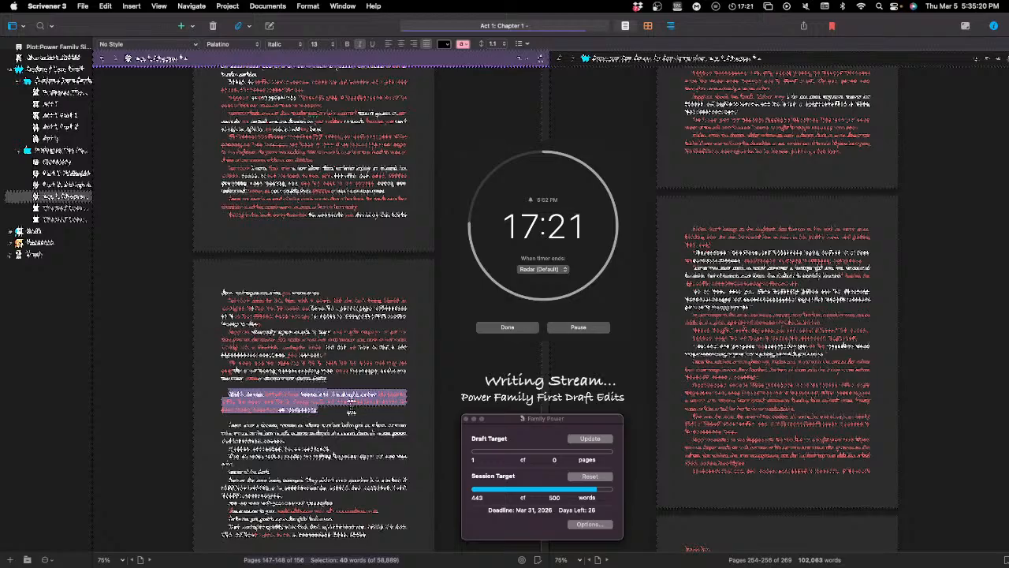
pyautogui.click(335, 409)
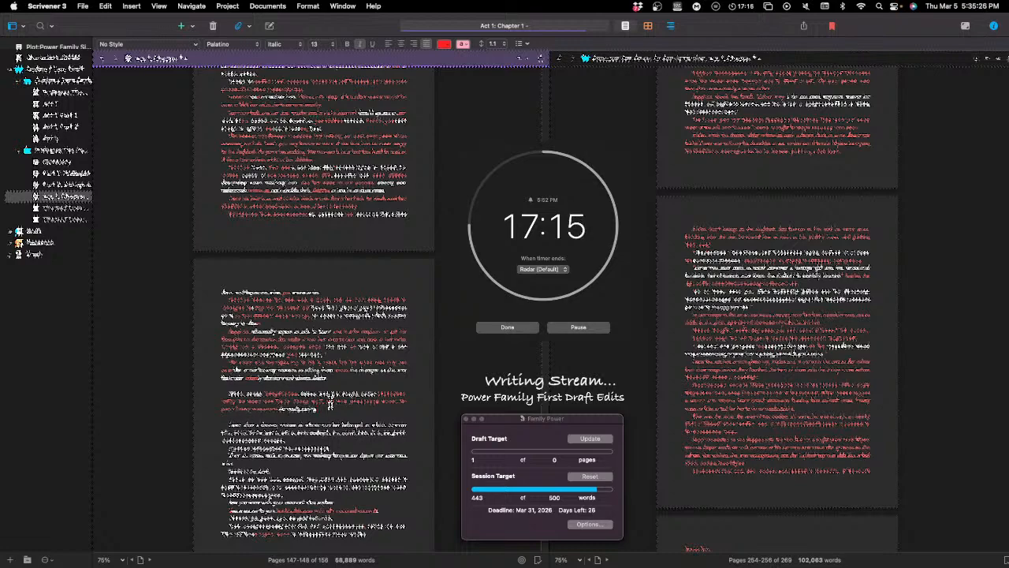
# Step: Examine the chapter's closing lines and the pages of the chapter that follows
pyautogui.scroll(-5, 331, 402)
pyautogui.scroll(-3, 335, 403)
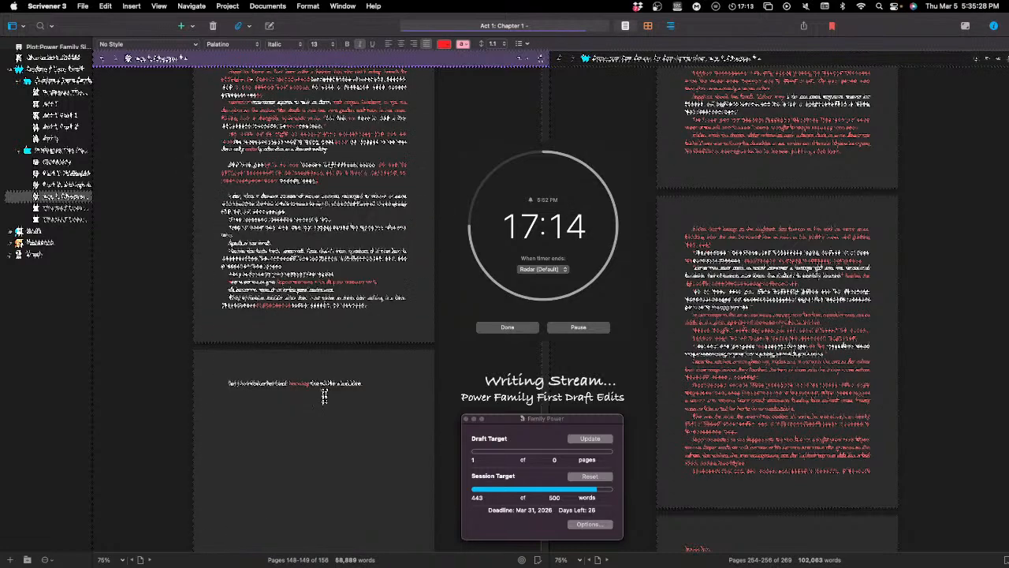
pyautogui.scroll(-20, 328, 418)
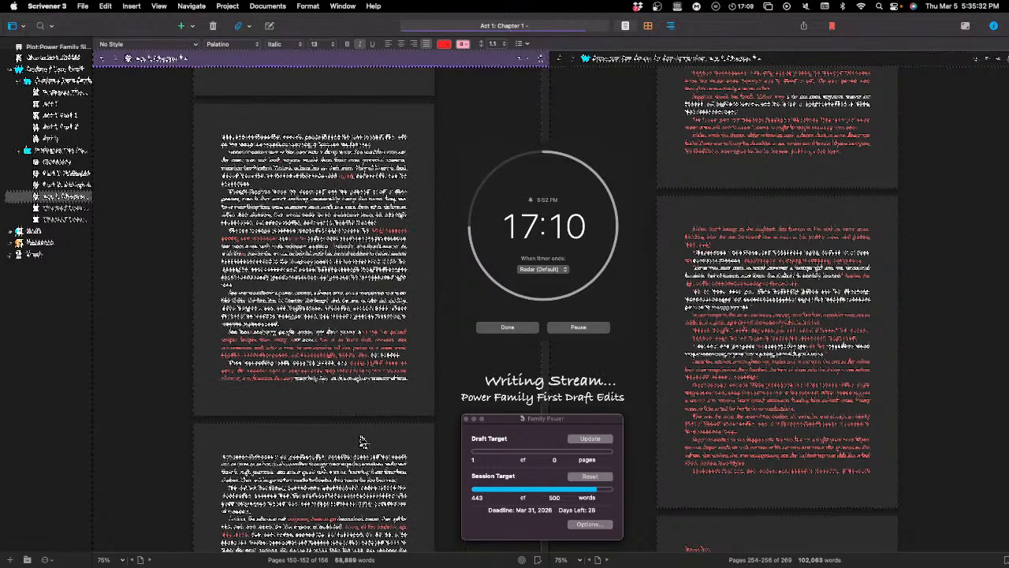
pyautogui.scroll(20, 359, 441)
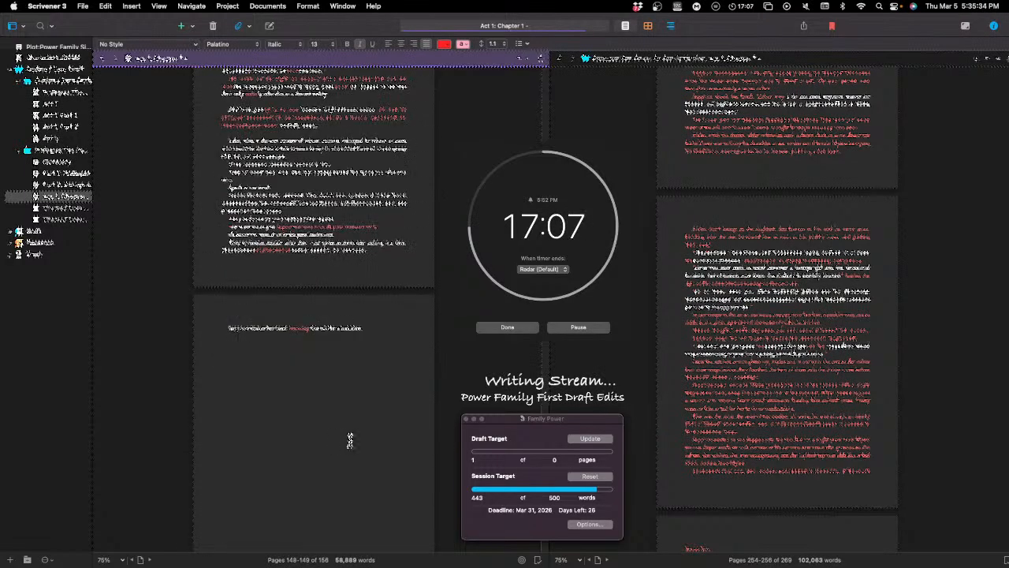
pyautogui.scroll(8, 350, 440)
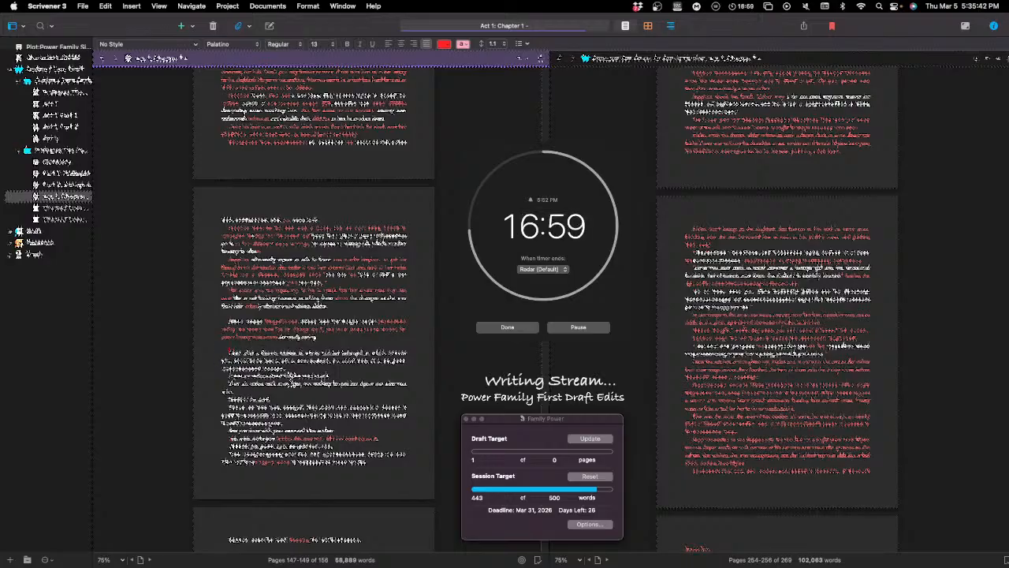
pyautogui.scroll(-4, 228, 331)
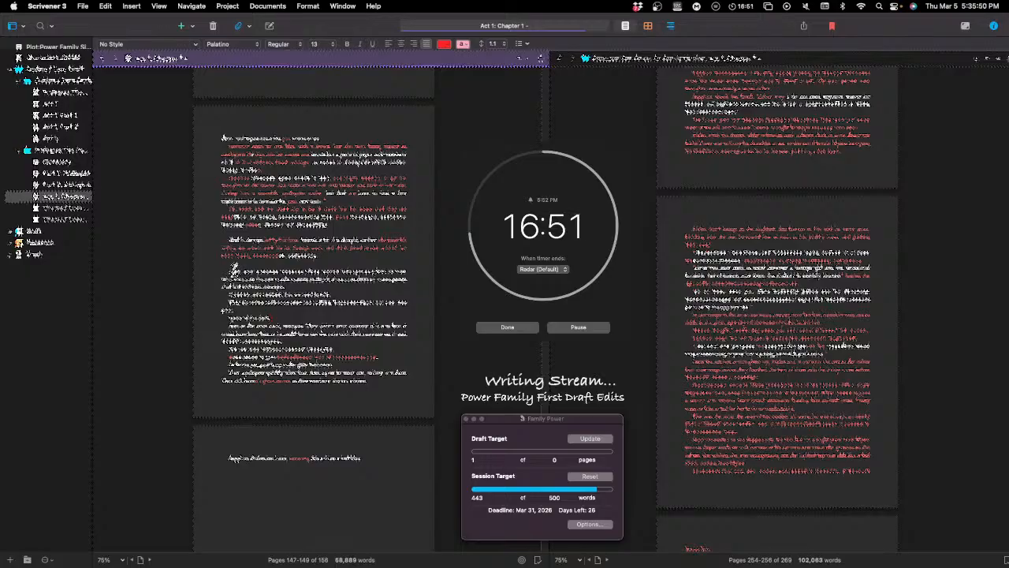
pyautogui.scroll(-10, 298, 332)
pyautogui.scroll(-4, 297, 332)
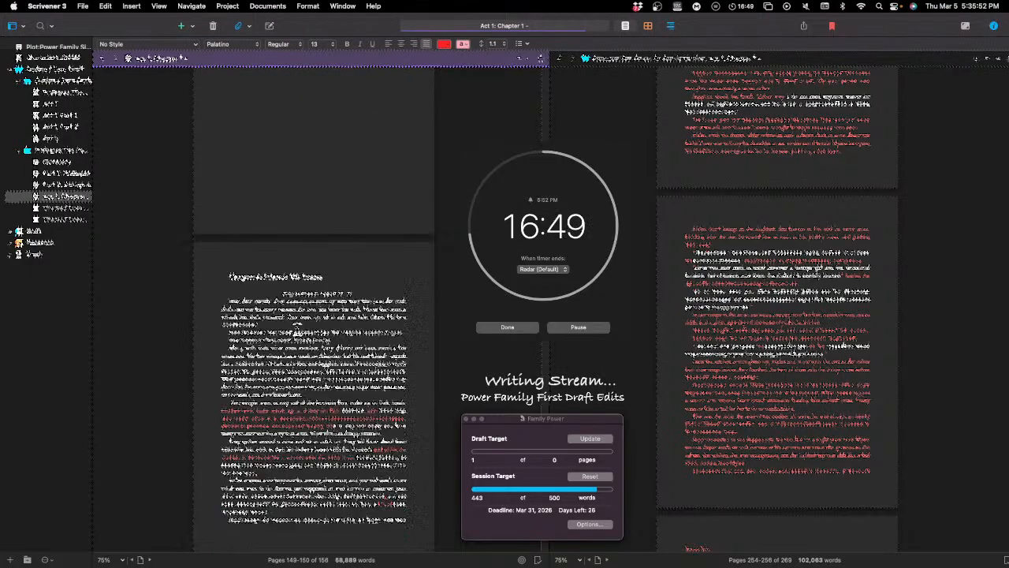
pyautogui.scroll(-10, 284, 495)
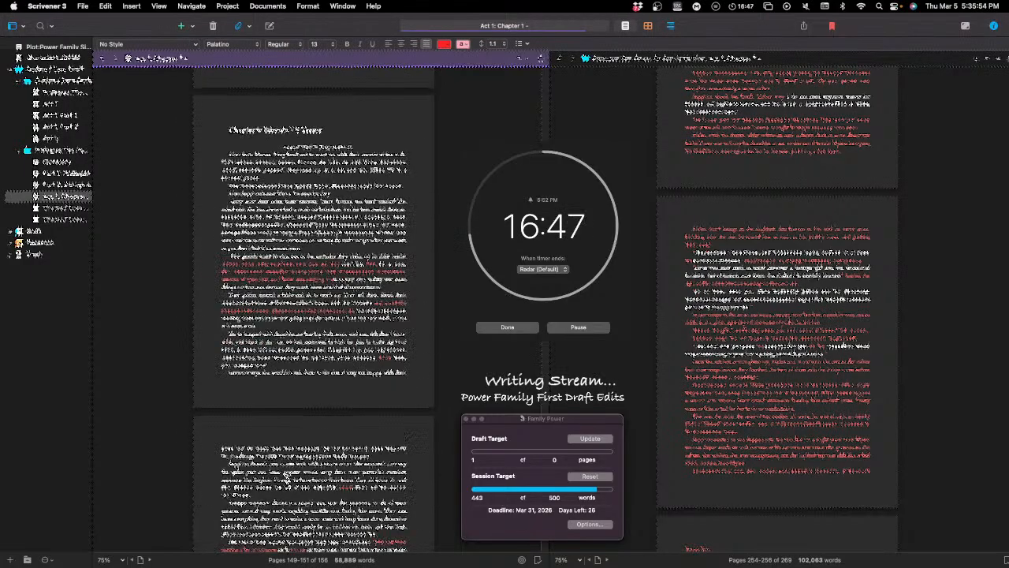
pyautogui.scroll(-10, 293, 474)
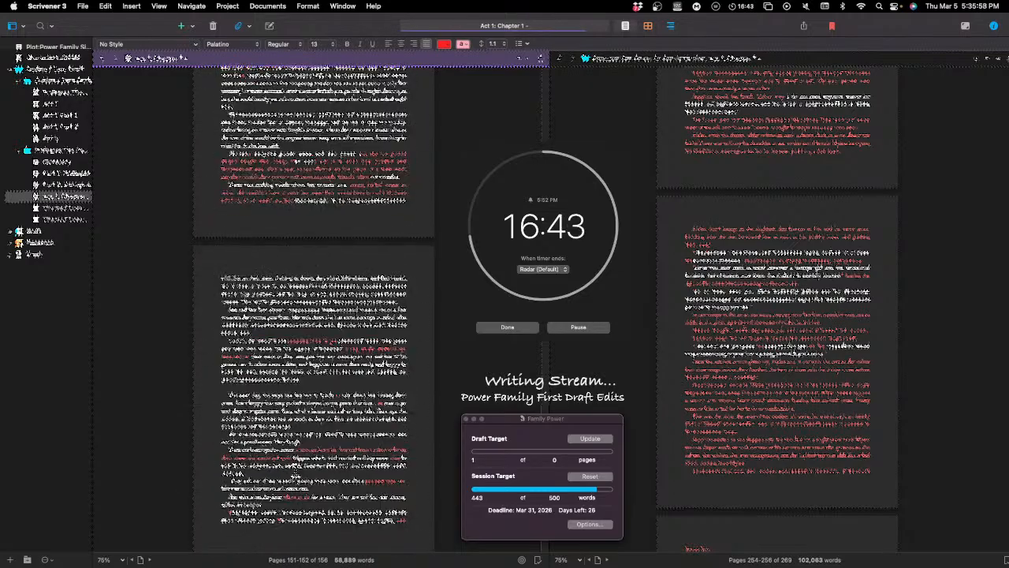
pyautogui.scroll(15, 294, 471)
pyautogui.scroll(10, 313, 462)
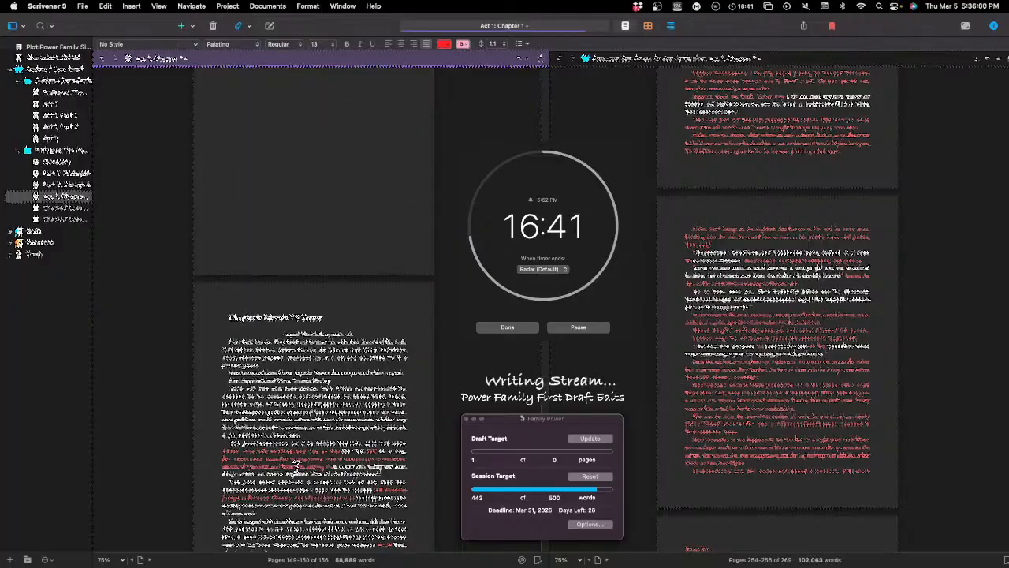
pyautogui.scroll(6, 313, 461)
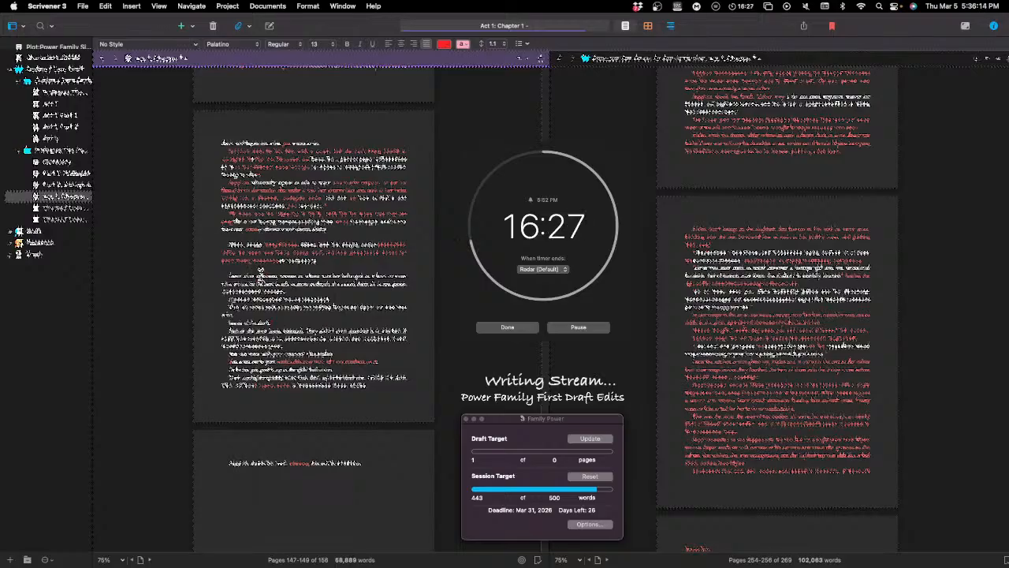
# Step: Replace one word in the first sentence below the italic paragraph with new wording that includes "happened" and "in the room"
pyautogui.doubleClick(262, 274)
pyautogui.press('BackSpace')
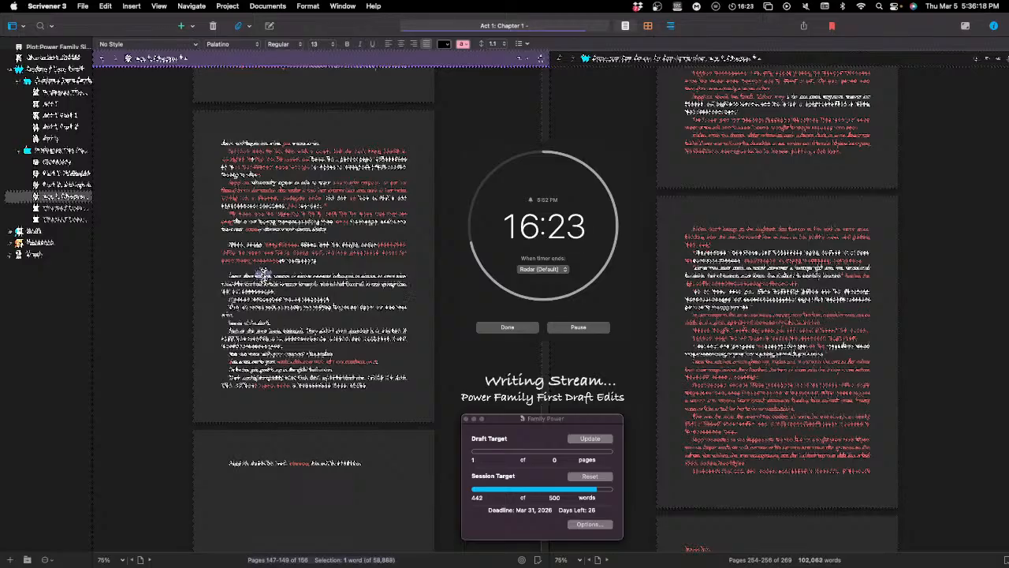
pyautogui.write('anyng')
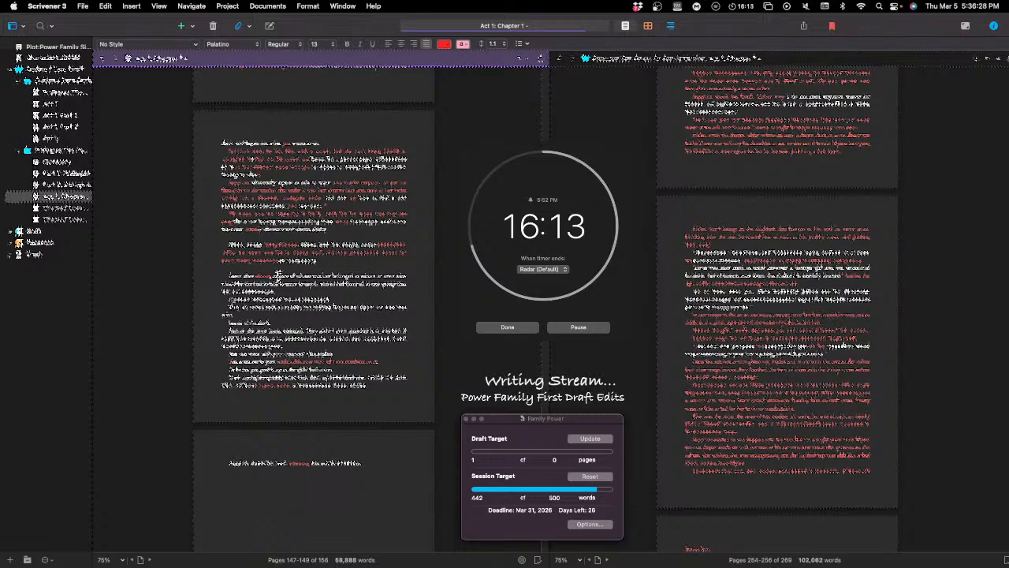
pyautogui.write('happened')
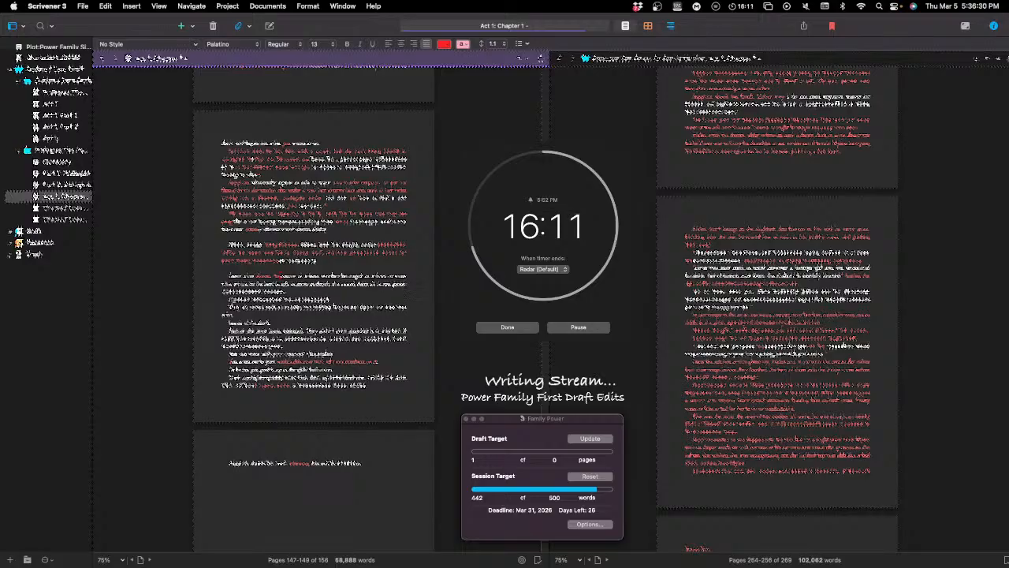
pyautogui.write(' under')
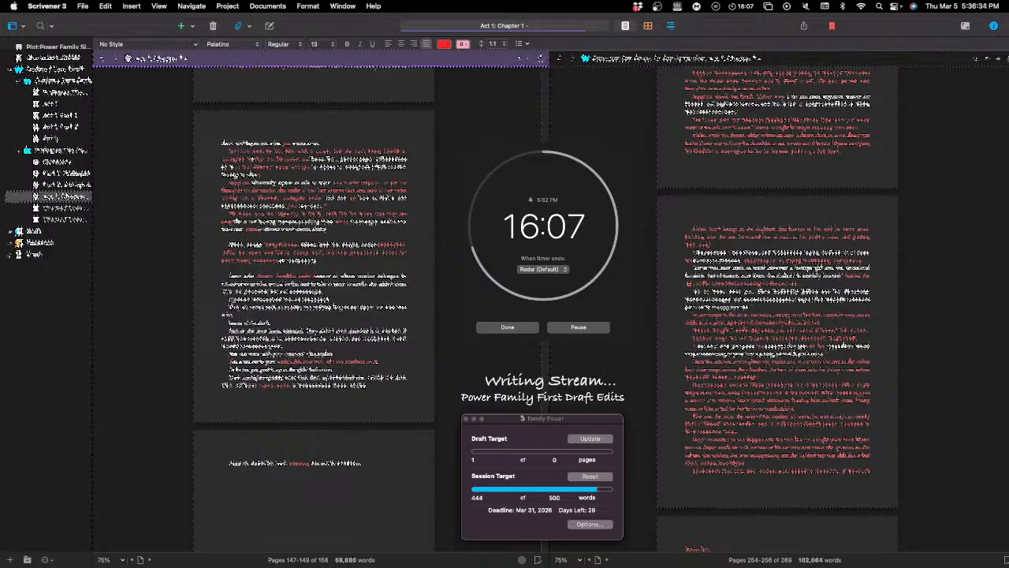
pyautogui.write(' in the')
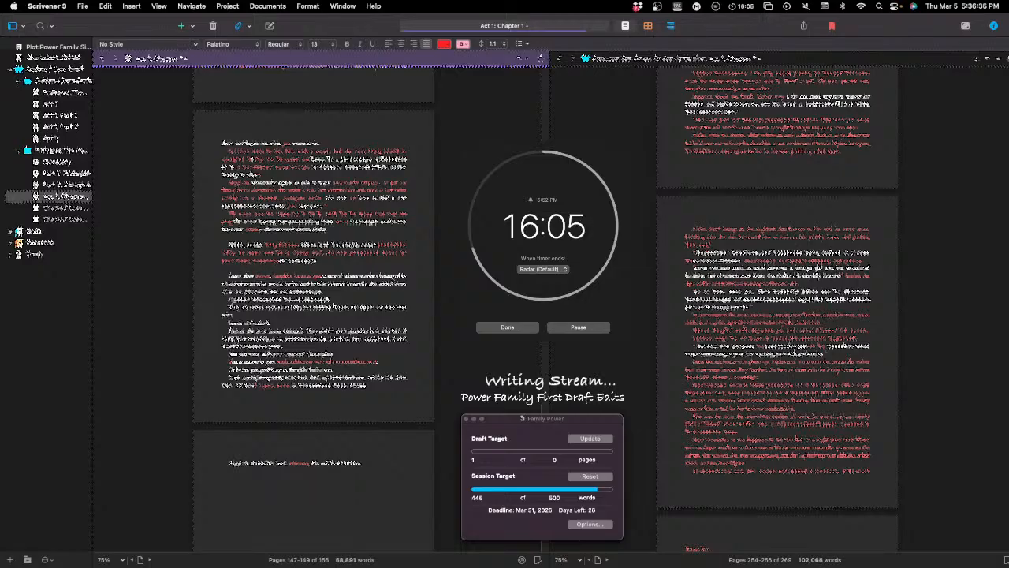
pyautogui.write(' room')
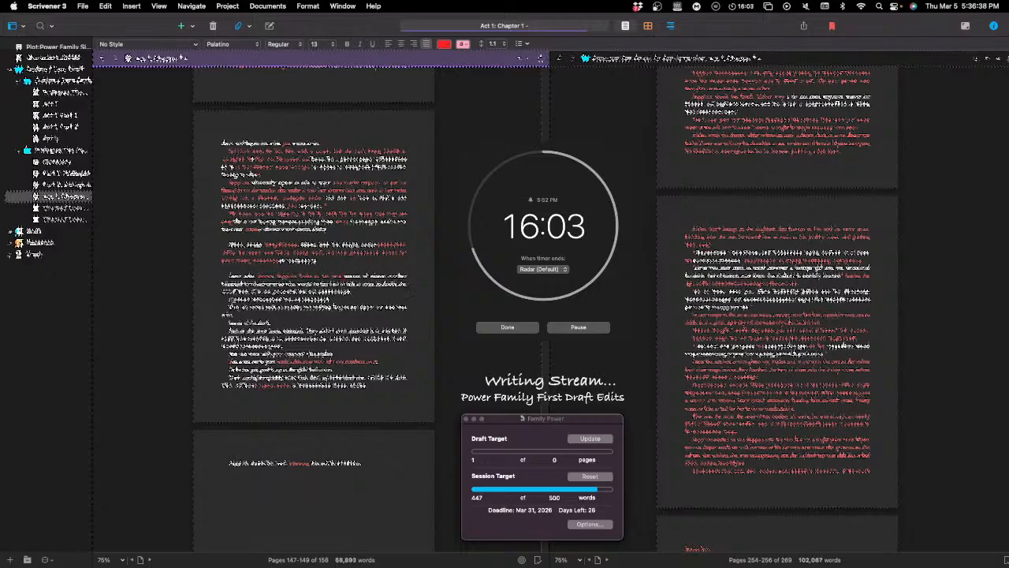
pyautogui.write(' when')
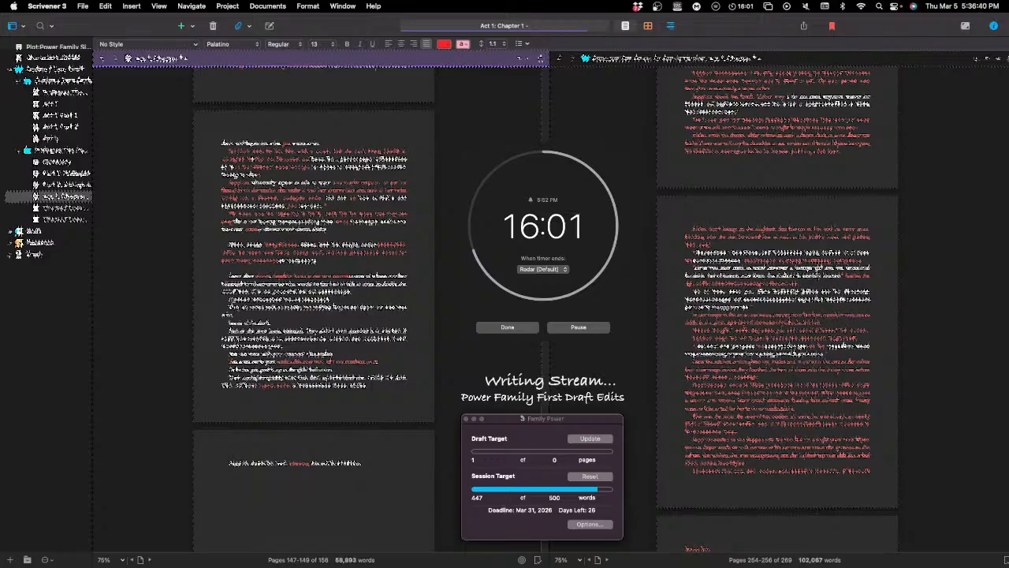
pyautogui.write(' the')
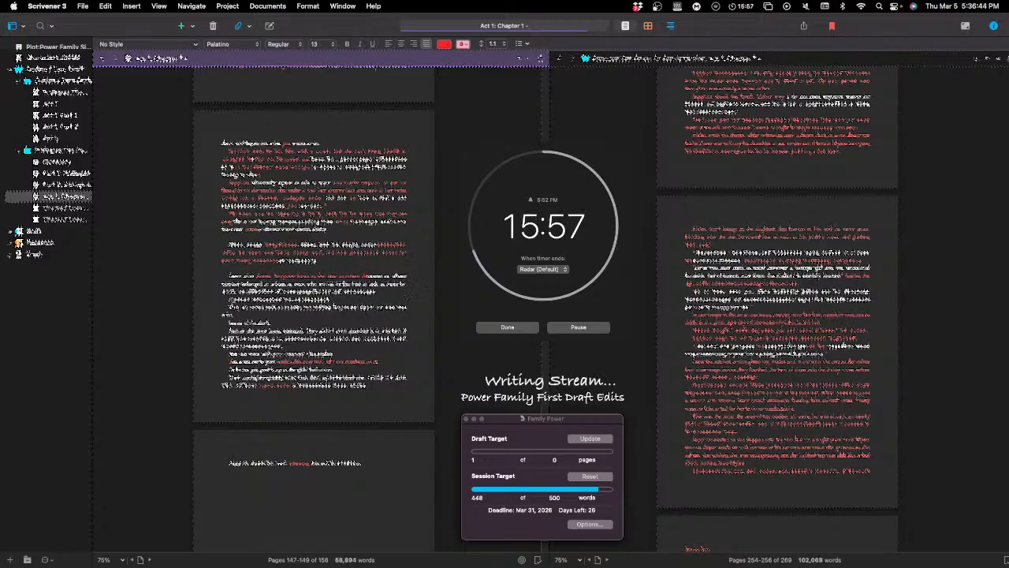
pyautogui.write(' house of the')
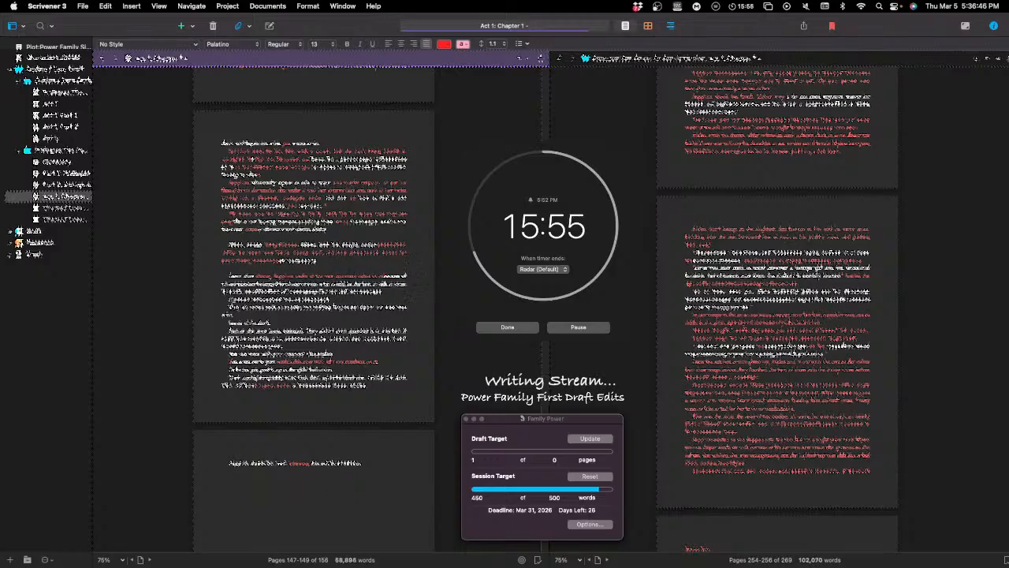
pyautogui.write('ir')
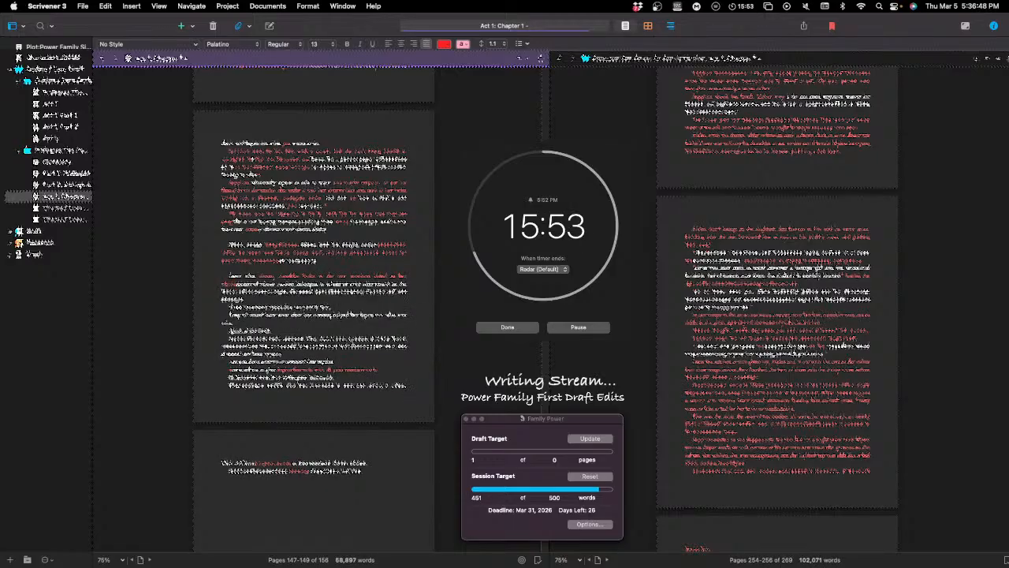
pyautogui.write('s')
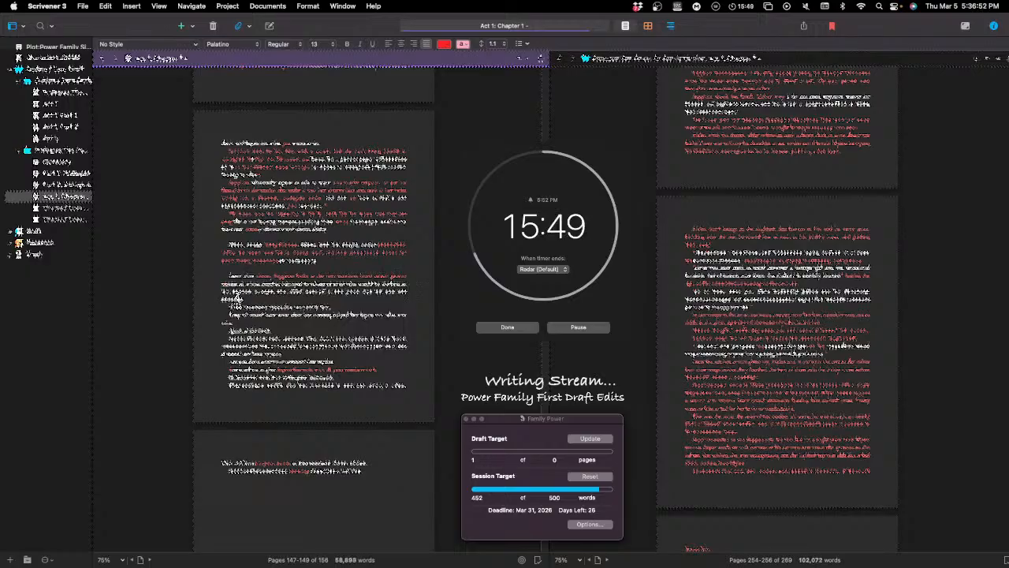
# Step: Reword the start of the second line in the paragraph directly below the italic text
pyautogui.doubleClick(225, 285)
pyautogui.press('BackSpace')
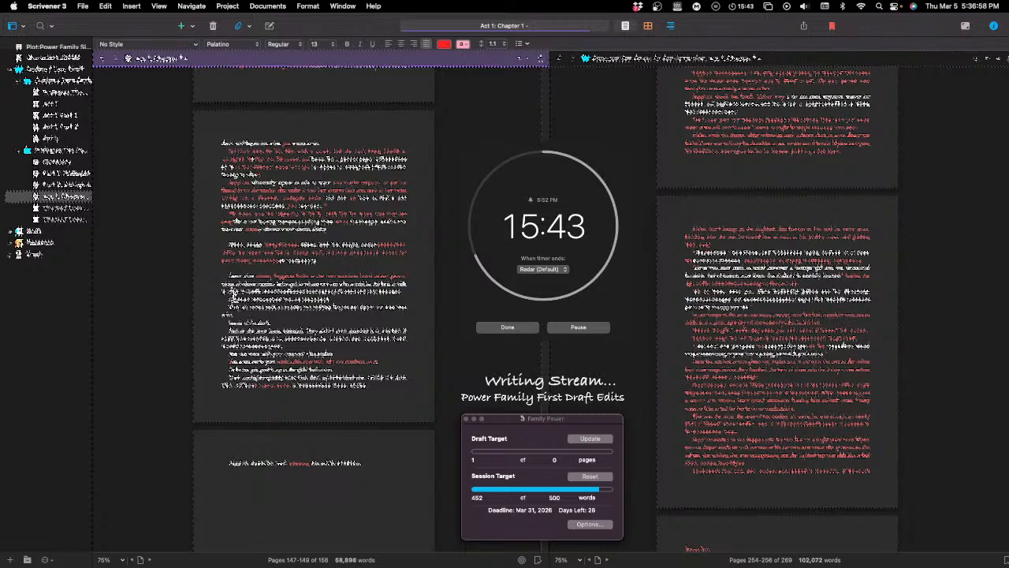
pyautogui.write('t')
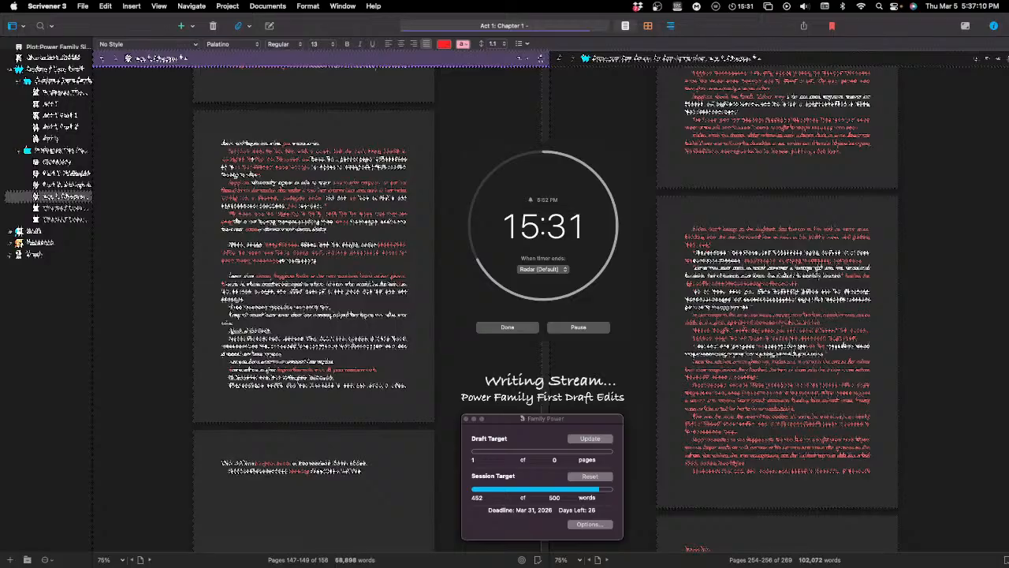
pyautogui.write('t')
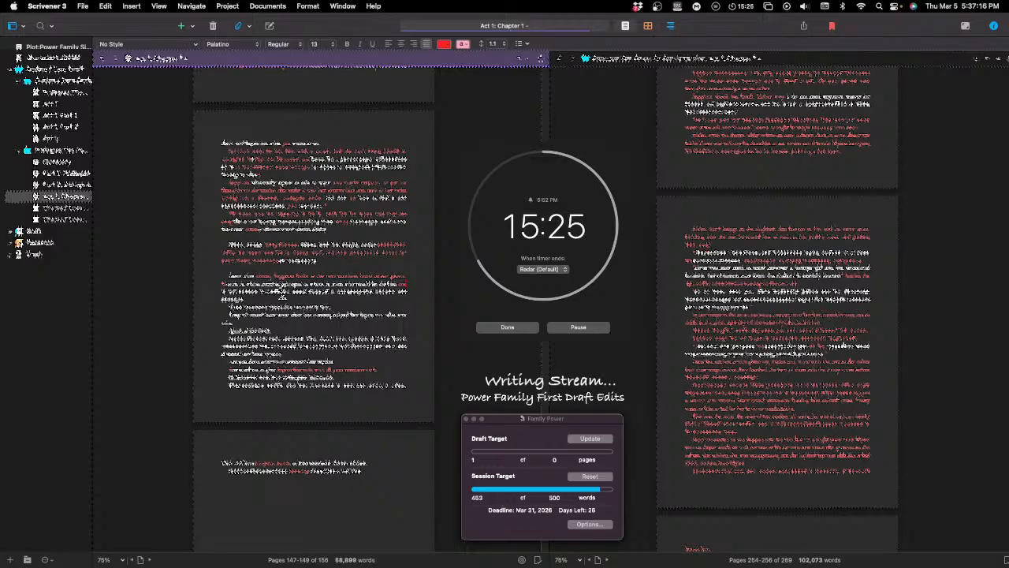
# Step: Delete the unwanted words in the third line of the same paragraph and punctuate the gap with a comma
pyautogui.click(280, 292)
pyautogui.press('BackSpace')
pyautogui.press('BackSpace')
pyautogui.press('BackSpace')
pyautogui.press('BackSpace')
pyautogui.press('BackSpace')
pyautogui.press('BackSpace')
pyautogui.press('BackSpace')
pyautogui.press('BackSpace')
pyautogui.press('BackSpace')
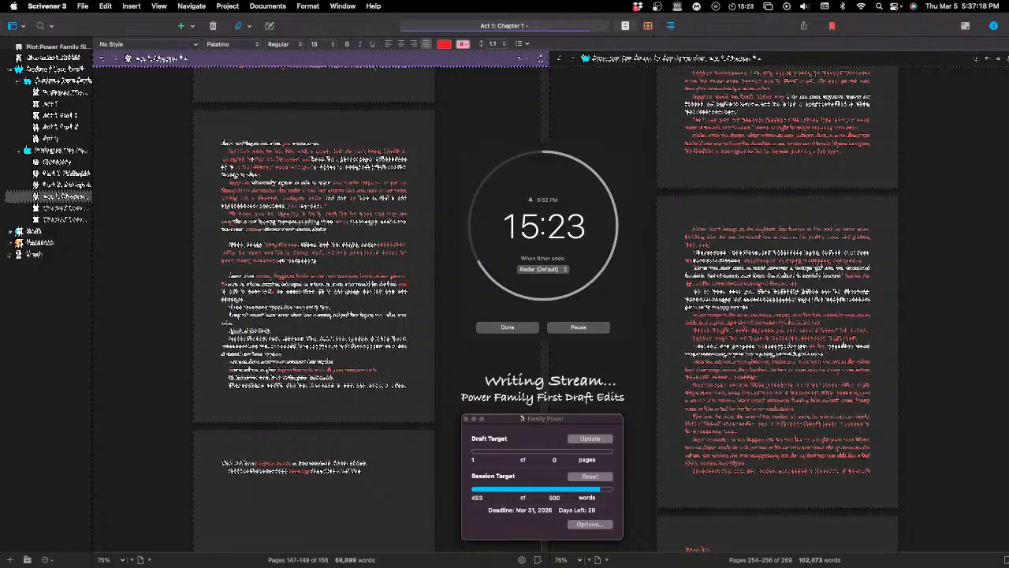
pyautogui.press('BackSpace')
pyautogui.press('BackSpace')
pyautogui.press('BackSpace')
pyautogui.press('BackSpace')
pyautogui.press('BackSpace')
pyautogui.press('BackSpace')
pyautogui.press('BackSpace')
pyautogui.press('BackSpace')
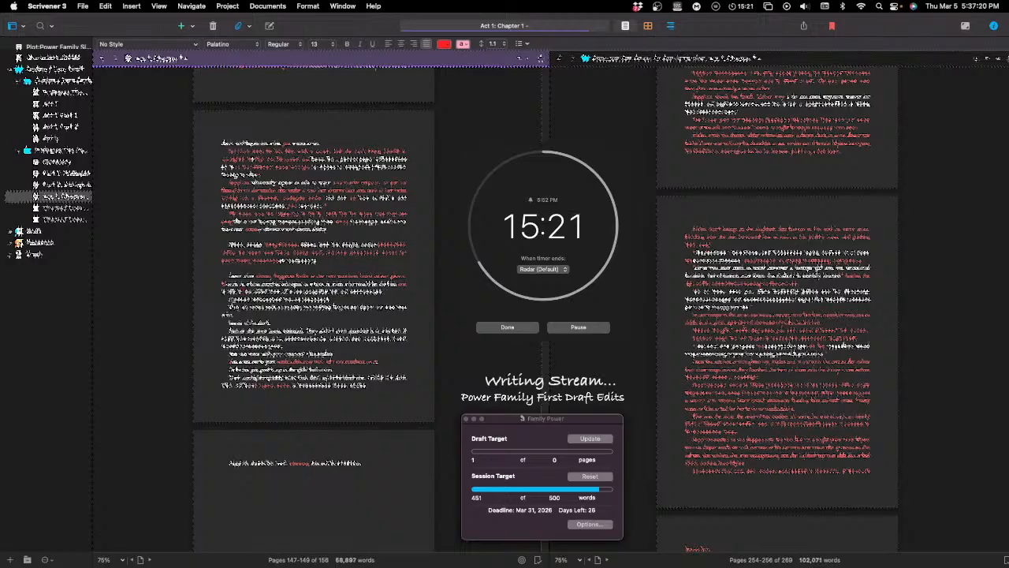
pyautogui.write(',')
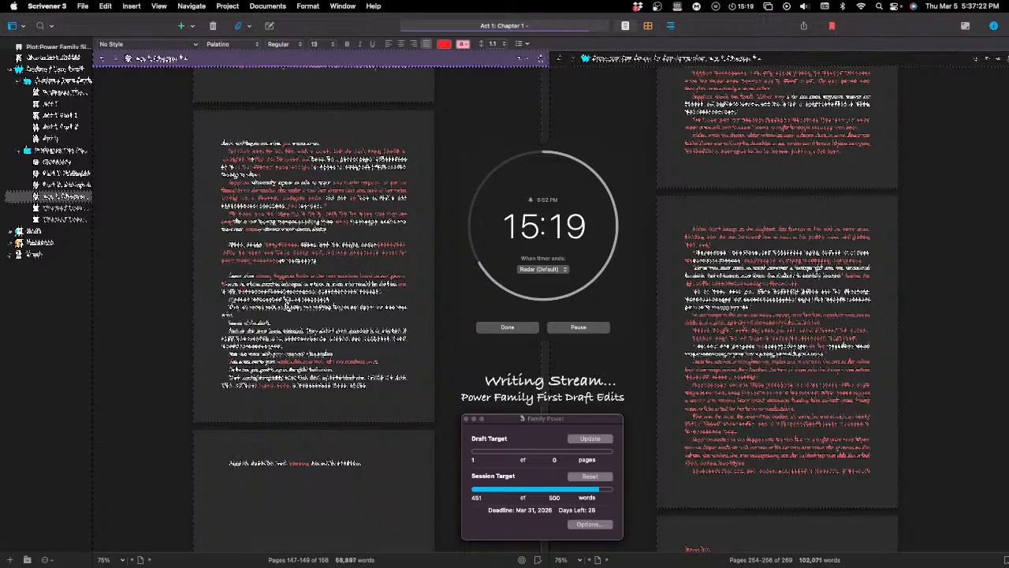
pyautogui.write(',')
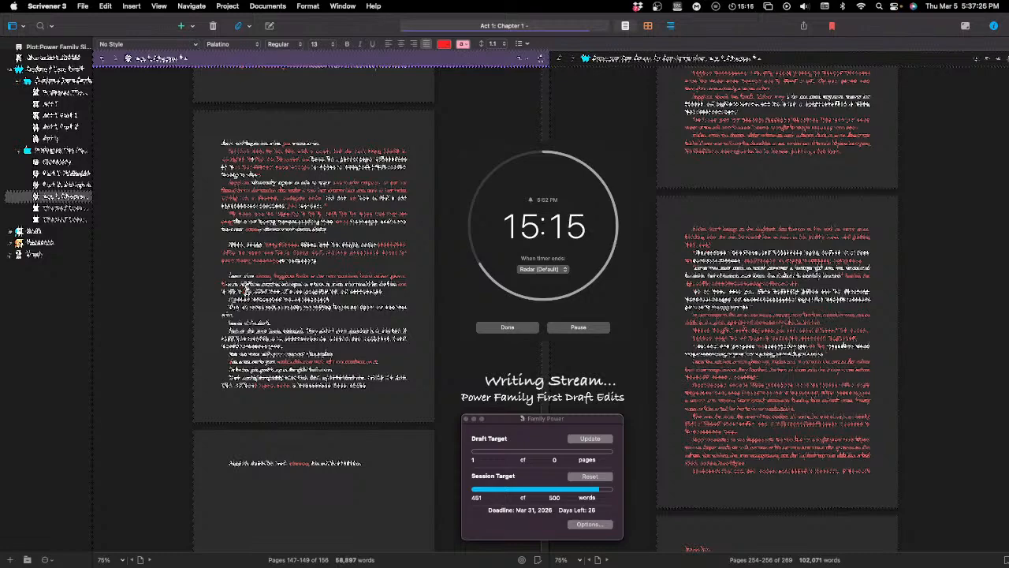
# Step: Replace a word near the start of that third line with wording including "the" and "ring", and add "just" to the passage
pyautogui.doubleClick(246, 291)
pyautogui.write('the')
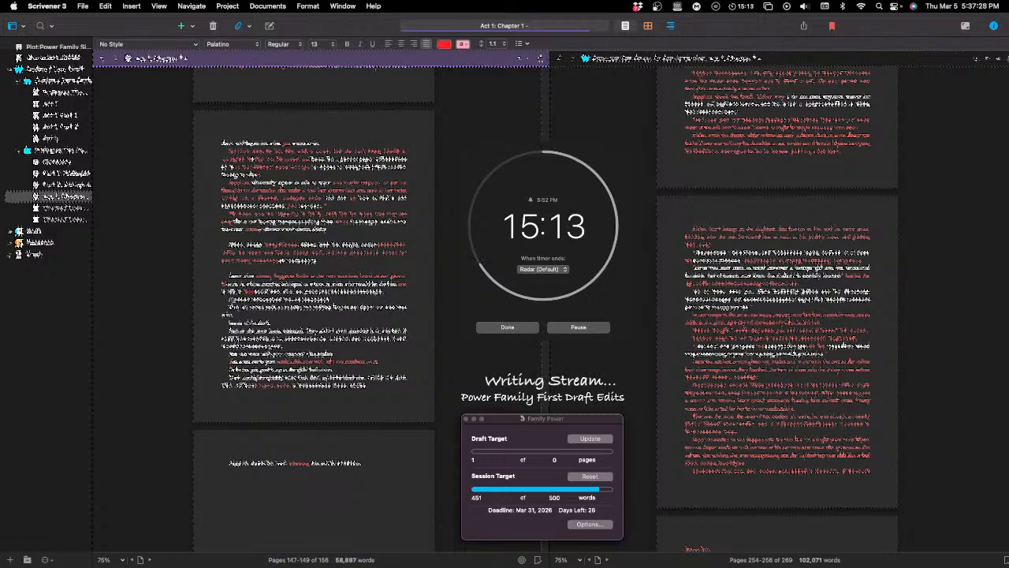
pyautogui.write('ring')
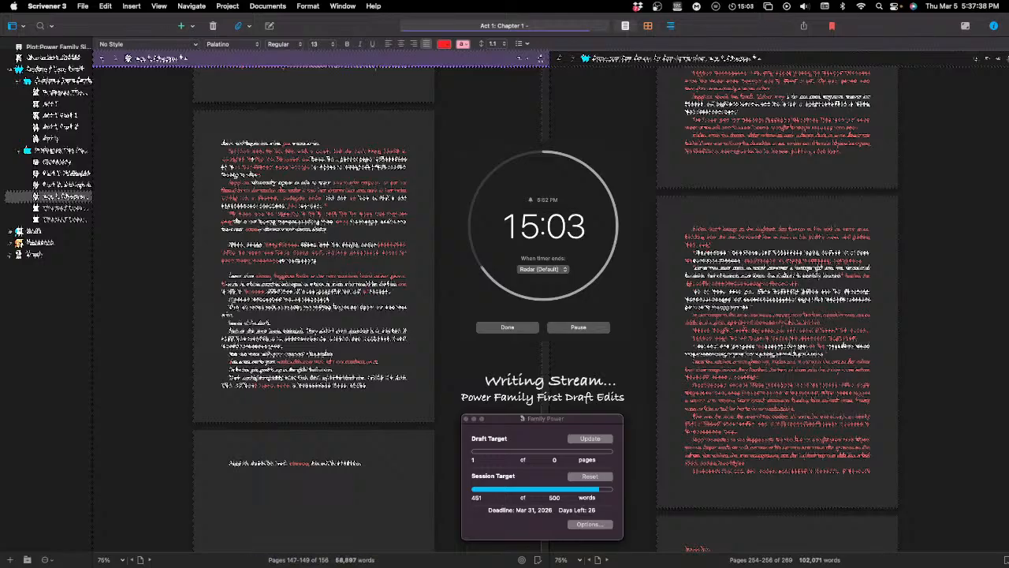
pyautogui.write('just')
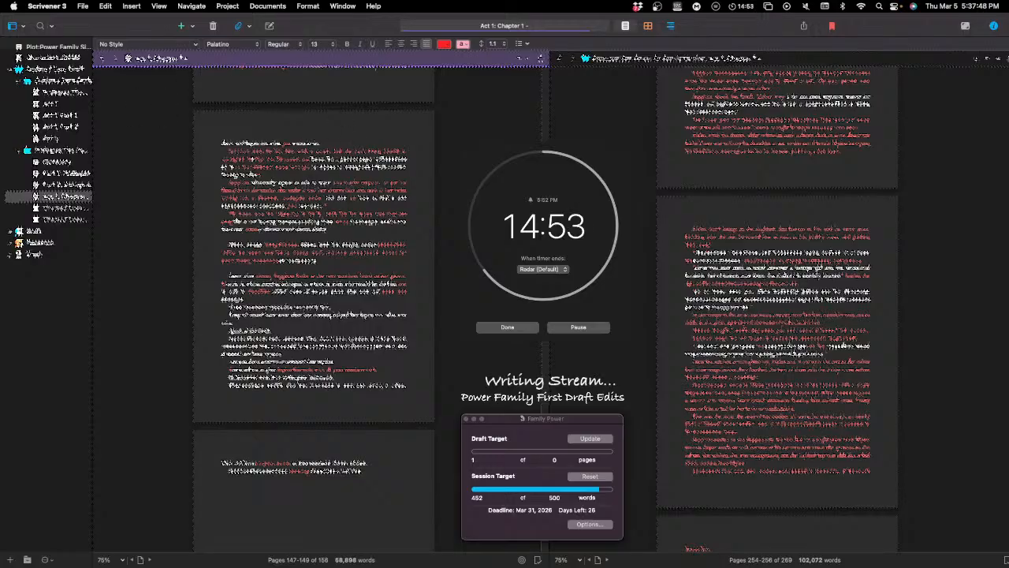
pyautogui.press('super+Tab')
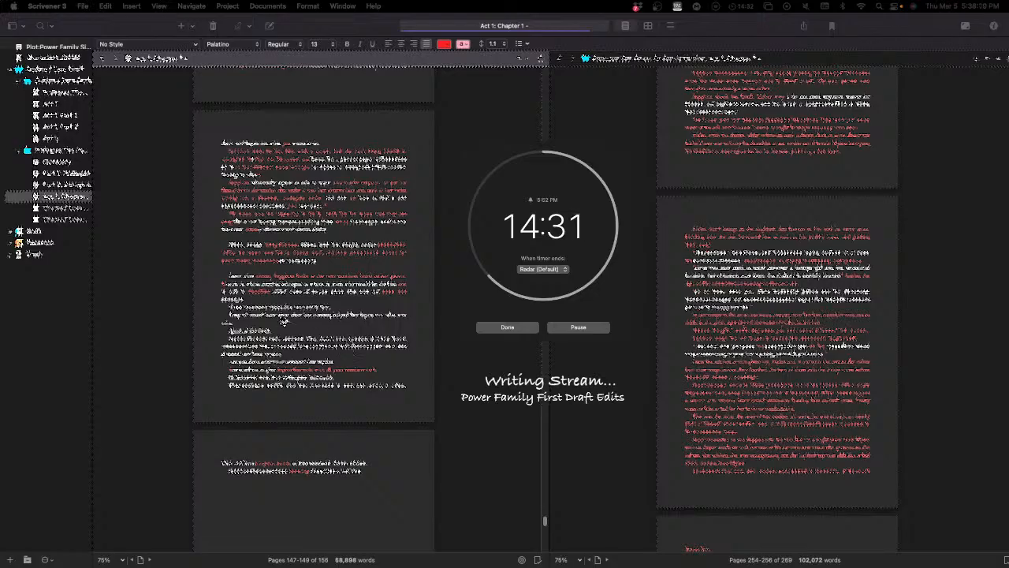
pyautogui.click(298, 326)
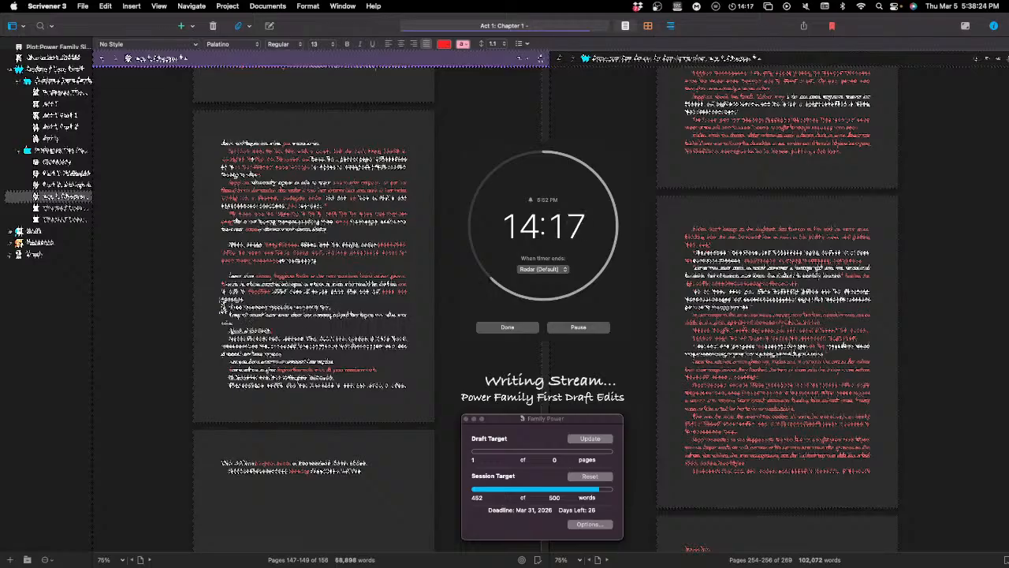
pyautogui.moveTo(226, 307); pyautogui.dragTo(343, 306)
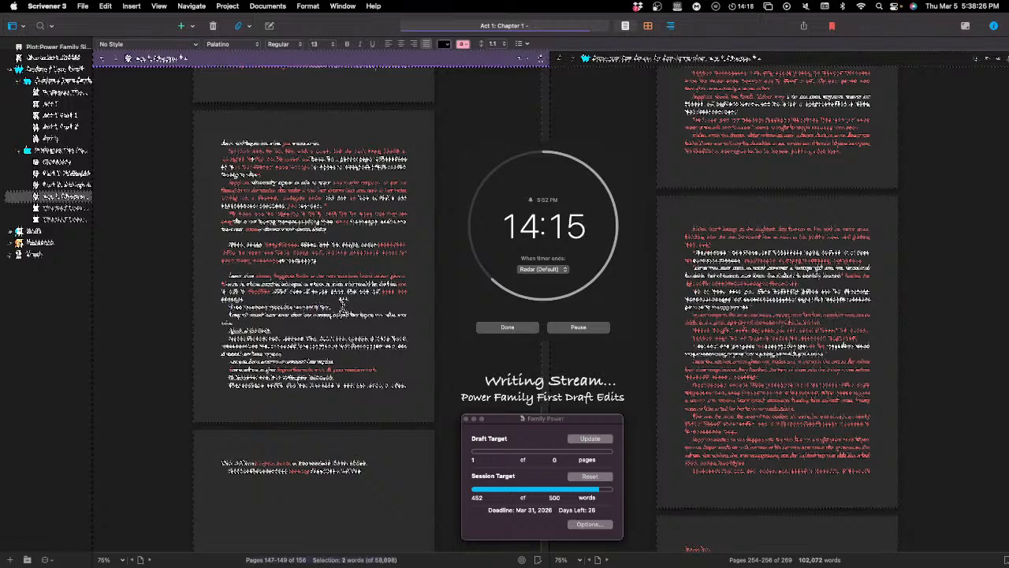
pyautogui.click(330, 300)
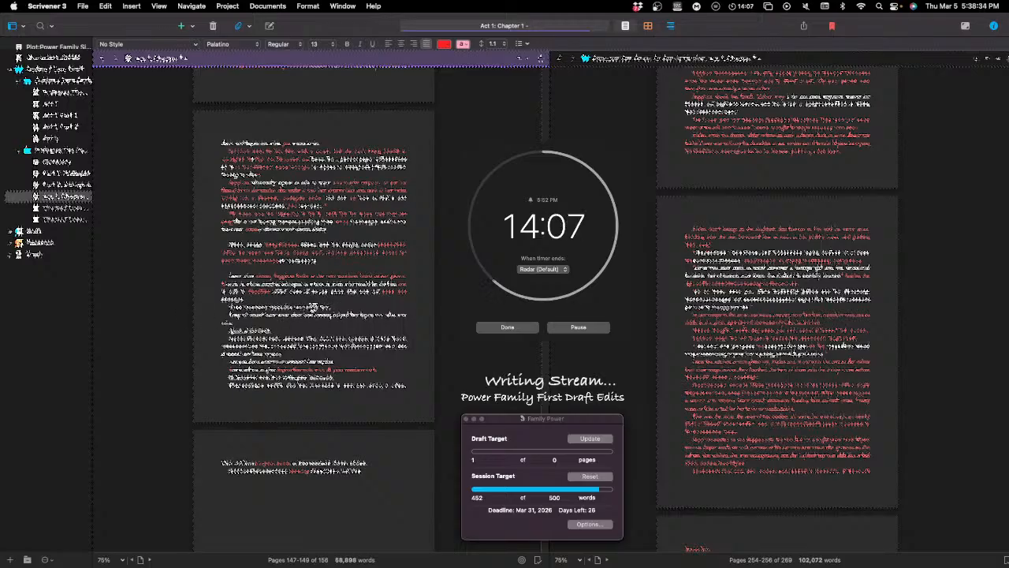
# Step: Make the single-line, ten-word paragraph below the revised paragraph bold and underlined, without italics
pyautogui.moveTo(331, 307); pyautogui.dragTo(221, 307)
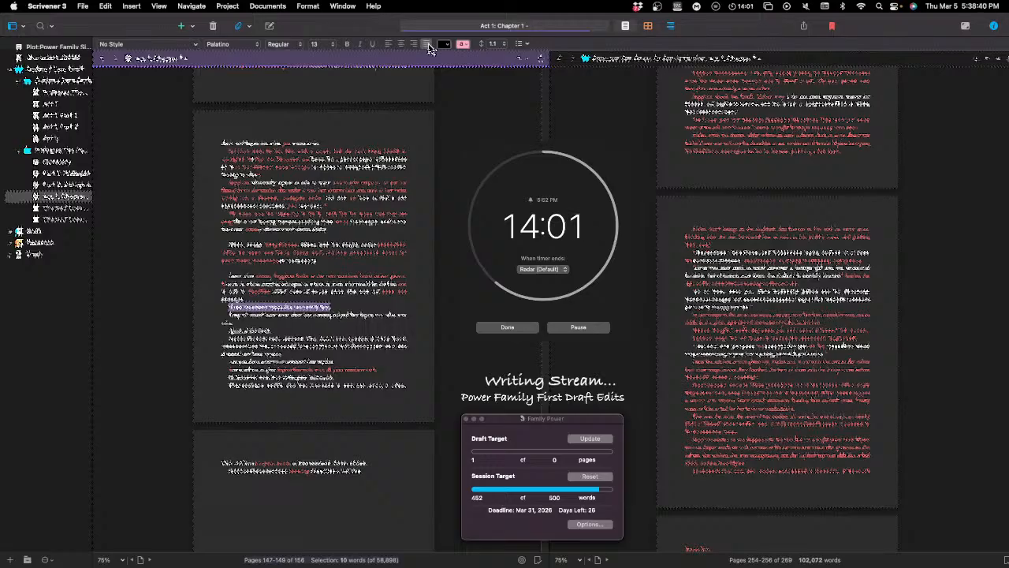
pyautogui.click(347, 45)
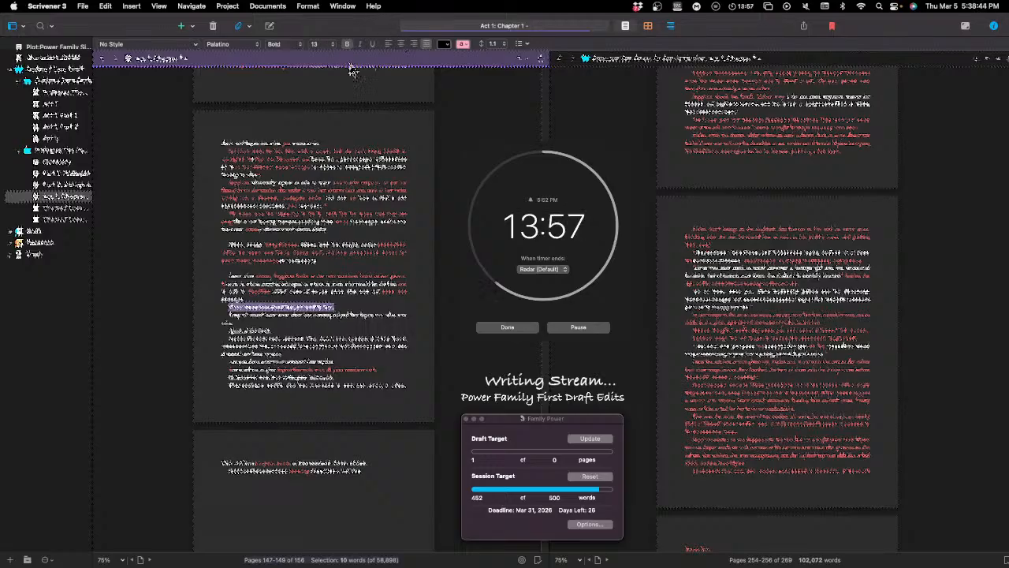
pyautogui.click(358, 48)
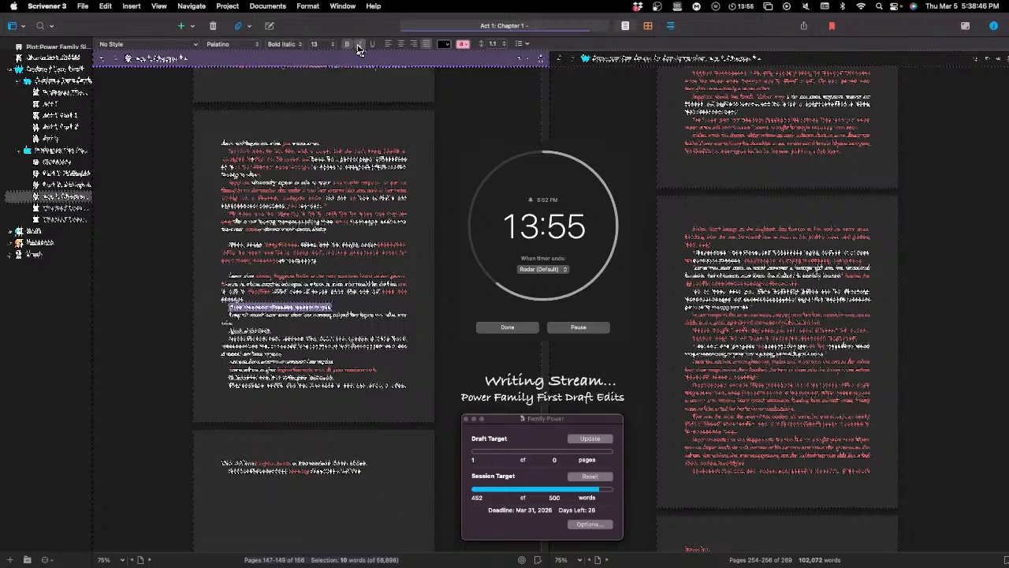
pyautogui.click(348, 44)
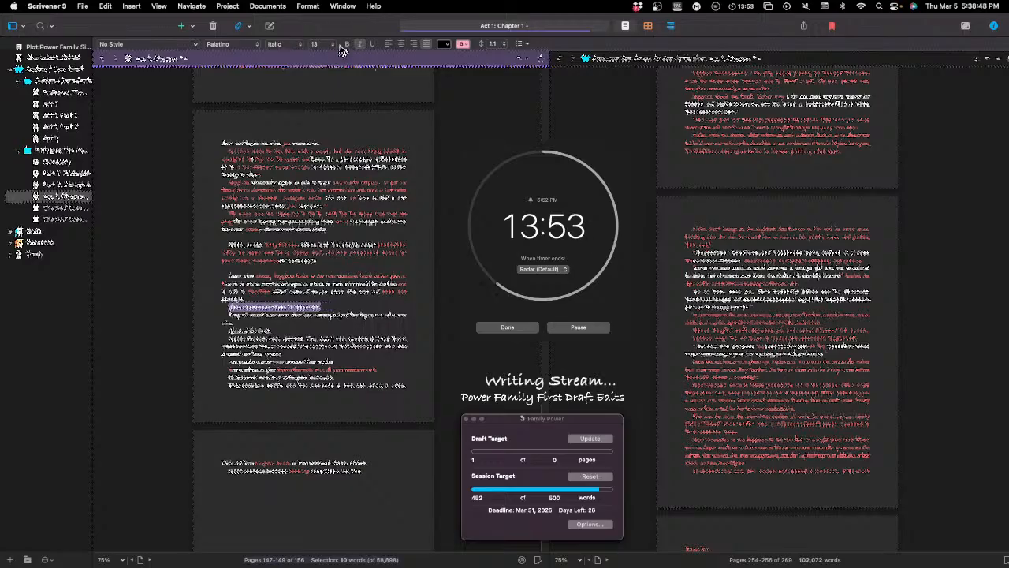
pyautogui.click(347, 45)
pyautogui.click(359, 45)
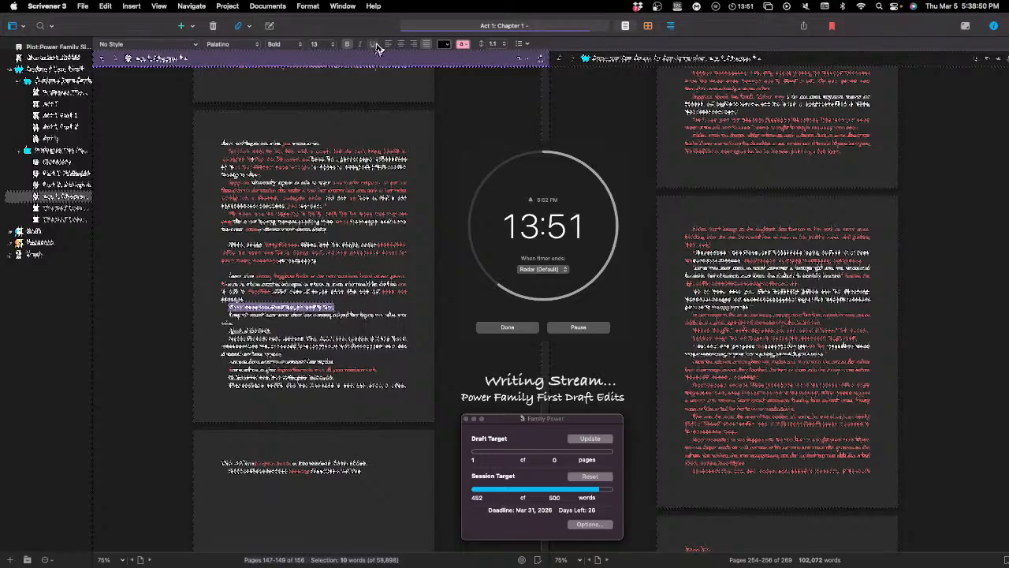
pyautogui.click(376, 45)
pyautogui.click(376, 45)
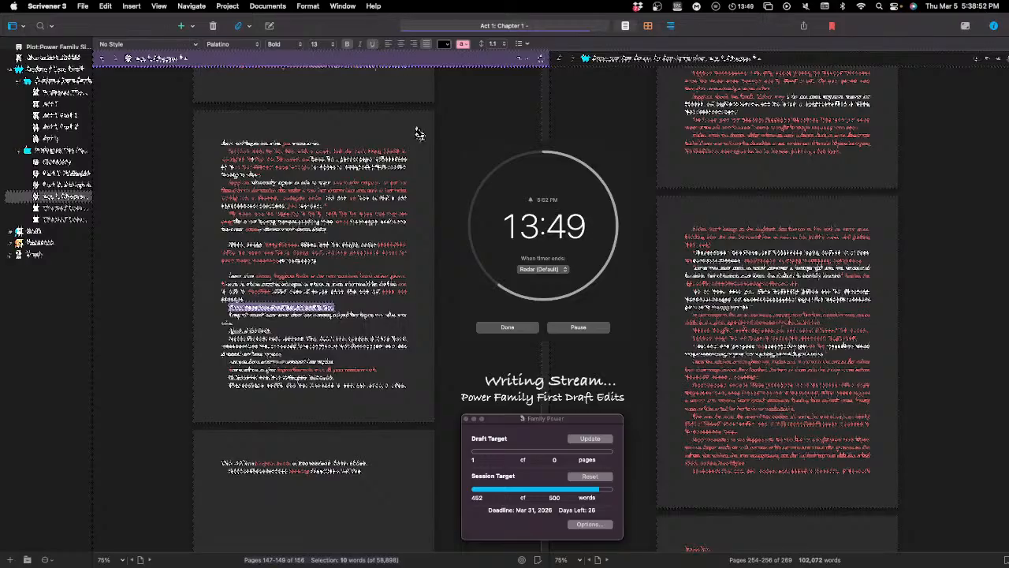
pyautogui.click(357, 306)
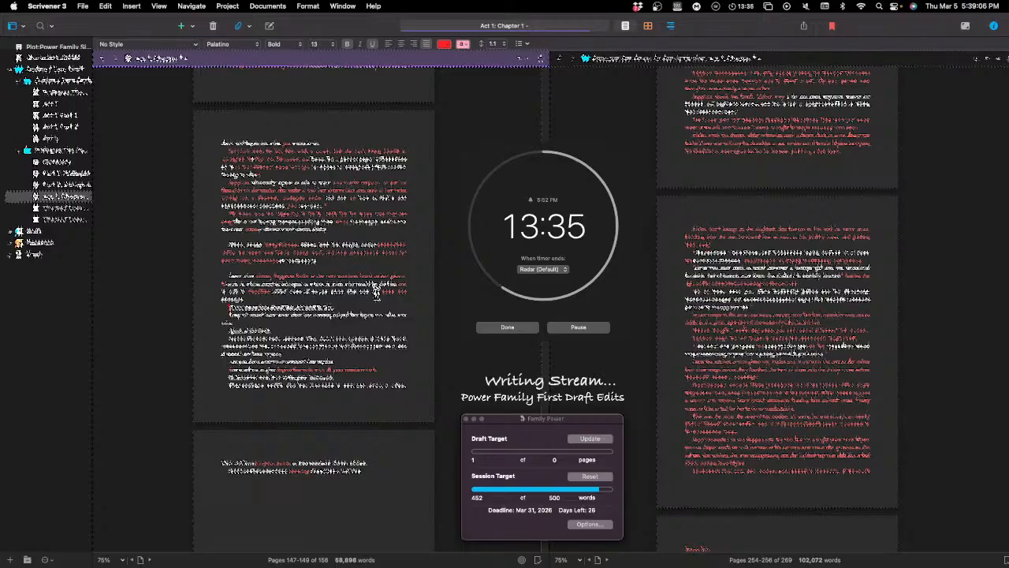
pyautogui.press('BackSpace')
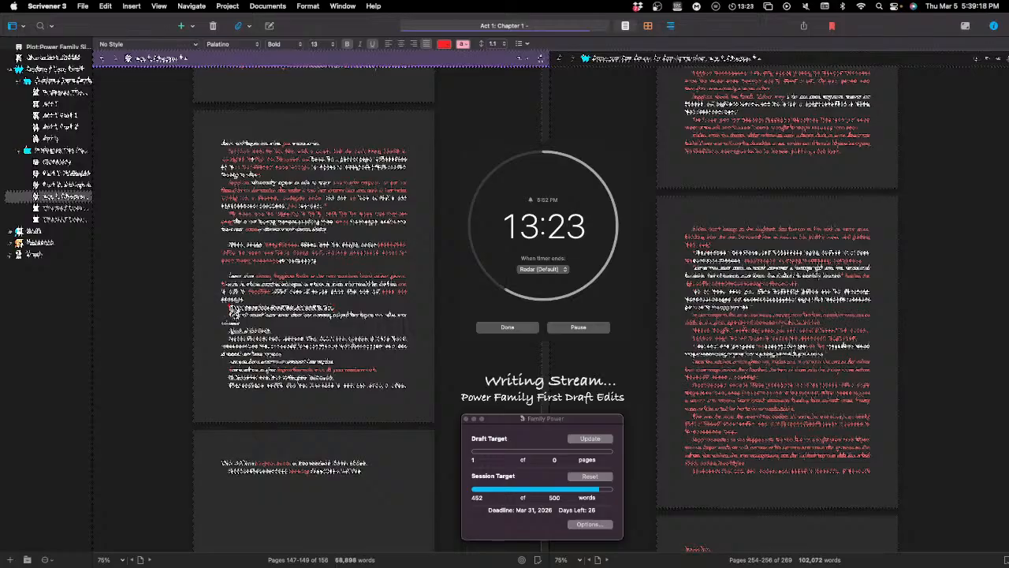
# Step: Right-align the short four-word line two paragraphs further down and make it bold and underlined, without italics
pyautogui.click(227, 331)
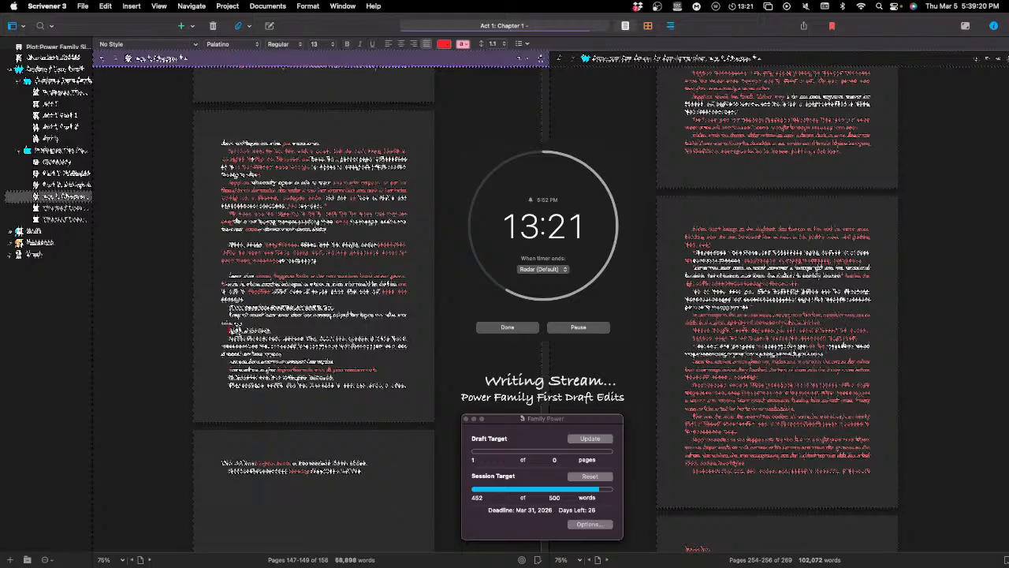
pyautogui.doubleClick(244, 329)
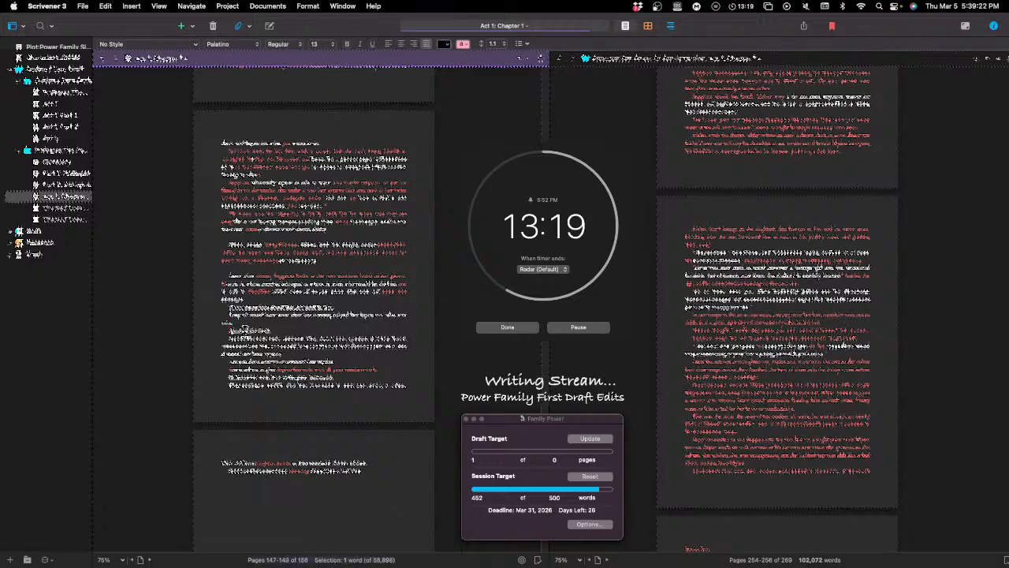
pyautogui.click(245, 329)
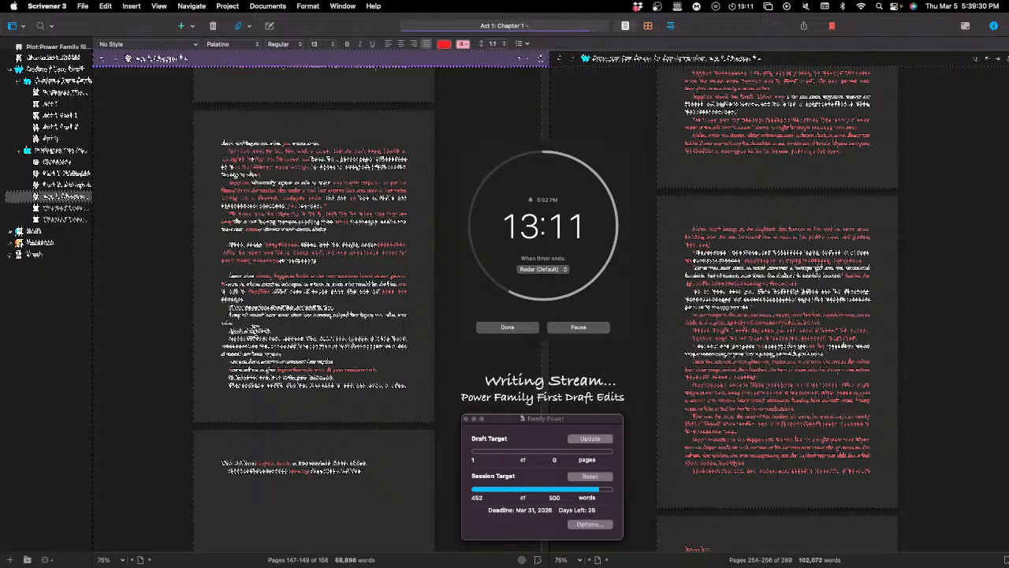
pyautogui.tripleClick(254, 330)
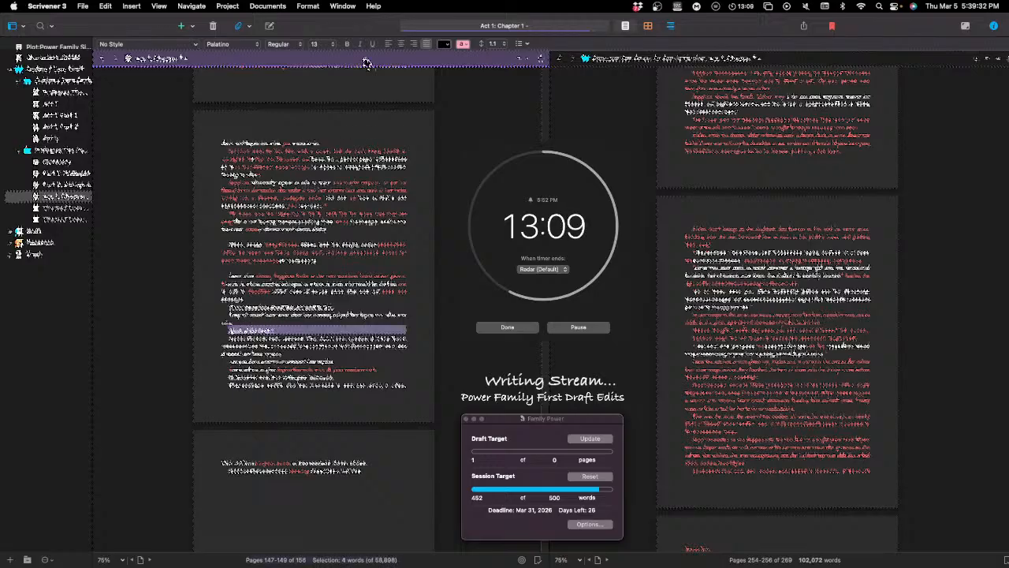
pyautogui.click(414, 45)
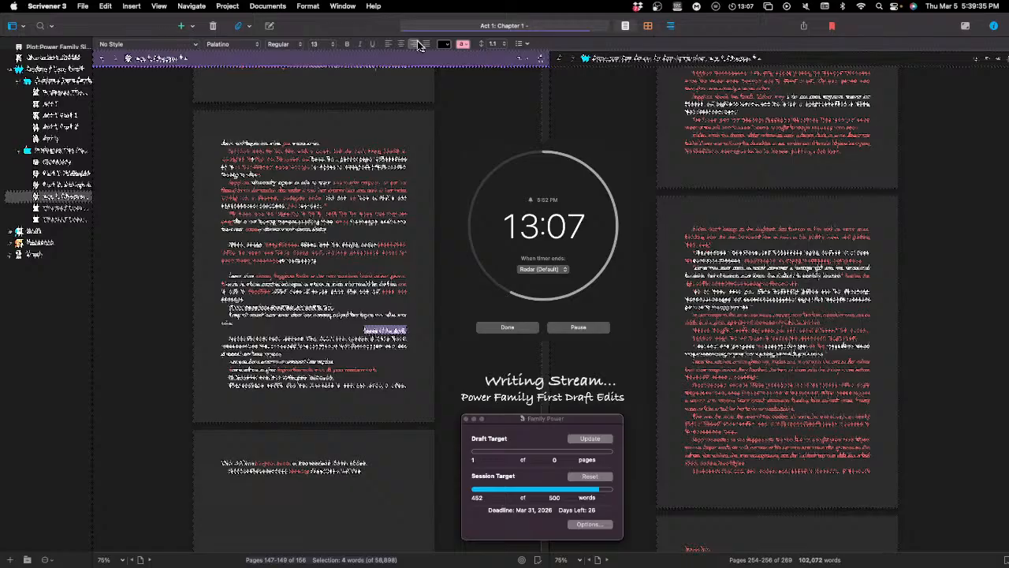
pyautogui.click(361, 45)
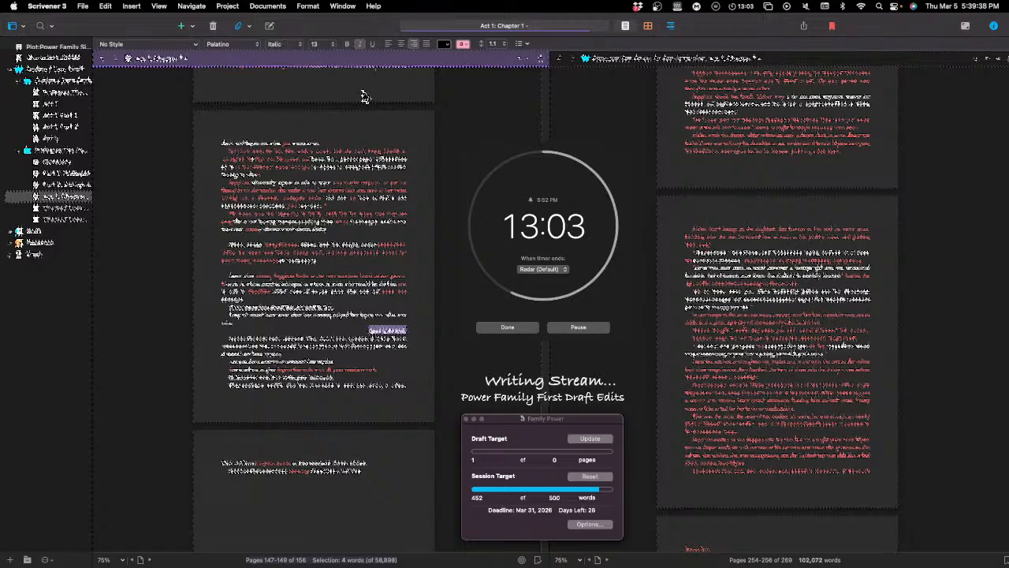
pyautogui.click(359, 43)
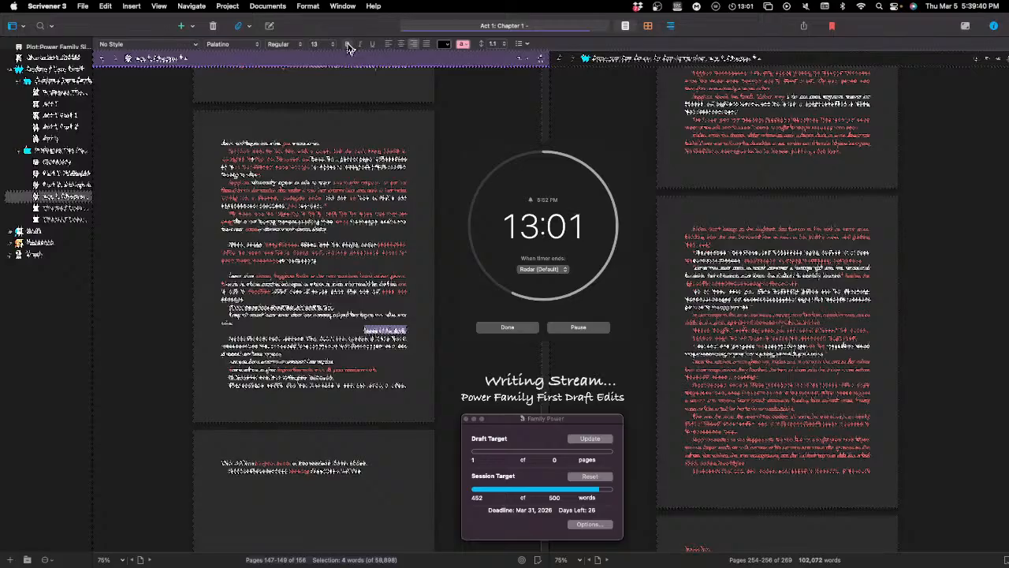
pyautogui.click(348, 44)
pyautogui.click(373, 46)
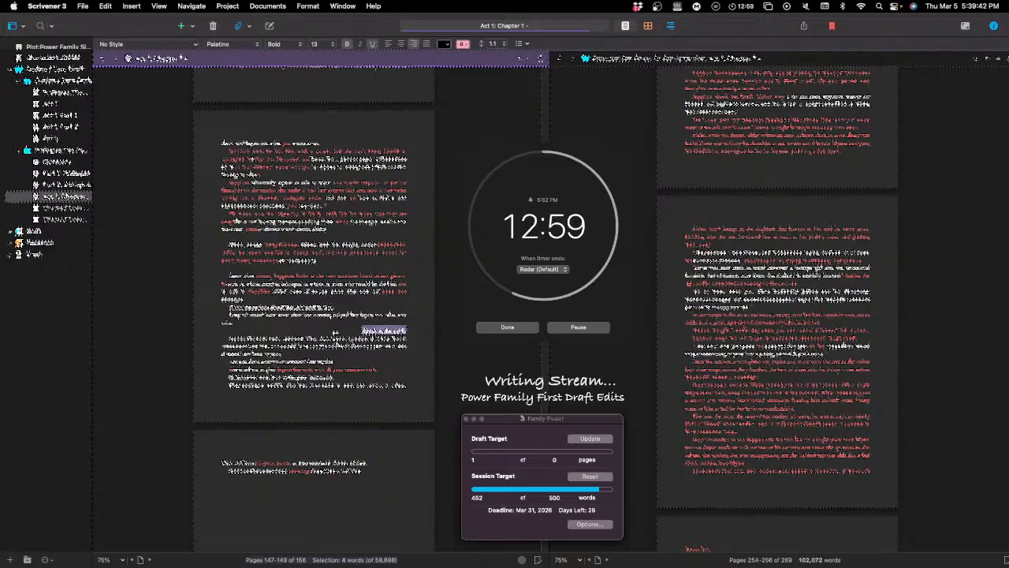
pyautogui.click(338, 328)
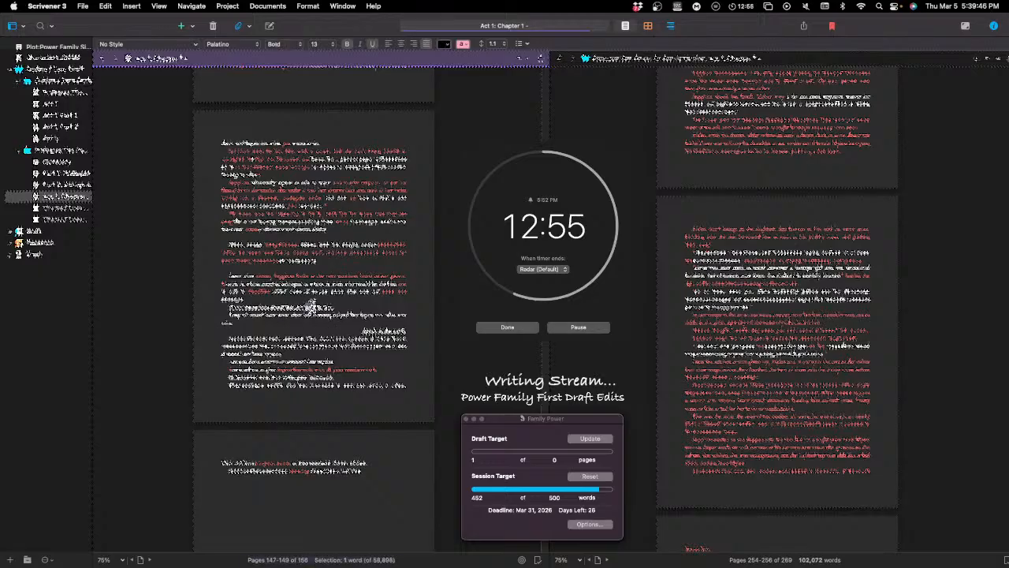
pyautogui.tripleClick(315, 308)
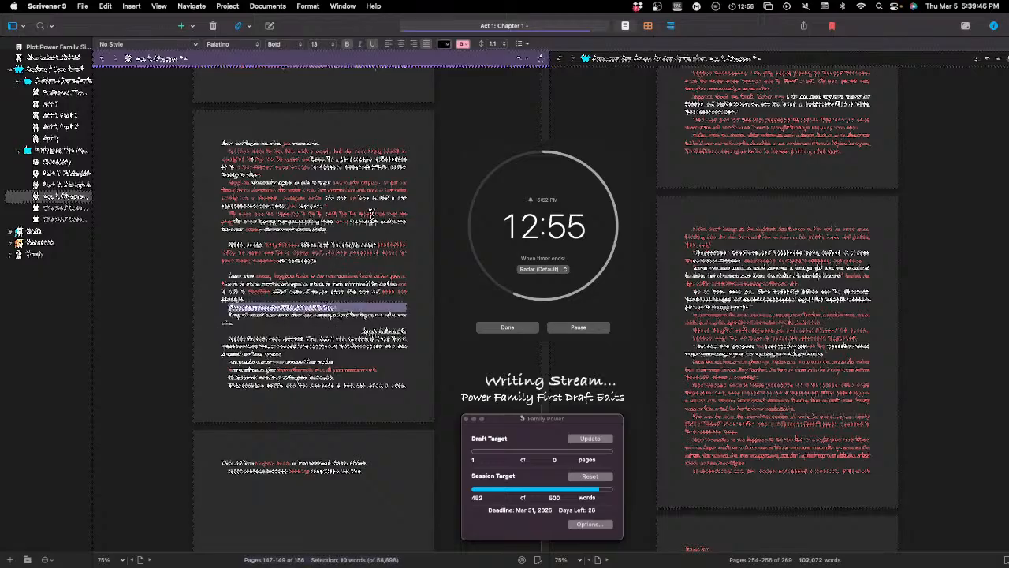
pyautogui.click(401, 45)
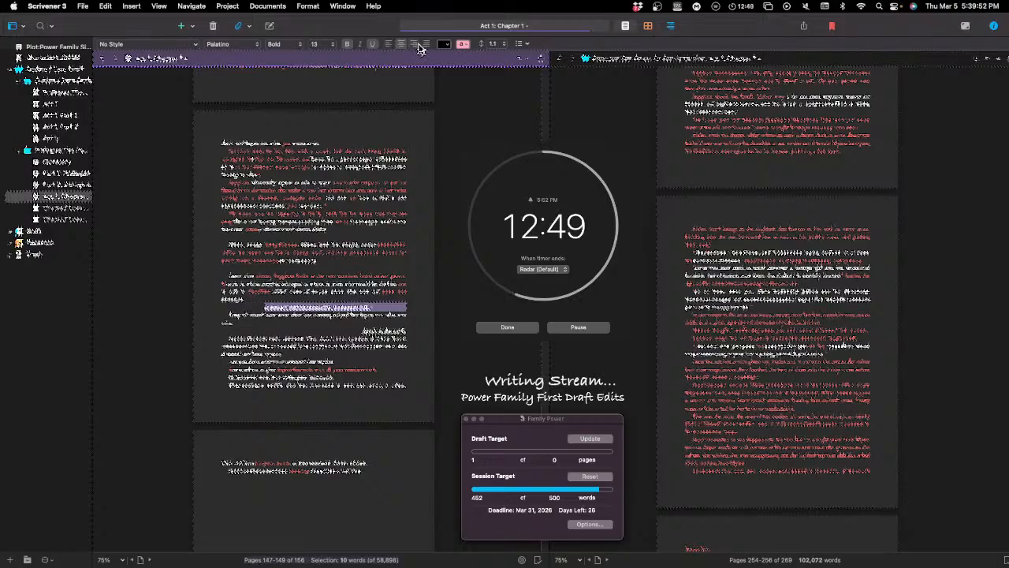
pyautogui.click(425, 45)
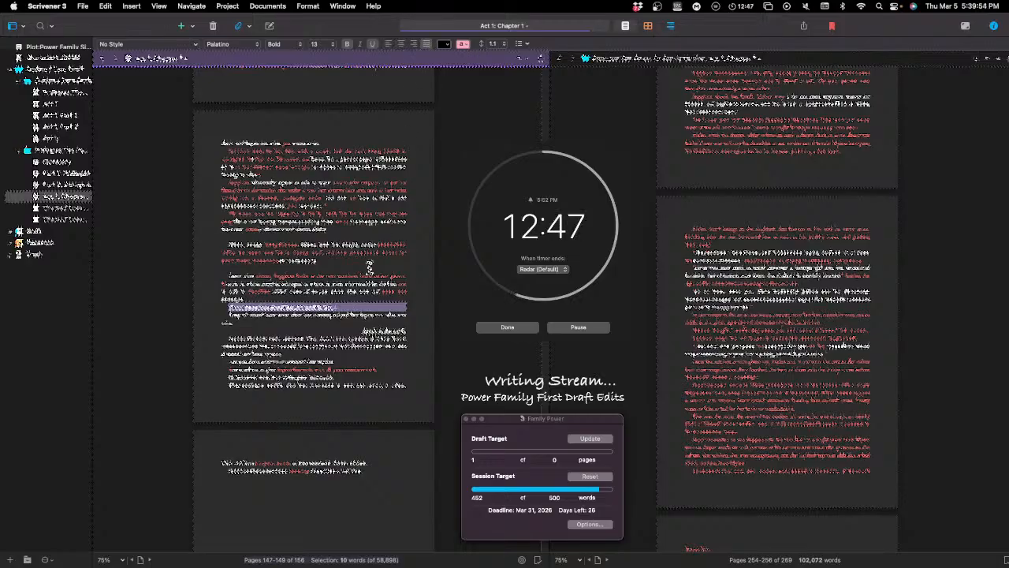
pyautogui.click(334, 339)
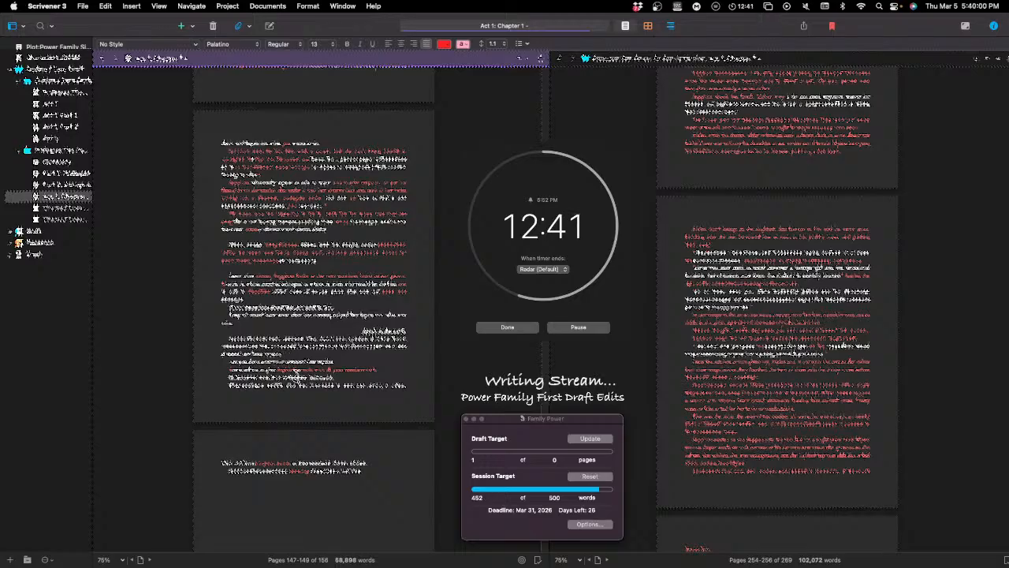
# Step: Add three one-word lines in red below the right-aligned, bold, underlined four-word line
pyautogui.scroll(-2, 315, 347)
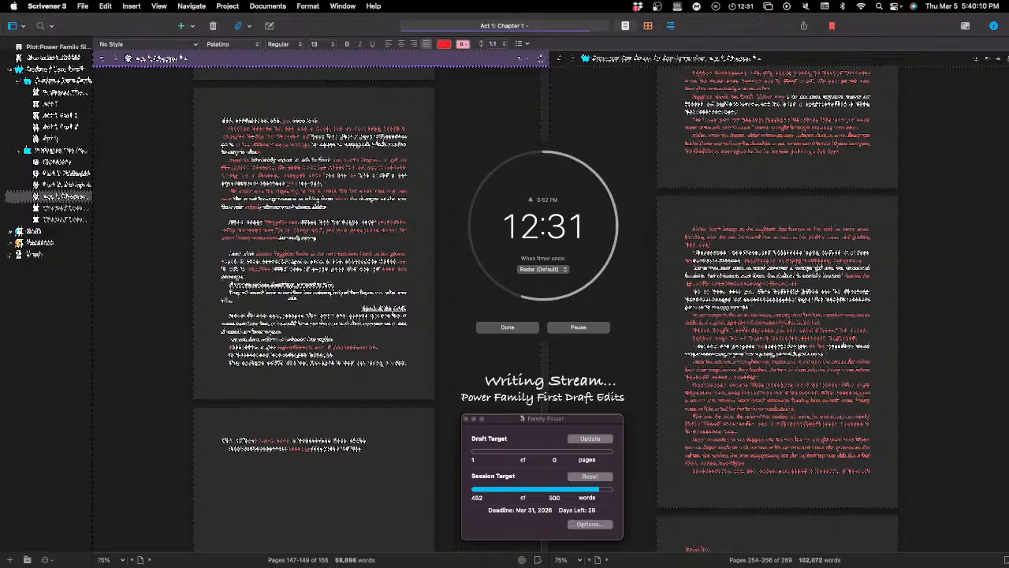
pyautogui.click(285, 295)
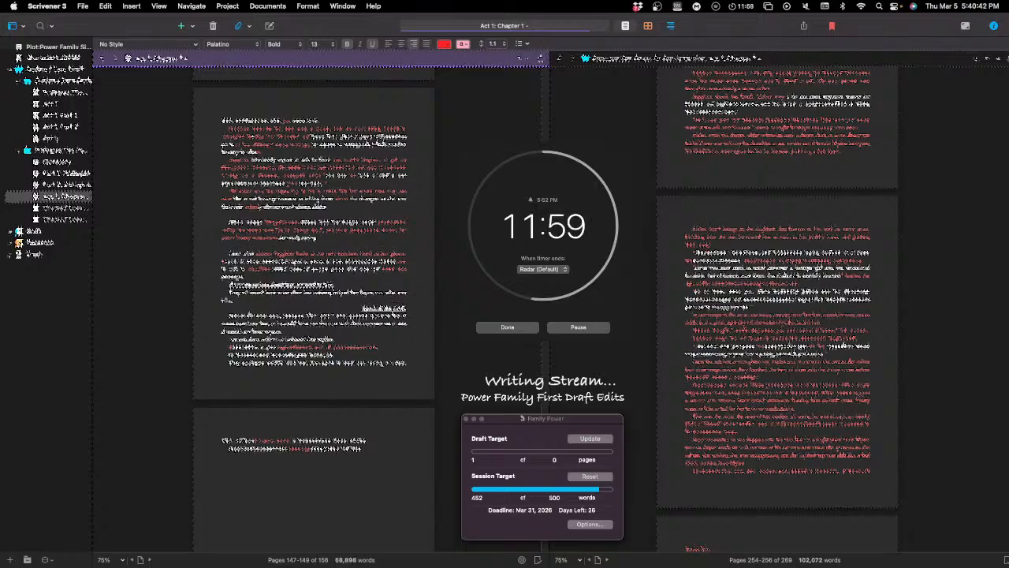
pyautogui.press('Return')
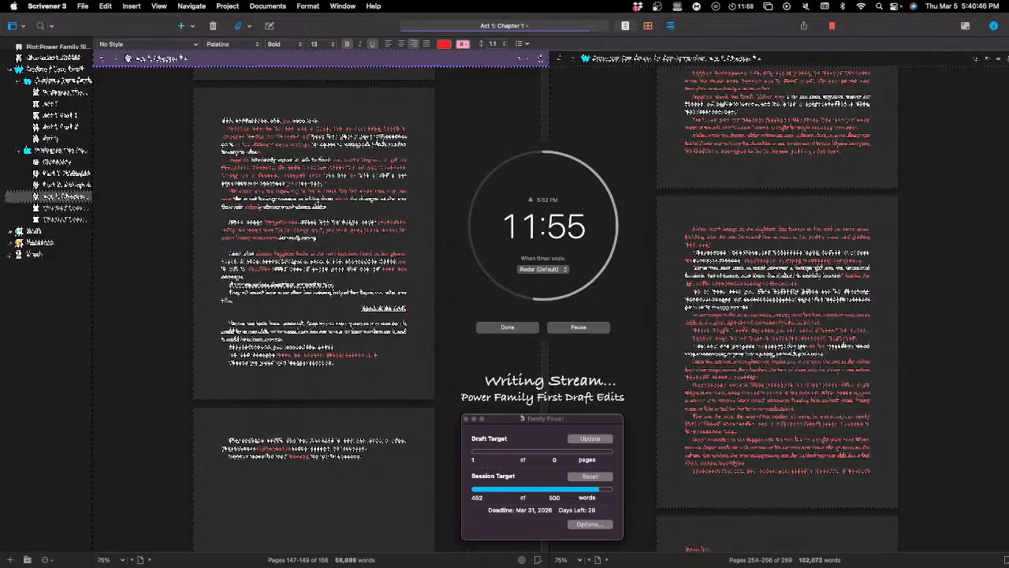
pyautogui.write('Th')
pyautogui.press('BackSpace')
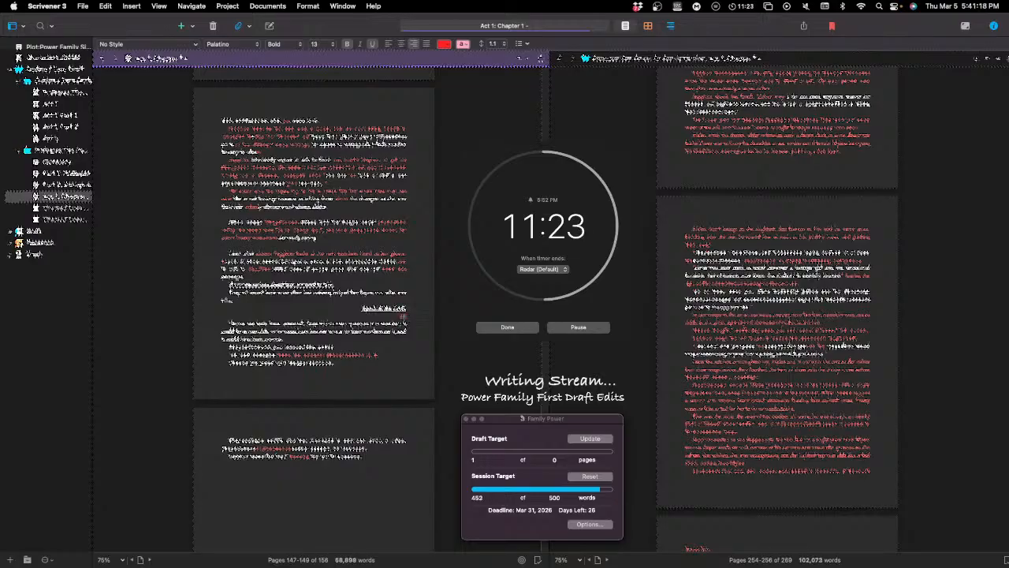
pyautogui.press('Return')
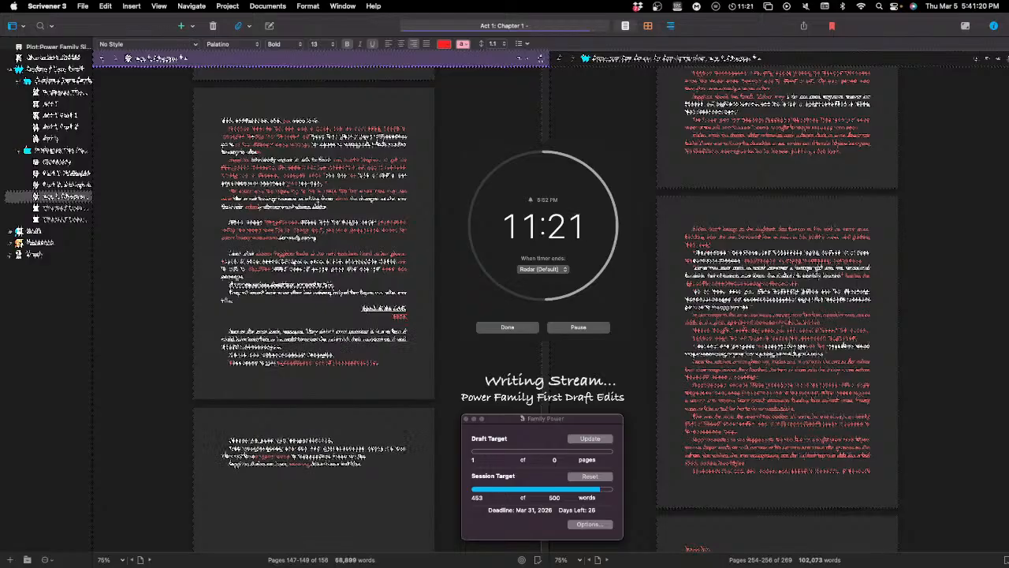
pyautogui.write('I')
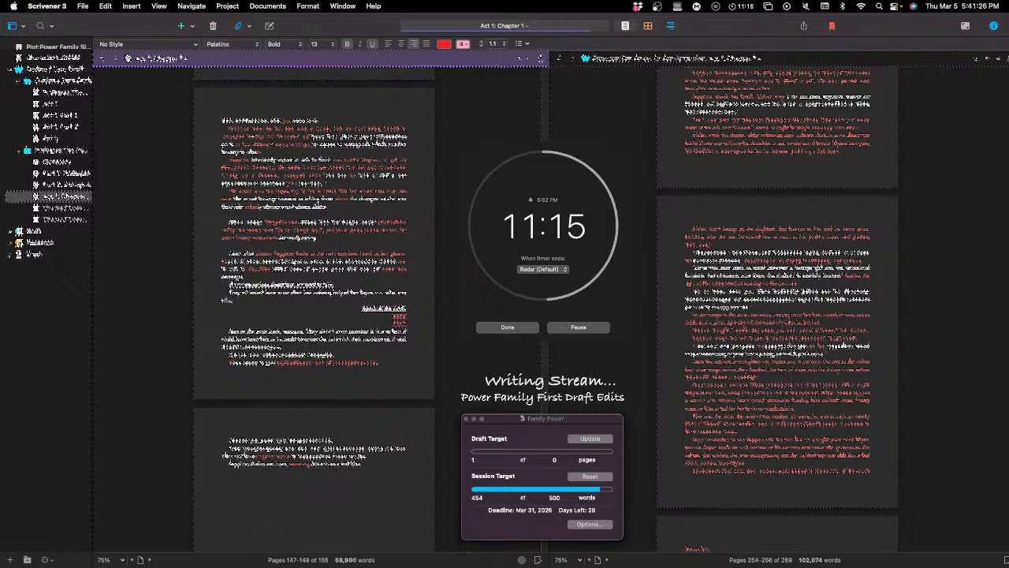
pyautogui.press('Return')
pyautogui.write('N')
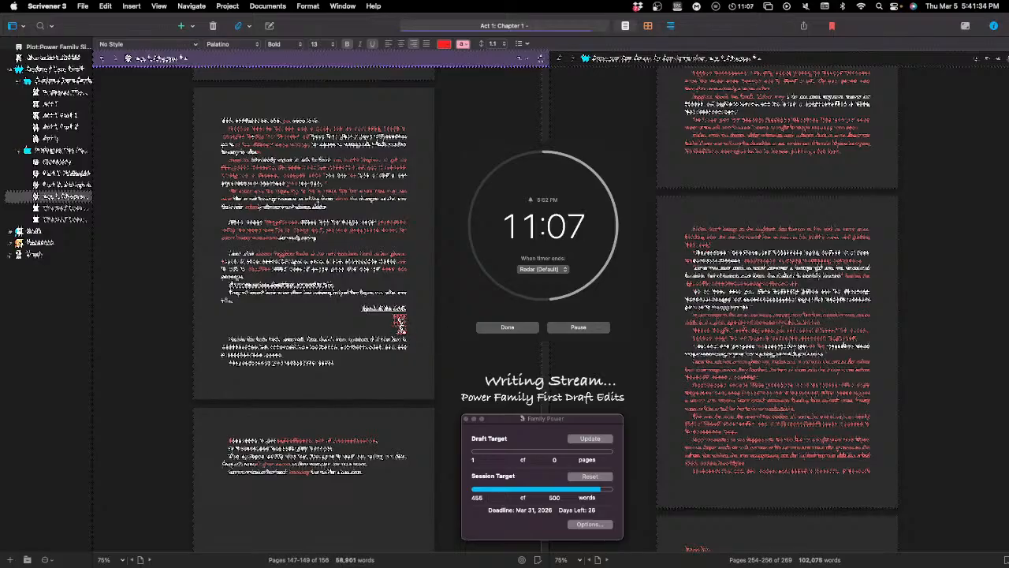
# Step: Replace the middle of the three new right-aligned lines with a six-word line starting with "I"
pyautogui.doubleClick(400, 320)
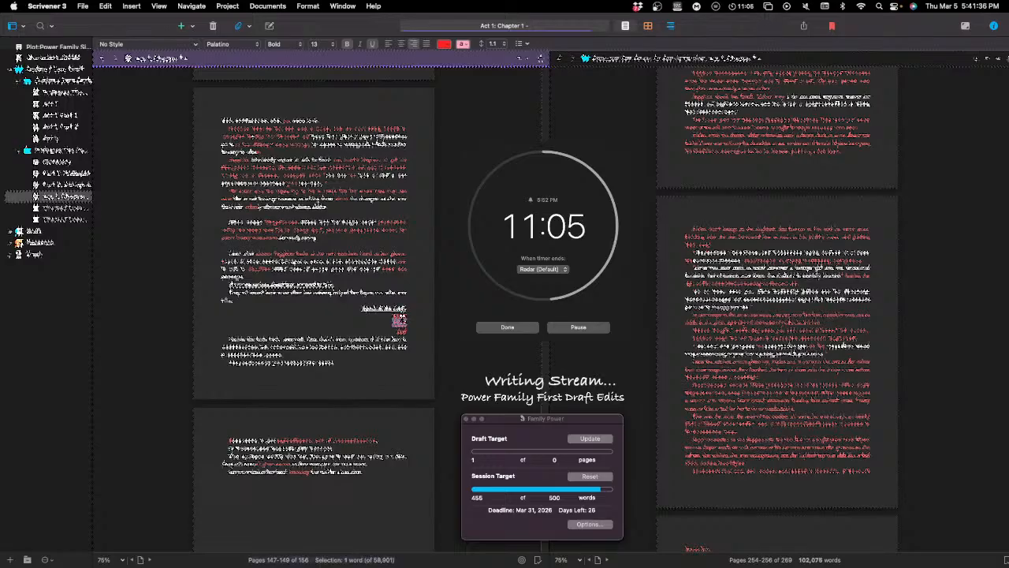
pyautogui.write('I')
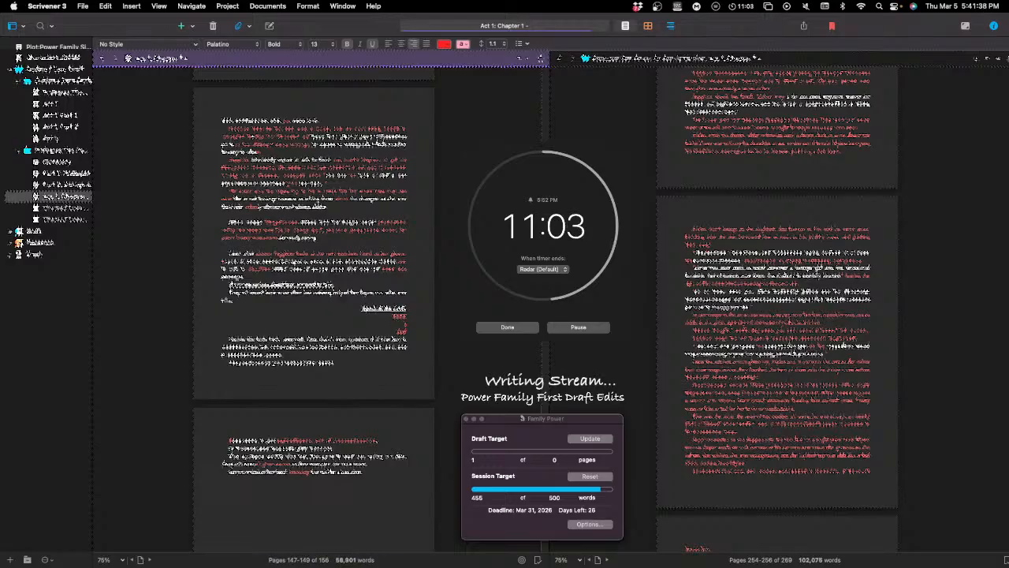
pyautogui.write(' did')
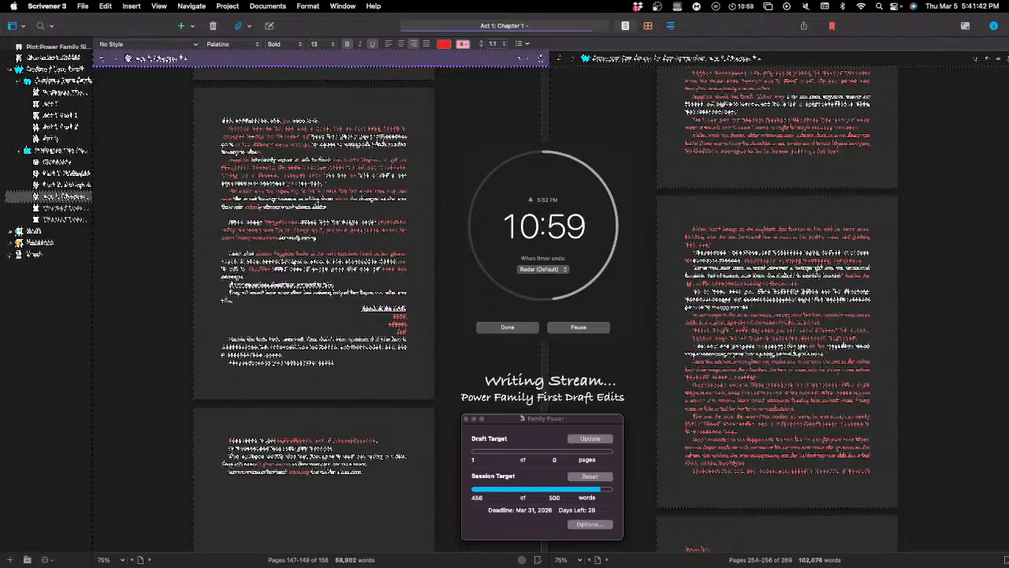
pyautogui.write(' ae to be ther')
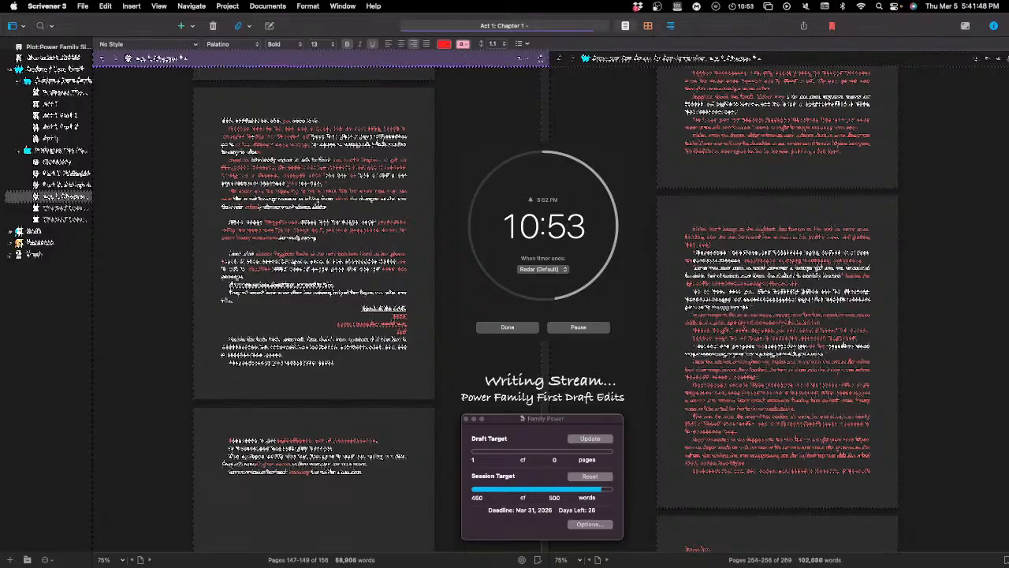
pyautogui.write('e')
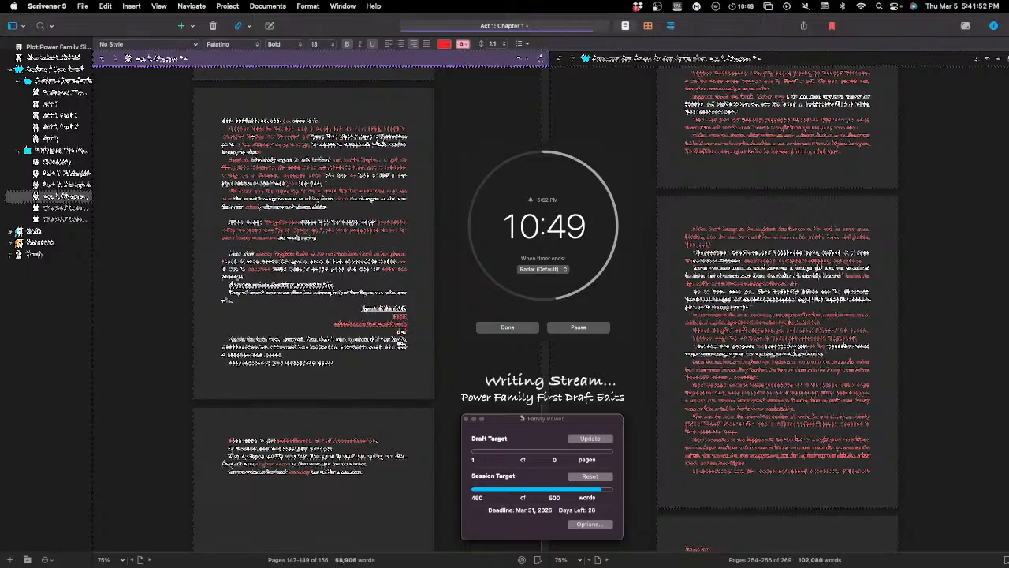
# Step: Reword the first and third of the new right-aligned lines as two-word lines
pyautogui.doubleClick(400, 325)
pyautogui.write('by')
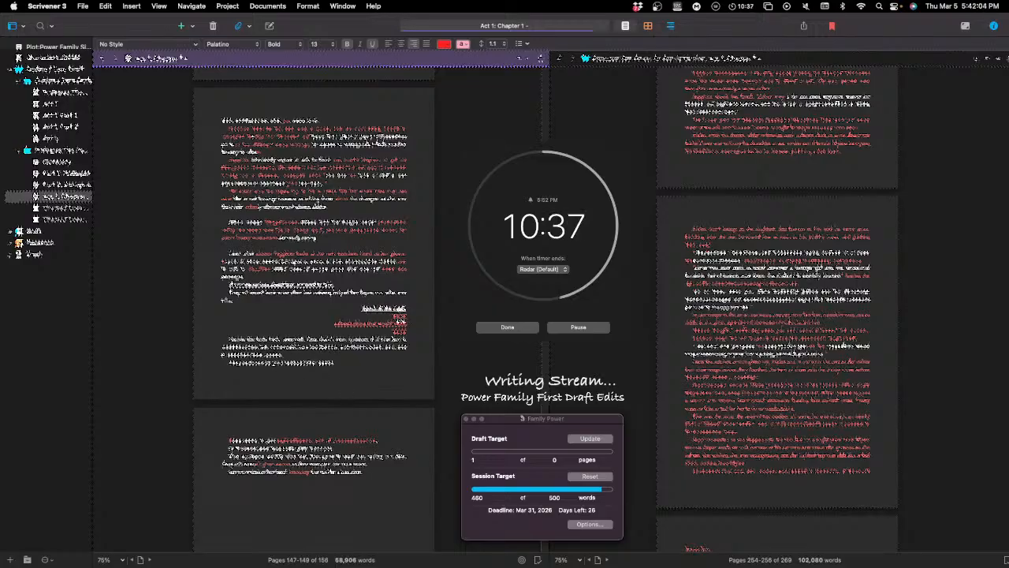
pyautogui.doubleClick(400, 317)
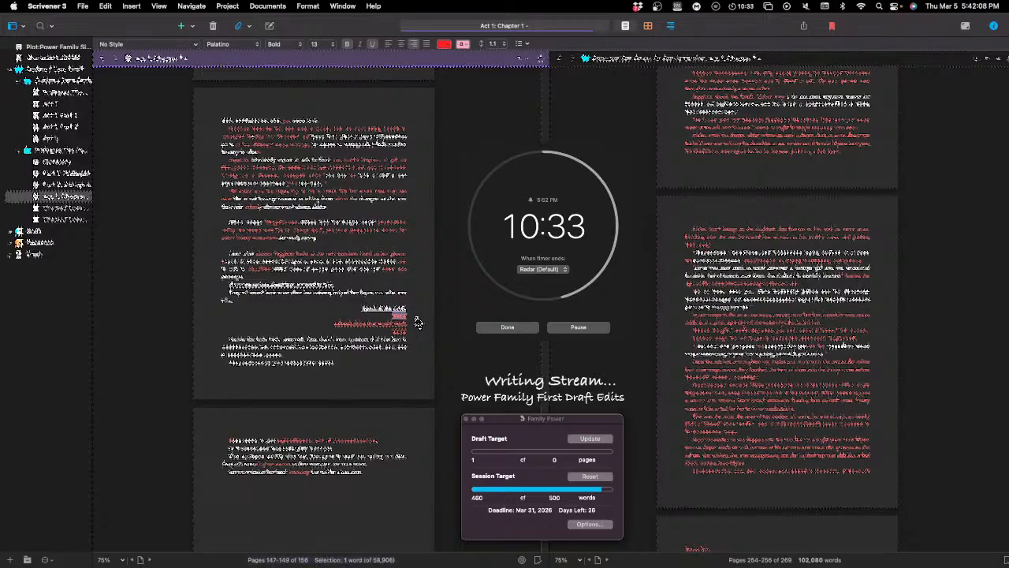
pyautogui.write('I')
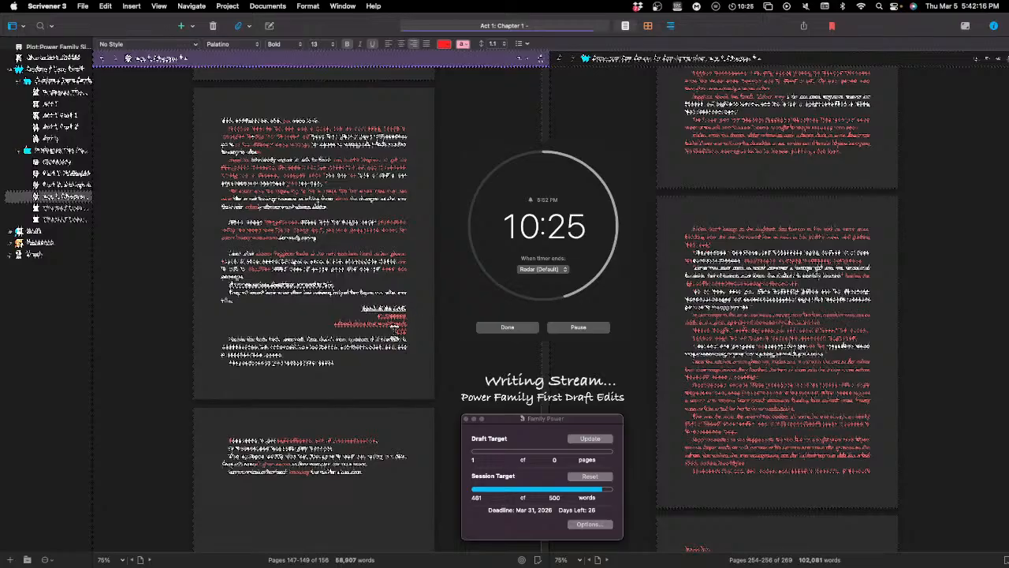
pyautogui.doubleClick(398, 325)
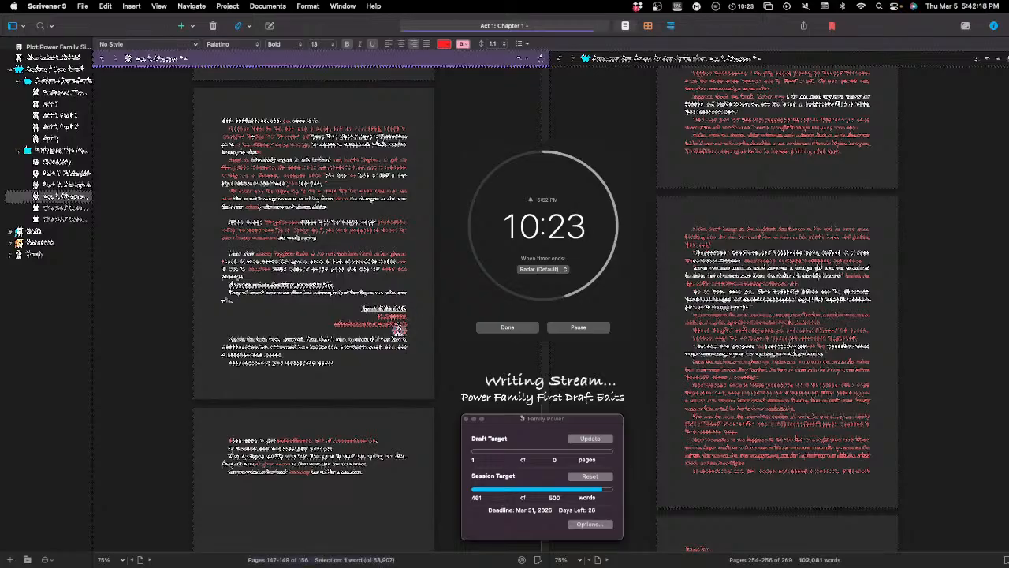
pyautogui.write('I')
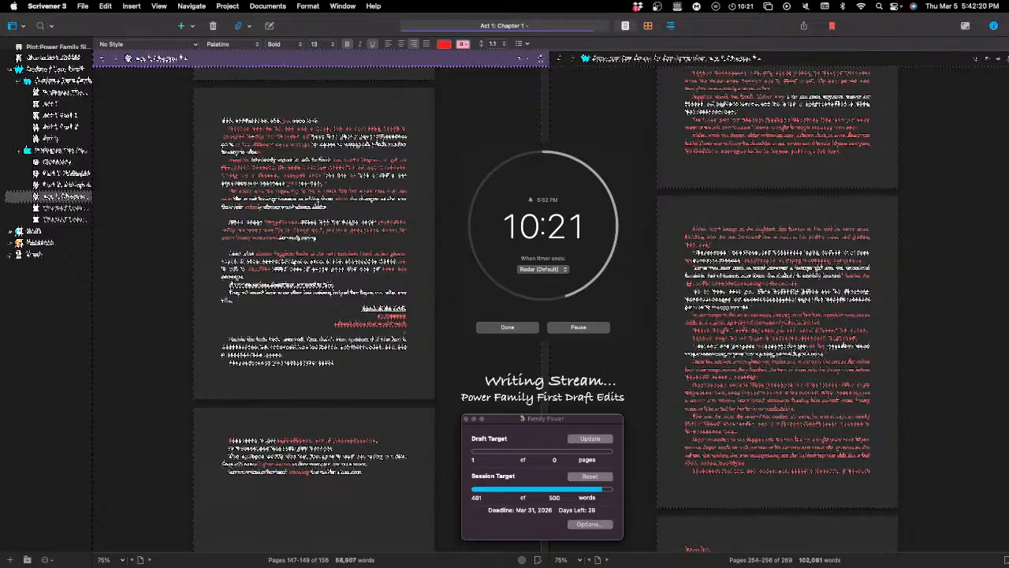
pyautogui.write('ook')
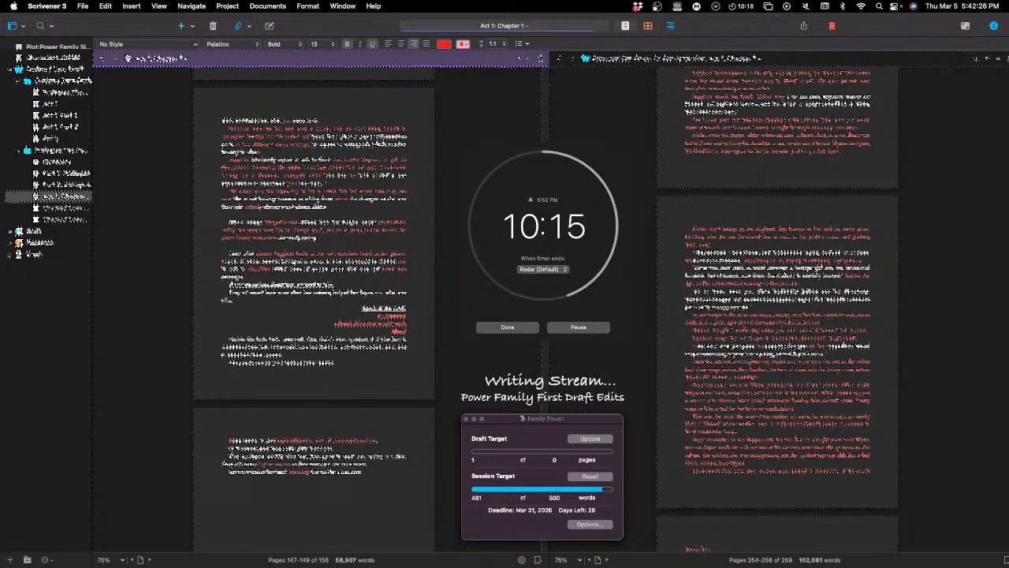
pyautogui.write('a')
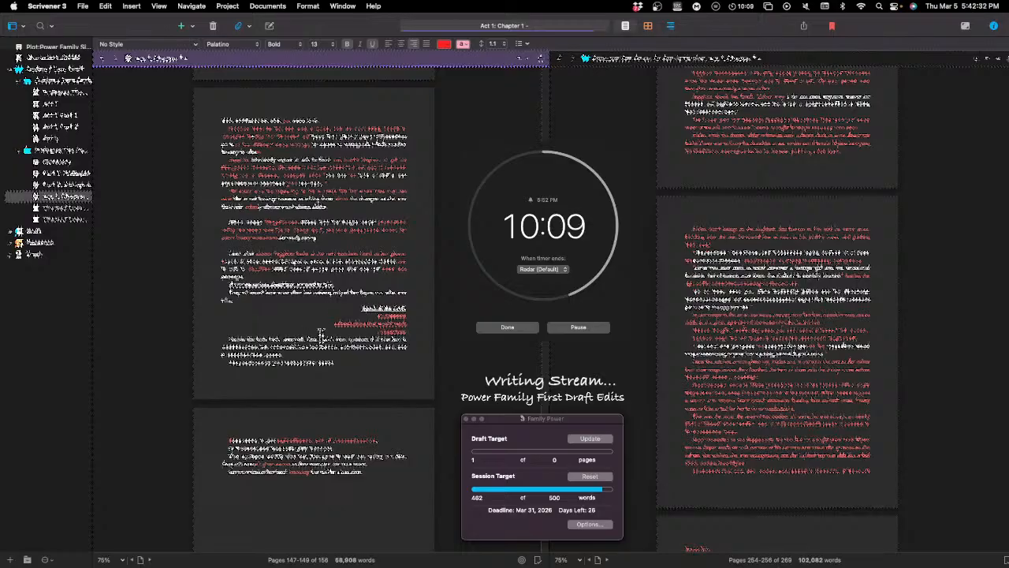
# Step: Append an eleven-word passage in red to the end of the two-line paragraph directly above the right-aligned lines
pyautogui.click(248, 301)
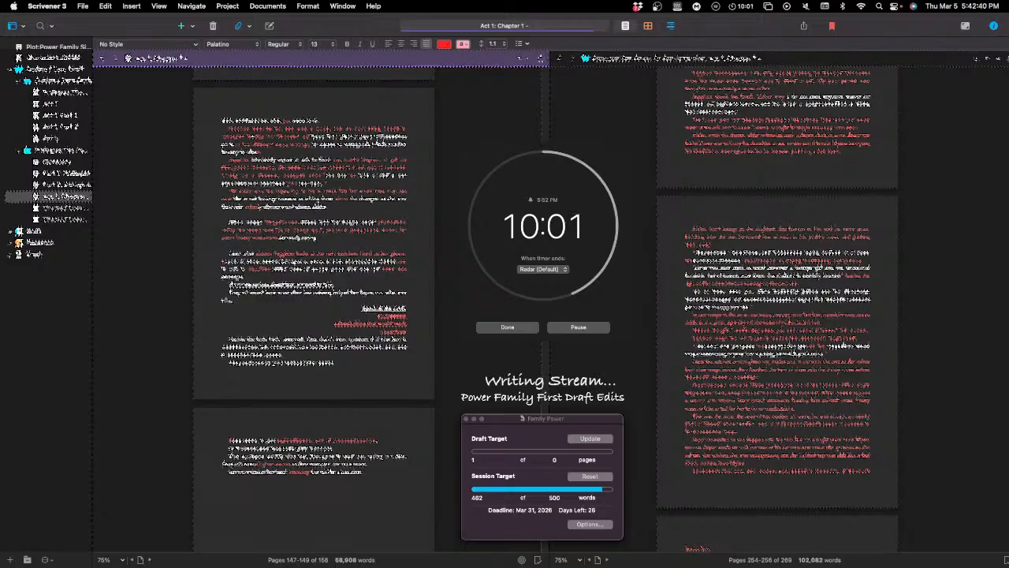
pyautogui.write('Her')
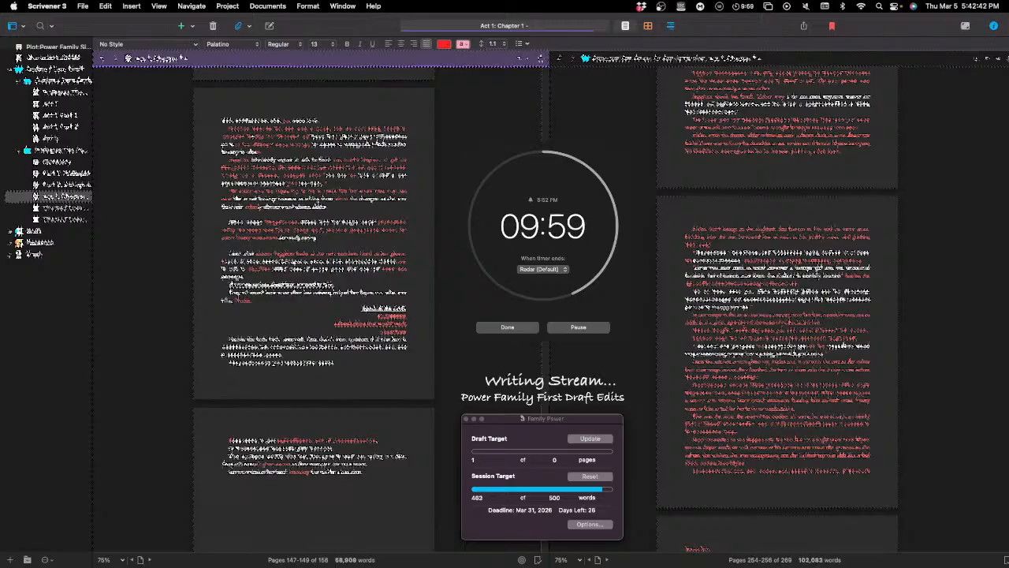
pyautogui.write(' was')
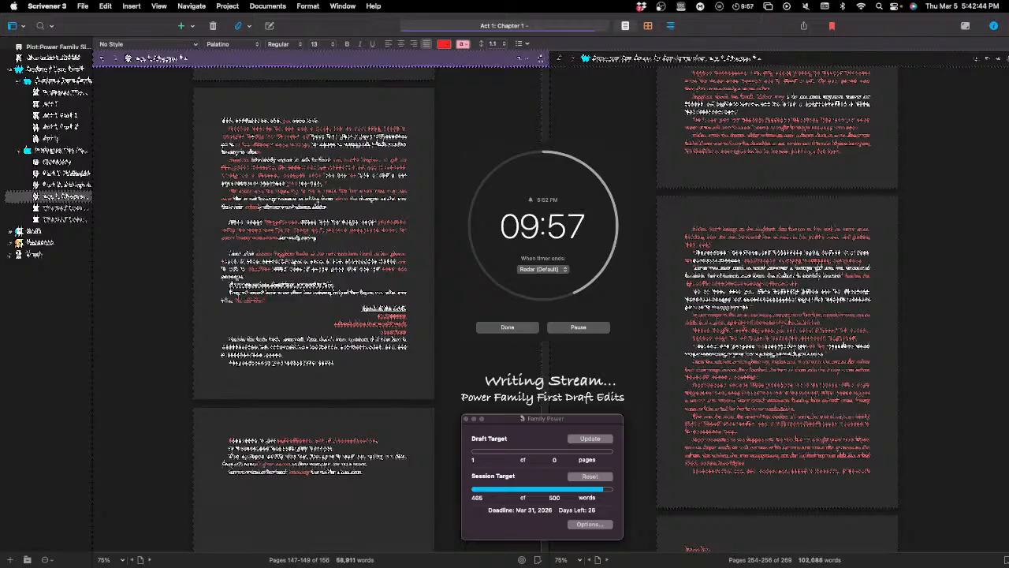
pyautogui.write('t a s')
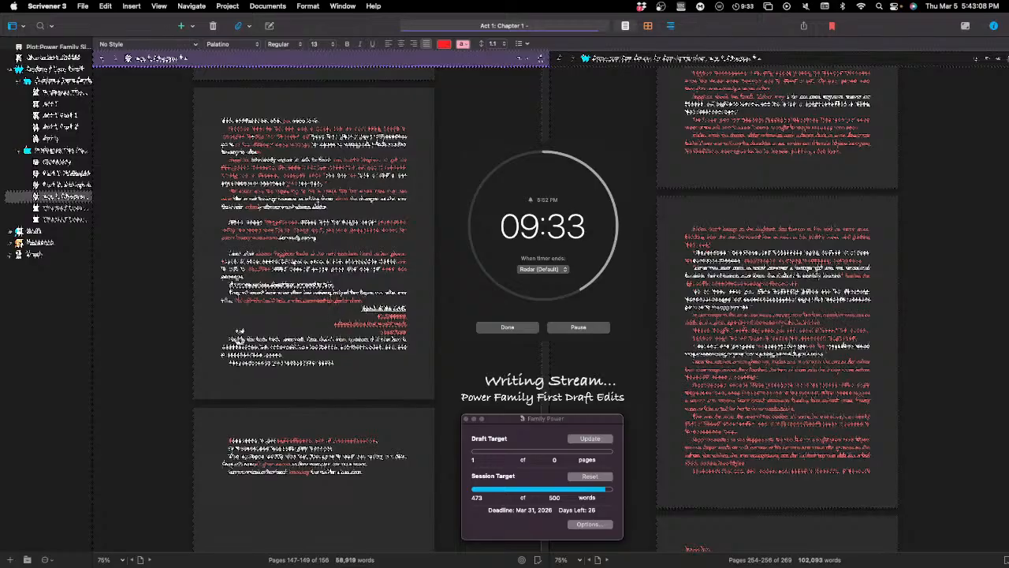
# Step: Make the first word of the paragraph below the right-aligned lines bold and underlined
pyautogui.doubleClick(234, 334)
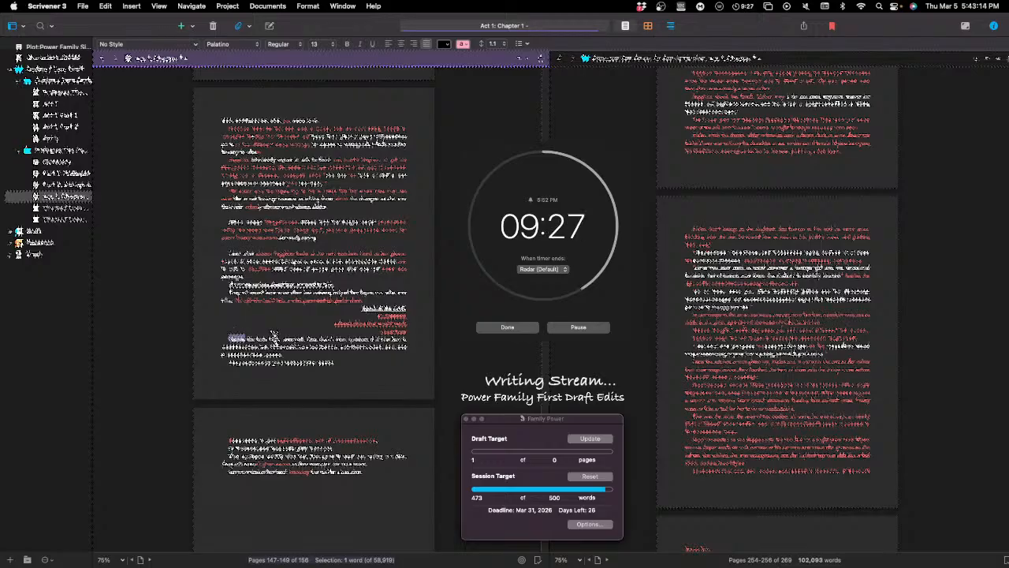
pyautogui.click(349, 45)
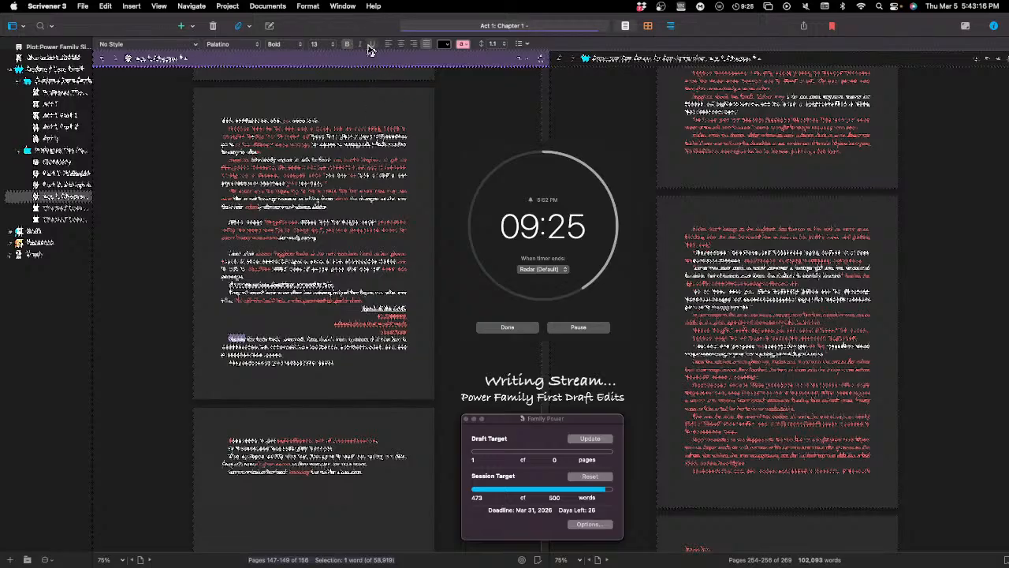
pyautogui.click(371, 45)
# Step: Put that bold, underlined word on its own line and start the paragraph beneath it with a capital "T"
pyautogui.click(251, 334)
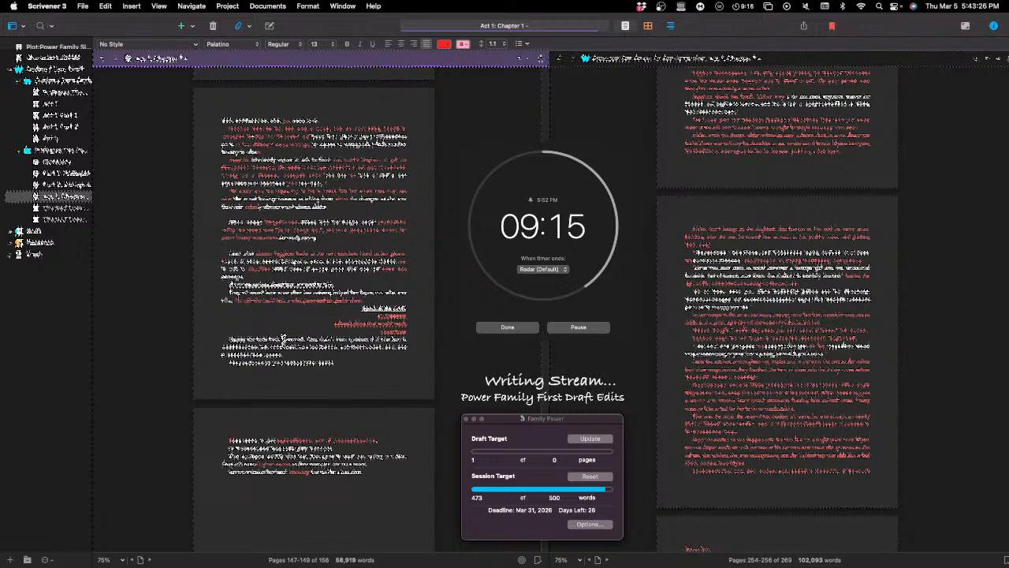
pyautogui.press('Return')
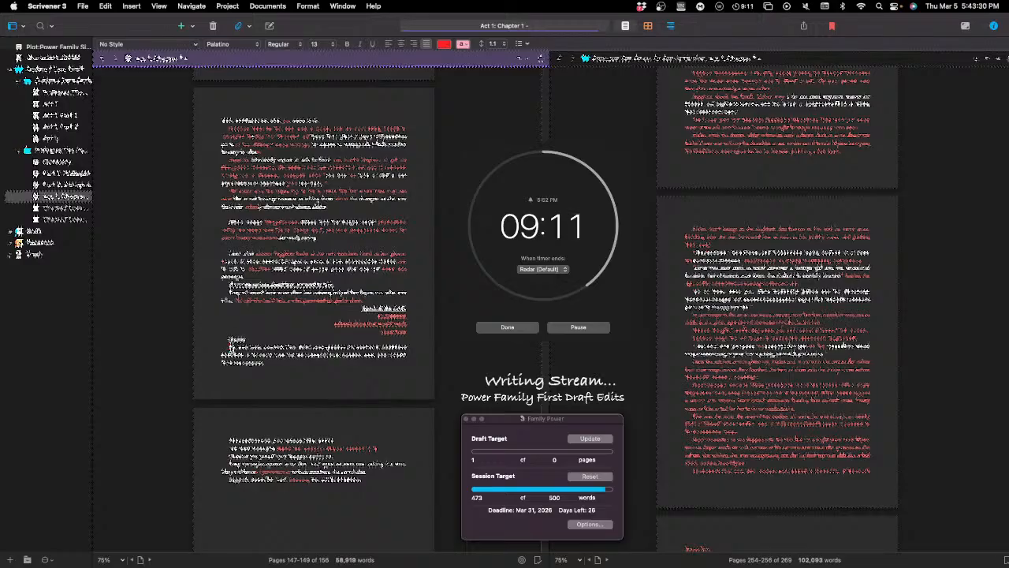
pyautogui.press('BackSpace')
pyautogui.write('T')
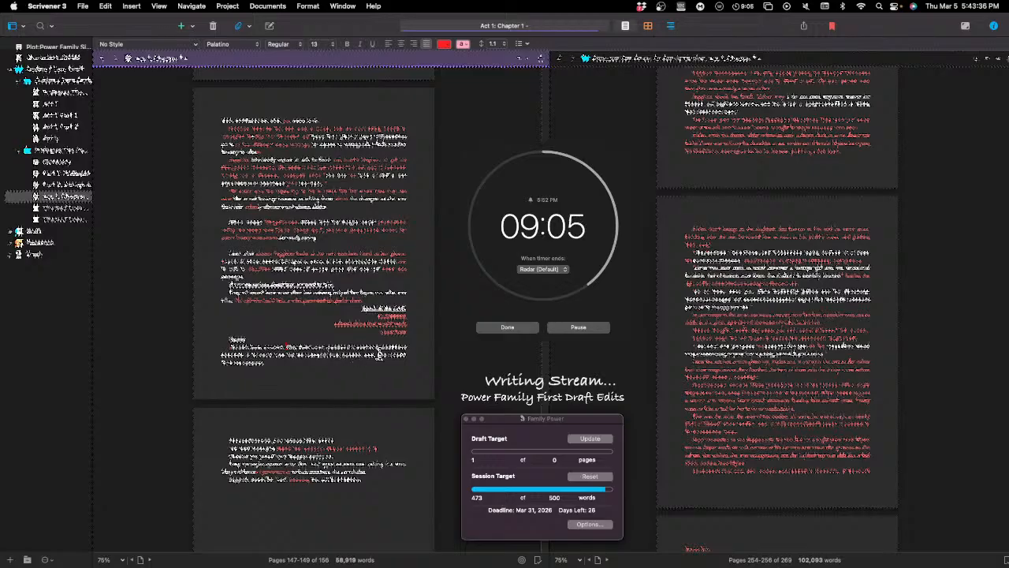
pyautogui.press('Return')
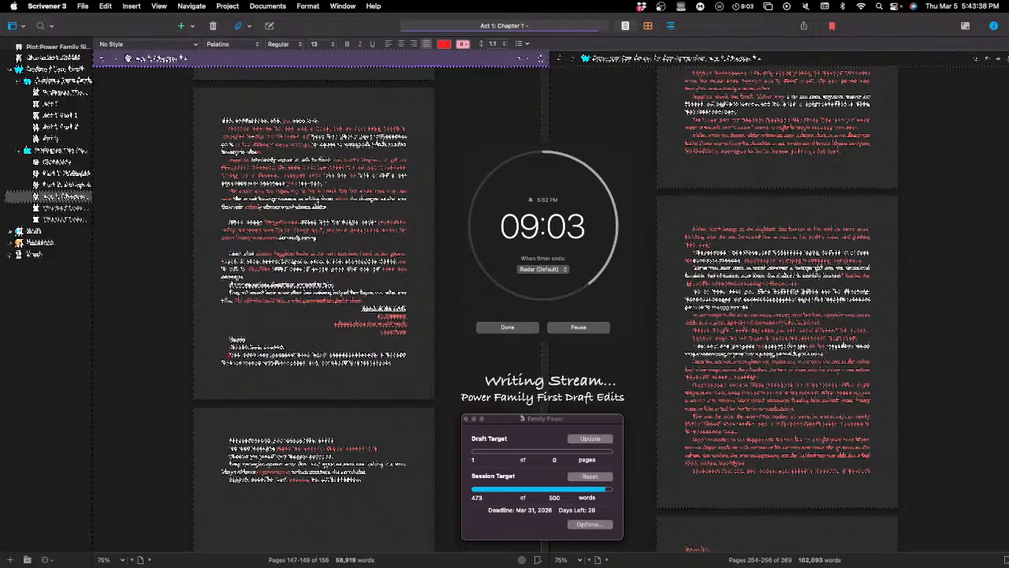
pyautogui.press('BackSpace')
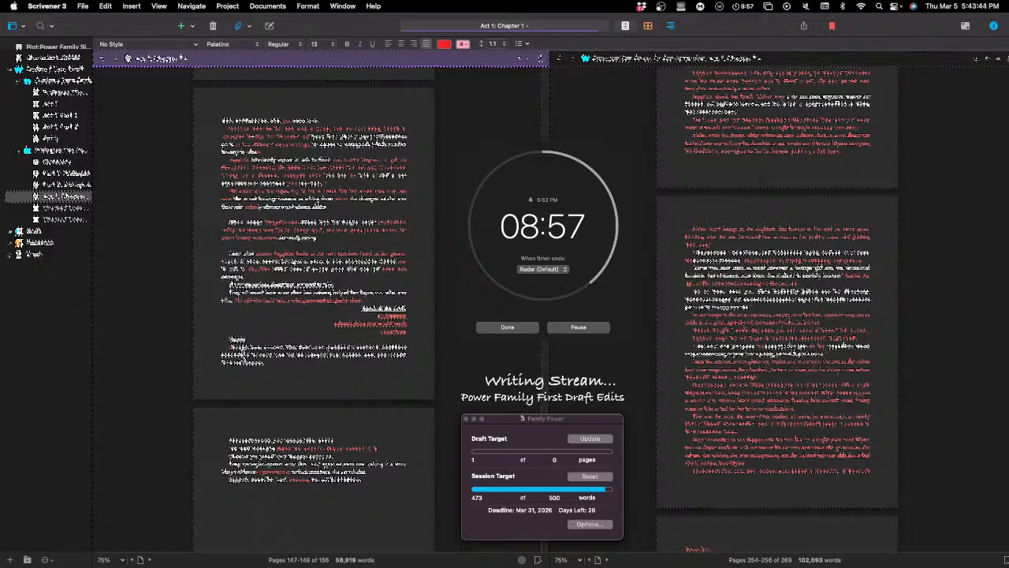
# Step: Reword the second line of the paragraph below the bold, underlined word in red and append two red words to the paragraph's end
pyautogui.click(242, 354)
pyautogui.write('that ')
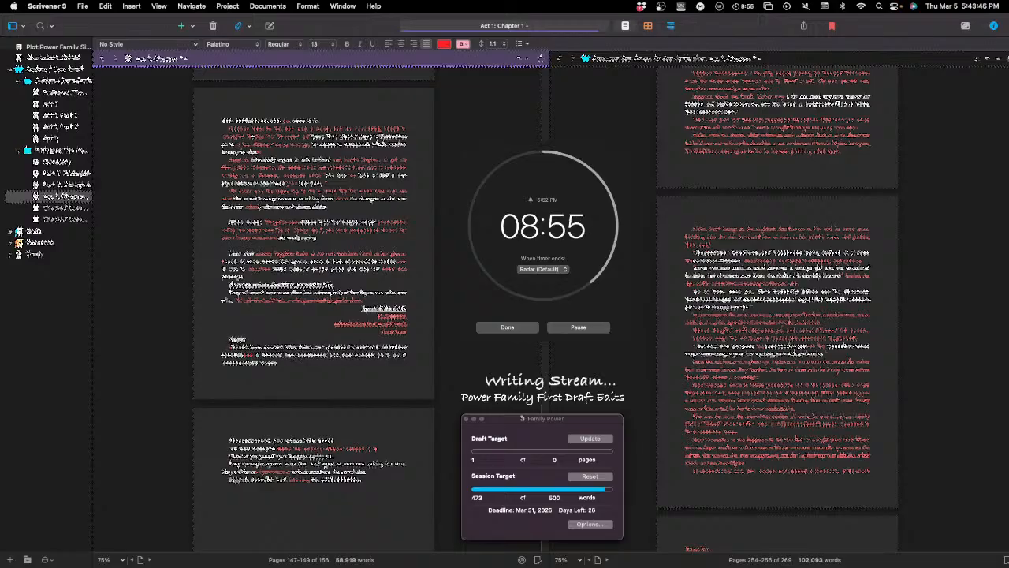
pyautogui.write('he')
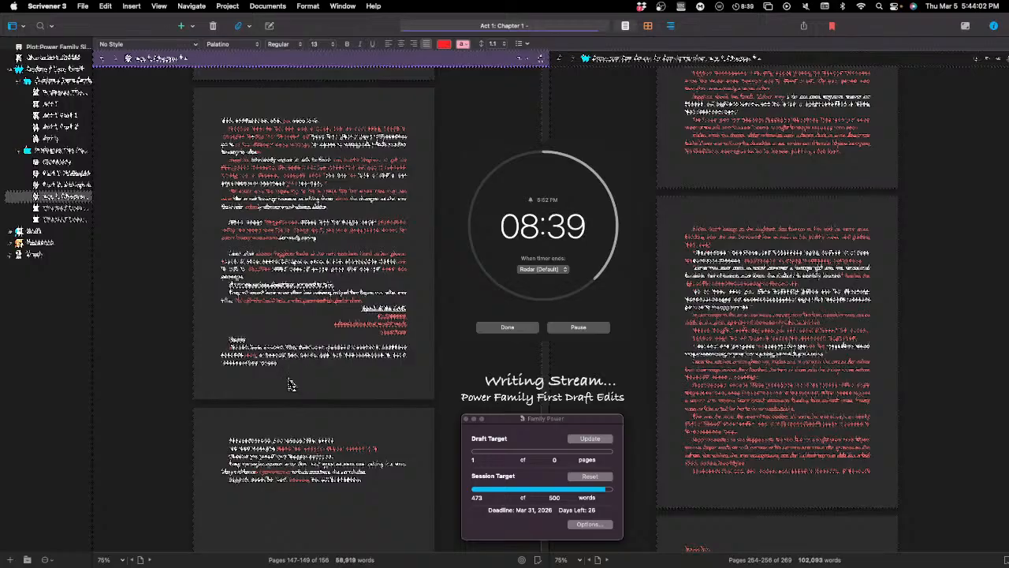
pyautogui.click(290, 385)
pyautogui.write('I')
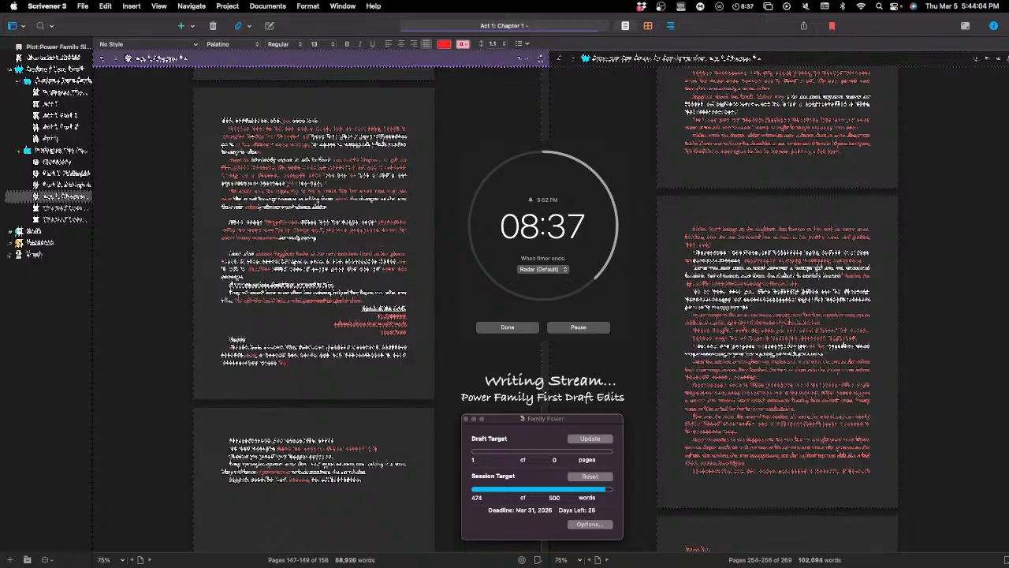
pyautogui.write('here I')
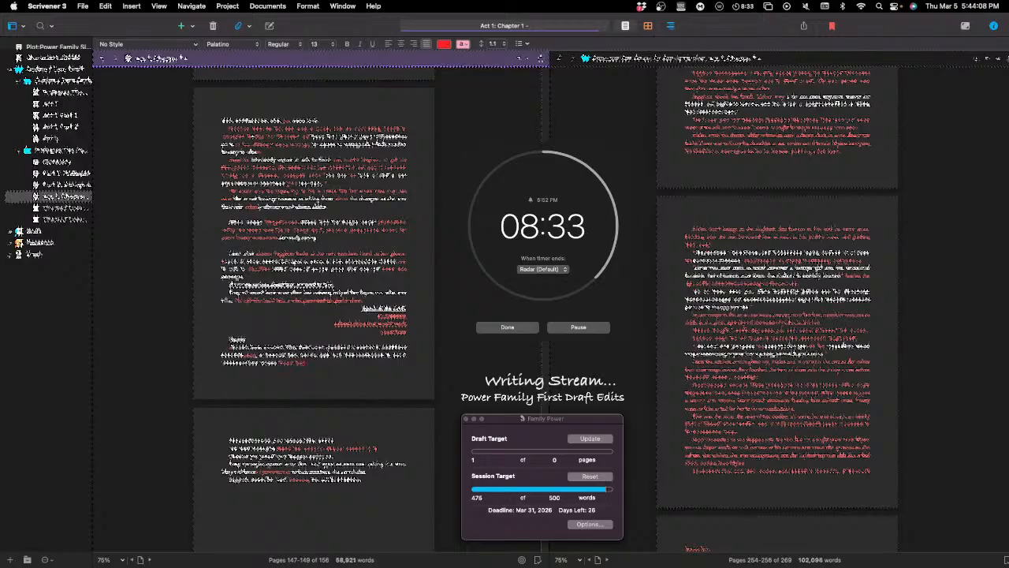
# Step: Right-align the first line of the following page and make its first six words bold and underlined
pyautogui.scroll(-2, 242, 433)
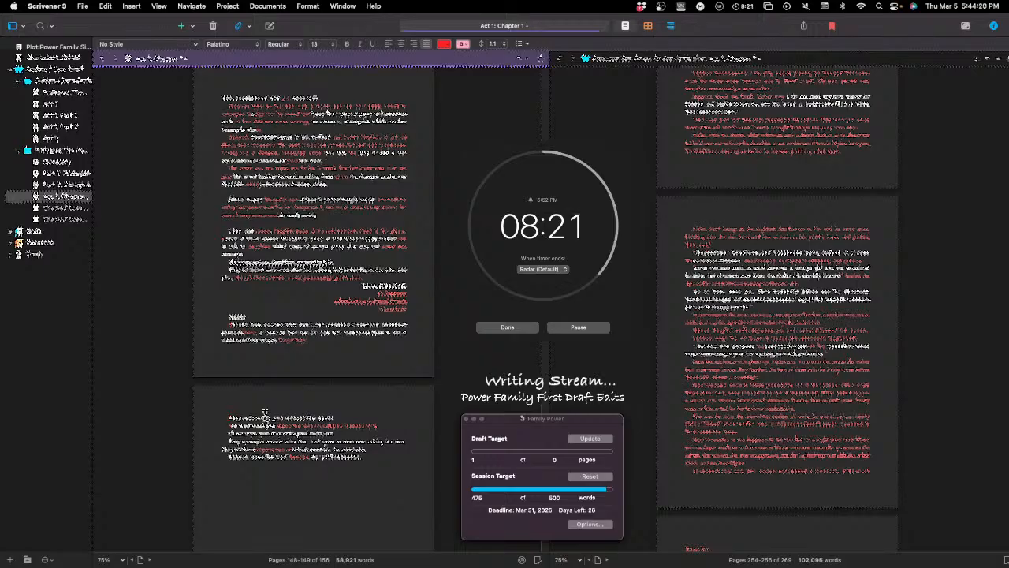
pyautogui.moveTo(227, 417); pyautogui.dragTo(339, 417)
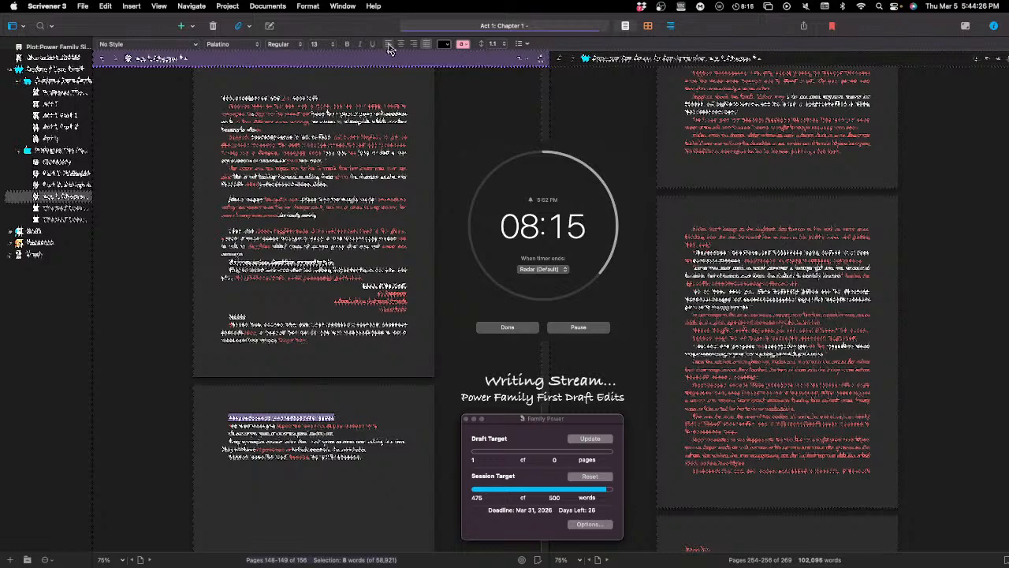
pyautogui.click(414, 45)
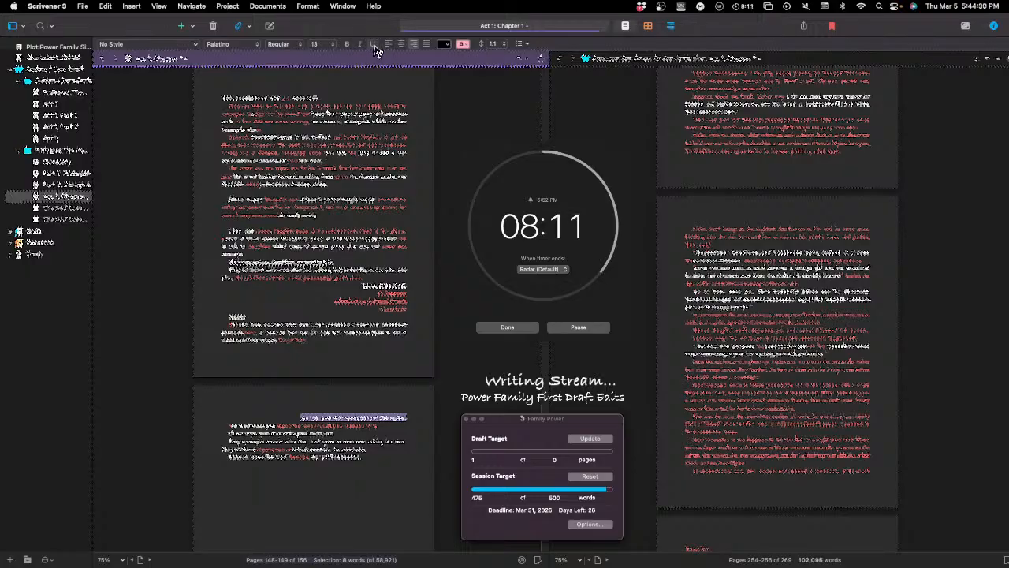
pyautogui.click(378, 420)
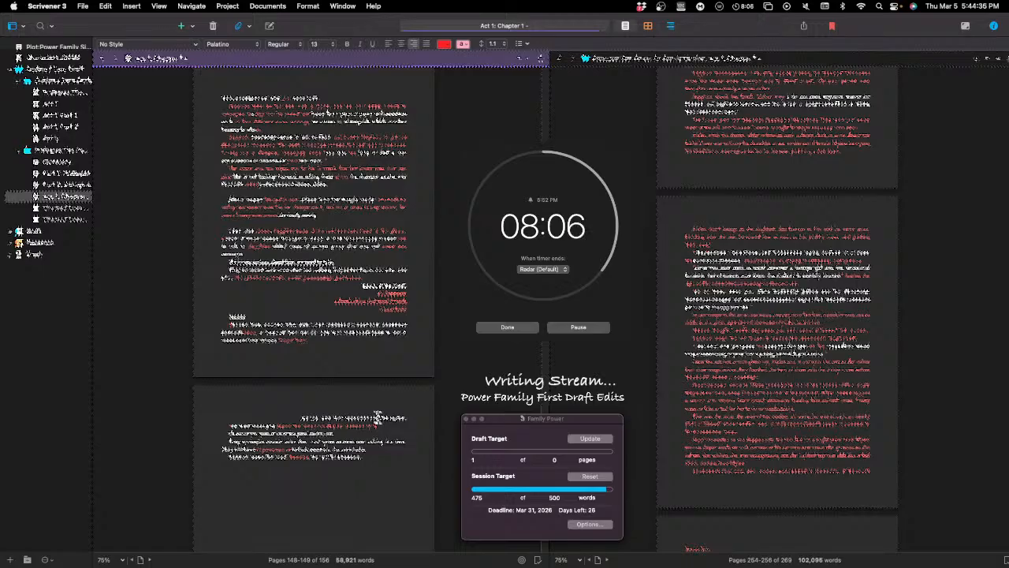
pyautogui.moveTo(379, 416); pyautogui.dragTo(300, 417)
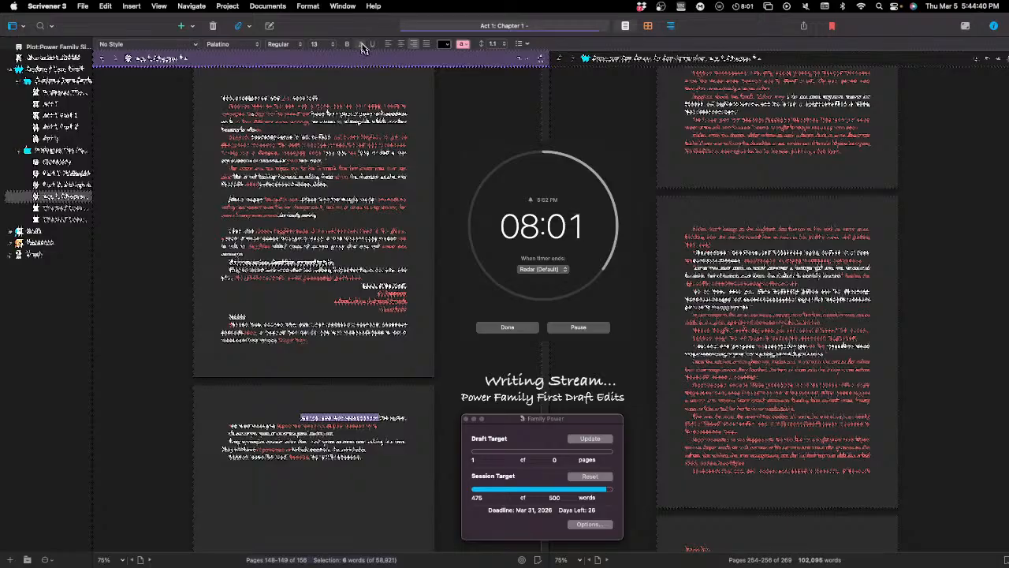
pyautogui.press('super+b')
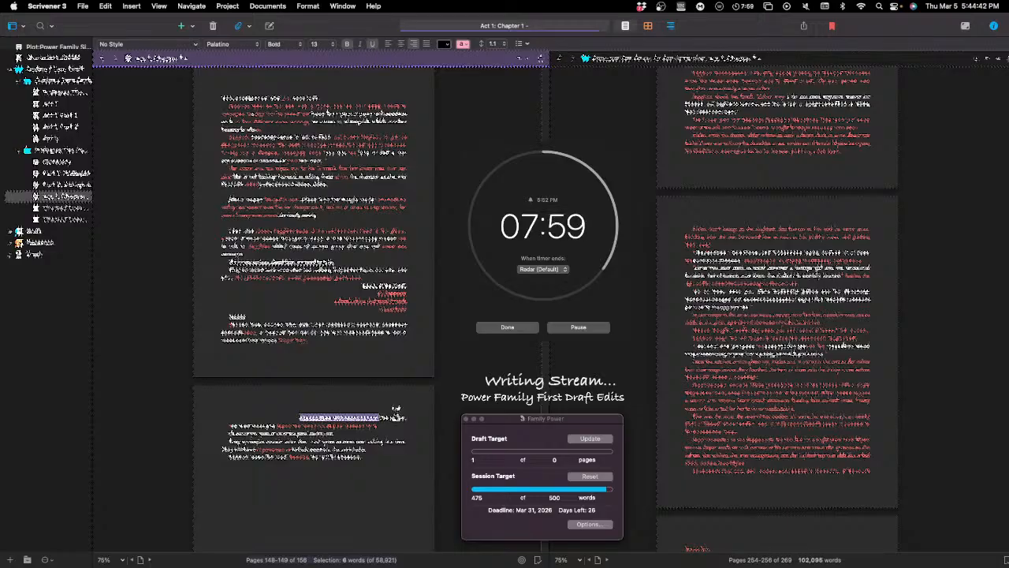
pyautogui.click(396, 413)
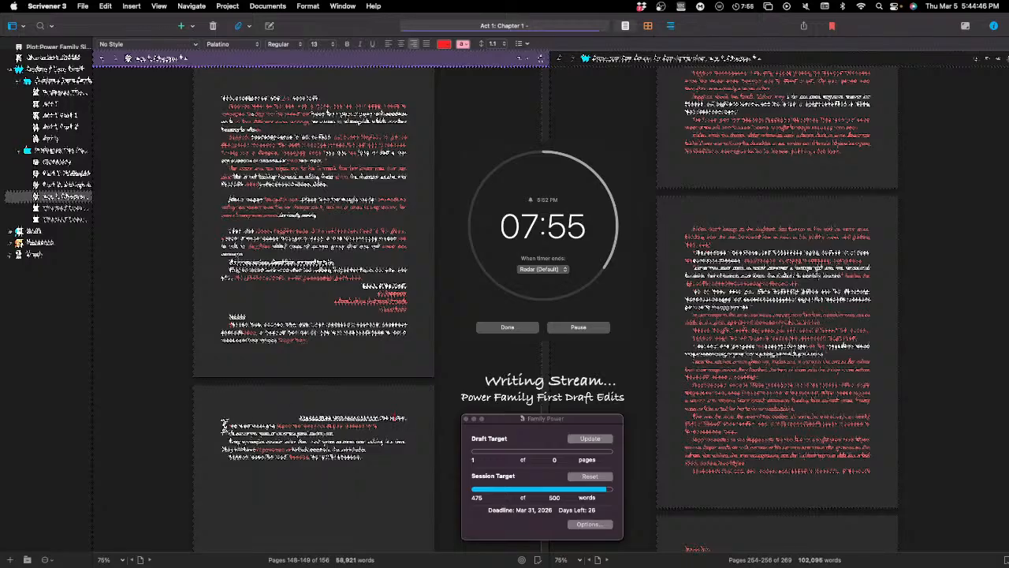
# Step: Make the second and third lines of that page bold and underlined
pyautogui.moveTo(228, 426); pyautogui.dragTo(379, 427)
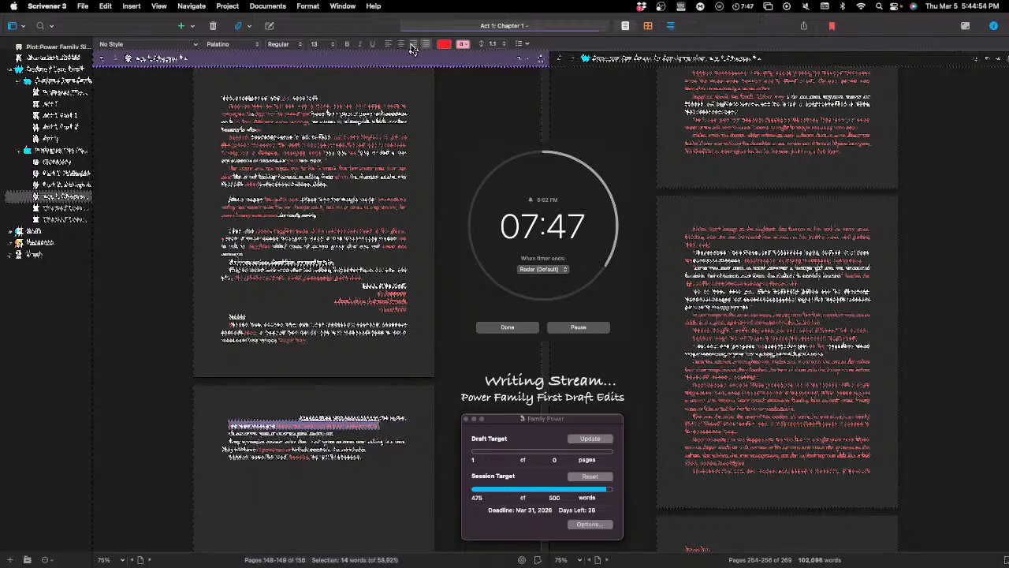
pyautogui.click(348, 44)
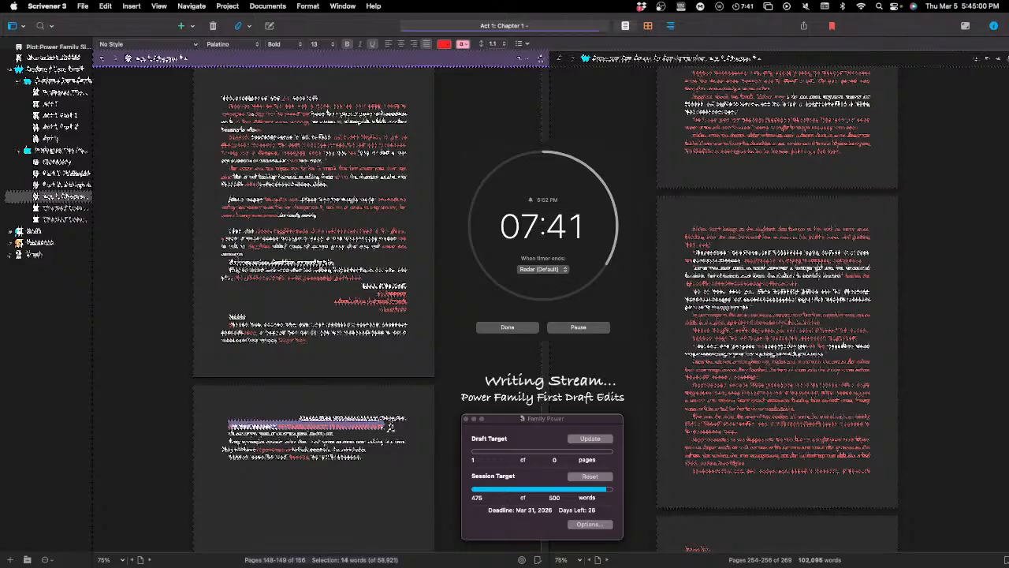
pyautogui.click(384, 425)
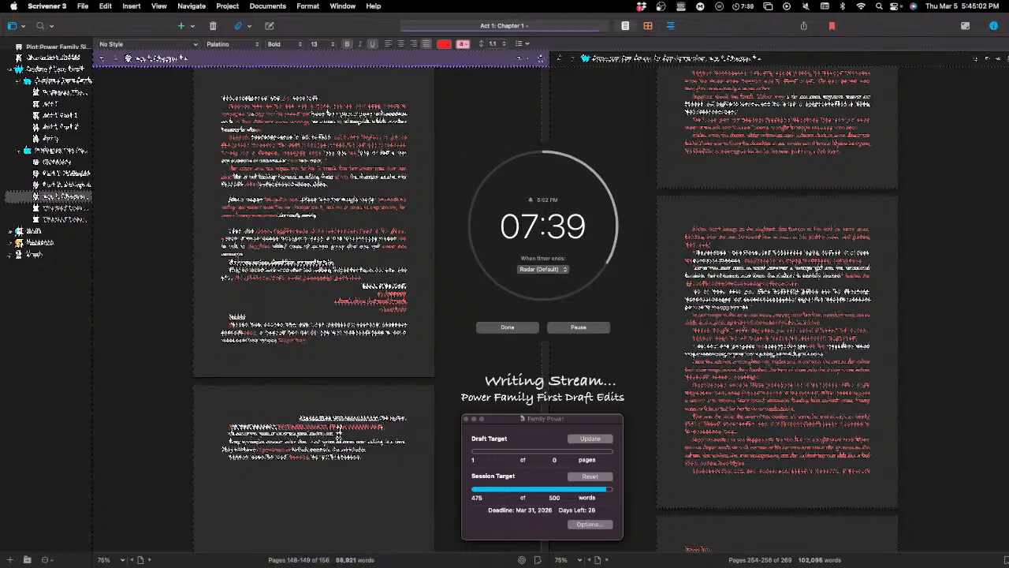
pyautogui.tripleClick(338, 433)
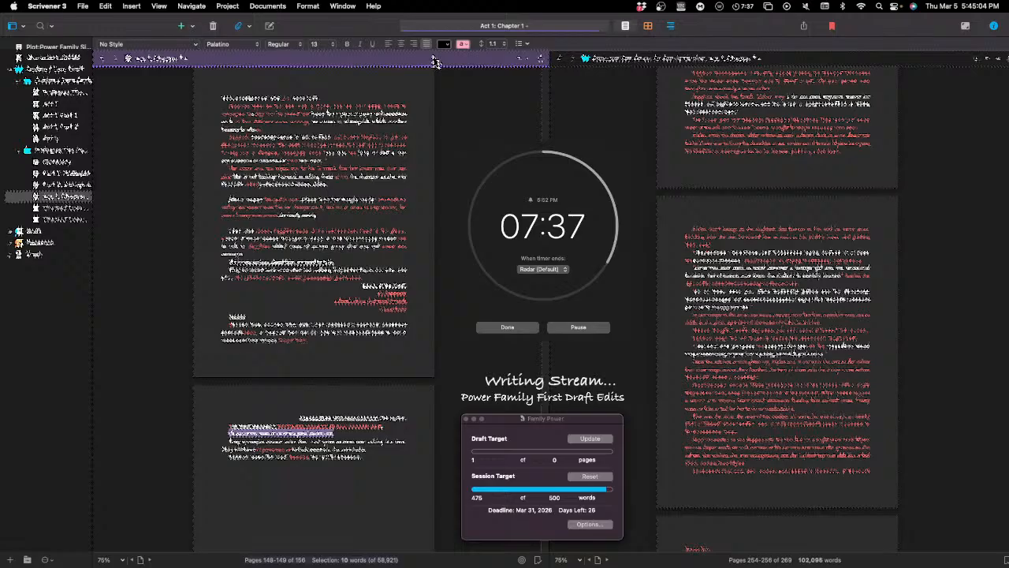
pyautogui.click(346, 44)
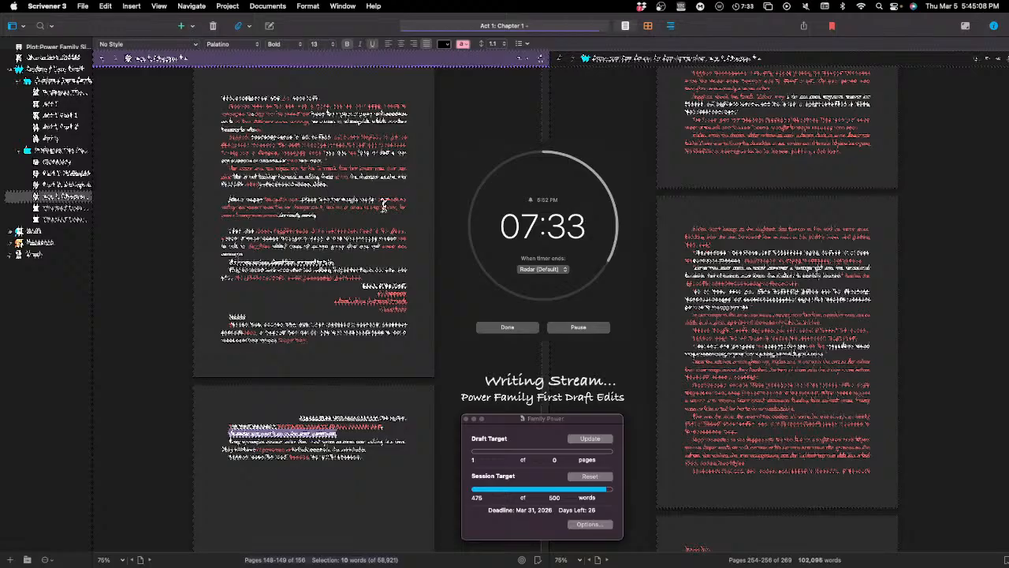
pyautogui.click(376, 432)
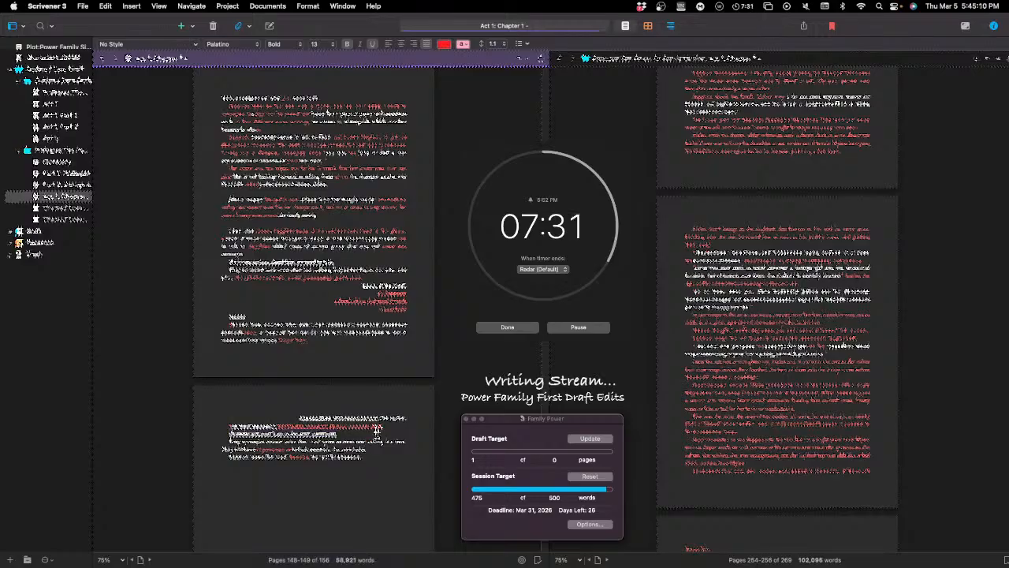
# Step: Insert a red phrase midway through the first line of the paragraph below the bold, underlined second and third lines
pyautogui.scroll(-1, 376, 432)
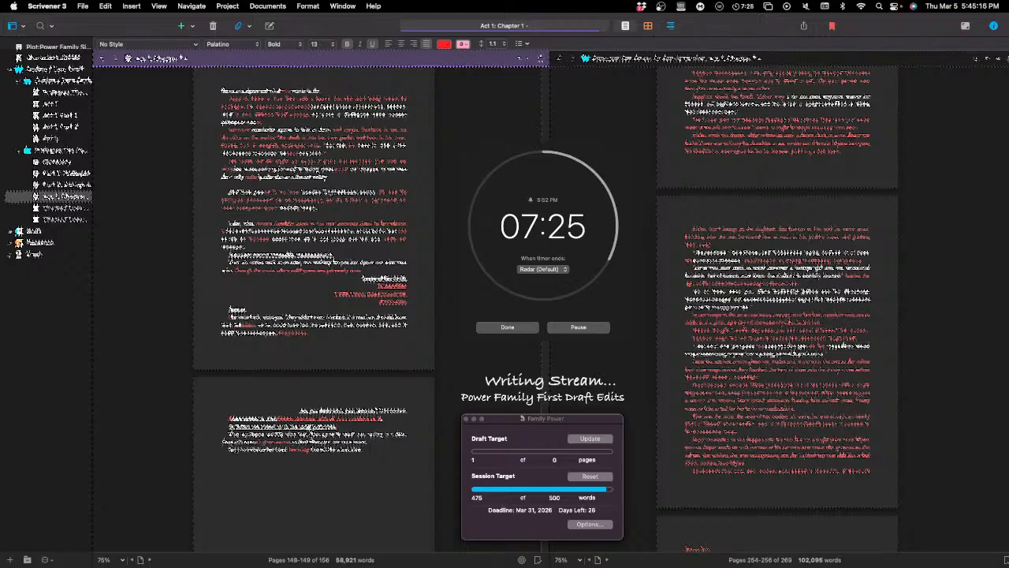
pyautogui.click(309, 434)
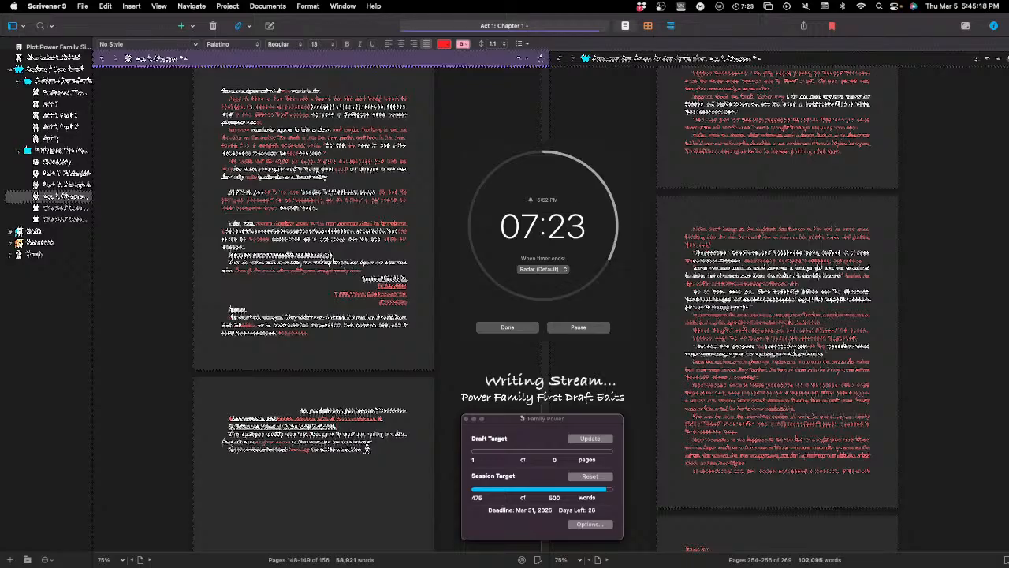
pyautogui.write('the ')
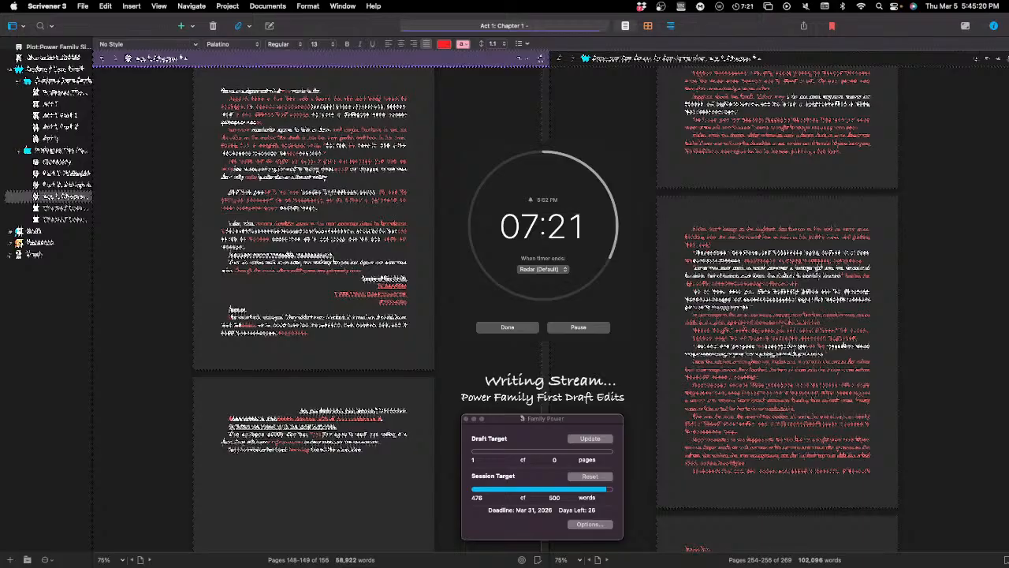
pyautogui.write('the')
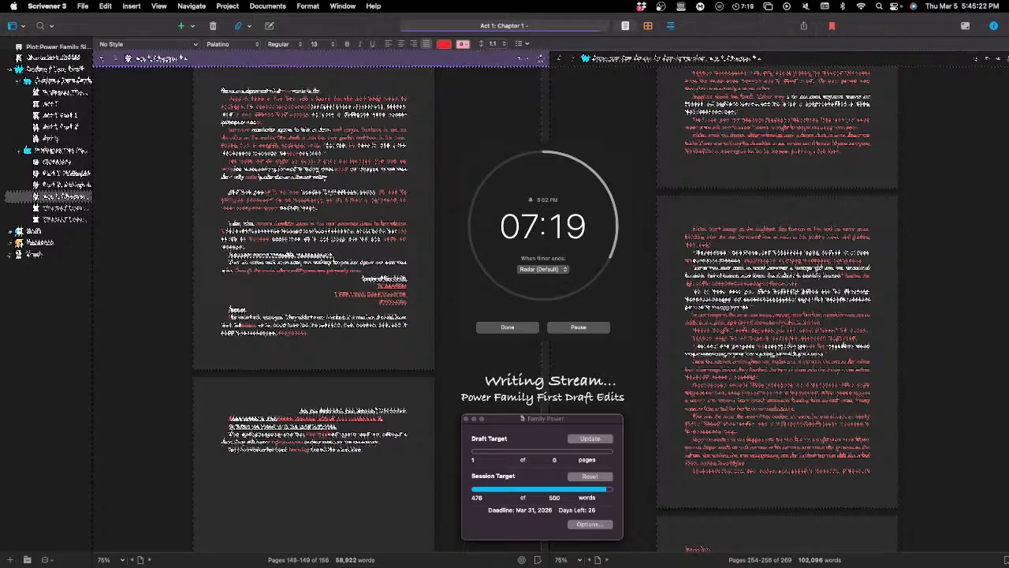
pyautogui.write('of the ')
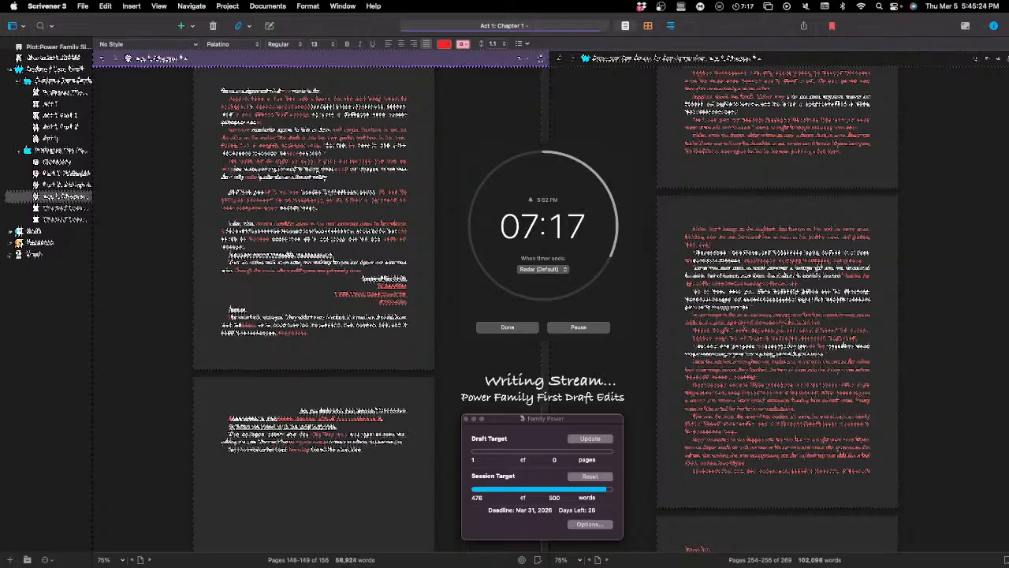
pyautogui.write(' the')
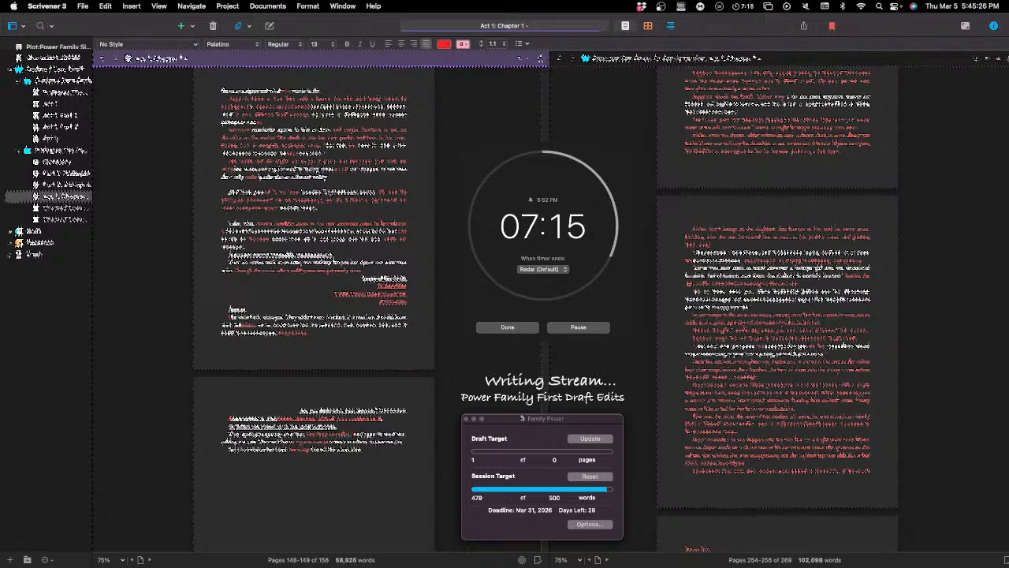
pyautogui.write(' family')
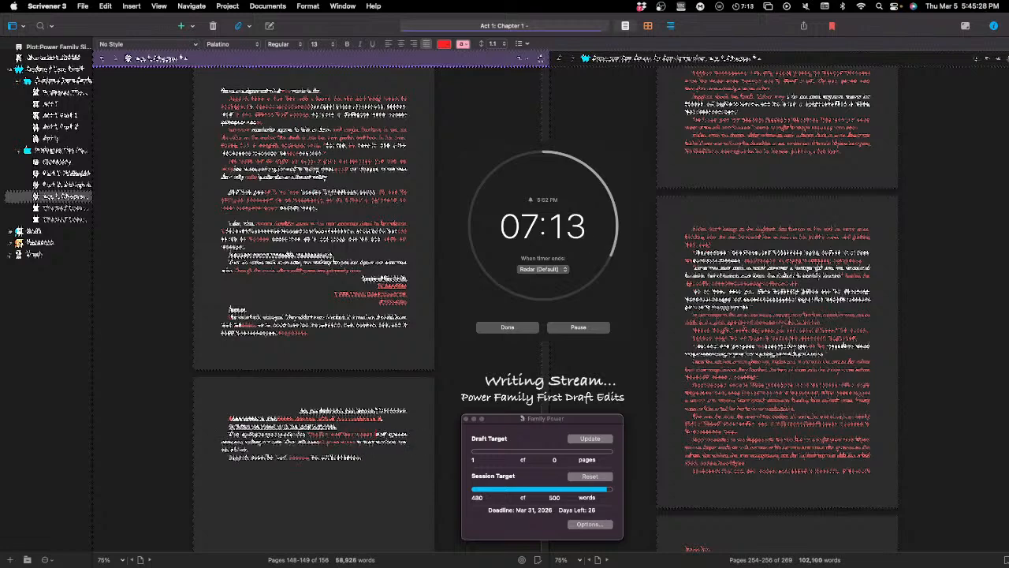
# Step: Replace the end of that inserted red phrase with new red wording
pyautogui.press('BackSpace')
pyautogui.press('BackSpace')
pyautogui.press('BackSpace')
pyautogui.press('BackSpace')
pyautogui.press('BackSpace')
pyautogui.press('BackSpace')
pyautogui.press('BackSpace')
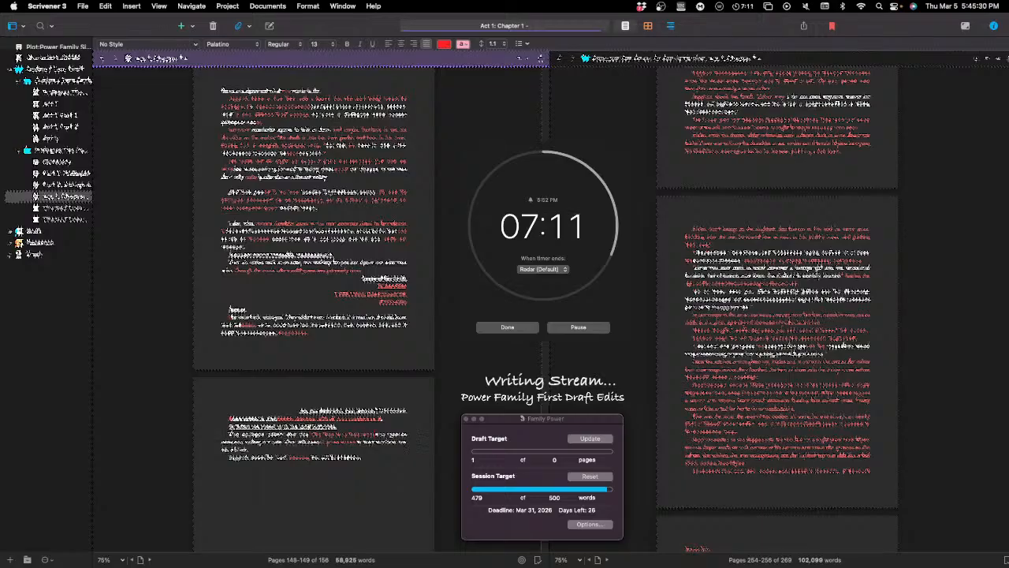
pyautogui.write('twith the ')
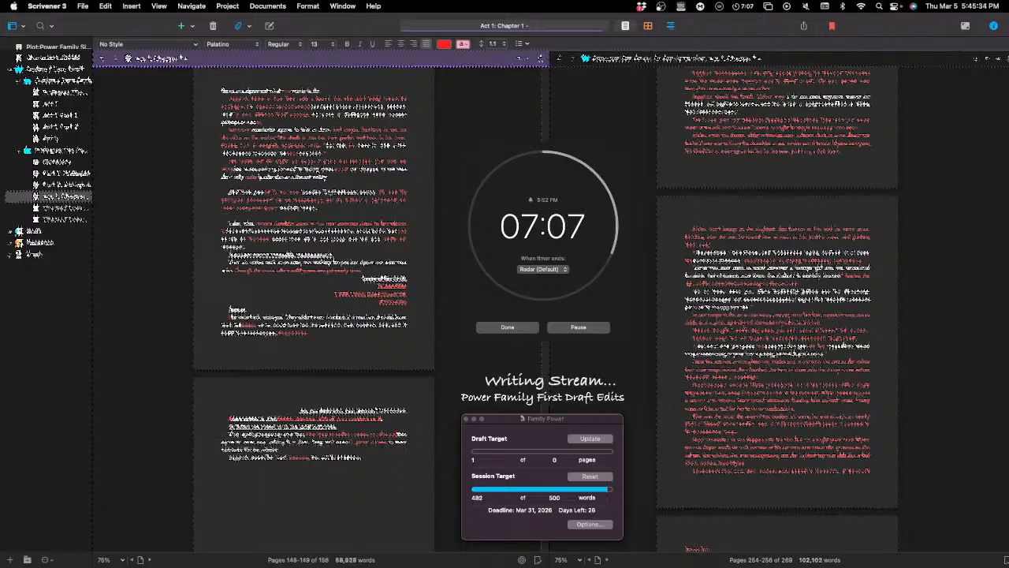
pyautogui.write(' the')
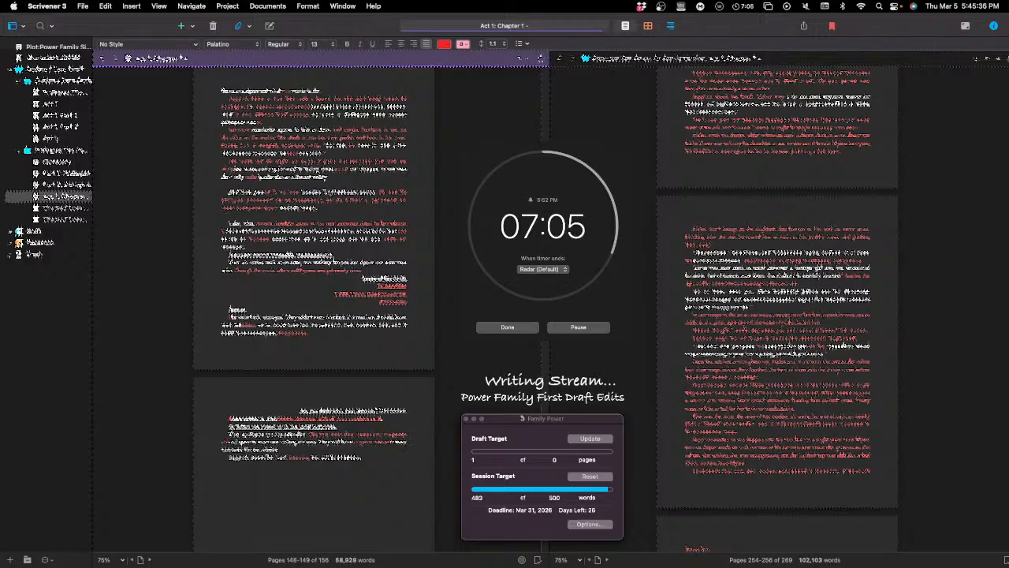
pyautogui.write(' a')
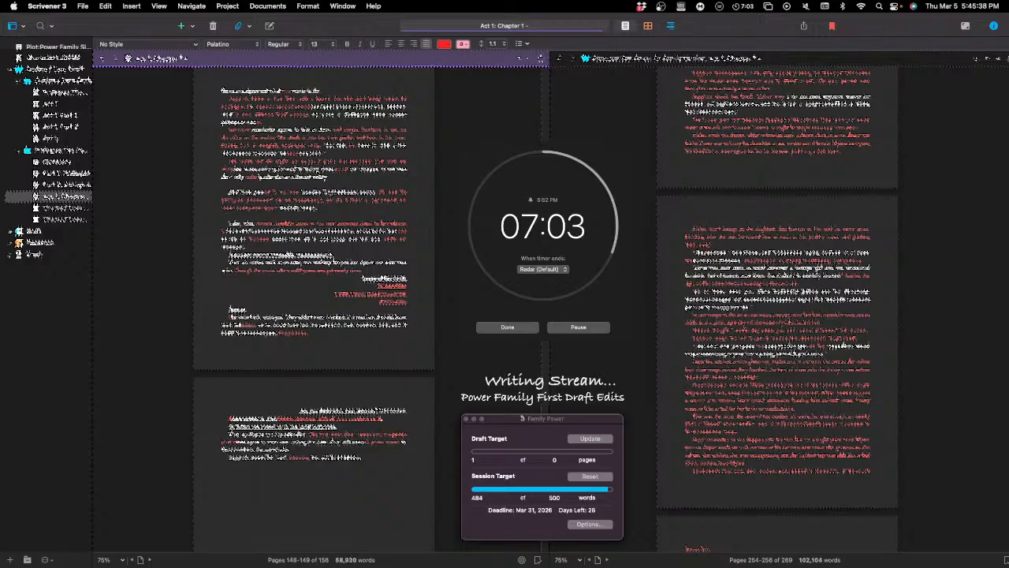
pyautogui.write(' to')
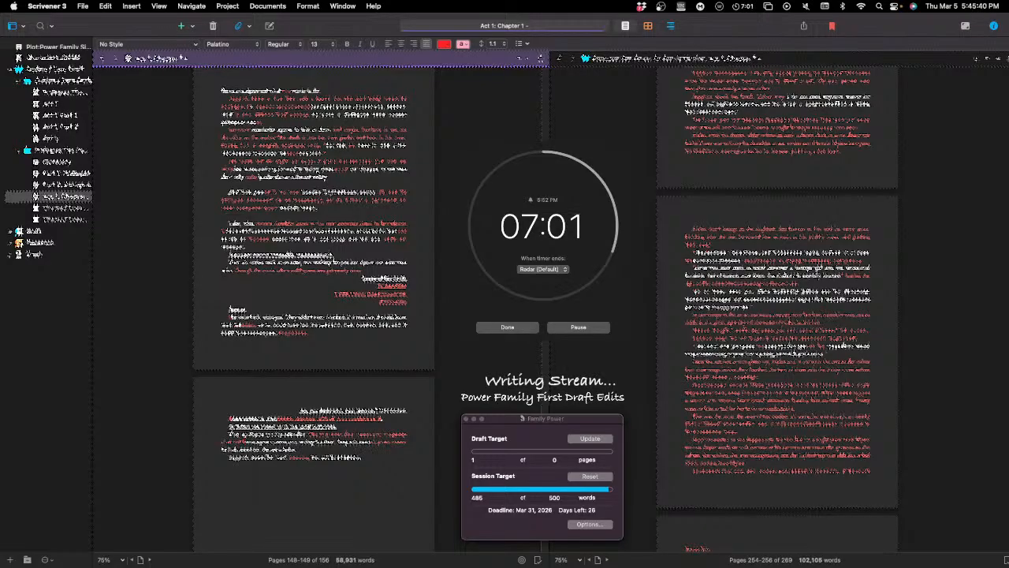
pyautogui.write(' the')
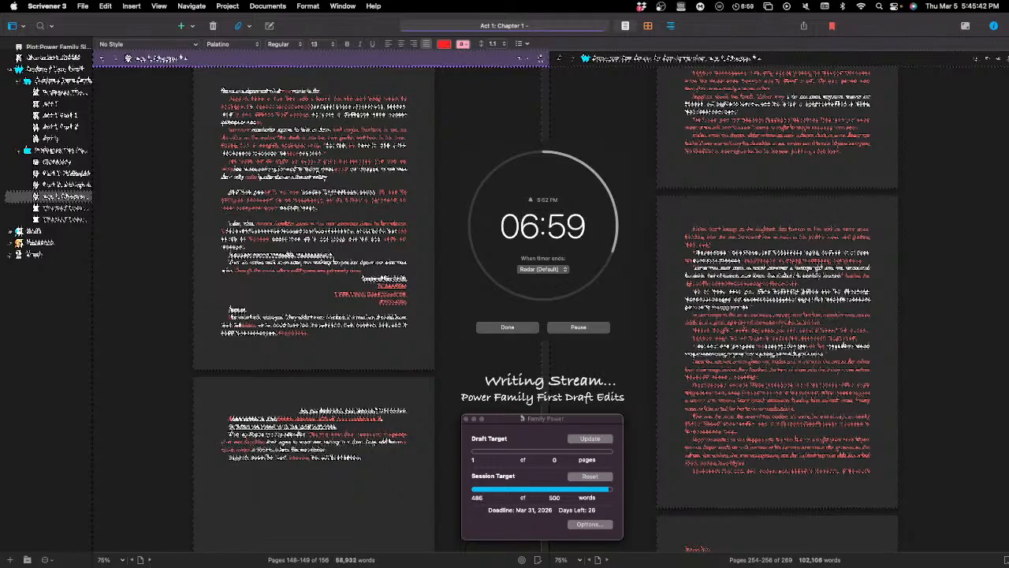
pyautogui.write(' a')
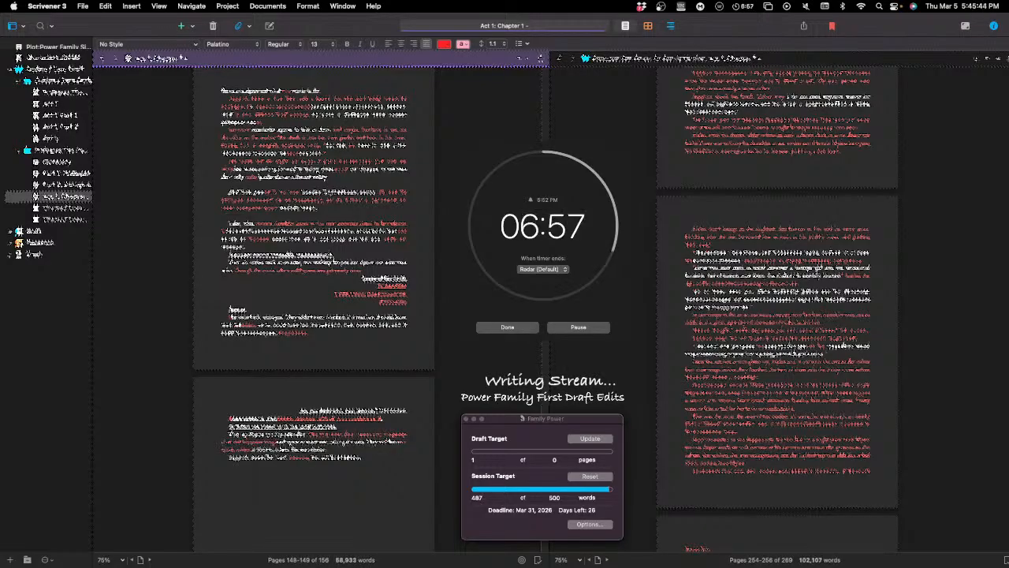
pyautogui.write(' a')
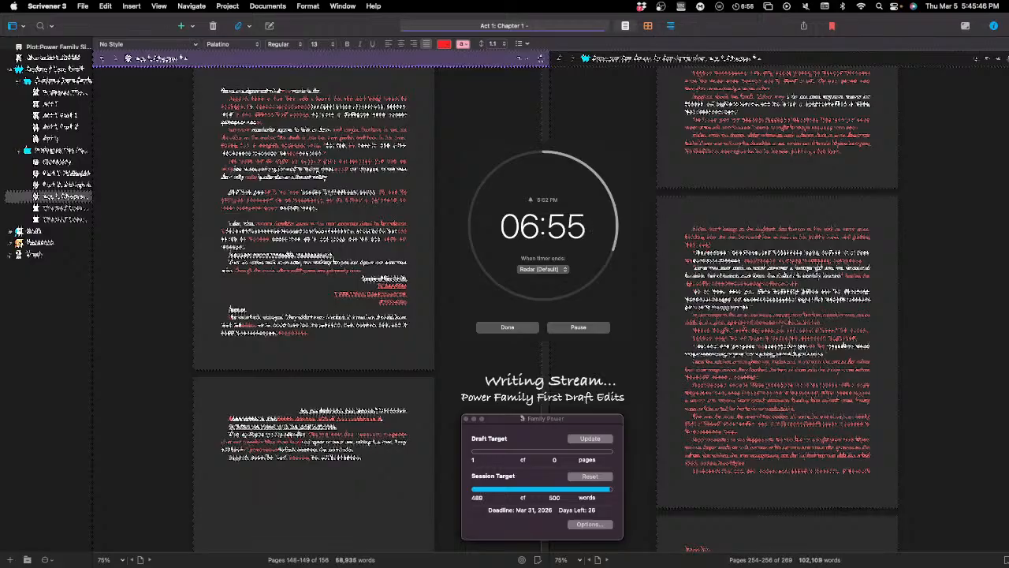
pyautogui.write(' their')
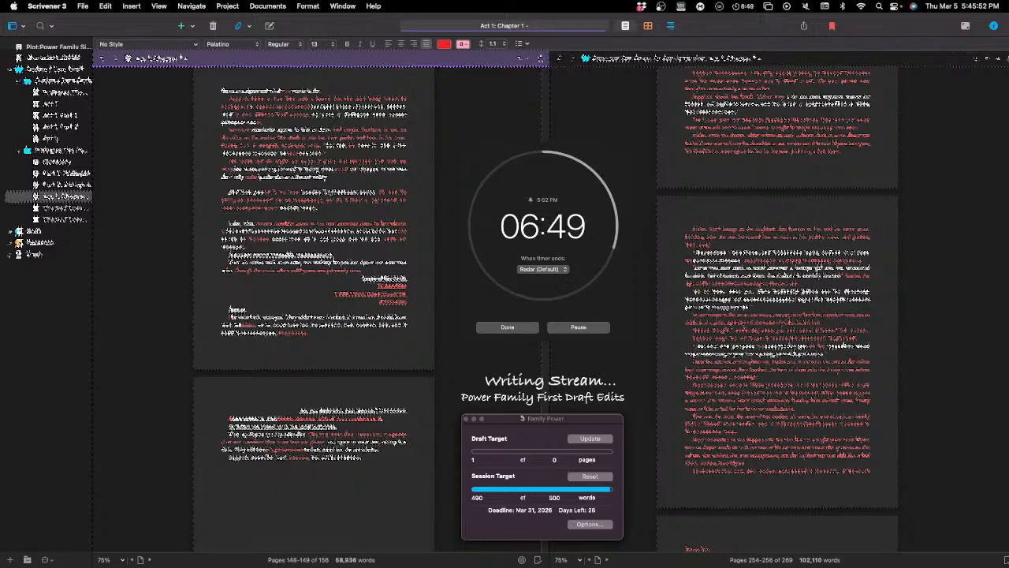
# Step: Extend the inserted red passage through the end of the first line and well into the paragraph's second line
pyautogui.write('the ')
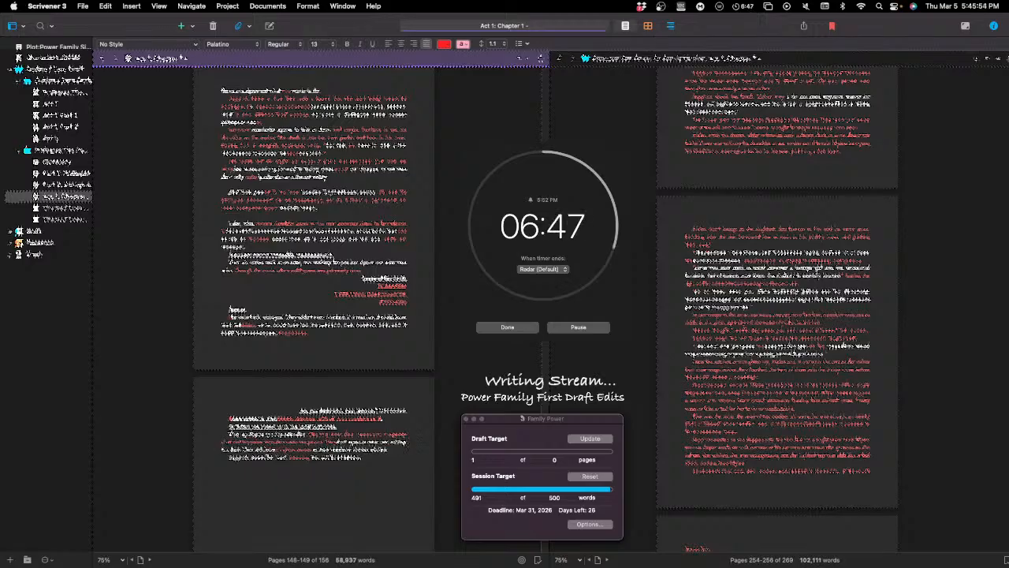
pyautogui.write('to ')
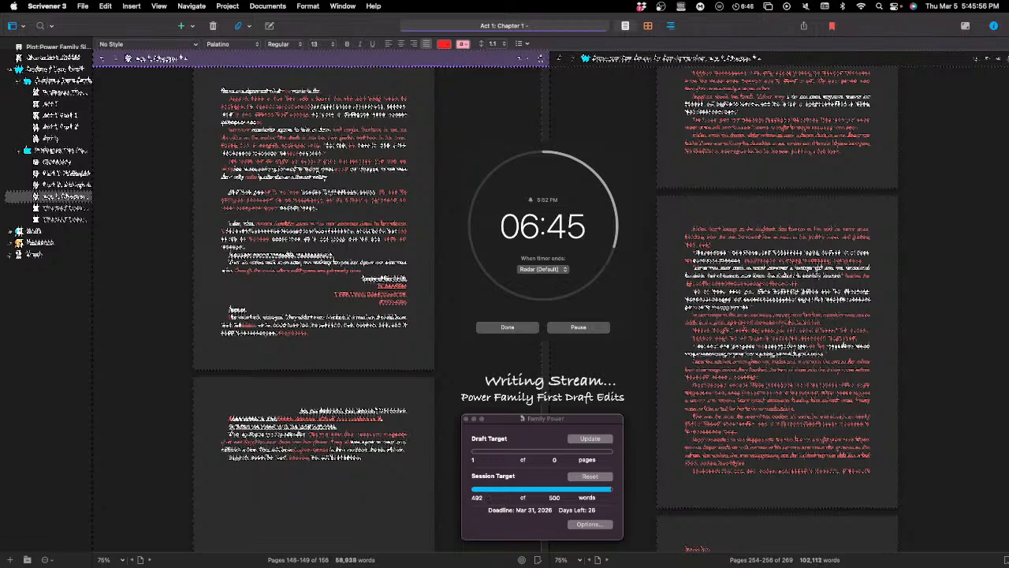
pyautogui.write('and')
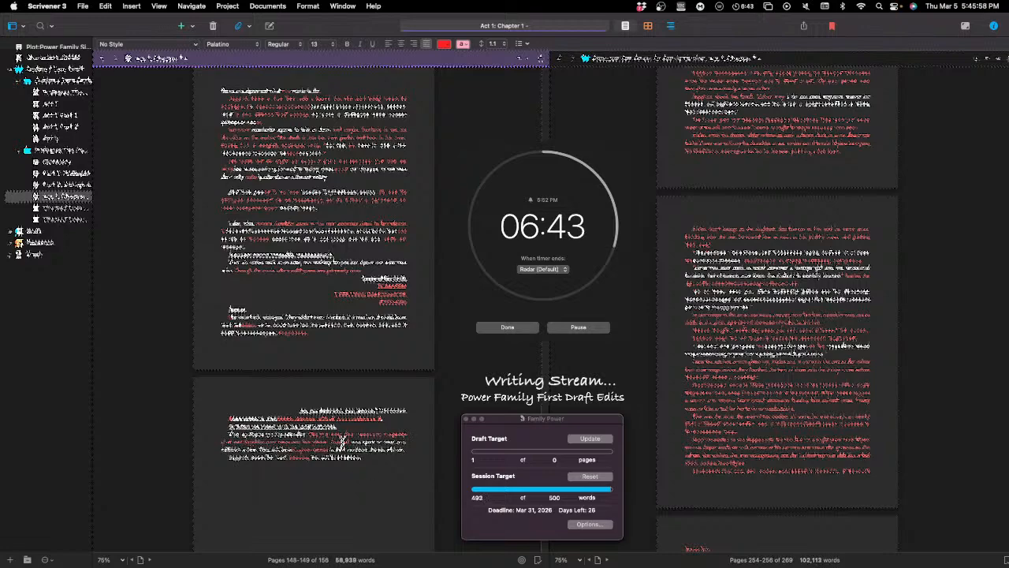
# Step: Remove a word at the end of the red passage in the second line and continue the passage with new red words
pyautogui.doubleClick(354, 440)
pyautogui.press('BackSpace')
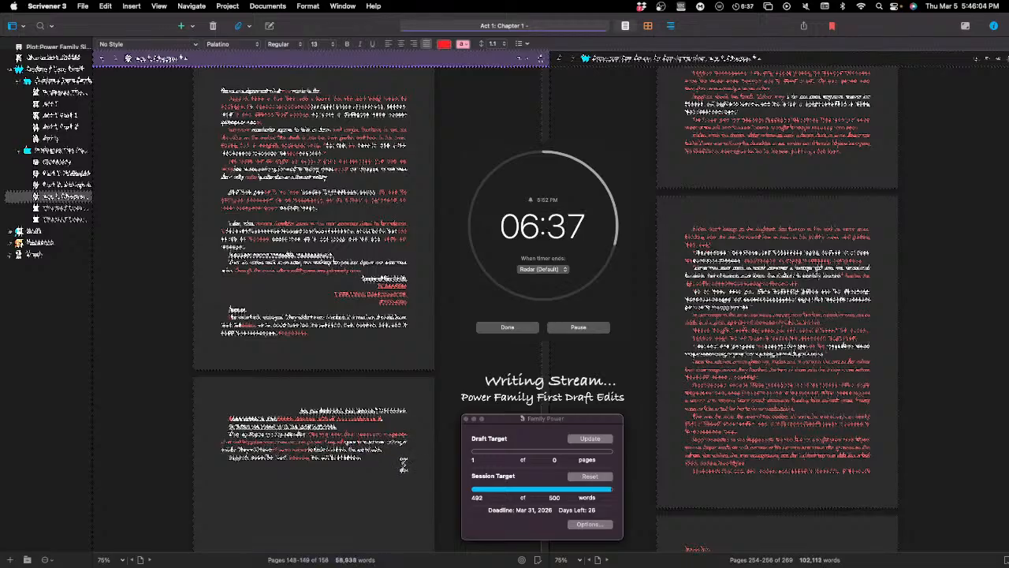
pyautogui.write('up ')
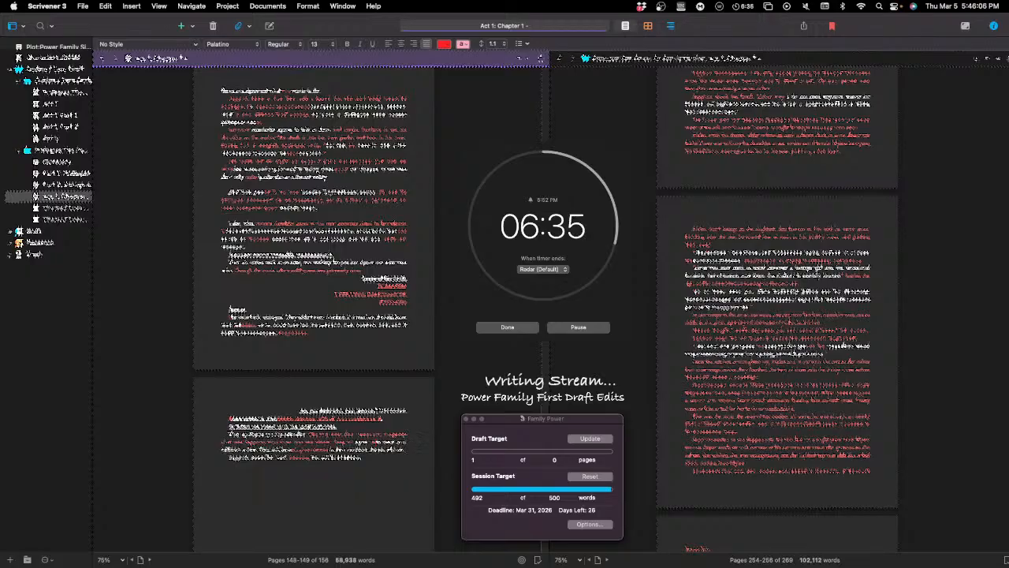
pyautogui.write('as much as ')
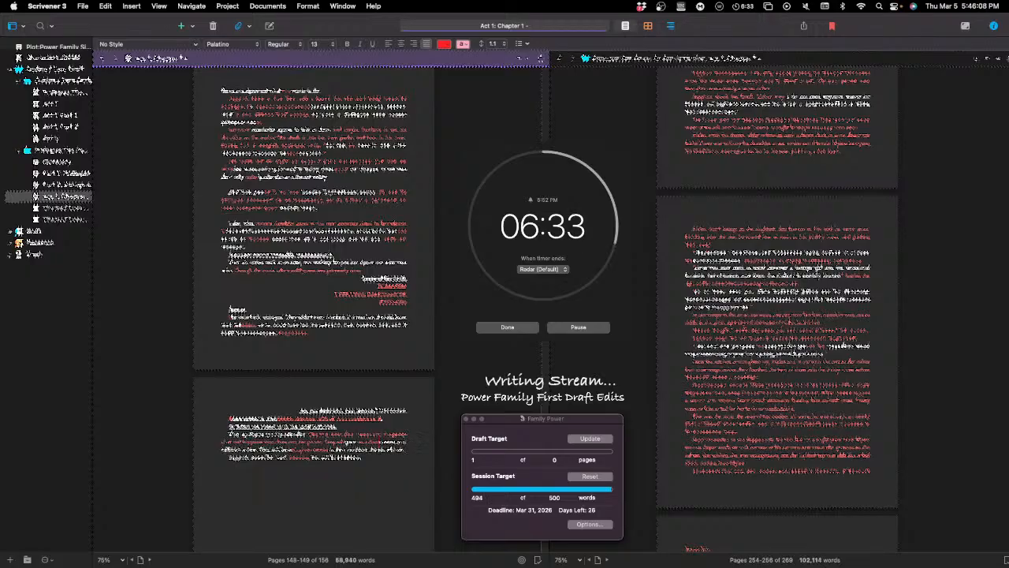
pyautogui.write('the ')
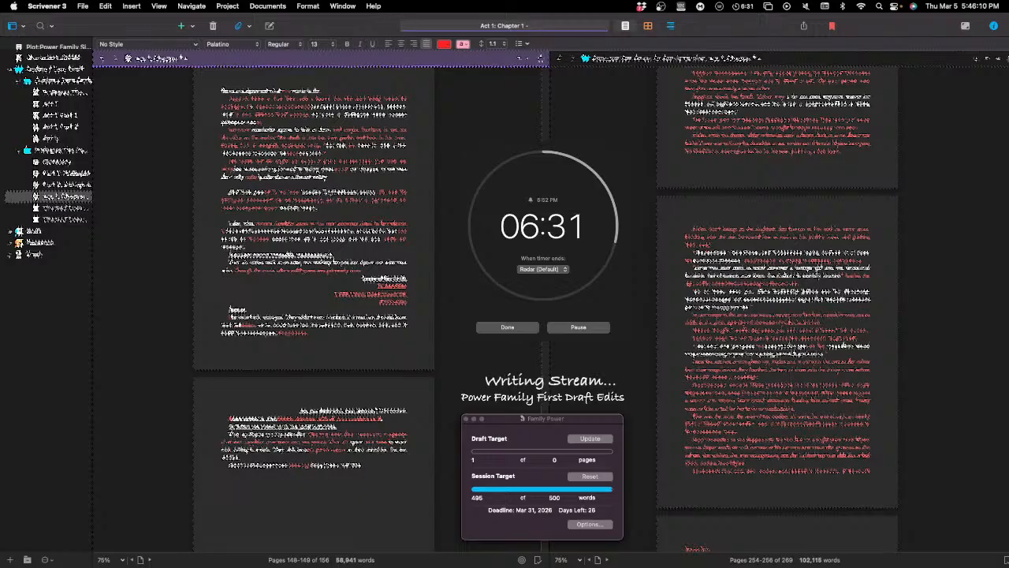
pyautogui.write('other')
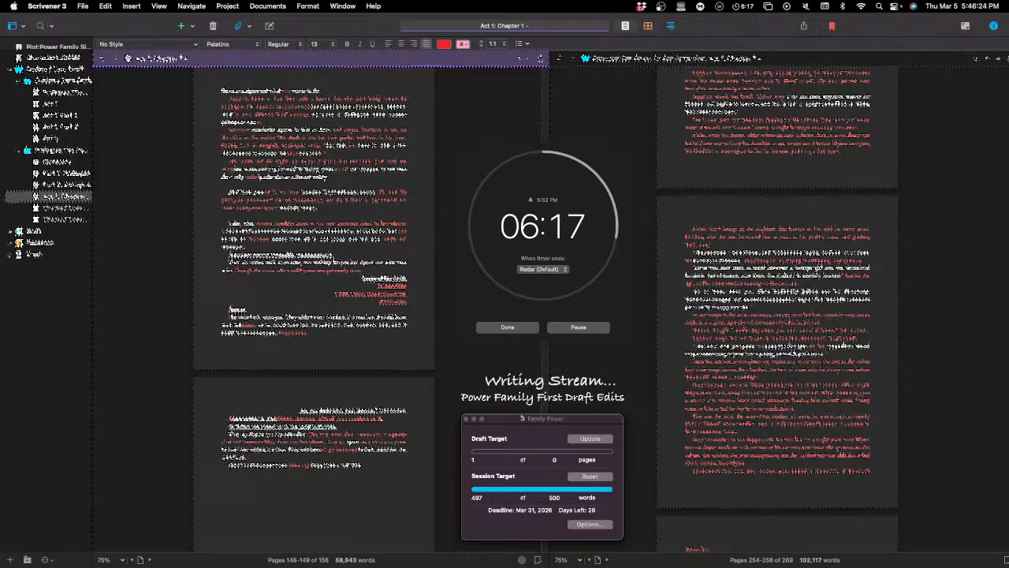
# Step: Delete one red word near the start of the paragraph's second line
pyautogui.scroll(-3, 296, 459)
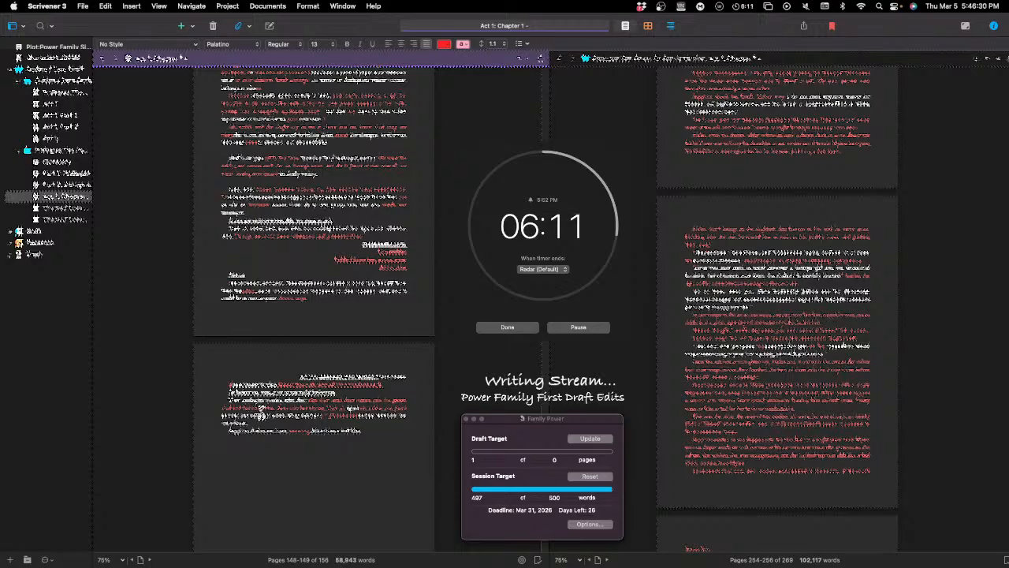
pyautogui.doubleClick(256, 411)
pyautogui.press('BackSpace')
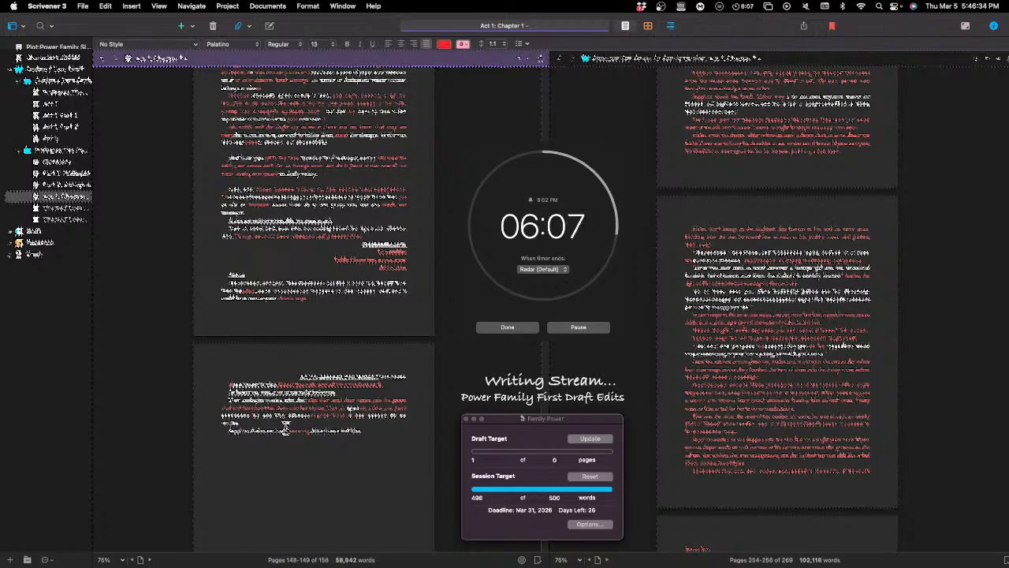
# Step: Split the paragraph after the red passage so that the three words following it stand on their own line
pyautogui.press('Return')
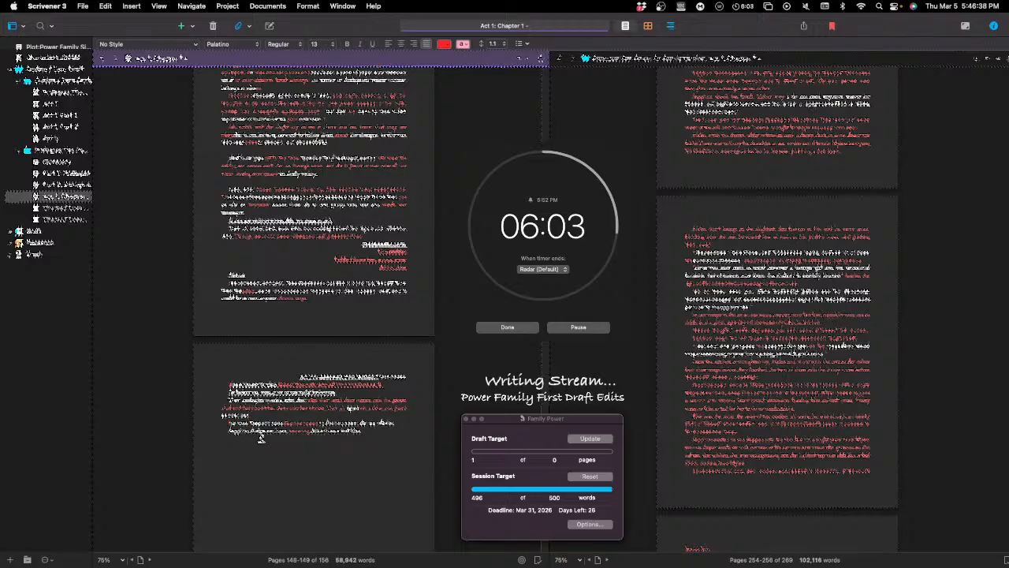
pyautogui.press('Return')
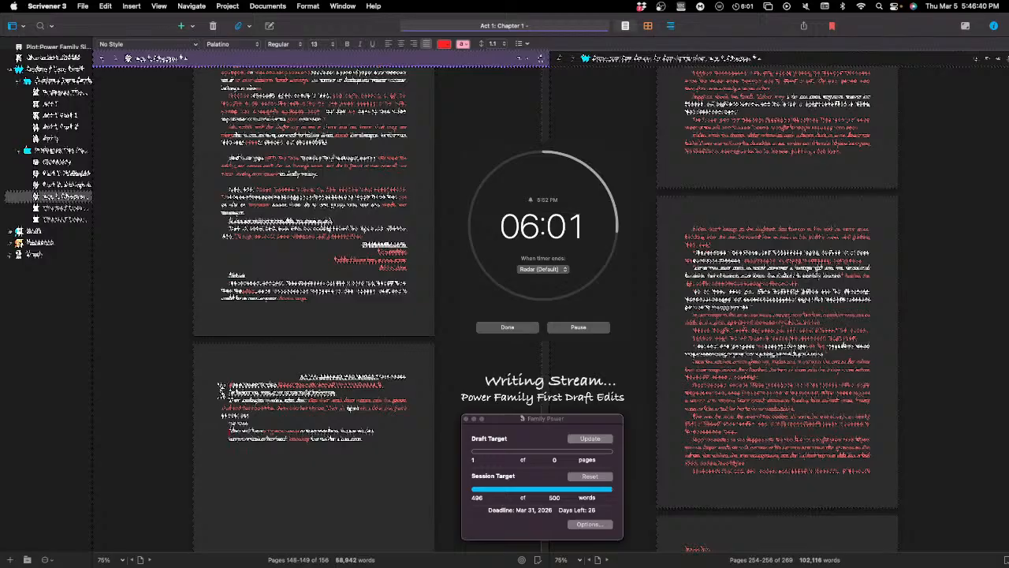
pyautogui.press('Delete')
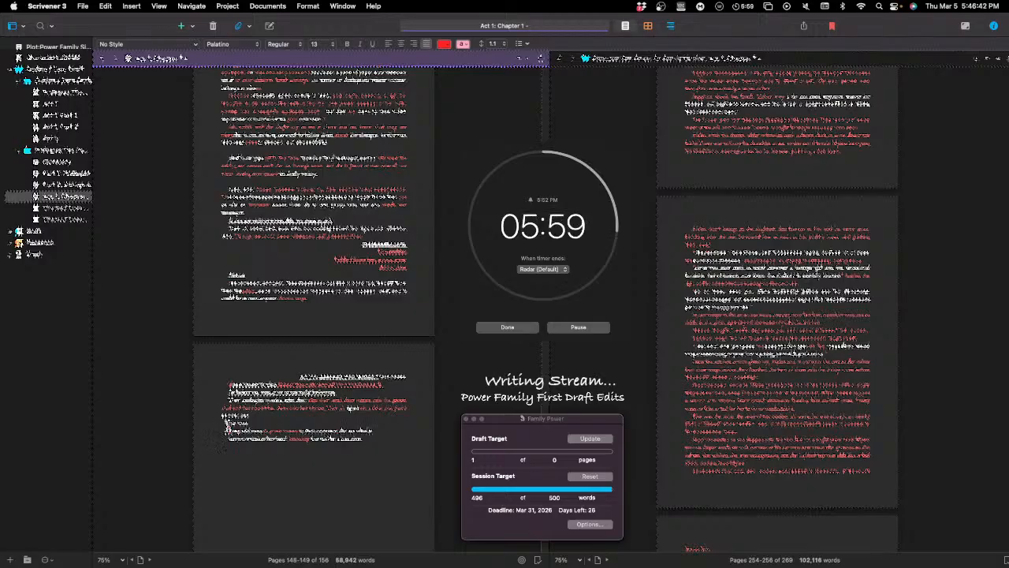
# Step: Make the separated three-word line bold and underlined, and right-align it
pyautogui.moveTo(251, 423); pyautogui.dragTo(207, 424)
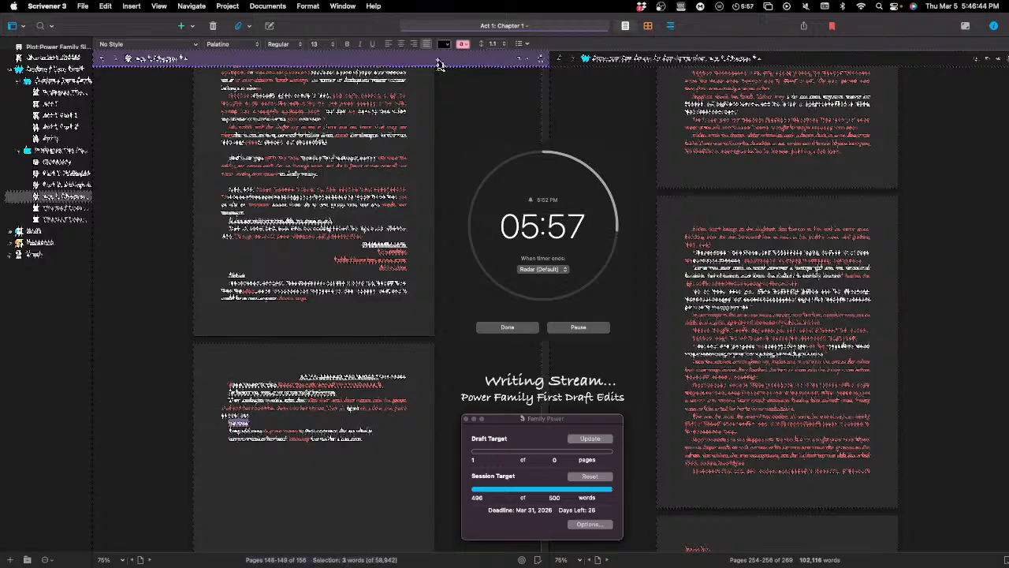
pyautogui.click(347, 44)
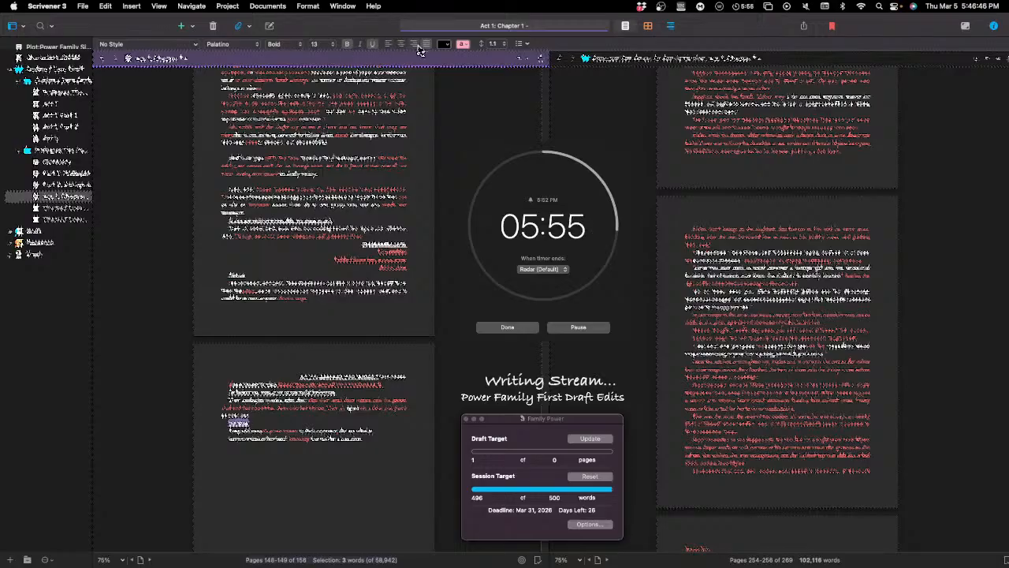
pyautogui.click(414, 45)
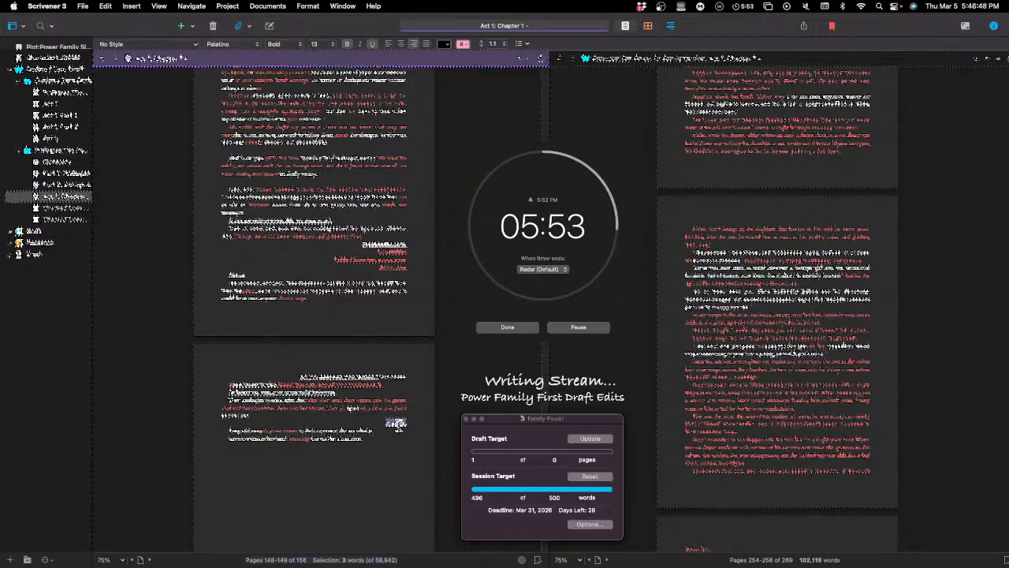
pyautogui.click(408, 434)
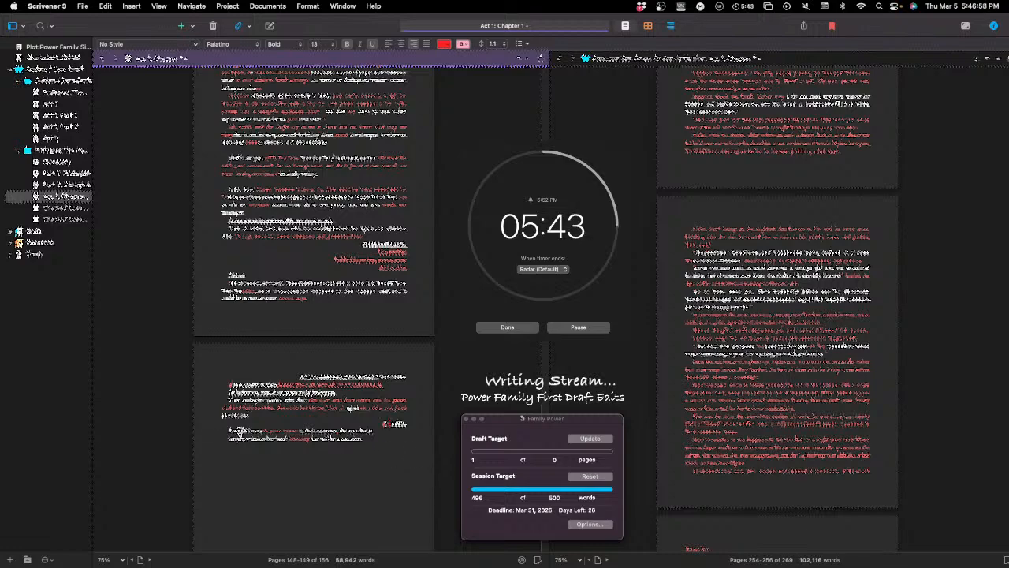
# Step: Add one red word to the first line of the paragraph below the right-aligned three-word line
pyautogui.click(281, 428)
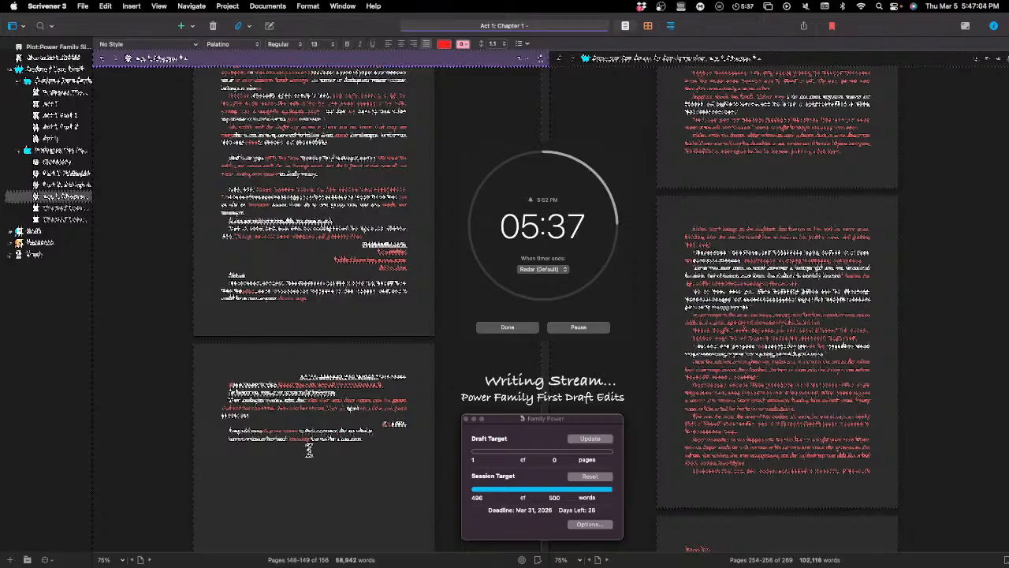
pyautogui.write('the')
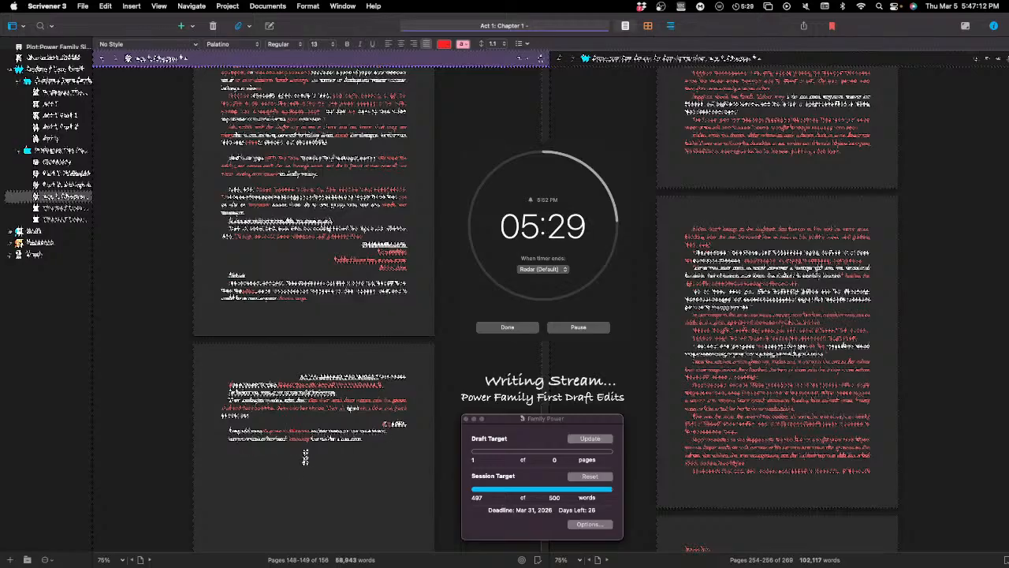
# Step: Remove the extra character from the last paragraph on Chapter 1's final page
pyautogui.press('BackSpace')
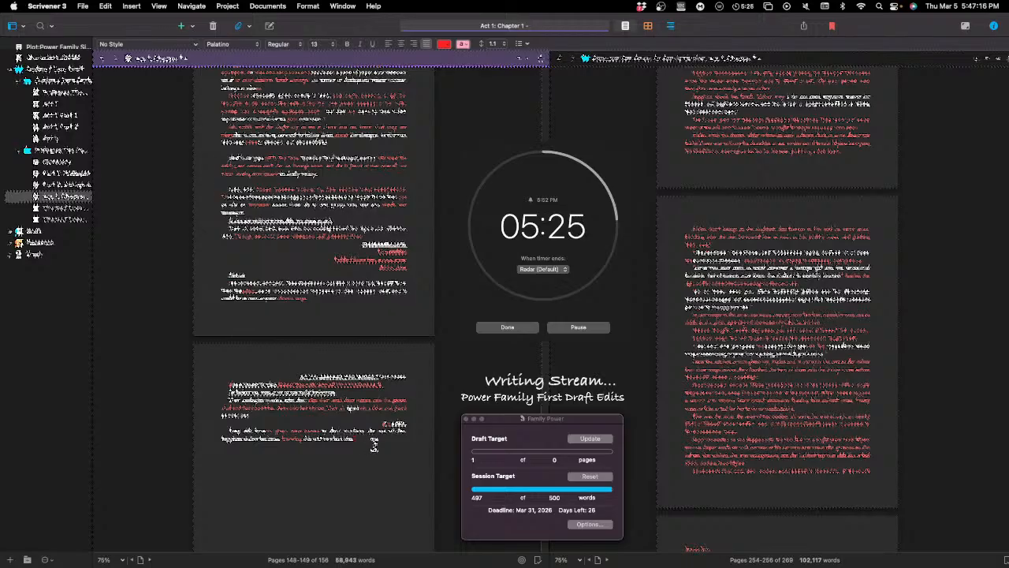
# Step: Reread the closing paragraphs of Chapter 1, highlighting the passages at the end of its last two pages
pyautogui.scroll(-5, 371, 444)
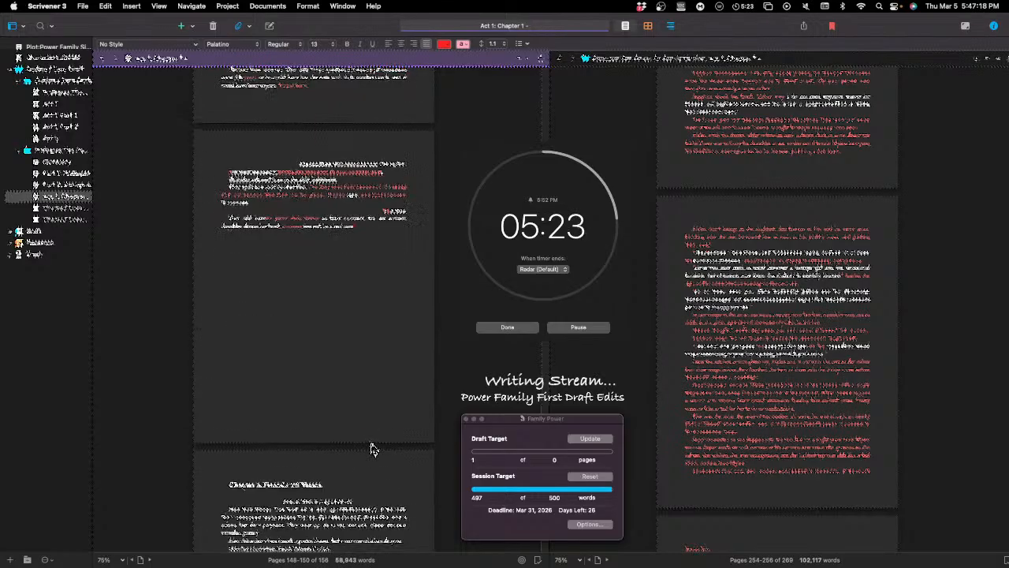
pyautogui.scroll(-3, 360, 428)
pyautogui.scroll(10, 351, 426)
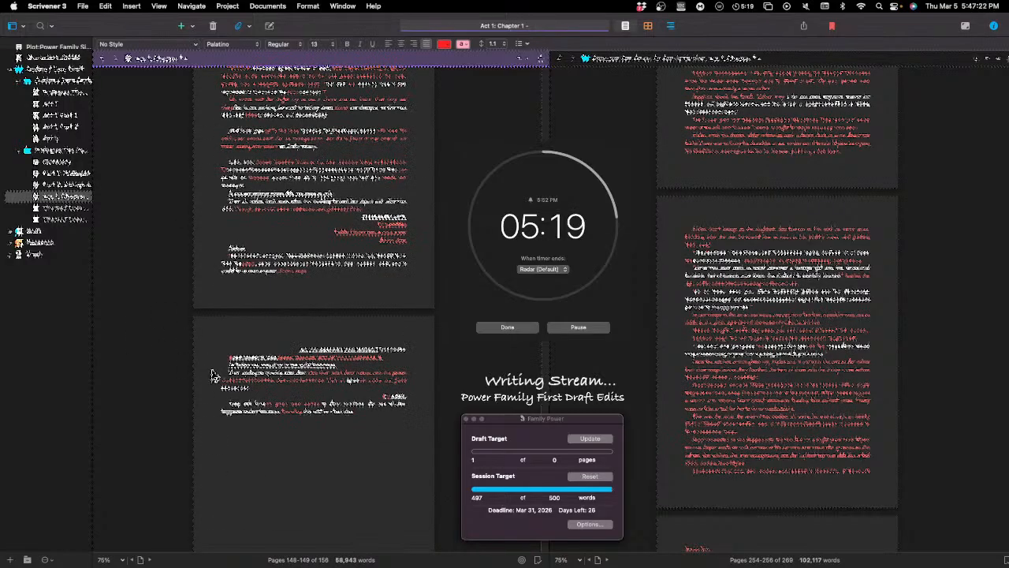
pyautogui.moveTo(227, 368); pyautogui.dragTo(362, 412)
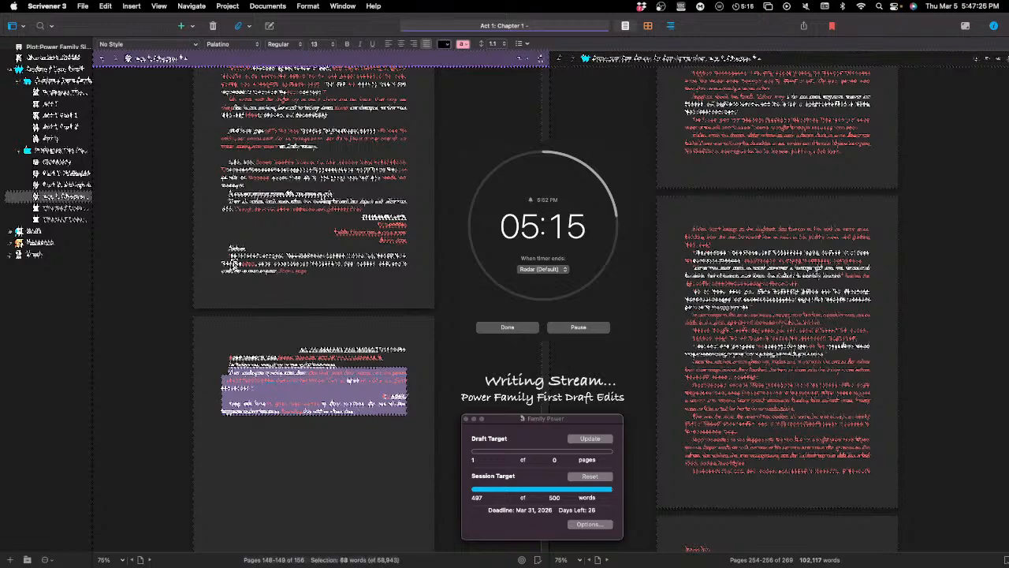
pyautogui.tripleClick(235, 264)
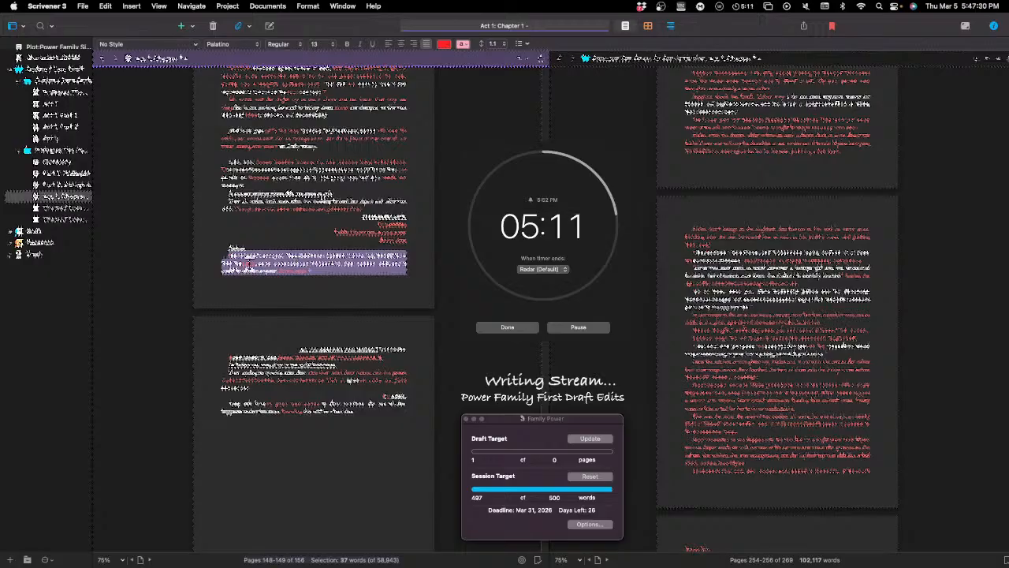
pyautogui.click(314, 405)
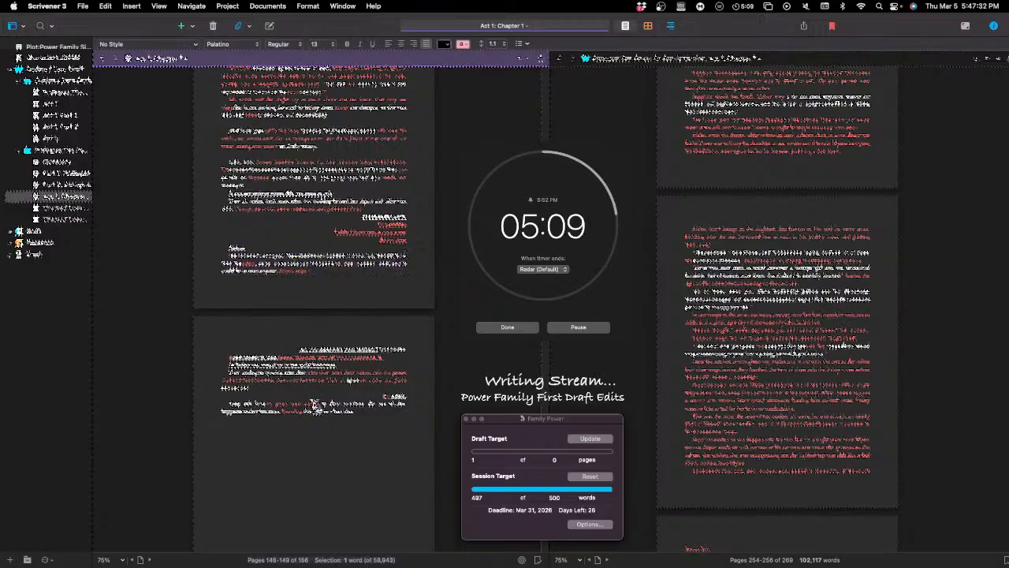
pyautogui.tripleClick(314, 405)
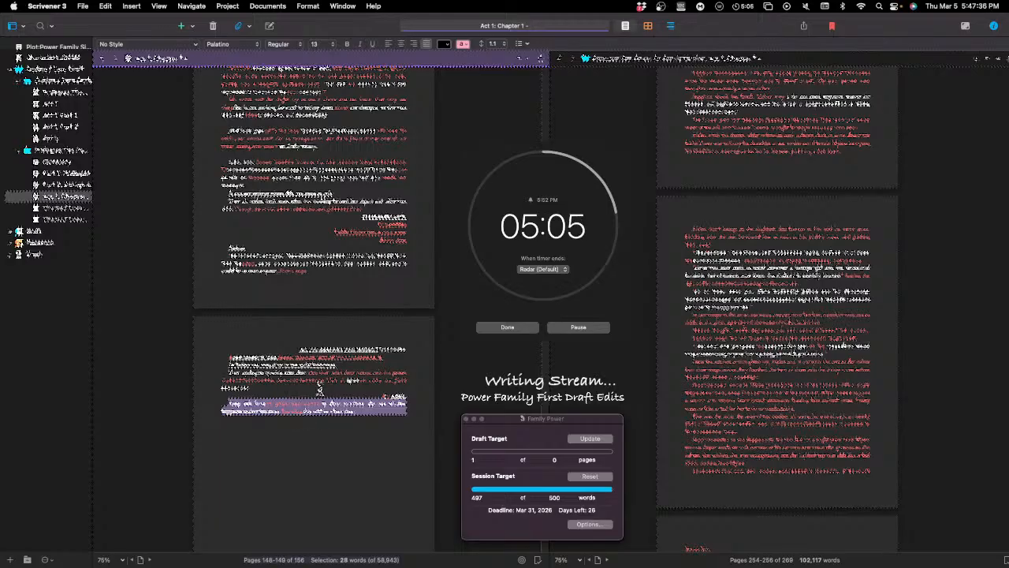
pyautogui.click(366, 426)
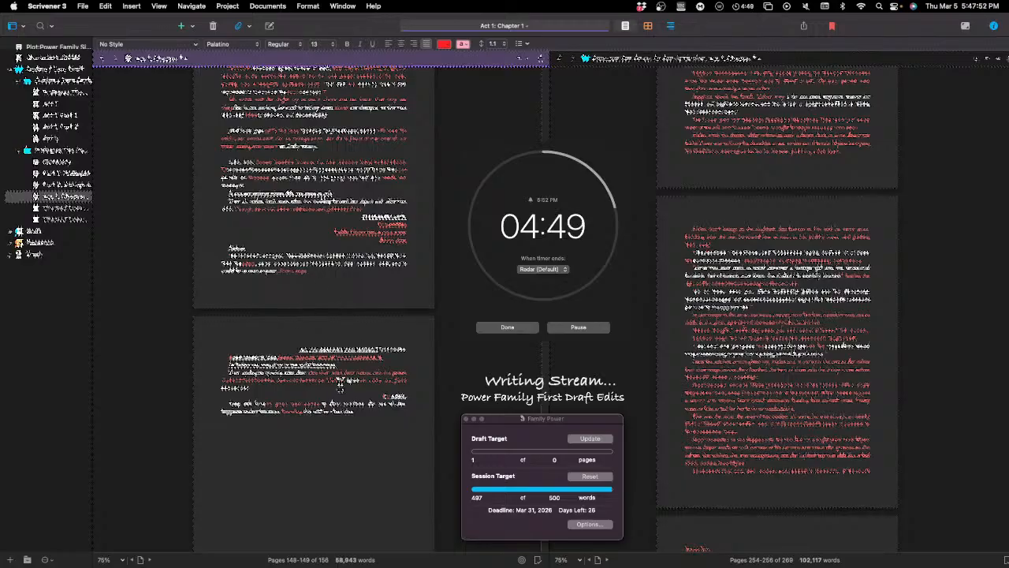
# Step: Review the block of right-aligned bold lines above the last paragraph on Chapter 1's second-to-last page
pyautogui.scroll(-1, 343, 384)
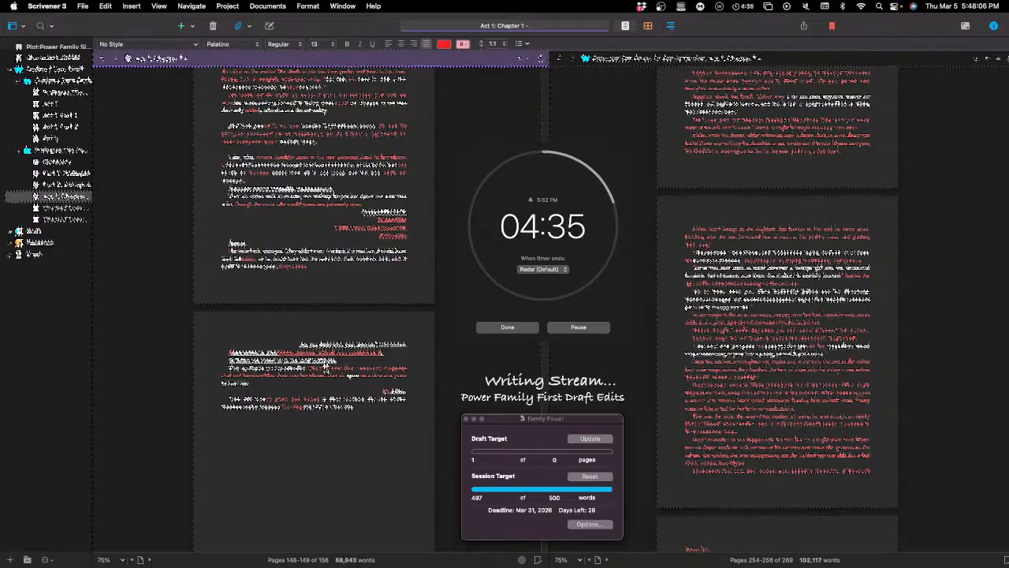
pyautogui.scroll(-1, 379, 410)
pyautogui.scroll(1, 391, 378)
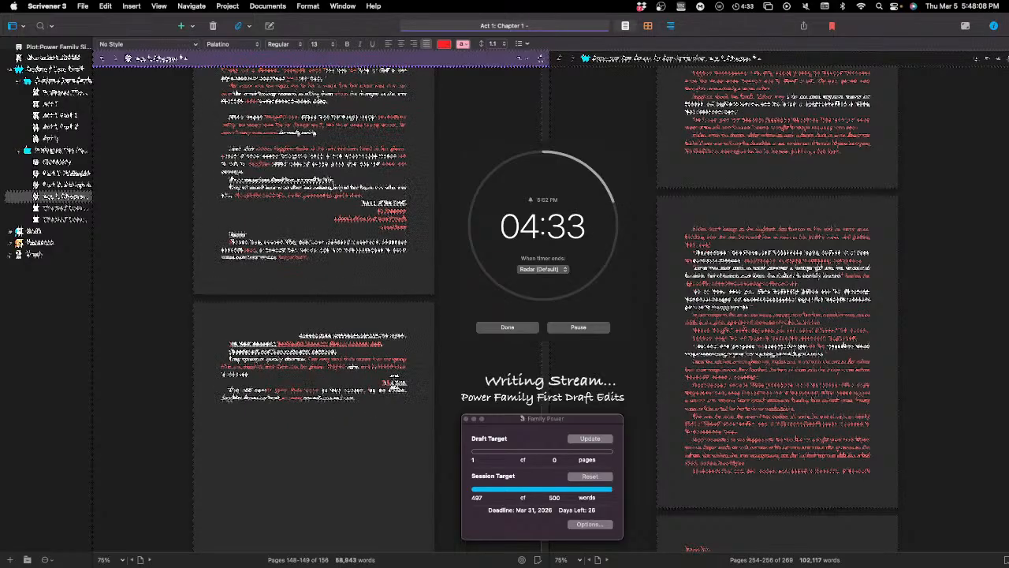
pyautogui.scroll(6, 371, 309)
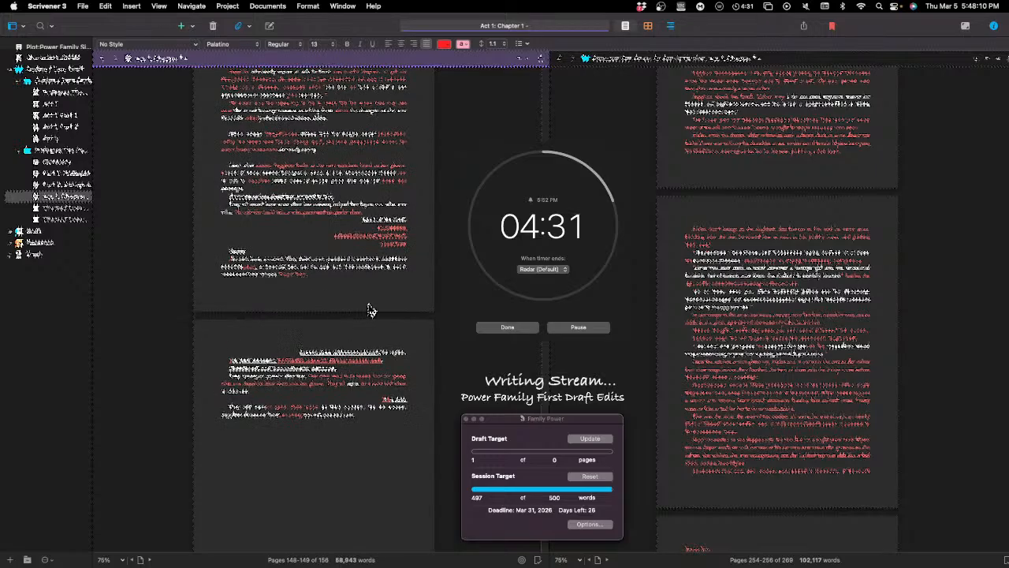
pyautogui.moveTo(357, 293); pyautogui.dragTo(407, 321)
pyautogui.click(419, 312)
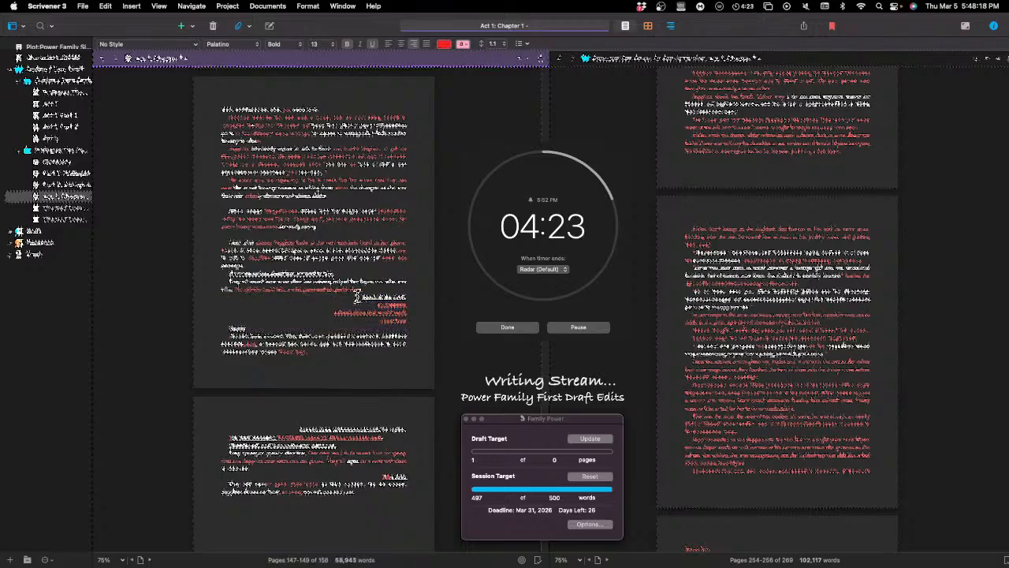
pyautogui.moveTo(356, 295); pyautogui.dragTo(410, 317)
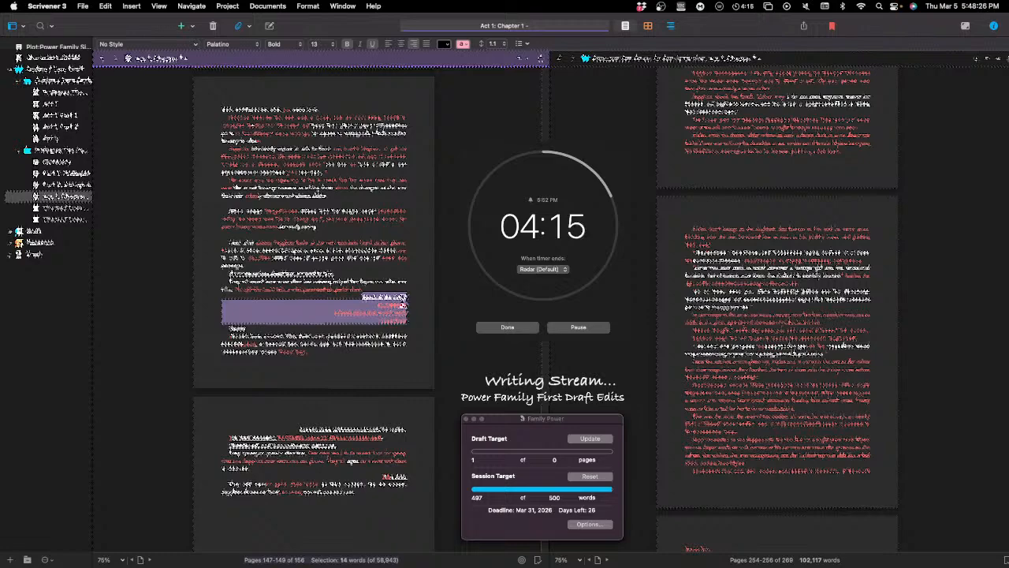
pyautogui.click(402, 293)
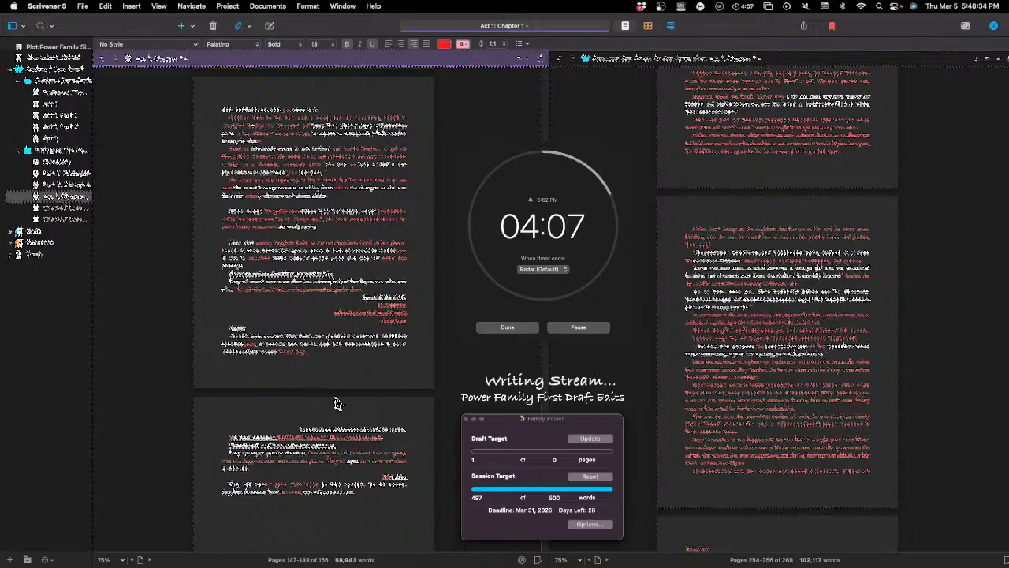
# Step: Compare the final page of Chapter 1 with the right-aligned block on the page before it
pyautogui.scroll(-2, 340, 398)
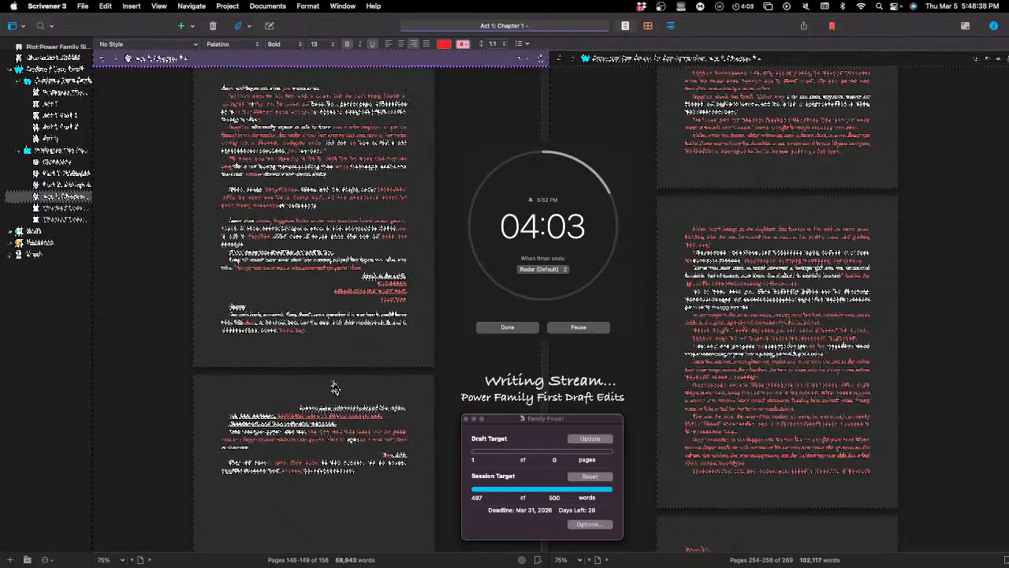
pyautogui.scroll(-1, 329, 406)
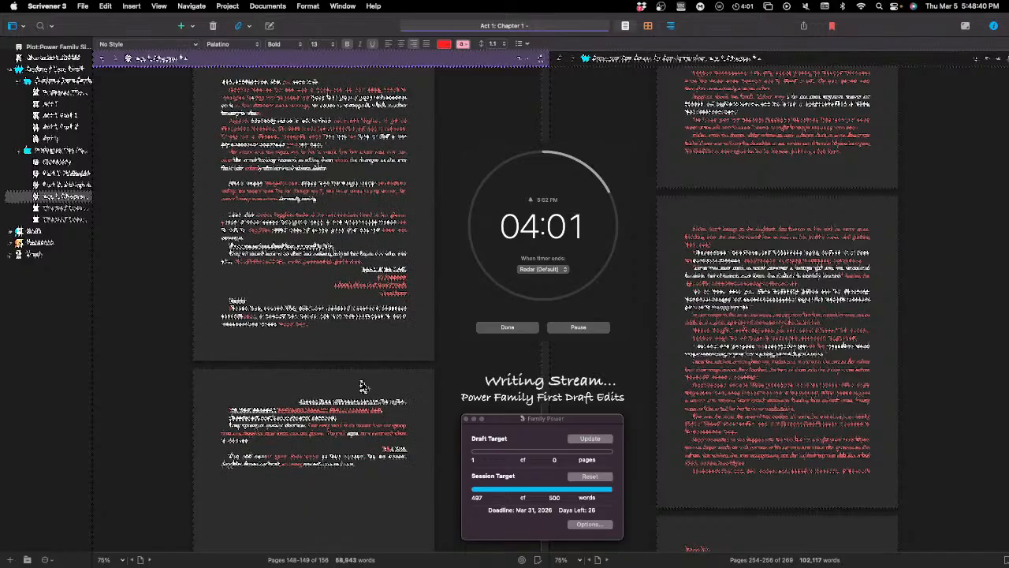
pyautogui.scroll(-5, 402, 399)
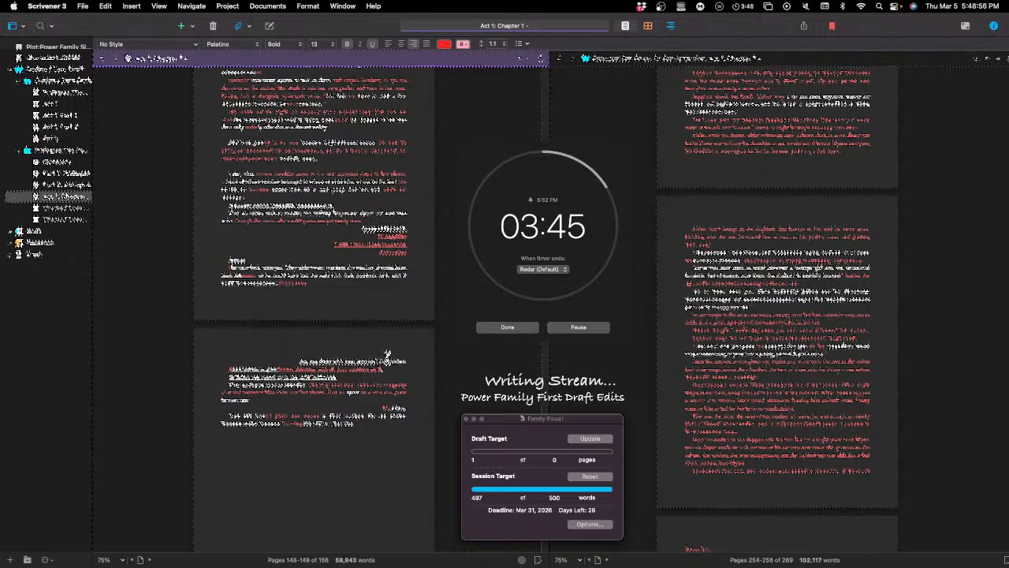
pyautogui.scroll(-1, 400, 380)
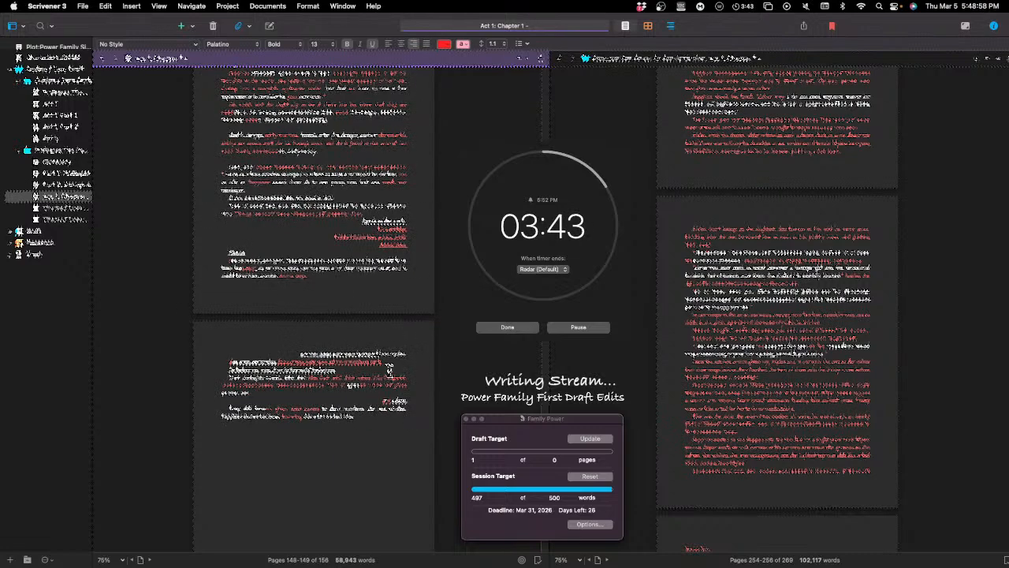
pyautogui.scroll(-3, 386, 371)
pyautogui.scroll(-3, 378, 379)
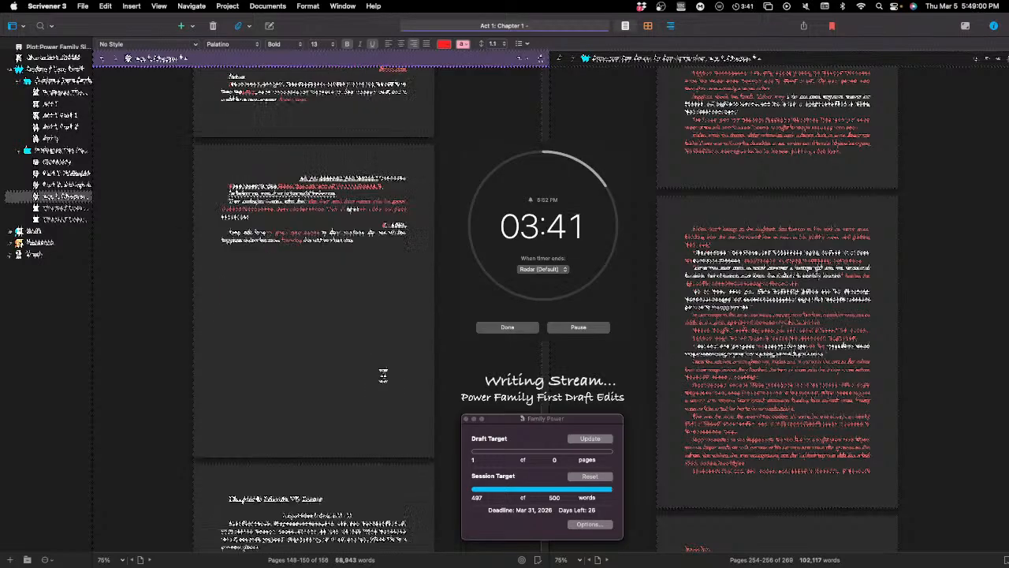
pyautogui.scroll(6, 385, 376)
pyautogui.scroll(2, 388, 373)
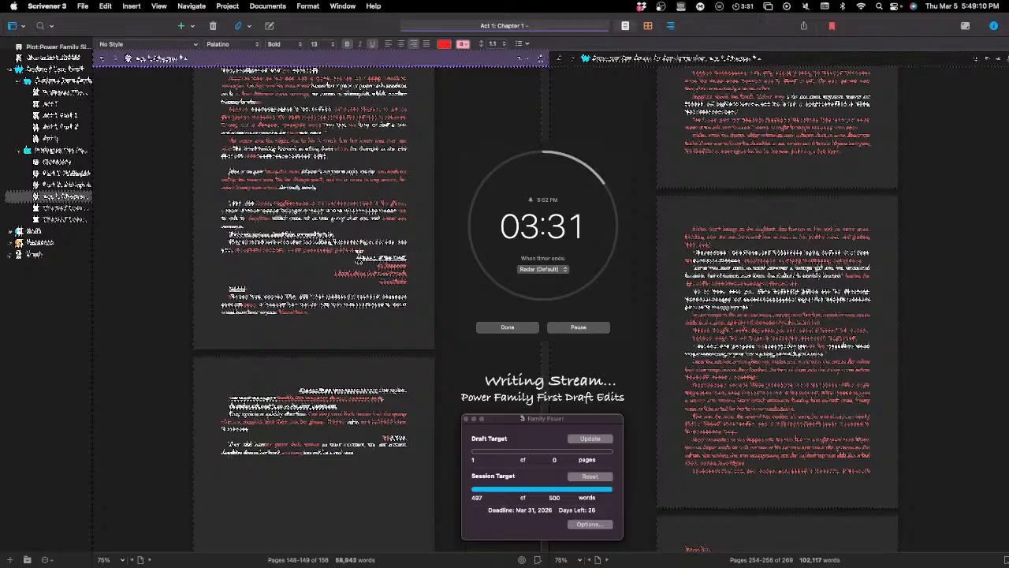
pyautogui.moveTo(359, 256); pyautogui.dragTo(408, 277)
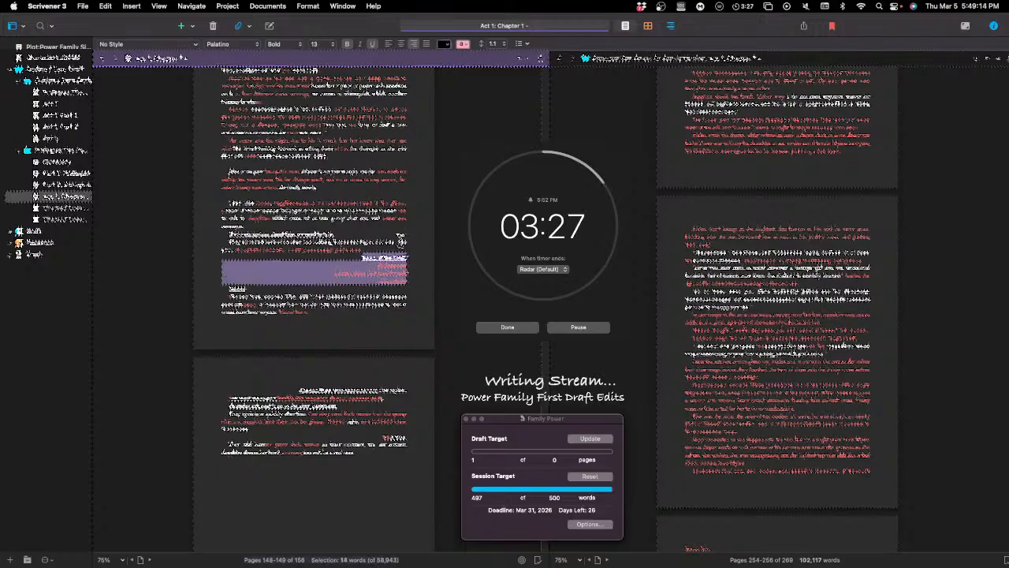
pyautogui.click(415, 277)
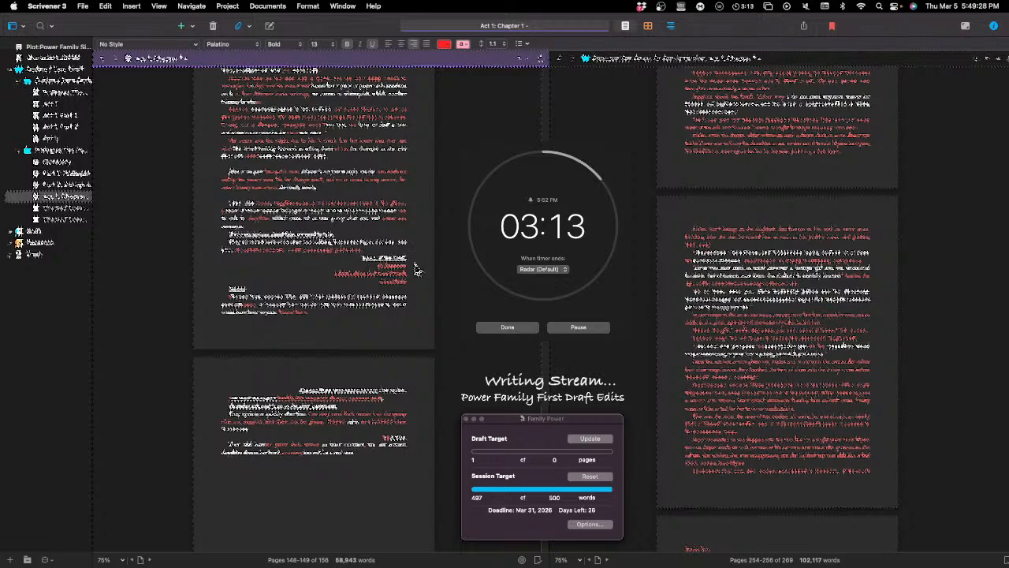
# Step: Read from the paragraph below the right-aligned block through to the last paragraph of Chapter 1
pyautogui.doubleClick(309, 314)
pyautogui.click(259, 303)
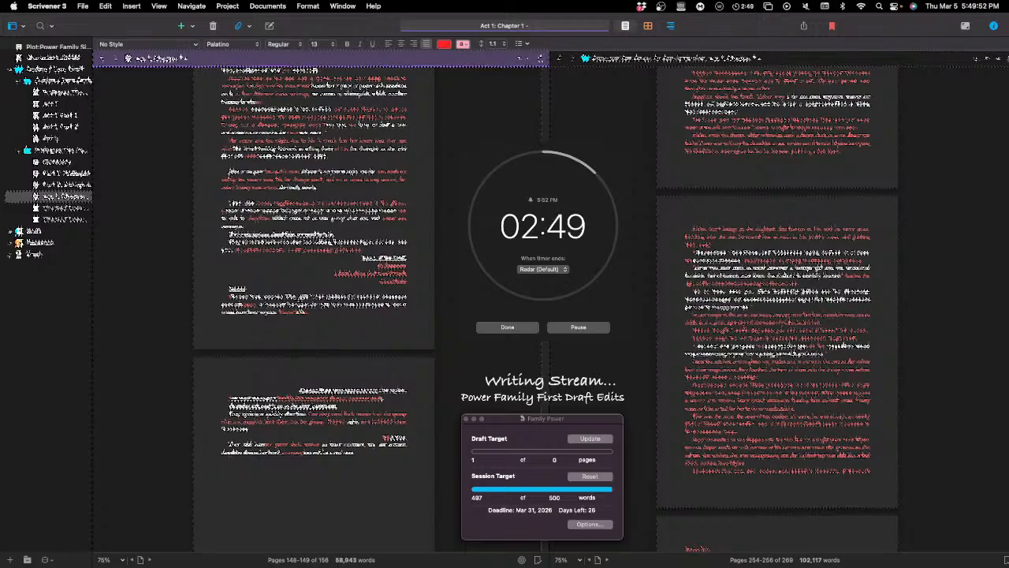
pyautogui.scroll(-1, 304, 306)
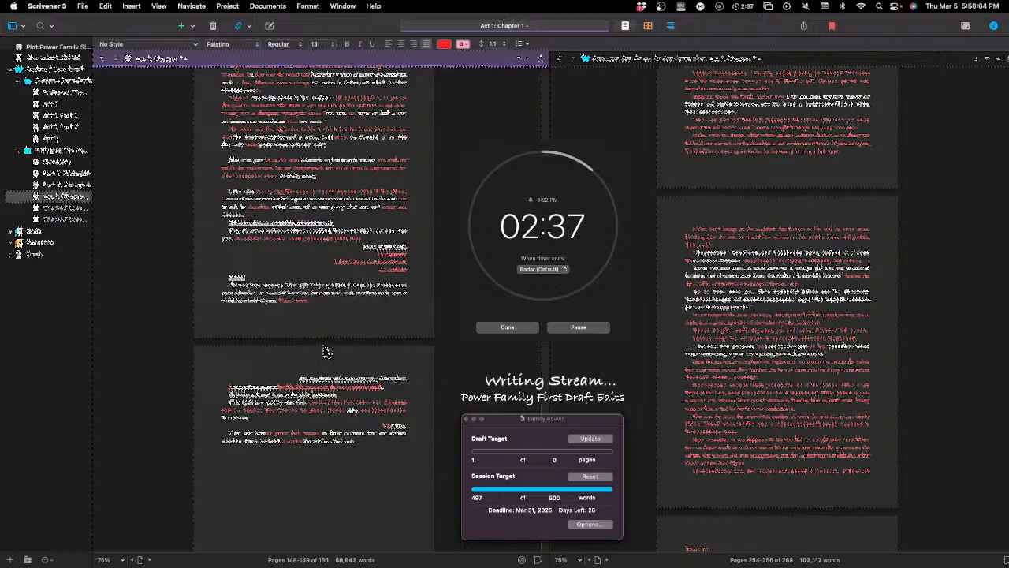
pyautogui.scroll(-3, 377, 343)
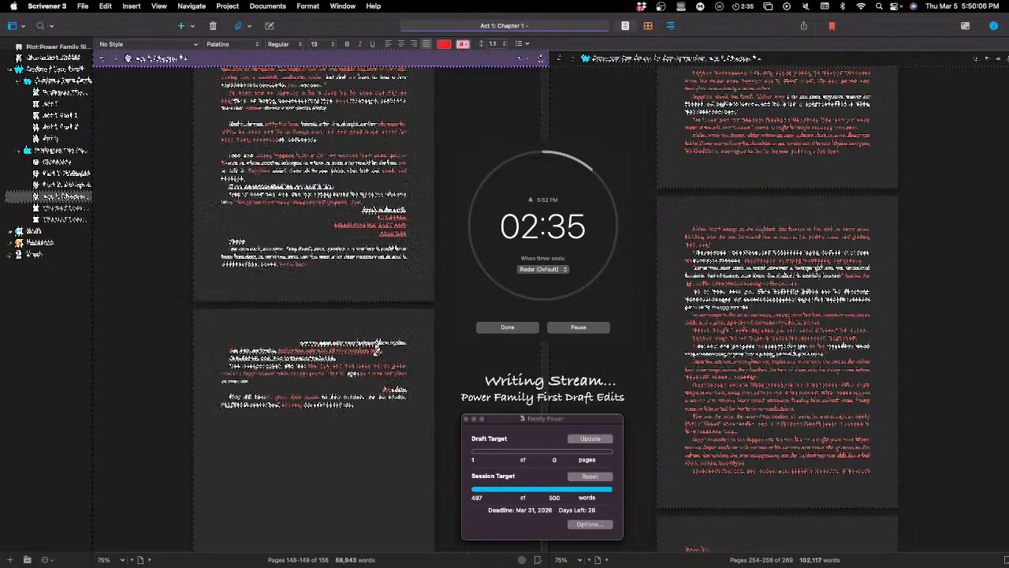
pyautogui.scroll(-2, 379, 341)
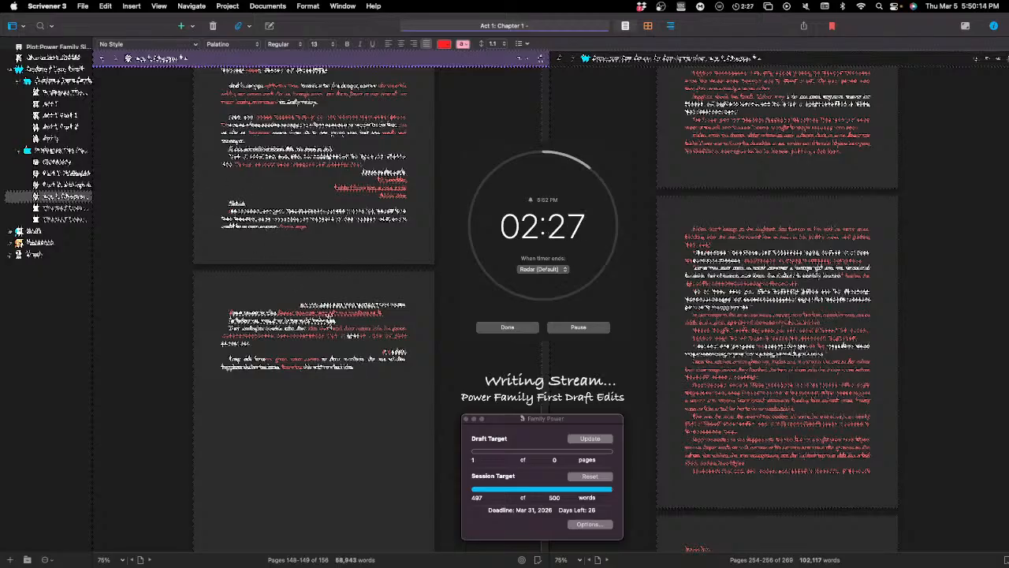
pyautogui.scroll(-1, 338, 331)
pyautogui.scroll(-2, 339, 332)
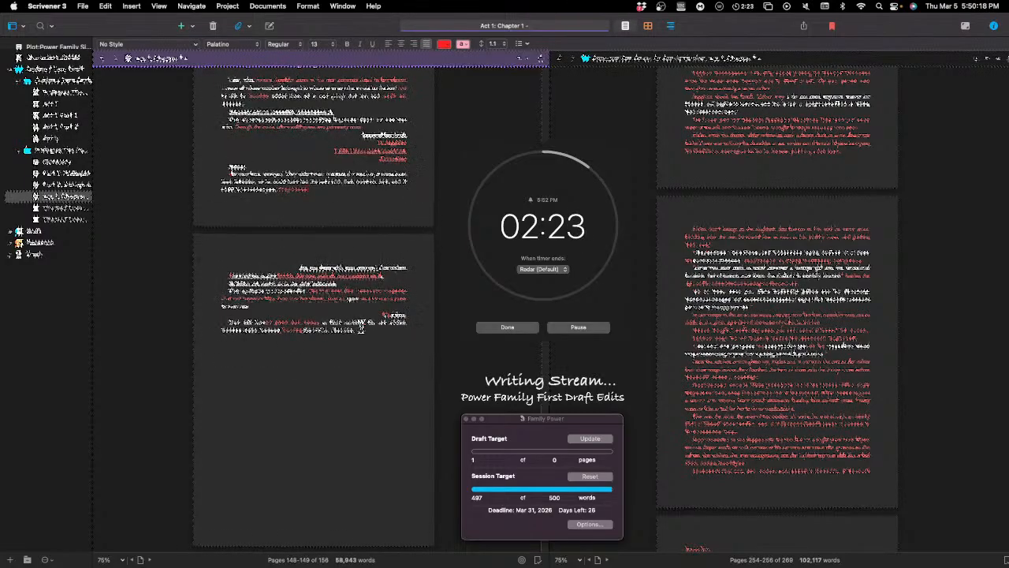
pyautogui.click(317, 317)
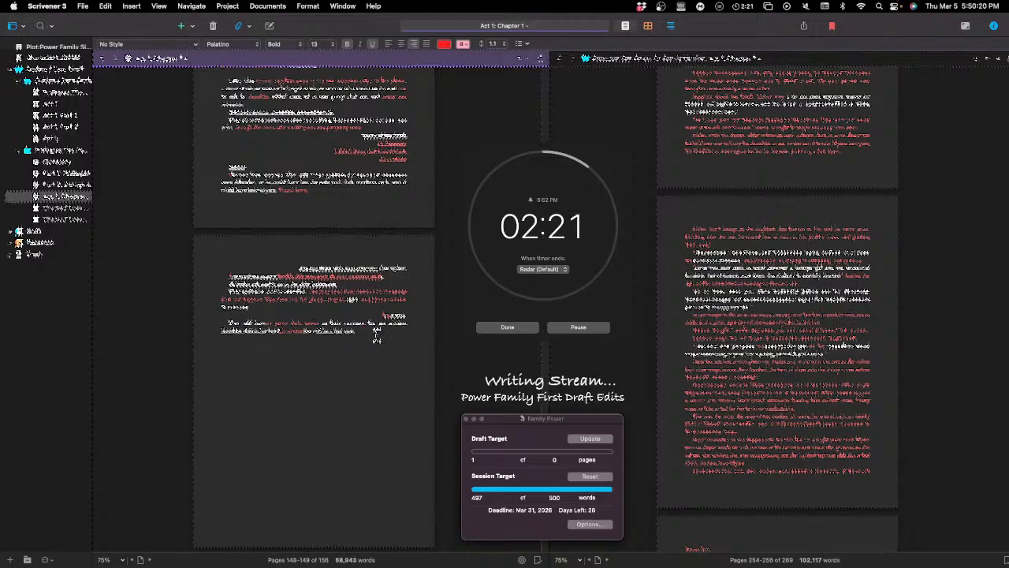
# Step: Insert the red word "In" in the first line of the next chapter's opening paragraph
pyautogui.scroll(-3, 398, 331)
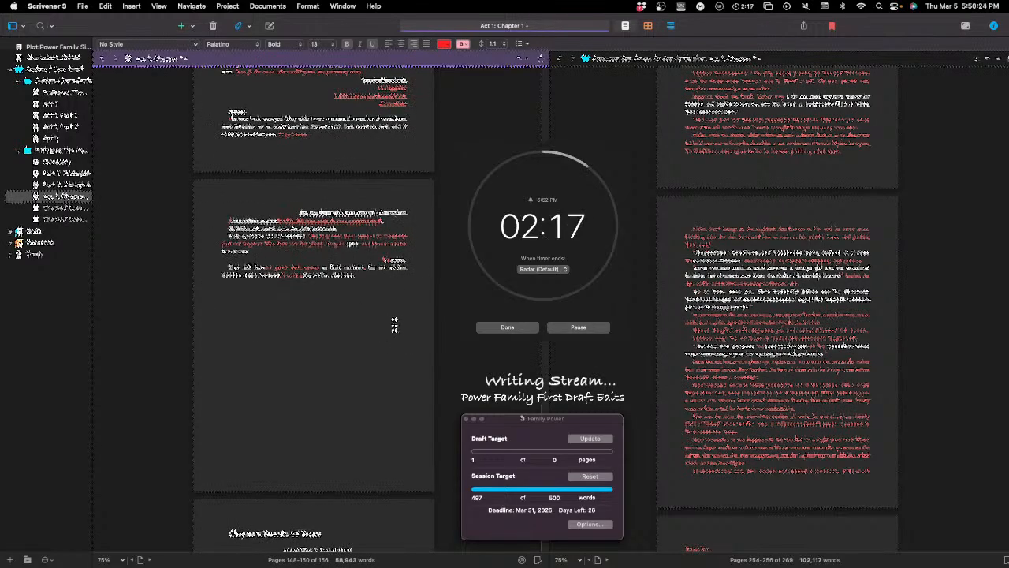
pyautogui.scroll(-6, 390, 320)
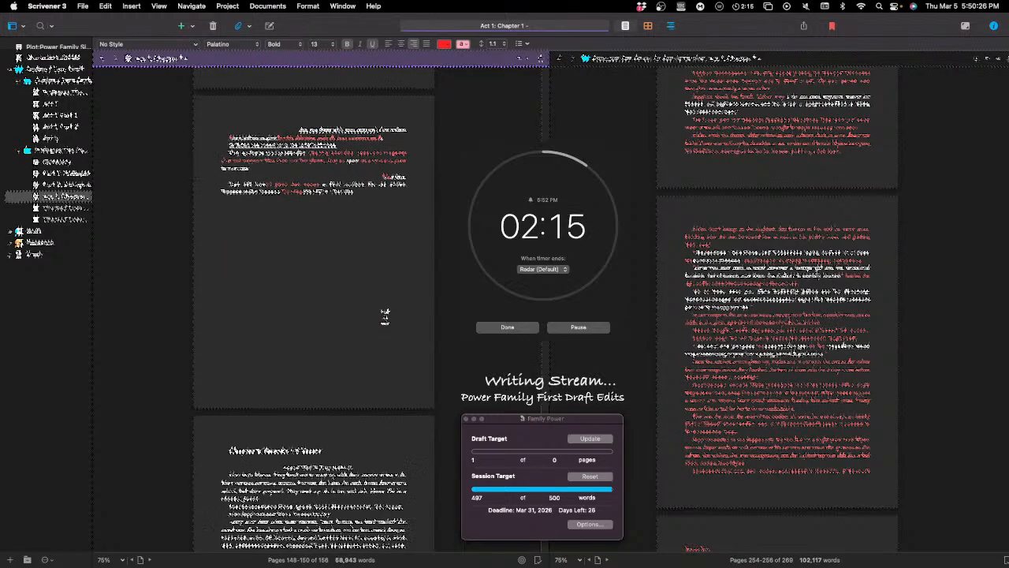
pyautogui.scroll(-6, 385, 315)
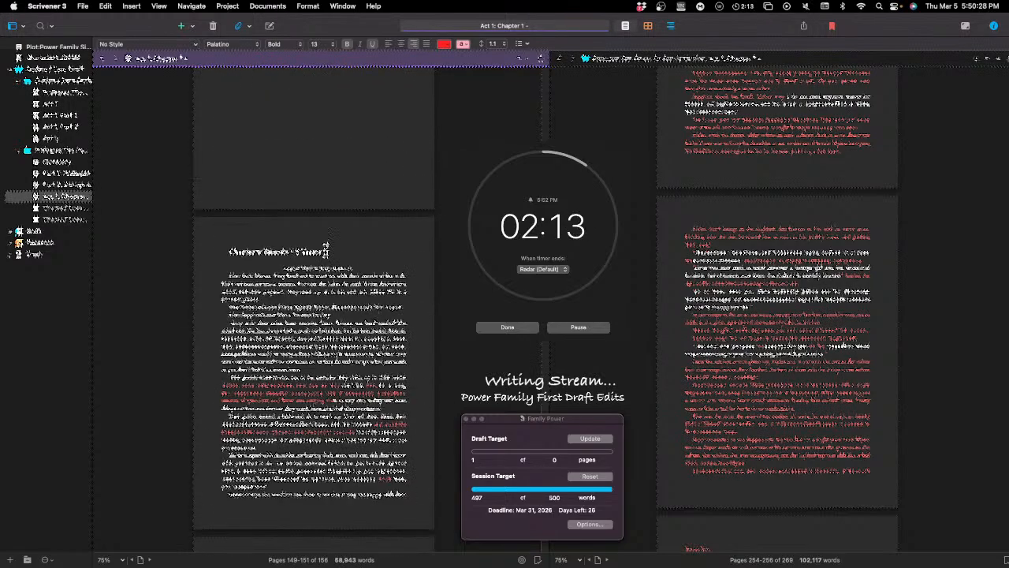
pyautogui.scroll(-5, 331, 266)
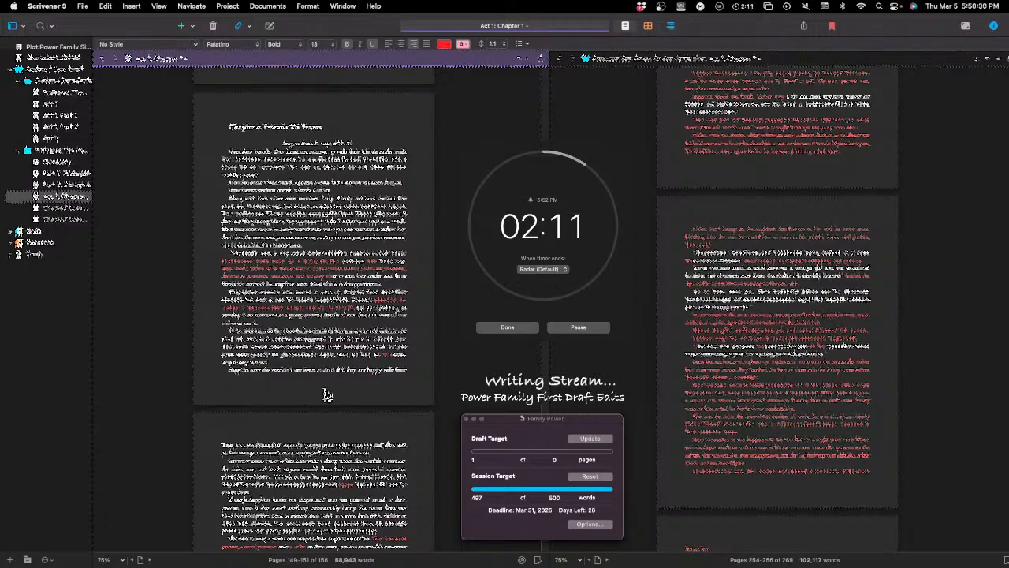
pyautogui.scroll(1, 347, 225)
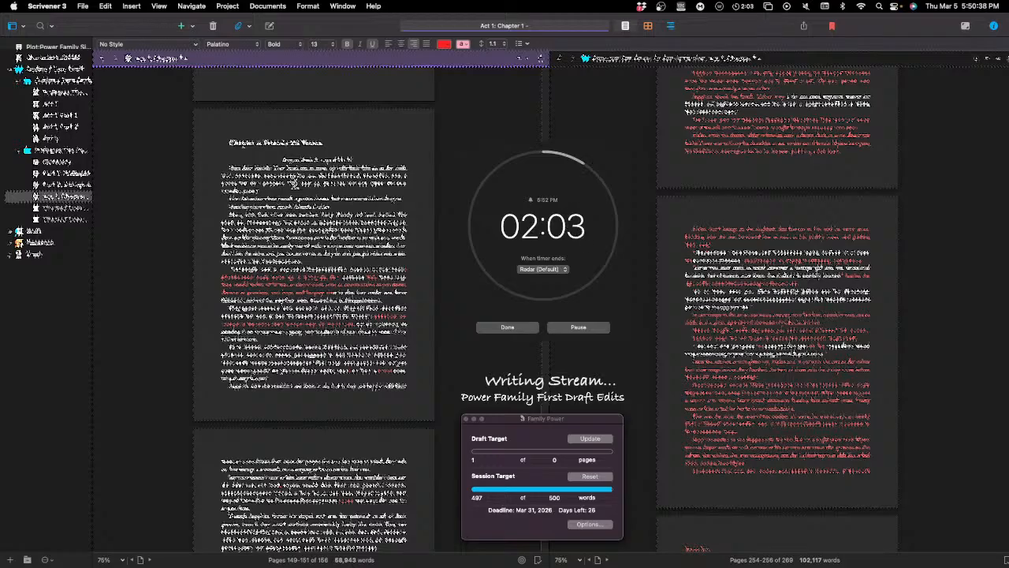
pyautogui.click(321, 176)
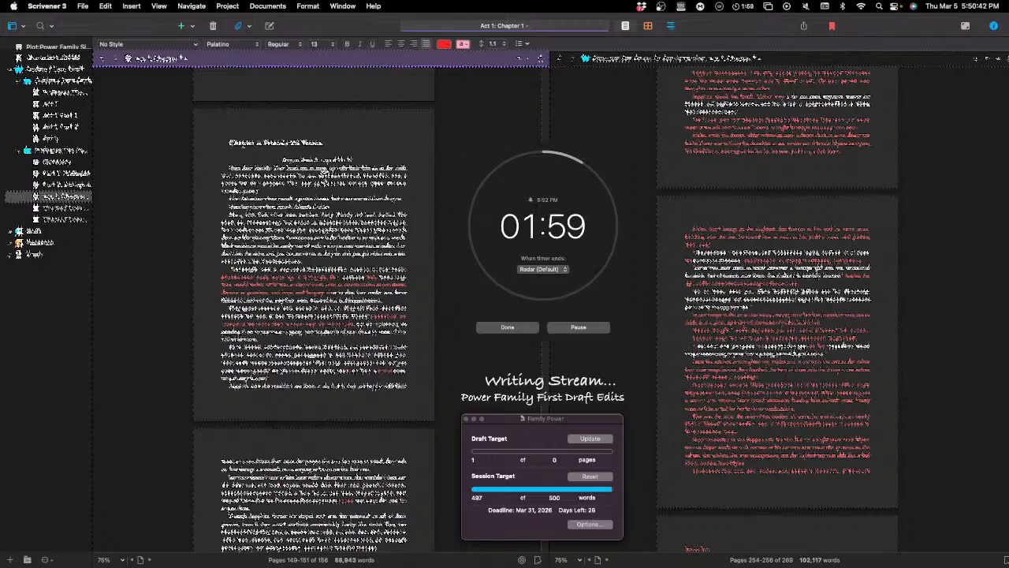
pyautogui.write('In ')
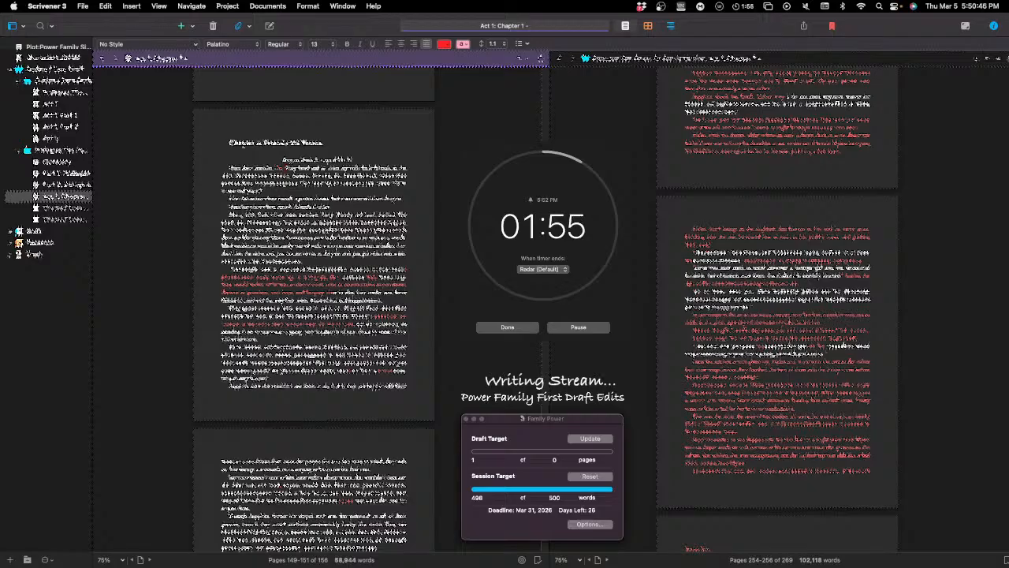
pyautogui.write('was a ')
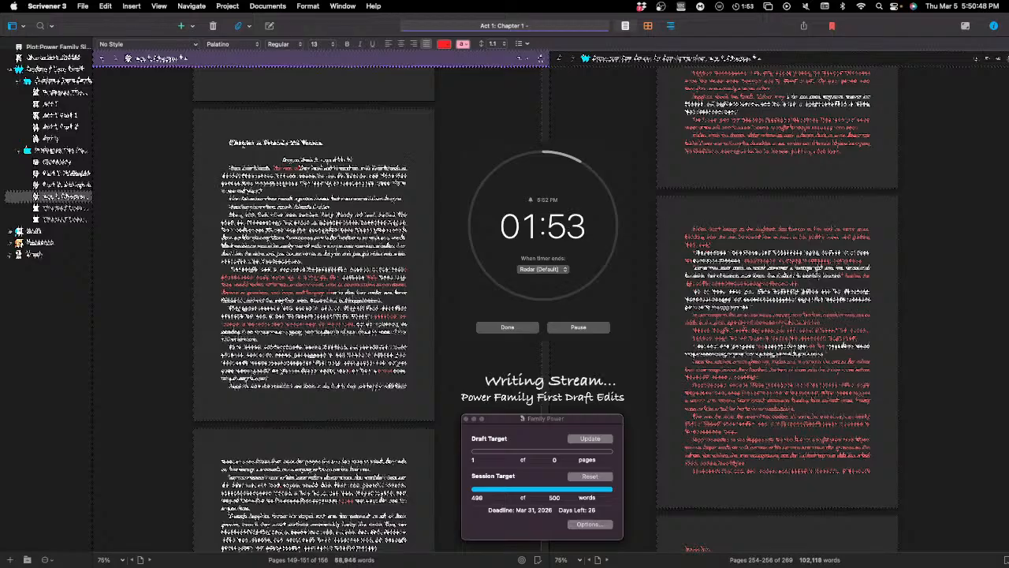
pyautogui.write('moment')
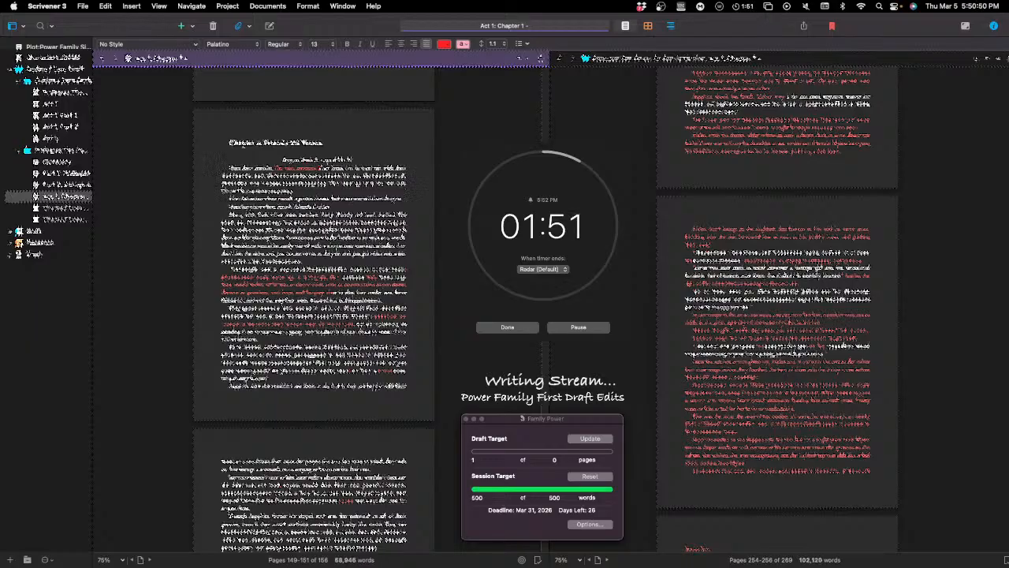
# Step: Complete the short red introductory phrase in the first line of the chapter's opening paragraph
pyautogui.press('BackSpace')
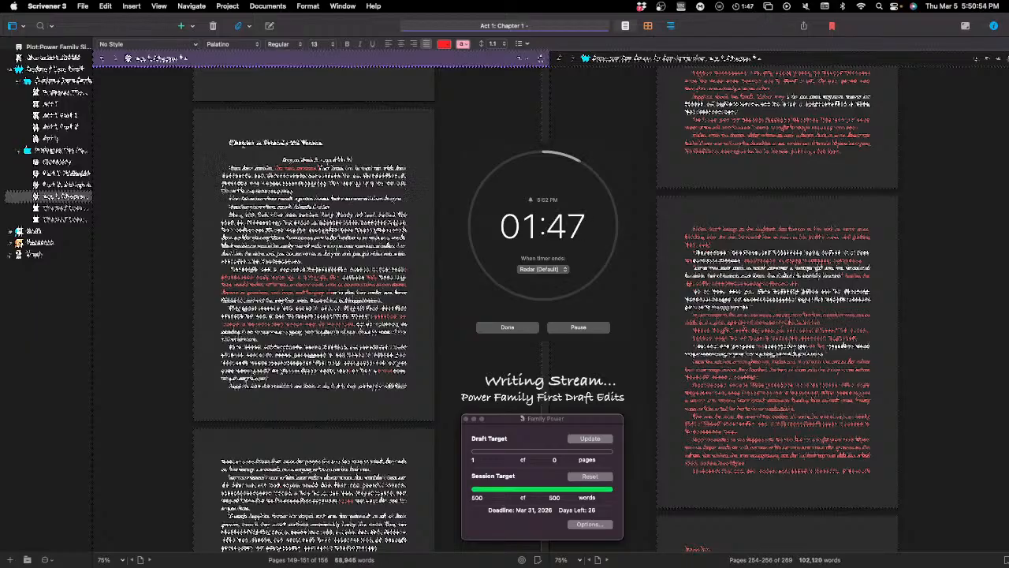
pyautogui.press('Return')
pyautogui.press('BackSpace')
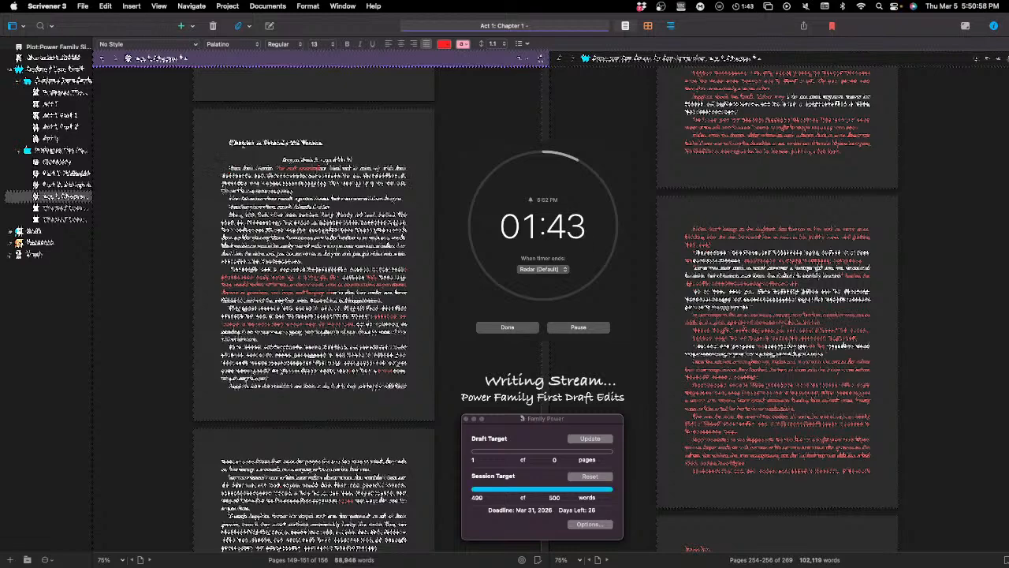
pyautogui.write('and')
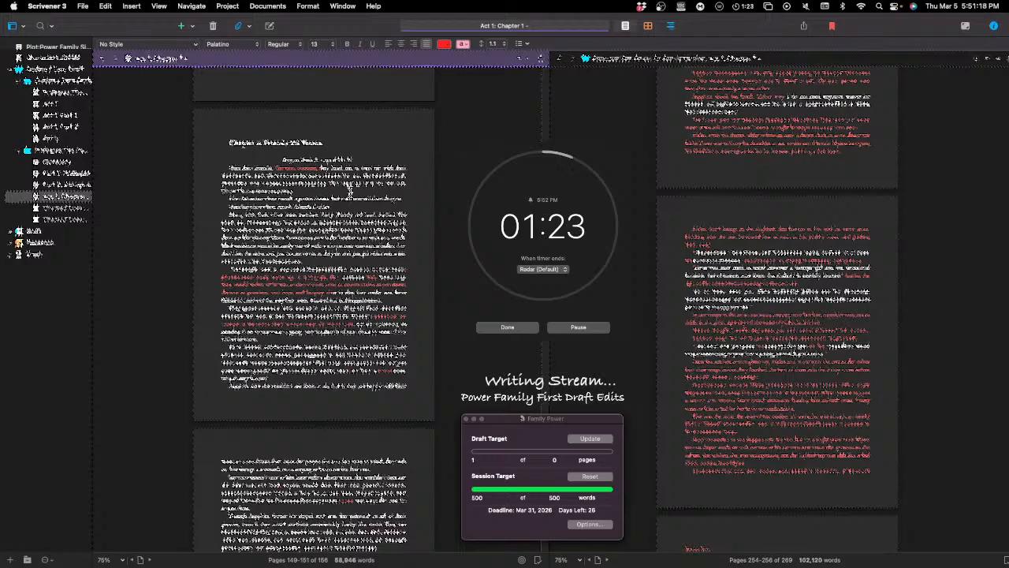
# Step: Start a new paragraph at the end part of the opening paragraph and reword one spot in it with a red word
pyautogui.press('Return')
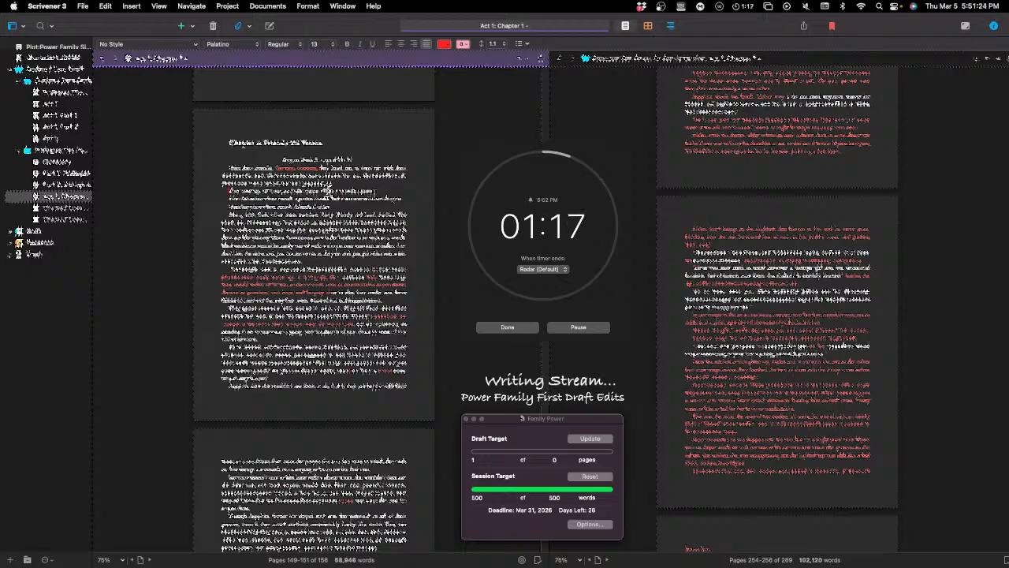
pyautogui.click(330, 191)
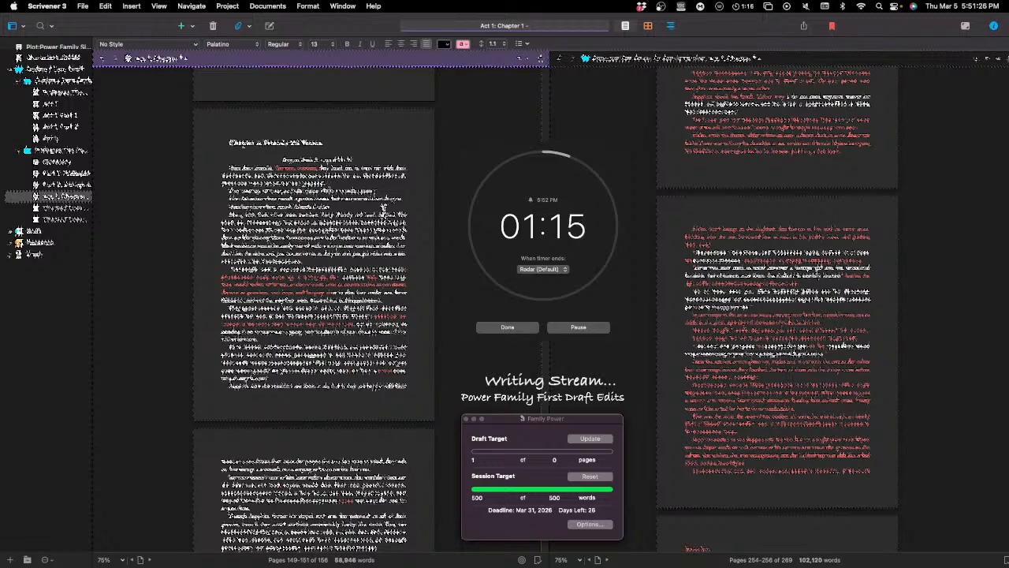
pyautogui.press('BackSpace')
pyautogui.write('the')
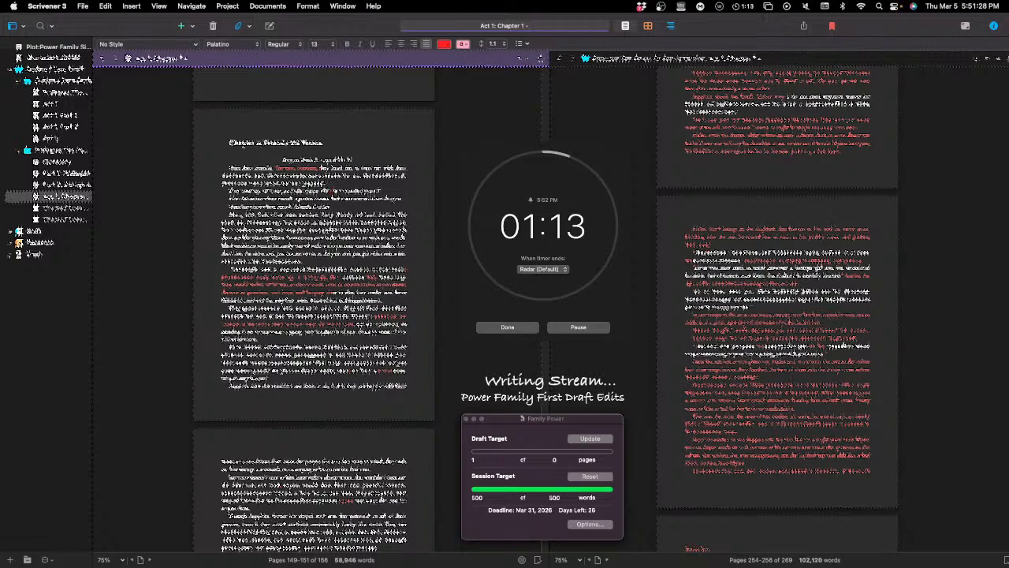
pyautogui.write('ing ')
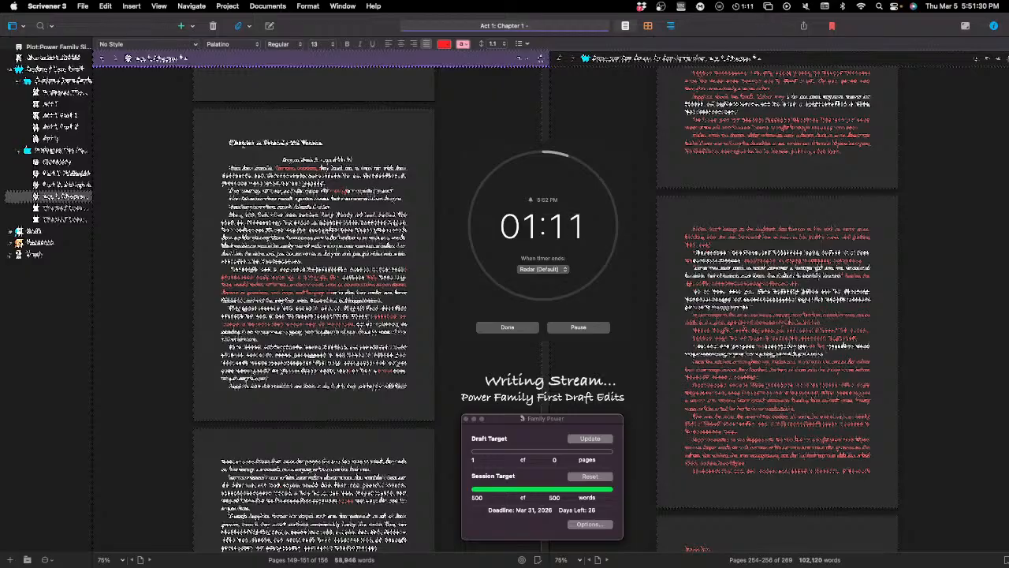
pyautogui.write('in')
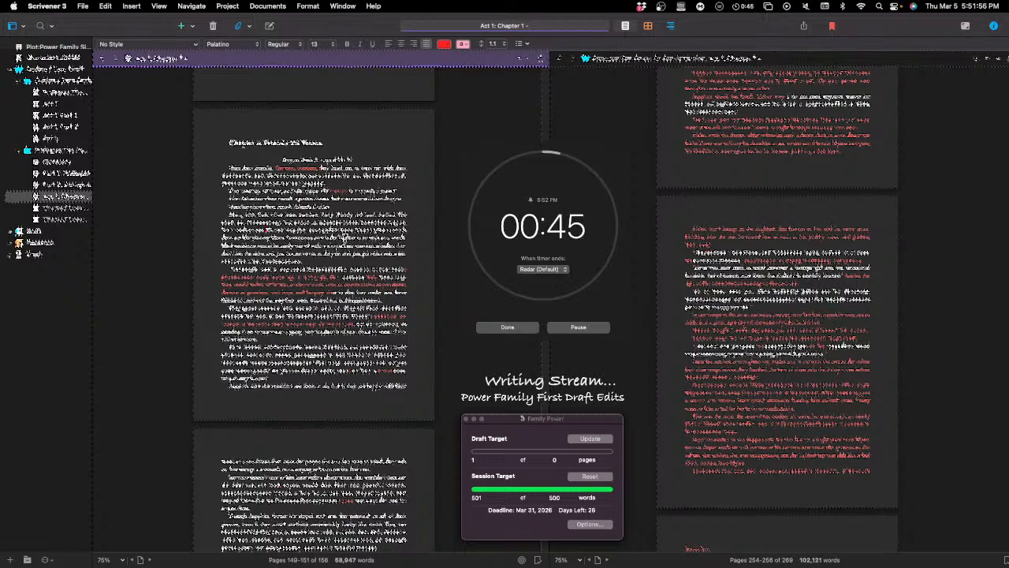
# Step: Split the long paragraph in the upper half of the chapter's opening page into two paragraphs
pyautogui.press('Return')
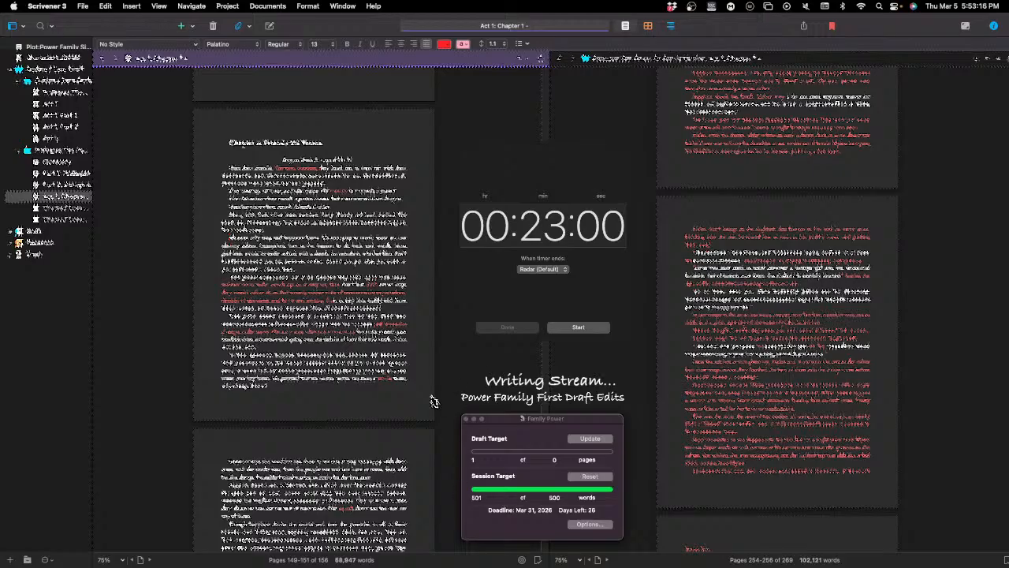
# Step: Check the word count of the body text on the chapter's opening page and skim on to the following page
pyautogui.click(498, 369)
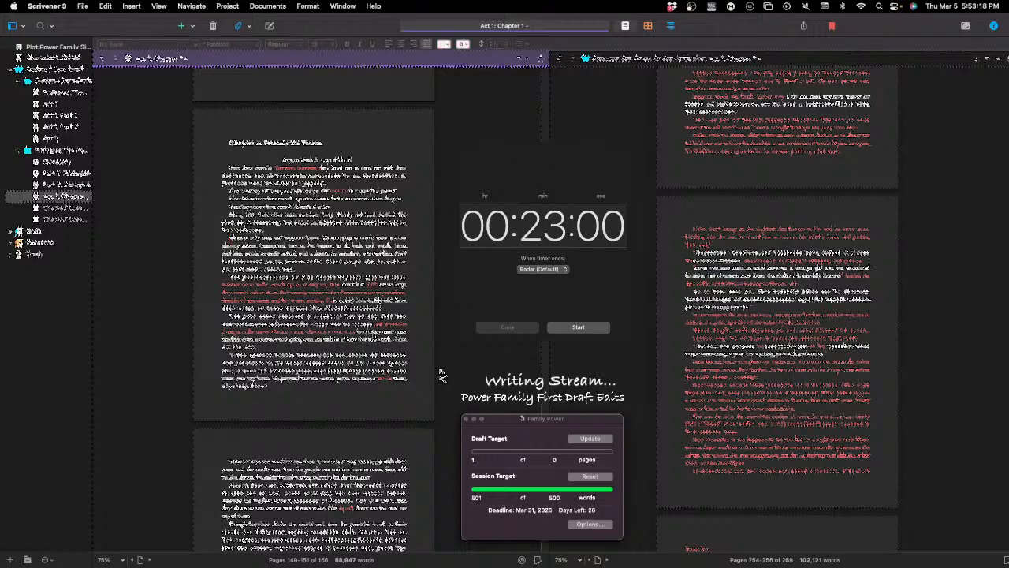
pyautogui.scroll(-1, 460, 350)
pyautogui.scroll(-5, 461, 350)
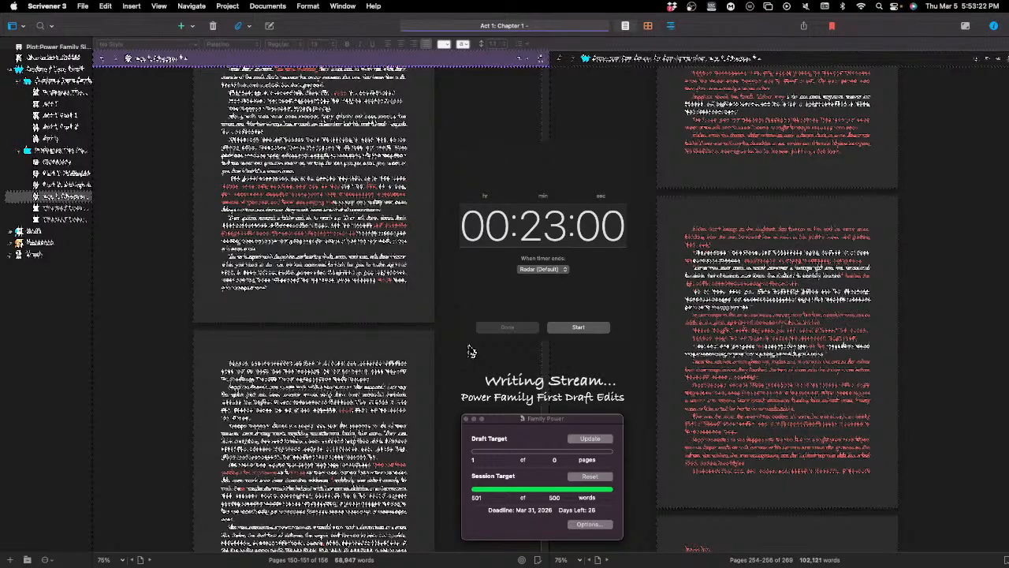
pyautogui.scroll(3, 437, 394)
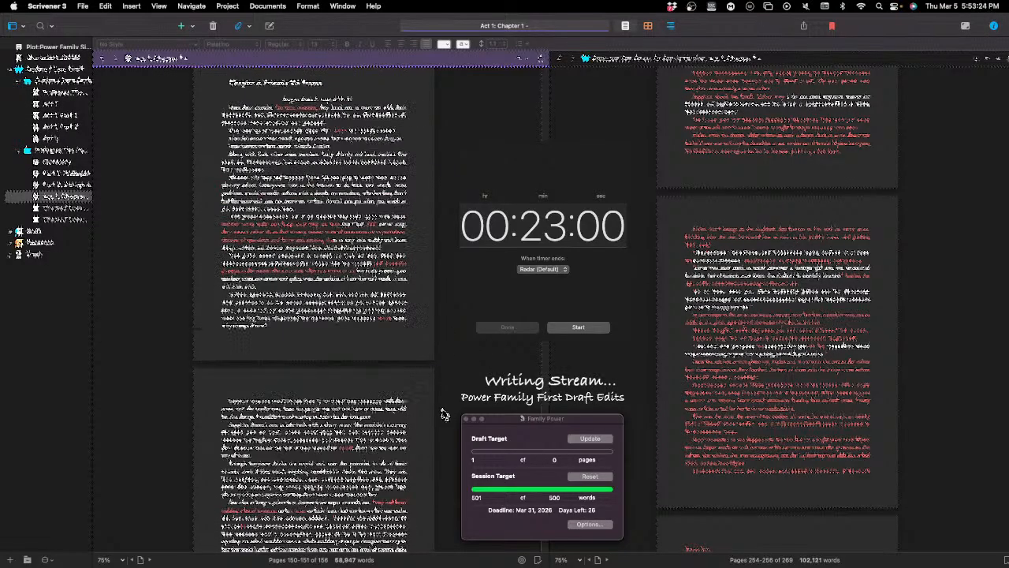
pyautogui.scroll(6, 433, 411)
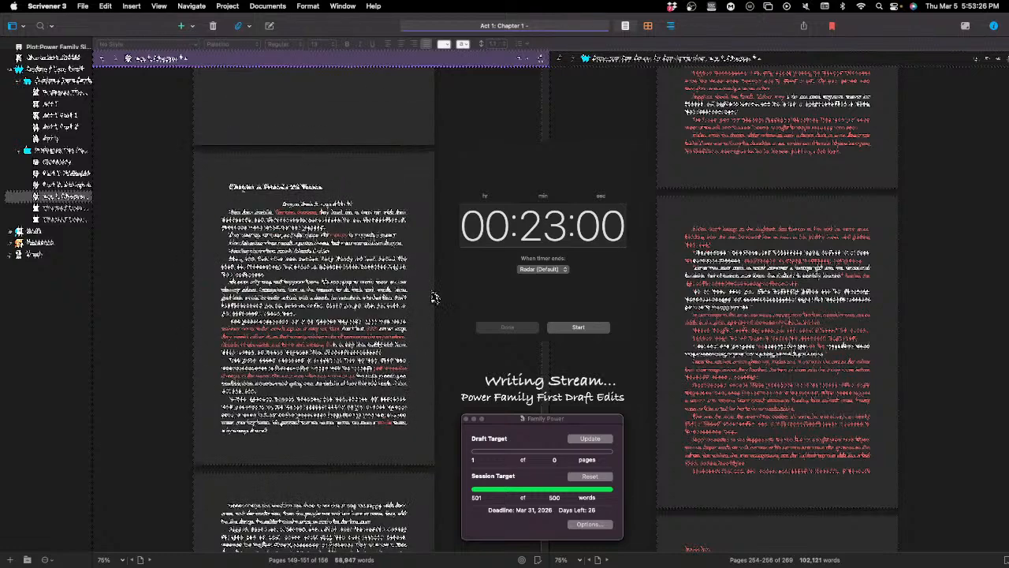
pyautogui.moveTo(221, 212); pyautogui.dragTo(312, 443)
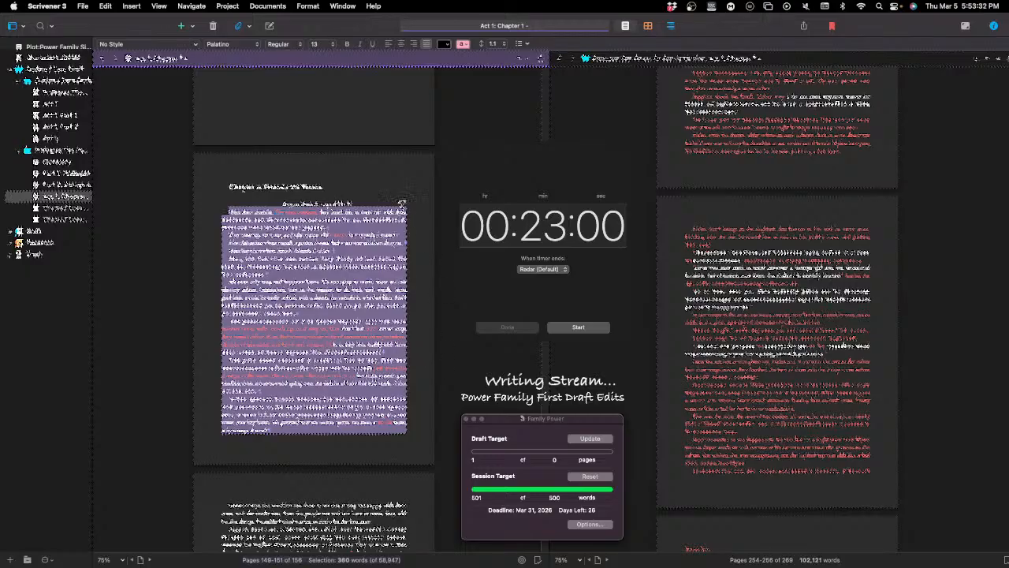
pyautogui.click(418, 287)
pyautogui.scroll(-2, 405, 263)
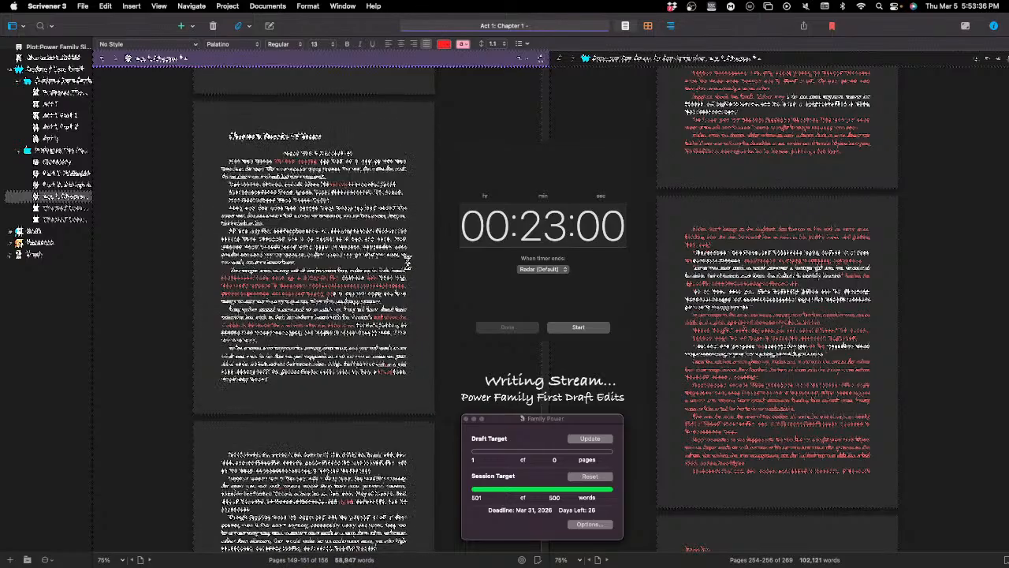
pyautogui.scroll(-3, 371, 276)
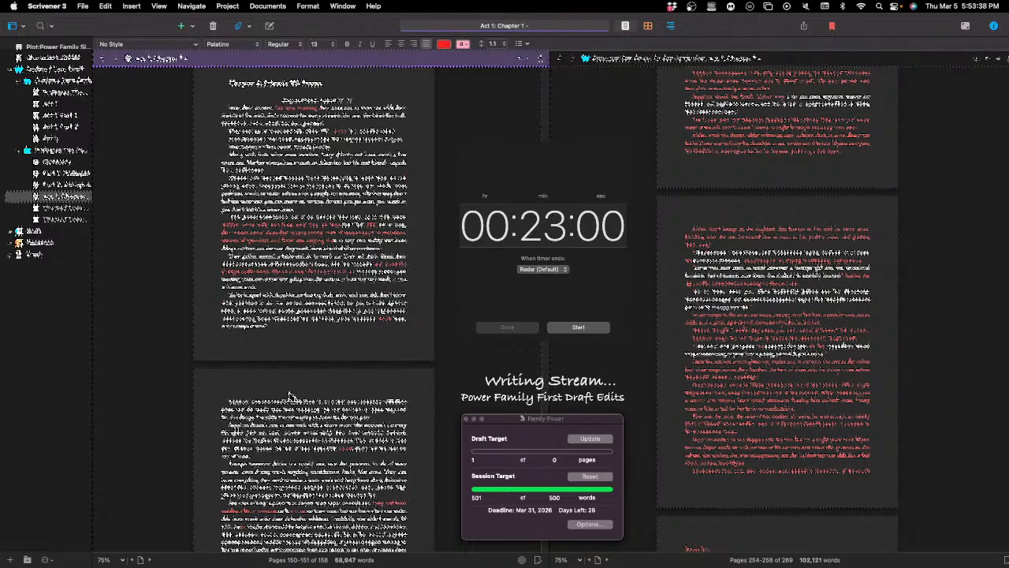
pyautogui.scroll(-1, 291, 398)
pyautogui.scroll(5, 313, 388)
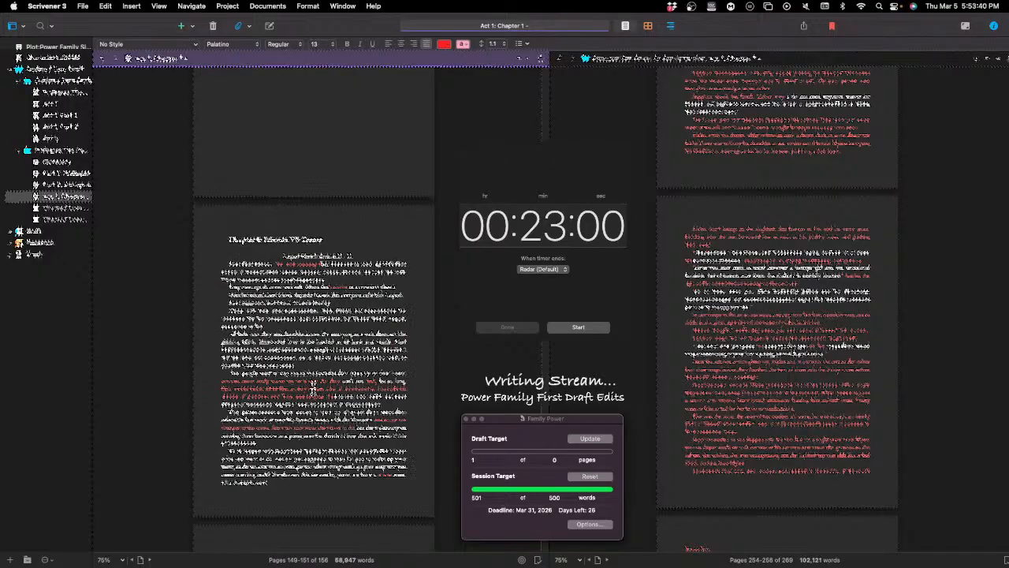
pyautogui.scroll(-5, 327, 389)
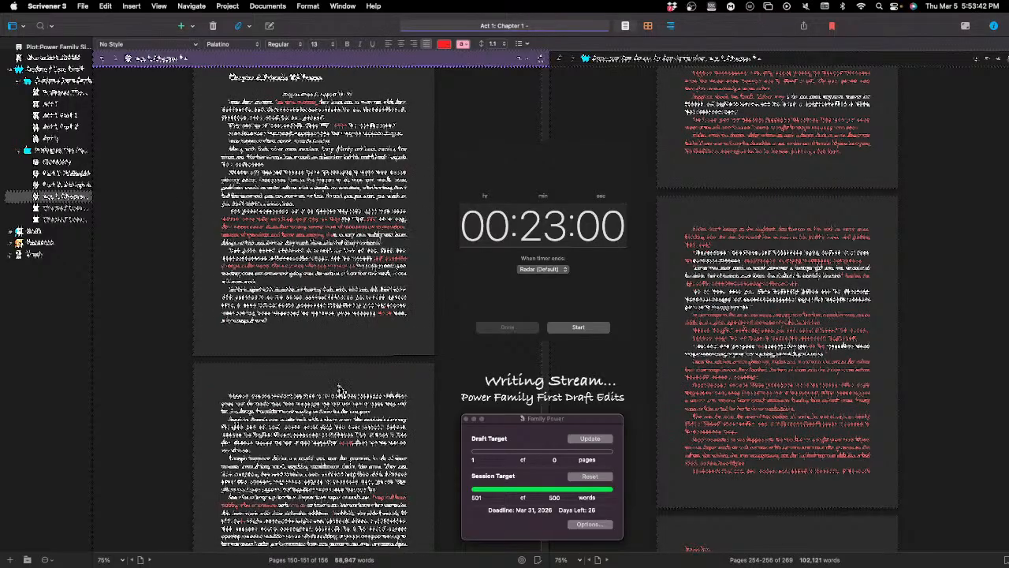
pyautogui.scroll(2, 299, 230)
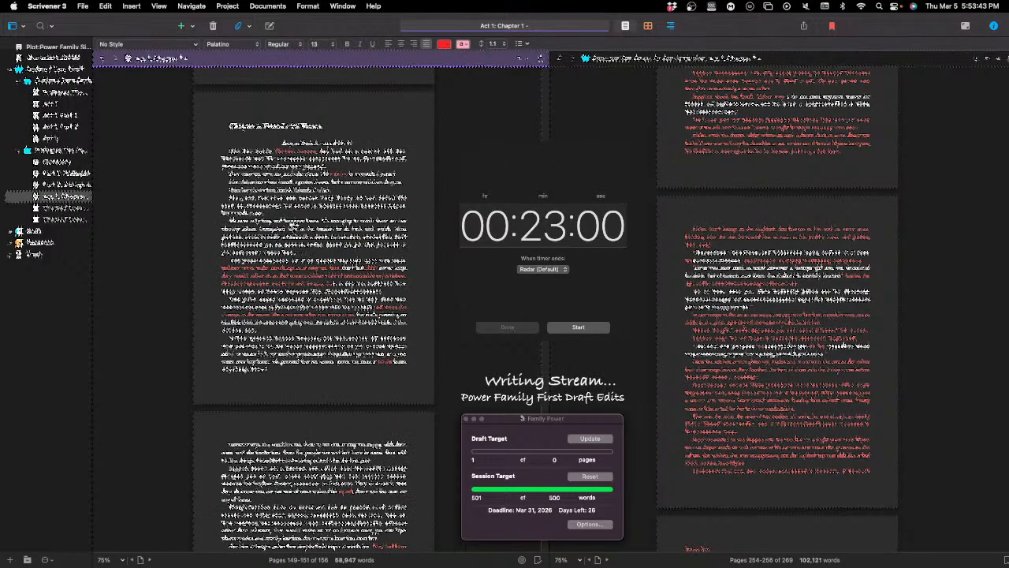
# Step: Insert a red bold act-and-part heading in front of the chapter title, after checking how the previous chapter ends
pyautogui.click(245, 114)
pyautogui.scroll(5, 285, 402)
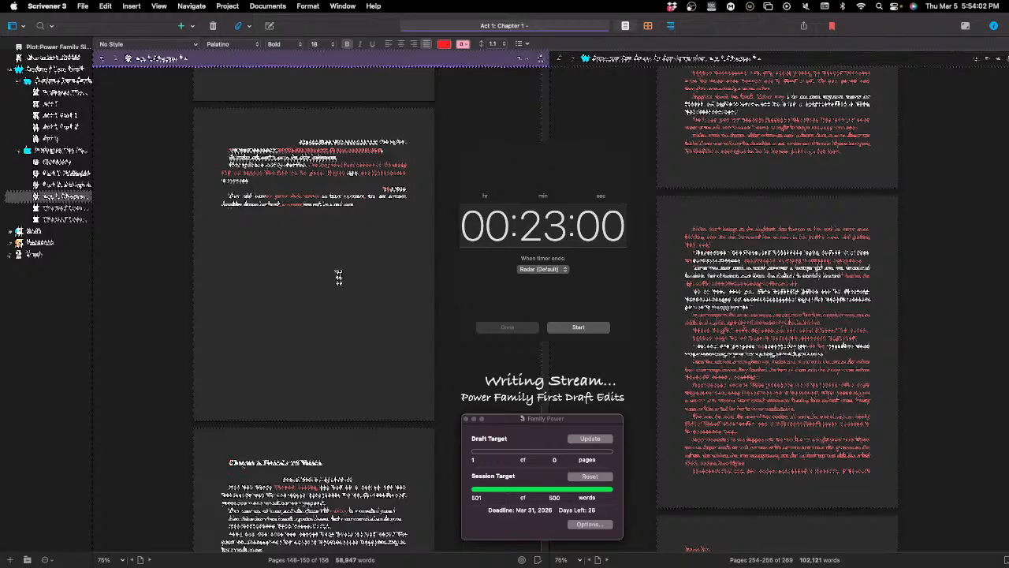
pyautogui.scroll(5, 337, 276)
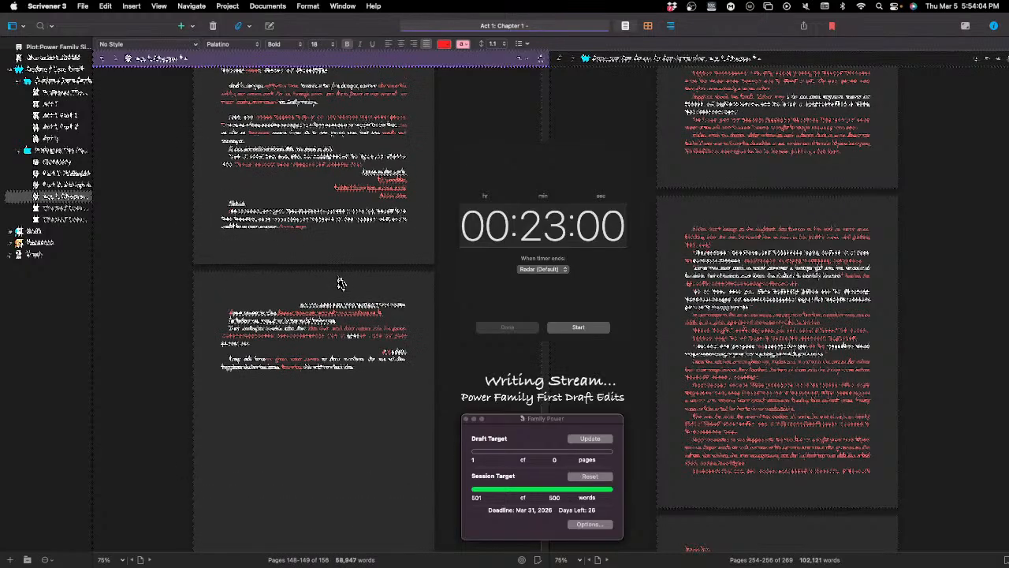
pyautogui.scroll(2, 340, 284)
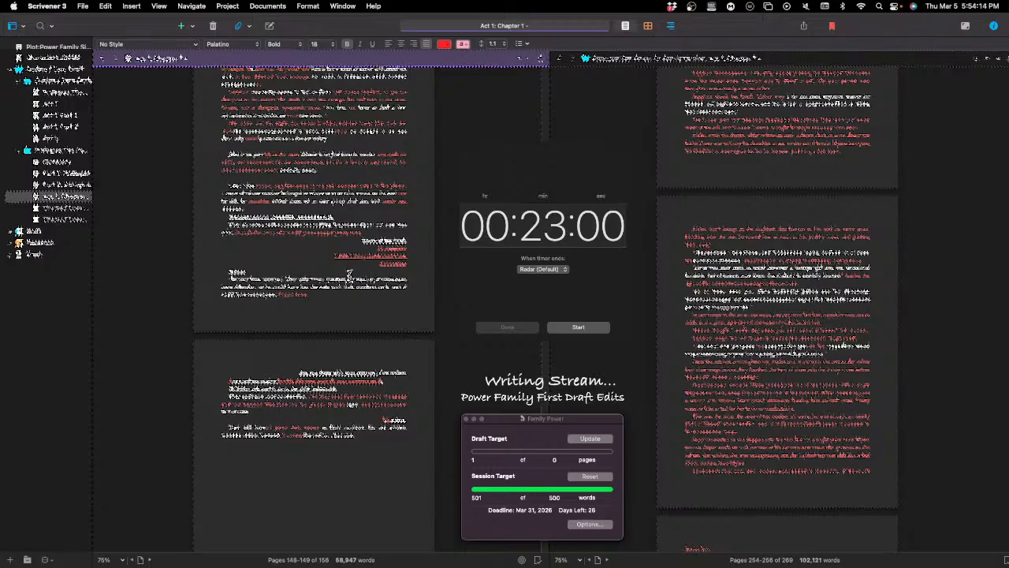
pyautogui.scroll(-10, 350, 273)
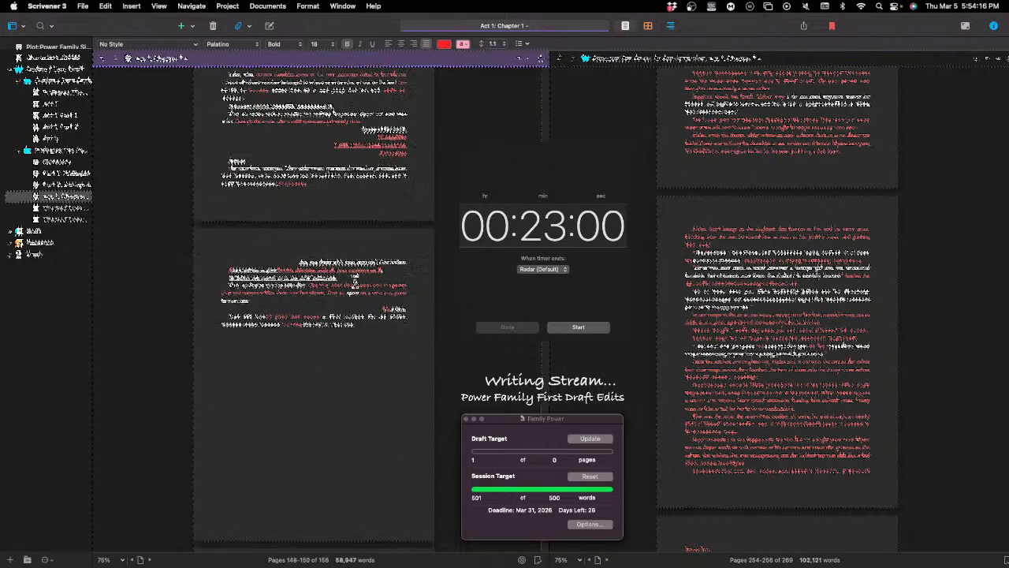
pyautogui.scroll(-5, 361, 280)
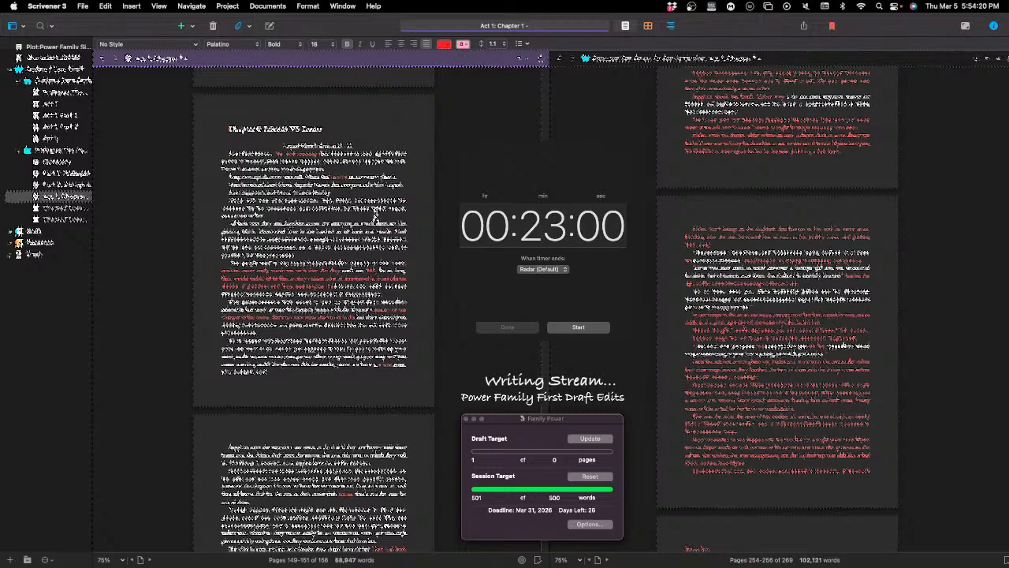
pyautogui.scroll(-1, 398, 302)
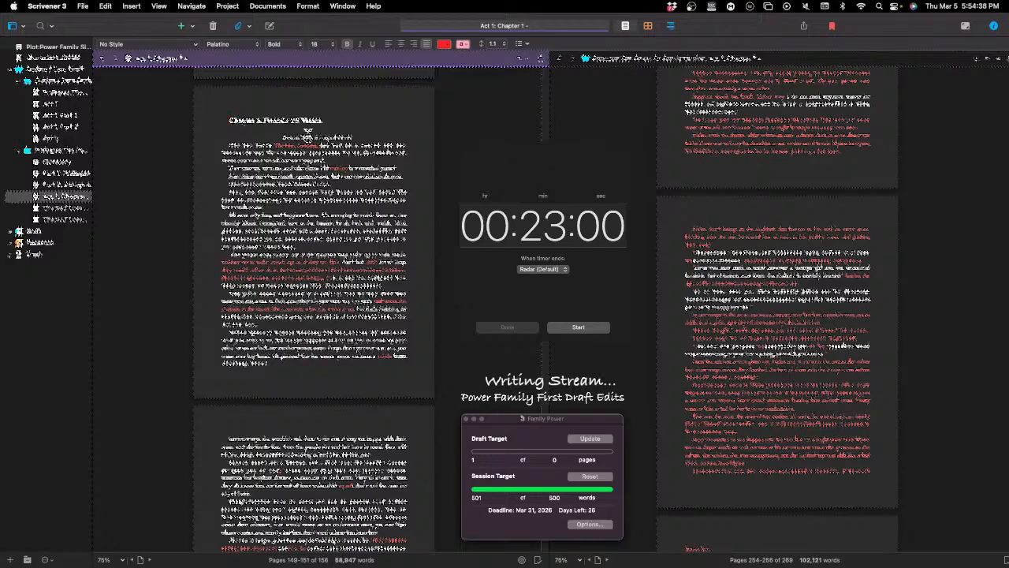
pyautogui.write('Ac')
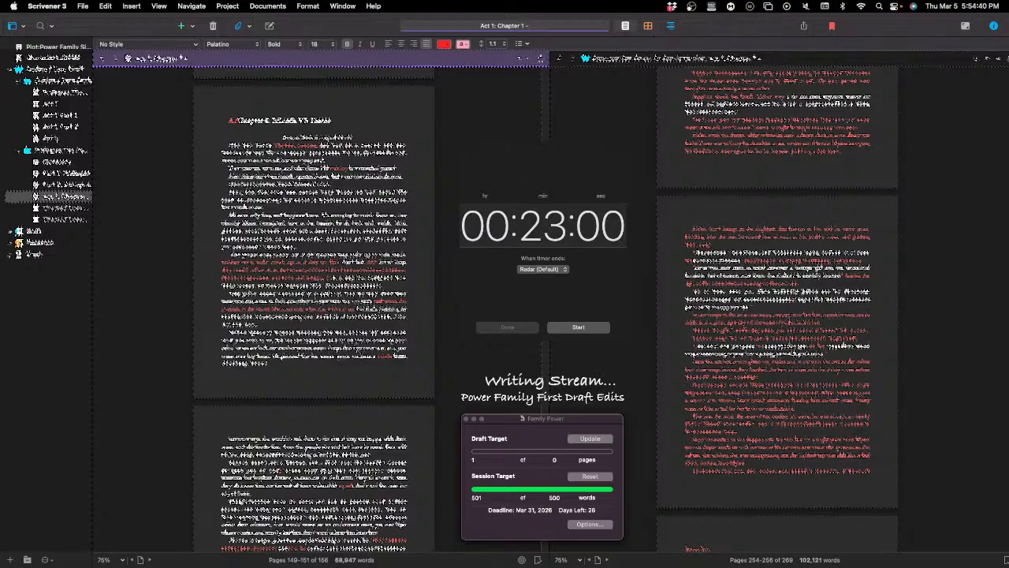
pyautogui.write('t 1: ')
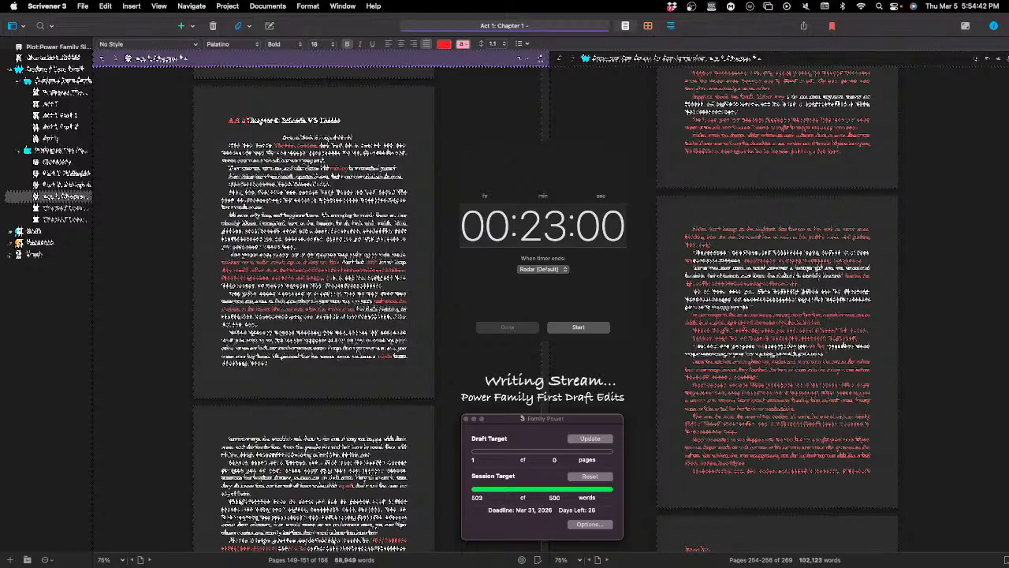
pyautogui.write(': ')
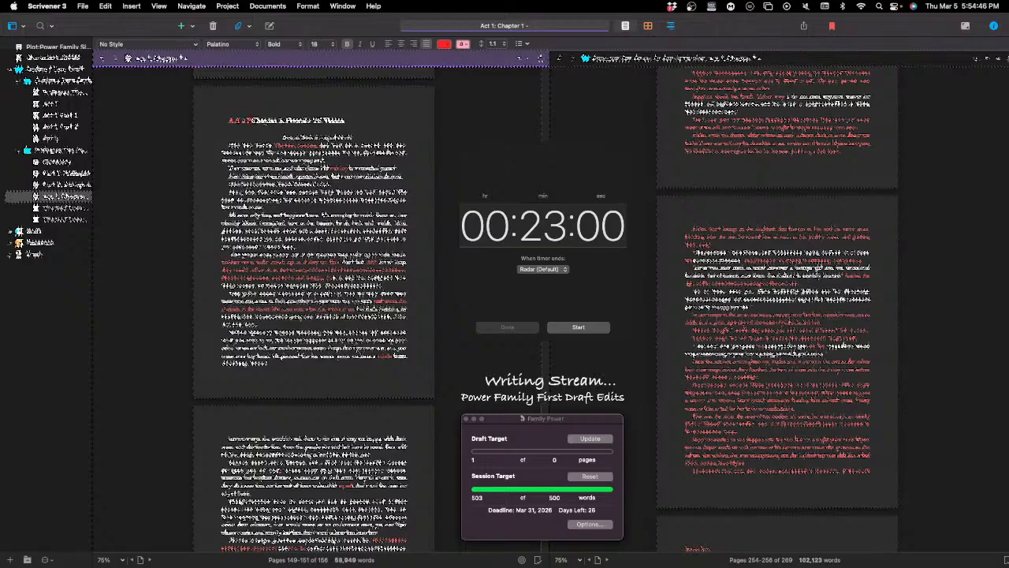
pyautogui.write('Part 2')
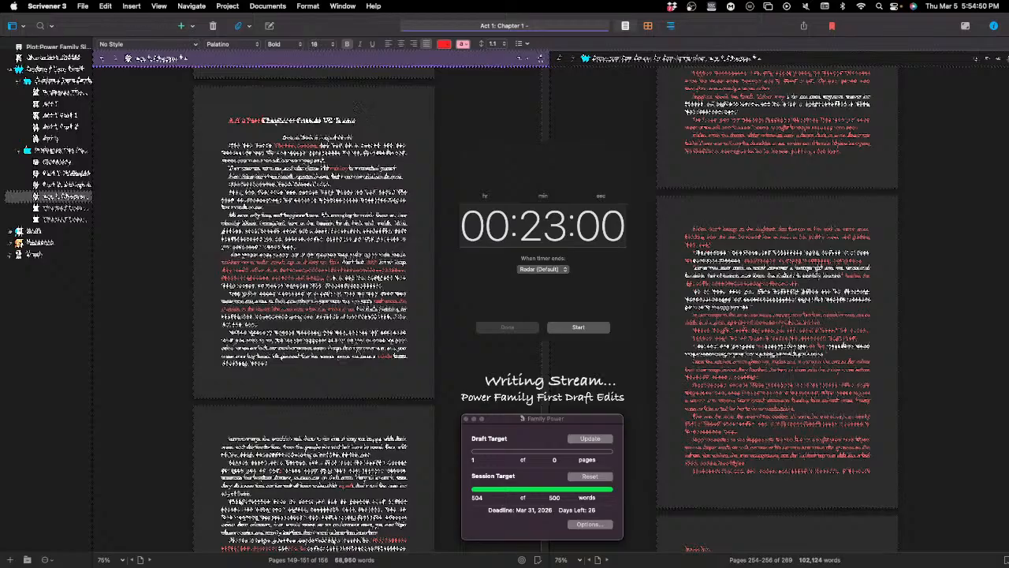
pyautogui.write('3')
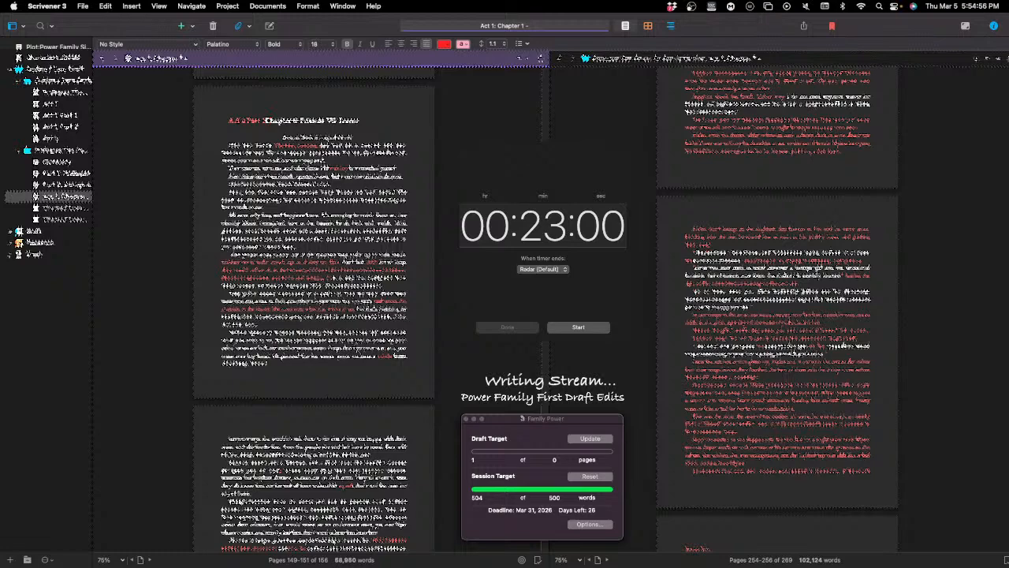
# Step: Separate the act-and-part heading from the chapter title with a blank line set to No Style
pyautogui.press('Return')
pyautogui.press('Return')
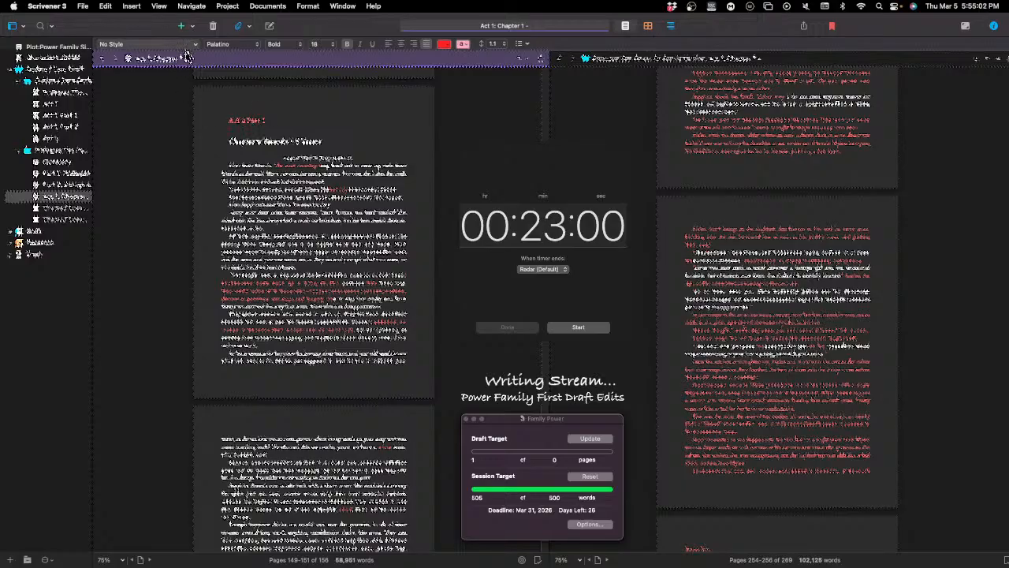
pyautogui.click(175, 46)
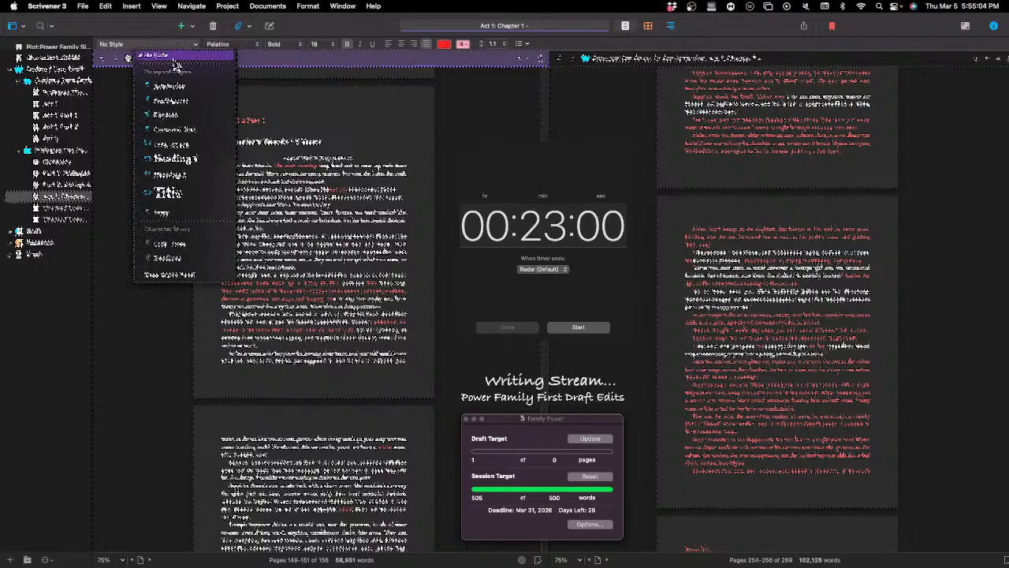
pyautogui.click(153, 60)
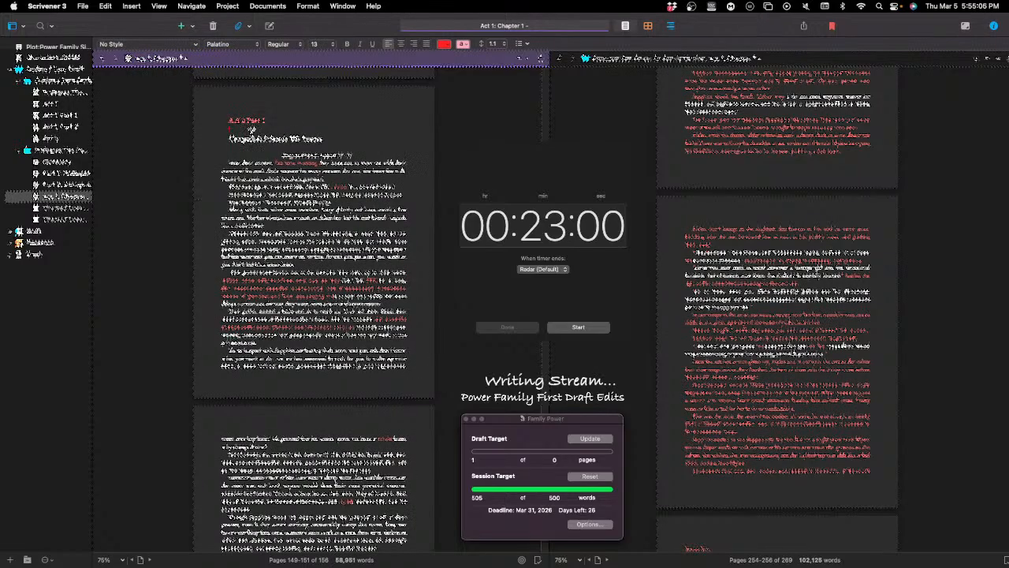
# Step: Add a short red line of text on the blank line between the act-and-part heading and the chapter title
pyautogui.write('C')
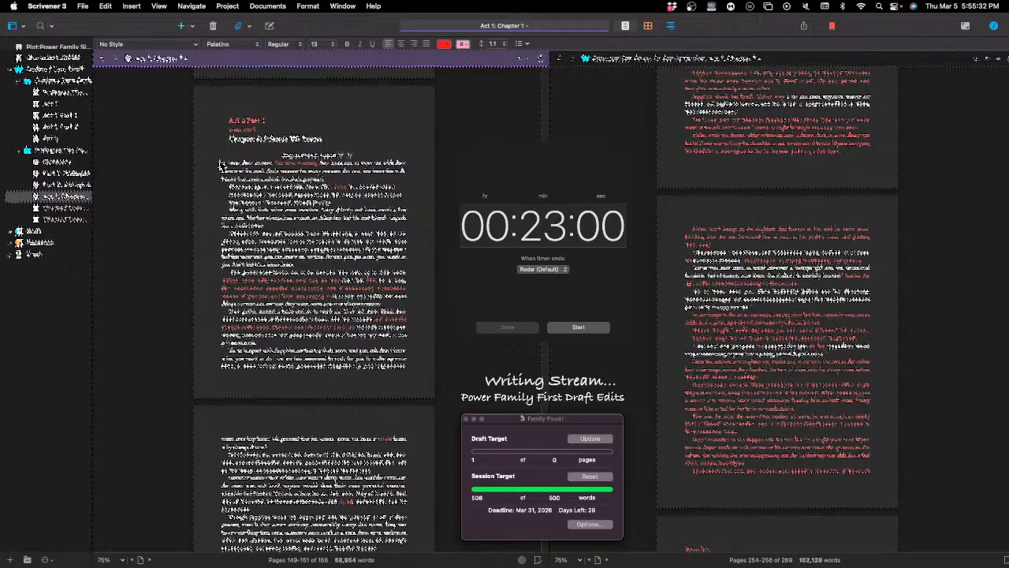
# Step: Reread the first four paragraphs of the chapter's opening page, highlighting the passages and single words under review
pyautogui.moveTo(223, 160); pyautogui.dragTo(250, 271)
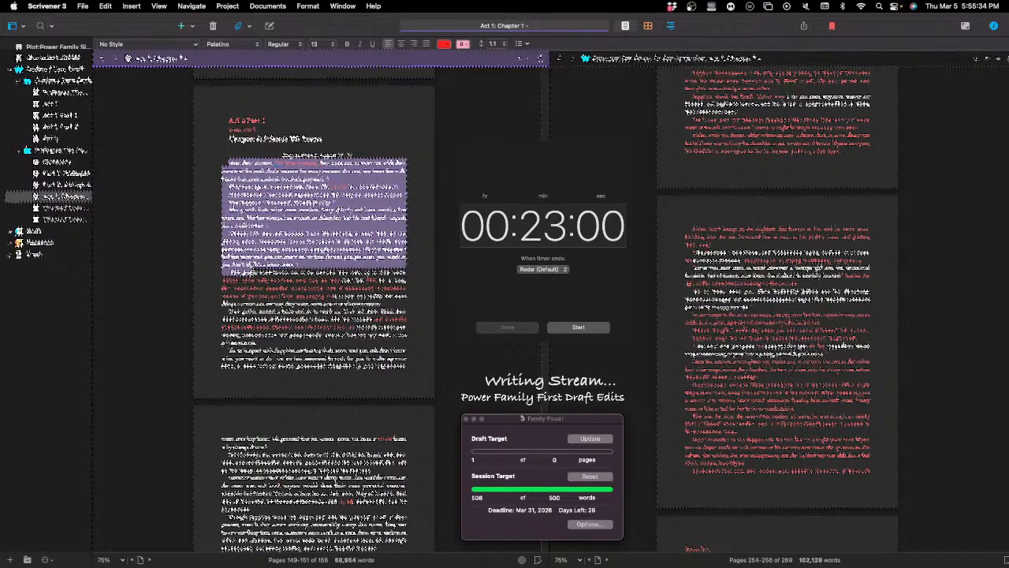
pyautogui.click(344, 202)
pyautogui.moveTo(343, 202); pyautogui.dragTo(230, 202)
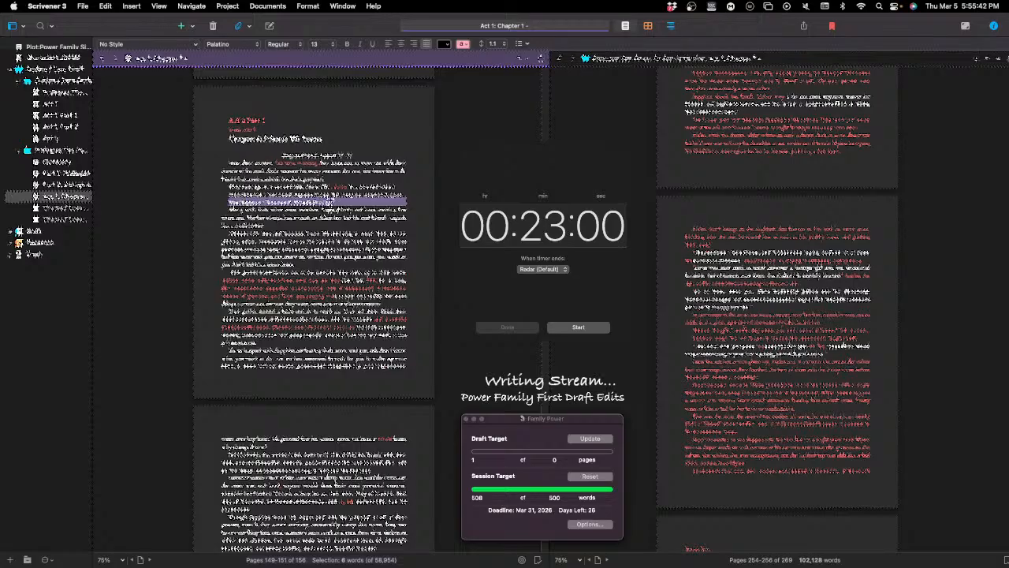
pyautogui.click(223, 195)
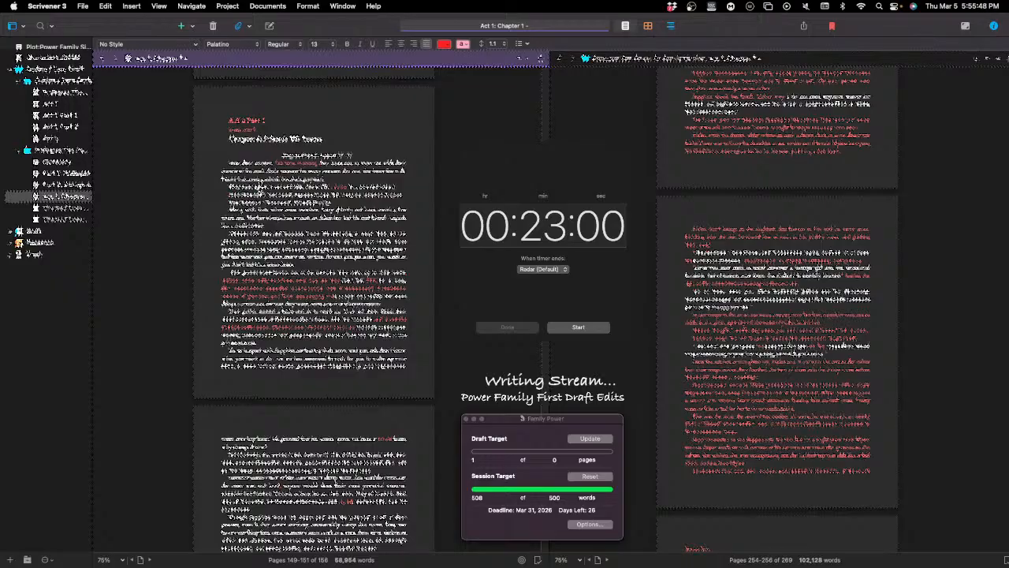
pyautogui.doubleClick(332, 193)
pyautogui.click(334, 193)
pyautogui.scroll(-2, 233, 205)
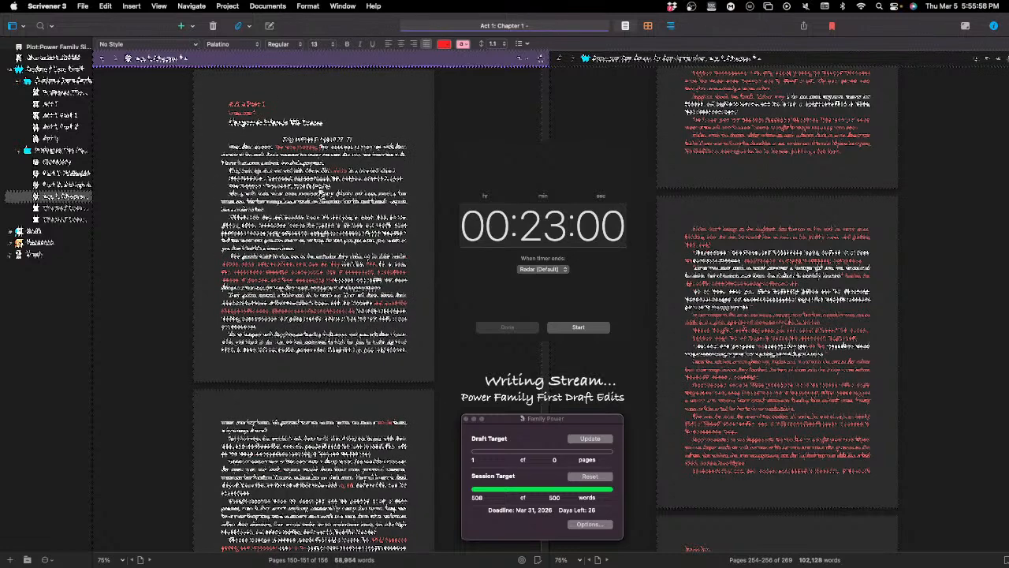
pyautogui.doubleClick(330, 194)
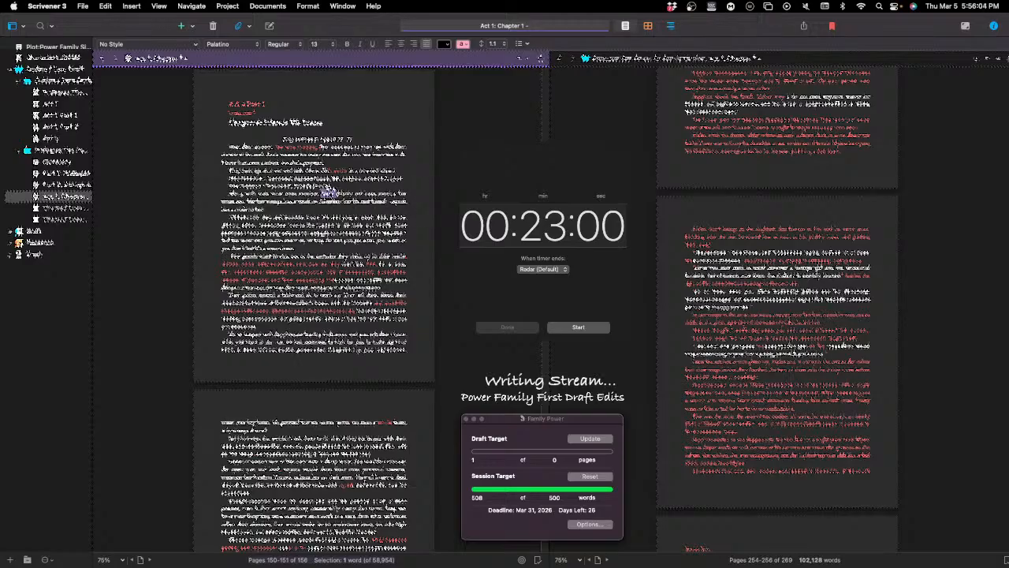
pyautogui.moveTo(304, 246); pyautogui.dragTo(325, 196)
pyautogui.click(325, 197)
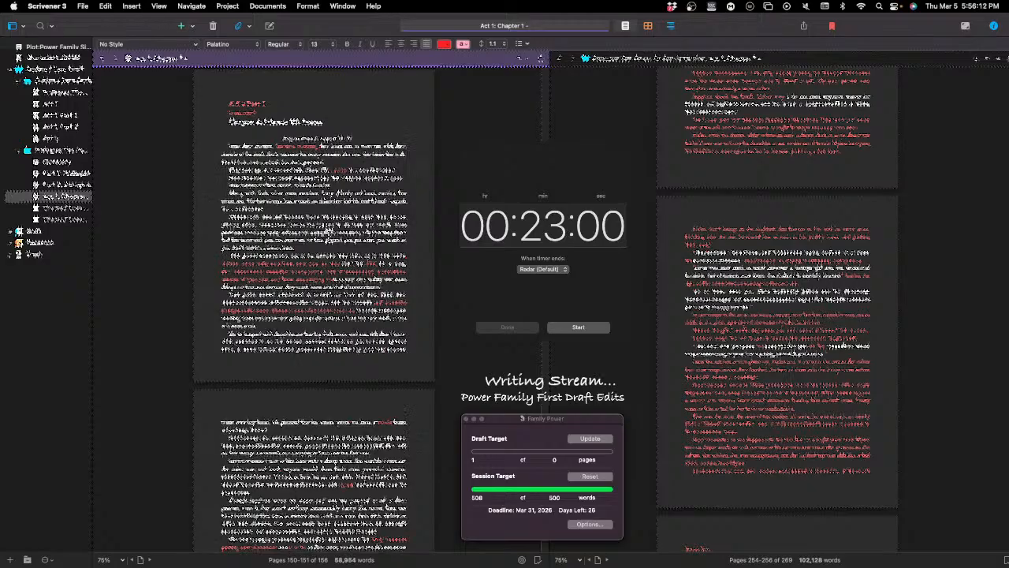
# Step: Review the lower half of the opening page and the following page, checking the word count of the two paragraphs with red edits
pyautogui.scroll(-1, 329, 234)
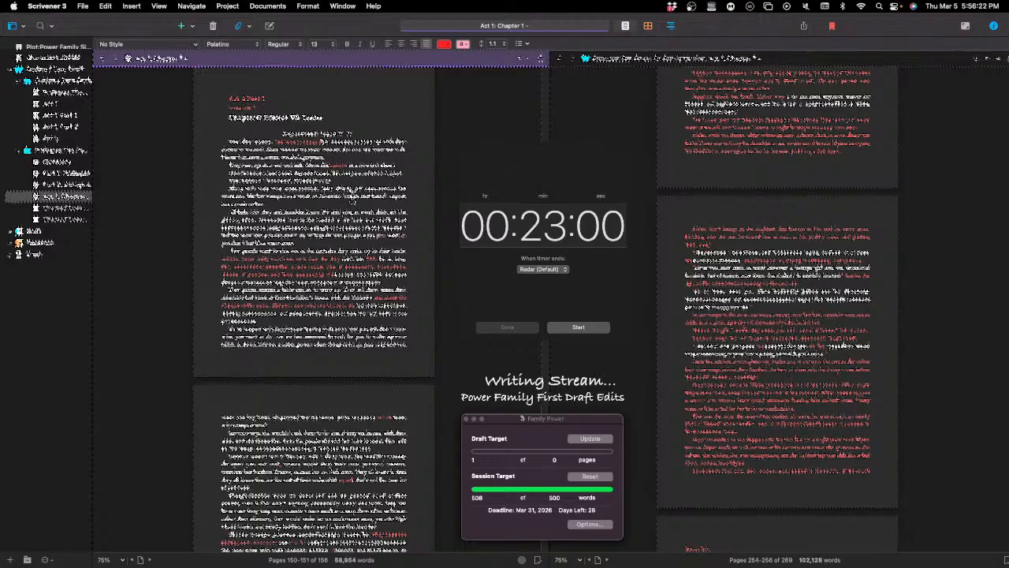
pyautogui.scroll(-2, 357, 266)
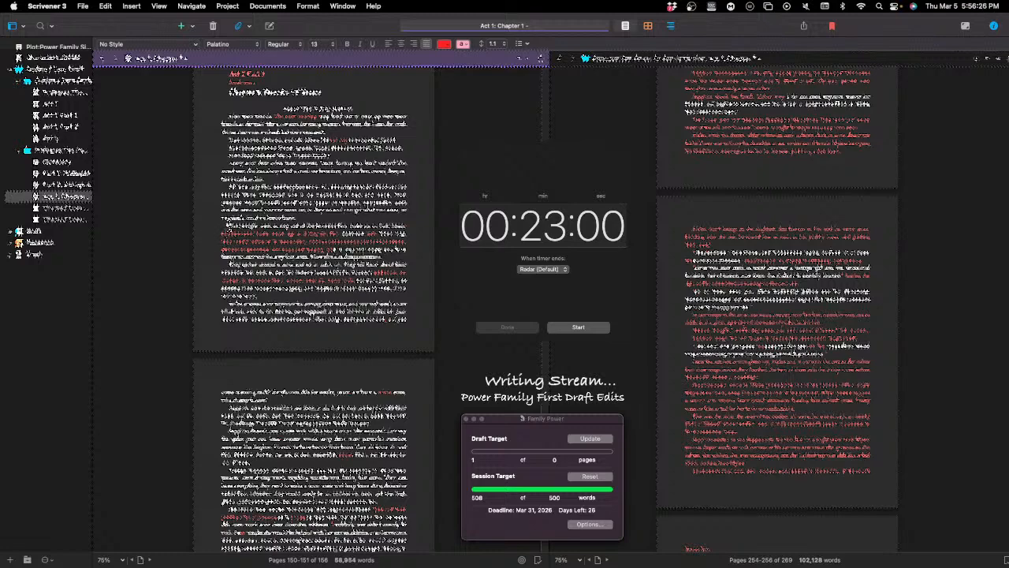
pyautogui.moveTo(229, 226); pyautogui.dragTo(328, 297)
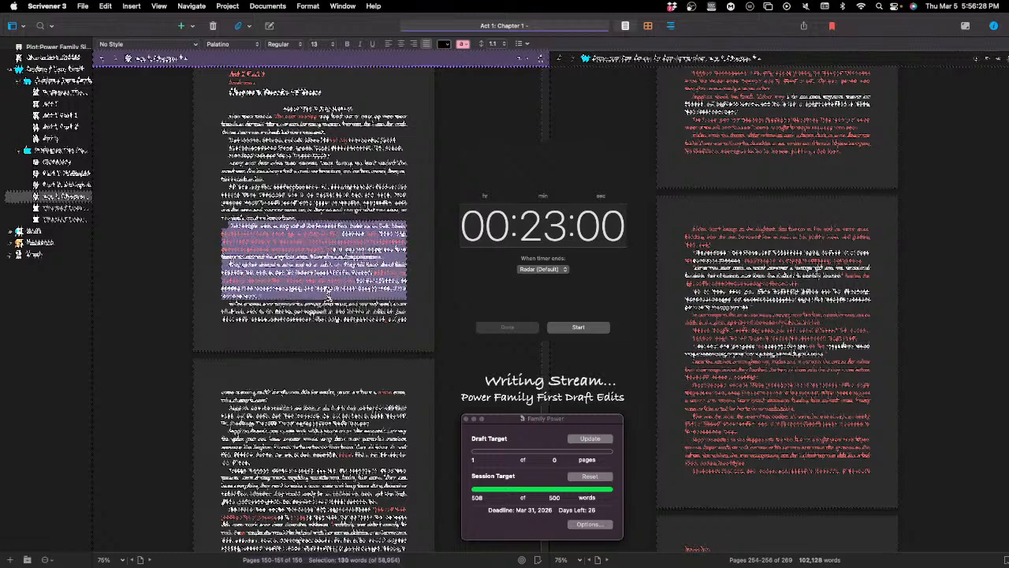
pyautogui.scroll(-2, 307, 300)
pyautogui.click(296, 308)
pyautogui.scroll(-1, 301, 272)
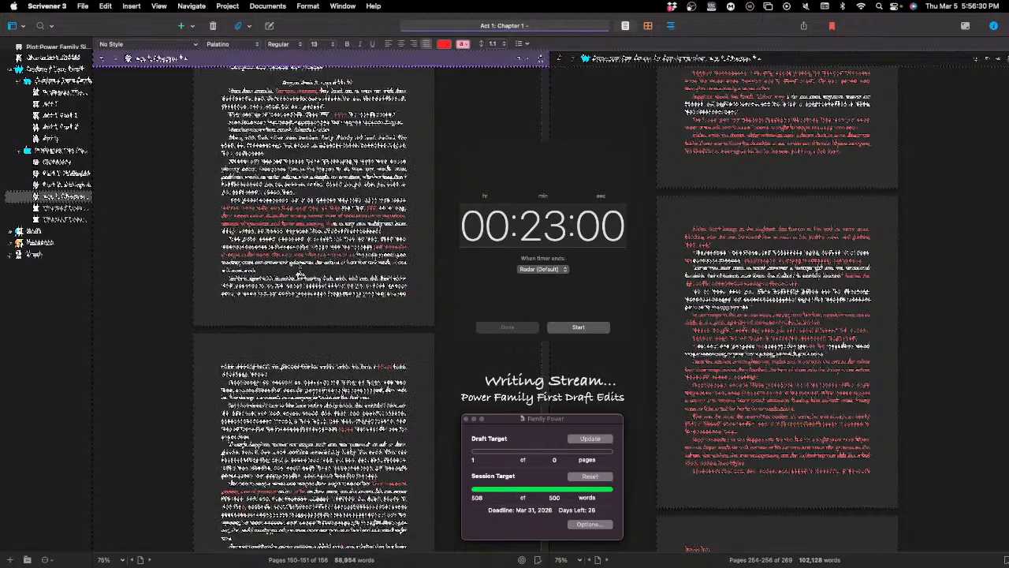
pyautogui.scroll(-6, 299, 275)
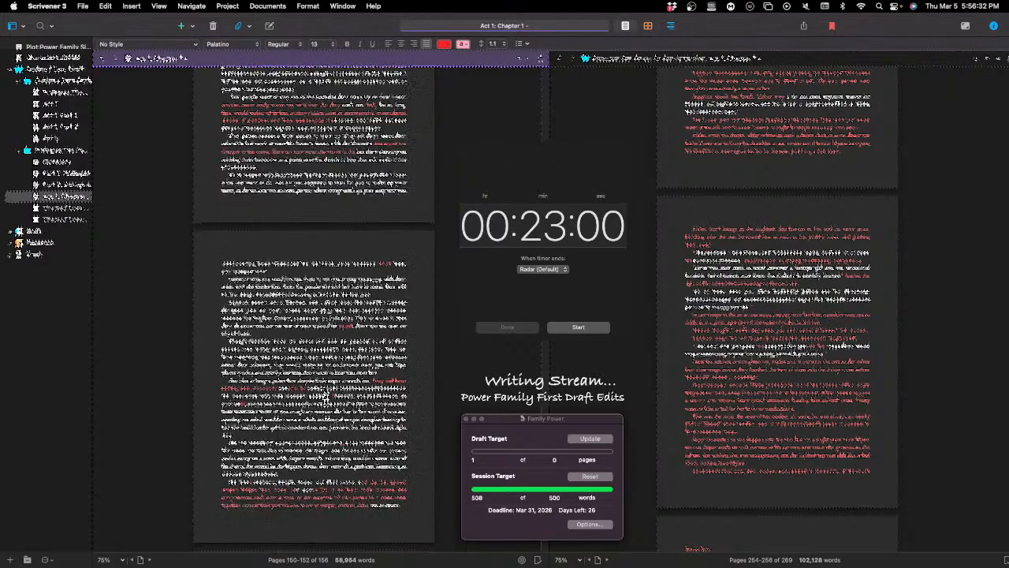
pyautogui.scroll(-5, 326, 398)
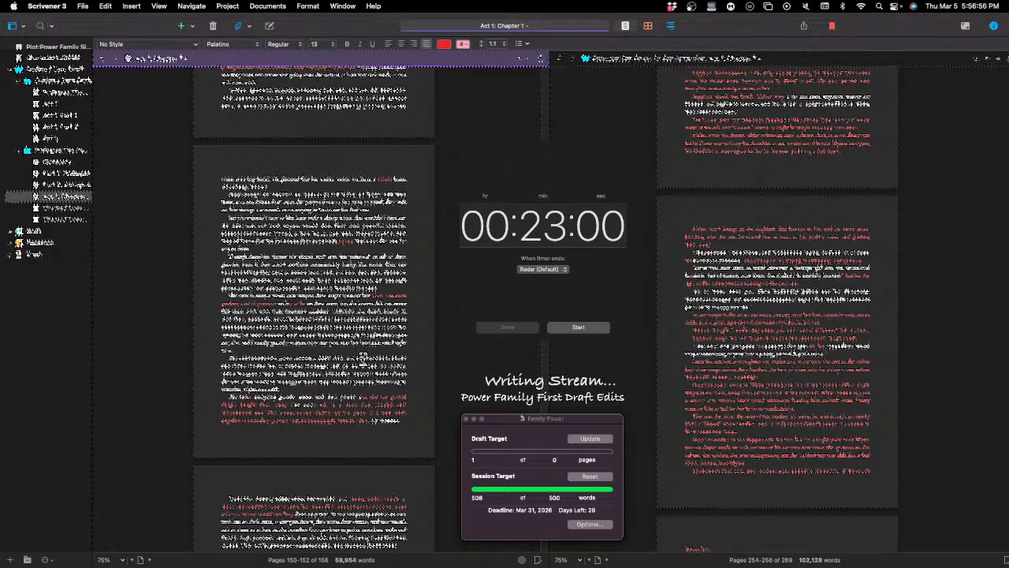
pyautogui.scroll(4, 365, 348)
pyautogui.scroll(5, 365, 325)
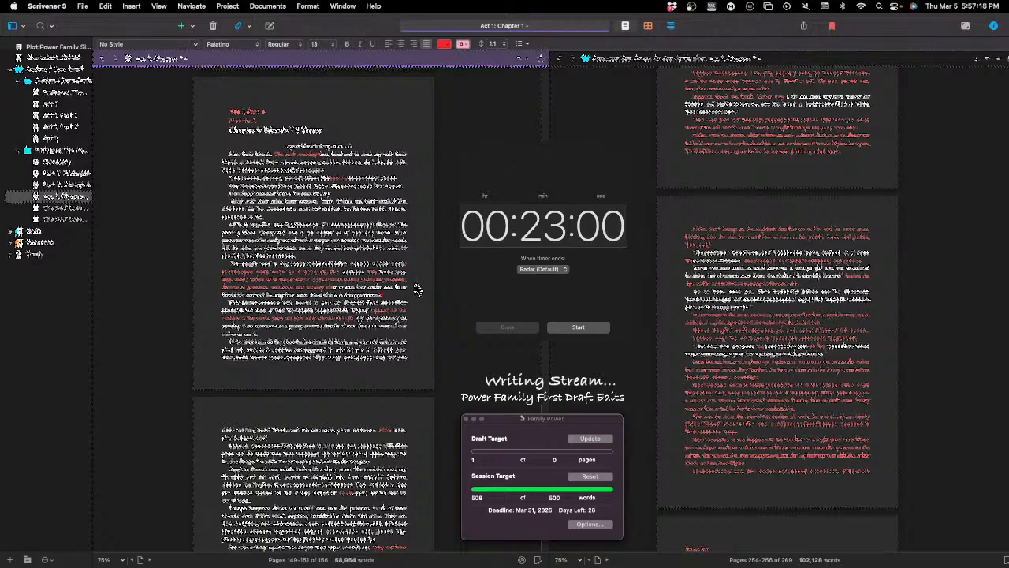
pyautogui.scroll(-3, 417, 291)
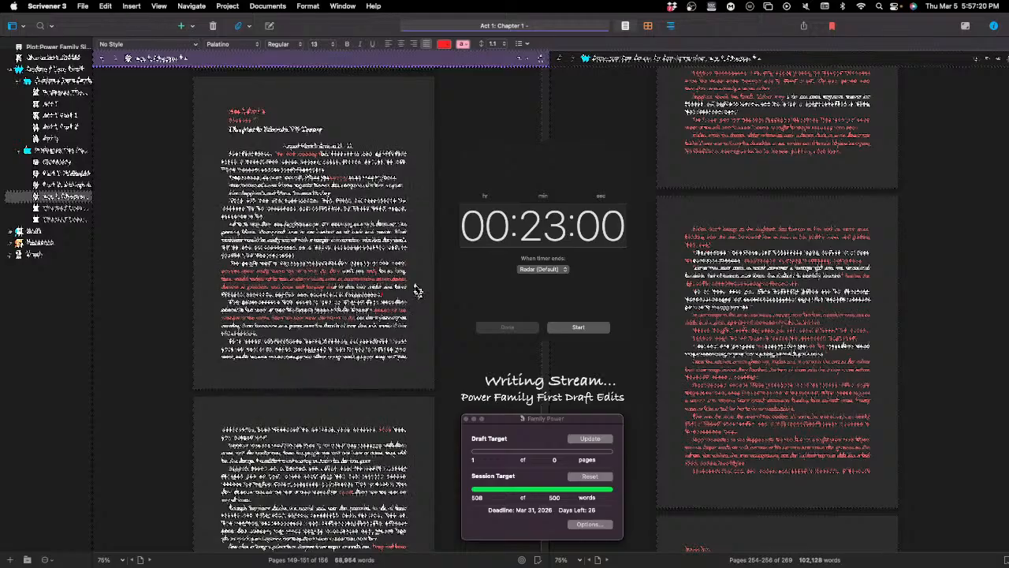
pyautogui.scroll(-5, 415, 291)
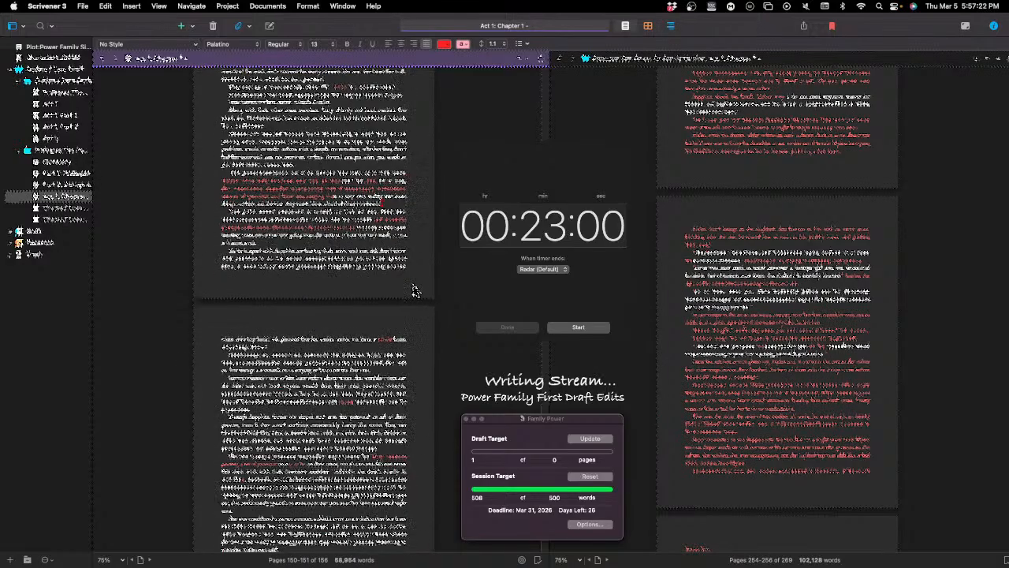
pyautogui.scroll(8, 415, 294)
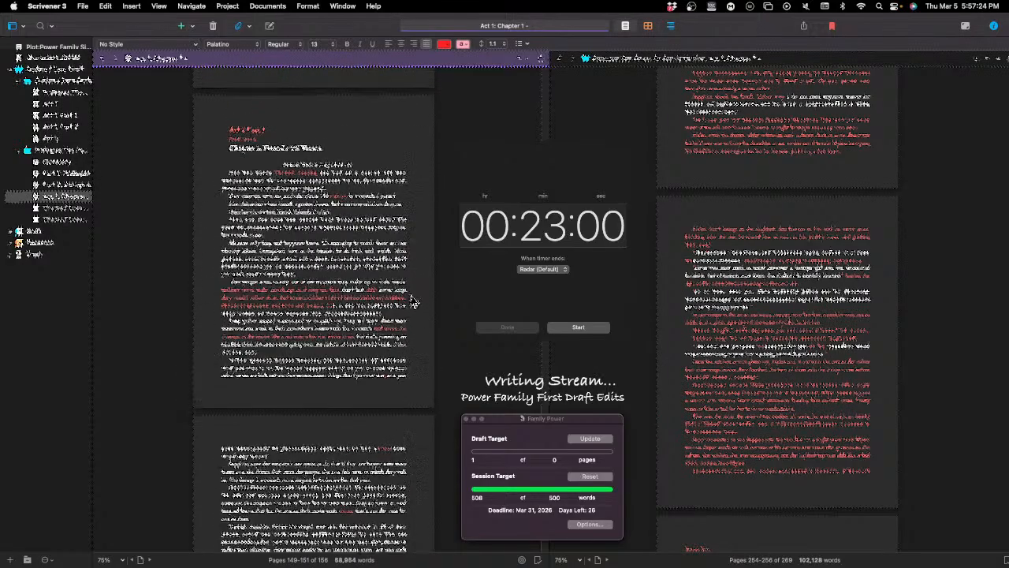
pyautogui.scroll(-10, 416, 299)
pyautogui.scroll(1, 415, 299)
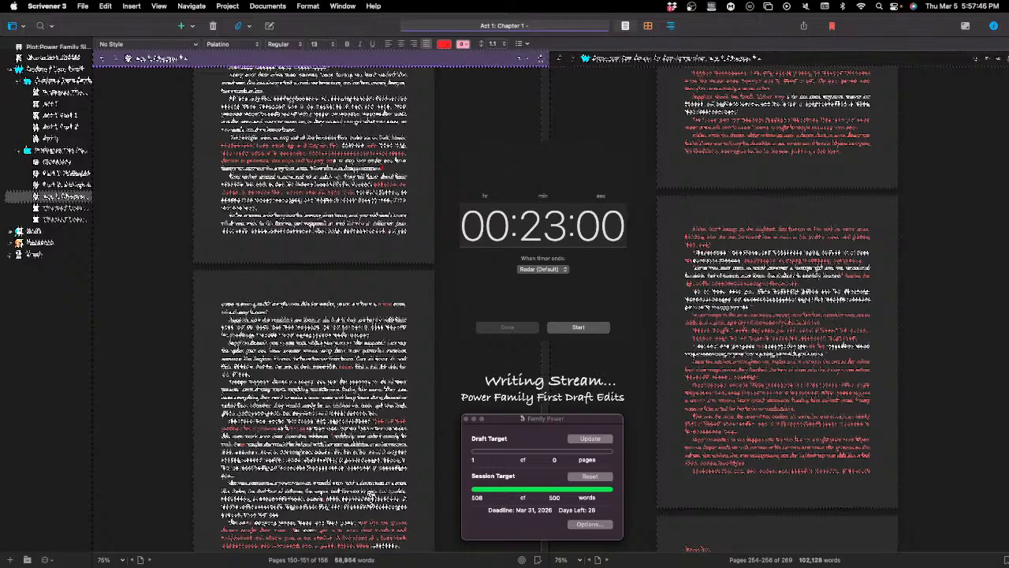
# Step: Skim the red-marked edits through the chapter's remaining pages and return to its opening page
pyautogui.scroll(-5, 376, 352)
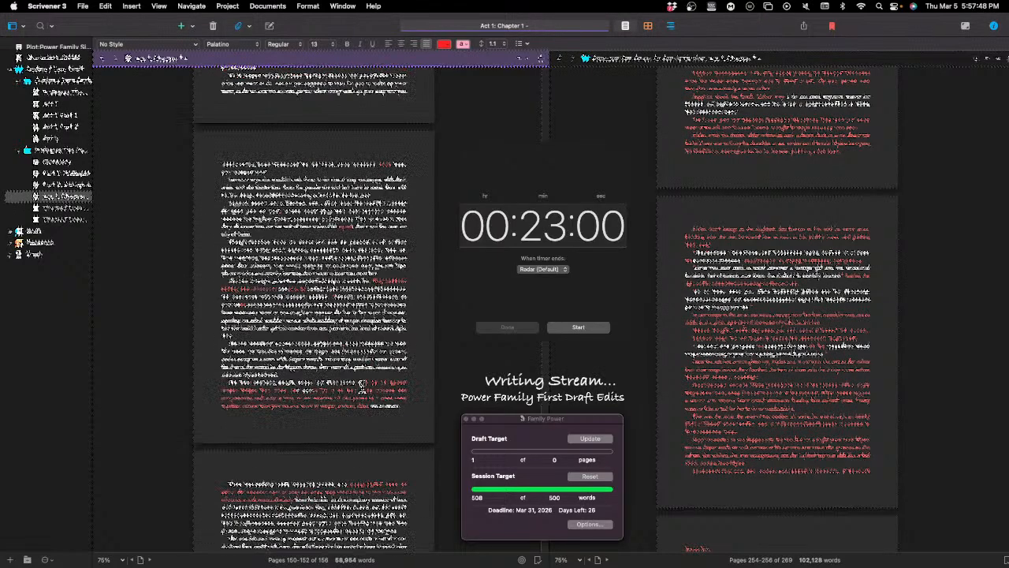
pyautogui.scroll(-4, 369, 387)
pyautogui.scroll(-10, 377, 392)
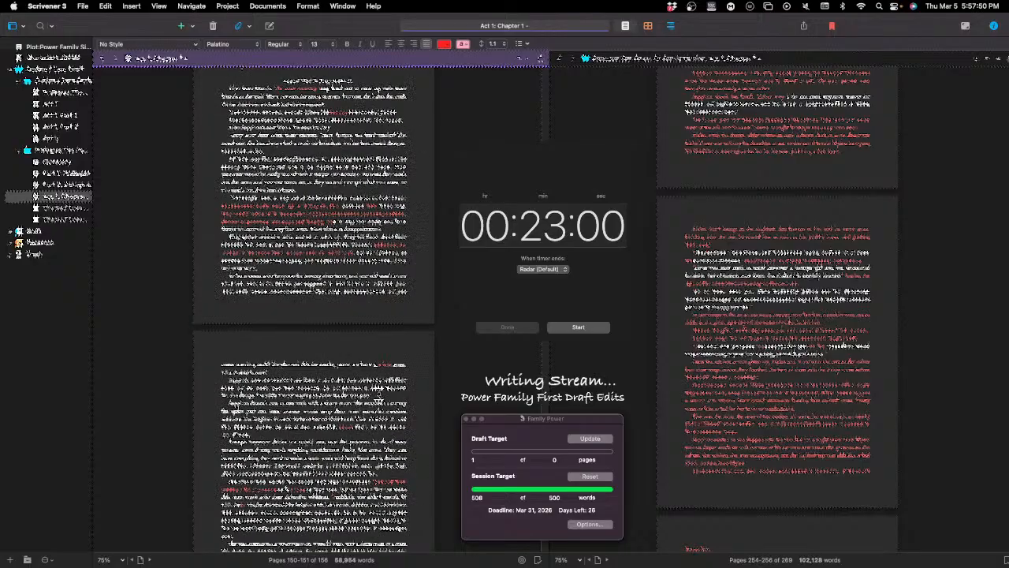
pyautogui.scroll(-15, 368, 394)
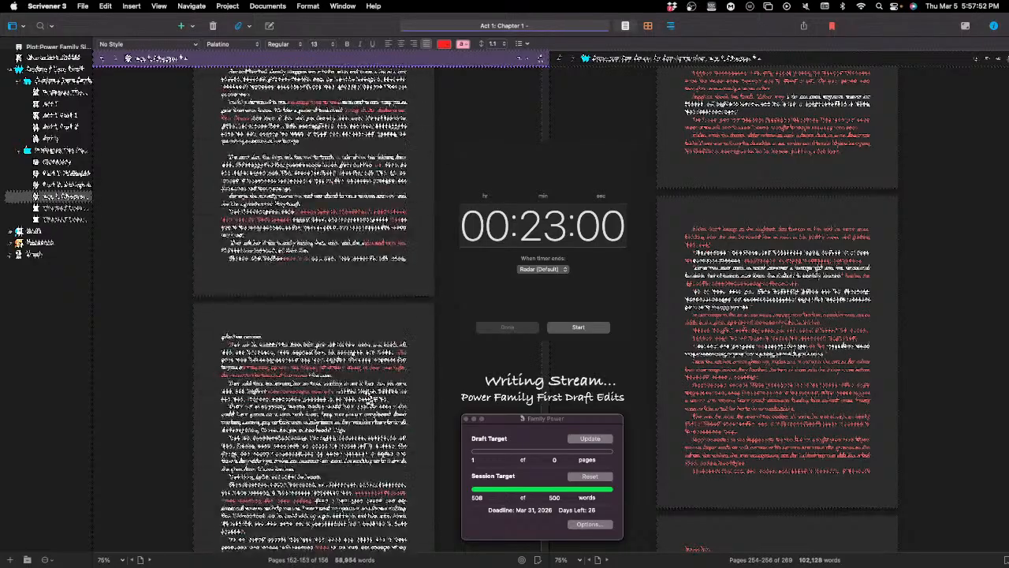
pyautogui.scroll(-8, 369, 398)
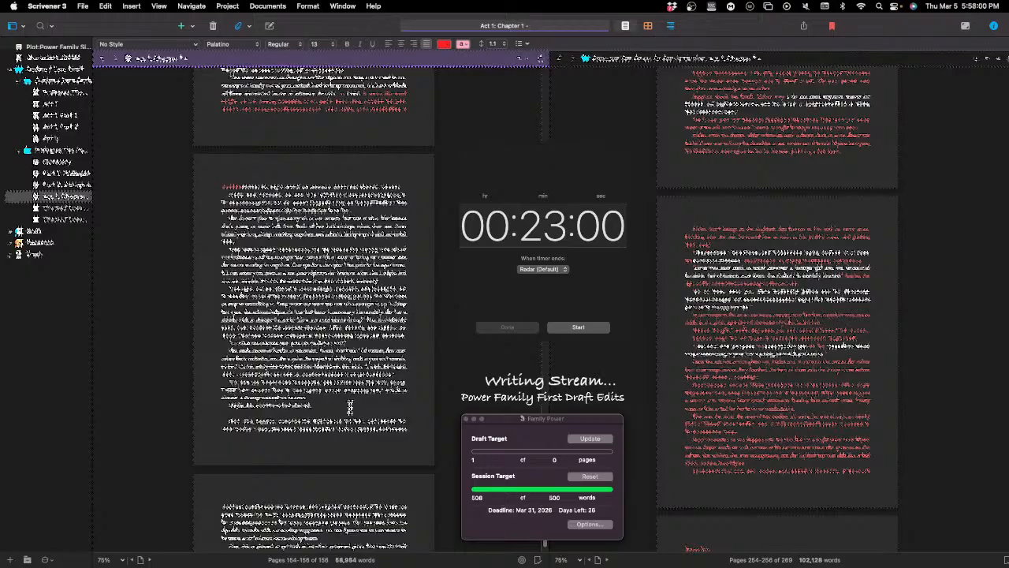
pyautogui.scroll(6, 347, 403)
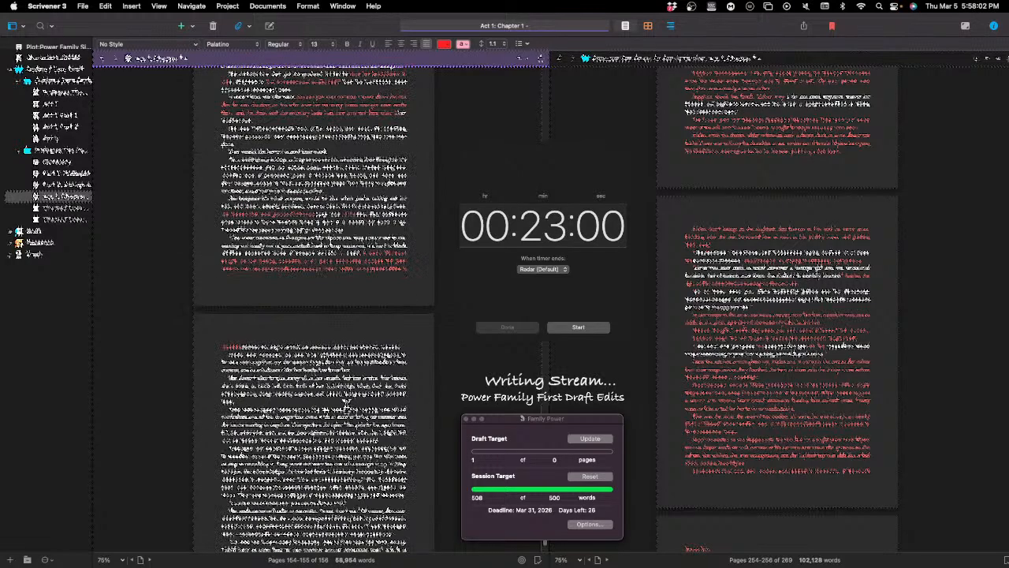
pyautogui.scroll(-4, 349, 411)
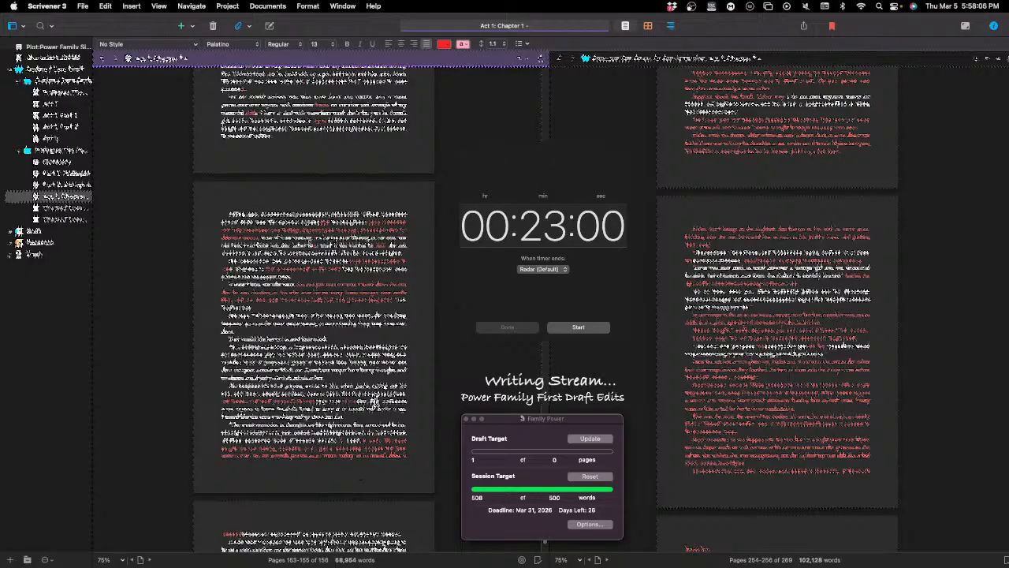
pyautogui.scroll(3, 284, 311)
pyautogui.scroll(7, 286, 313)
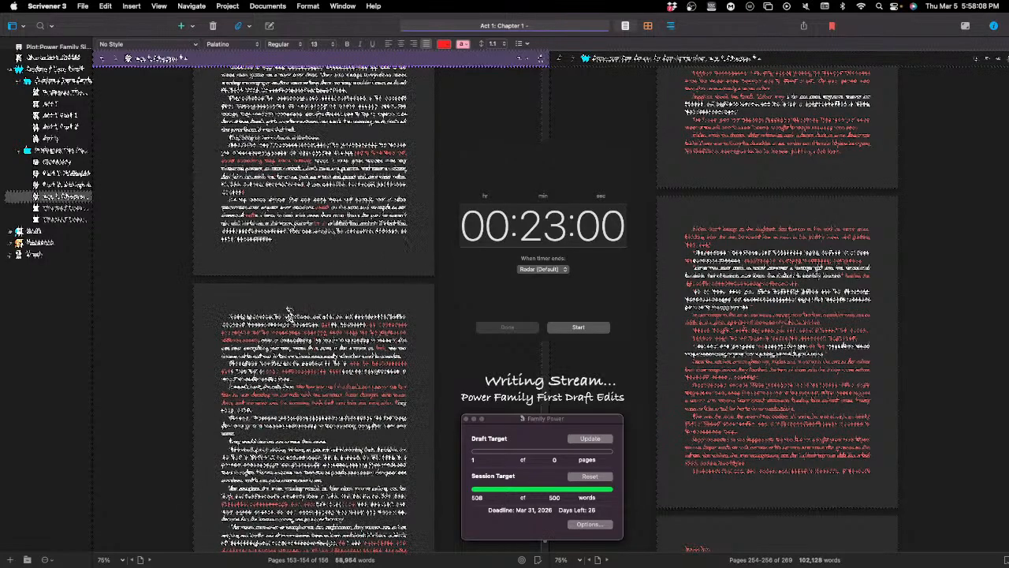
pyautogui.scroll(8, 294, 310)
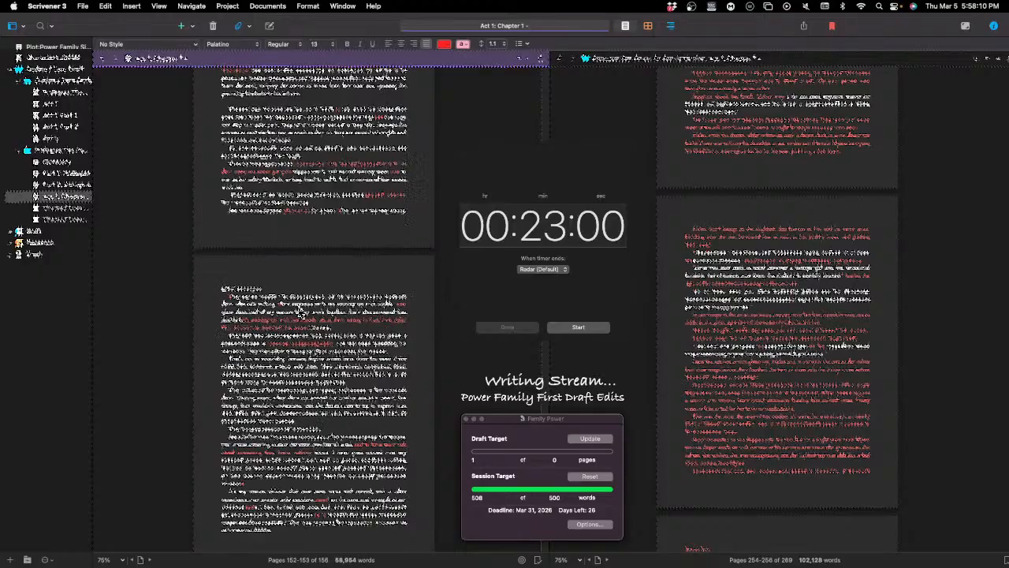
pyautogui.scroll(10, 307, 309)
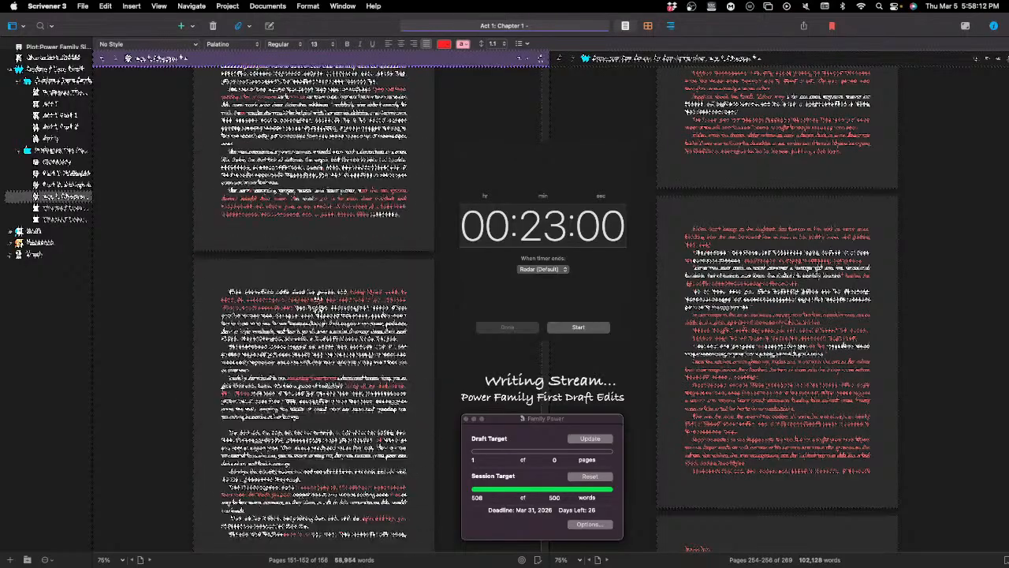
pyautogui.scroll(3, 333, 314)
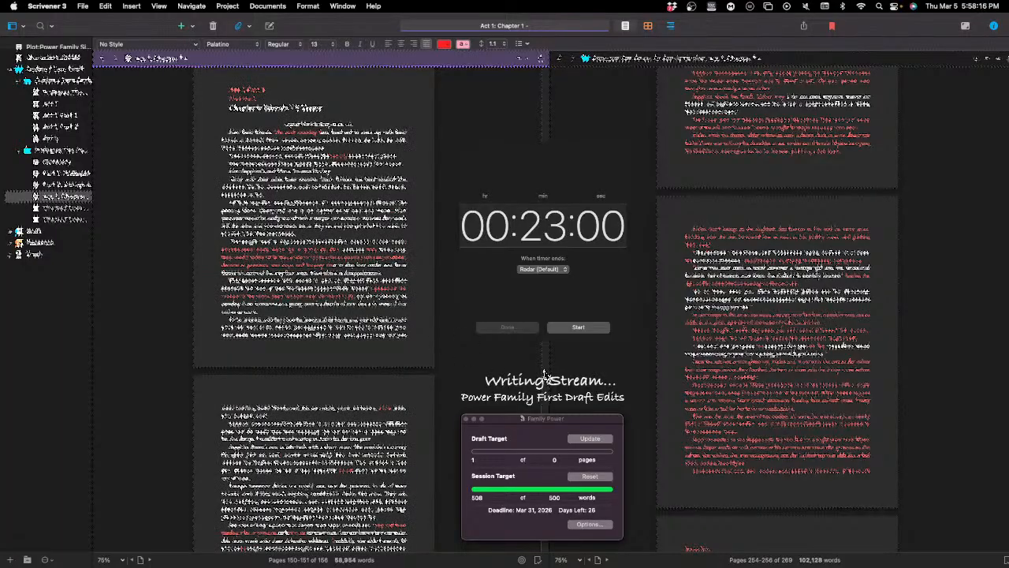
# Step: Skim forward through the longer draft in the second editor to the opening pages of the same chapter
pyautogui.click(914, 411)
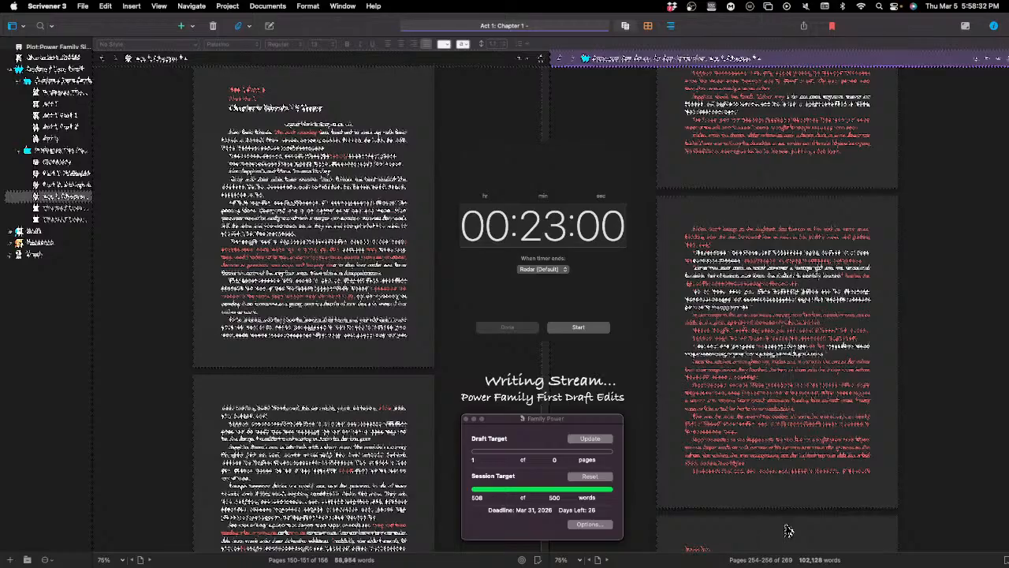
pyautogui.scroll(-10, 787, 531)
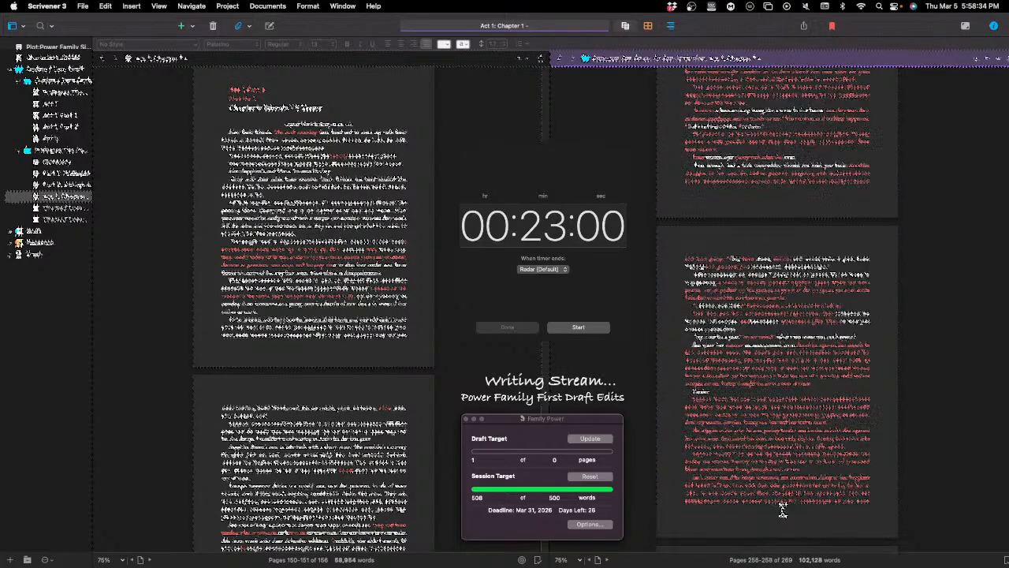
pyautogui.scroll(-3, 782, 511)
pyautogui.scroll(-12, 782, 499)
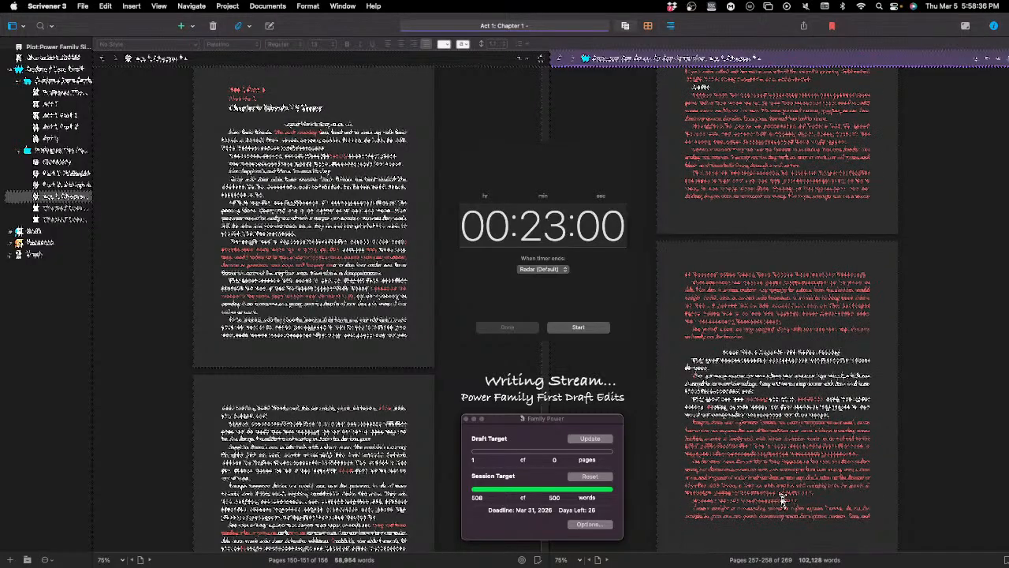
pyautogui.scroll(-15, 786, 499)
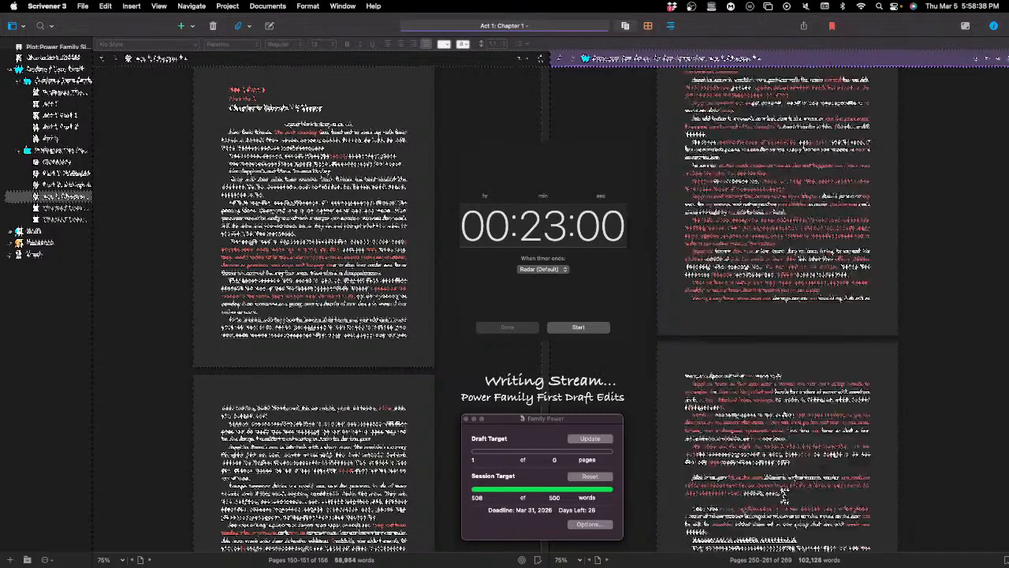
pyautogui.scroll(-15, 785, 493)
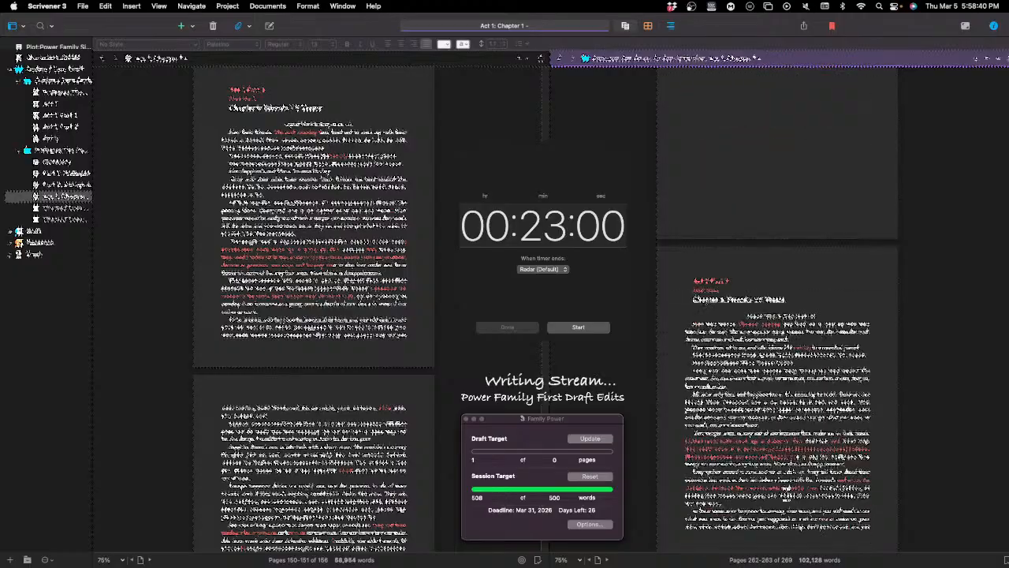
pyautogui.scroll(-12, 786, 497)
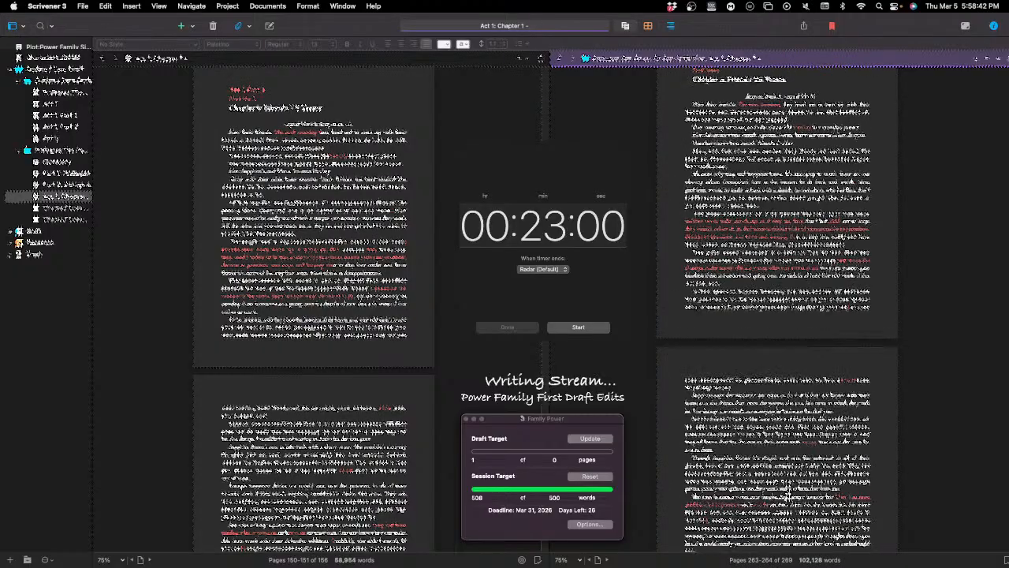